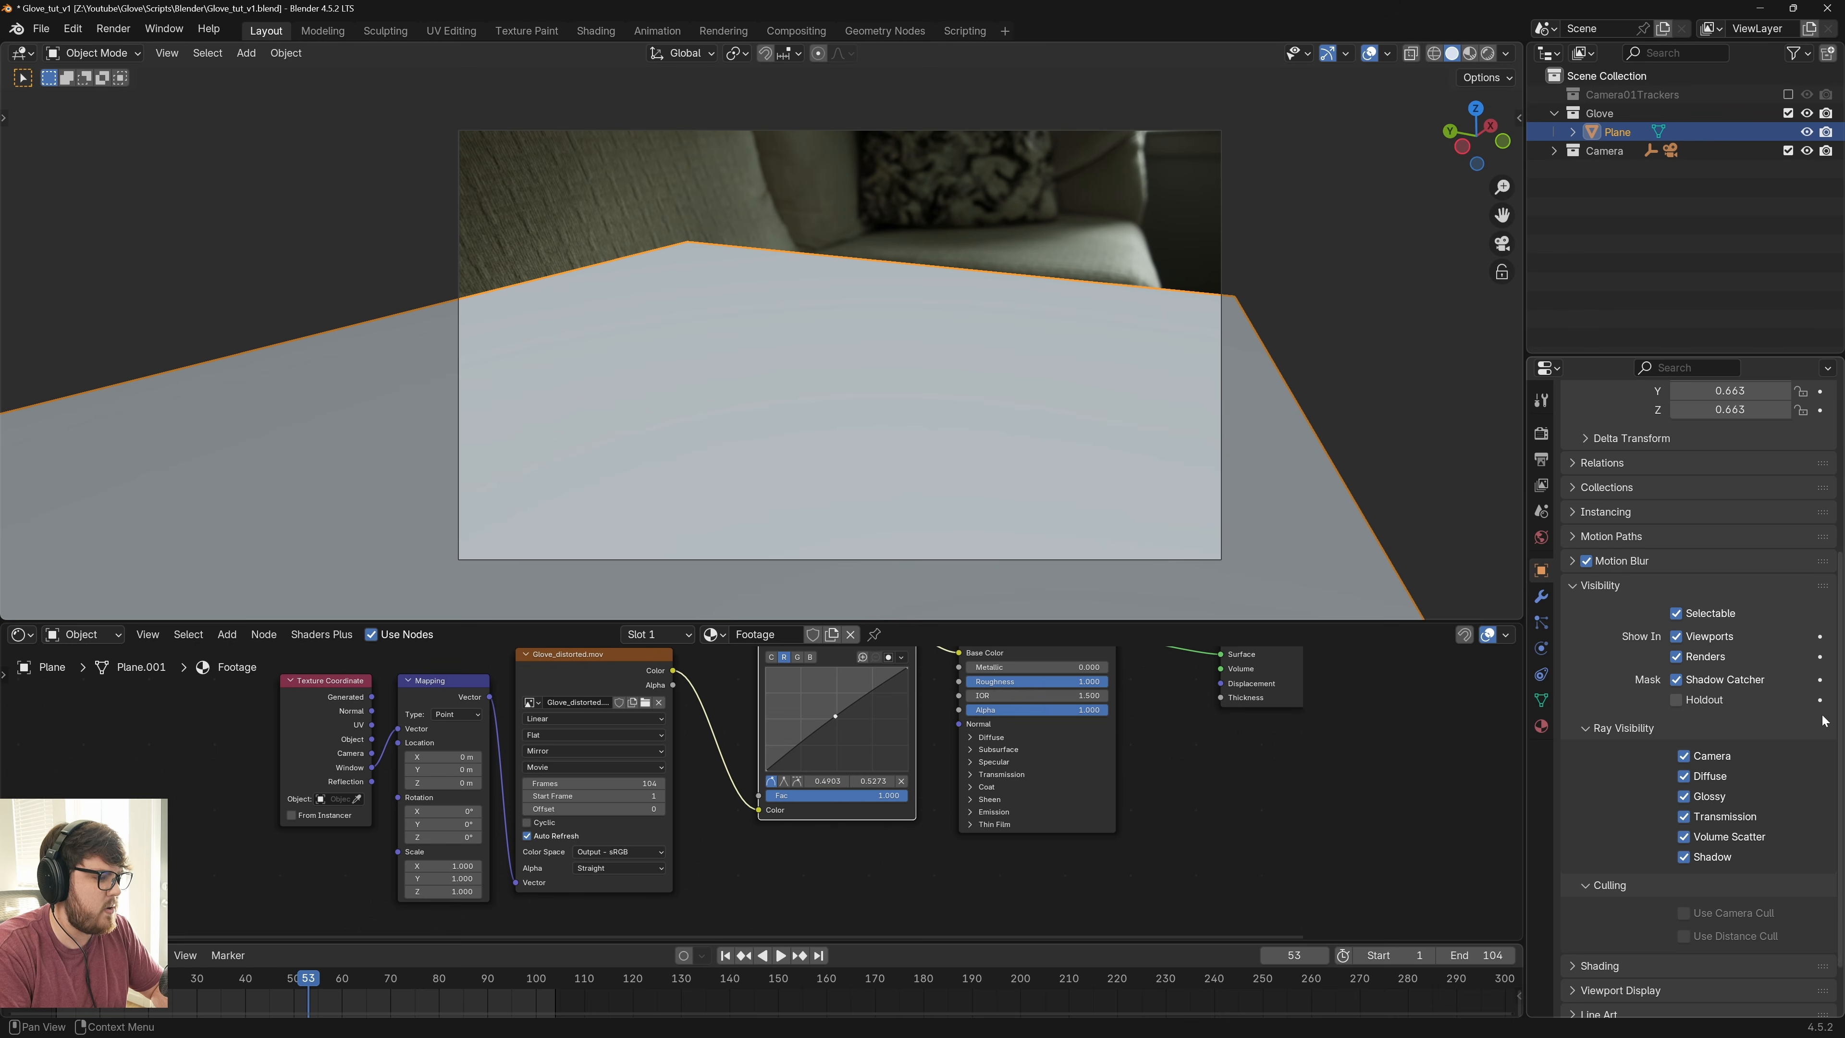
Inspect the plane's Footage material nodes, from the movie texture through RGB Curves to the Principled BSDF
drag(909, 625, 953, 408)
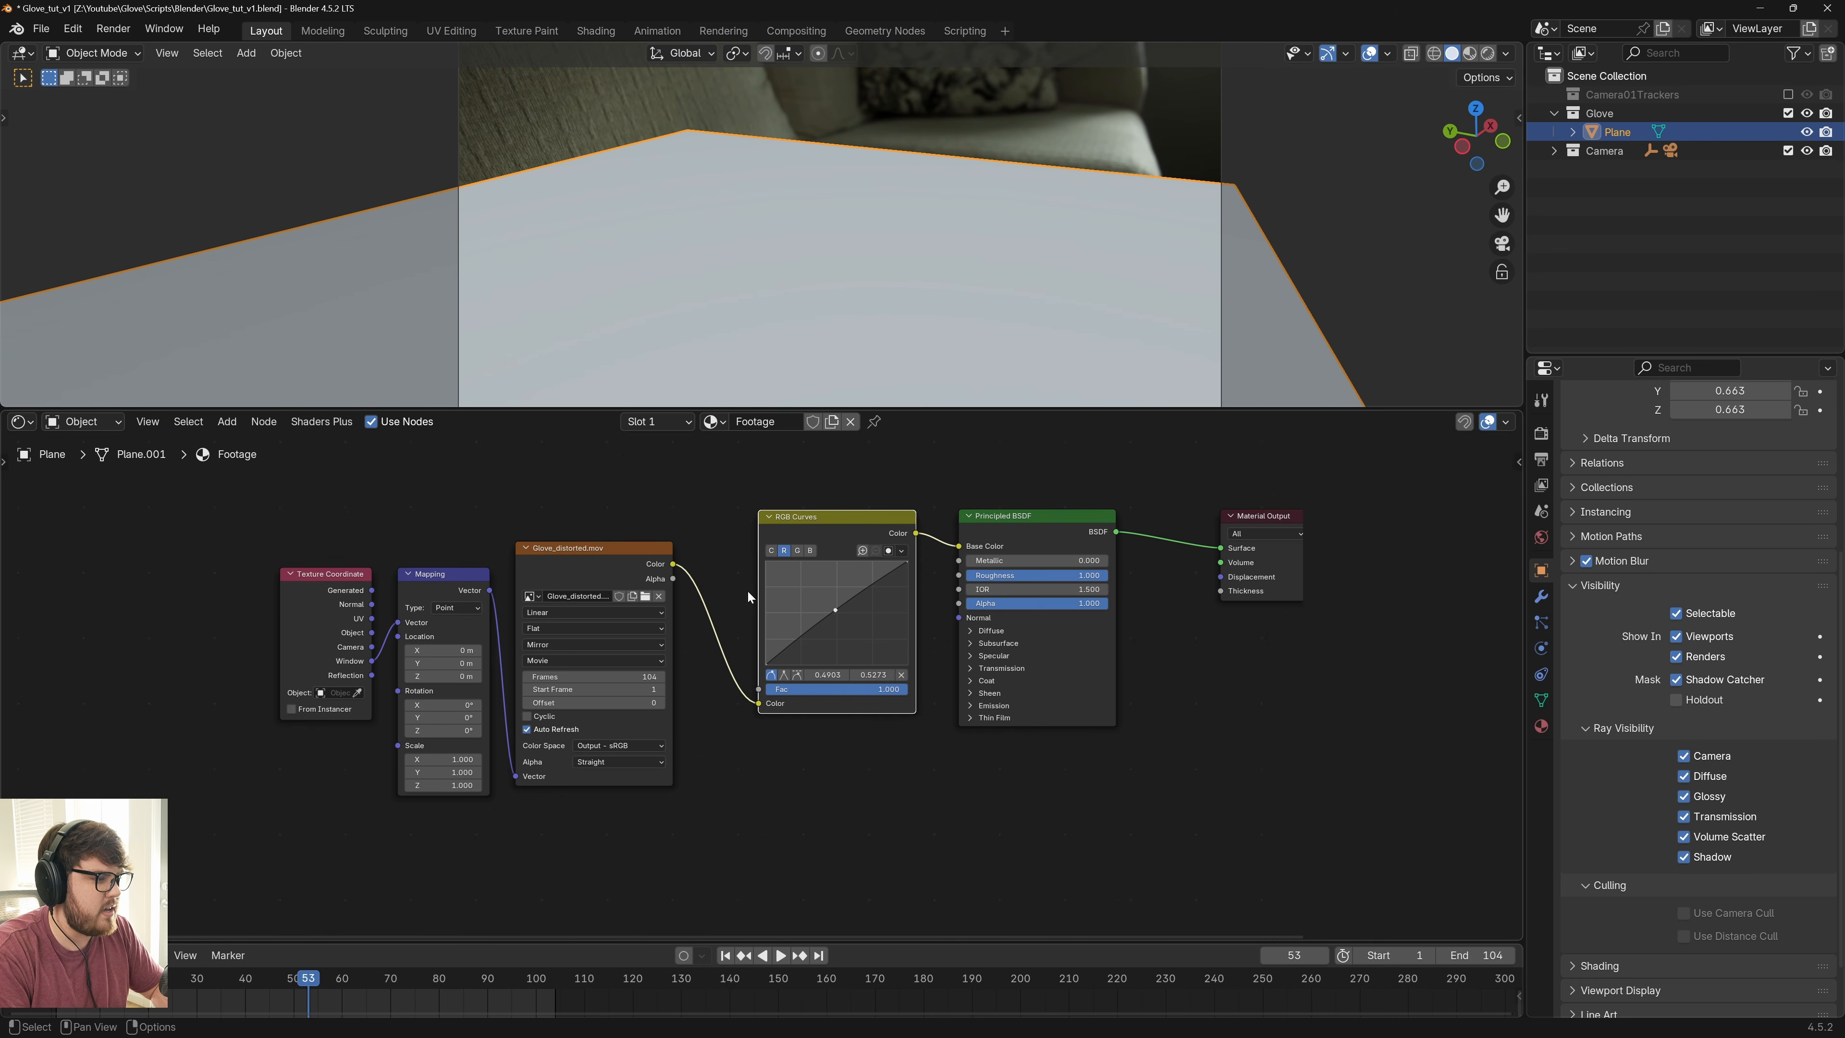
scroll(748, 587, up, 2)
middle_drag(671, 580, 779, 555)
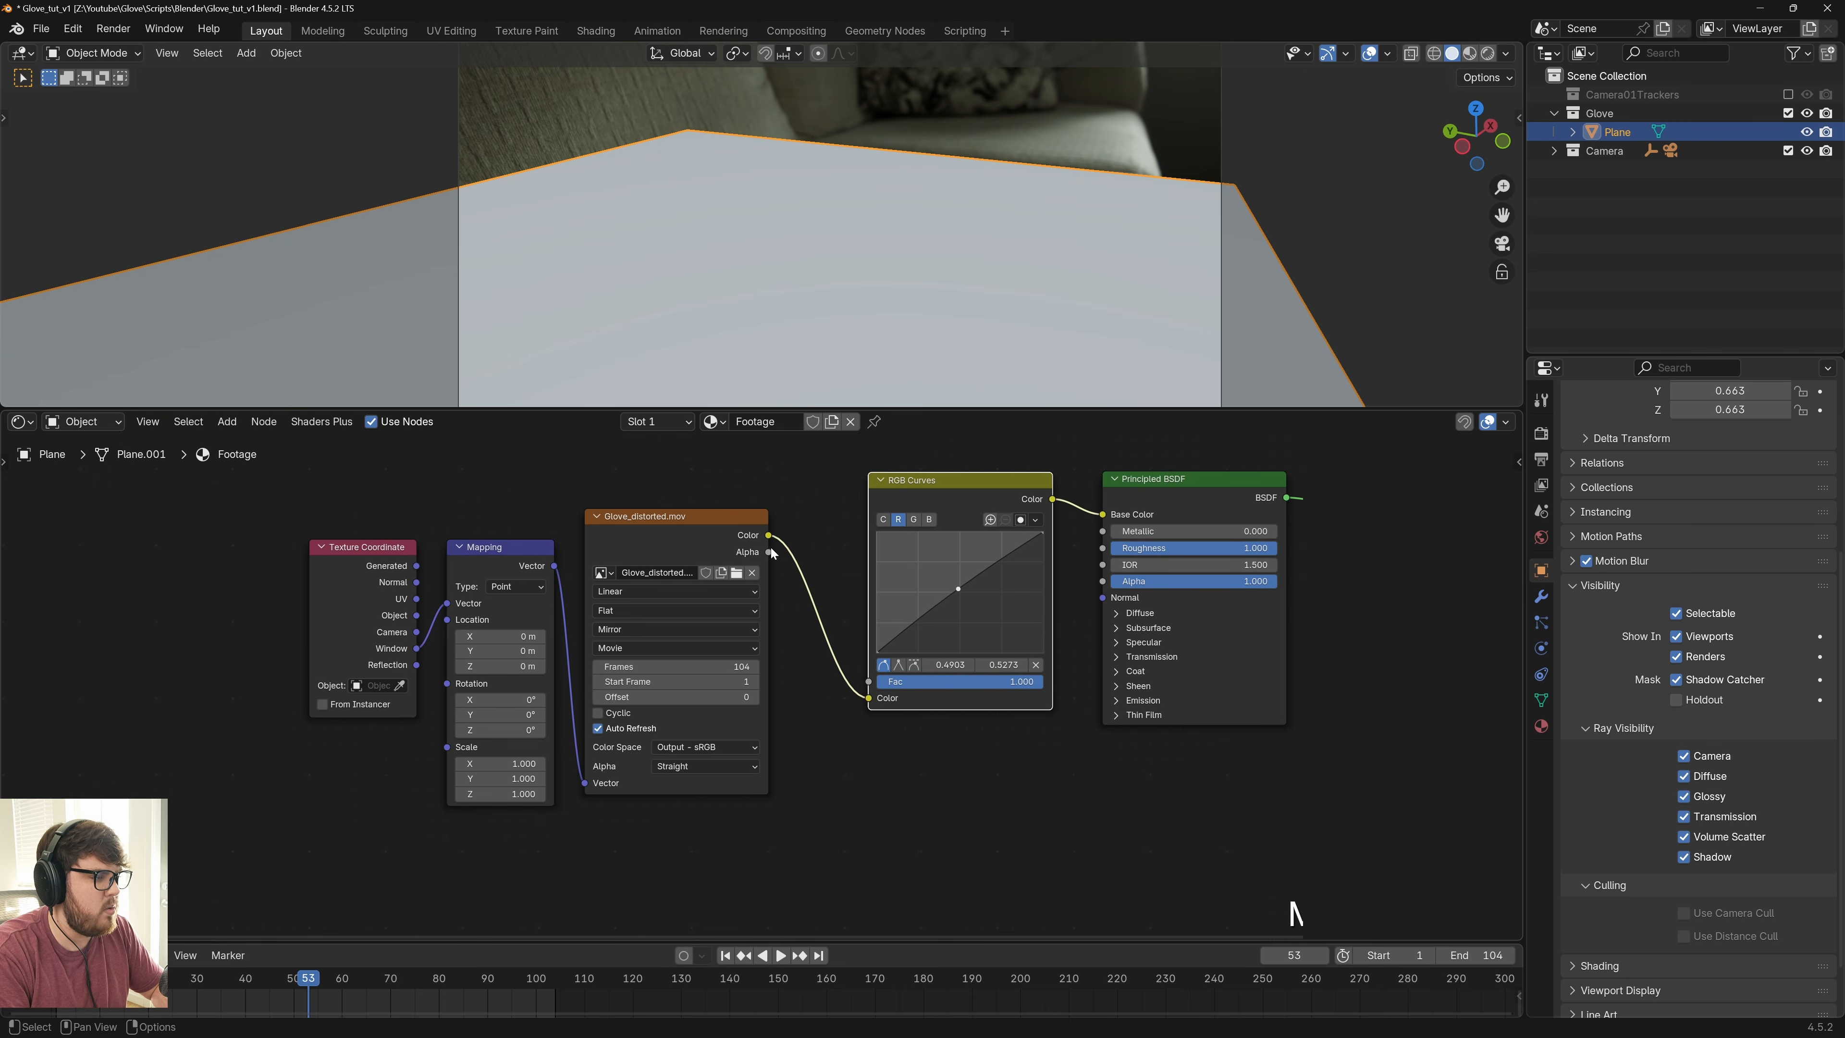
scroll(976, 177, down, 4)
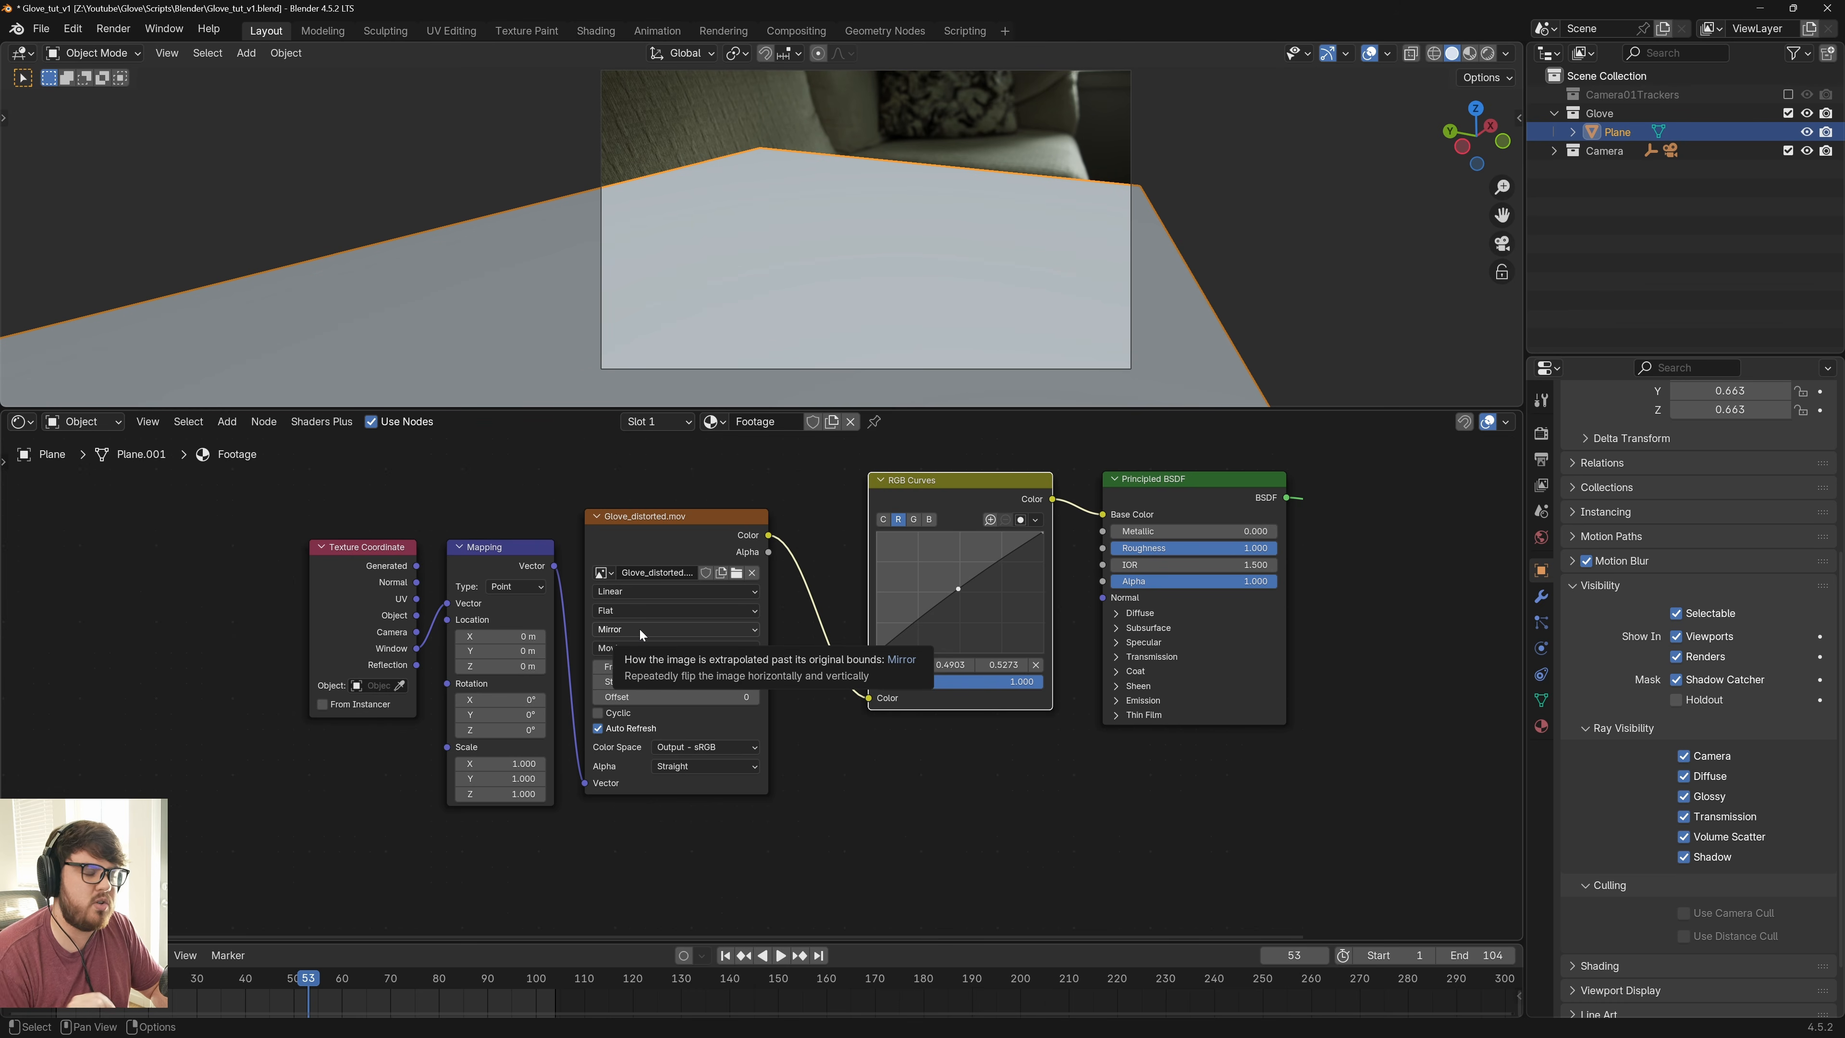
drag(939, 406, 935, 656)
shift+middle_drag(932, 362, 851, 369)
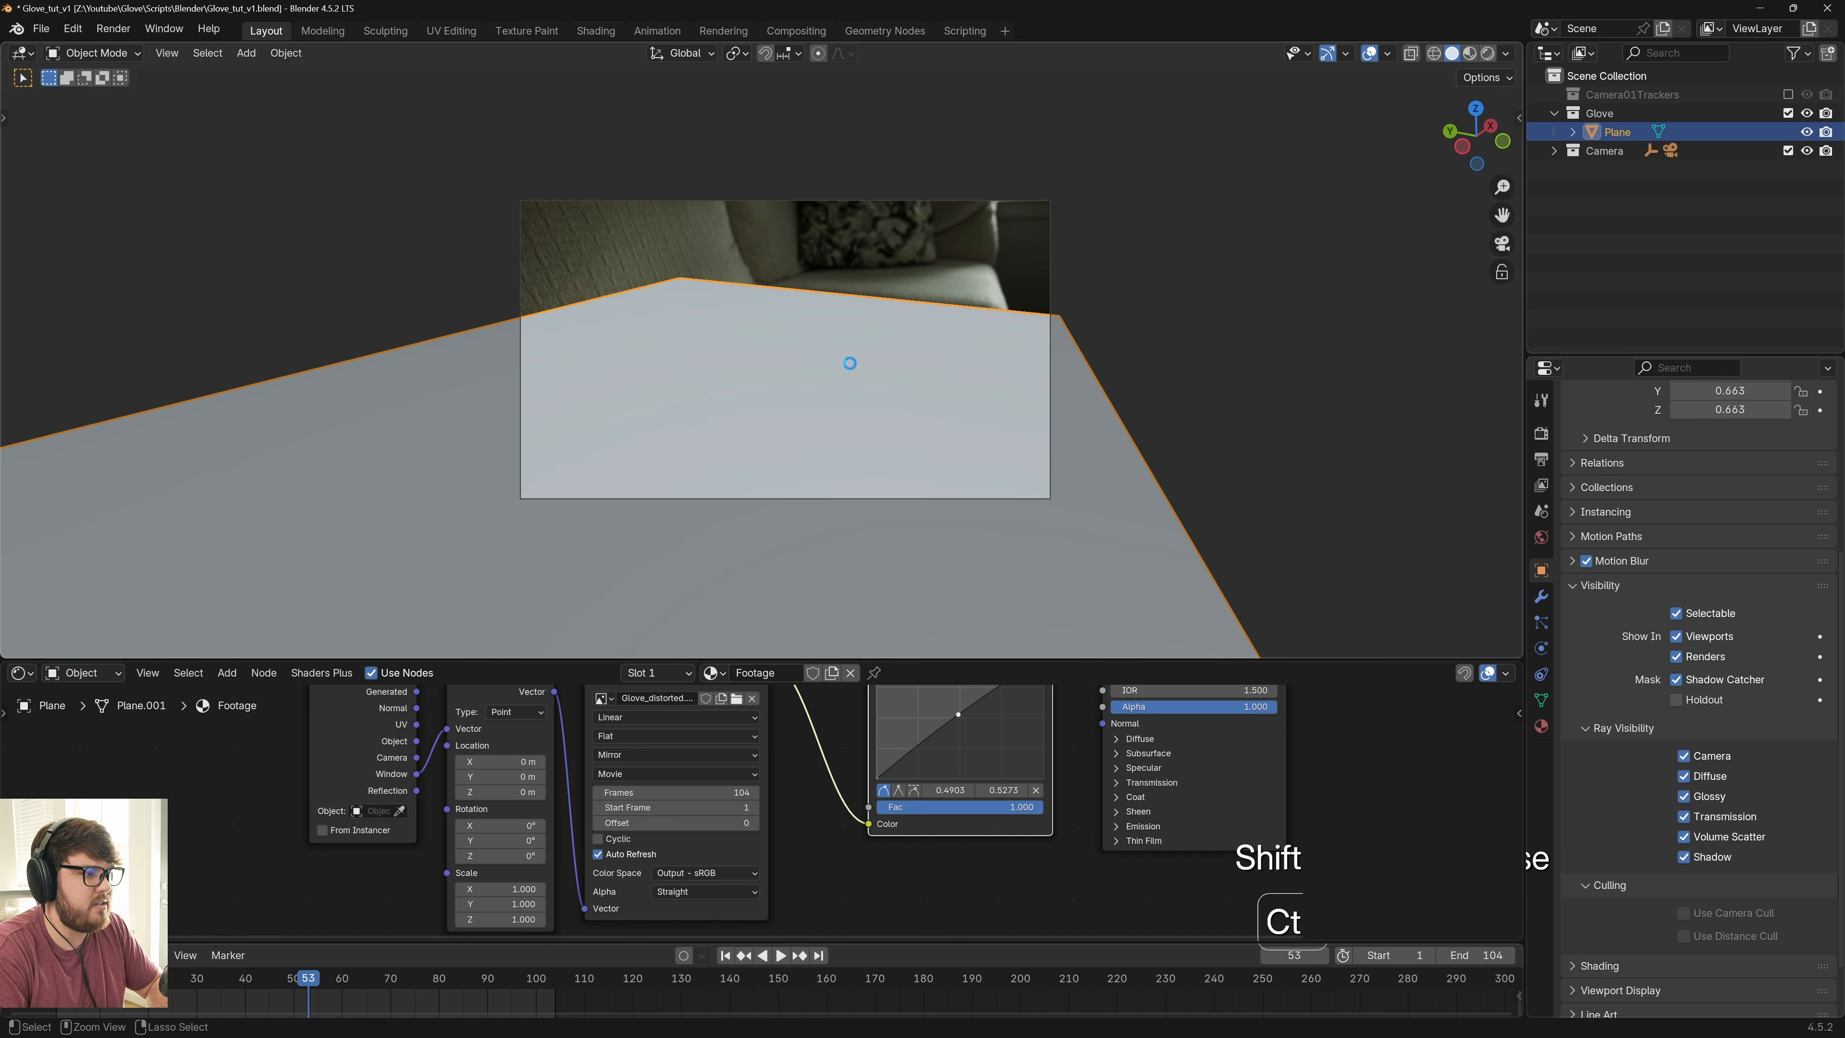
Save the project and append the A2K_Glove_v4_LOD0 object from Glove_cleanup_v1.blend in the A2K Glove Scripts folder
key(ctrl+s)
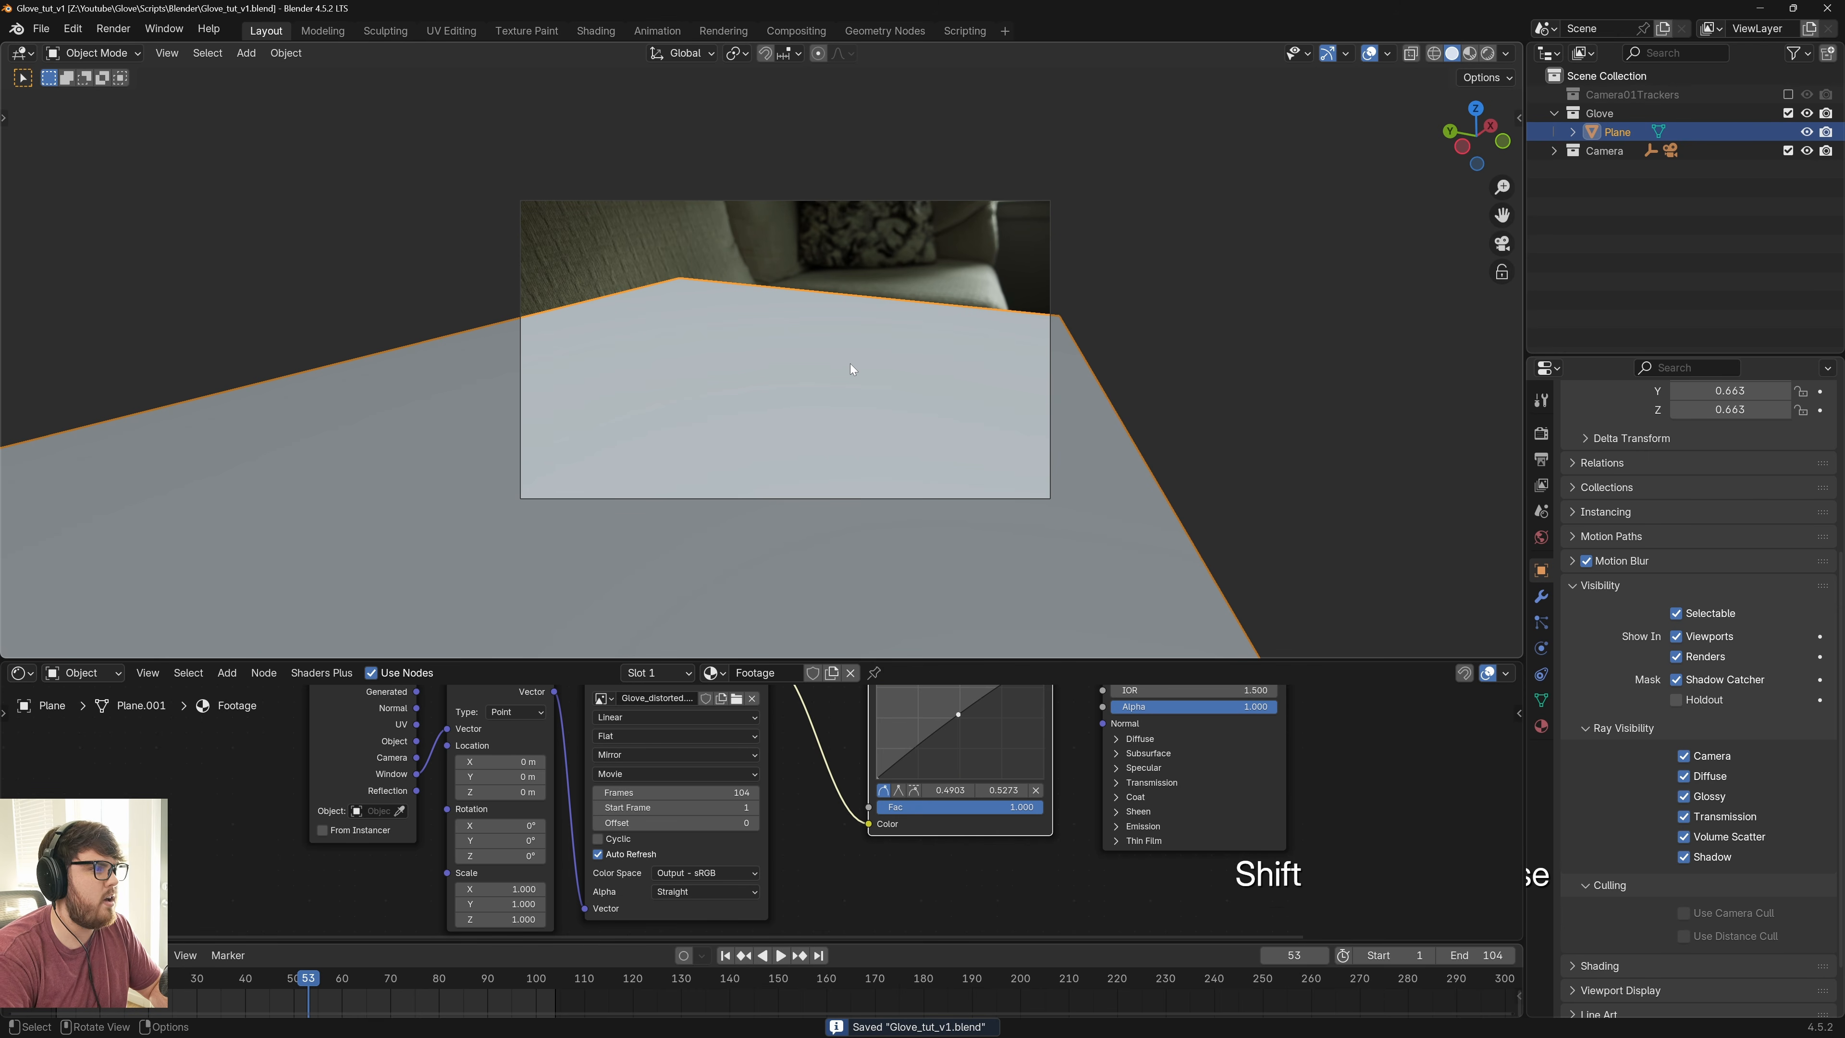
click(43, 30)
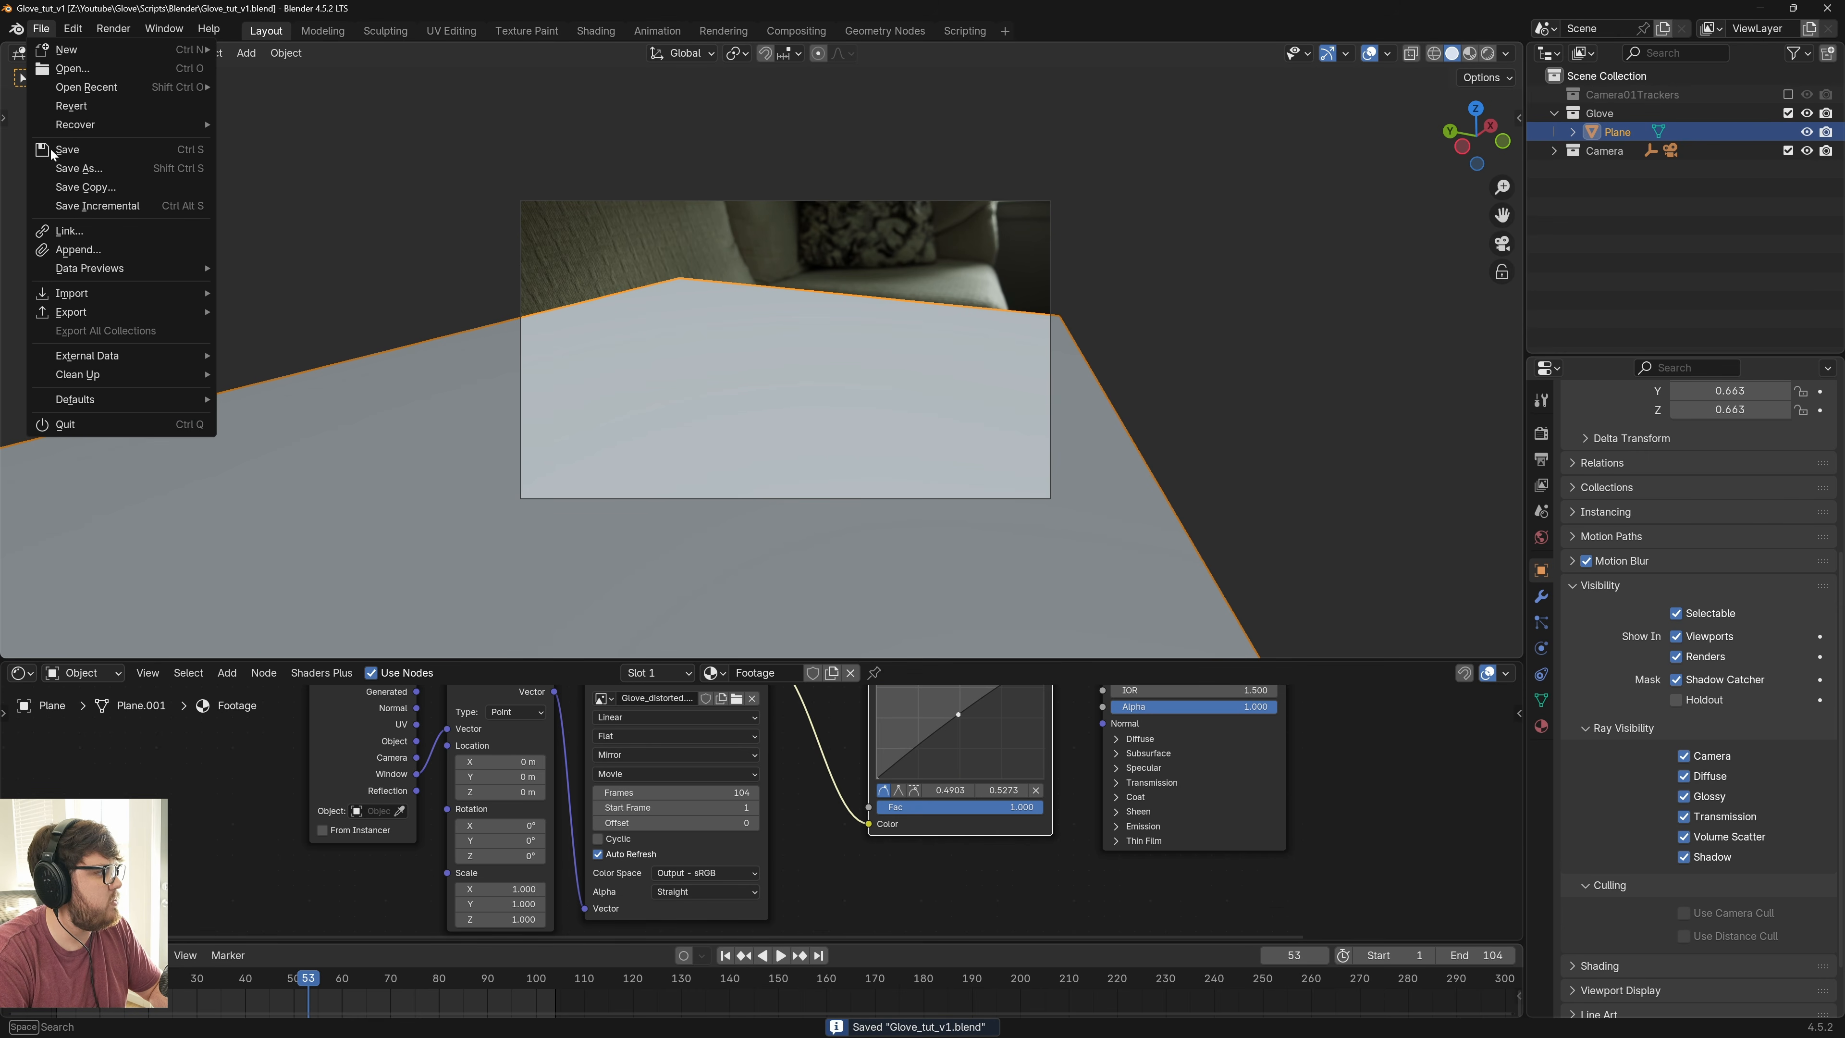
click(81, 250)
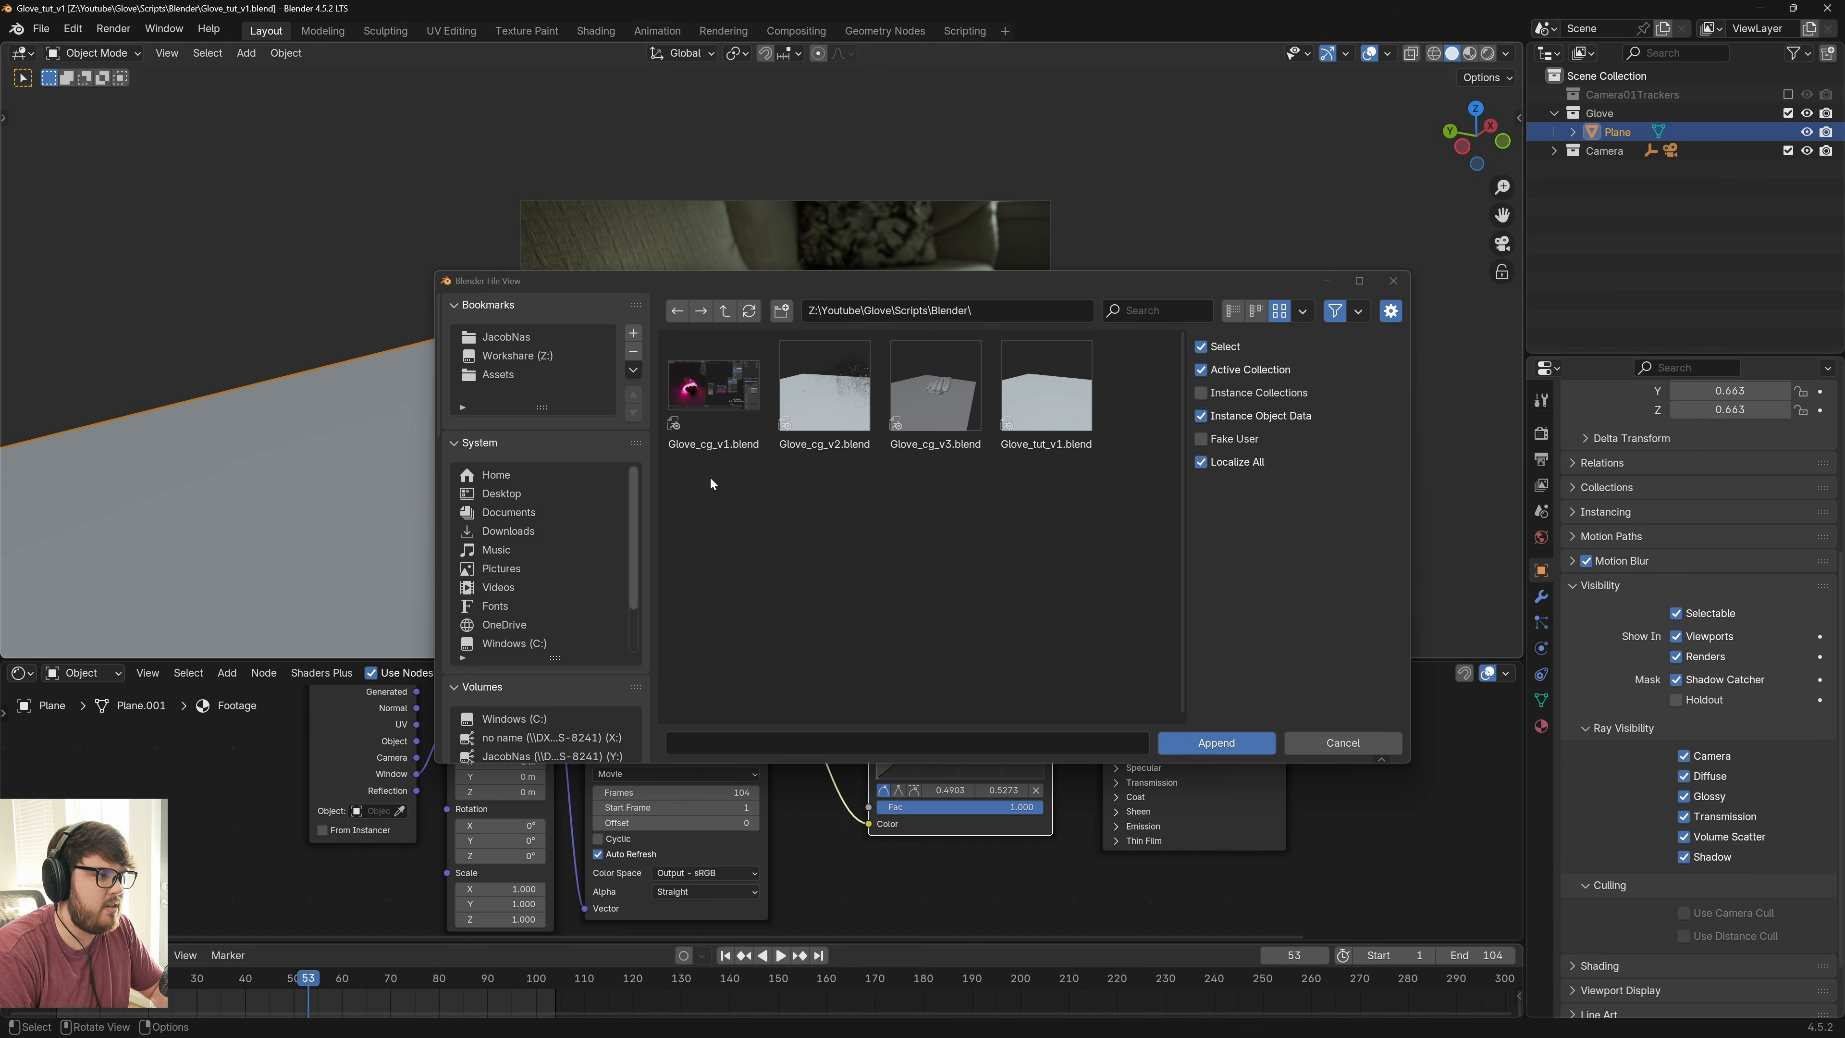
click(502, 356)
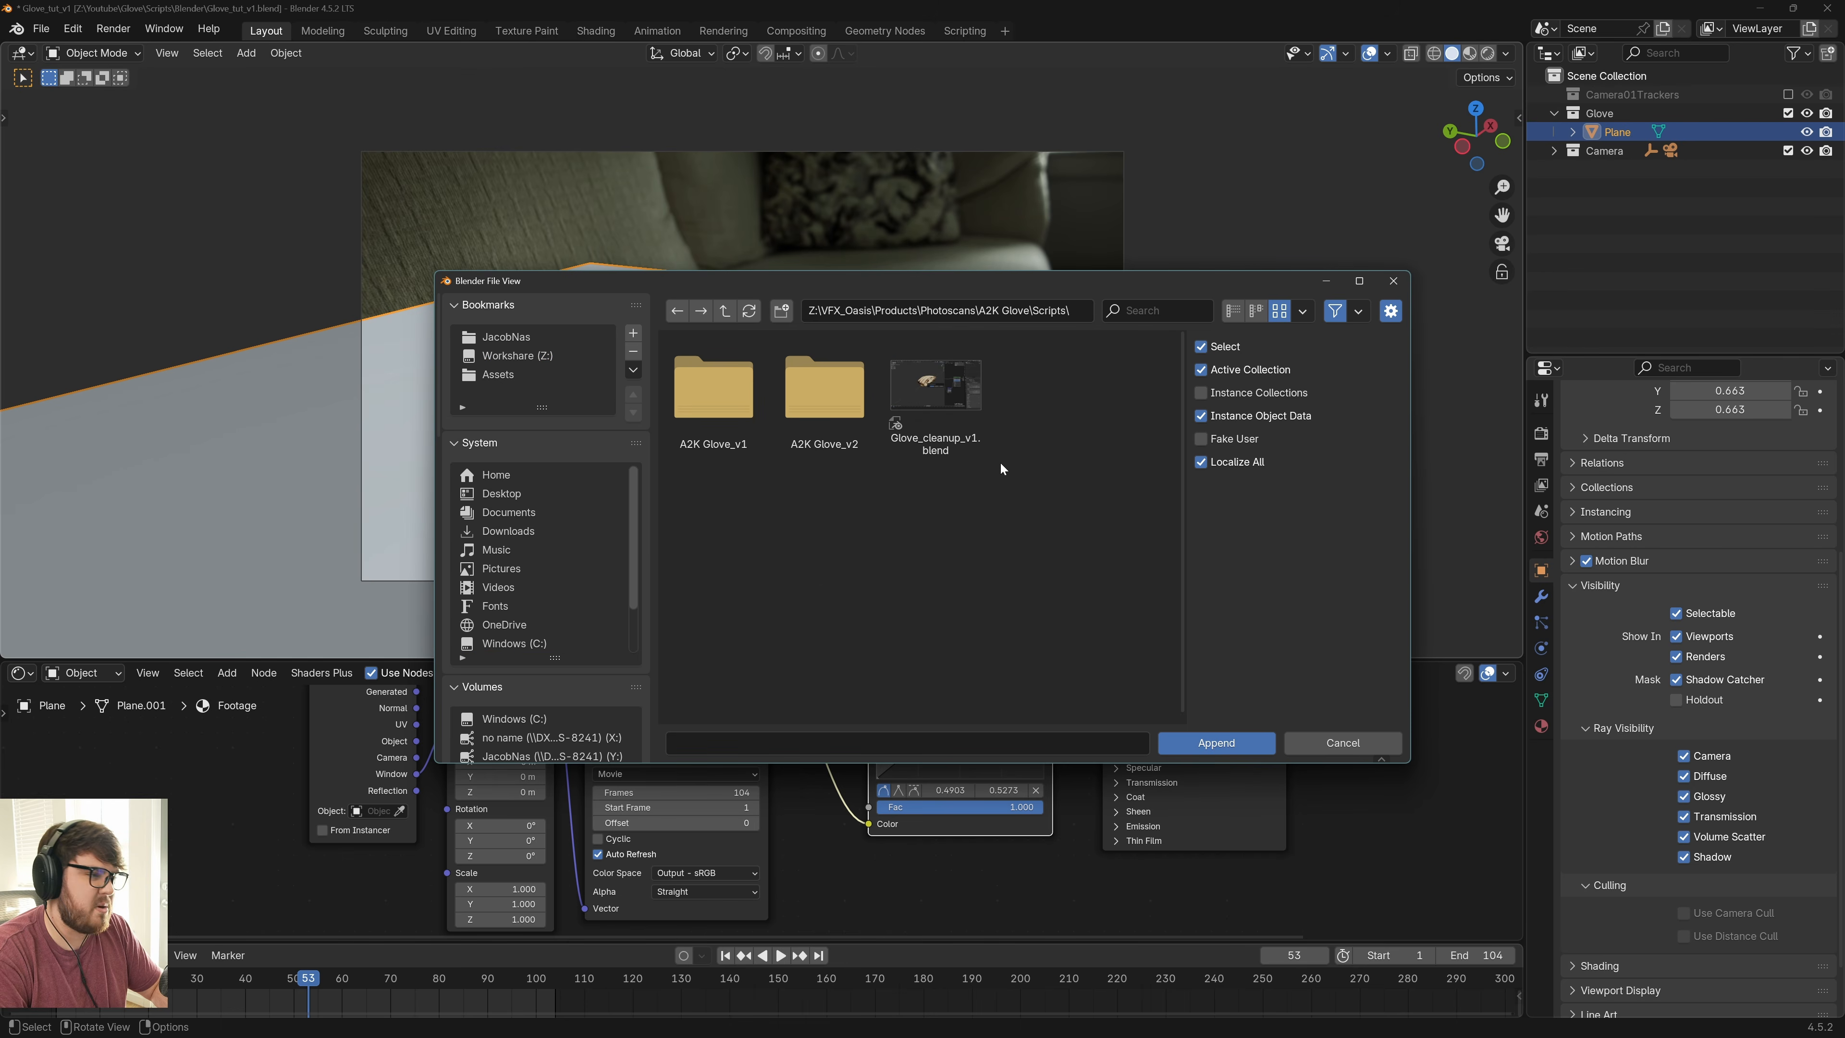
click(941, 407)
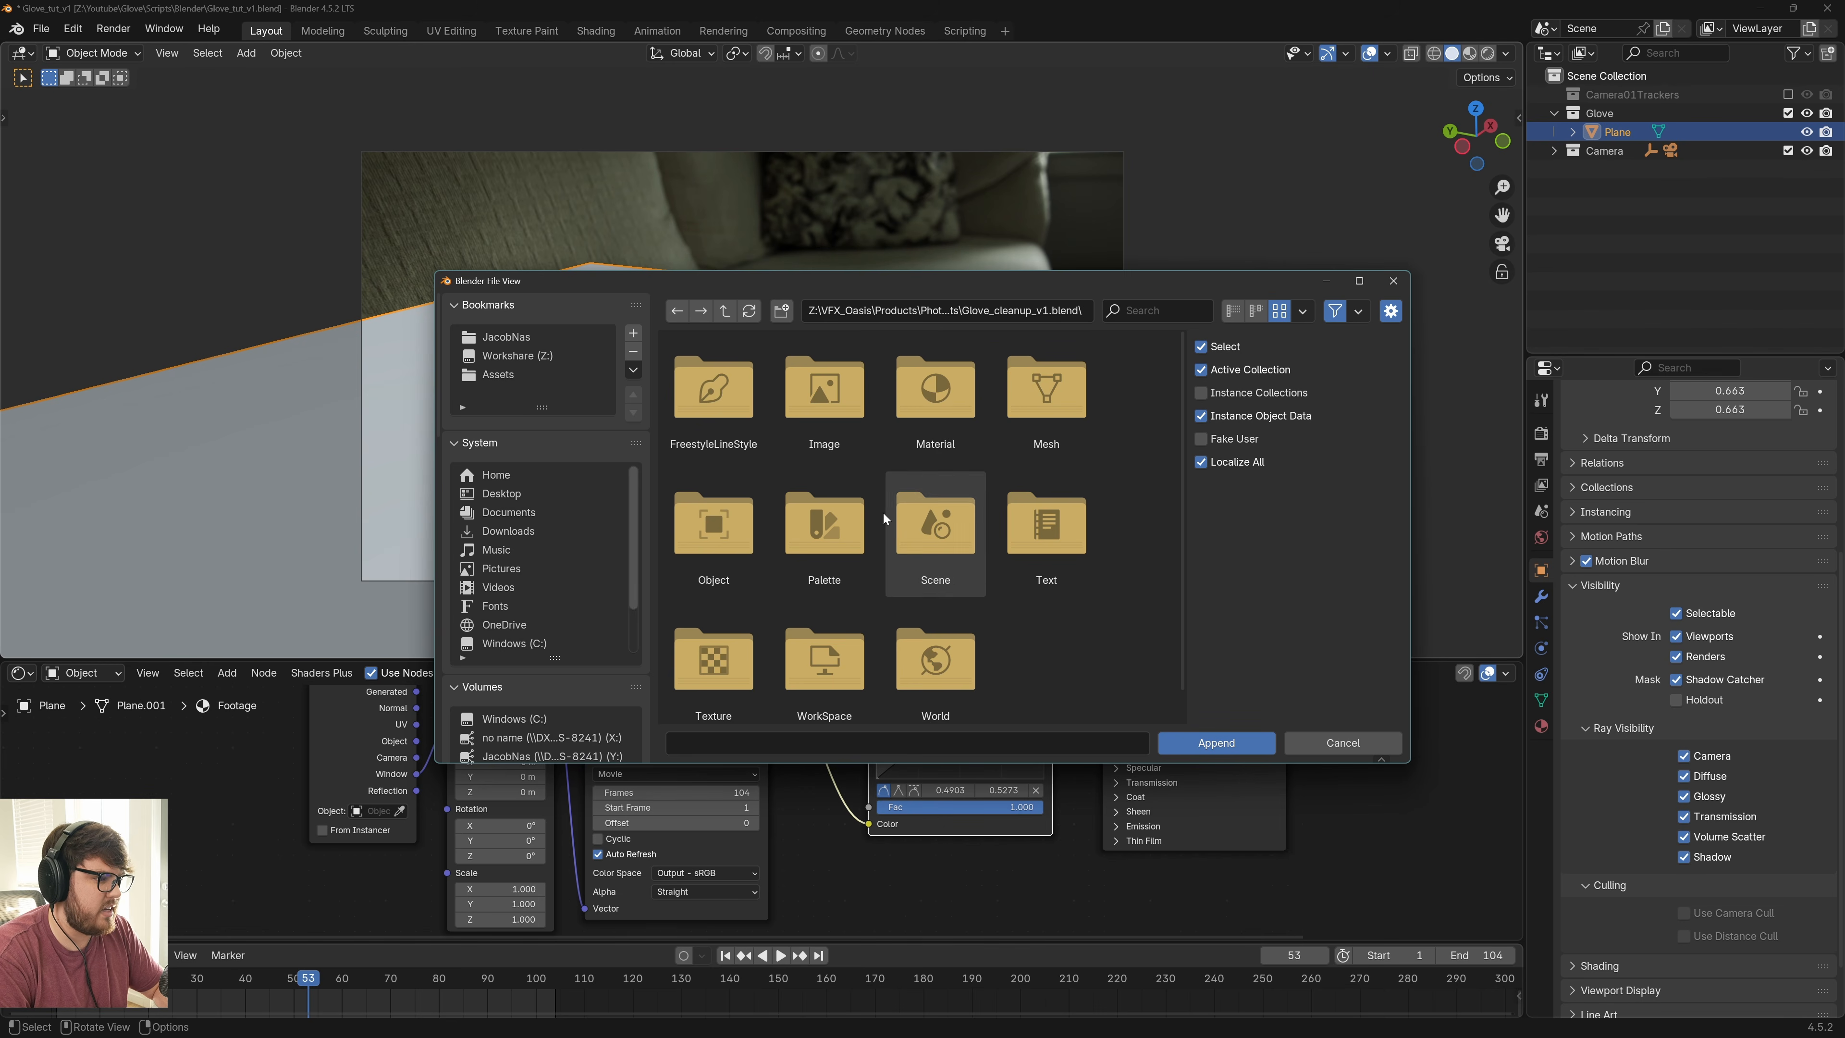
click(727, 552)
click(687, 428)
click(1226, 752)
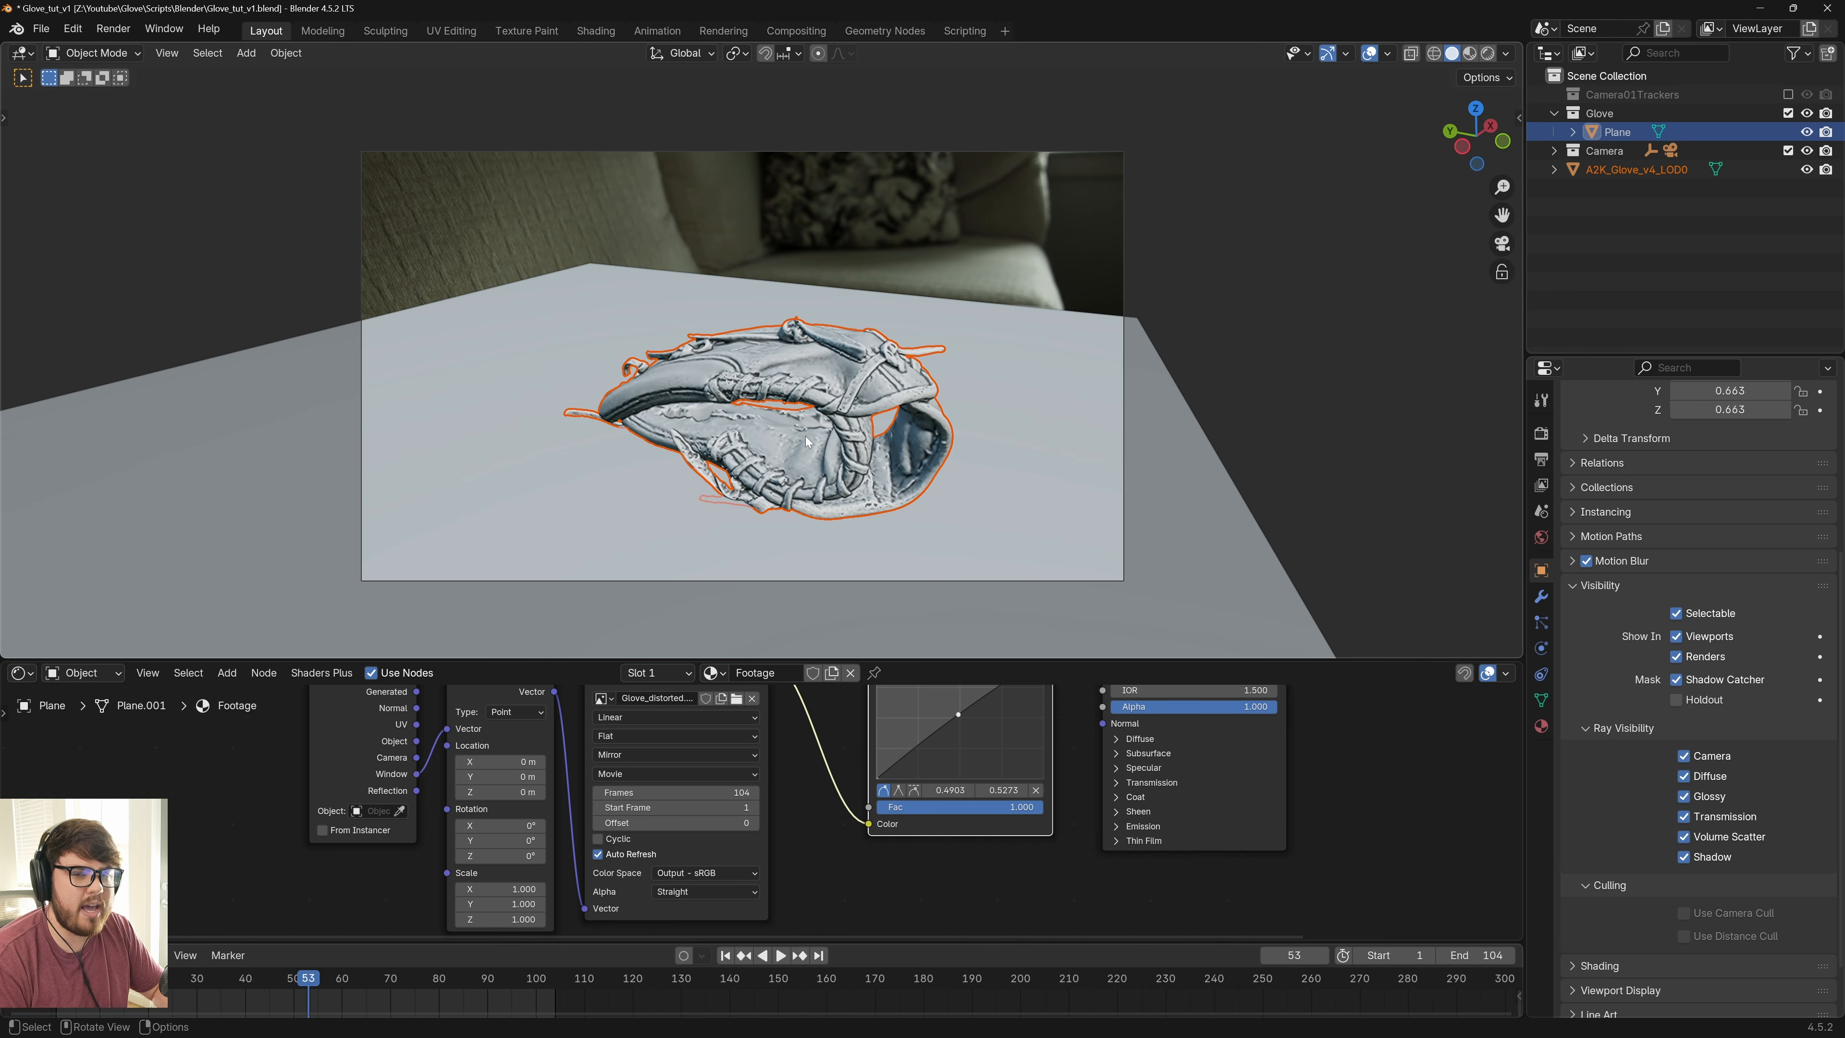
Rotate the glove about the Z axis so its fingers face the camera, and reposition it horizontally on the plane
click(905, 407)
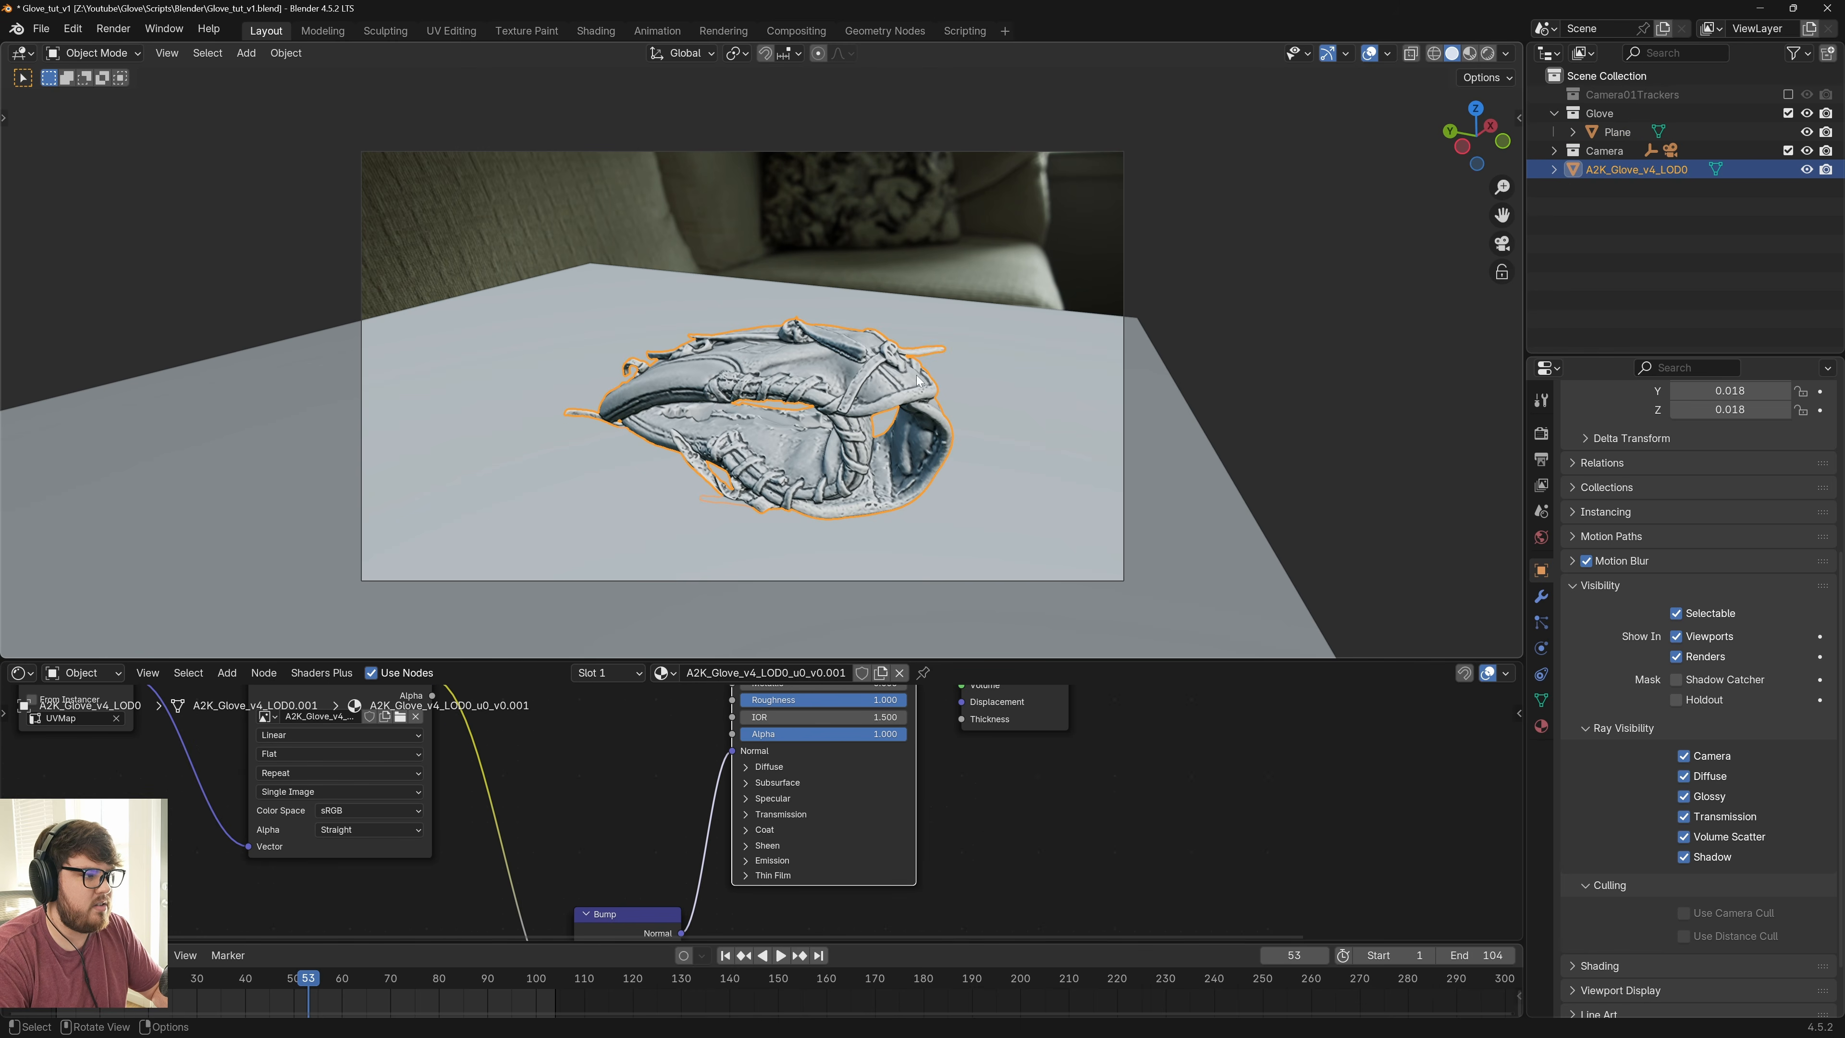
shift+middle_drag(908, 337, 909, 364)
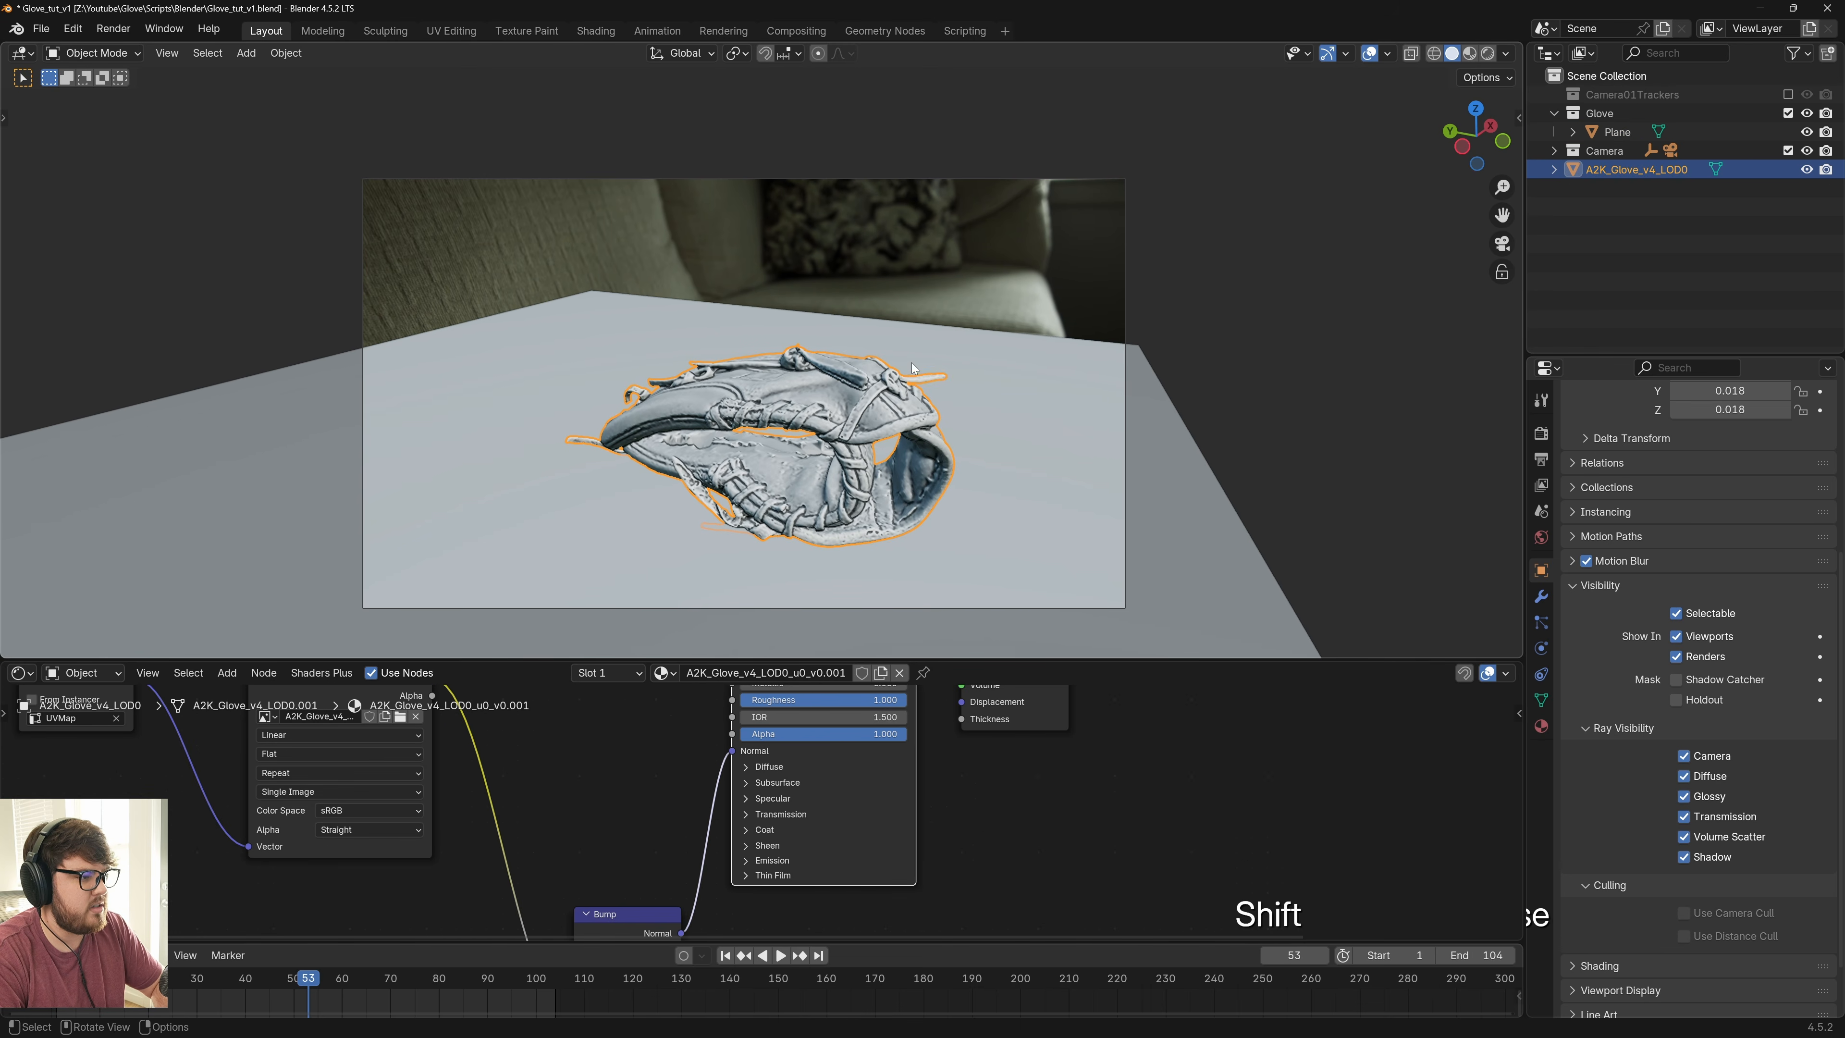
key(r)
key(z)
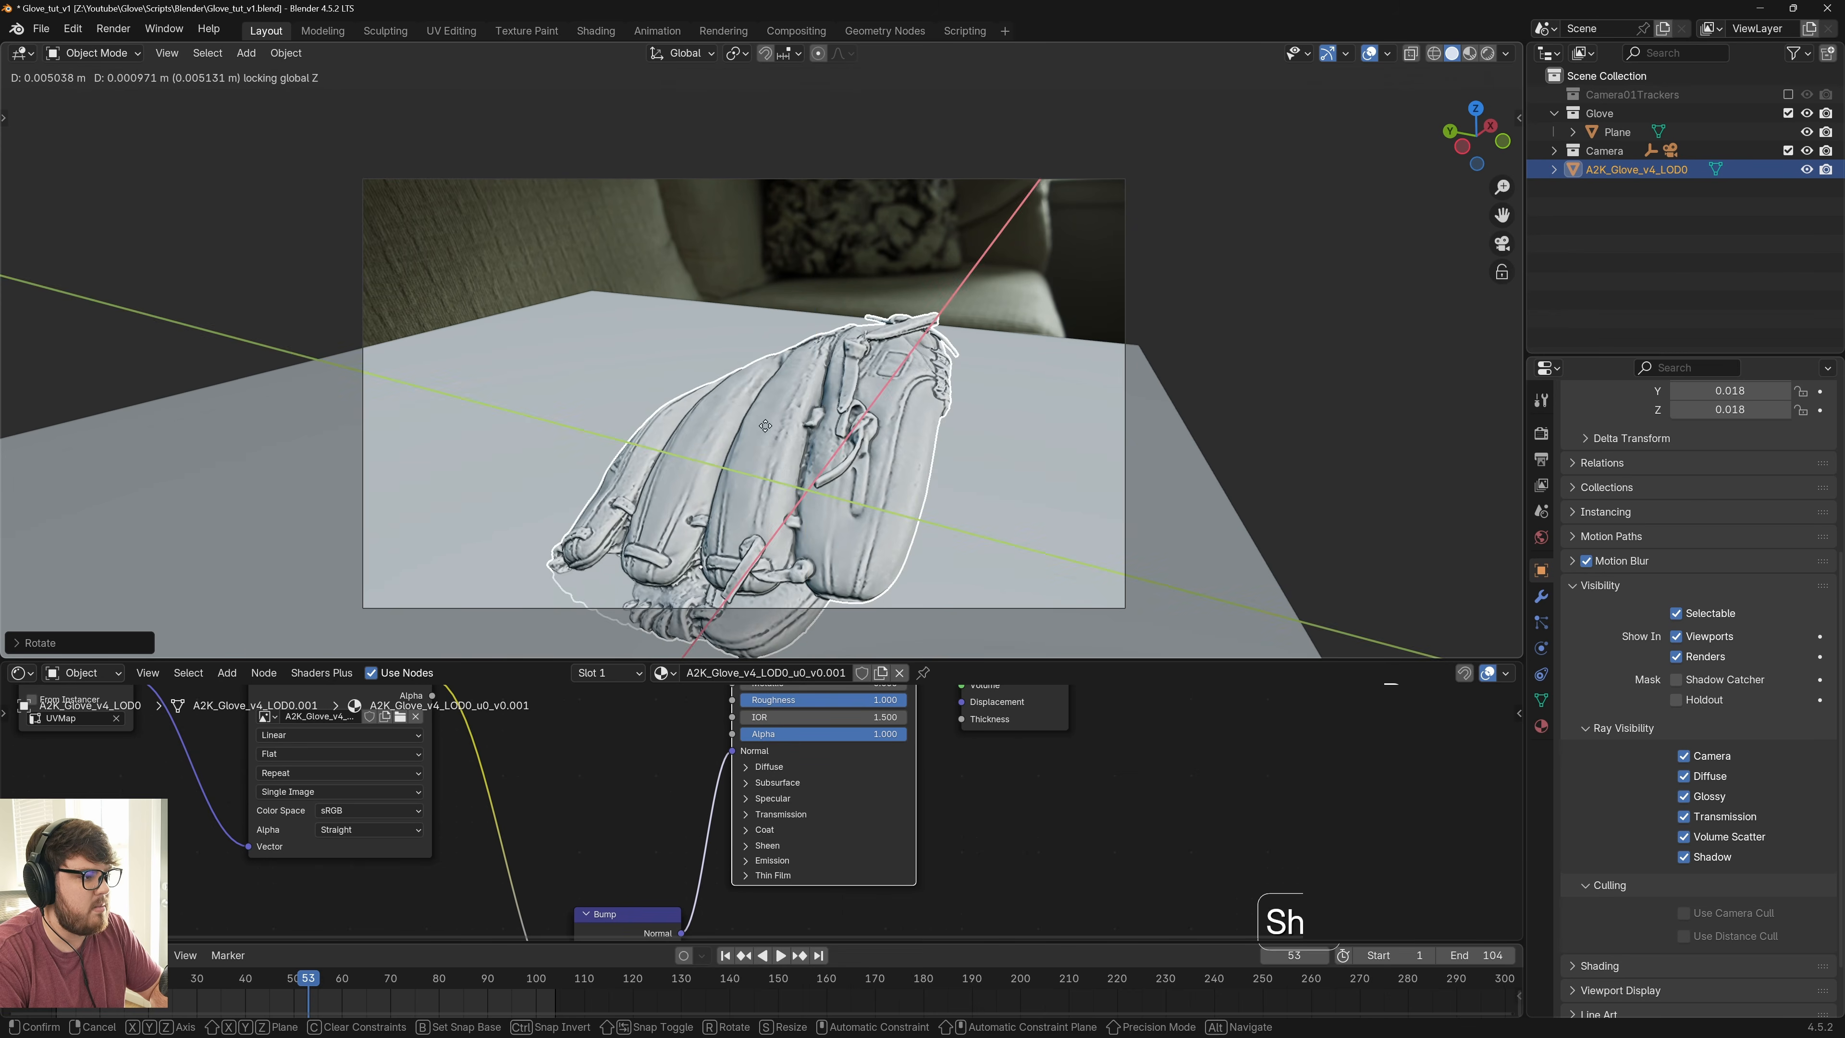
click(904, 327)
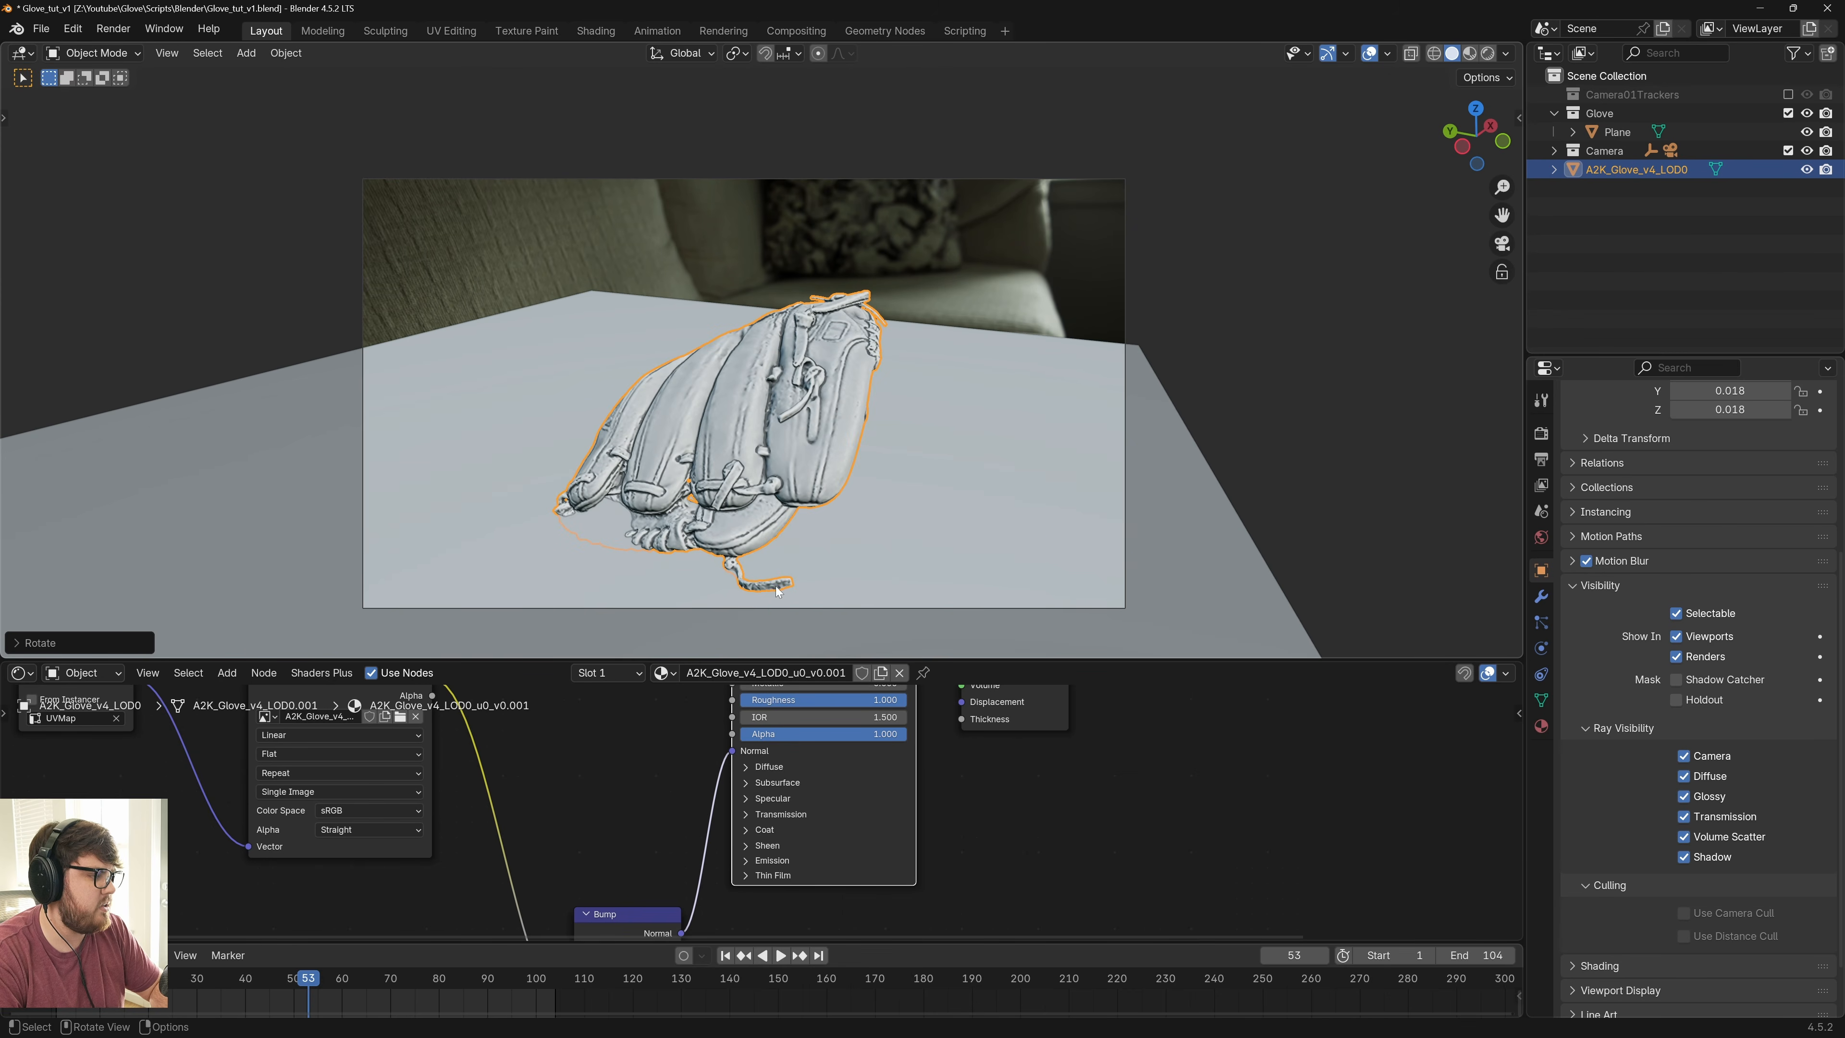
Preview the glove over the couch footage in rendered shading
mouse_move(807, 546)
shift+middle_down()
mouse_move(889, 474)
mouse_move(908, 514)
shift+middle_up()
key(z)
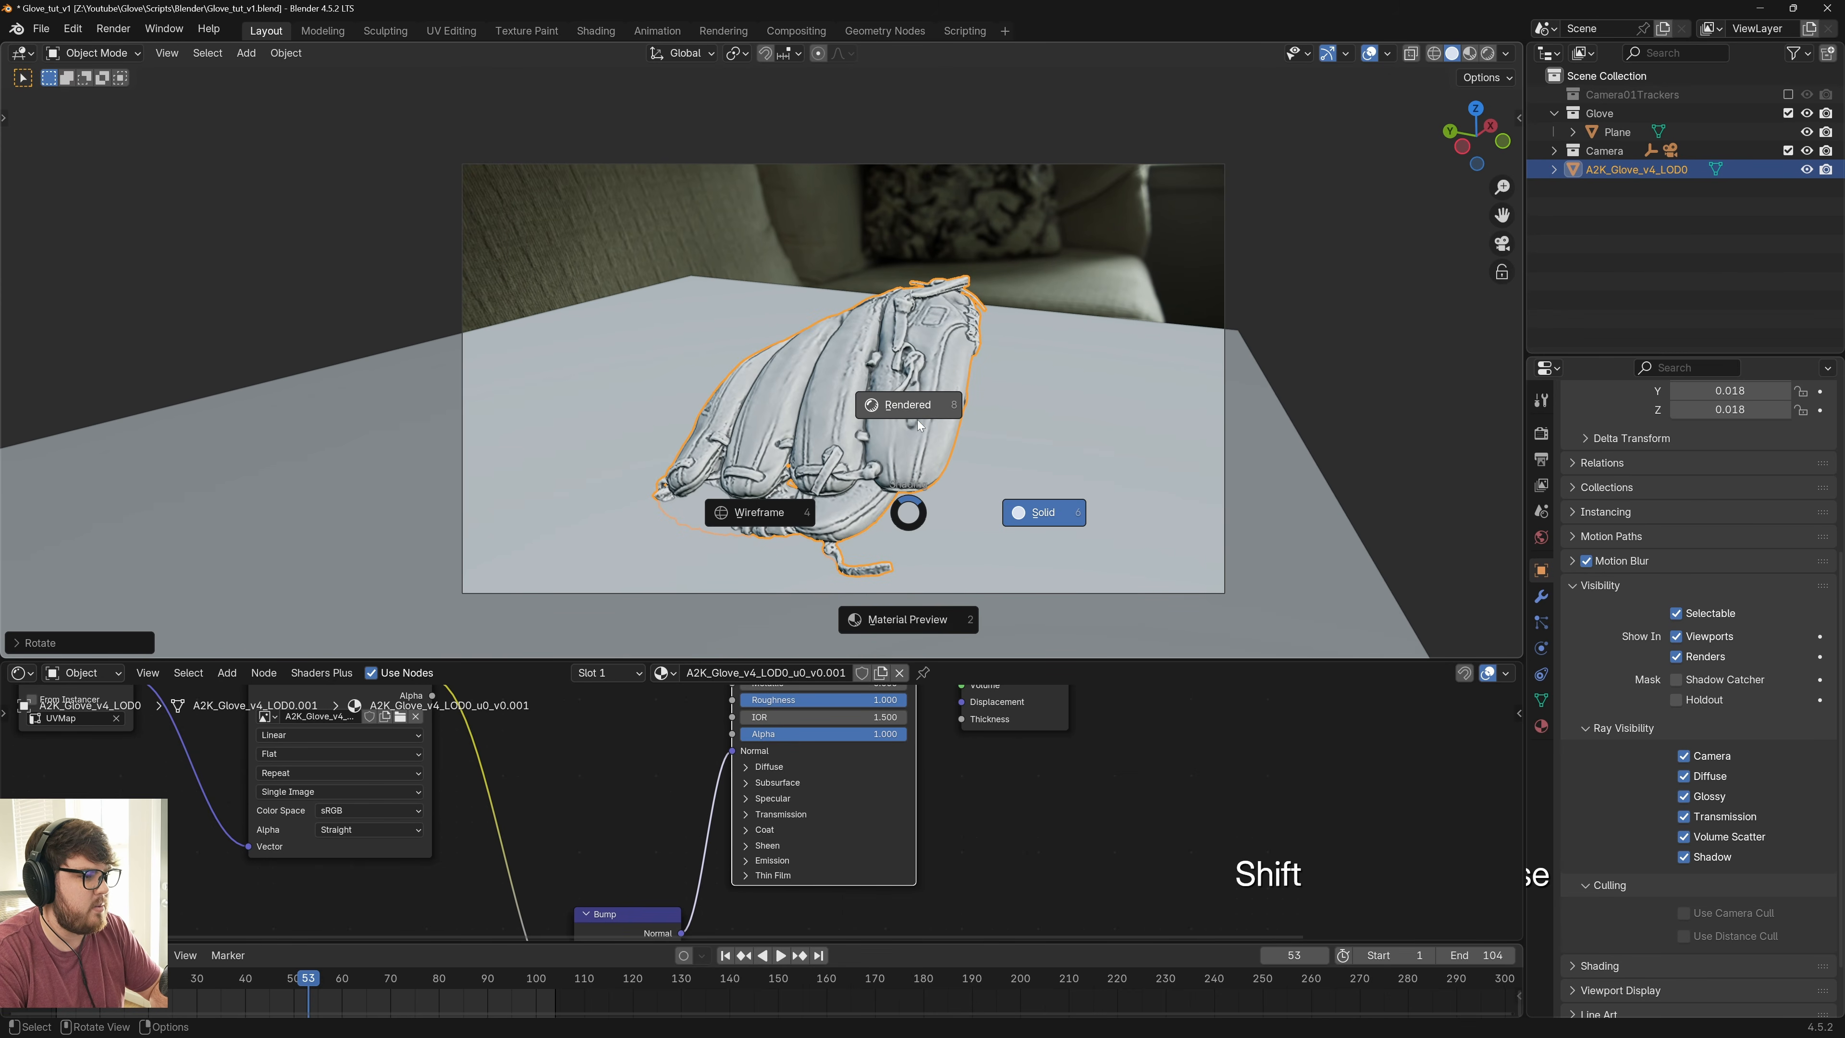
click(918, 425)
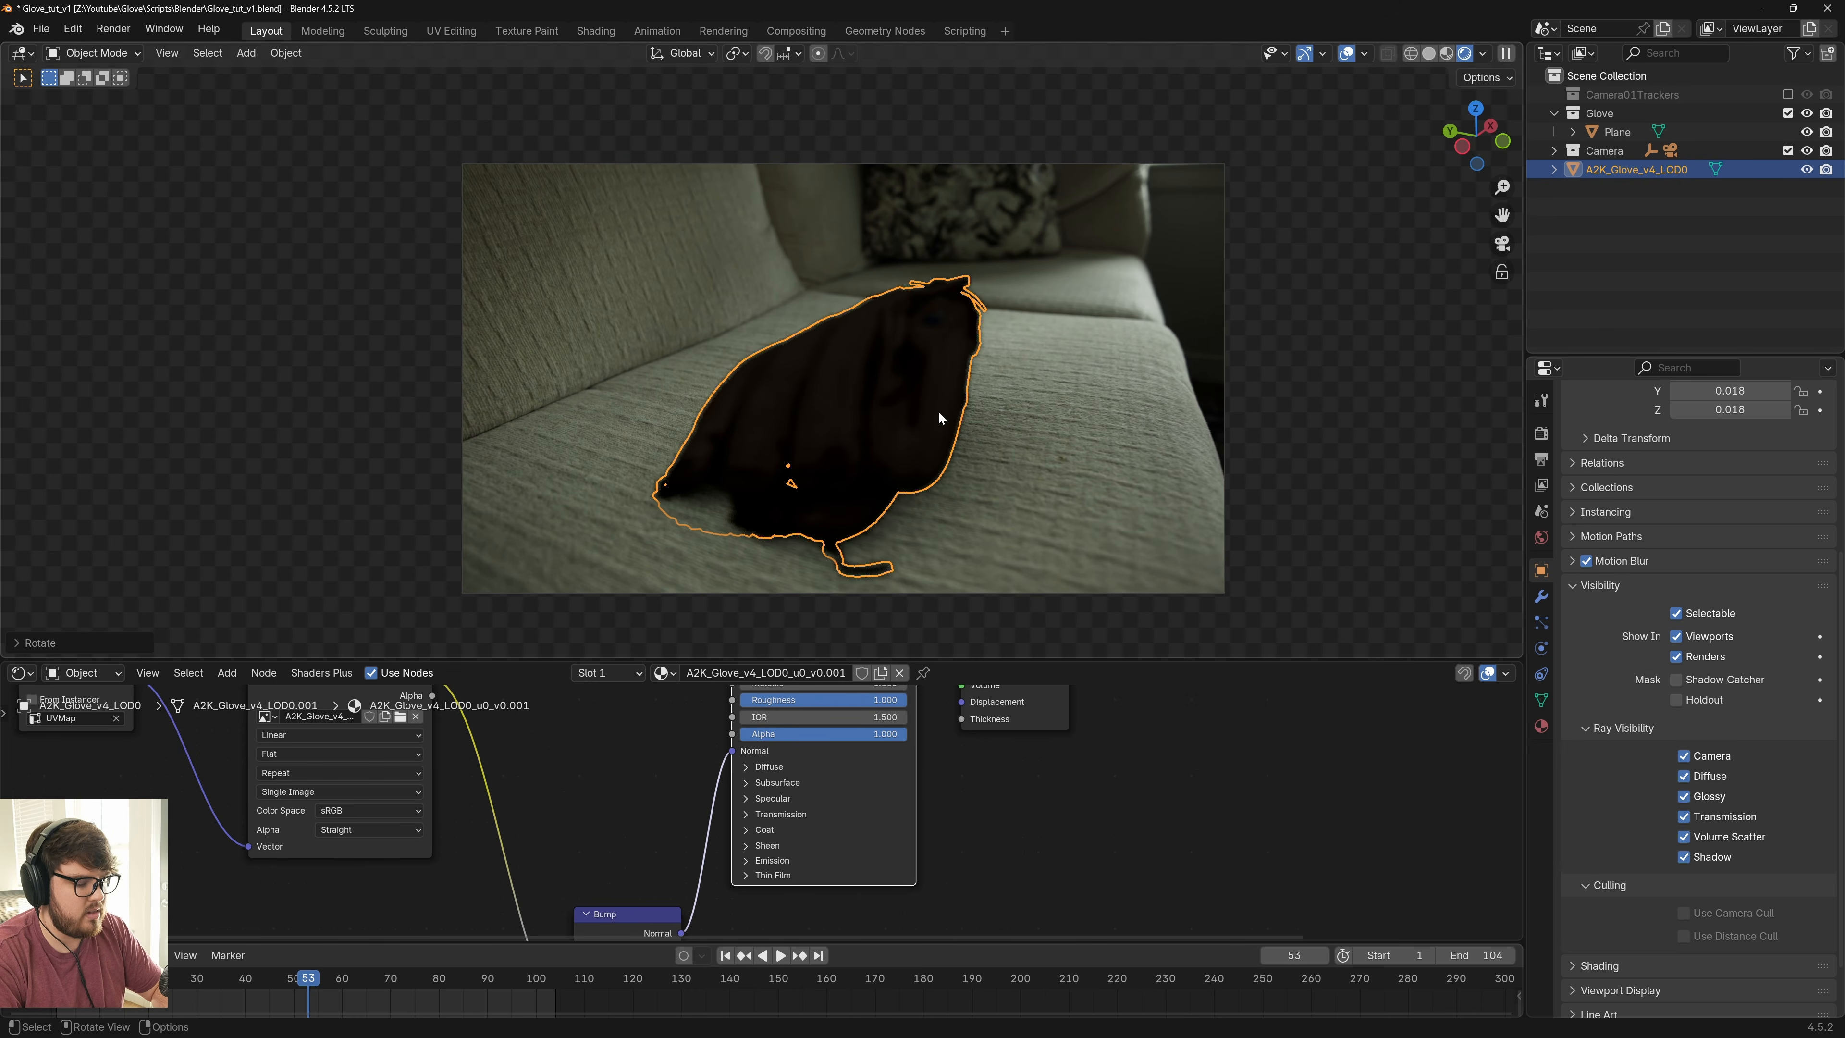
Return to solid shading, tilt and reposition the glove from the front view, and go back to the camera view
key(KP_1)
key(z)
click(1071, 462)
key(r)
key(g)
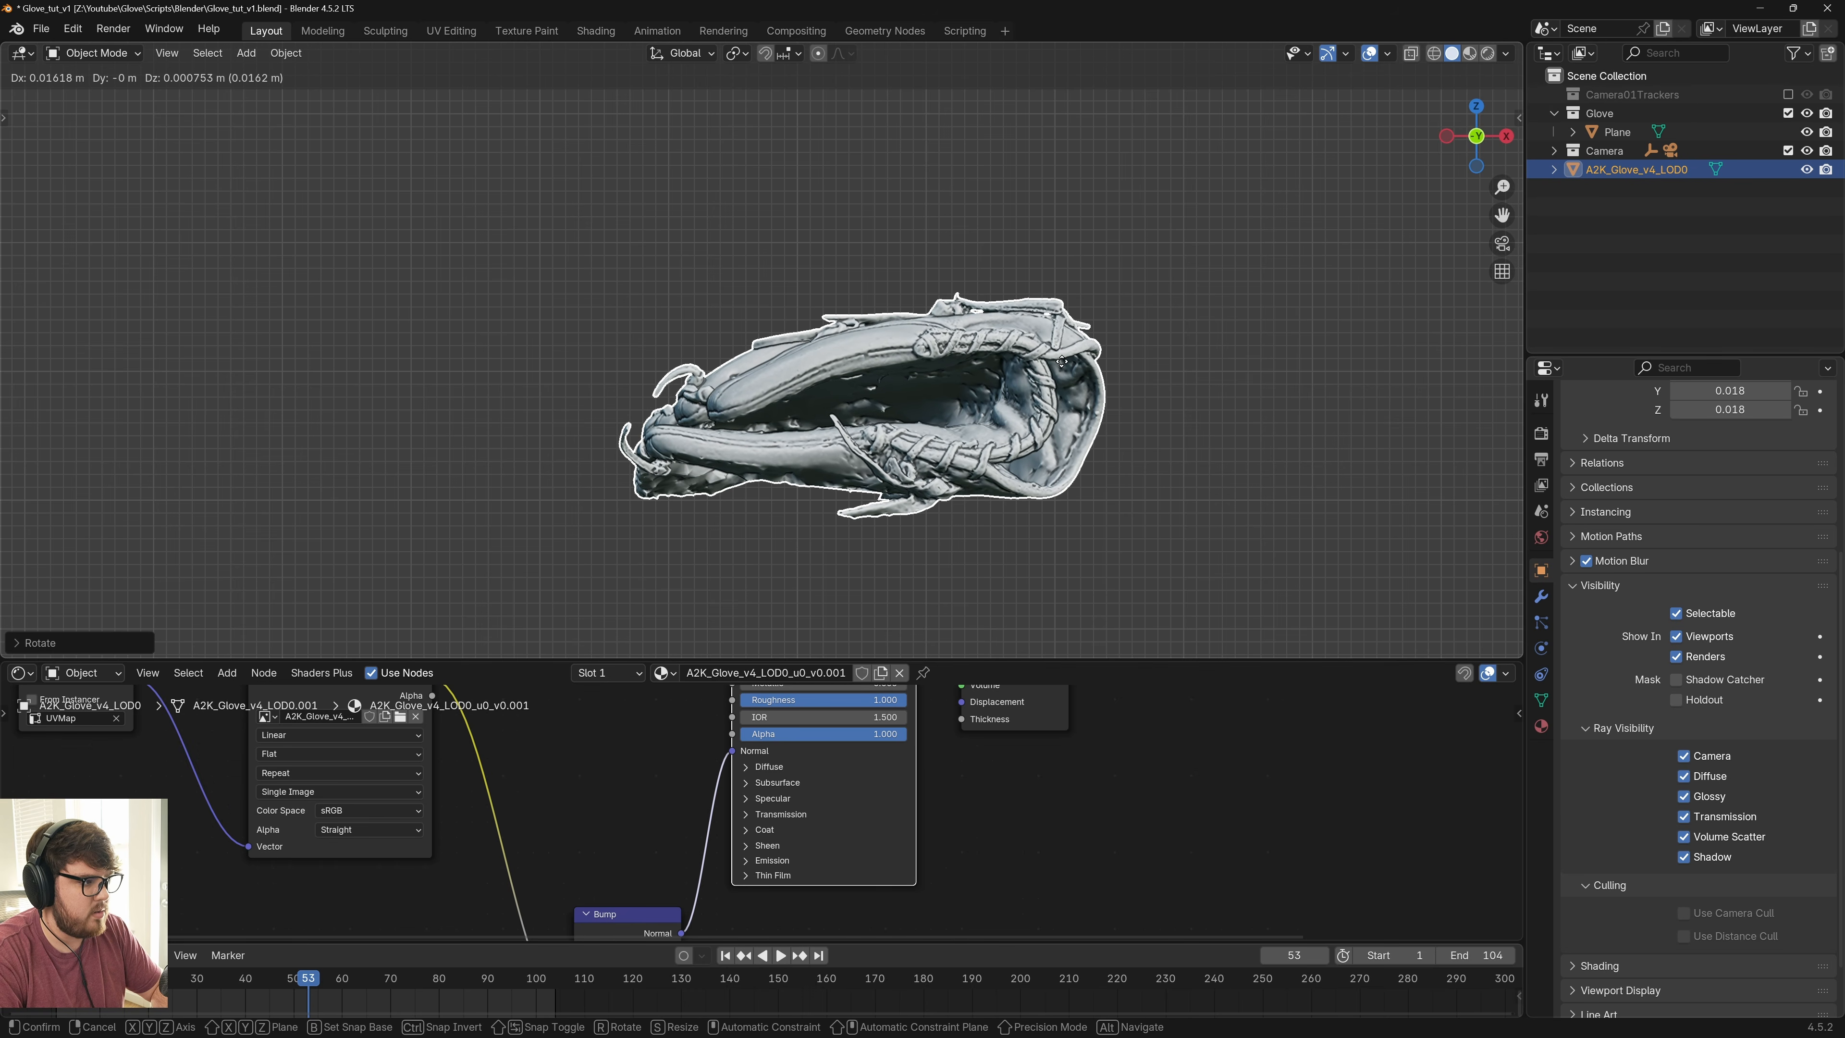
click(1064, 367)
key(KP_0)
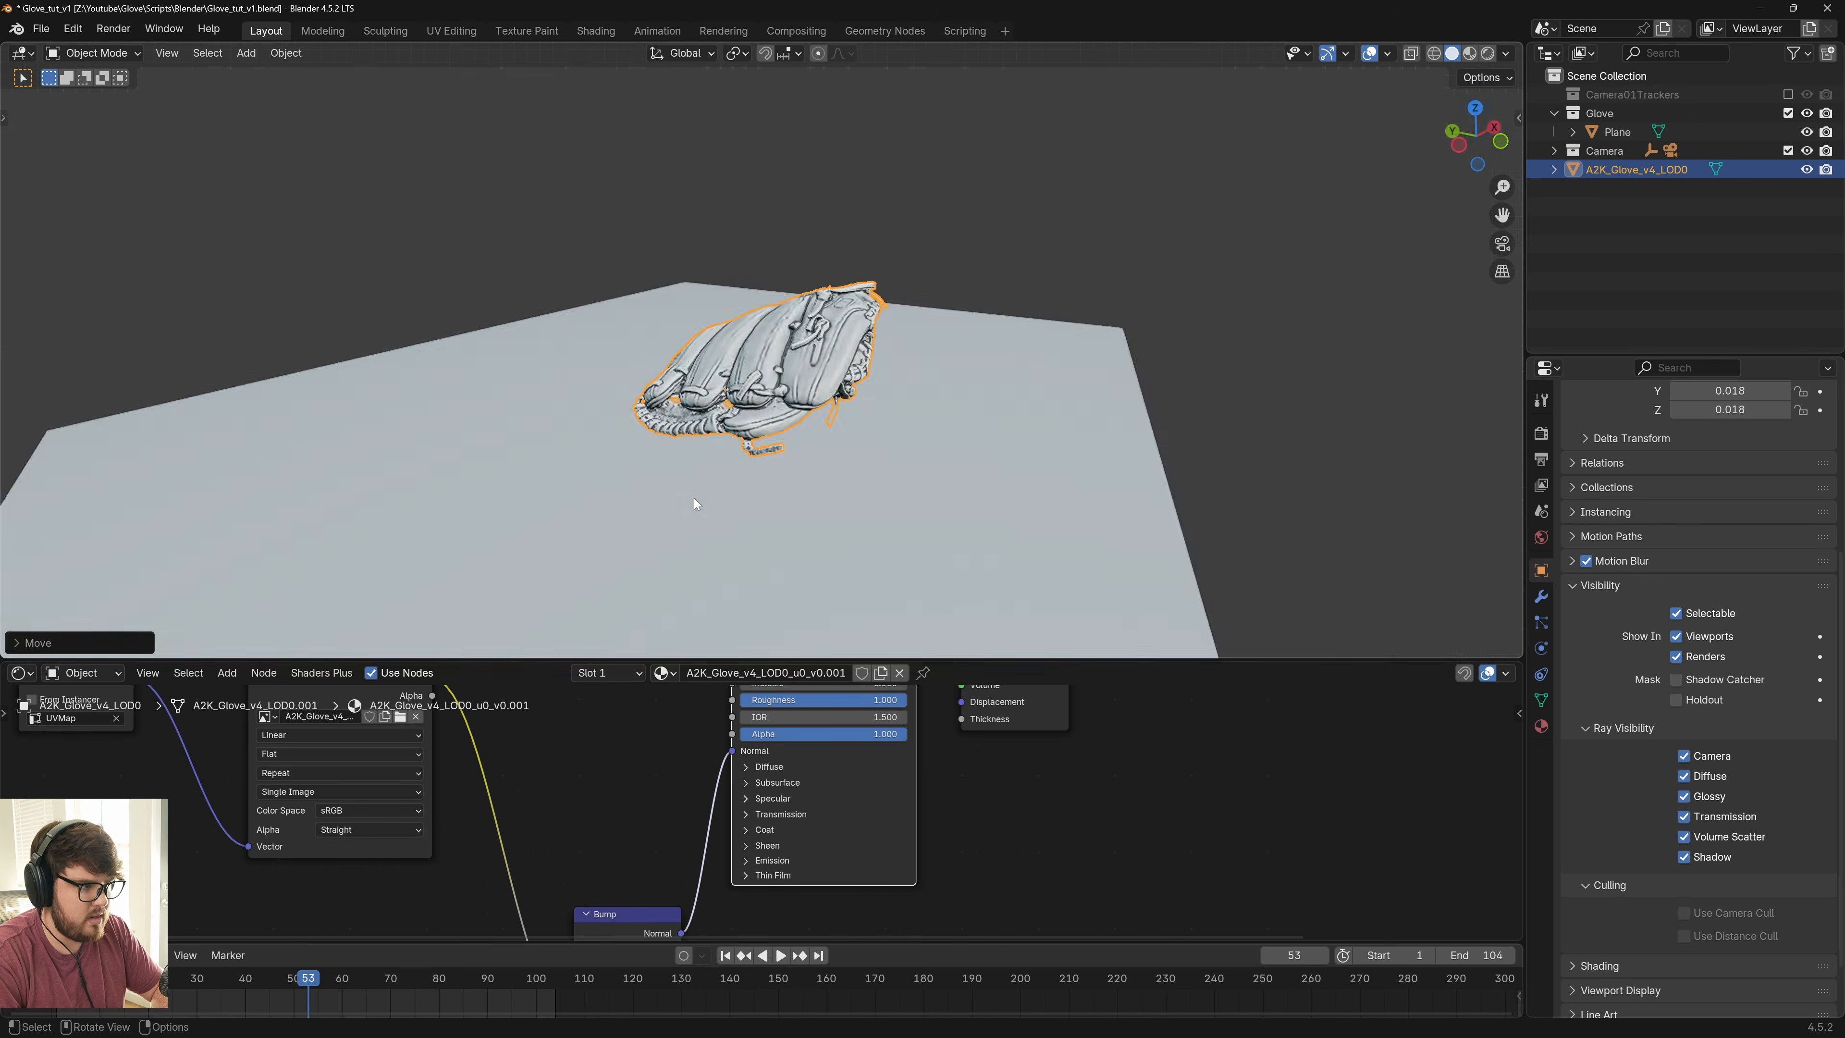
Show the floor grid and the X and Y axes in the viewport overlays, and save the project
shift+middle_drag(826, 391, 860, 402)
click(1386, 52)
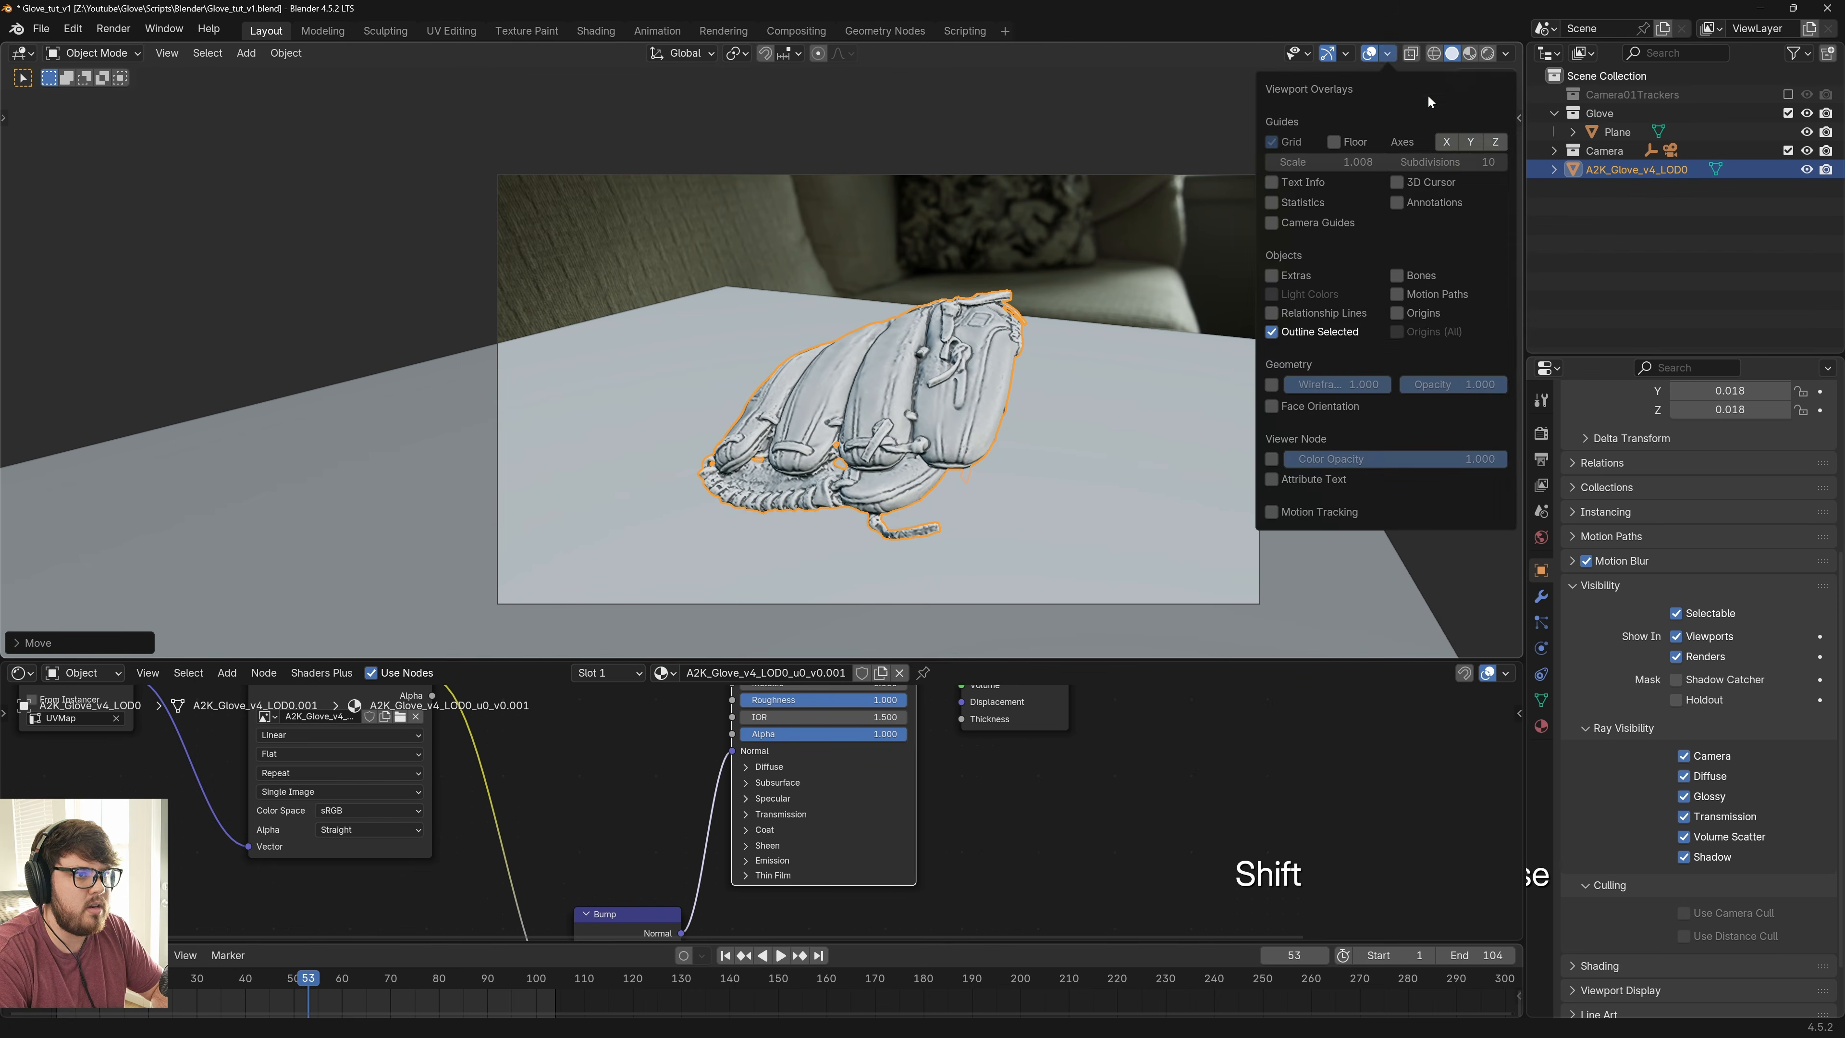
drag(1334, 142, 1470, 141)
click(1384, 55)
shift+middle_drag(978, 428, 1020, 374)
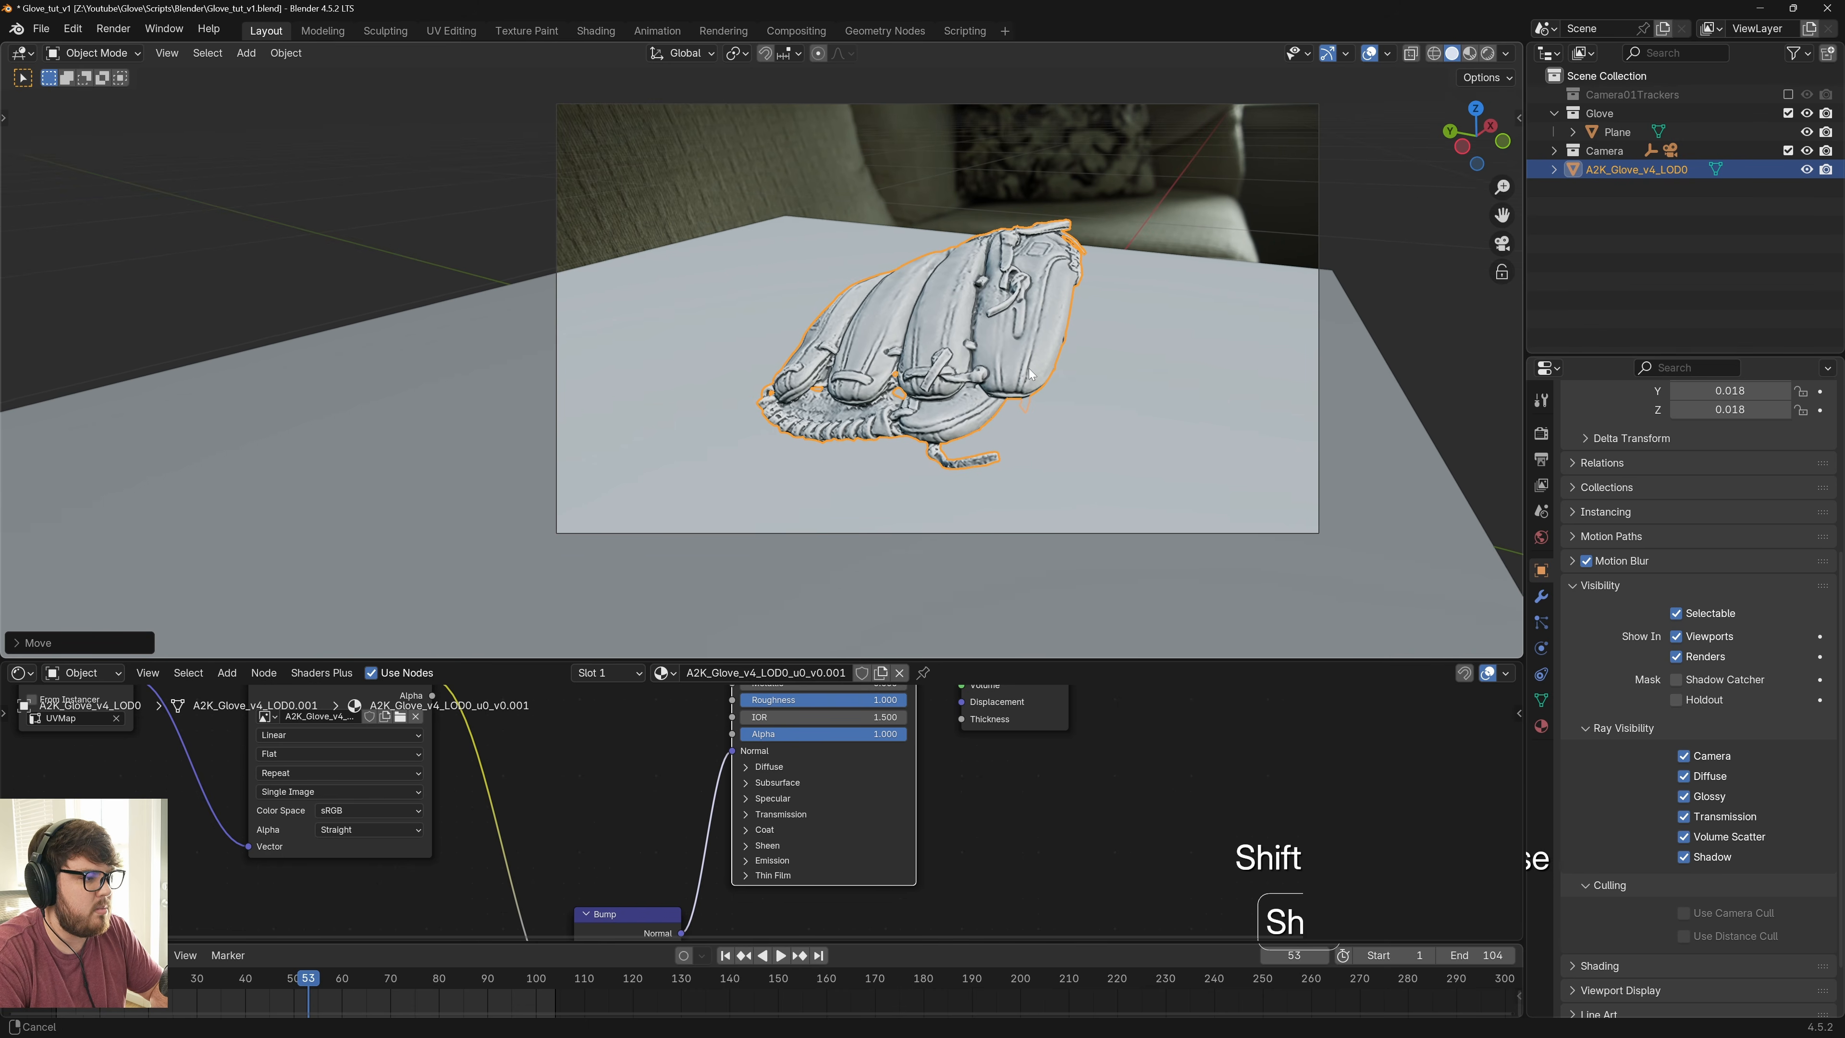
key(ctrl+s)
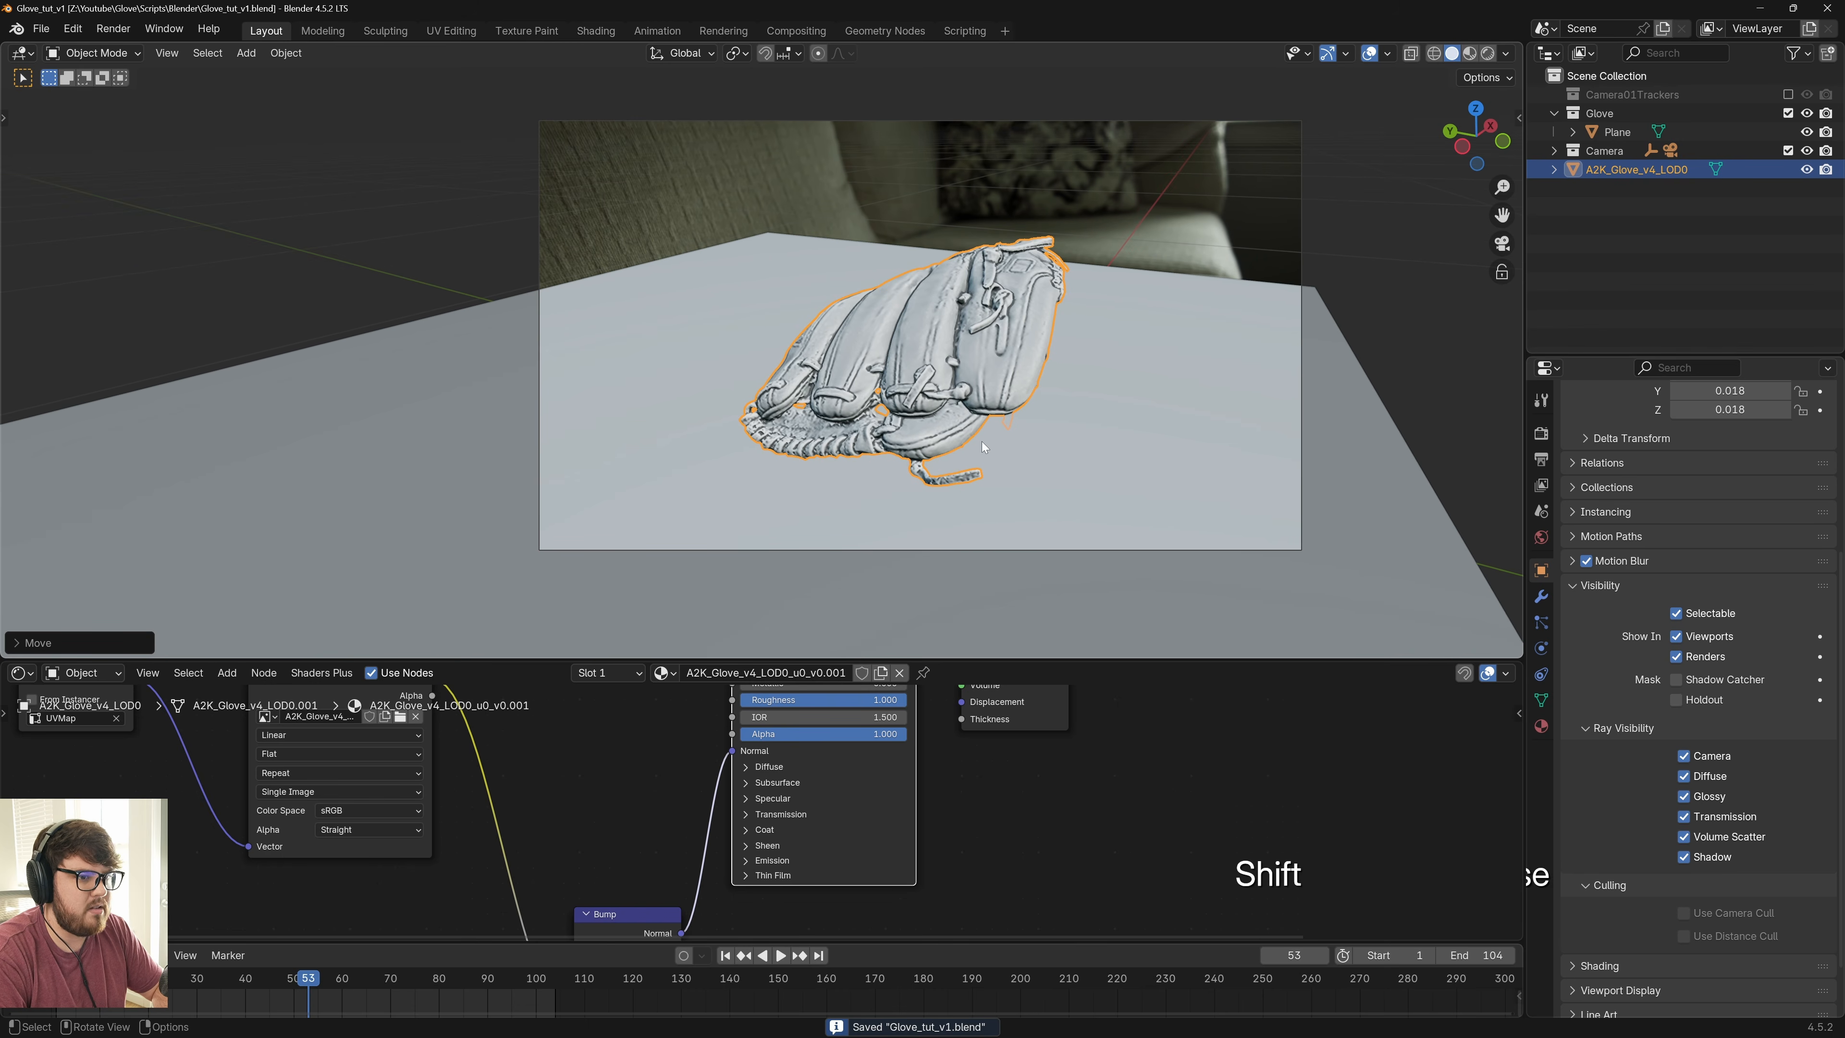
Set the viewport to rendered shading, enlarge the shader editor and display the World shader nodes
key(z)
click(969, 328)
drag(966, 660, 979, 541)
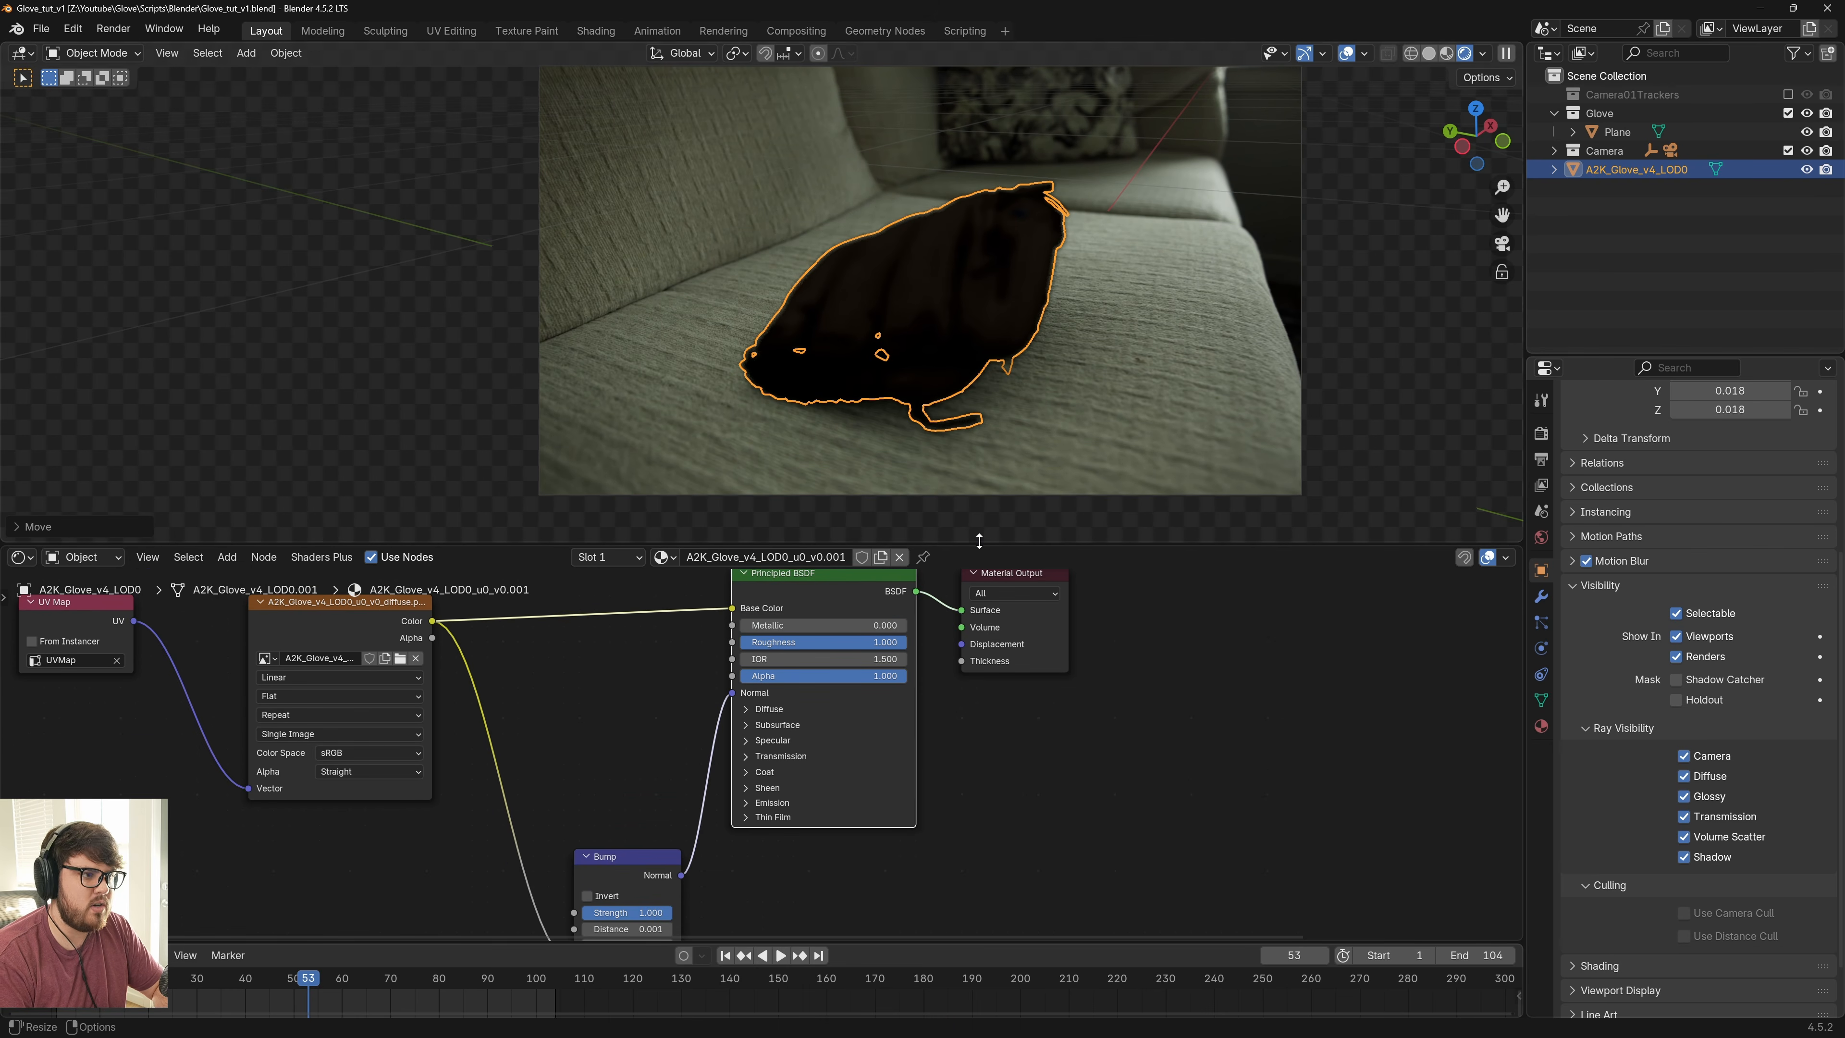
scroll(972, 319, down, 1)
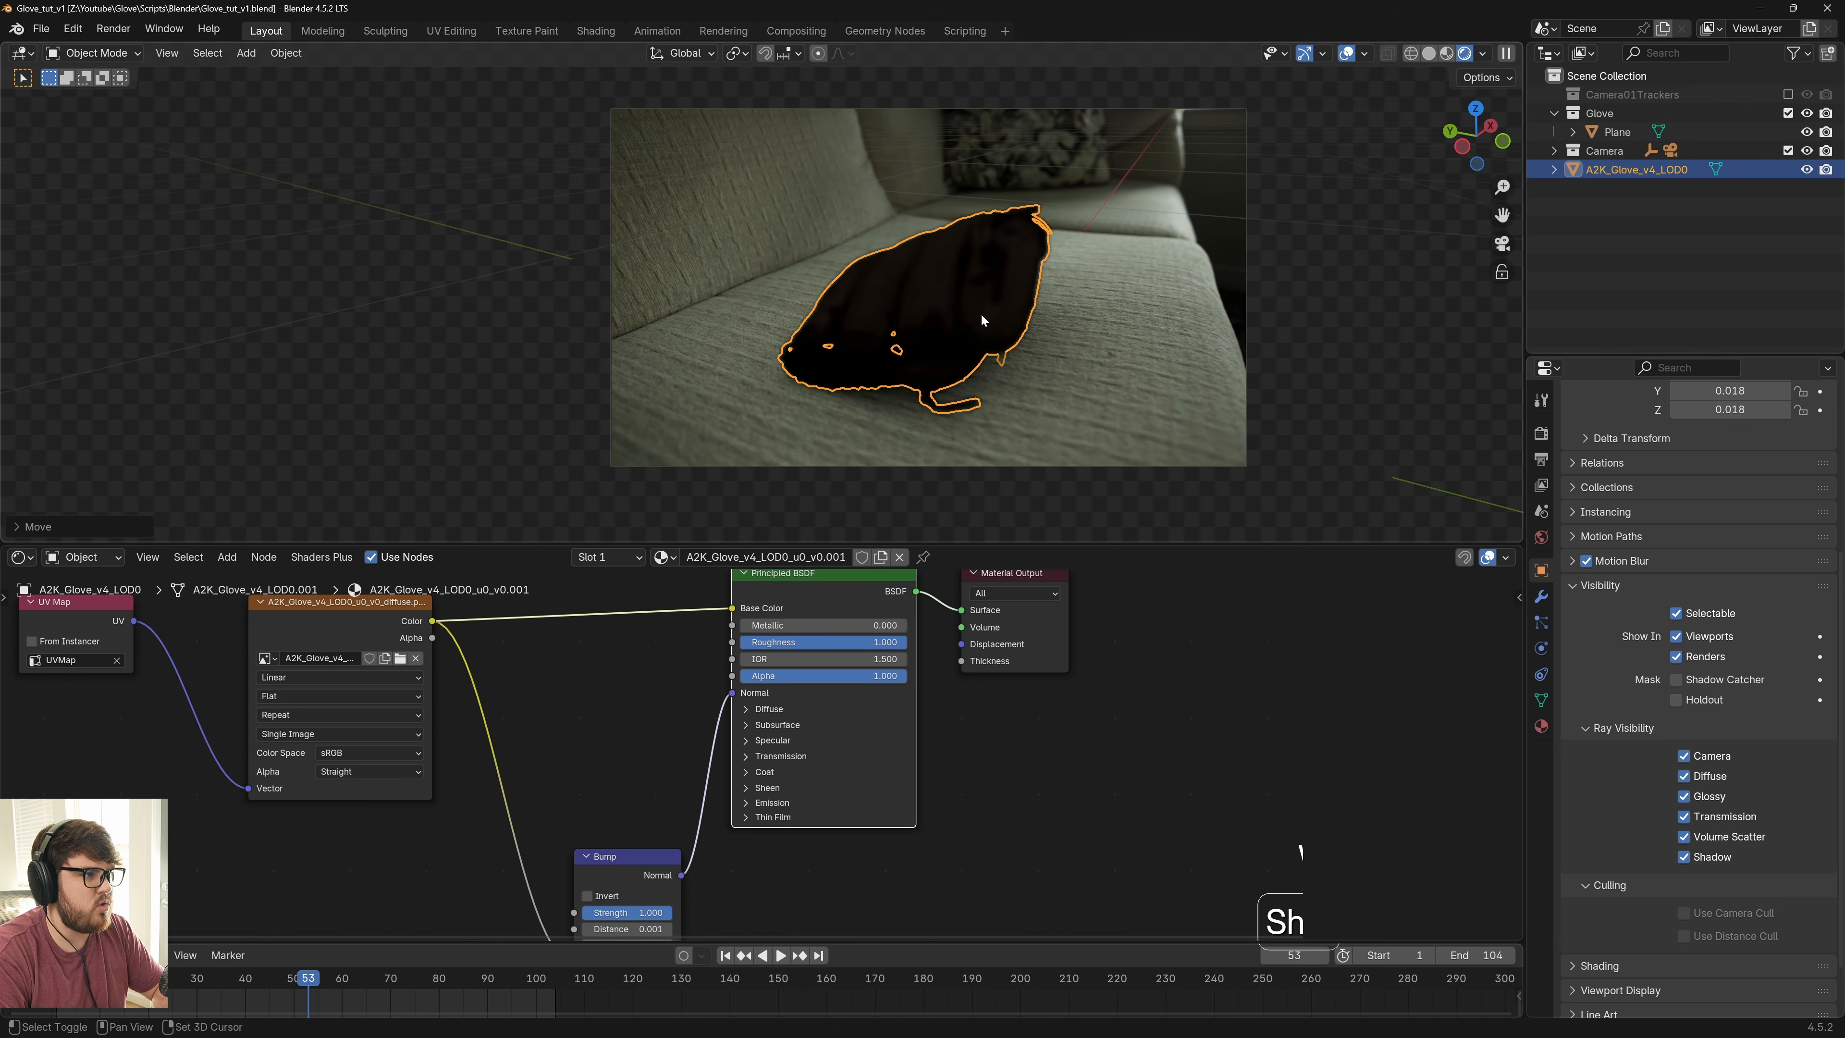
shift+middle_drag(972, 319, 939, 349)
click(83, 556)
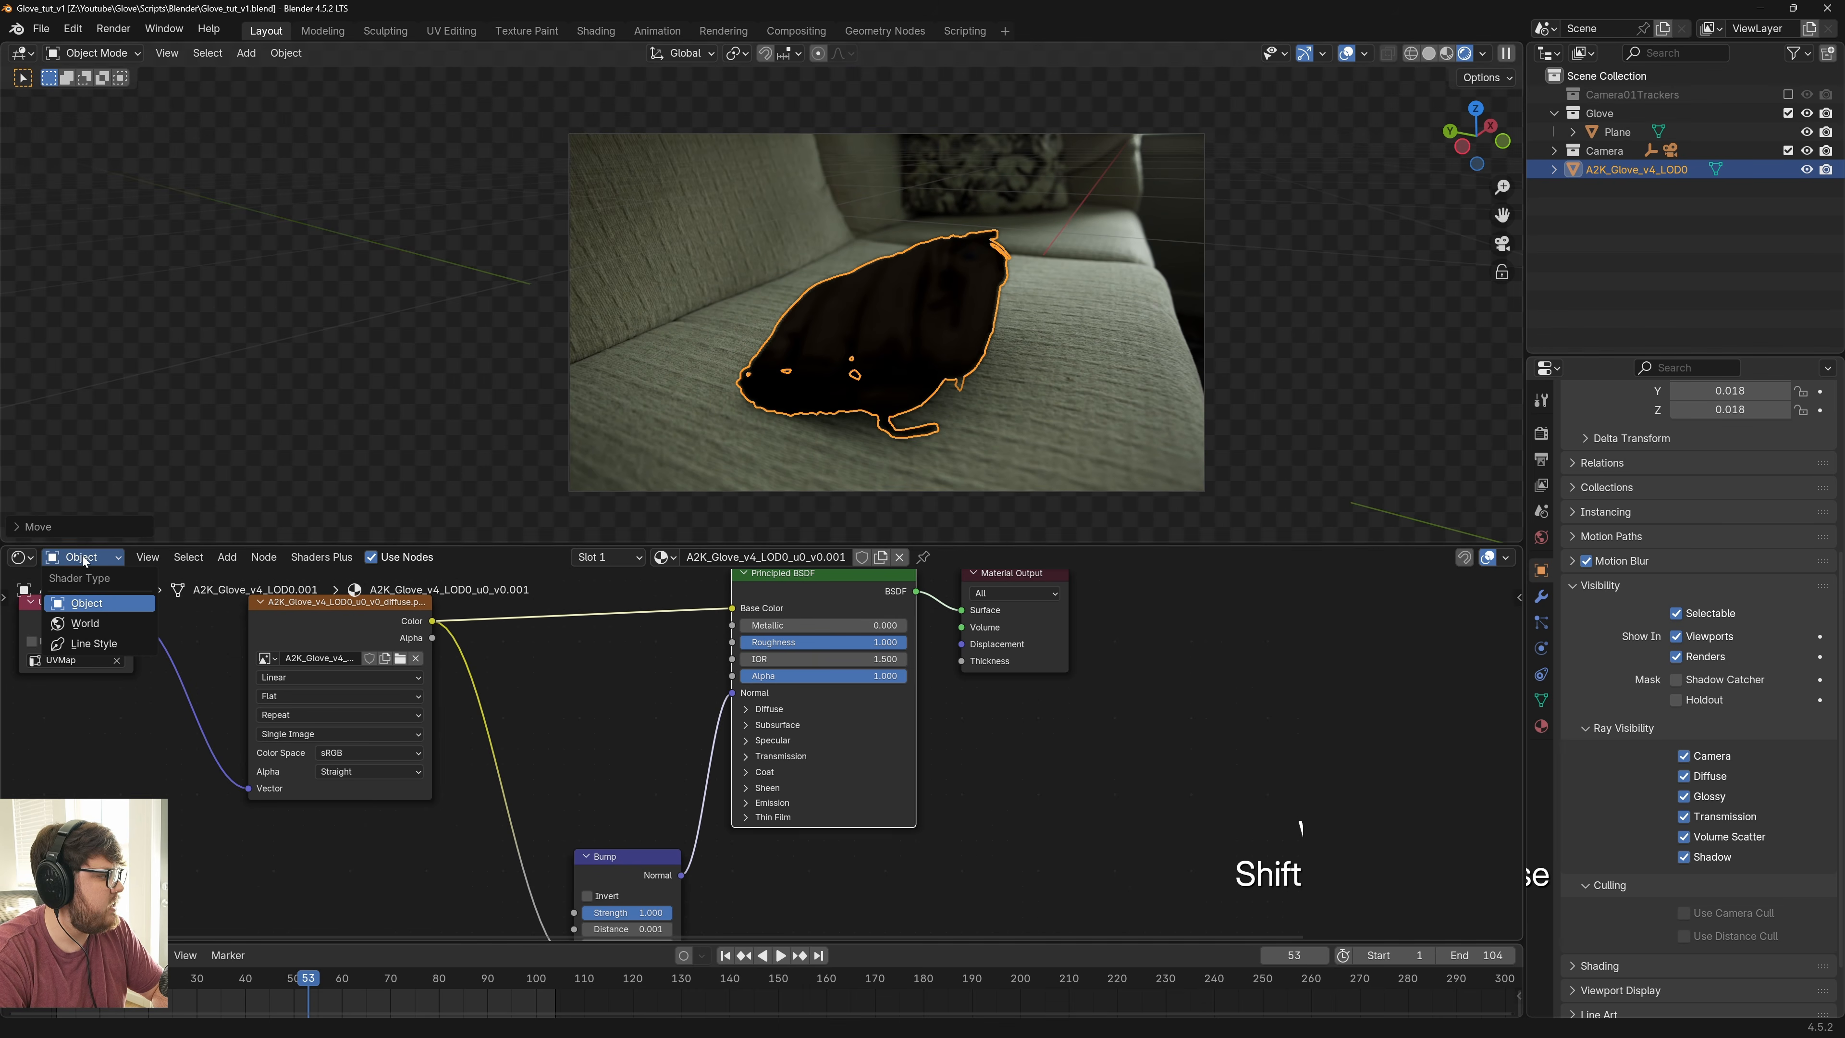
click(86, 622)
Add an Environment Texture node to the world and connect its Color output to the Background node's Color
key(shift+a)
text(env)
key(Return)
click(657, 622)
drag(836, 645, 882, 624)
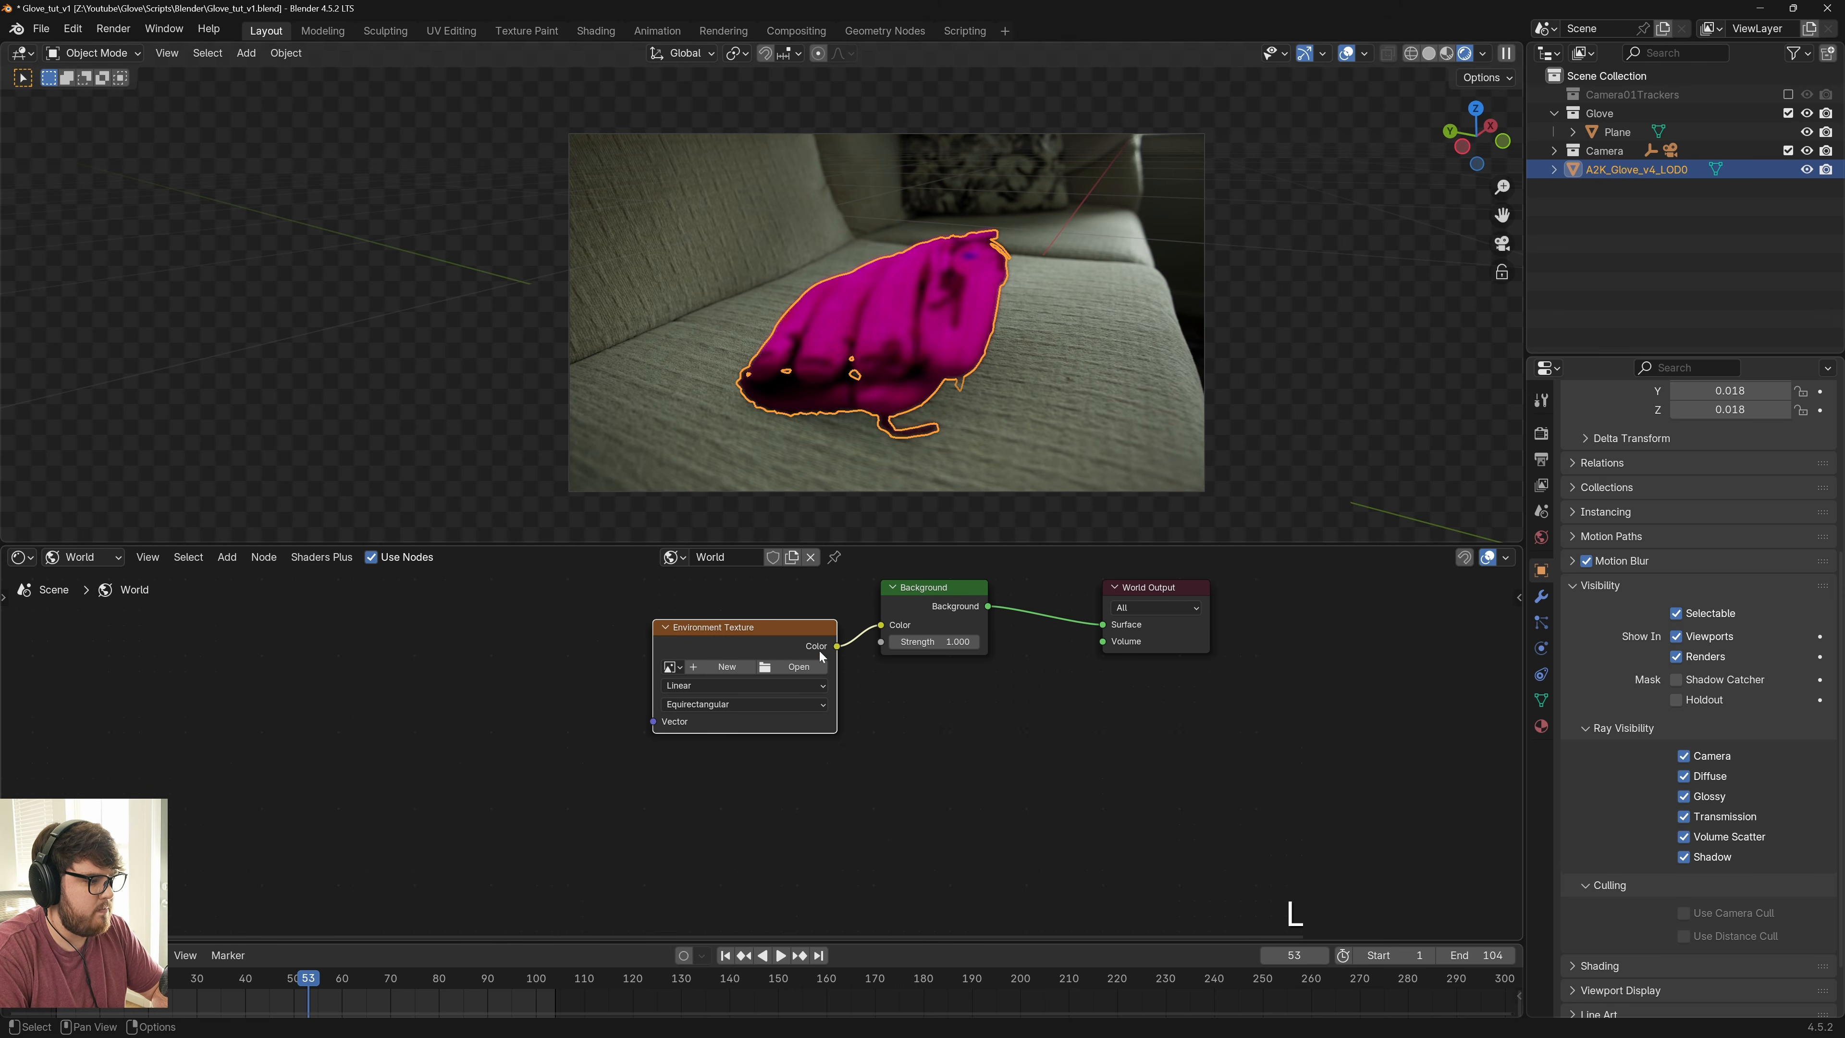
Load VFXOasis_glove_HDRI_linearsrgb.exr from the Glove on Couch Finals folder into the Environment Texture node
click(798, 666)
click(535, 355)
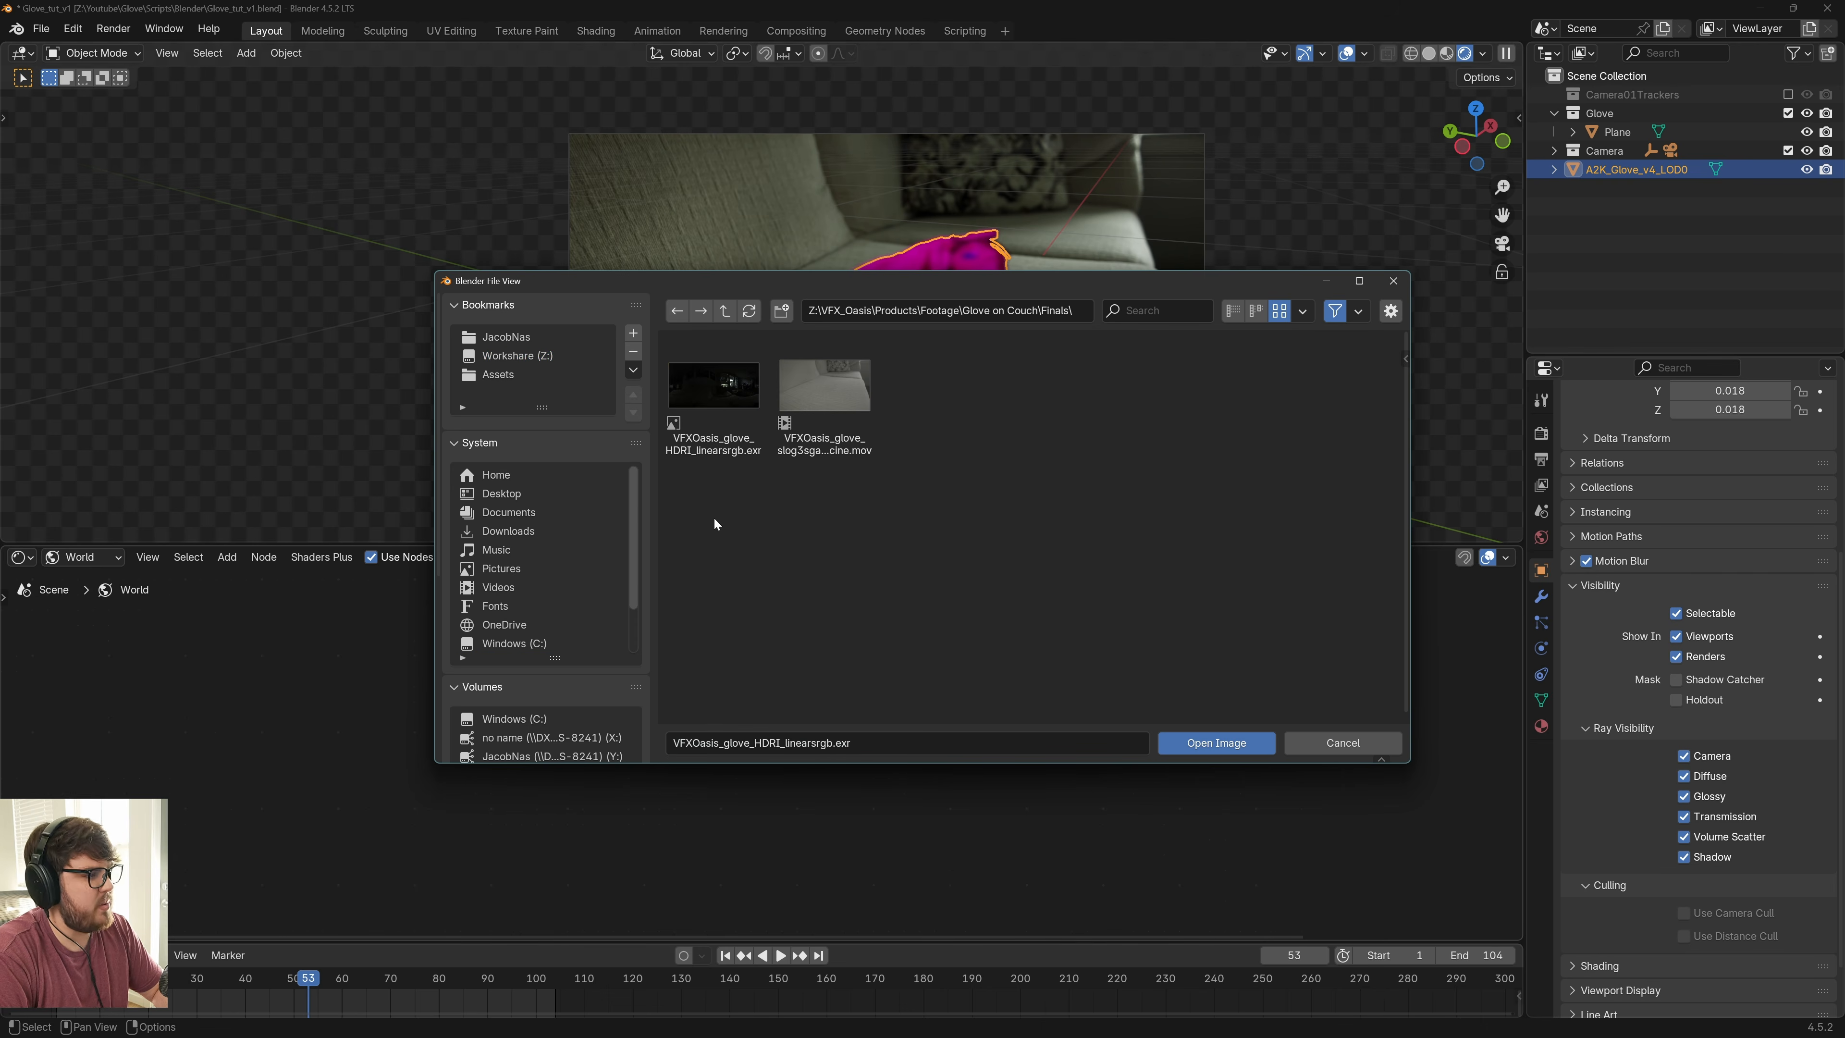
click(712, 436)
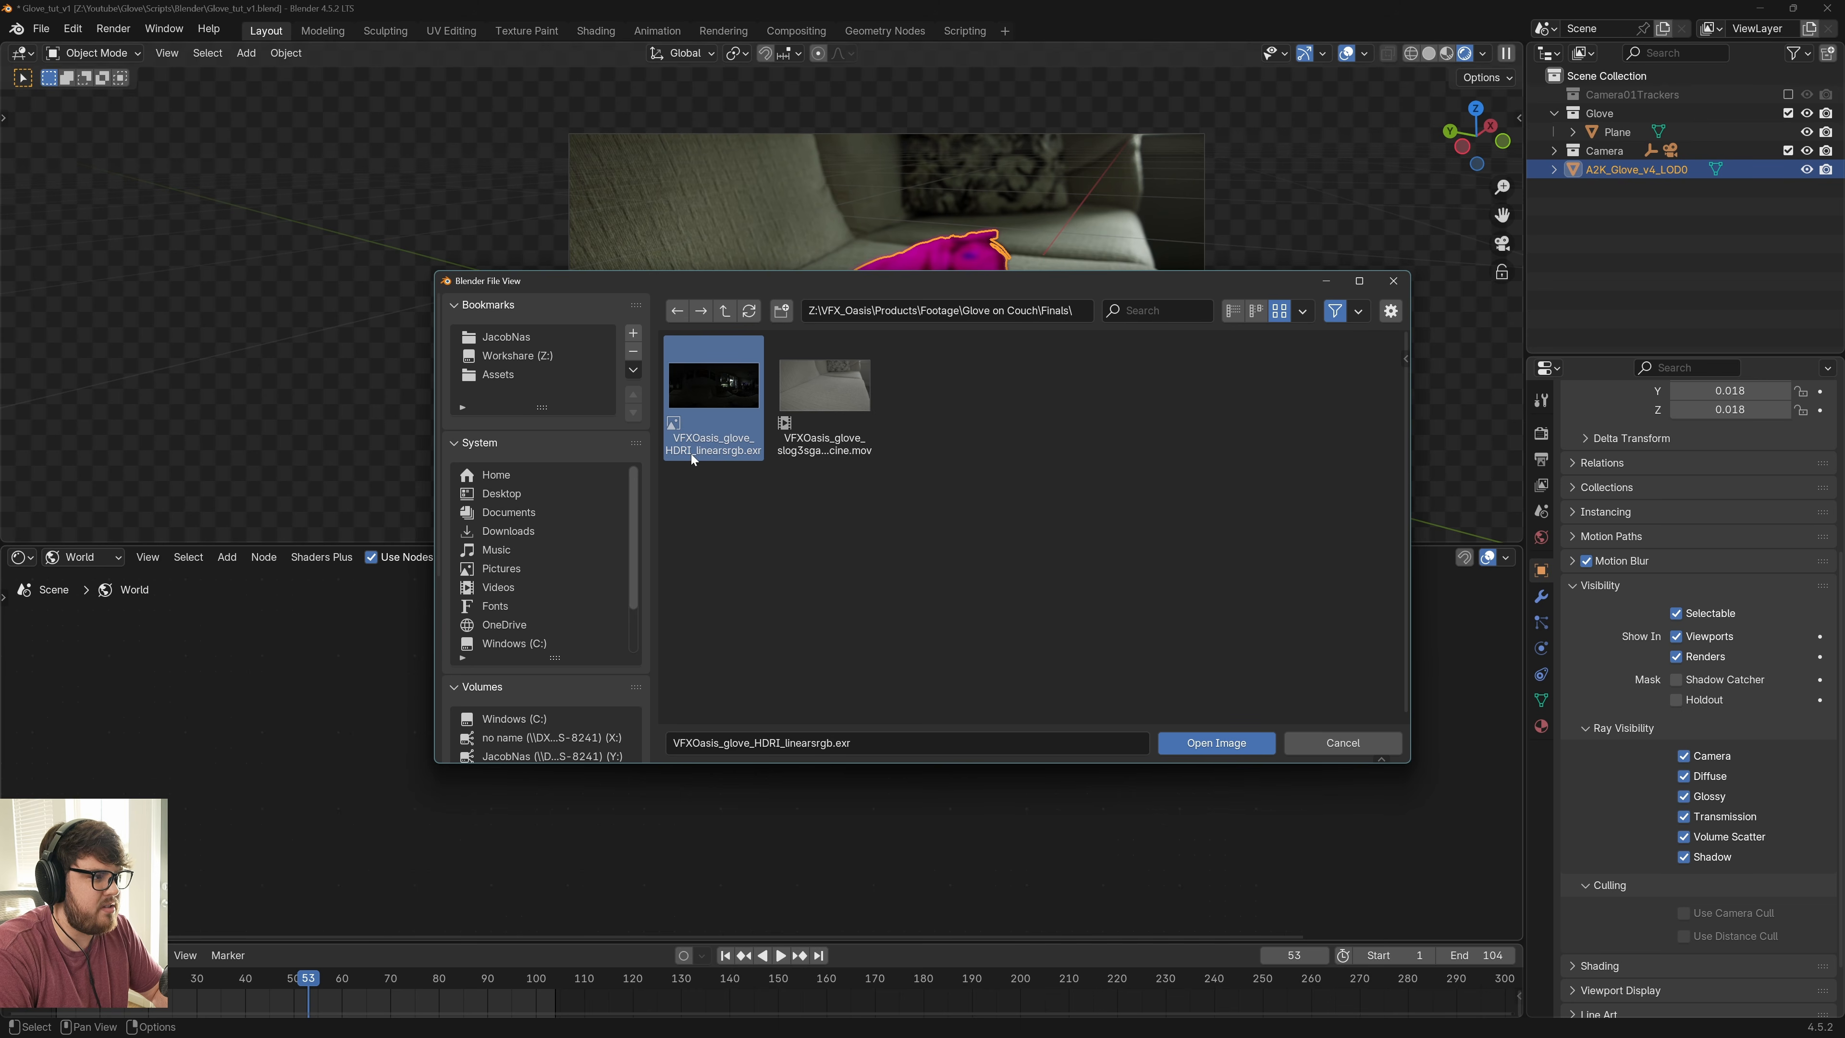
click(1208, 743)
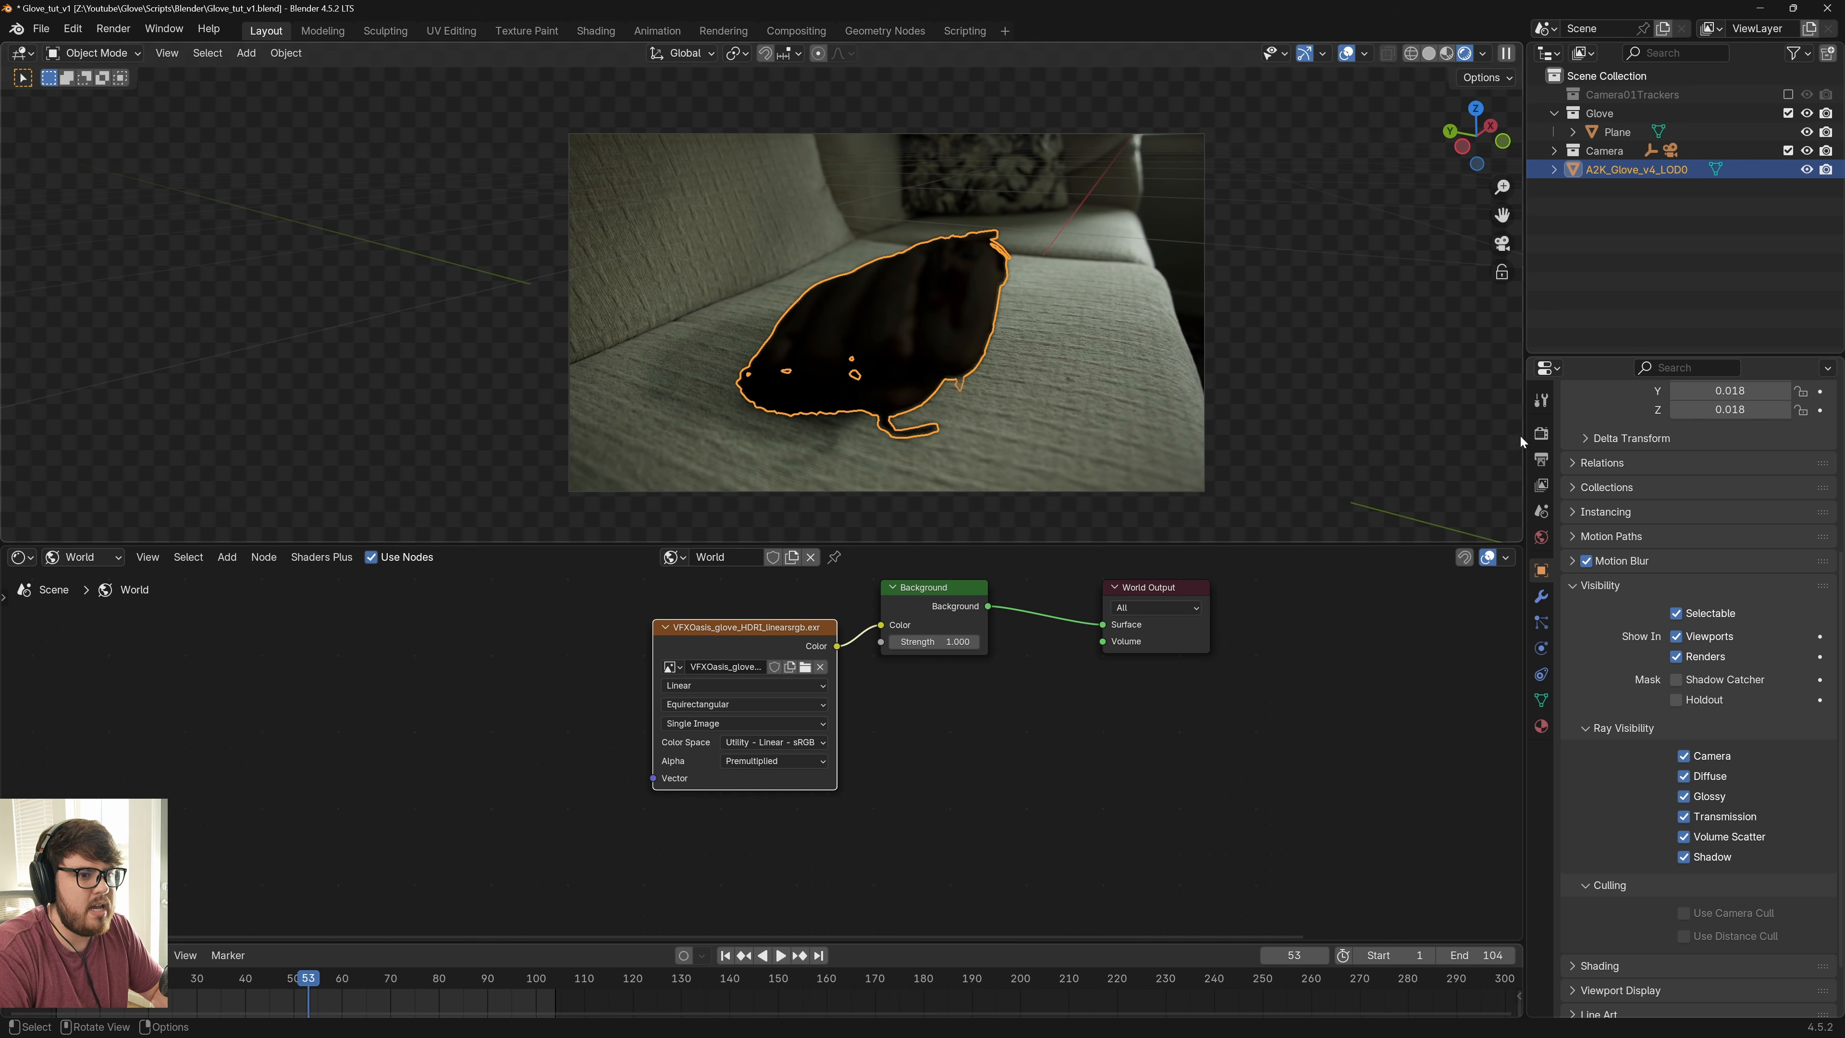
Set the HDRI's color space to Utility - Linear - sRGB and add Mapping and Texture Coordinate nodes to it
click(1541, 433)
scroll(1637, 841, down, 3)
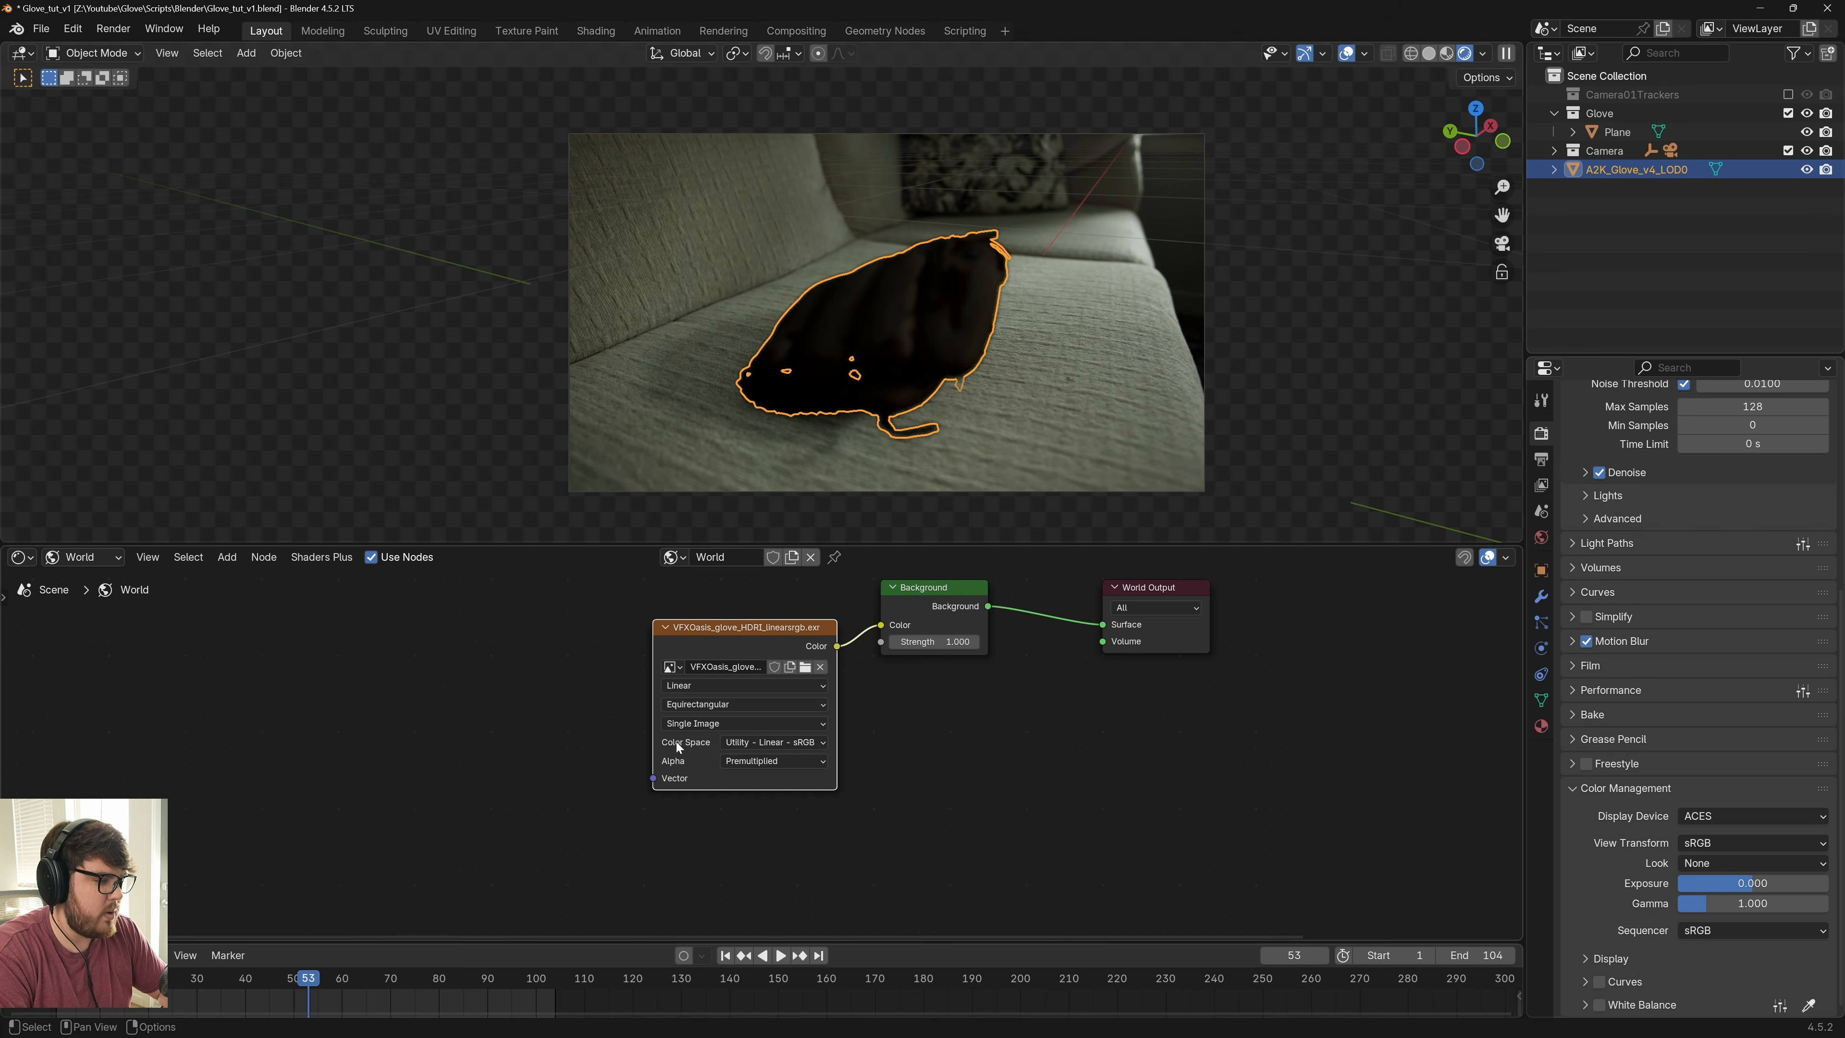
click(740, 743)
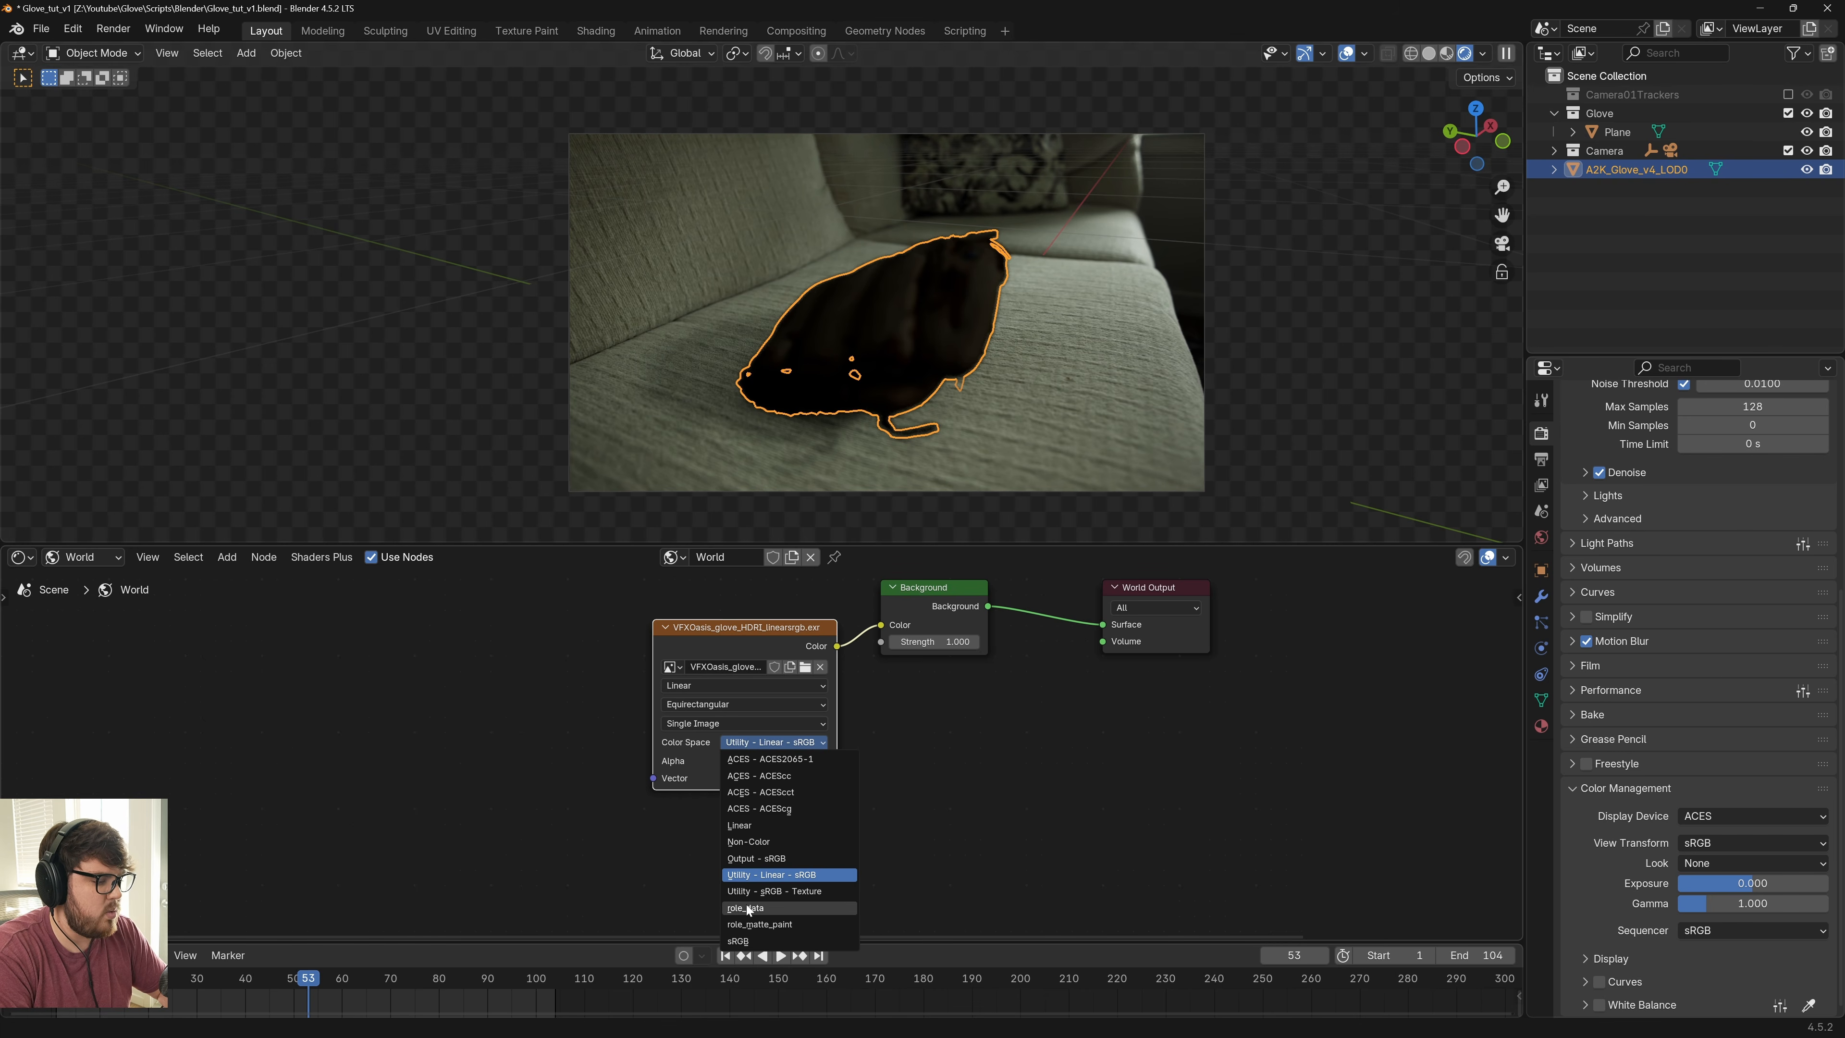
click(782, 873)
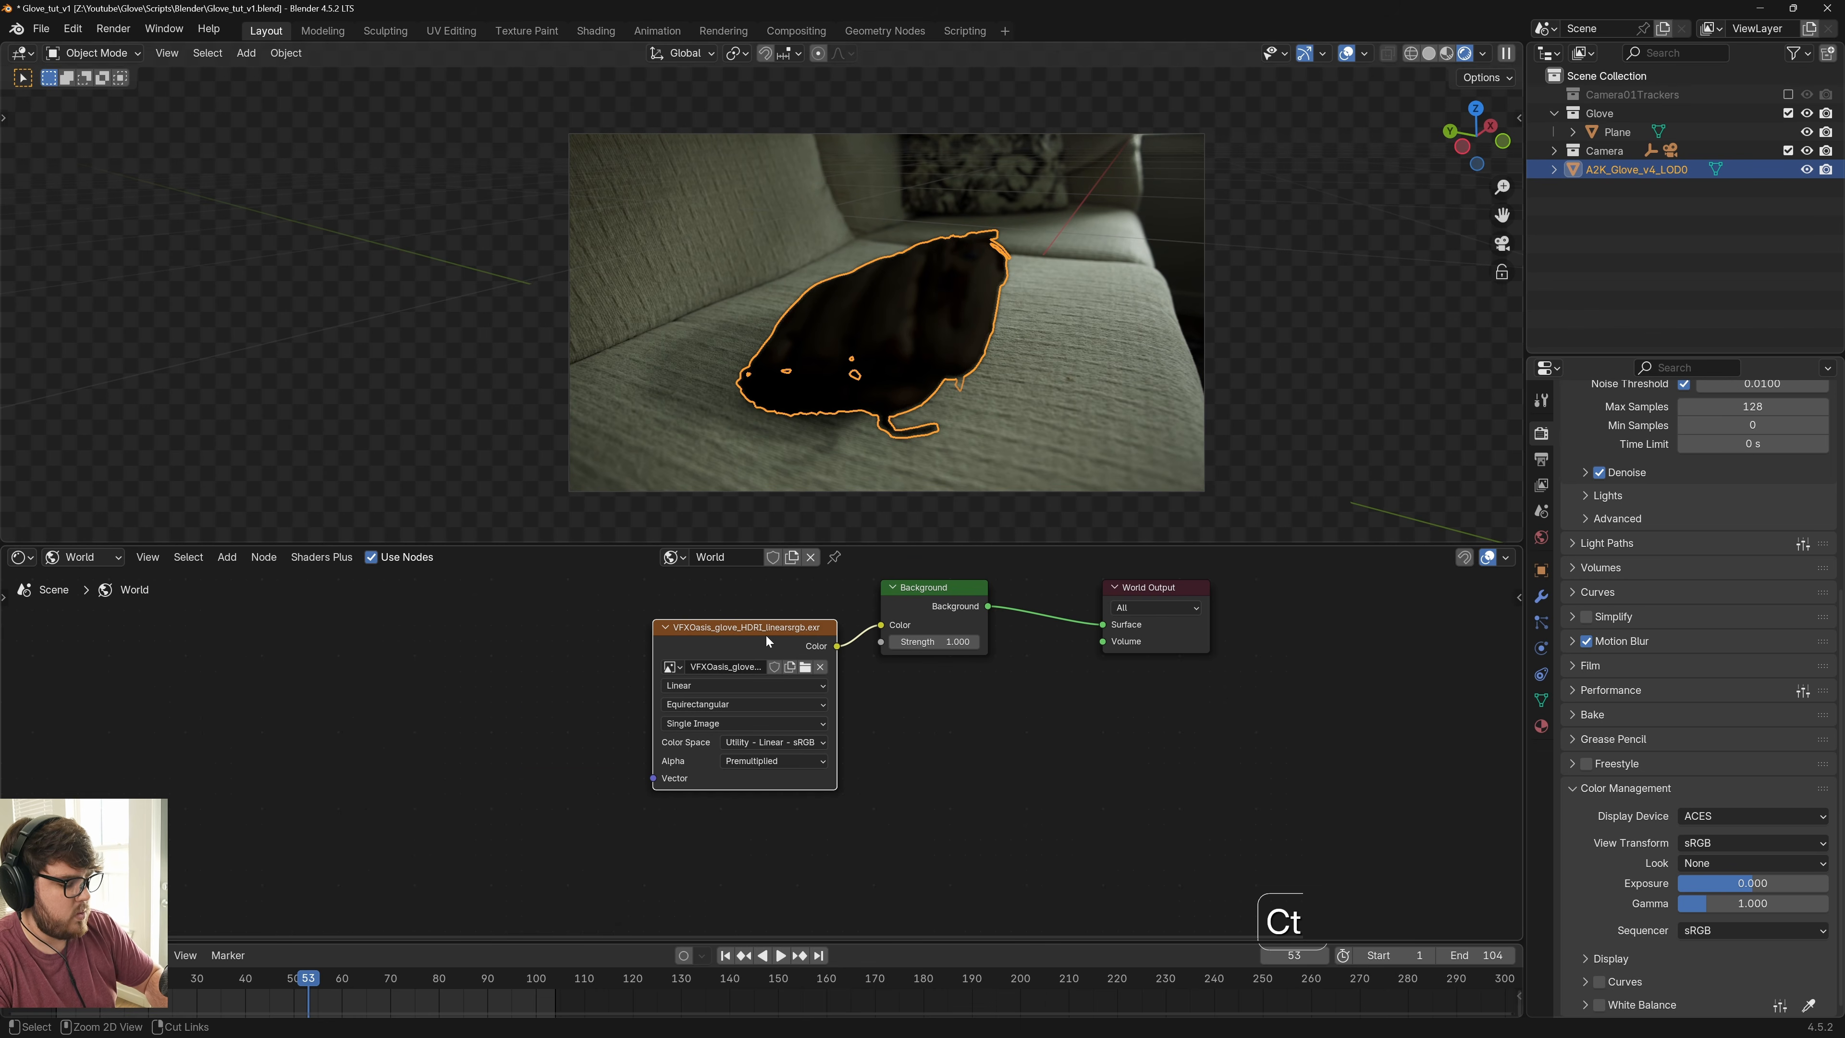
key(ctrl+t)
middle_drag(429, 672, 475, 644)
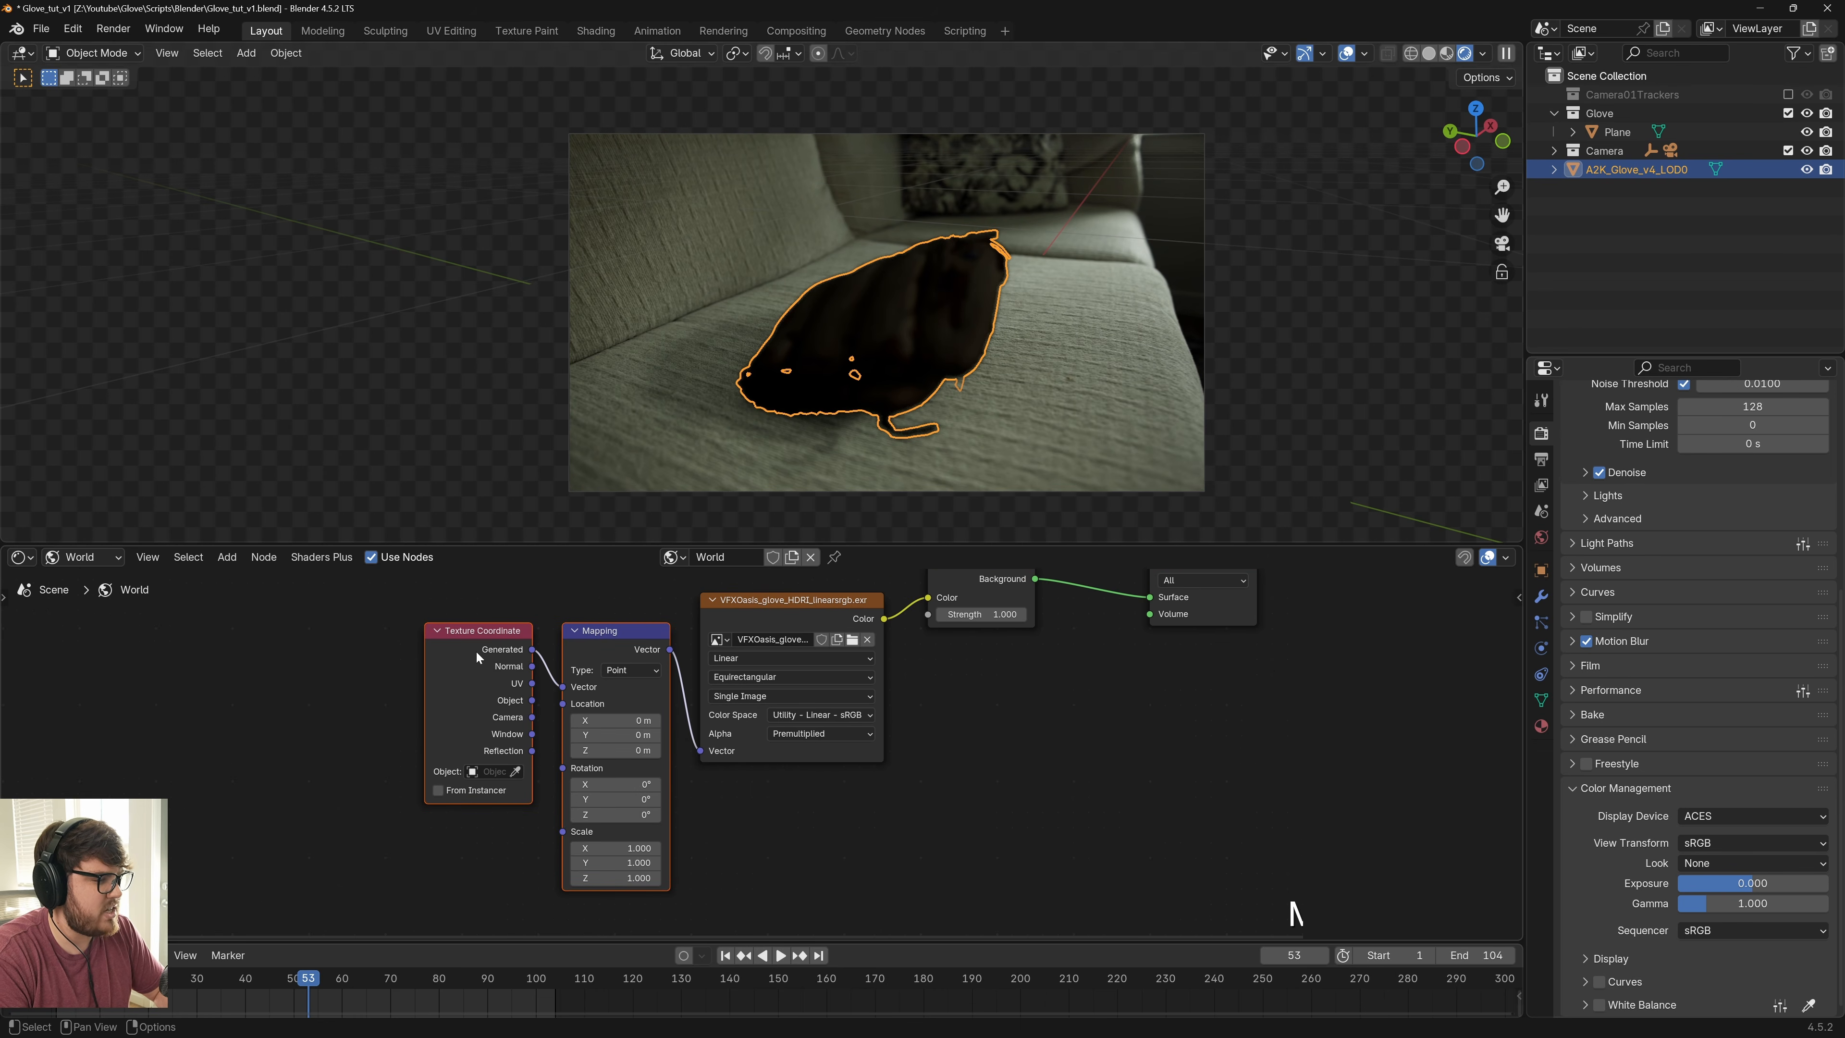
Turn off the Transparent film option in the render settings and view the HDRI background around the glove
middle_drag(1003, 343, 1039, 250)
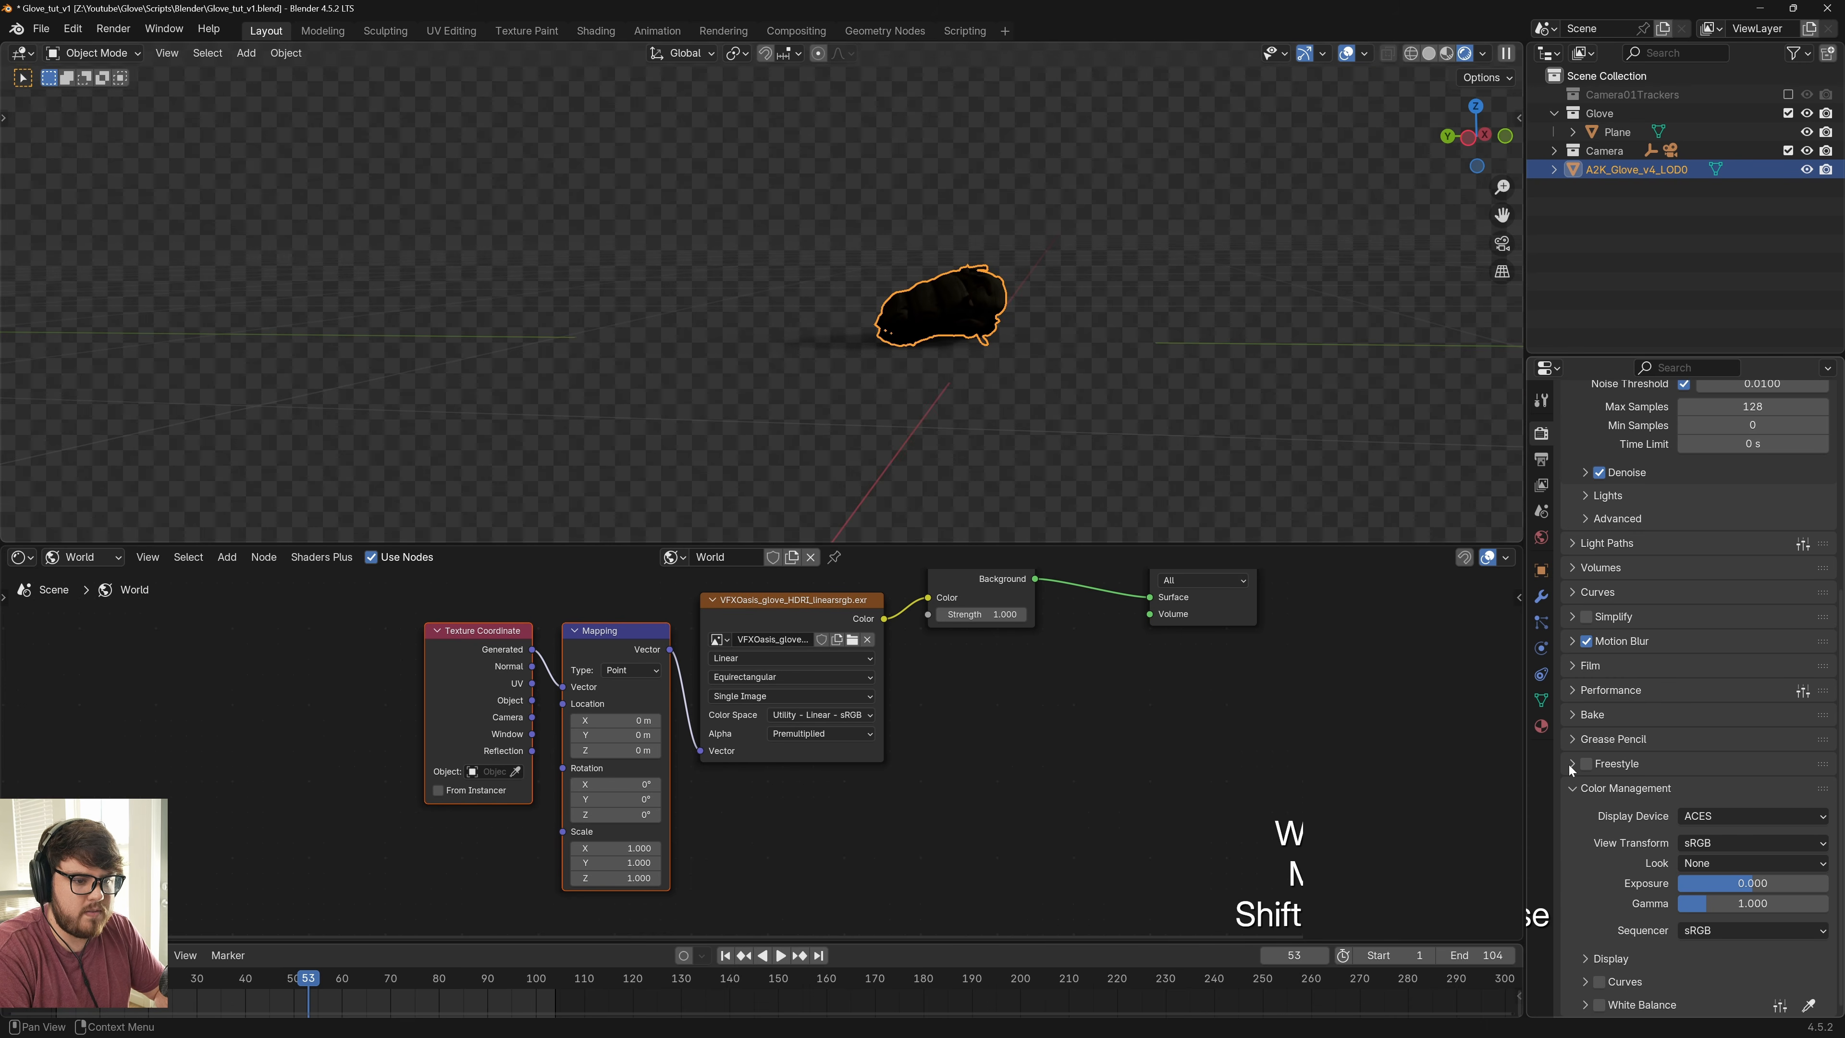
click(1589, 665)
click(1600, 798)
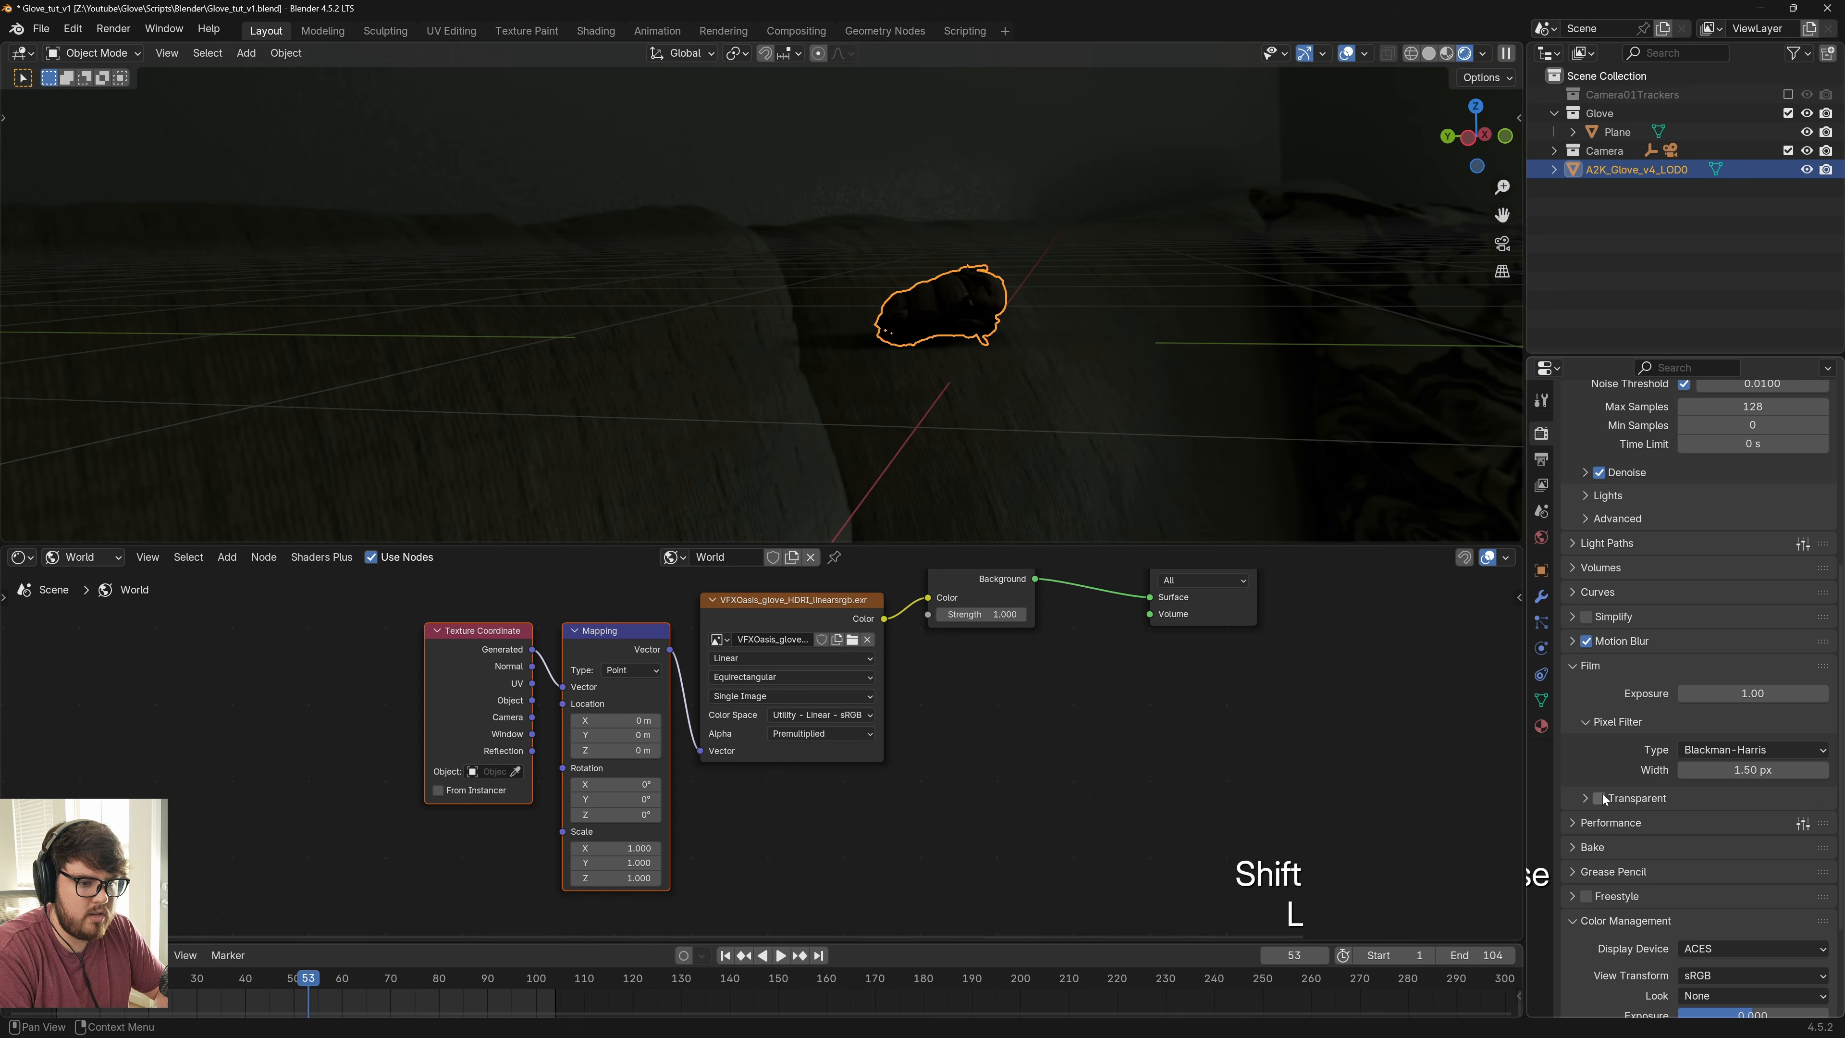
middle_drag(1136, 409, 1173, 432)
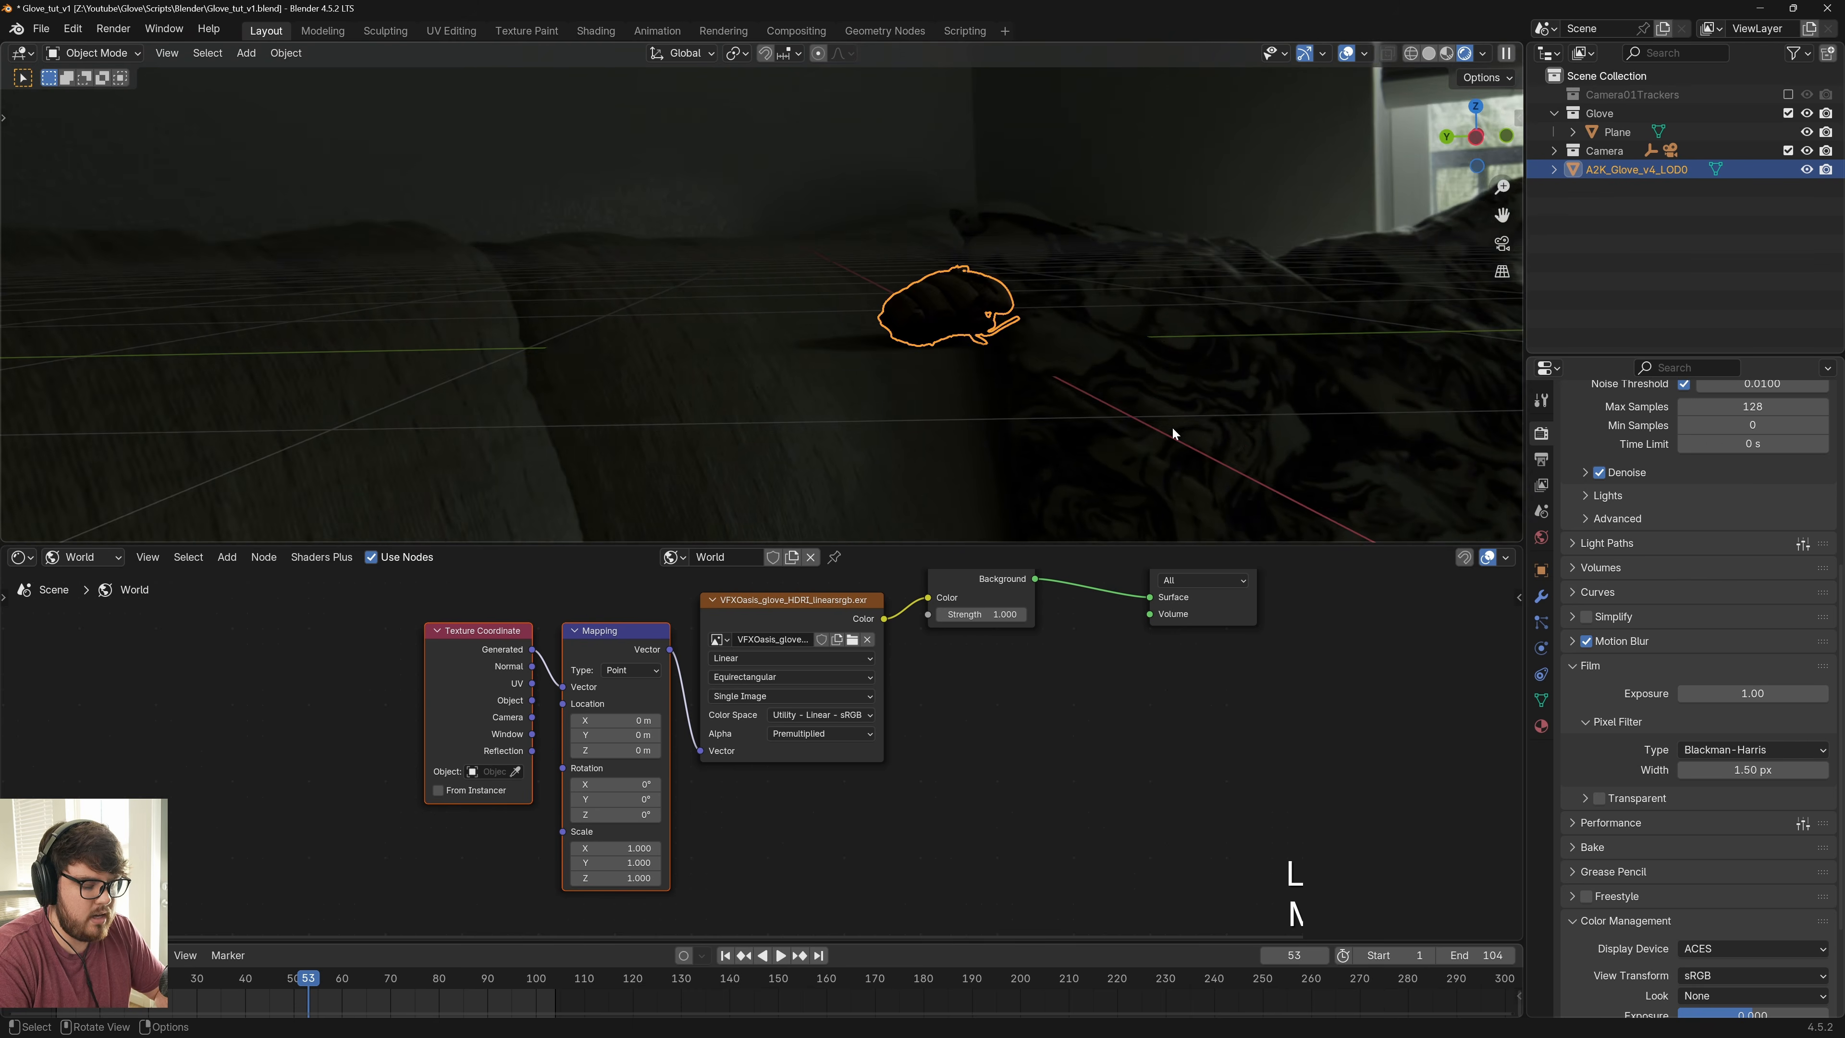
Compare the glove against the footage and the HDRI background, and rotate the HDRI to -37.2° on Z in the Mapping node
key(KP_0)
click(1598, 798)
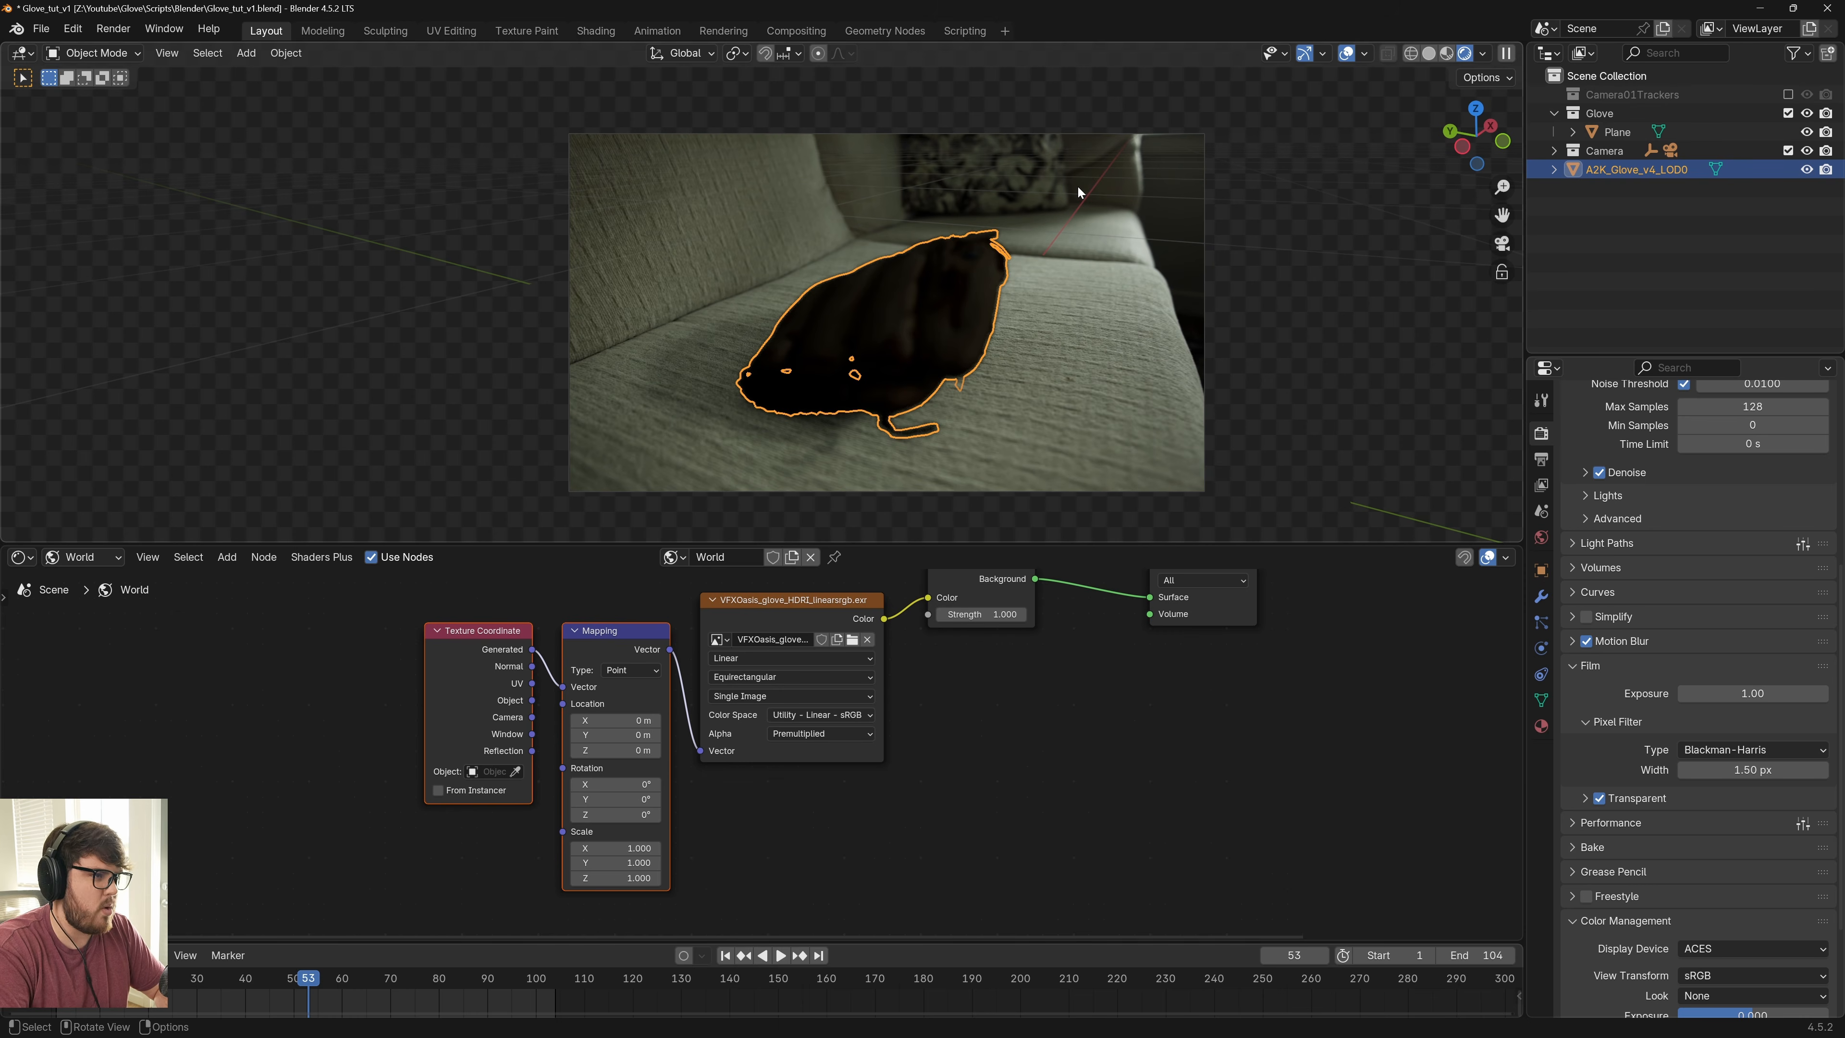
middle_drag(1019, 132, 922, 152)
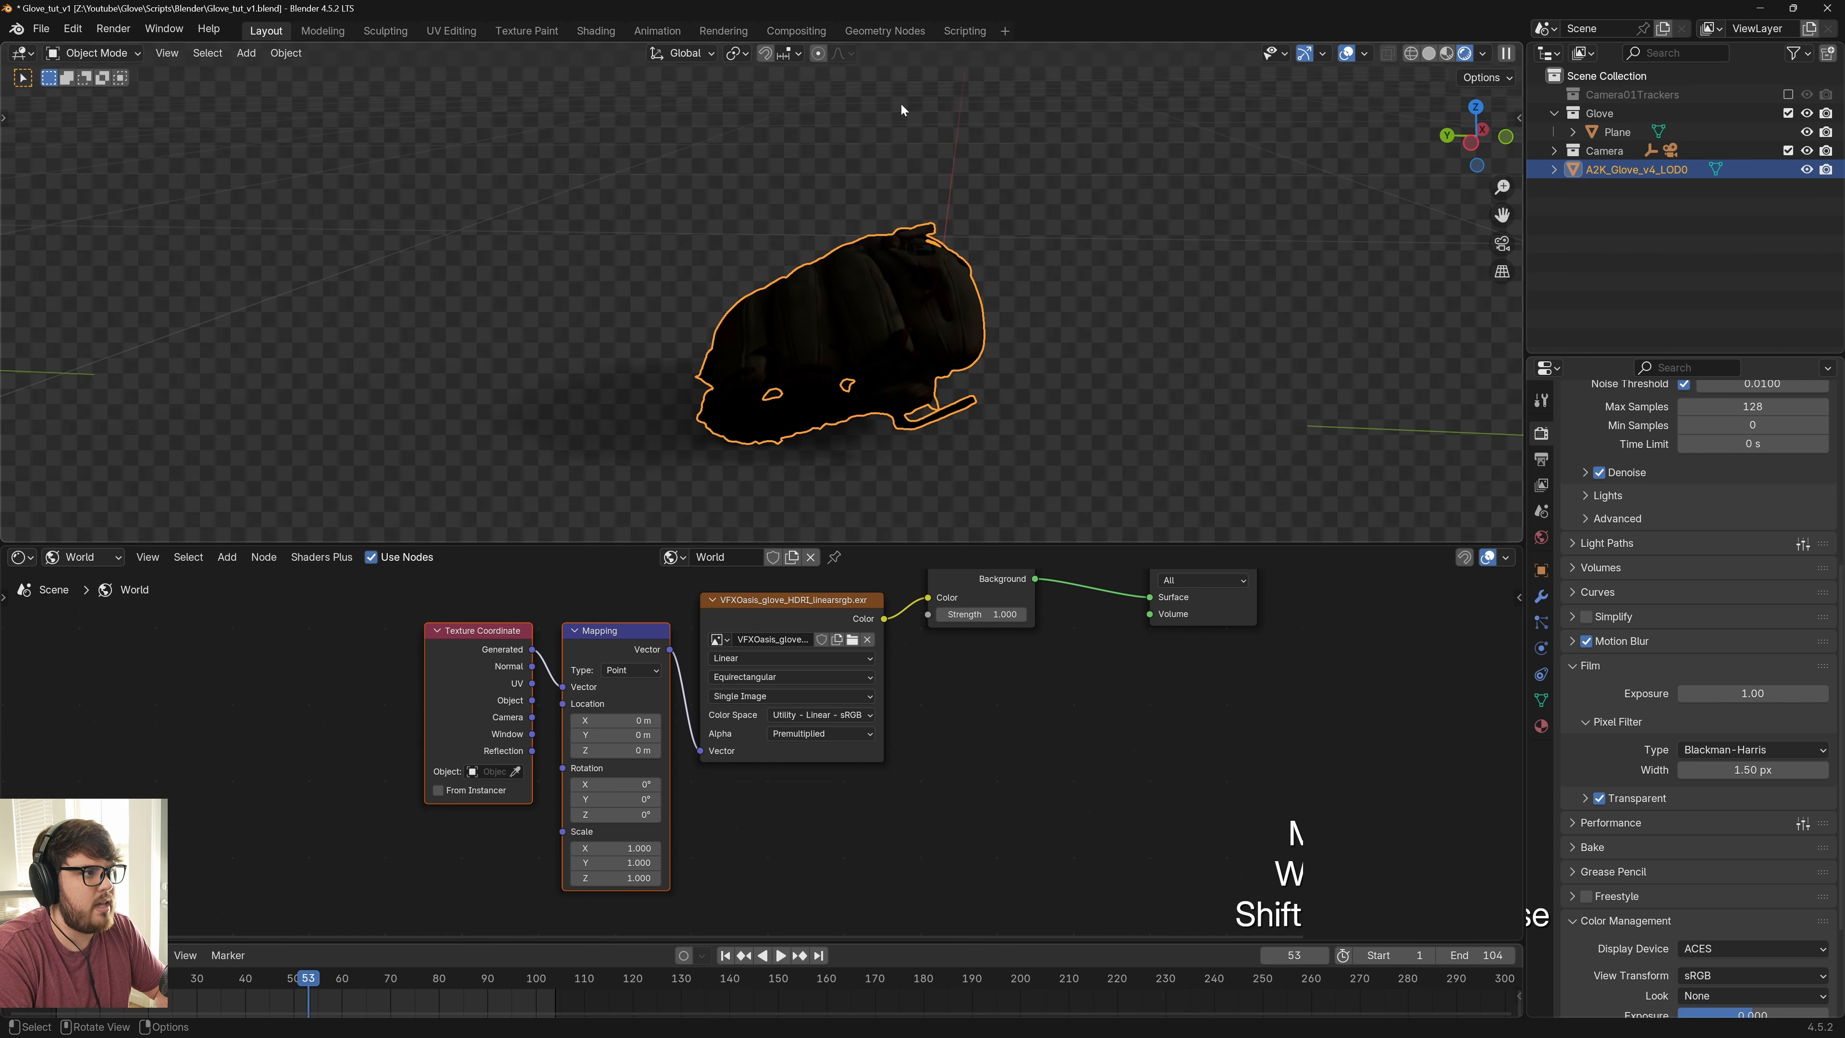
click(1598, 798)
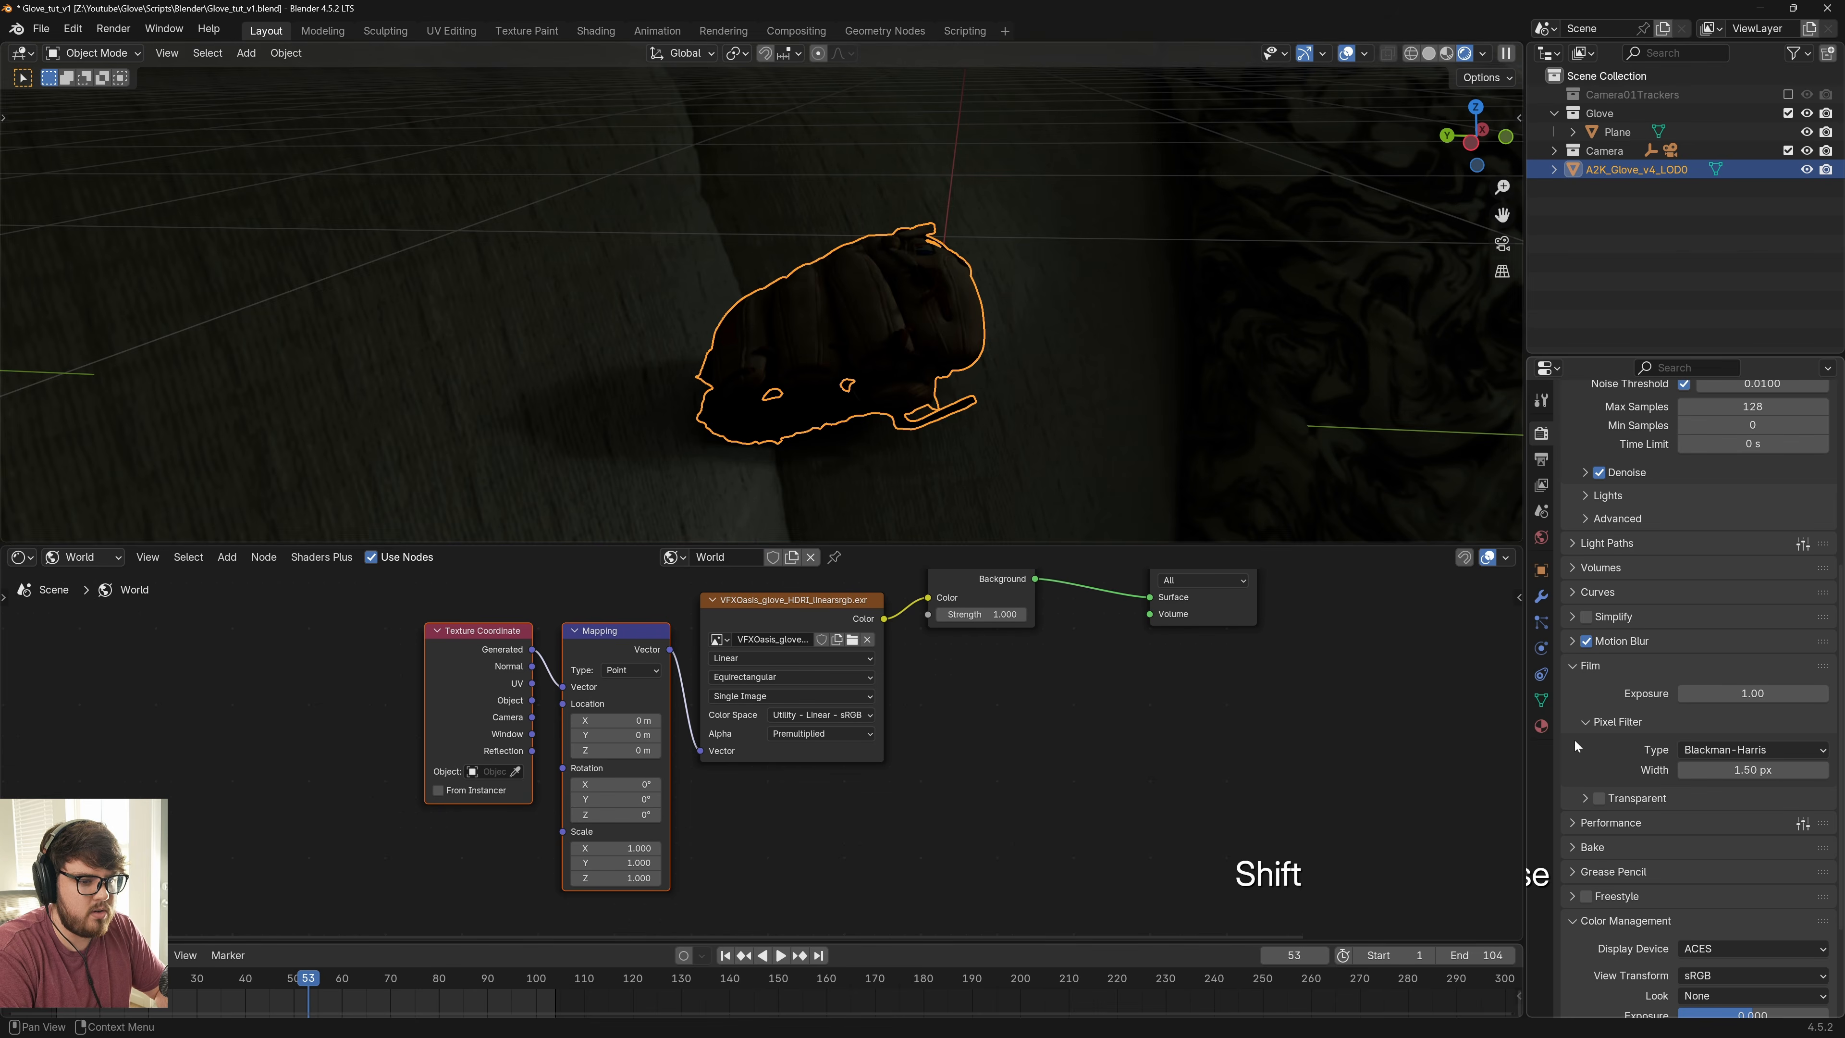
middle_drag(1051, 284, 1006, 287)
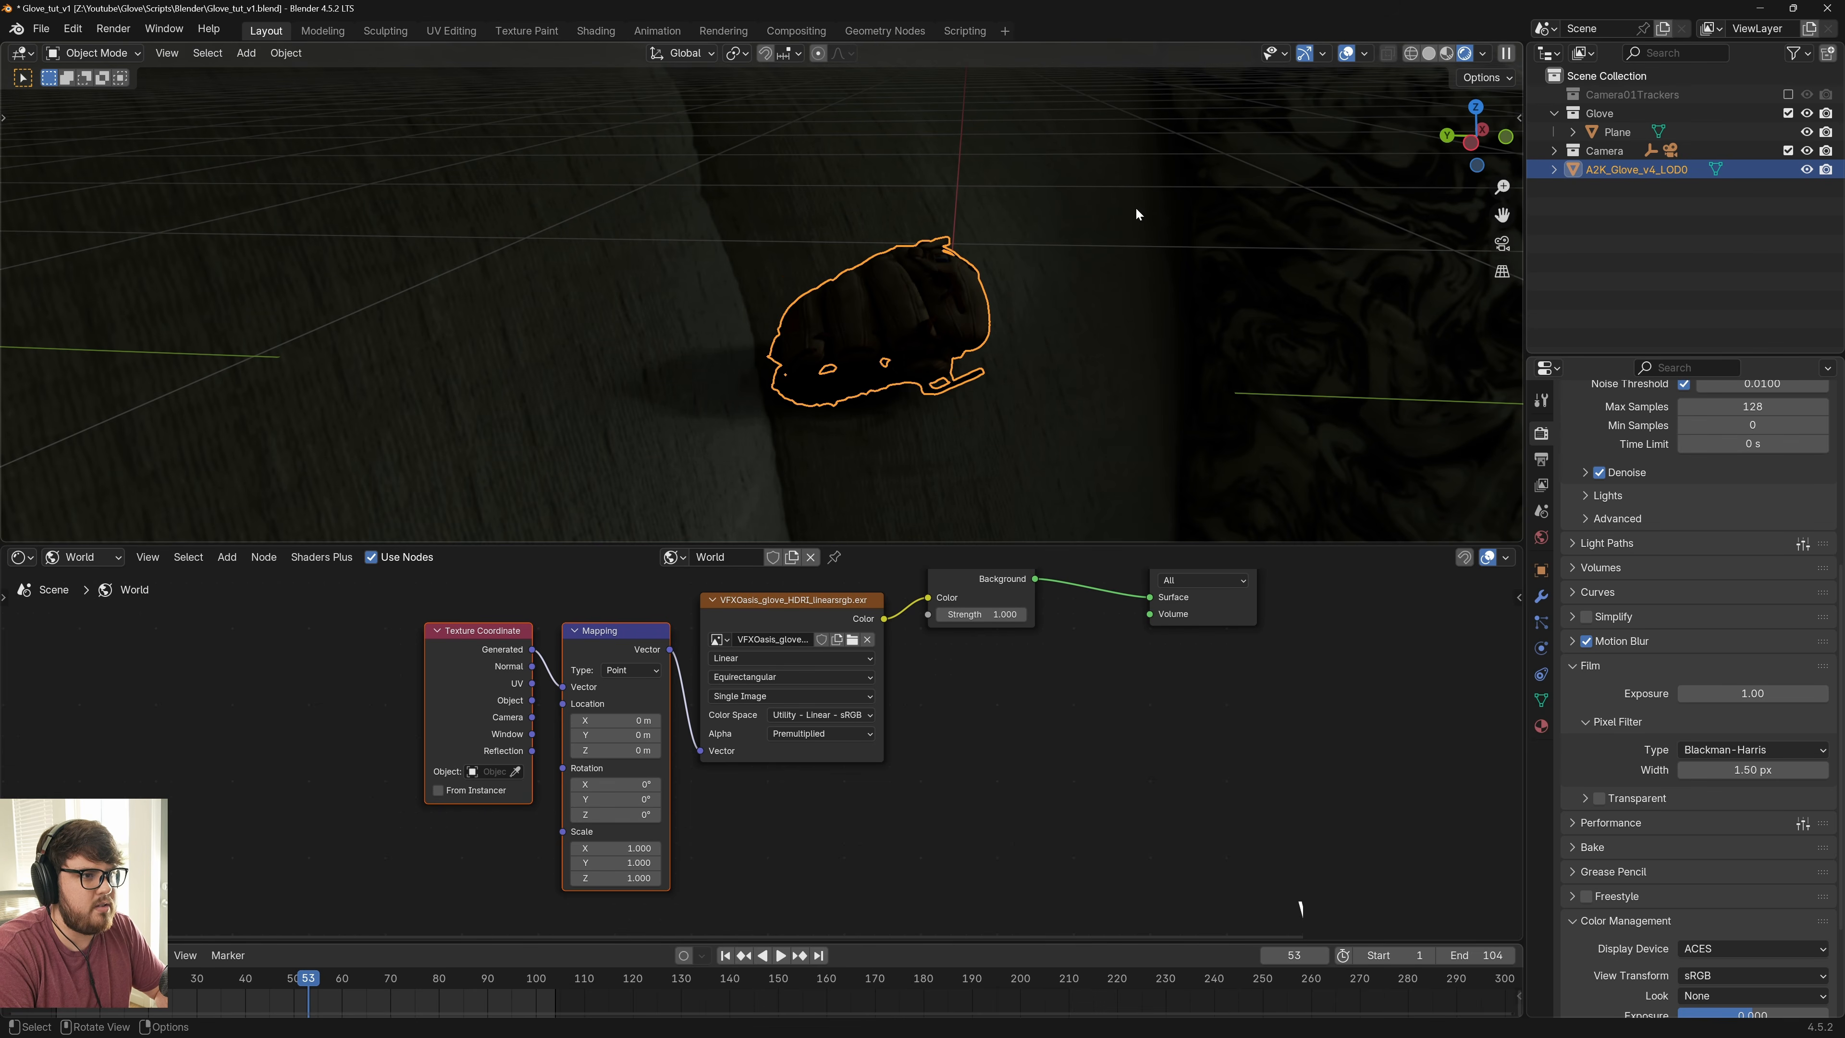
drag(615, 813, 510, 814)
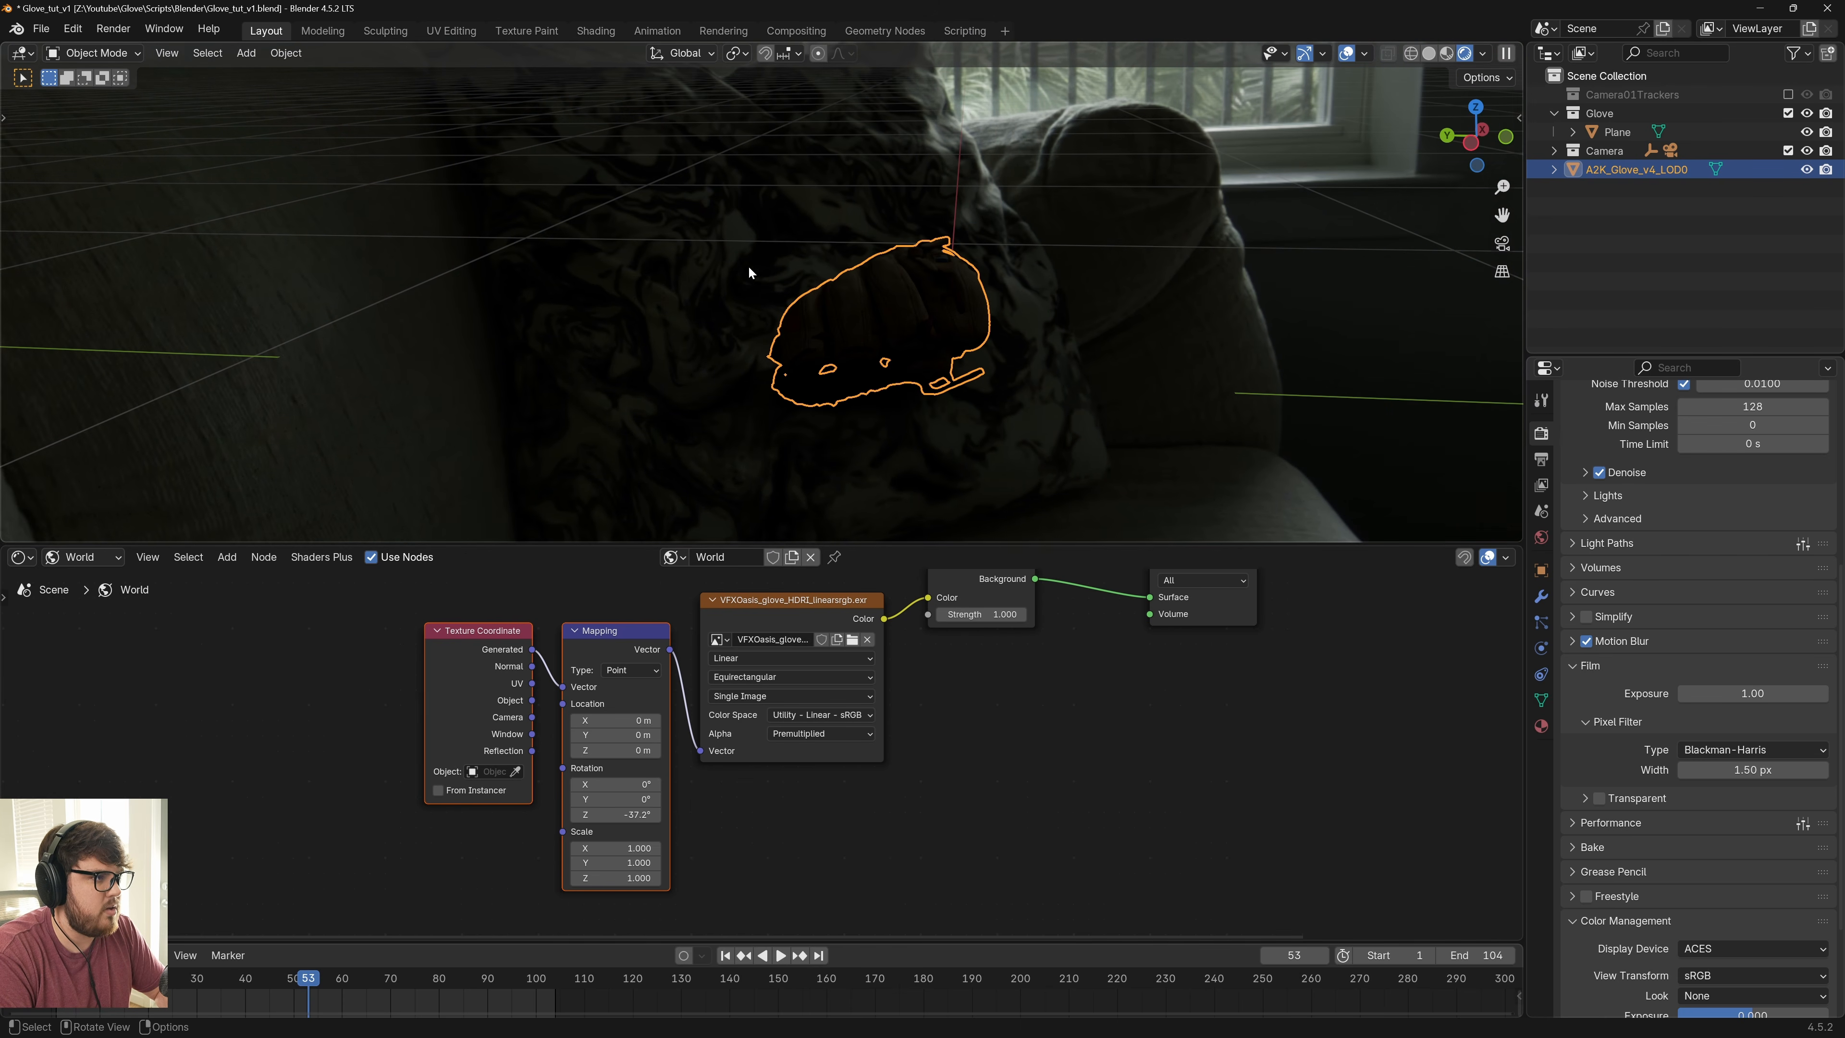
Turn the Transparent film option on, view the glove through the camera and save the file
click(1600, 797)
key(KP_0)
middle_drag(917, 194, 940, 190)
scroll(929, 187, down, 5)
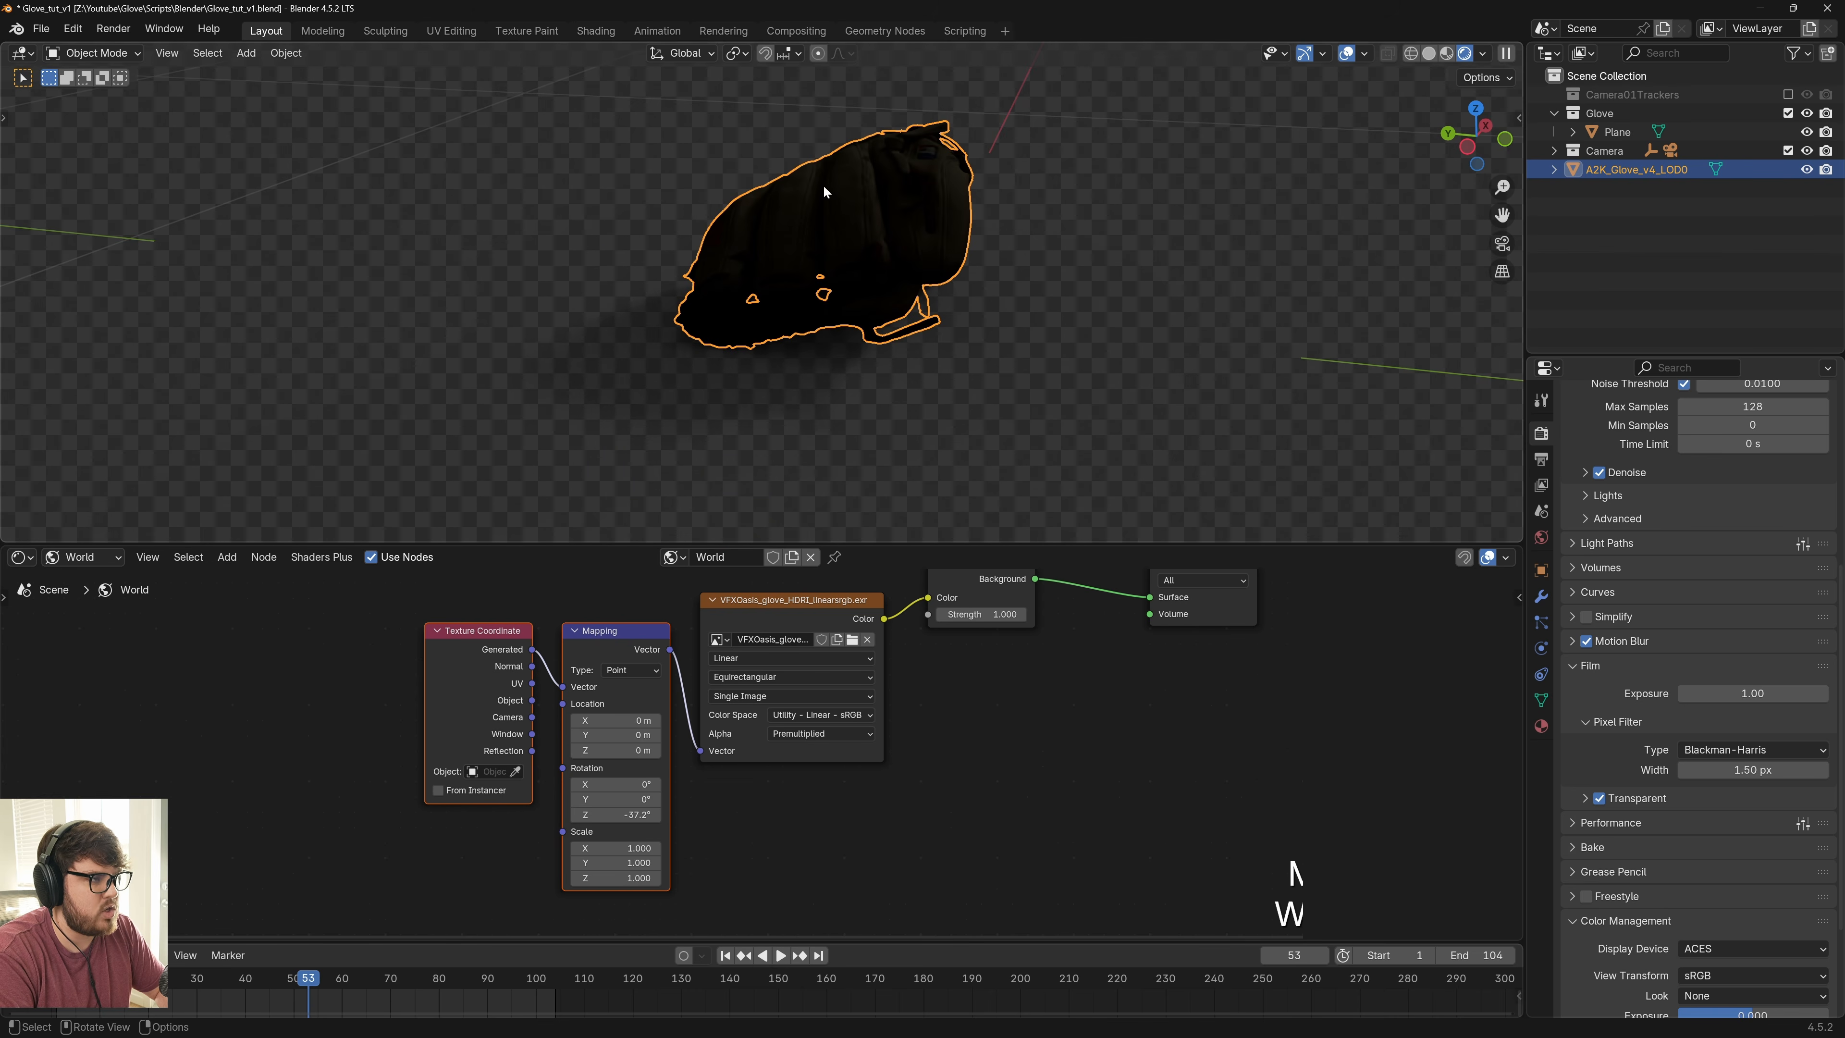
key(KP_0)
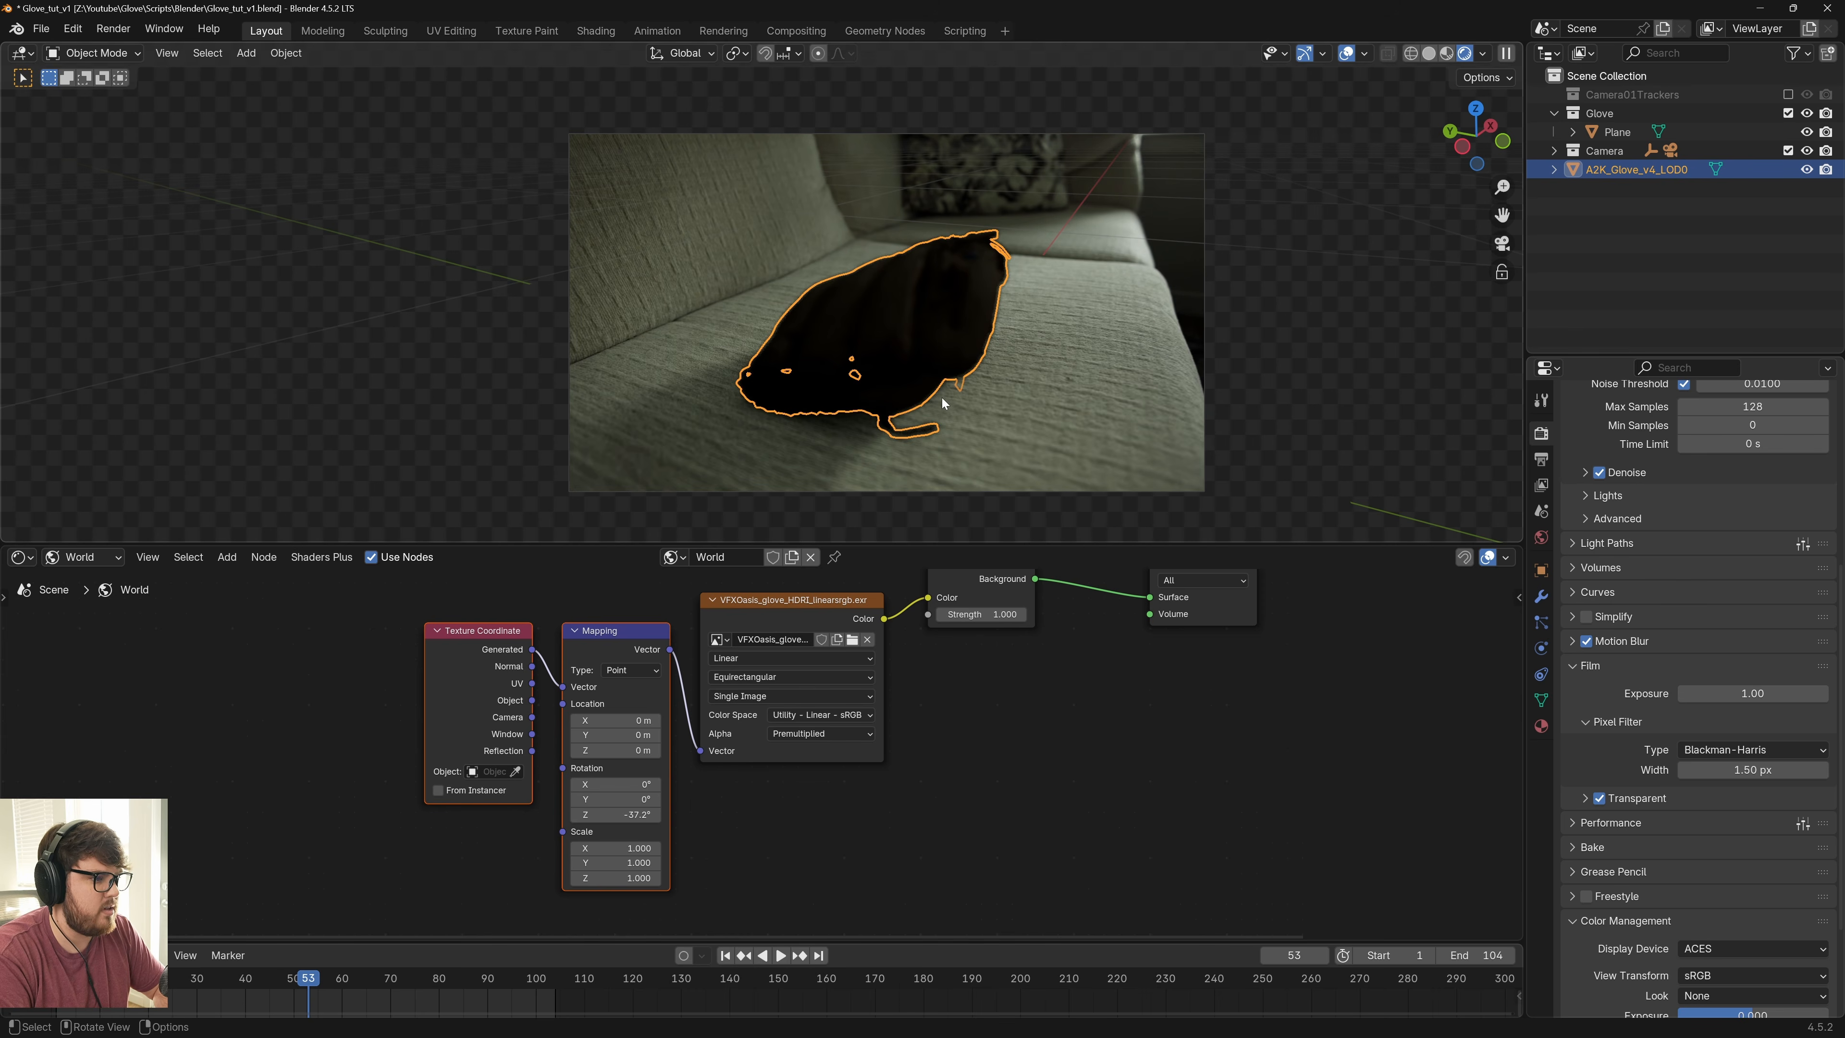
scroll(945, 396, up, 2)
shift+middle_drag(948, 401, 953, 362)
scroll(906, 363, down, 1)
key(ctrl+s)
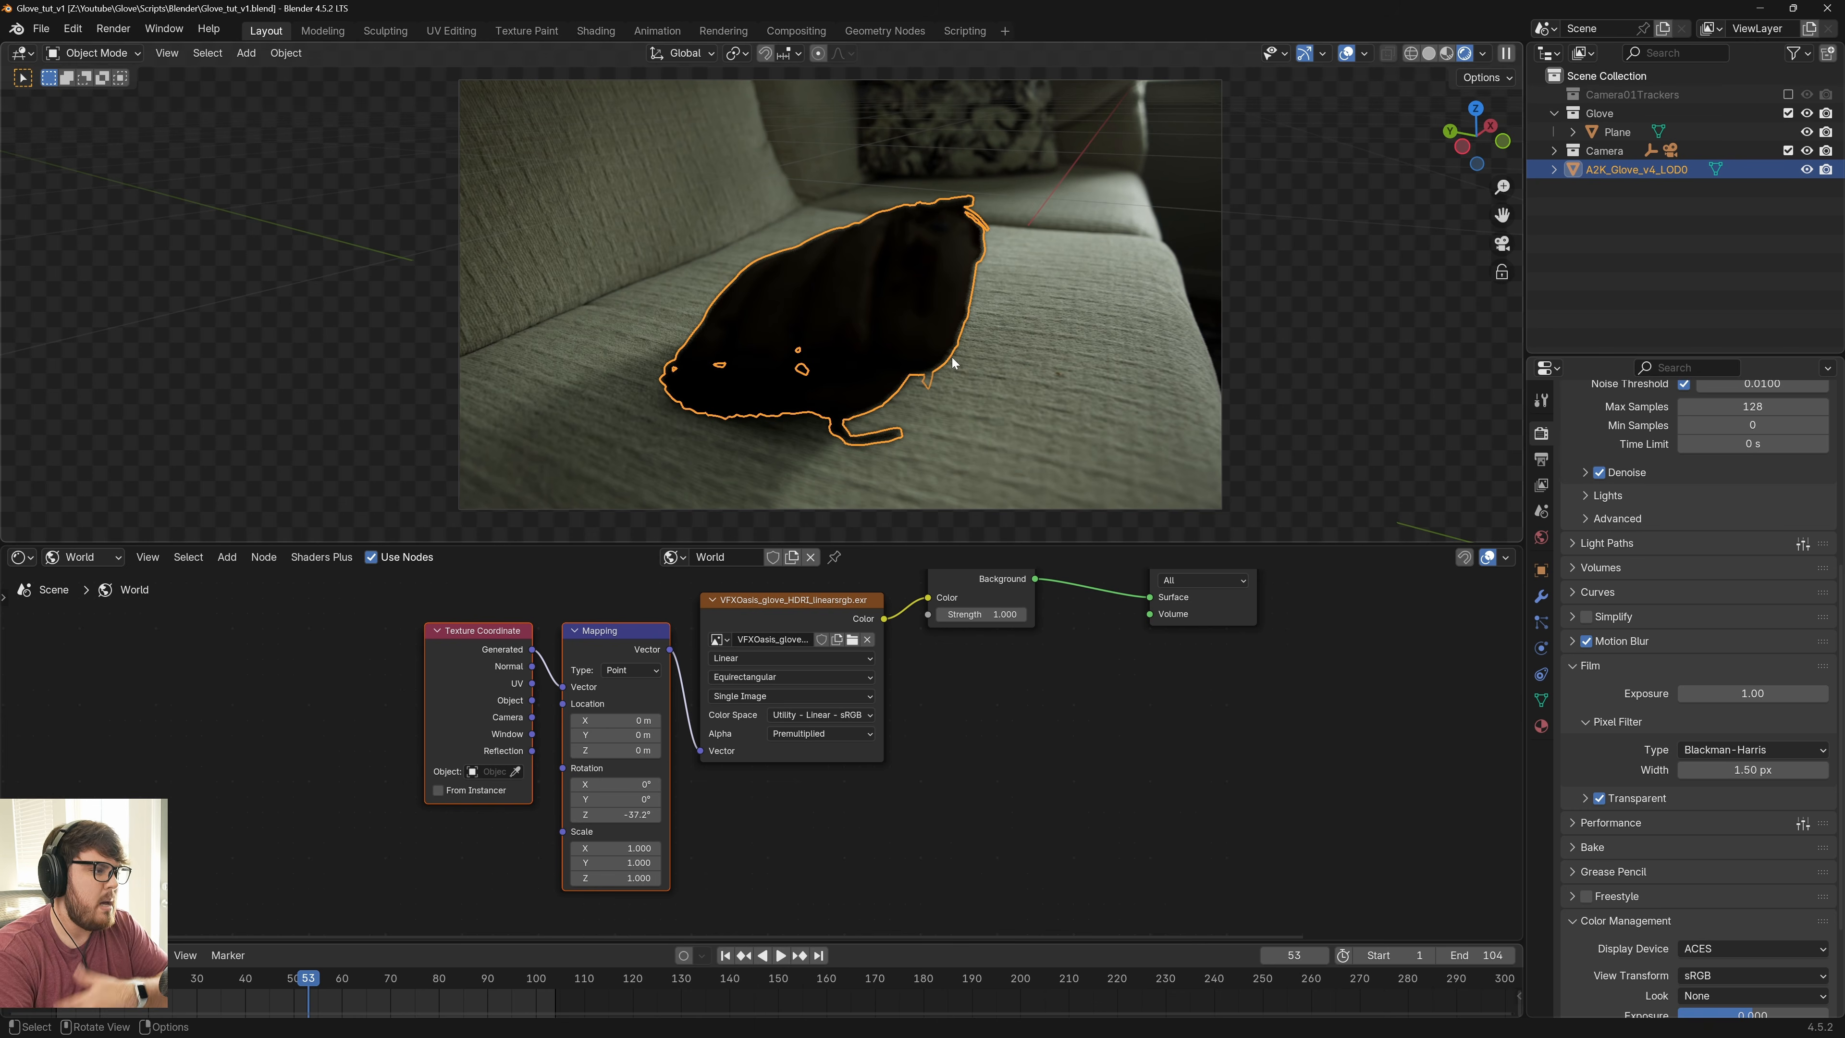
Open Screenshot 2025-10-26 165736.png from the Screenshots folder, examine its Multiply1 color values and move the image window aside
click(608, 1026)
click(1031, 655)
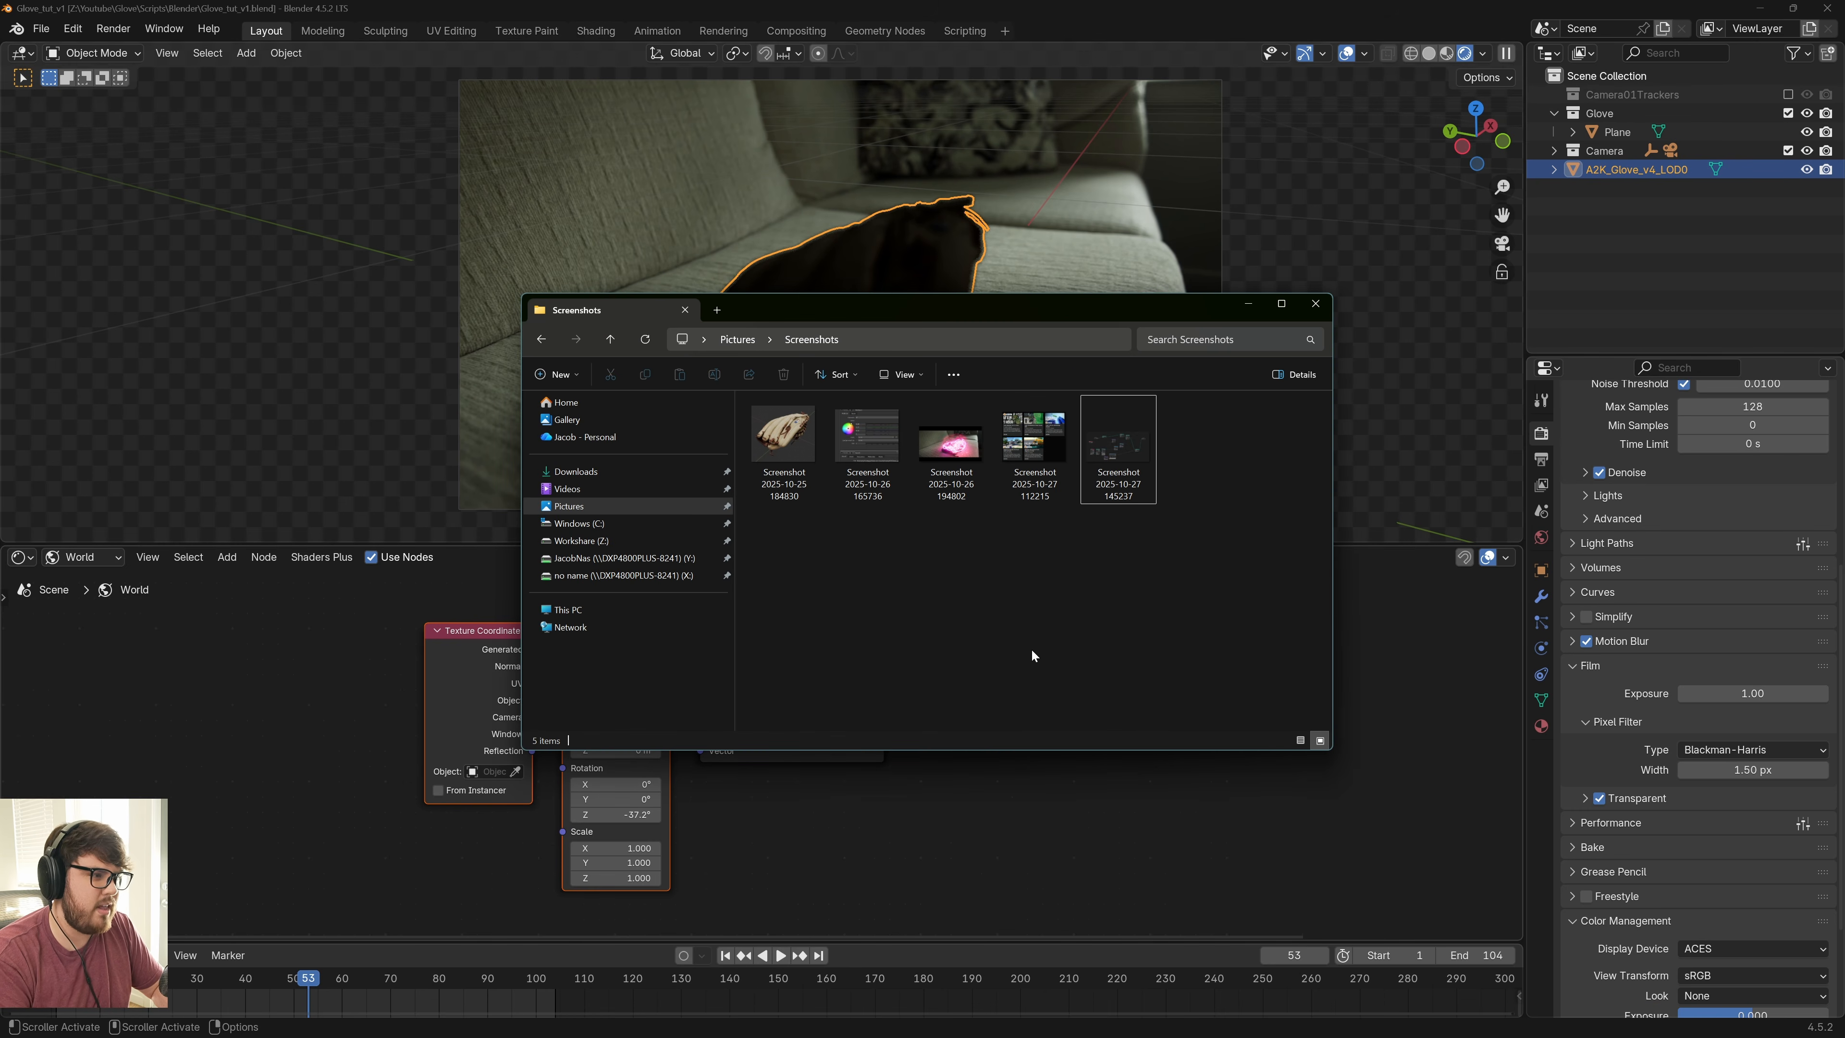
double_click(867, 436)
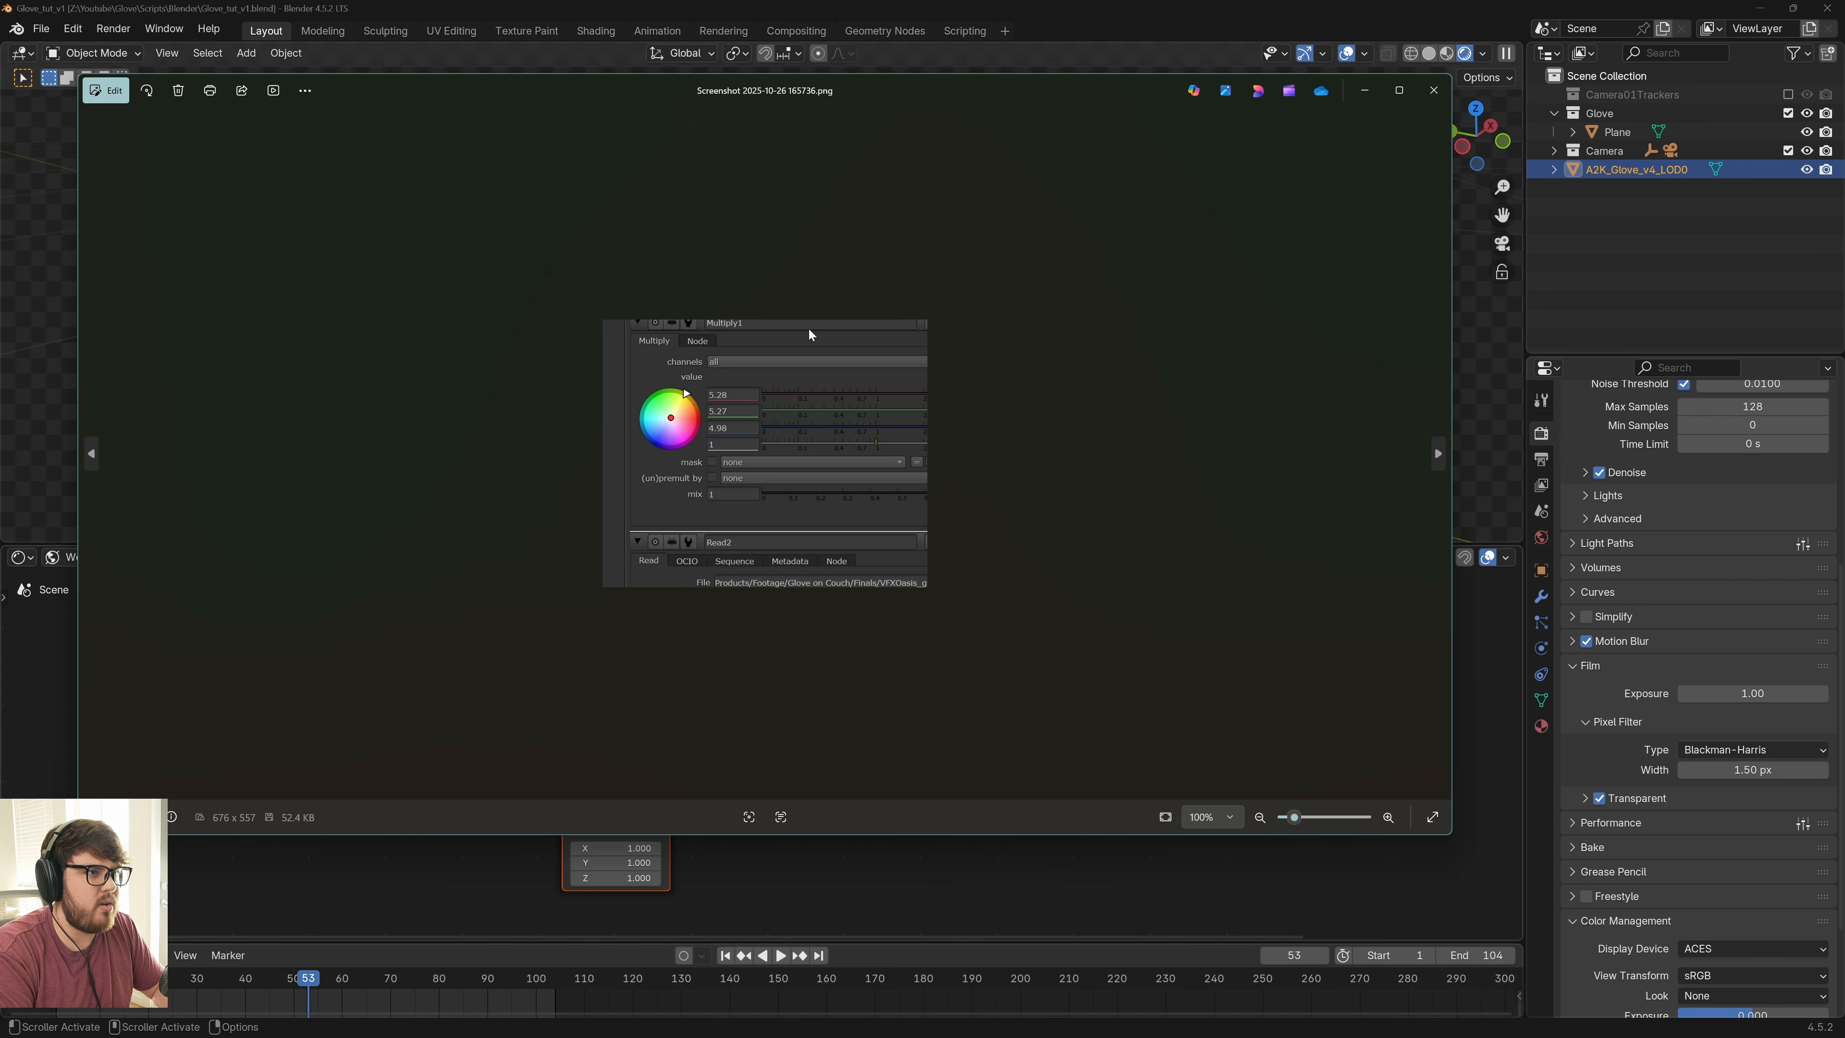
scroll(790, 460, up, 5)
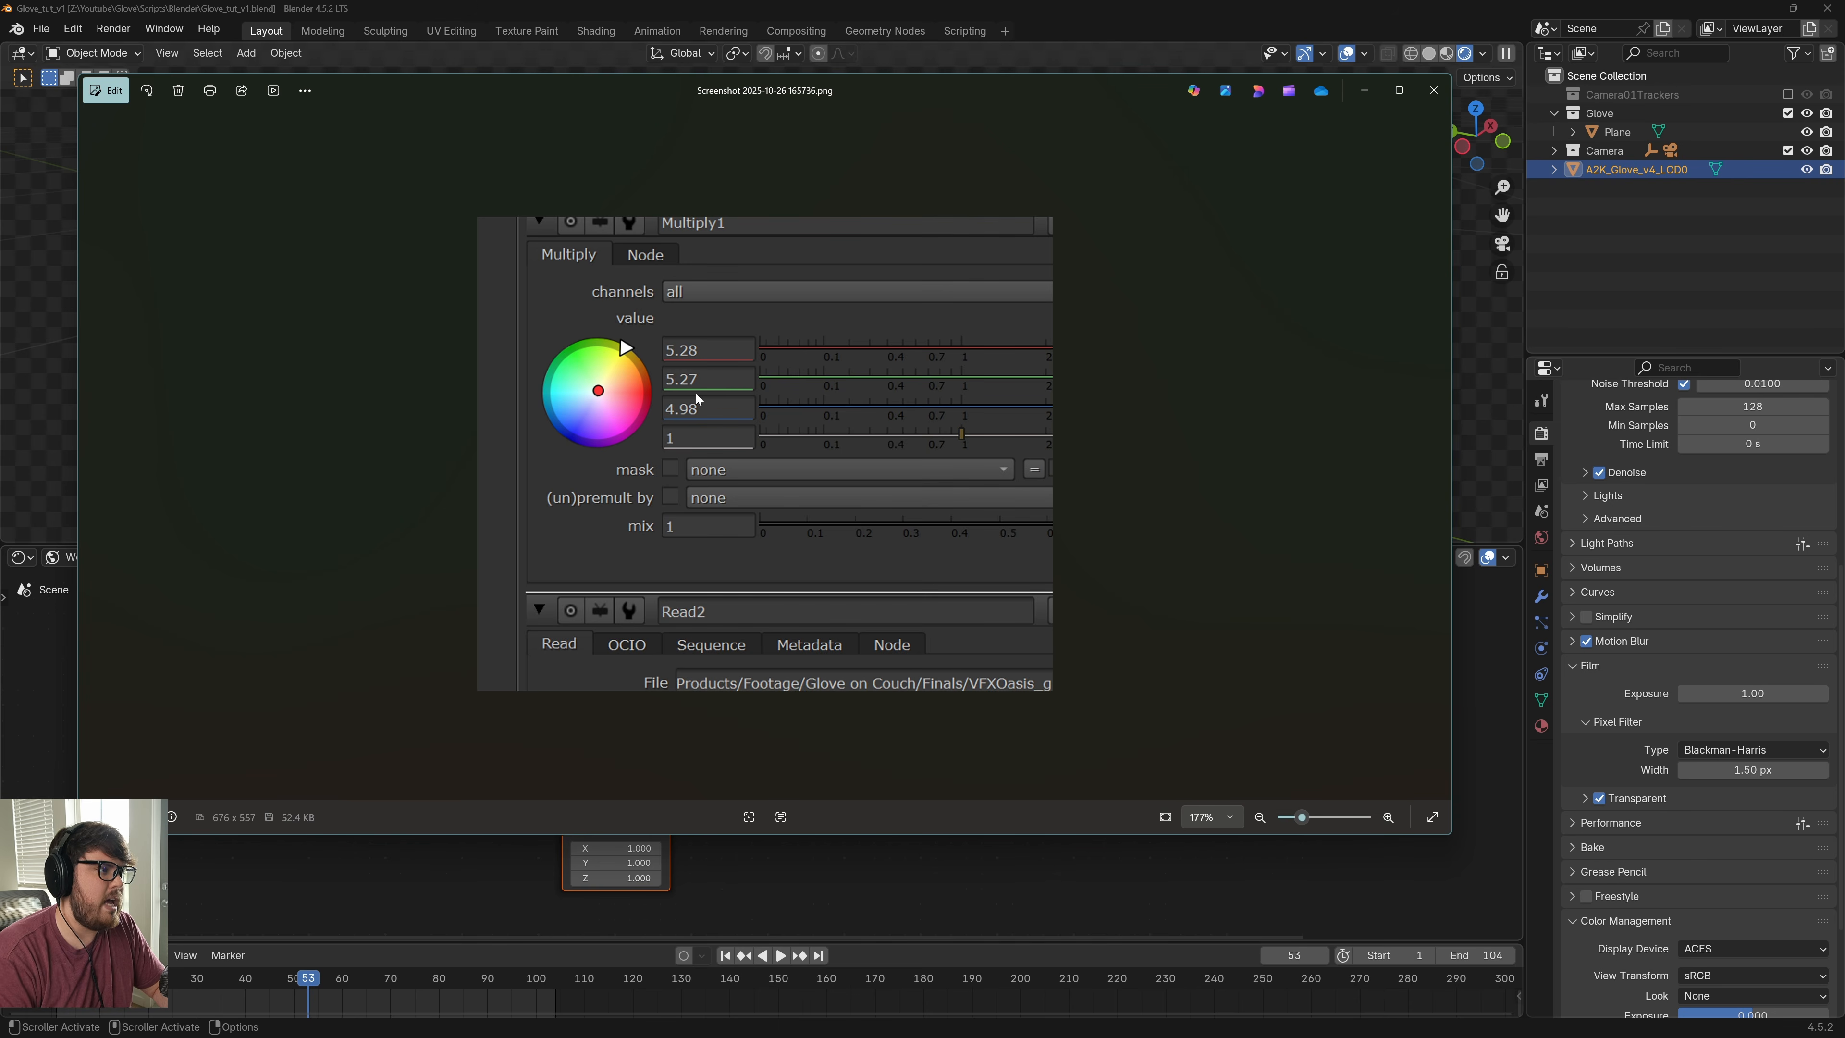
scroll(678, 368, up, 1)
scroll(693, 345, up, 2)
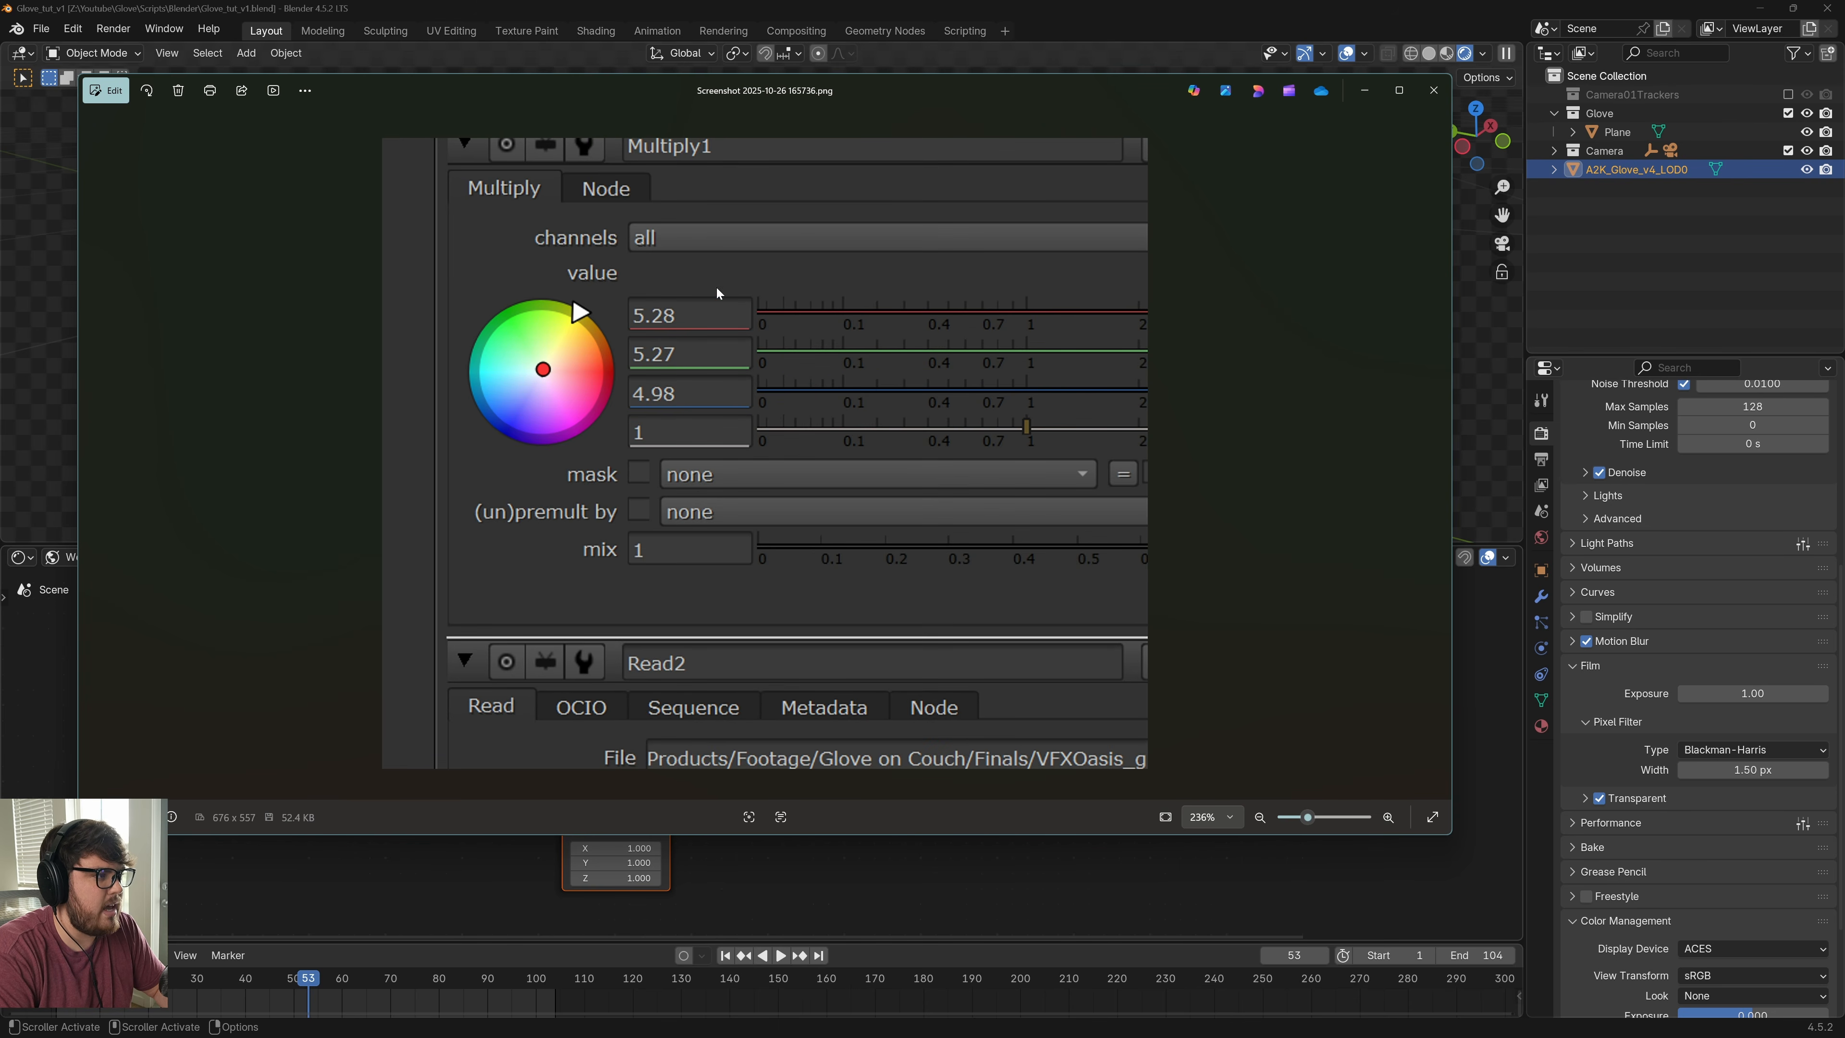
drag(853, 82, 0, 87)
Insert a Mix Color node between the HDRI Environment Texture and the Background node in the world shader
click(617, 842)
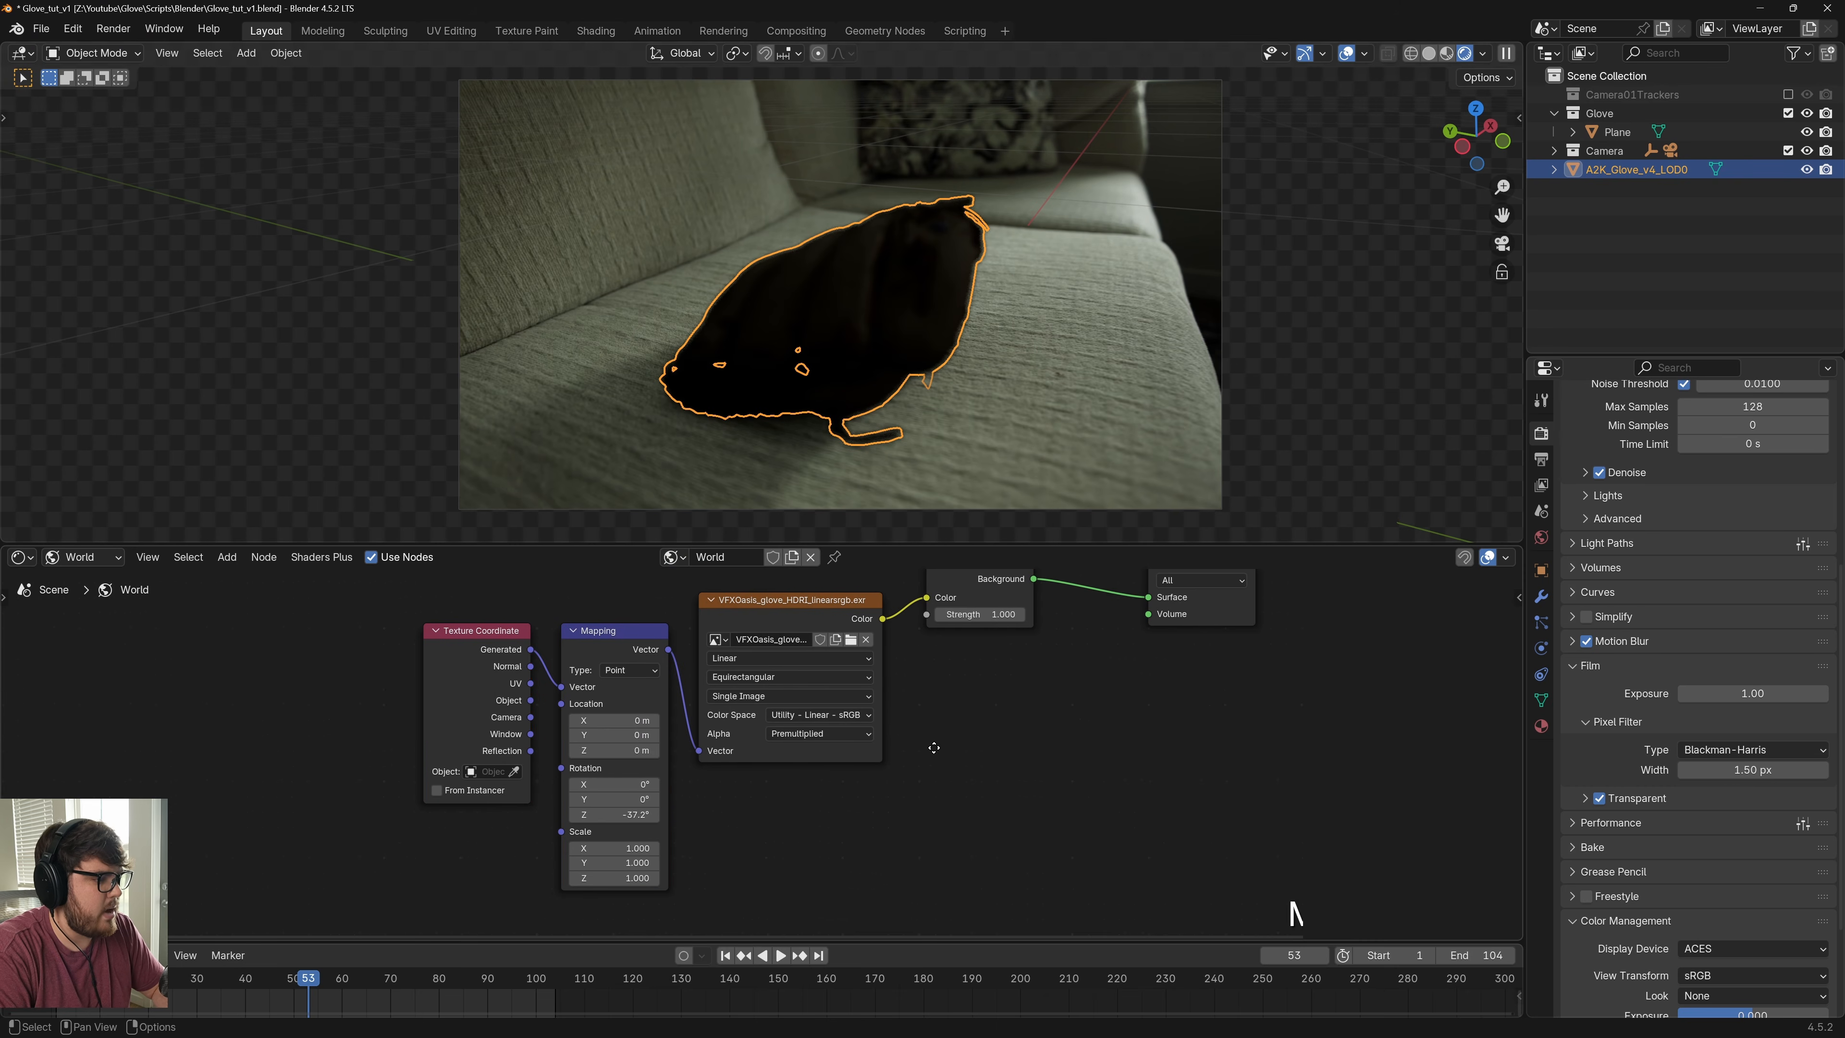
key(shift+a)
click(911, 744)
text(mix)
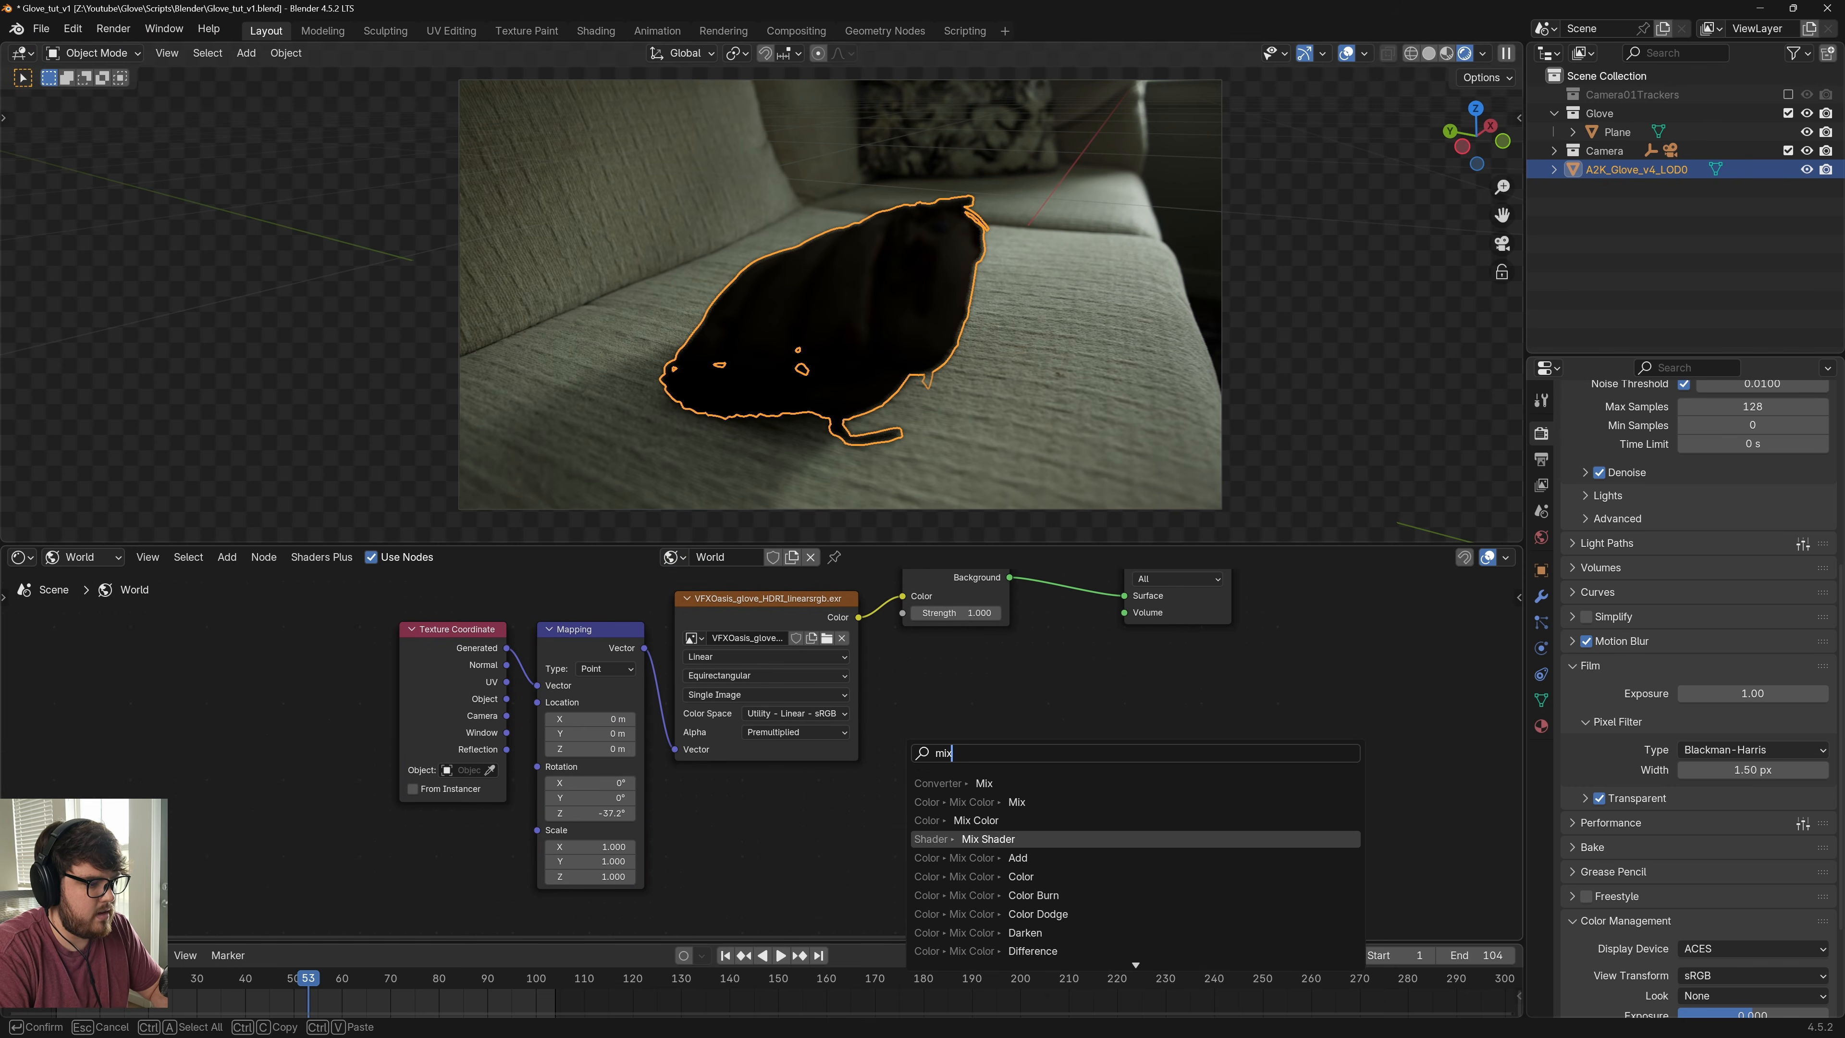
click(956, 821)
click(876, 712)
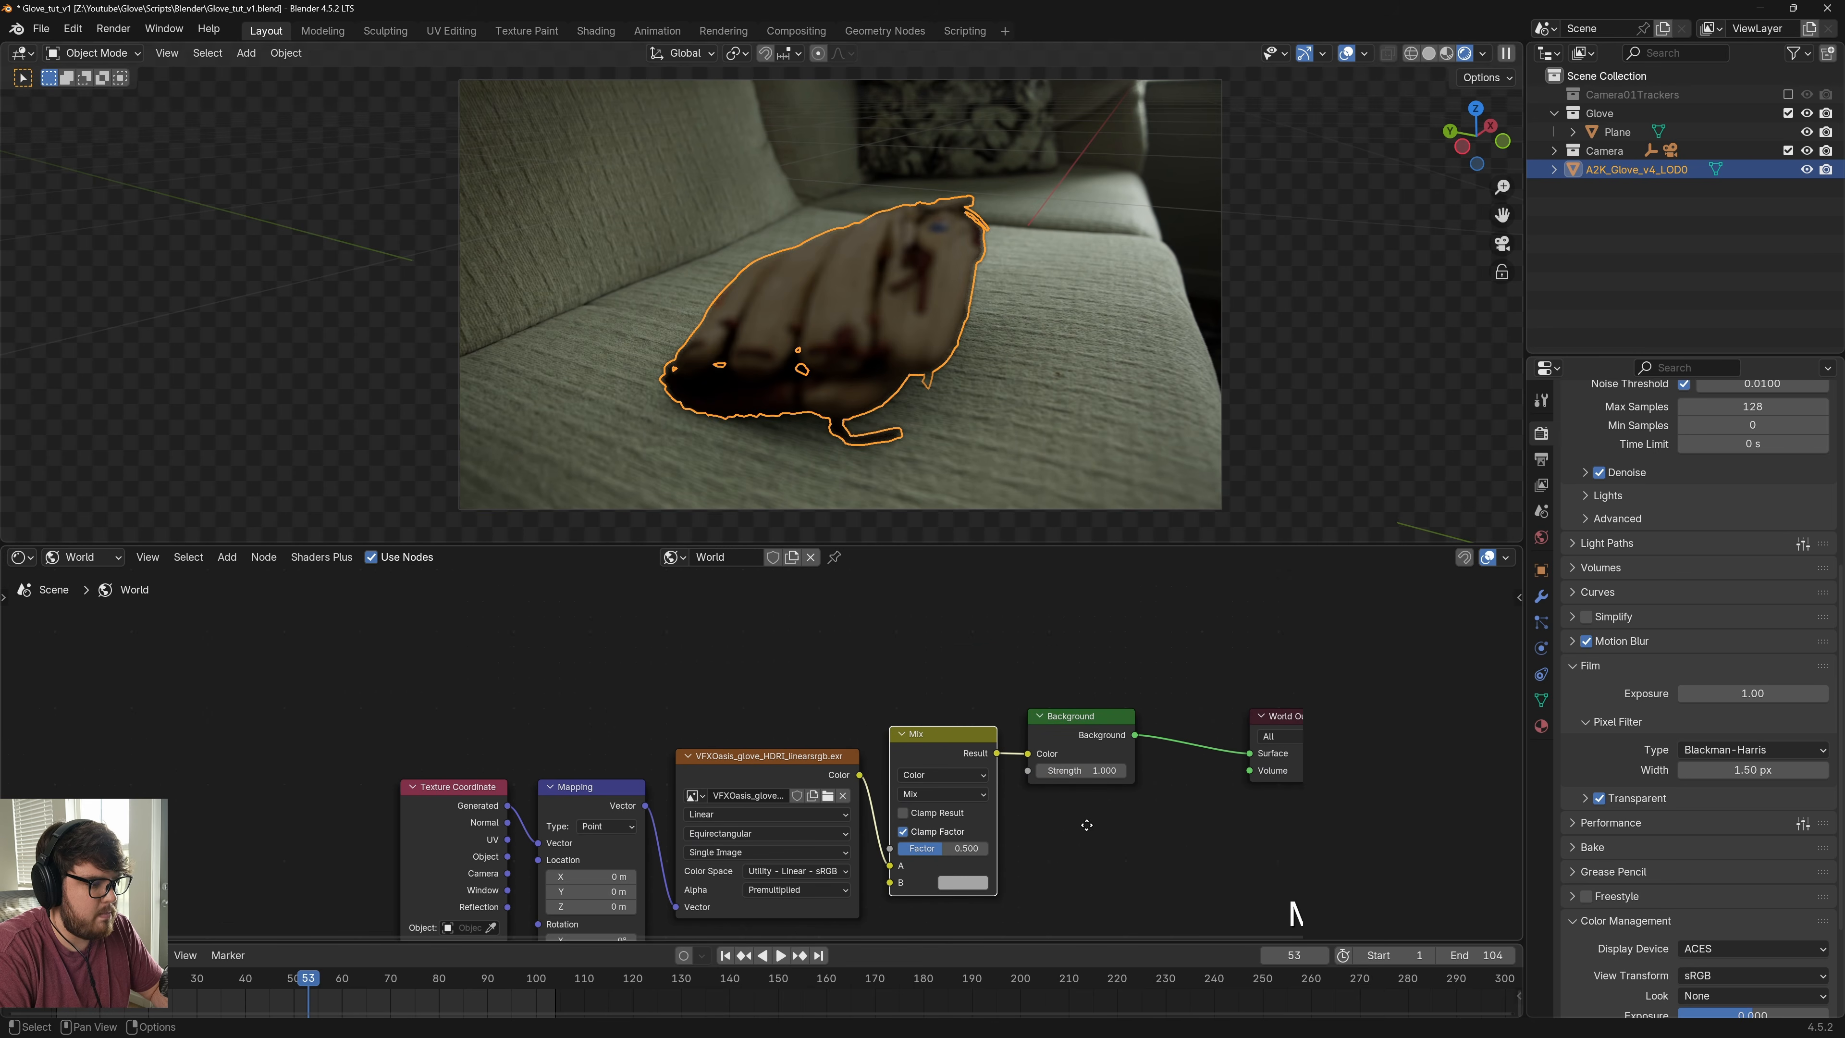
Set the Mix node's factor to 1.000 and its blending mode to Multiply
middle_drag(941, 874, 868, 813)
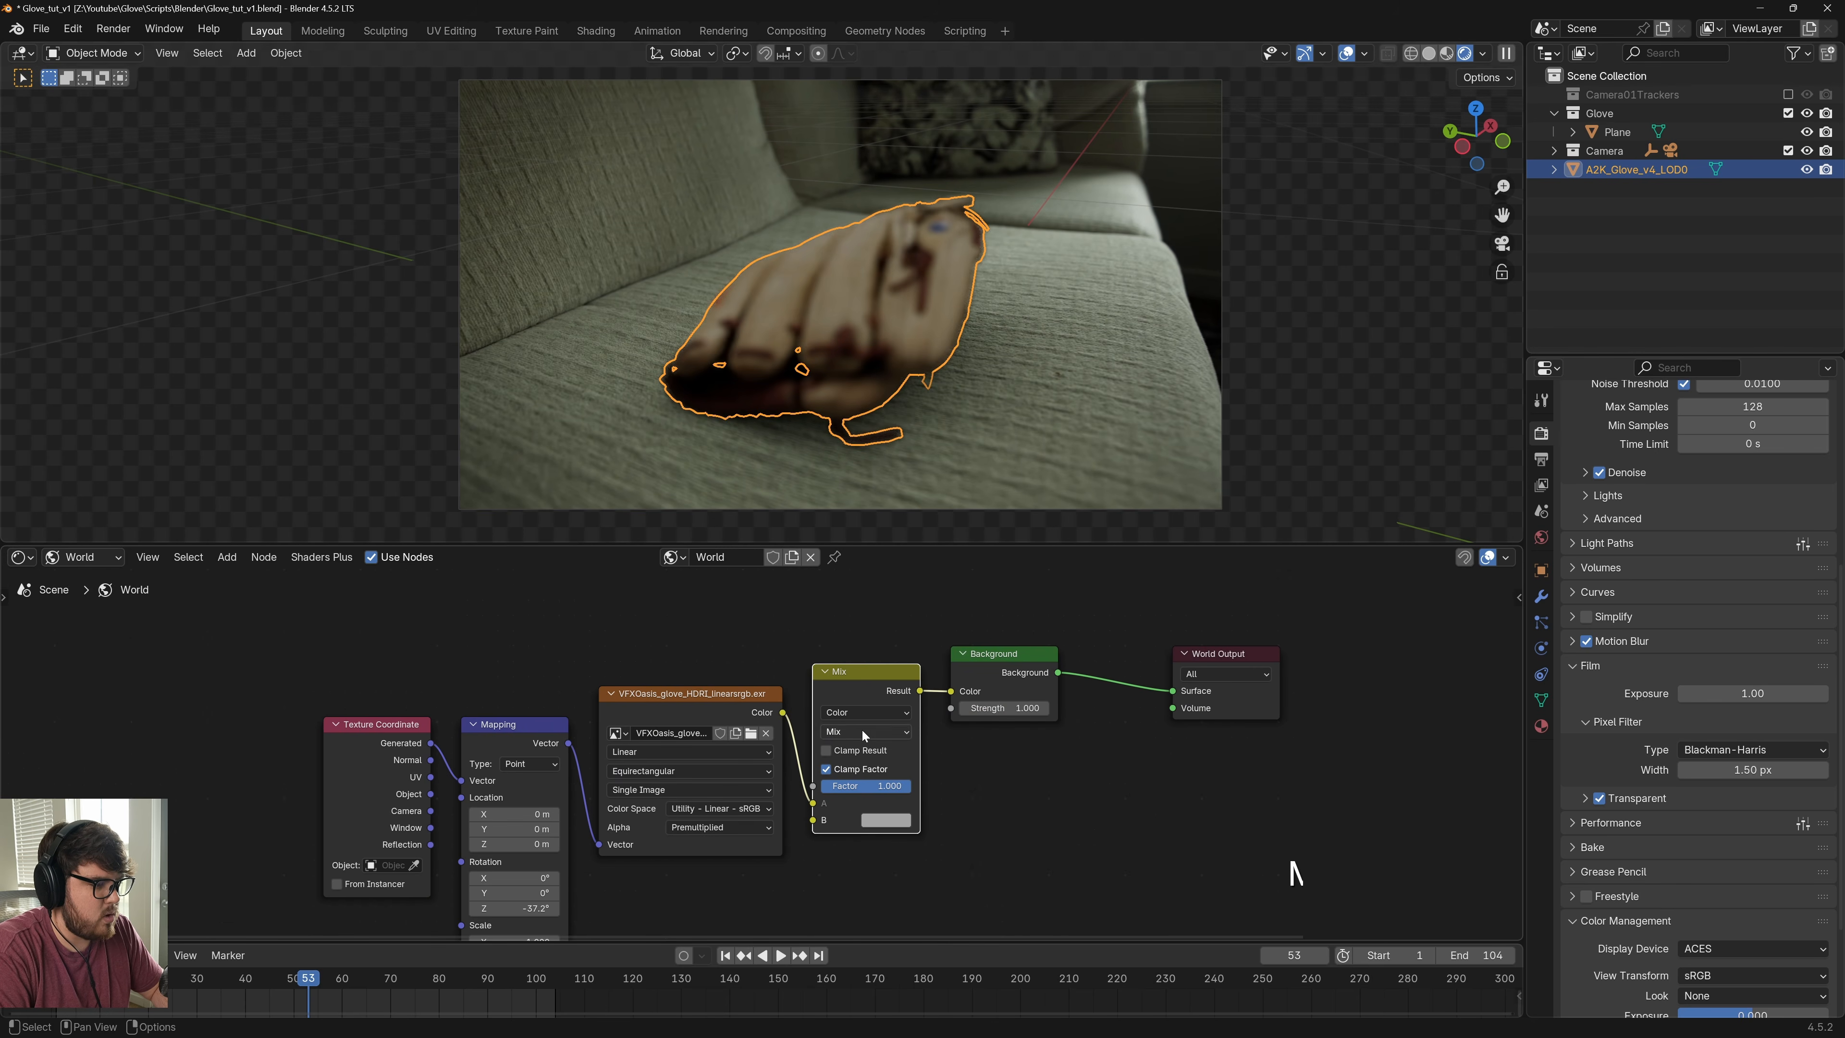
click(866, 731)
click(844, 808)
middle_drag(844, 808, 853, 749)
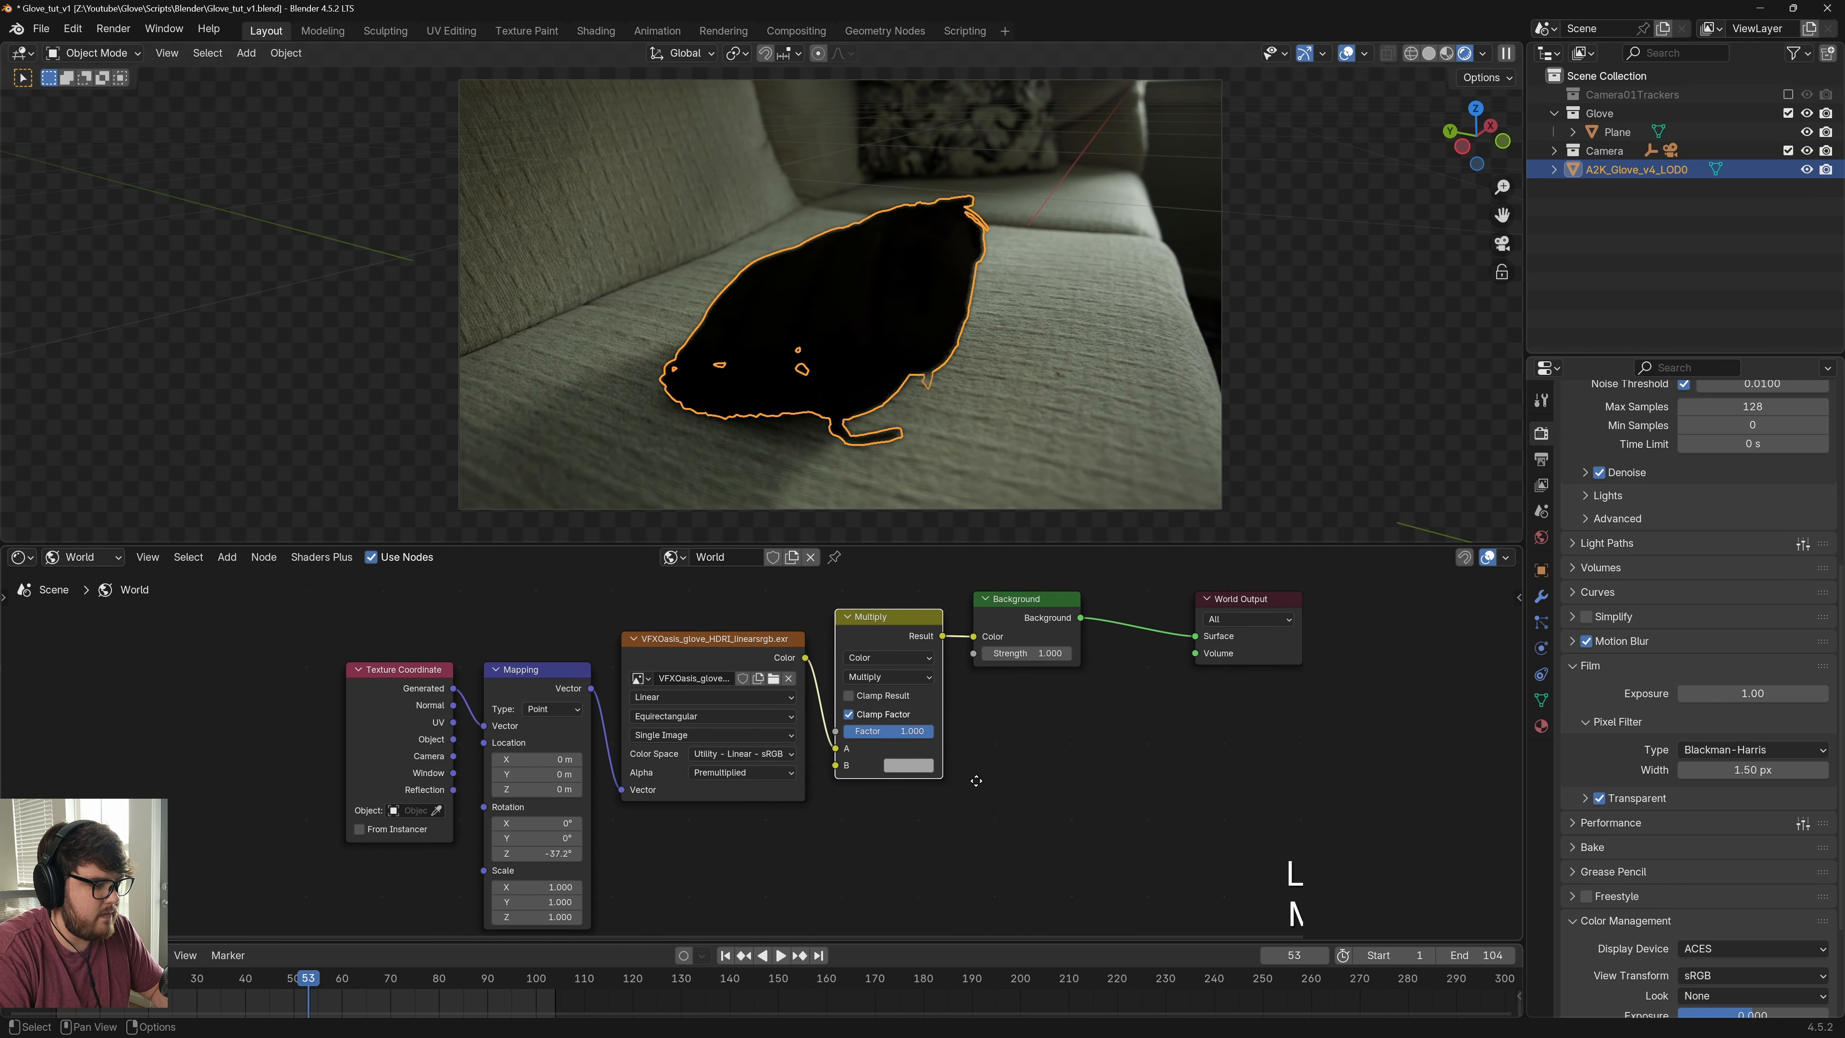
Set the Multiply node's B color to red 5.28, green 5.27 and blue 4.98
click(892, 762)
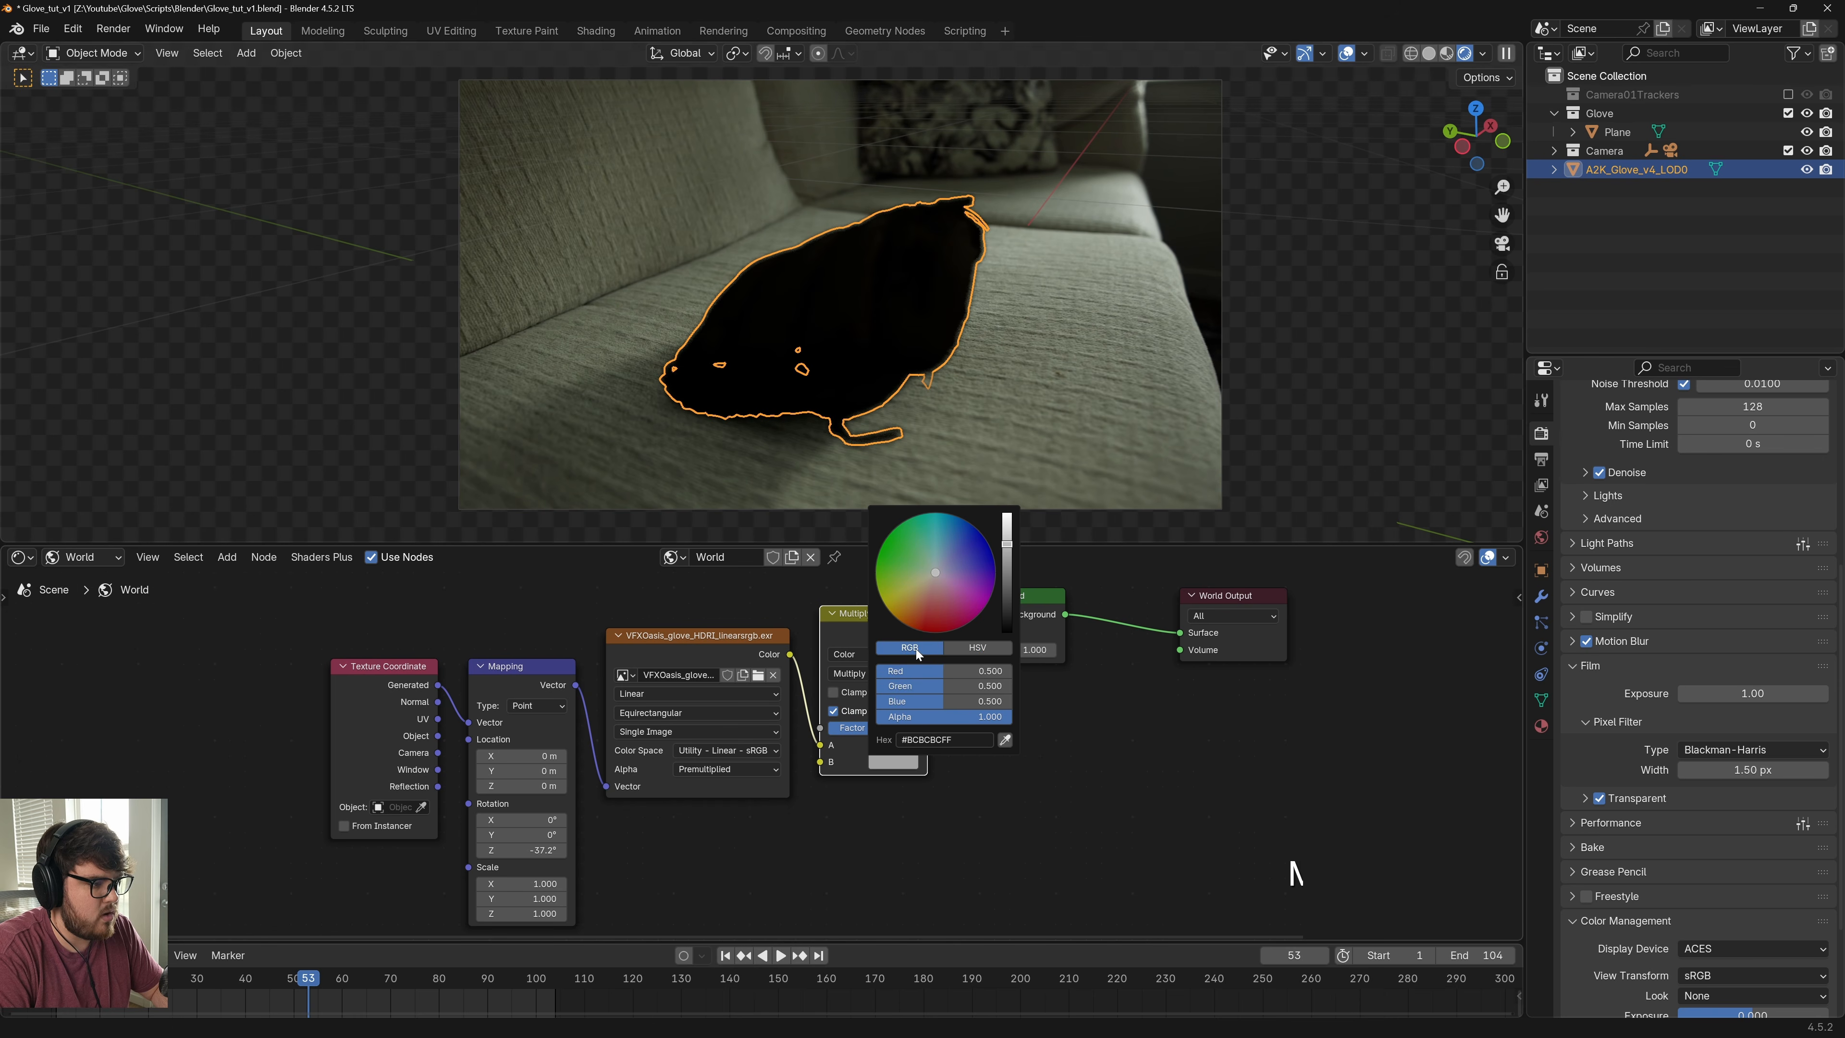
click(938, 672)
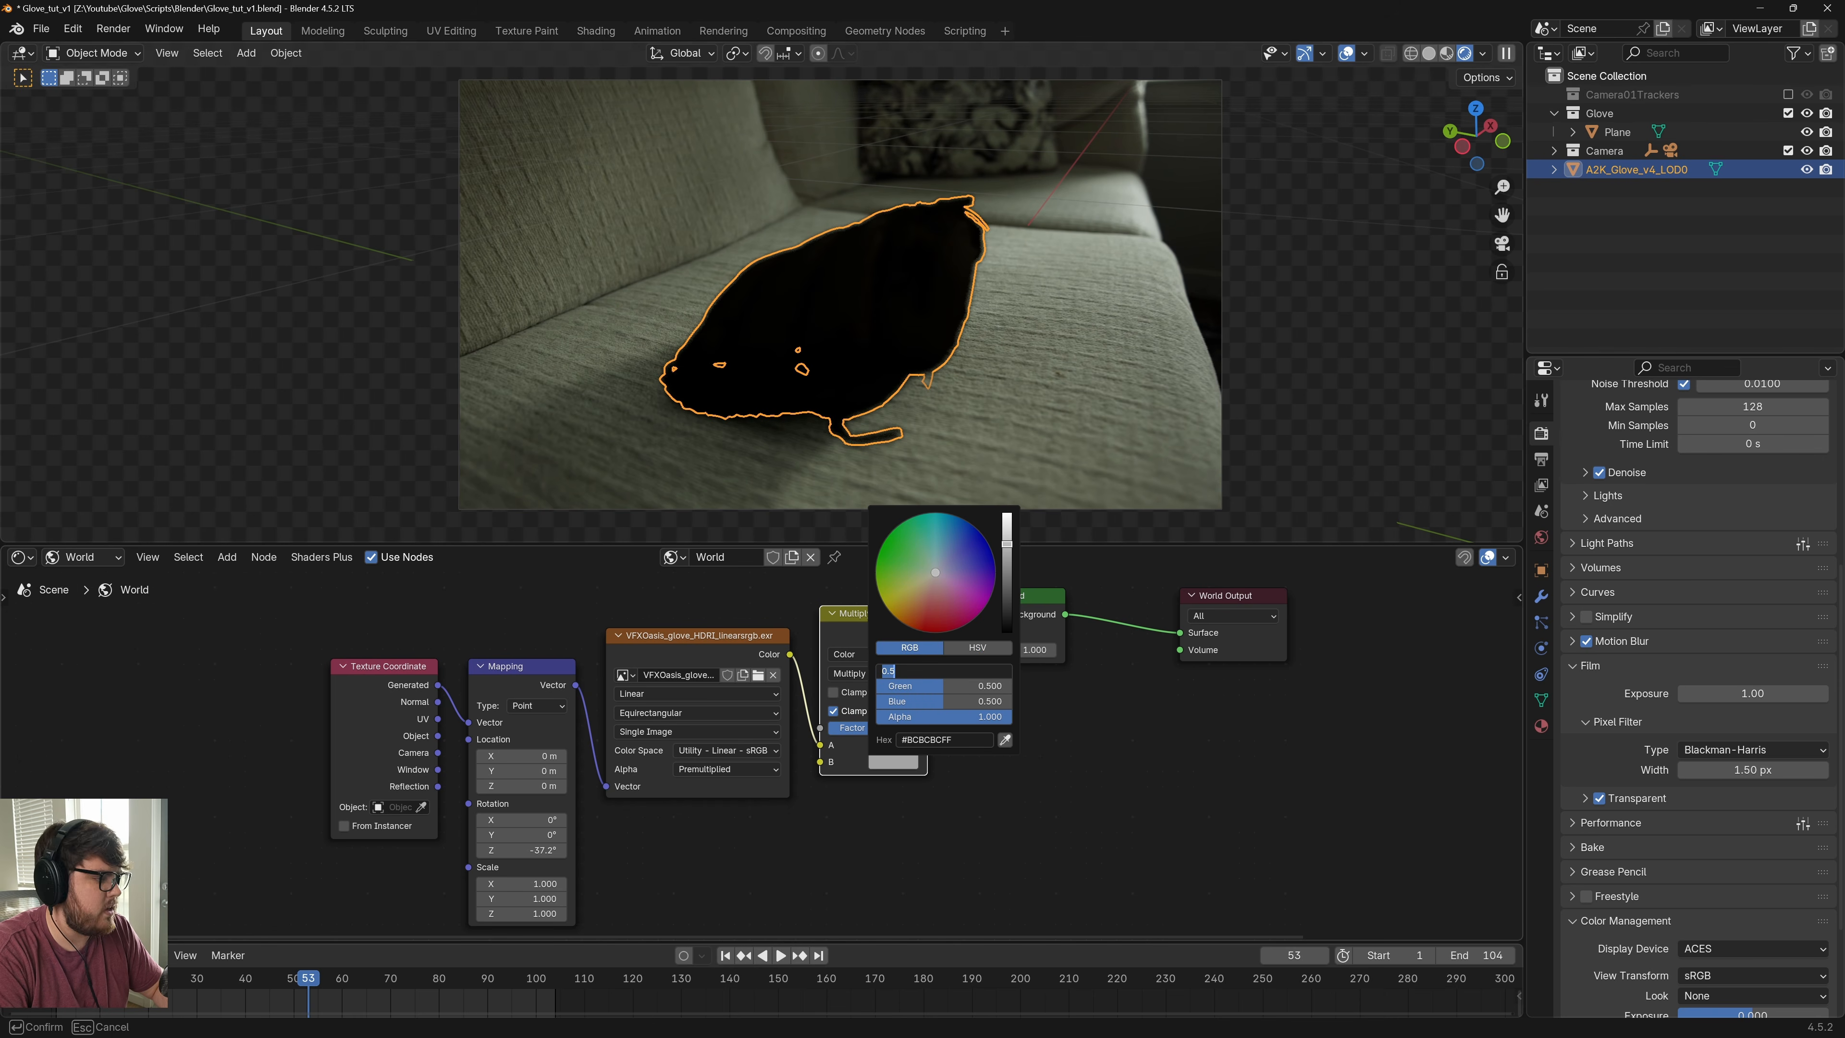
text(5.28)
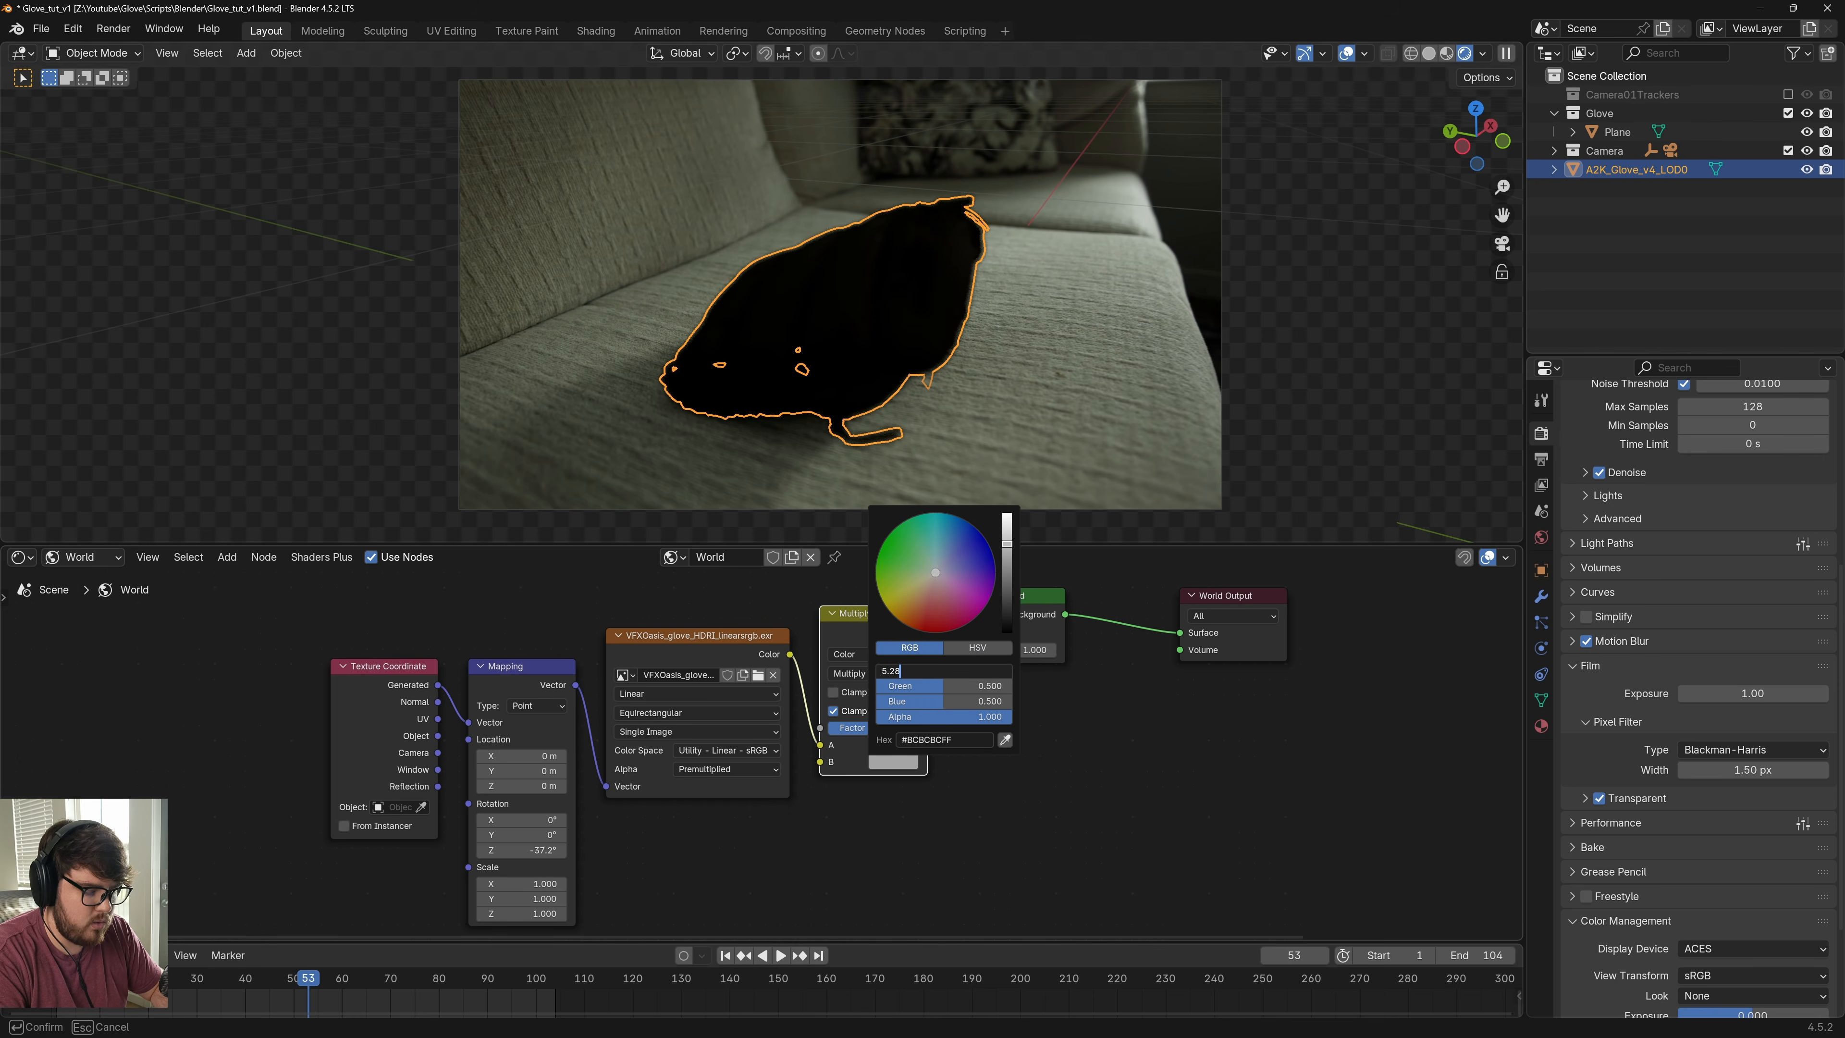
key(Tab)
text(5)
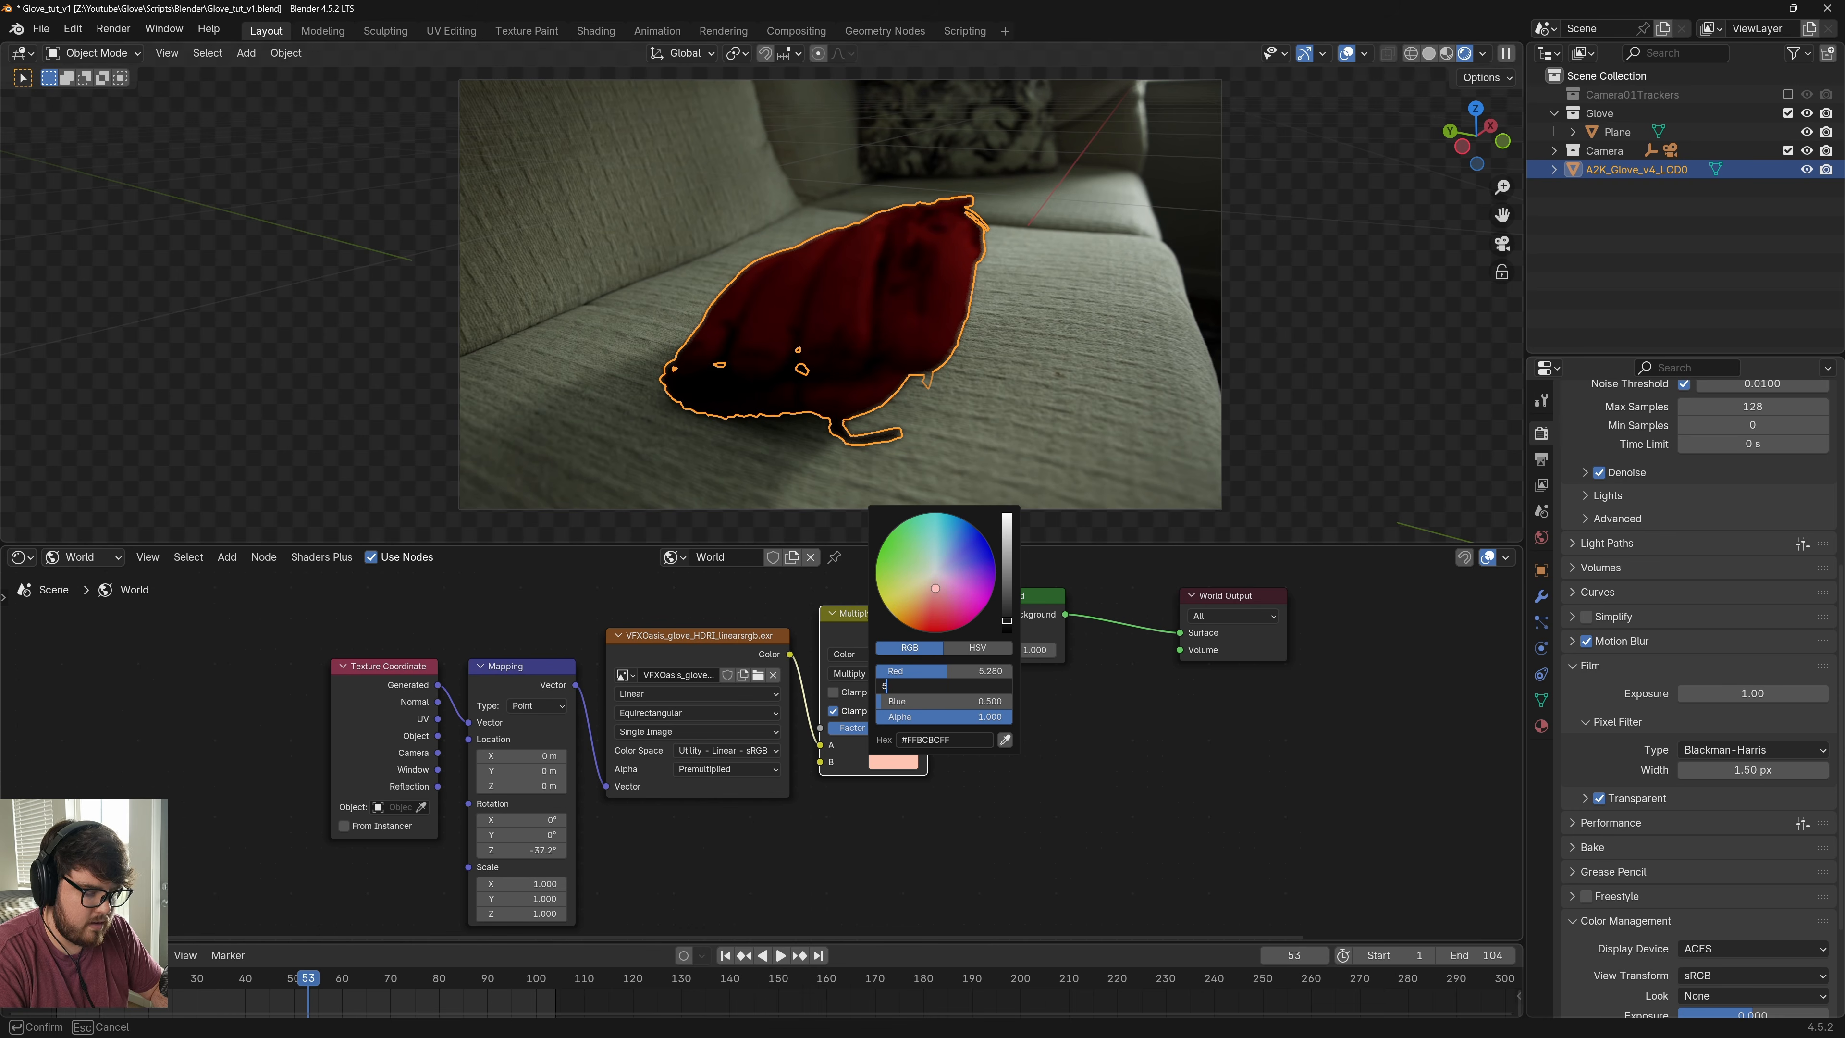
text(.27)
key(Tab)
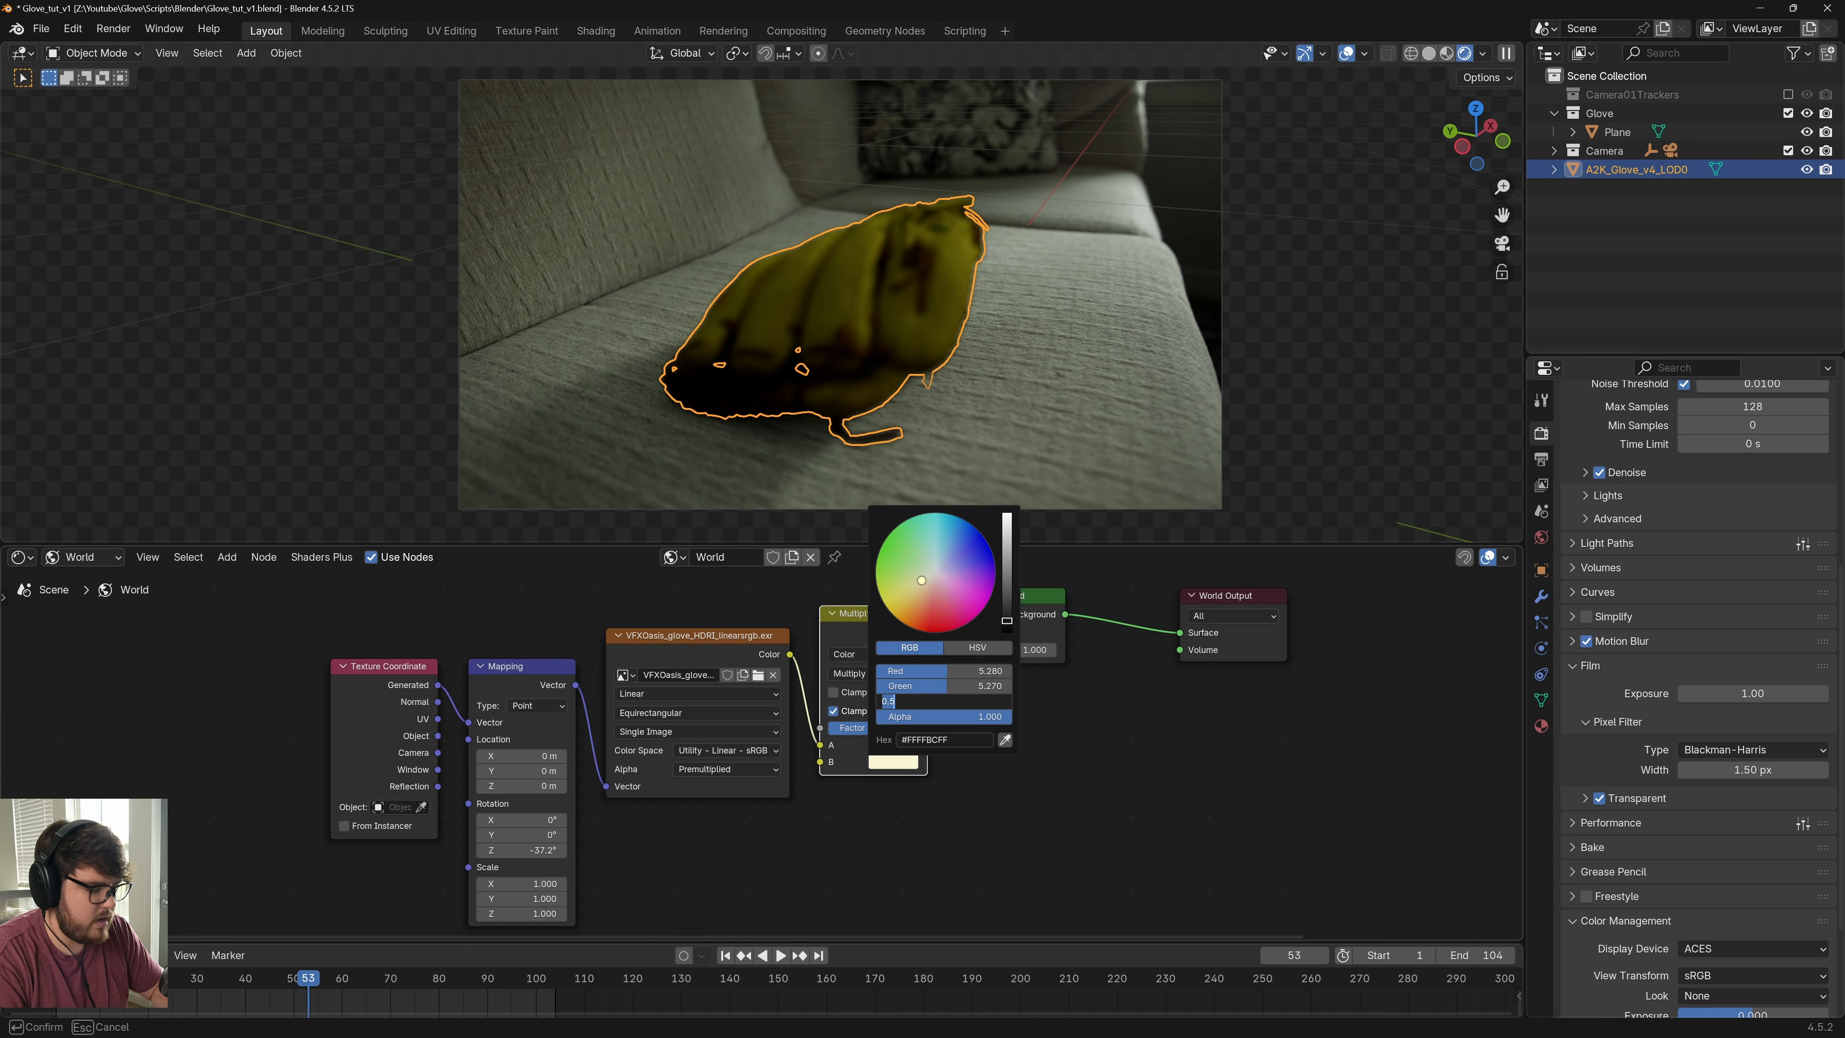
text(4.98)
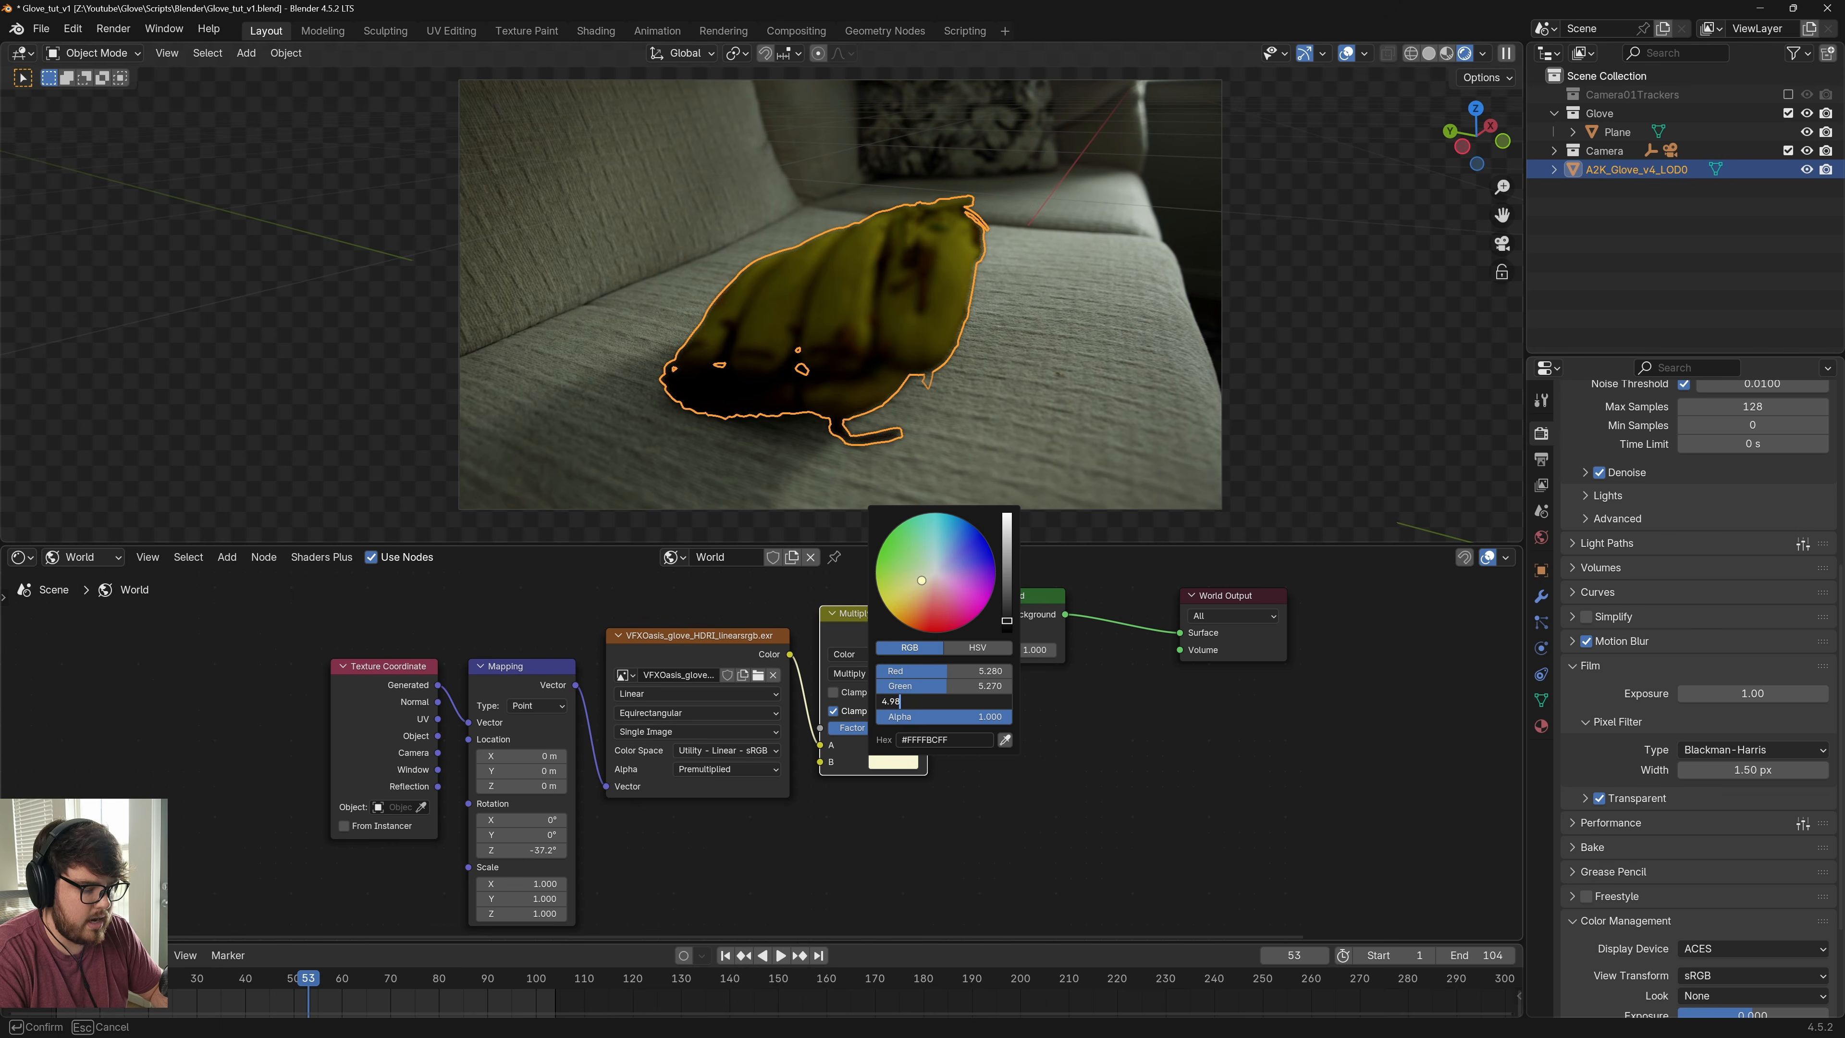
key(Return)
Turn off Depth of Field on Camera01 and save the file
scroll(810, 269, down, 1)
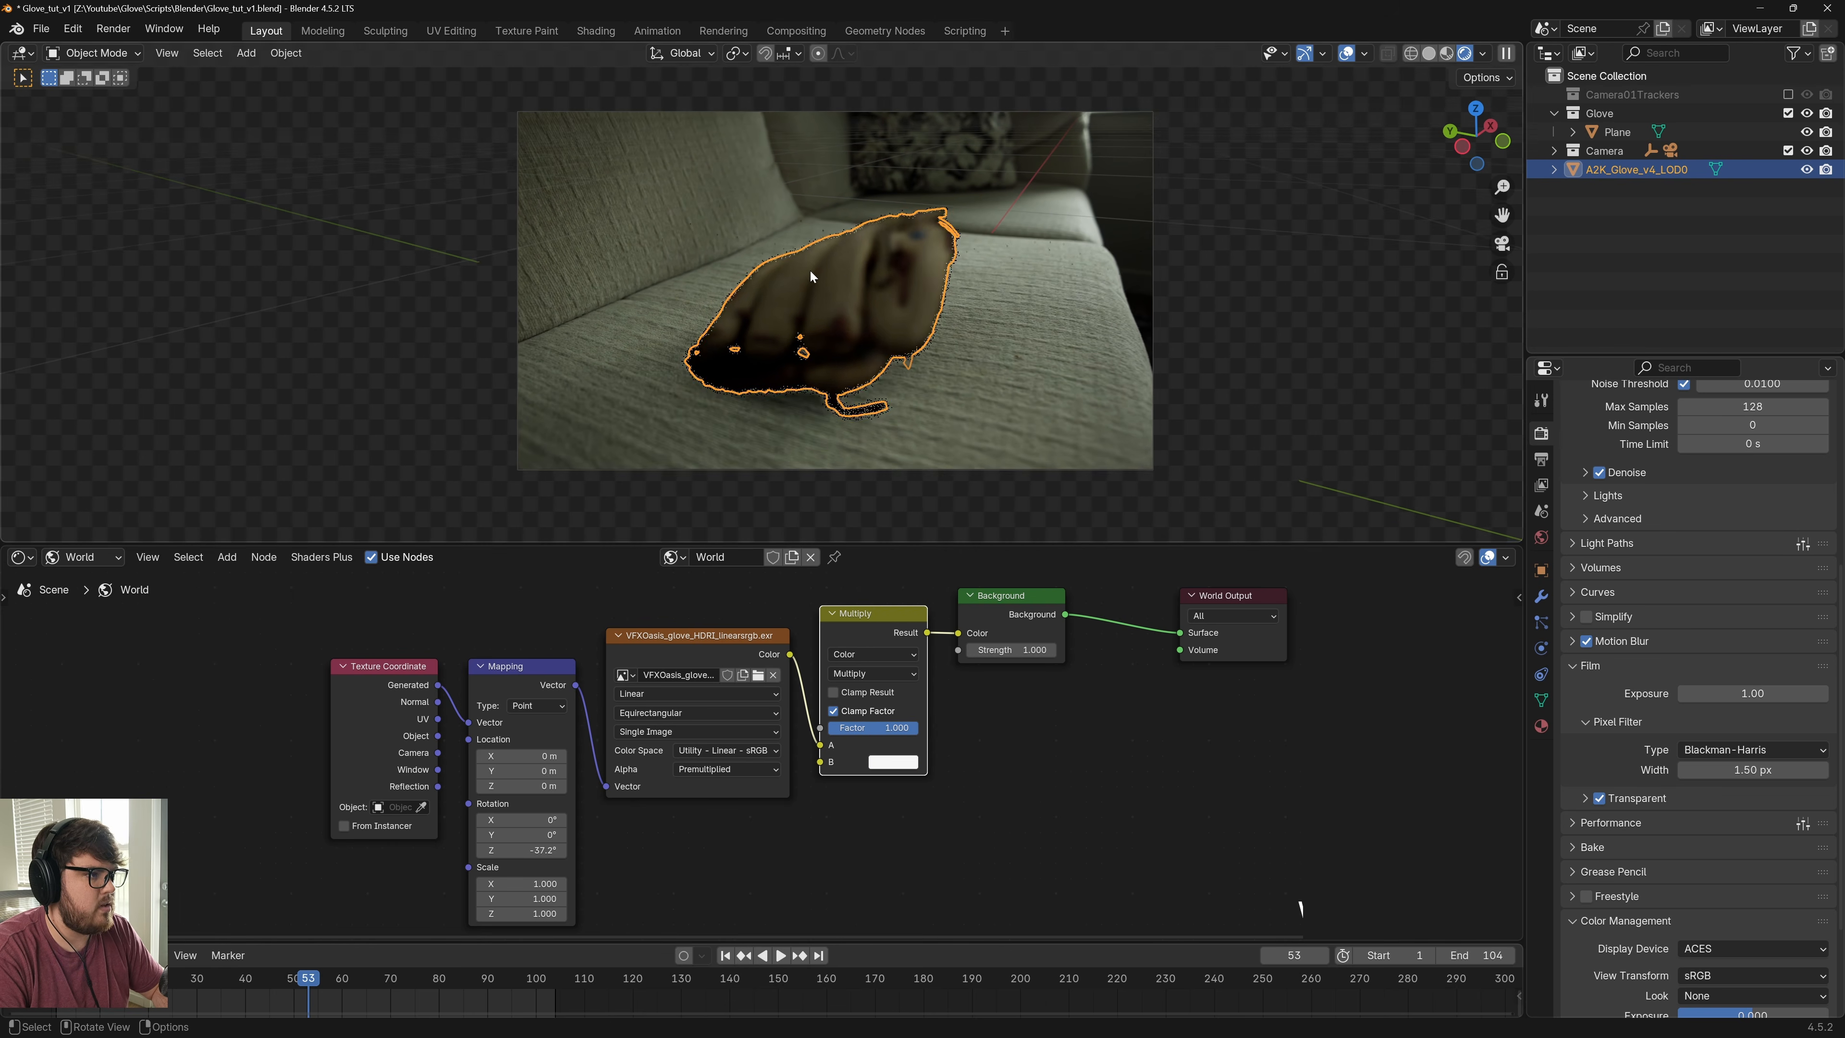
shift+middle_drag(832, 279, 827, 297)
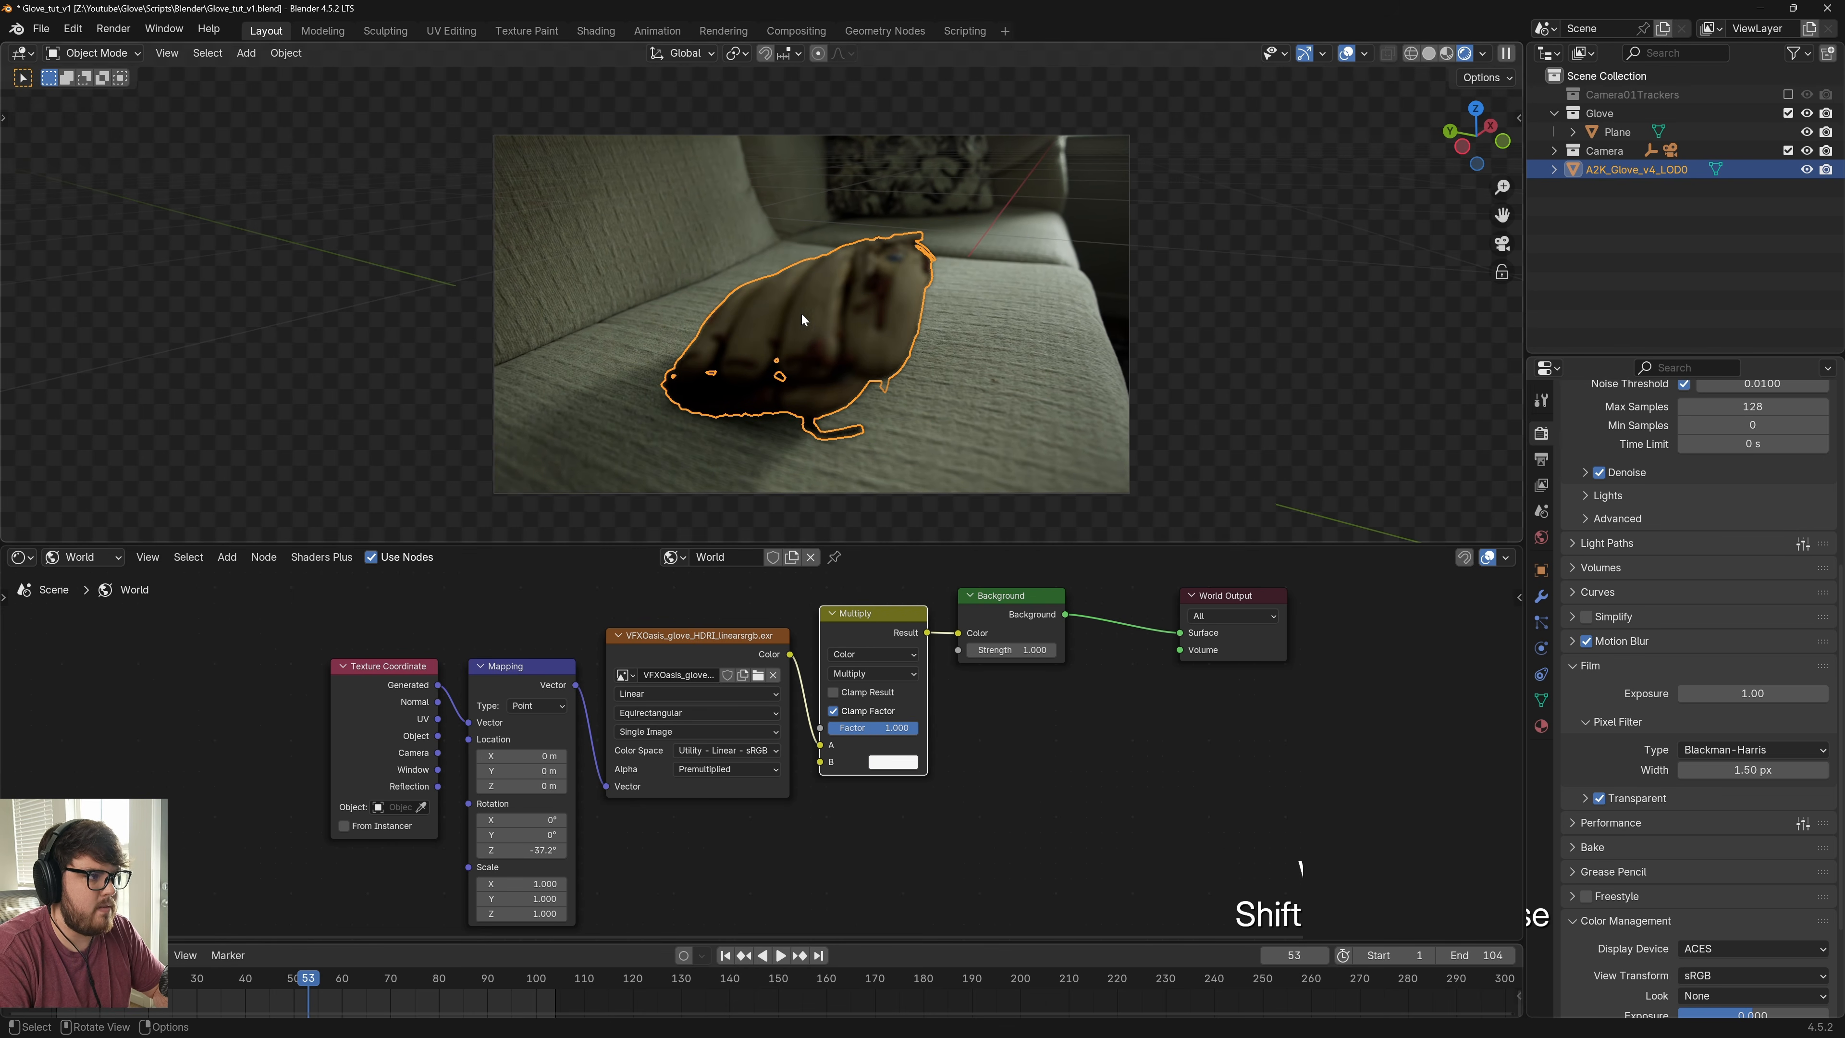
click(1670, 151)
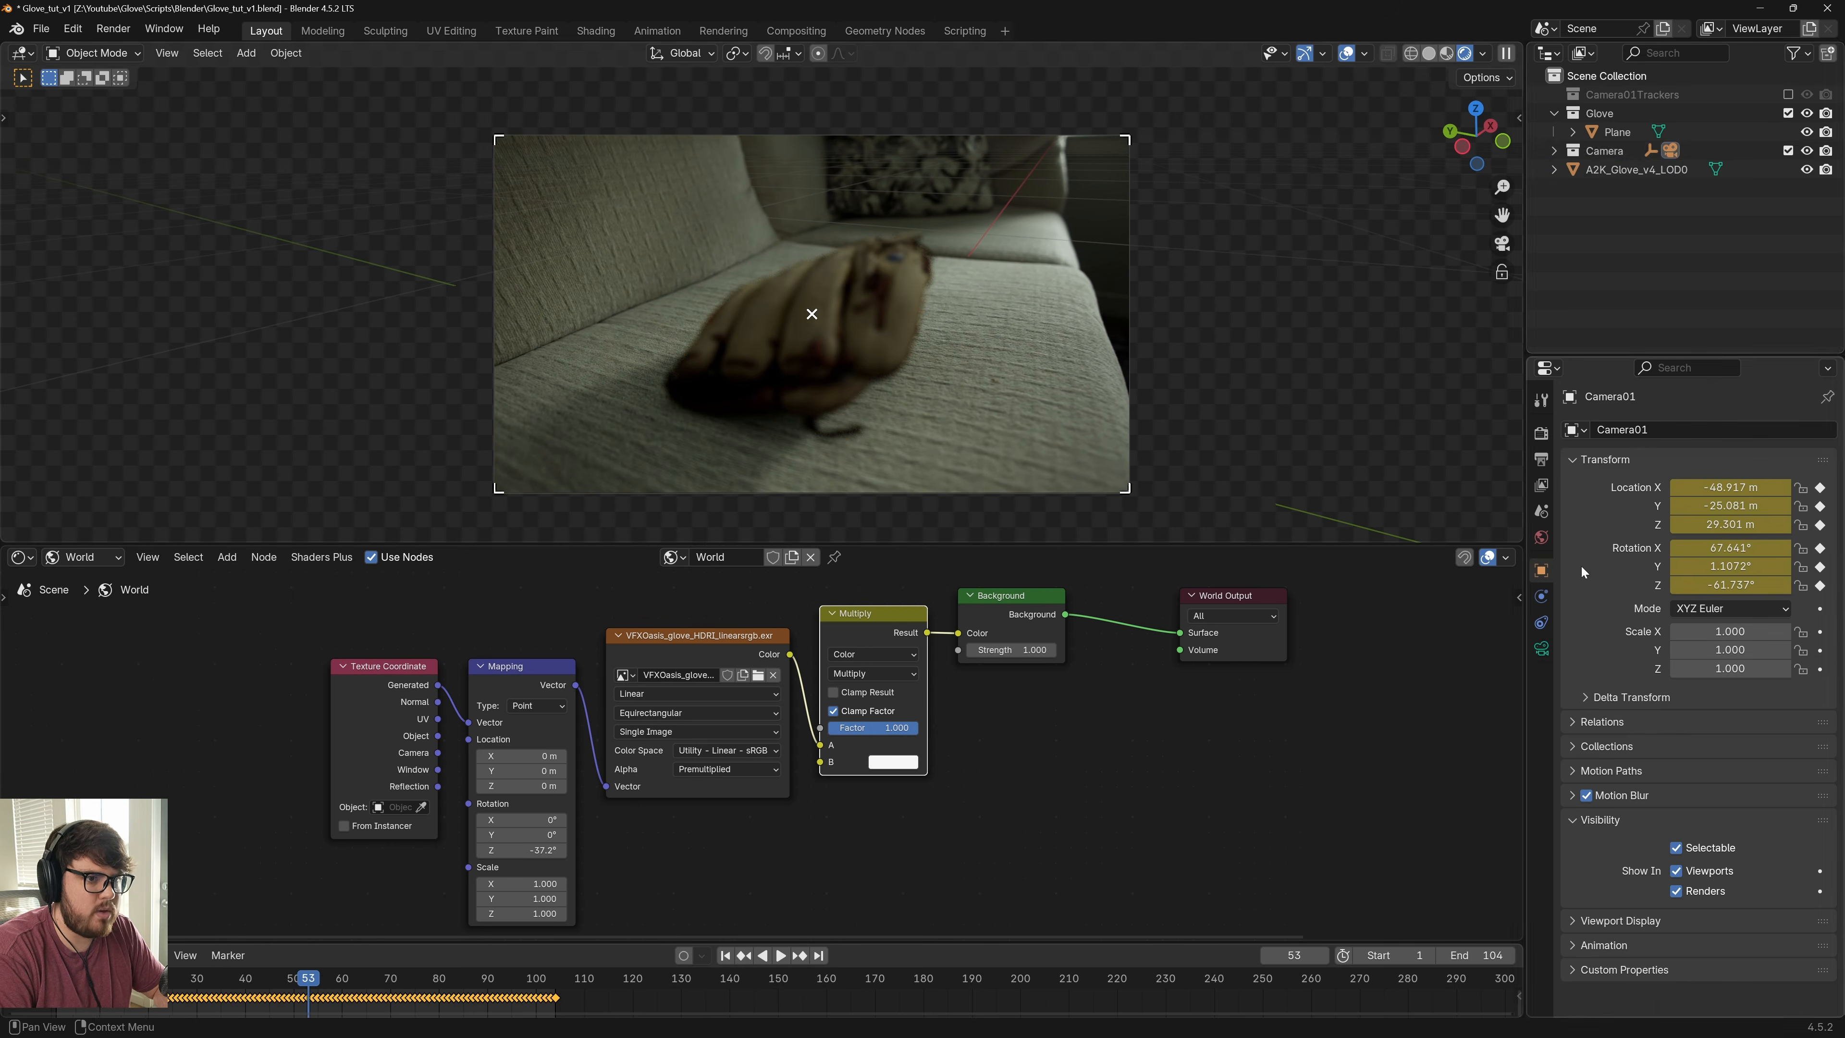
click(1541, 648)
click(1587, 759)
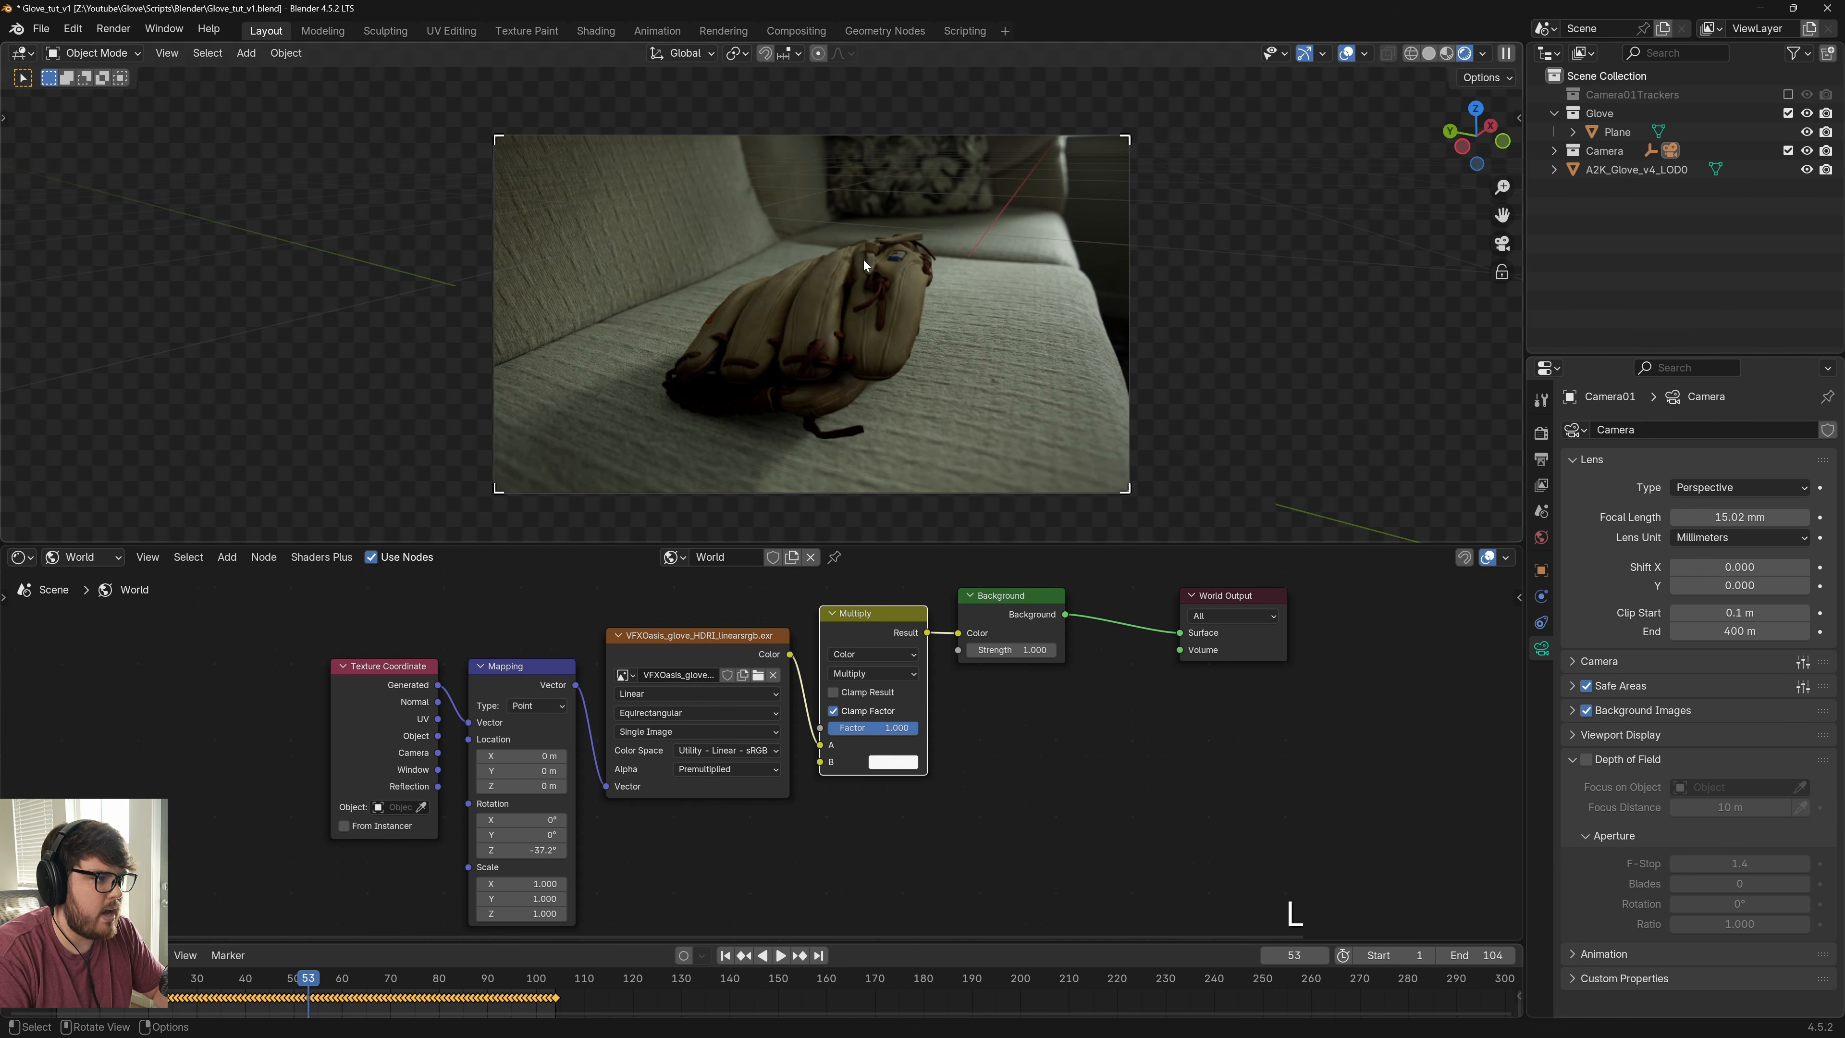
scroll(865, 254, up, 2)
key(ctrl+s)
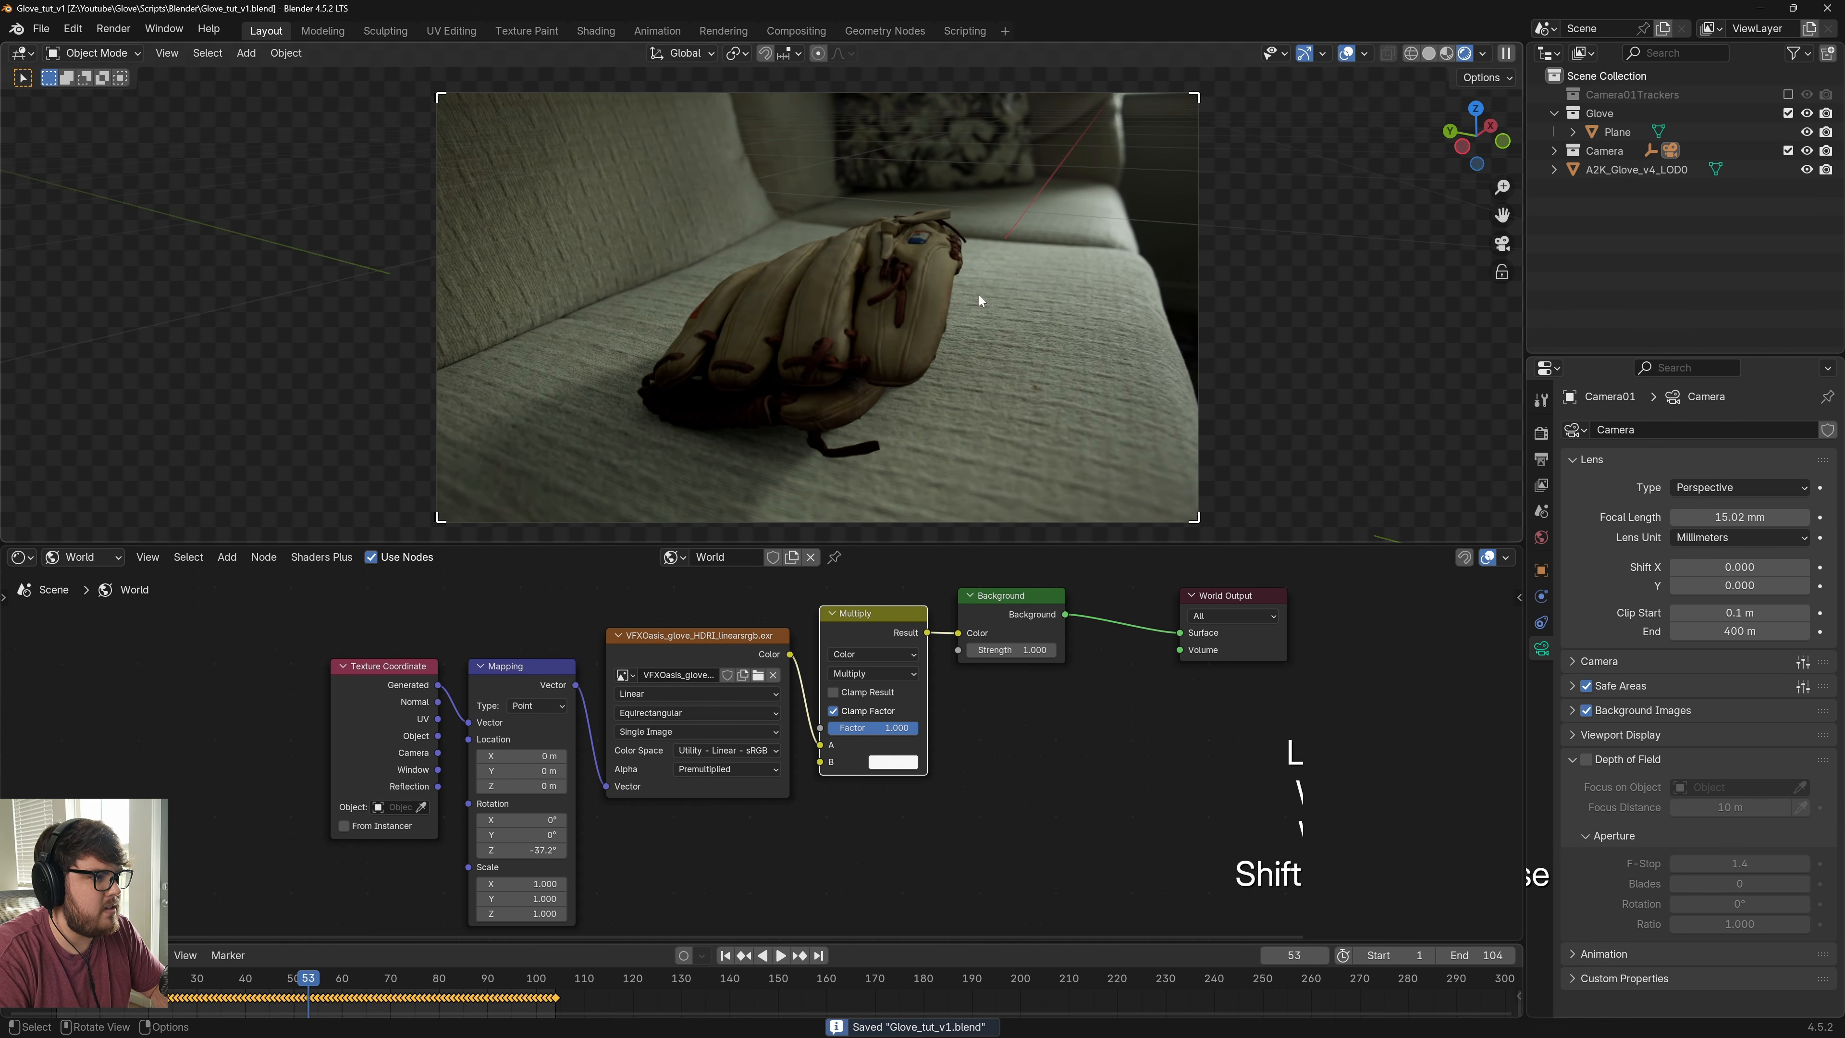
Set the Background node's strength to 1.2, check the glove's brightness against the footage and save the file
scroll(904, 238, up, 3)
scroll(904, 237, down, 4)
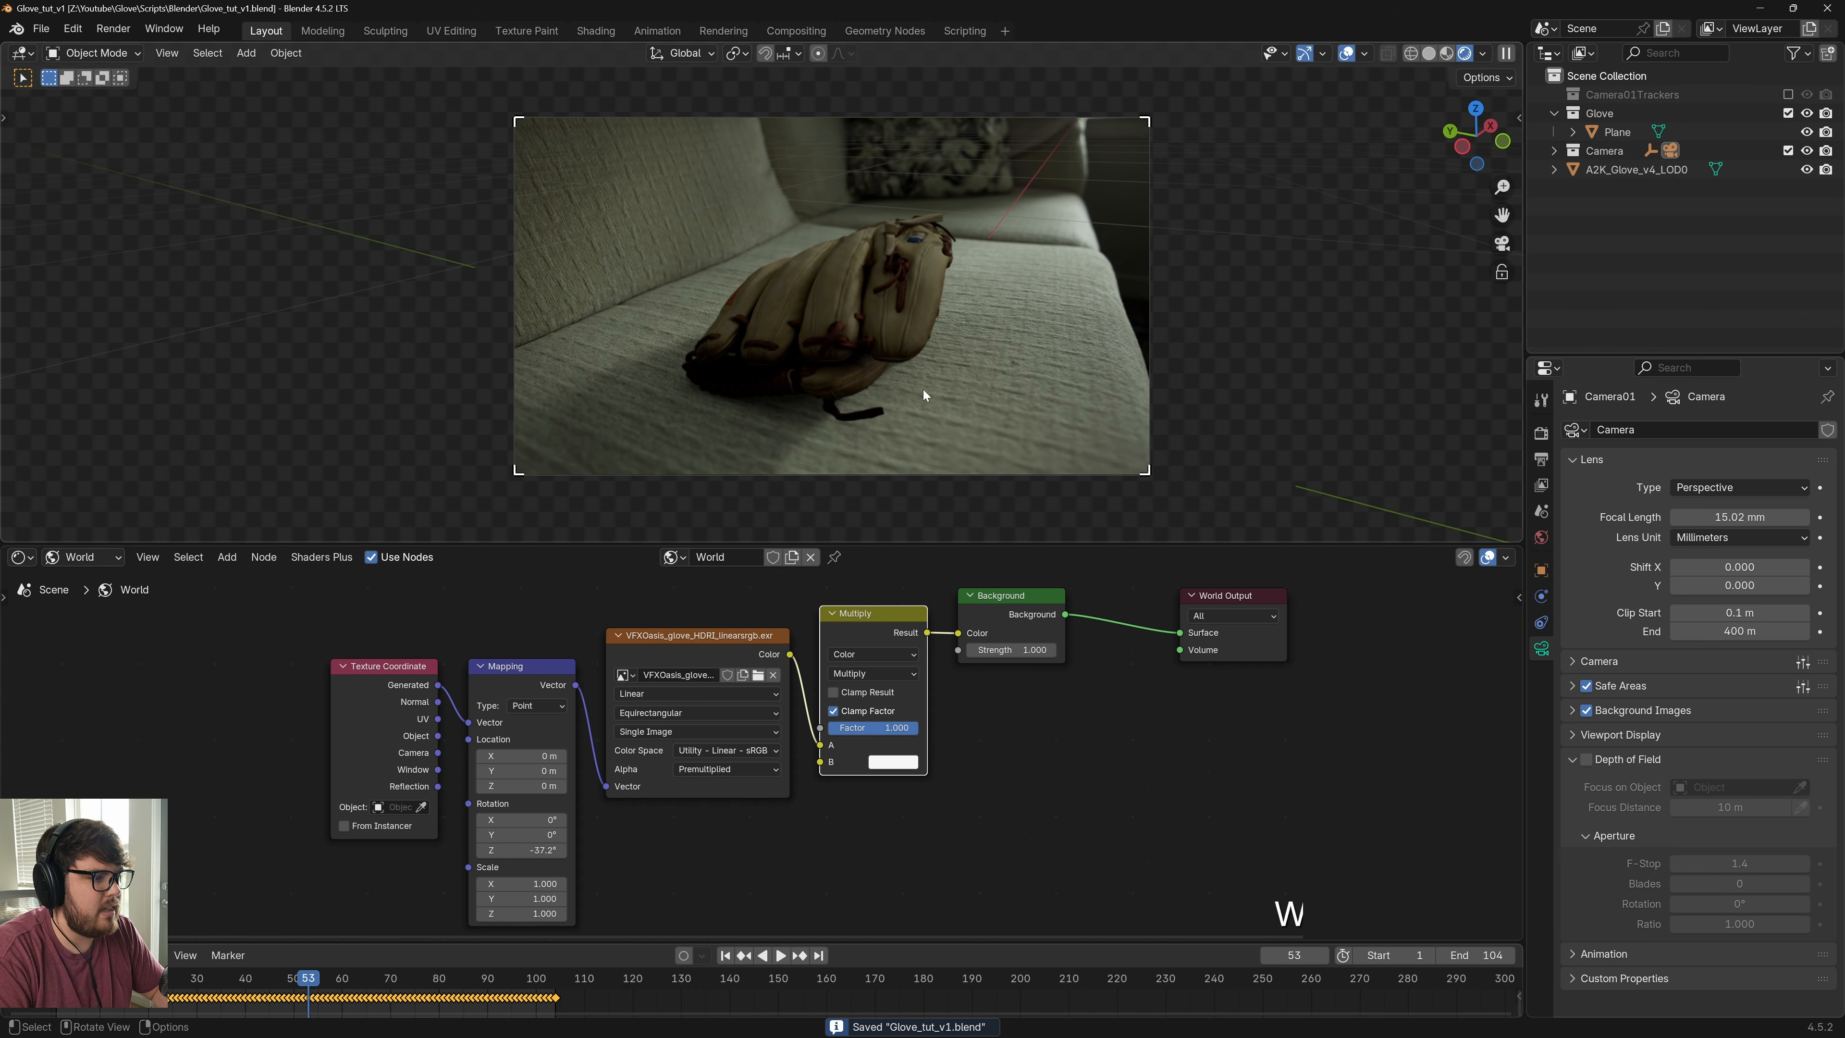
click(1011, 649)
text(1.22)
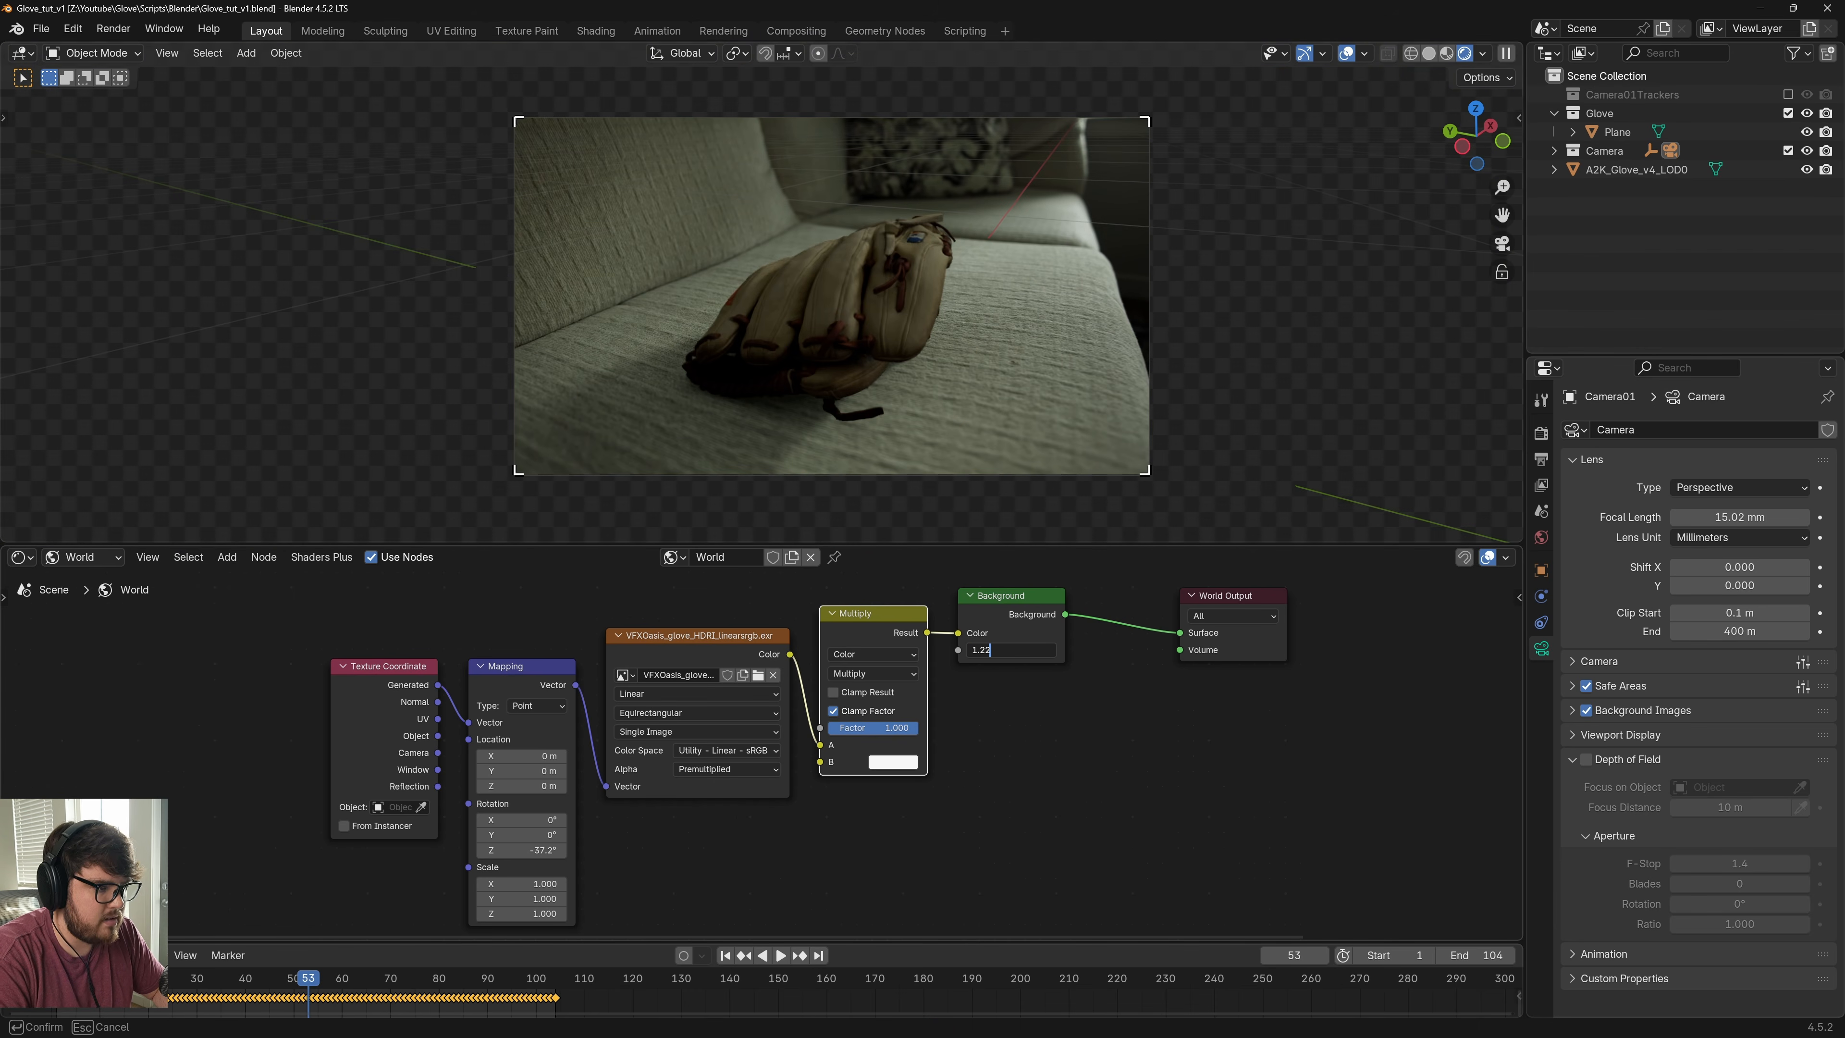
key(BackSpace)
key(Return)
scroll(881, 276, up, 2)
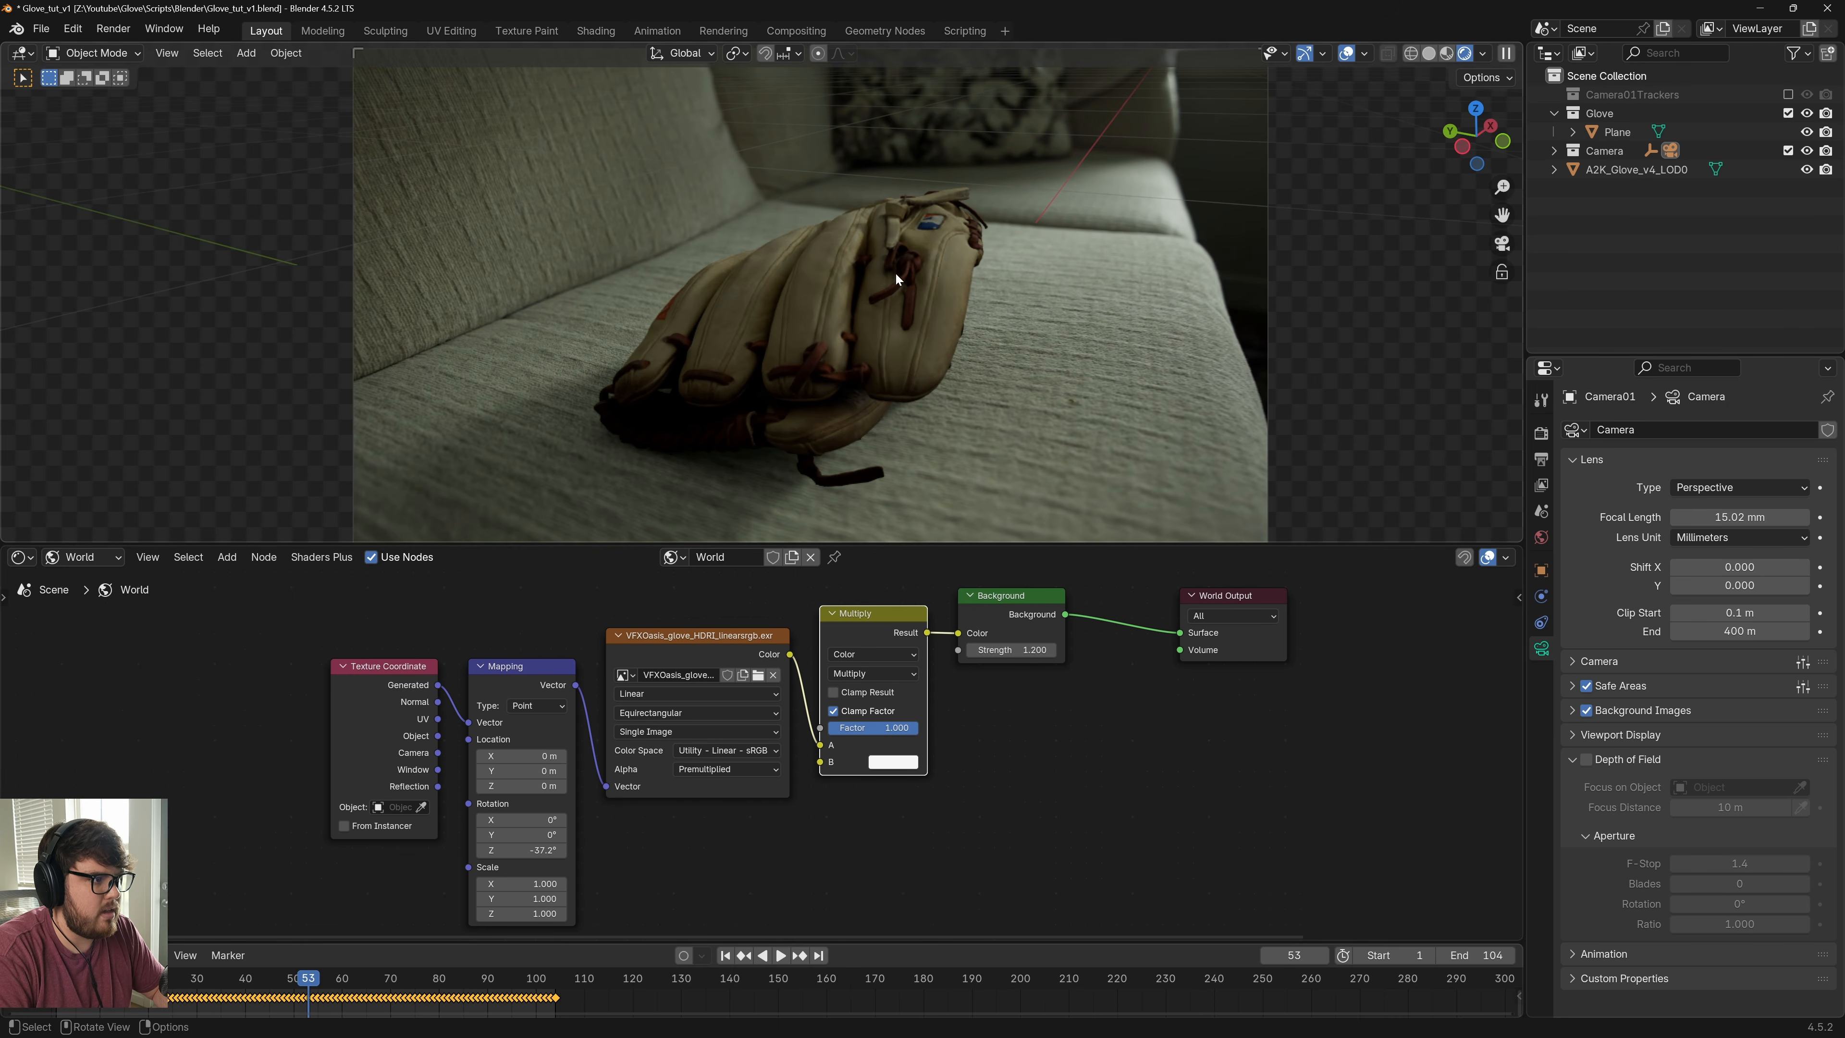
scroll(851, 262, down, 2)
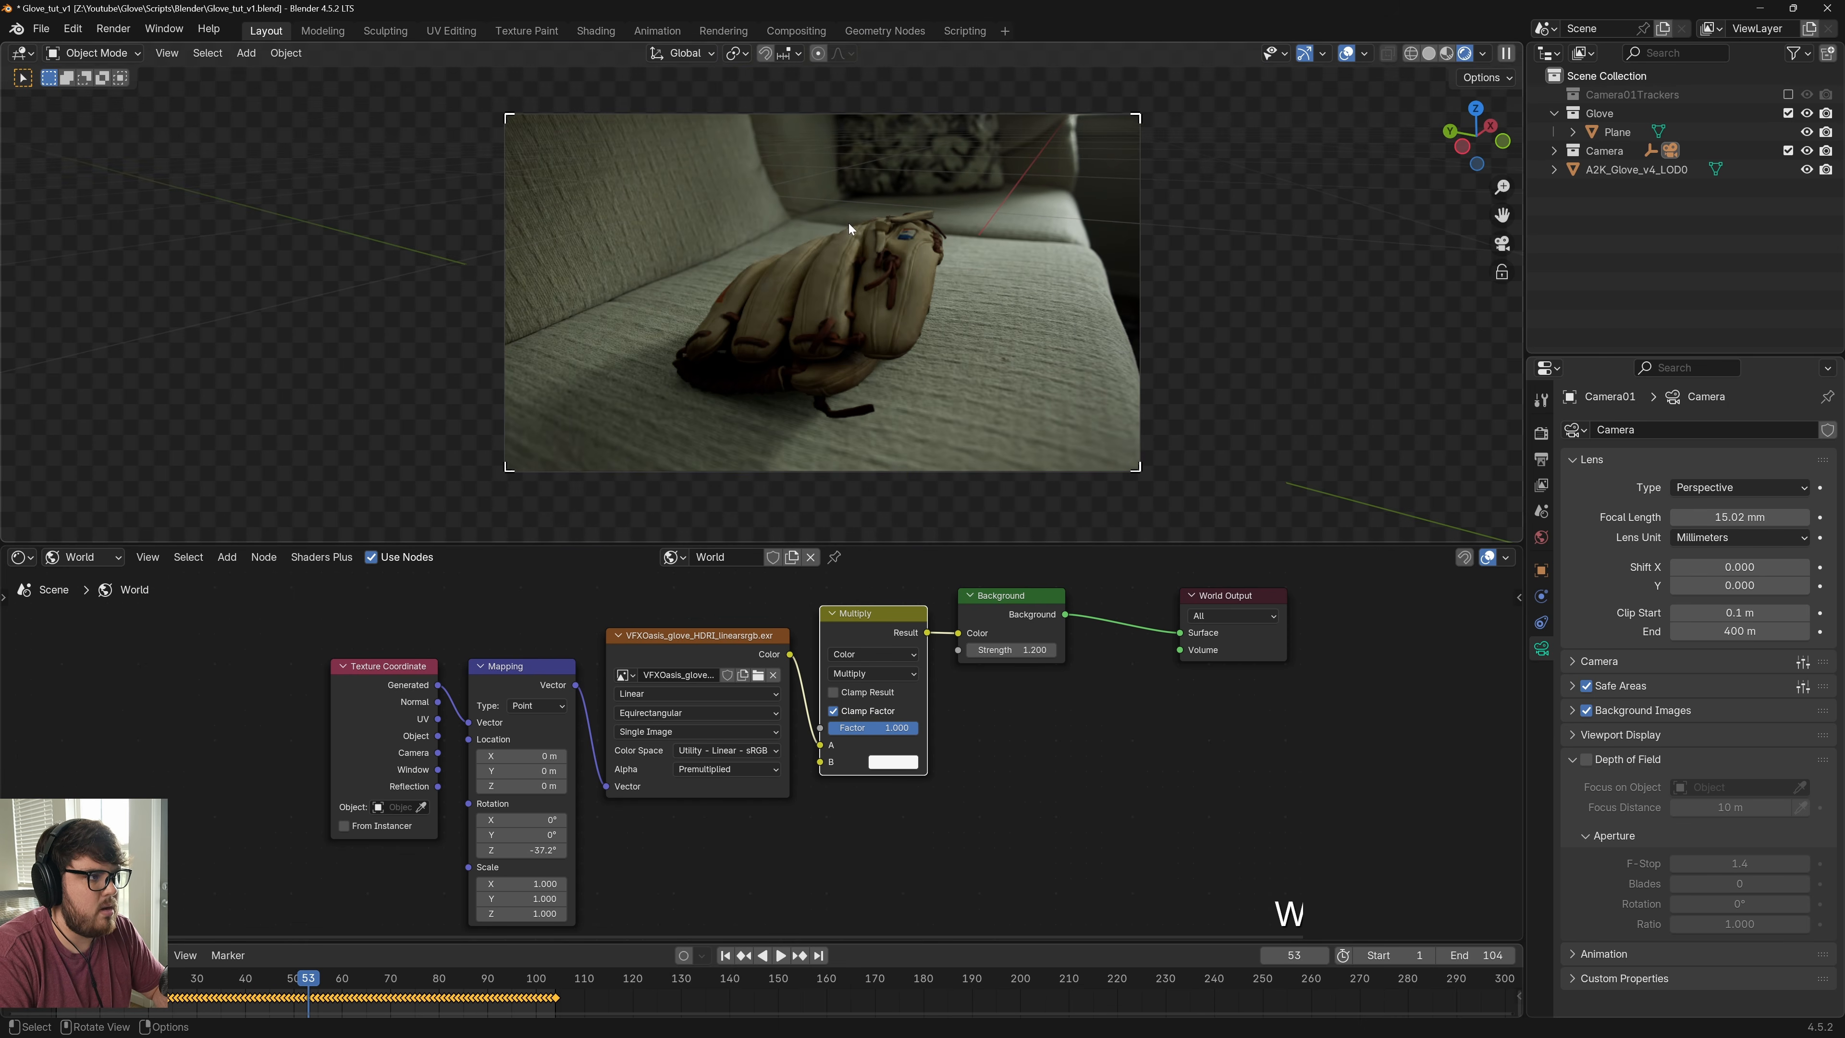
shift+scroll(922, 283, up, 1)
key(ctrl+s)
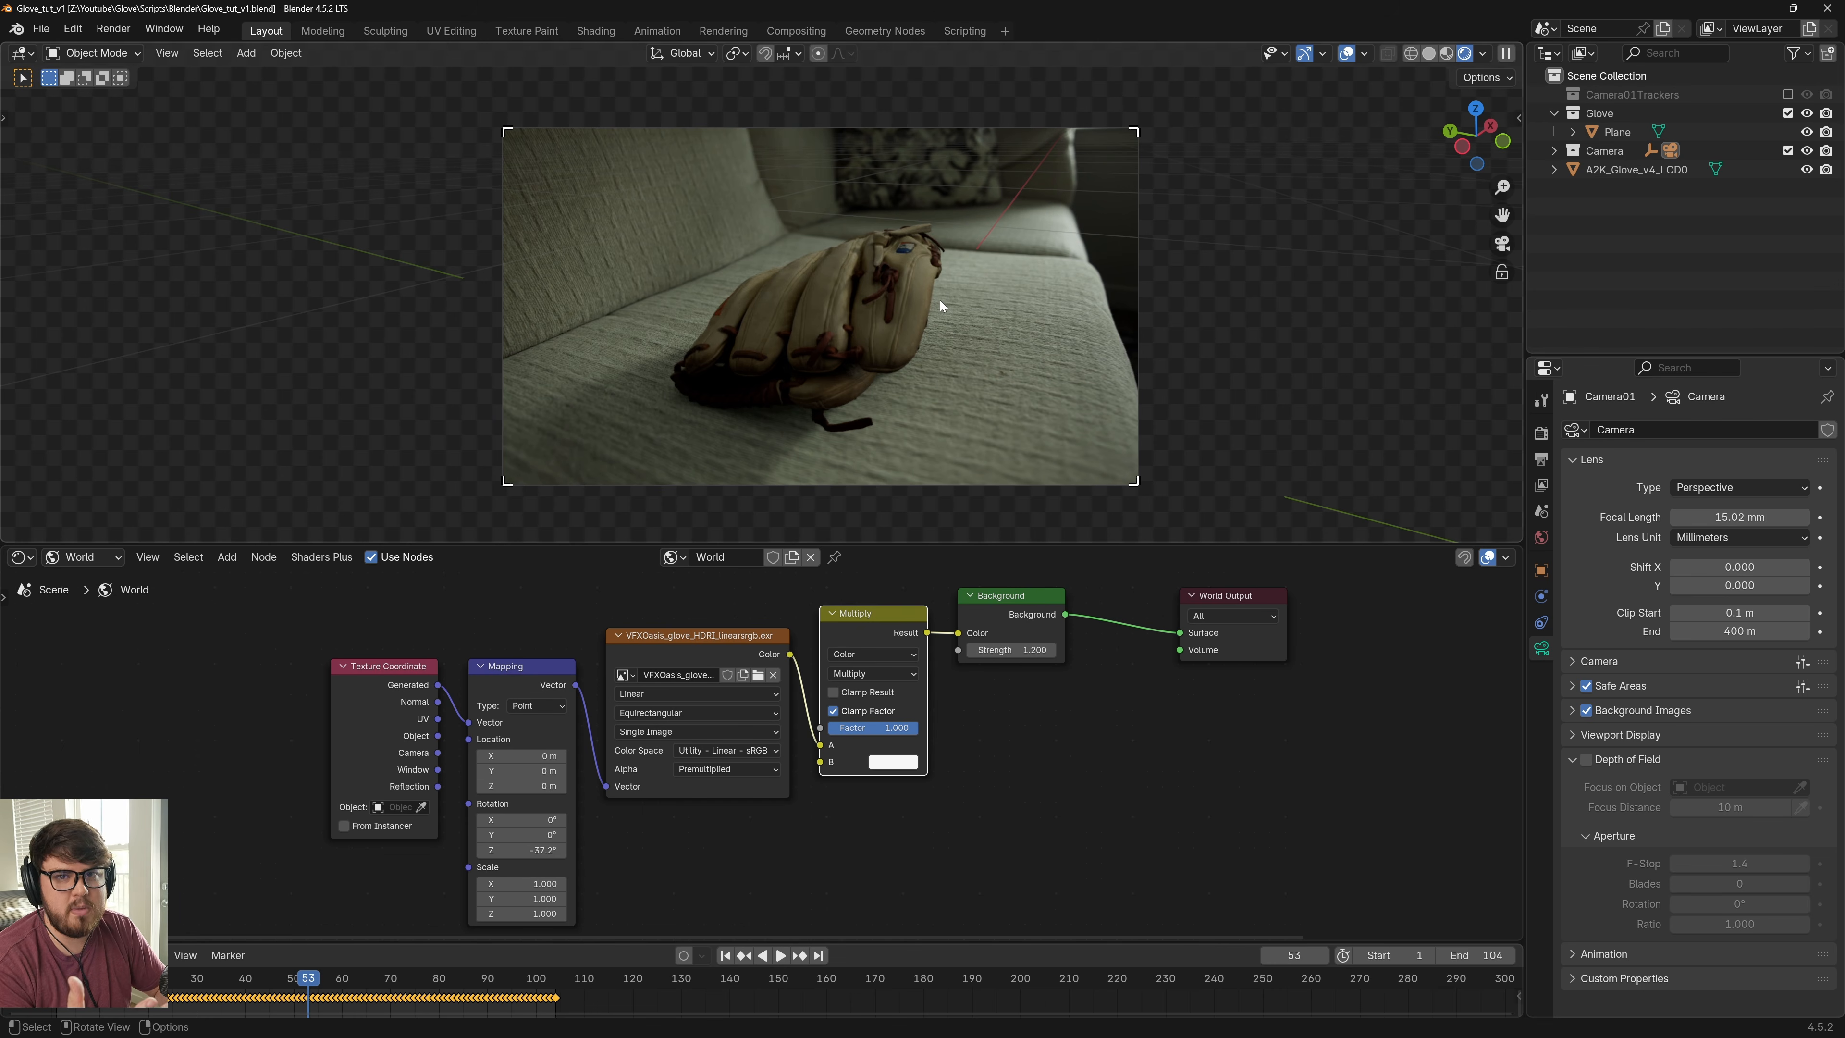
Center the camera view on the glove, save the file and make the 3D viewport taller
shift+middle_drag(827, 294, 902, 280)
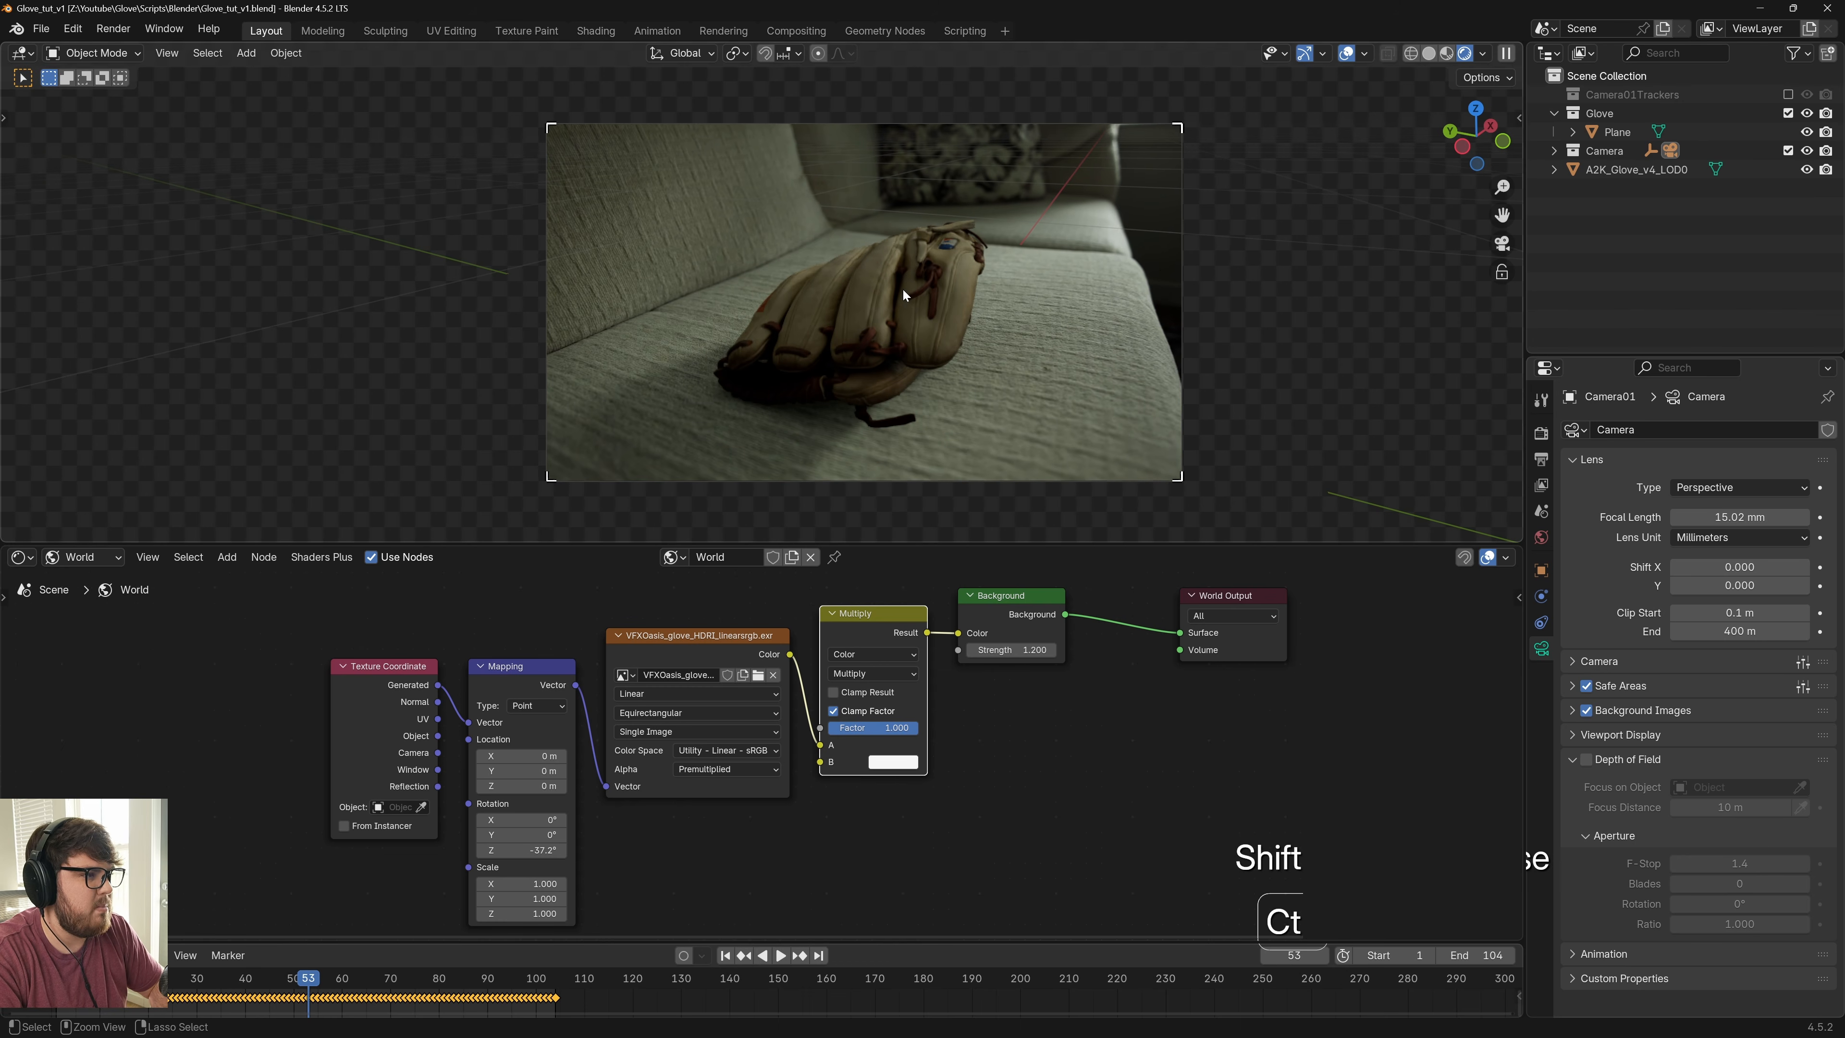
key(ctrl+s)
mouse_move(938, 545)
mouse_down()
mouse_move(935, 581)
mouse_move(942, 567)
mouse_up()
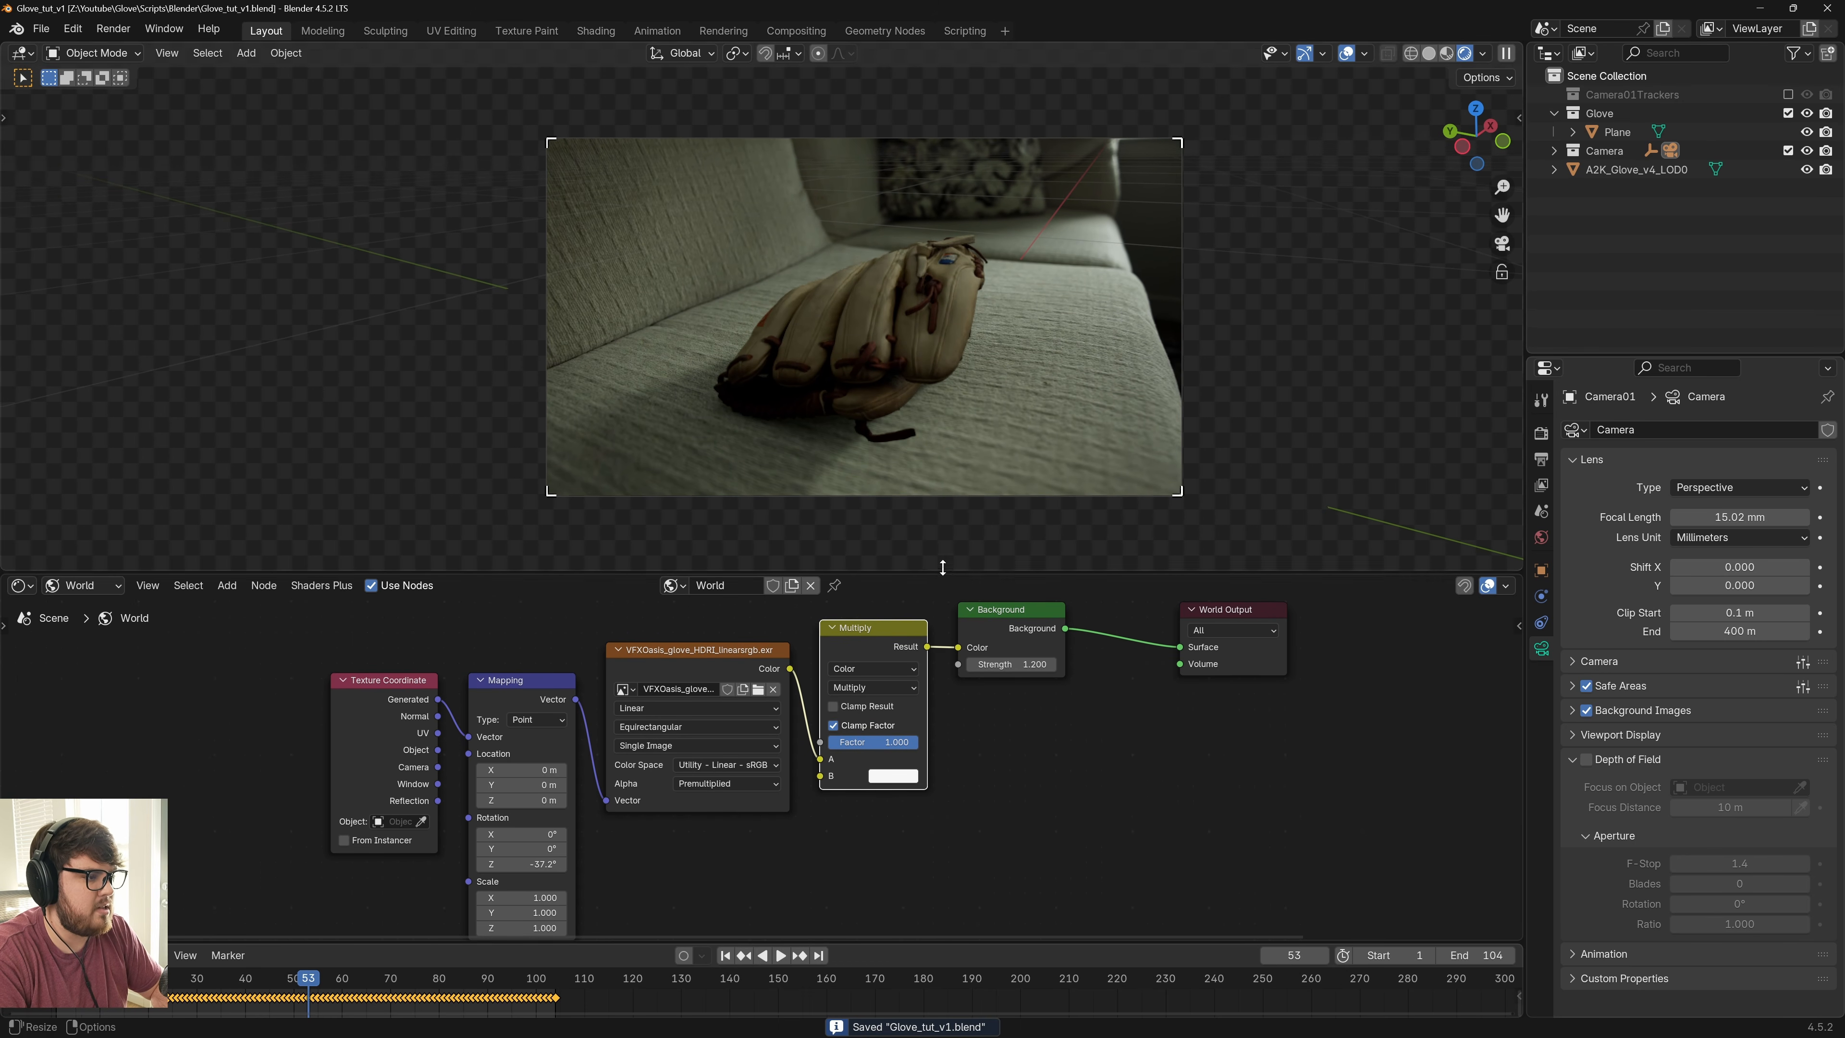
Select the glove and create a new Geometry Nodes tree for it in the Geometry Nodes workspace
click(912, 278)
scroll(871, 320, up, 3)
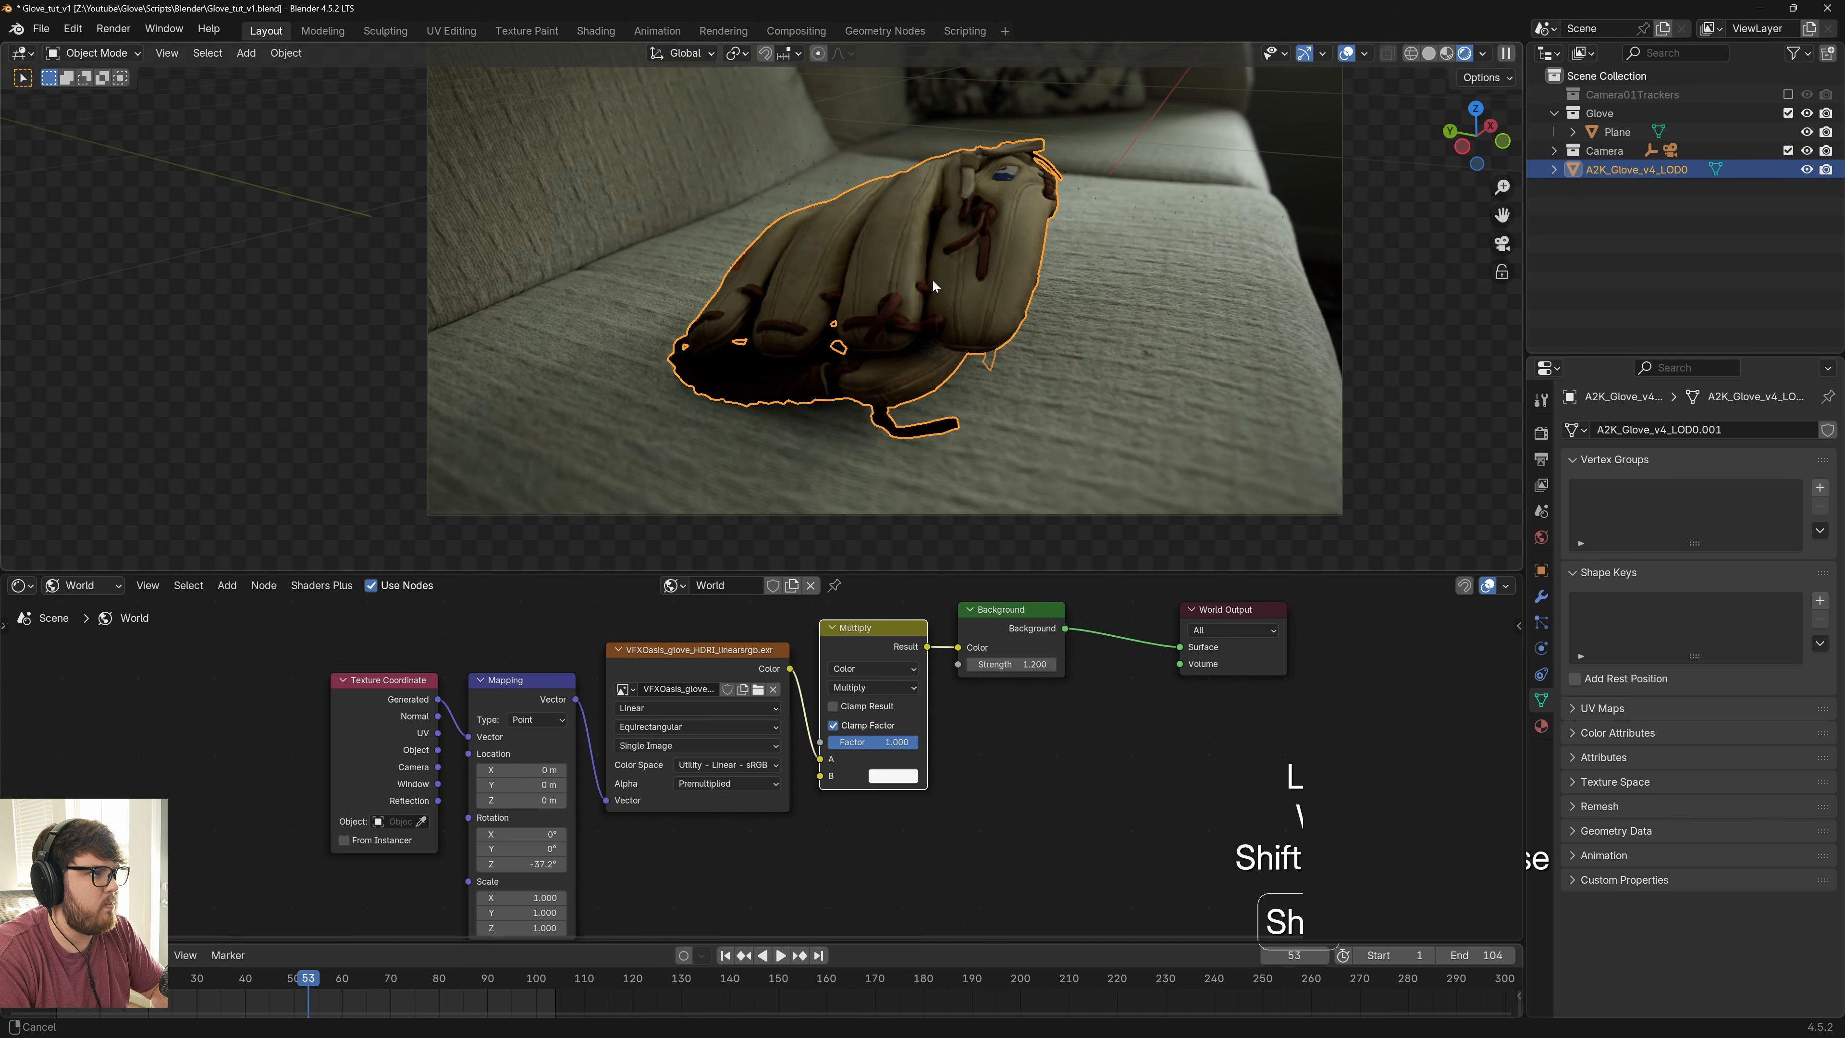
click(884, 31)
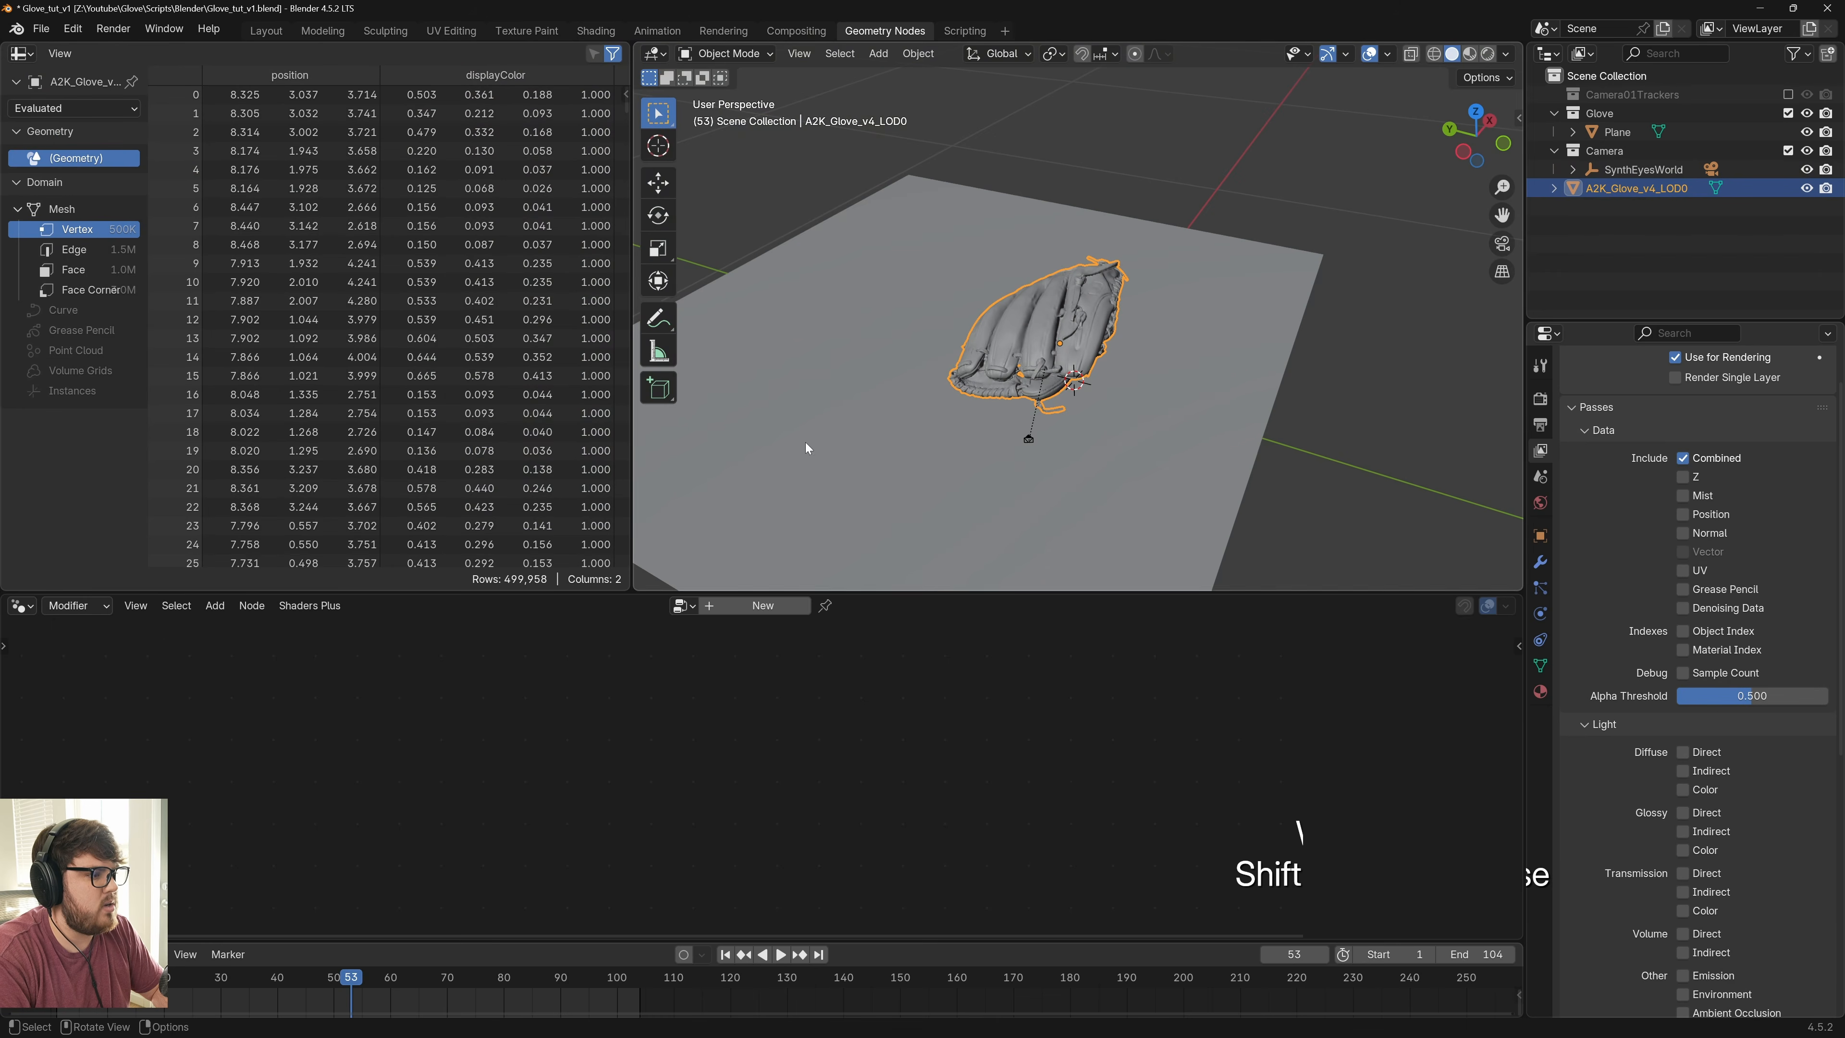
click(734, 605)
scroll(762, 756, up, 5)
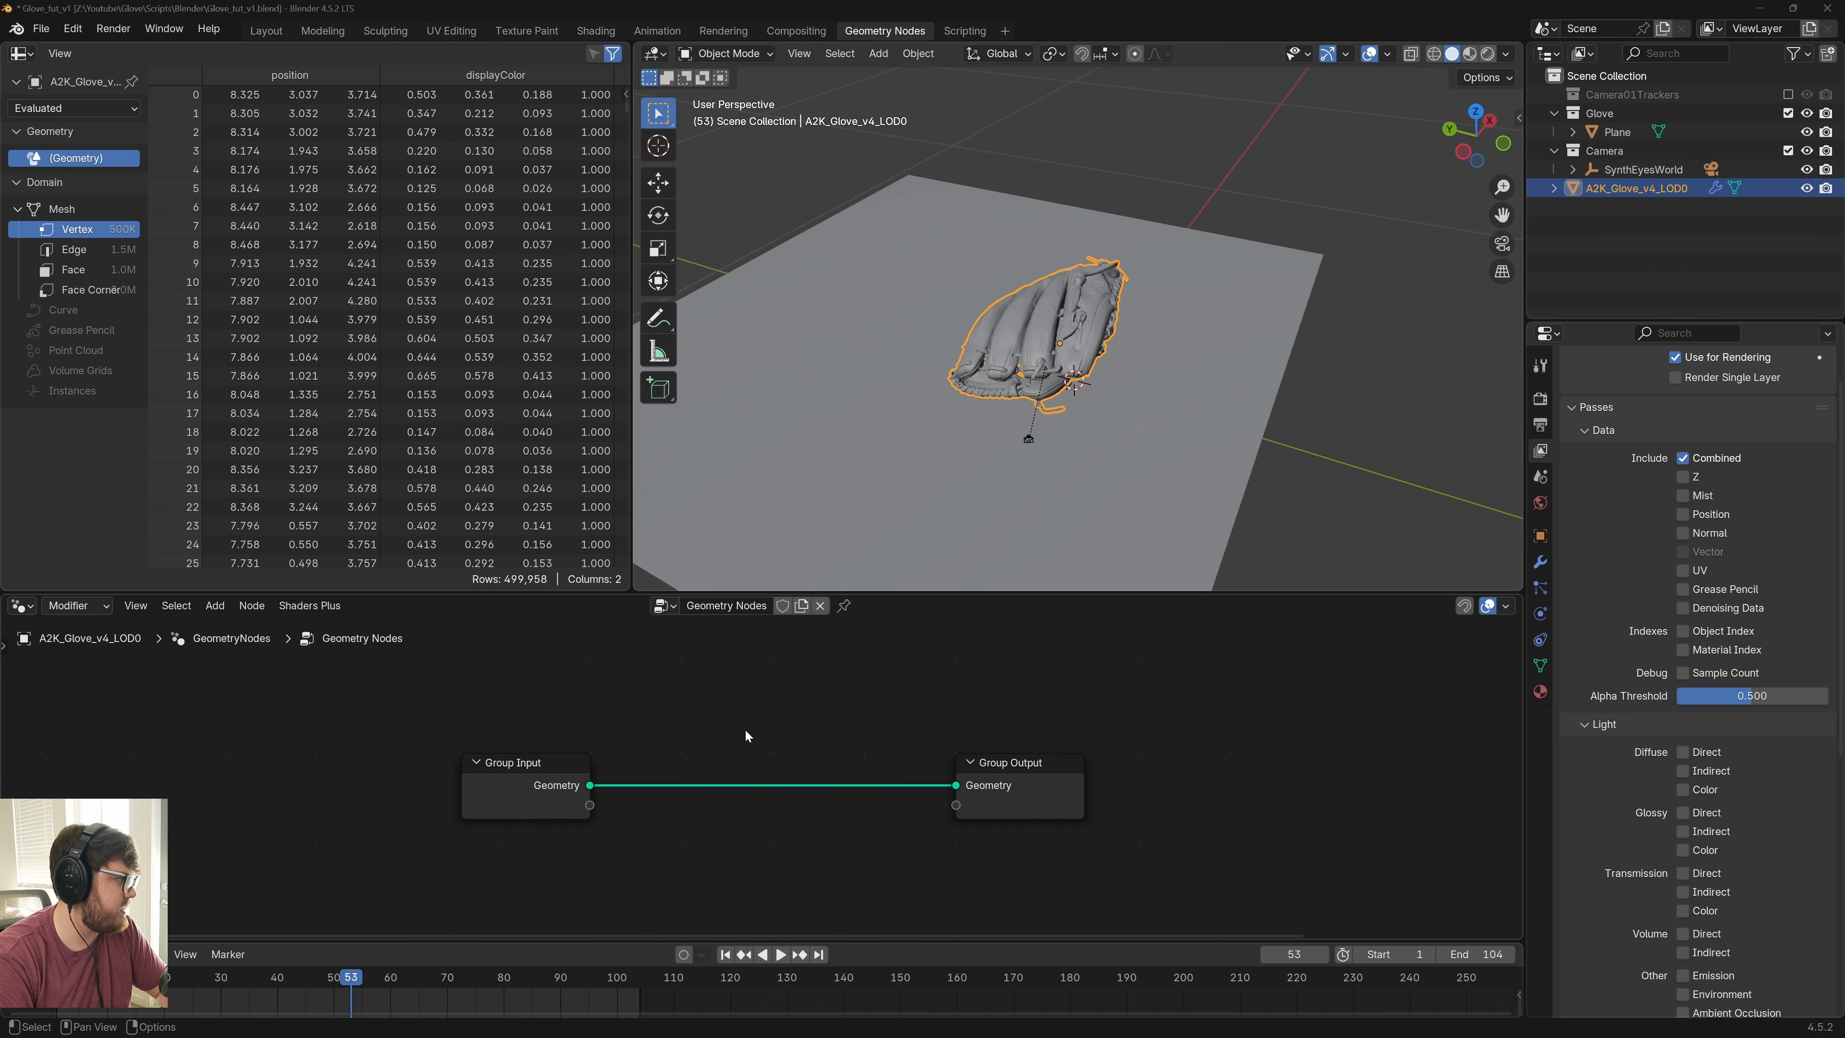
Insert a Split Edges node on the link between Group Input and Group Output
key(shift+a)
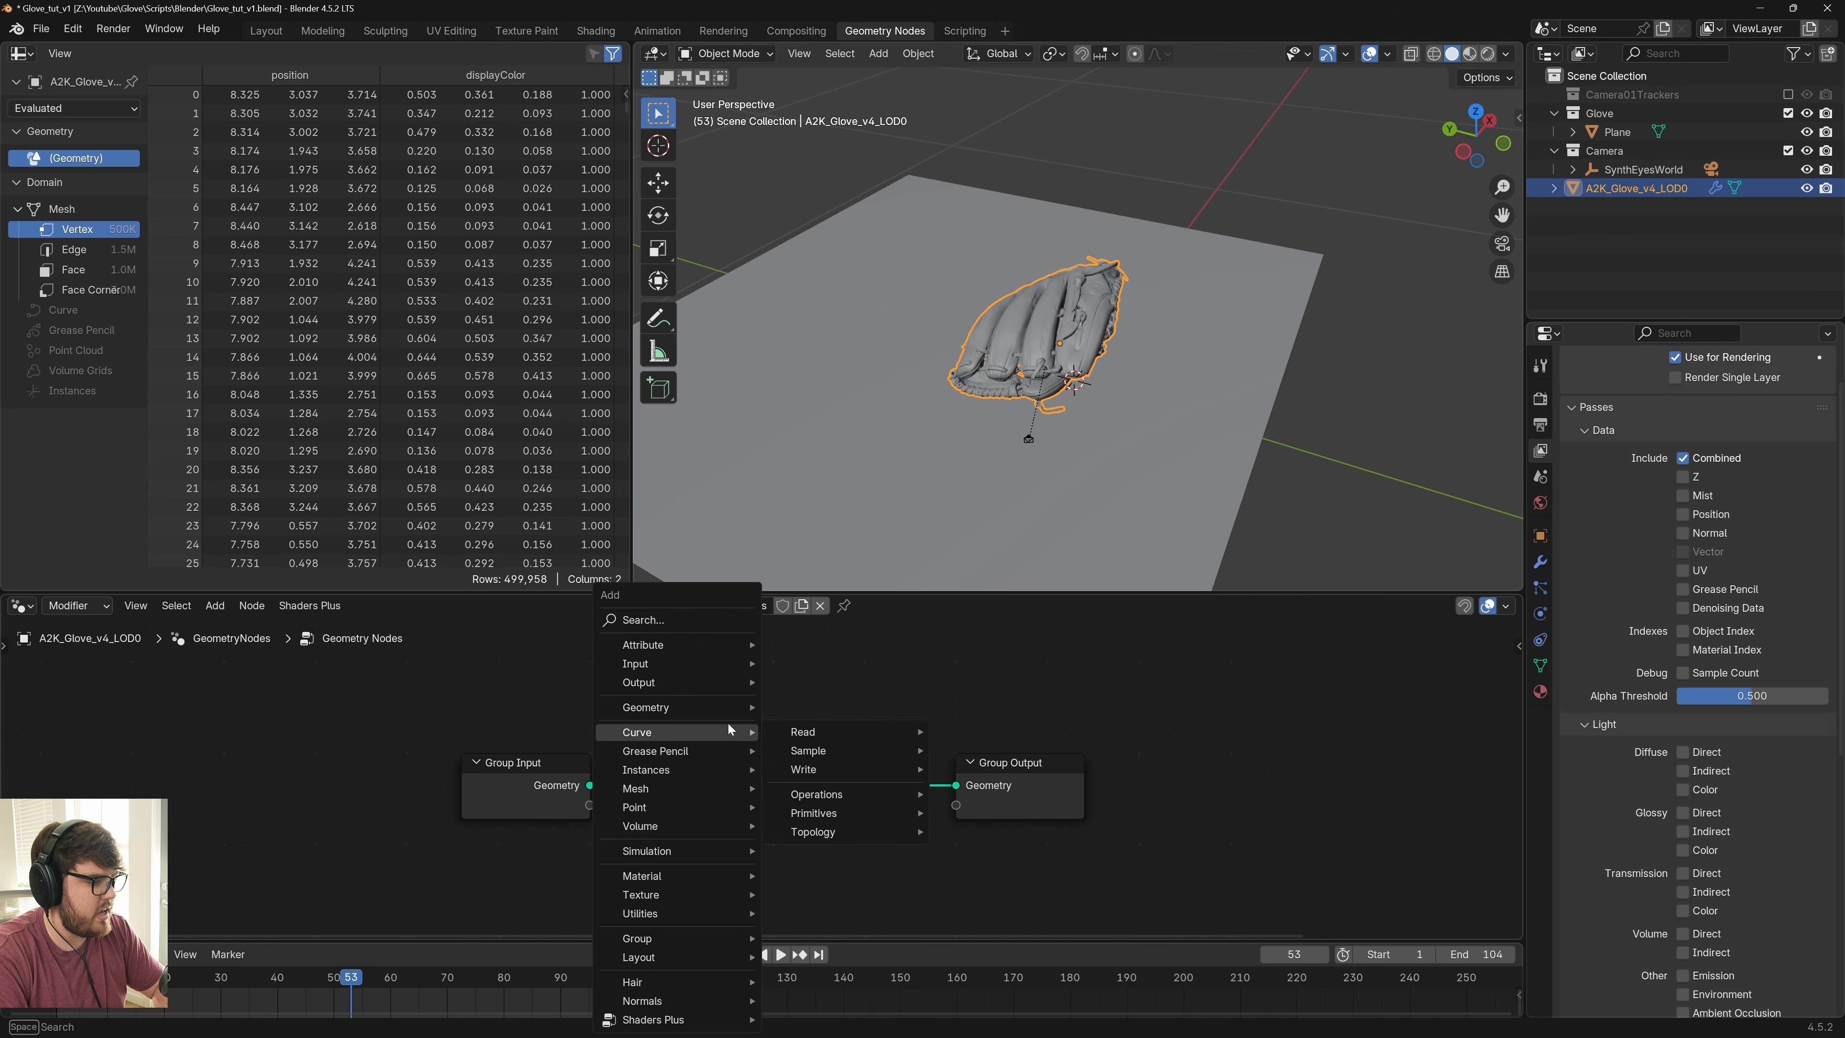
text(spl)
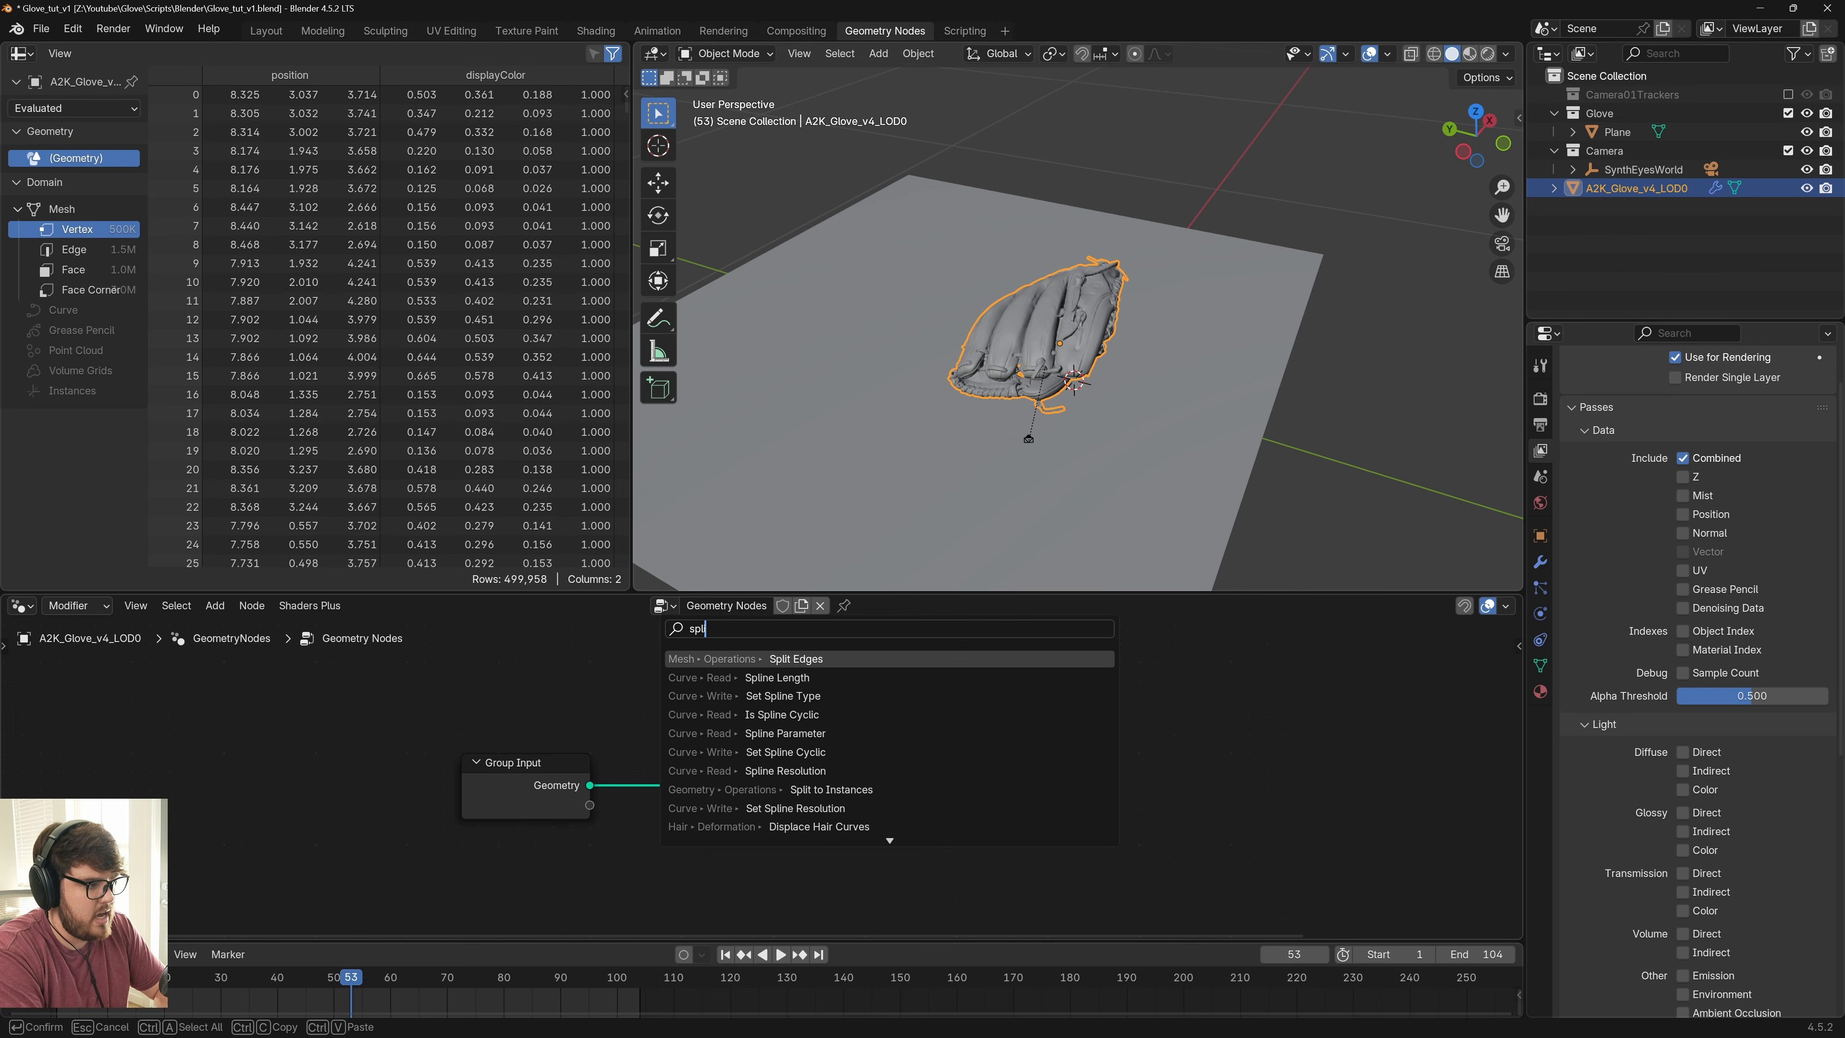
key(Return)
click(715, 771)
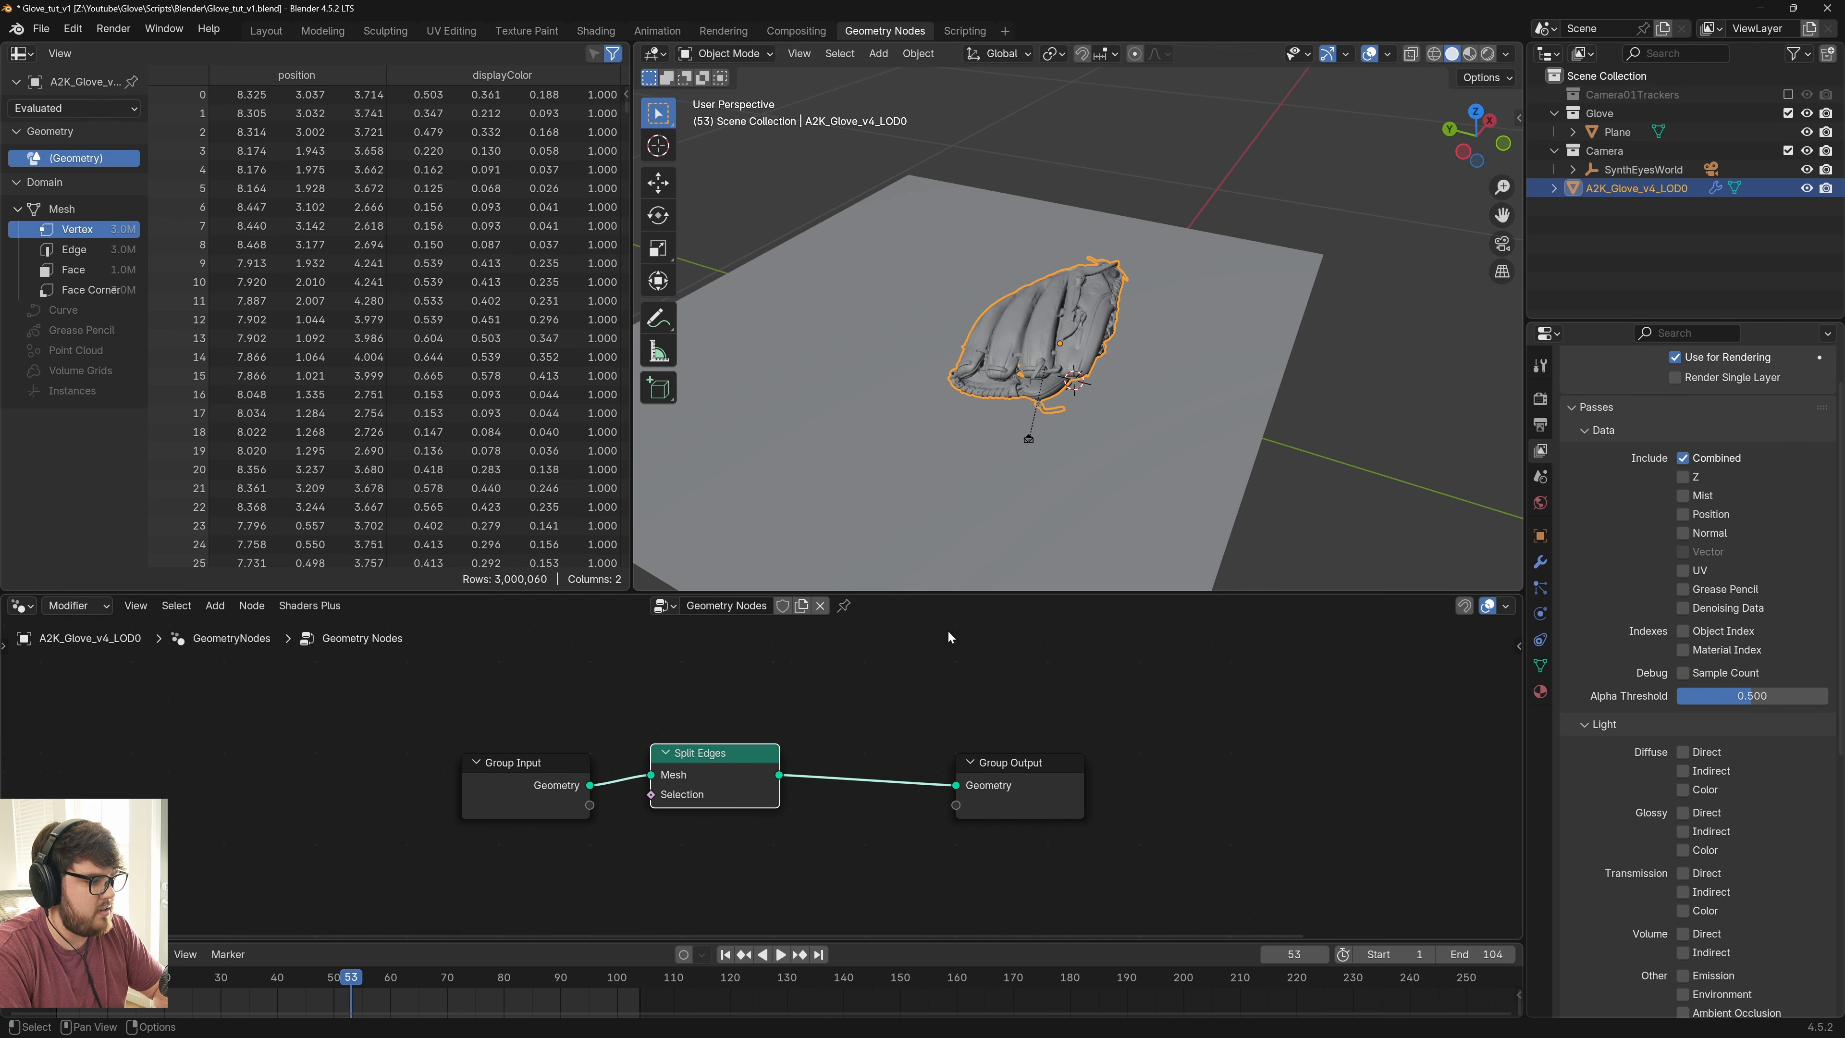
Inspect the density of the glove's triangulated mesh up close in Edit Mode, and return to Object Mode
scroll(1023, 347, up, 4)
mouse_move(1069, 337)
middle_down()
mouse_move(1115, 356)
mouse_move(1198, 346)
mouse_move(1096, 325)
middle_up()
key(Tab)
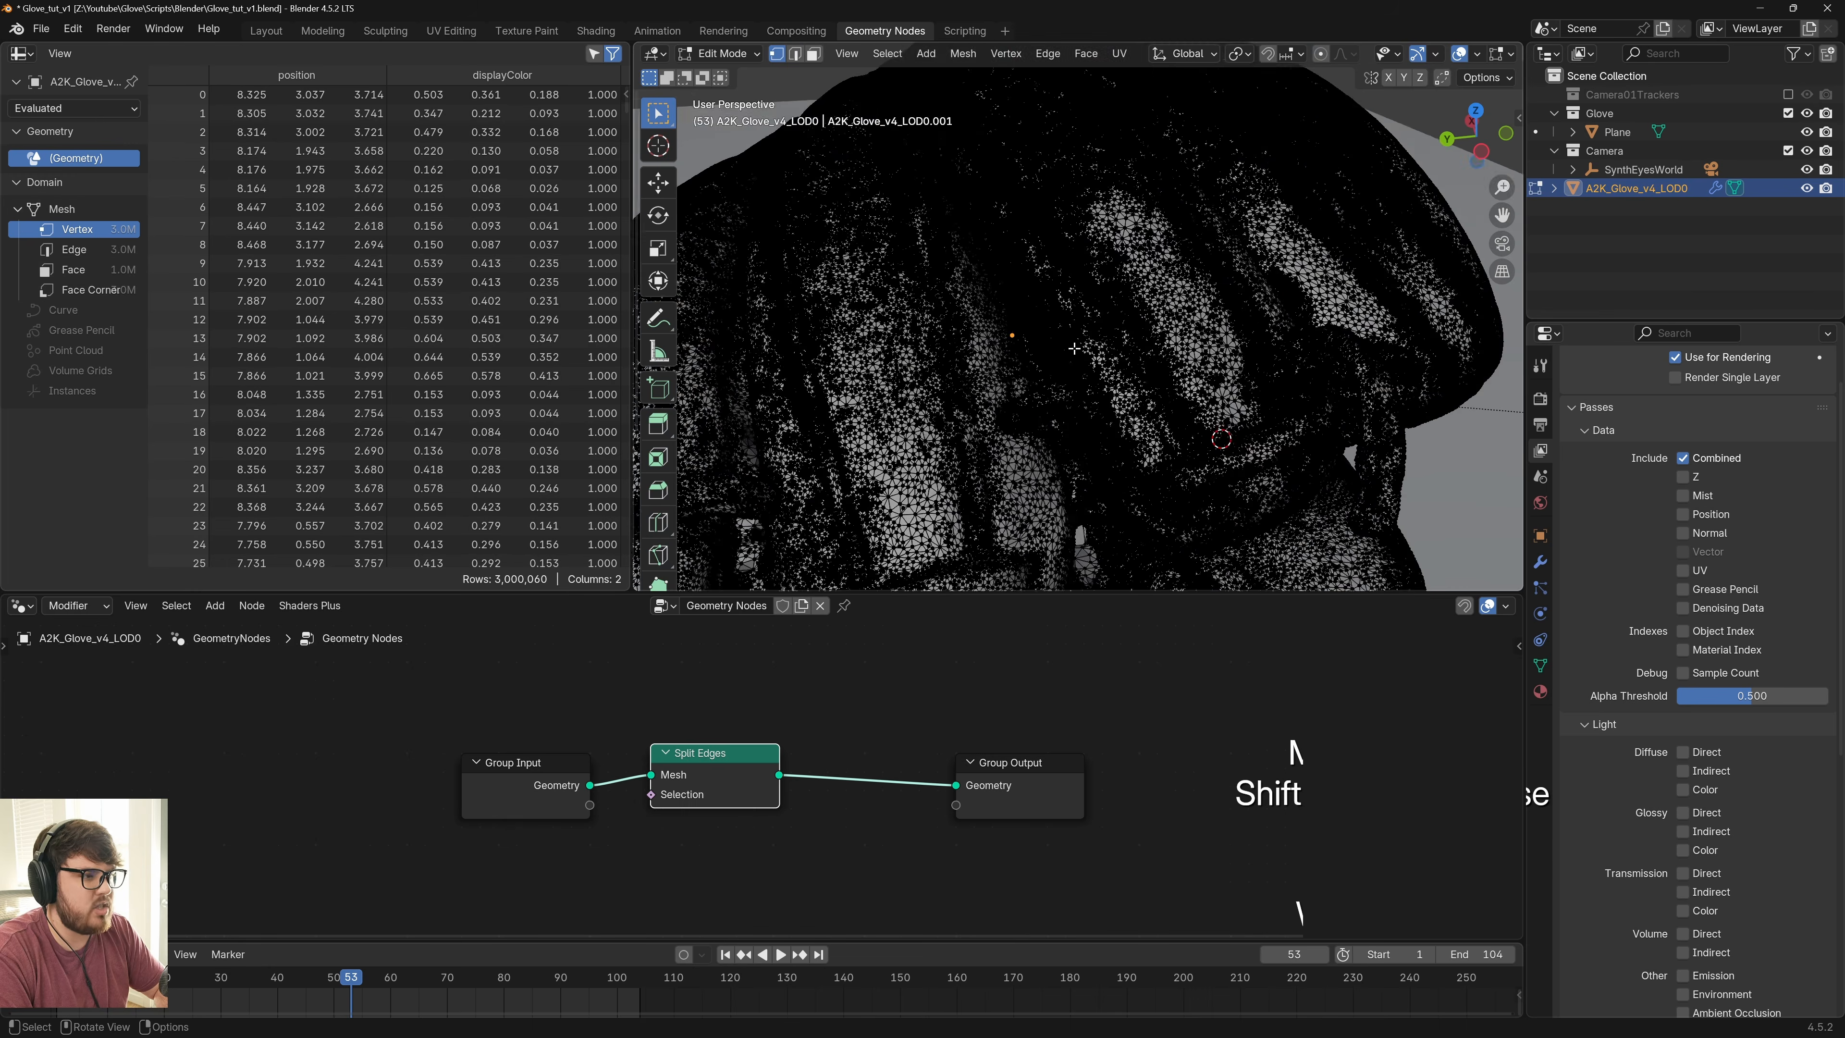
scroll(1092, 343, up, 1)
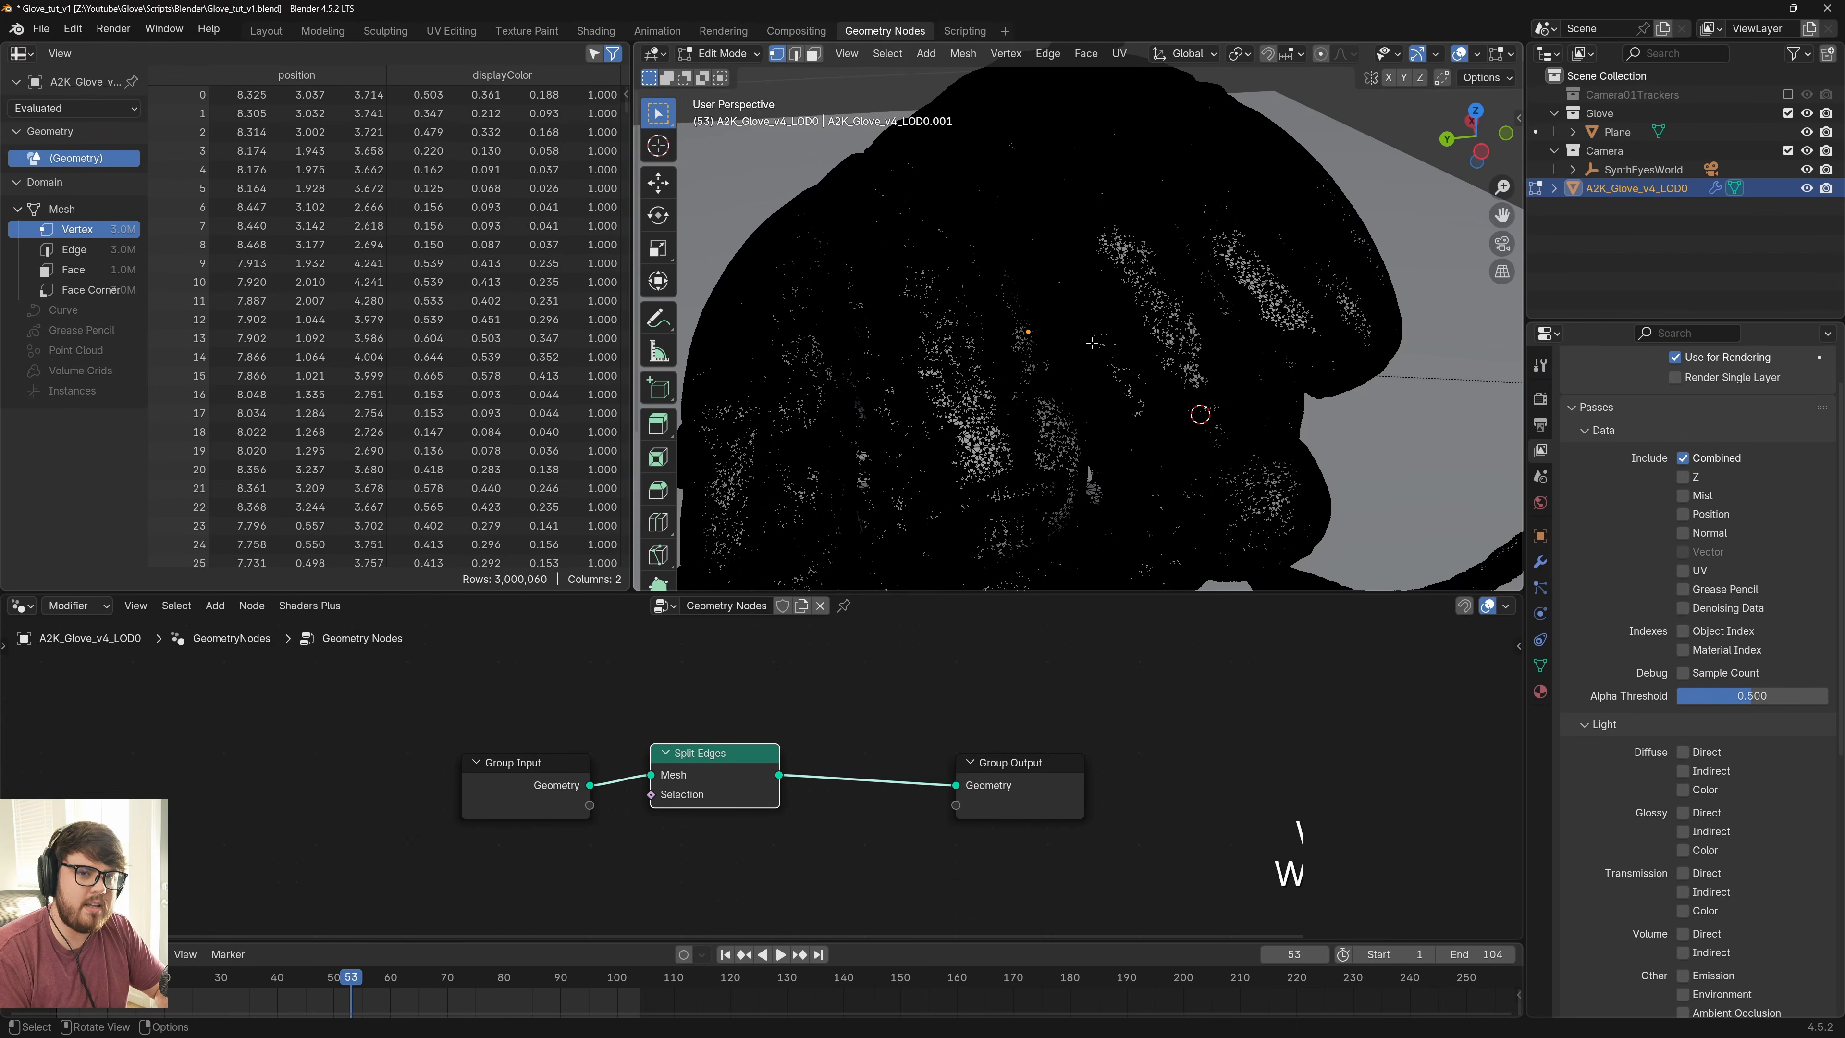
scroll(954, 355, up, 3)
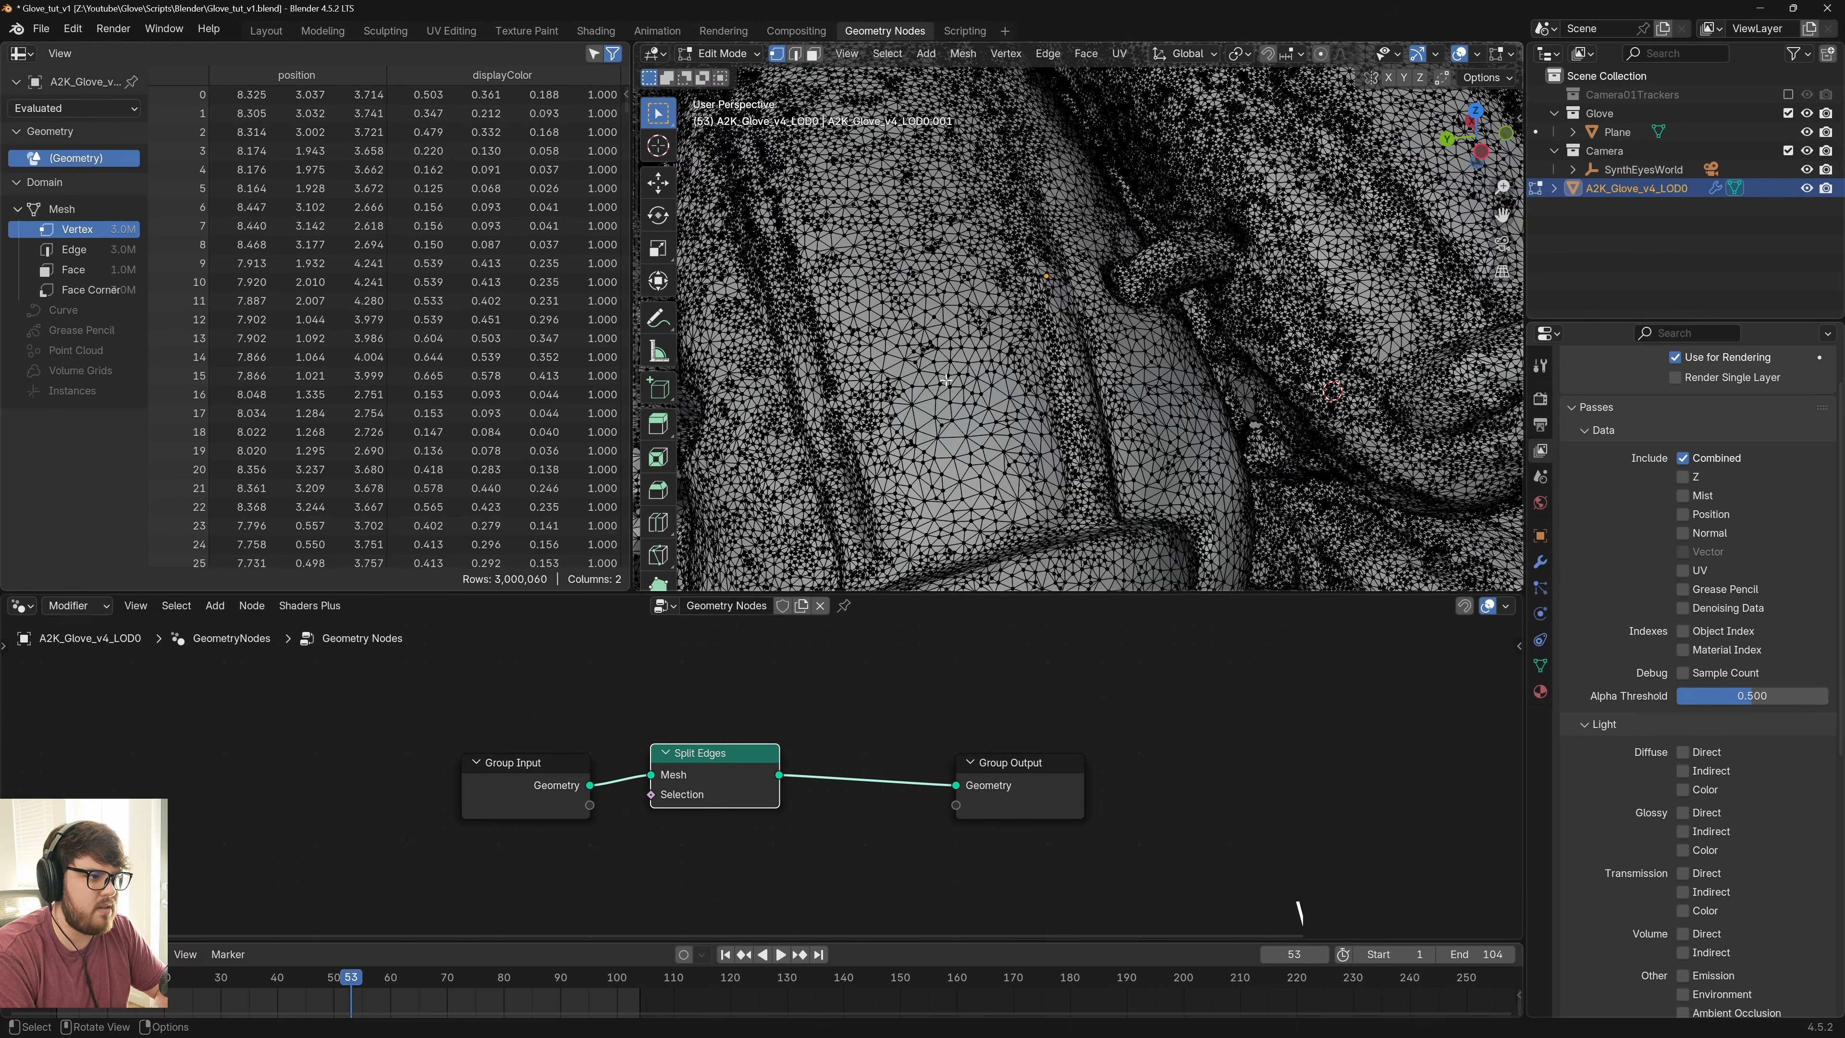
scroll(955, 354, up, 1)
scroll(955, 355, down, 5)
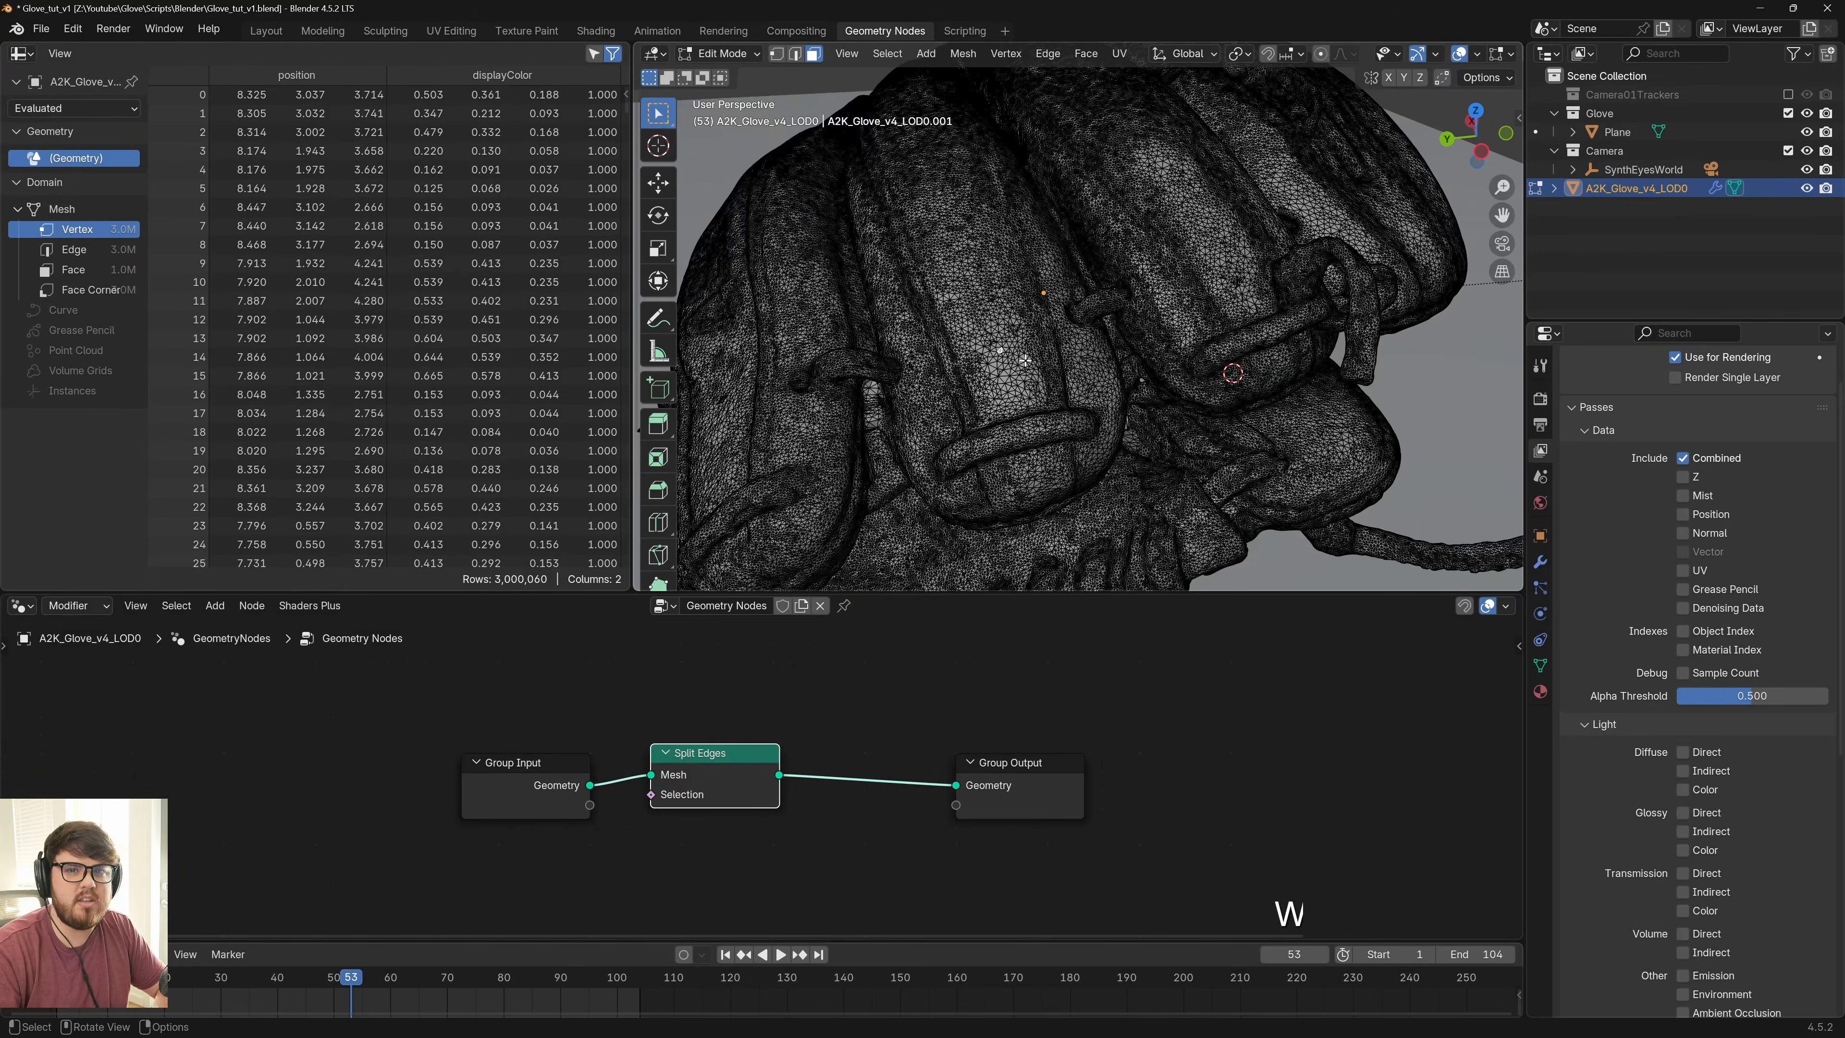
key(Tab)
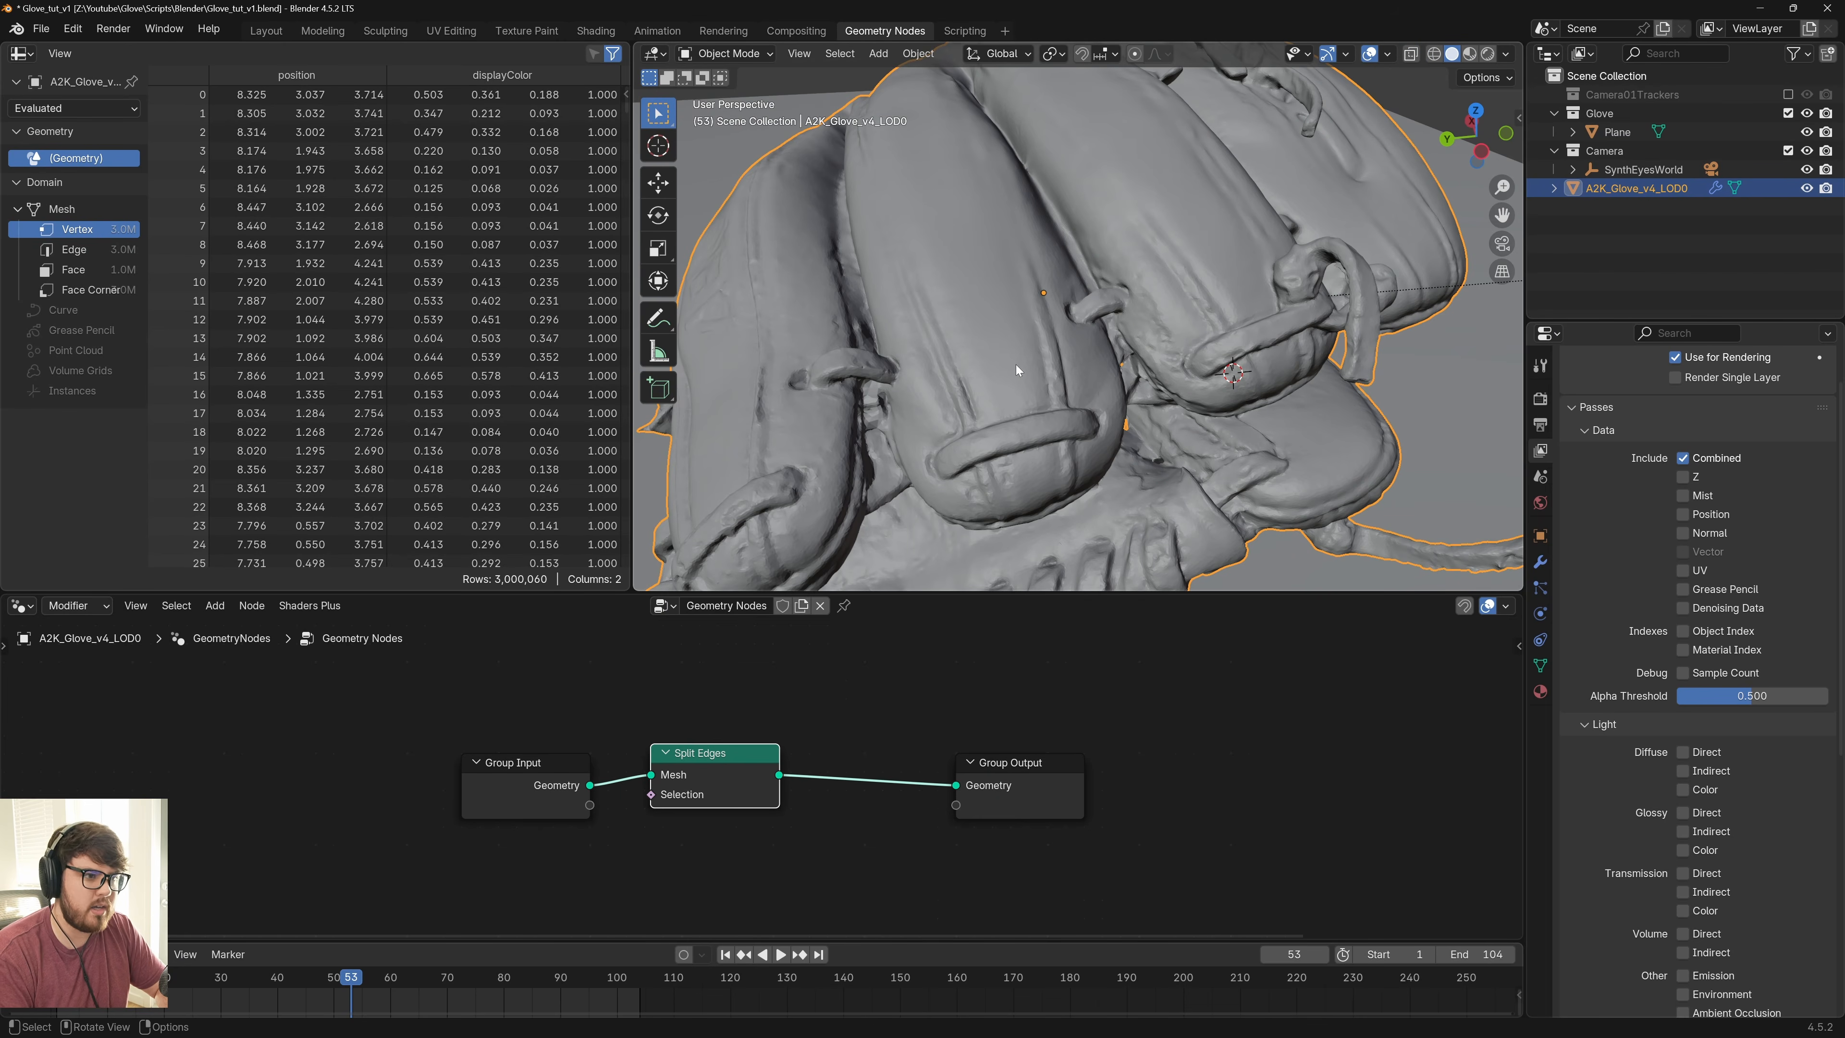
Make room before Group Output and insert a Set Position node after Split Edges
drag(1007, 761, 1179, 740)
key(shift+a)
click(927, 621)
text(set)
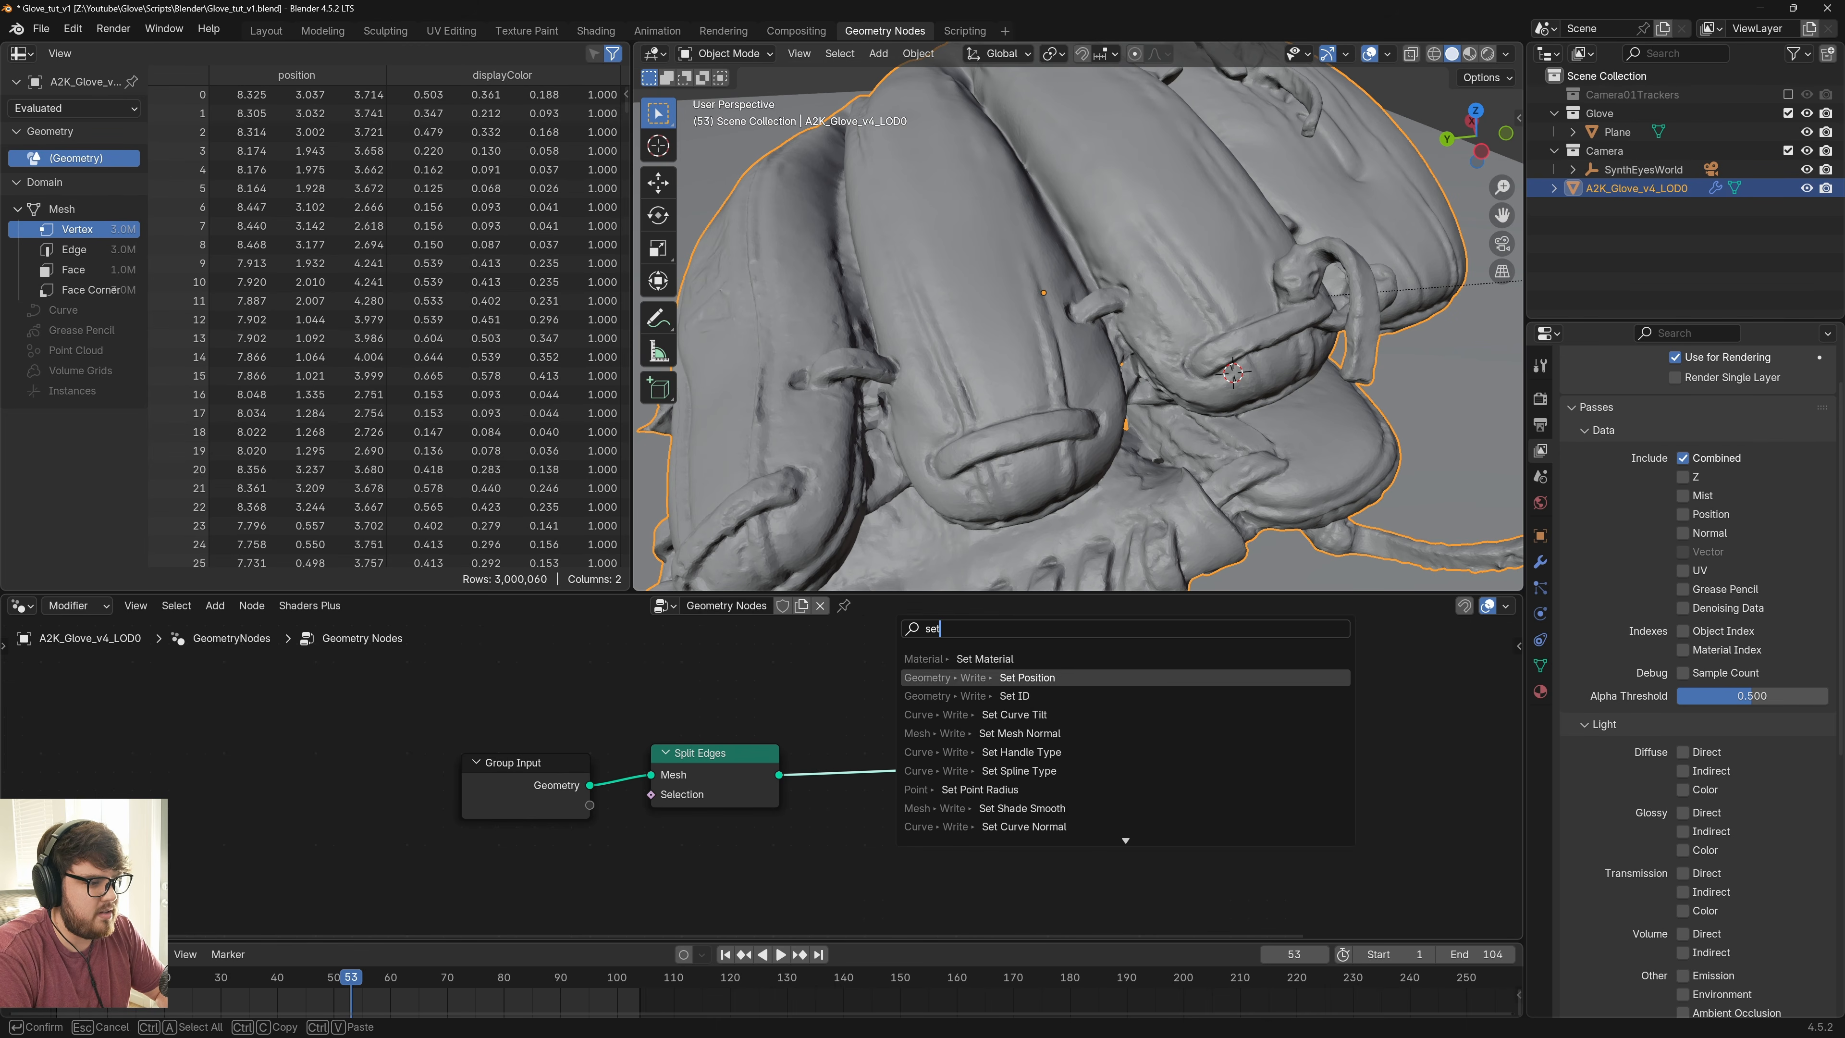
click(943, 676)
click(939, 668)
scroll(1129, 274, down, 3)
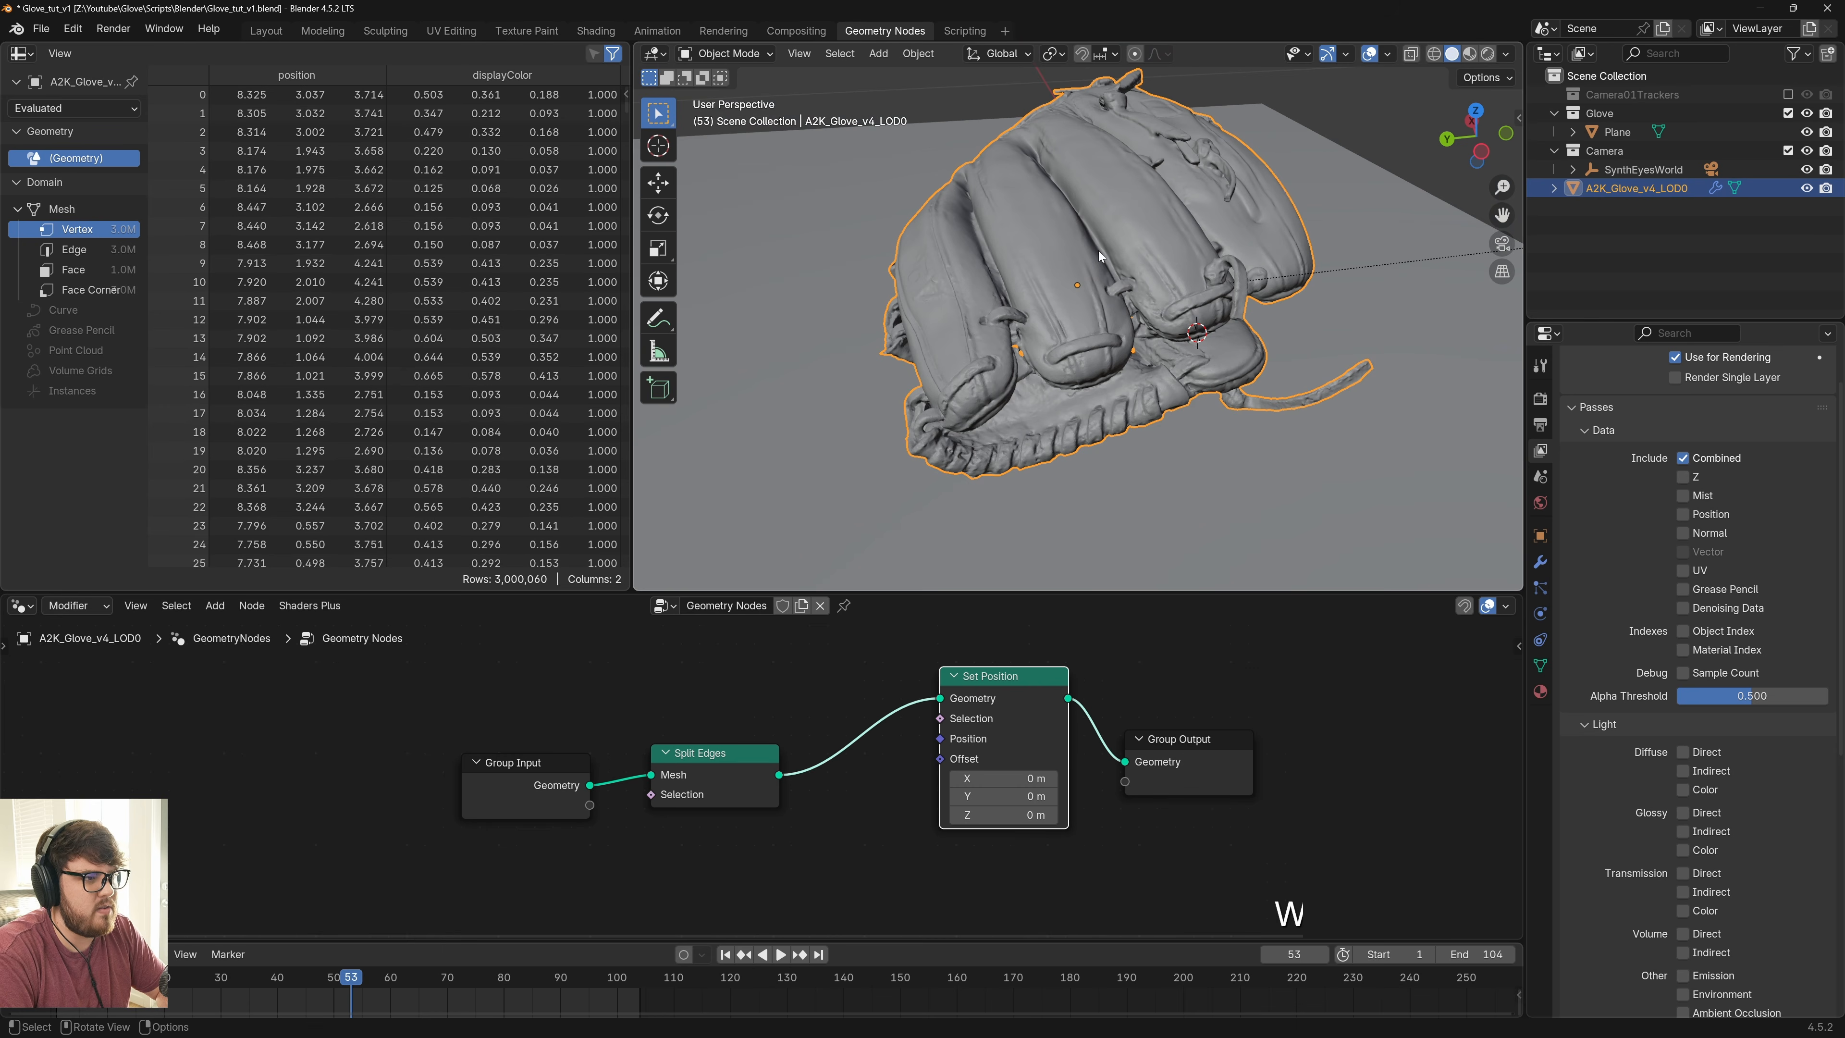
drag(716, 765, 716, 775)
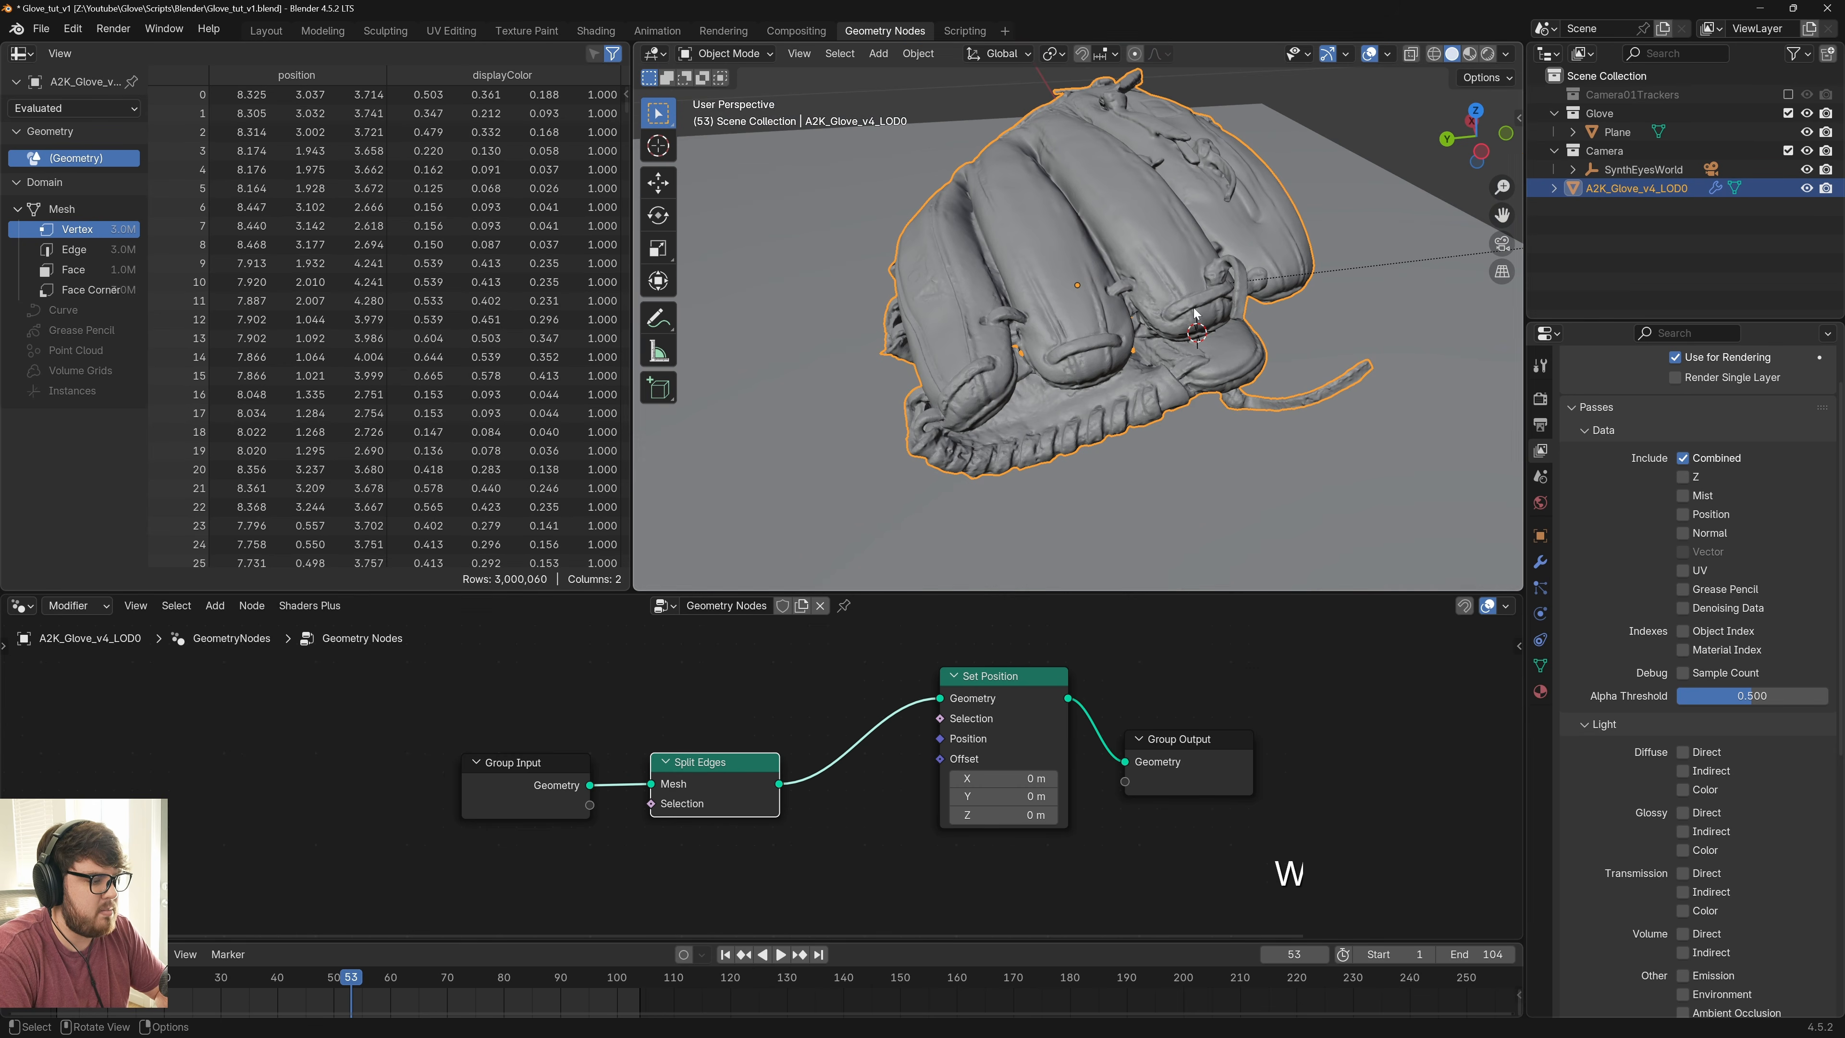
Shift Set Position and Group Output aside, add a Scale vector math node and connect its Vector output to Set Position's Offset
scroll(1124, 237, up, 5)
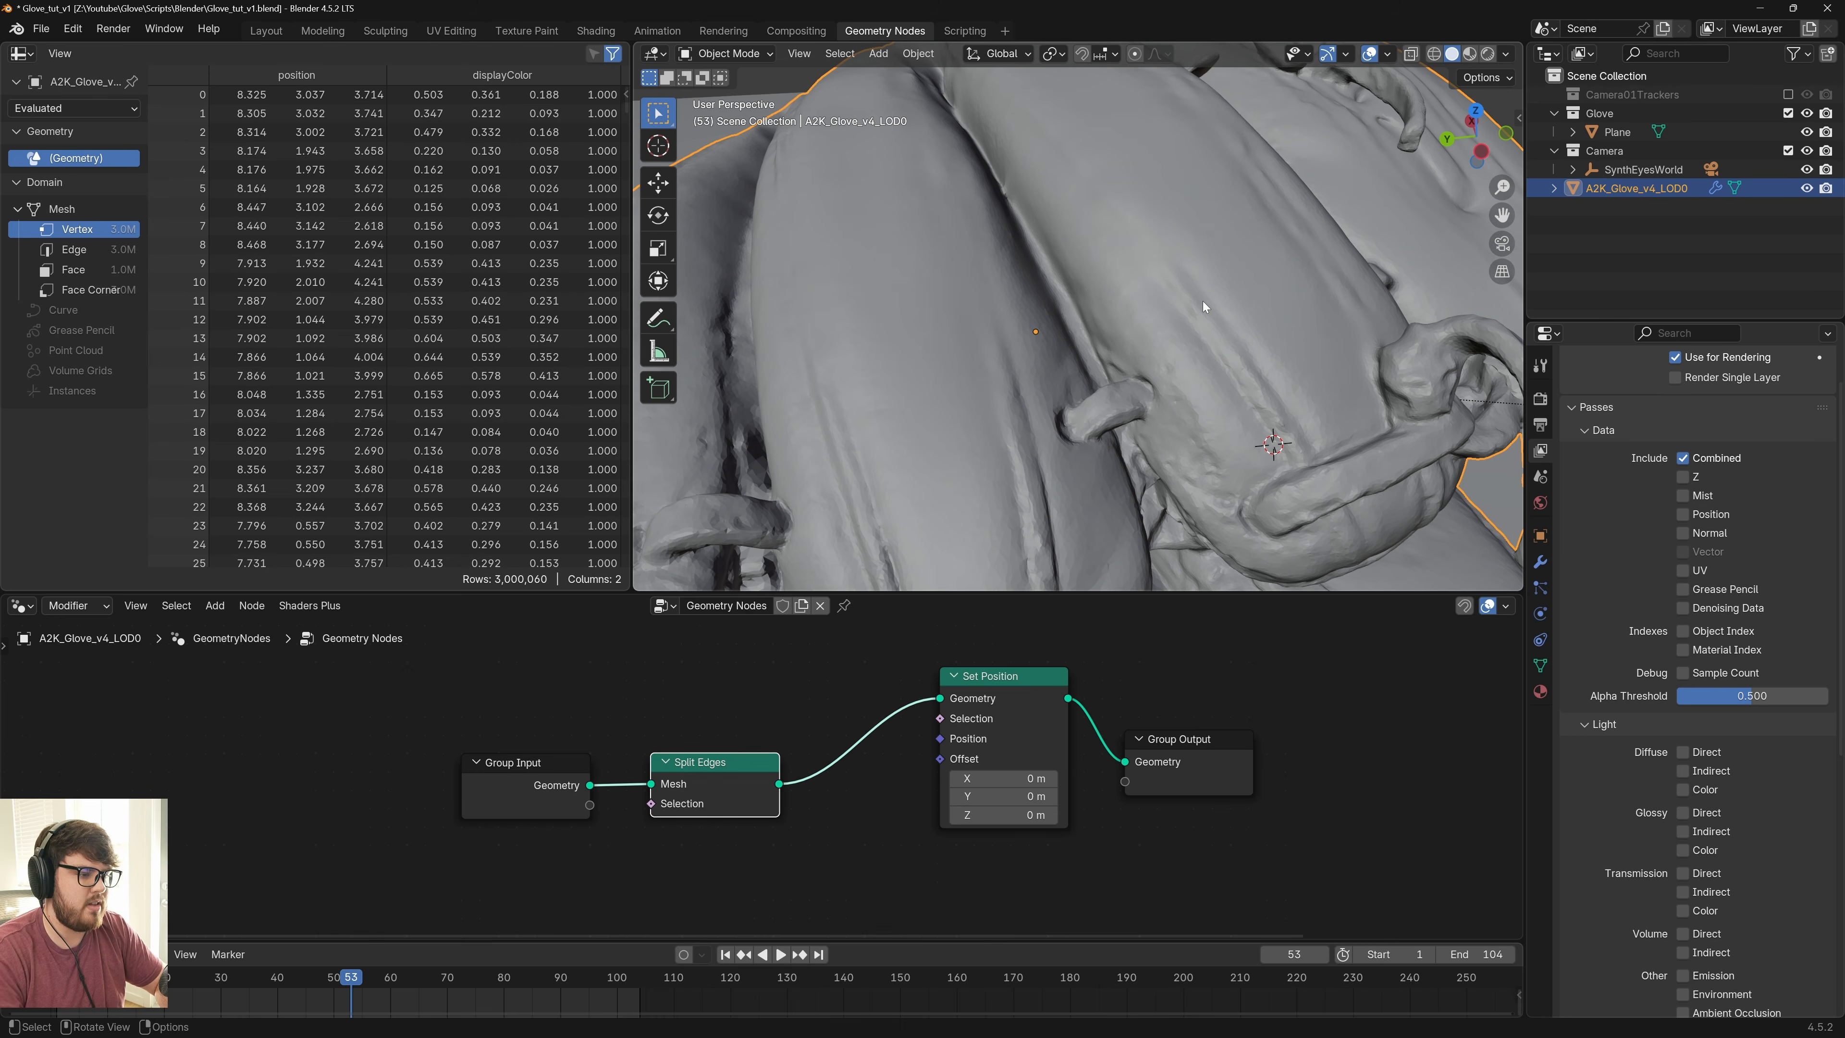
middle_drag(1115, 715, 840, 719)
drag(754, 650, 965, 806)
drag(765, 696, 891, 730)
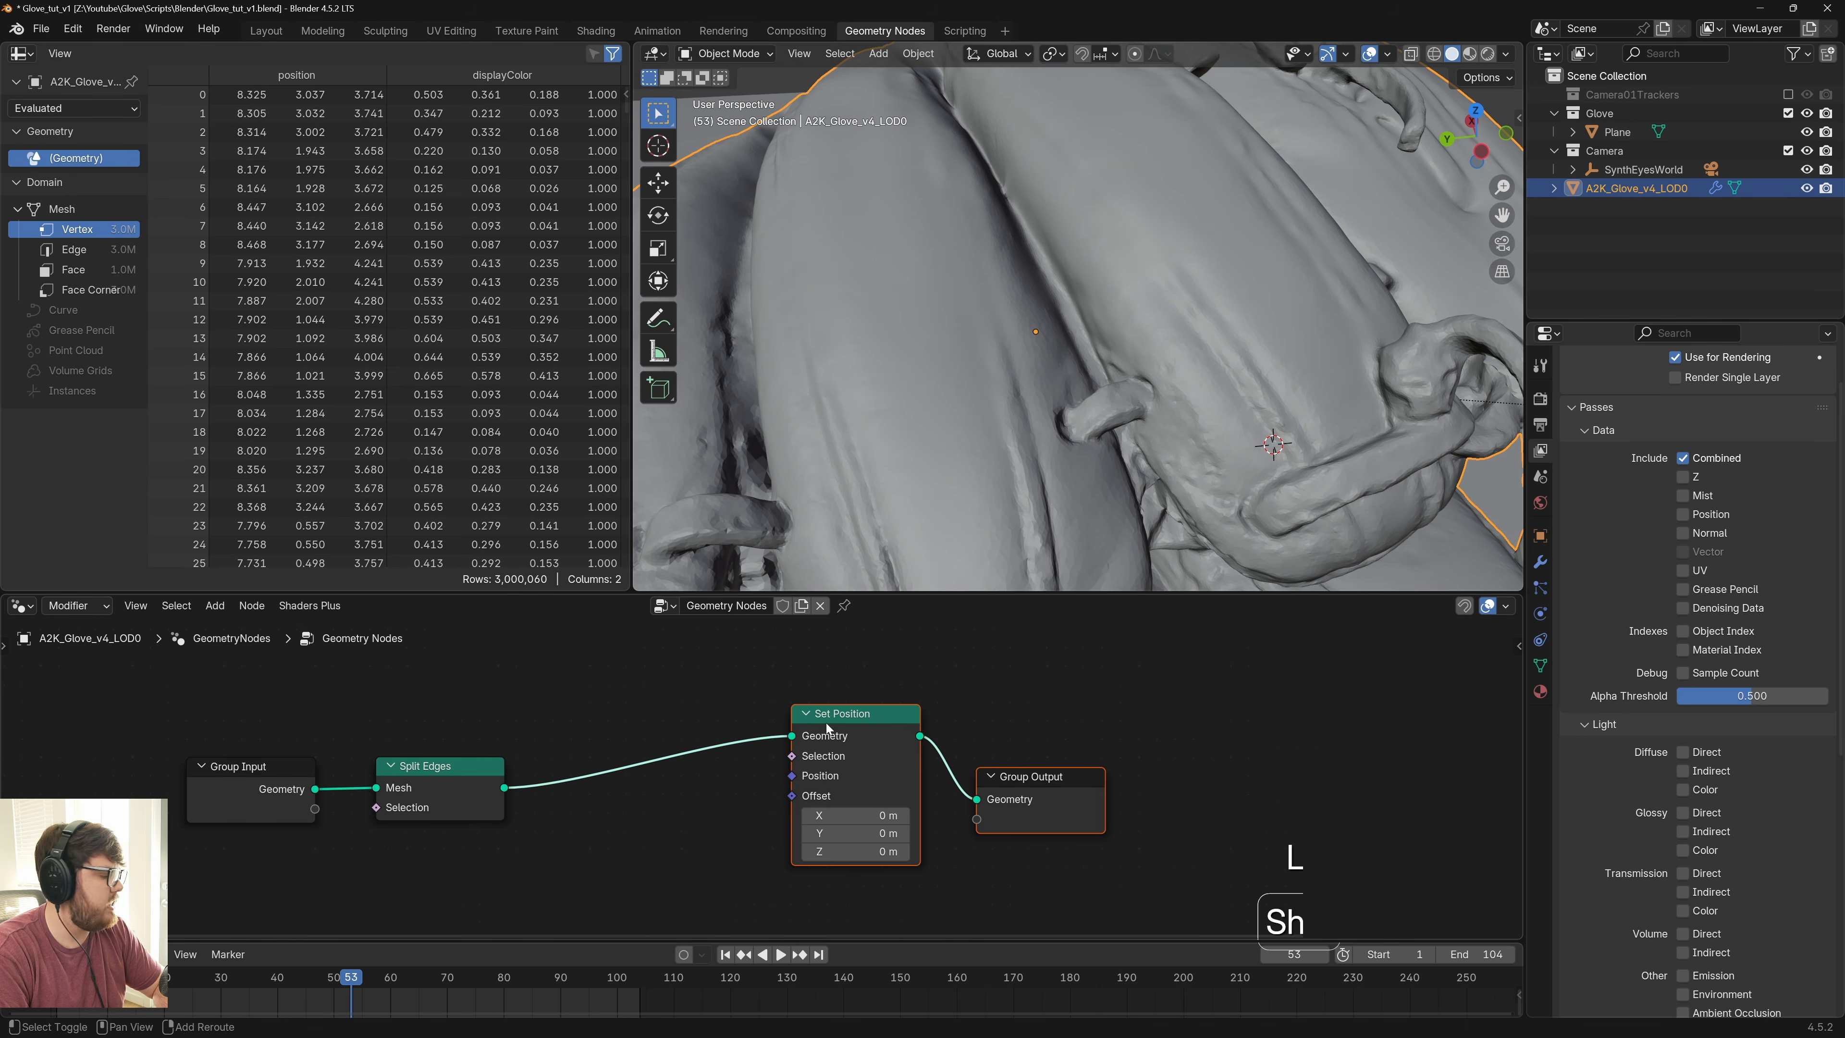
key(shift+a)
click(722, 619)
text(scale)
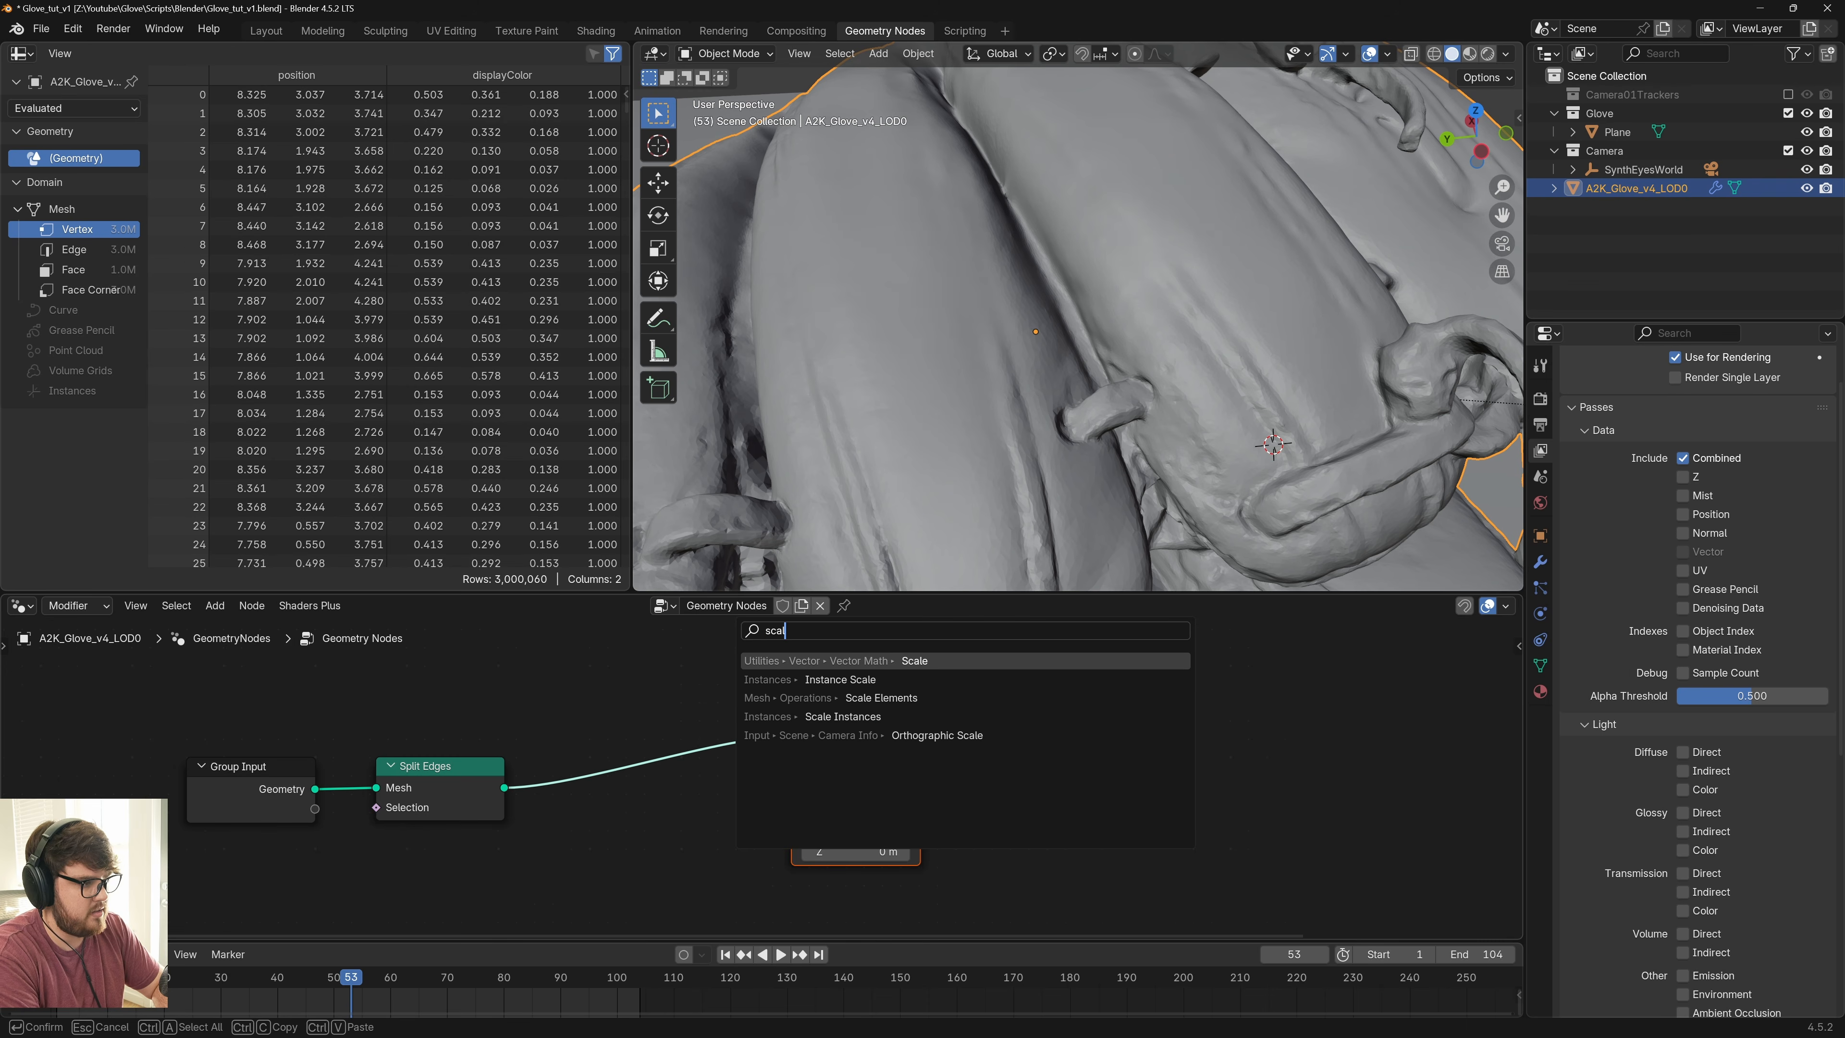
key(Return)
click(568, 848)
middle_drag(568, 848, 682, 723)
drag(813, 757, 905, 669)
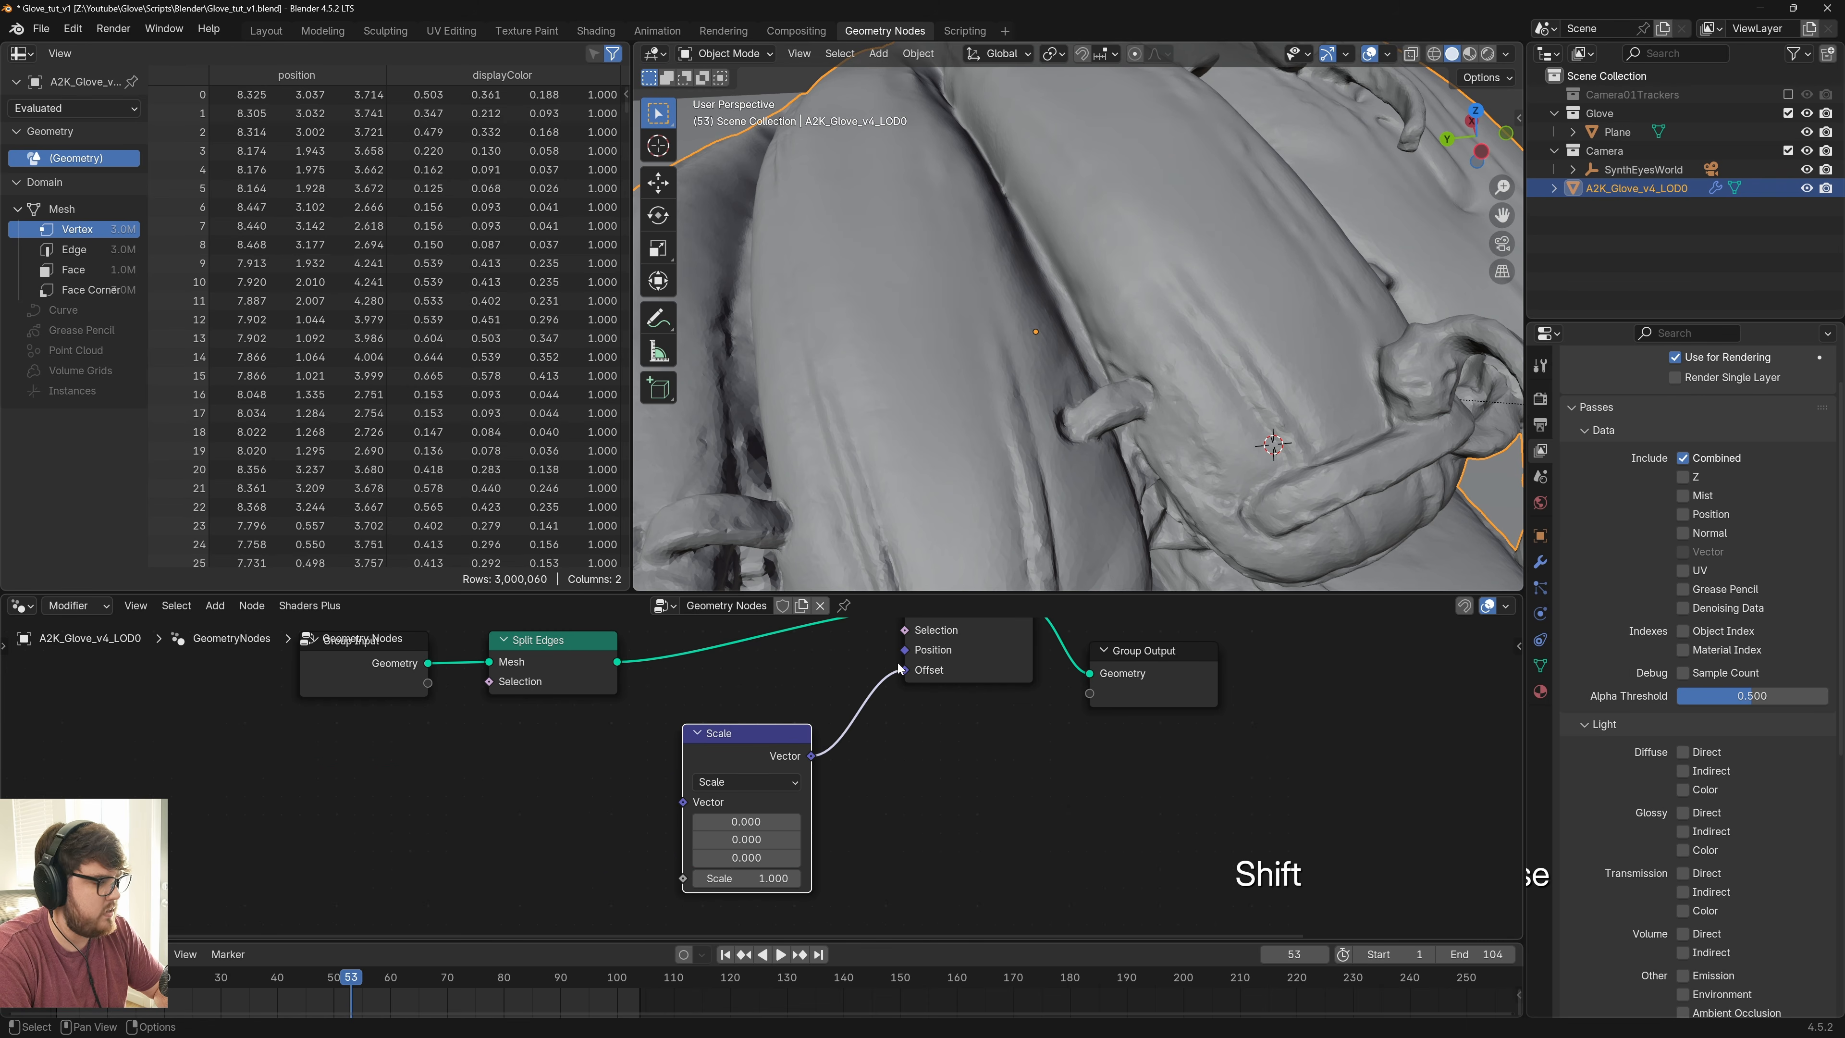
shift+middle_drag(938, 799, 1045, 765)
Add a Normal node and connect its Normal output to the Scale node's Vector input
key(shift+a)
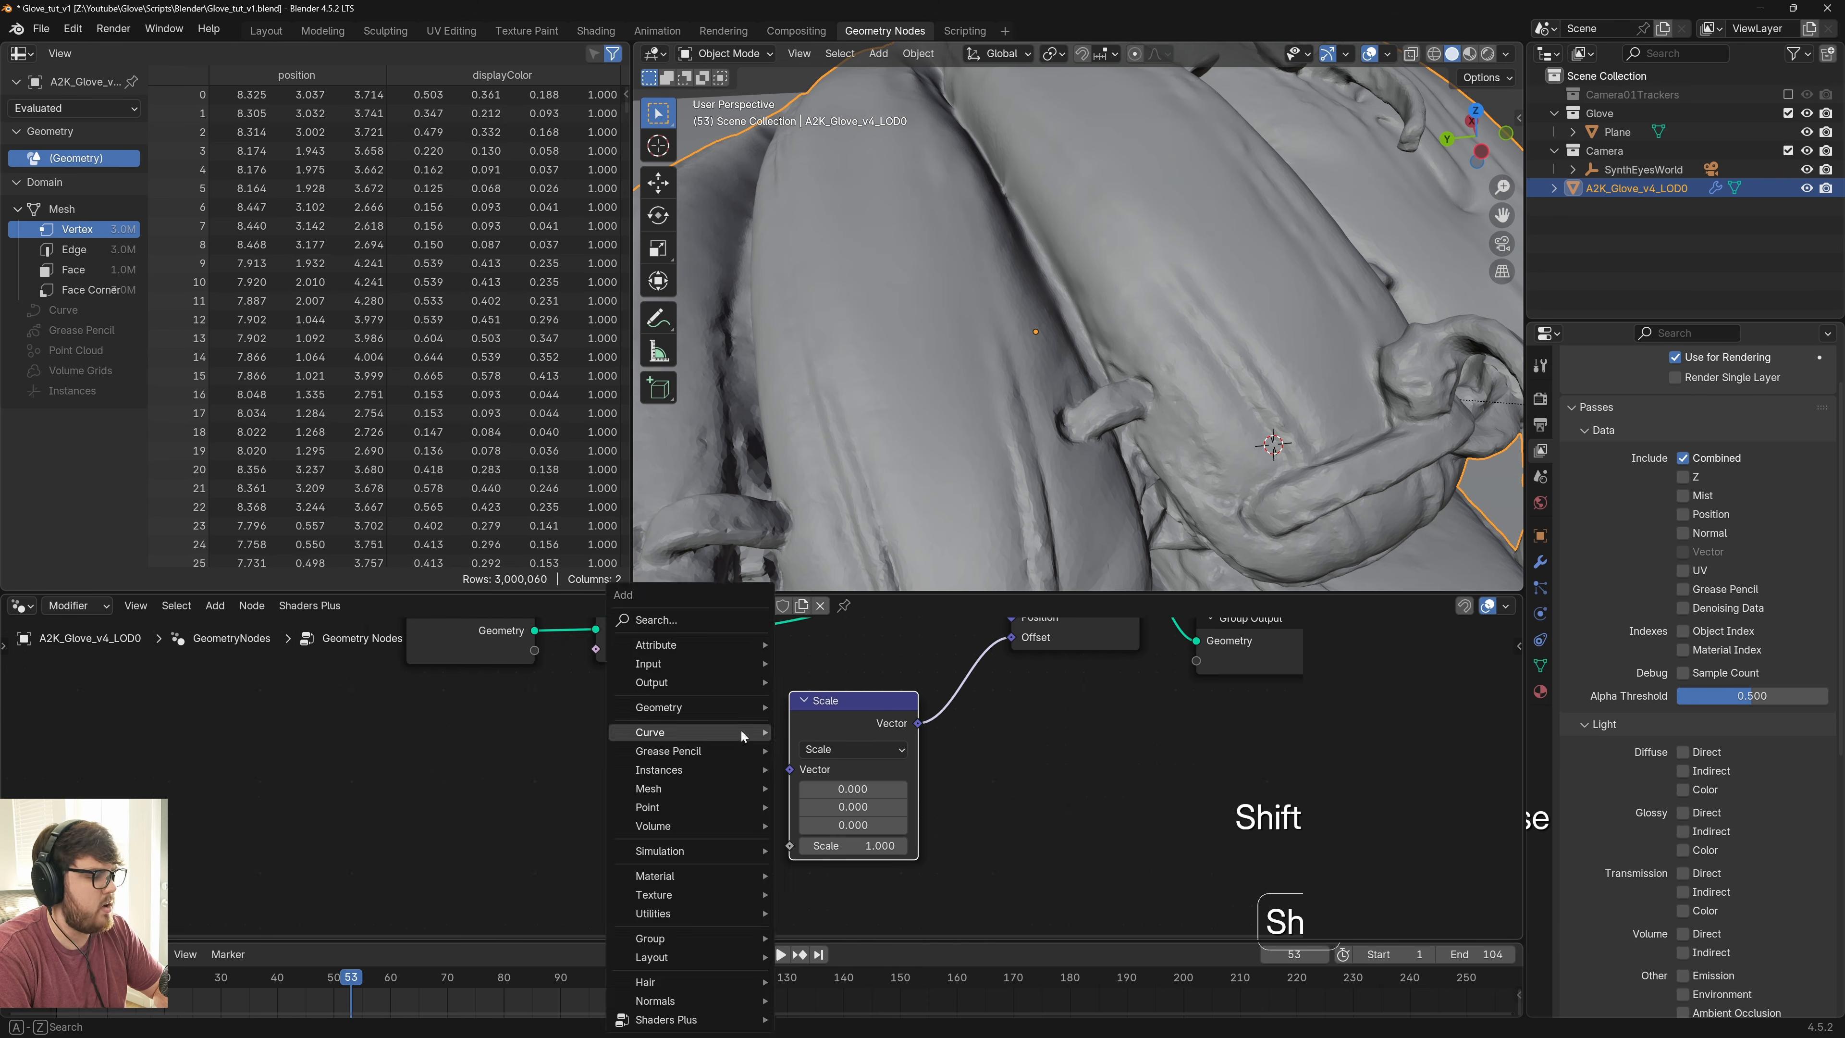
click(660, 629)
text(normal)
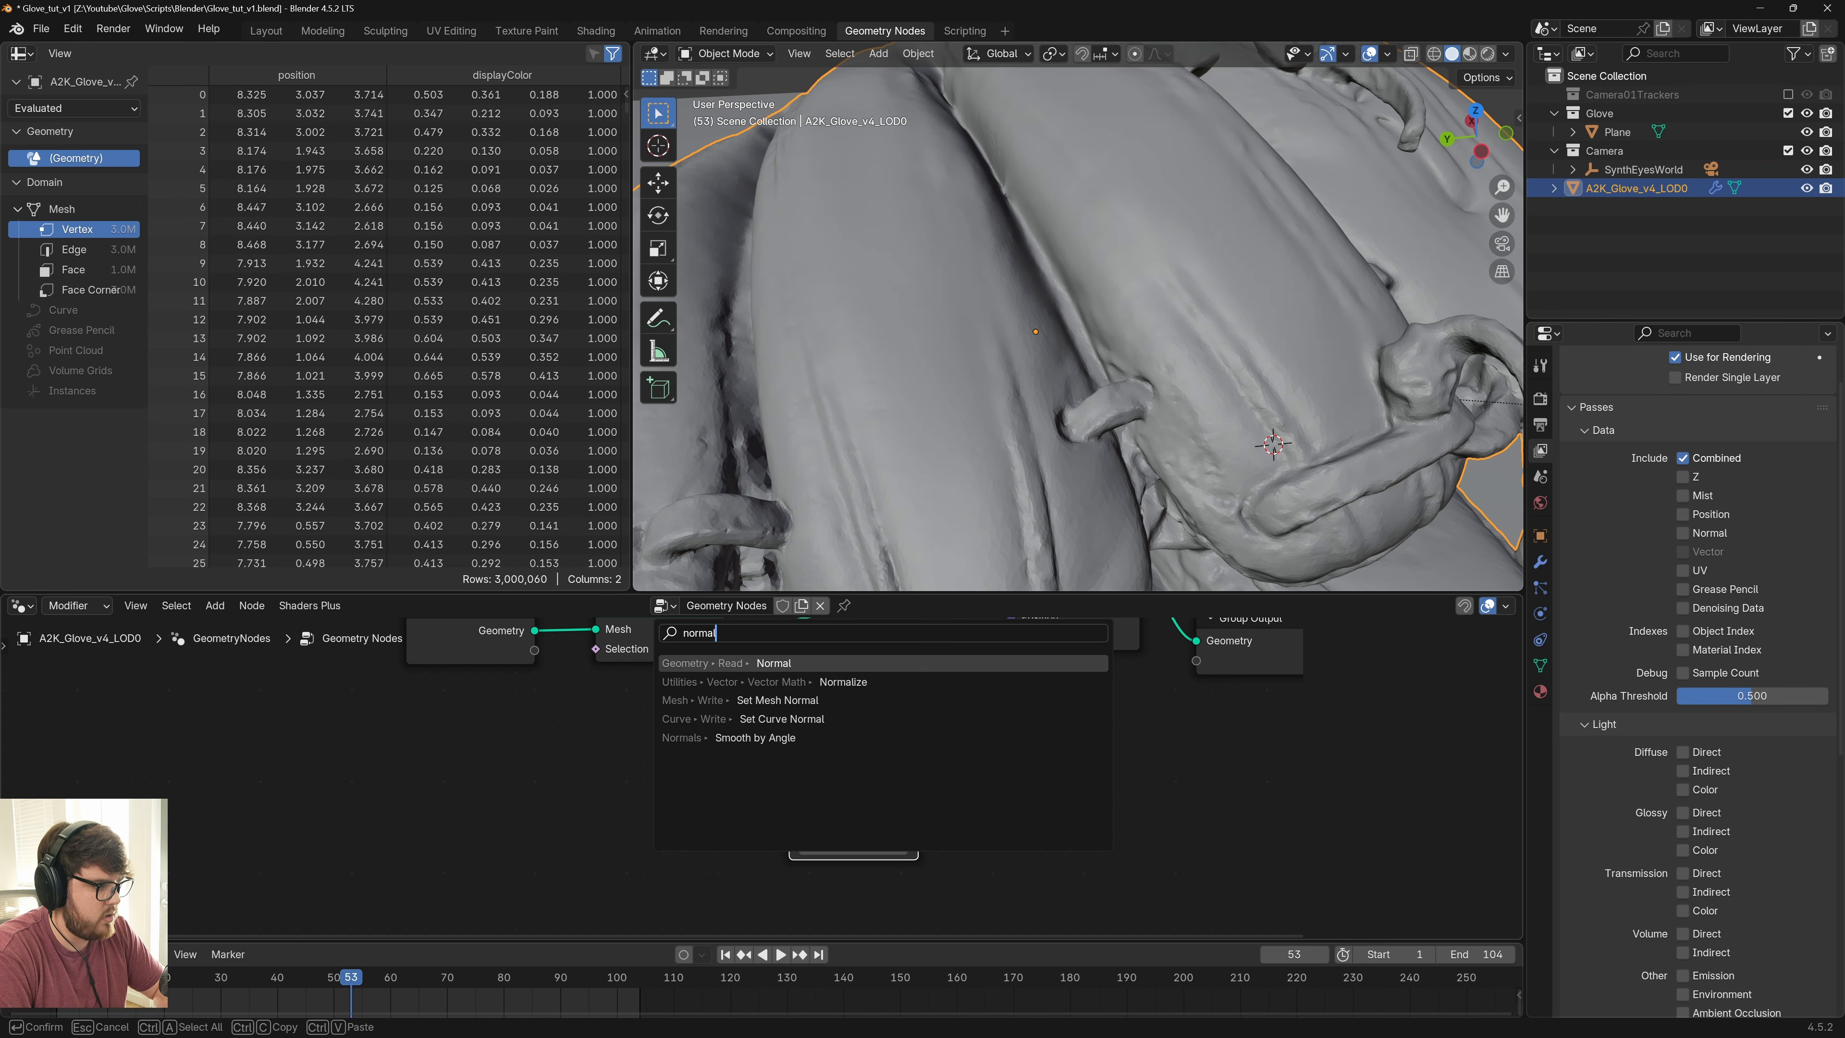
key(Return)
click(477, 749)
shift+middle_drag(564, 754, 519, 720)
drag(507, 717, 742, 733)
shift+middle_drag(742, 733, 772, 796)
Examine from several distances and angles how the glove's split faces are pushed out along their normals
scroll(1100, 354, down, 3)
scroll(1100, 354, down, 2)
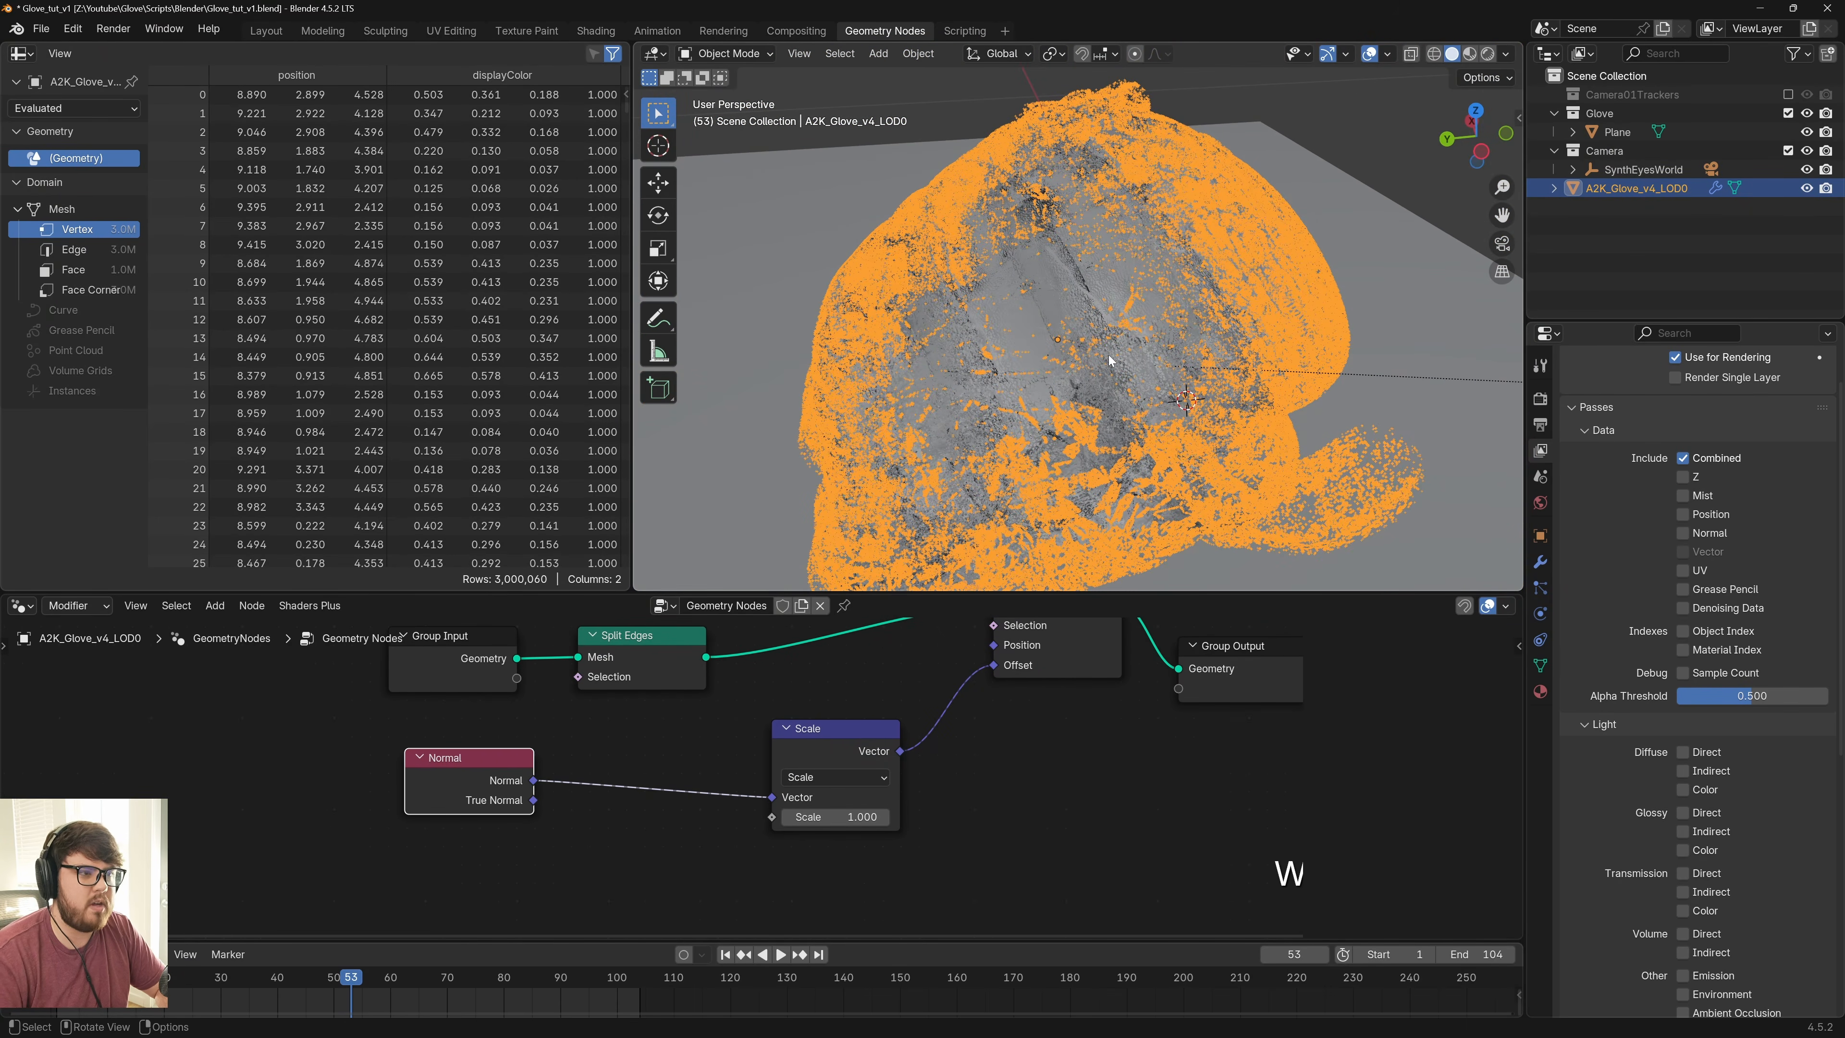
scroll(1057, 369, up, 5)
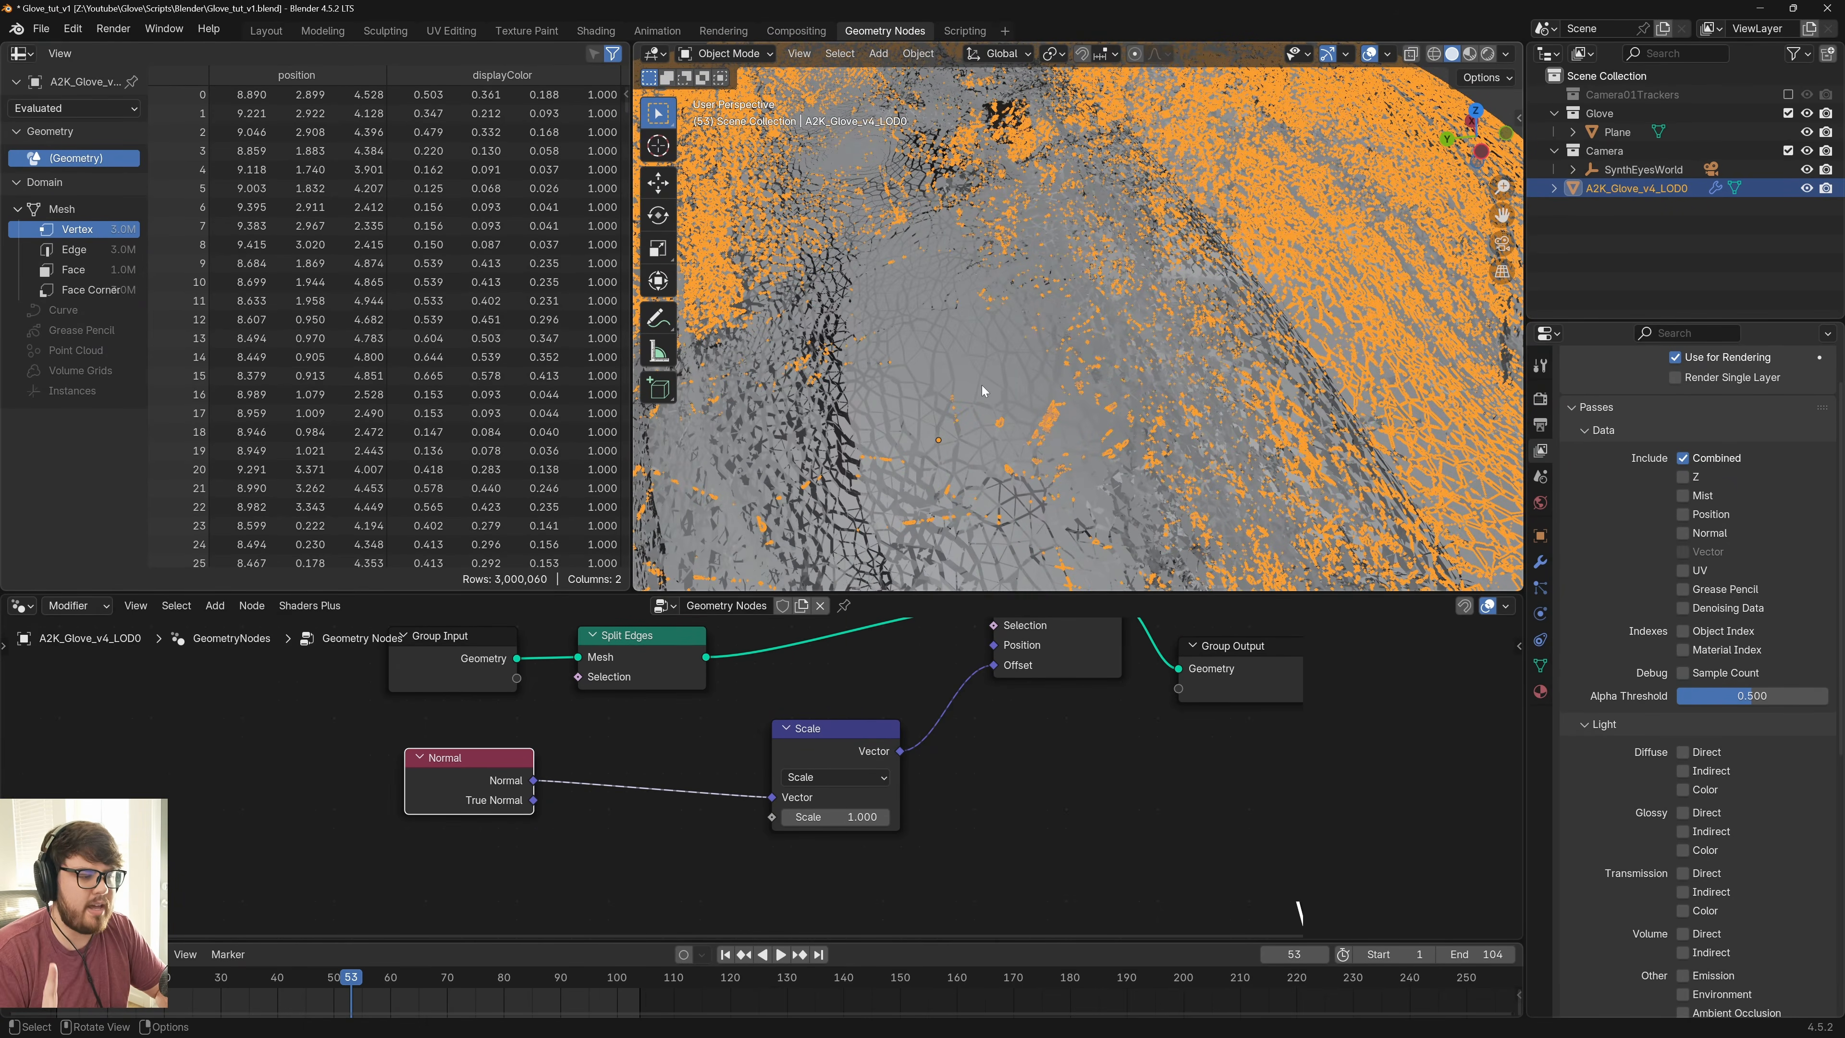
drag(448, 780, 445, 782)
scroll(1038, 335, down, 8)
scroll(1038, 367, up, 4)
scroll(1099, 327, down, 4)
middle_drag(1083, 342, 837, 277)
drag(494, 782, 468, 795)
middle_drag(731, 835, 856, 748)
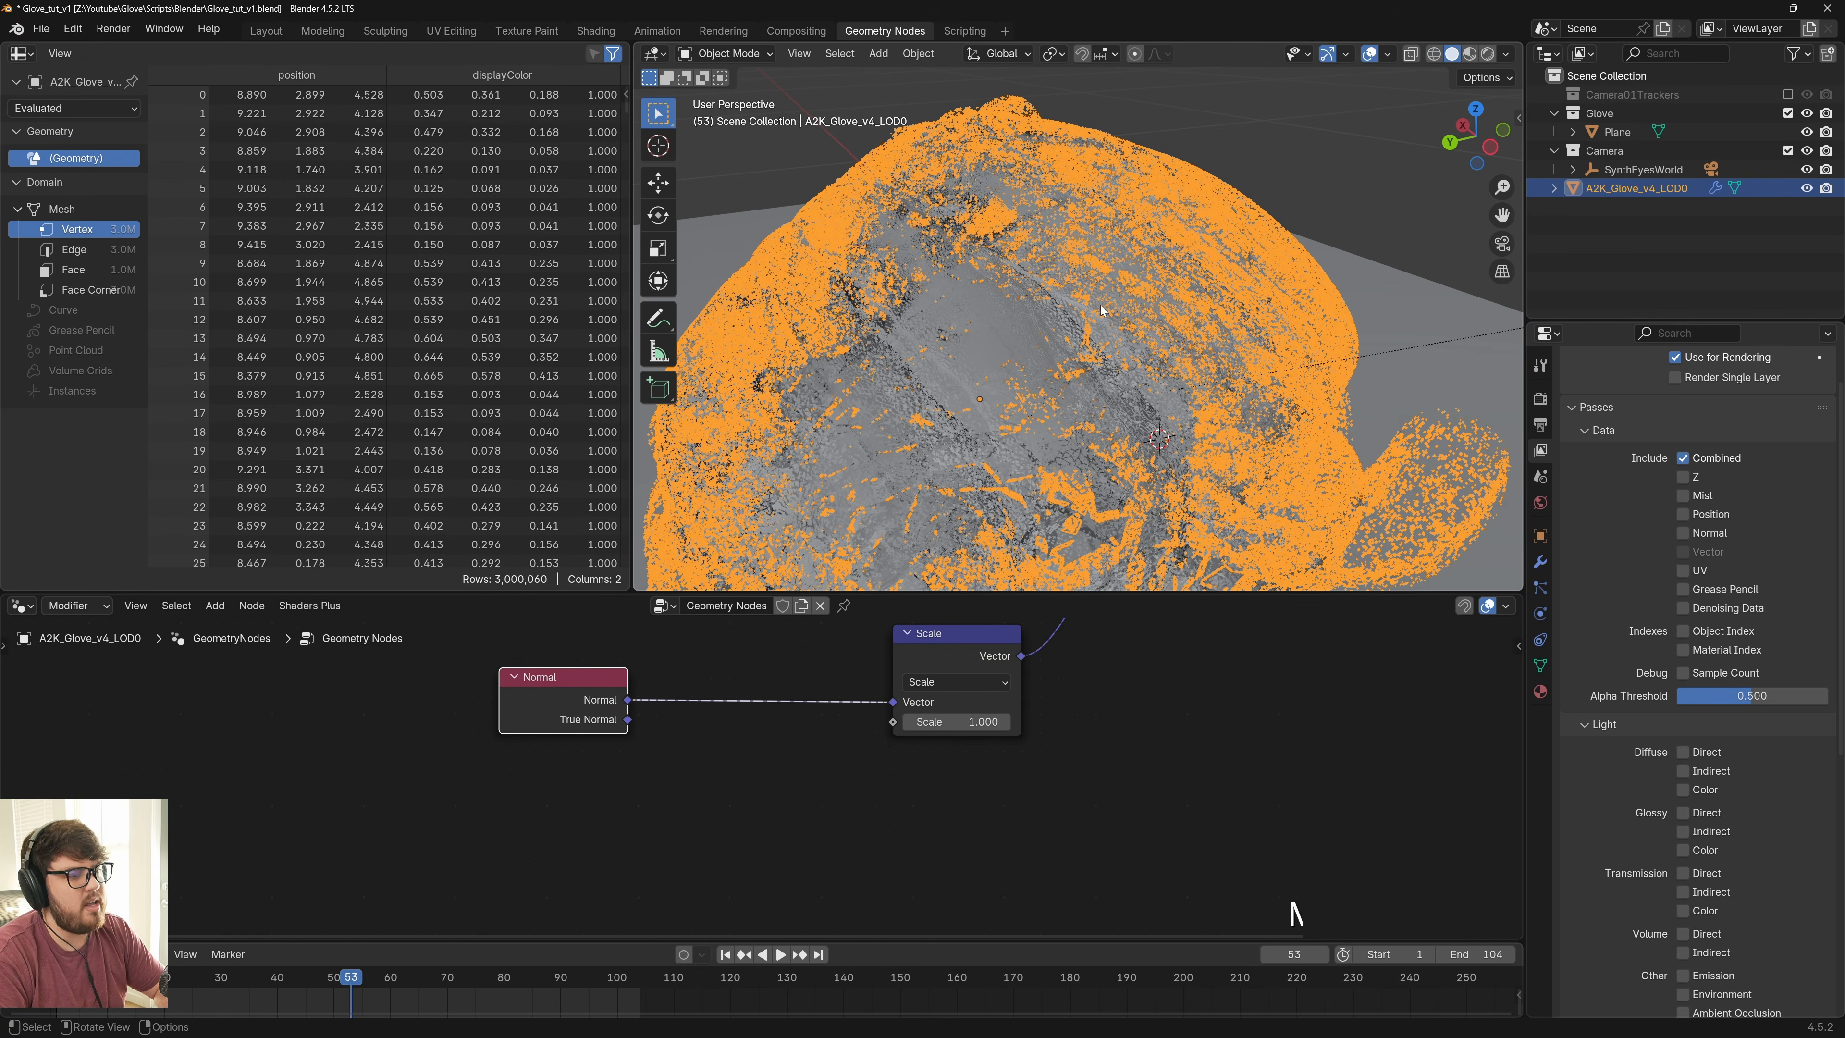
scroll(1005, 298, down, 5)
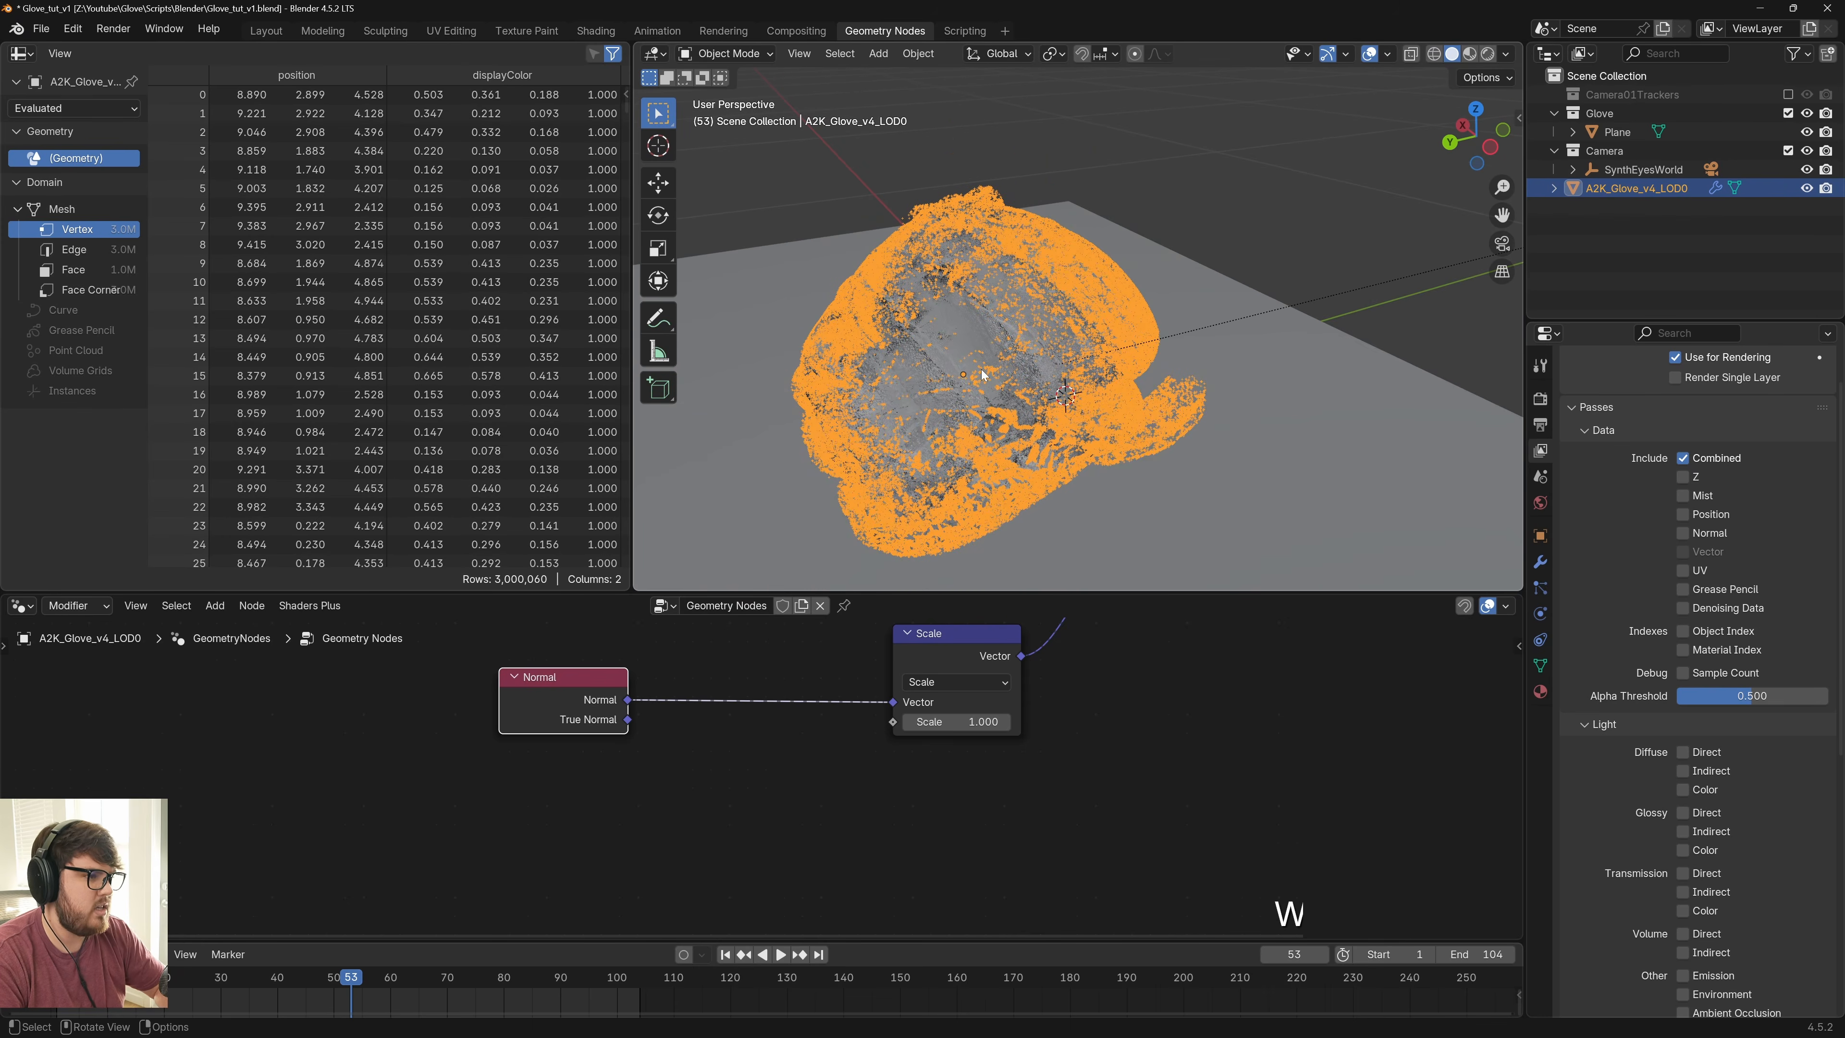
Add an Object Info node below the Normal node
key(shift+a)
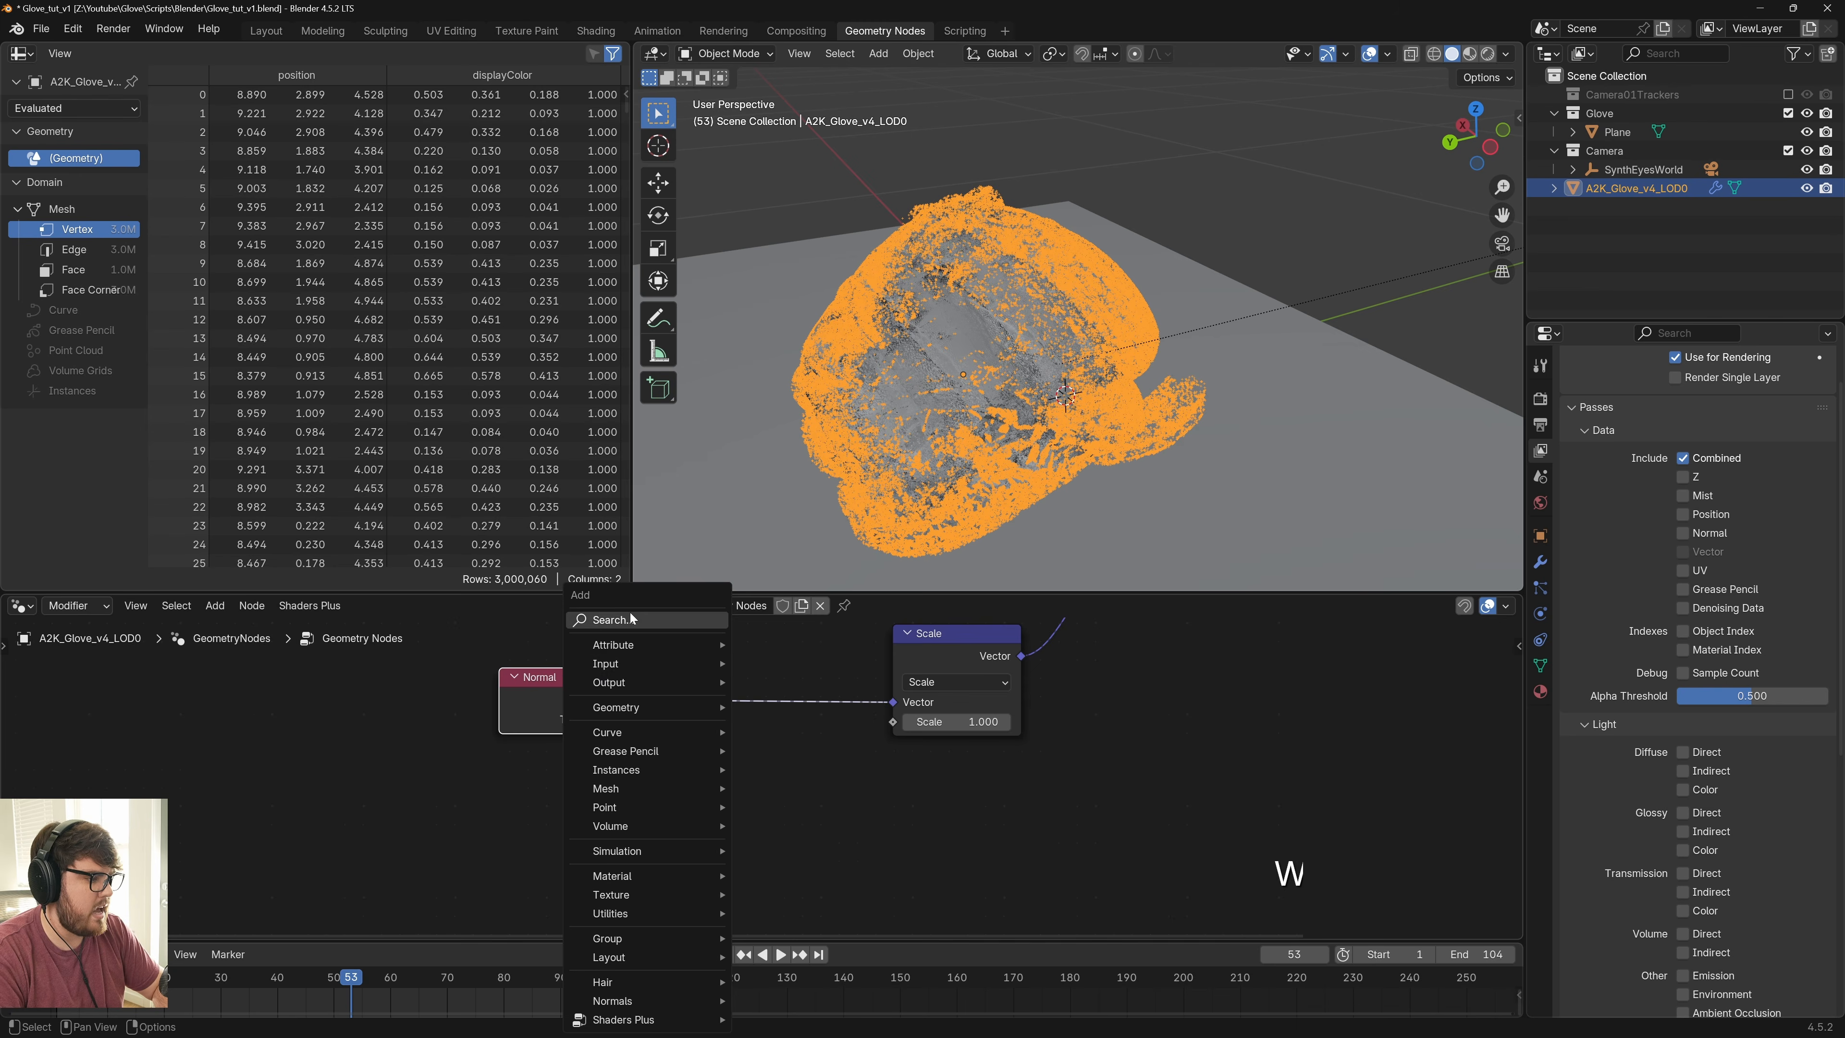
click(646, 619)
text(objec)
click(708, 670)
click(508, 788)
shift+middle_drag(749, 787, 794, 721)
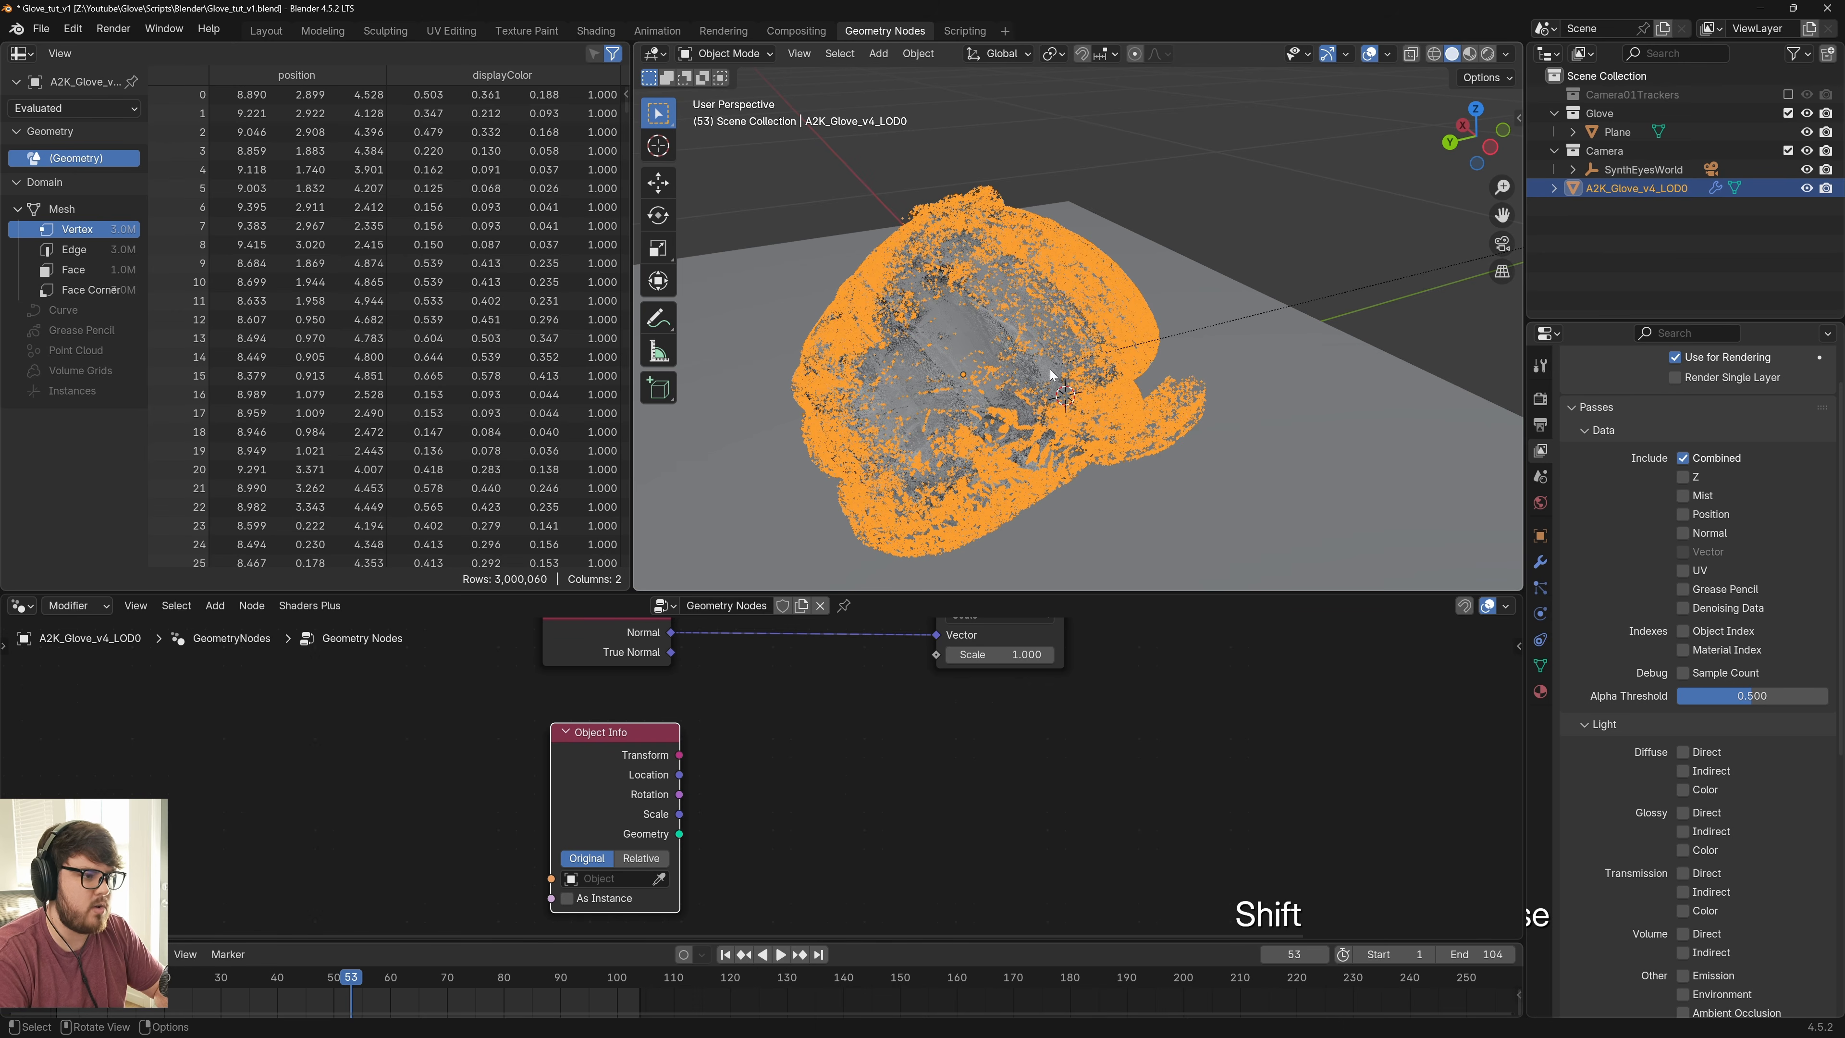
Add a mesh cube to the scene and resize it uniformly
scroll(1050, 369, down, 4)
scroll(1079, 443, up, 3)
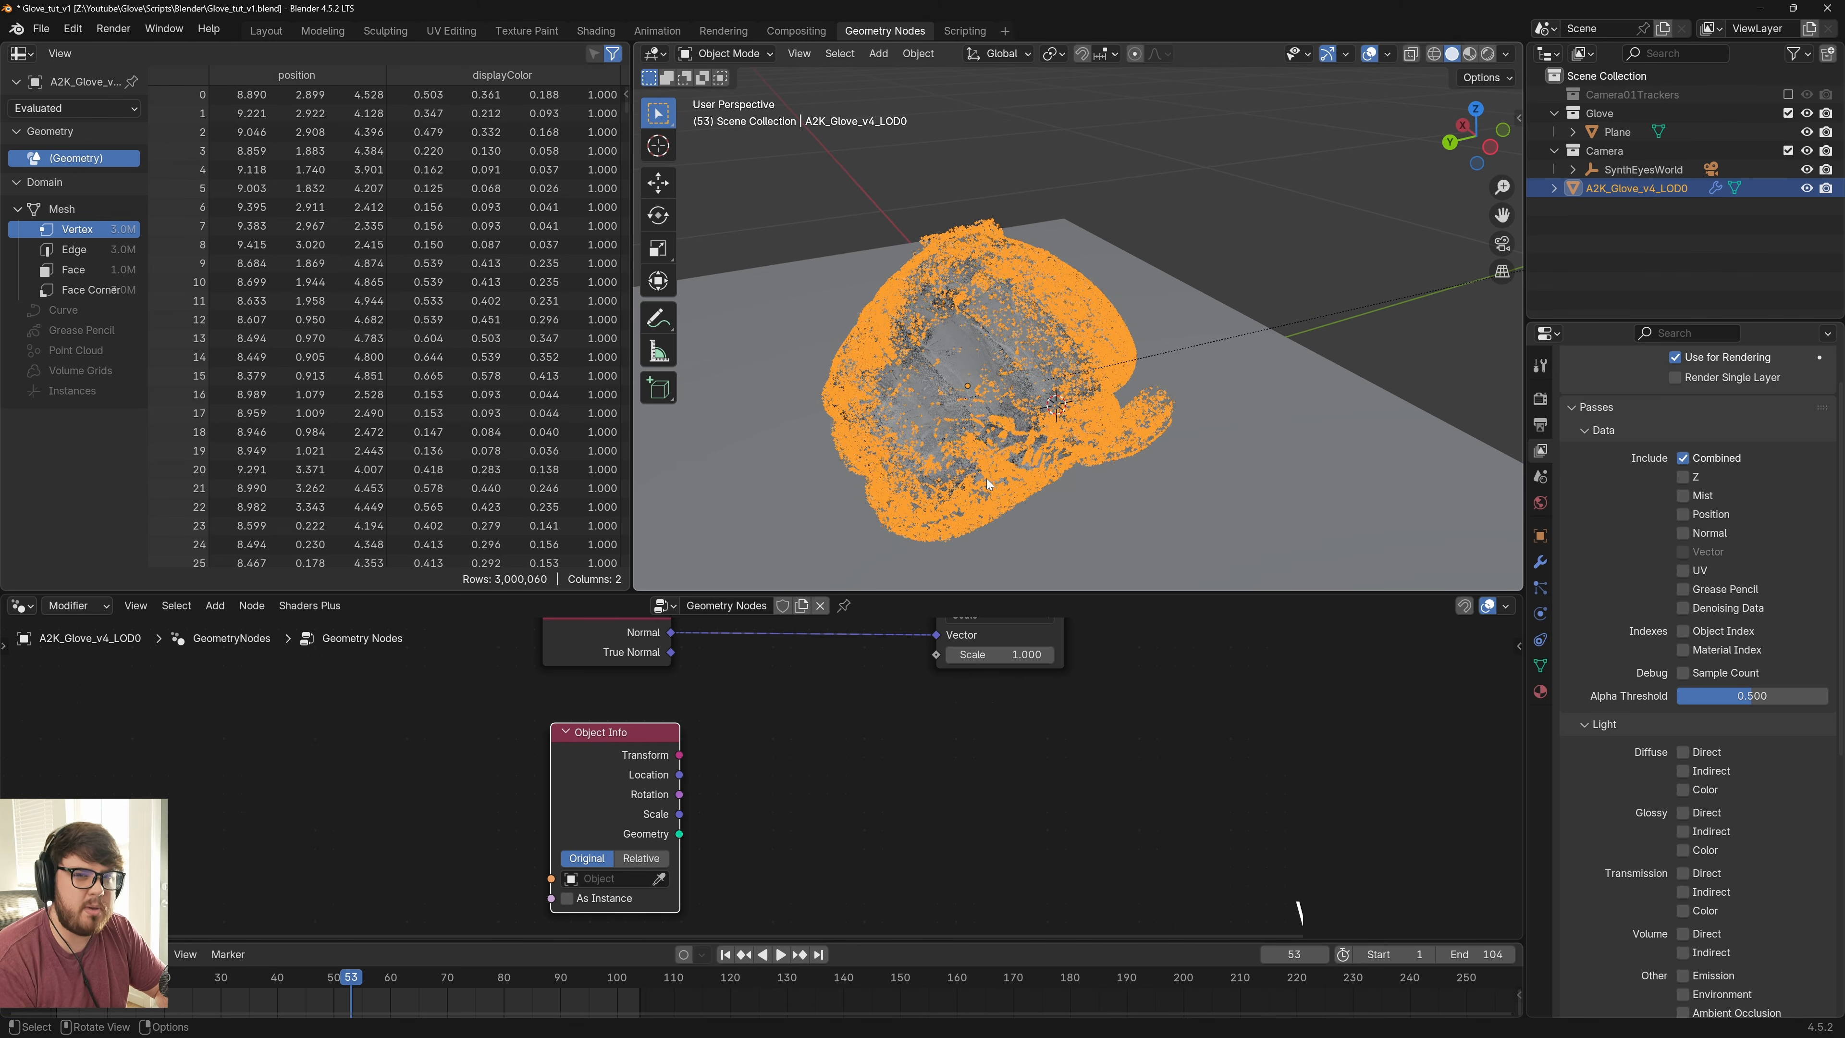
scroll(986, 479, down, 3)
key(shift+a)
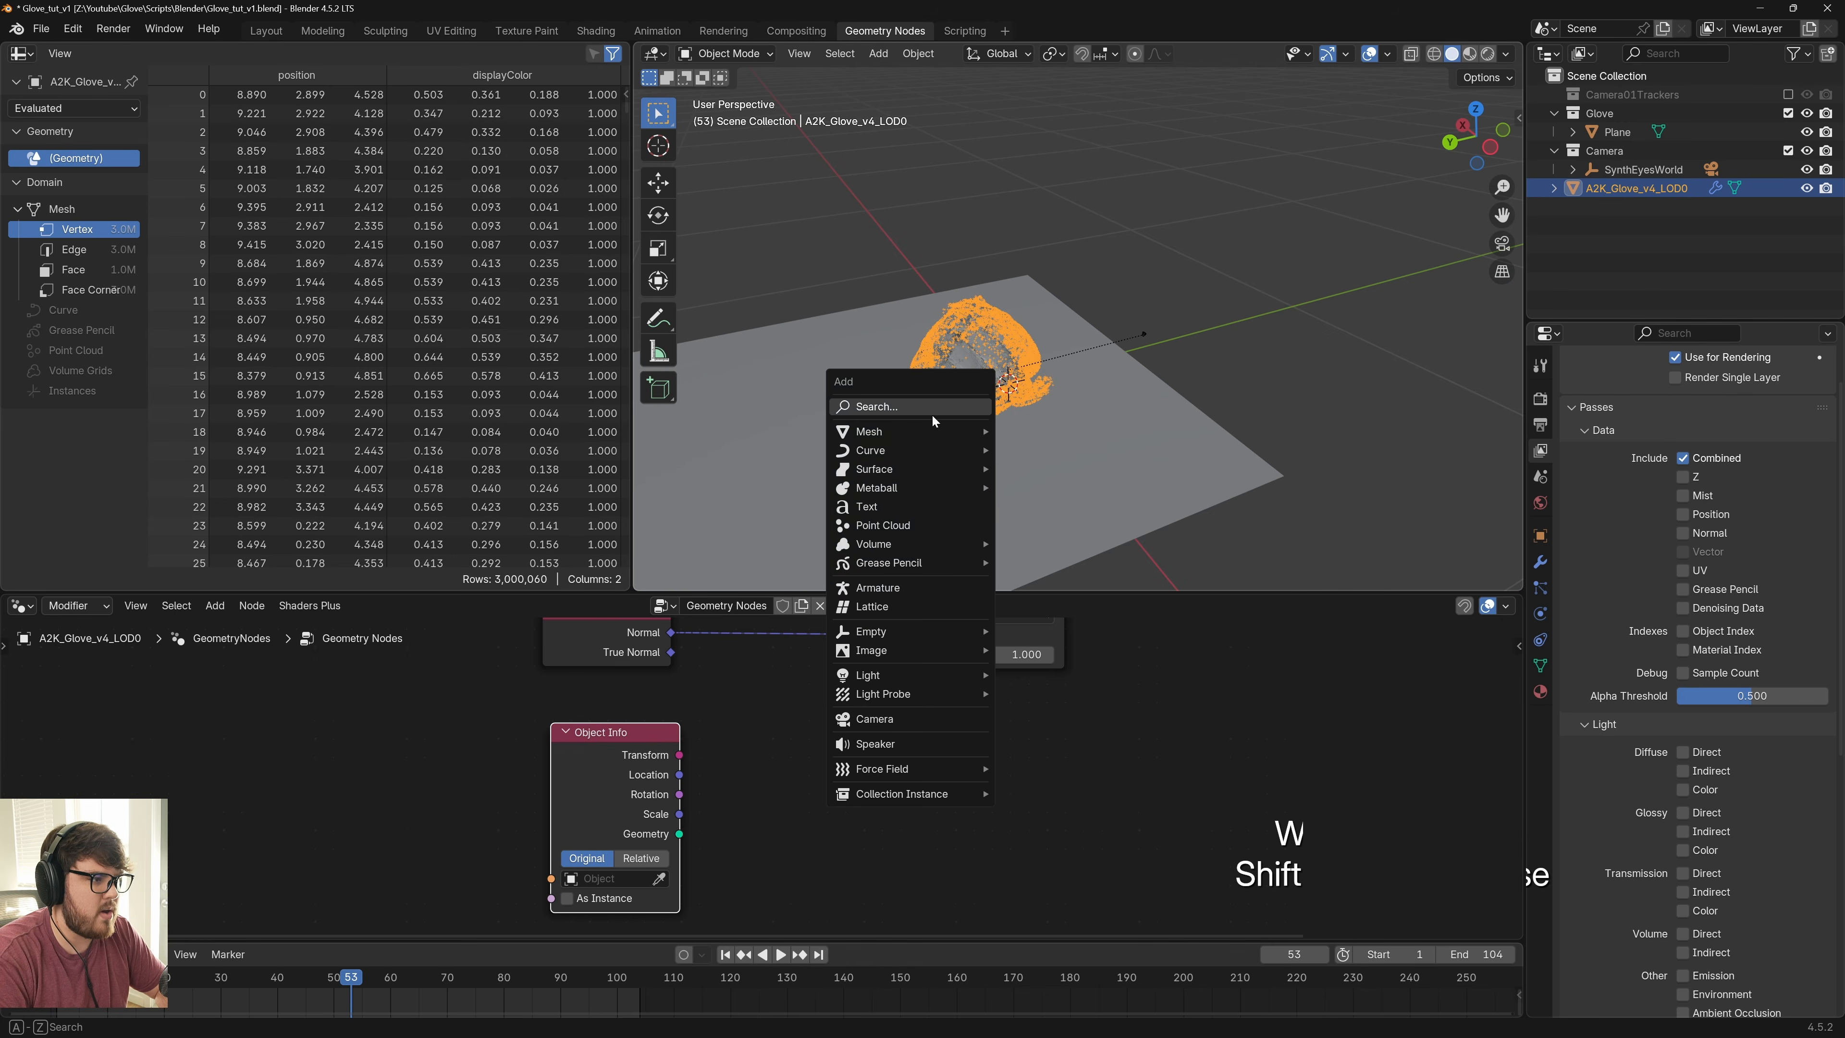
mouse_move(934, 431)
click(1052, 449)
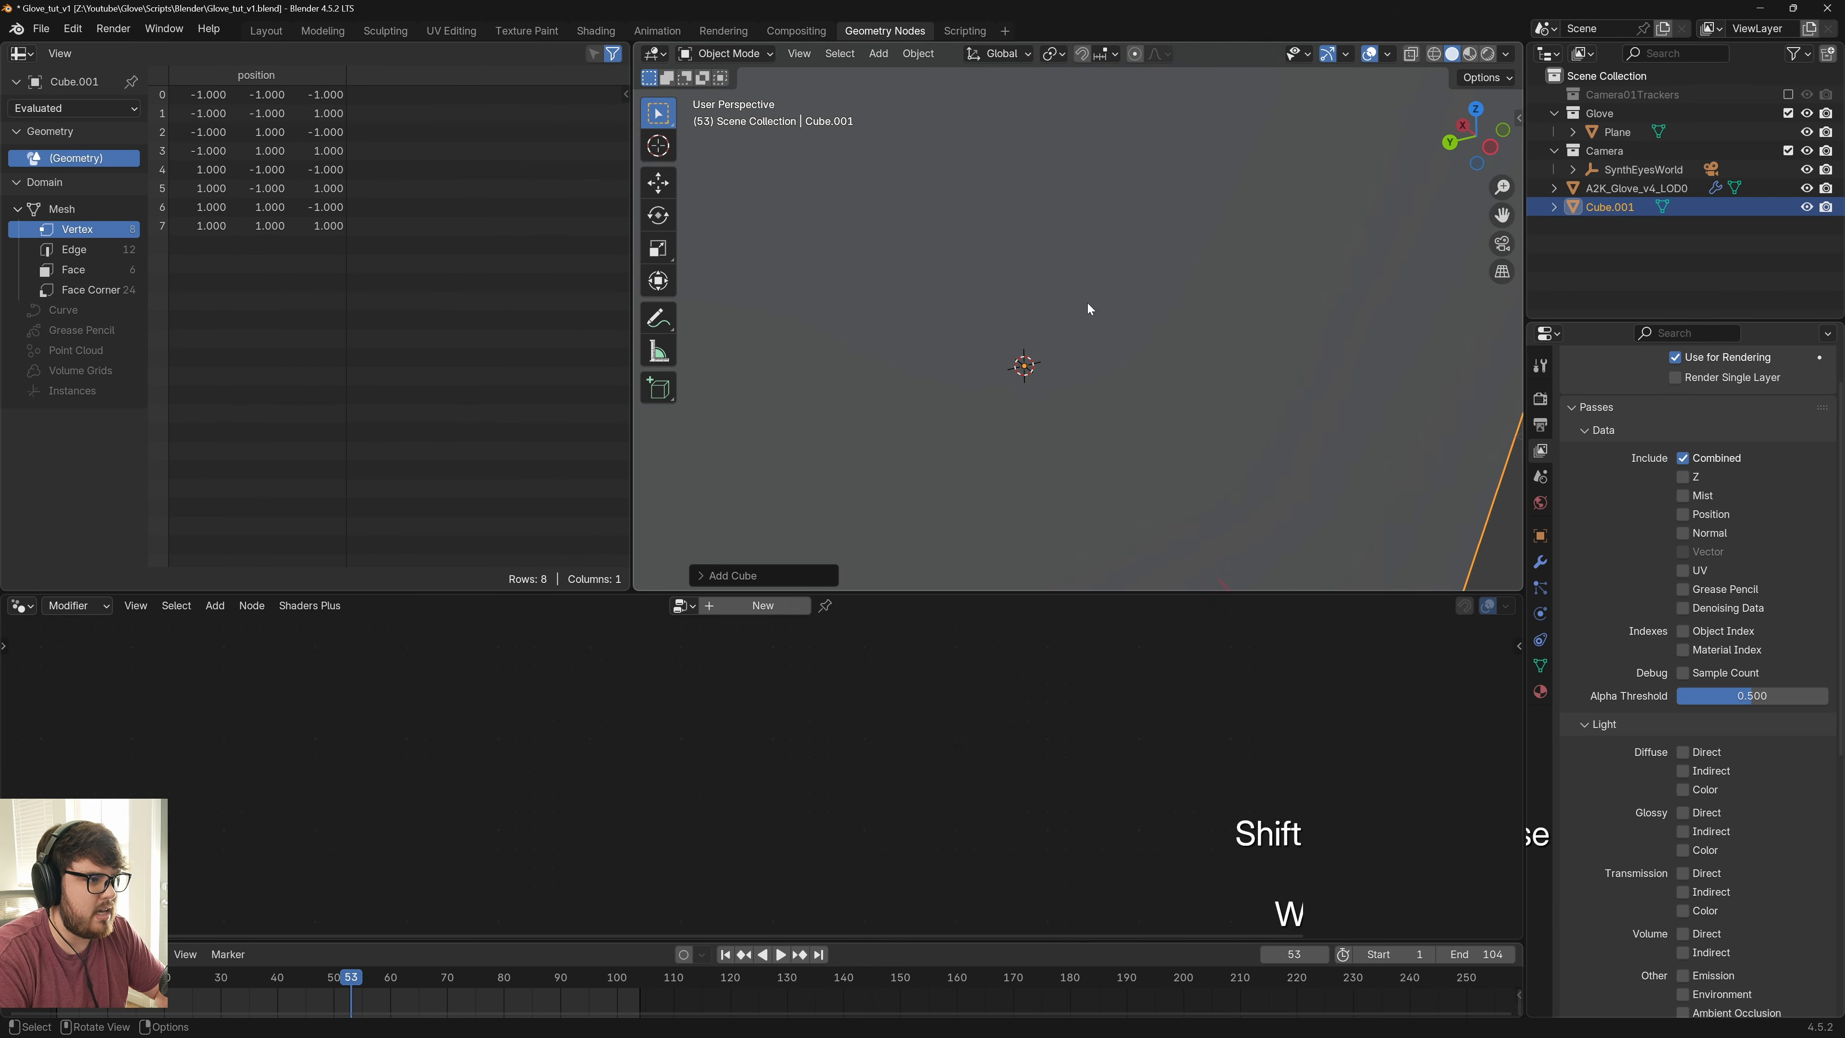
key(s)
click(1029, 227)
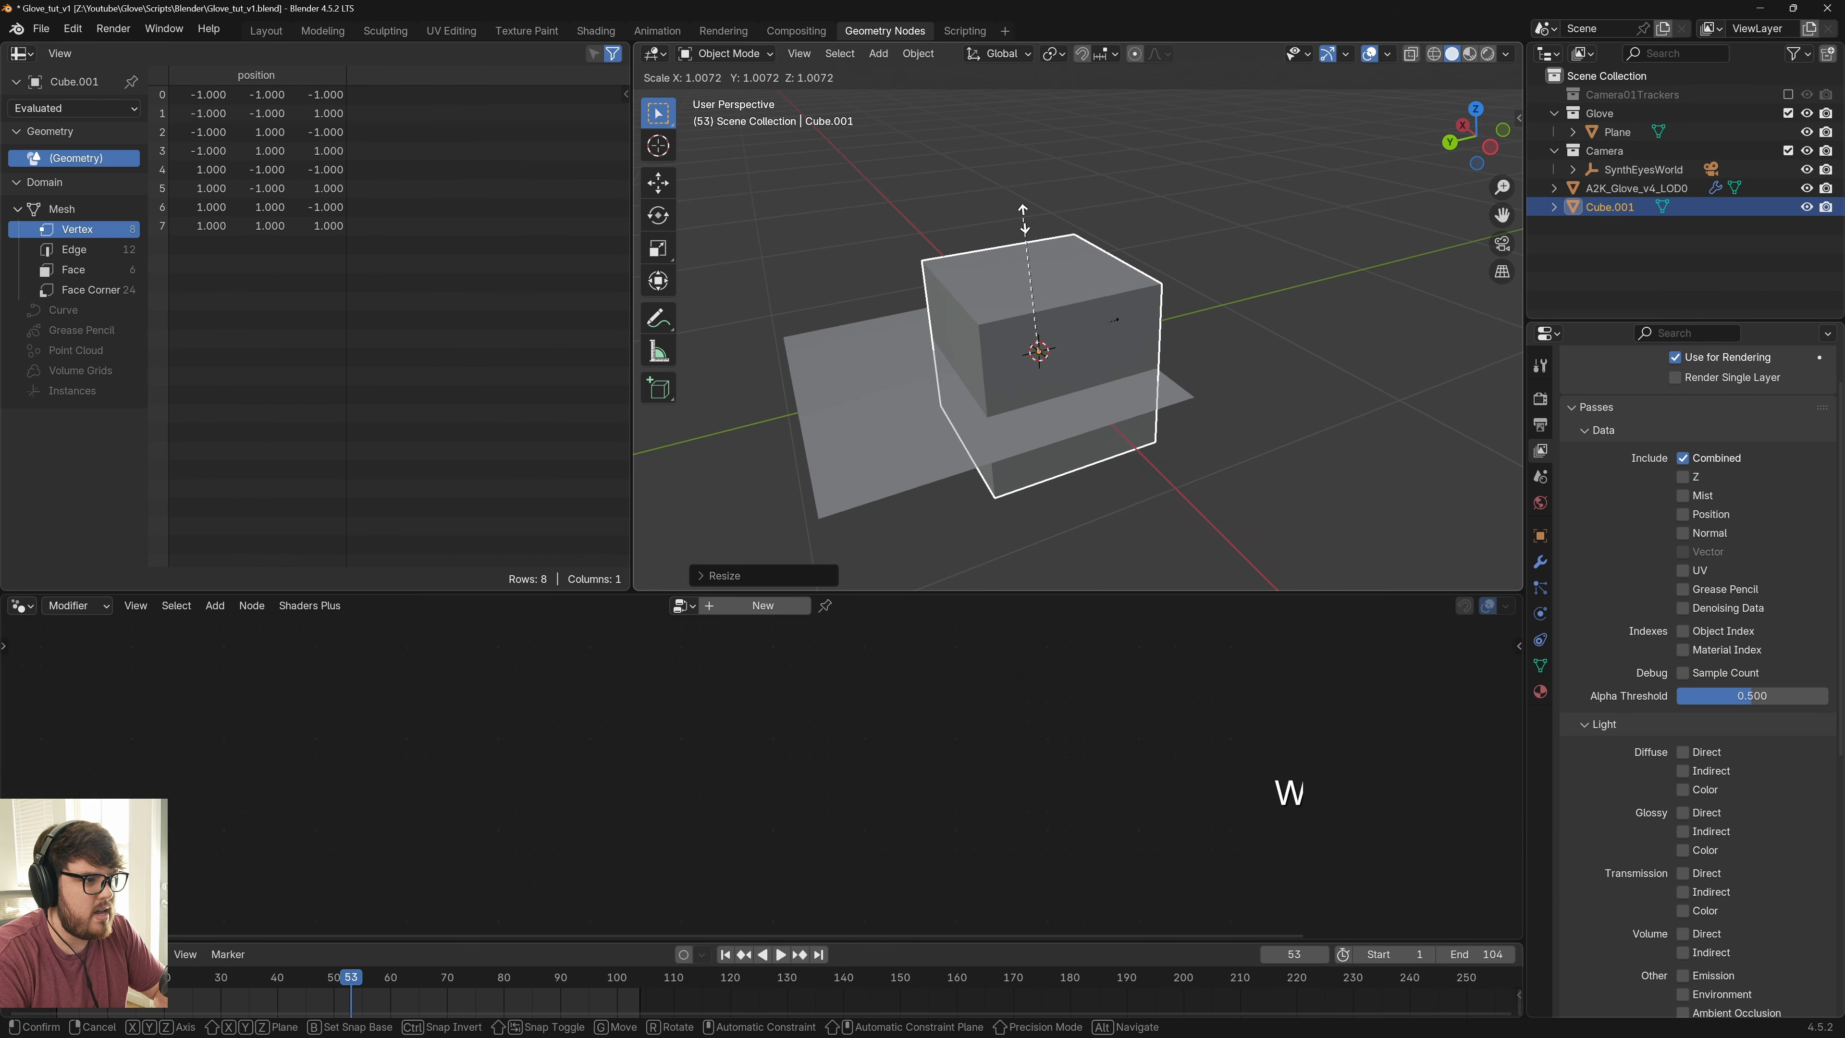
Flatten the cube along Z and lower it below the ground plane
key(s)
key(z)
click(1030, 285)
key(g)
key(z)
click(1042, 350)
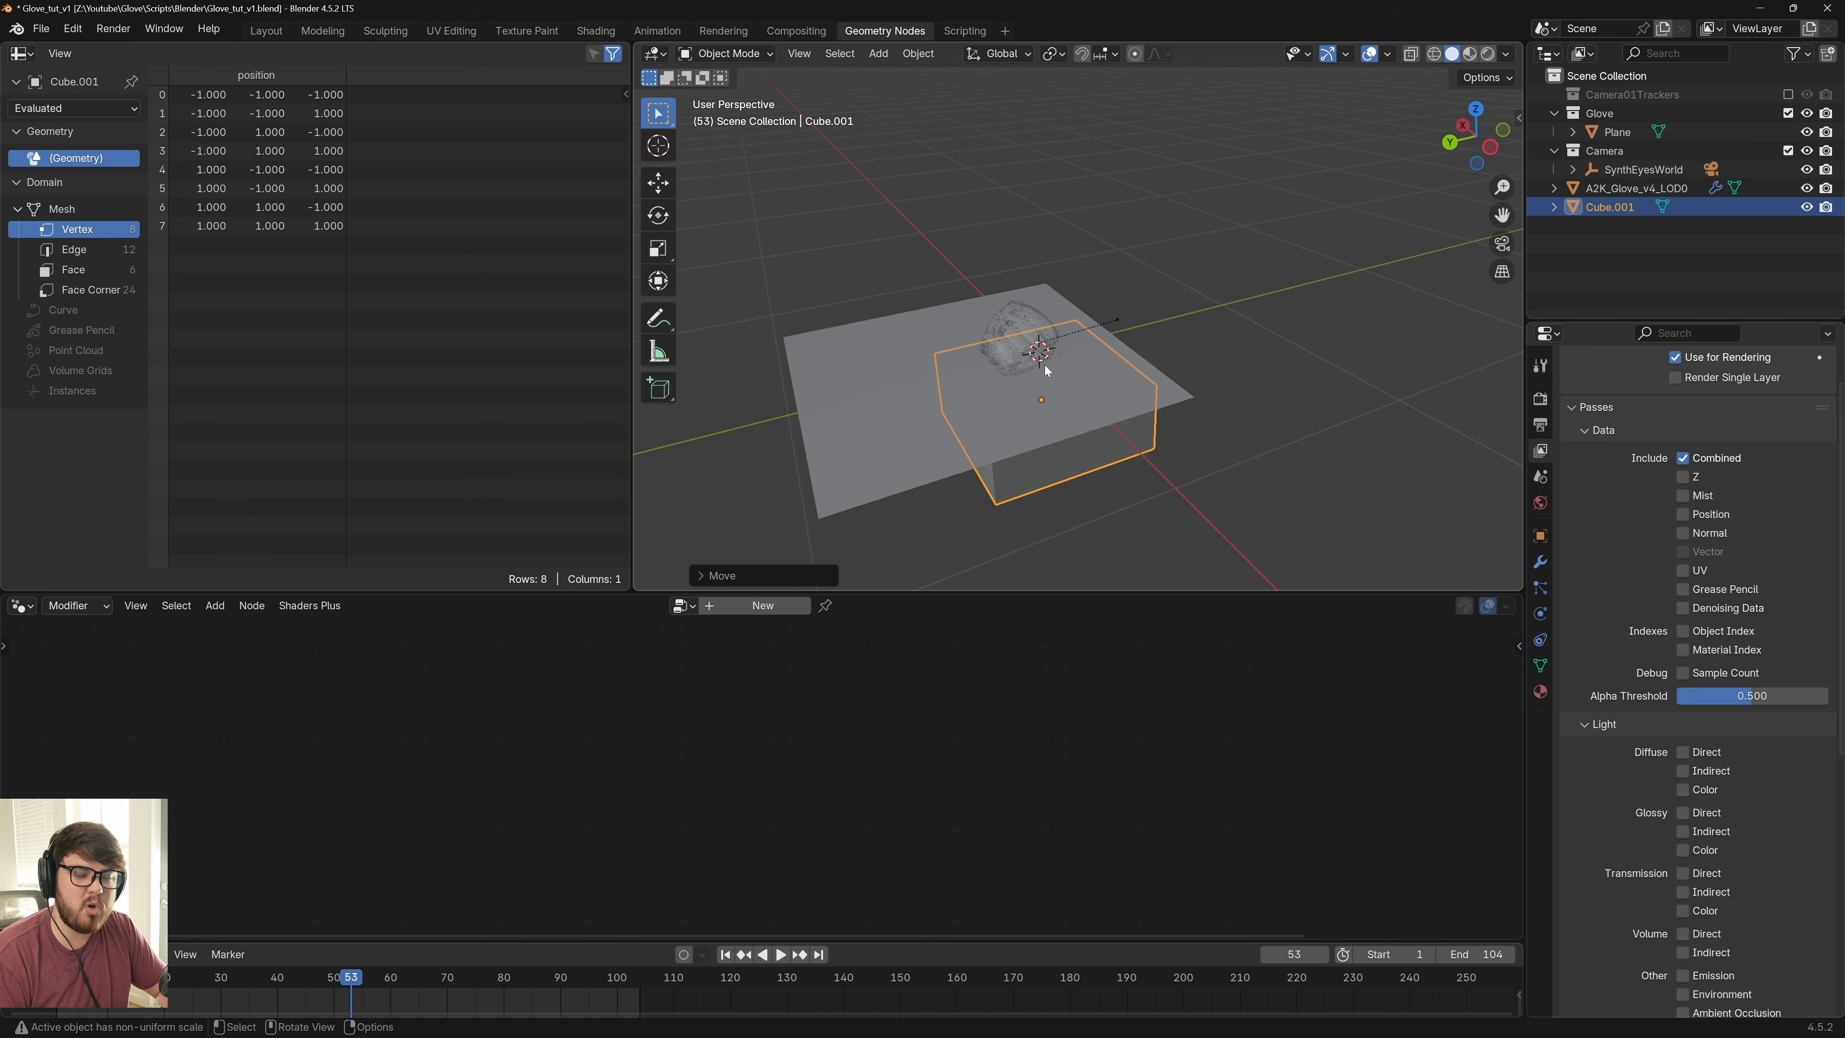
Check the glove and cube by selecting each, reselect the glove and save the file
click(1035, 308)
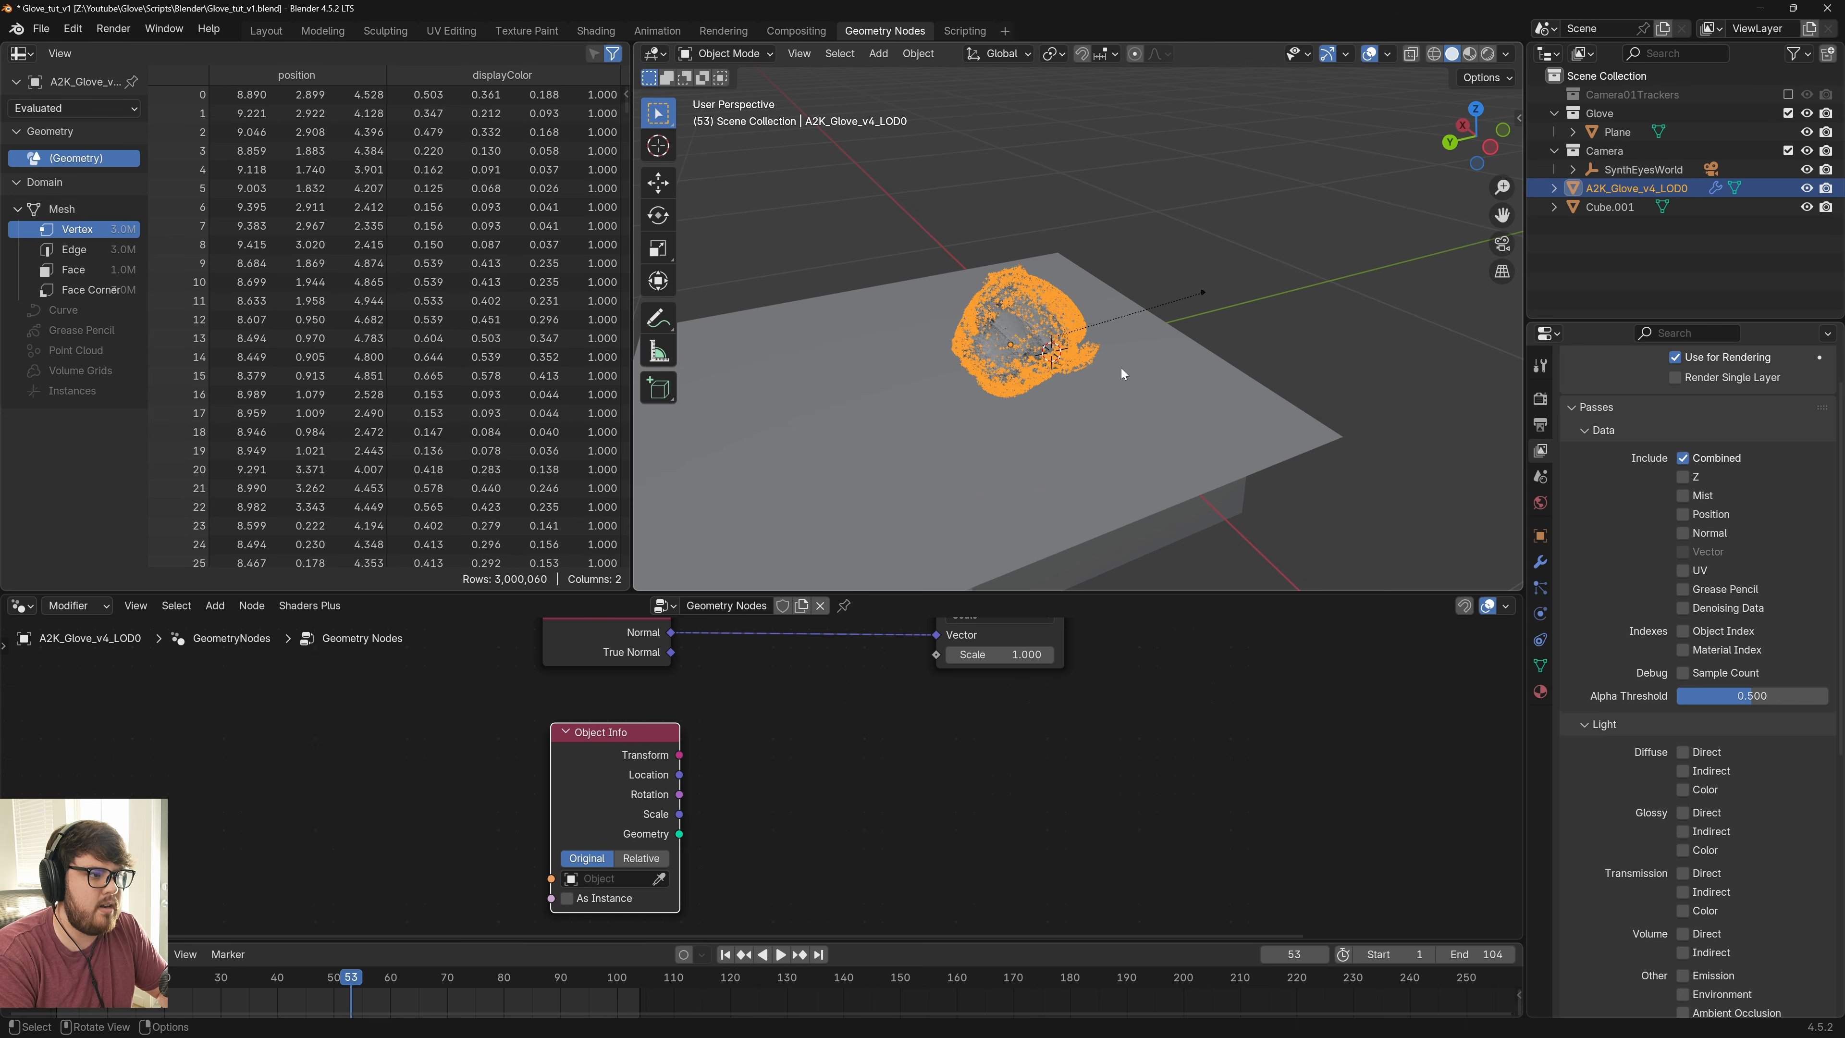
click(1135, 529)
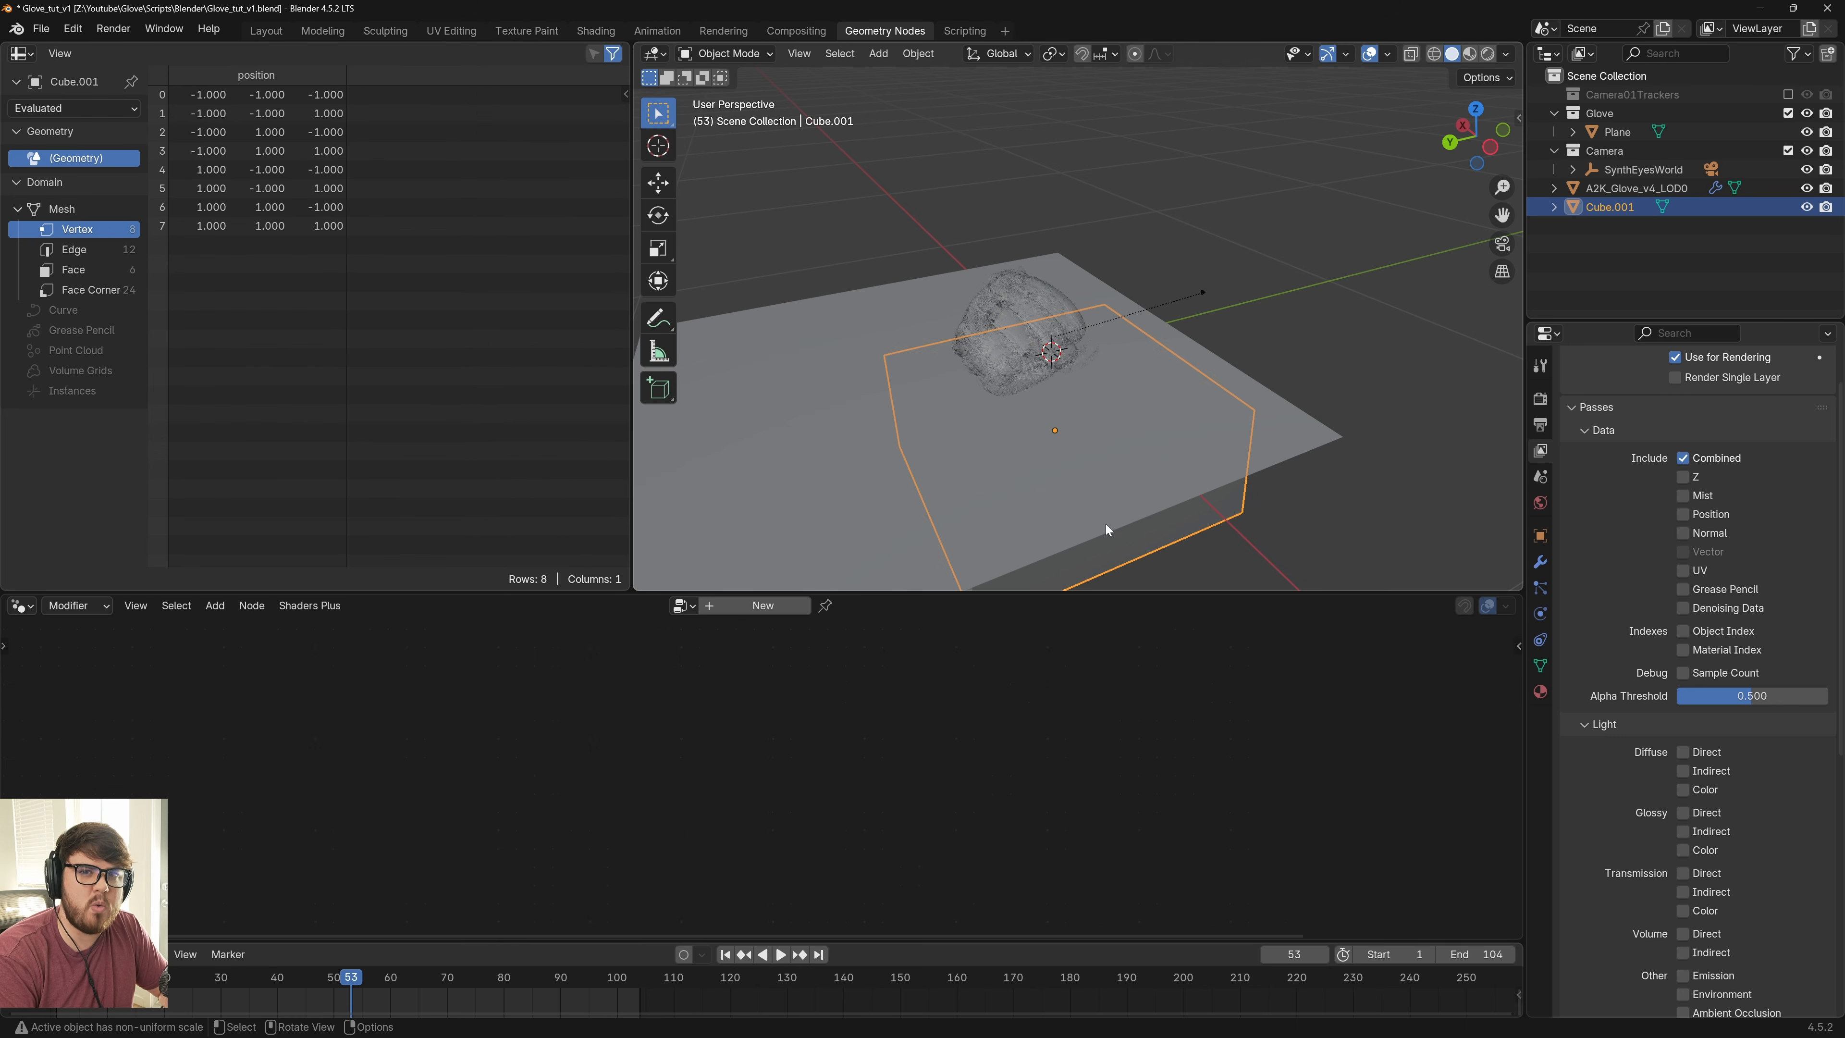
click(1057, 313)
key(ctrl+s)
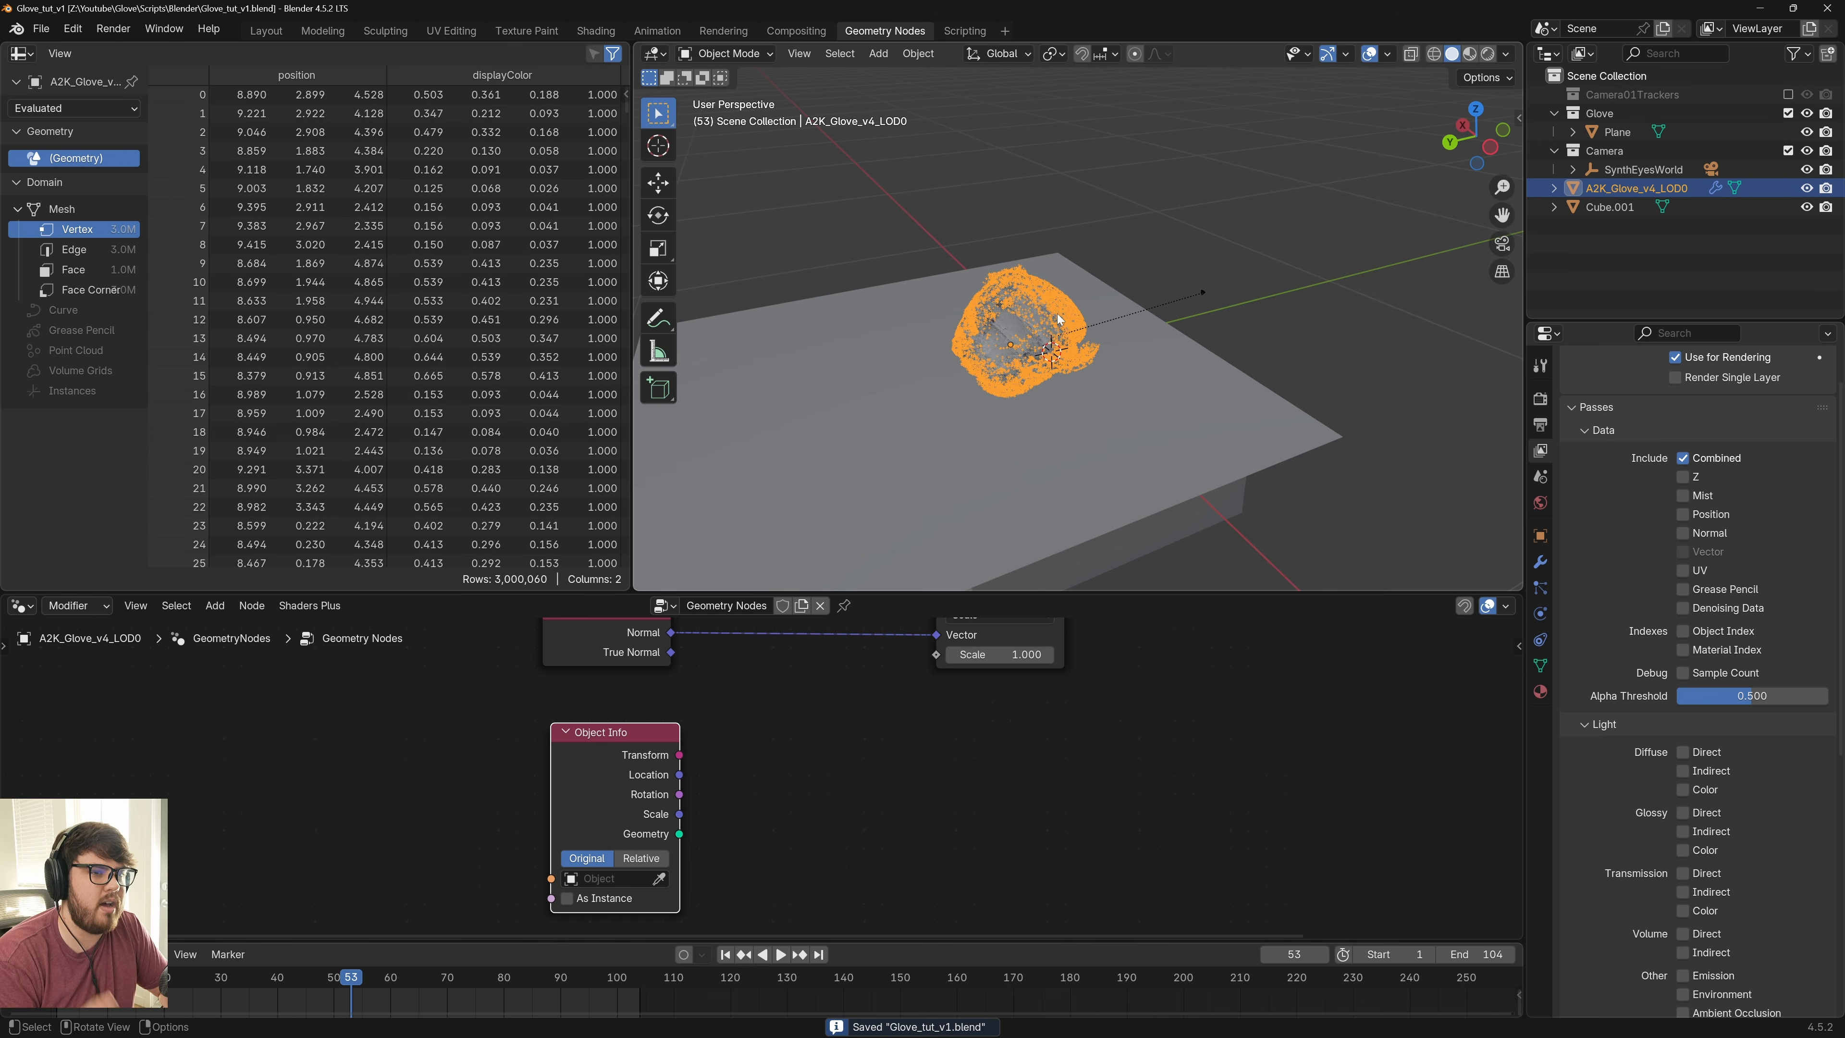
Pick Cube.001 as the Object Info node's object and set its transform space to Relative
scroll(1057, 313, up, 1)
click(658, 879)
click(1249, 546)
shift+middle_drag(1098, 476, 1118, 399)
click(641, 858)
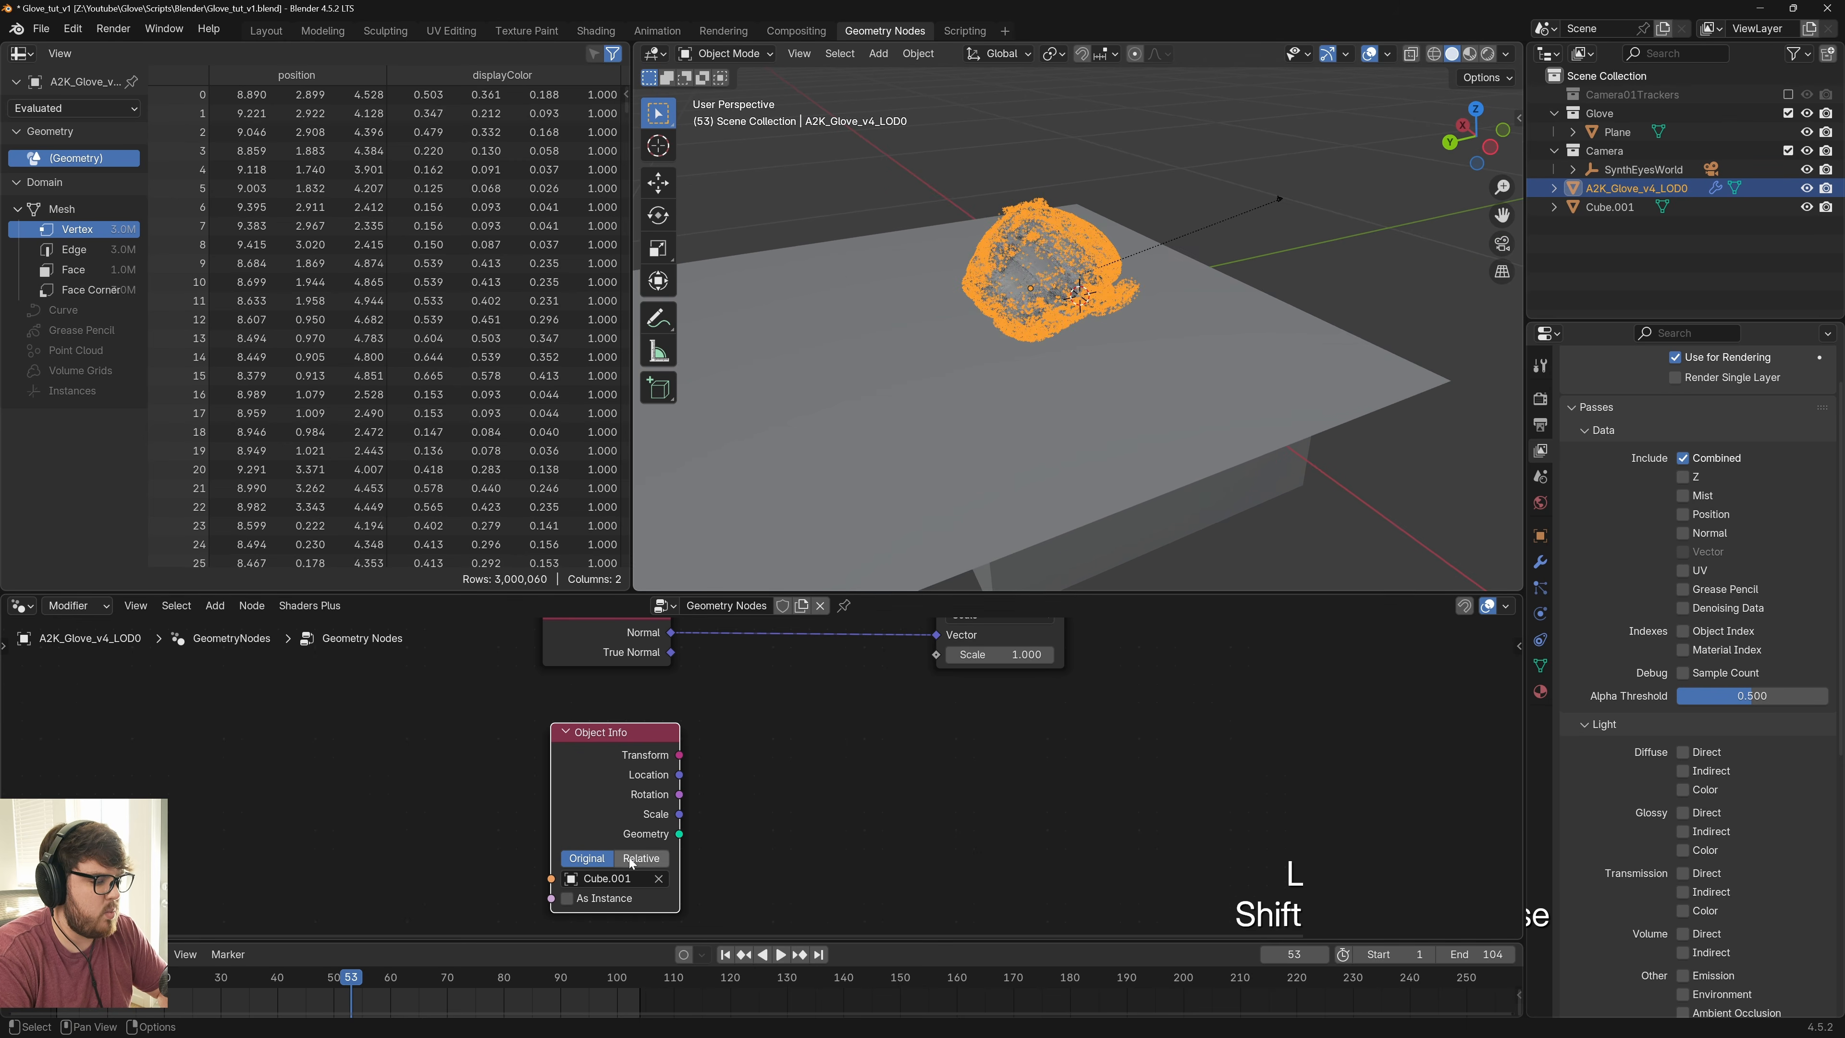
Connect the Object Info node's Location output to the Scale input of the vector Scale node
drag(627, 784, 578, 788)
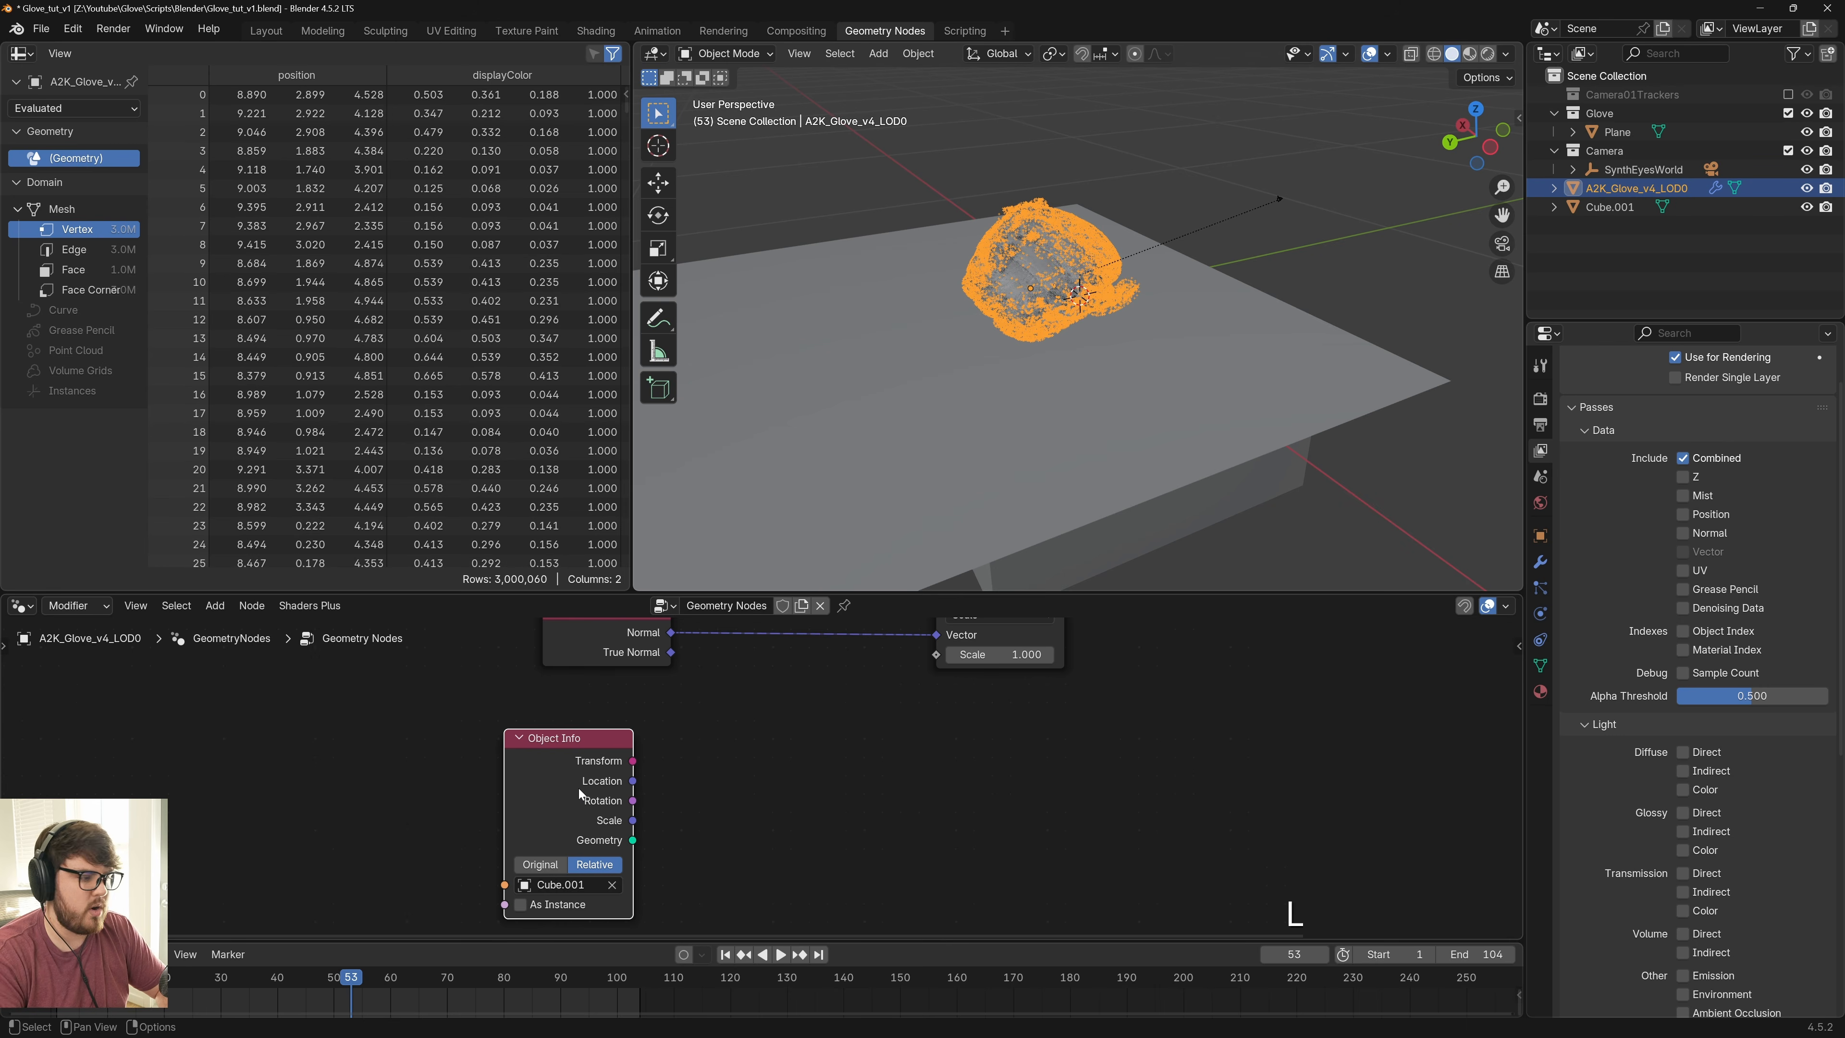
middle_drag(852, 756, 833, 777)
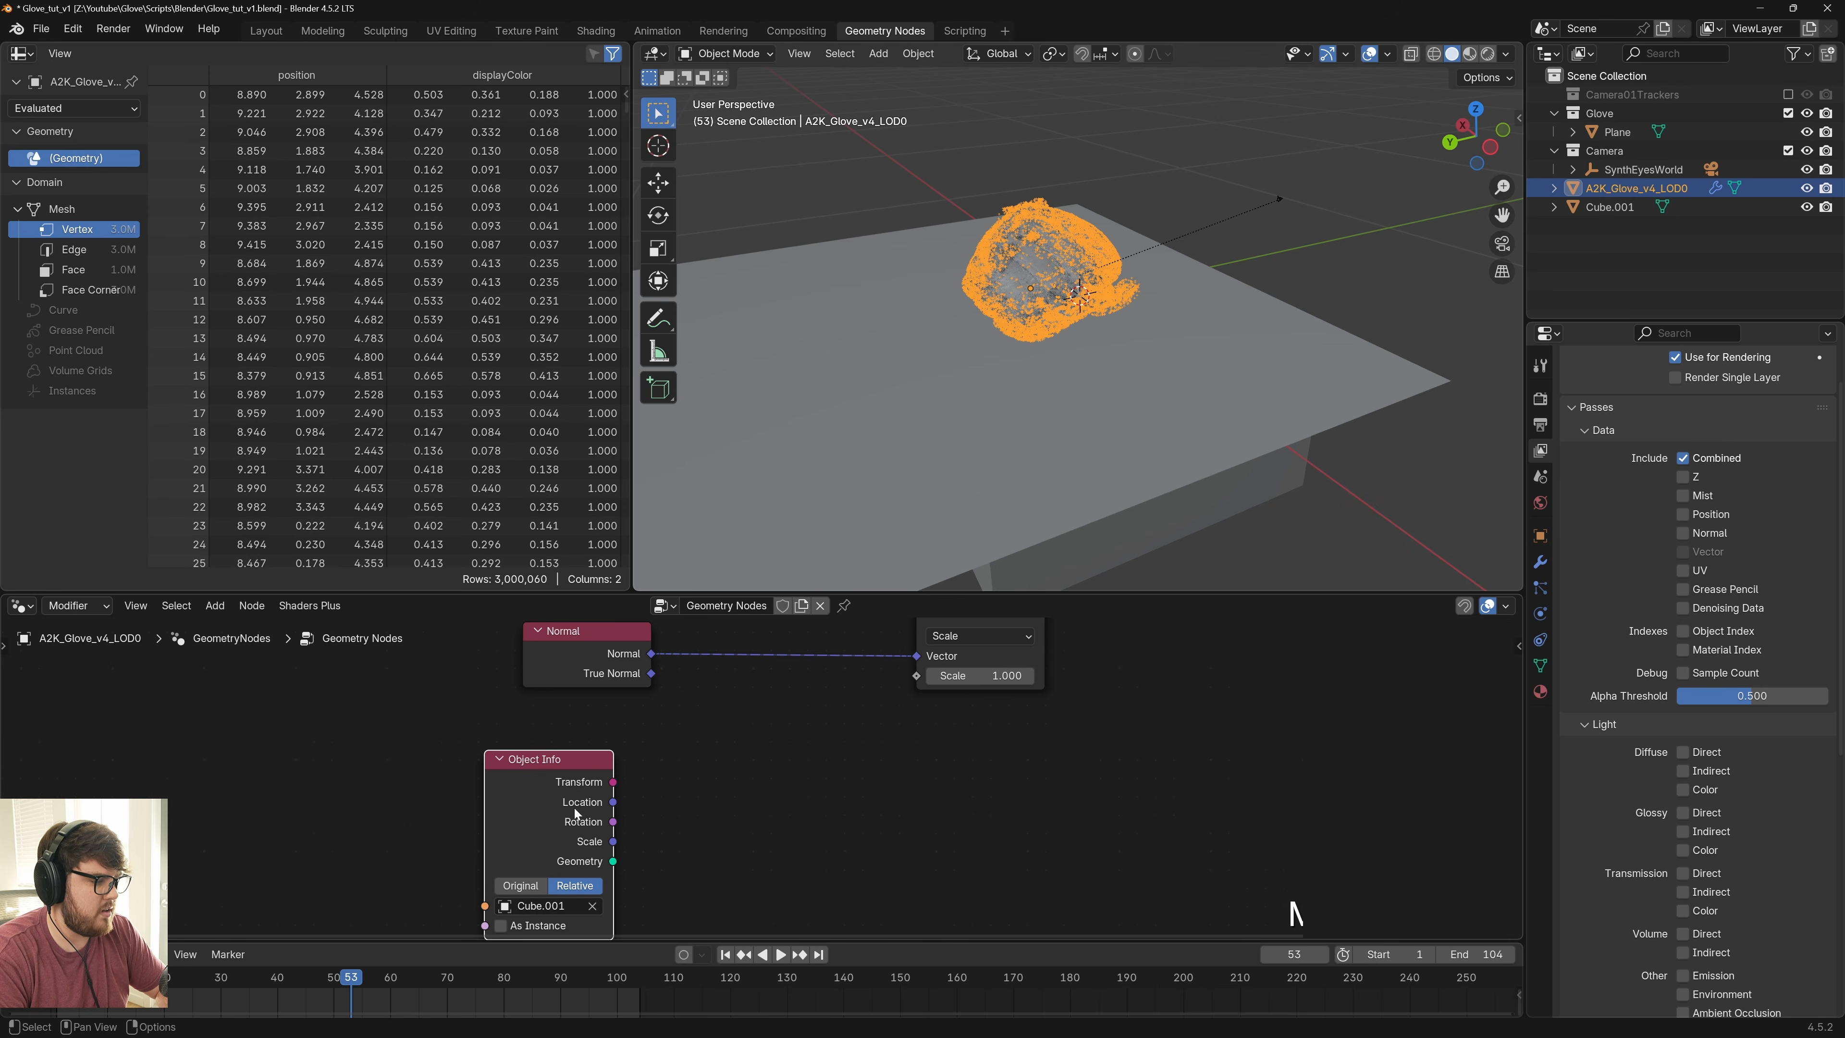
drag(613, 801, 919, 688)
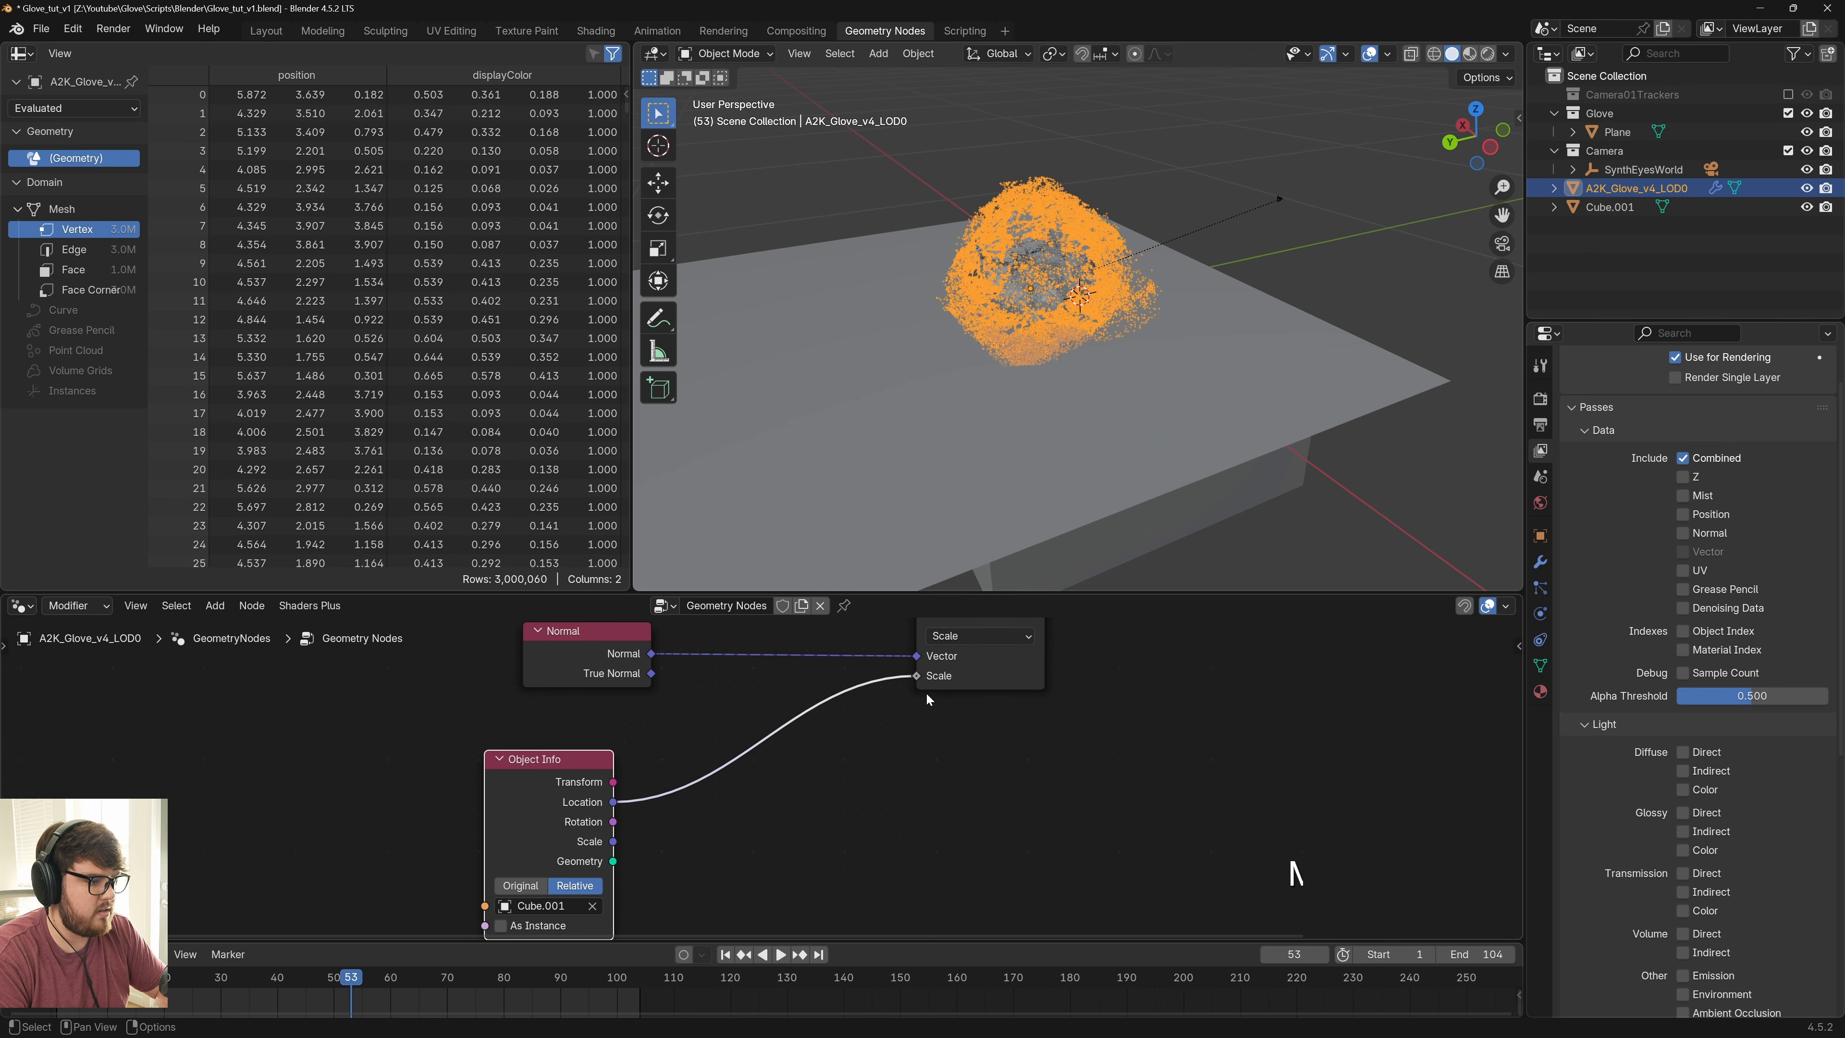
middle_drag(920, 688, 856, 757)
scroll(1191, 541, up, 2)
Select the cube and trial-move it to preview how its location displaces the glove's faces, without keeping the move
middle_drag(1192, 540, 1196, 452)
drag(1200, 545, 1195, 554)
key(g)
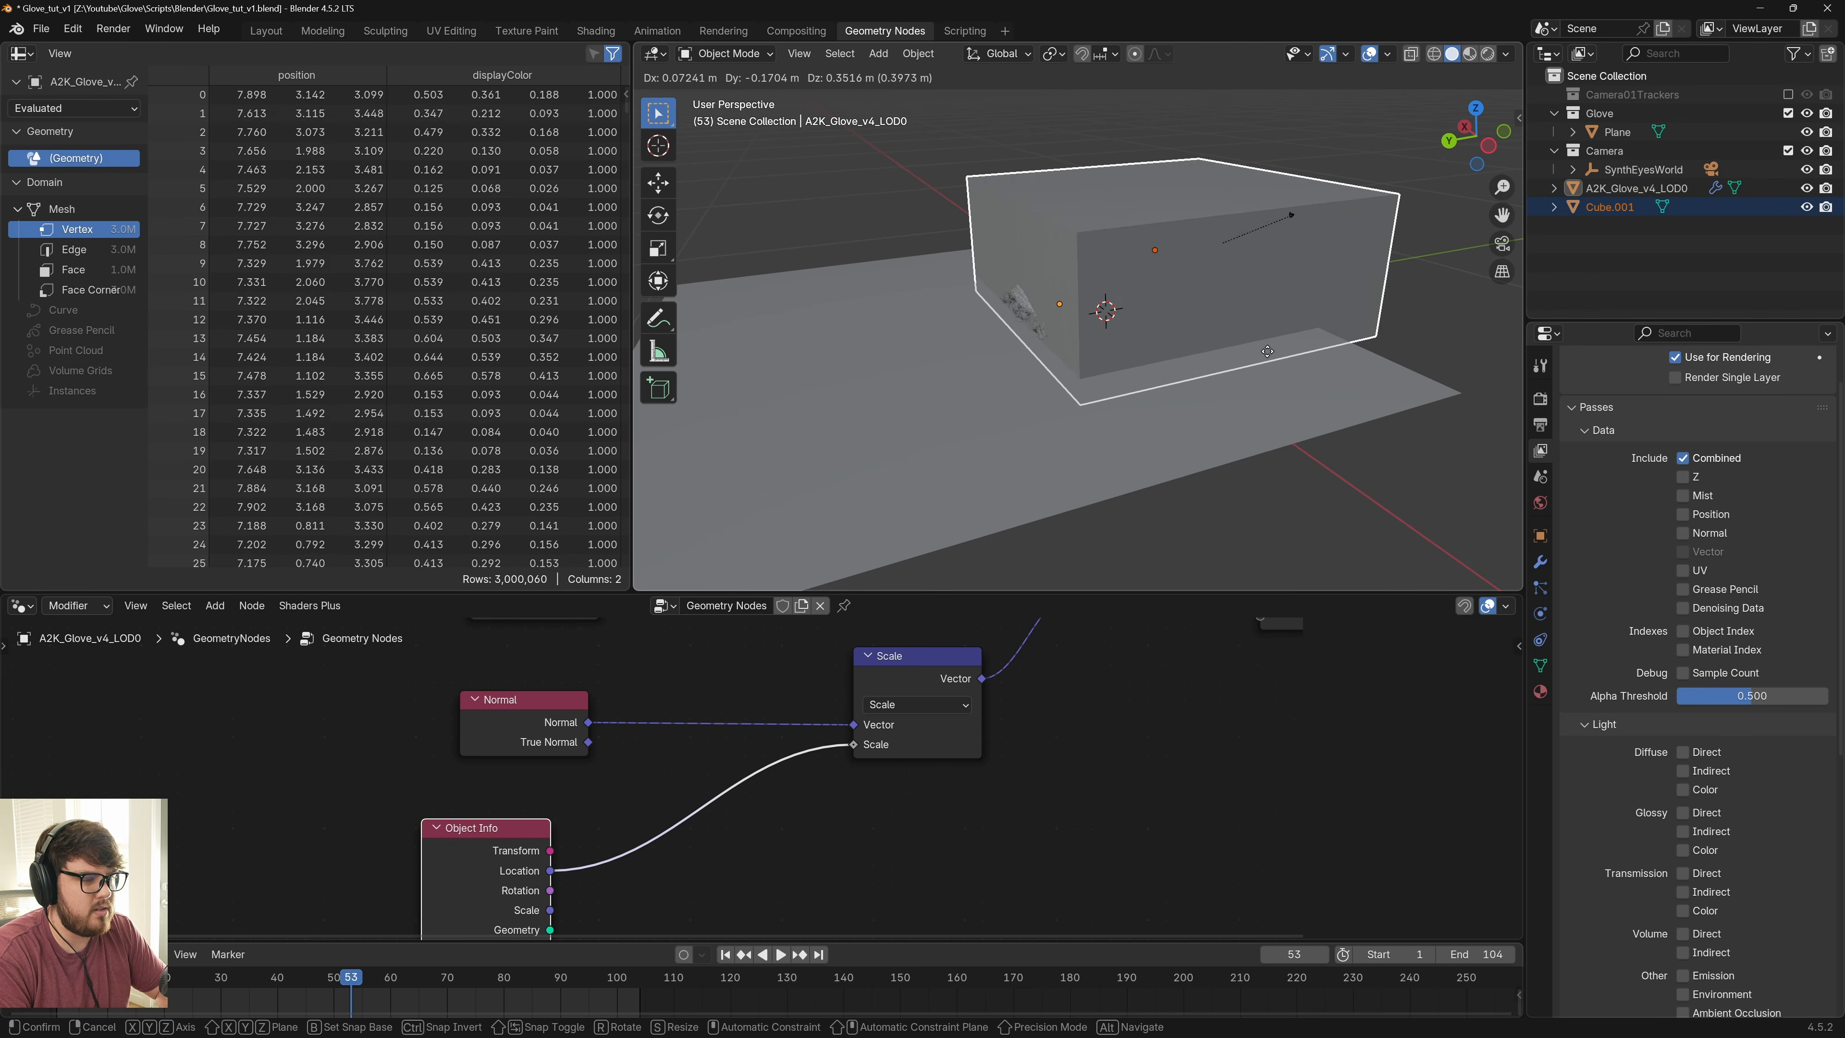
right_click(1256, 375)
Open the object's Viewport Display settings and try displaying the glove as Bounds
click(1540, 536)
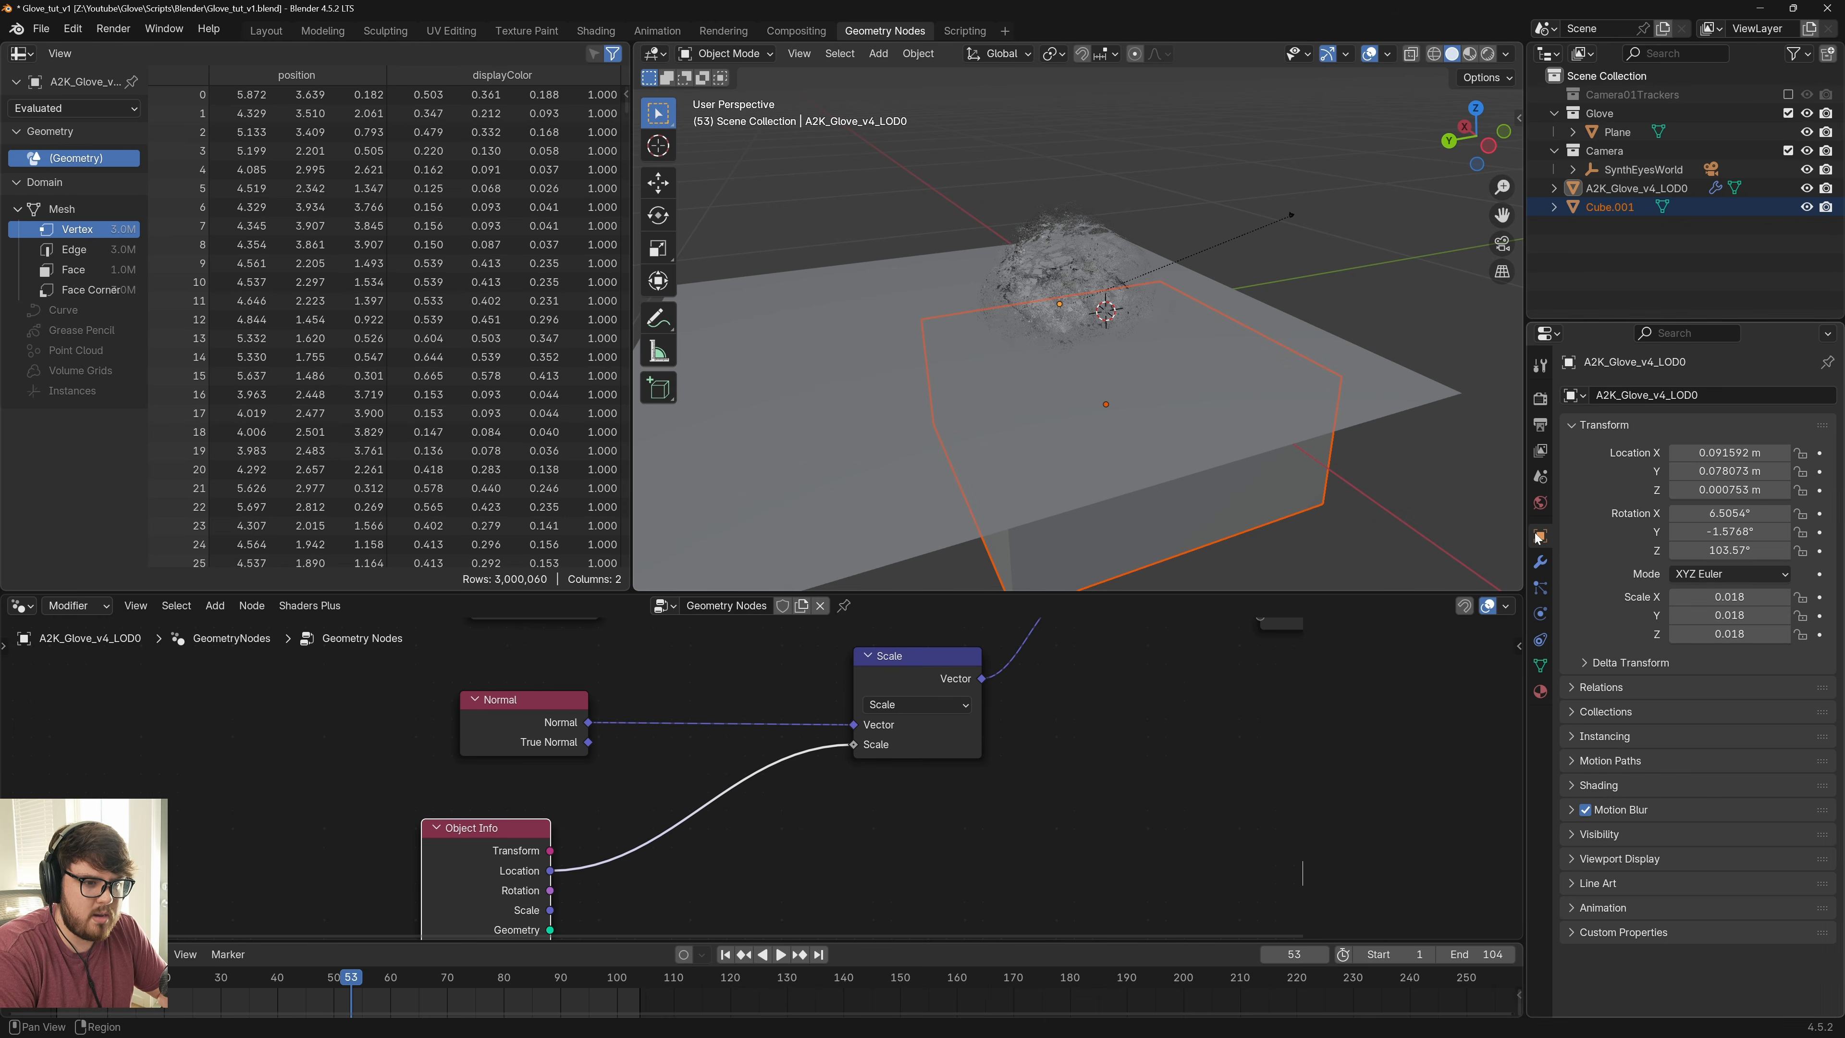
scroll(1663, 872, down, 8)
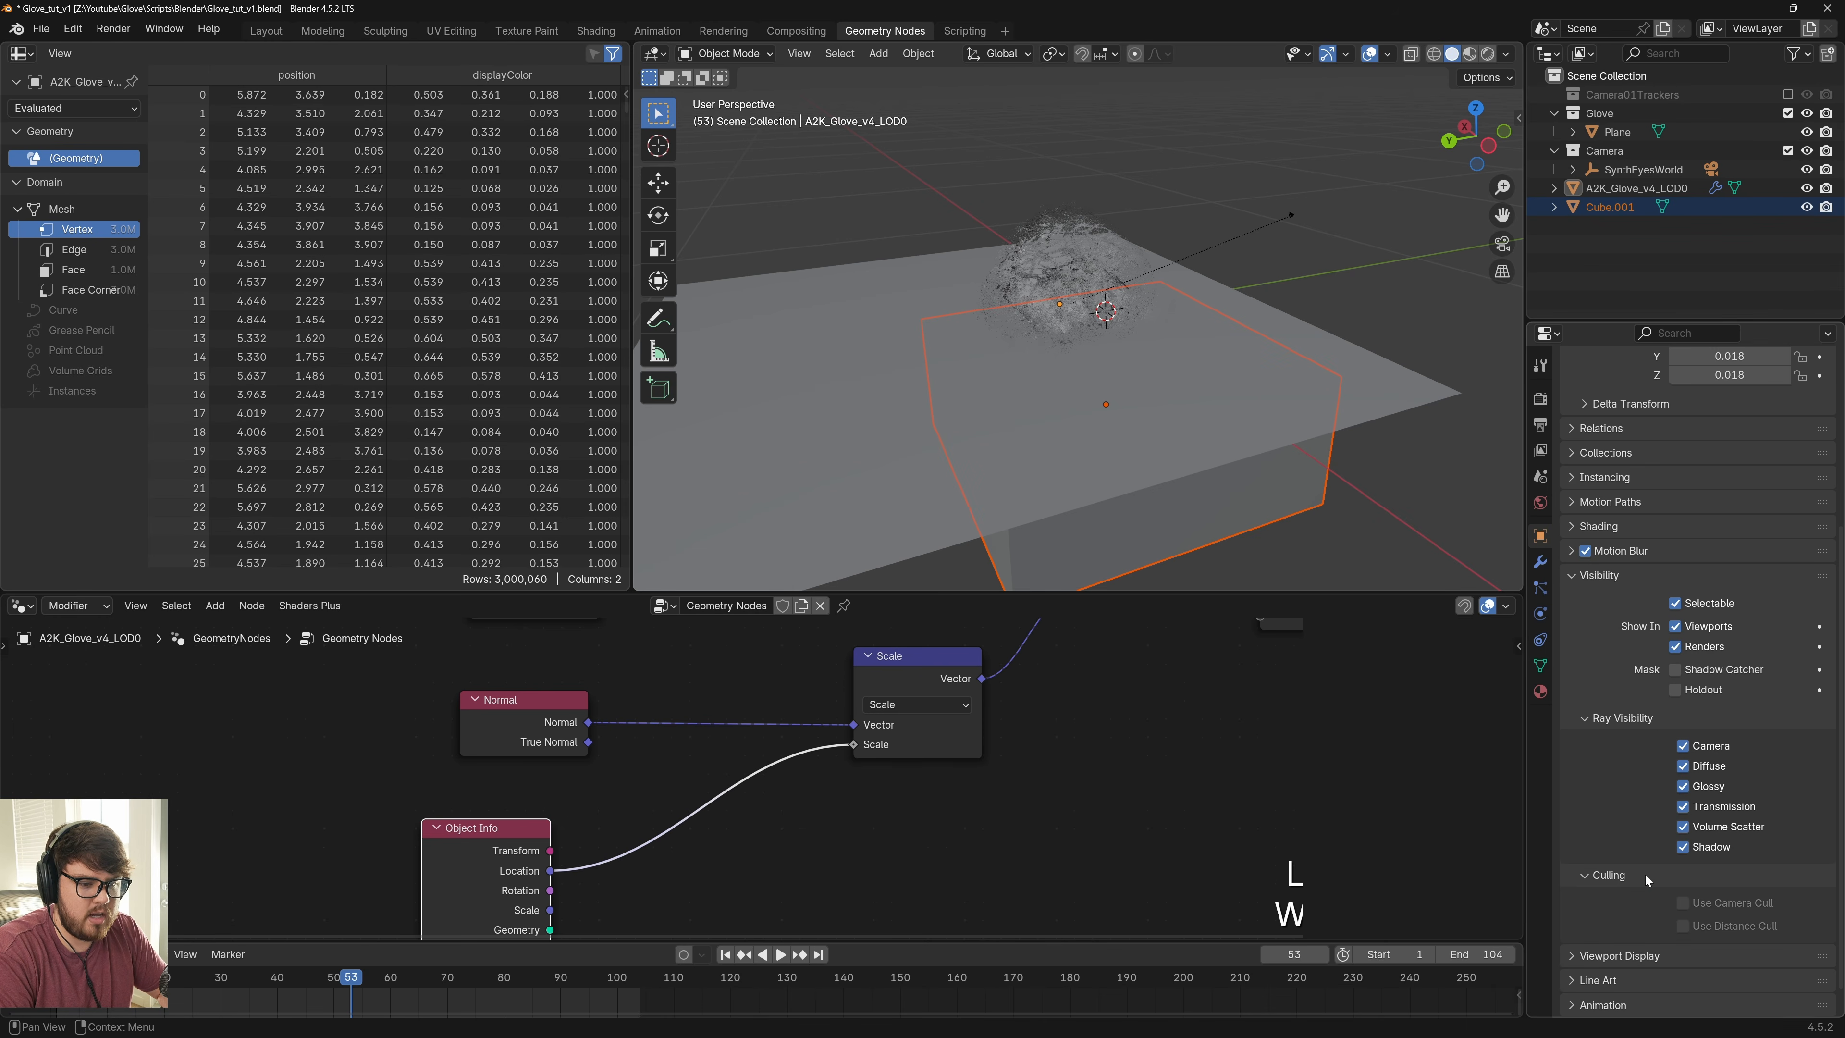
click(1587, 574)
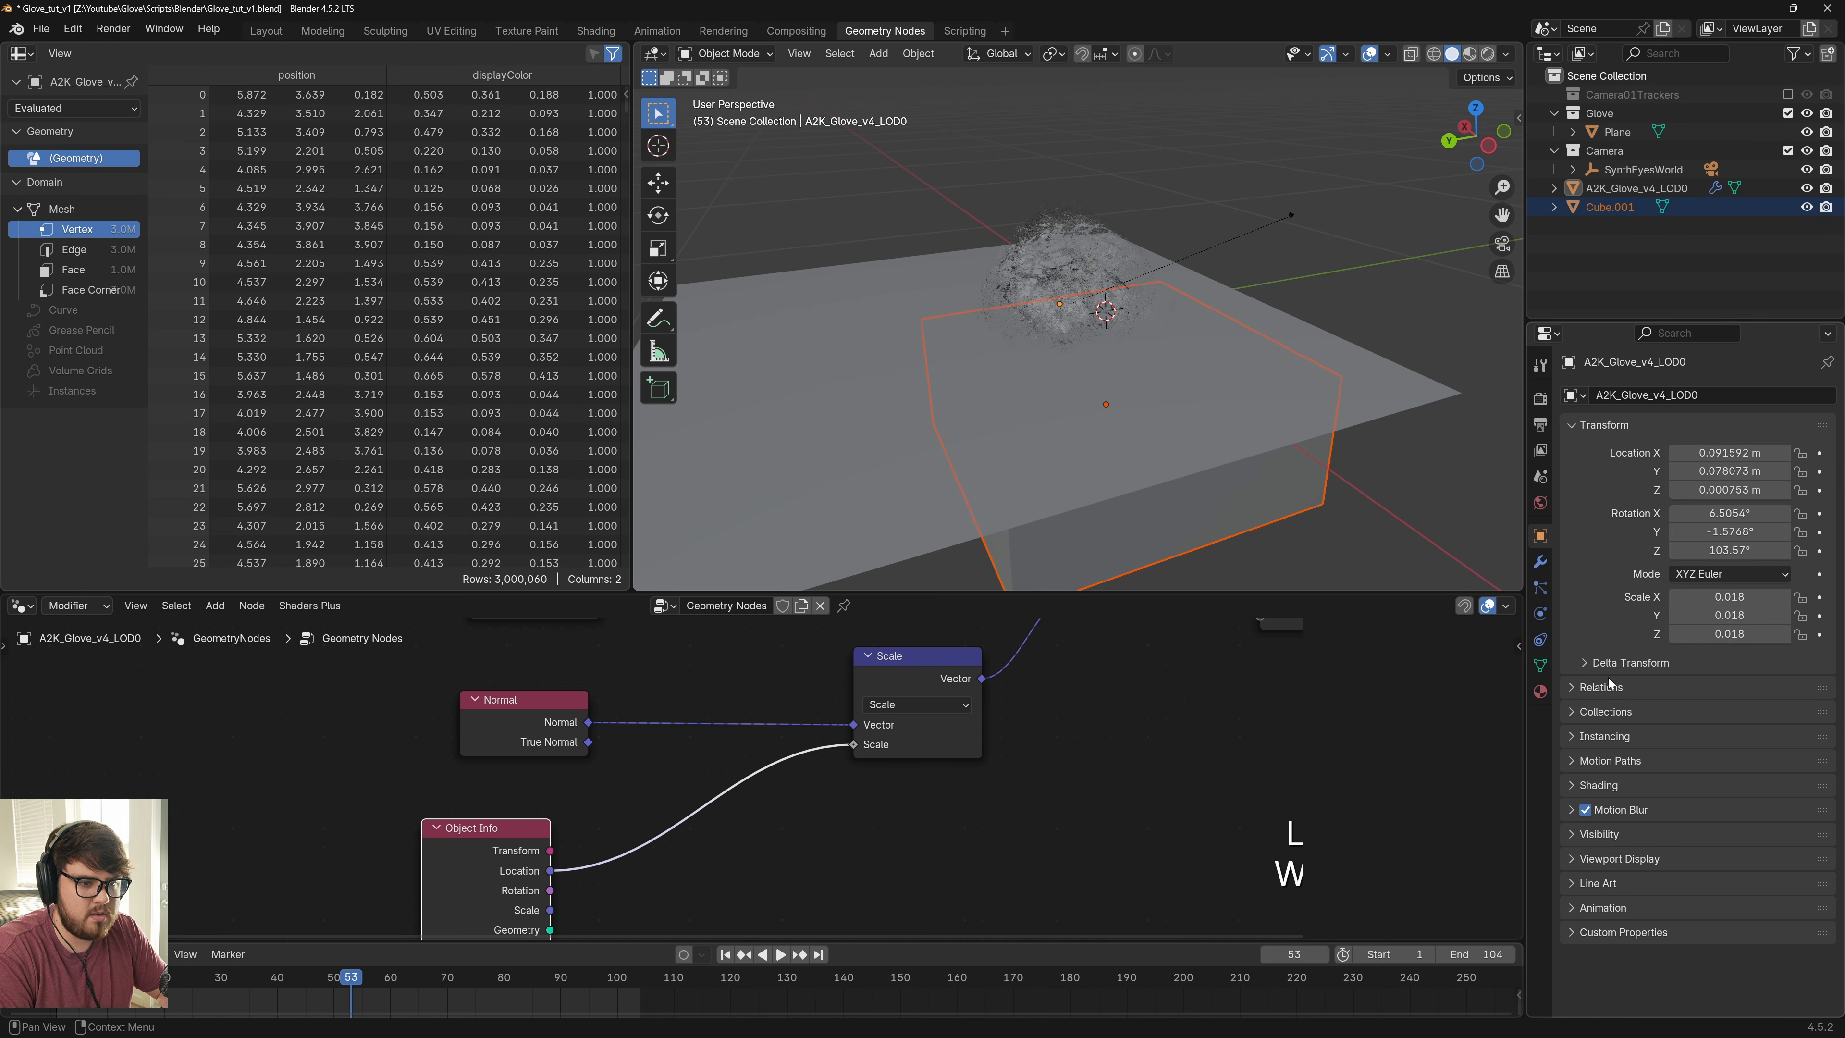
click(1610, 858)
scroll(1610, 865, down, 5)
click(1694, 904)
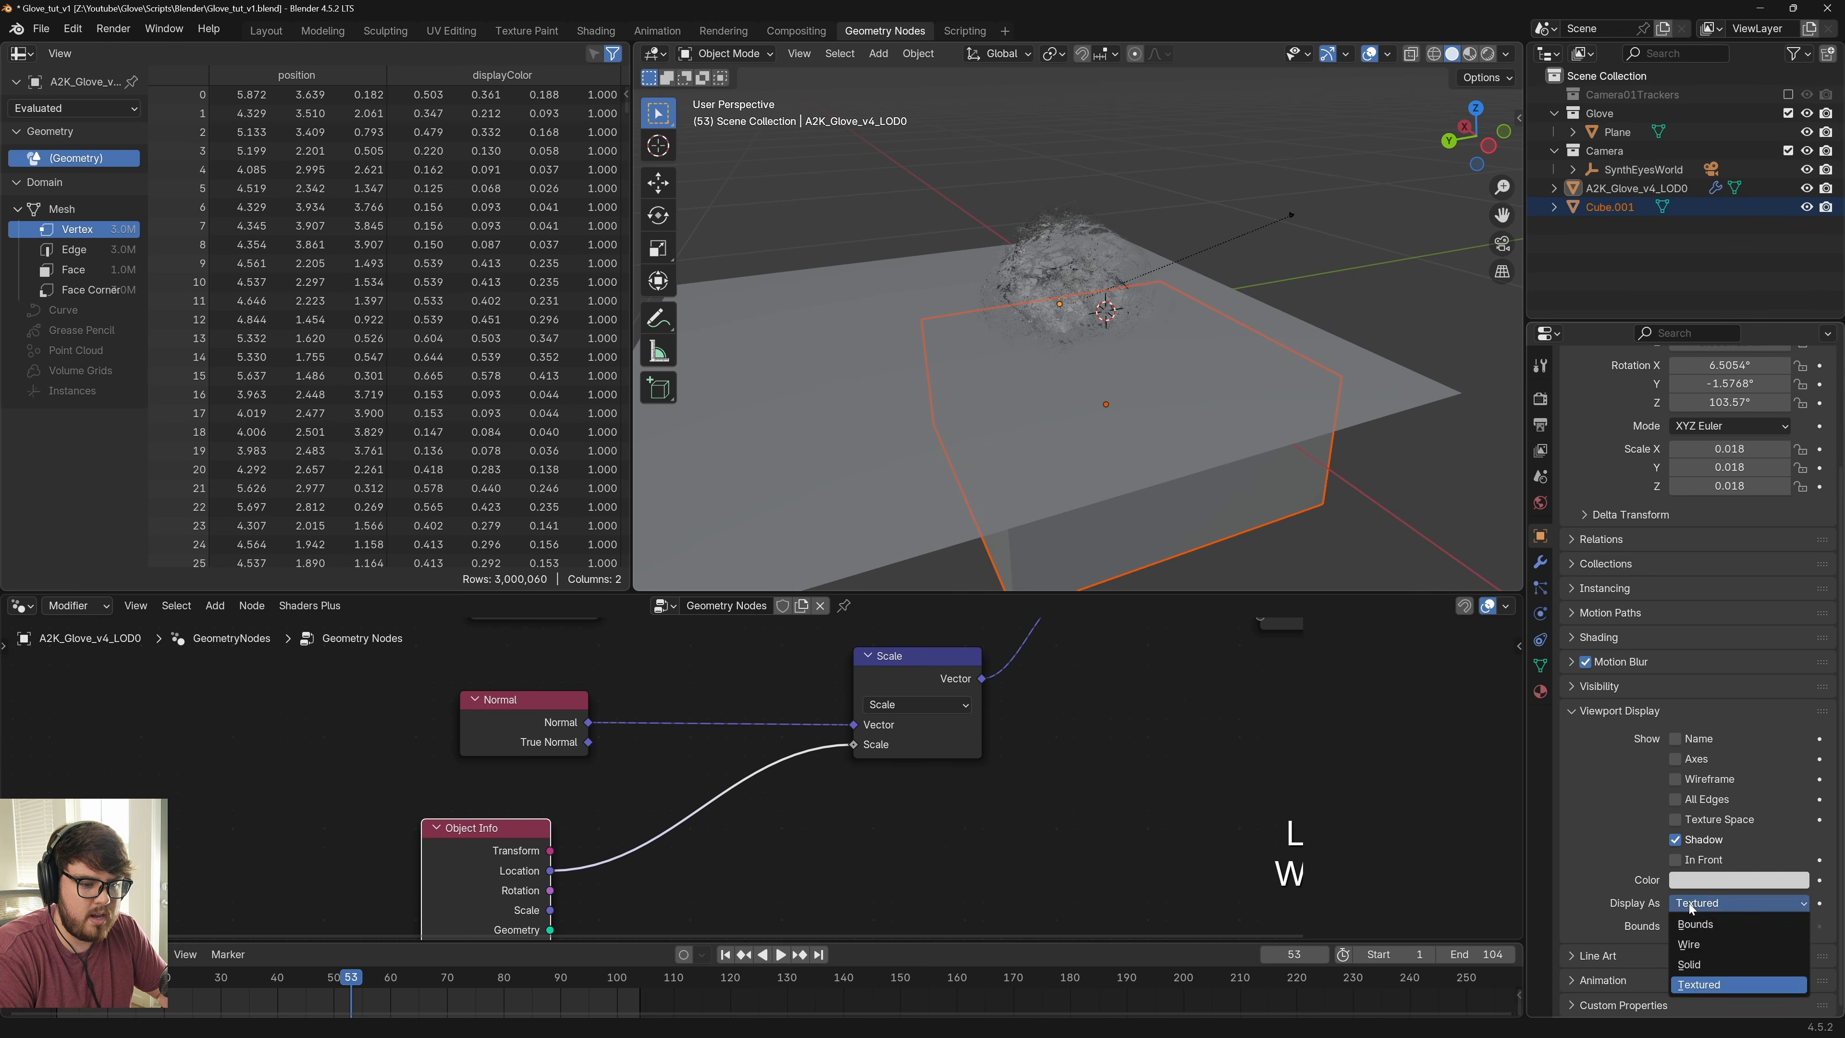
click(1703, 926)
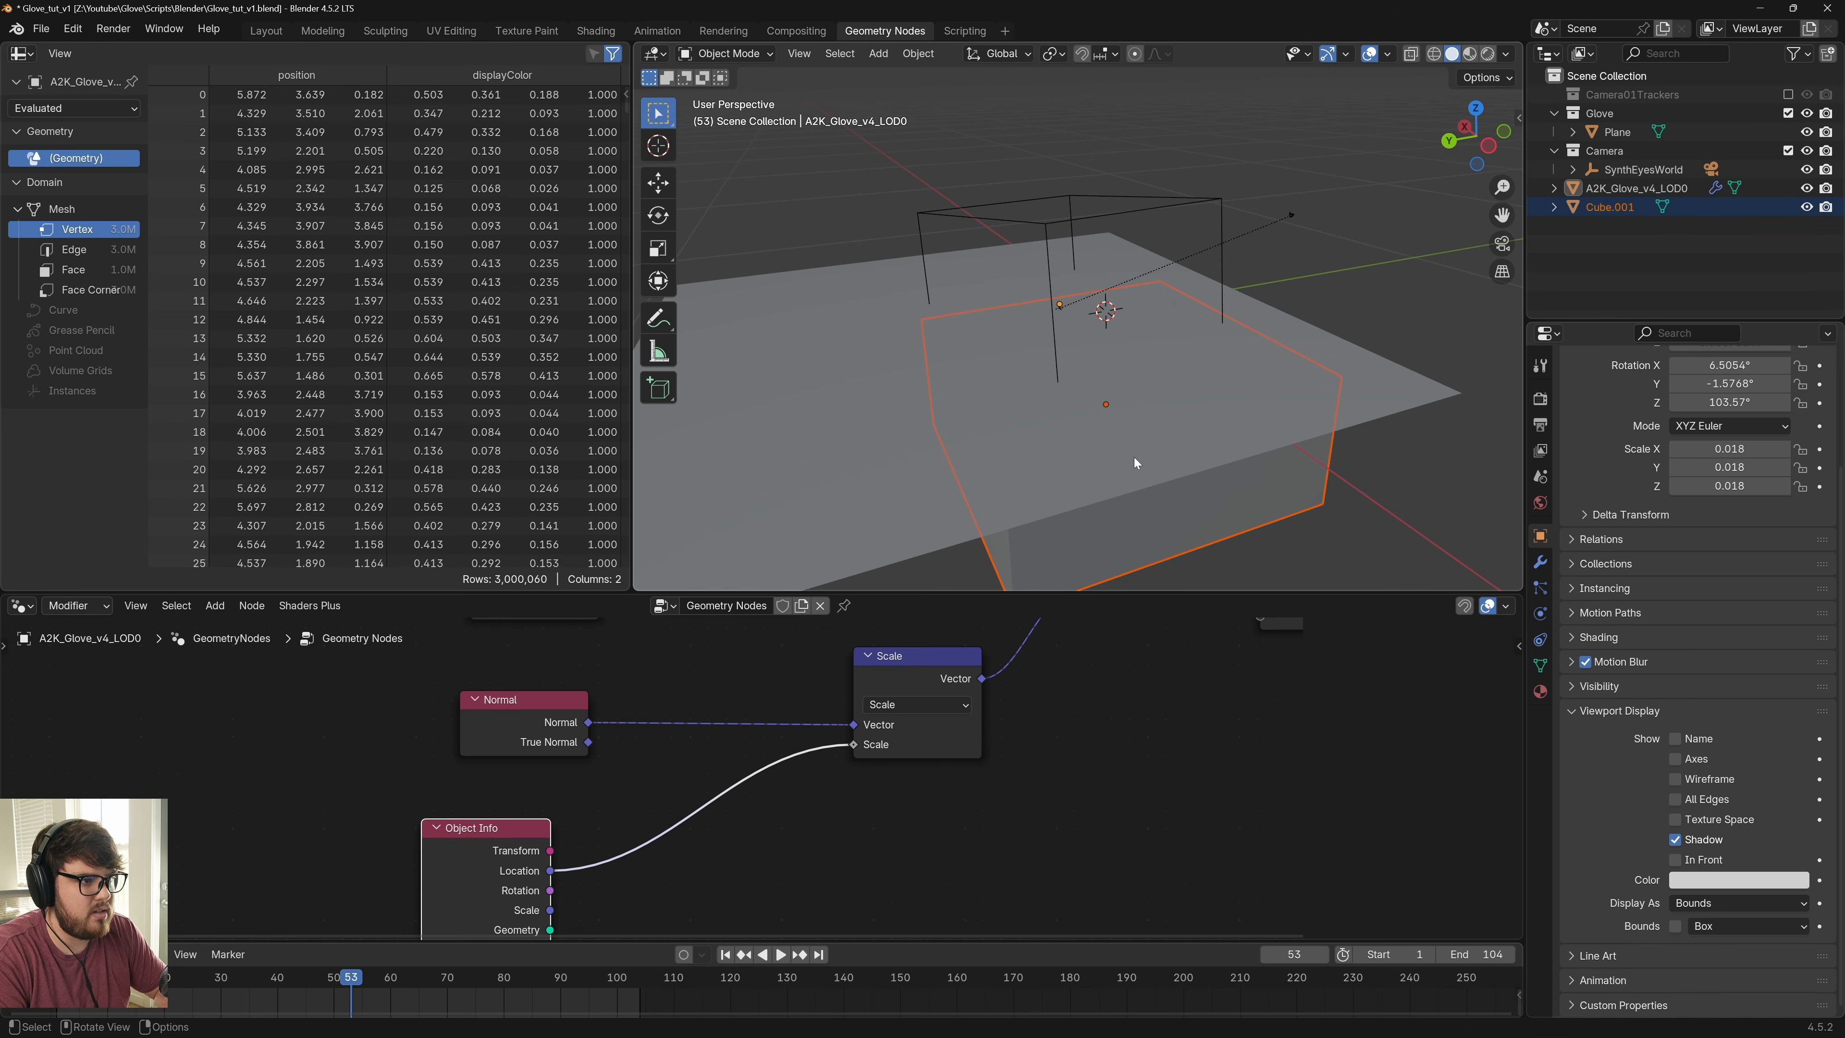
key(ctrl+z)
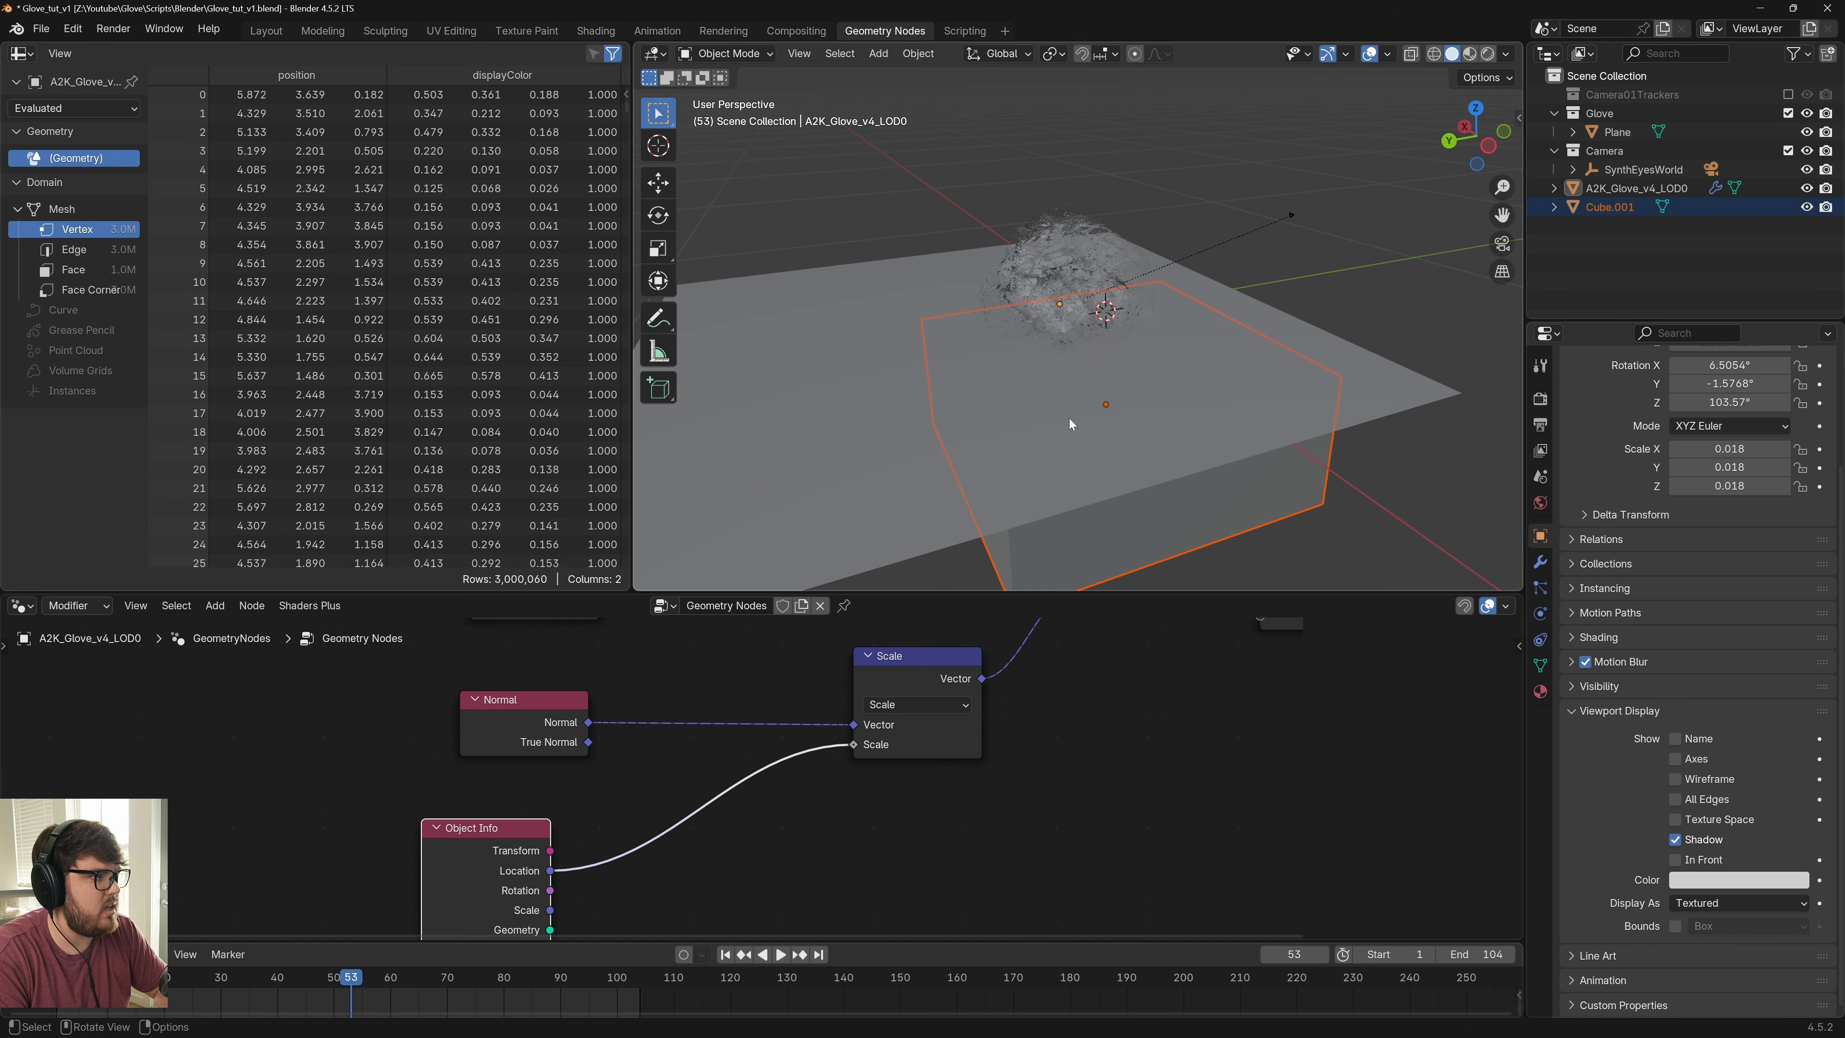
Select the cube and set its viewport Display As option to Bounds
click(1234, 515)
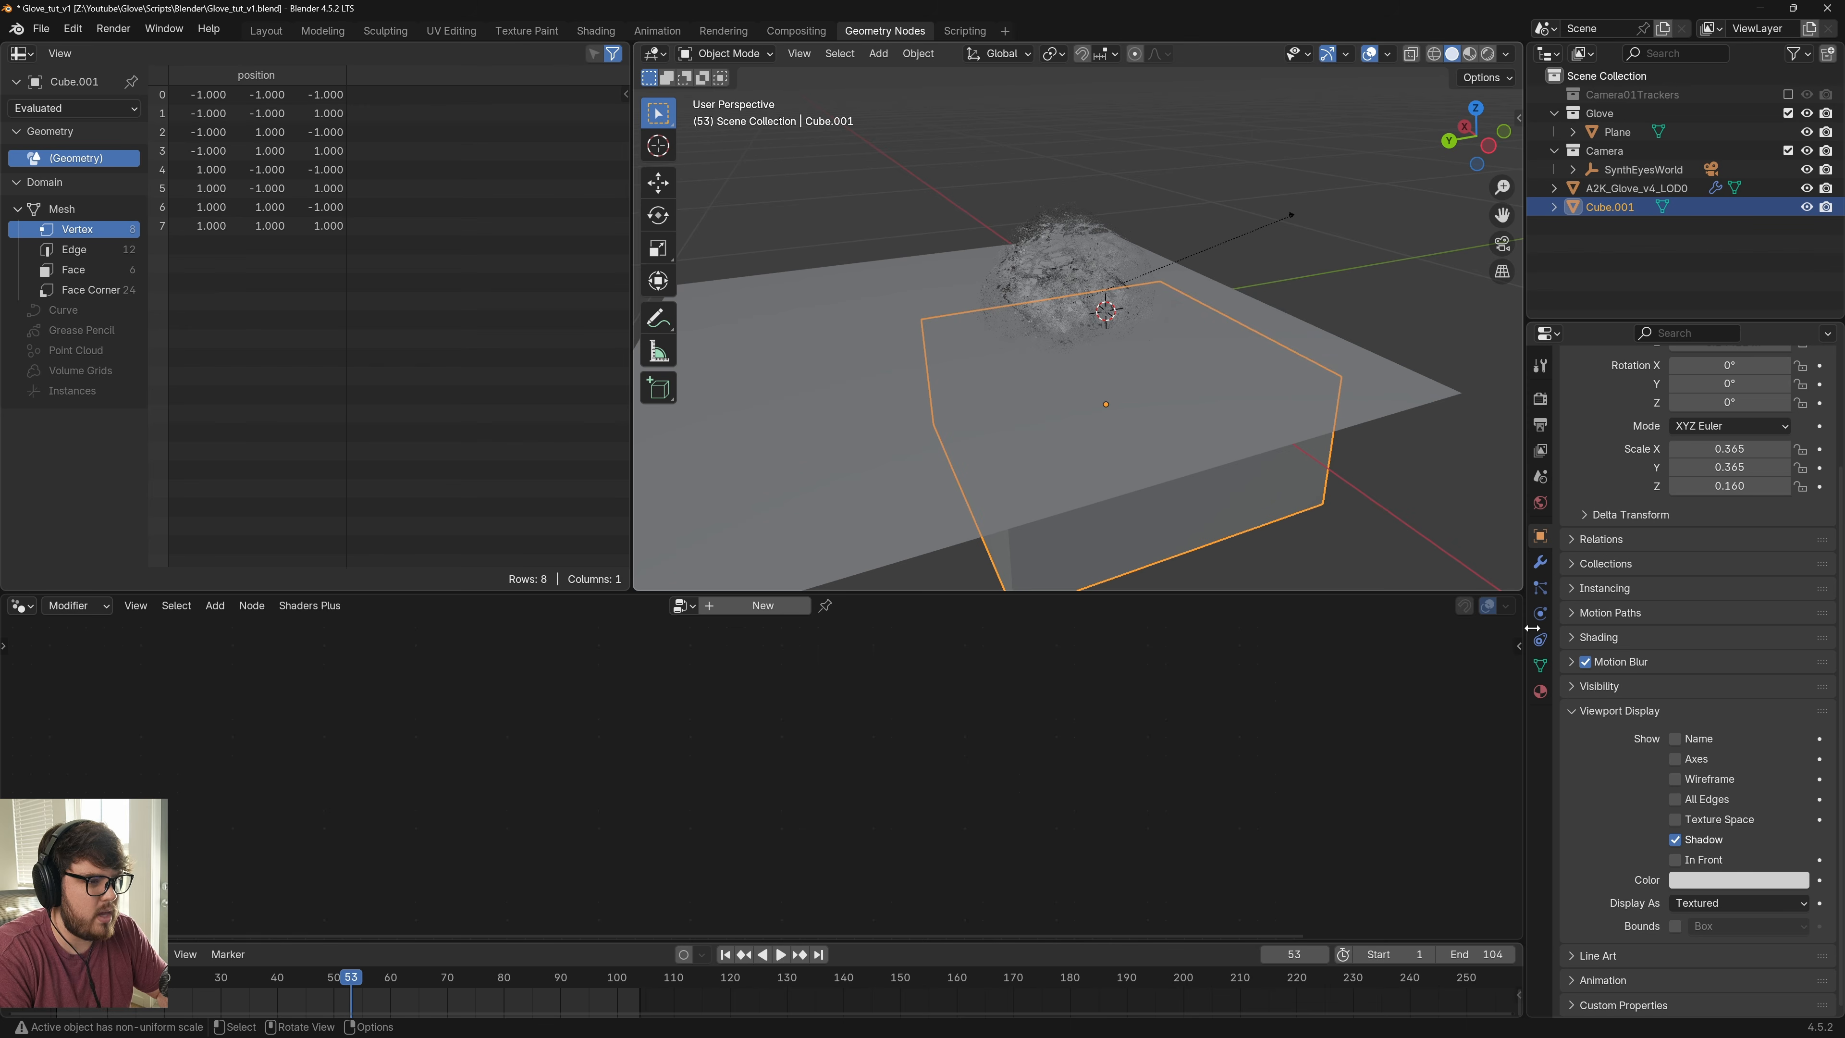
click(1703, 902)
click(1703, 925)
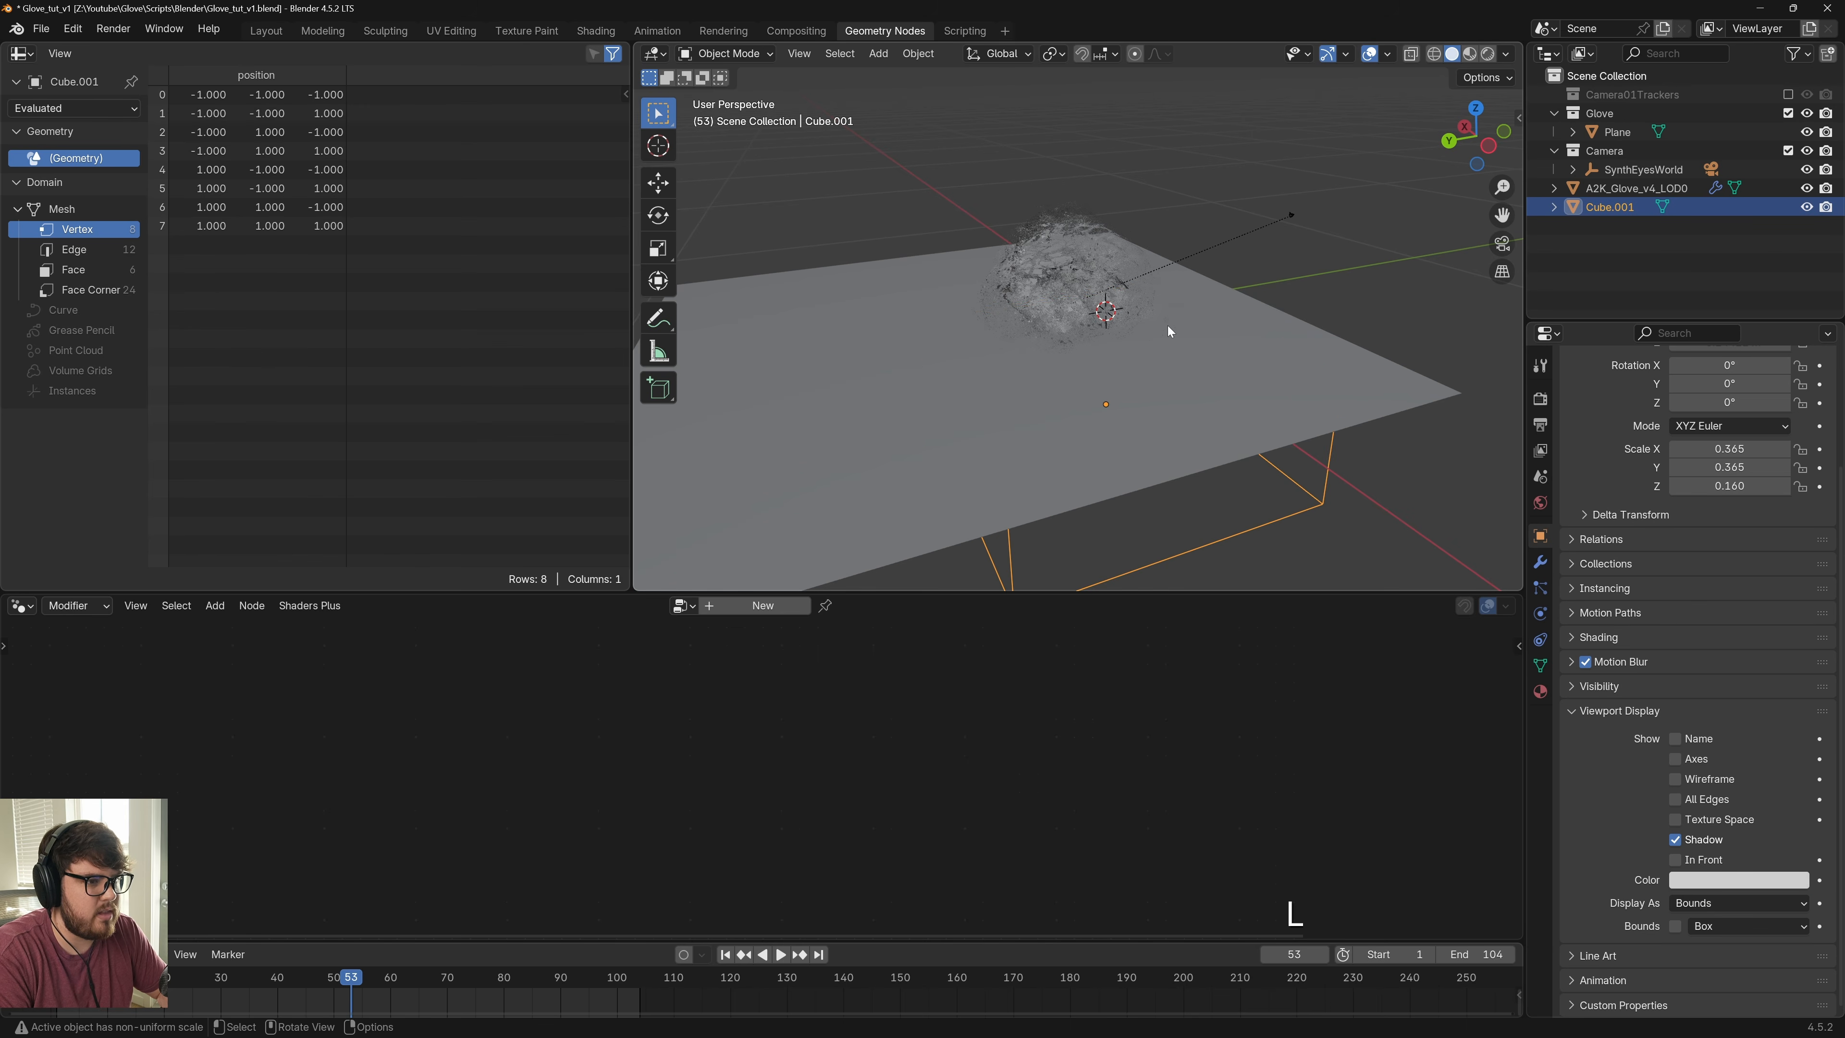
Trial-move the bounds cube past the glove to preview the scattering, cancel the move and check the glove's nodes
key(g)
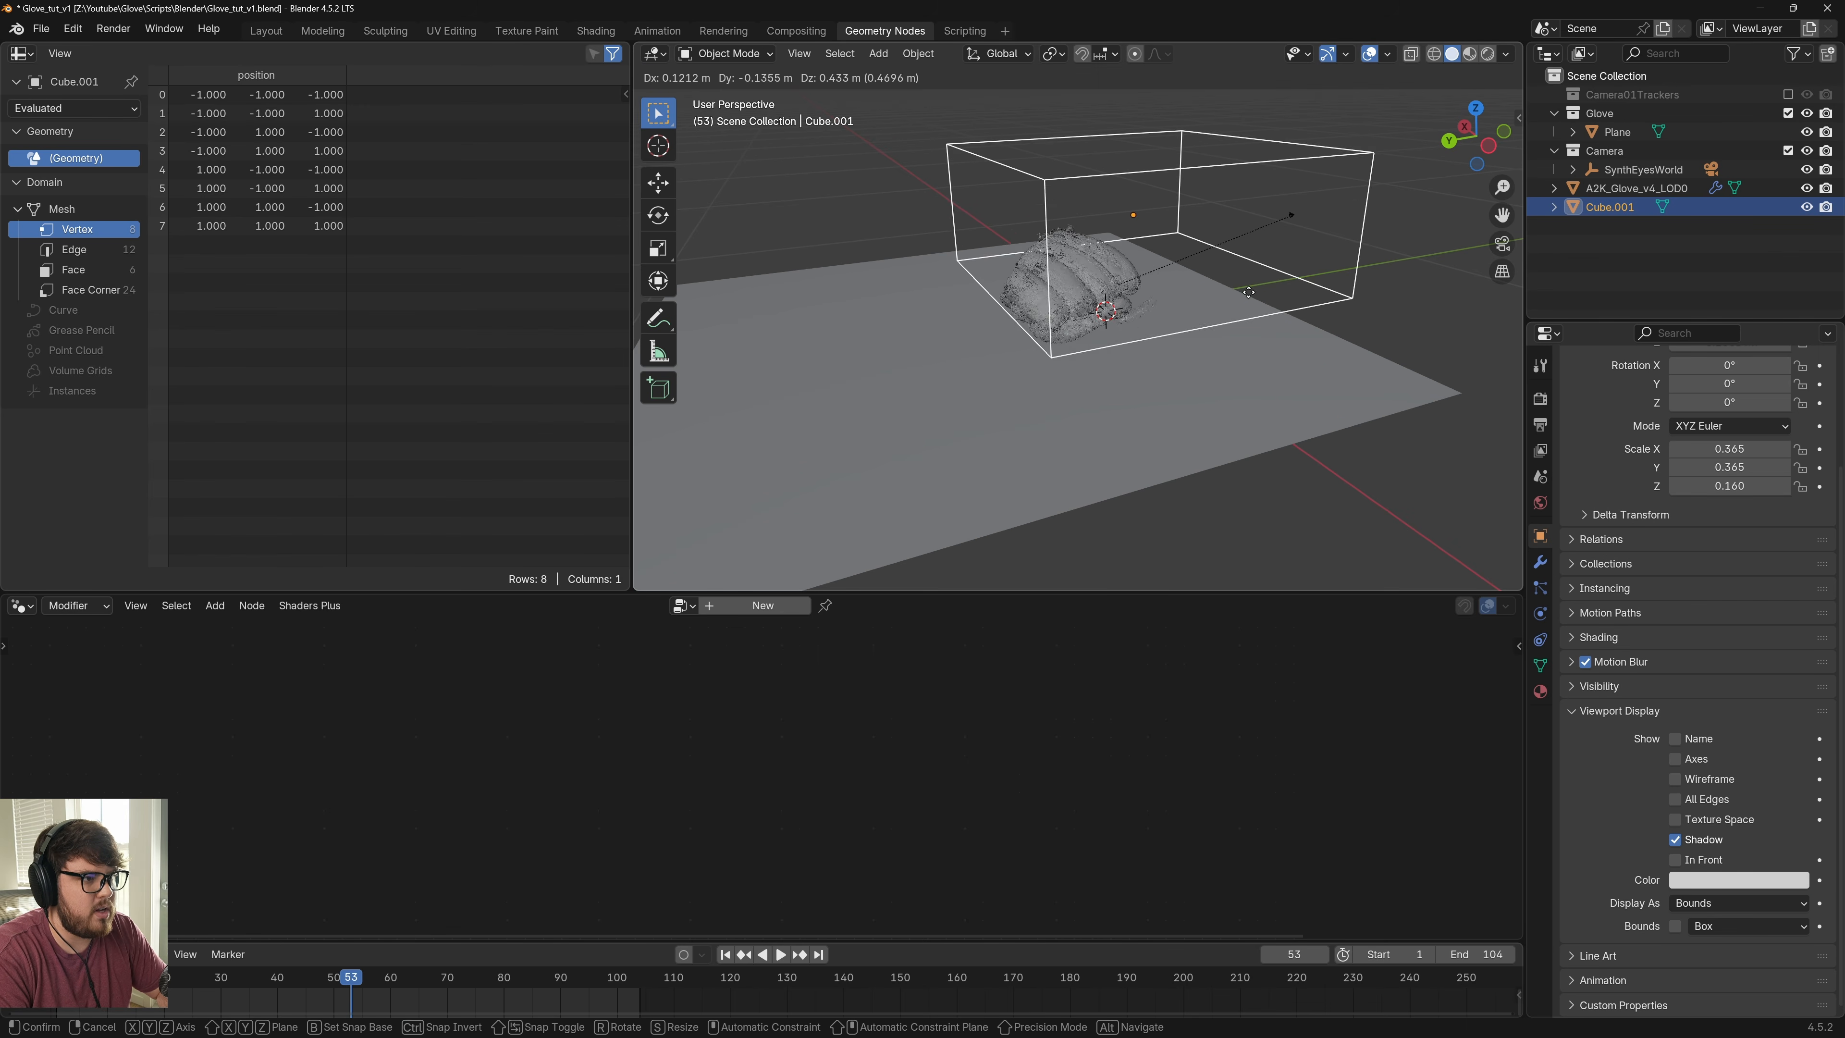
right_click(1278, 359)
click(1158, 321)
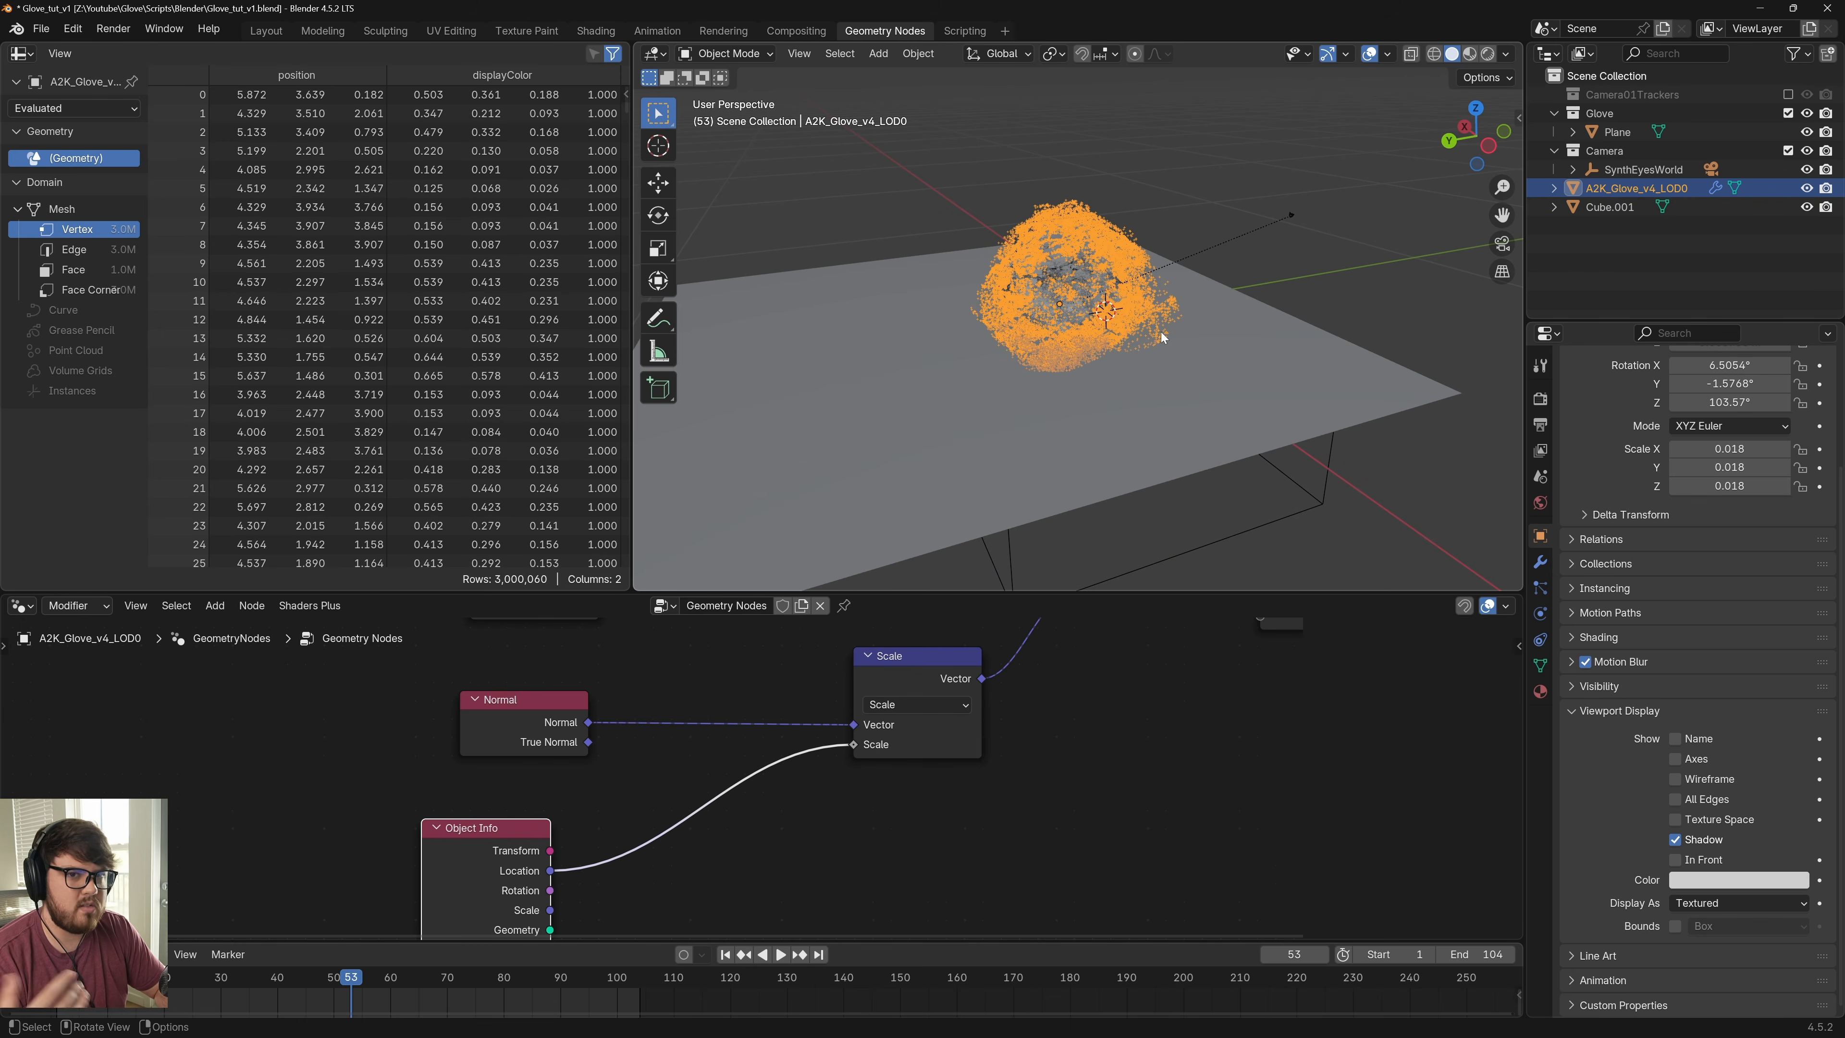
click(1255, 517)
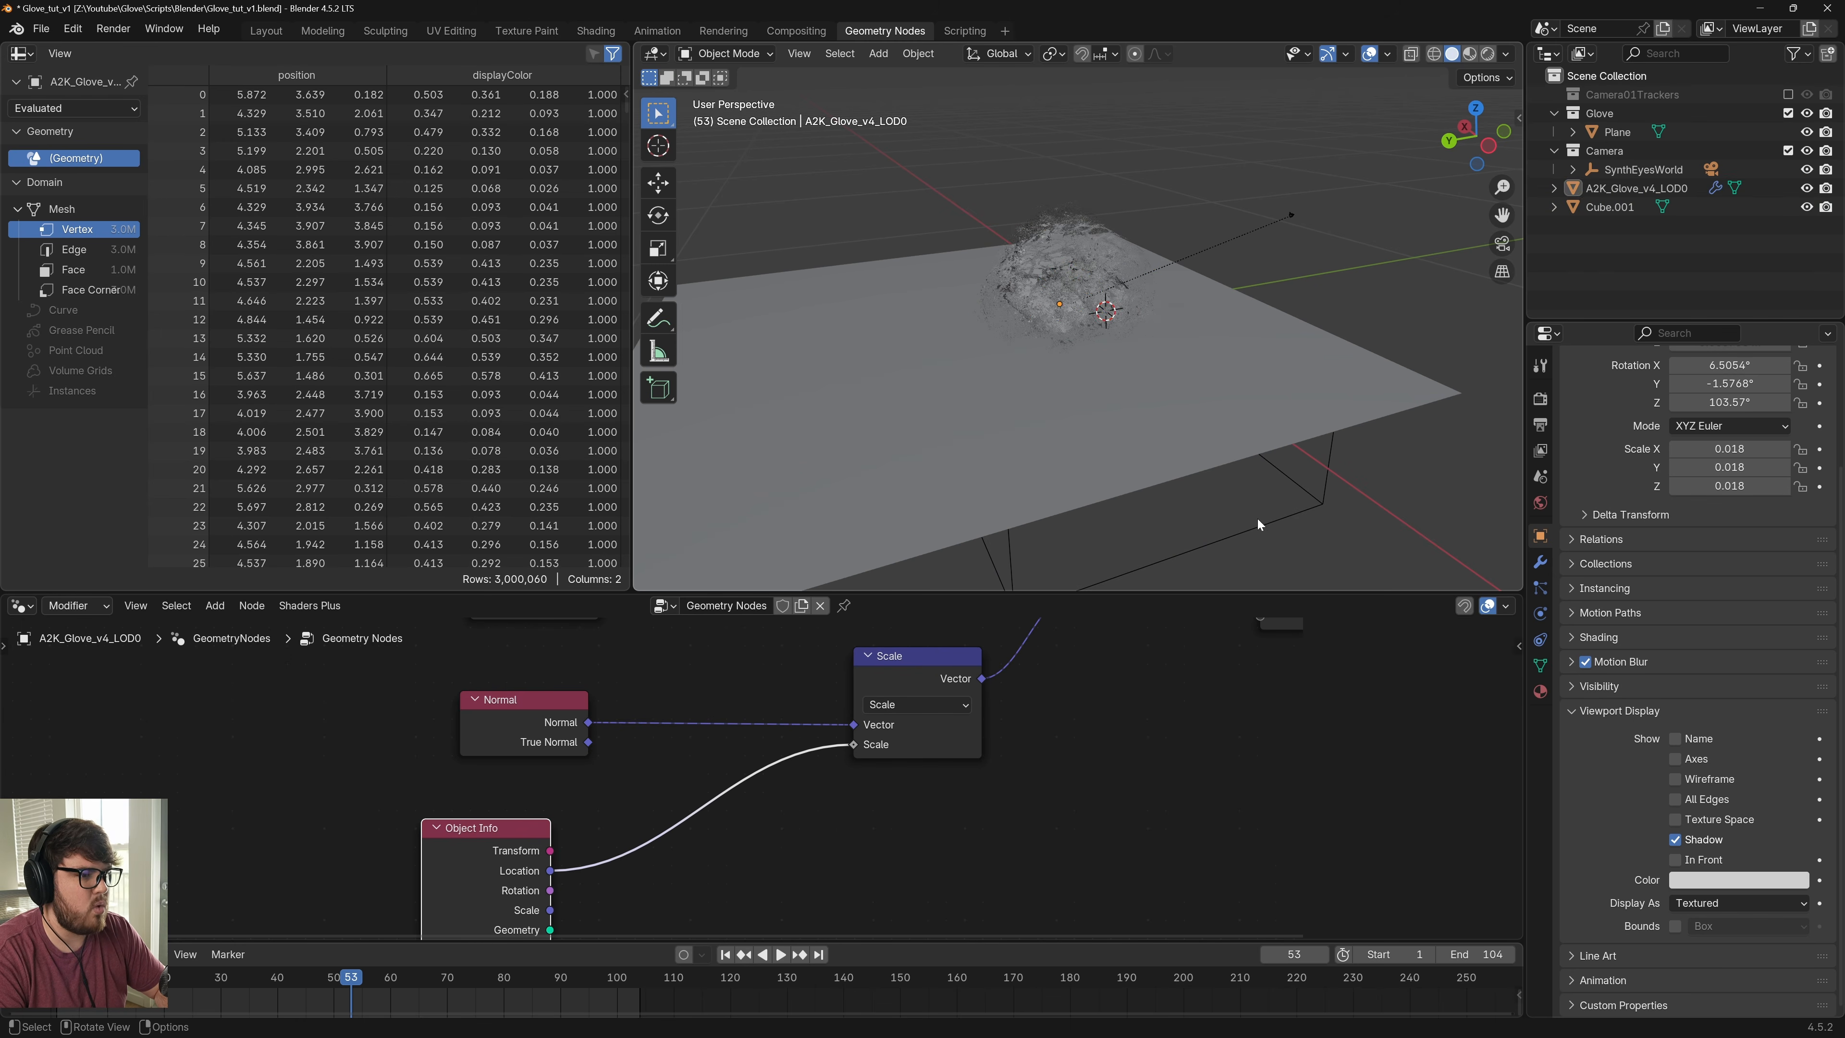
Go to frame 1, lower the cube about 0.16 m further beneath the ground plane and keyframe its transforms
click(57, 977)
middle_drag(1209, 596, 1025, 451)
shift+middle_drag(1113, 411, 1192, 397)
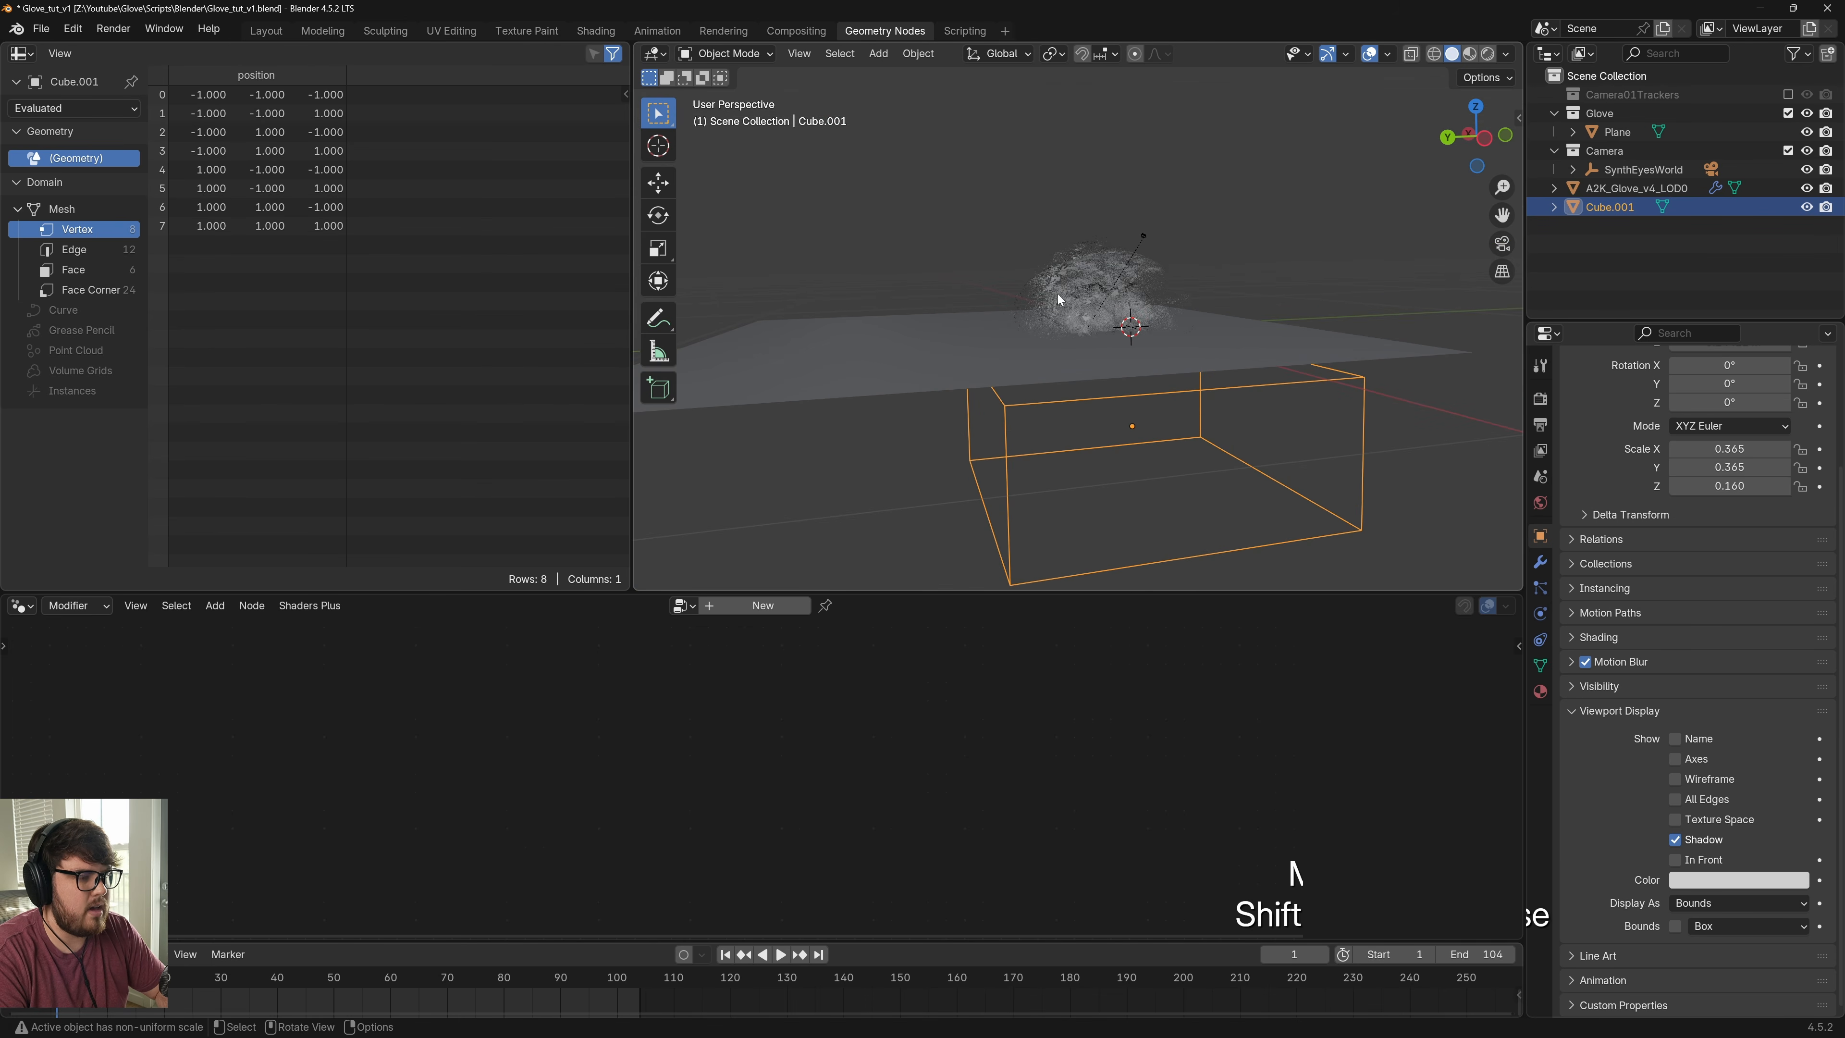
key(g)
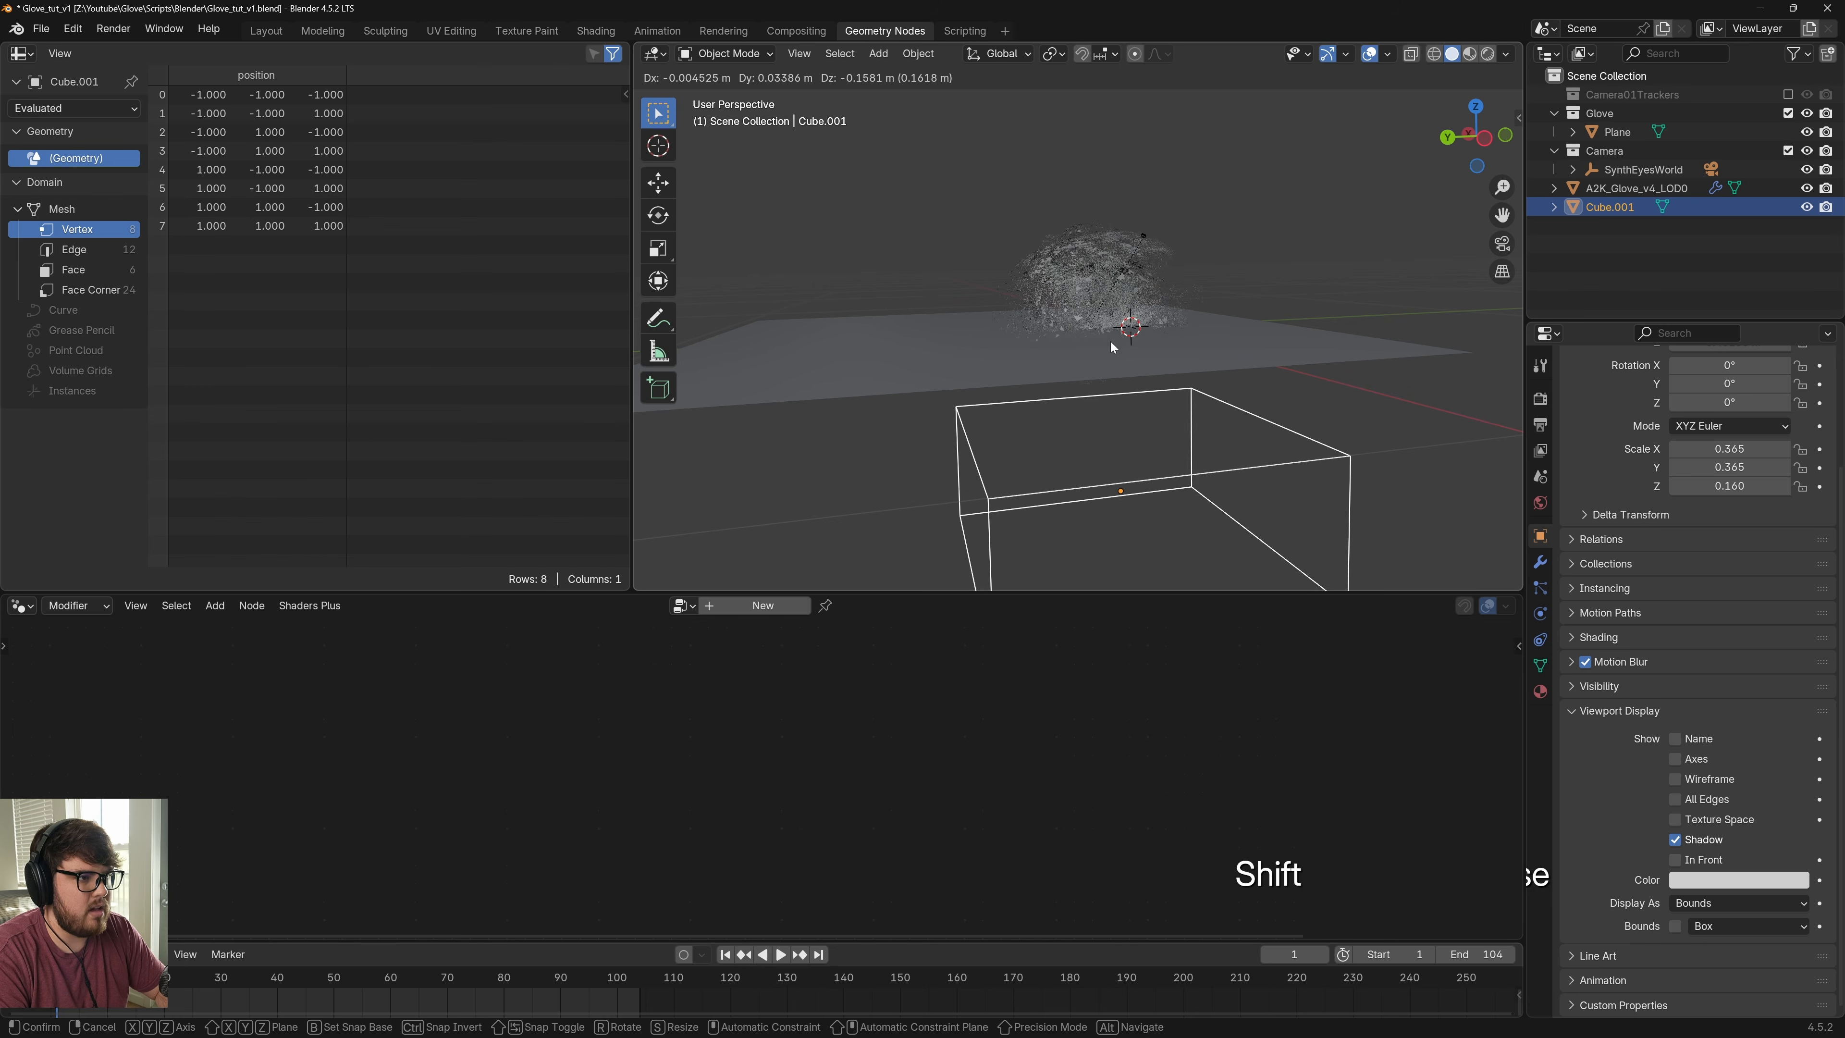
click(1111, 347)
scroll(1090, 312, up, 3)
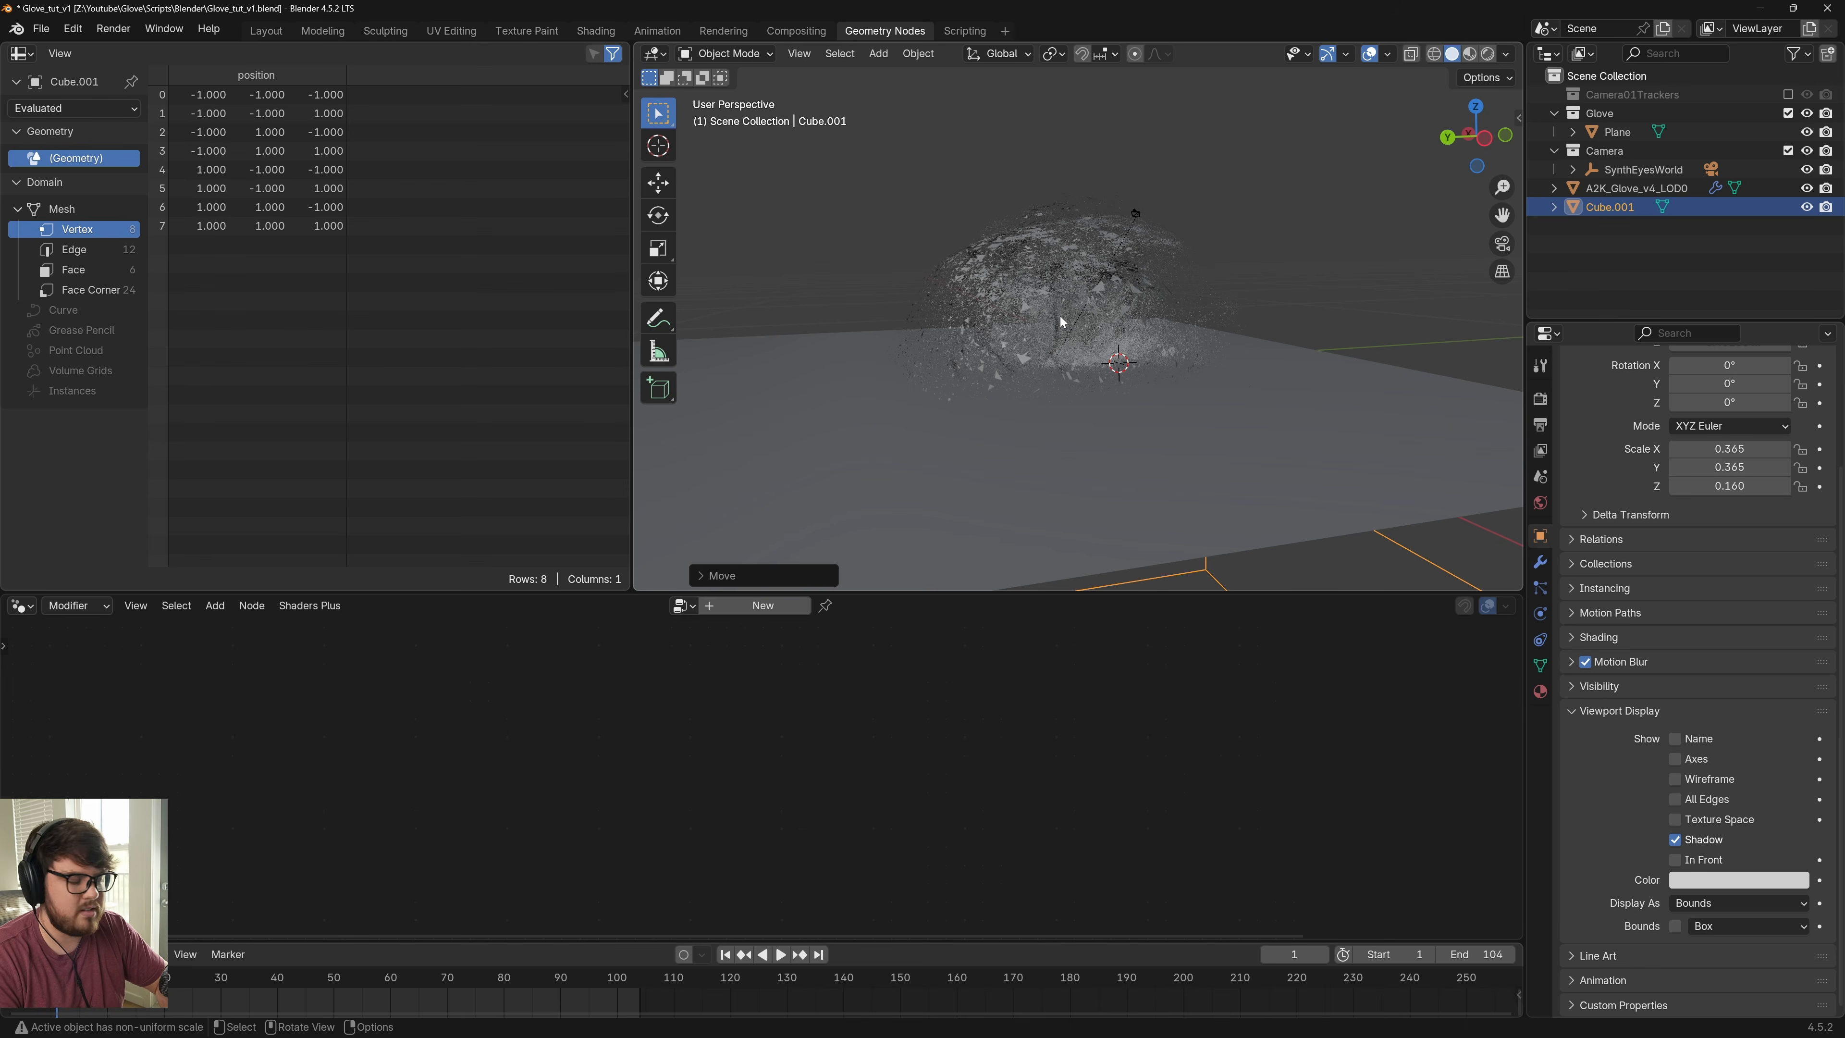
scroll(1061, 367, down, 4)
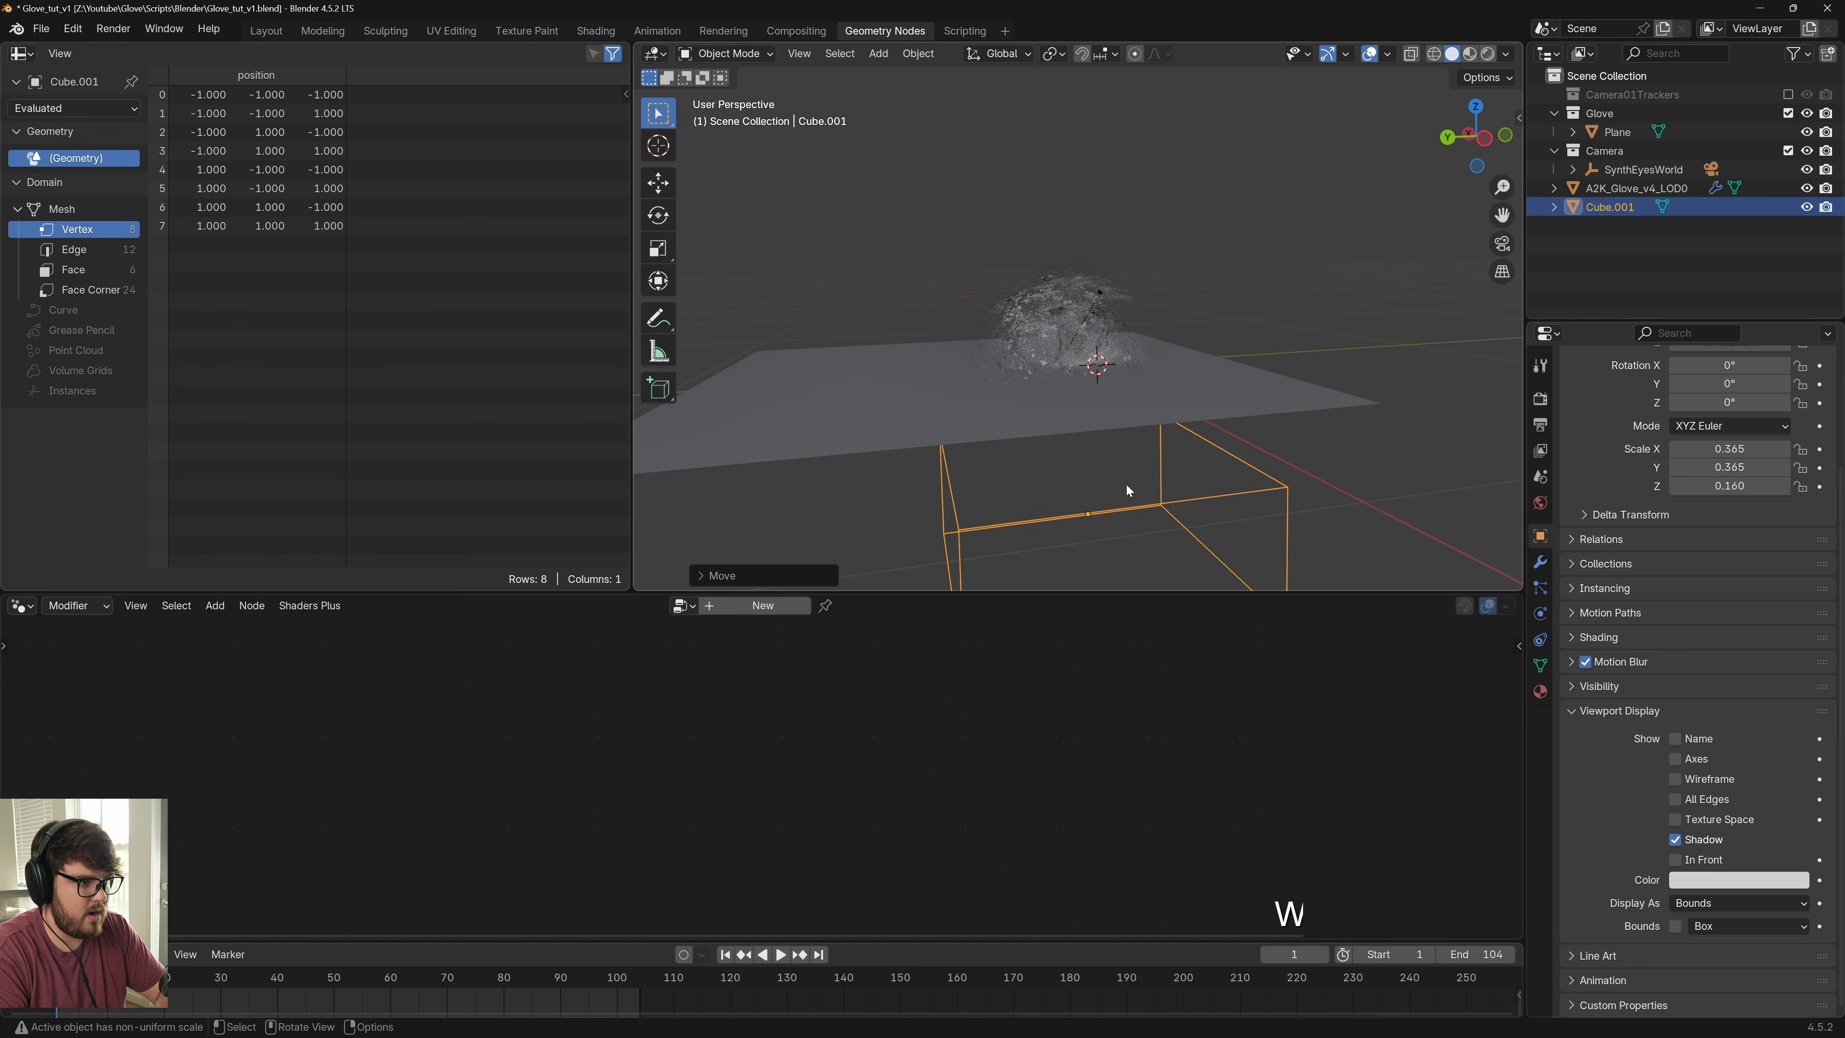
key(i)
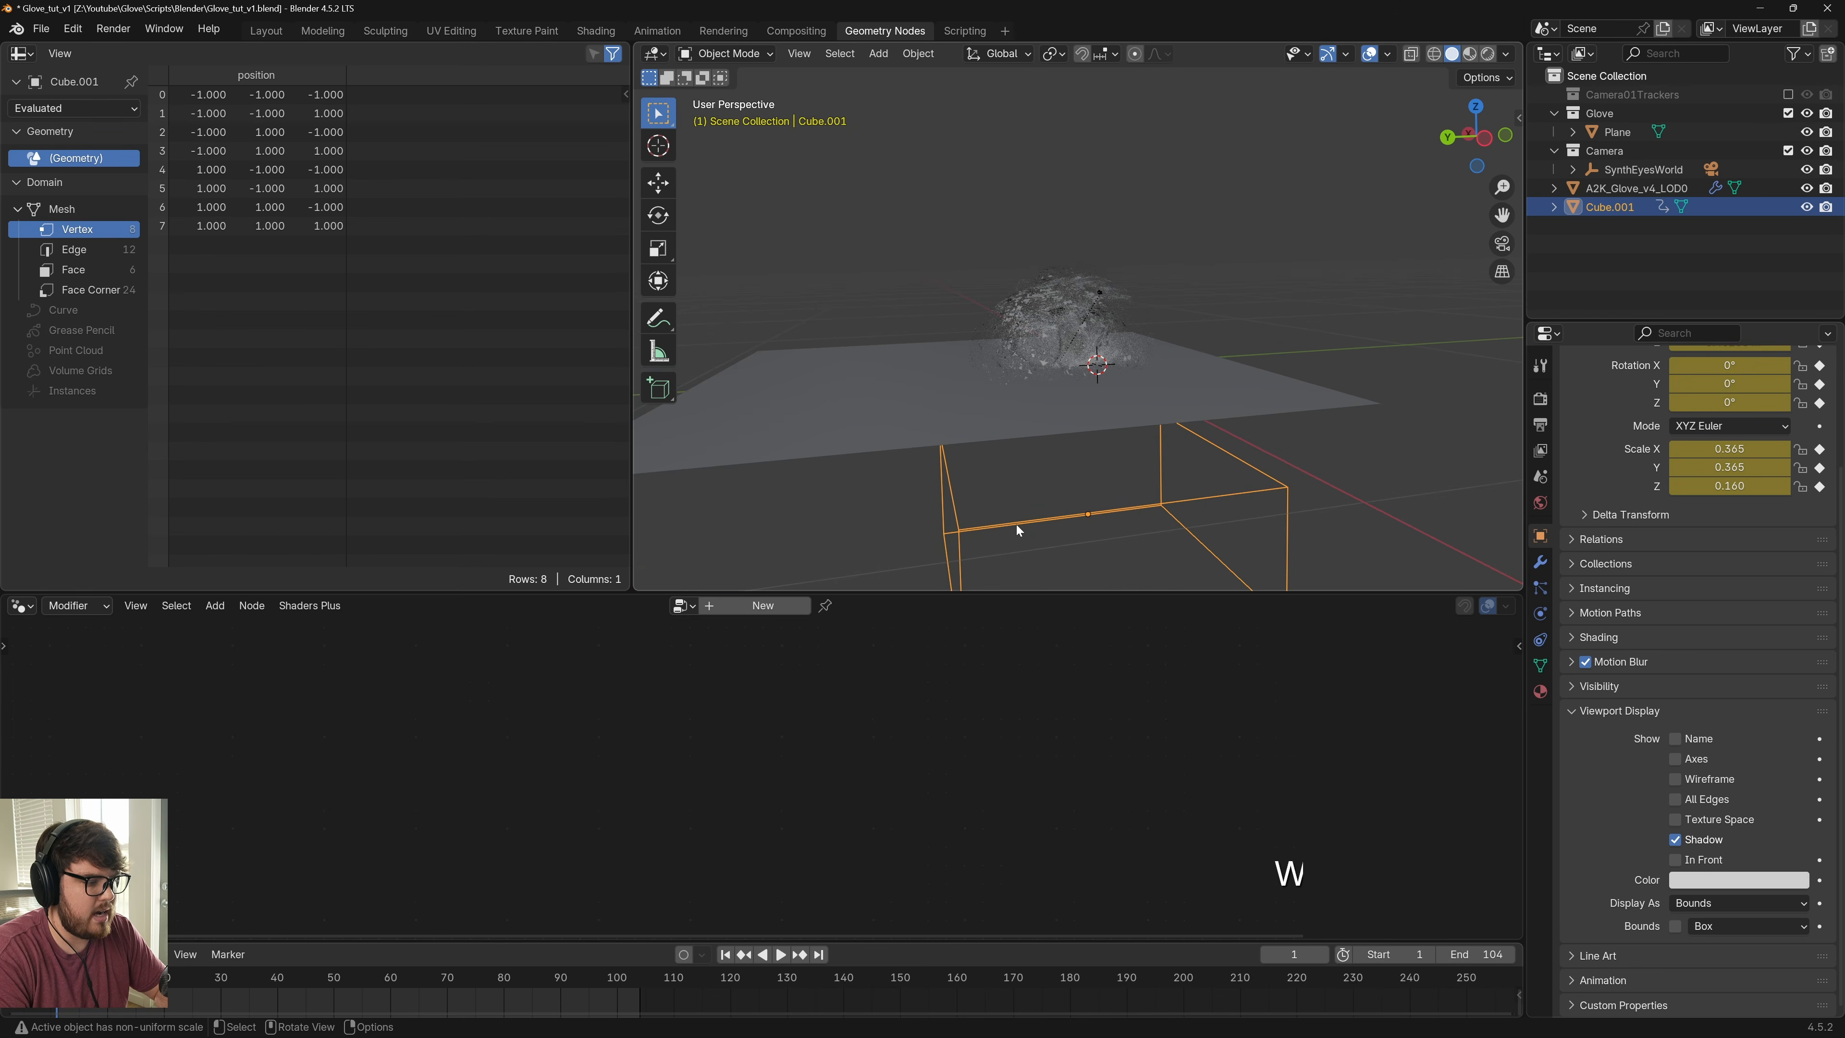
At frame 104, raise the cube about 0.68 m along Z to the glove's top and keyframe its transforms
shift+middle_drag(1120, 520, 1161, 471)
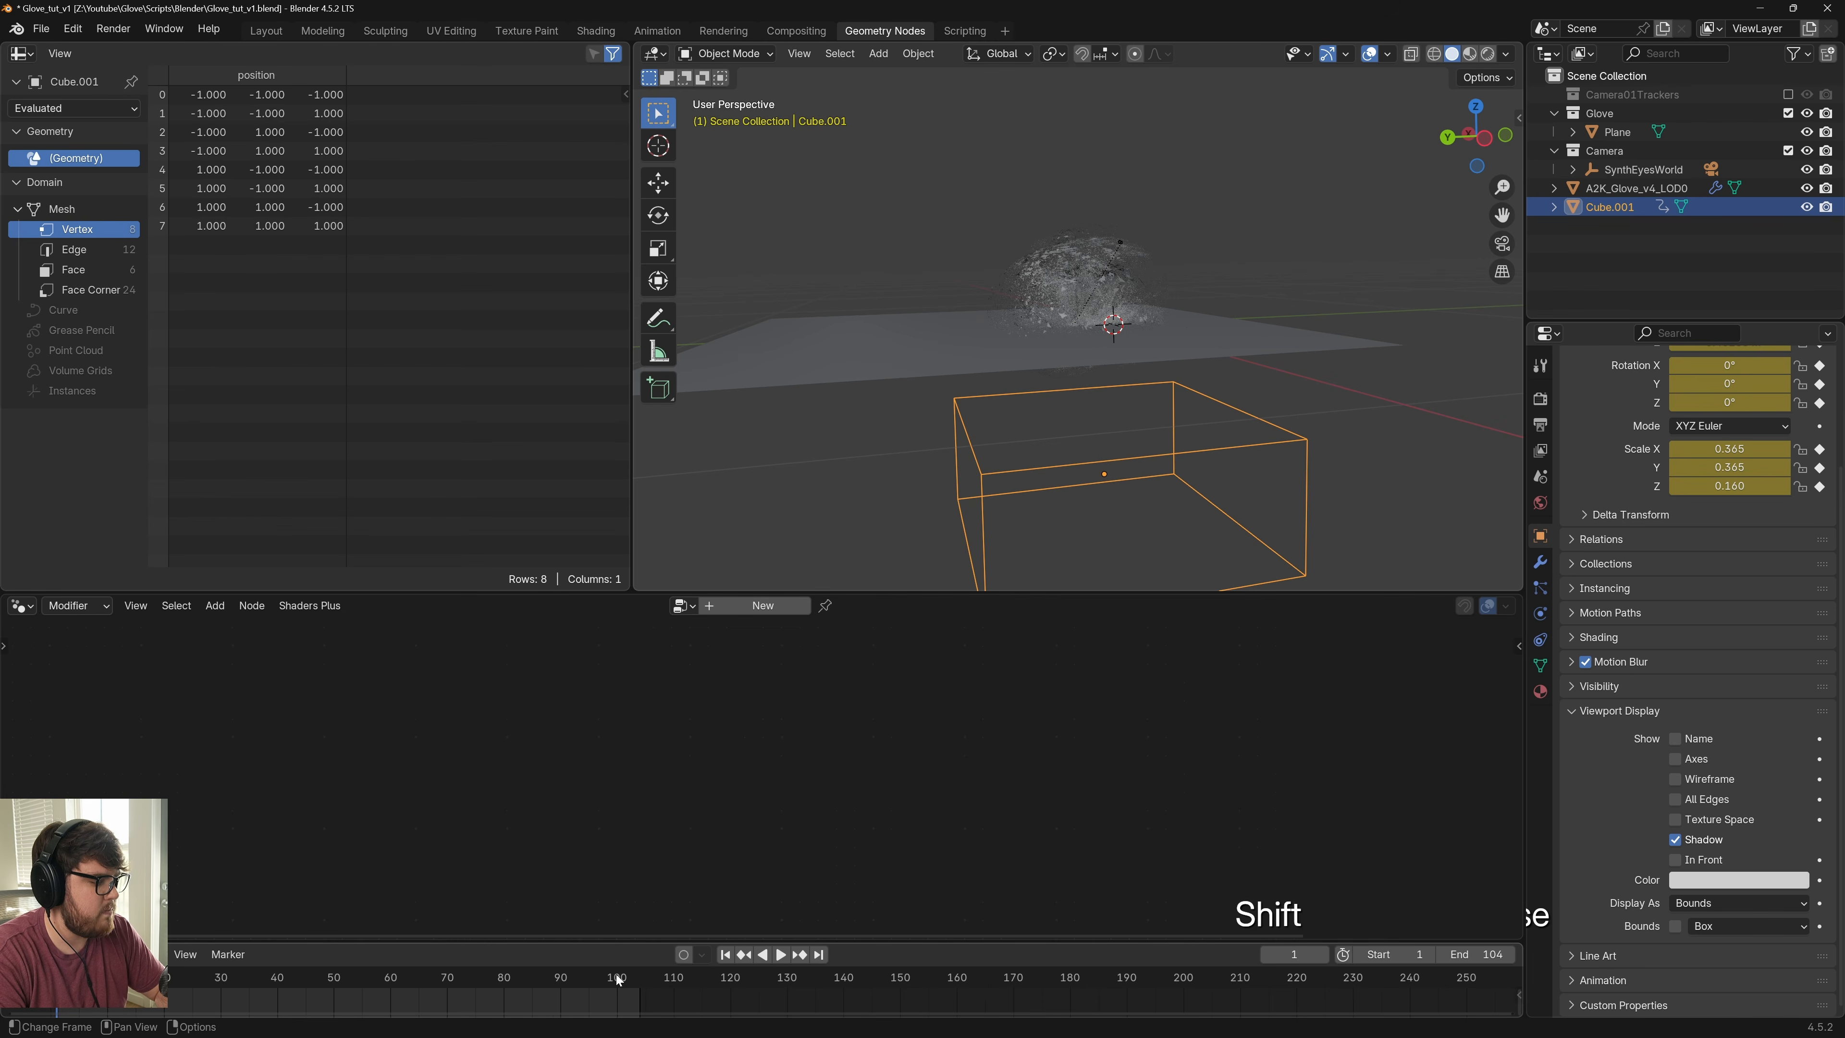
drag(562, 978, 638, 985)
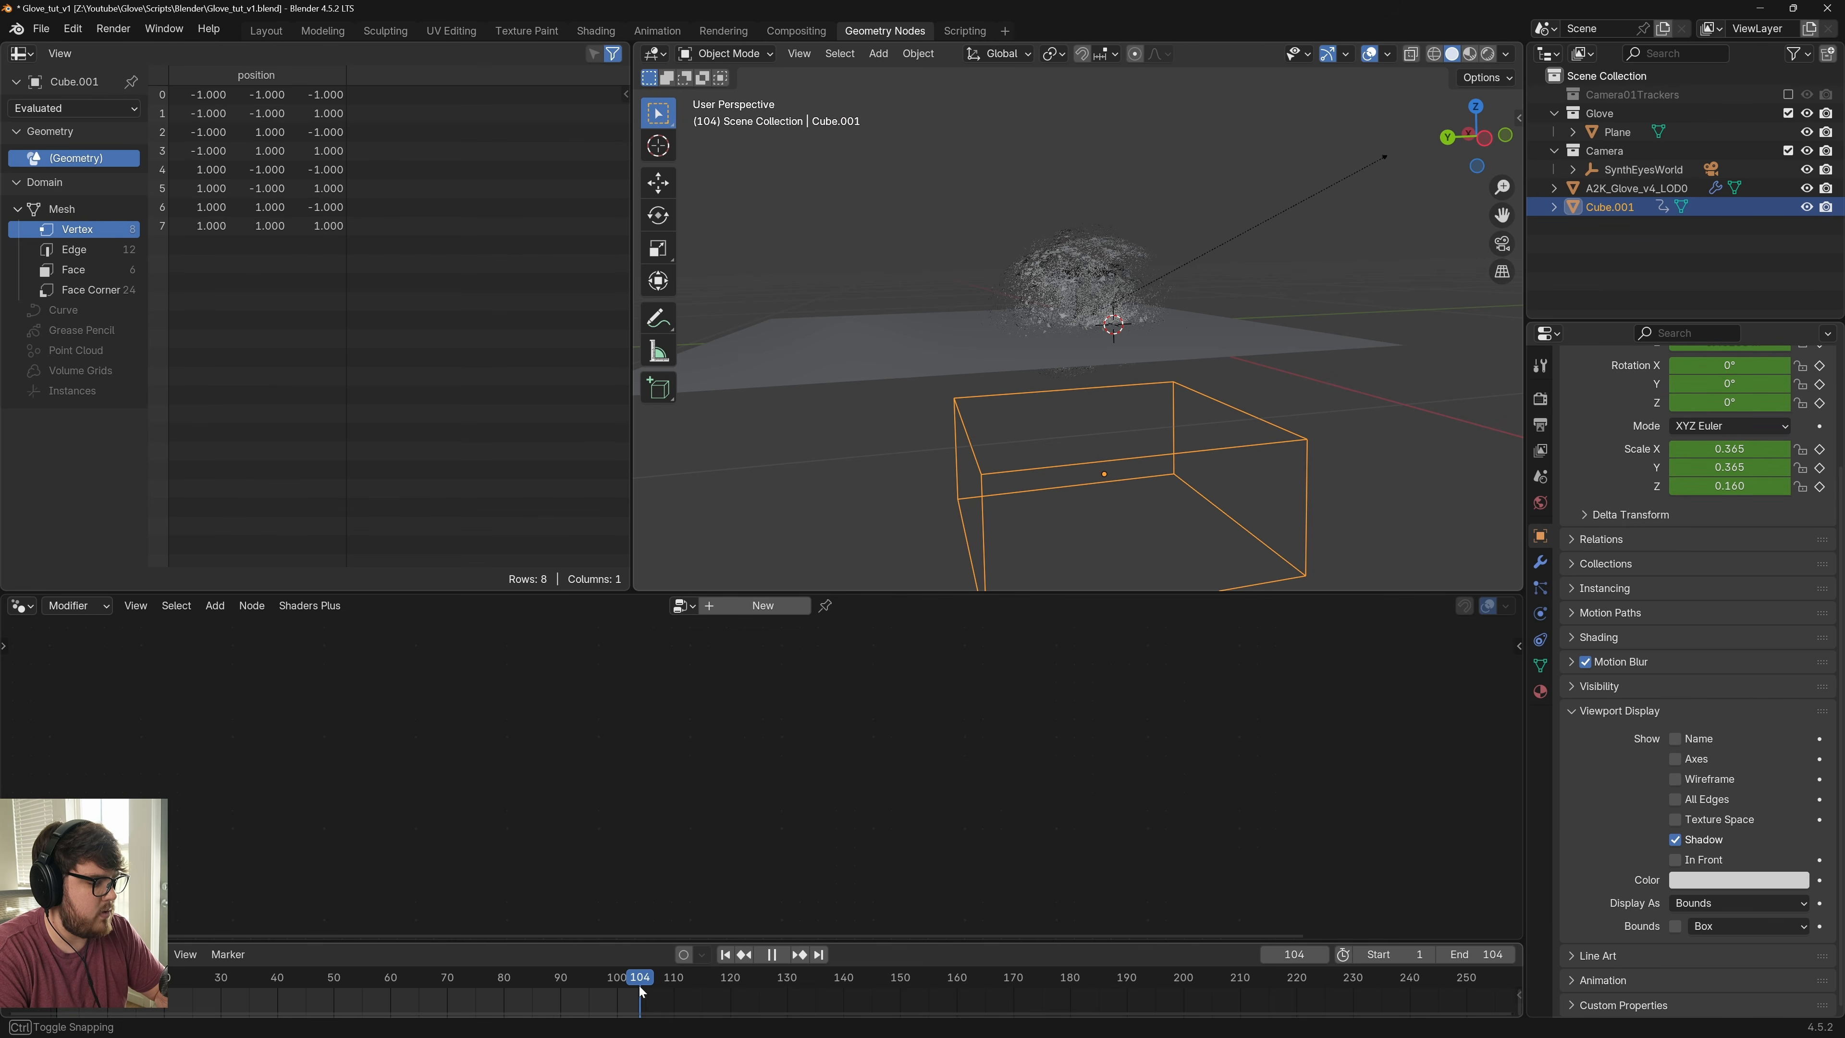
shift+middle_drag(1090, 495, 1076, 436)
key(g)
key(z)
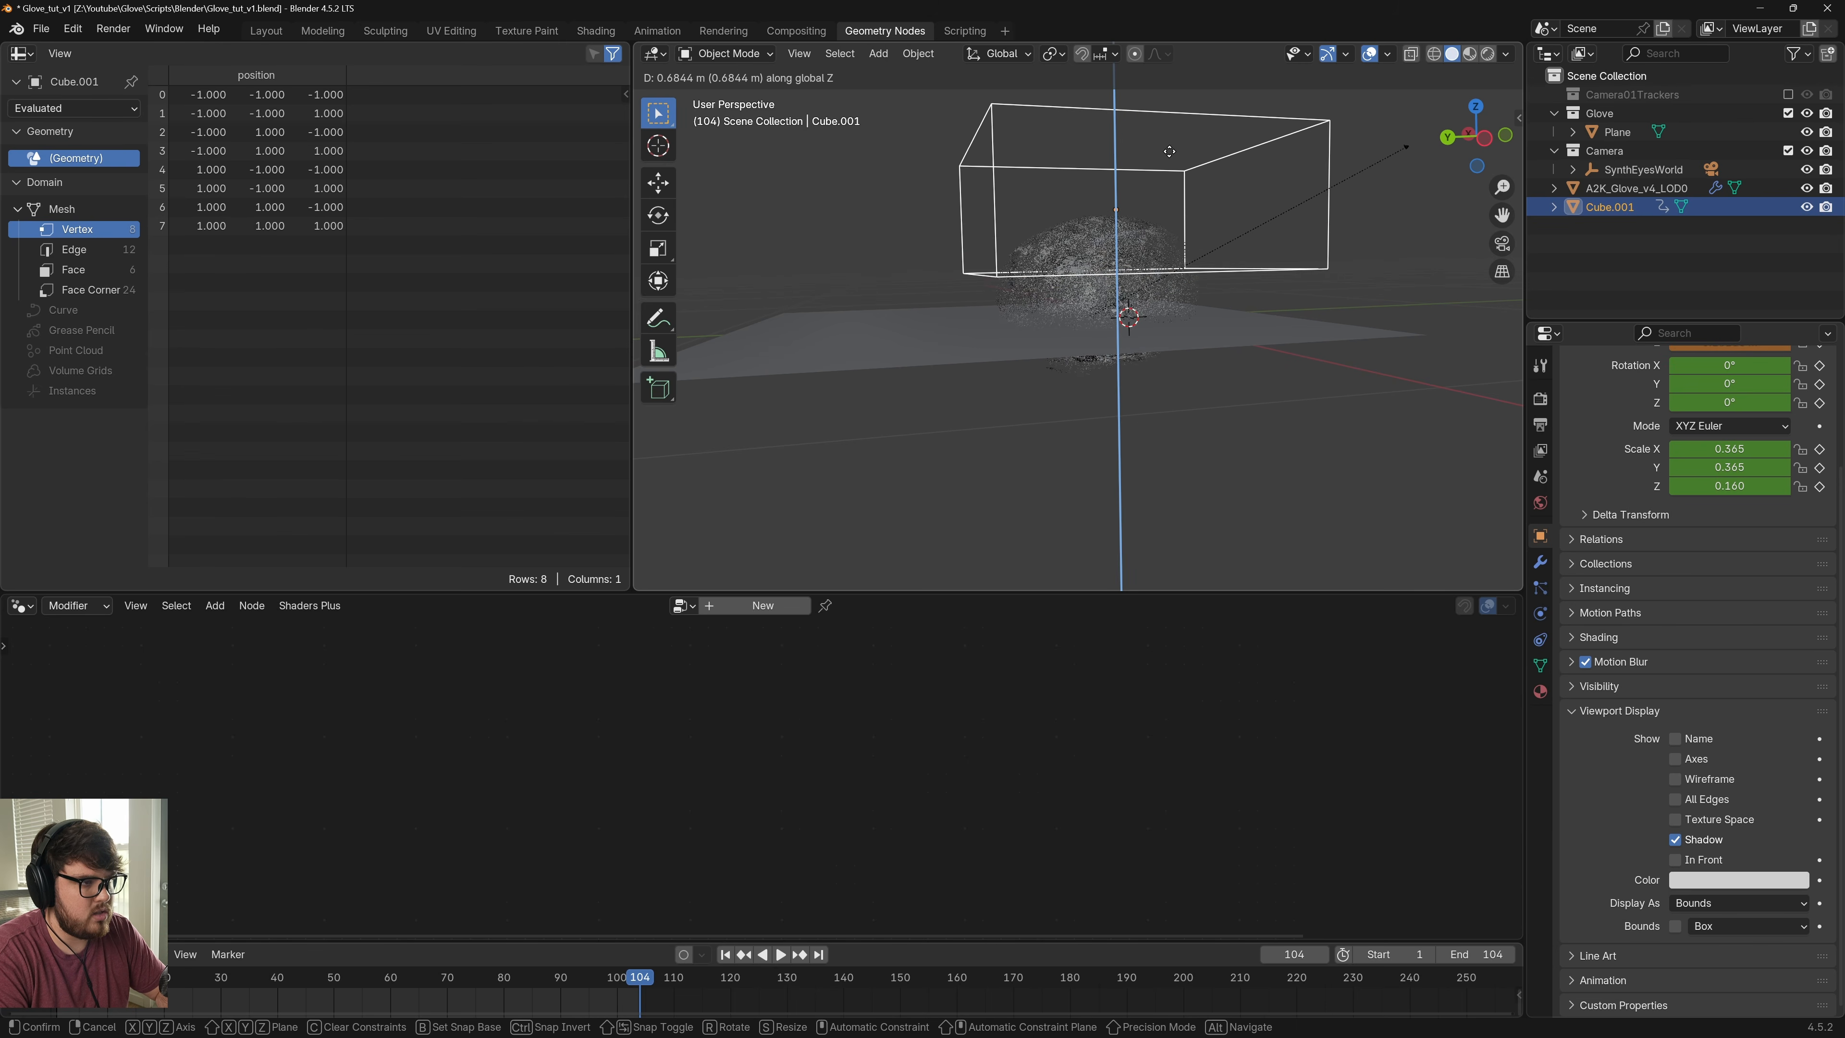
click(1168, 166)
shift+middle_drag(1165, 160, 1173, 283)
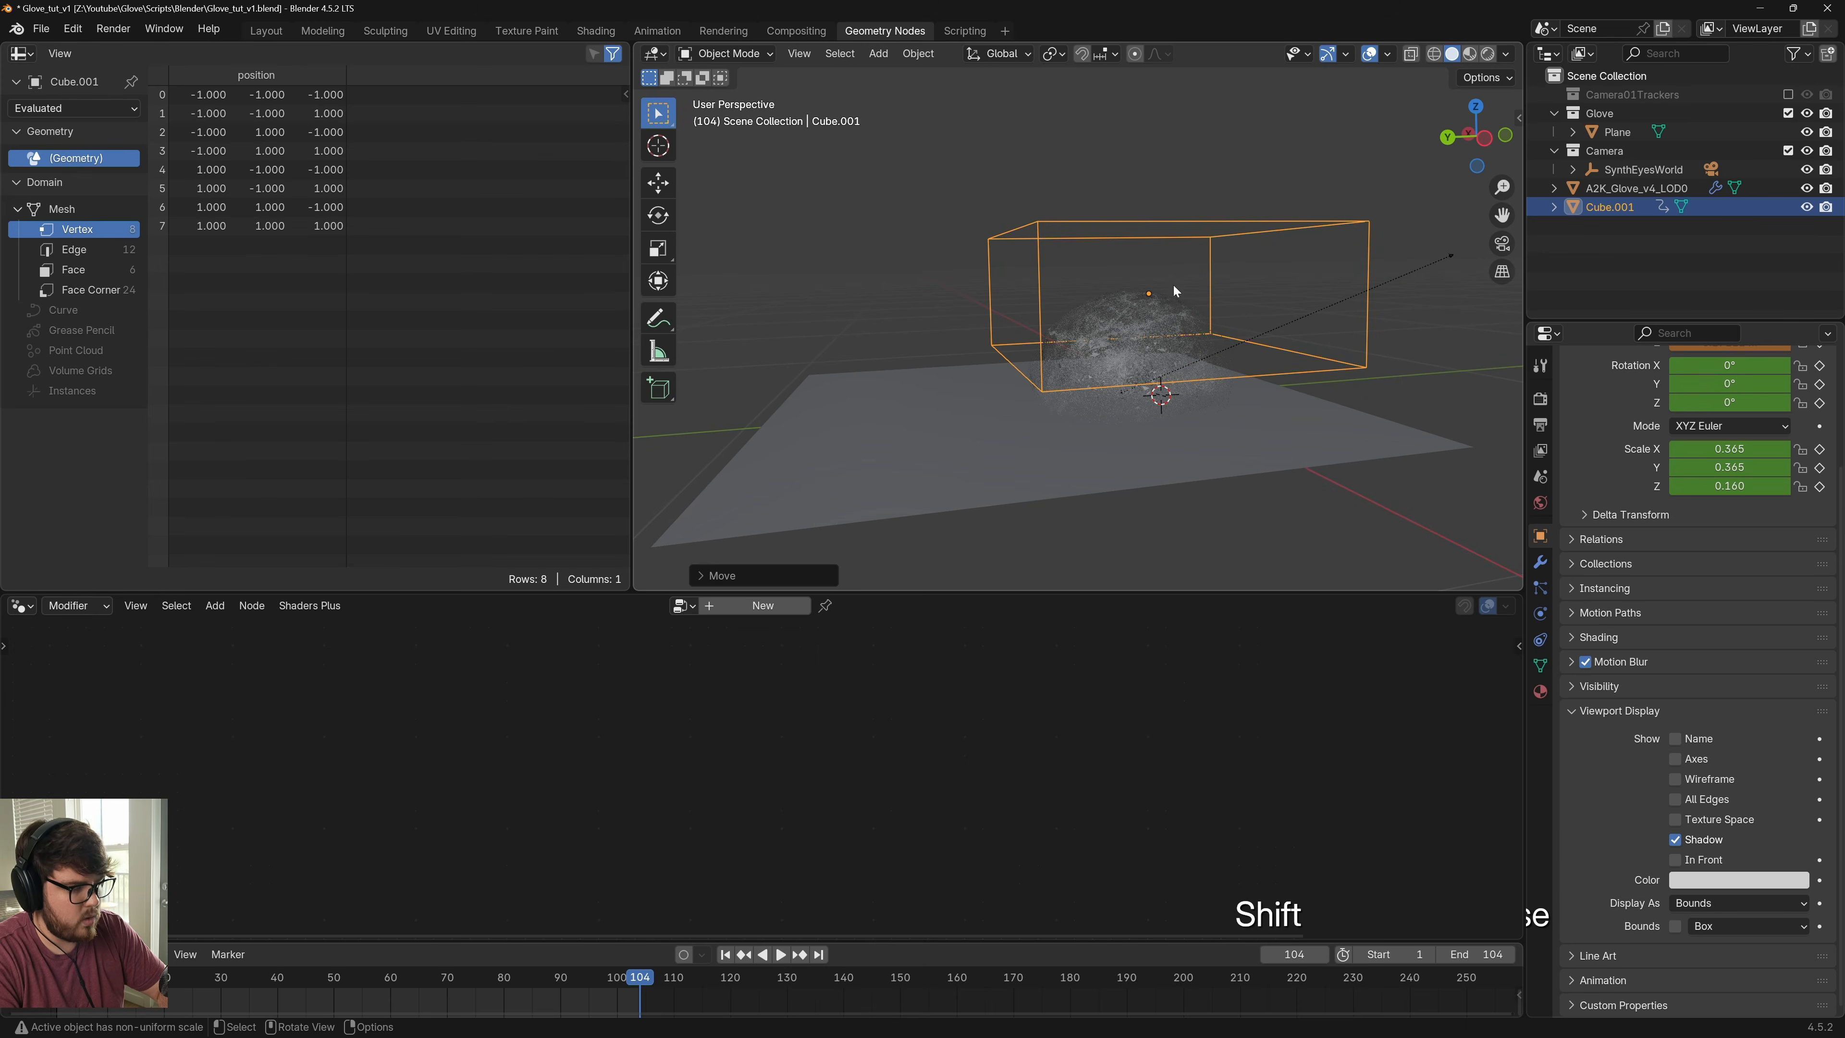
key(i)
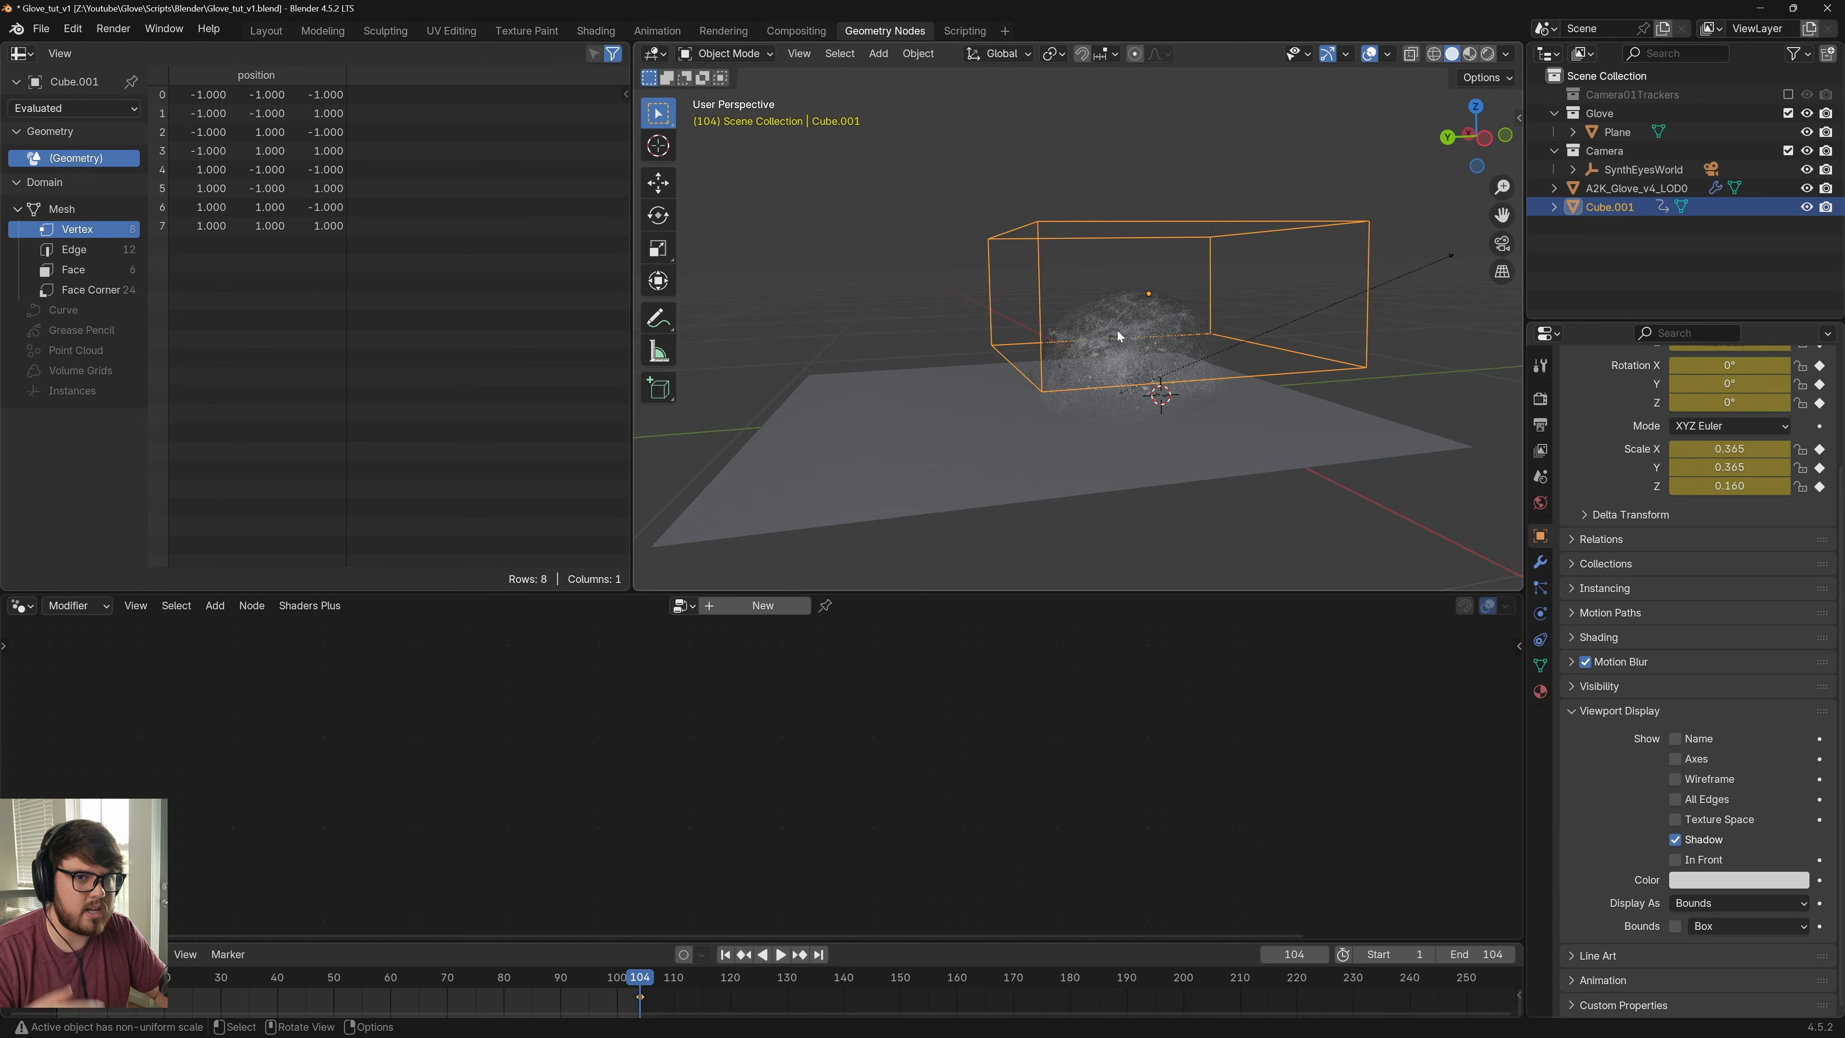
Set the interpolation mode of the cube's keyframes to Linear and scrub the animation to frame 53
scroll(1132, 339, up, 4)
scroll(1139, 358, down, 1)
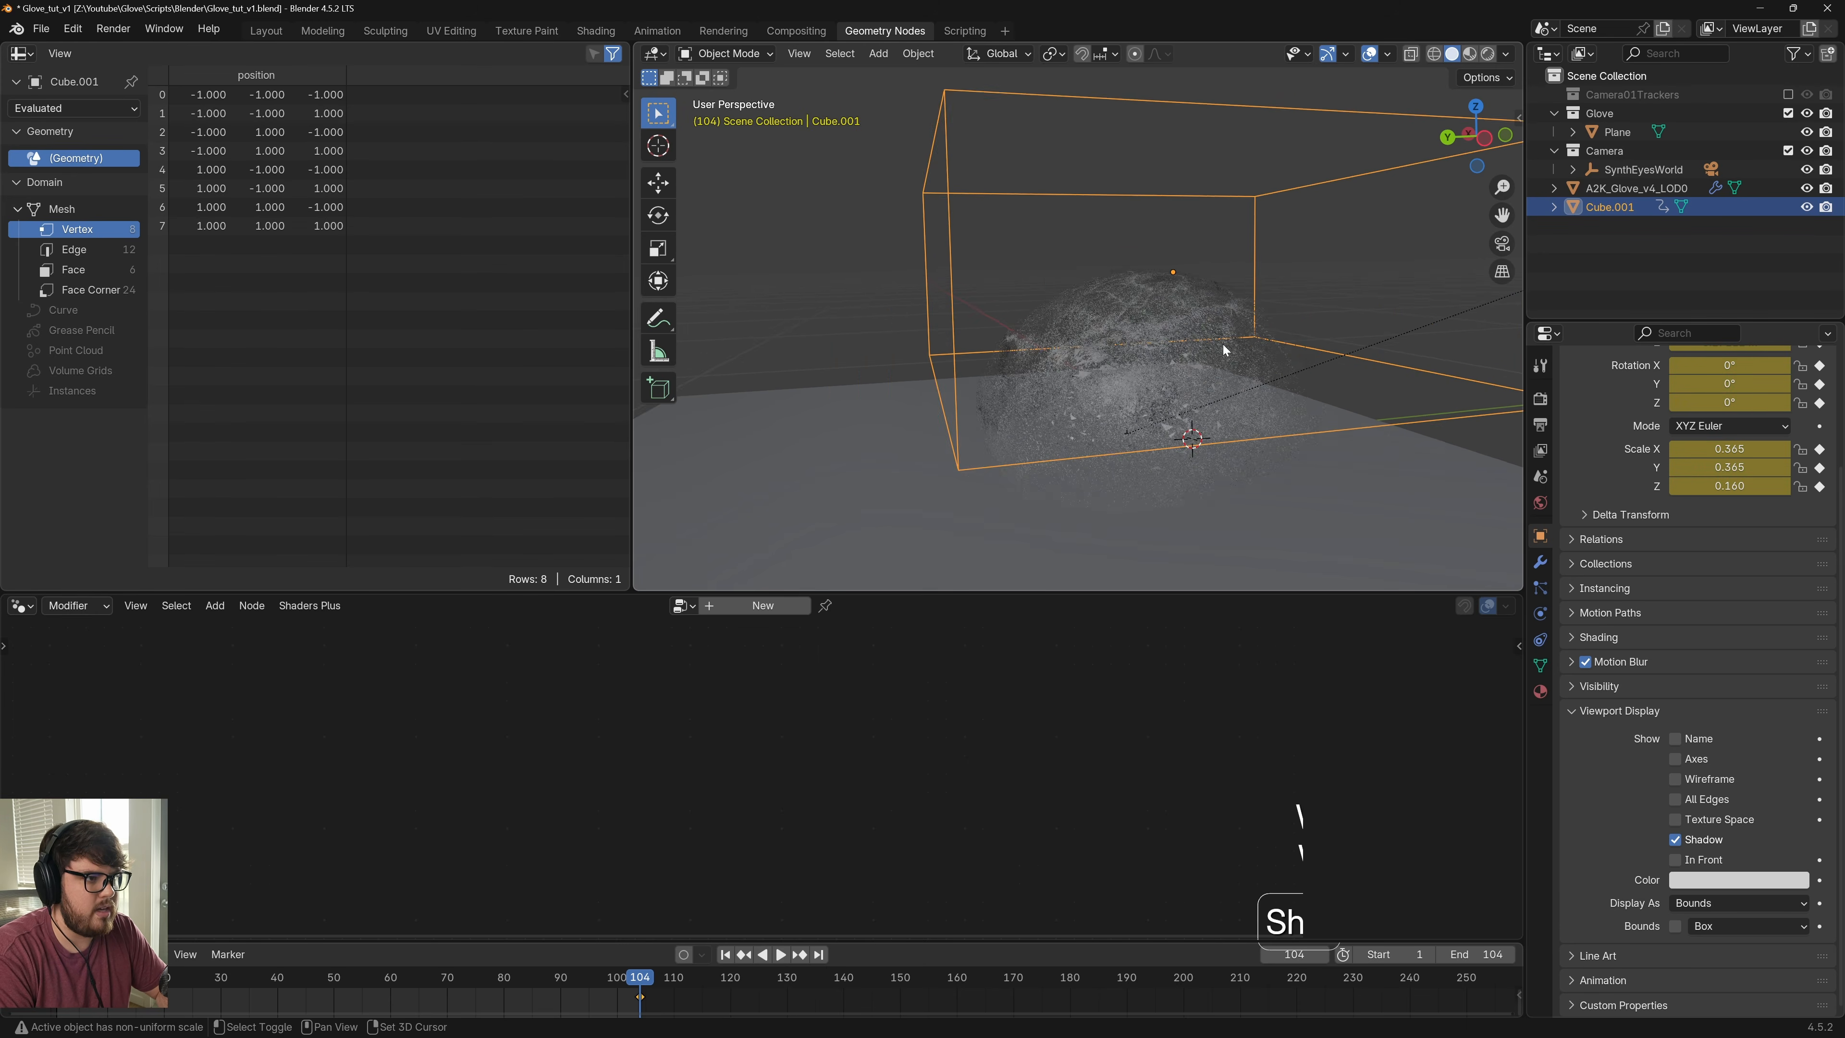
shift+middle_drag(1203, 350, 1153, 361)
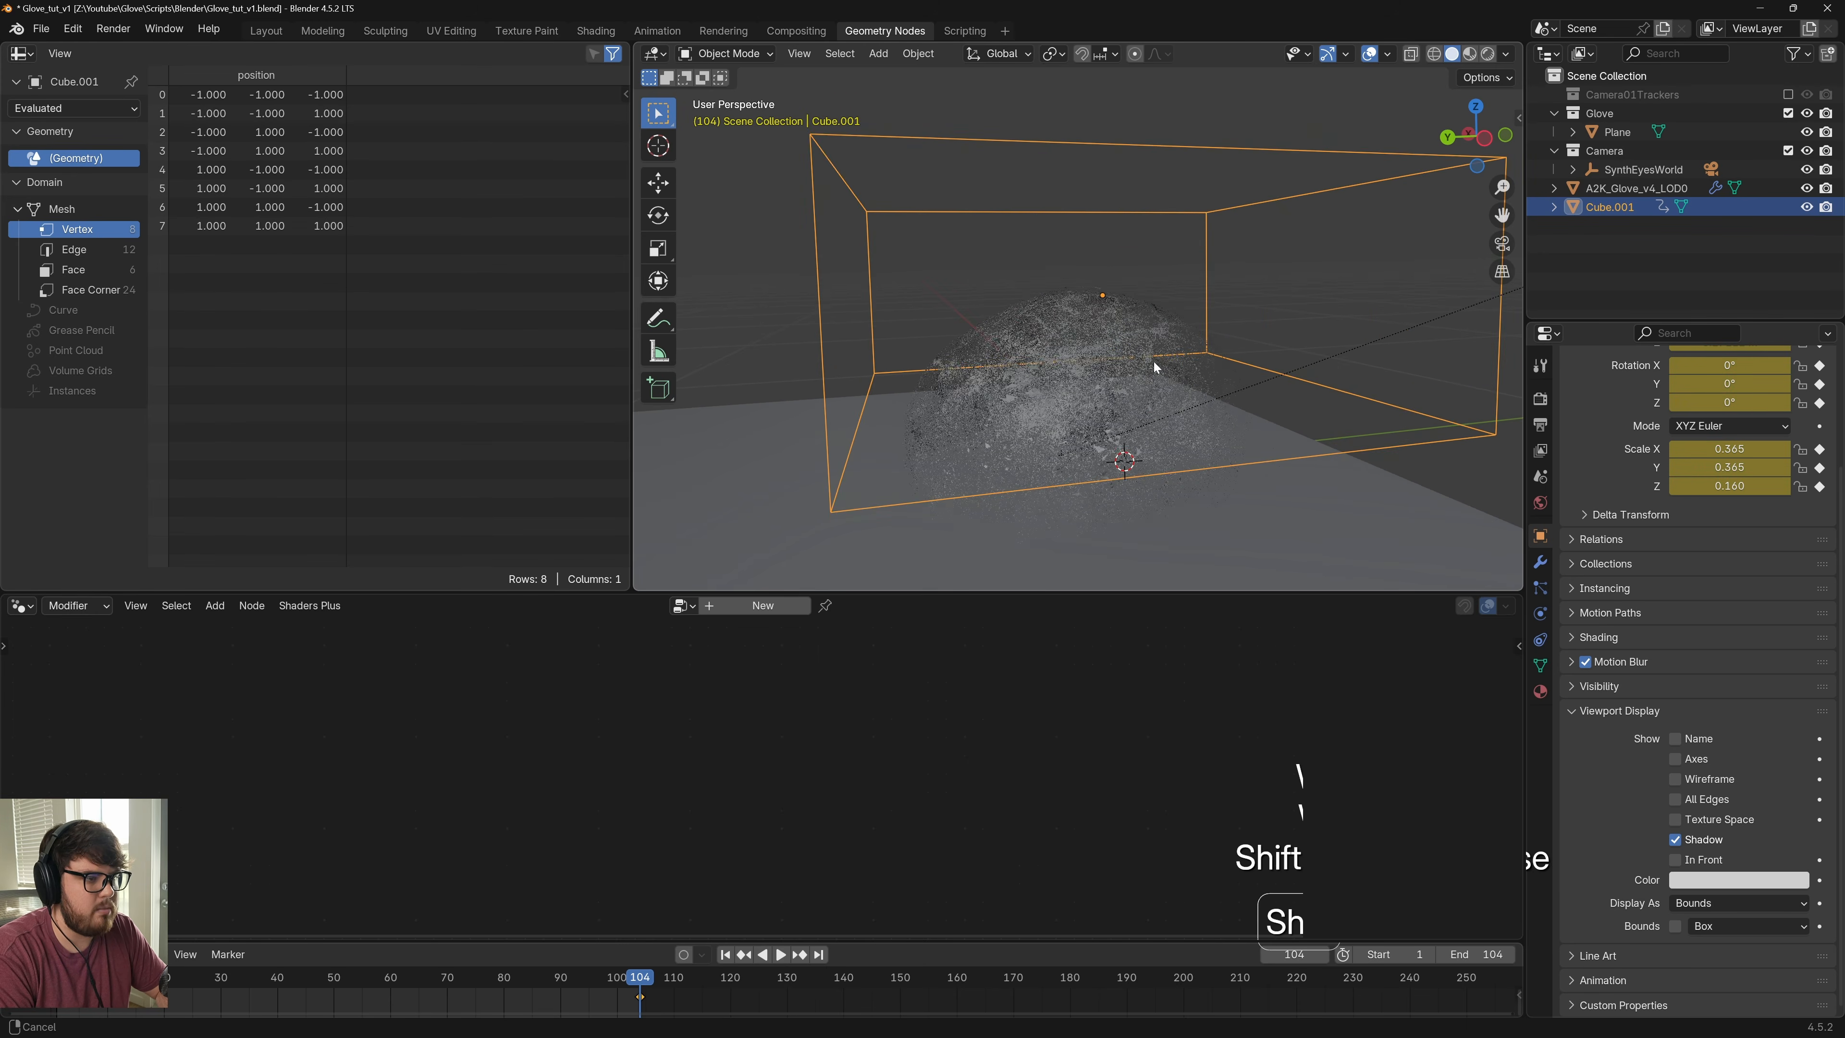
right_click(430, 1000)
mouse_move(390, 897)
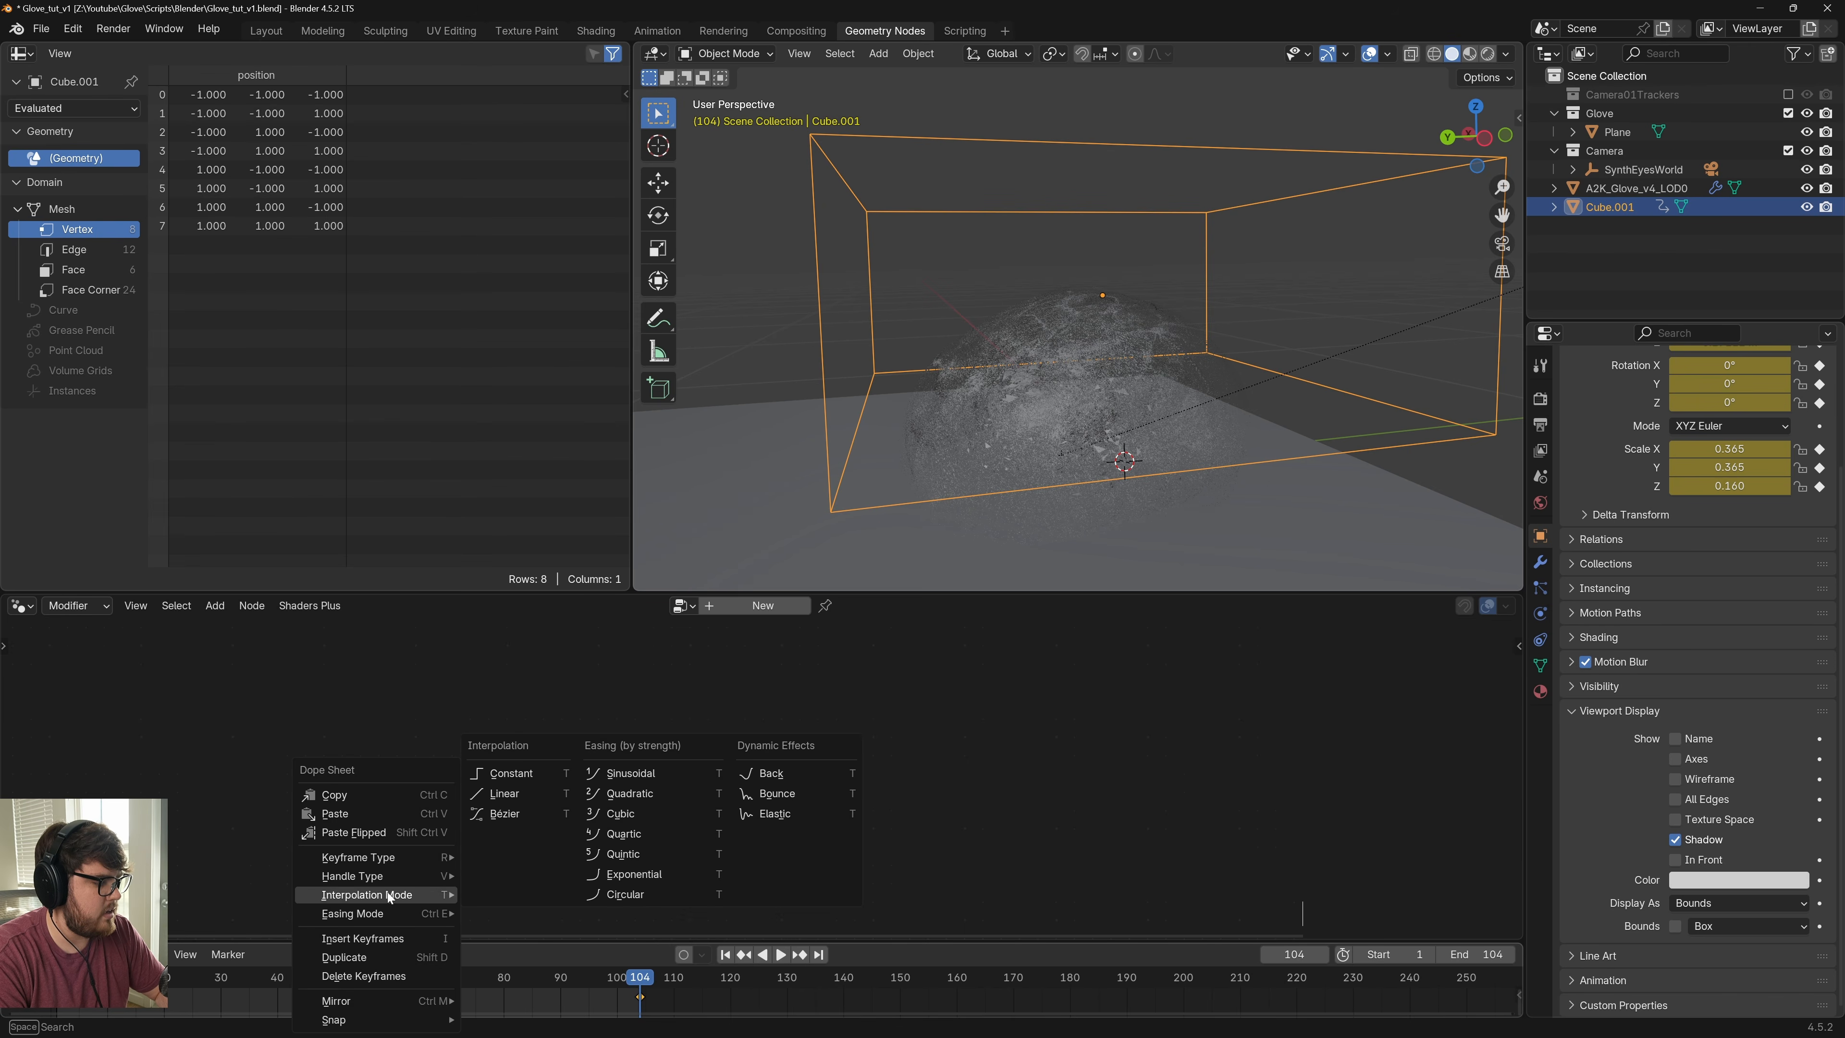
click(527, 798)
middle_drag(527, 976, 989, 1010)
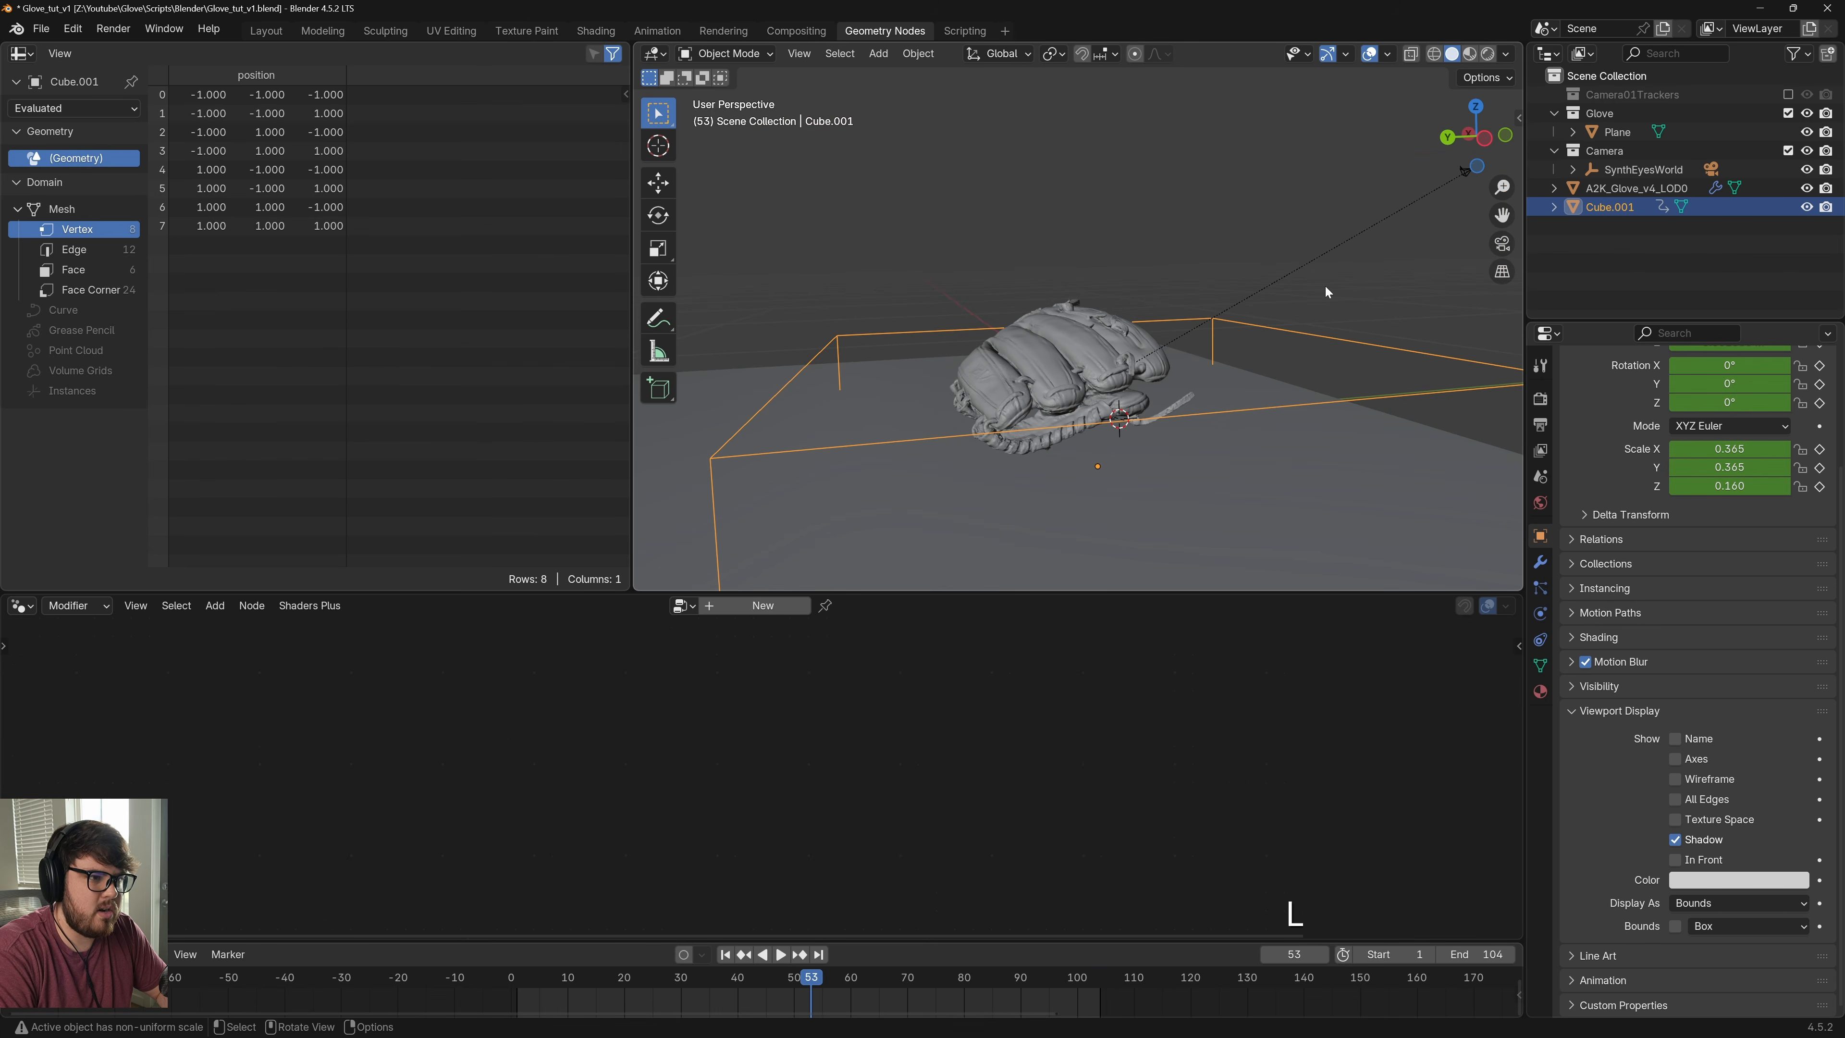
Select the glove and add a Geometry Proximity node beside the Object Info node in its node tree
click(1090, 356)
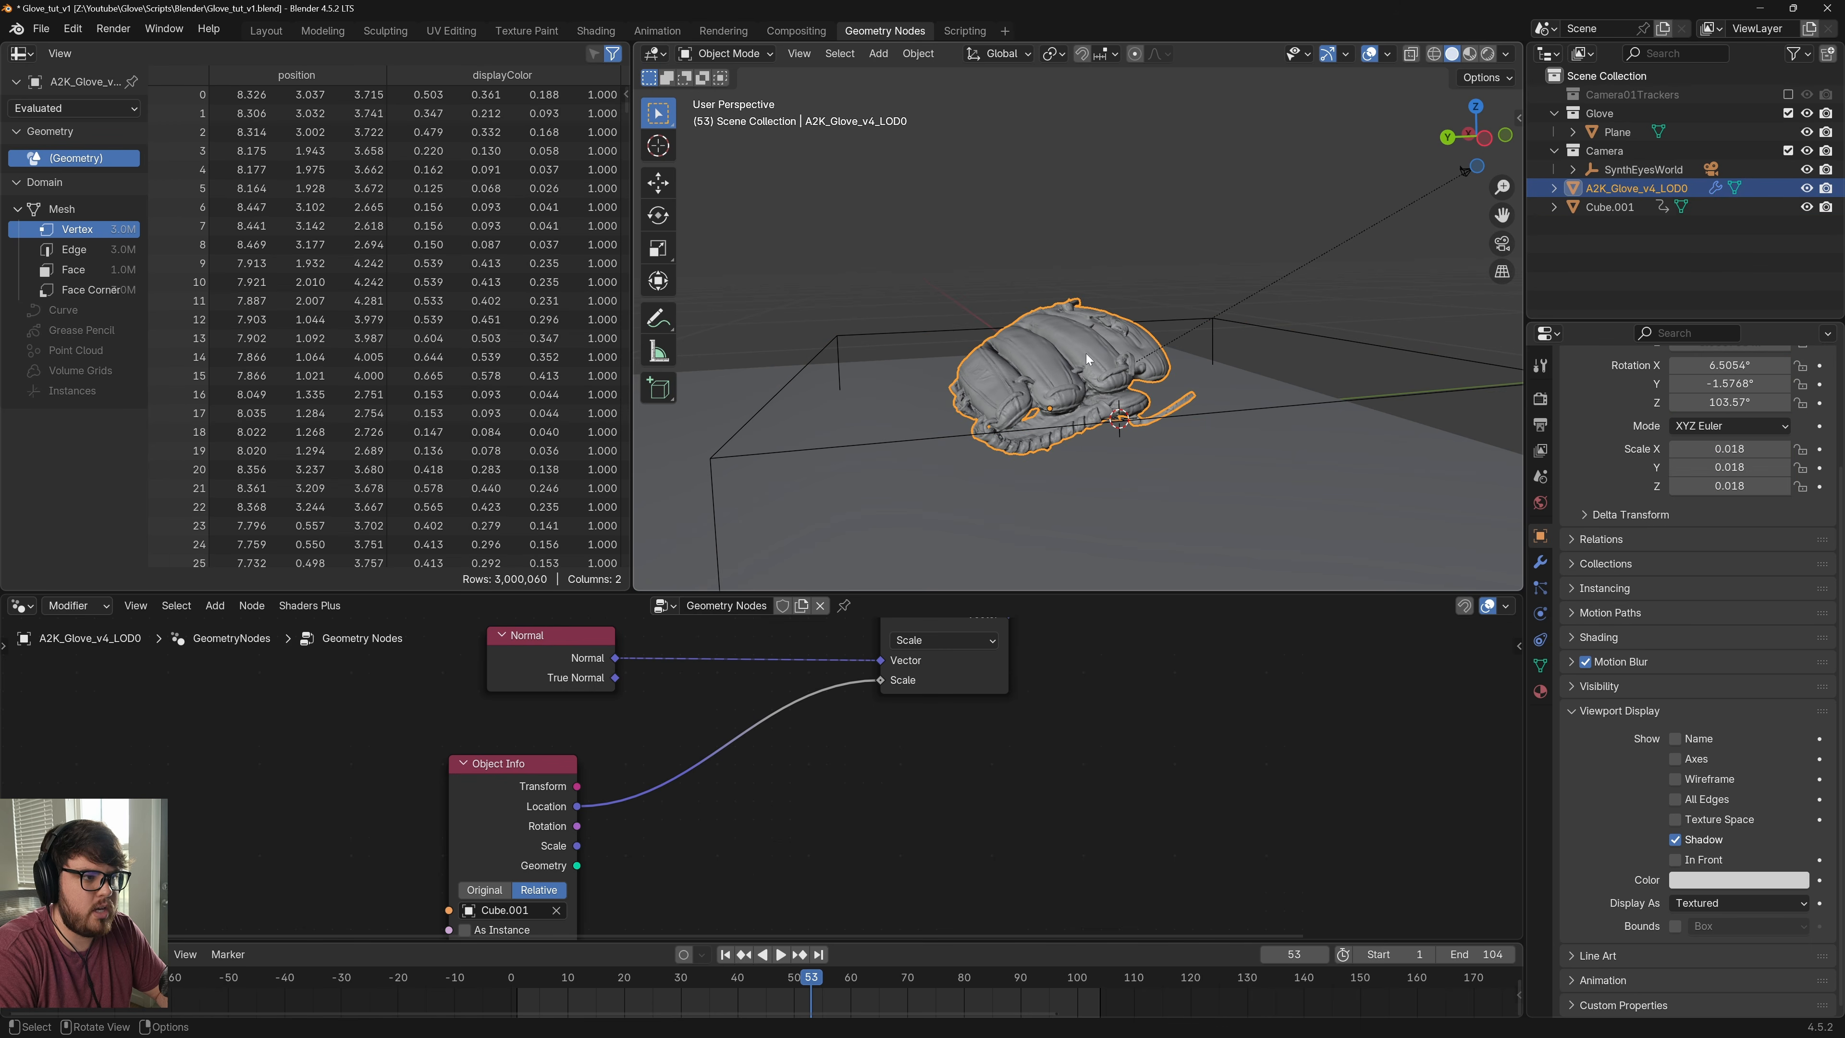
key(shift+a)
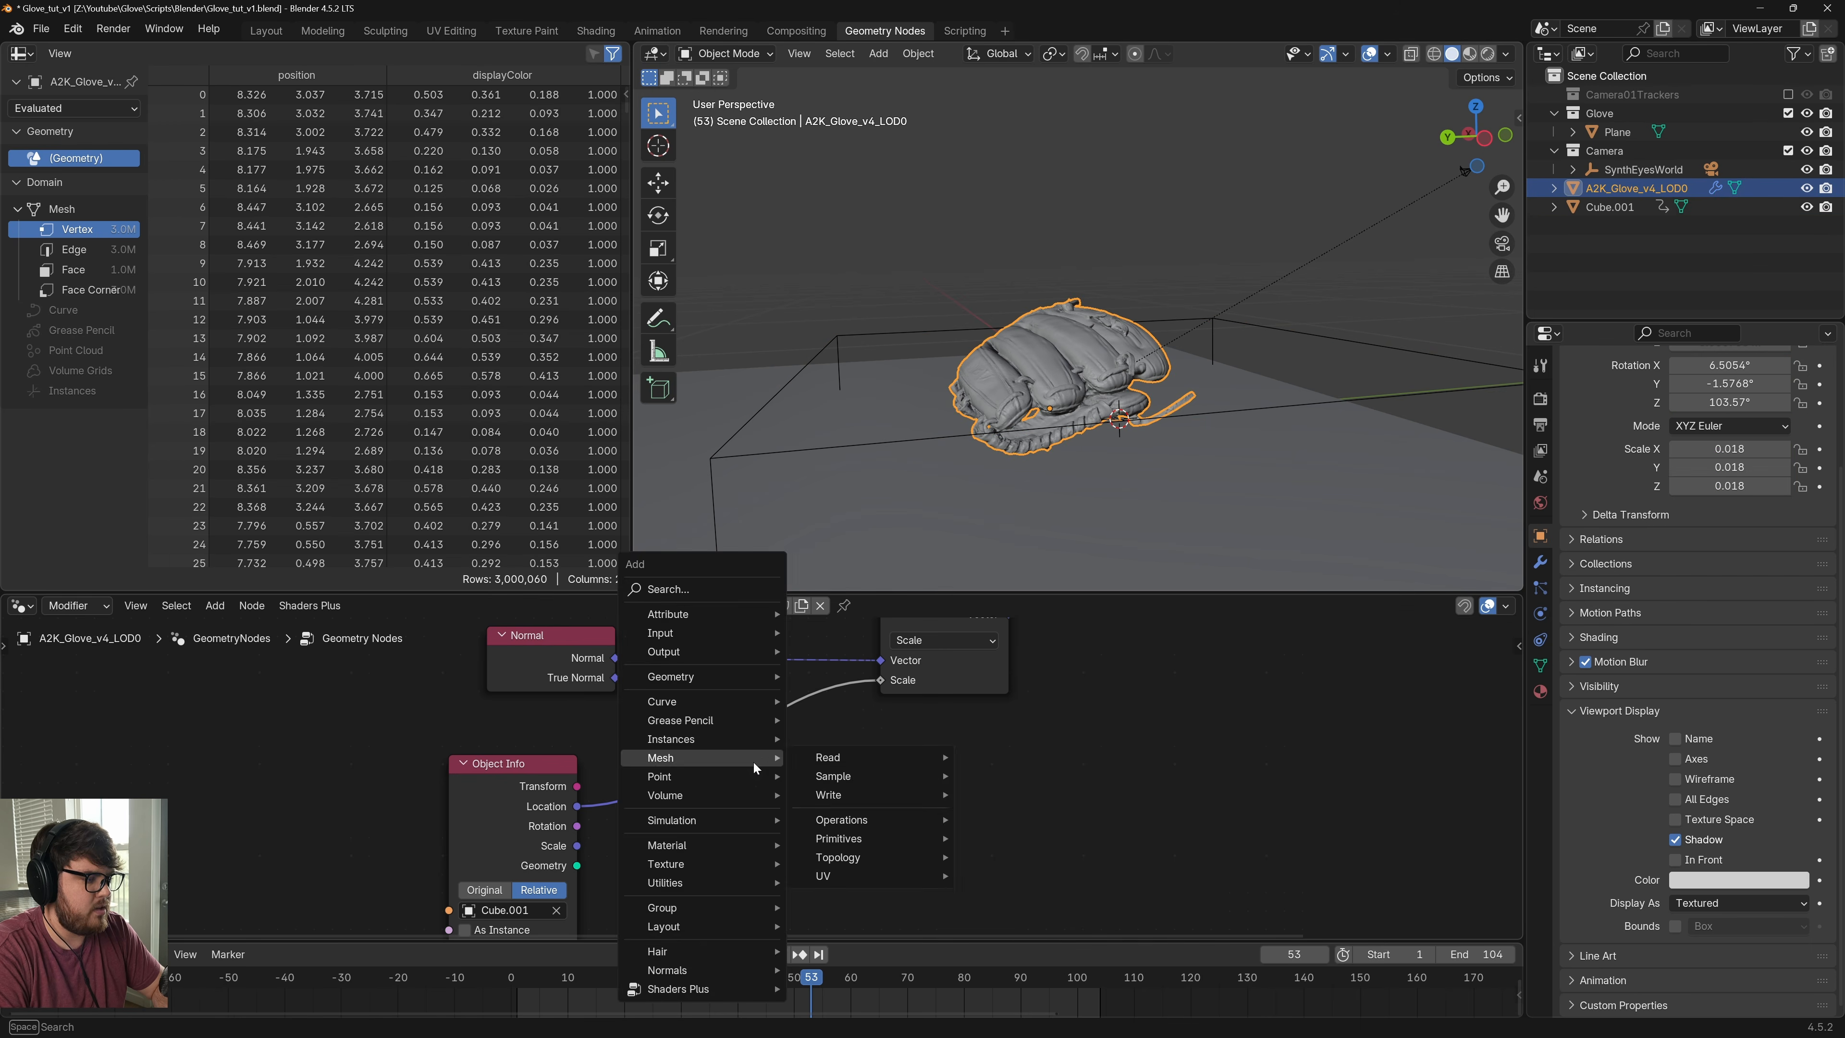
text(geom)
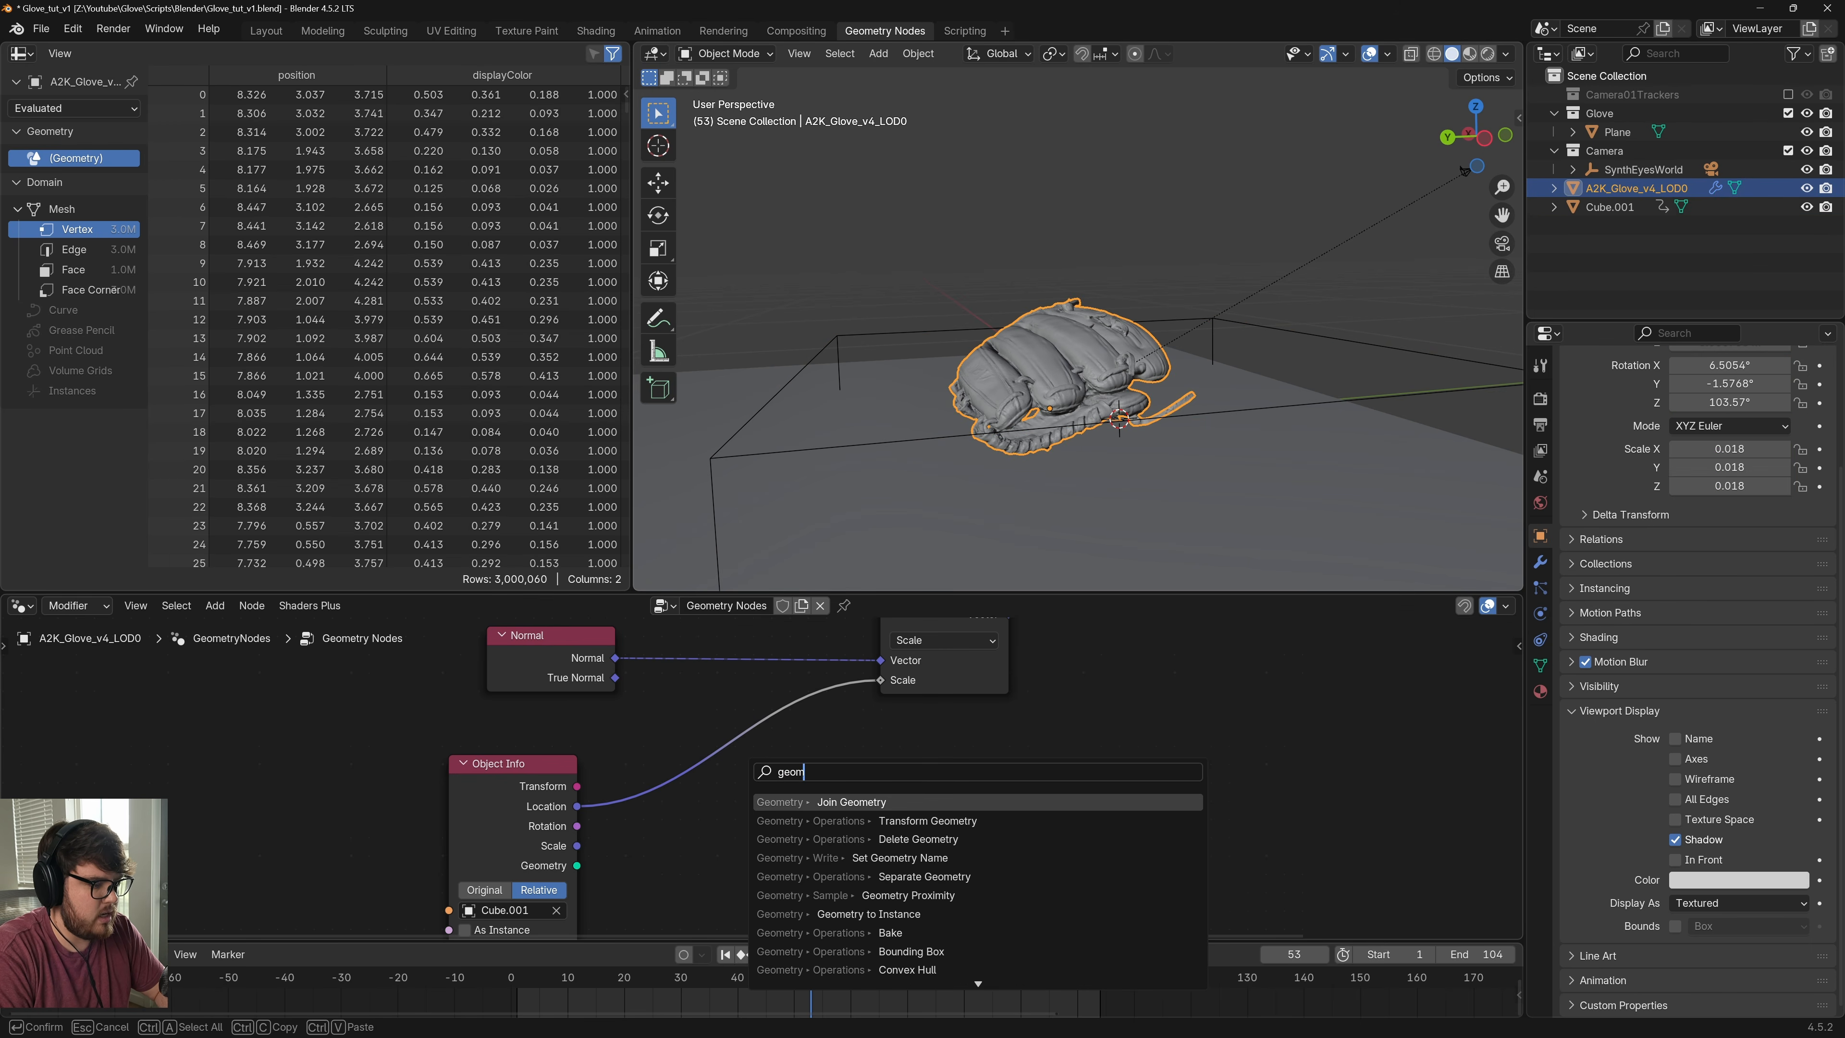
key(Down)
key(Down)
key(Down)
key(Down)
key(Down)
key(Return)
click(747, 798)
Connect Object Info's Geometry to Geometry Proximity's Geometry input, and the proximity Position output to the vector Scale node's Scale input
middle_drag(748, 798, 768, 678)
drag(603, 746, 771, 788)
drag(829, 719, 781, 683)
middle_drag(785, 681, 676, 834)
drag(486, 839, 621, 758)
key(Escape)
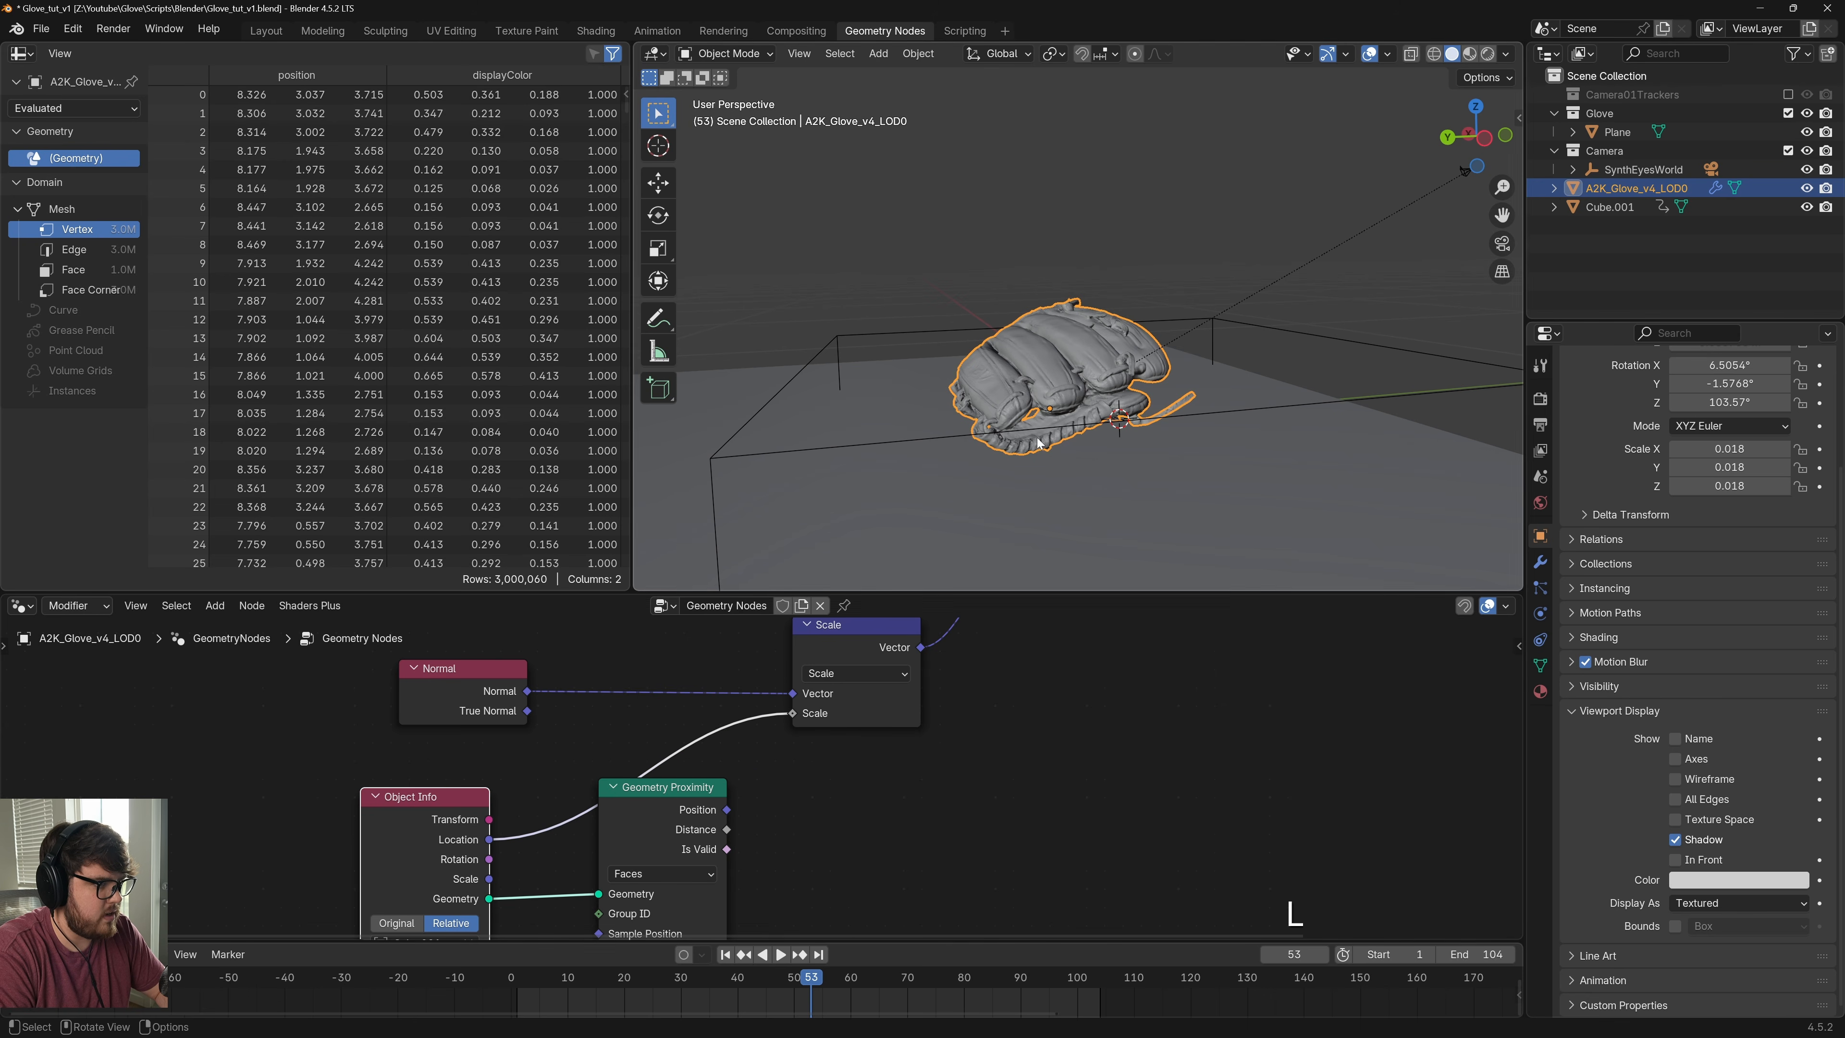
middle_drag(767, 841, 774, 798)
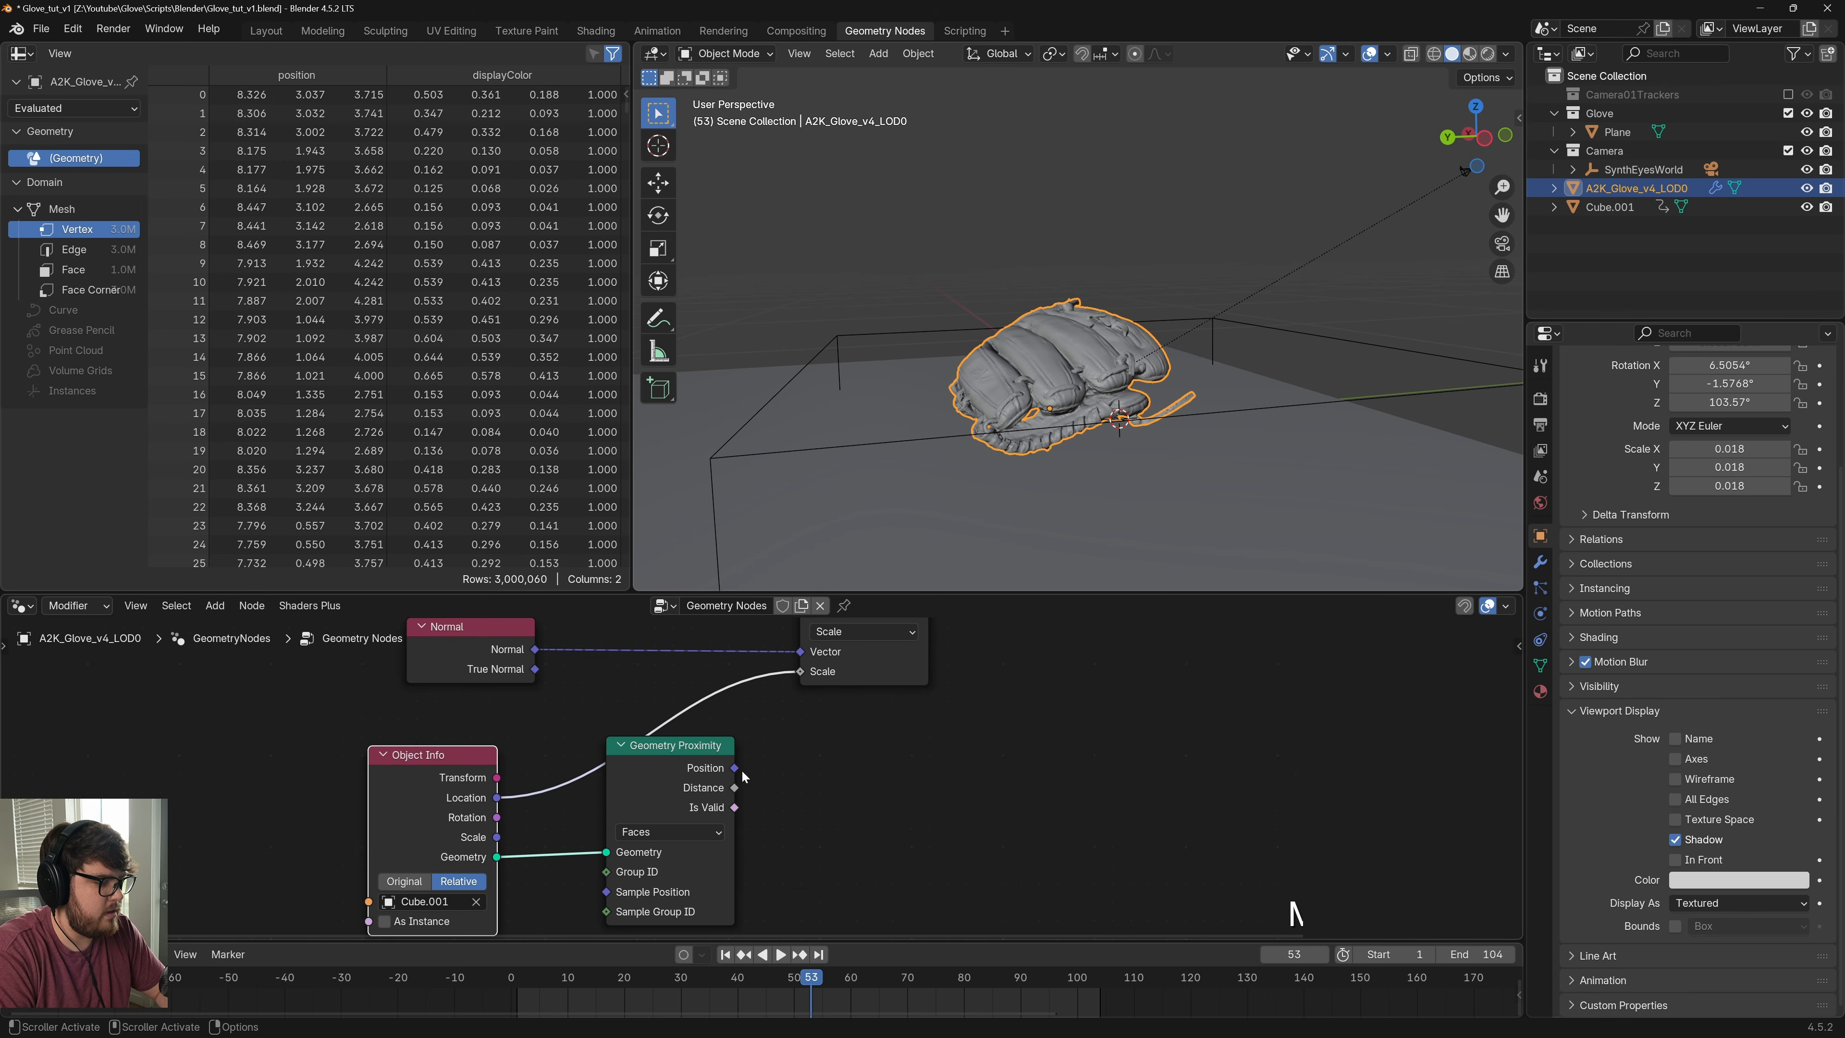
drag(734, 767, 800, 672)
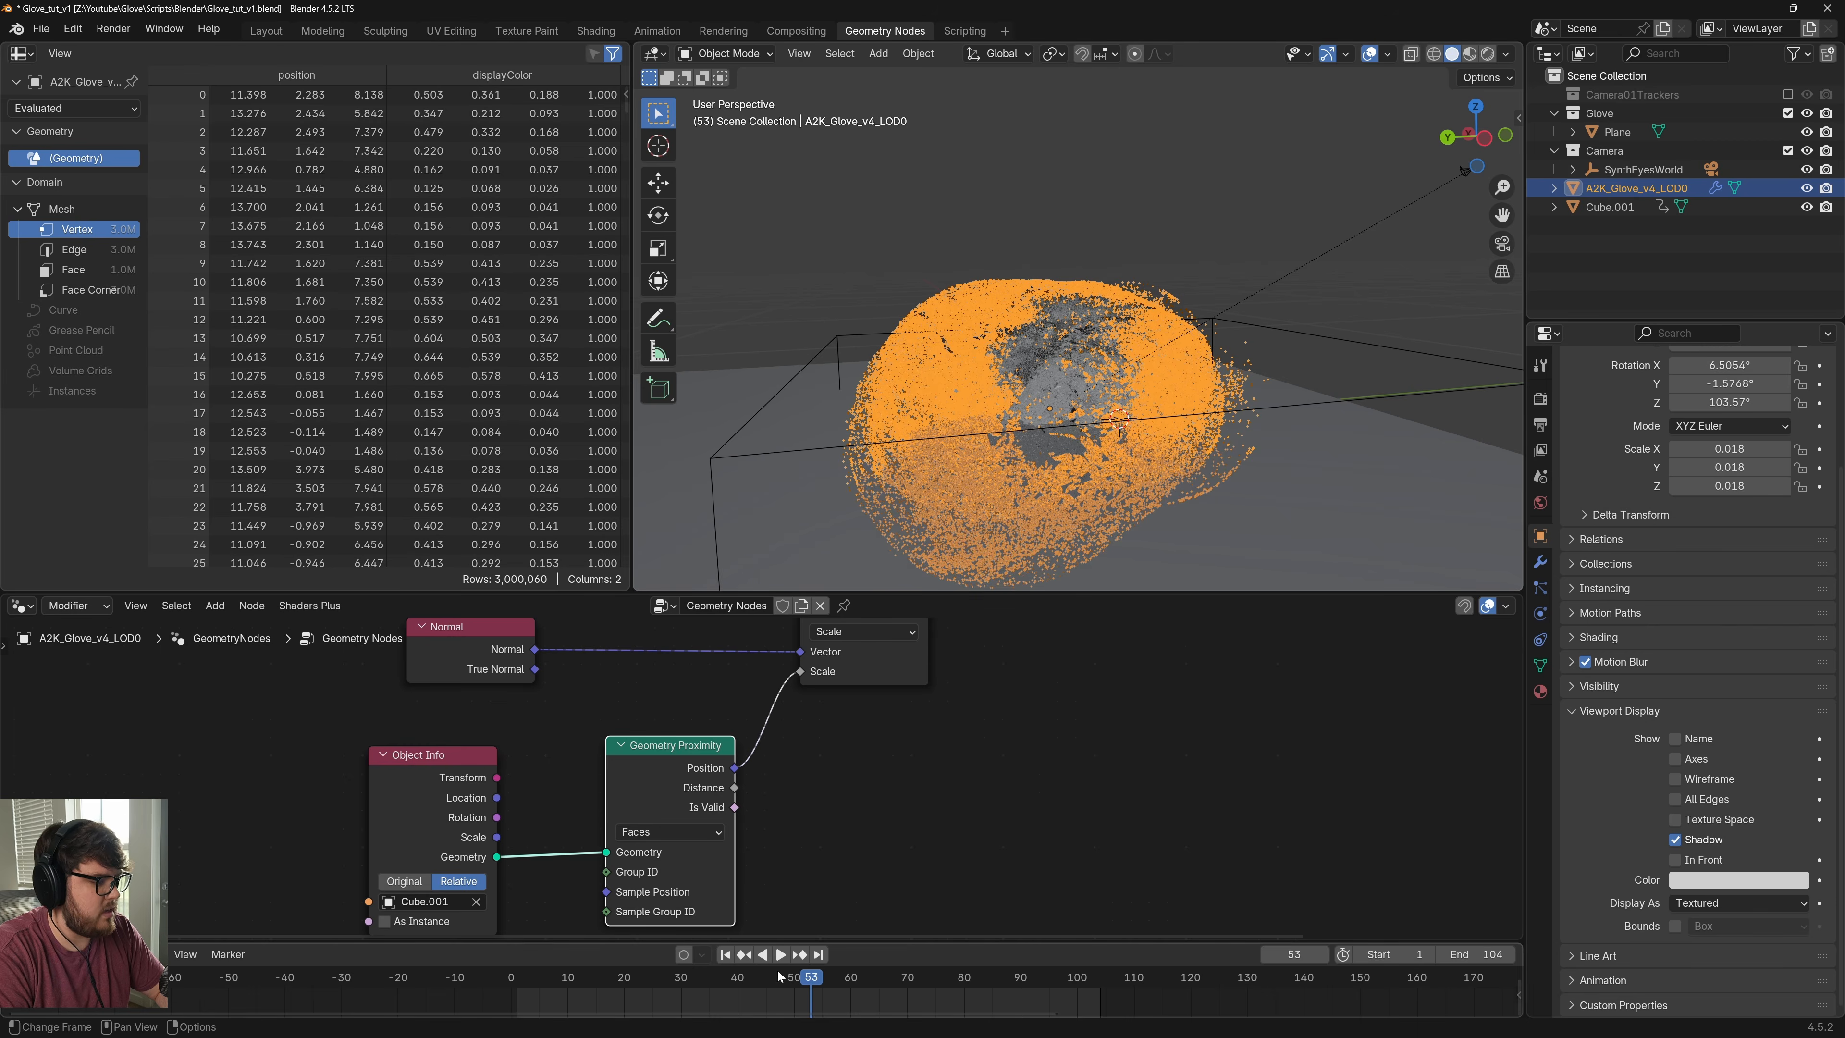
Scrub the animation to frame 35 and move the Object Info and Geometry Proximity nodes farther away from the vector Scale node
key(space)
drag(978, 963, 709, 976)
key(space)
drag(375, 718, 741, 866)
drag(647, 791, 269, 813)
Insert a Map Range node on the link between Geometry Proximity and the vector Scale node
key(shift+a)
mouse_move(547, 788)
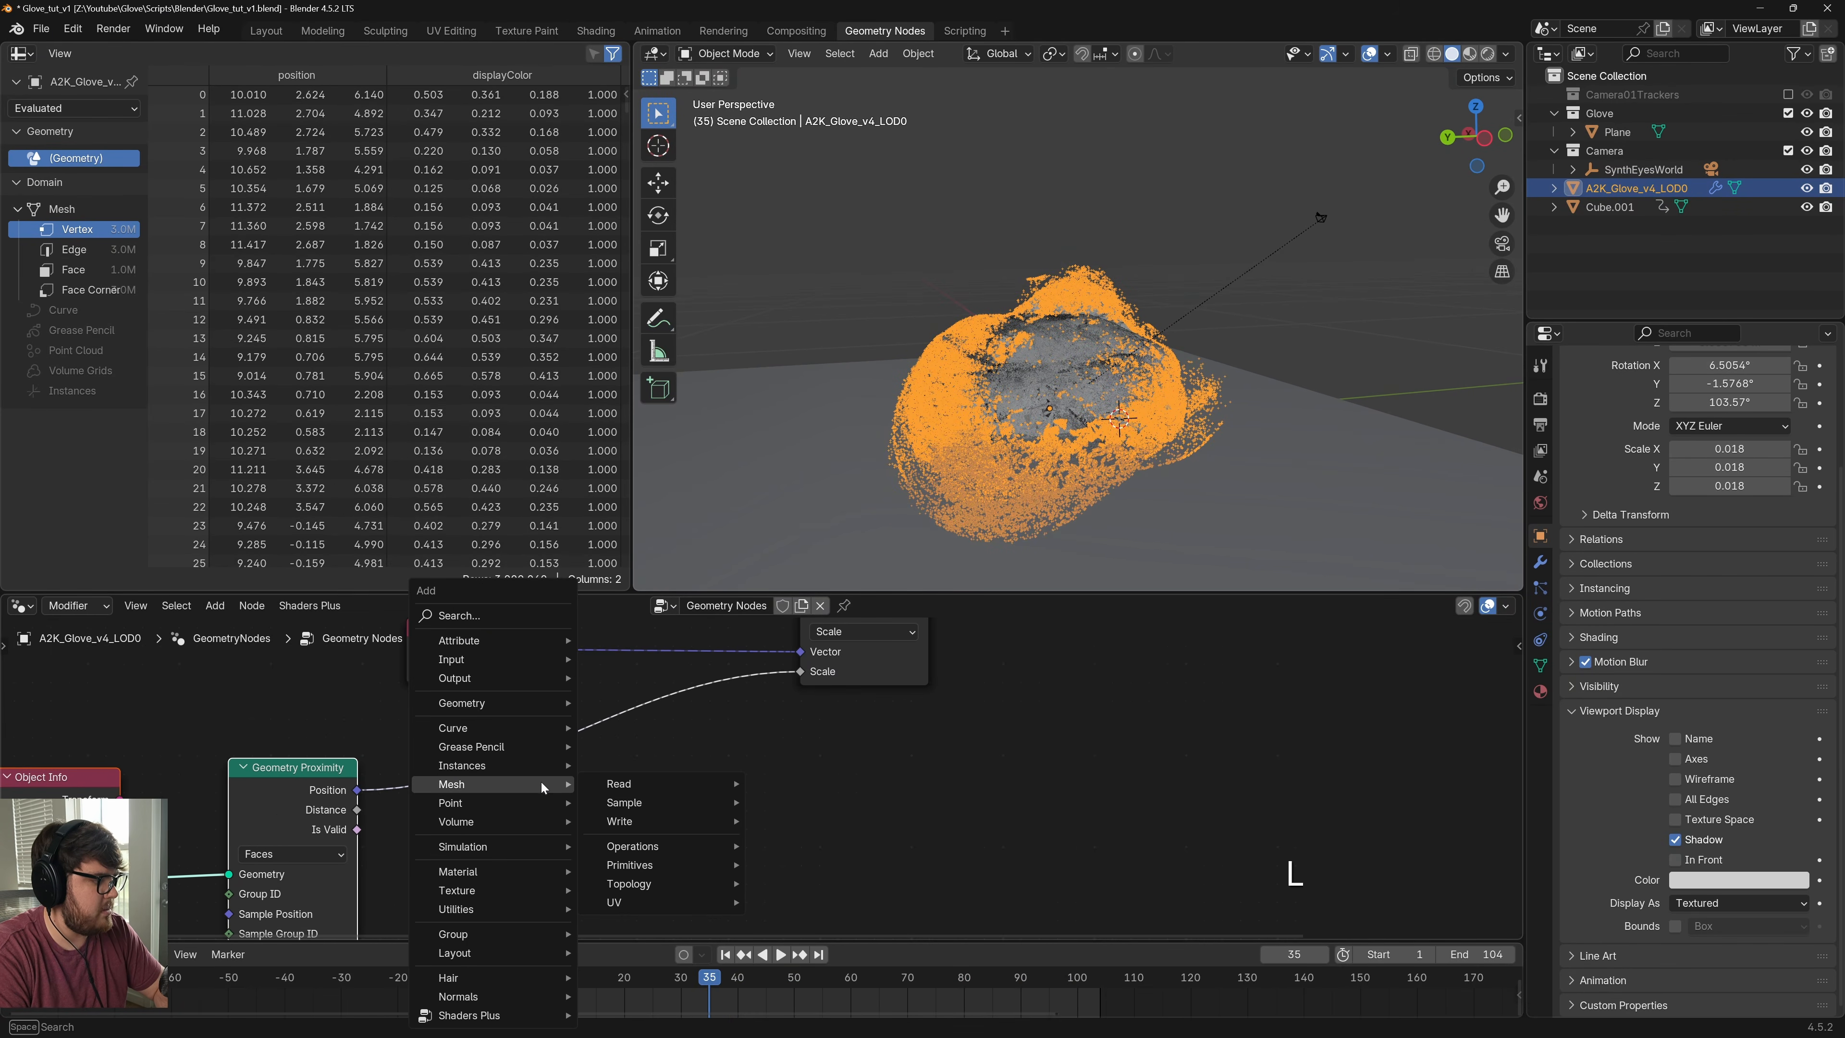
text(map ra)
key(Return)
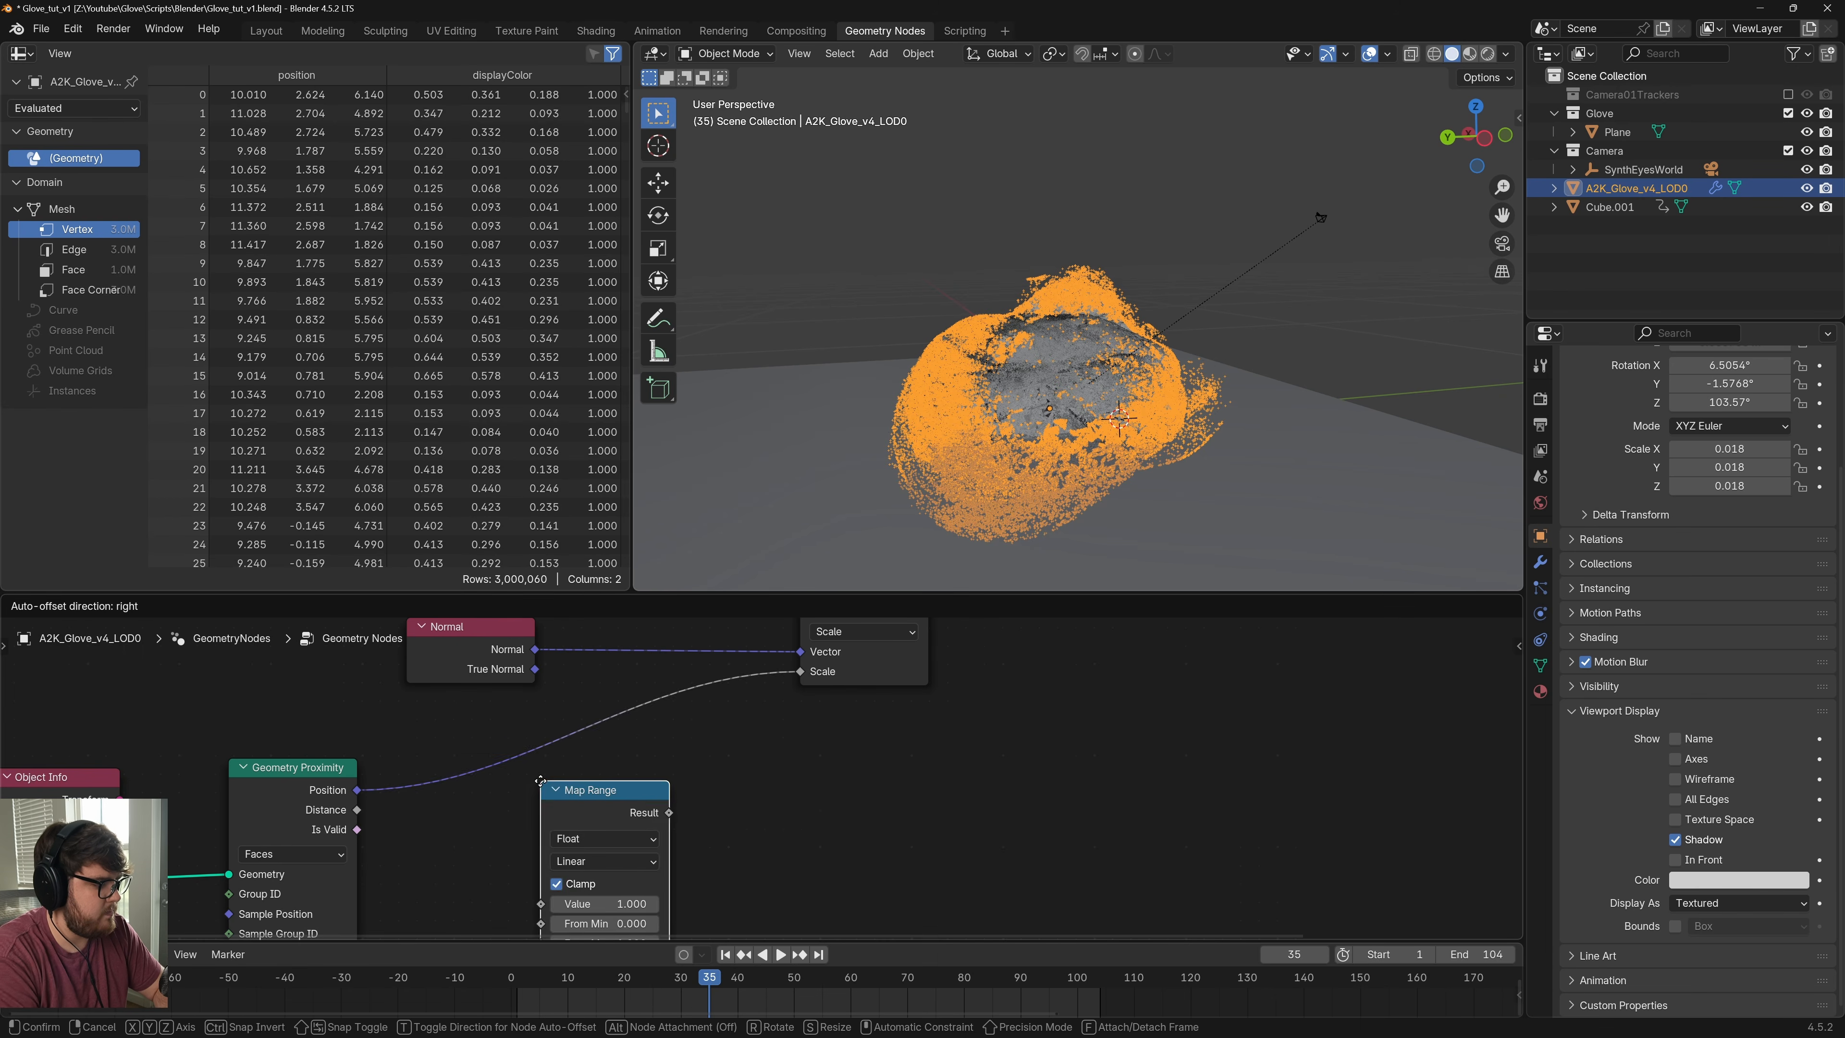
click(438, 742)
shift+middle_drag(607, 842, 714, 771)
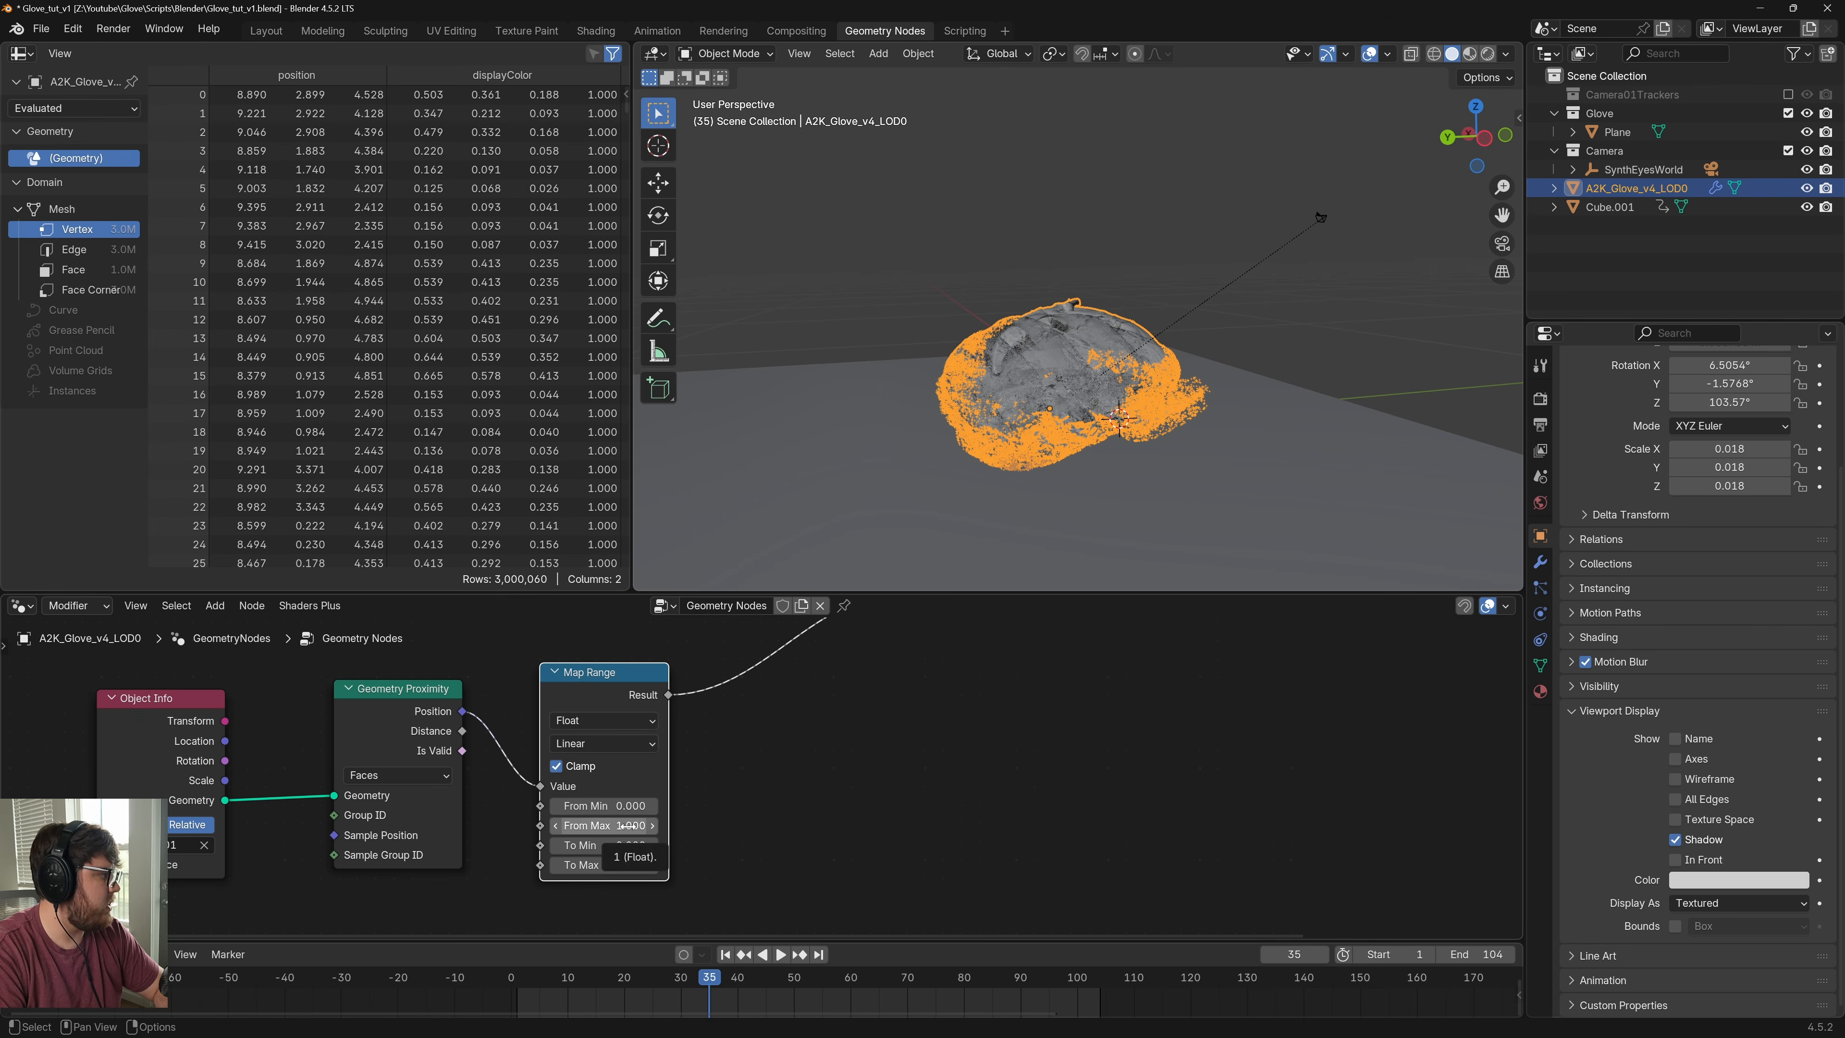
Set the Map Range node's From Max to 0.2, To Min to 0.2 and To Max to 0, saving the file along the way
click(603, 824)
text(0.2)
key(Return)
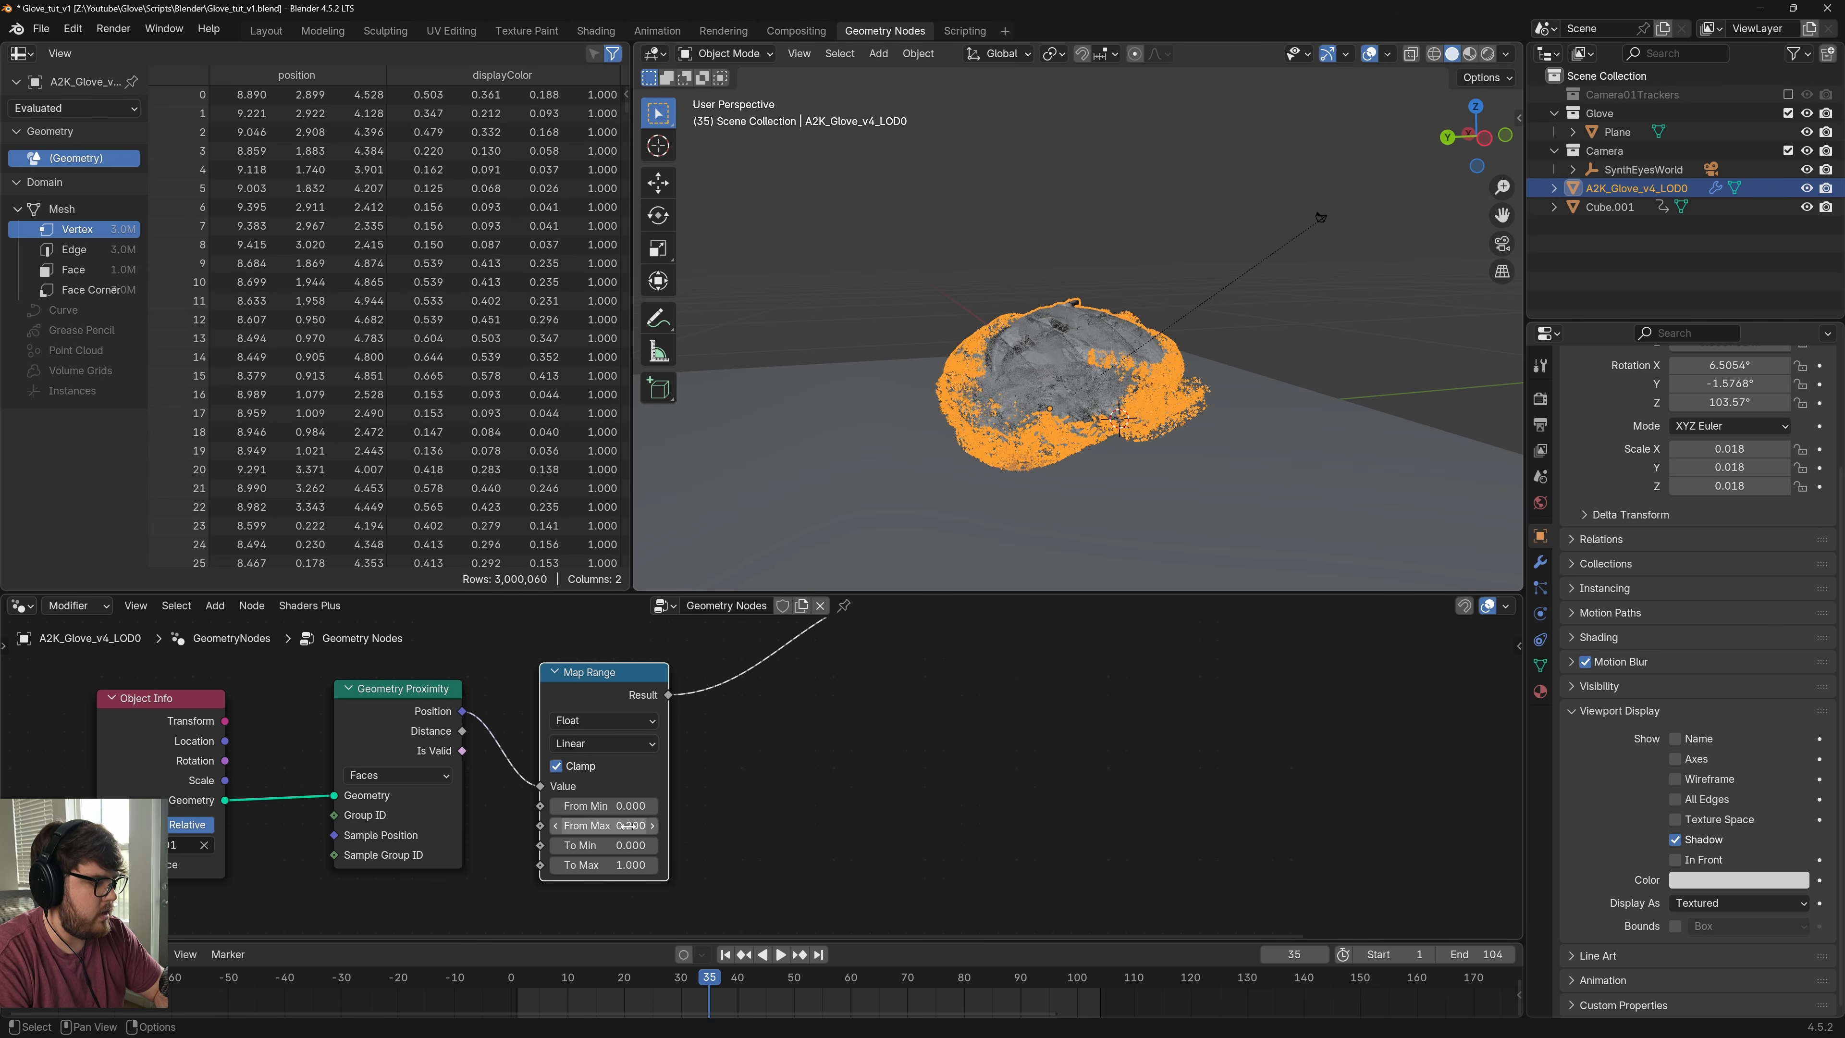
click(605, 844)
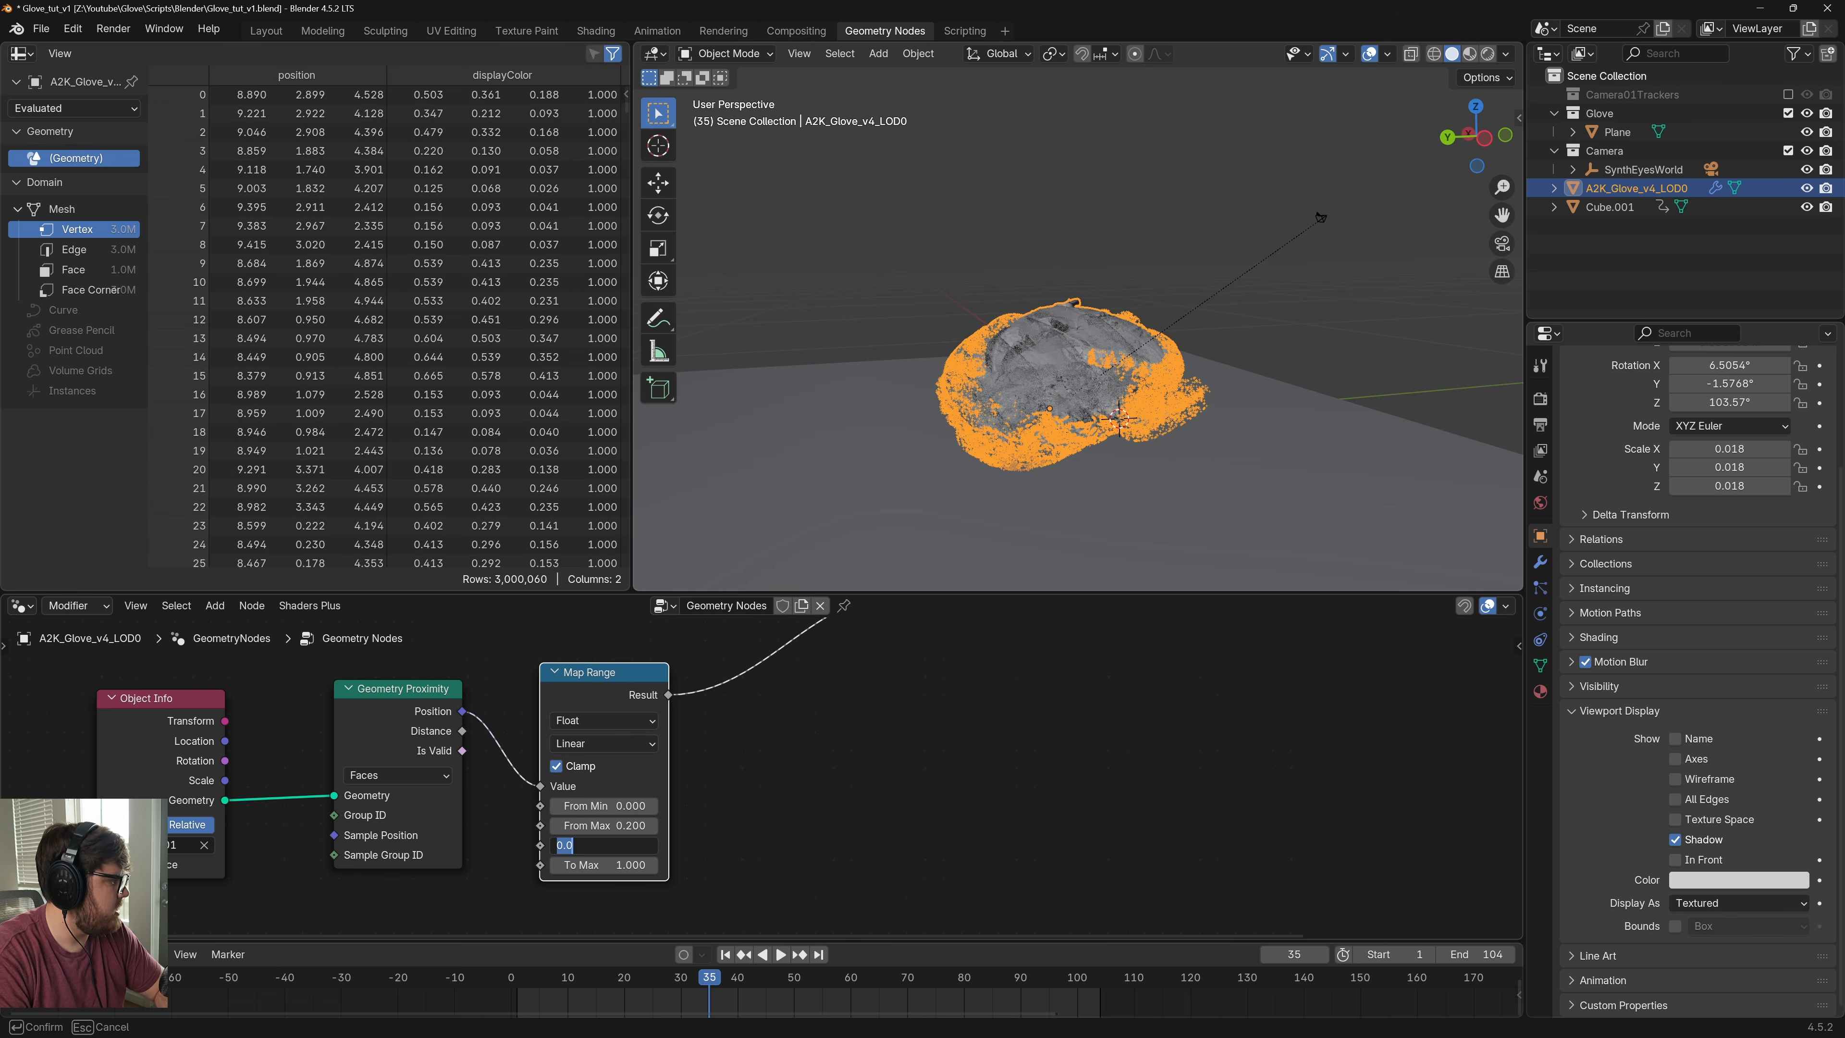
text(0.2)
key(Return)
middle_drag(614, 864, 722, 852)
key(ctrl+s)
click(722, 852)
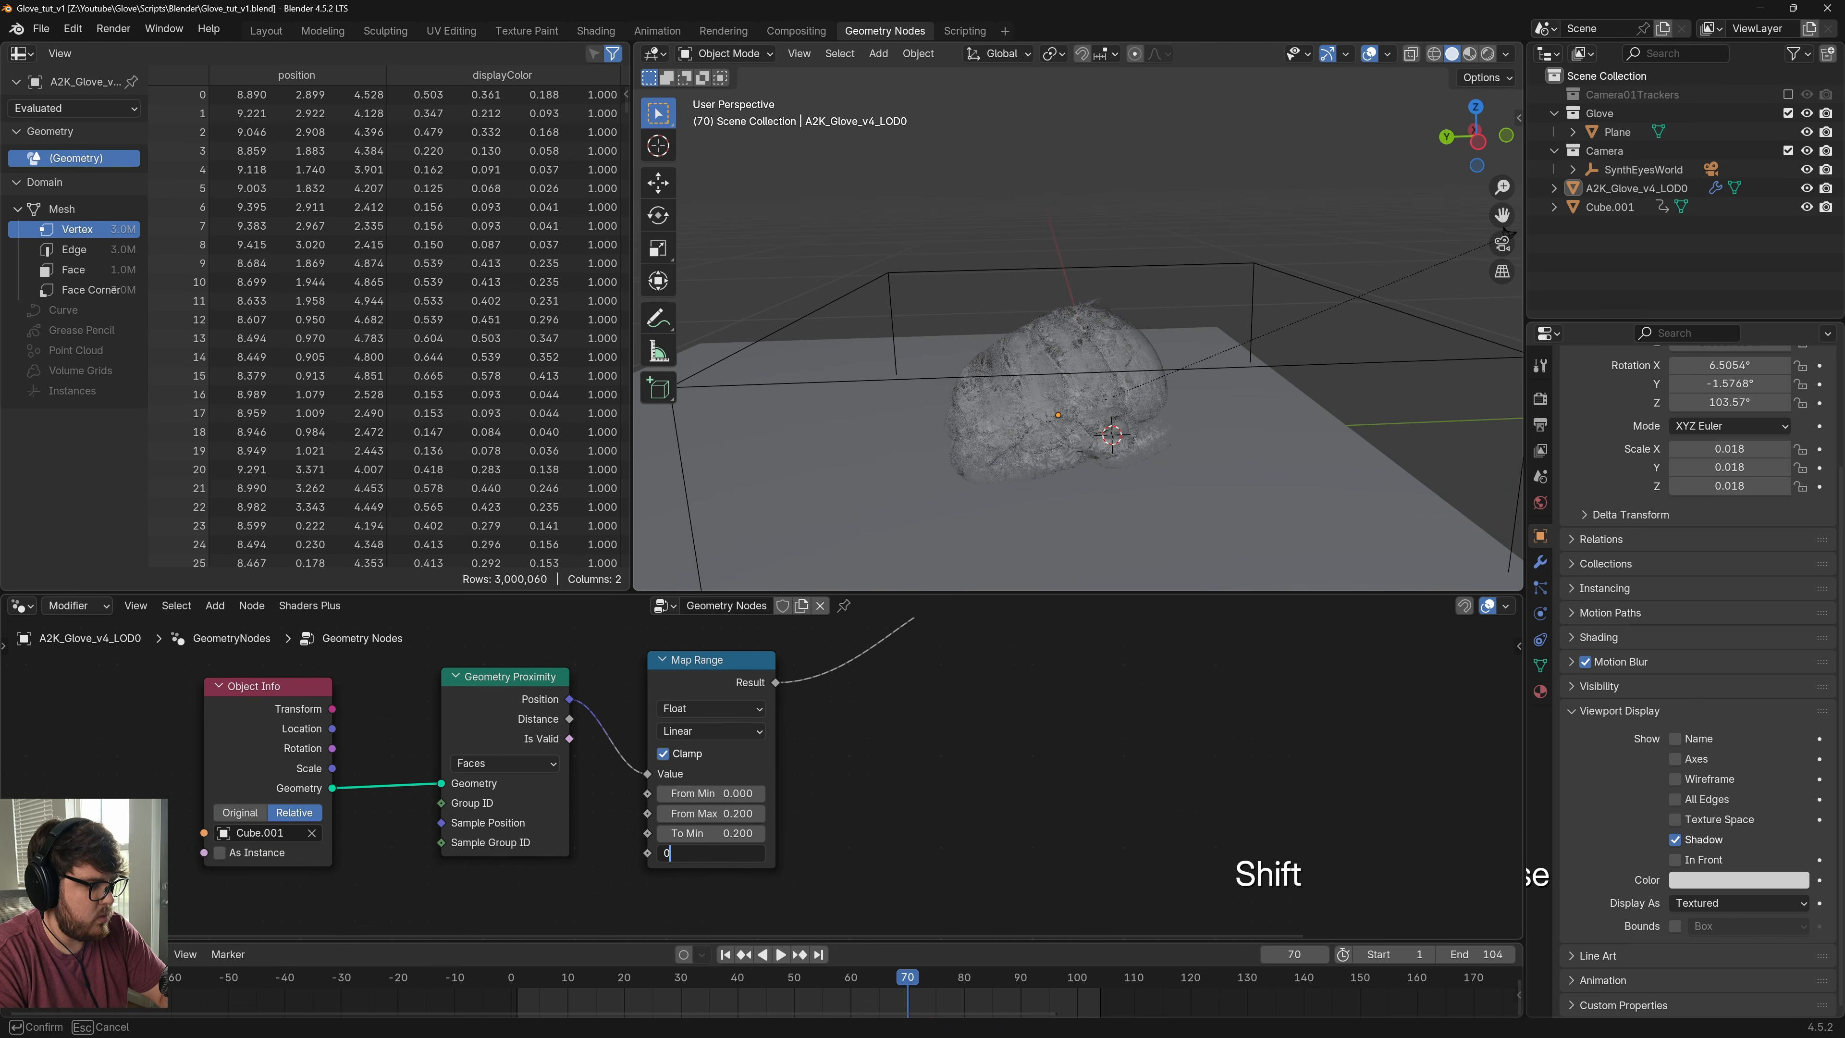
text(0)
key(Return)
Play and scrub the animation between frames 3 and 21 to examine how the glove's faces react to the cube
key(space)
drag(1082, 1010, 528, 1016)
scroll(1030, 425, up, 8)
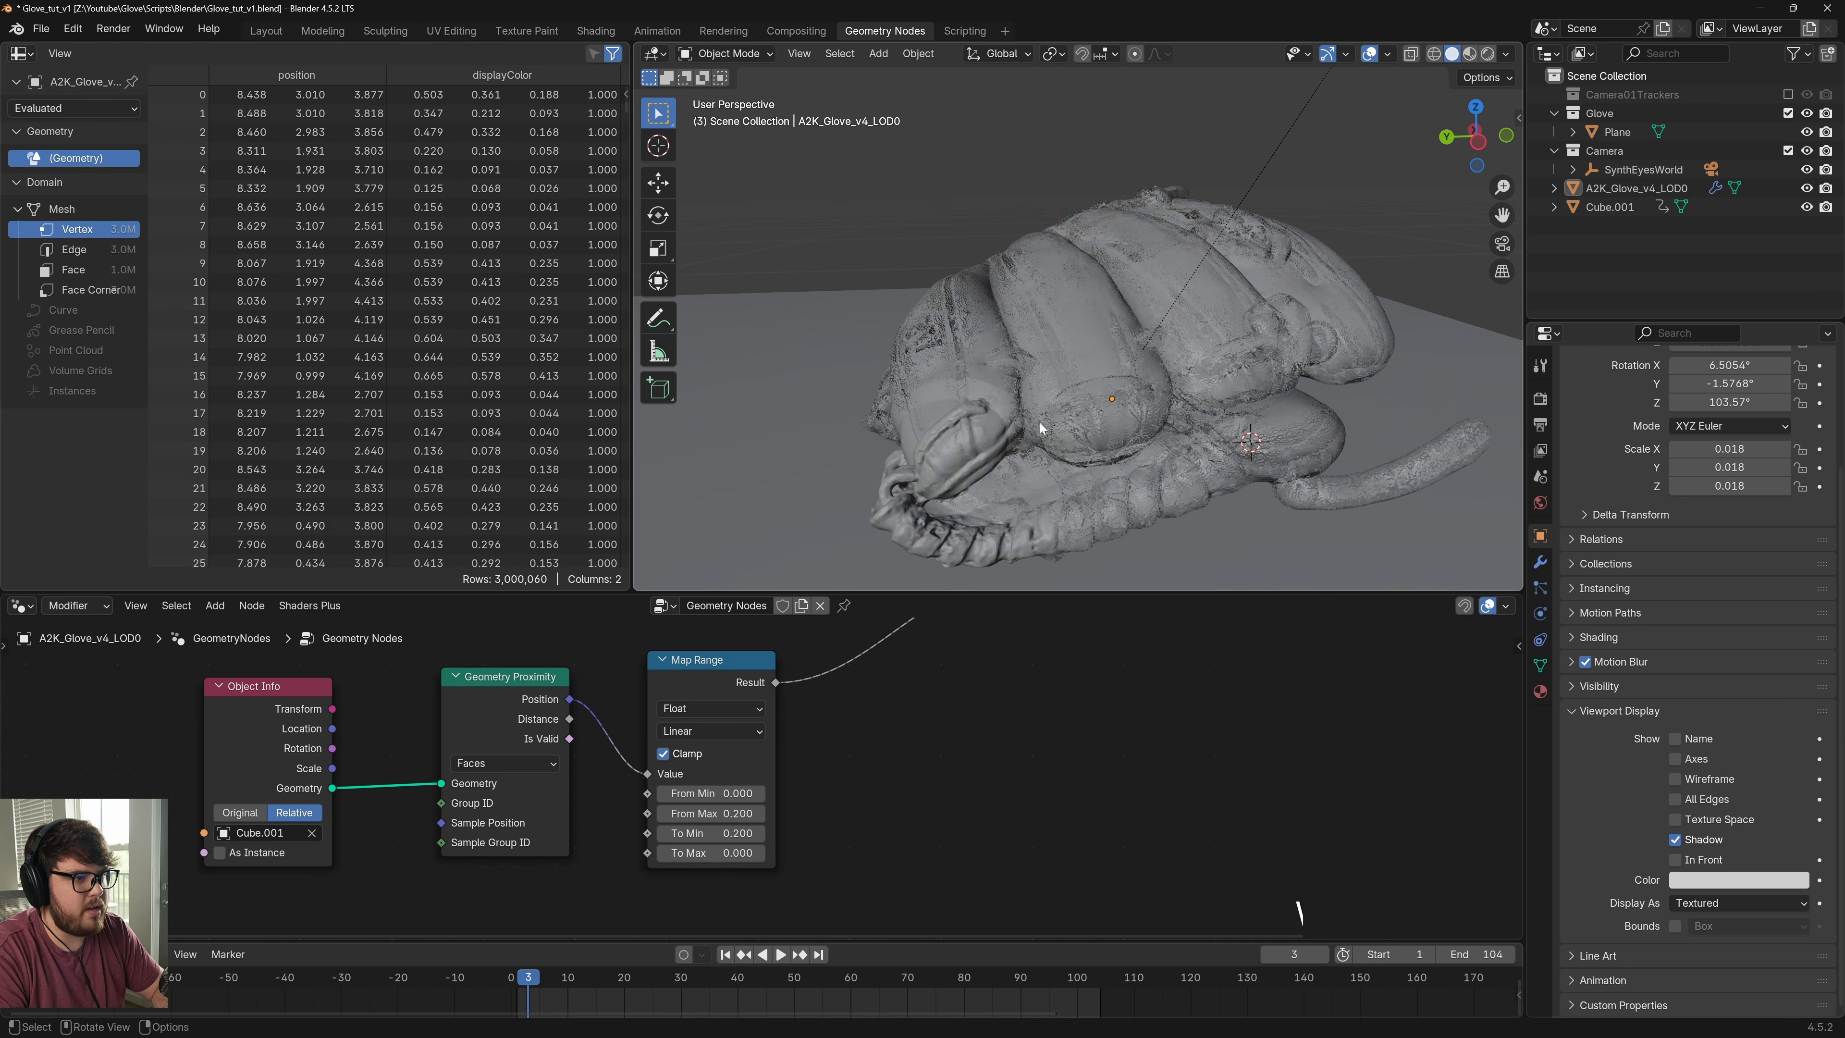
scroll(1167, 313, down, 5)
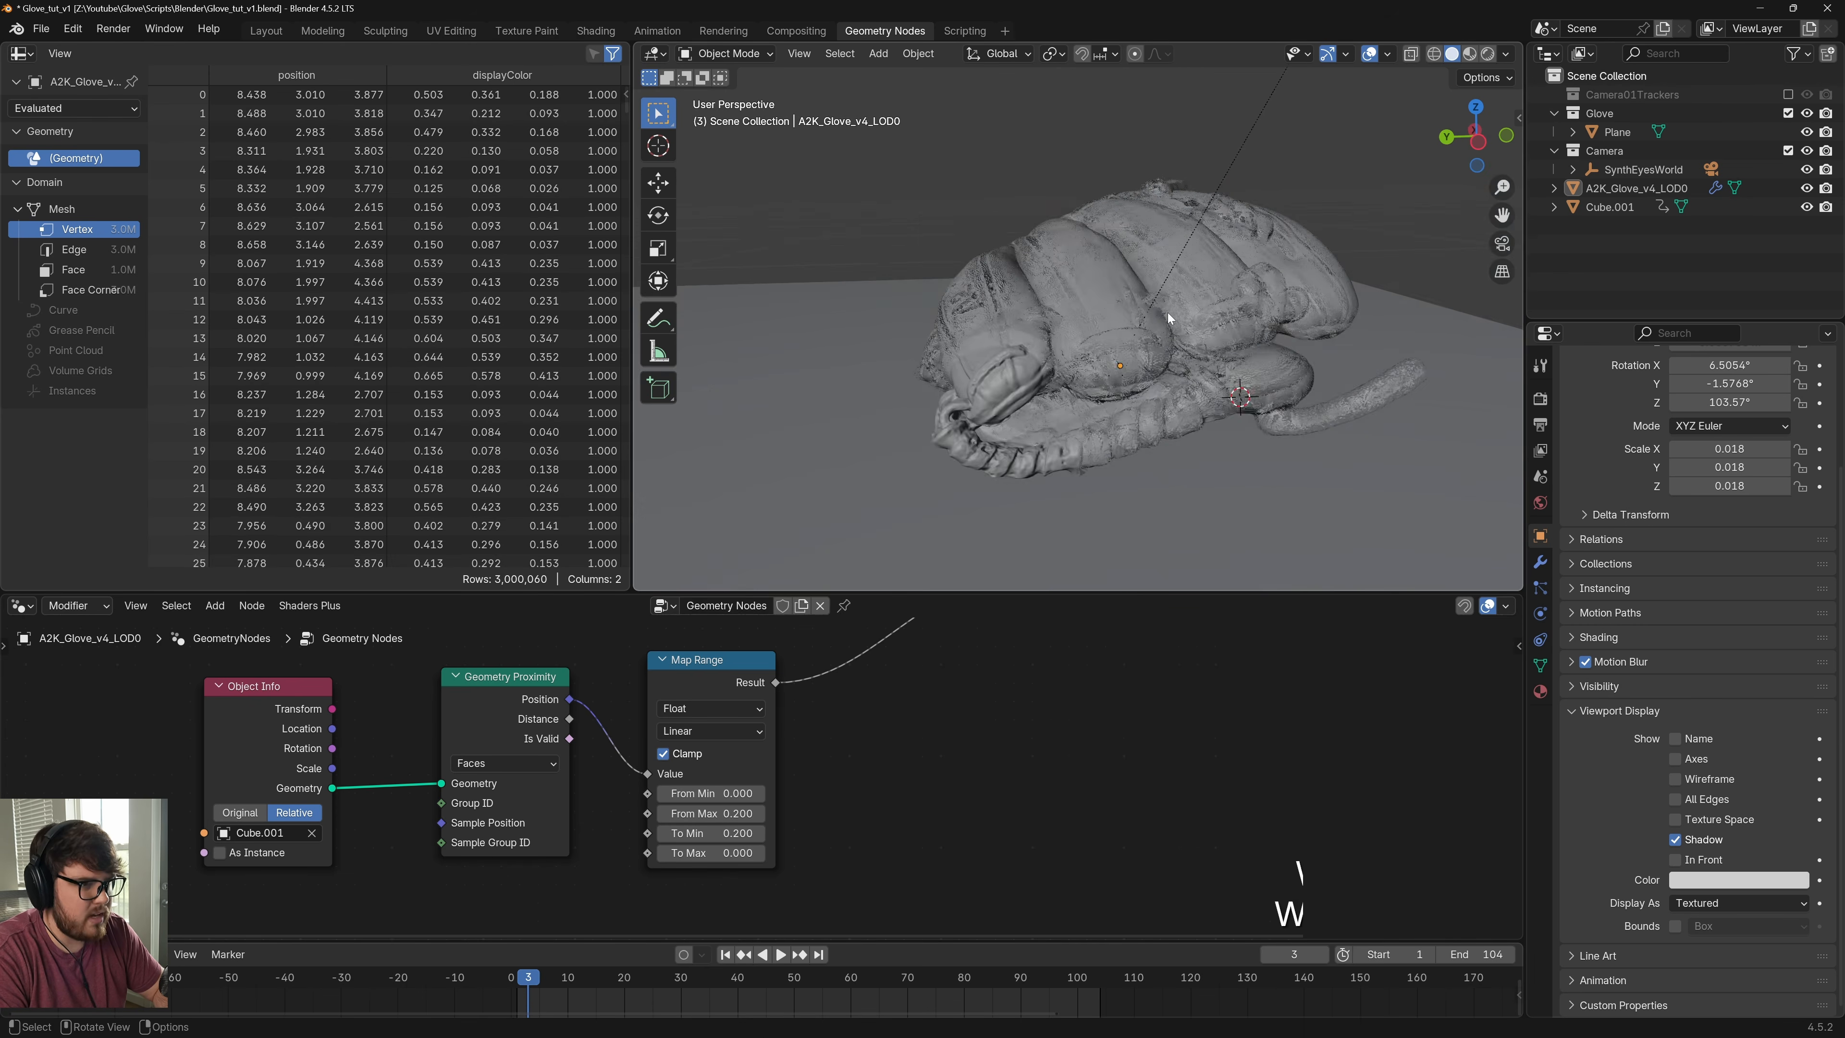
scroll(1161, 335, up, 3)
key(space)
drag(644, 974, 629, 1016)
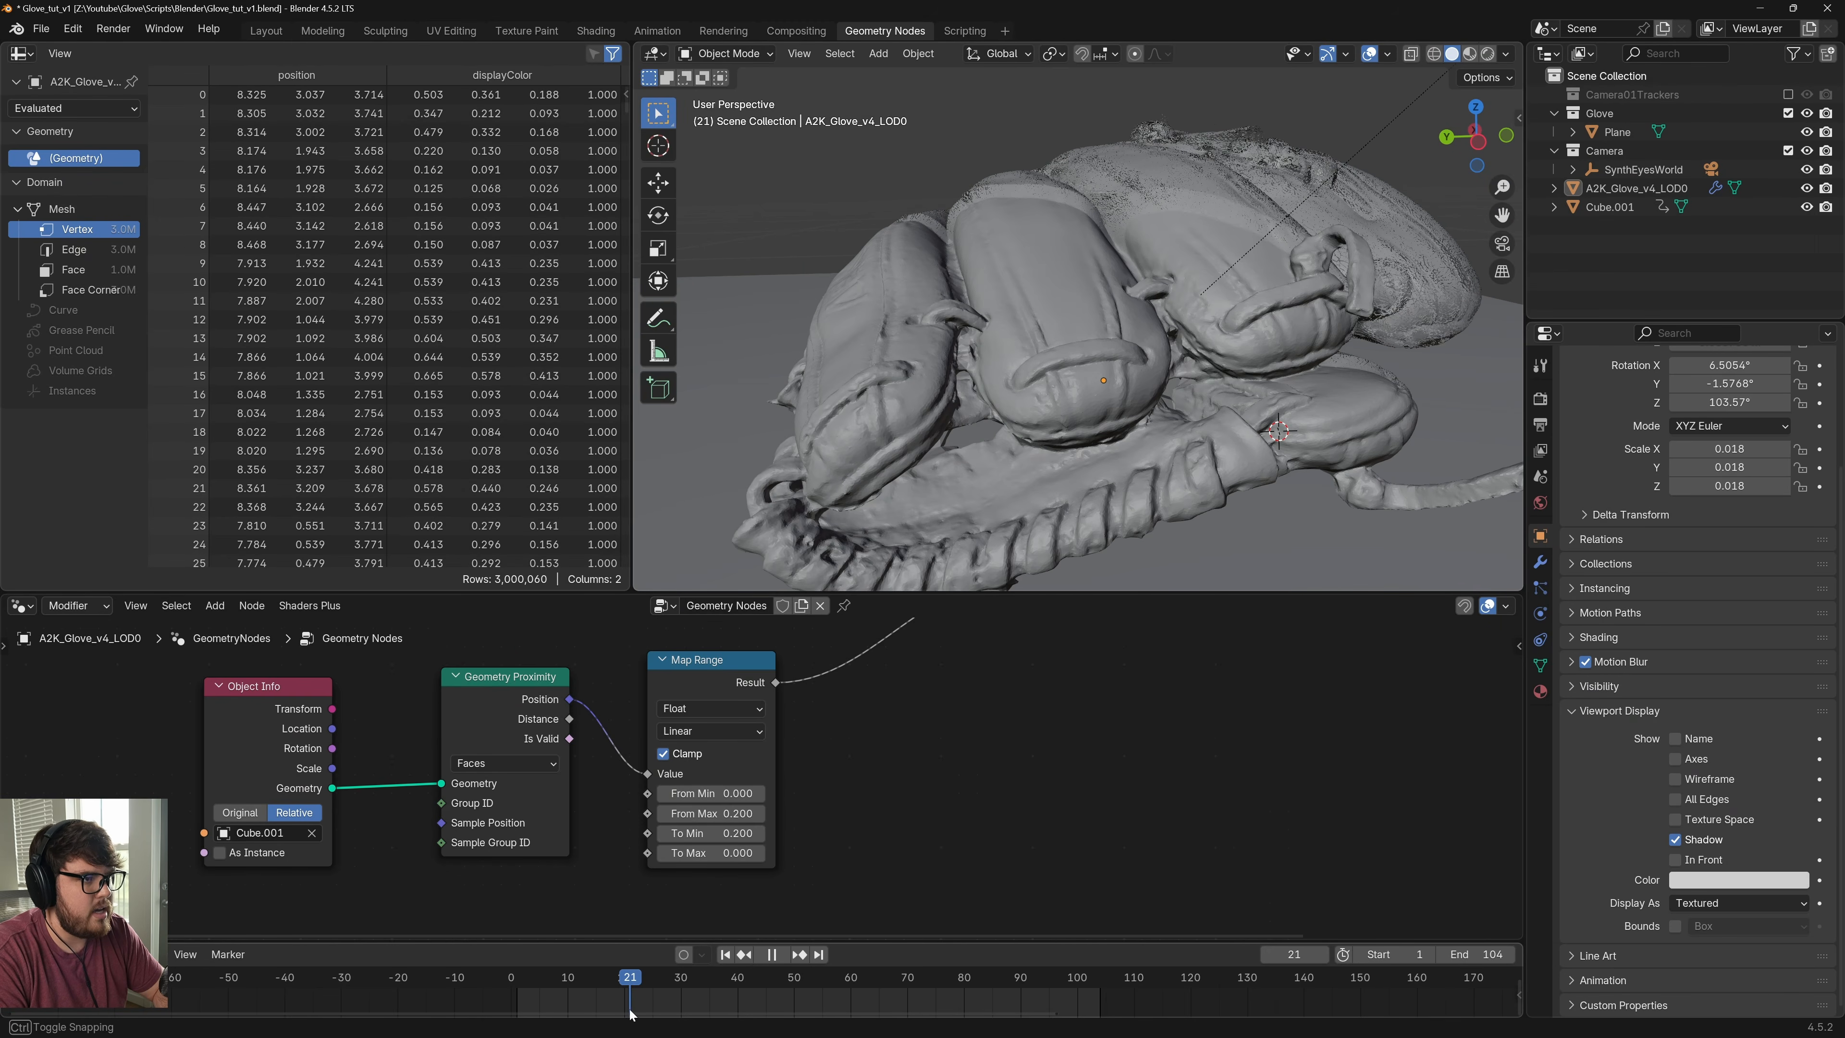
Save the file, and scrub to frame 10 to inspect the glove's faces up close
scroll(1100, 351, down, 4)
shift+middle_drag(1174, 346, 1074, 413)
scroll(1083, 403, down, 3)
key(ctrl+s)
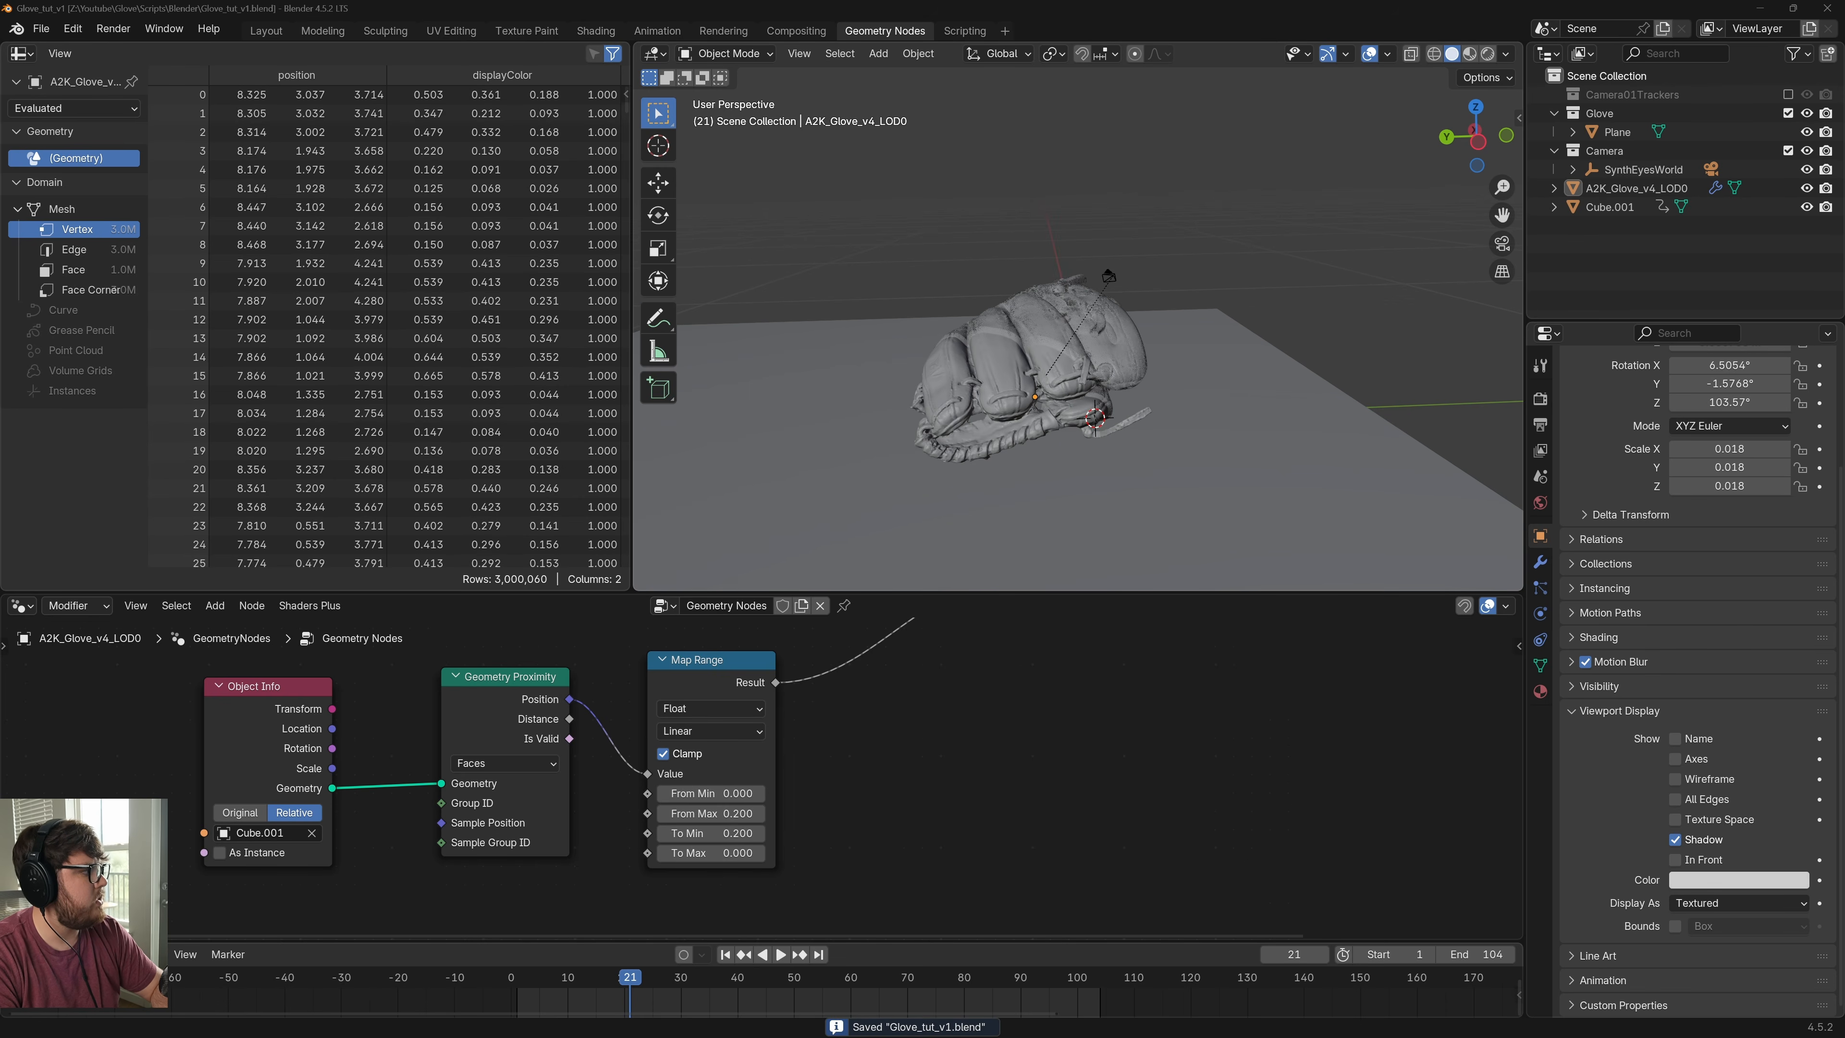
drag(637, 993, 572, 997)
scroll(1076, 231, up, 5)
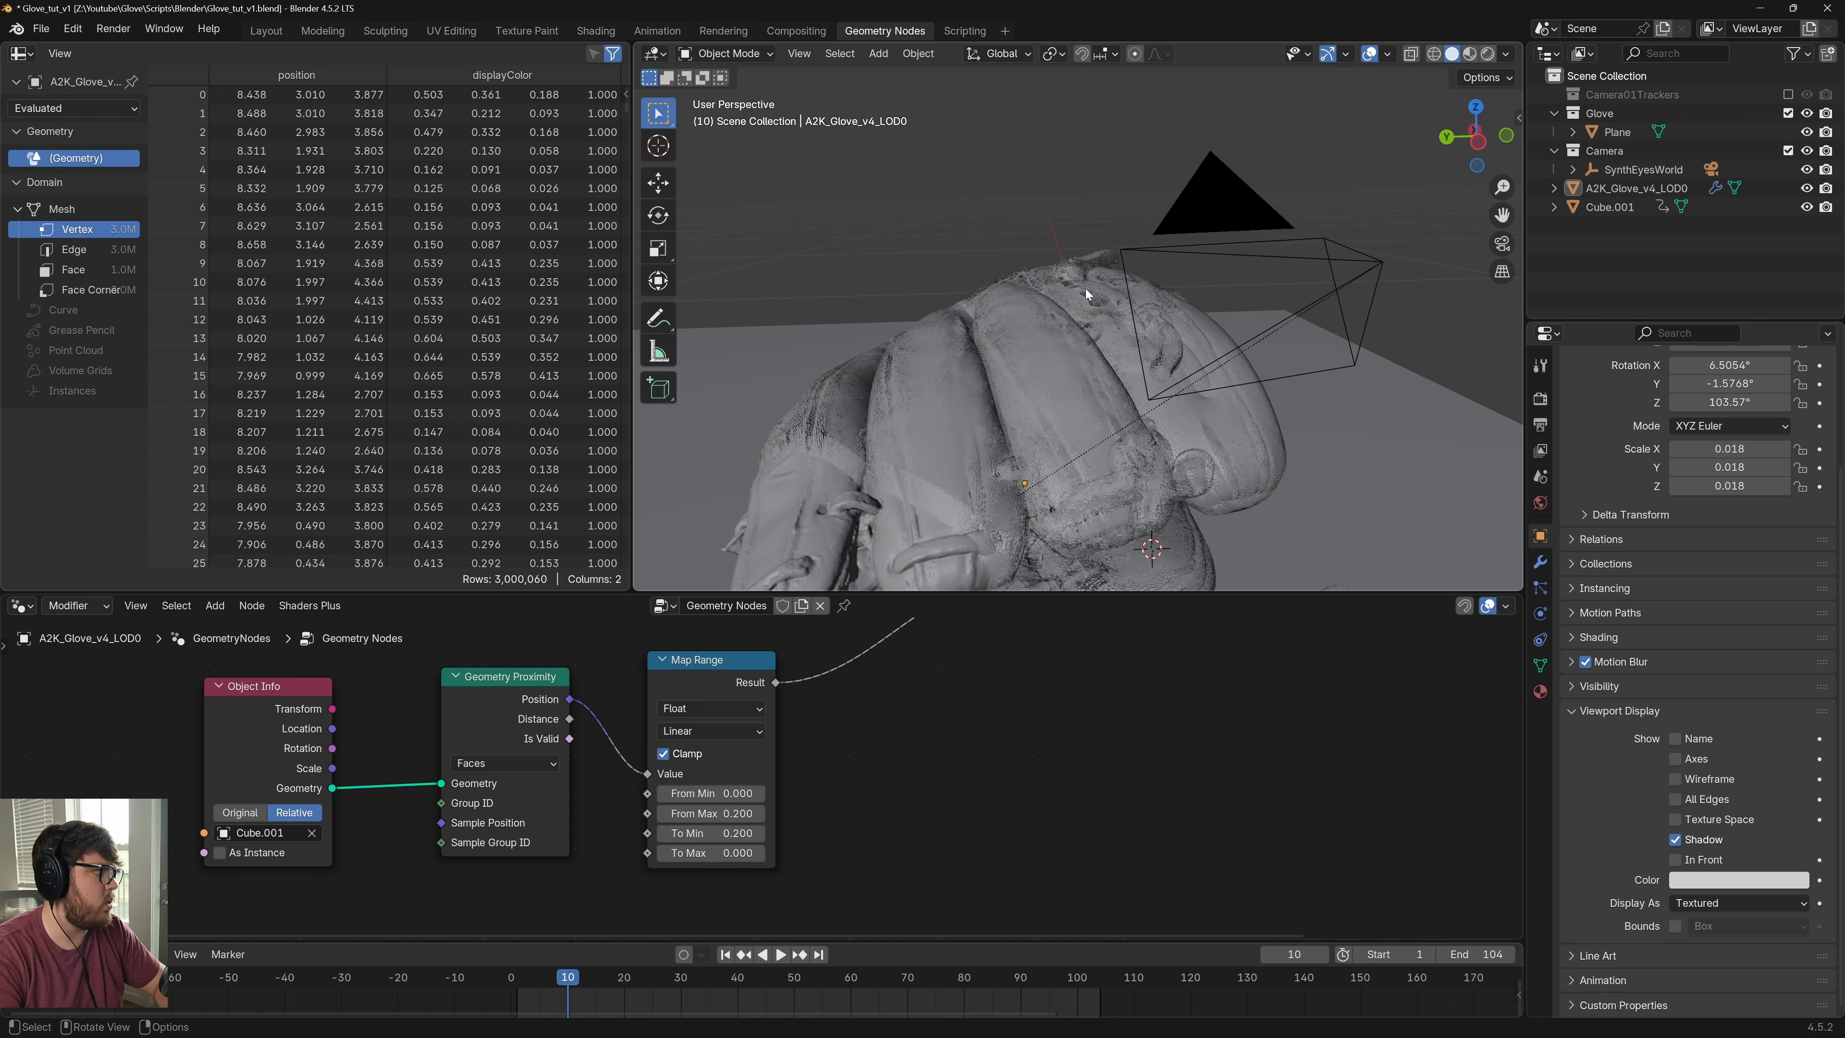
Insert a Scale Elements node between Set Position and Group Output, move Group Output farther out, and save the file
scroll(942, 724, down, 3)
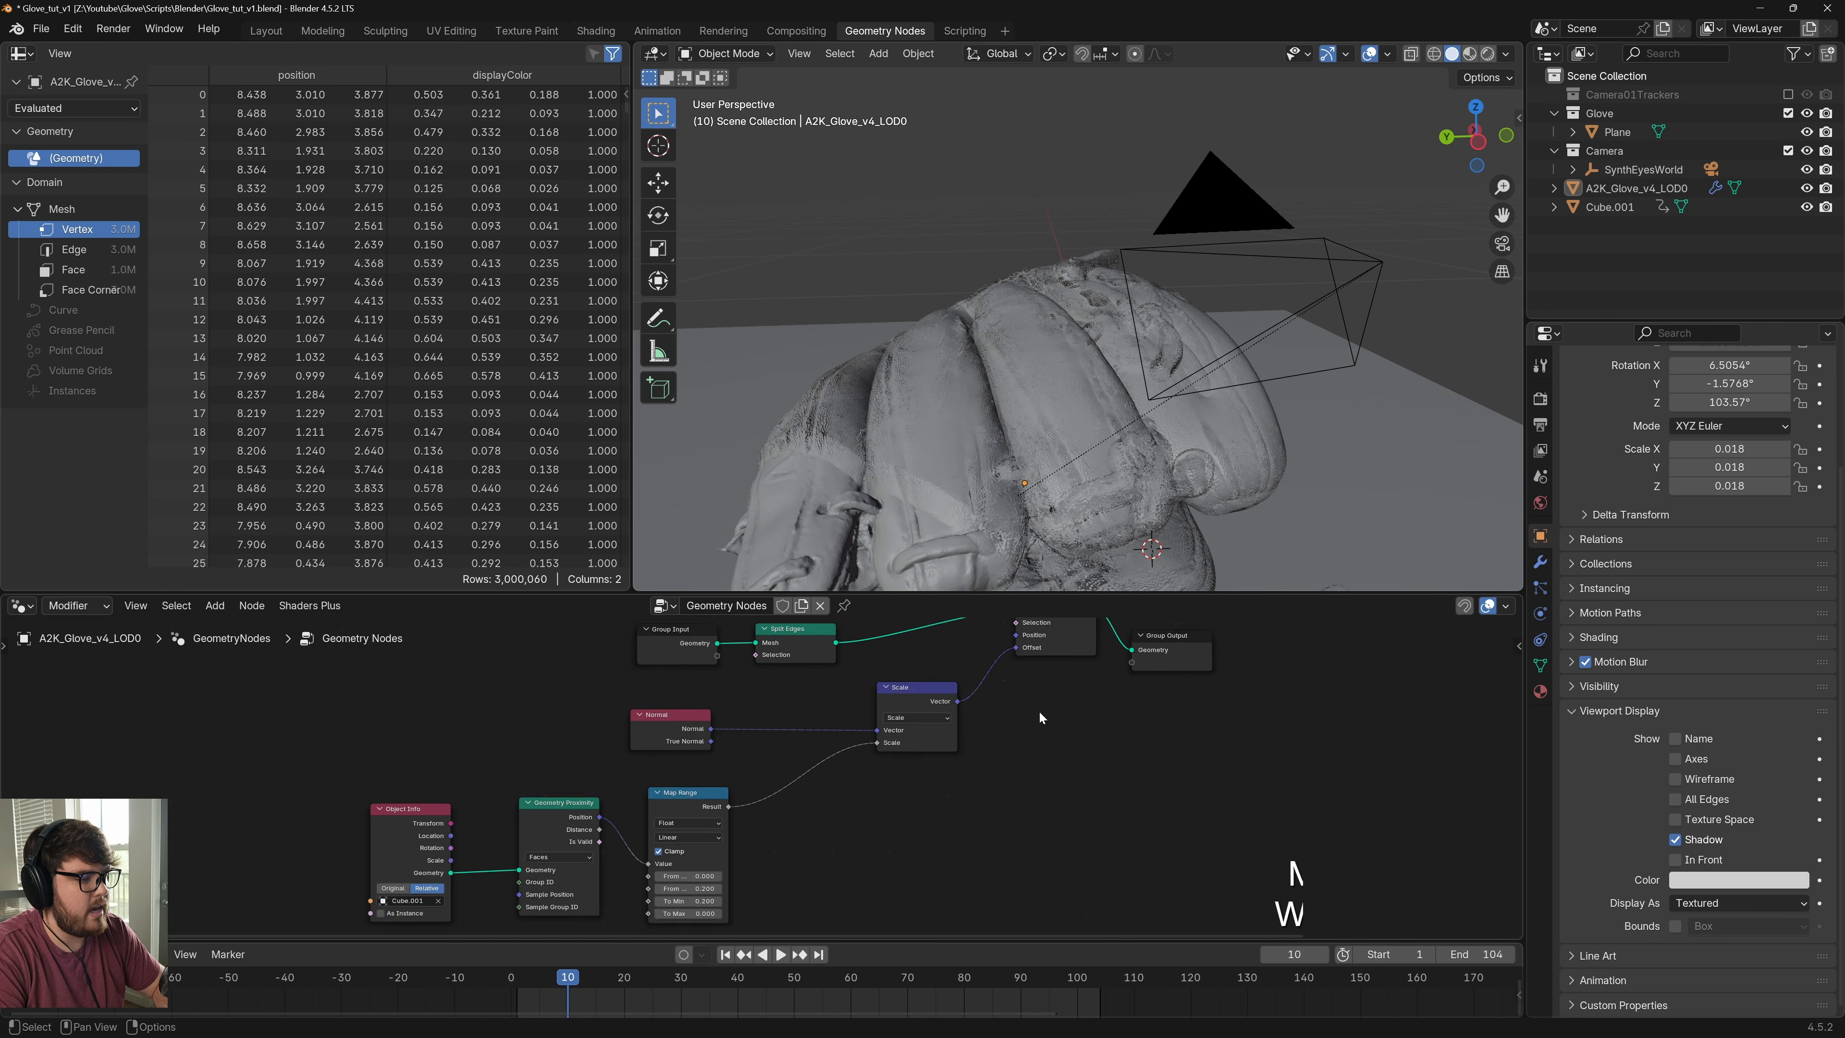
key(shift+a)
text(scal)
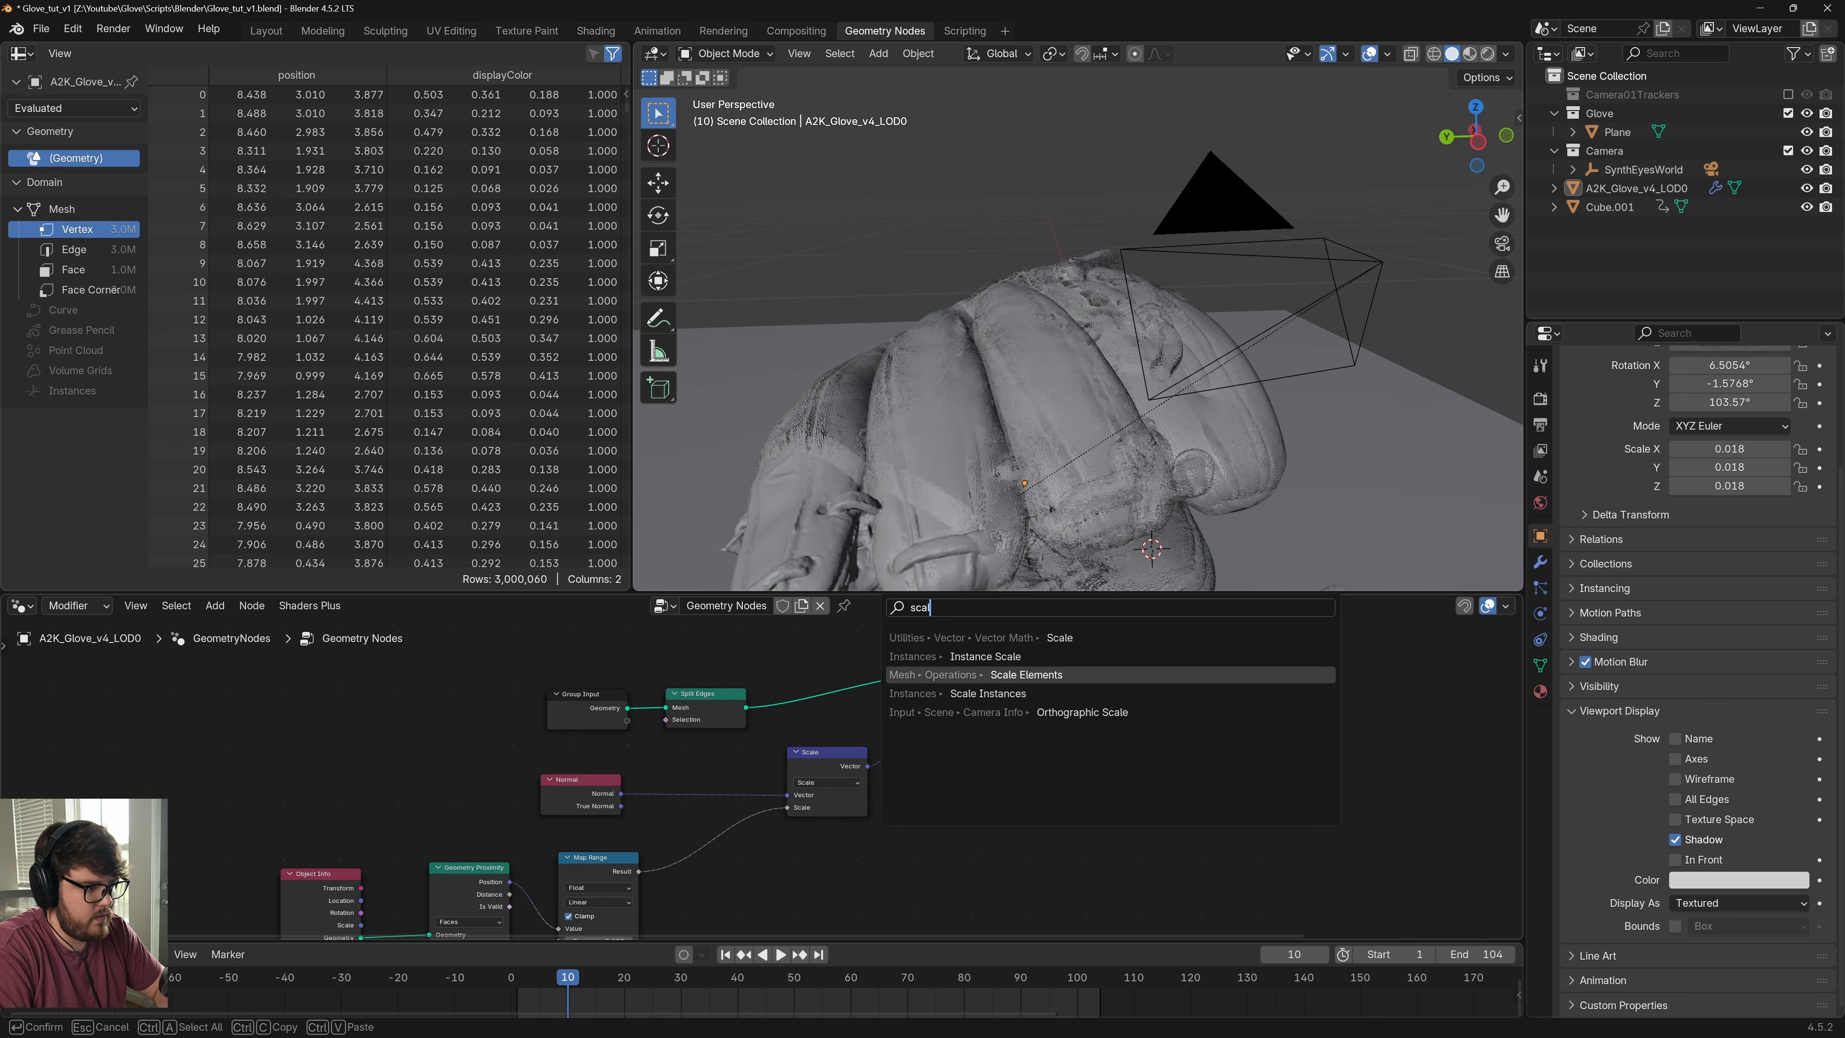
click(1024, 675)
click(1024, 662)
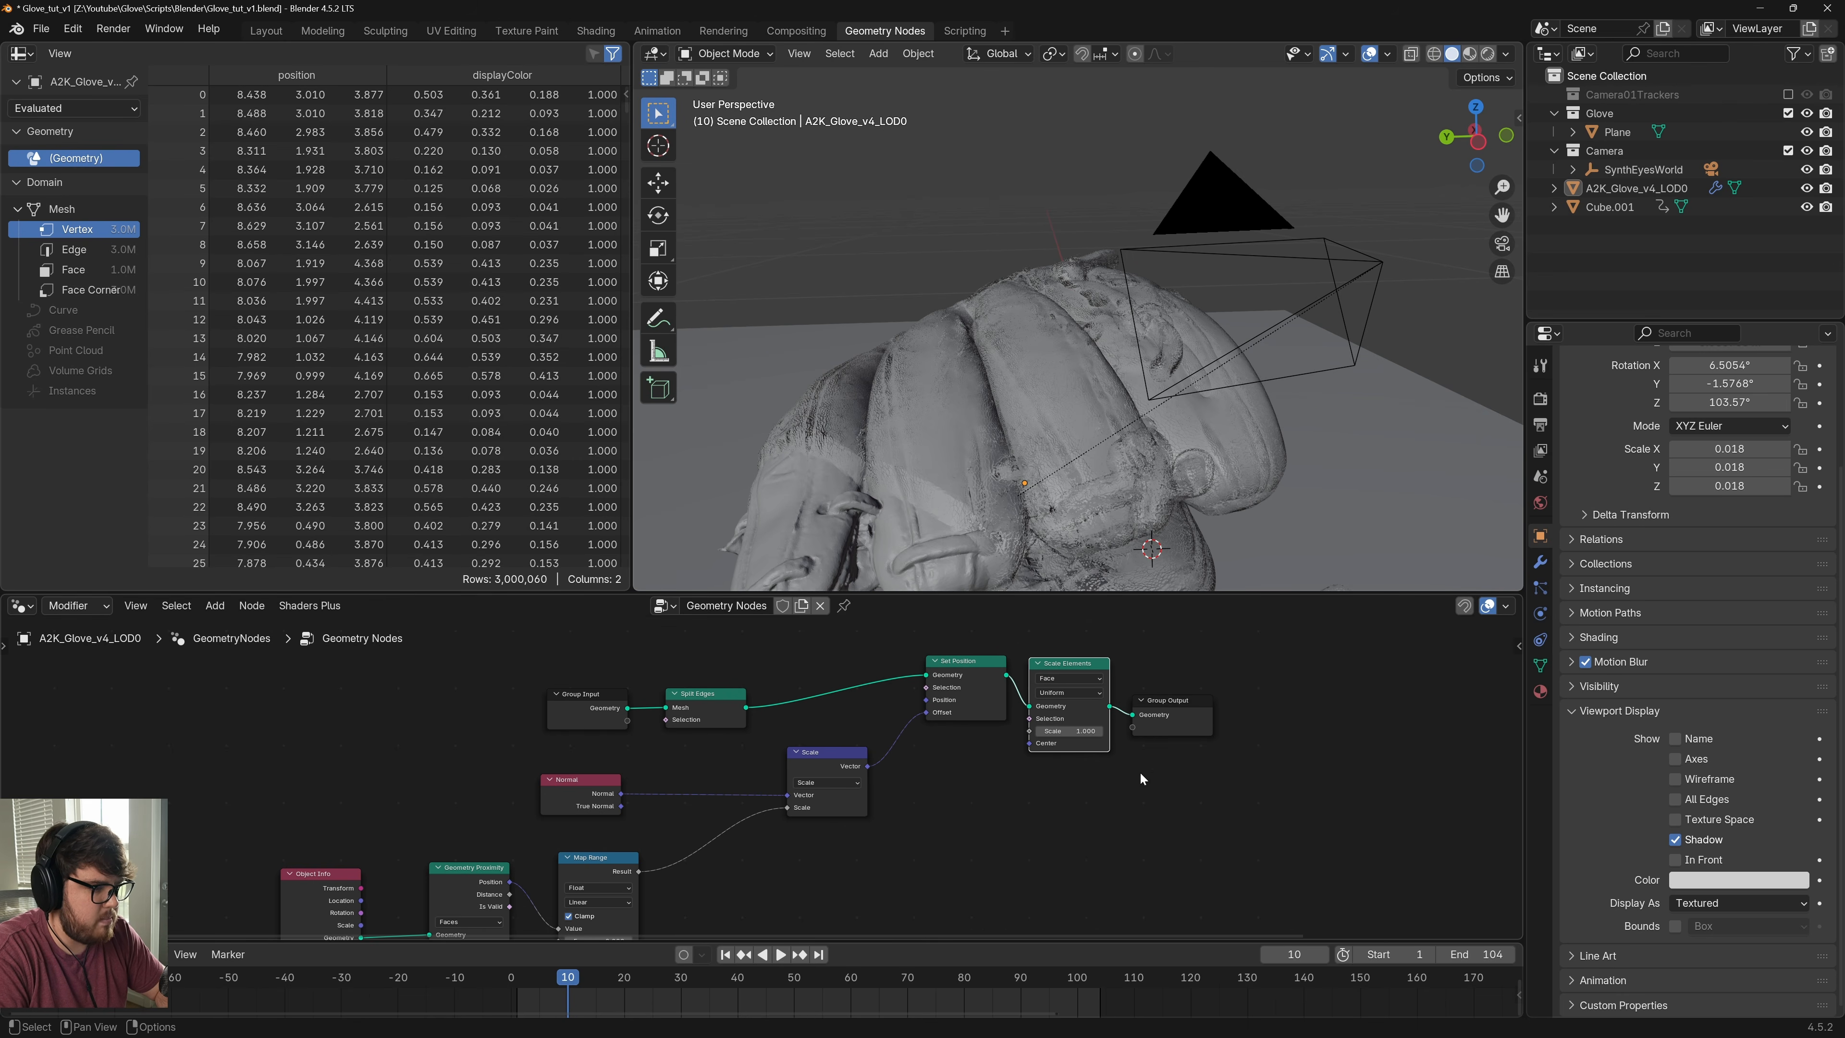
drag(1190, 714, 1263, 691)
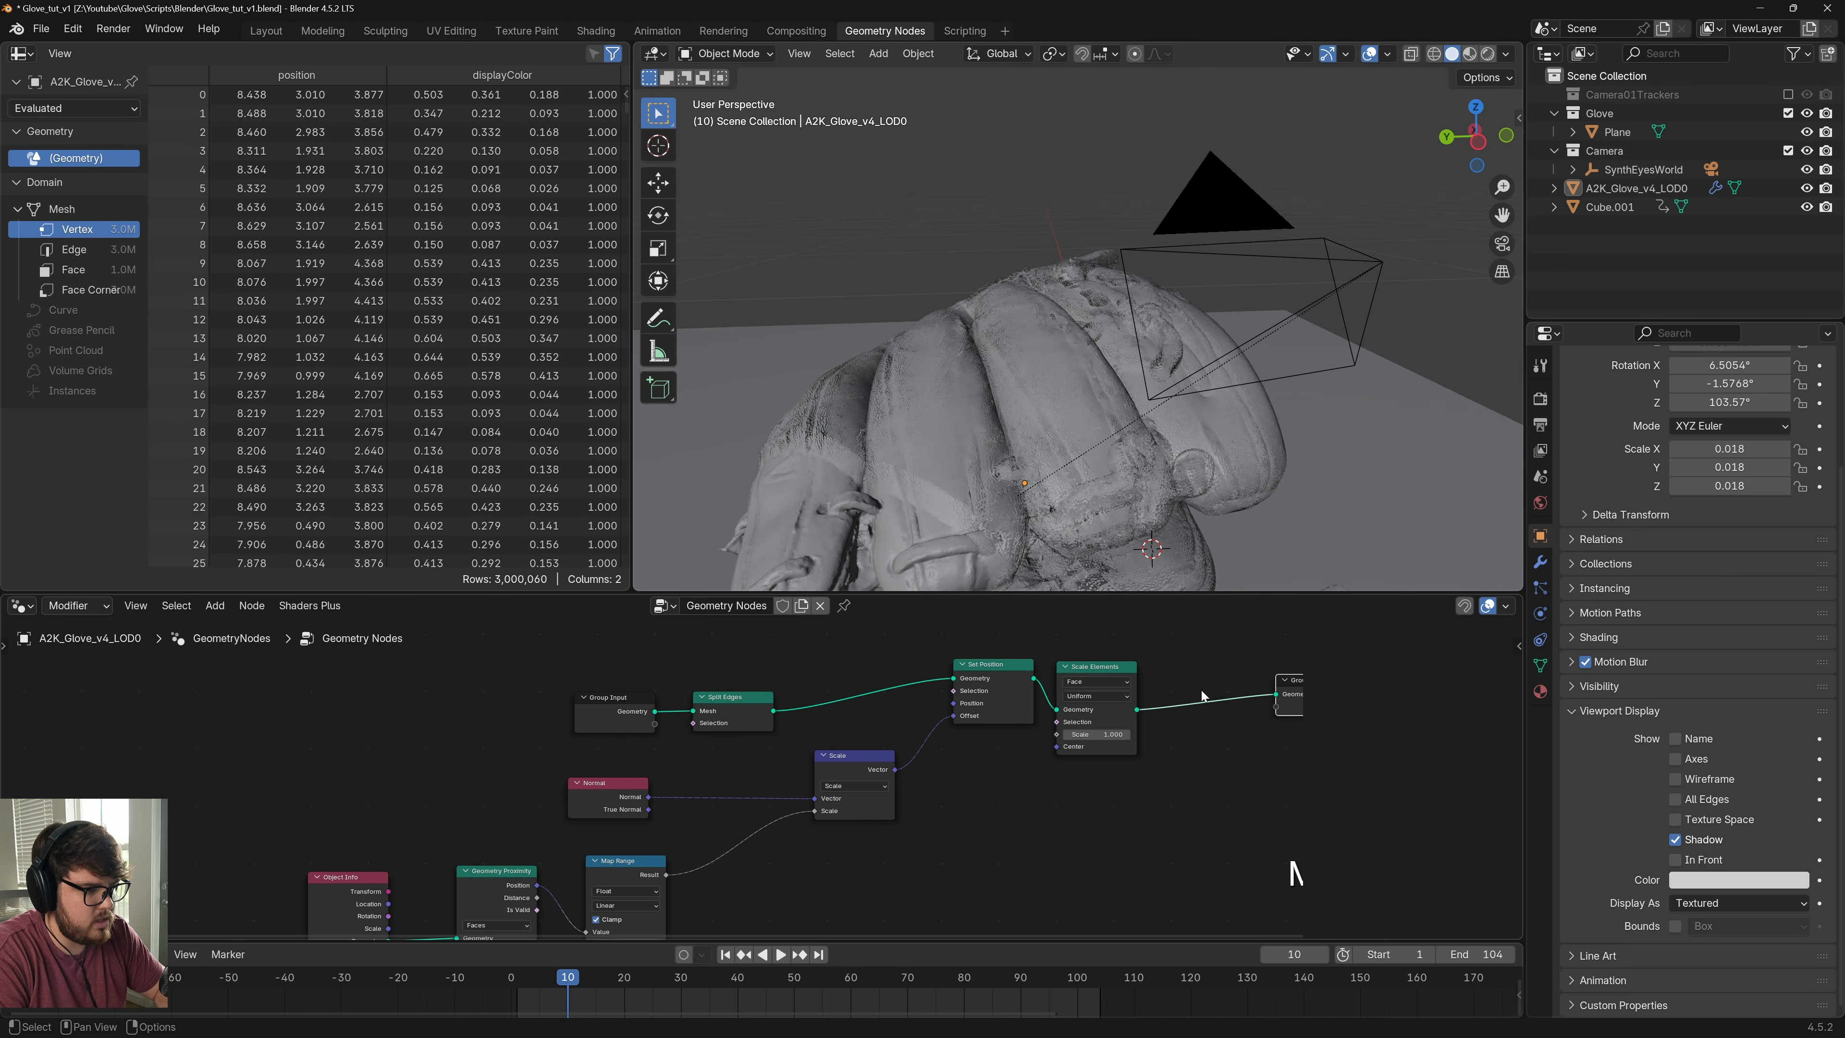
key(ctrl+s)
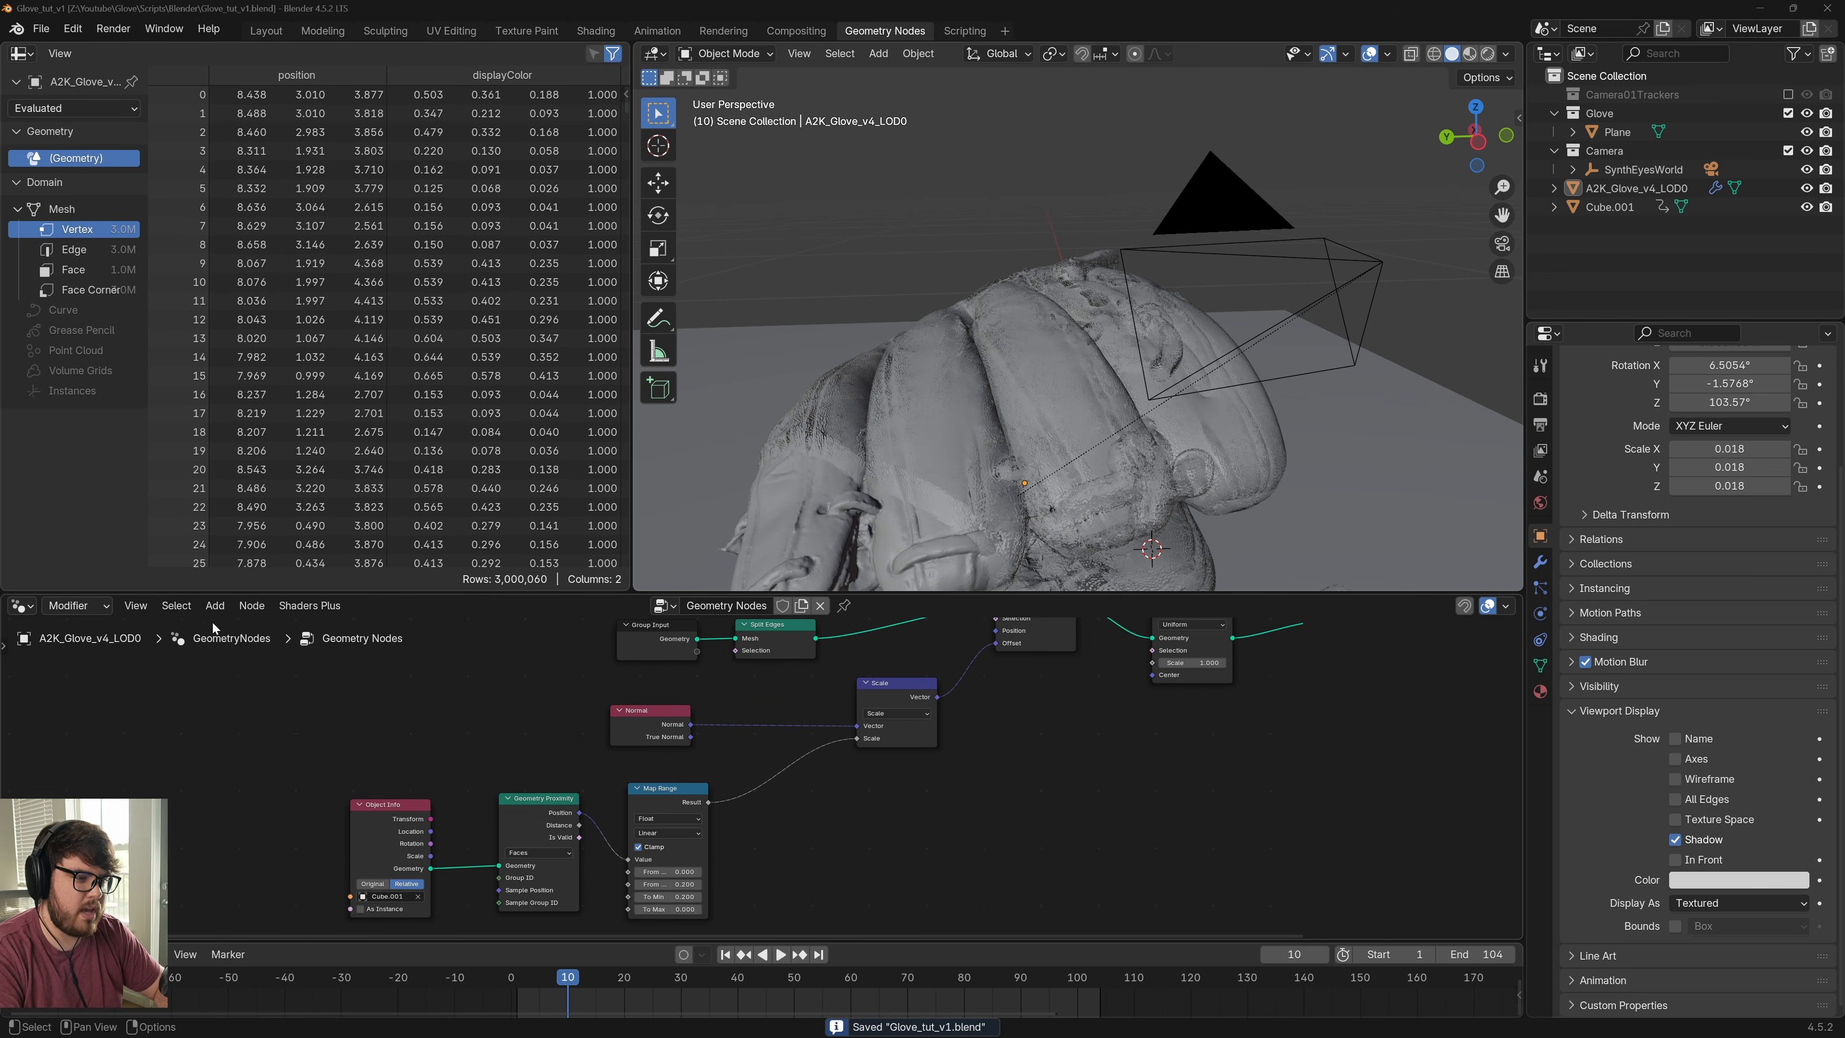
Connect Map Range's Result to Scale Elements' Scale input and insert a Multiply math node on that link
drag(1152, 662, 708, 802)
scroll(1074, 450, down, 5)
middle_drag(1009, 743, 1026, 779)
key(shift+a)
click(944, 619)
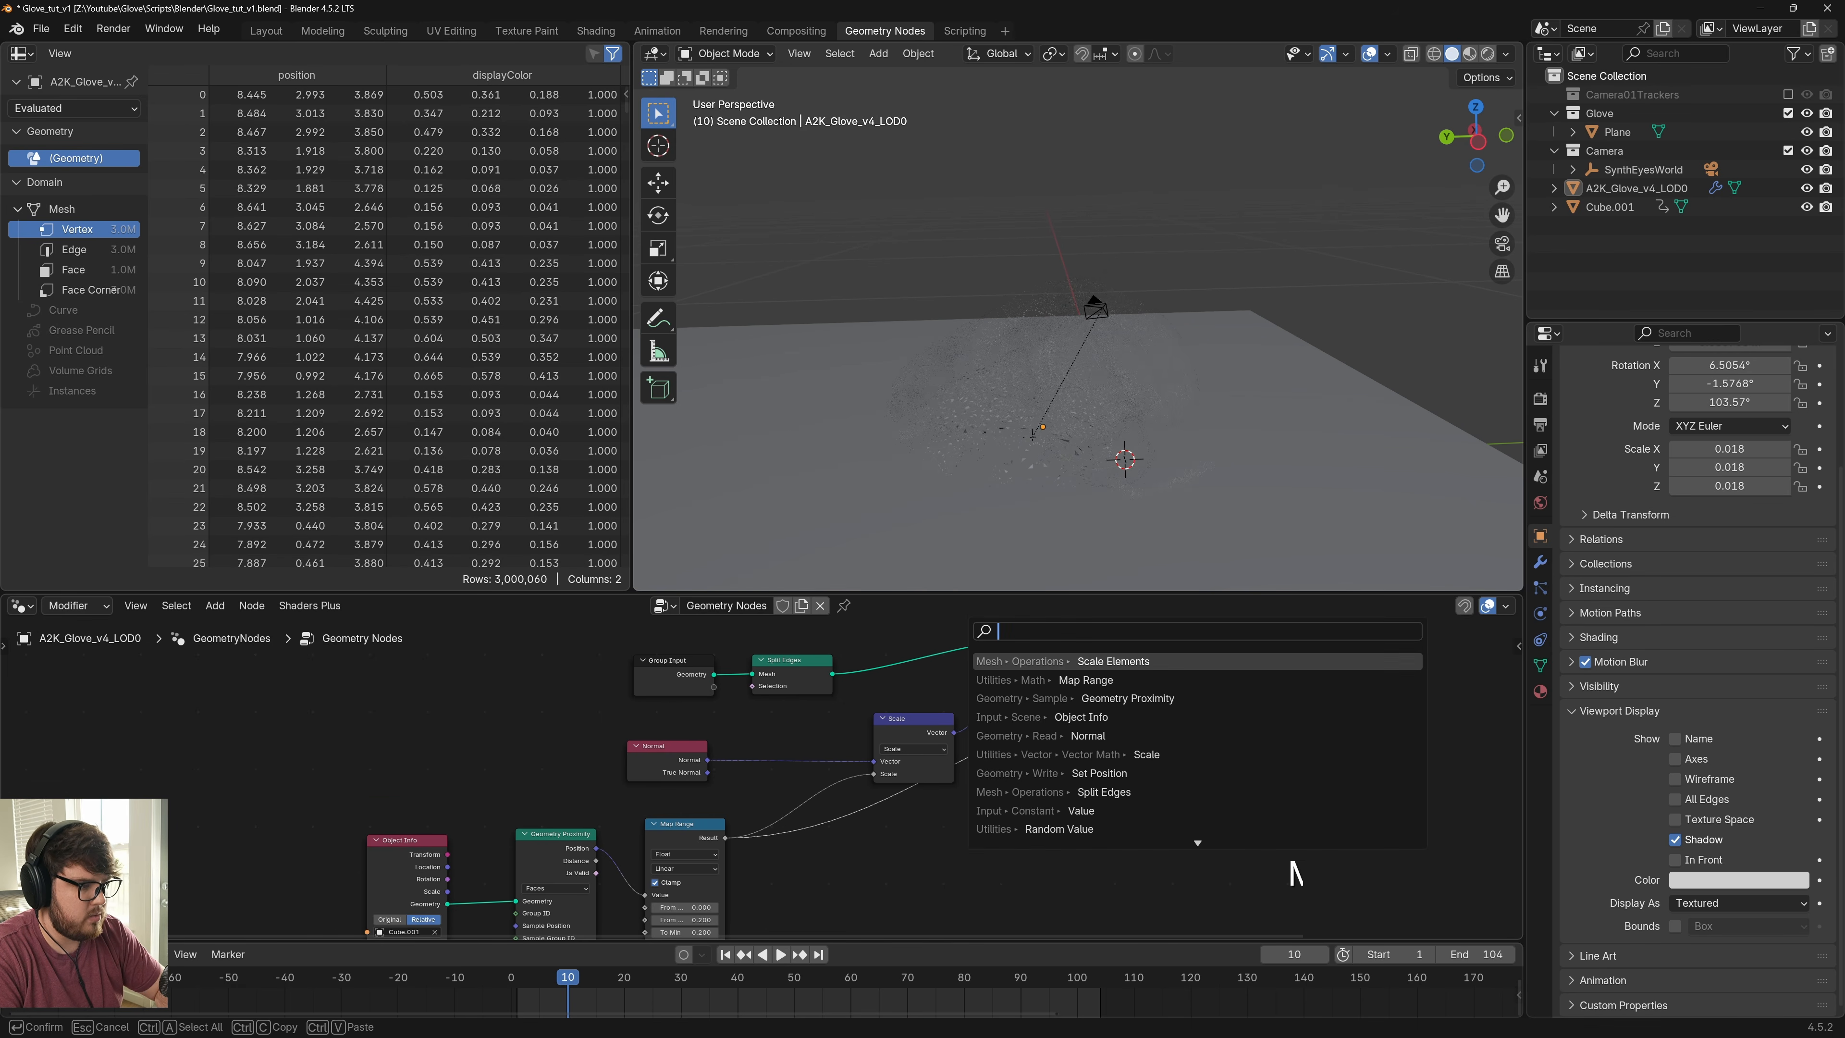
text(mulp)
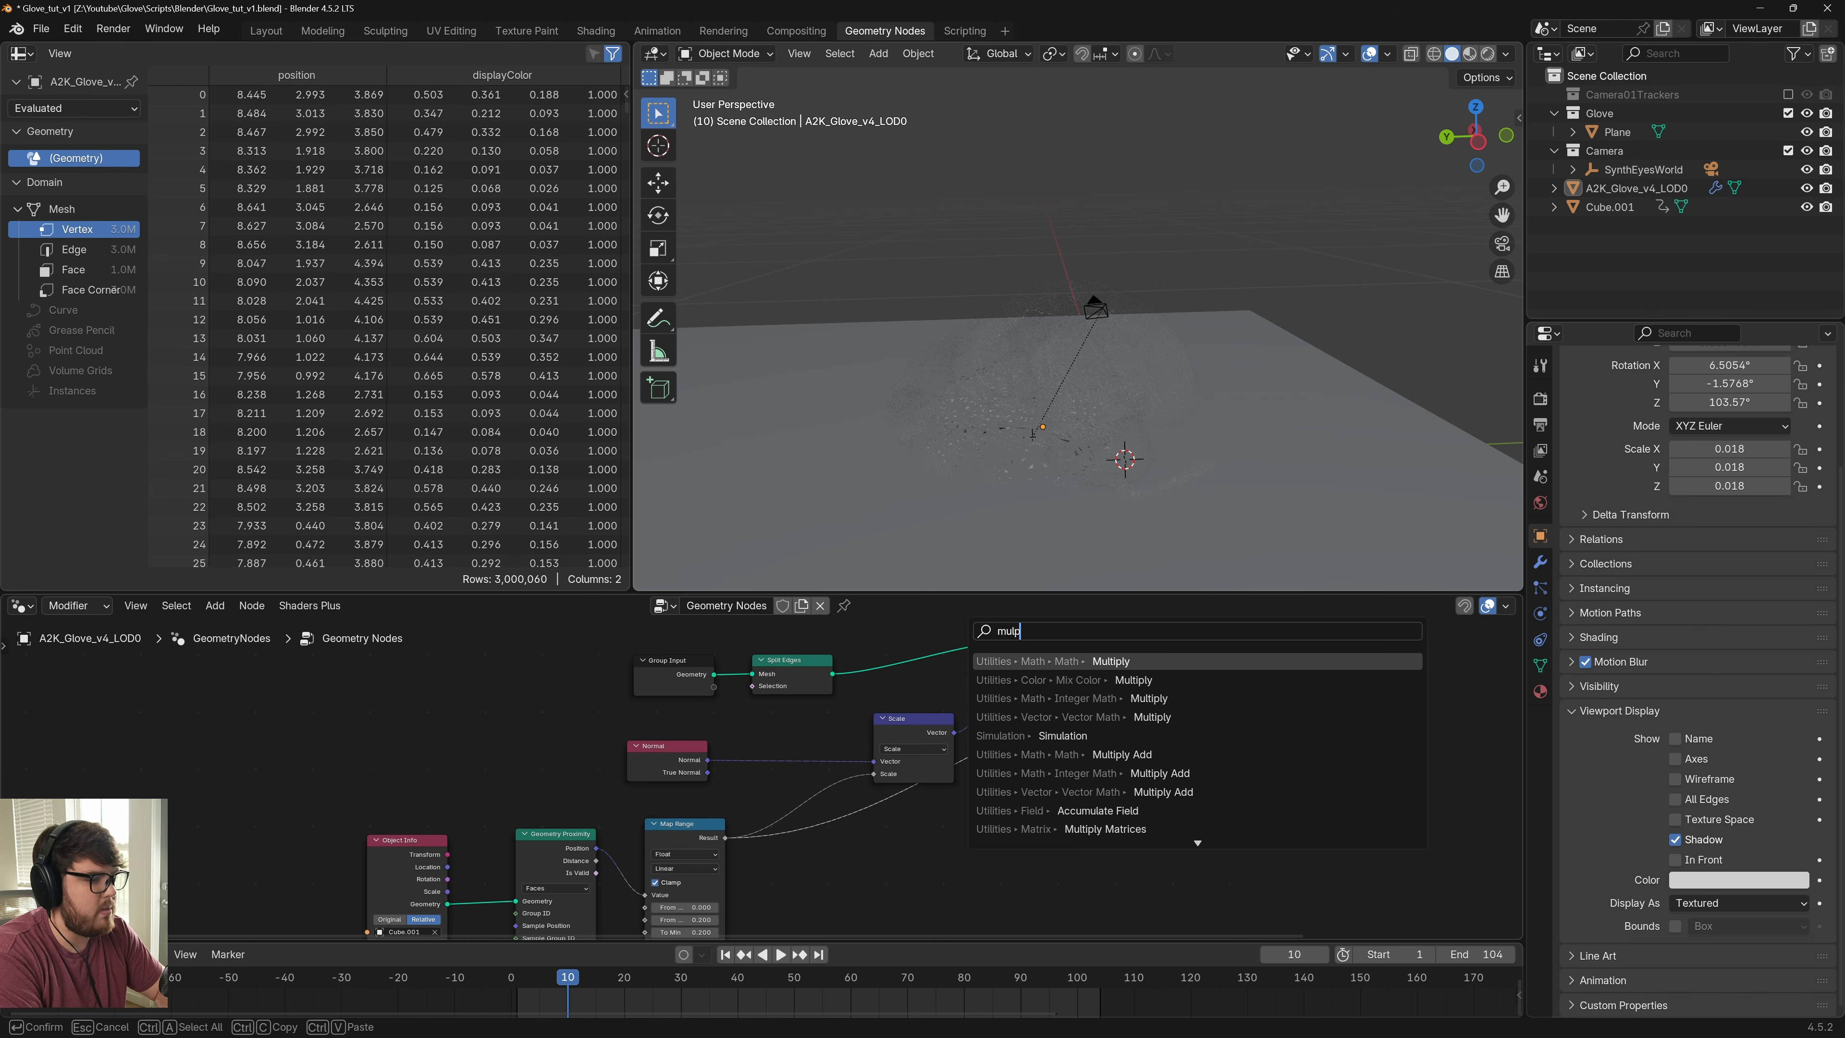
key(Return)
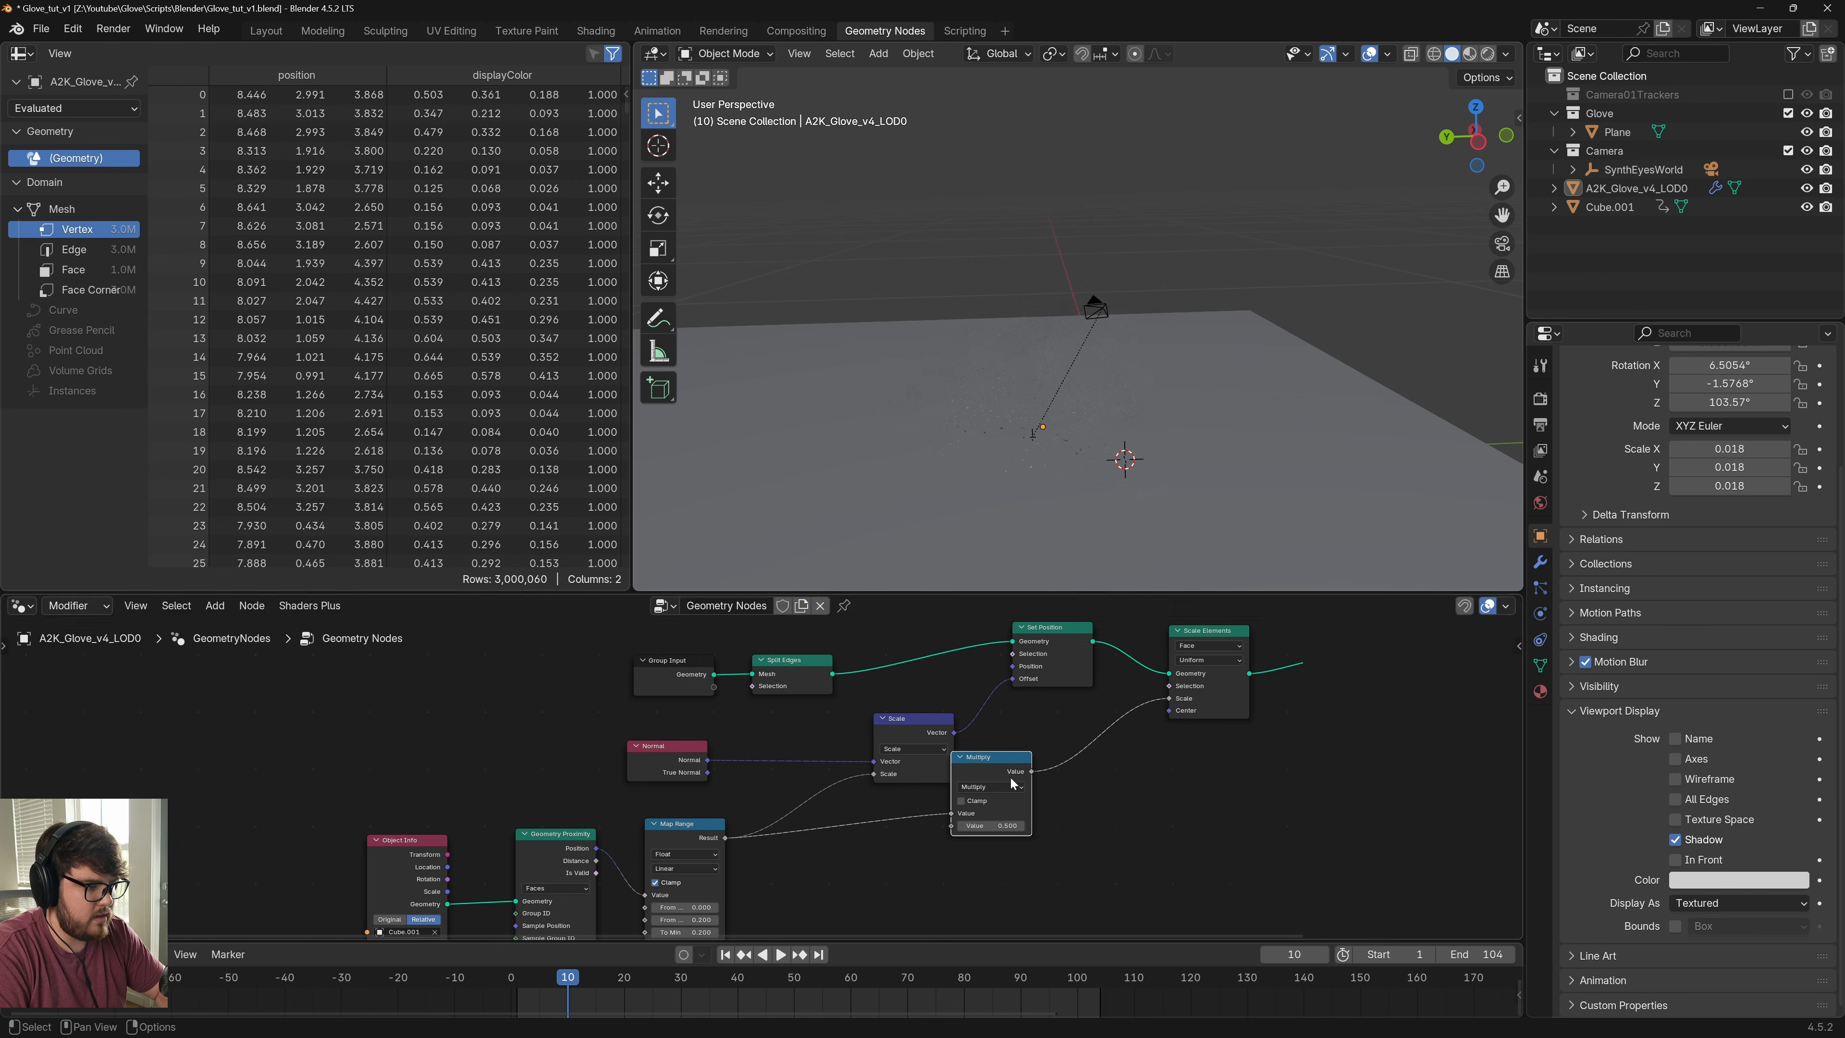
click(973, 821)
Set the Multiply node's second value to 5
scroll(1031, 404, up, 2)
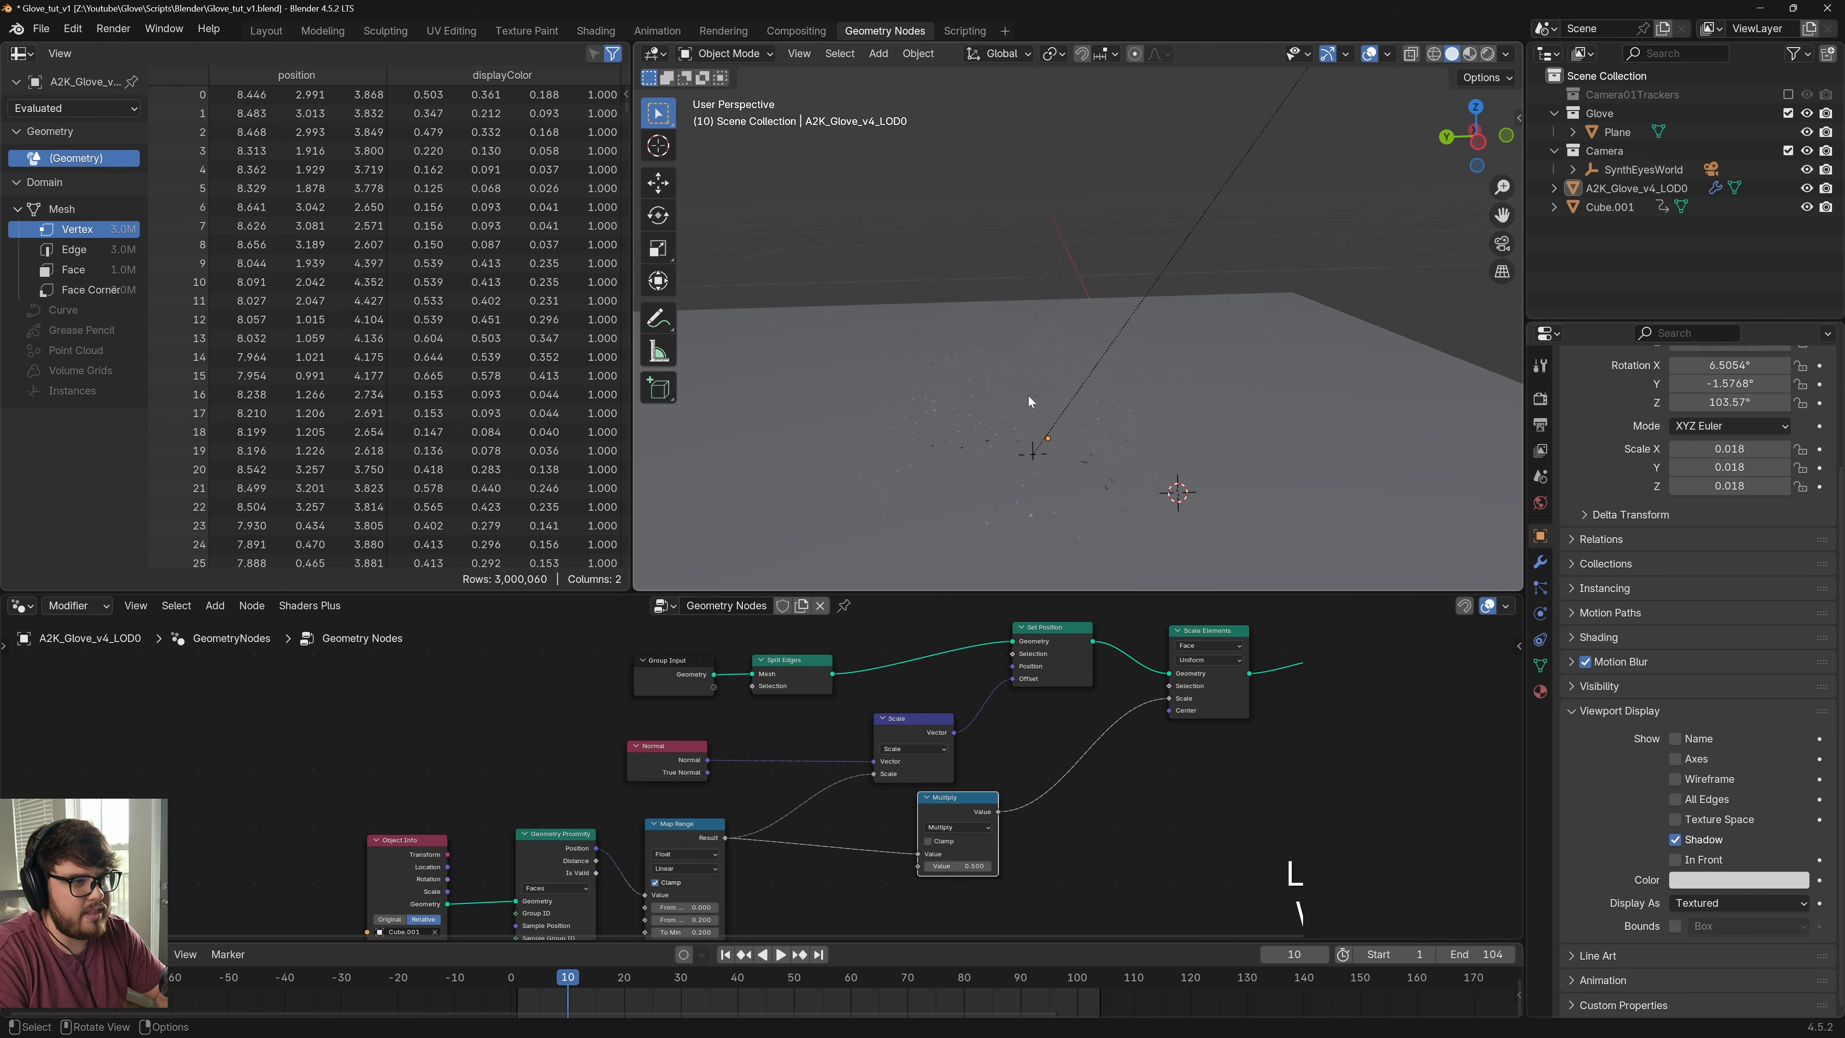
scroll(1031, 426, down, 3)
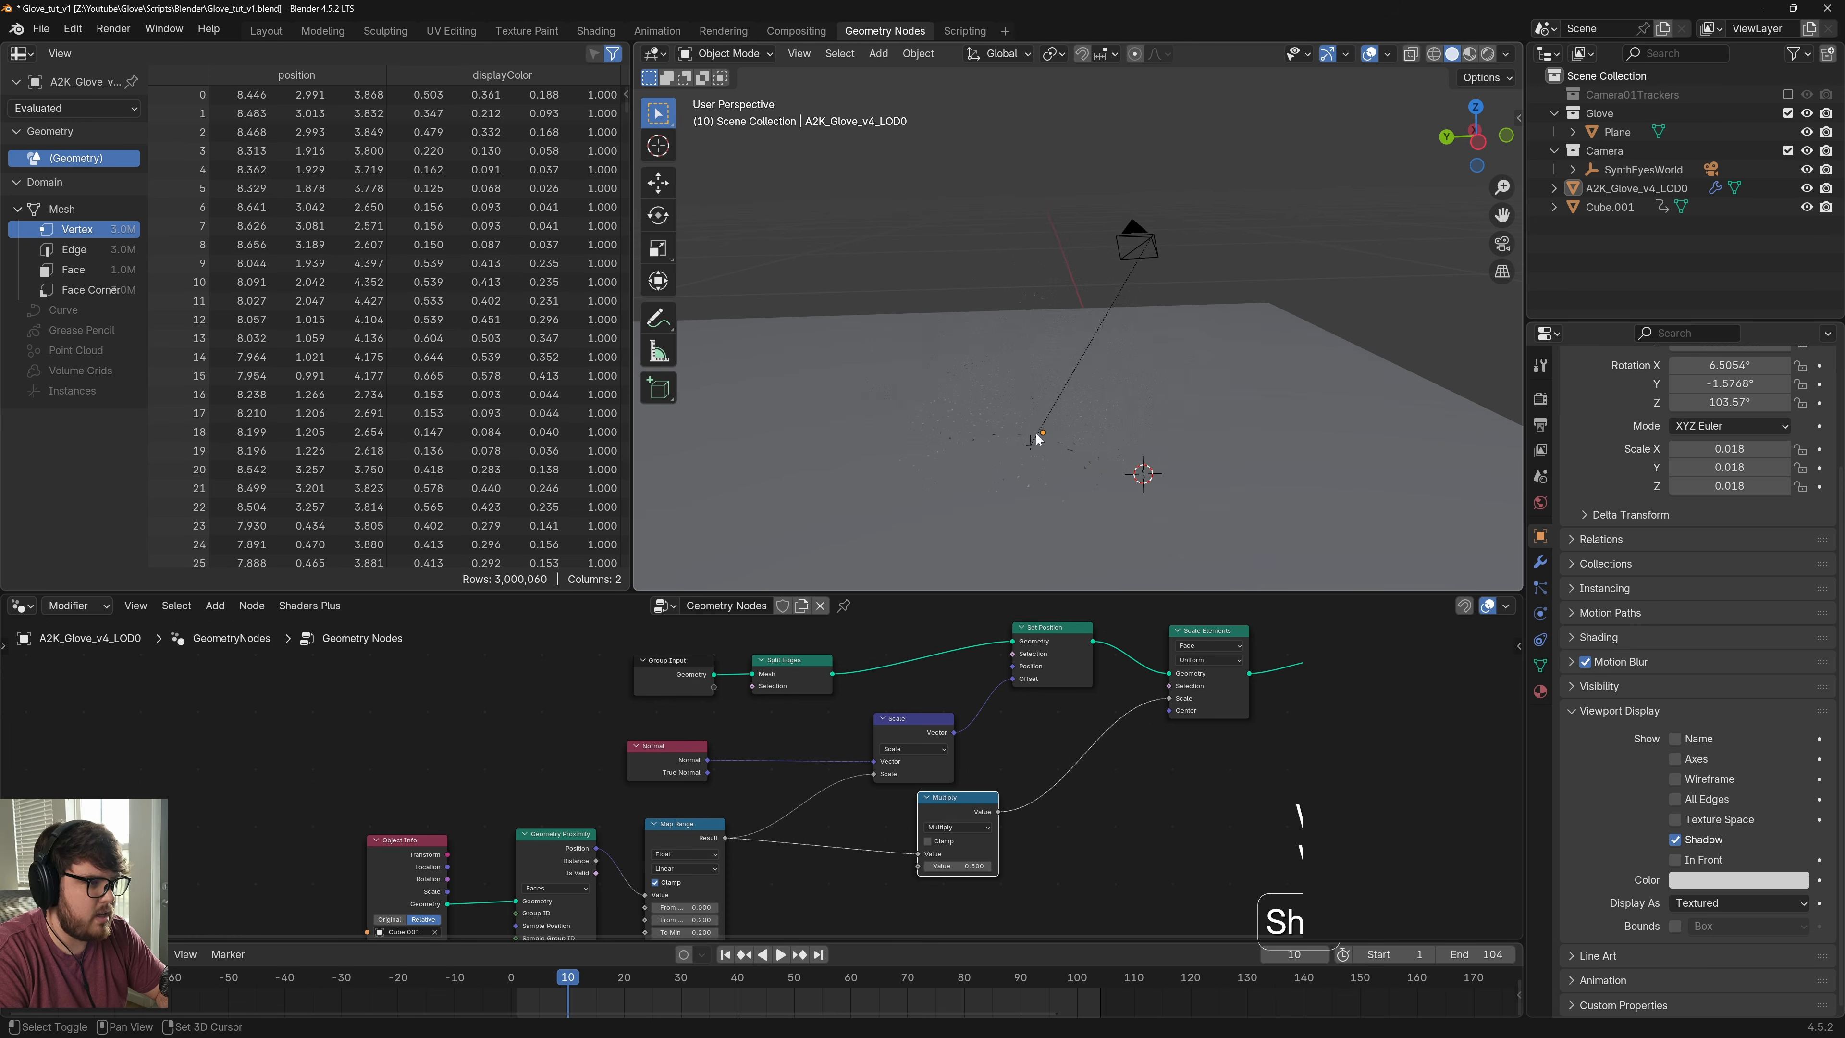
click(970, 862)
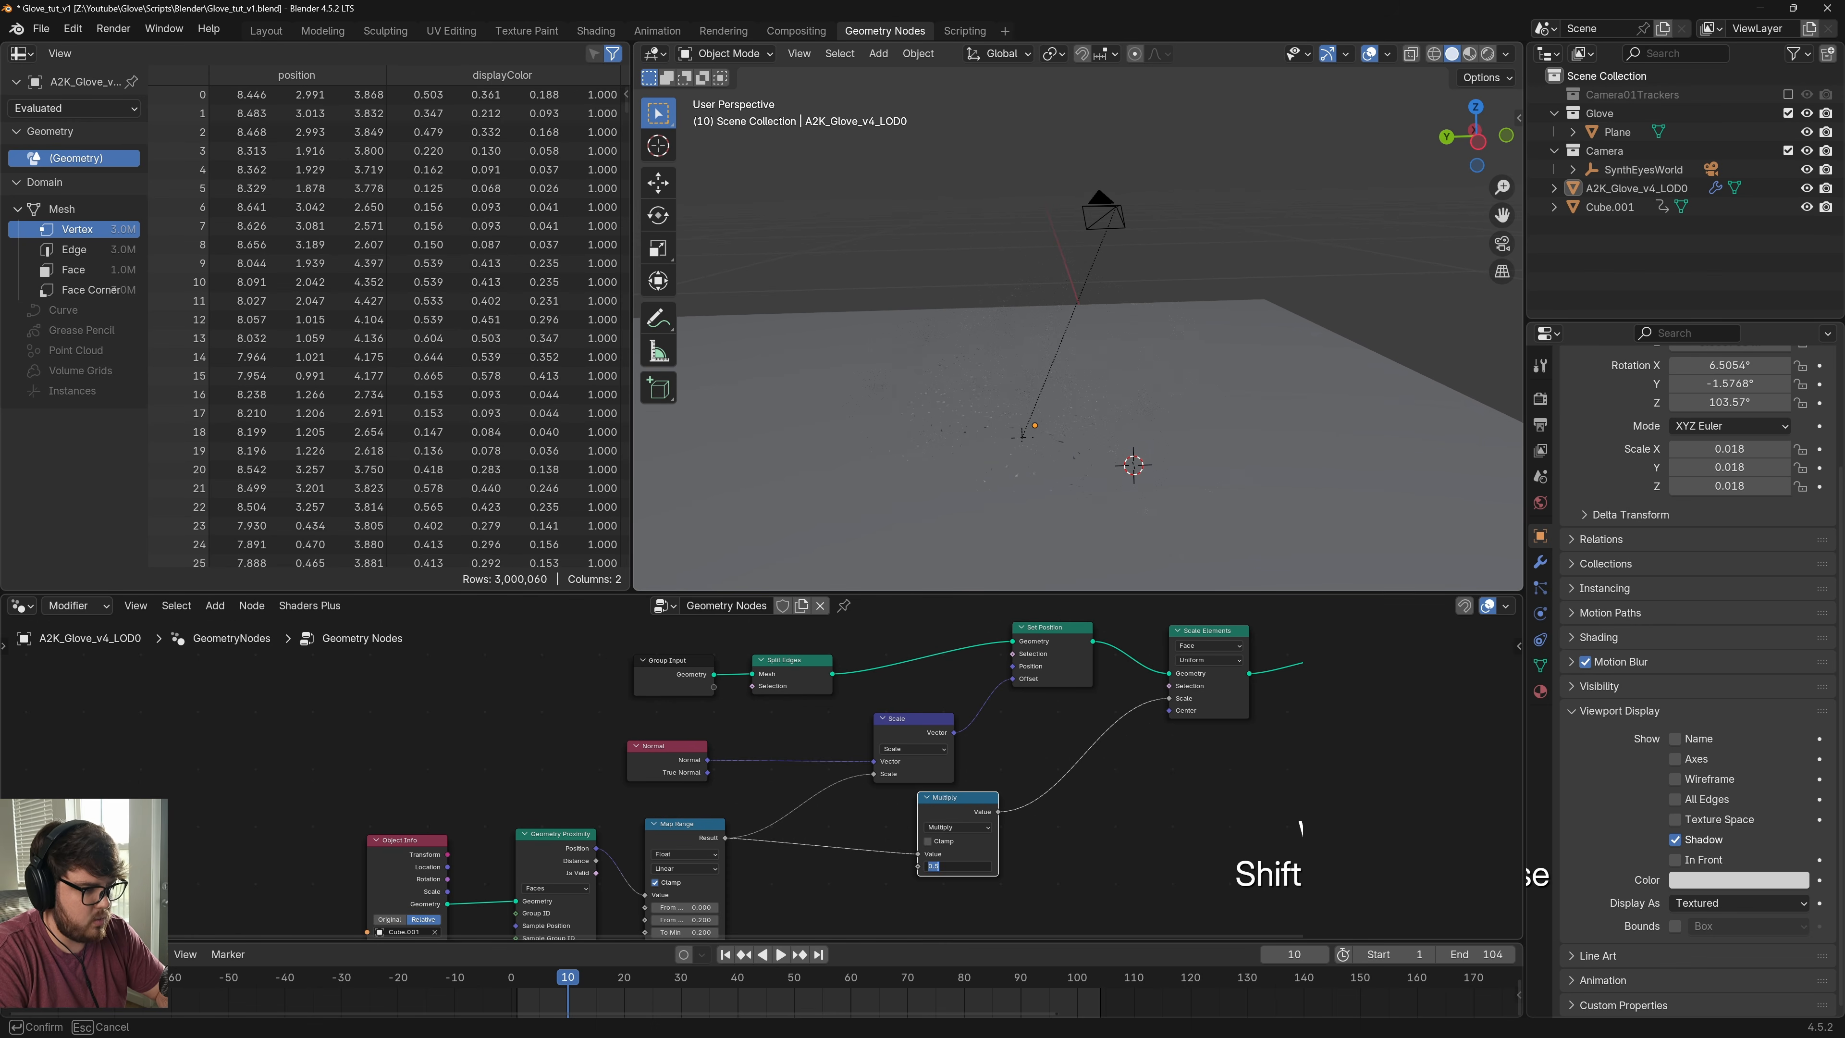
key(Return)
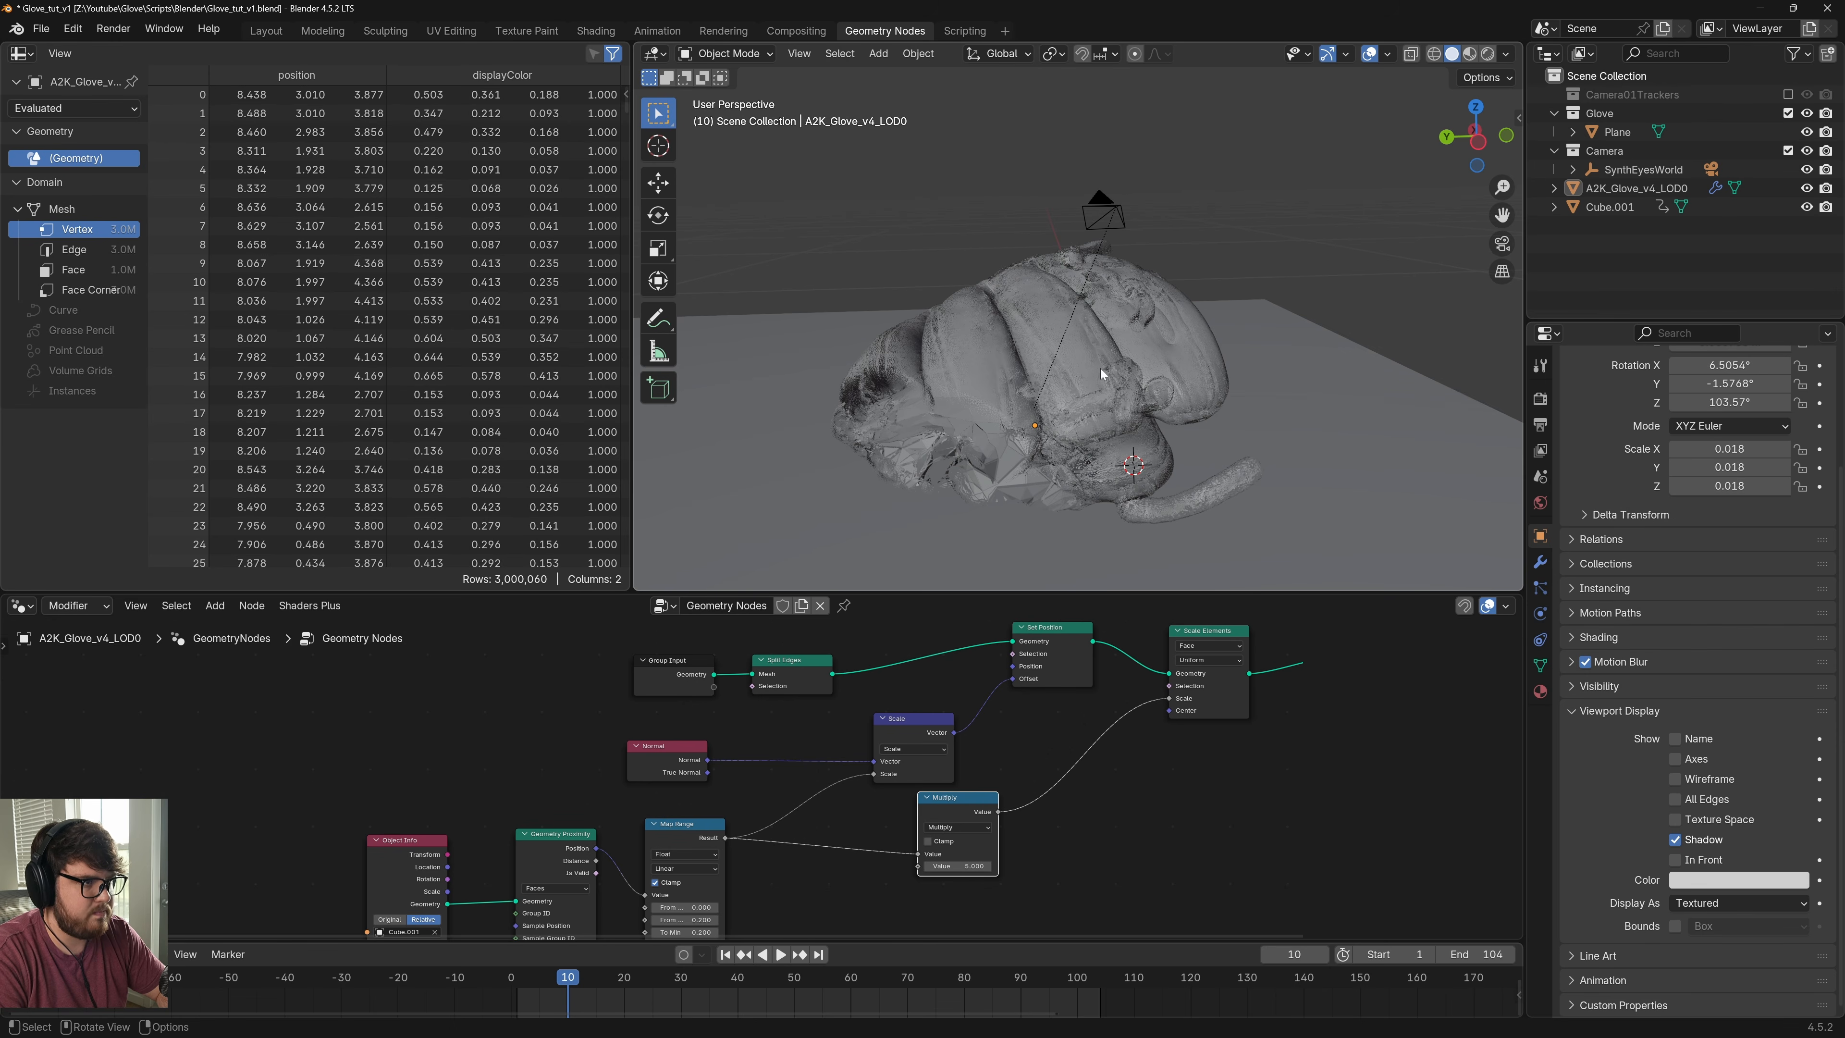
Scrub the animation to frame 68 and insert a Subtract math node between Multiply and Scale Elements
drag(570, 975, 896, 985)
key(space)
key(shift+a)
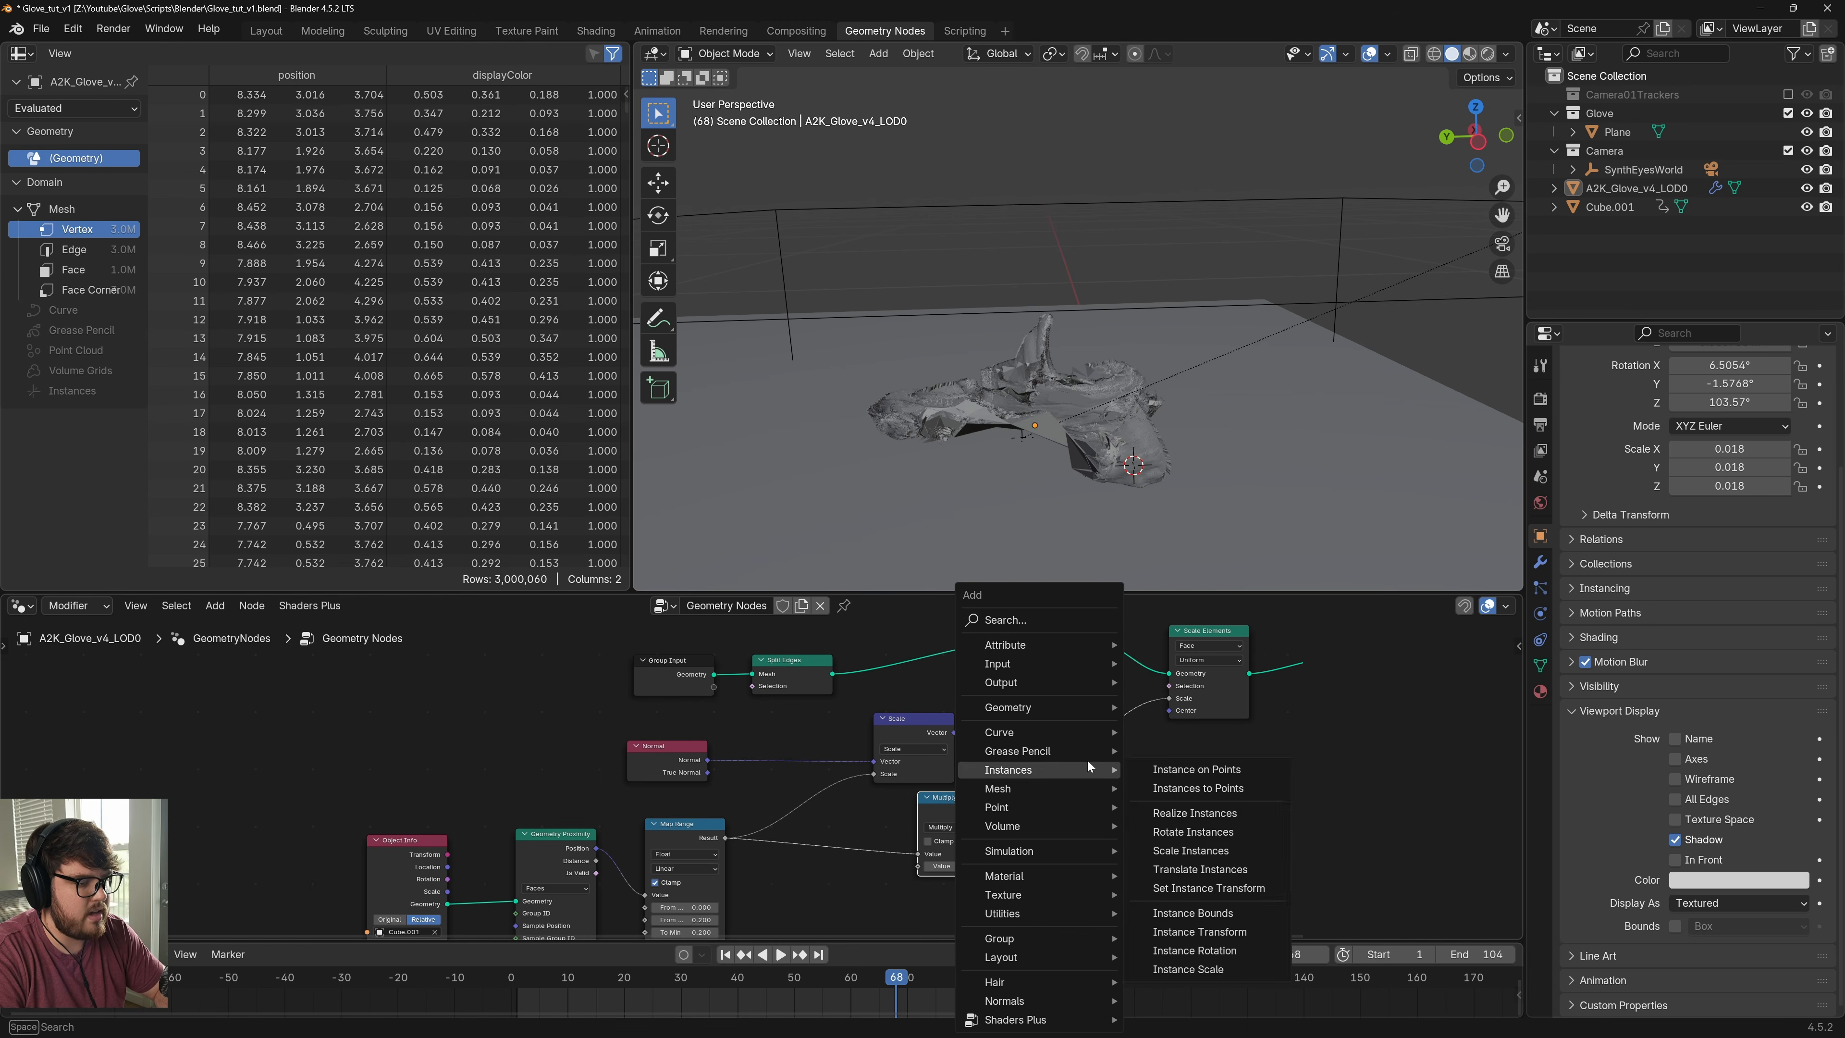
click(1049, 622)
text(sub)
key(Return)
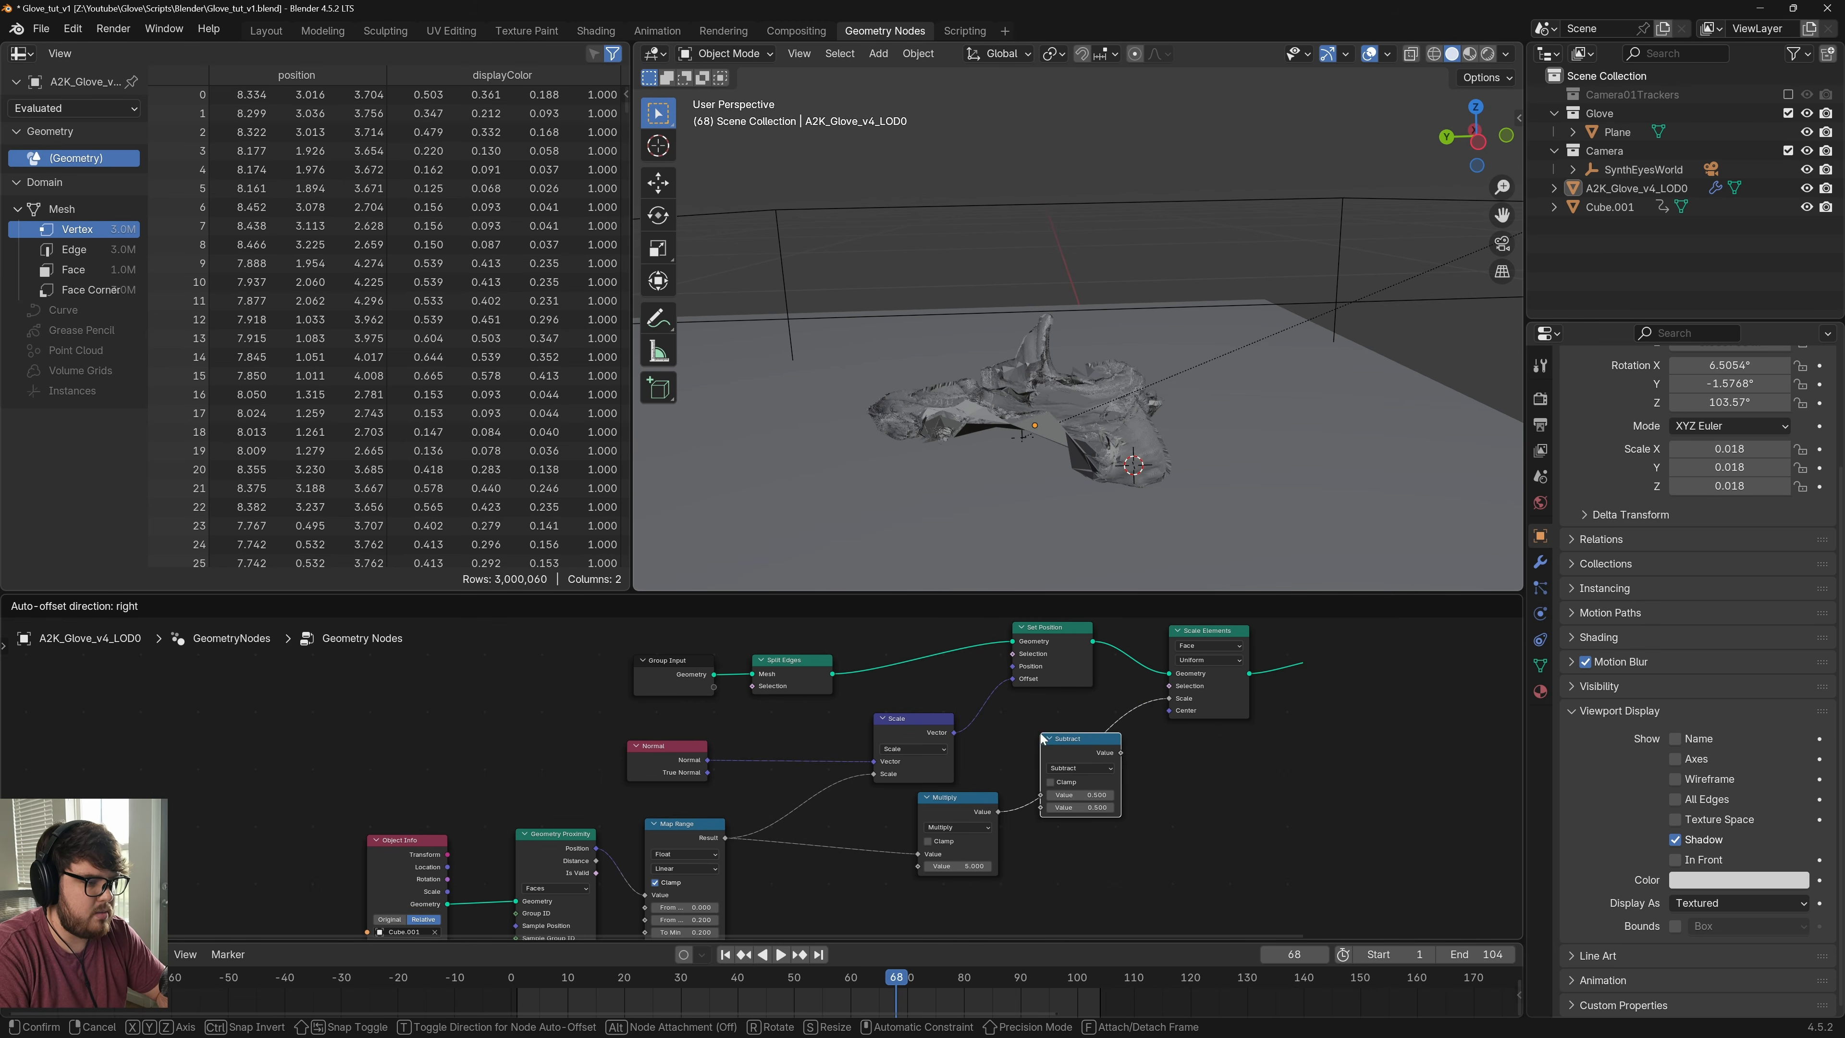
click(1040, 733)
Move the Multiply link to the Subtract node's second value and set its first value to 1
drag(1041, 795, 1041, 807)
click(1080, 795)
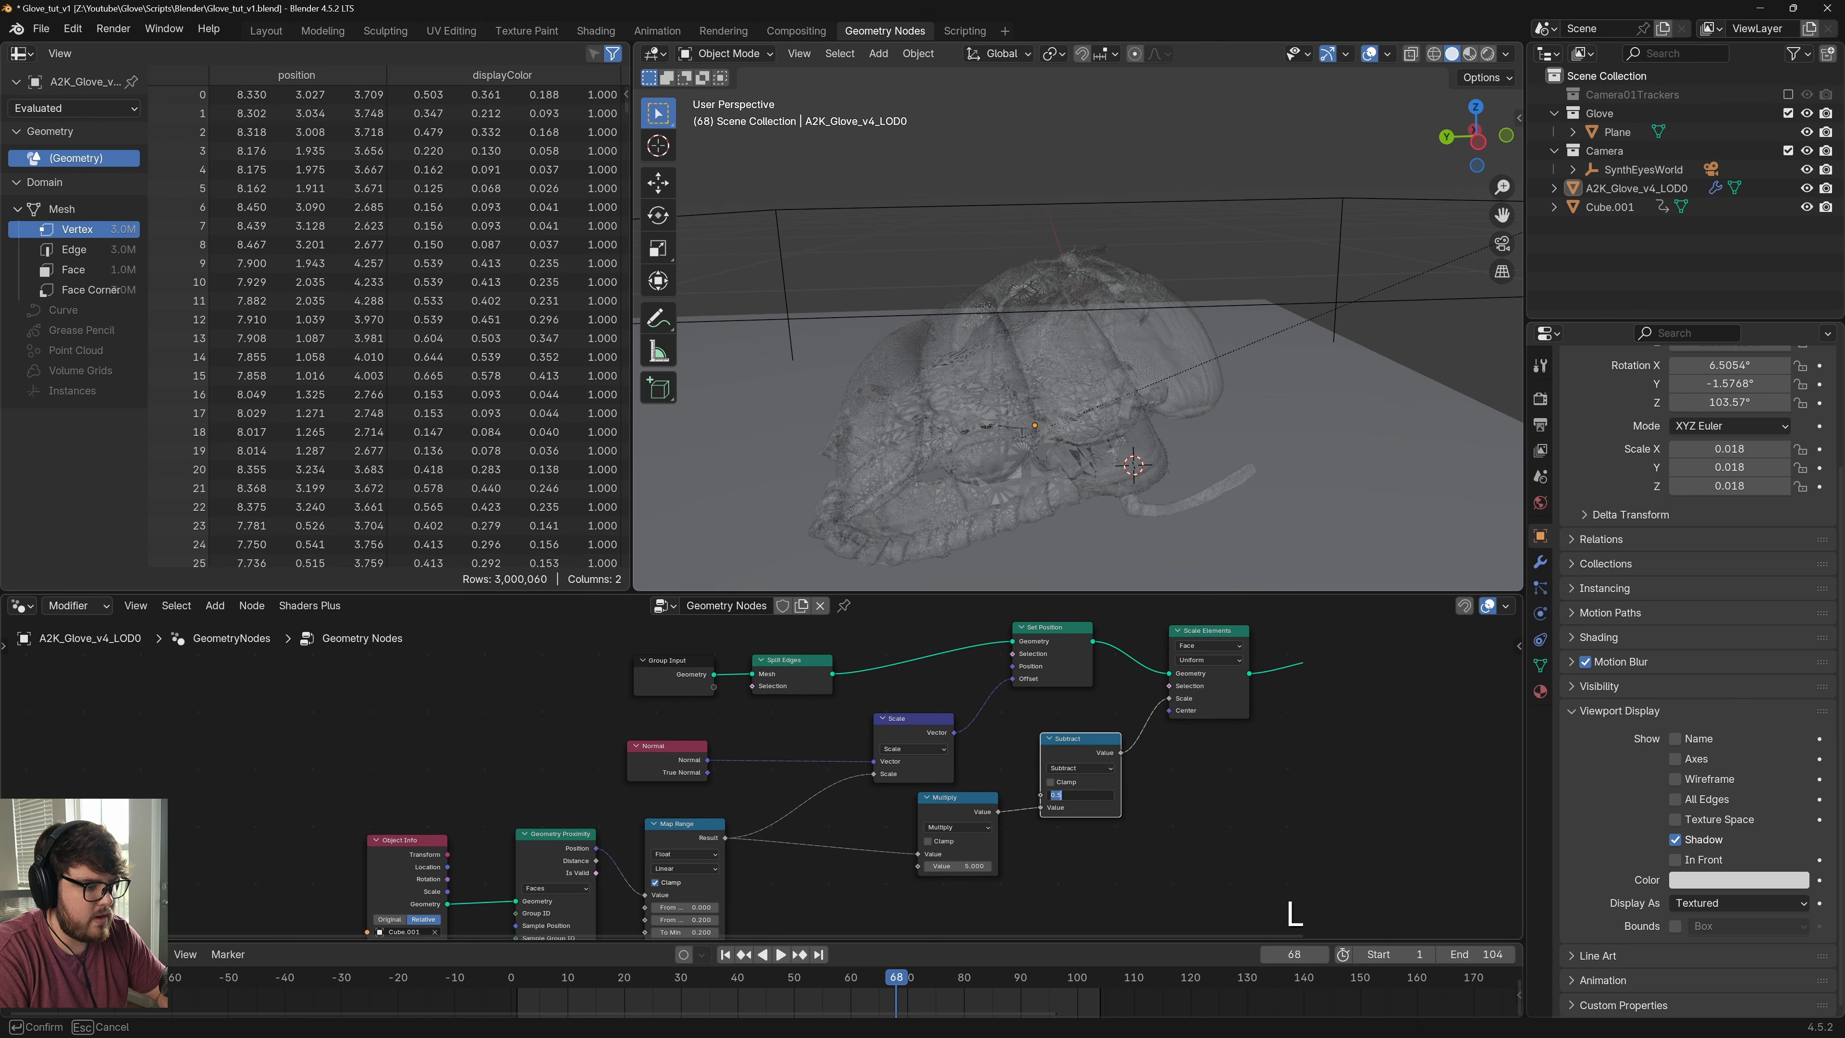
text(1)
key(Return)
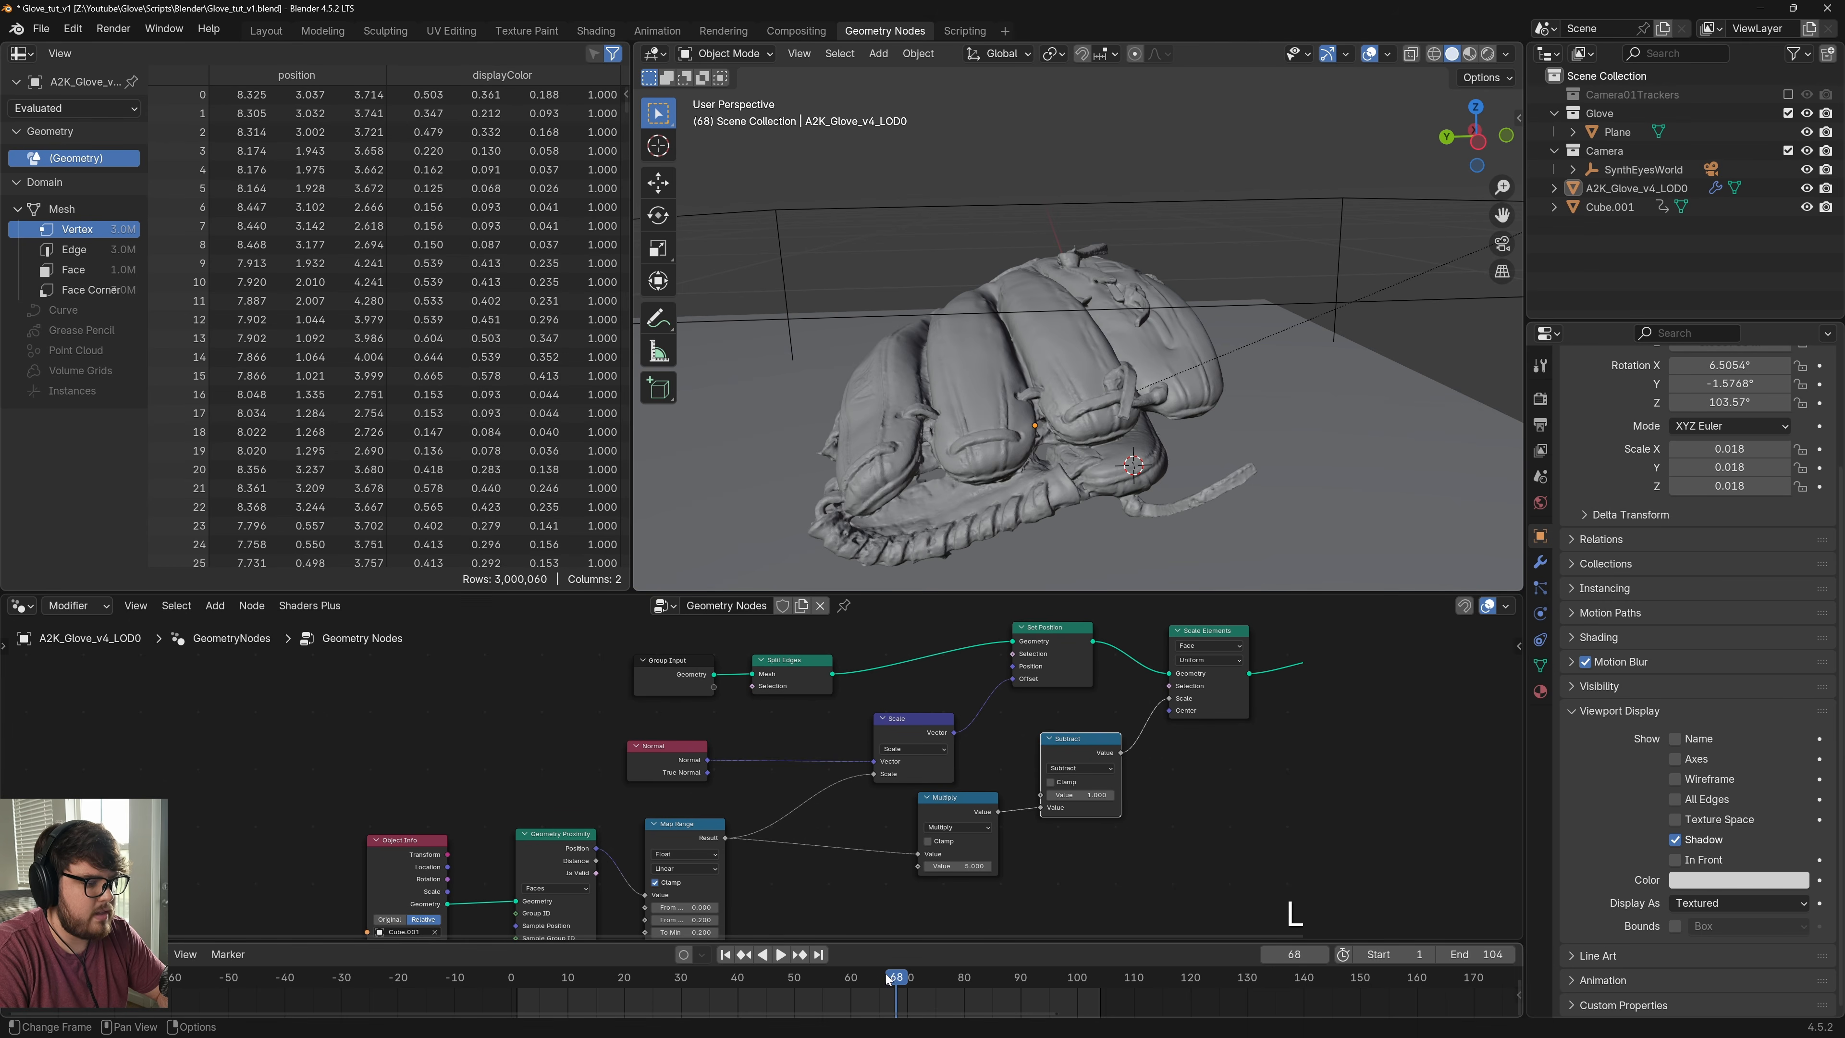
Scrub back through the animation, examine the glove's surface up close, and save the file
drag(818, 986, 748, 1025)
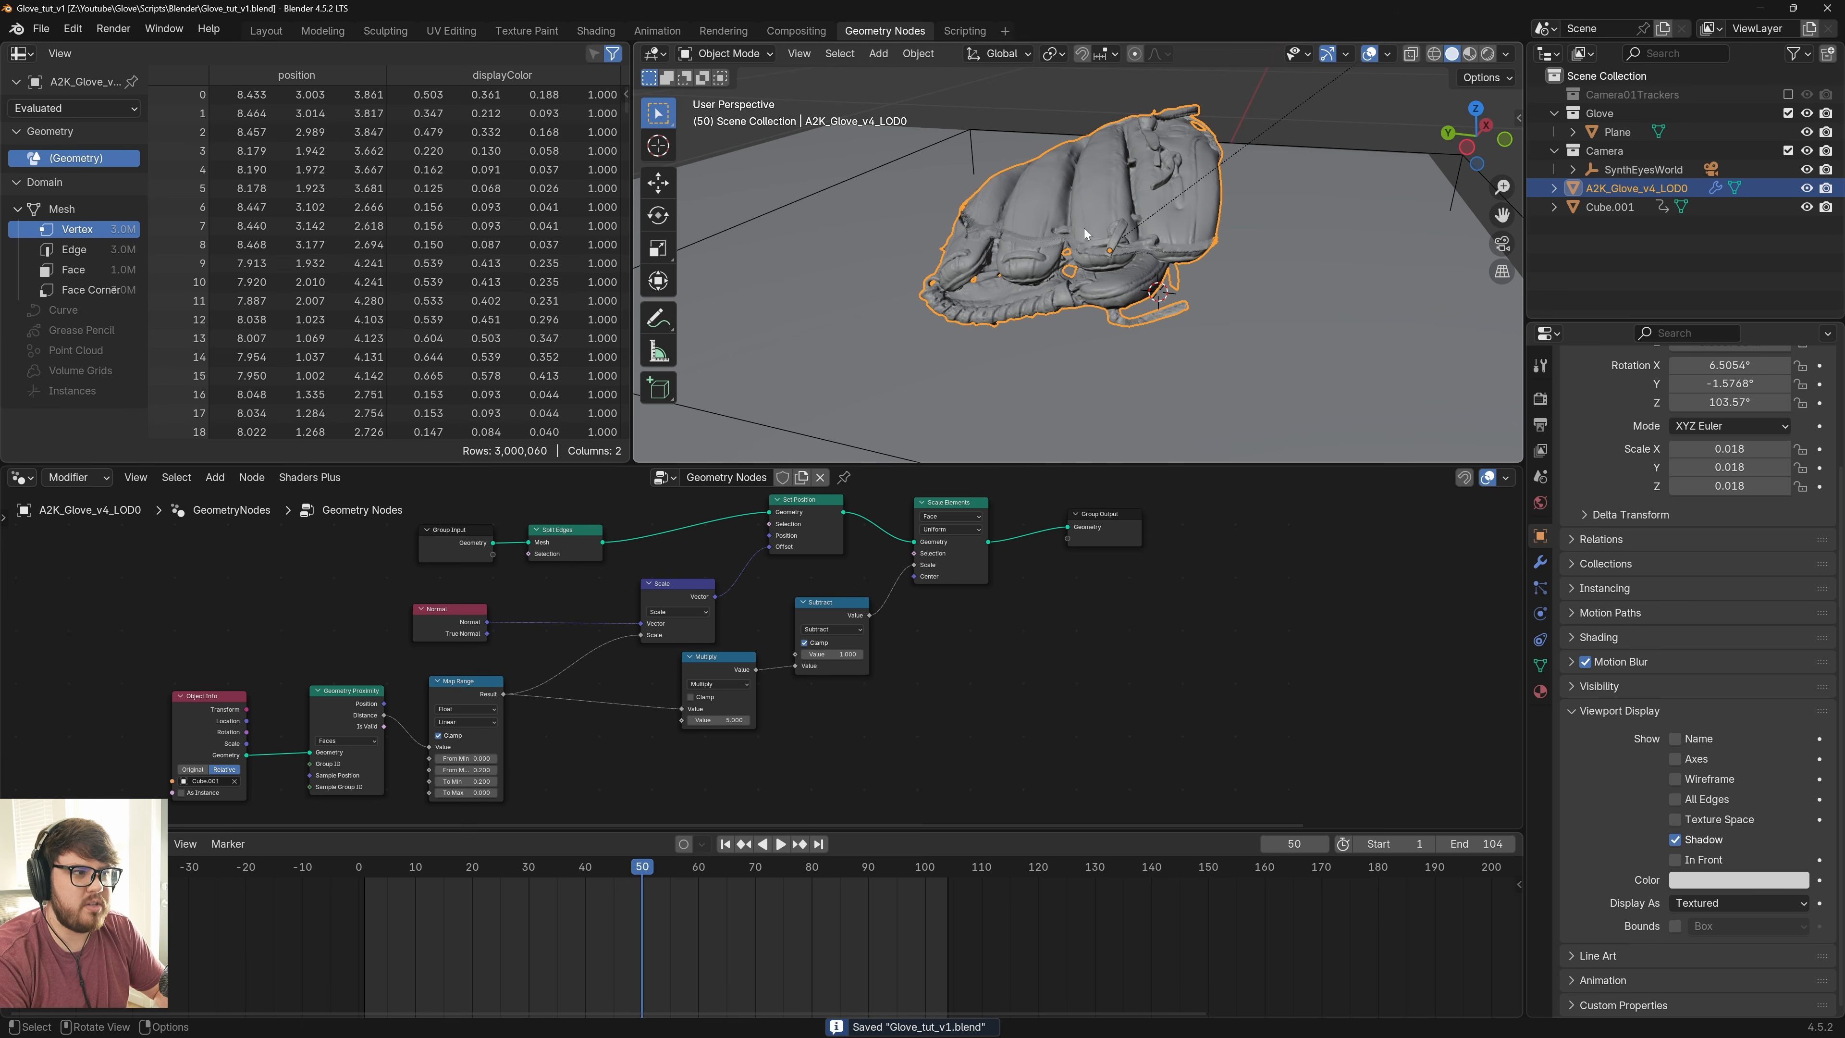
scroll(1083, 228, up, 3)
shift+middle_drag(1060, 305, 975, 239)
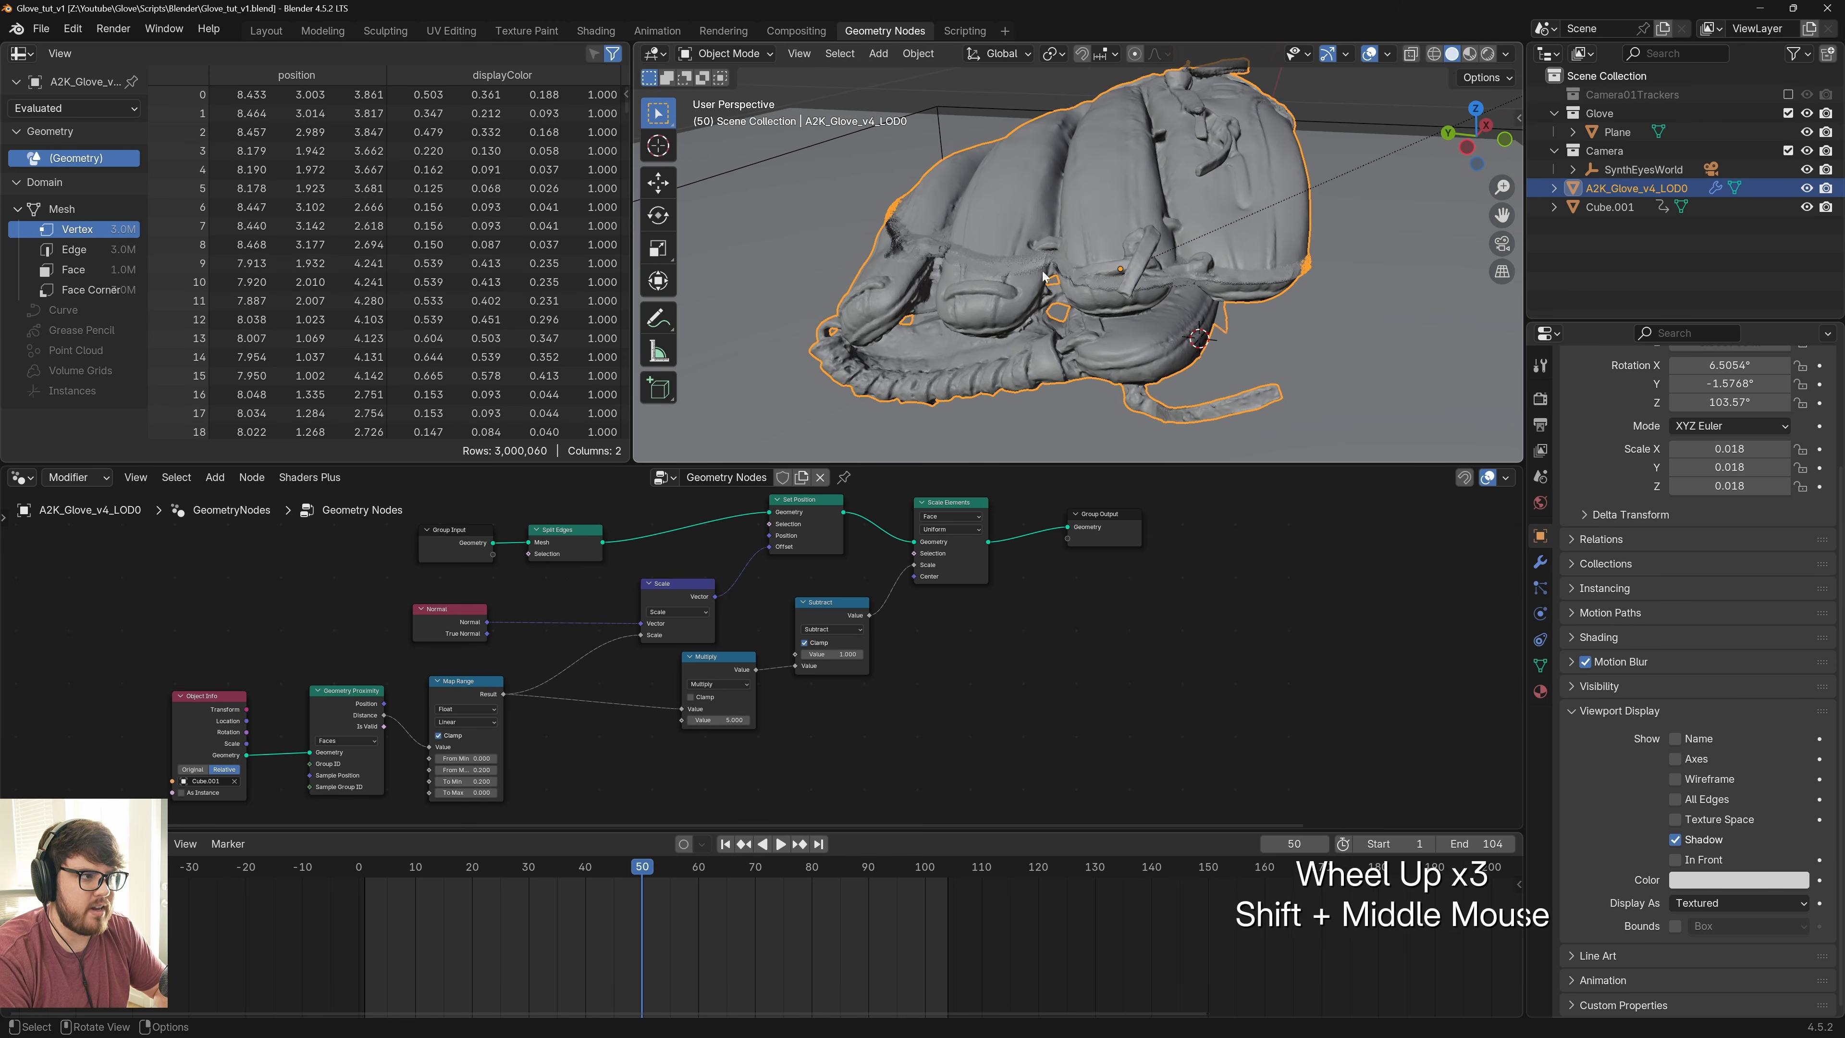
scroll(975, 239, up, 2)
scroll(981, 284, down, 1)
scroll(1096, 284, down, 4)
scroll(1097, 283, up, 1)
mouse_move(1097, 283)
shift+middle_down()
mouse_move(1133, 290)
mouse_move(1089, 249)
shift+middle_up()
scroll(1089, 249, down, 1)
key(ctrl+s)
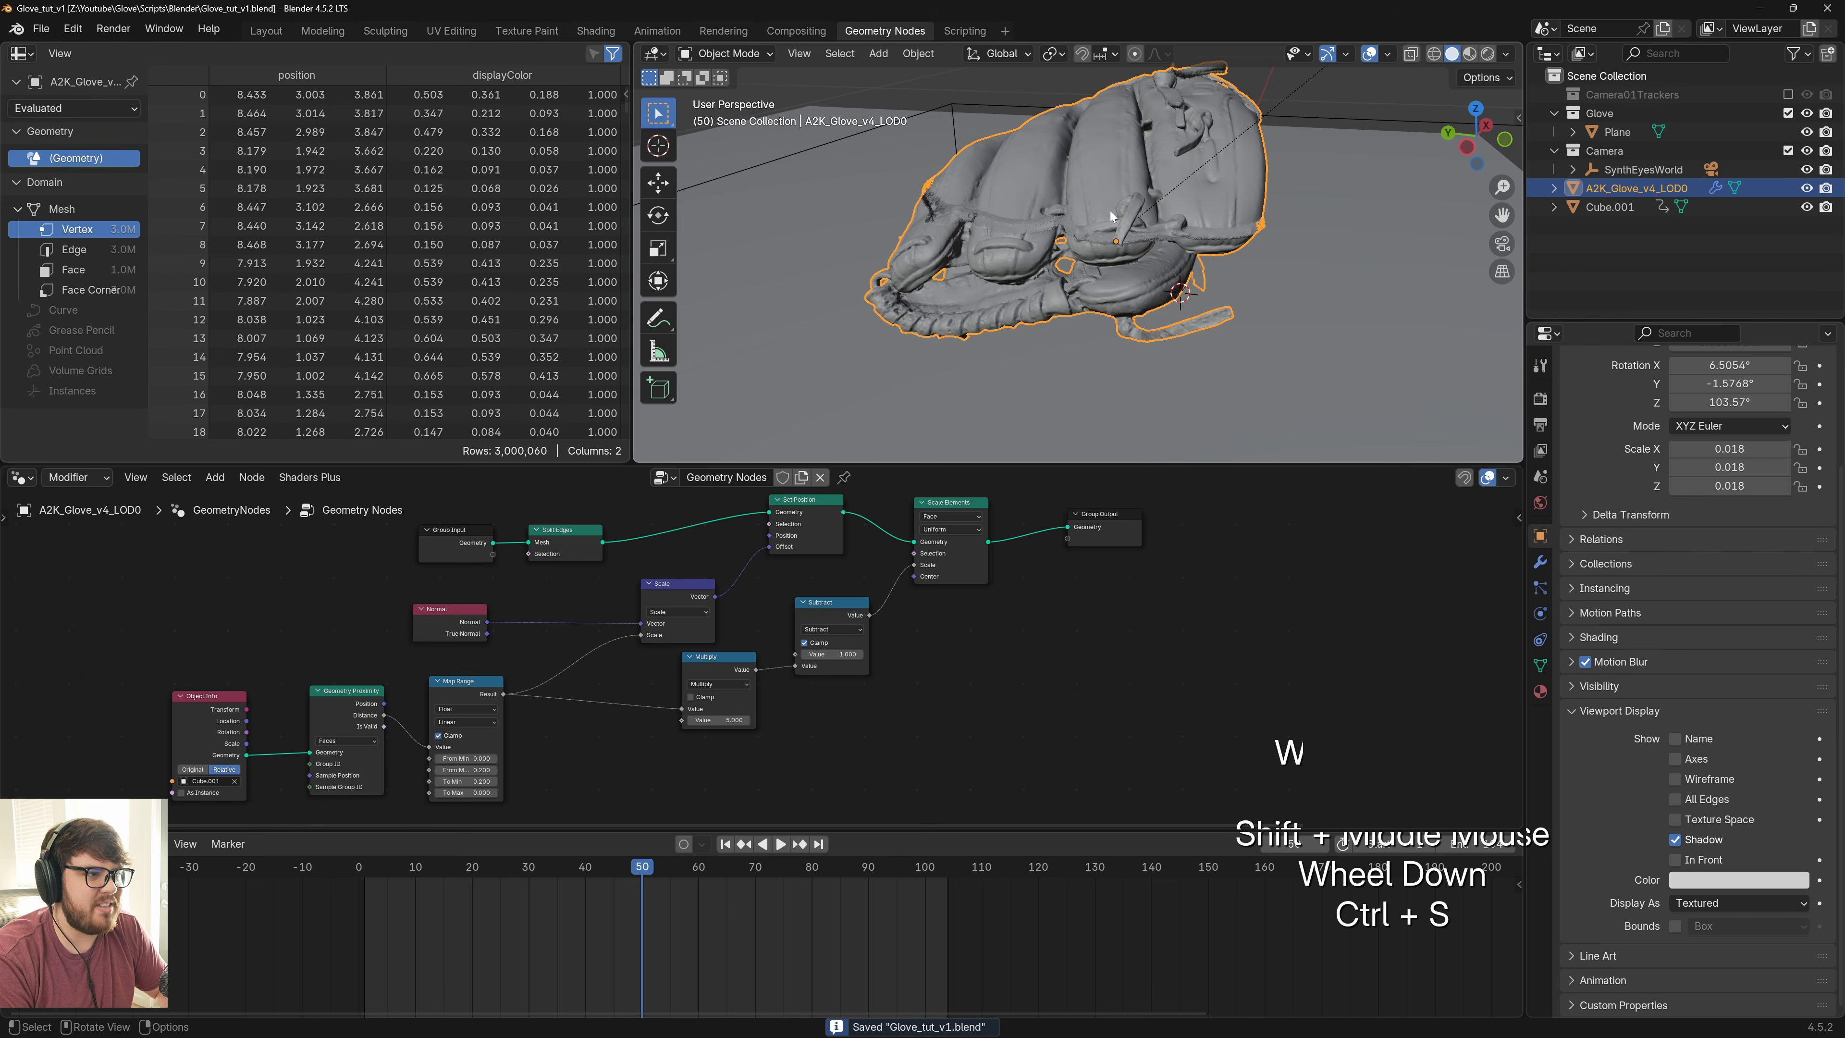
Apply the glove's scale and scrub the animation to frame 74 to check the effect
key(ctrl+a)
click(1070, 194)
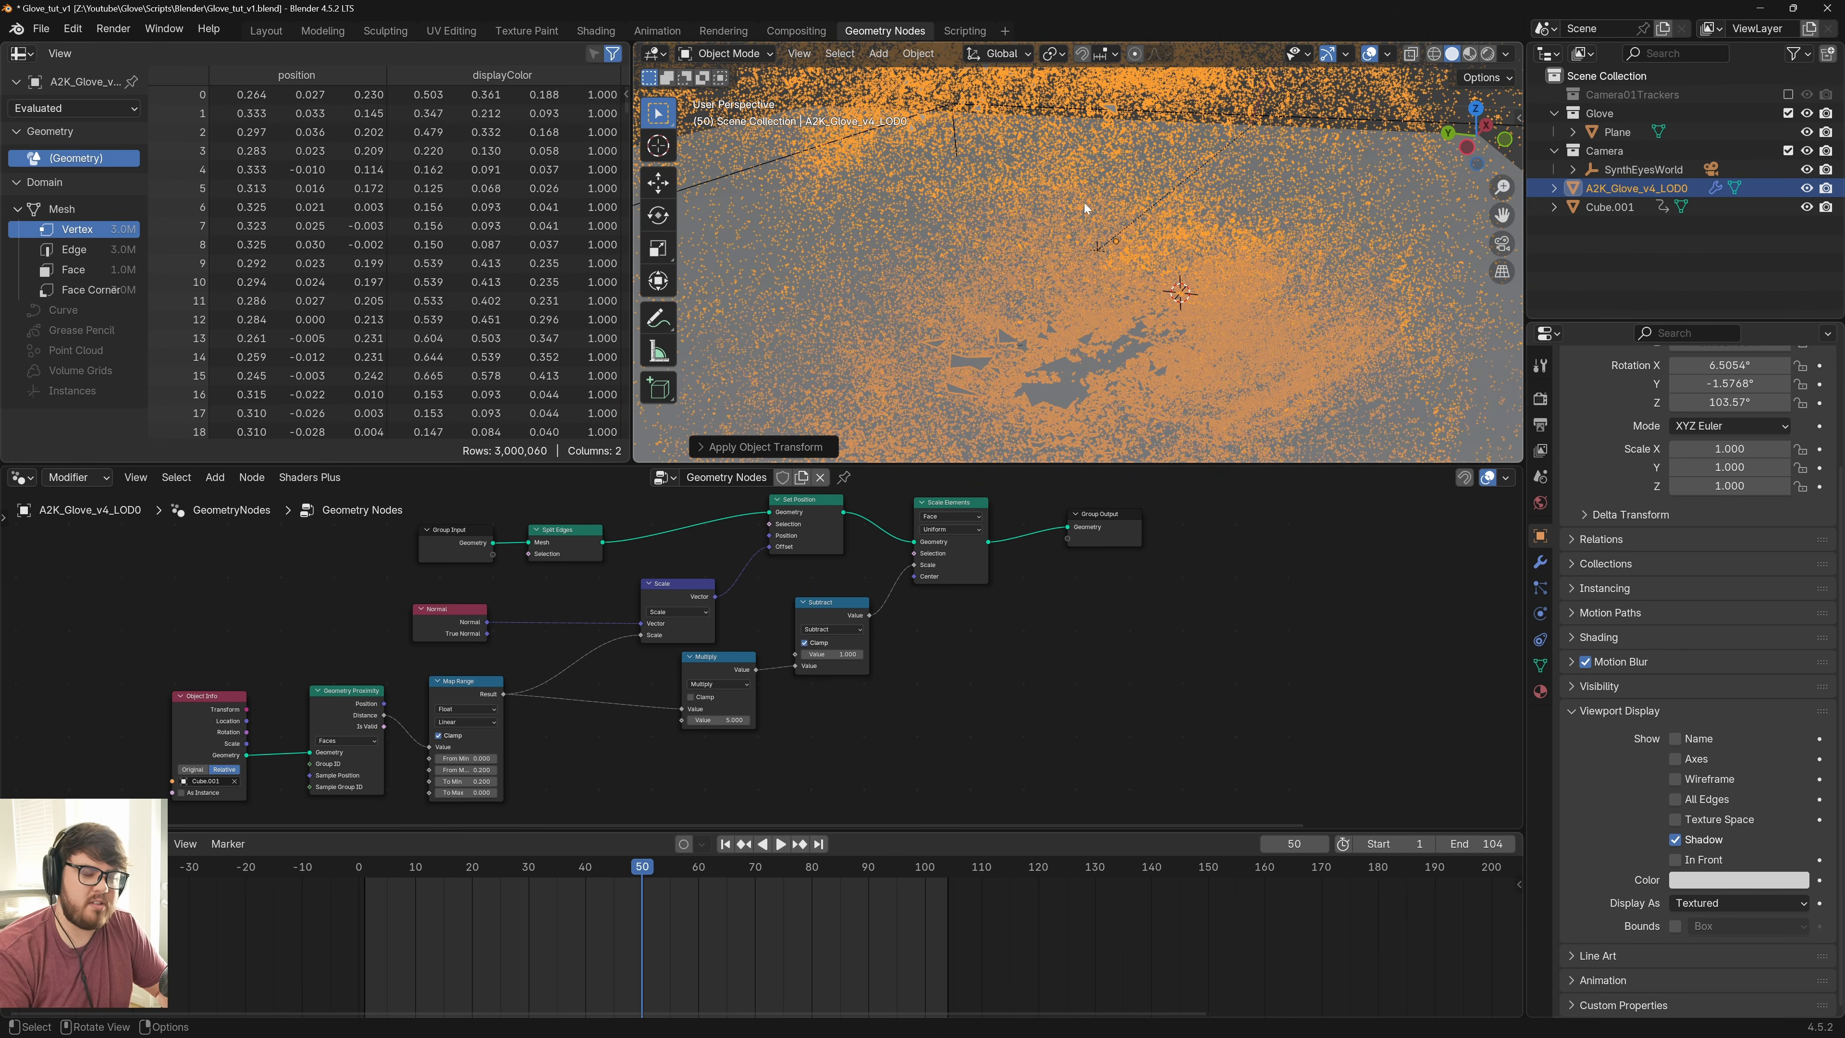
scroll(1066, 230, down, 2)
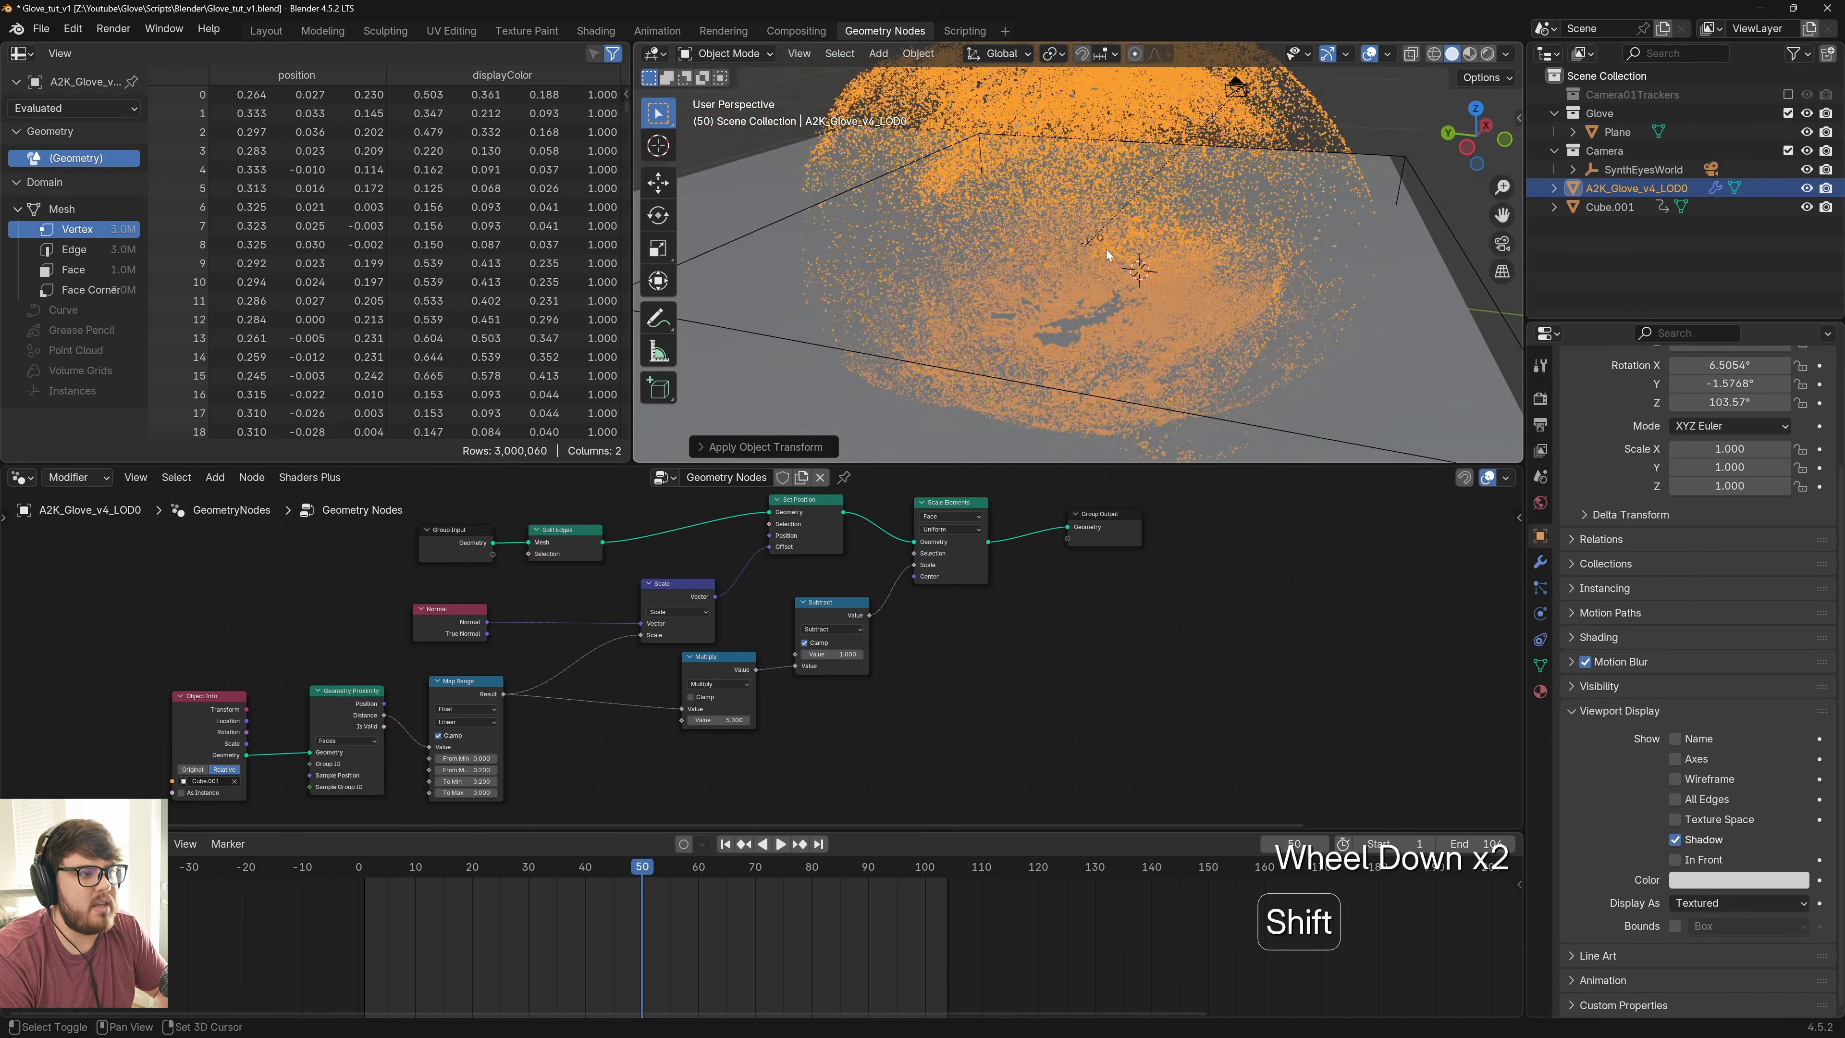
shift+middle_drag(1074, 247, 1116, 290)
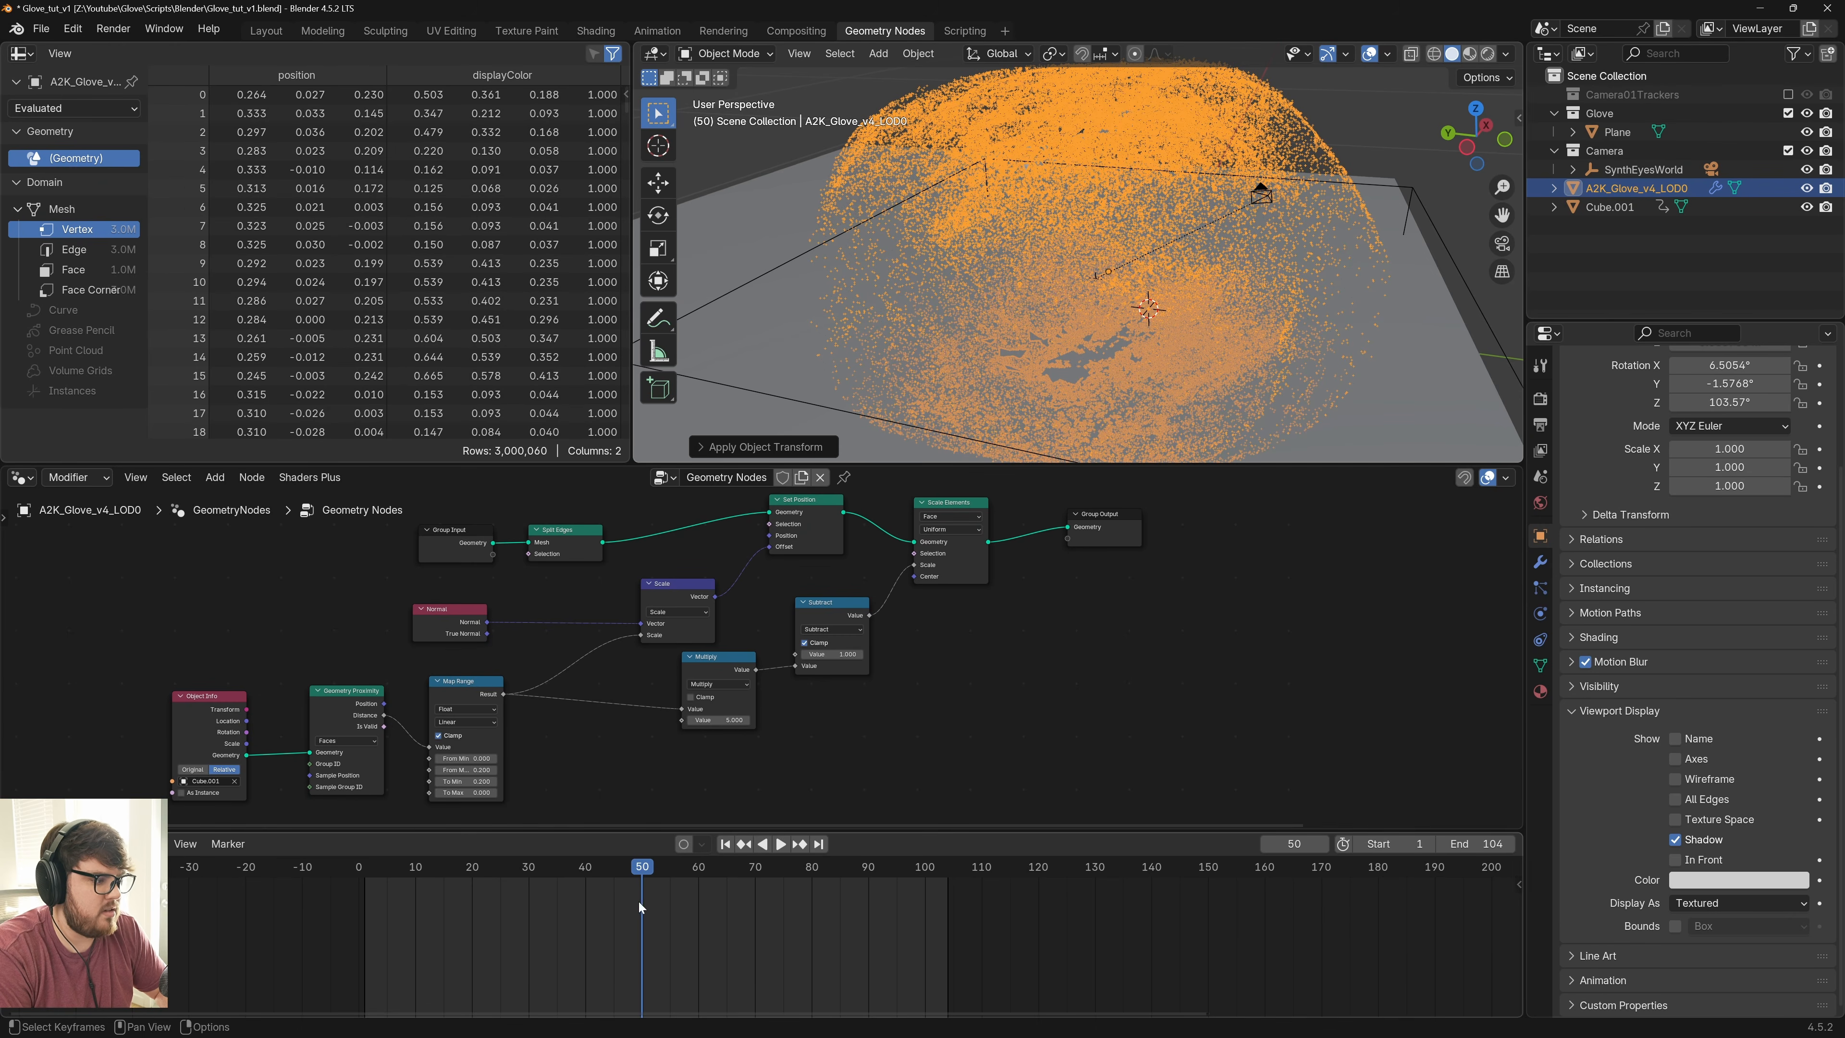
drag(634, 874, 774, 914)
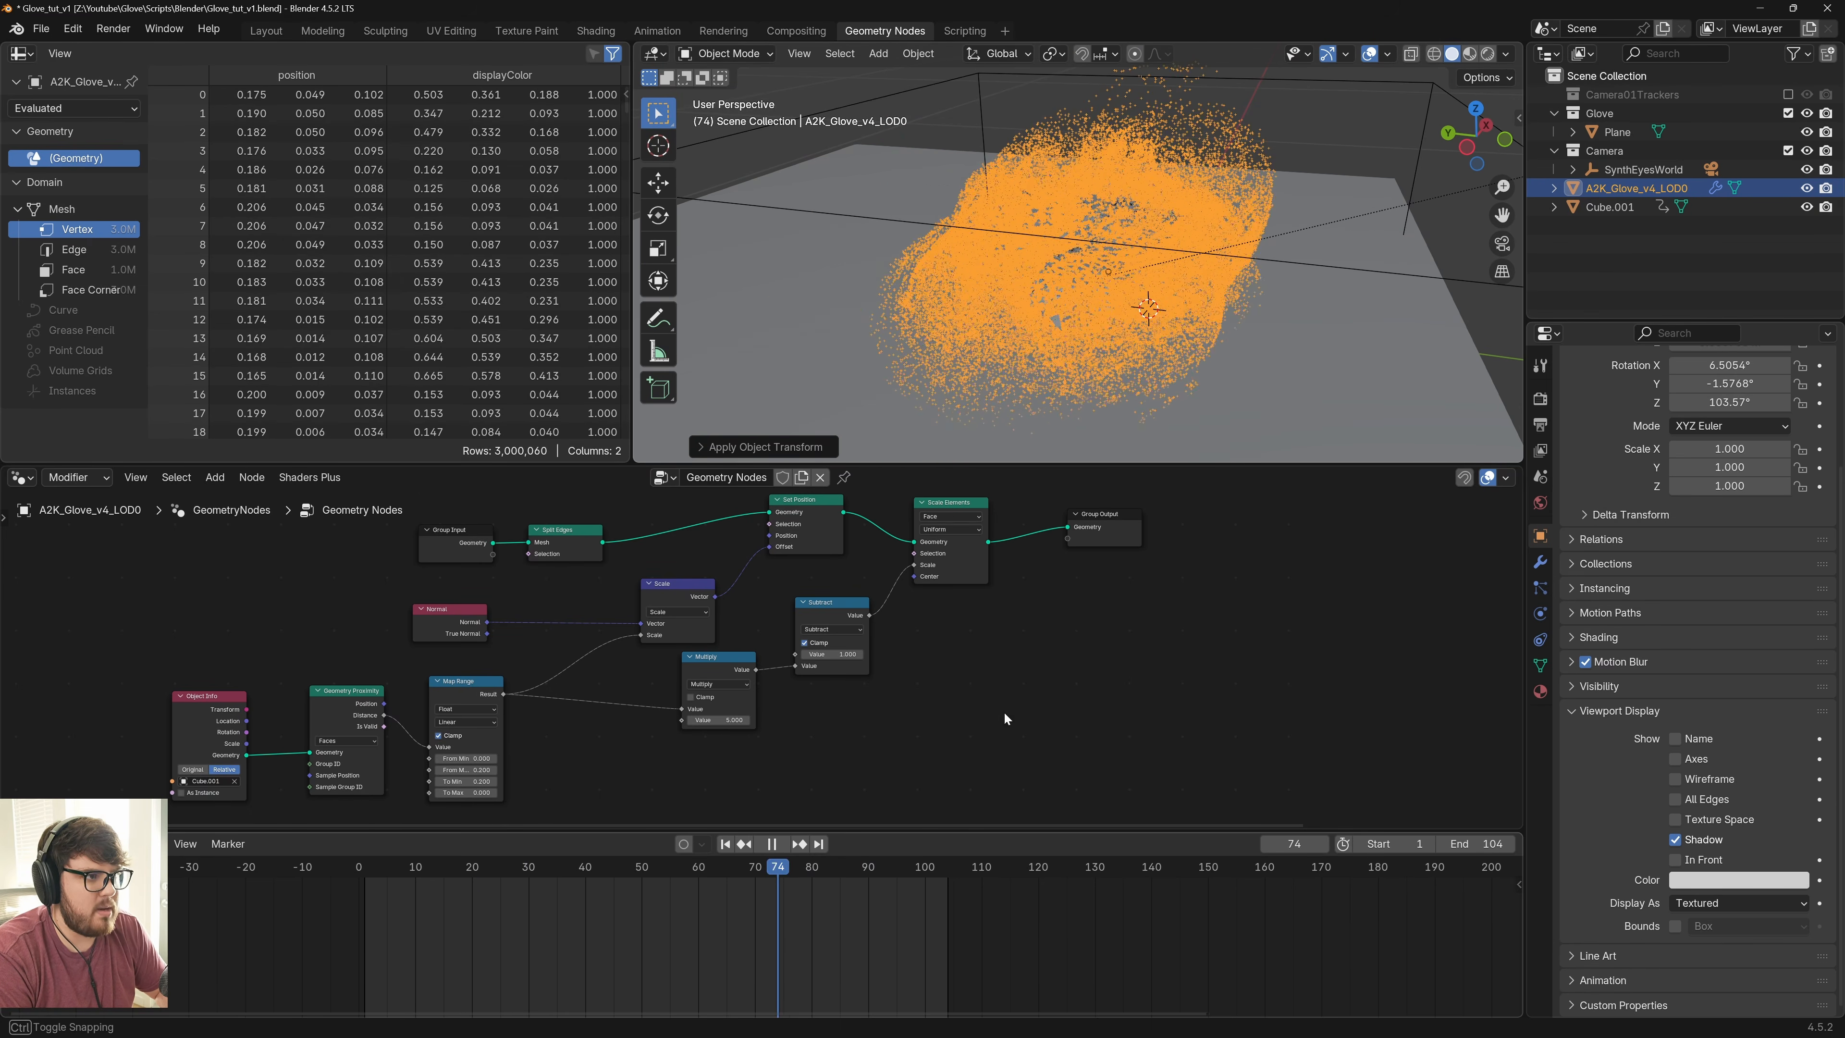
Select the proximity cube, return to frame 1, and delete its keyframe at the end of the animation
scroll(1273, 352, down, 3)
scroll(1321, 335, down, 1)
shift+middle_drag(1372, 321, 1405, 277)
click(1411, 285)
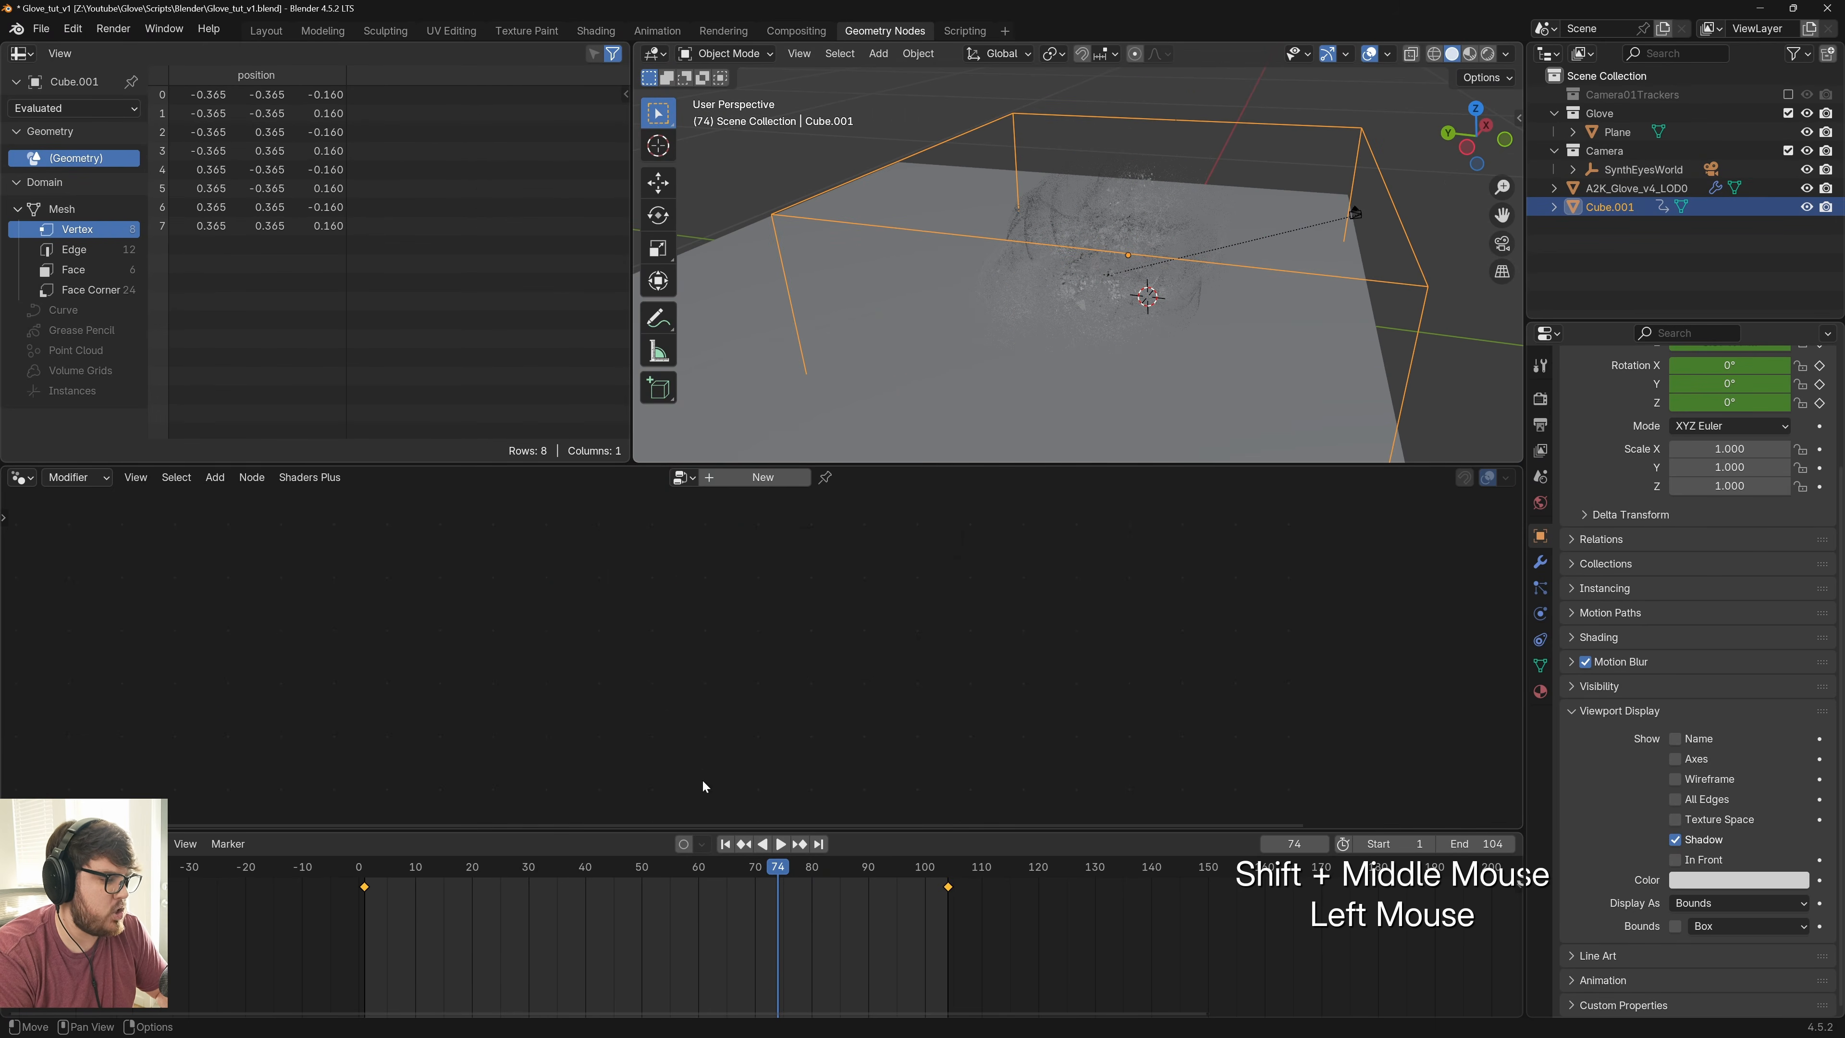
drag(369, 877, 365, 878)
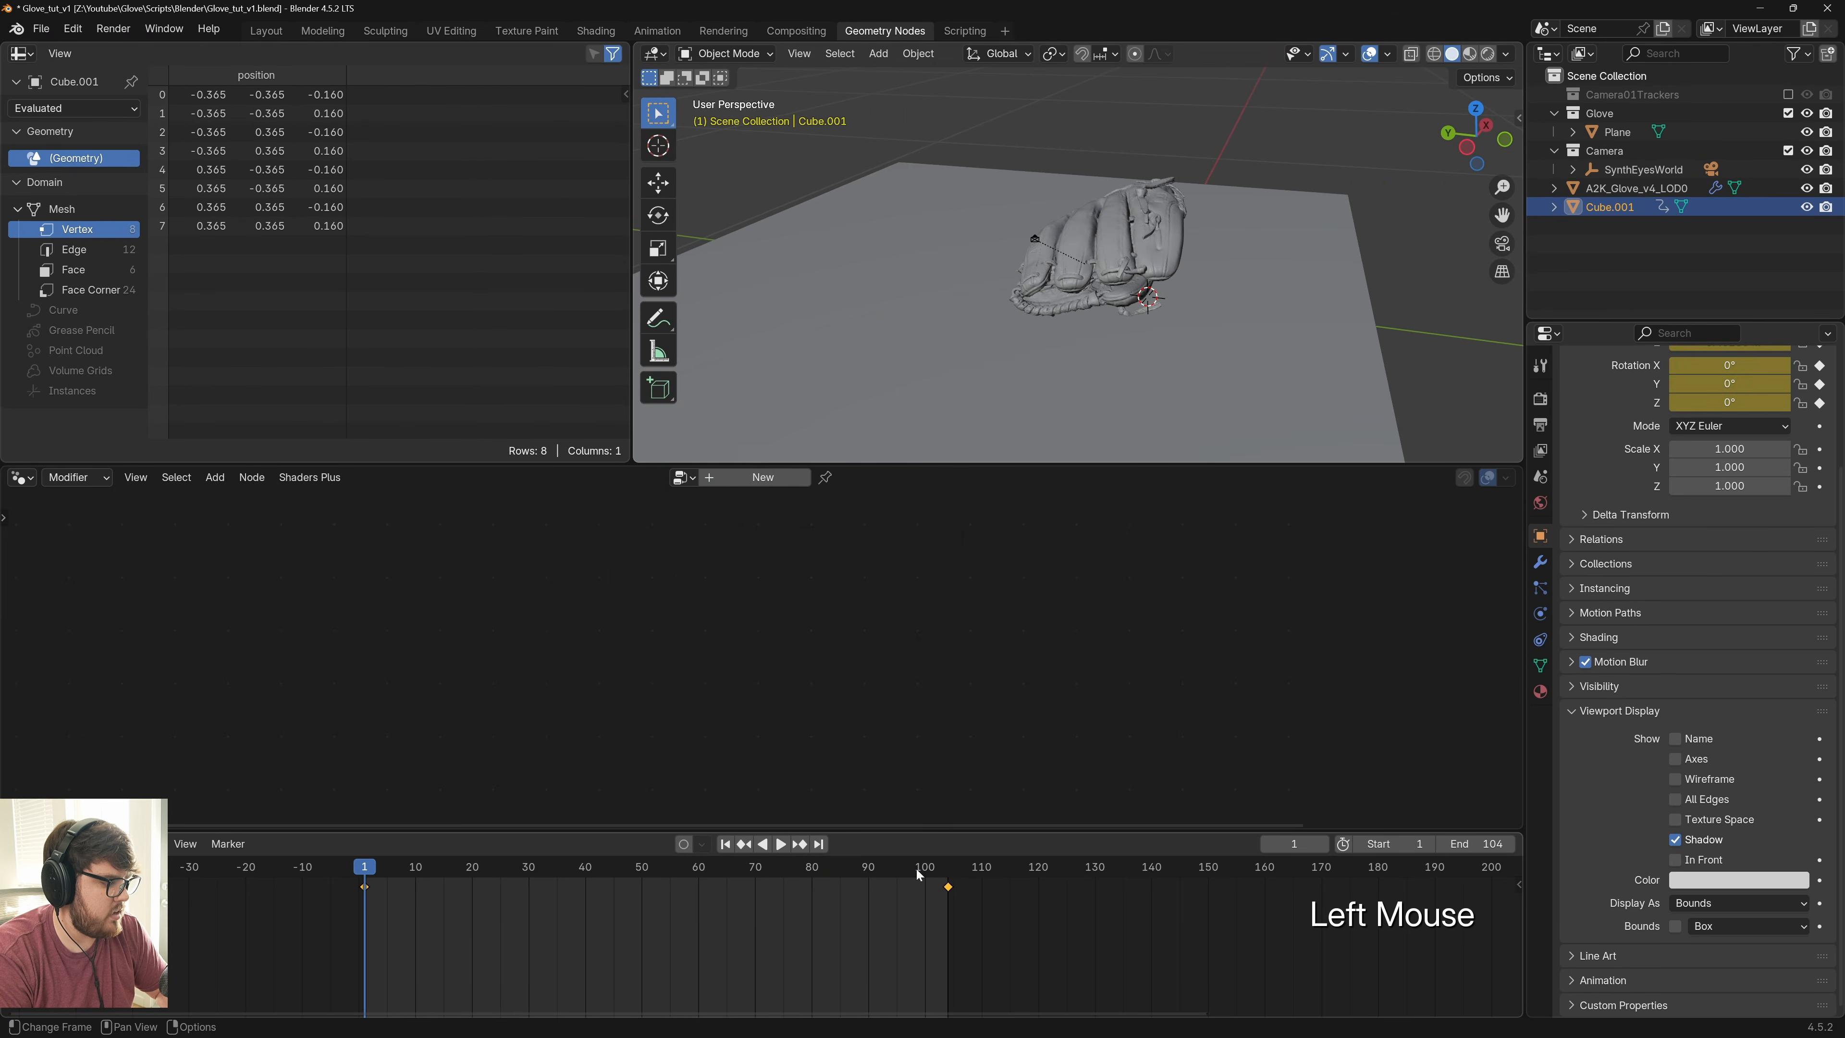
click(948, 886)
key(Delete)
Move the cube along Z to sit below the ground plane at frame 1 and keyframe its transforms
scroll(1197, 143, down, 1)
scroll(1197, 143, down, 2)
shift+middle_drag(1194, 277, 1151, 324)
key(g)
key(z)
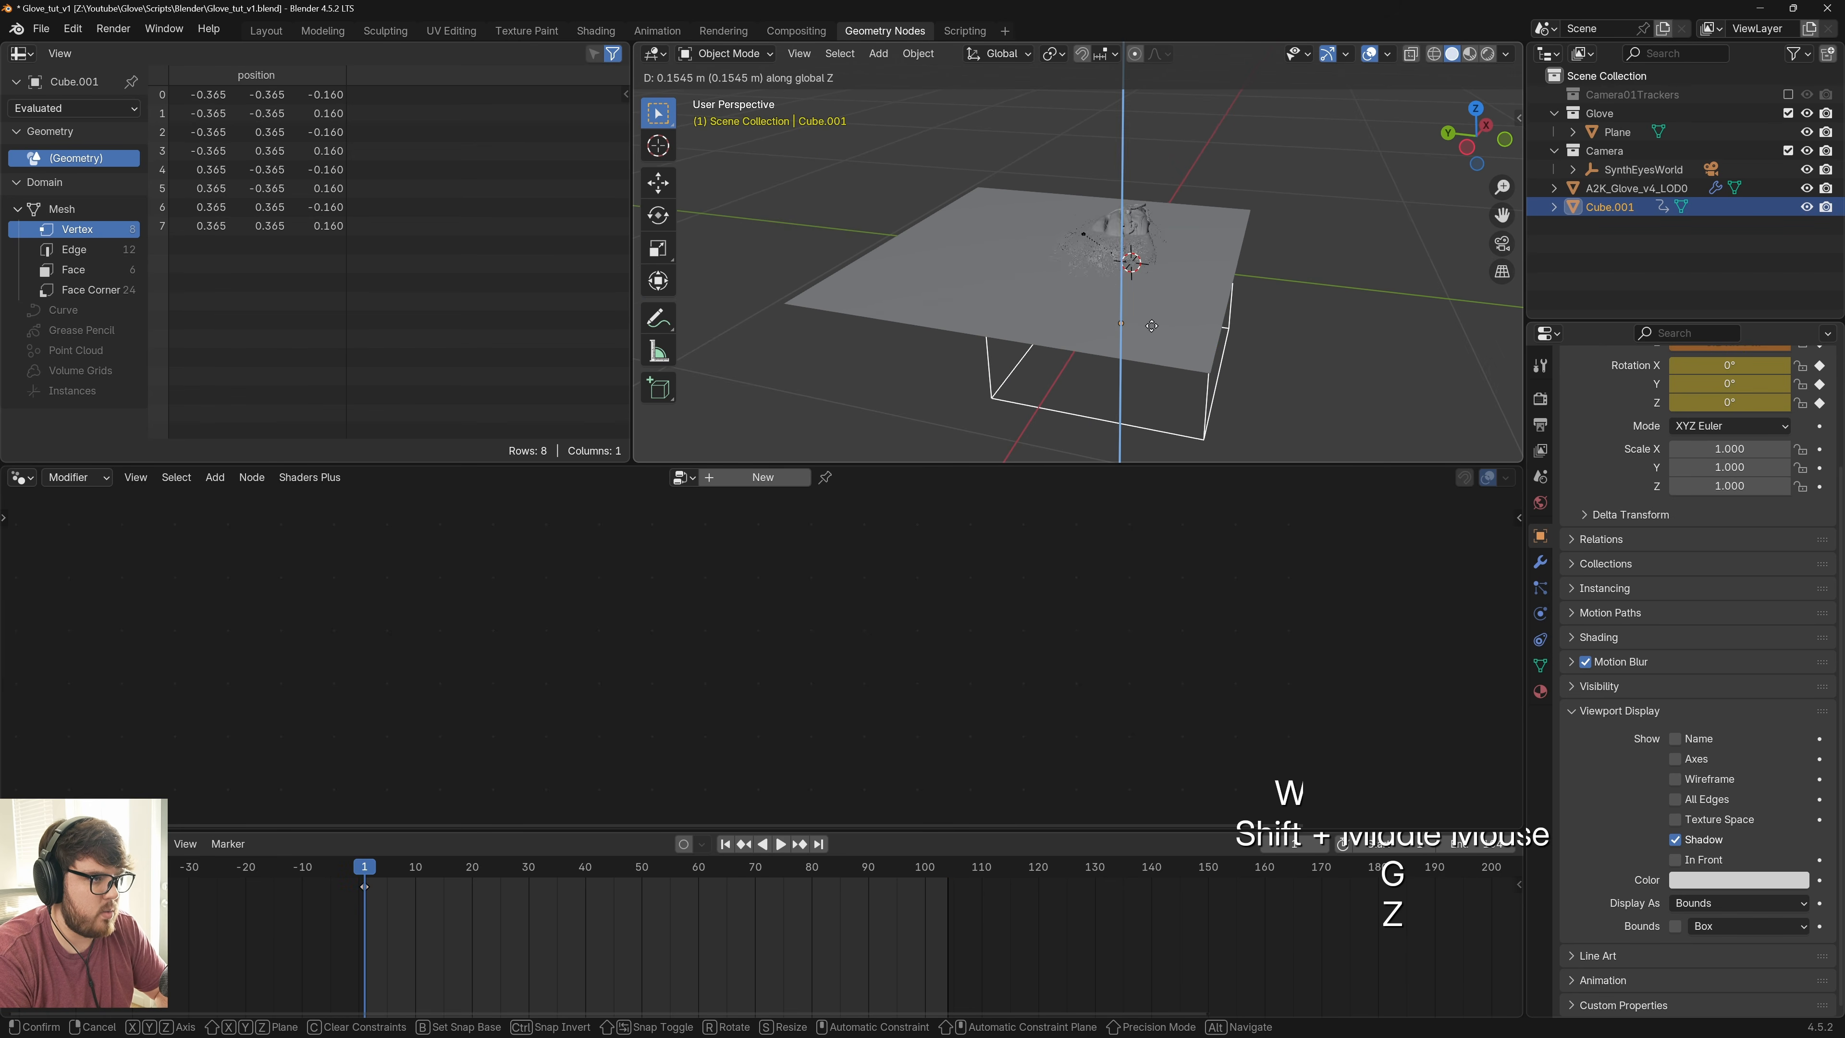
click(1122, 291)
scroll(1118, 284, up, 2)
scroll(1116, 308, down, 2)
middle_drag(1117, 309, 1149, 184)
scroll(1110, 291, up, 1)
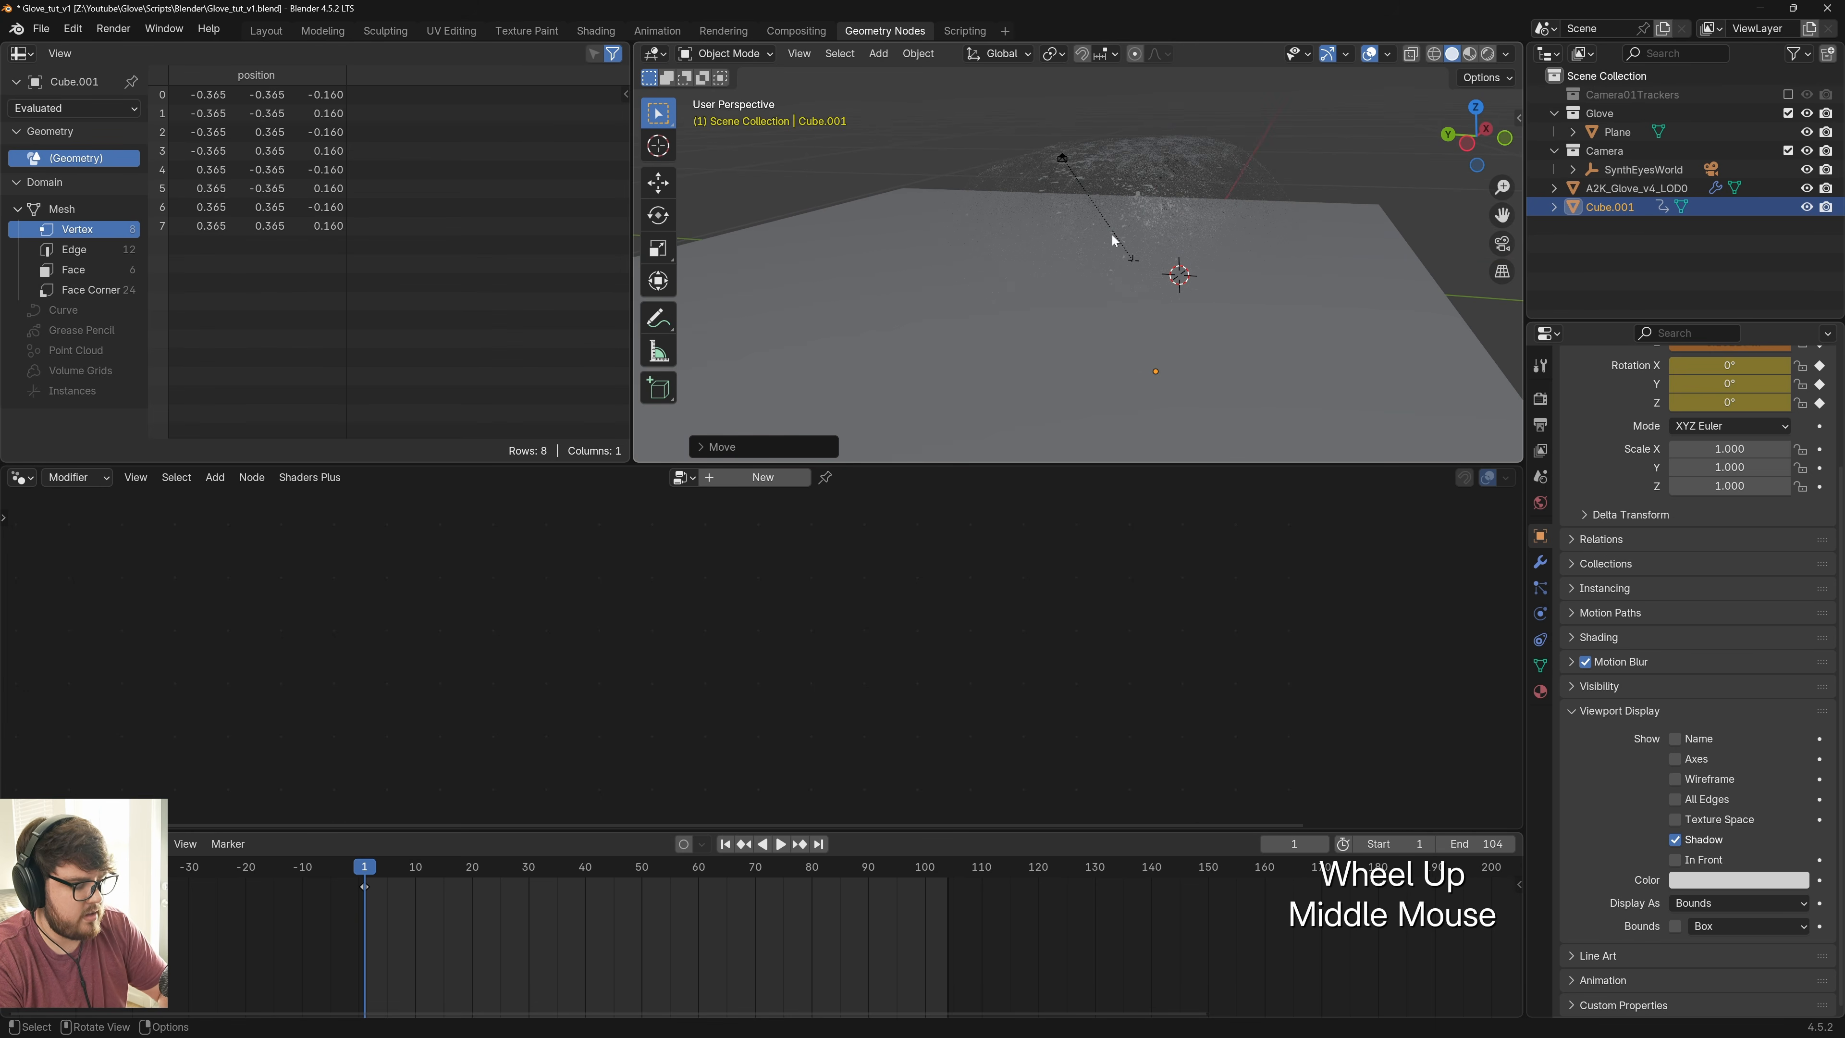
scroll(1115, 226, down, 2)
shift+middle_drag(1116, 226, 1128, 276)
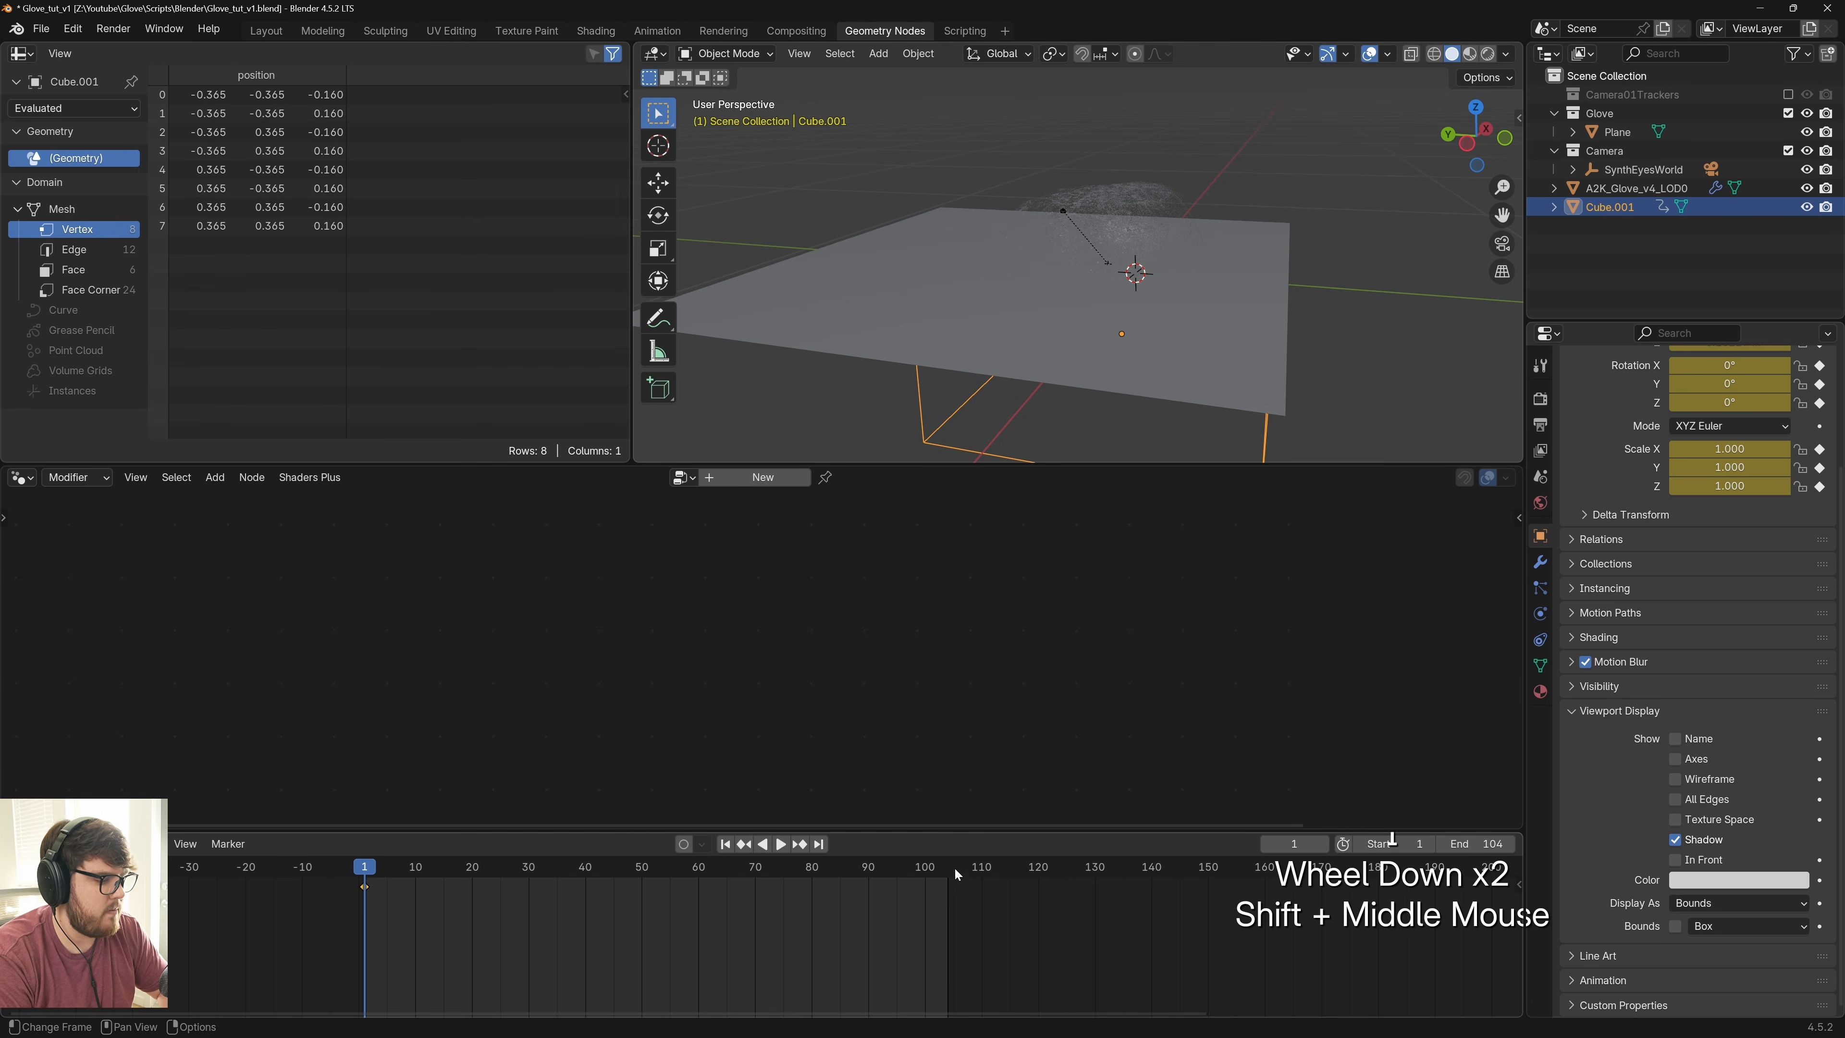
At frame 75, raise the cube along Z well above the glove and insert a keyframe, saving the file along the way
drag(944, 872, 782, 877)
shift+middle_drag(1189, 299, 1177, 309)
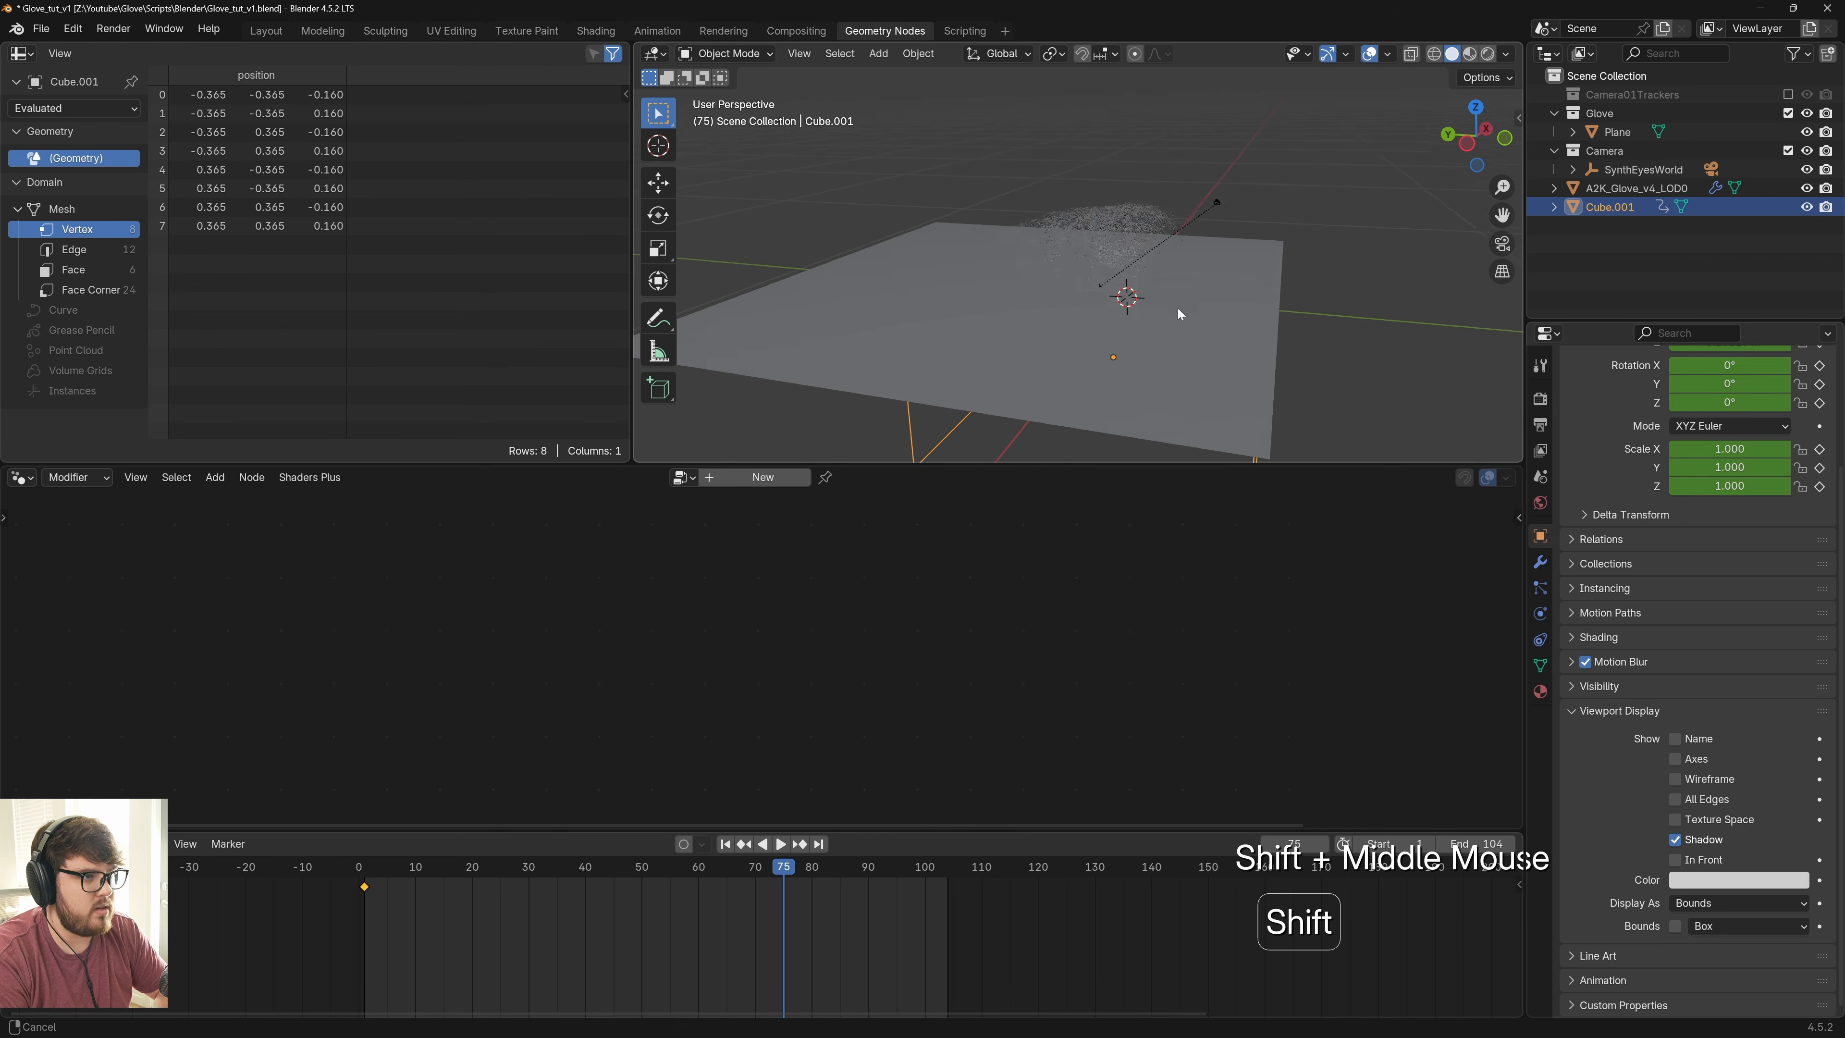
key(ctrl+s)
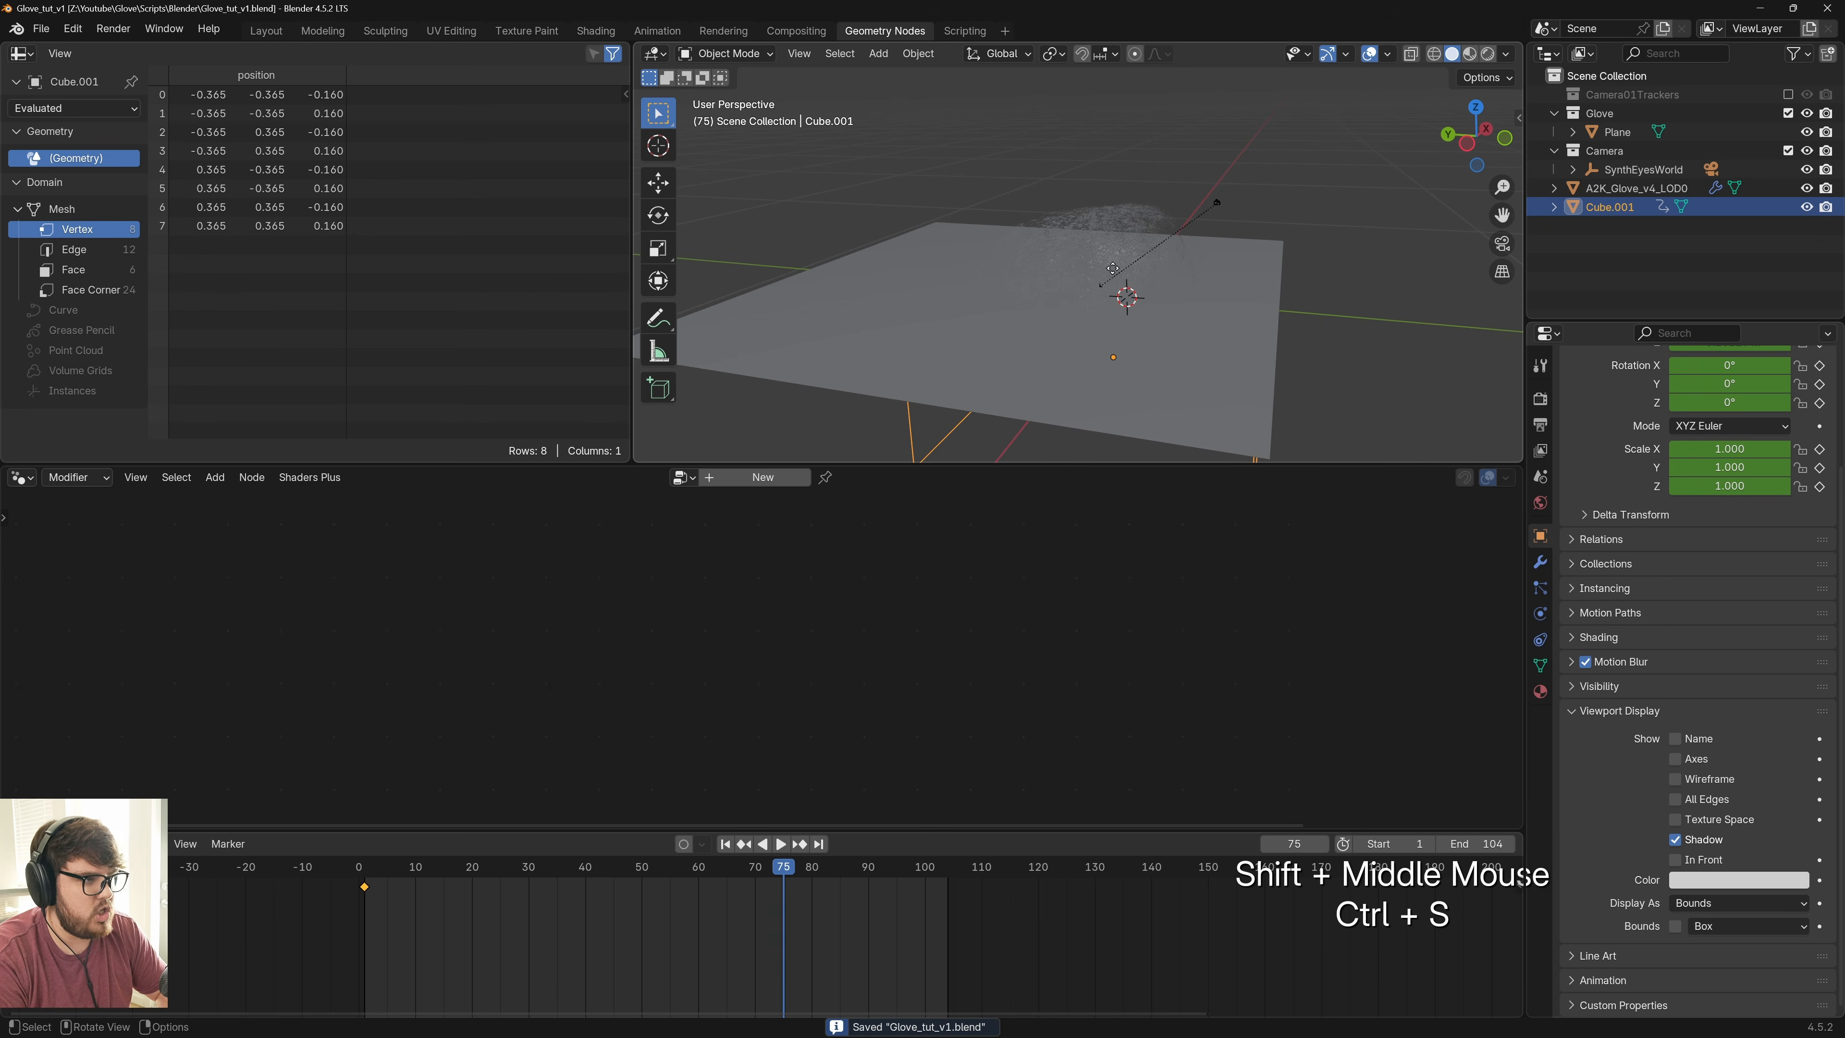
key(g)
key(z)
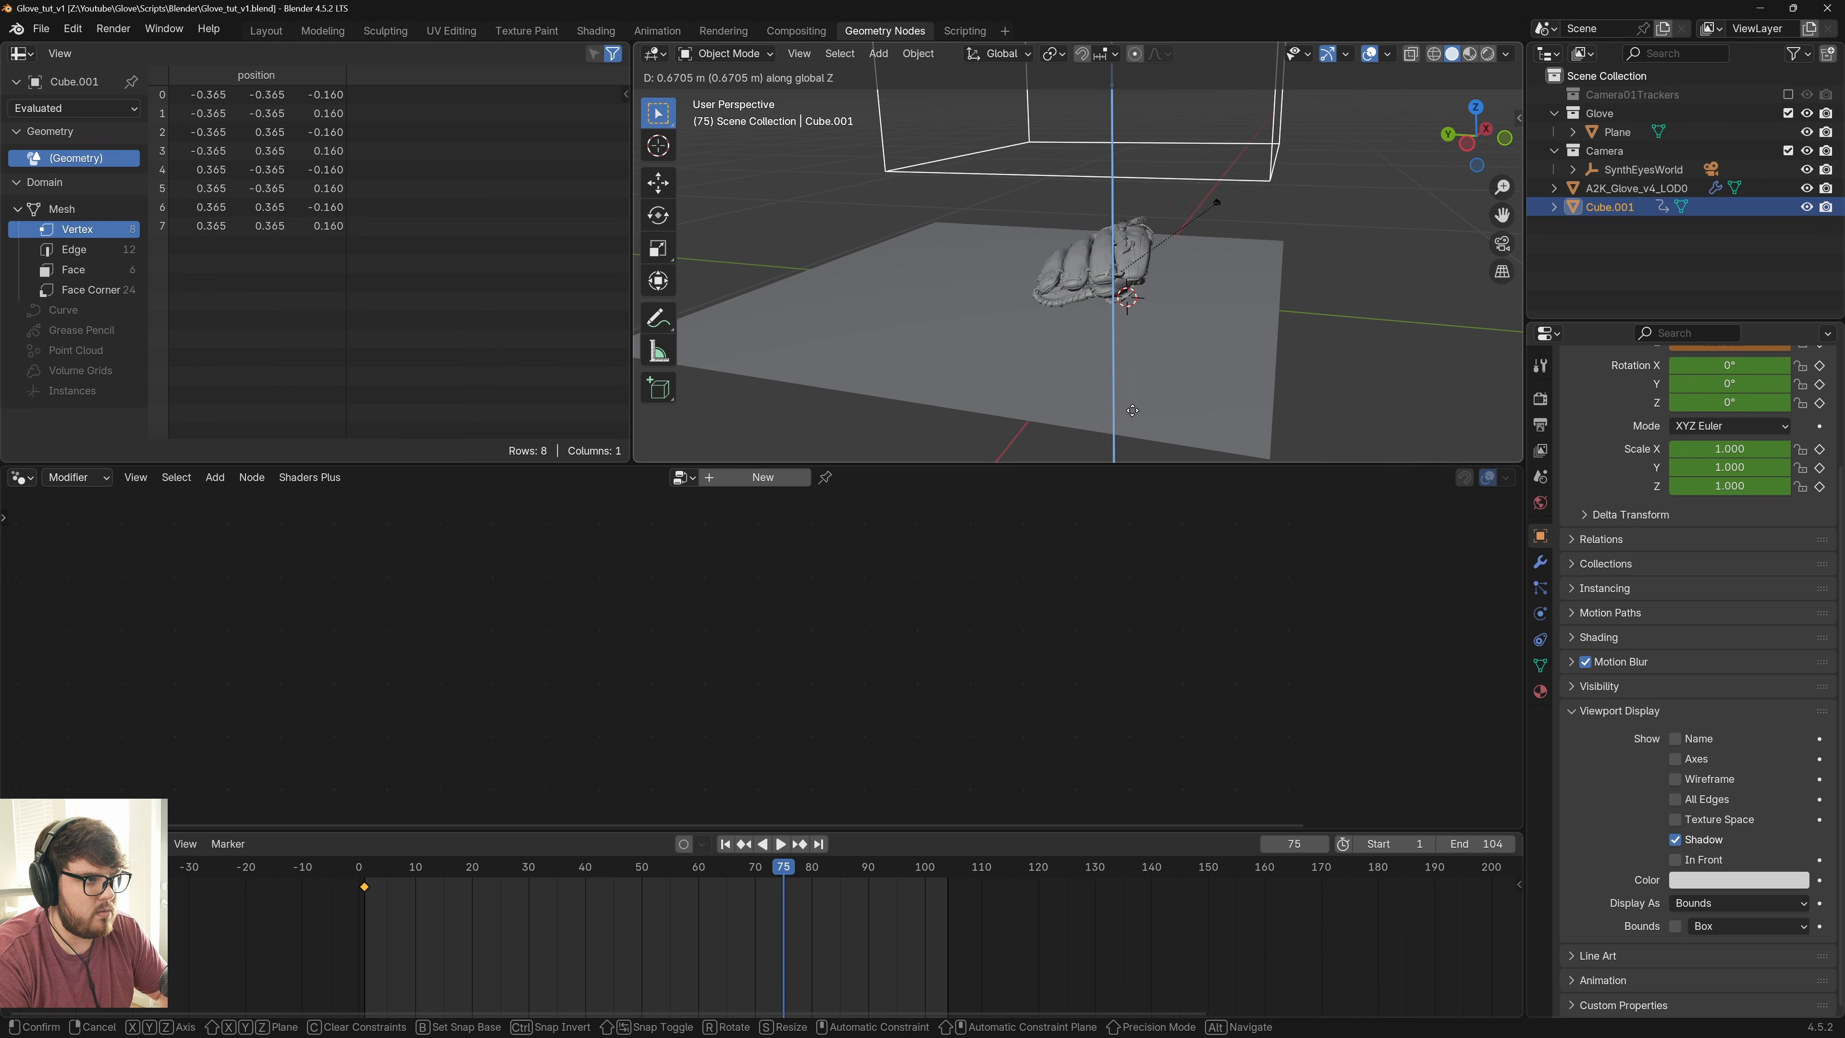
click(1134, 396)
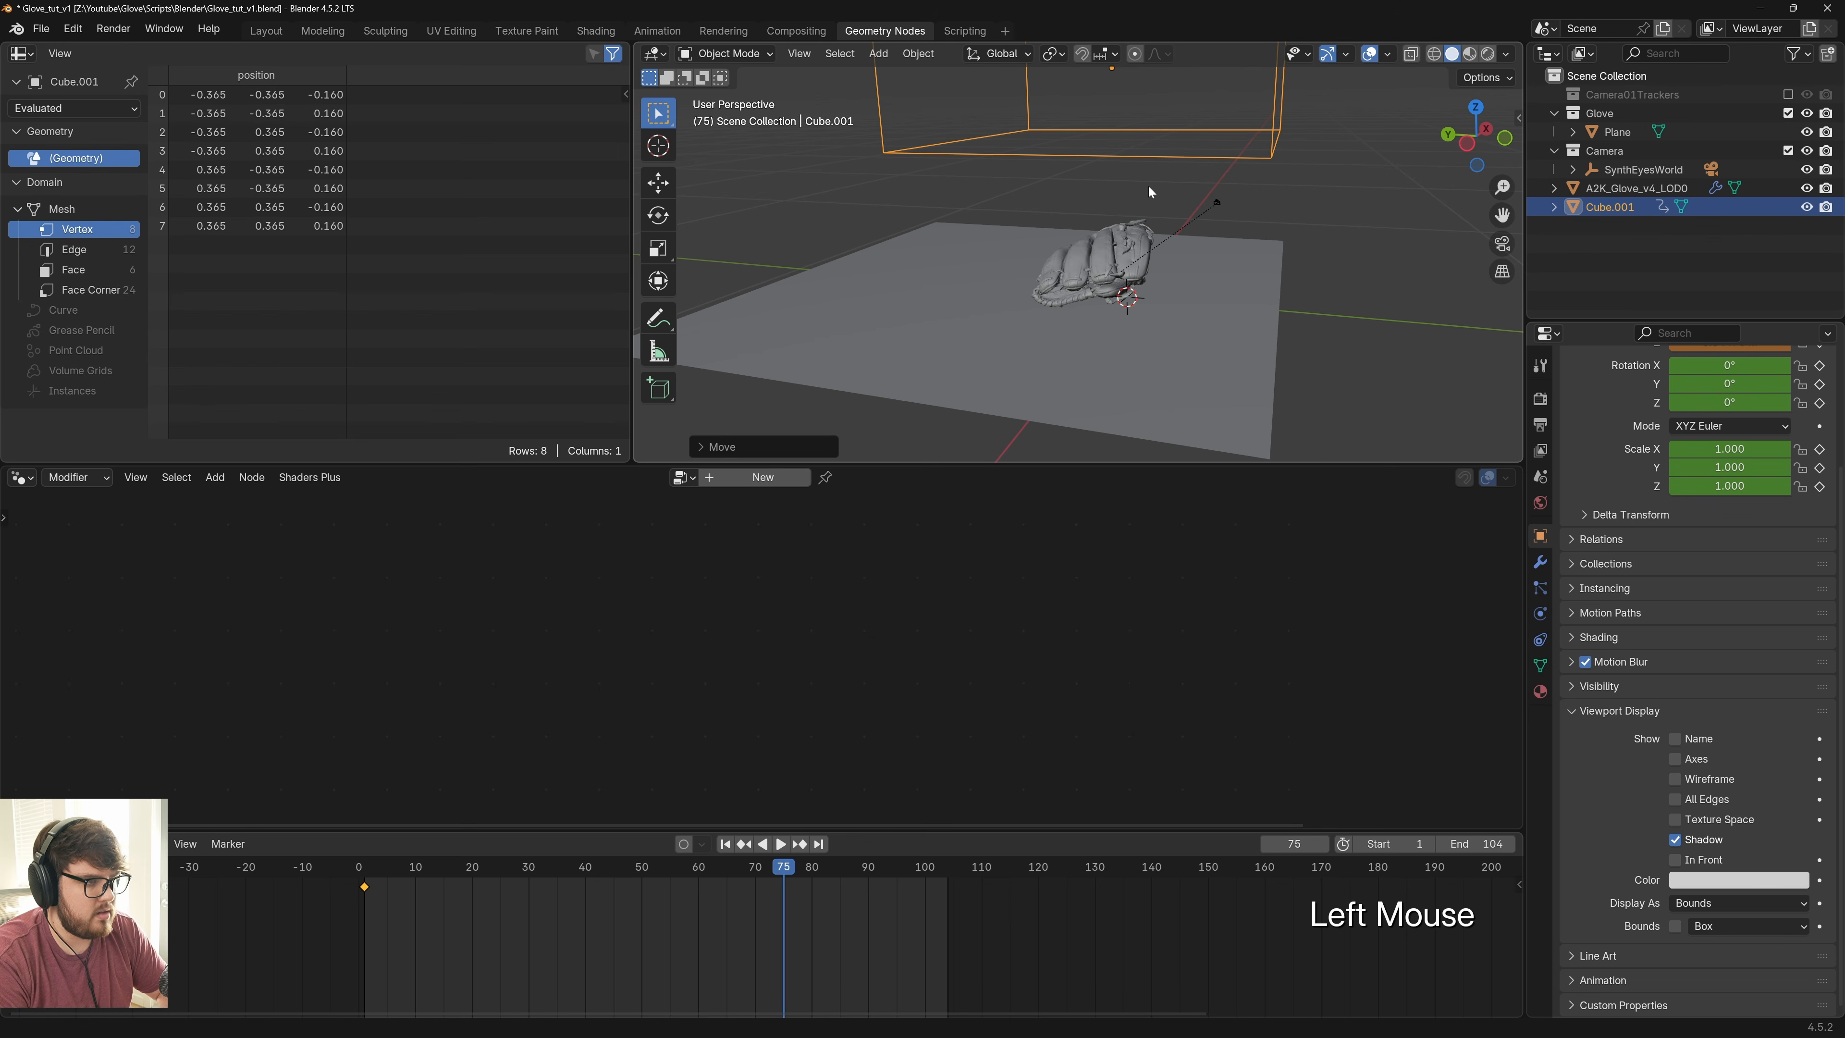
key(i)
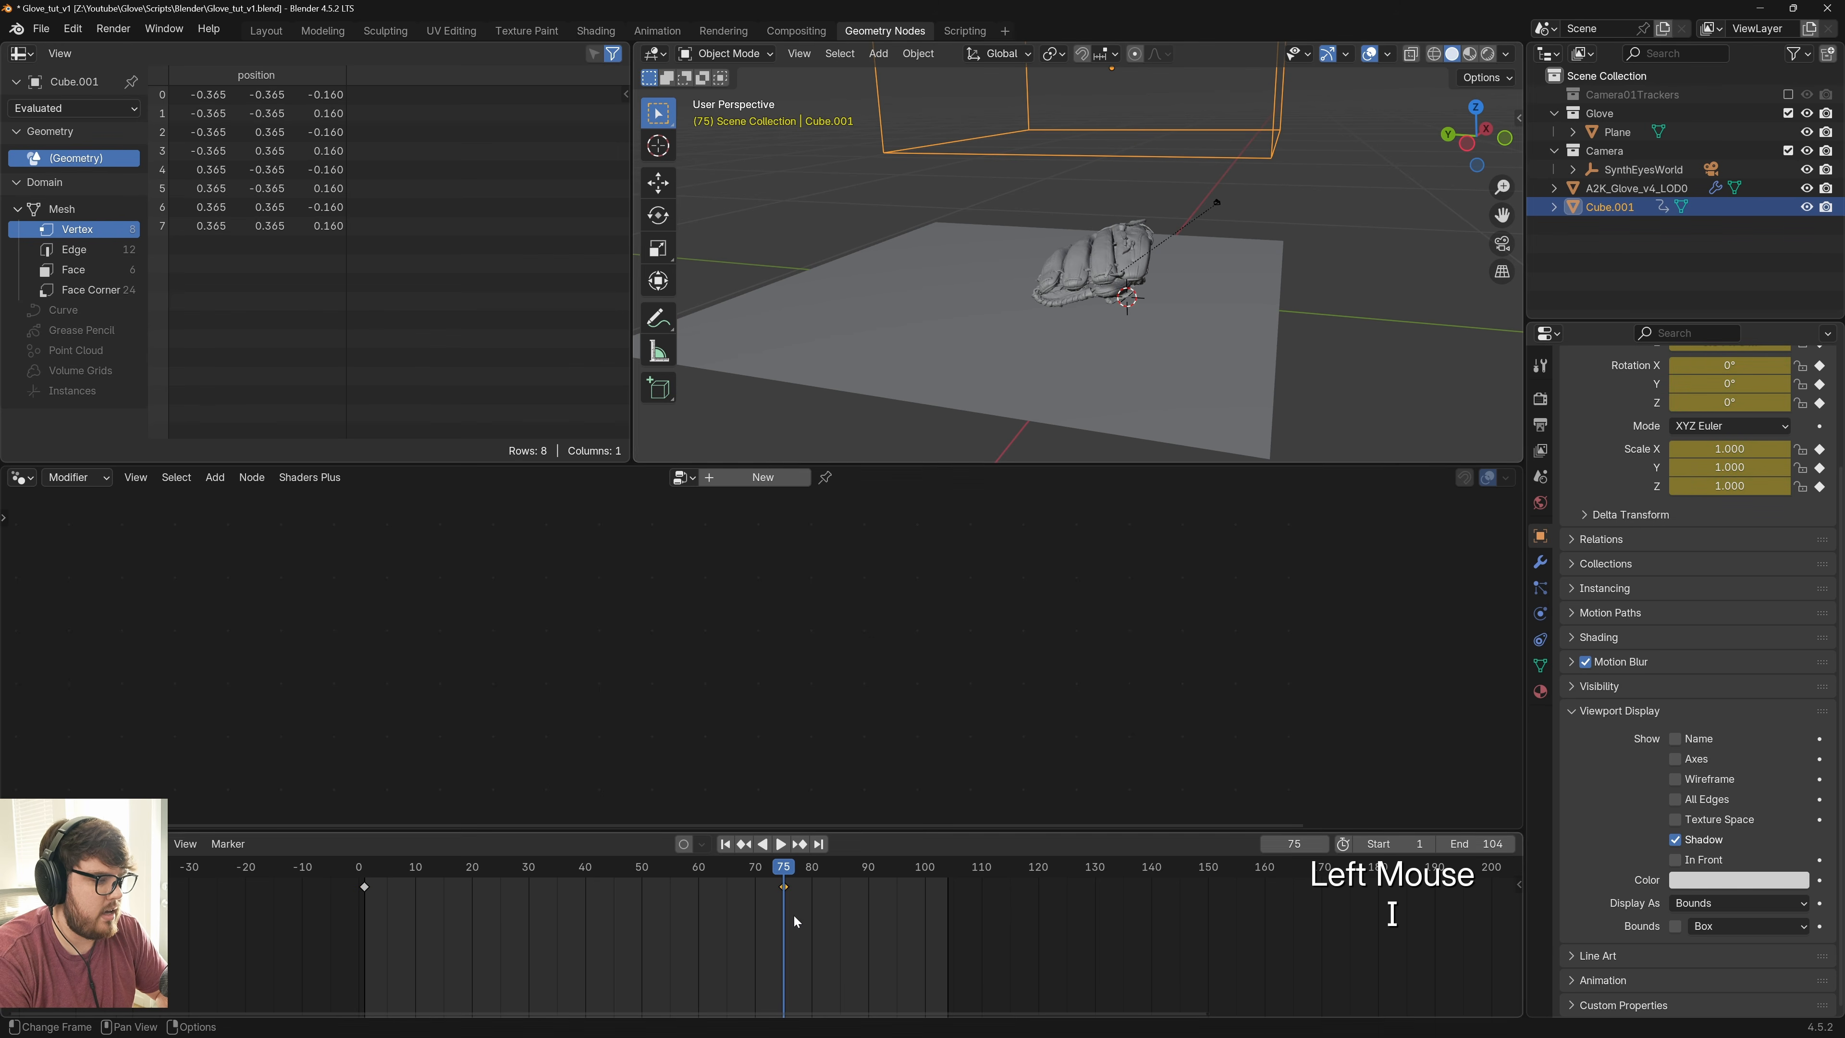
Change the interpolation mode of all the cube's keyframes
key(a)
right_click(609, 948)
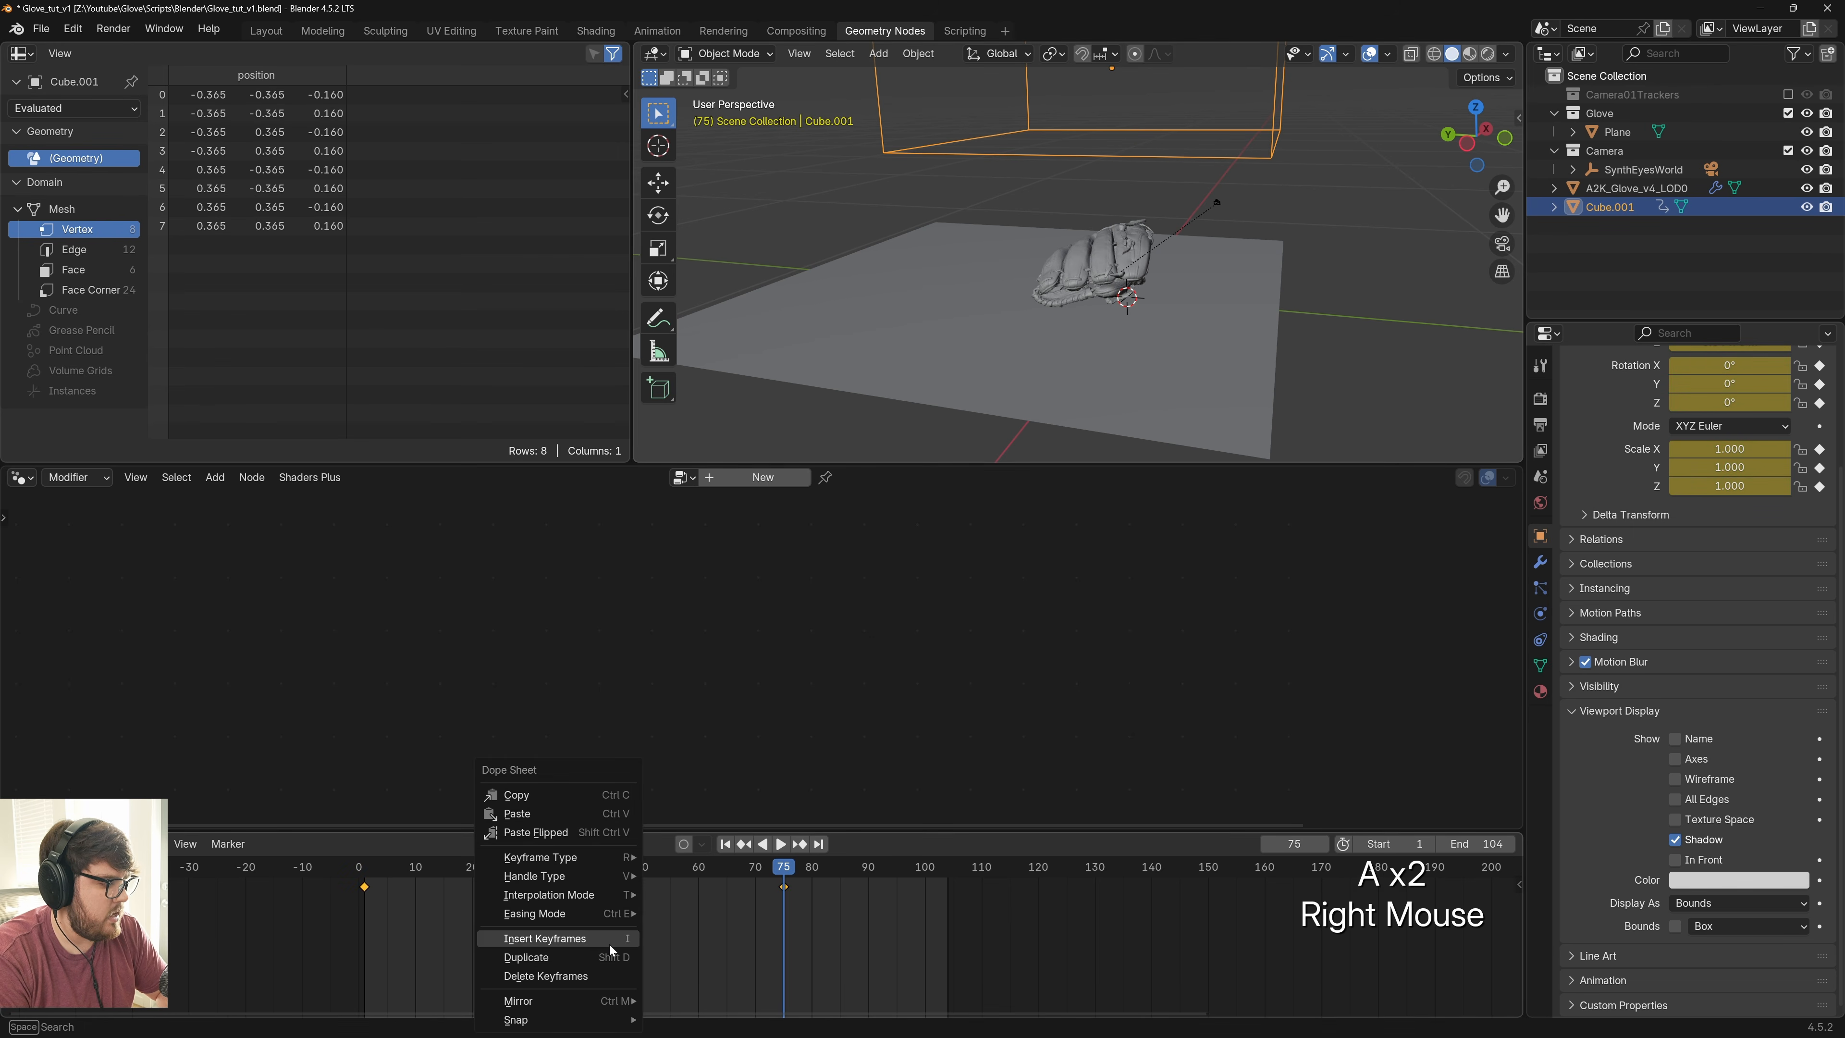
mouse_move(589, 894)
click(693, 797)
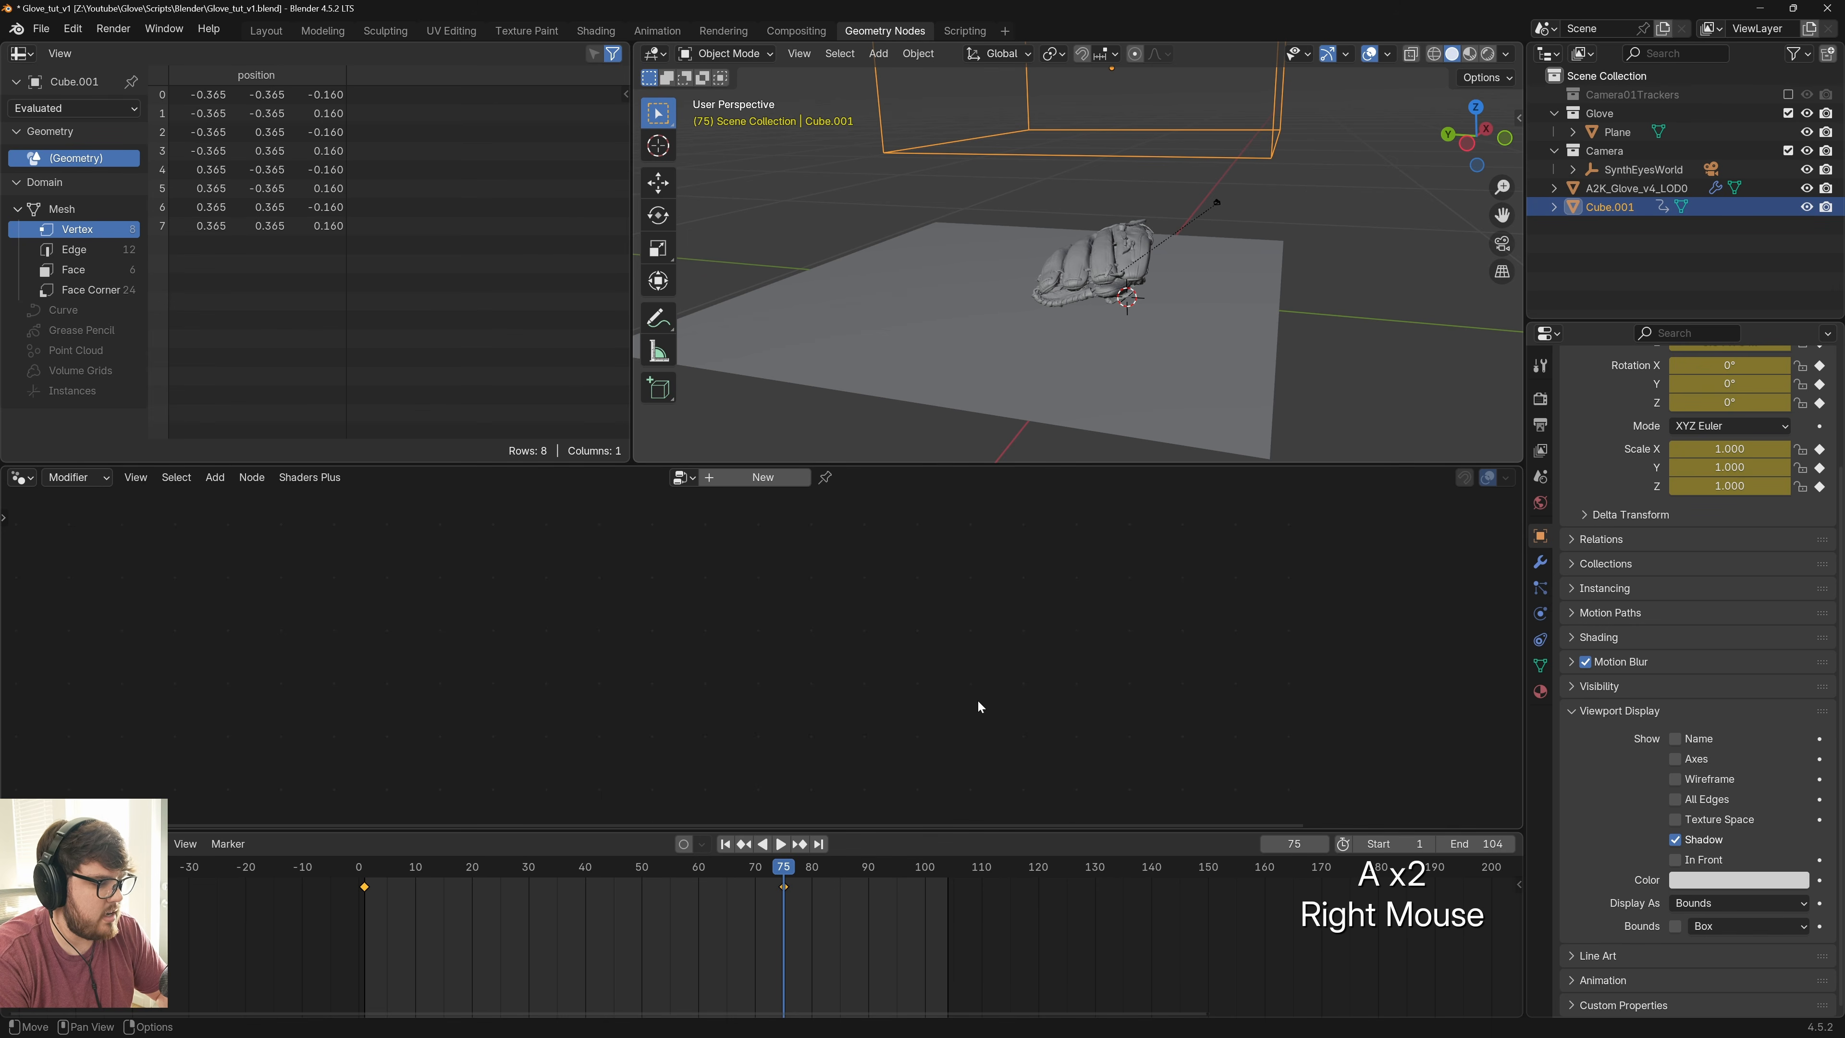
Scrub to frame 42, look through the scene camera, and enlarge the 3D viewport vertically
mouse_move(624, 873)
mouse_down()
mouse_move(530, 879)
mouse_move(596, 871)
mouse_up()
scroll(1118, 291, up, 2)
mouse_move(1135, 327)
shift+middle_down()
mouse_move(1135, 256)
mouse_move(1132, 309)
shift+middle_up()
key(KP_0)
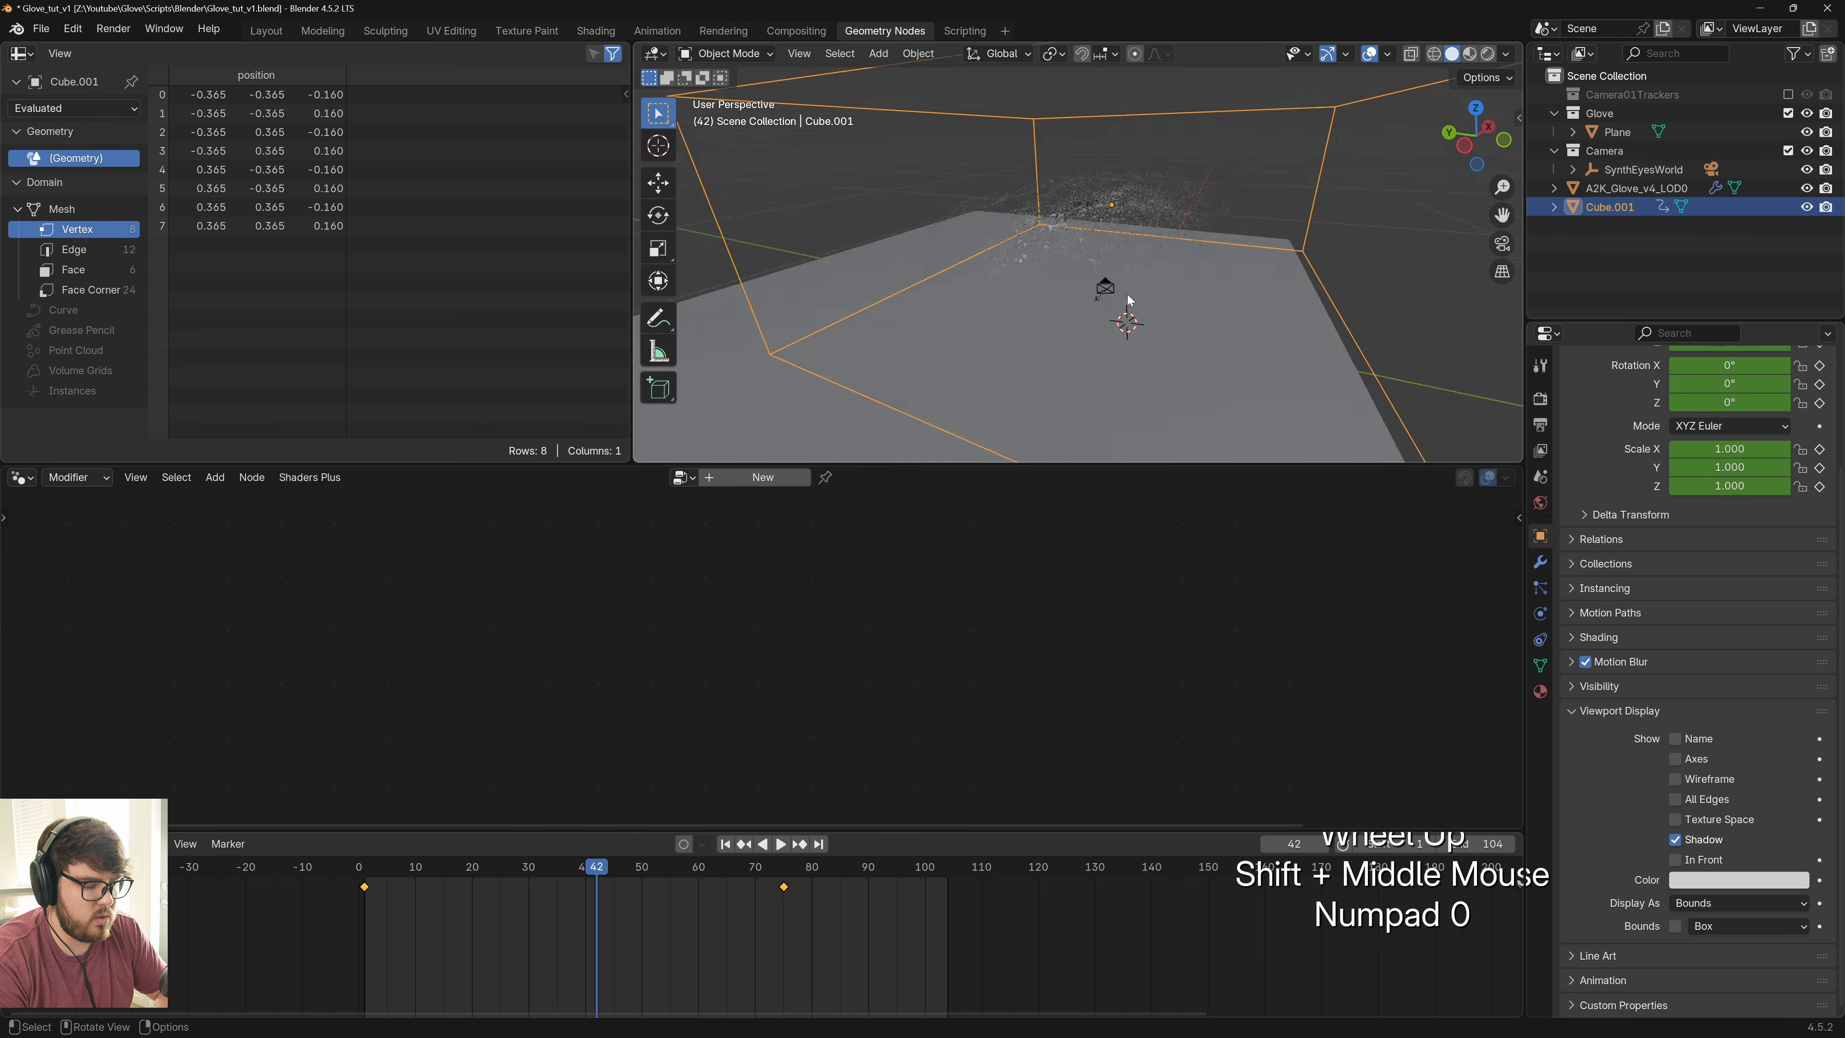
scroll(1044, 228, up, 2)
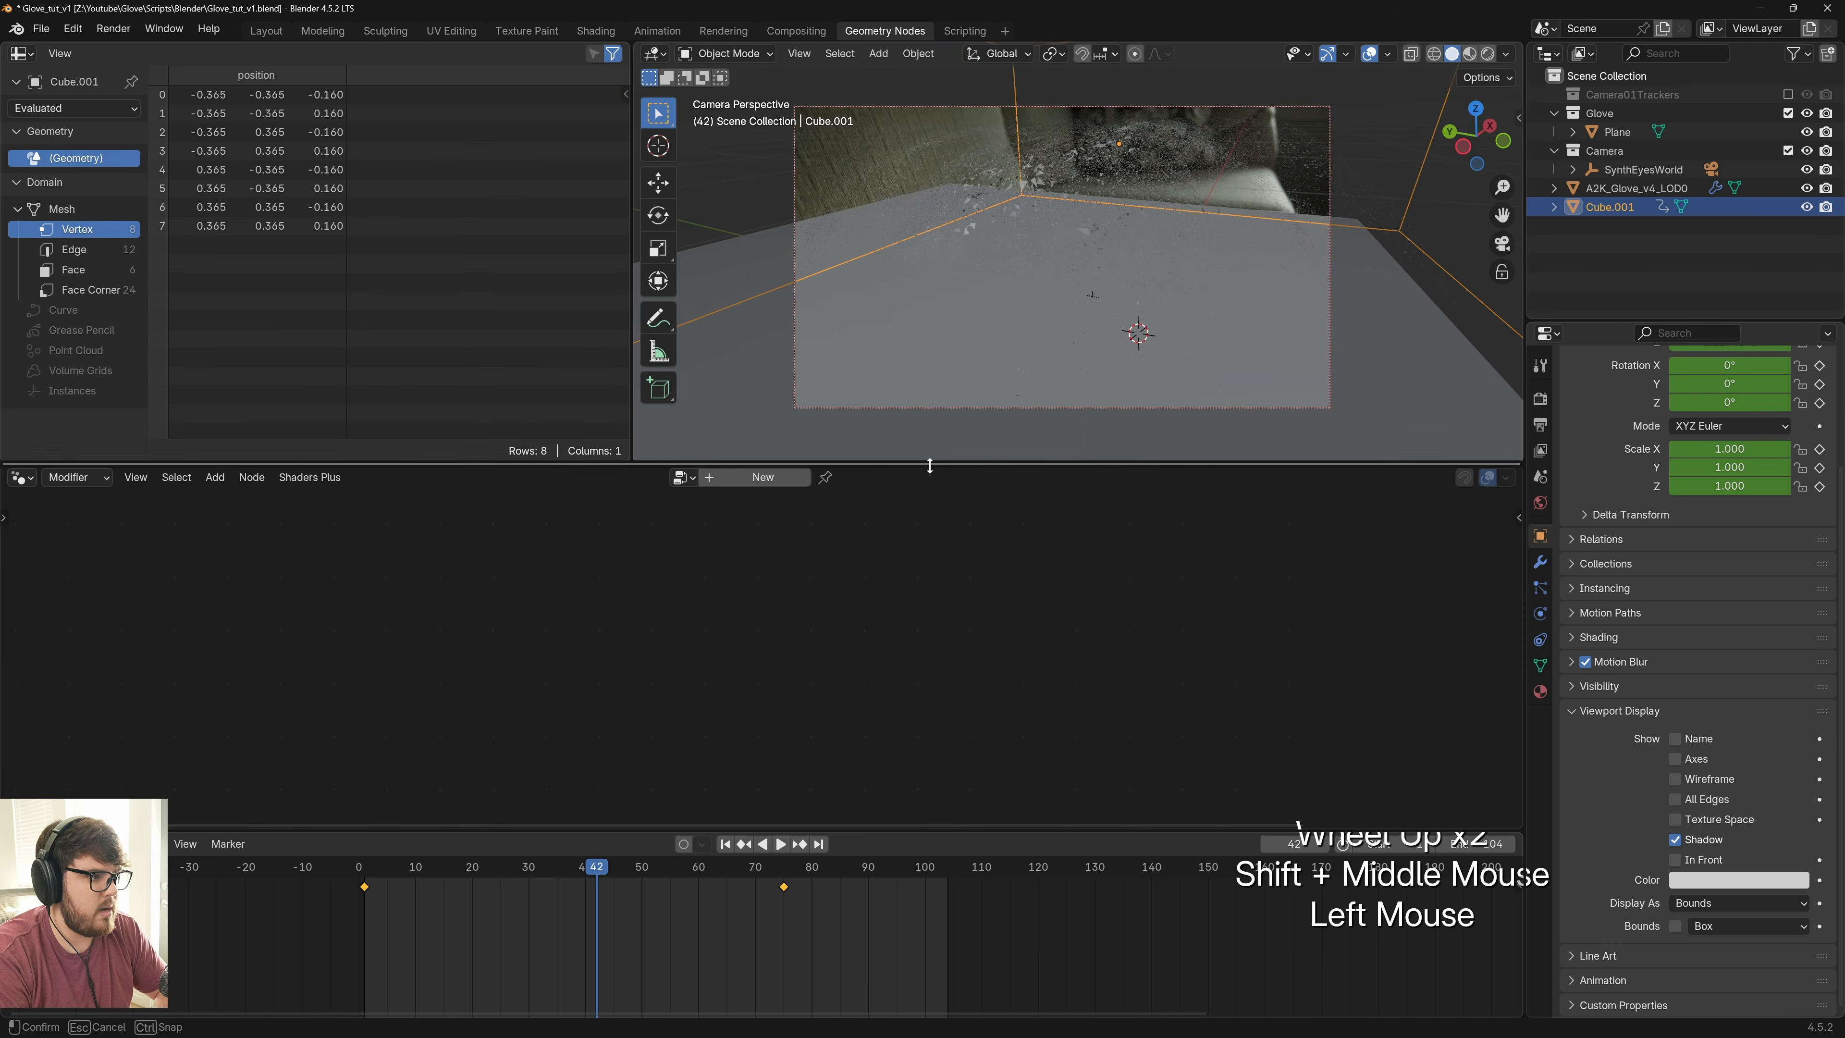
drag(930, 464, 930, 702)
scroll(1076, 409, up, 1)
shift+middle_drag(1076, 410, 1044, 407)
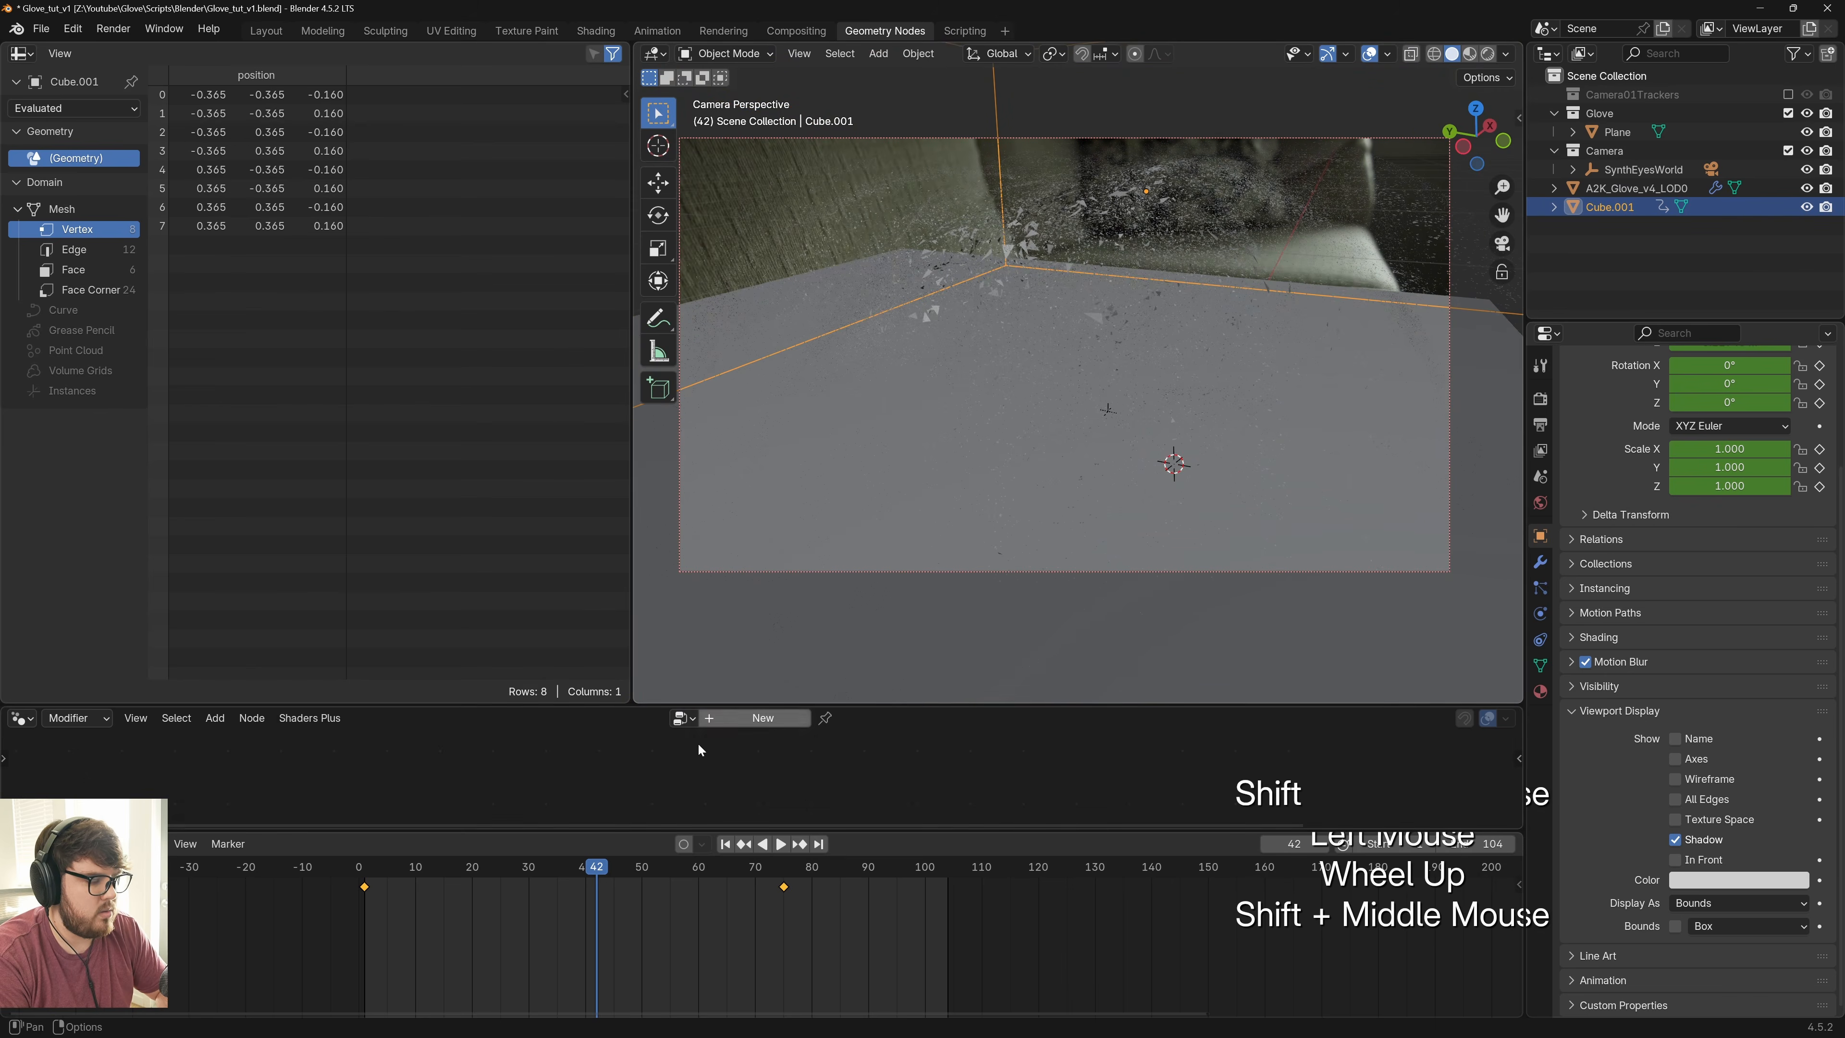
Play the animation from the first frame to review how the glove assembles in the camera view
click(725, 844)
key(space)
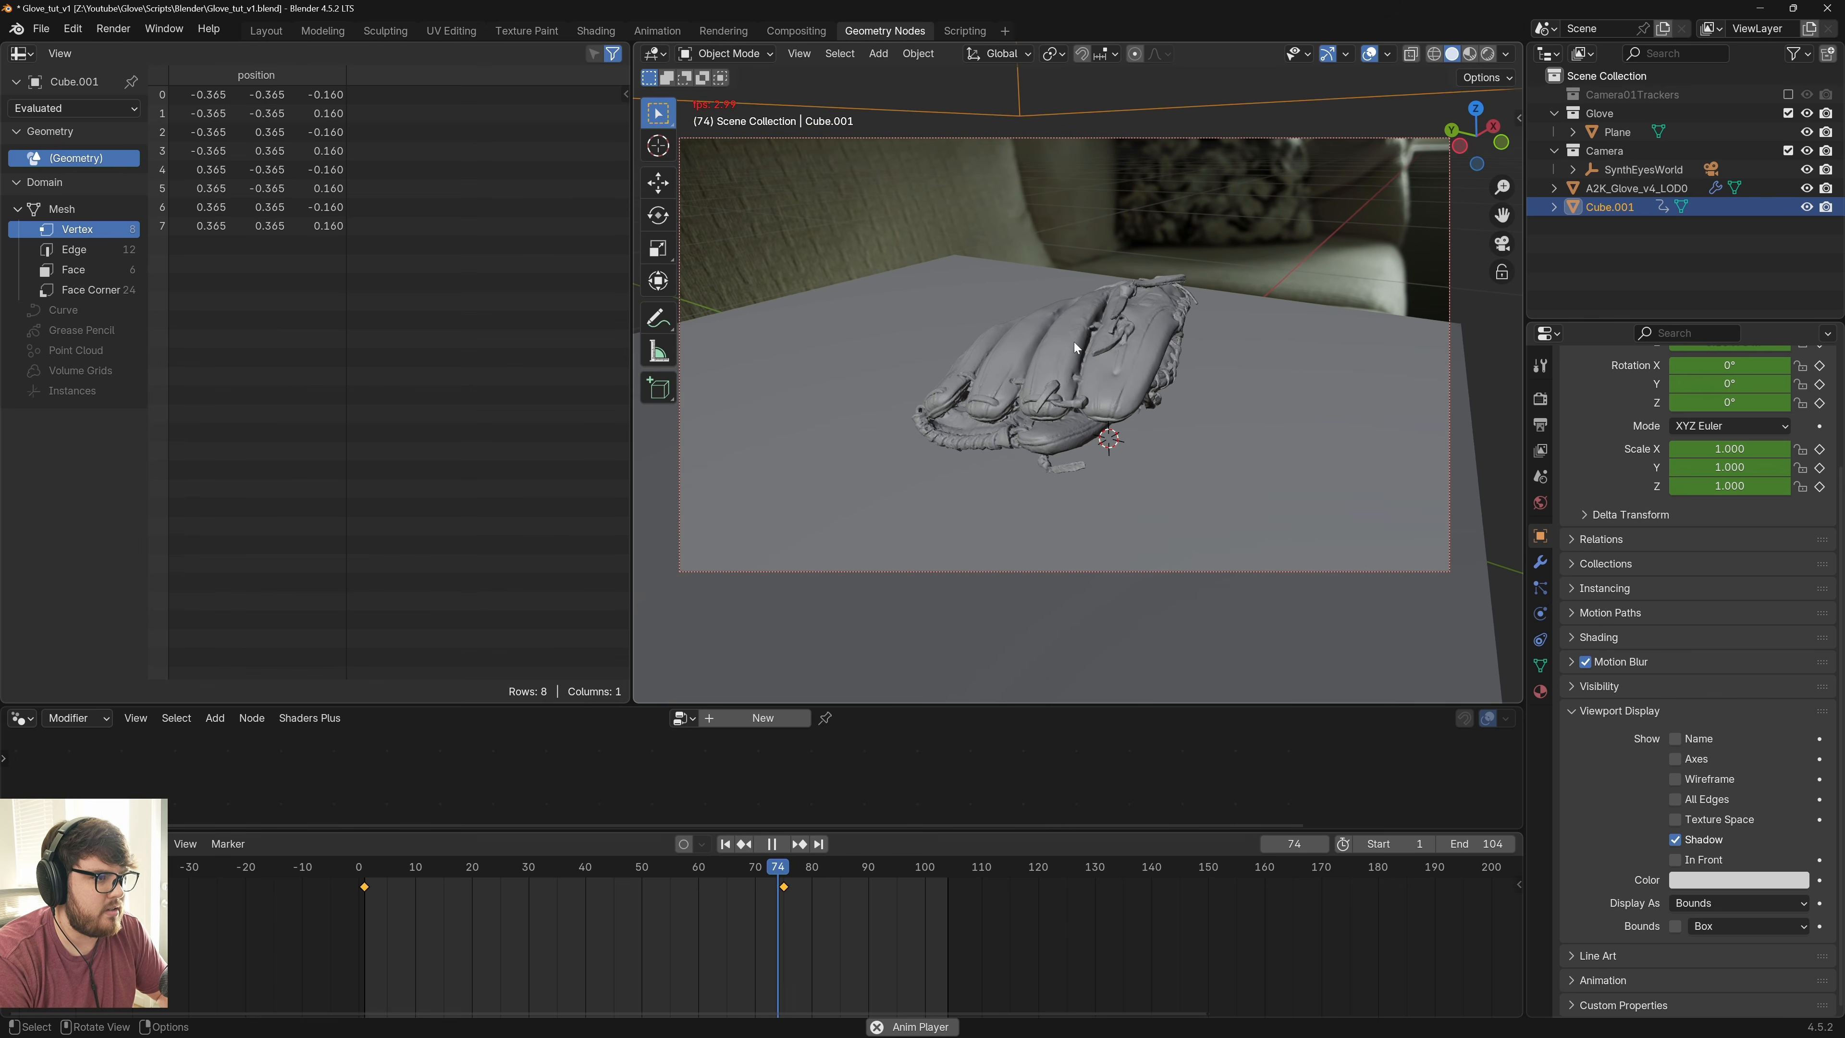
key(space)
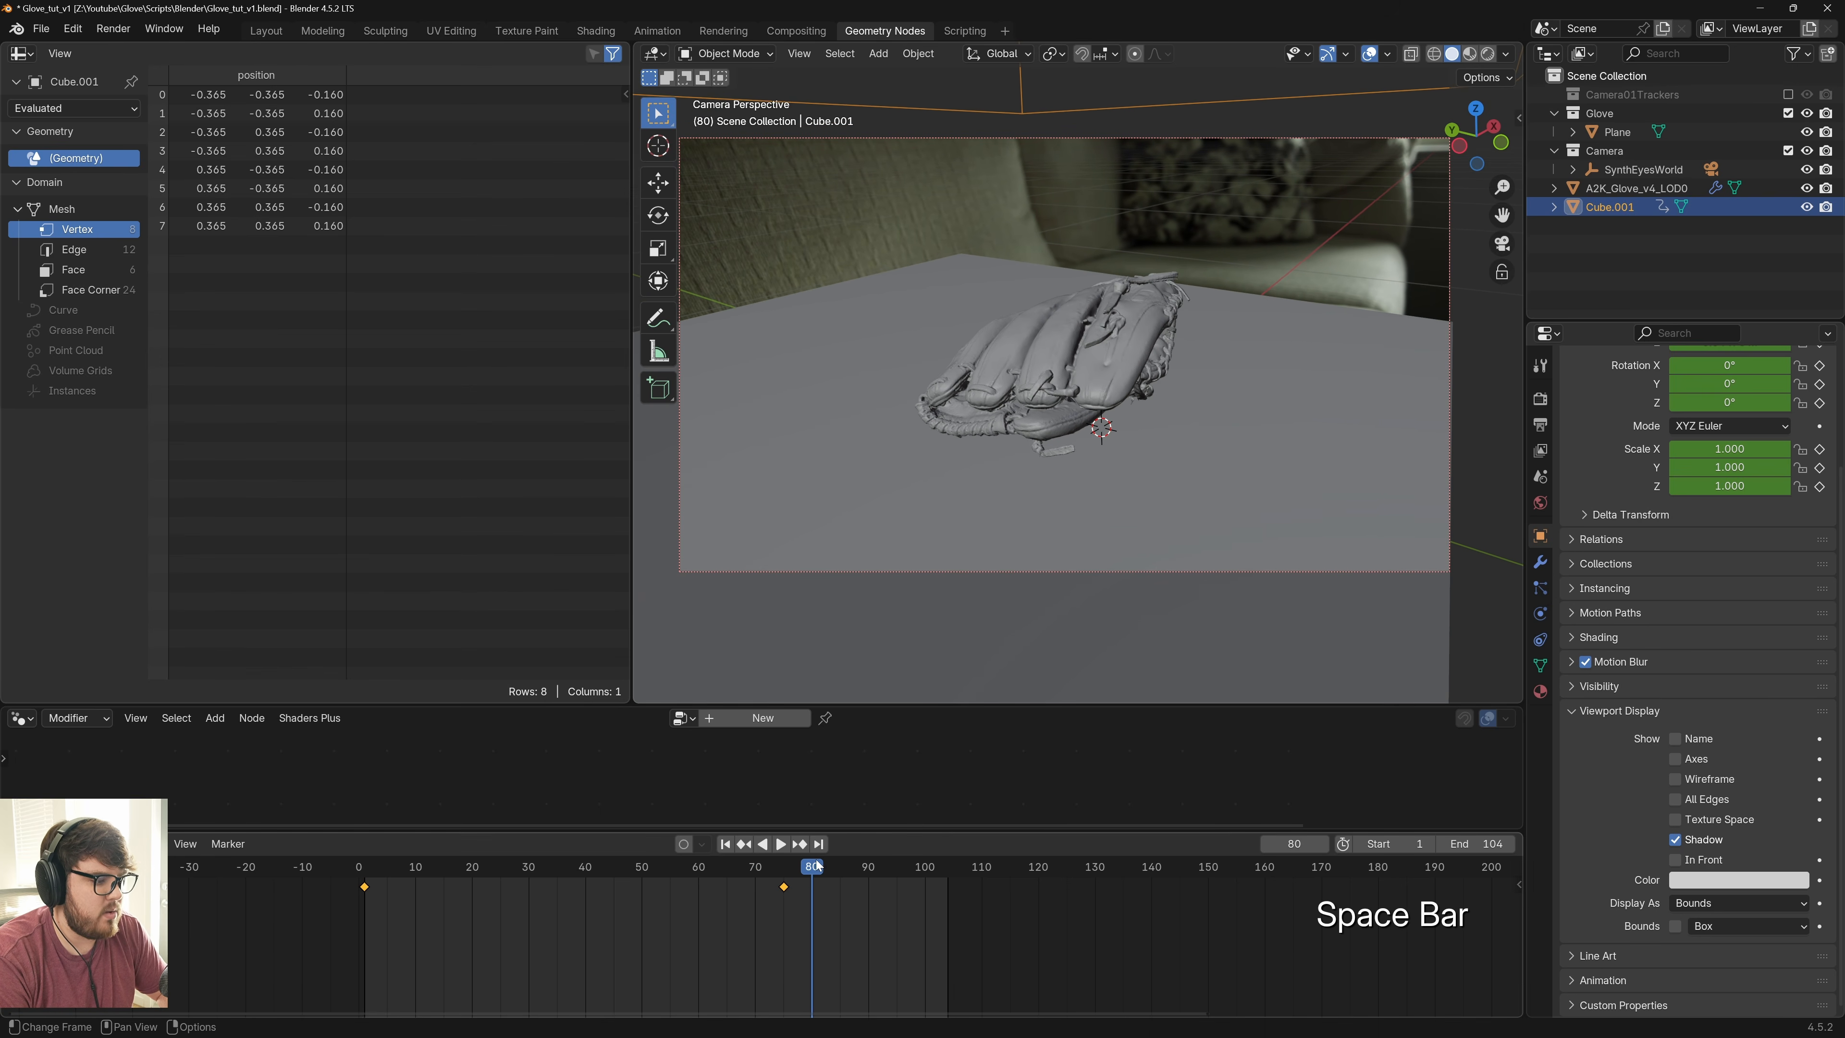
Scrub to frame 64, save the file, and switch the viewport to rendered shading
mouse_move(740, 871)
mouse_down()
mouse_move(472, 898)
mouse_move(721, 904)
mouse_up()
shift+middle_drag(1079, 534, 1161, 567)
key(ctrl+s)
key(z)
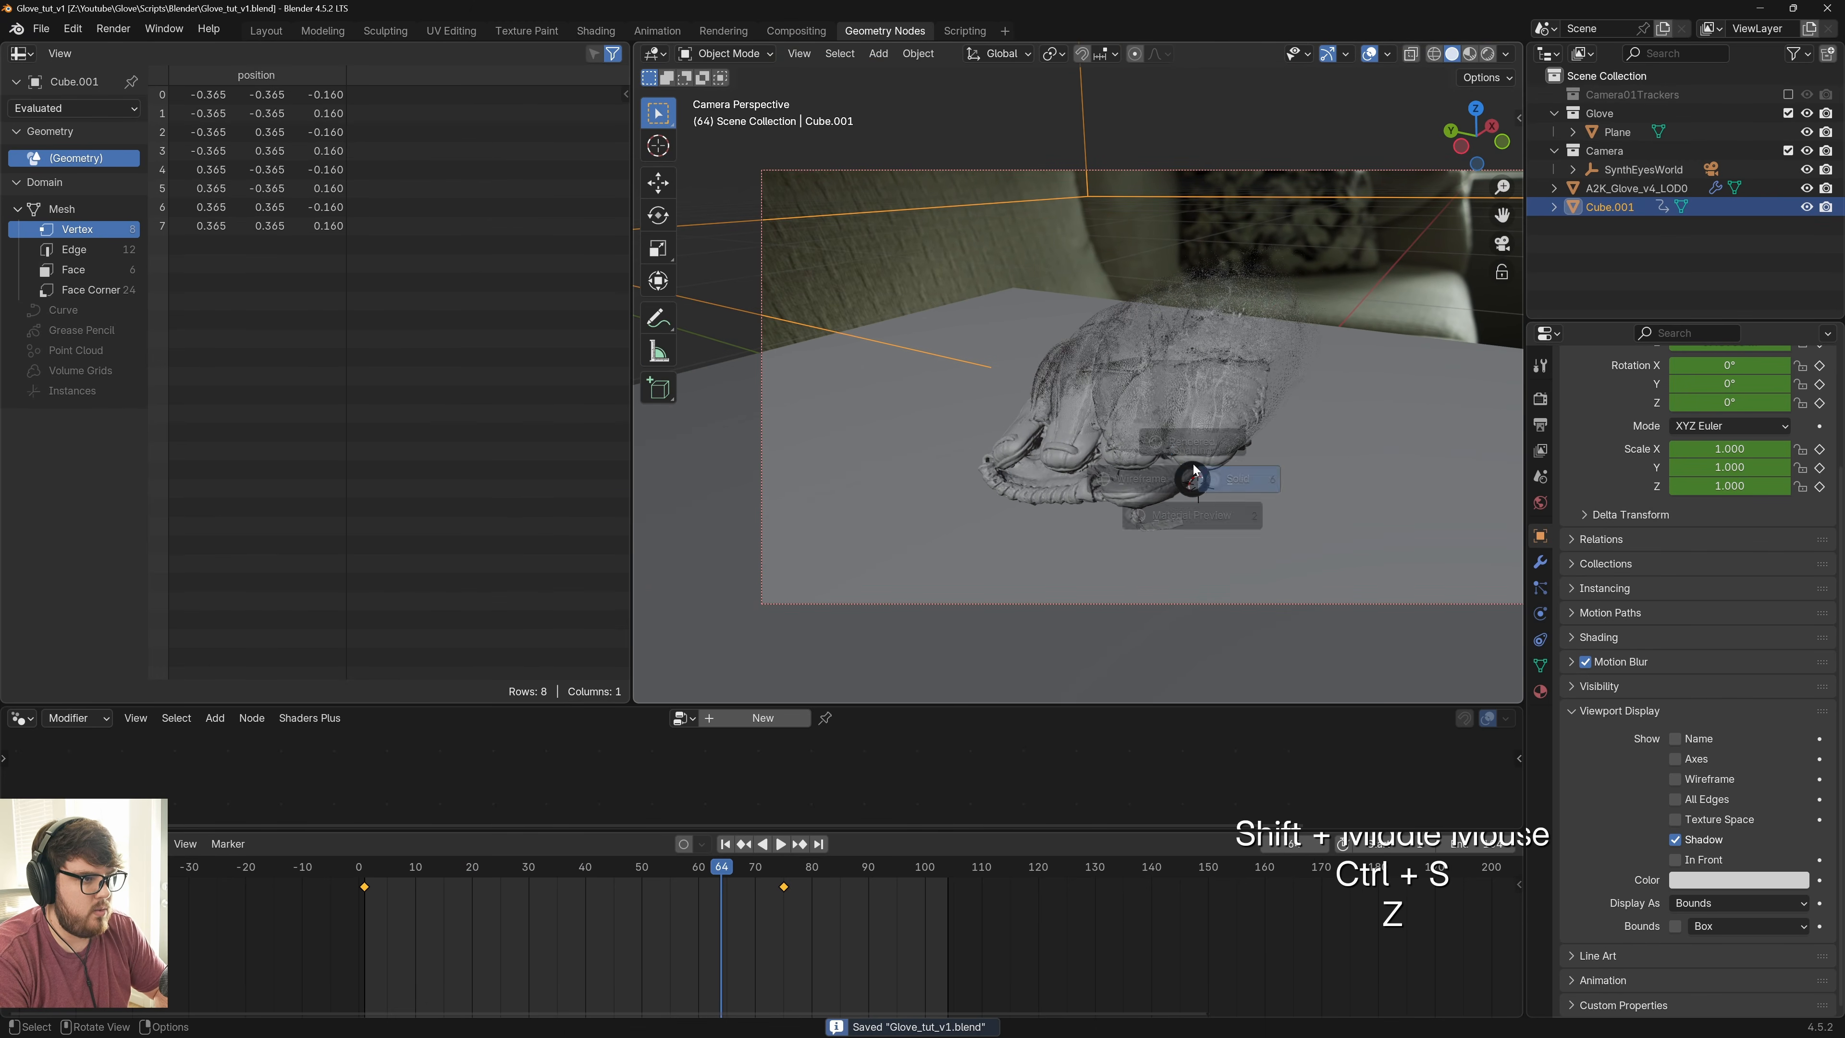
shift+middle_drag(1288, 407, 1166, 389)
scroll(1042, 361, up, 2)
scroll(1043, 347, down, 1)
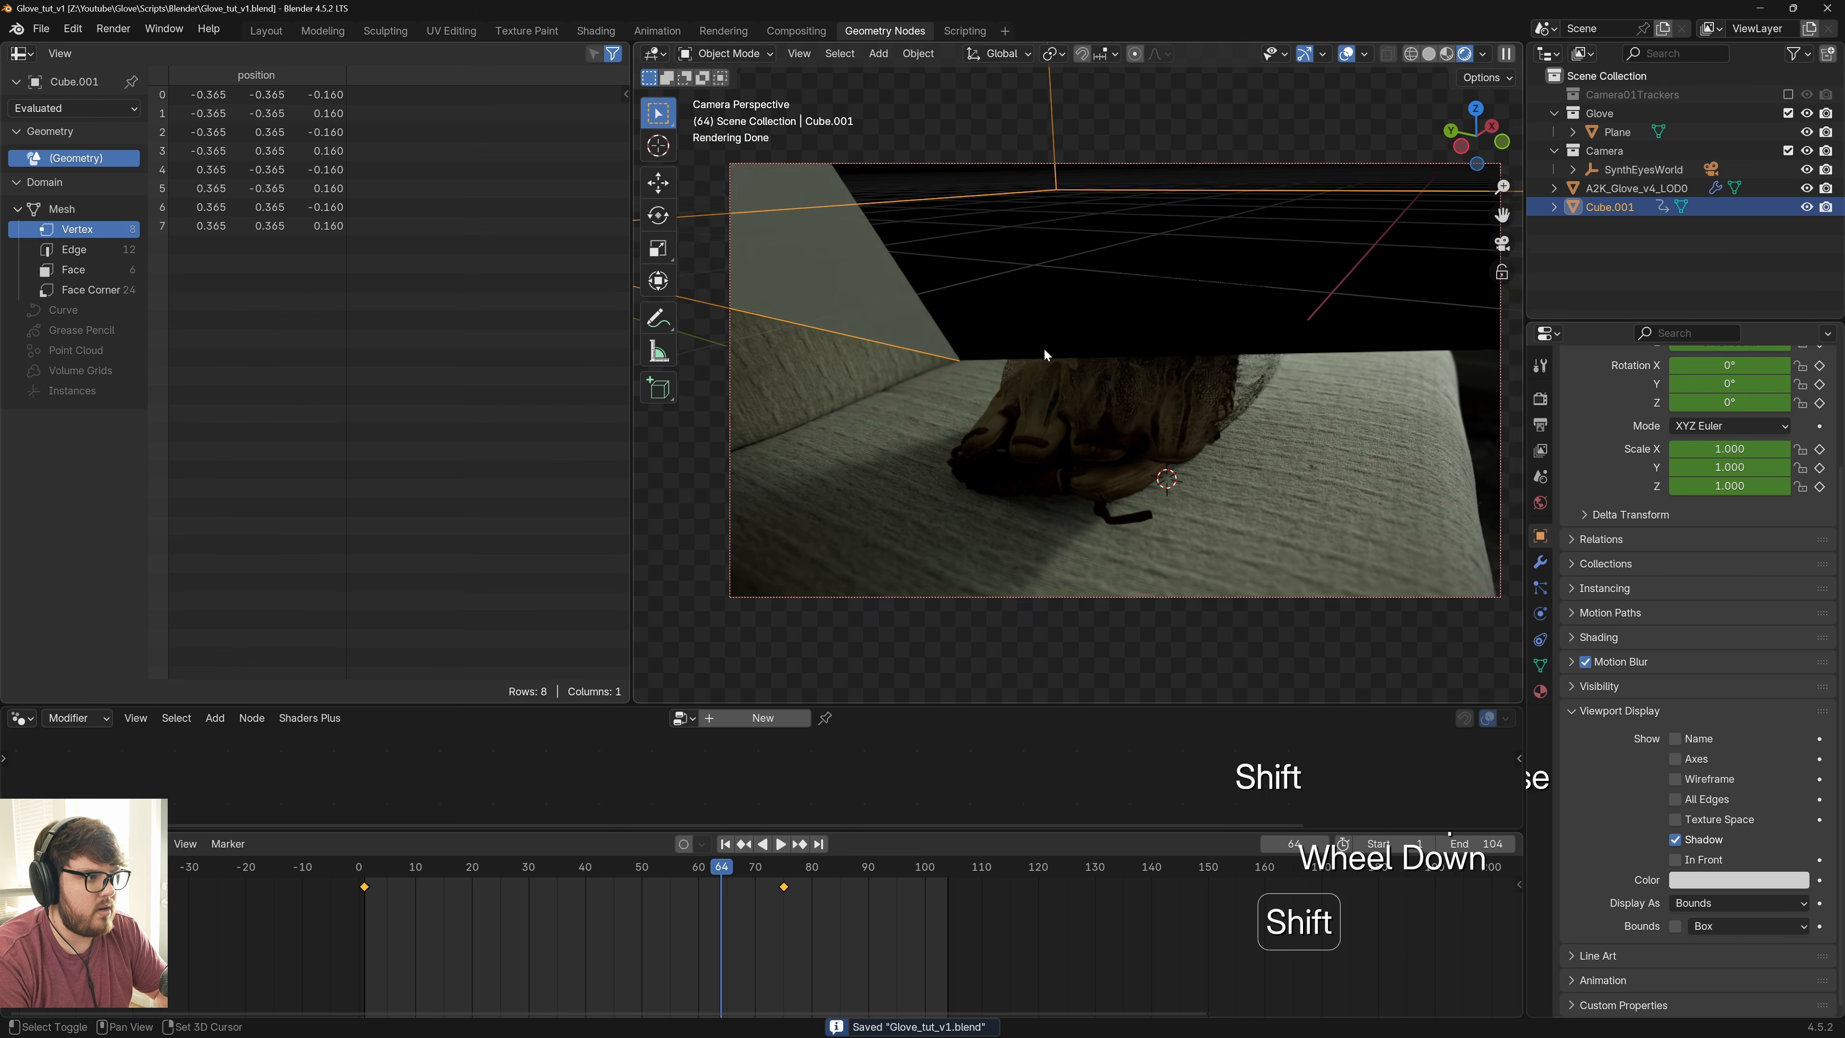
Disable all of the cube's ray visibility options, from Camera through Shadow, and save the file
shift+middle_drag(1043, 348, 928, 322)
click(894, 309)
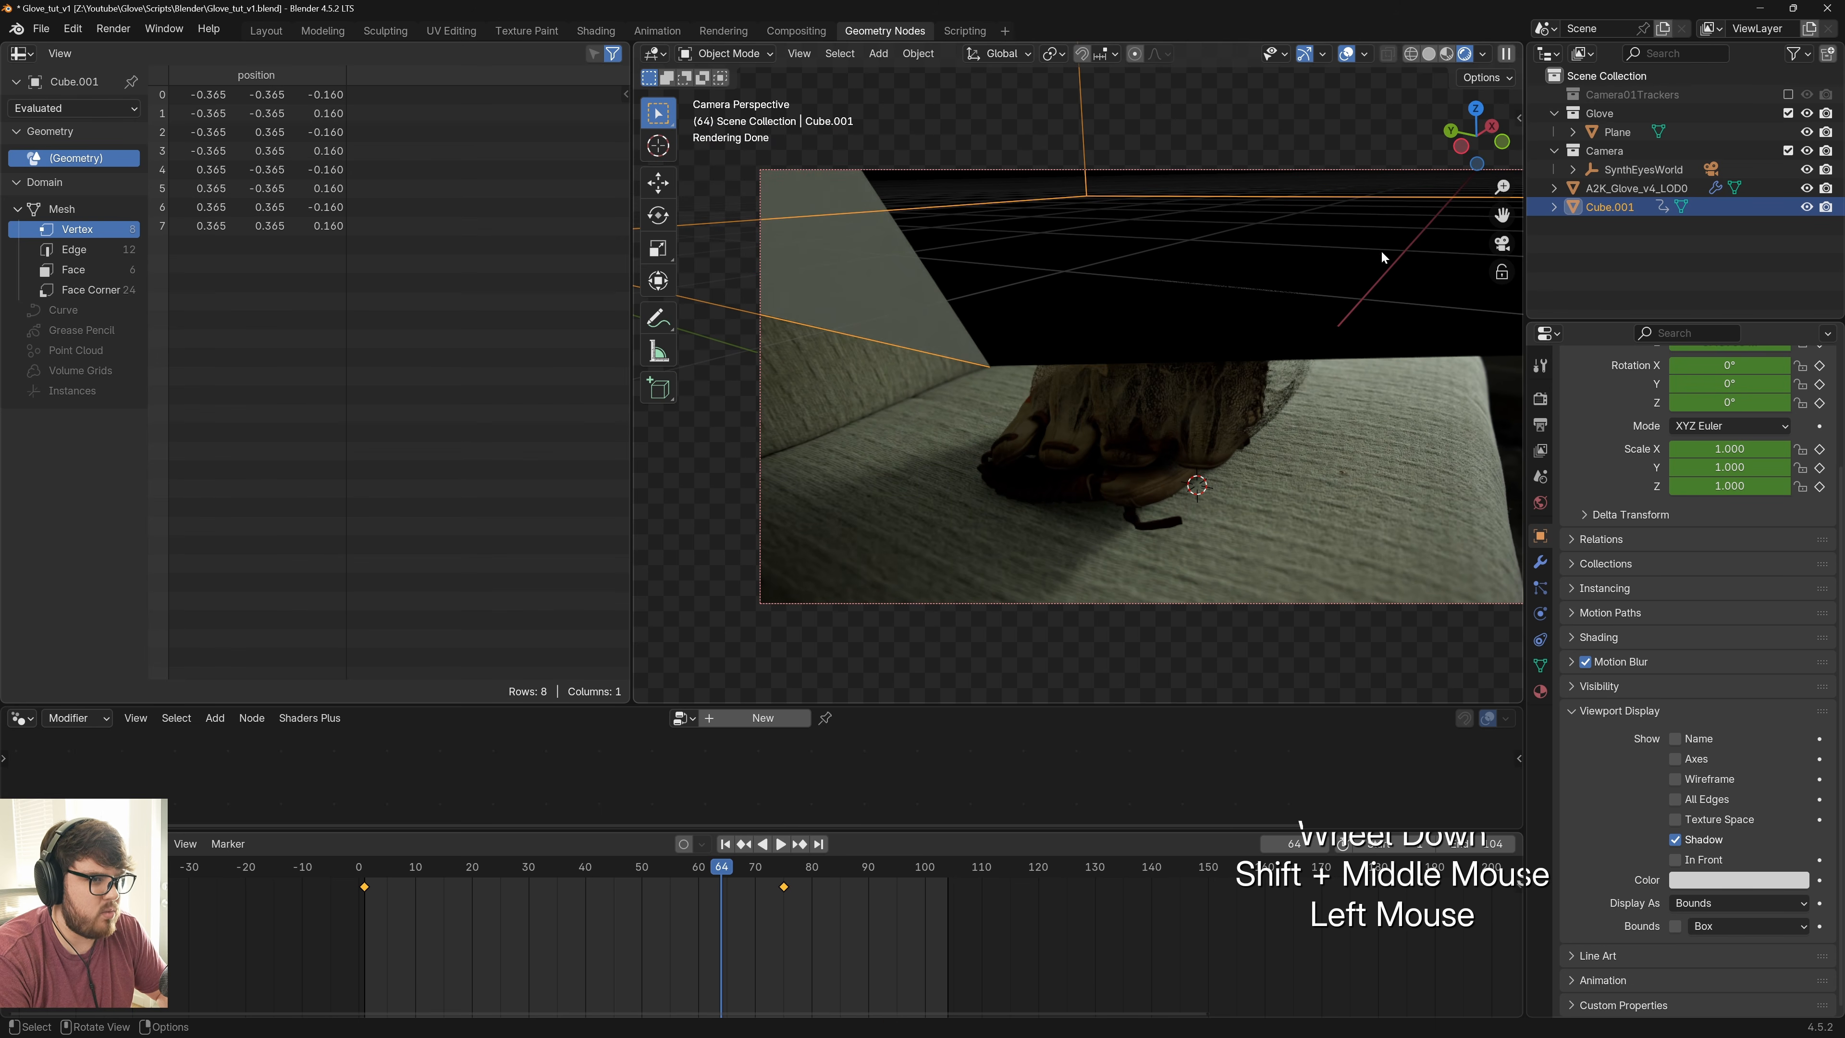
click(1598, 686)
scroll(1633, 856, down, 2)
drag(1681, 783, 1683, 886)
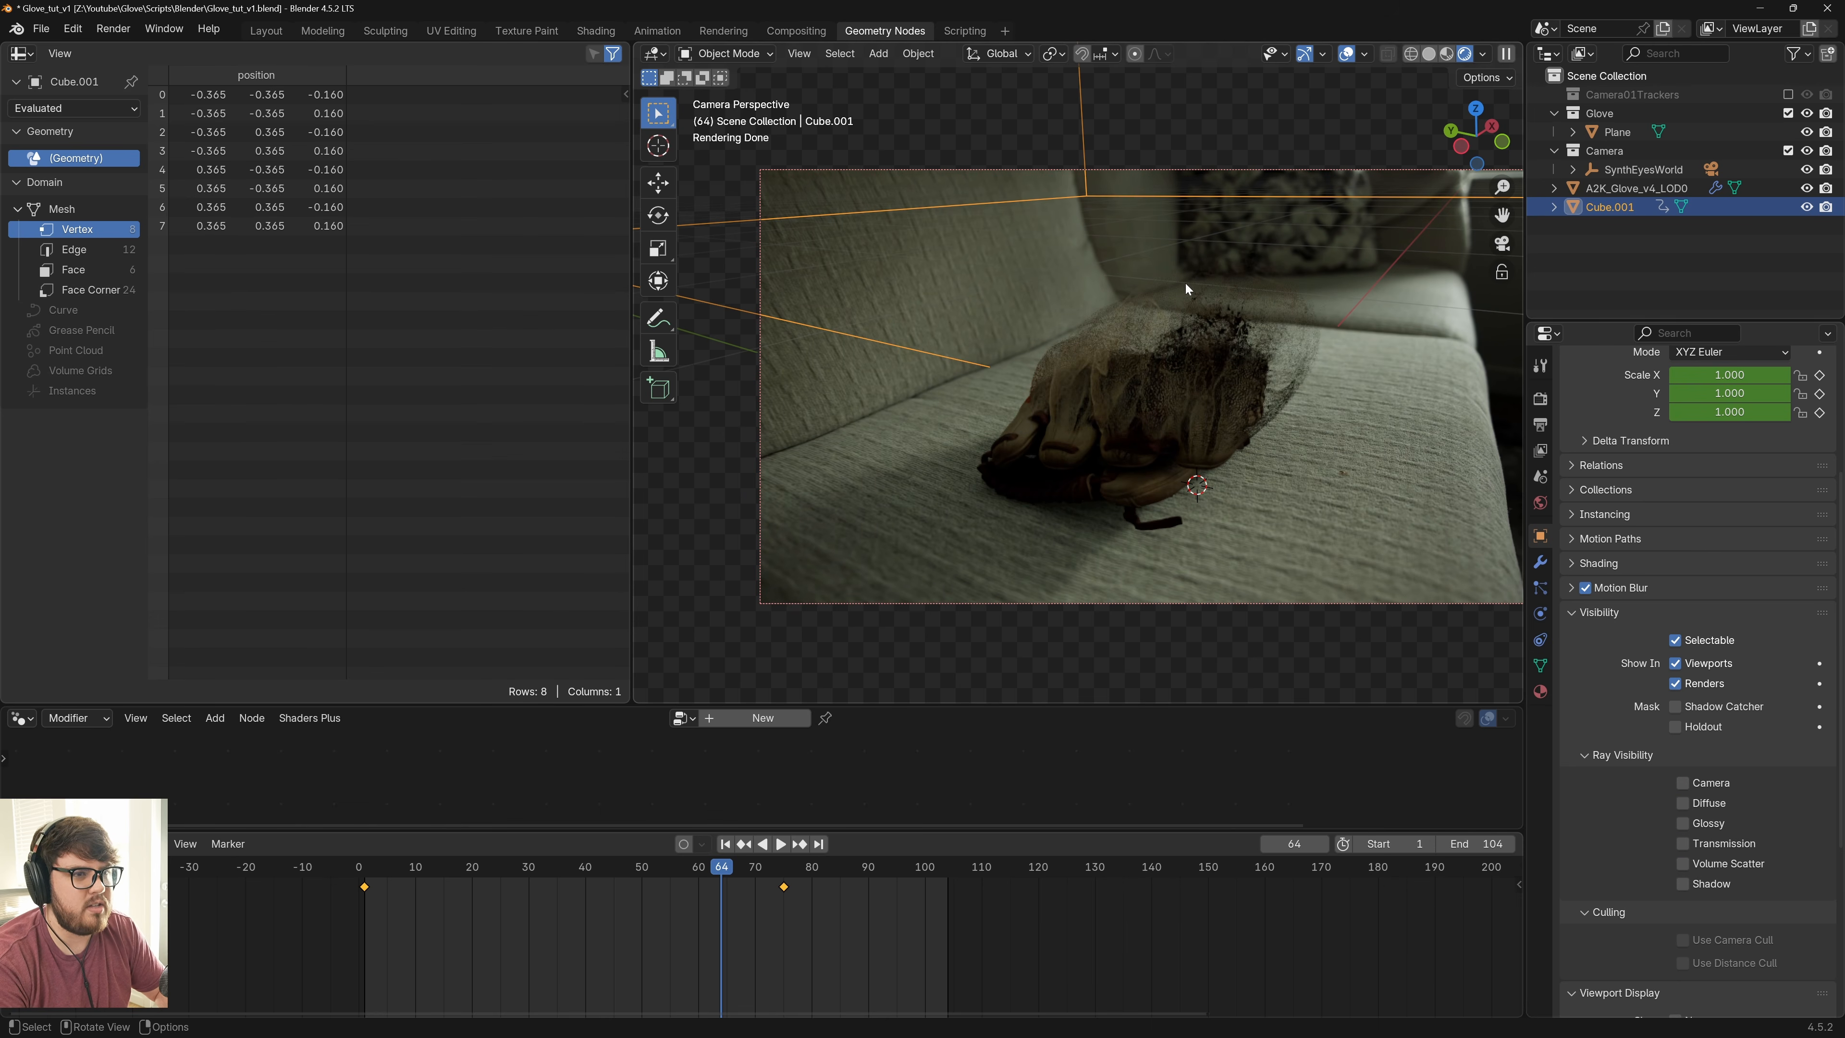
scroll(1140, 343, up, 3)
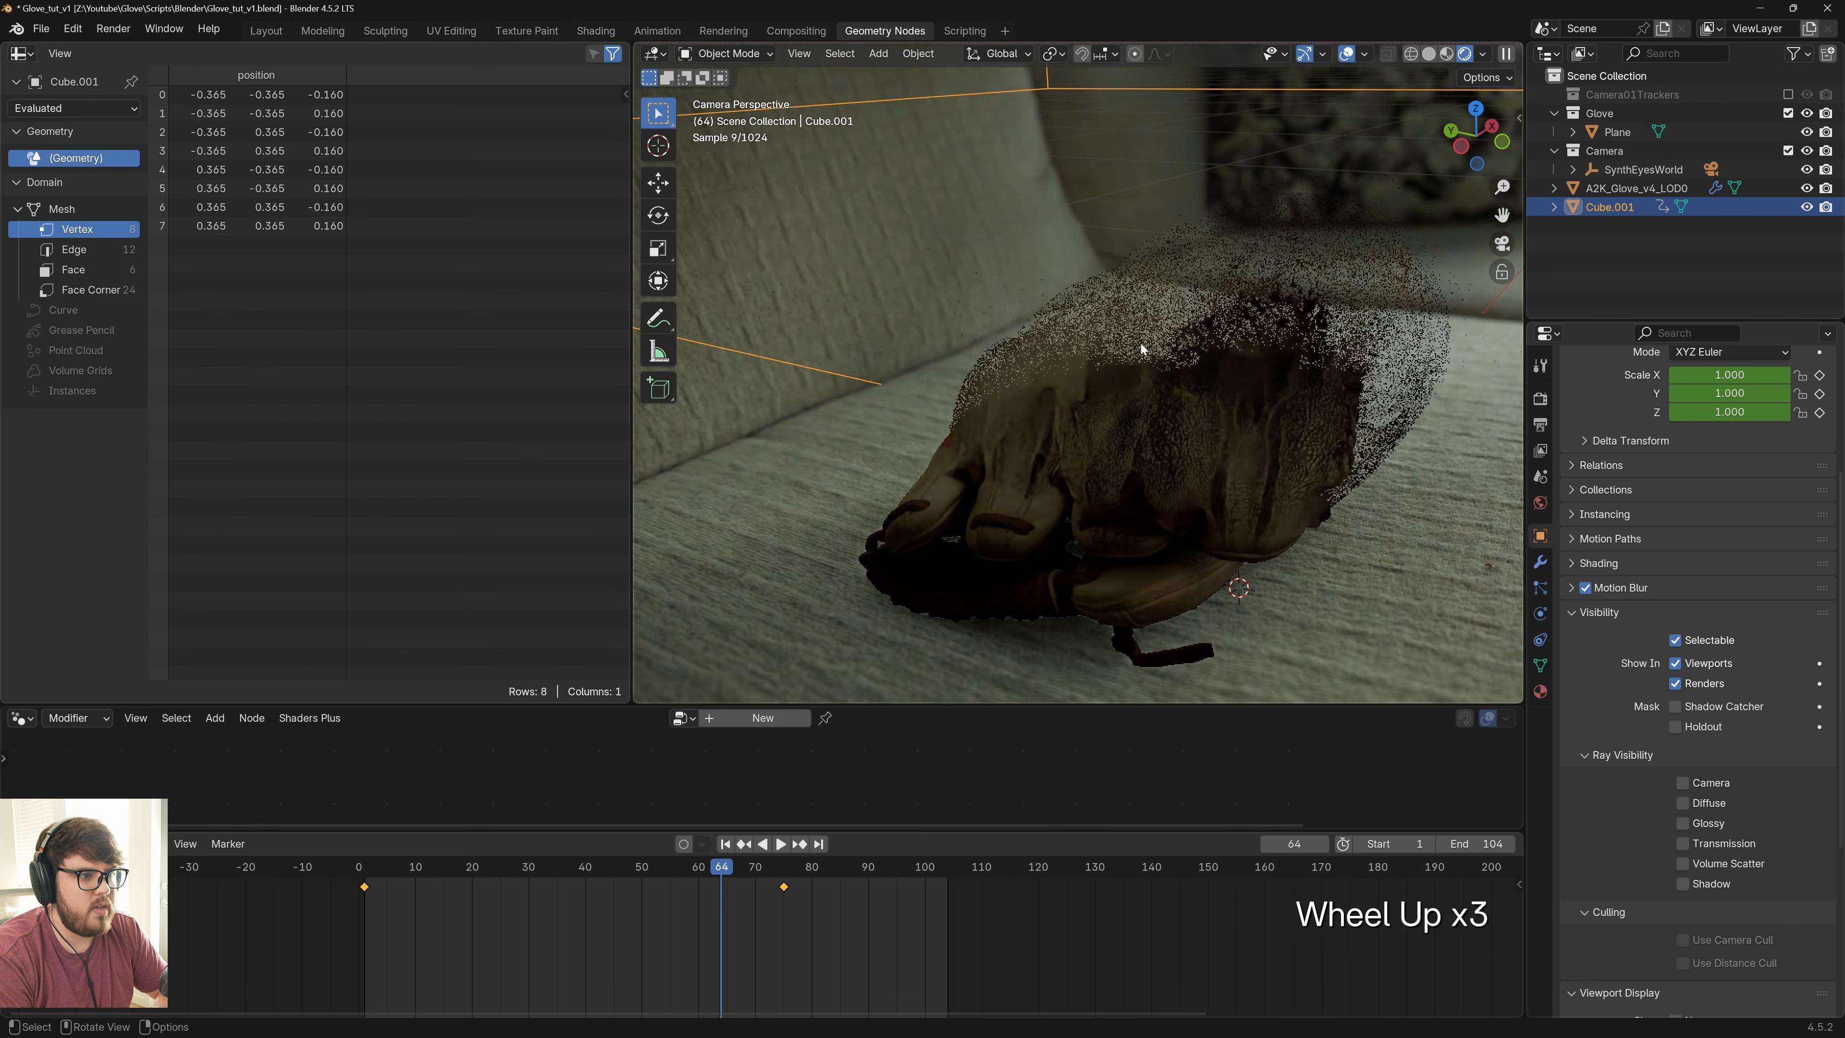
shift+middle_drag(1155, 347, 1206, 367)
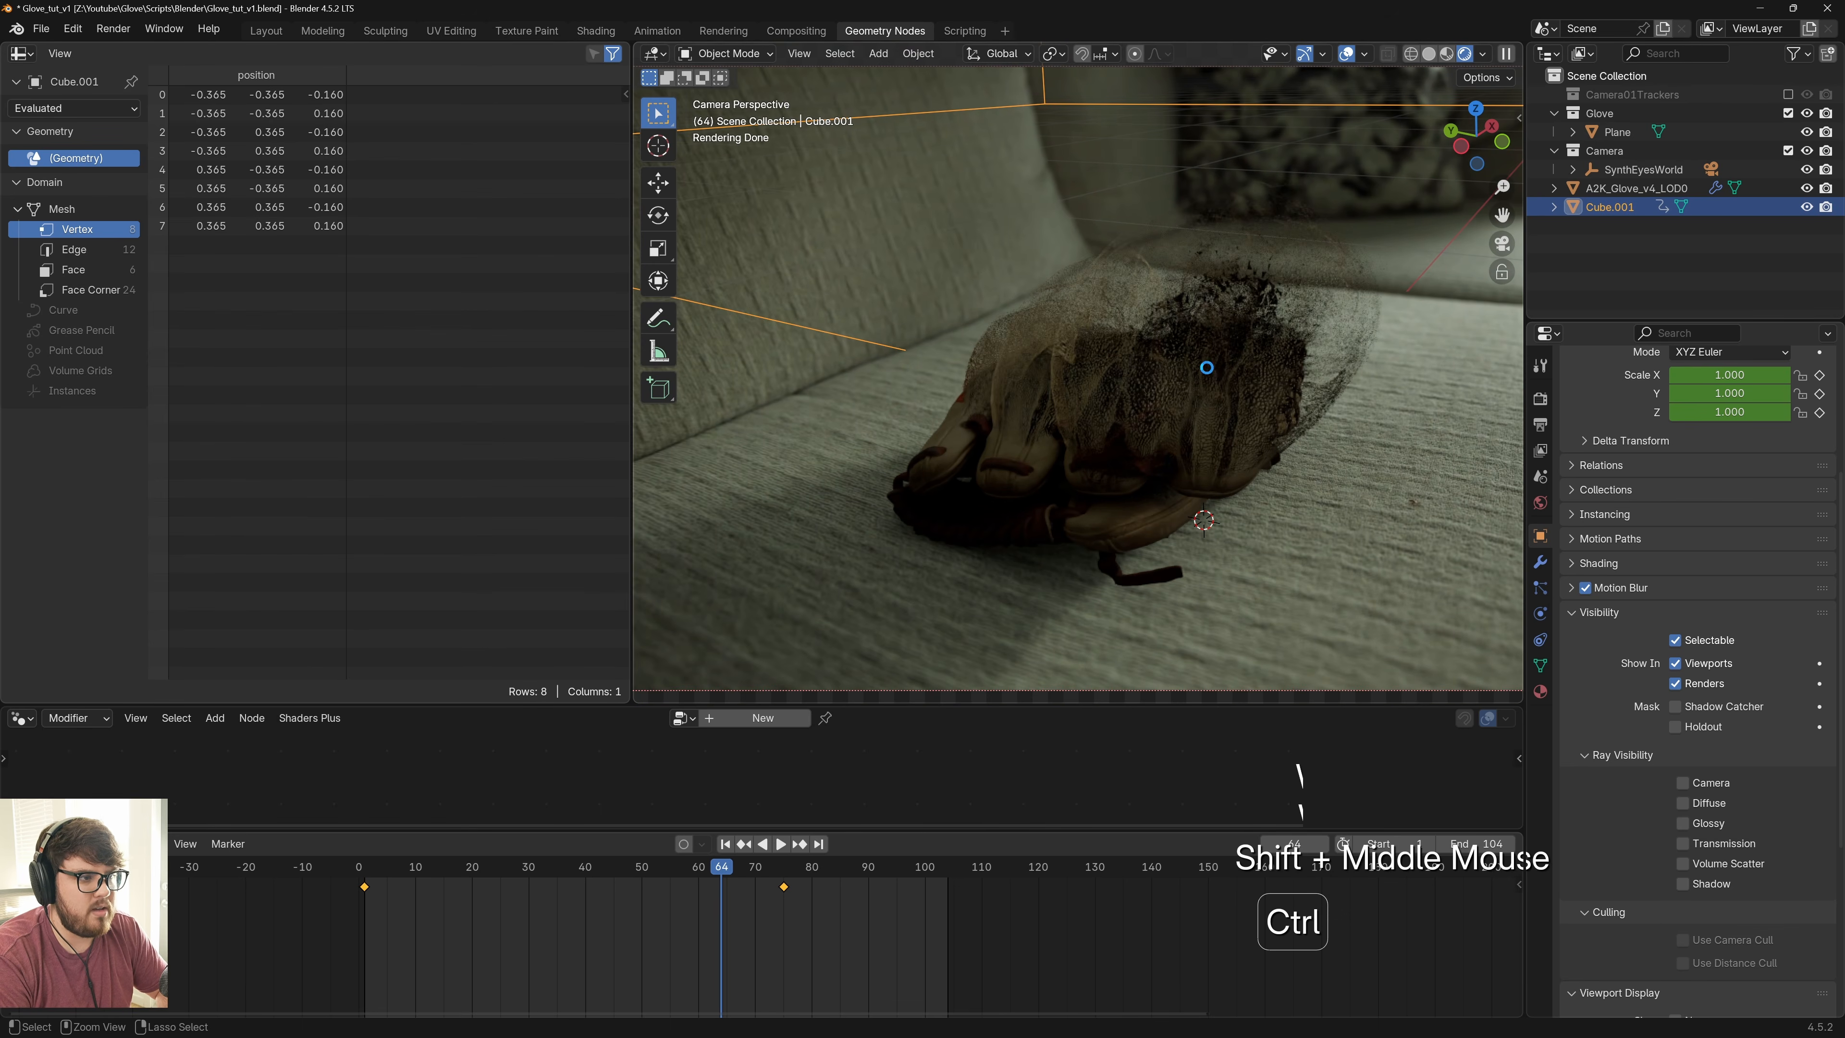
key(ctrl+s)
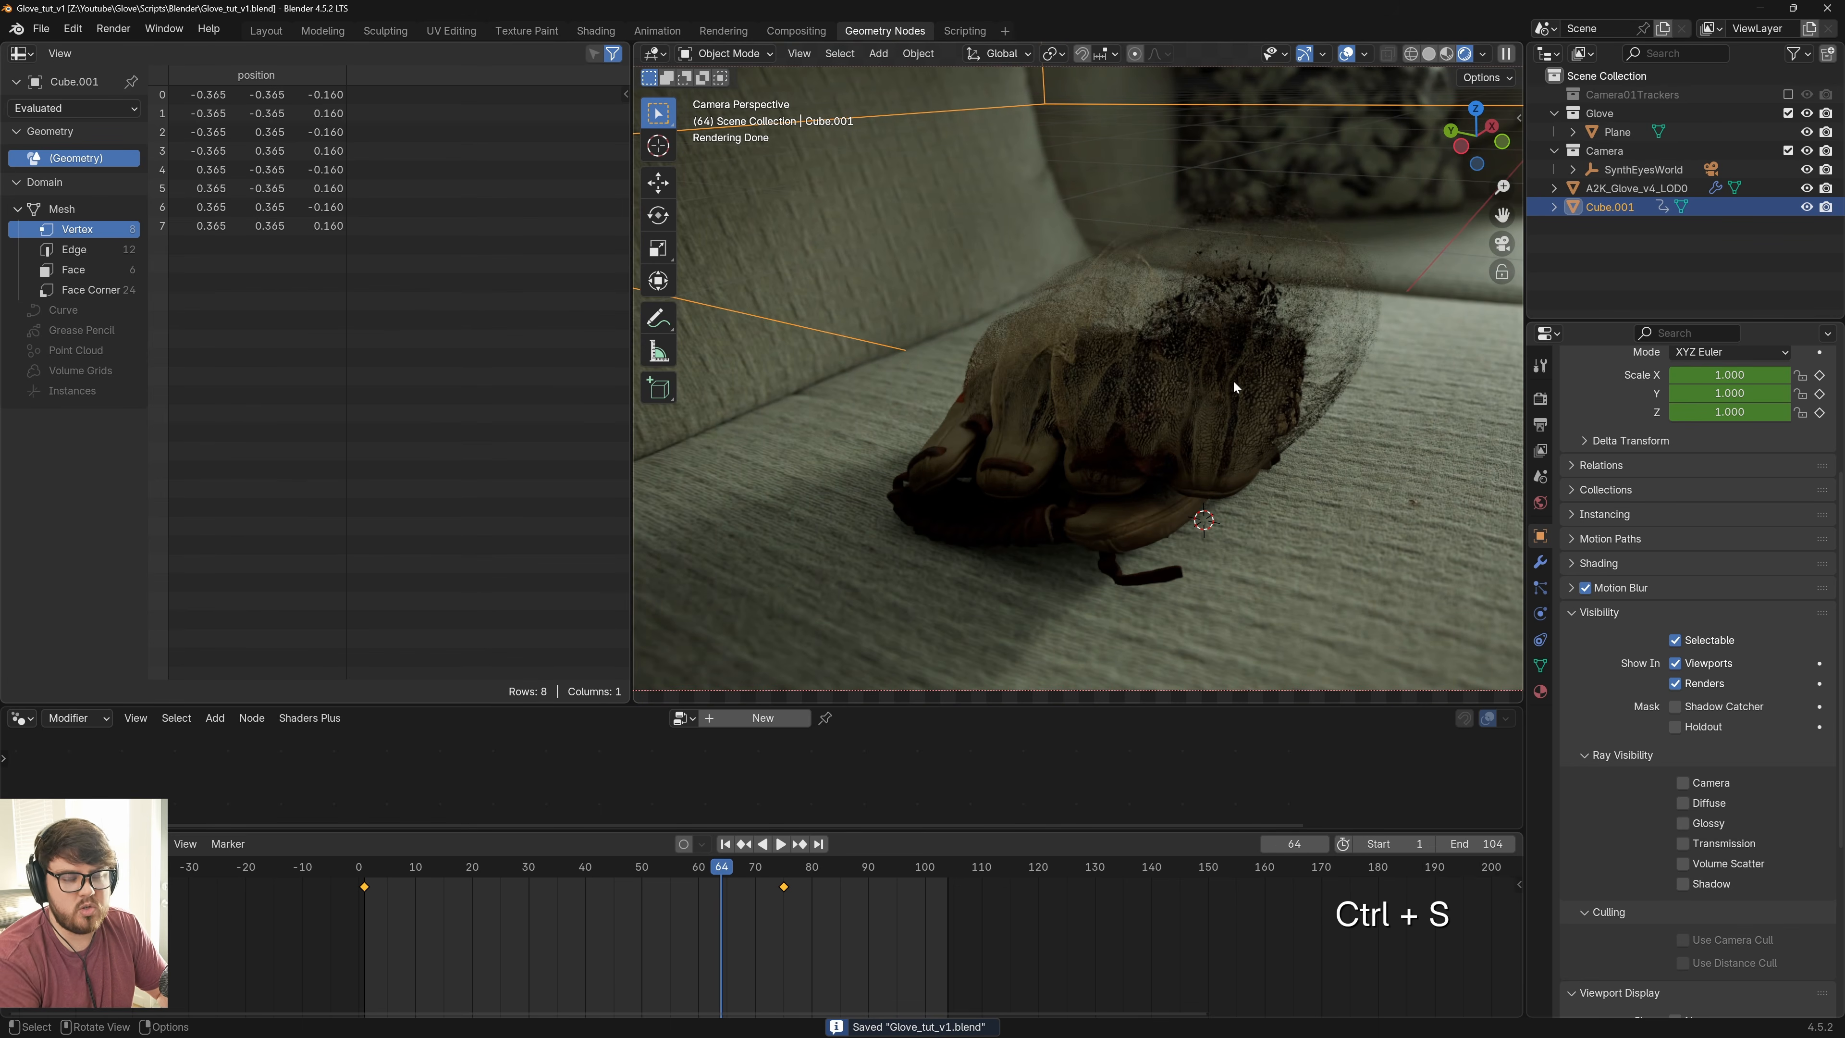
Select the glove, turn off the Outline Selected viewport overlay, and enlarge the node editor again
click(1223, 385)
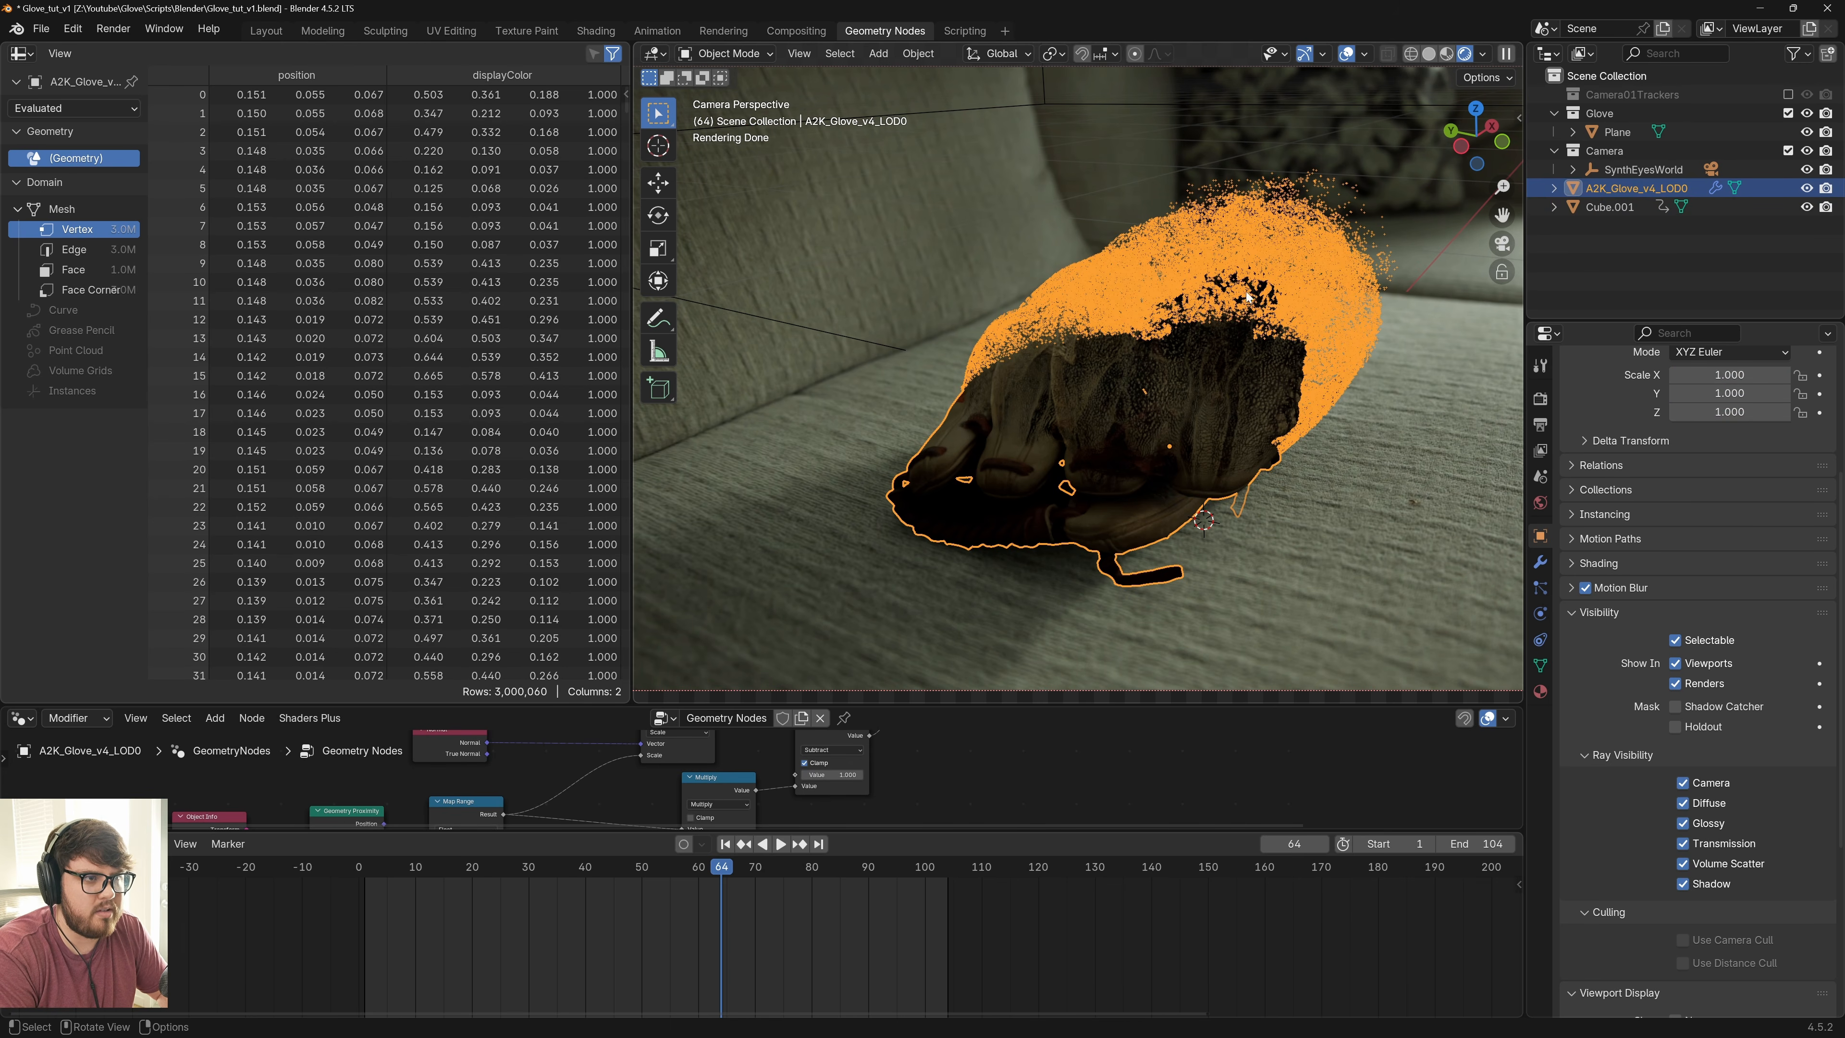
click(1366, 54)
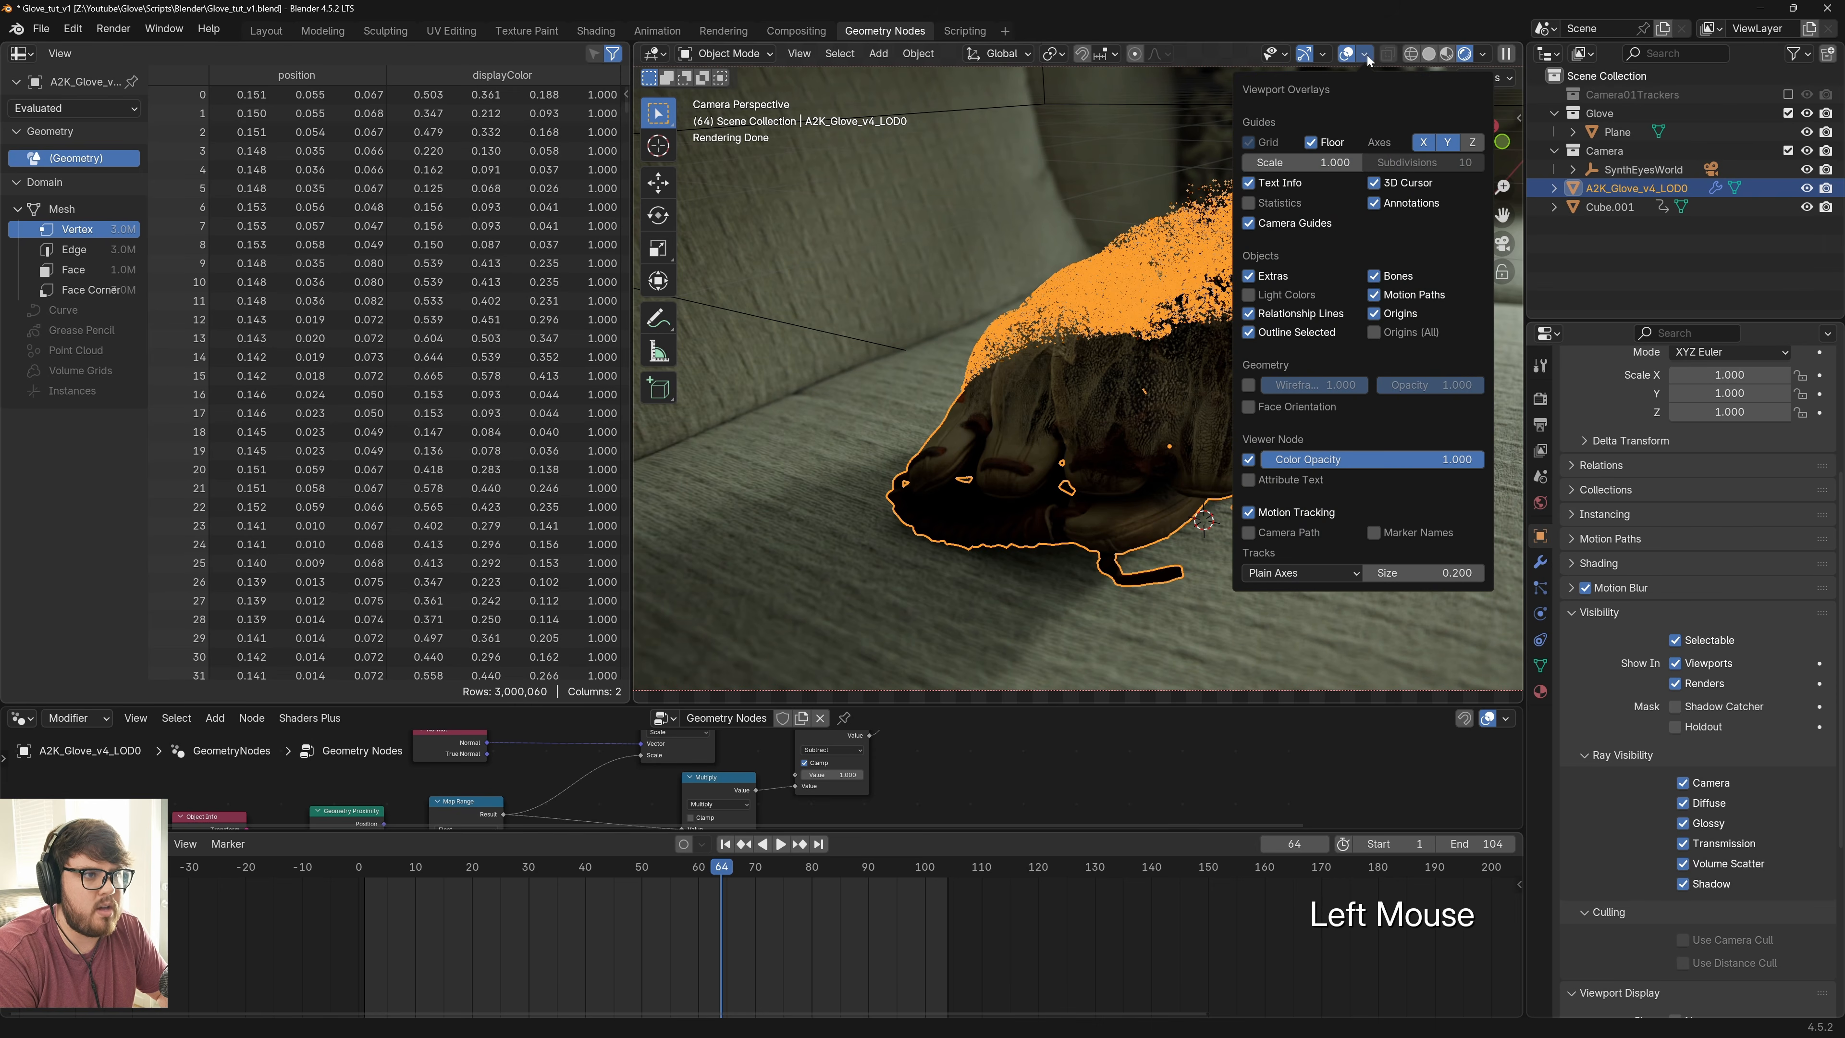
click(1249, 333)
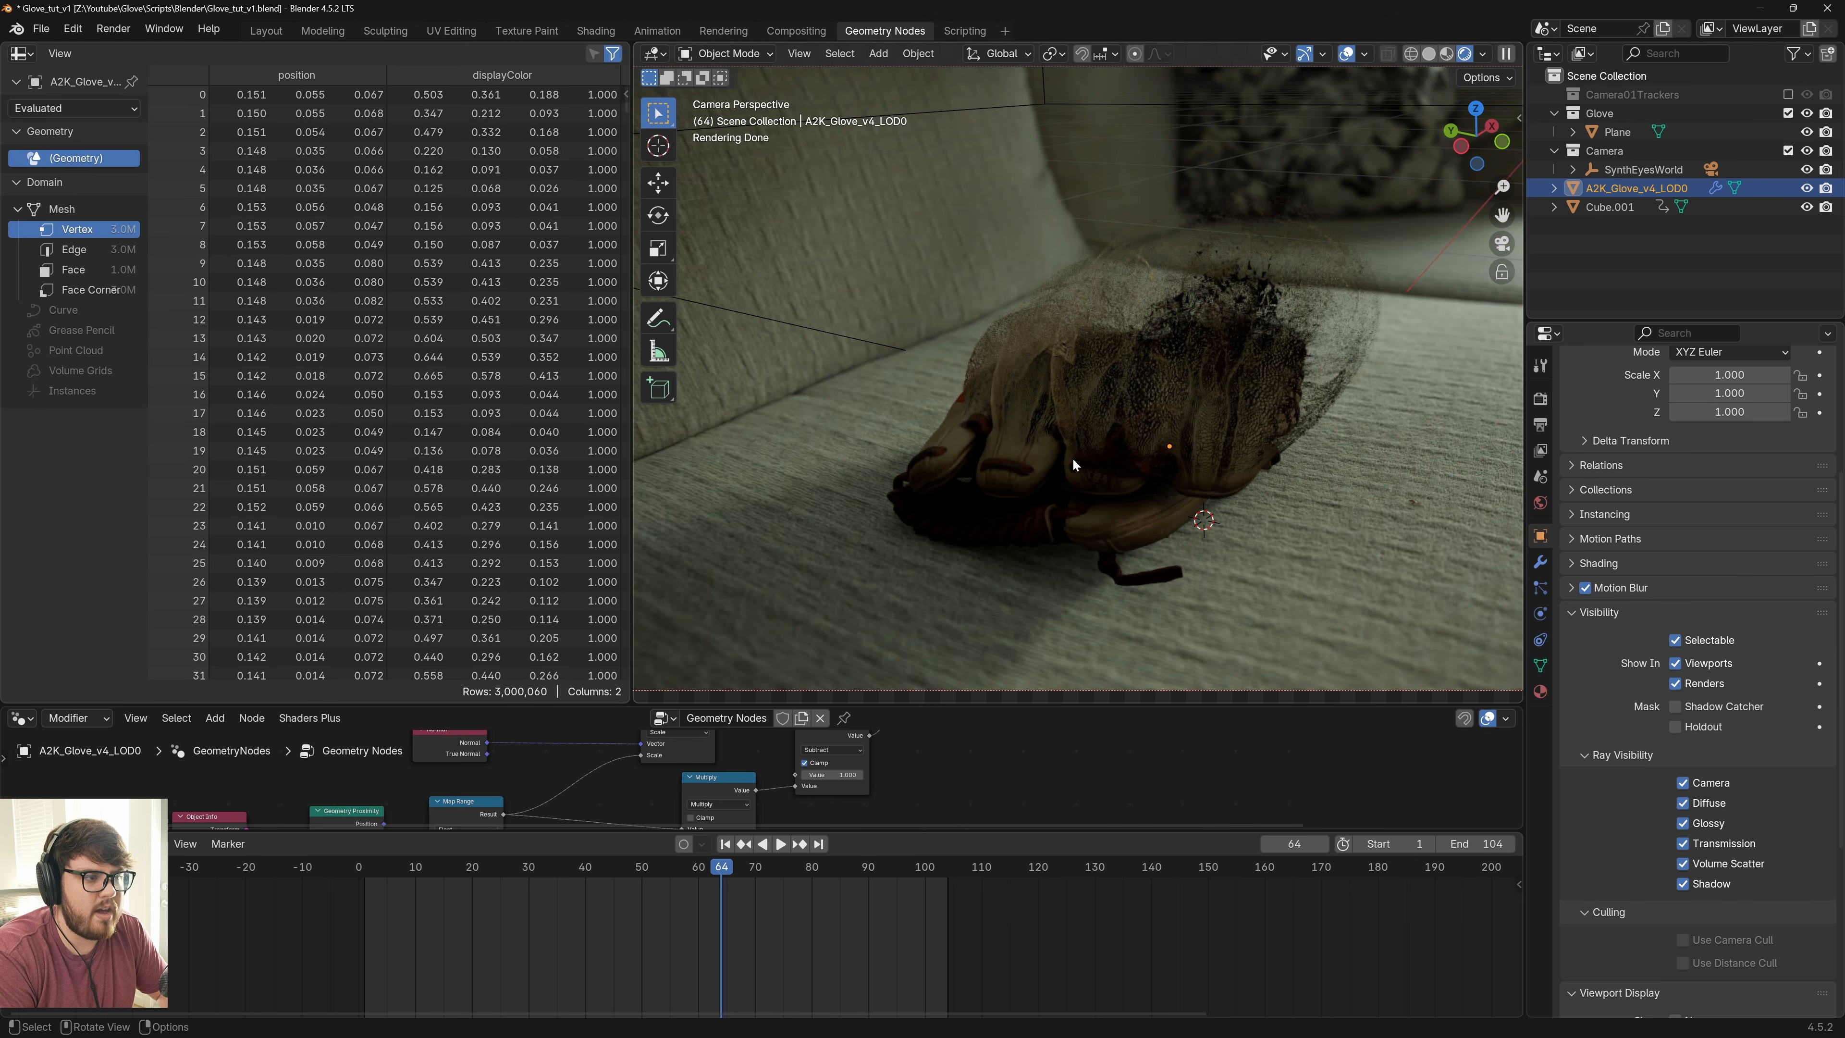
scroll(1032, 431, down, 1)
scroll(1084, 639, up, 1)
drag(1026, 708, 1162, 465)
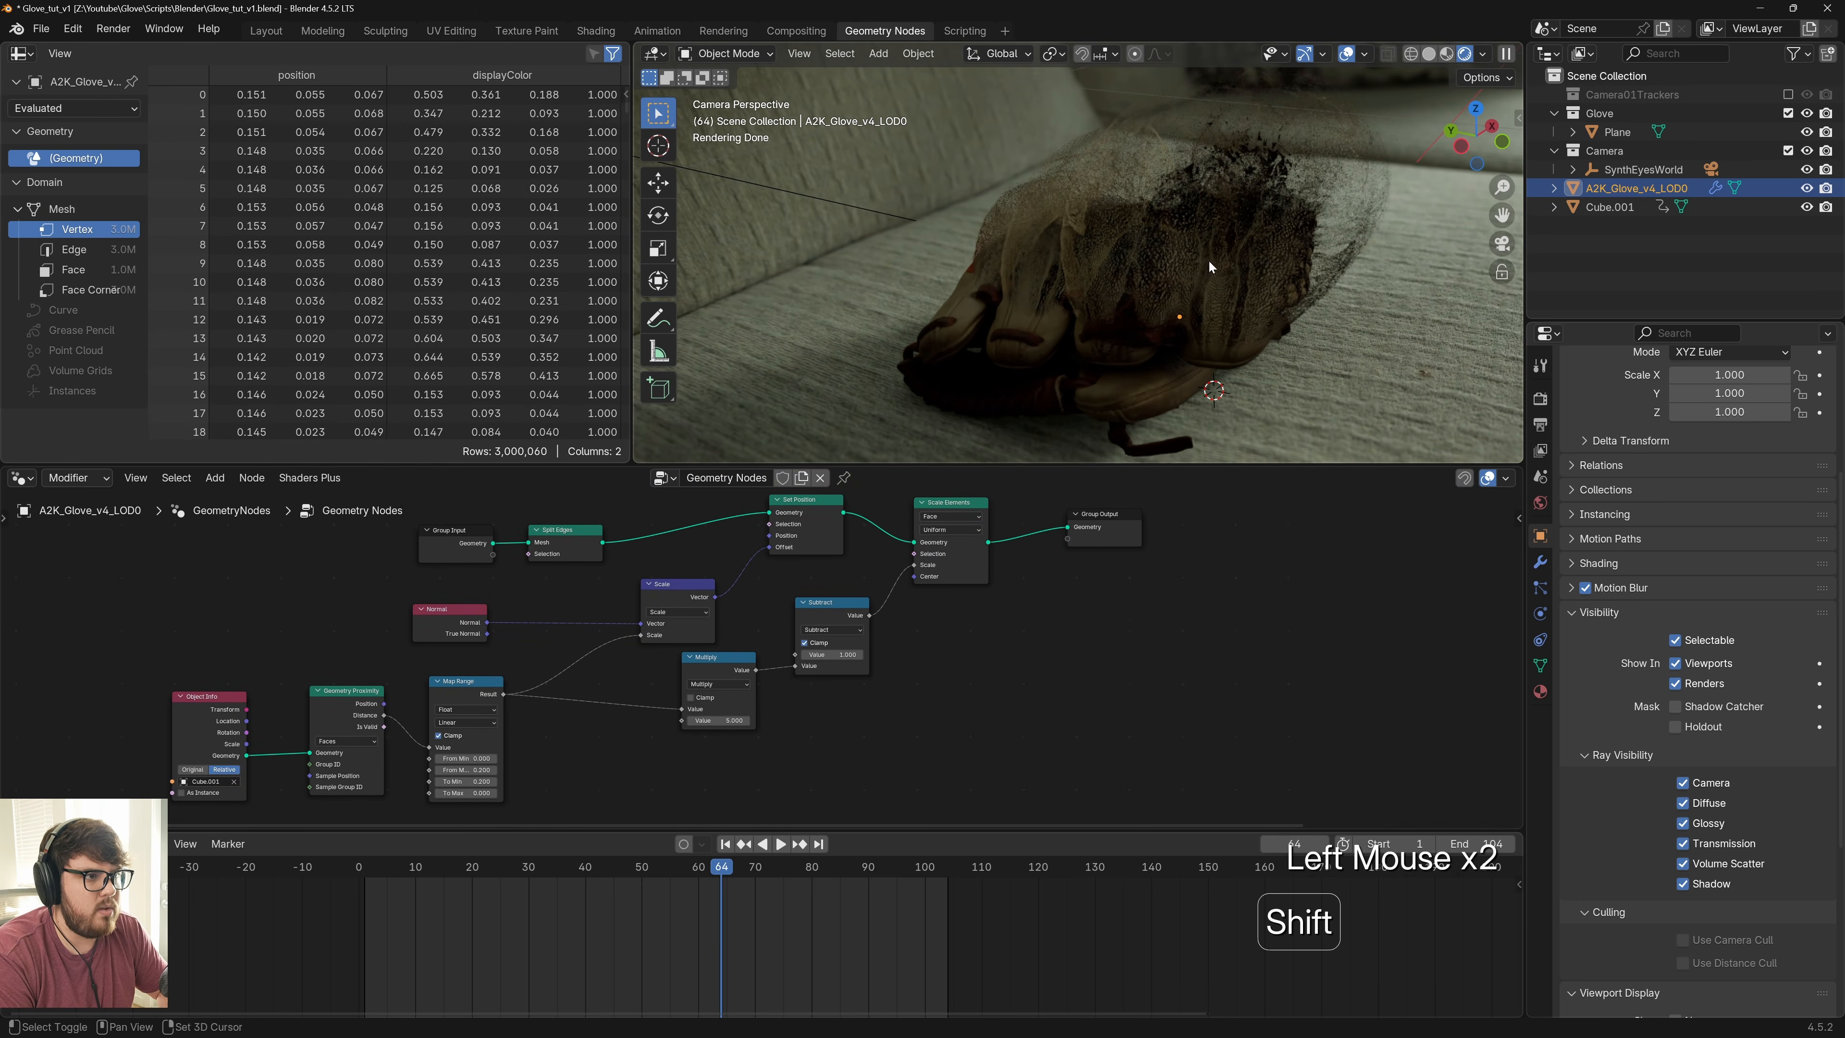
Insert a Set Material node between Scale Elements and Group Output
shift+middle_drag(1204, 257, 1200, 264)
key(shift+a)
click(1081, 601)
text(set)
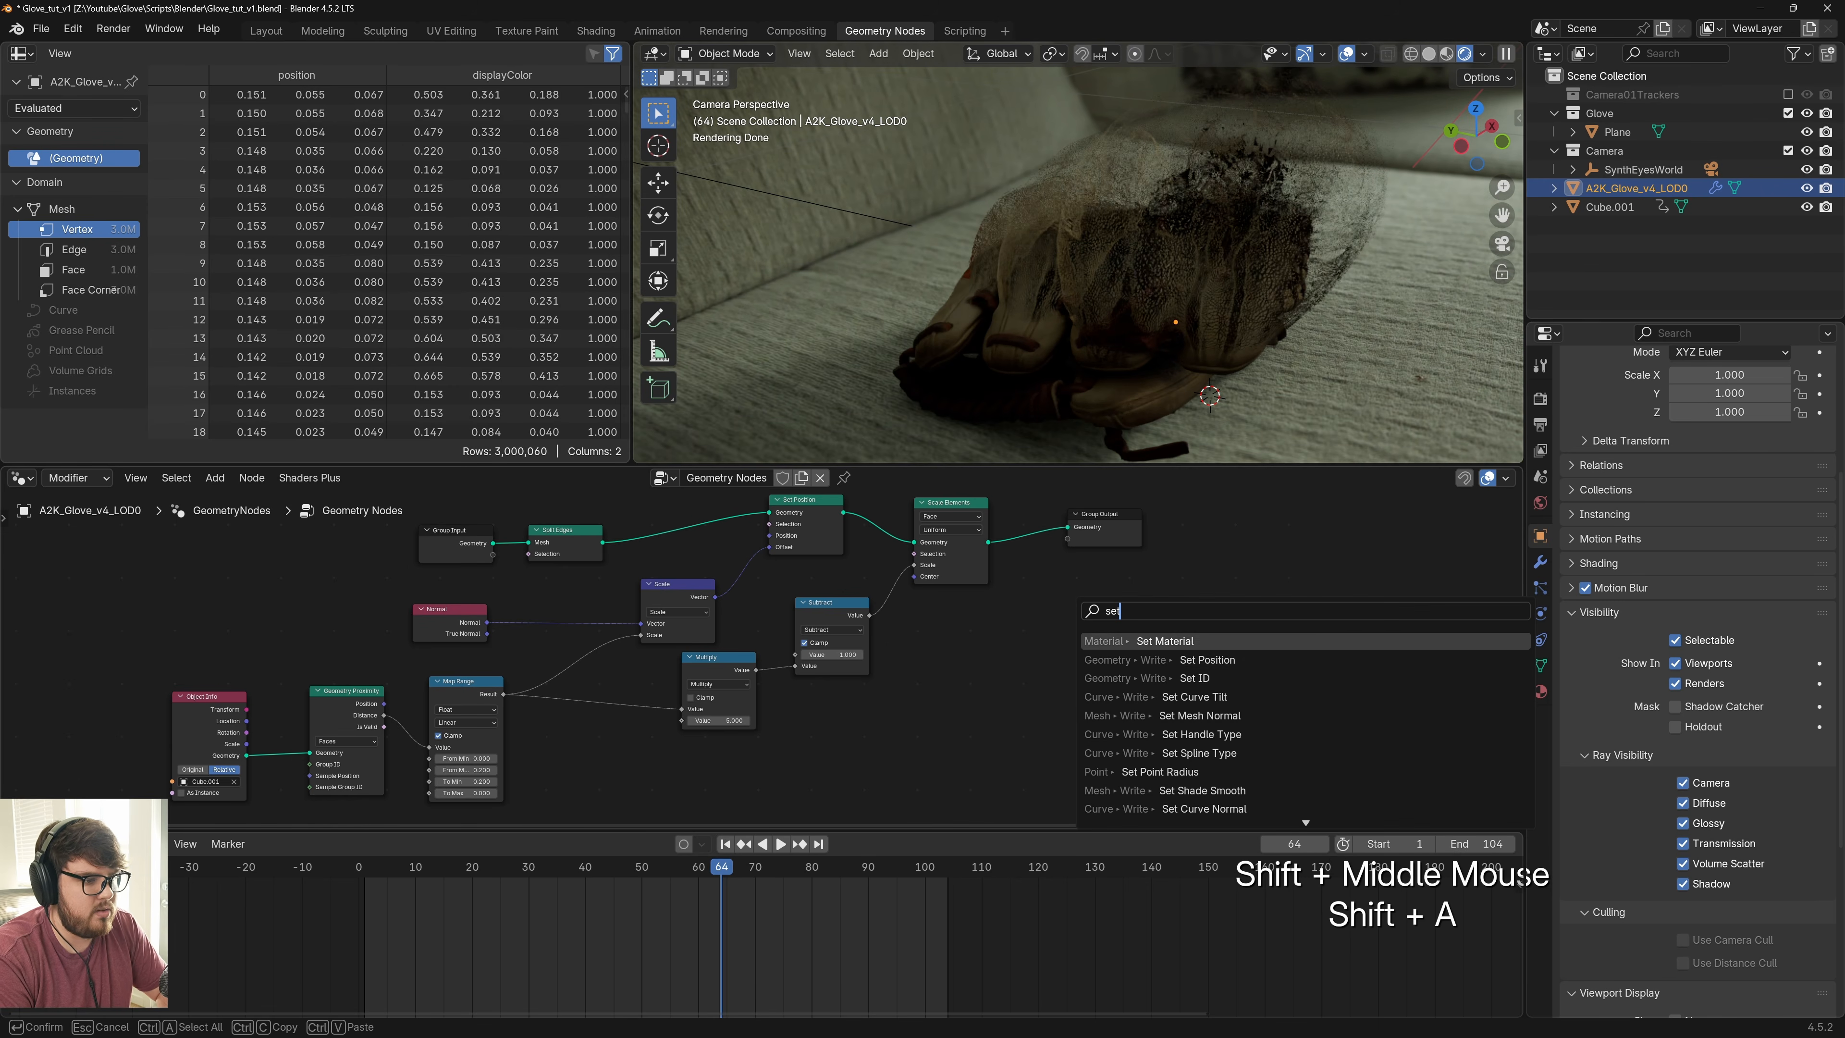
click(1115, 641)
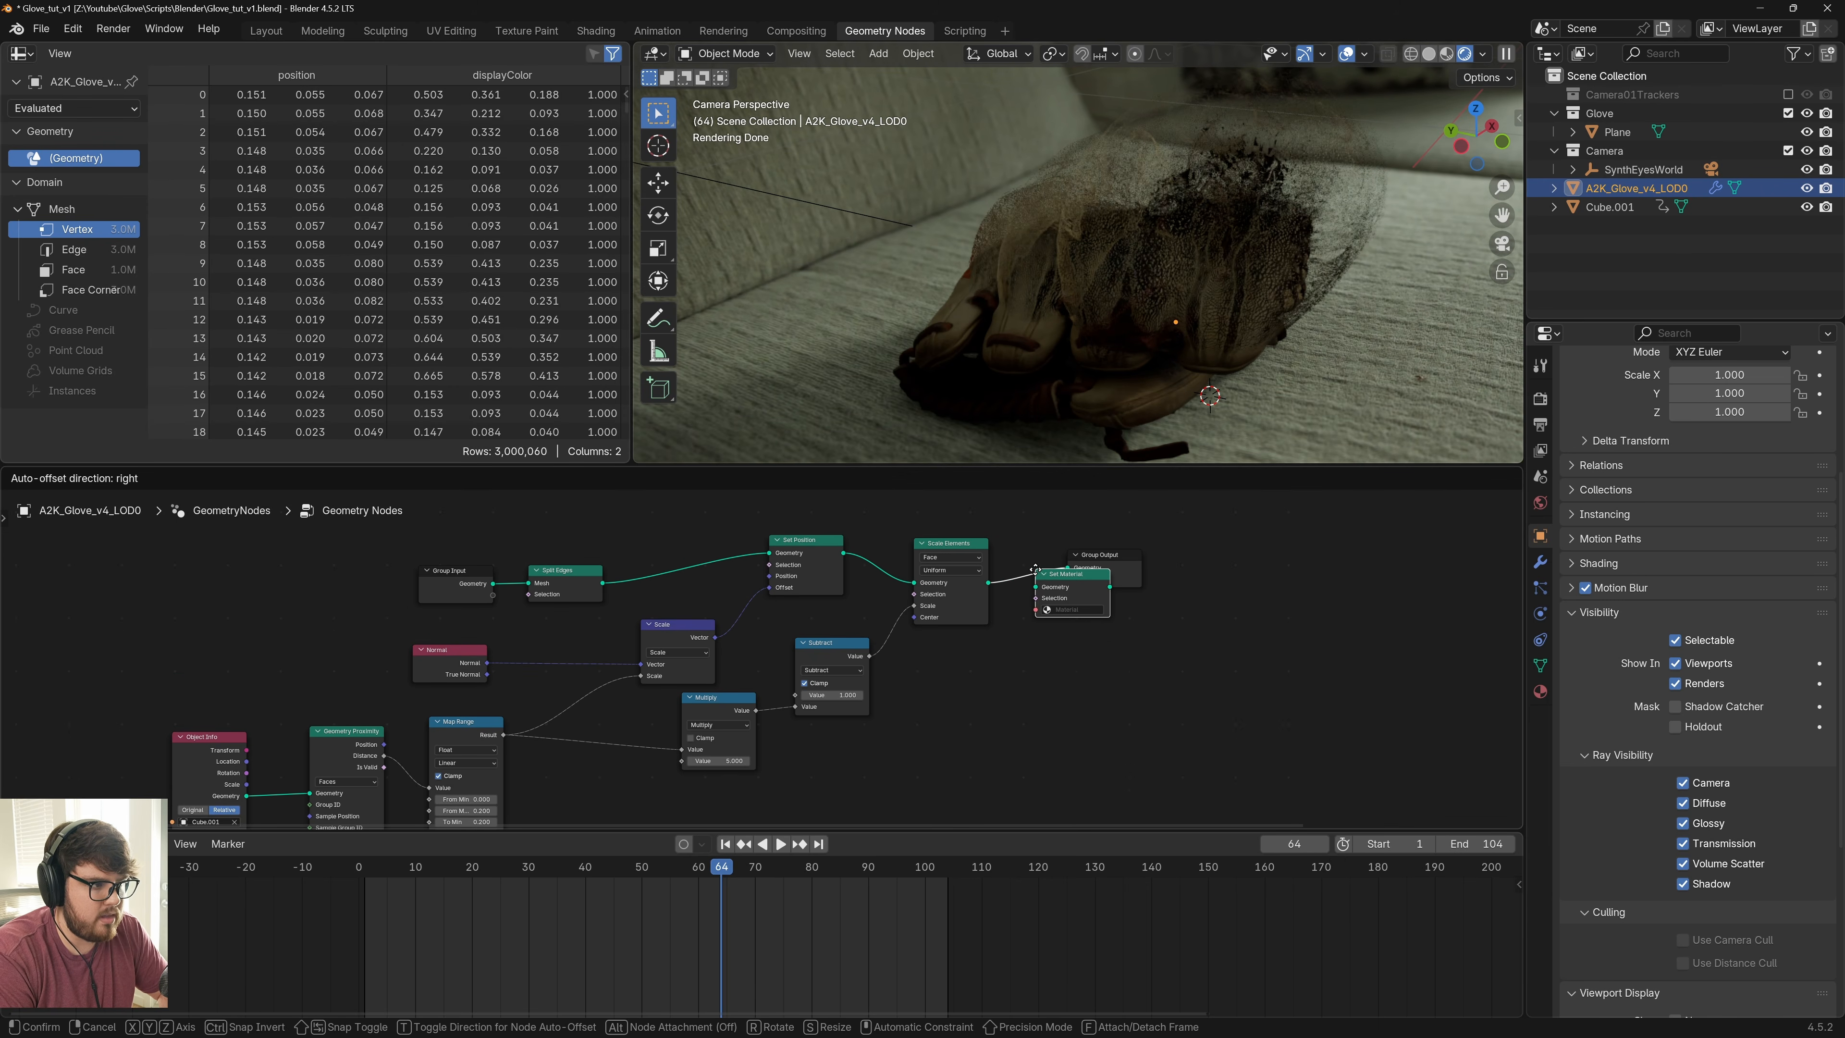
click(1036, 541)
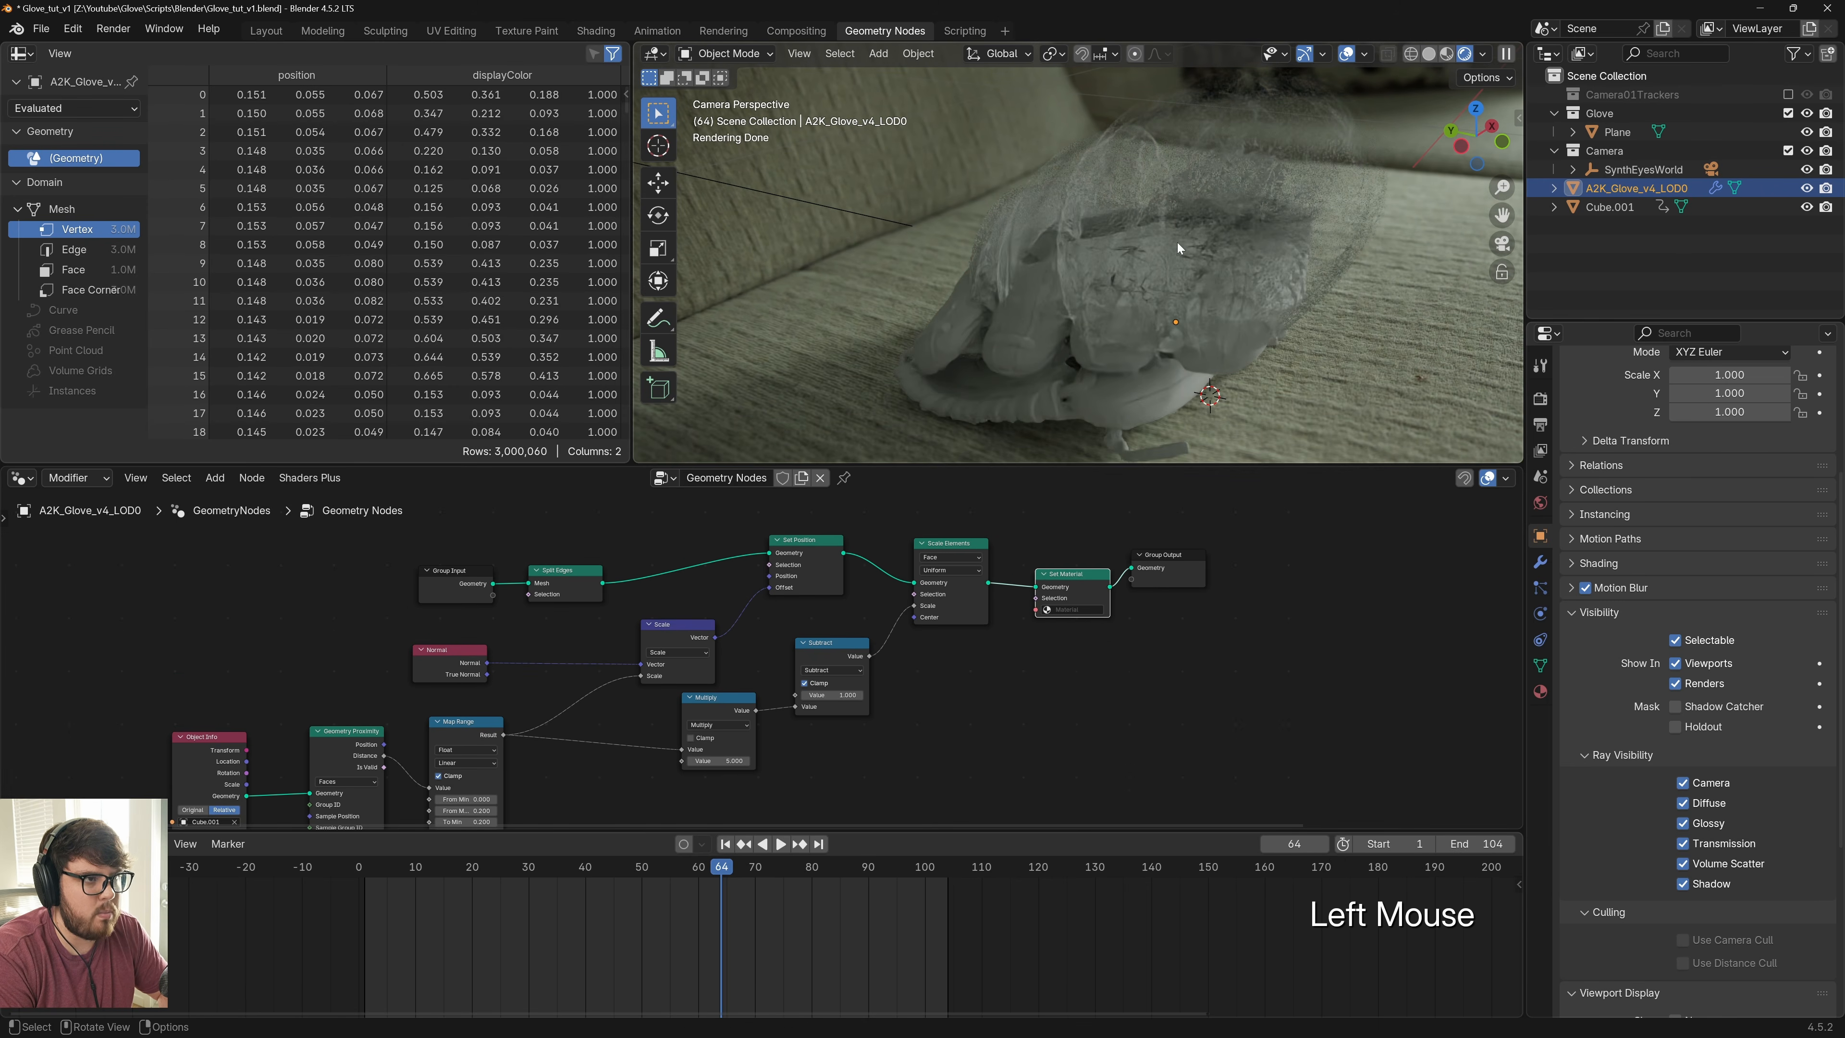
click(1151, 324)
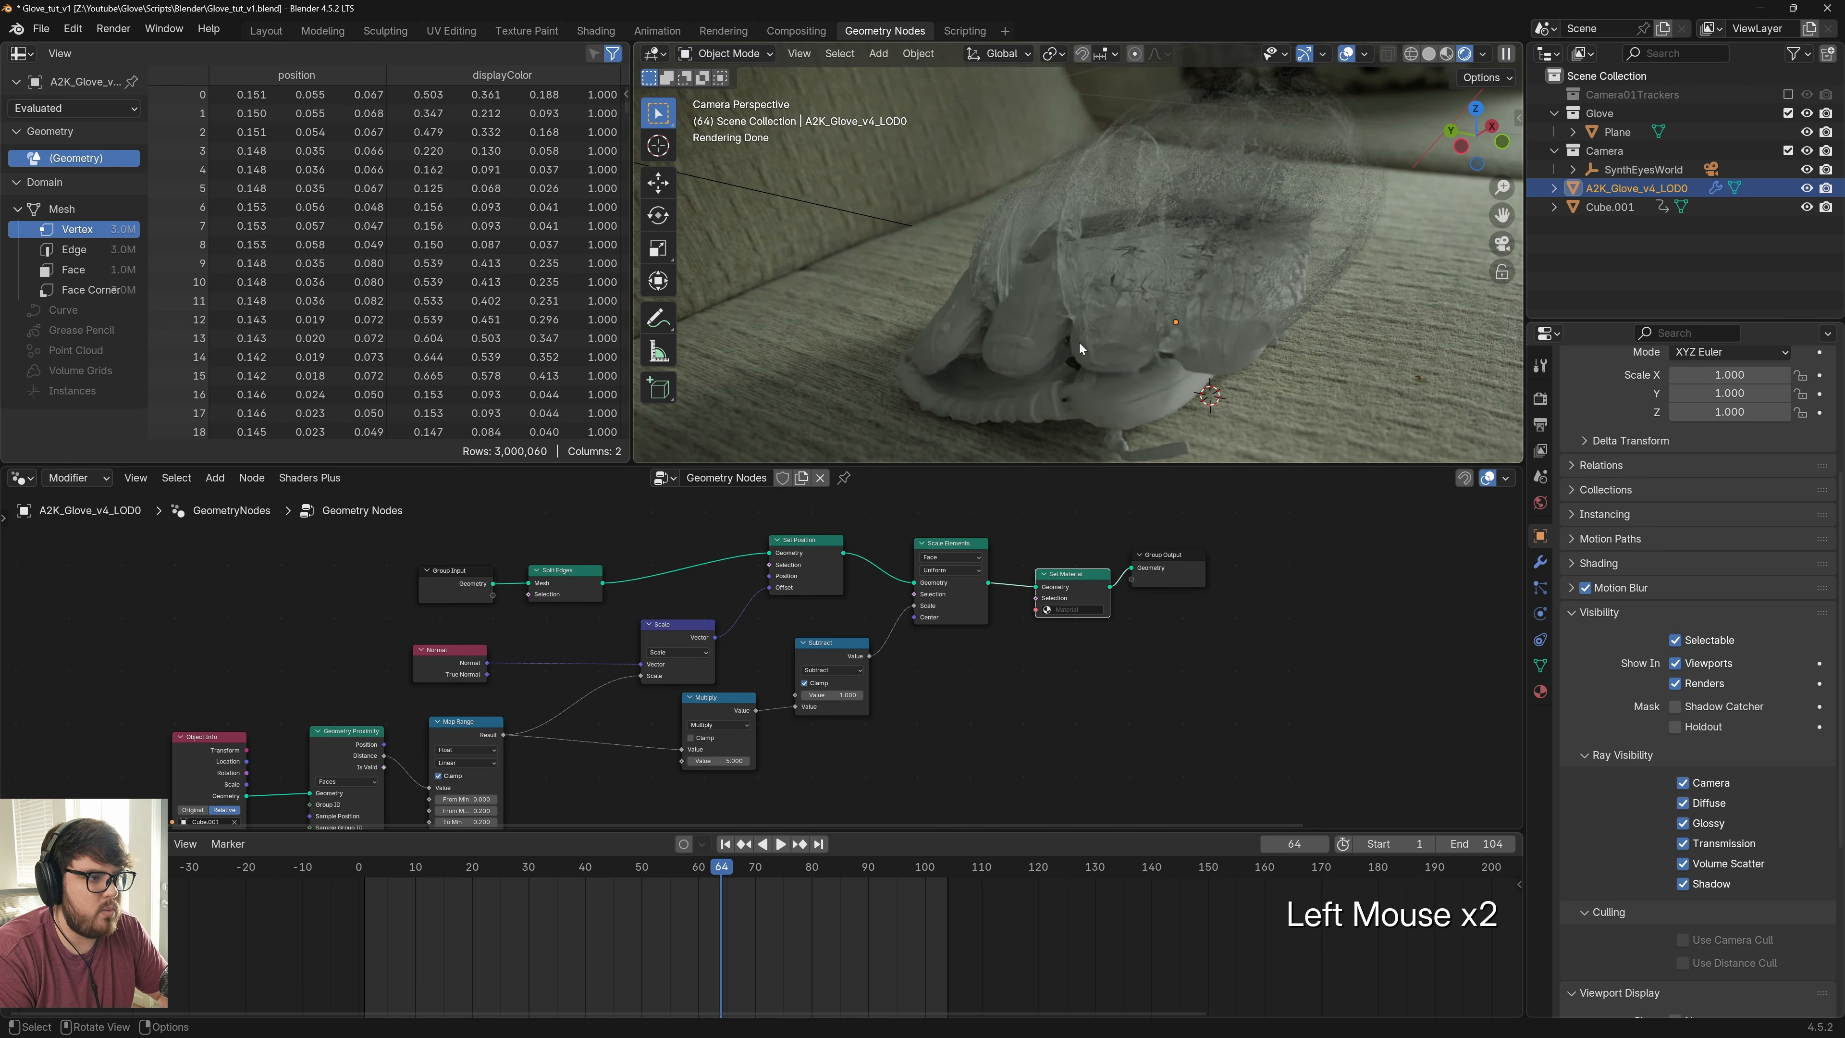
Connect the Map Range result to the Set Material node's Selection input
drag(1079, 592, 1068, 631)
middle_drag(949, 665, 976, 546)
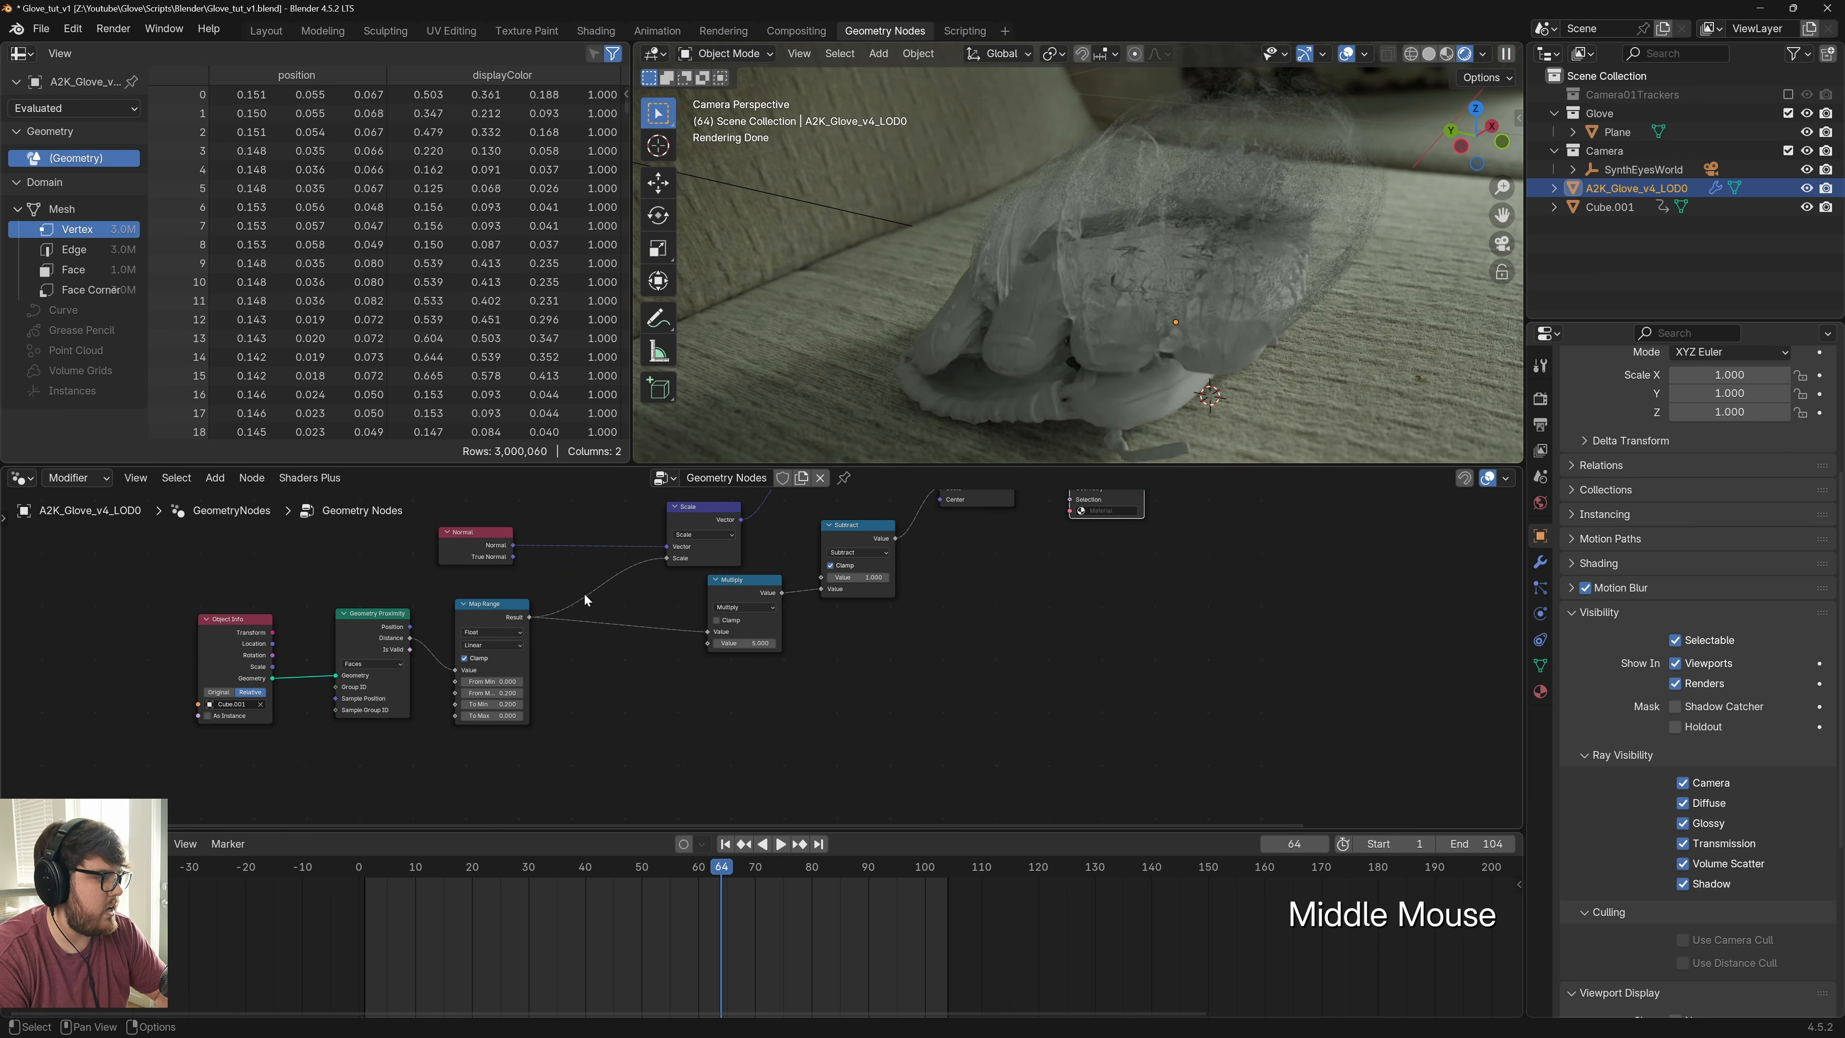
drag(530, 617, 925, 617)
drag(1067, 542, 1072, 574)
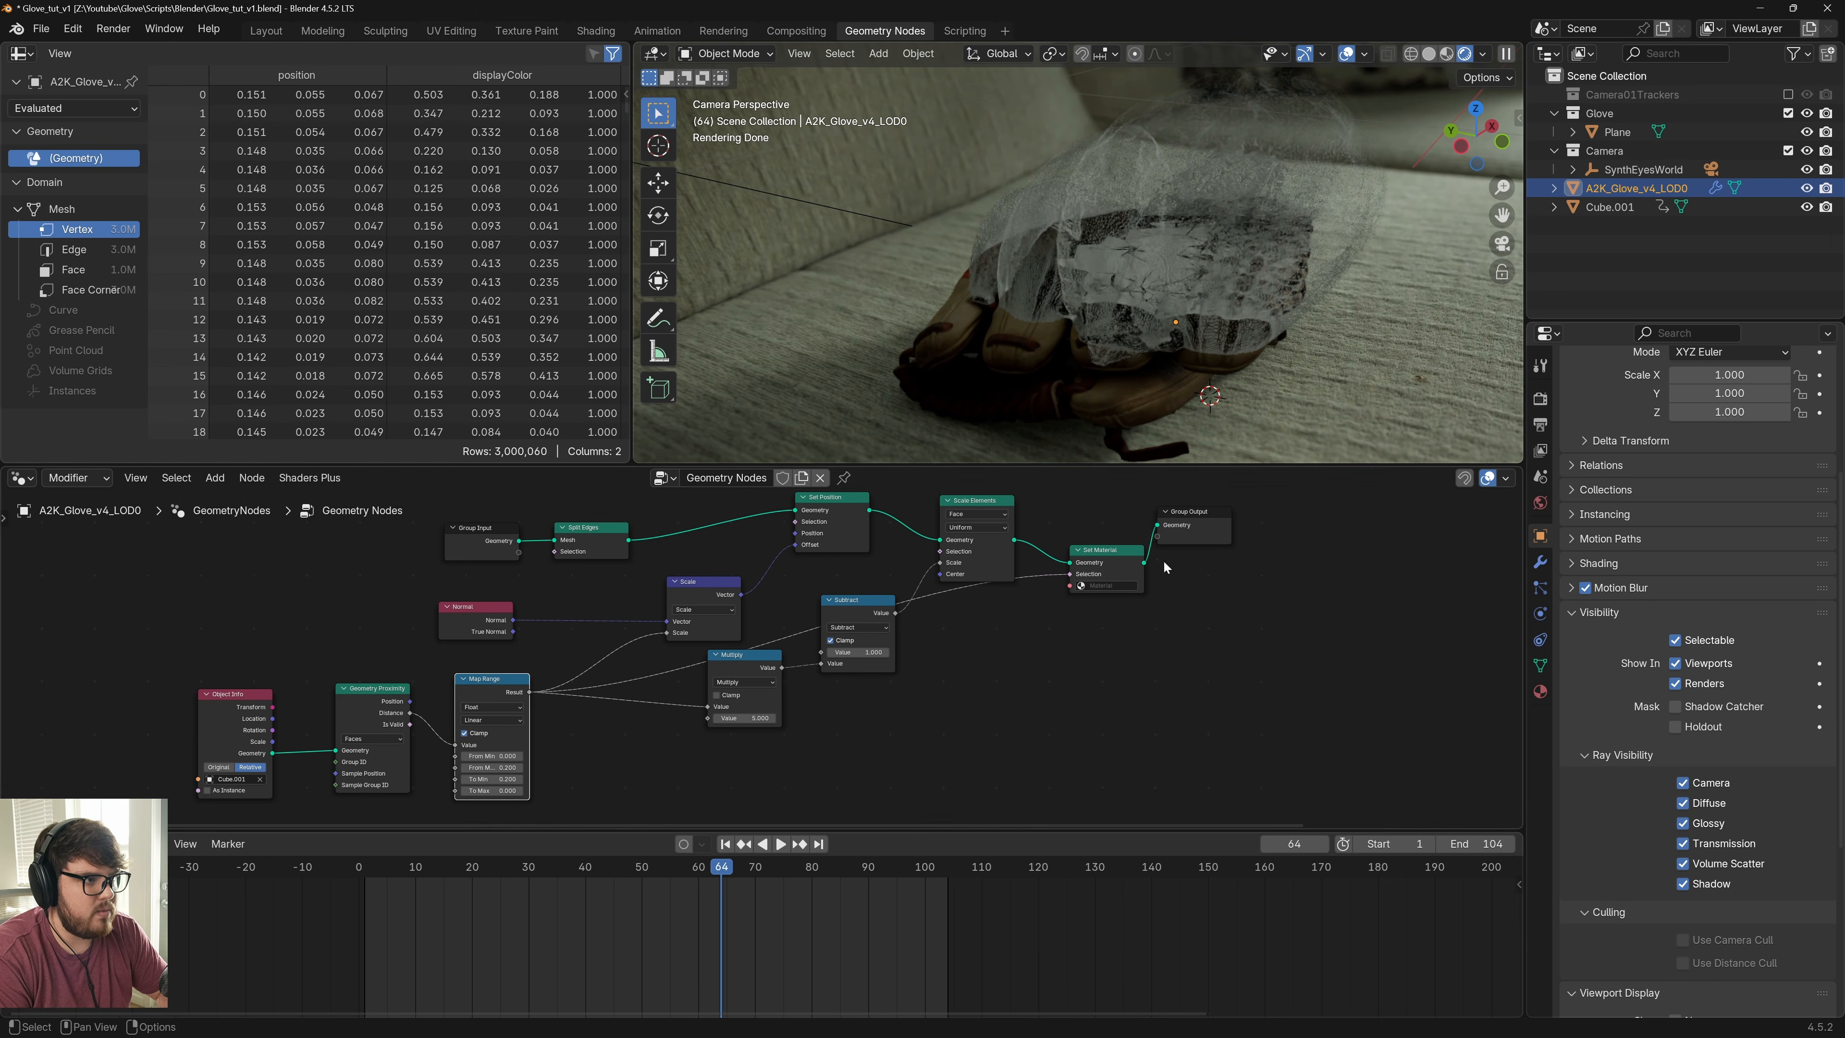
Insert a Color Ramp node between the Map Range result and the Set Material node's Selection input
key(shift+a)
text(color)
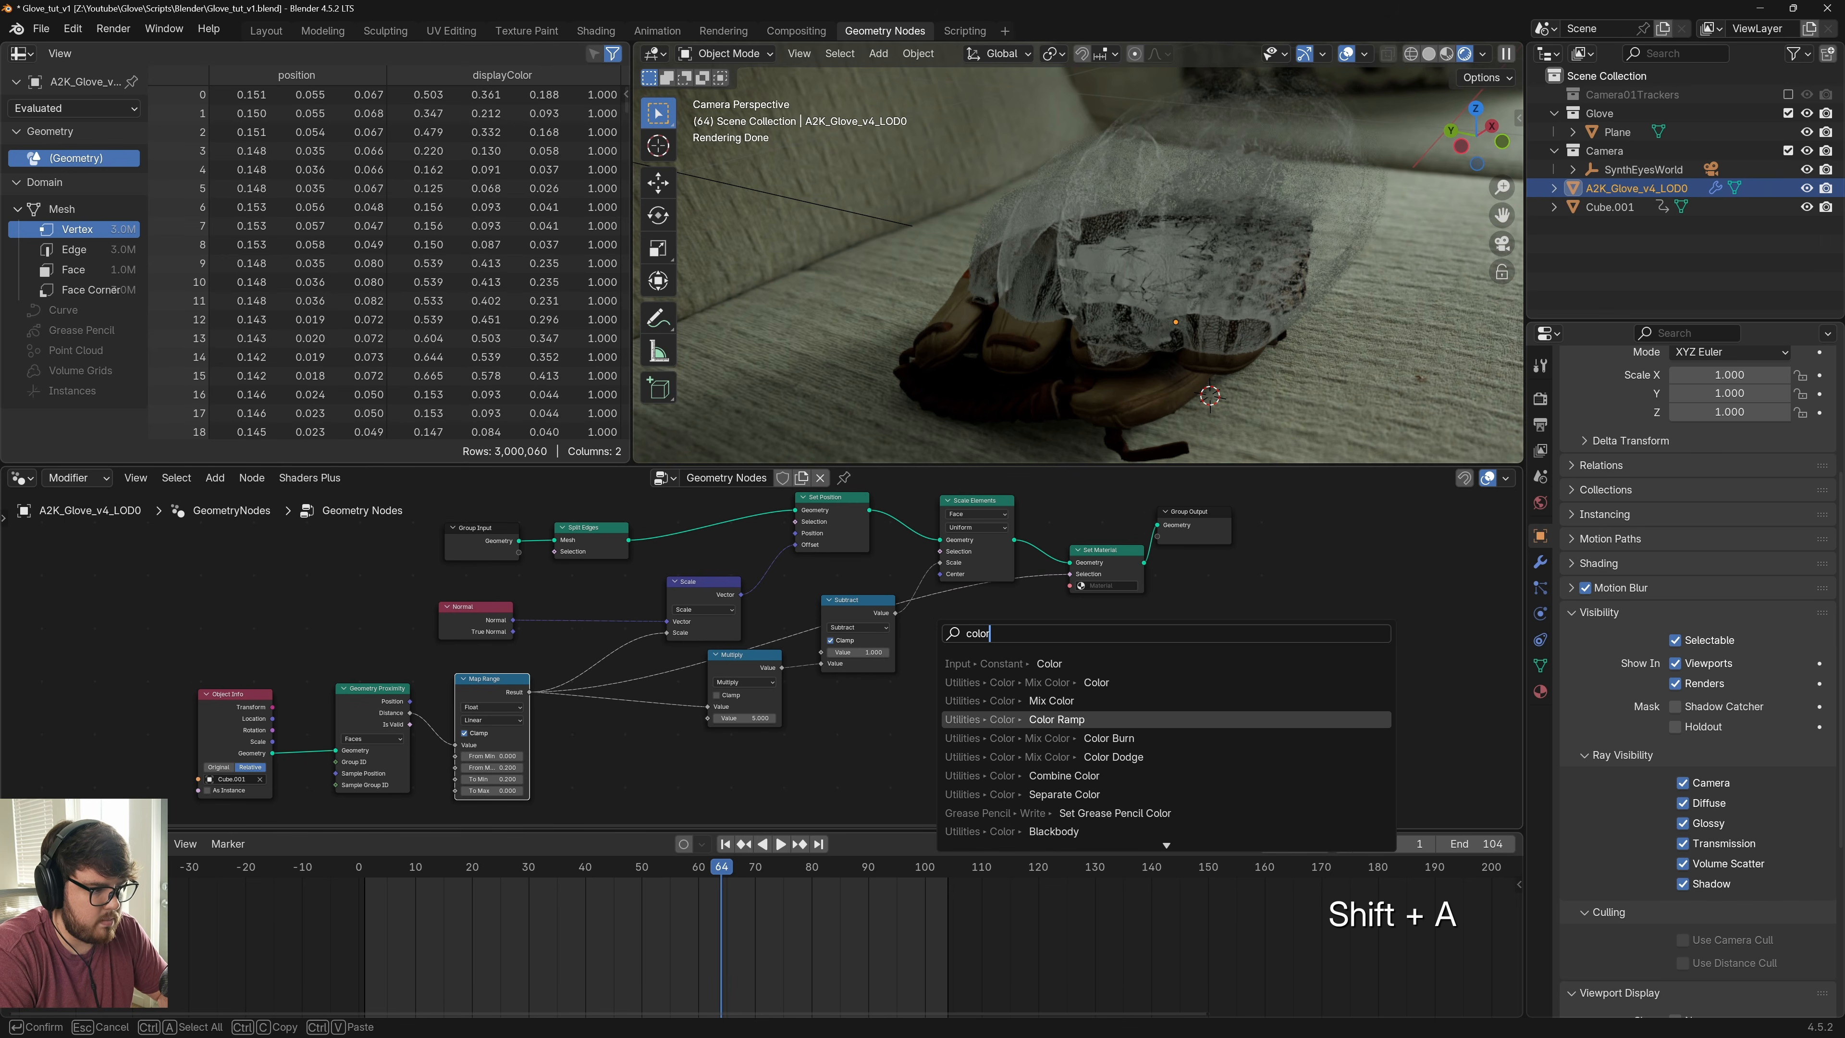
click(1057, 719)
click(969, 609)
drag(969, 609, 881, 715)
click(969, 603)
Move the Color Ramp's white stop close to the black one and add a third stop between them
scroll(893, 755, up, 2)
shift+middle_drag(904, 777, 912, 698)
drag(1013, 691, 830, 690)
click(794, 658)
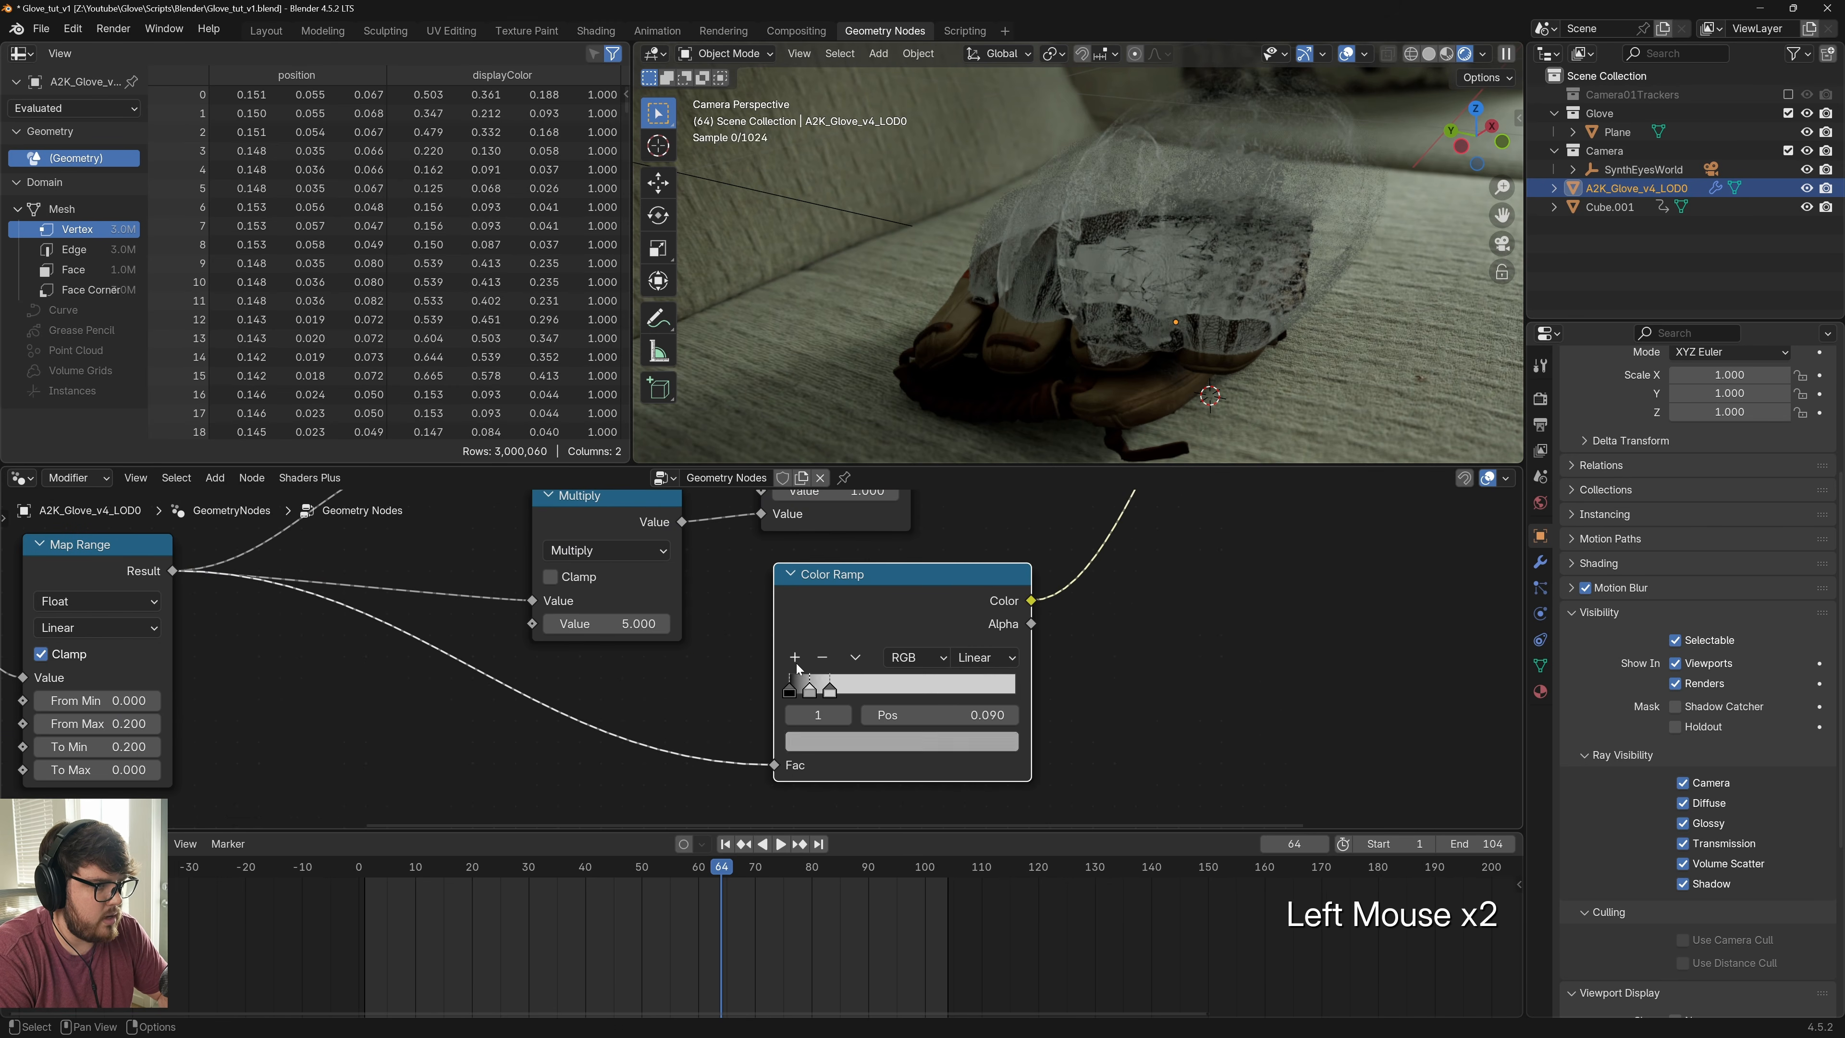
scroll(1045, 312, up, 2)
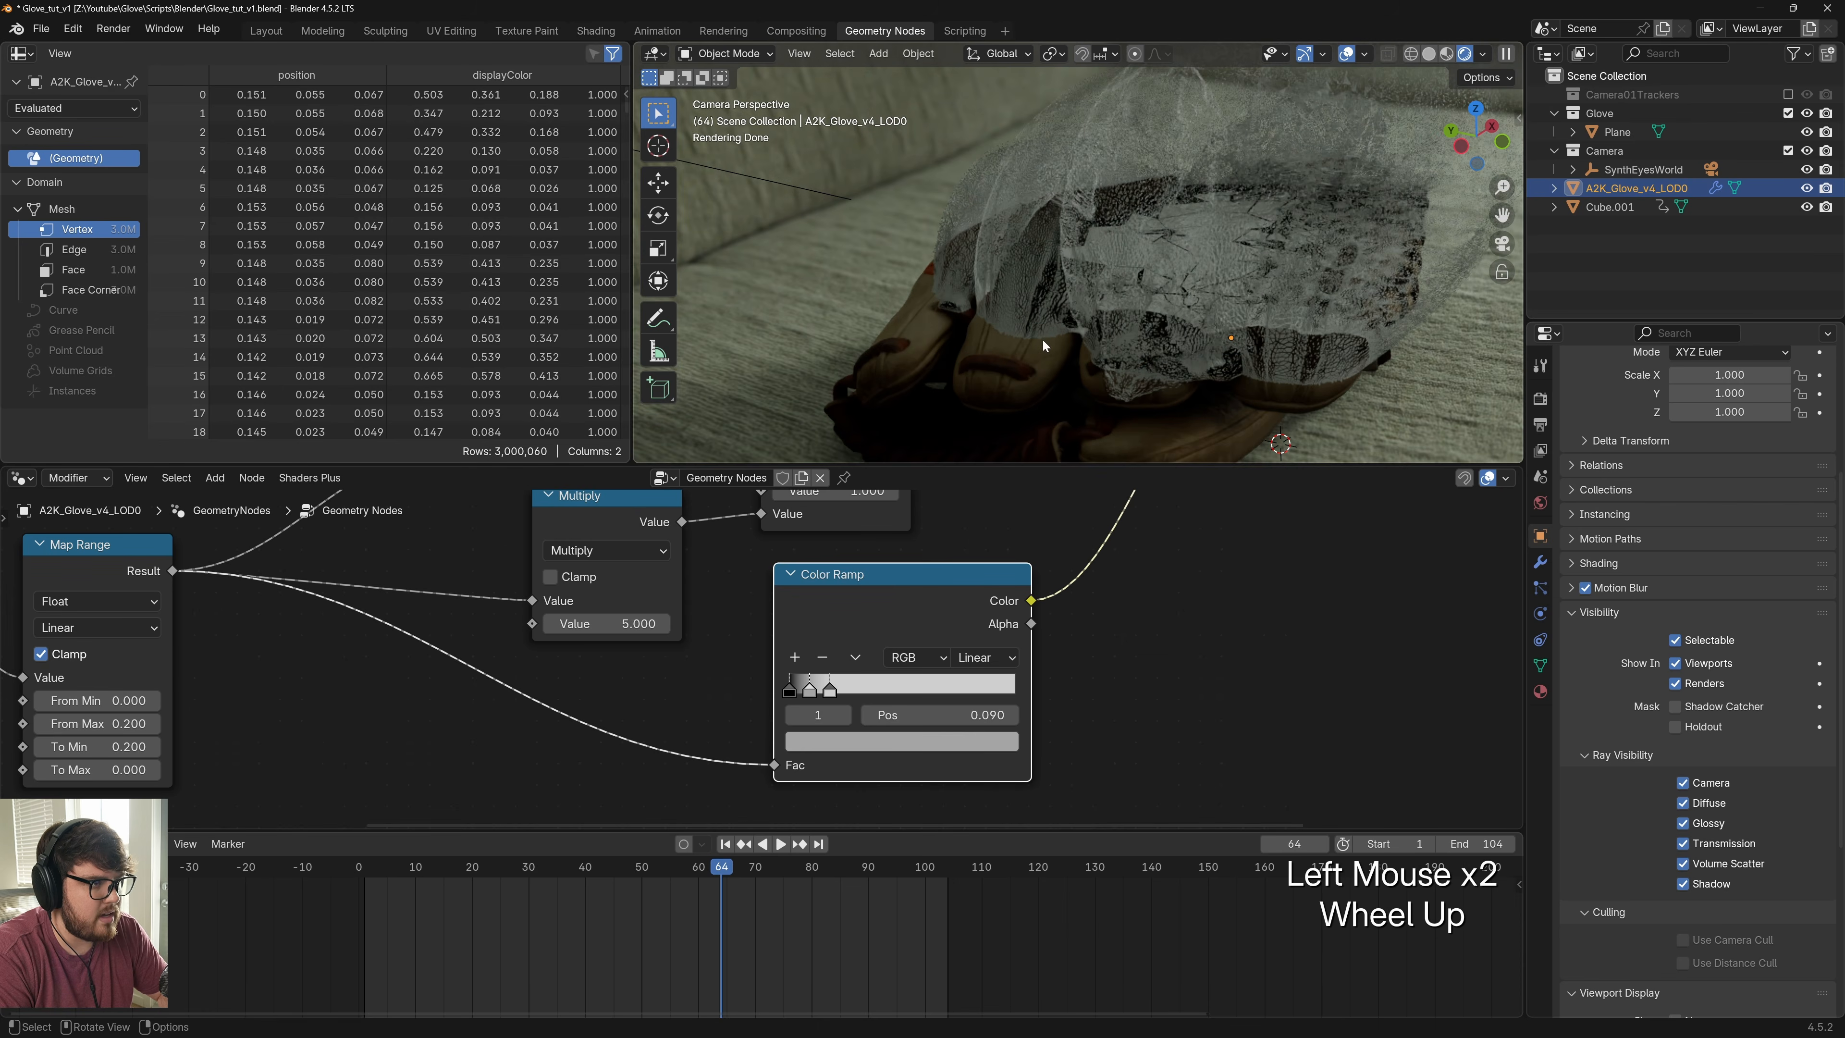
scroll(1098, 335, down, 1)
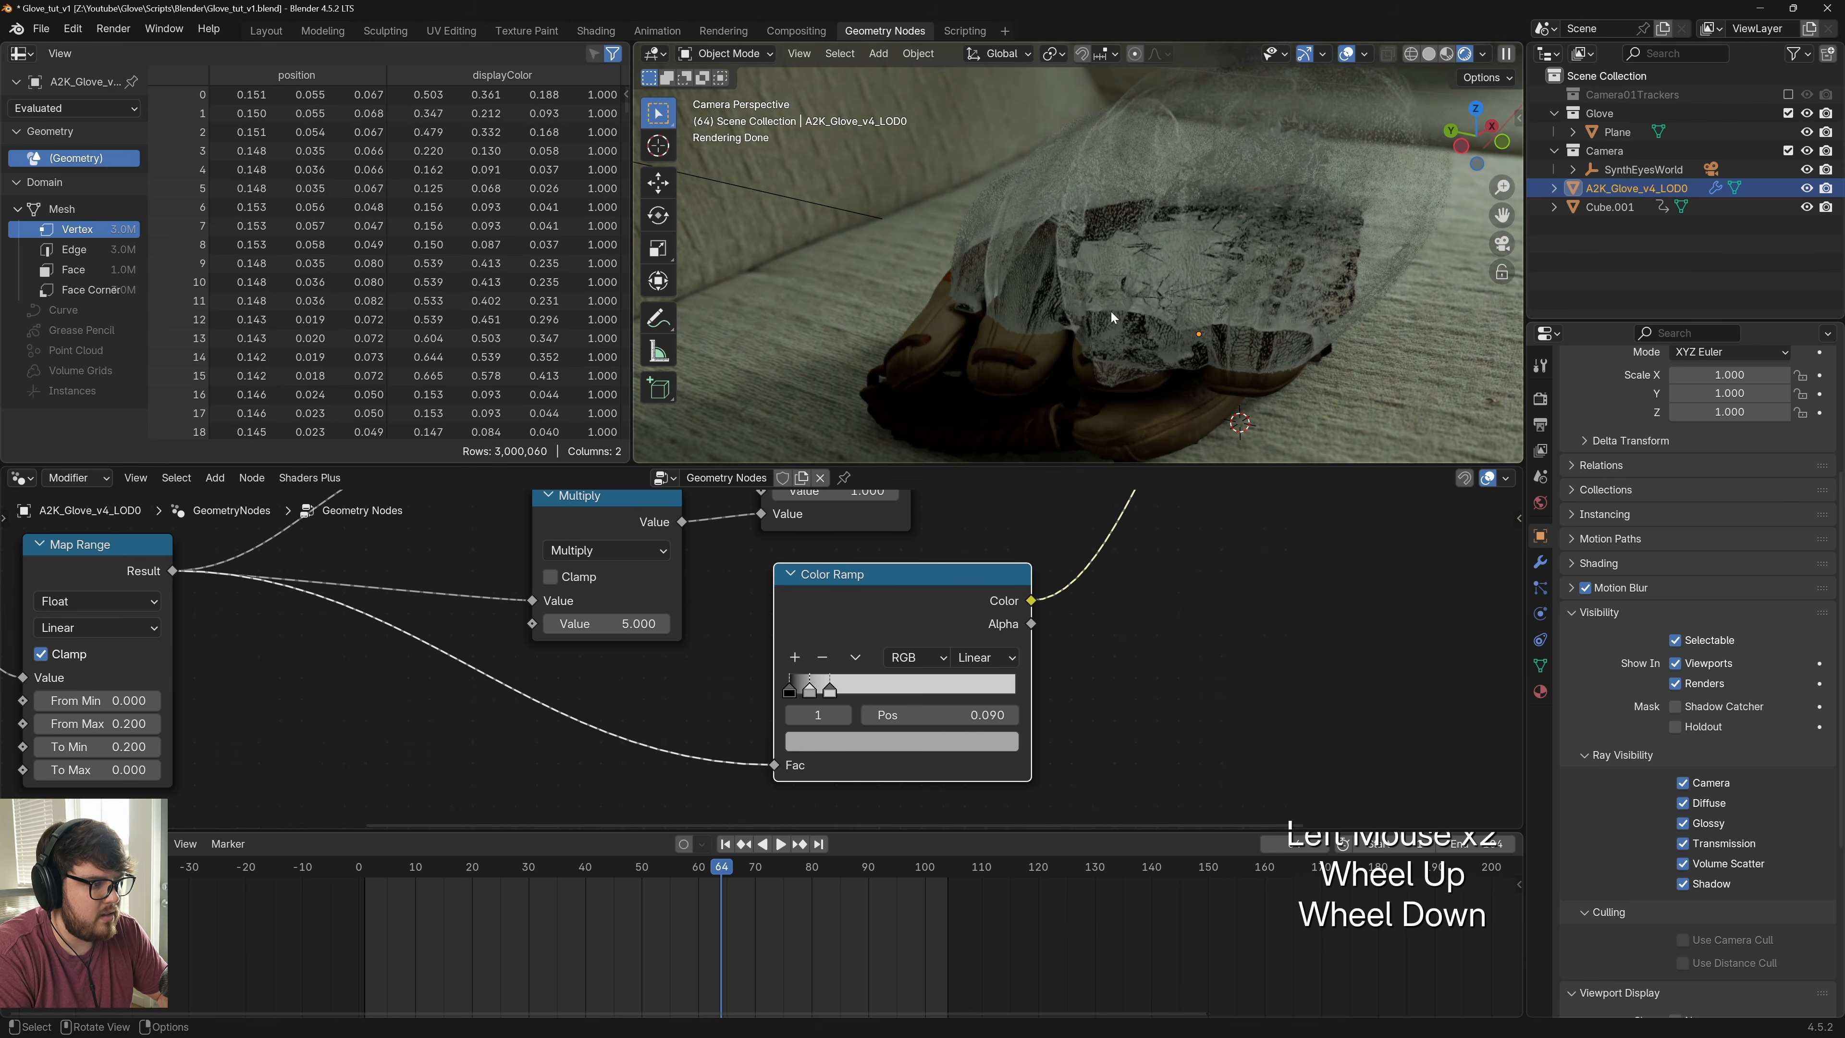
Lighten the Color Ramp's middle stop and turn its last stop black, moving it closer to the start
drag(810, 689, 860, 740)
click(860, 740)
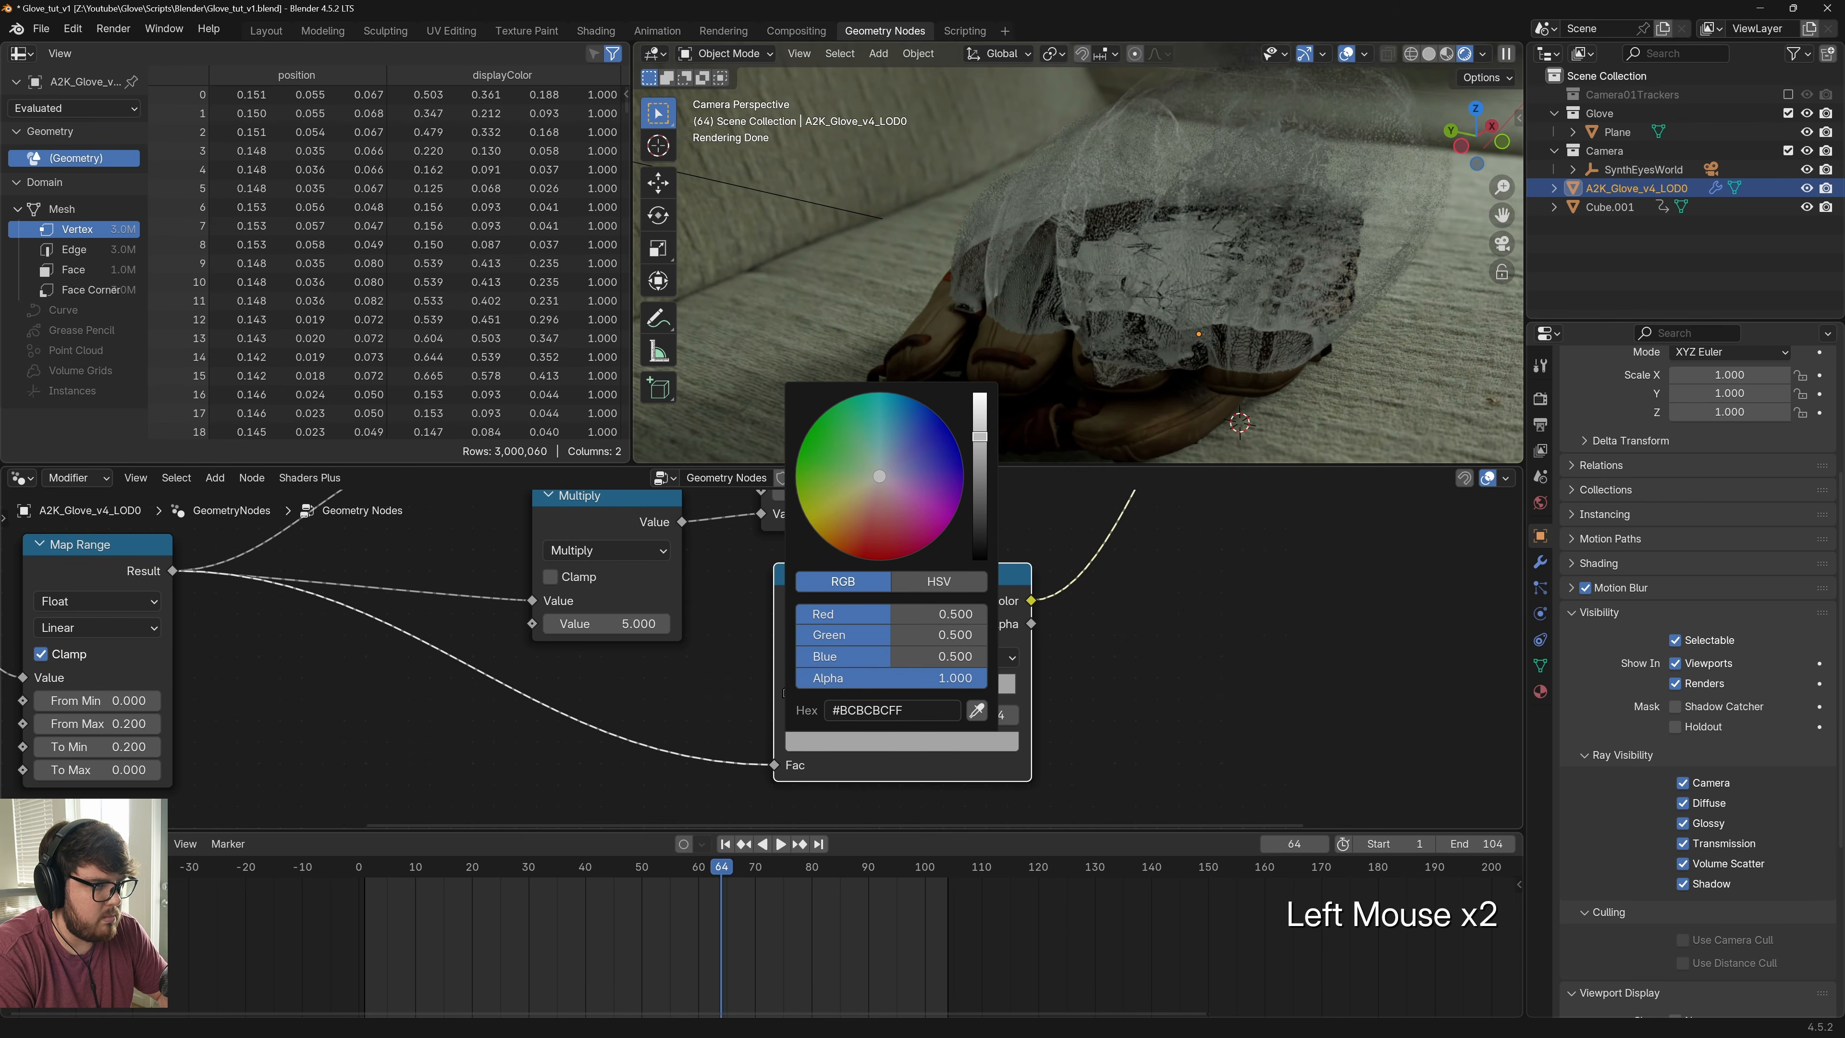
drag(978, 539, 978, 563)
mouse_move(864, 687)
mouse_down()
mouse_move(810, 695)
mouse_move(850, 692)
mouse_up()
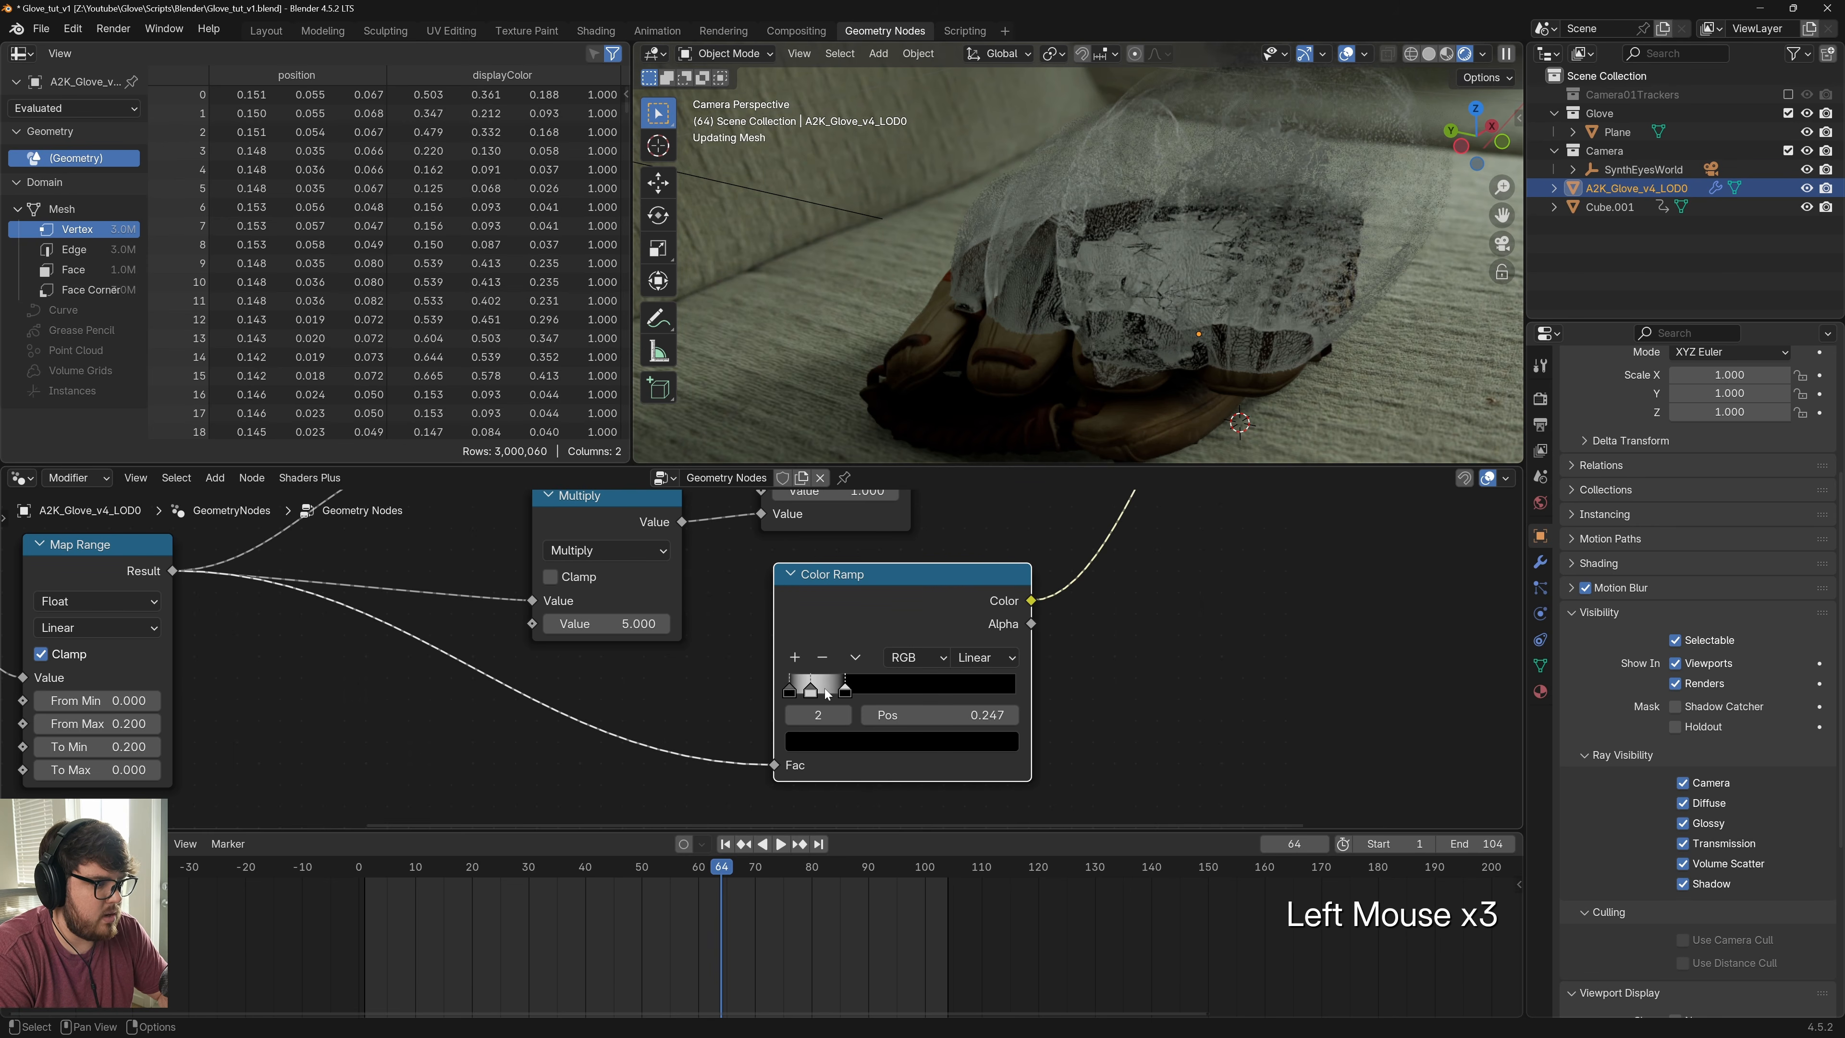
Set the Color Ramp interpolation to Constant and move its light stop to position 0.026
click(986, 657)
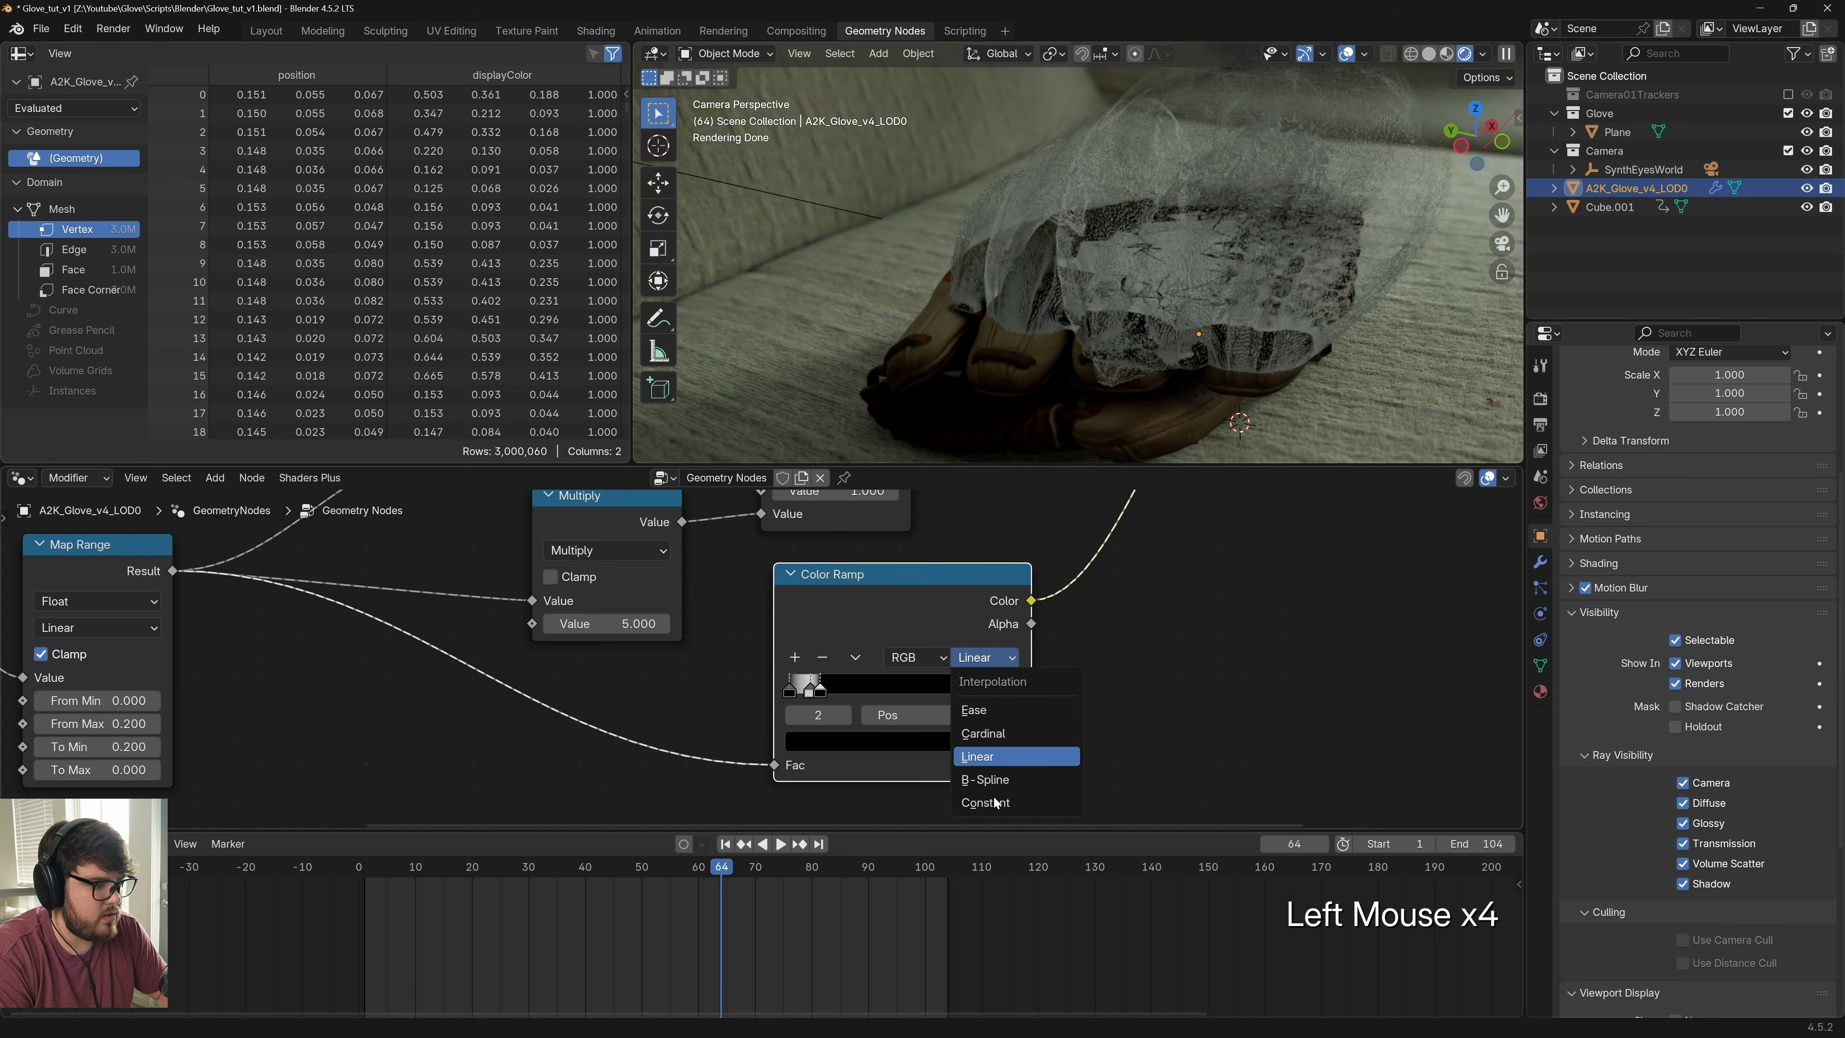
drag(809, 691, 795, 700)
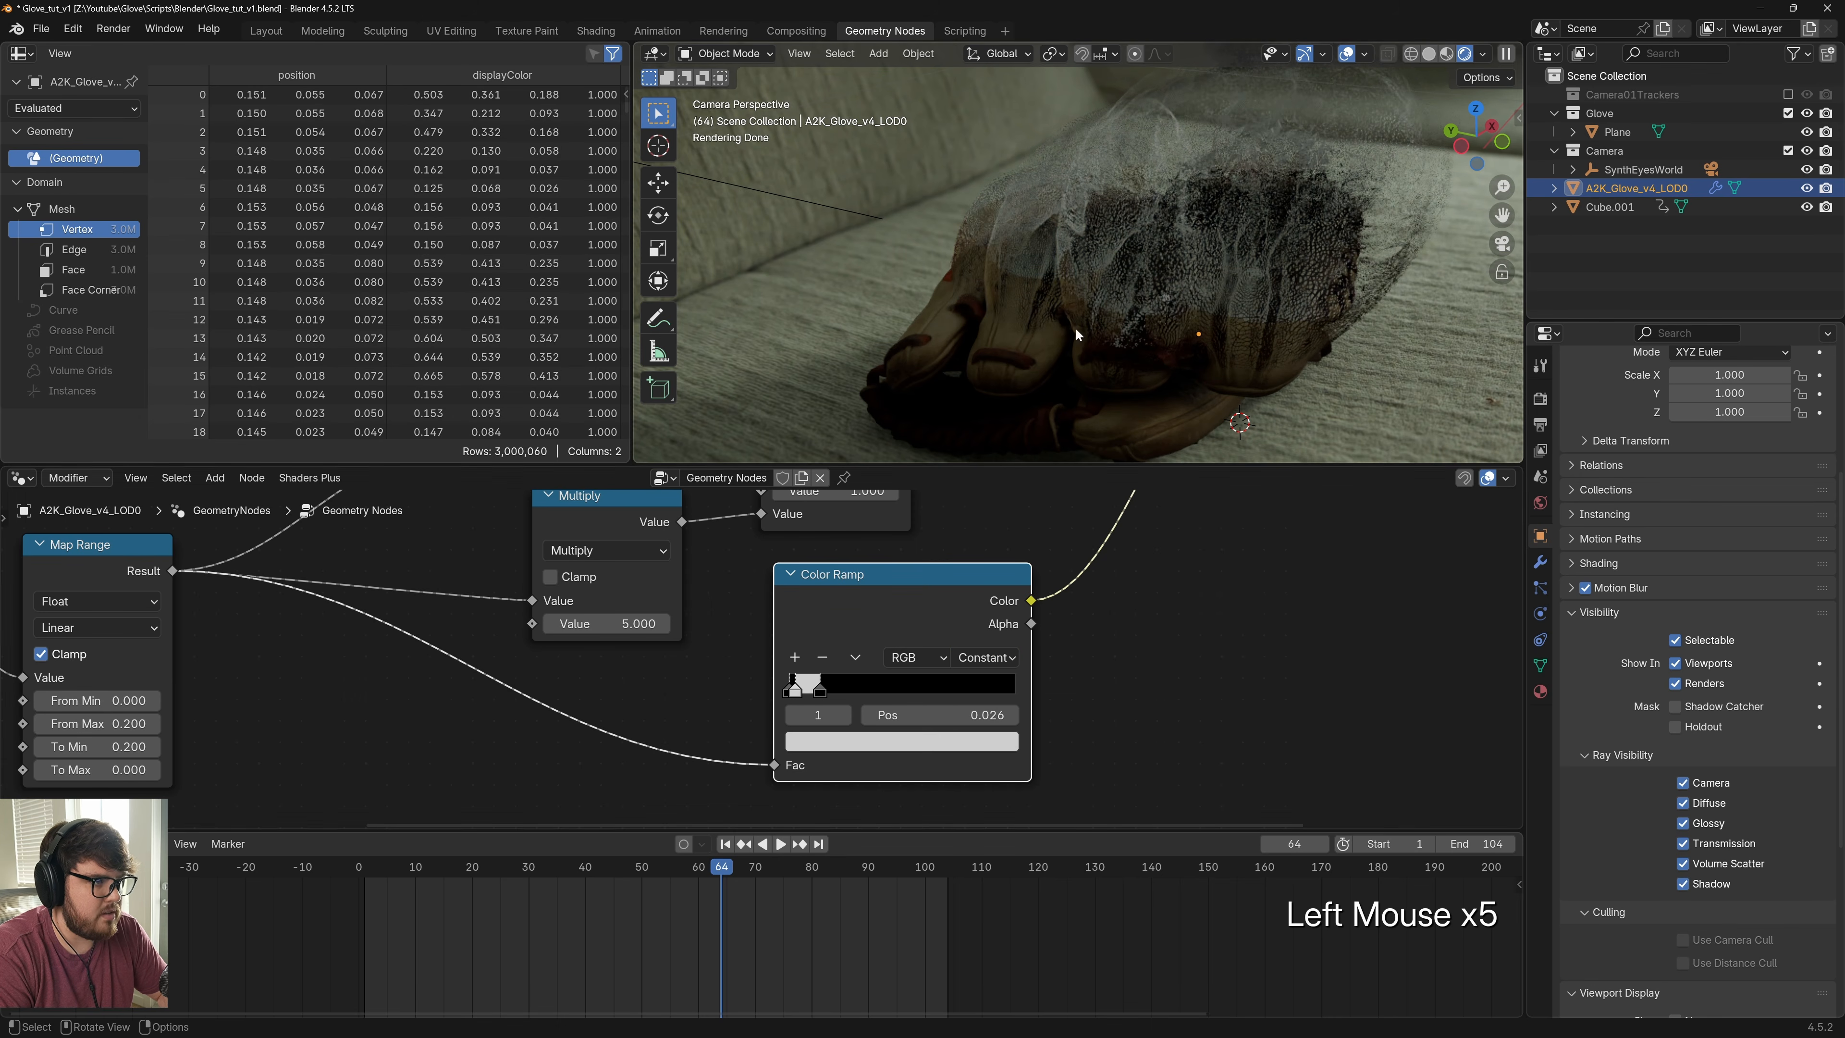
scroll(1083, 305, up, 2)
shift+middle_drag(1086, 295, 1135, 309)
middle_drag(1218, 510, 915, 705)
scroll(915, 704, down, 2)
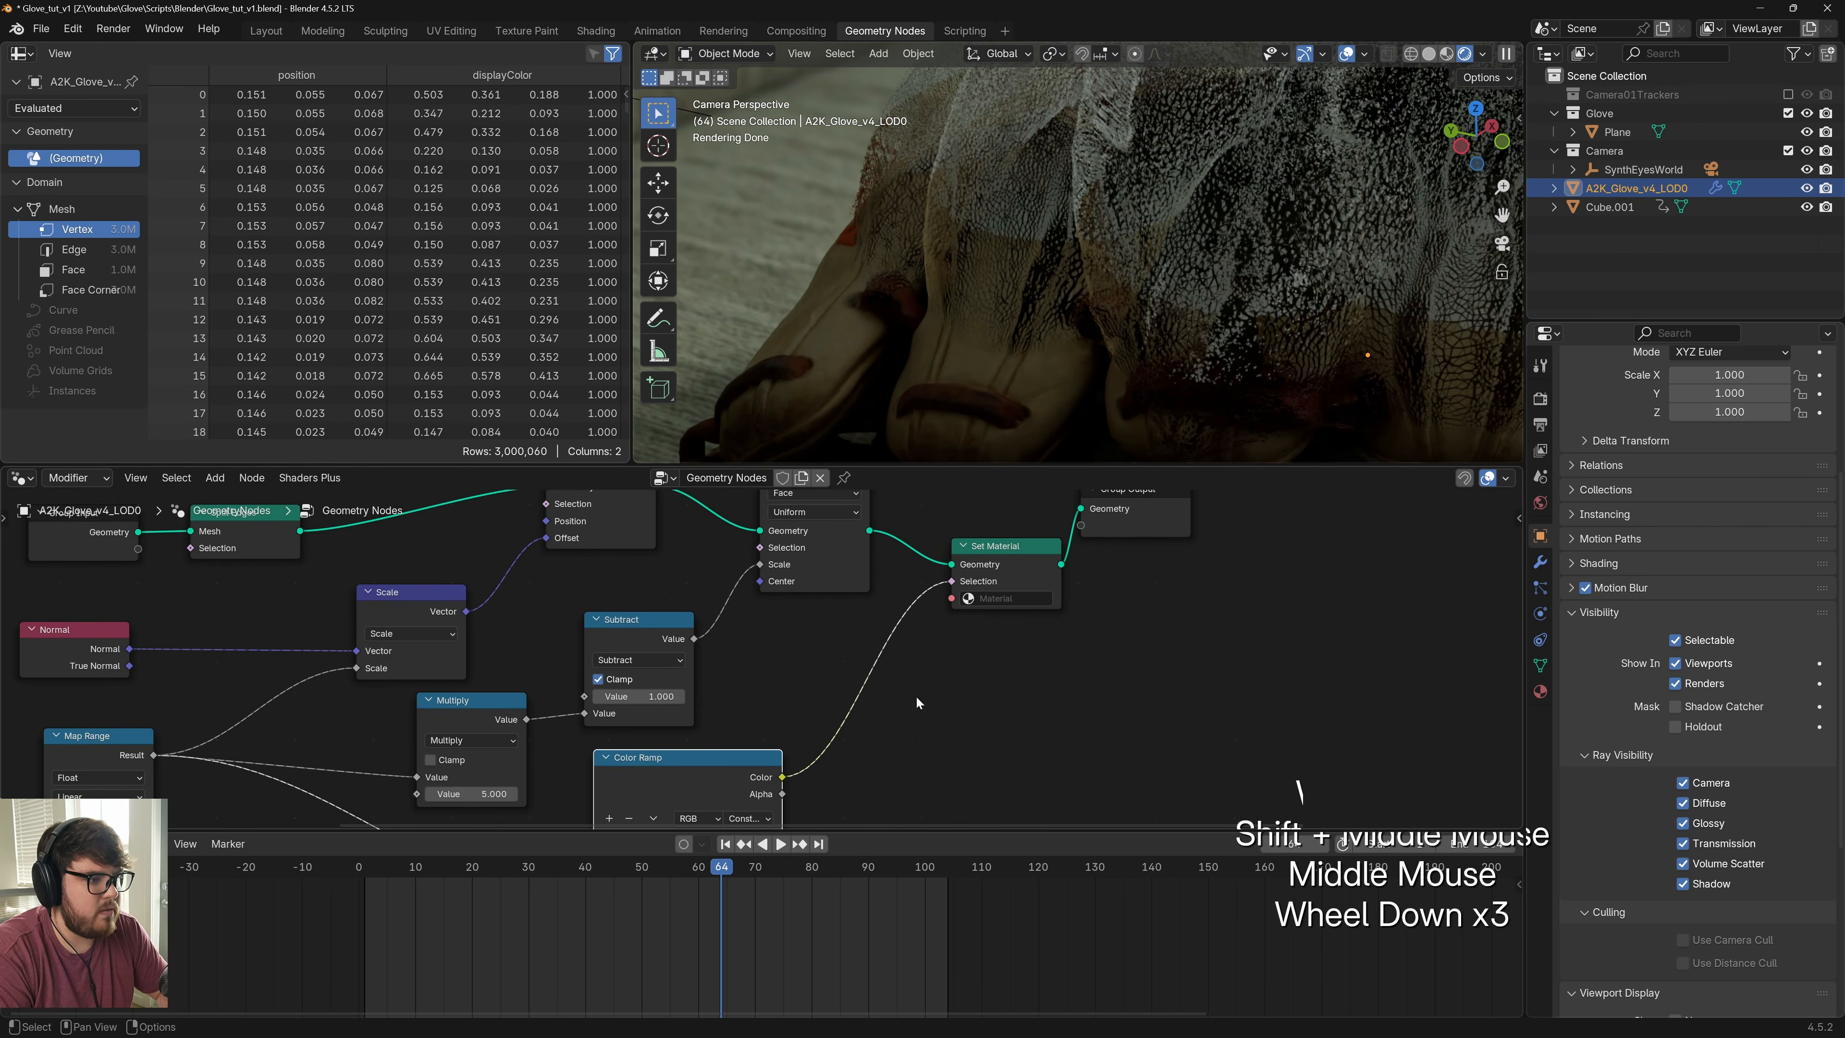
Remove the A2K_Glove_v4_LOD0_u1_v0.001 material slot from the glove
scroll(916, 711, down, 1)
scroll(972, 629, up, 2)
shift+middle_drag(972, 628, 975, 619)
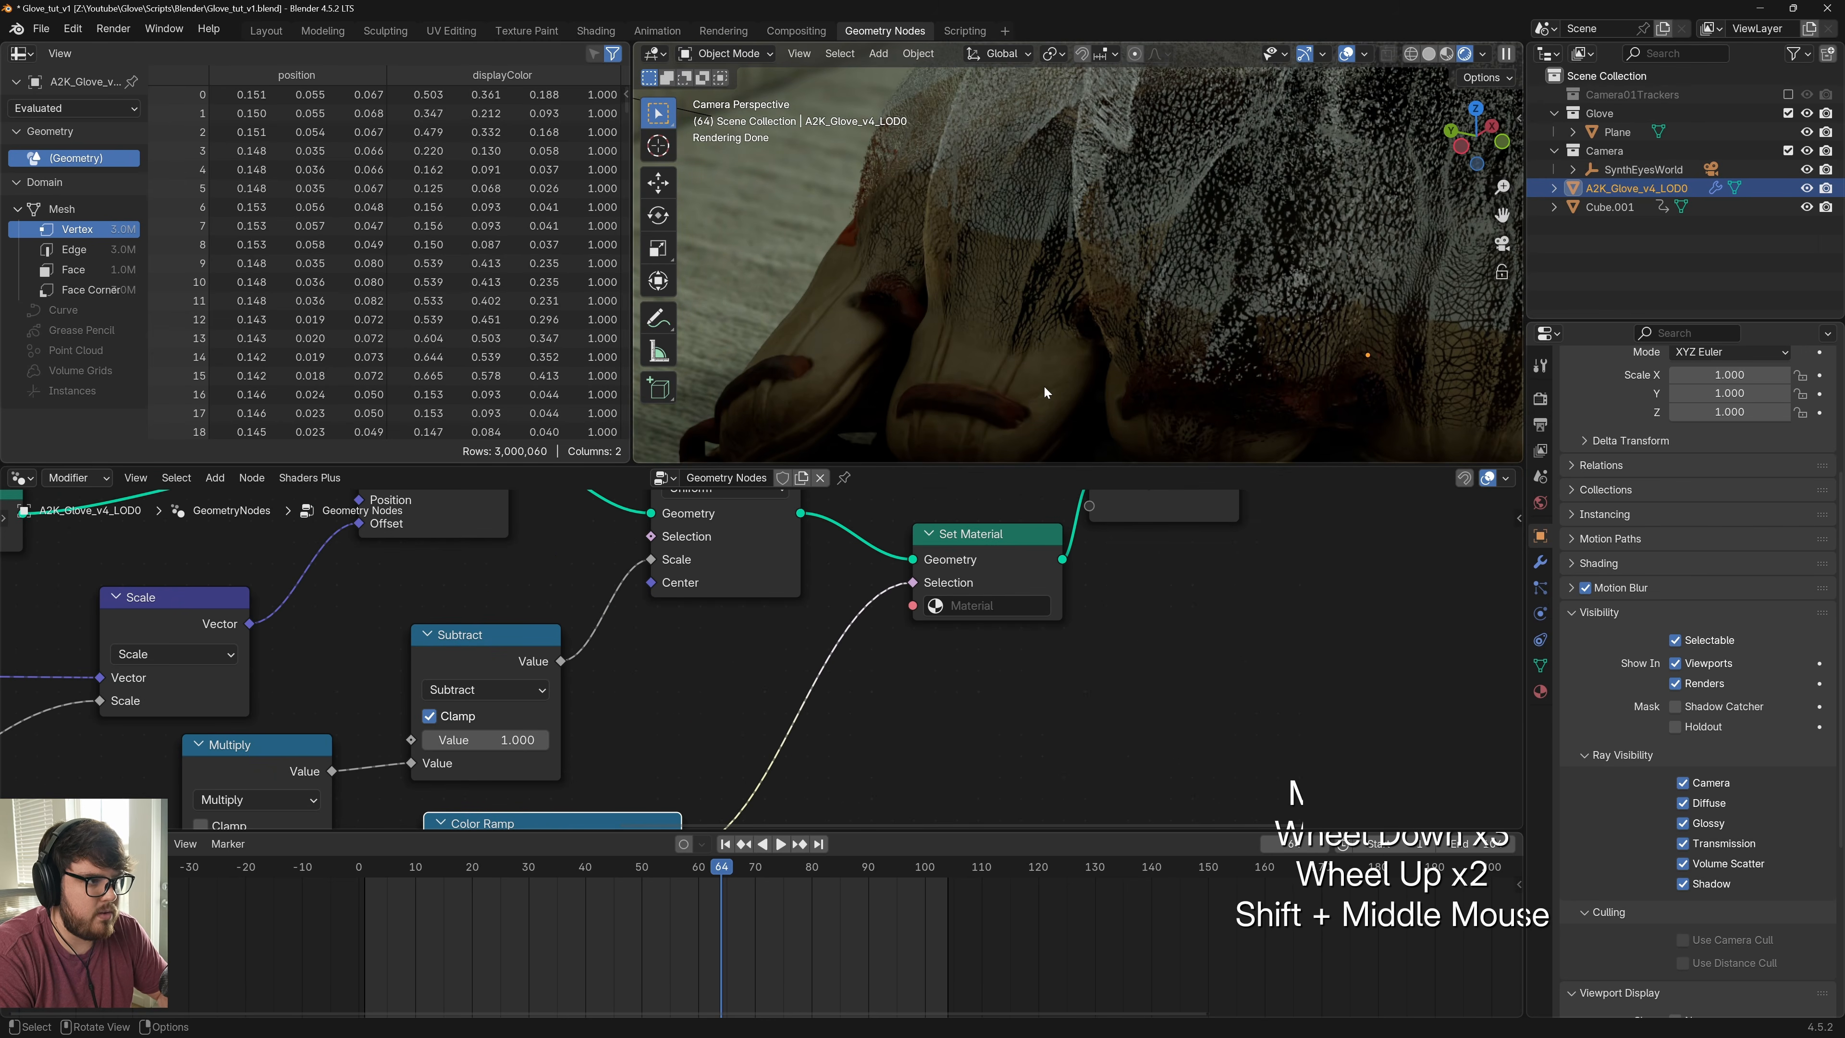
click(1086, 412)
click(1540, 691)
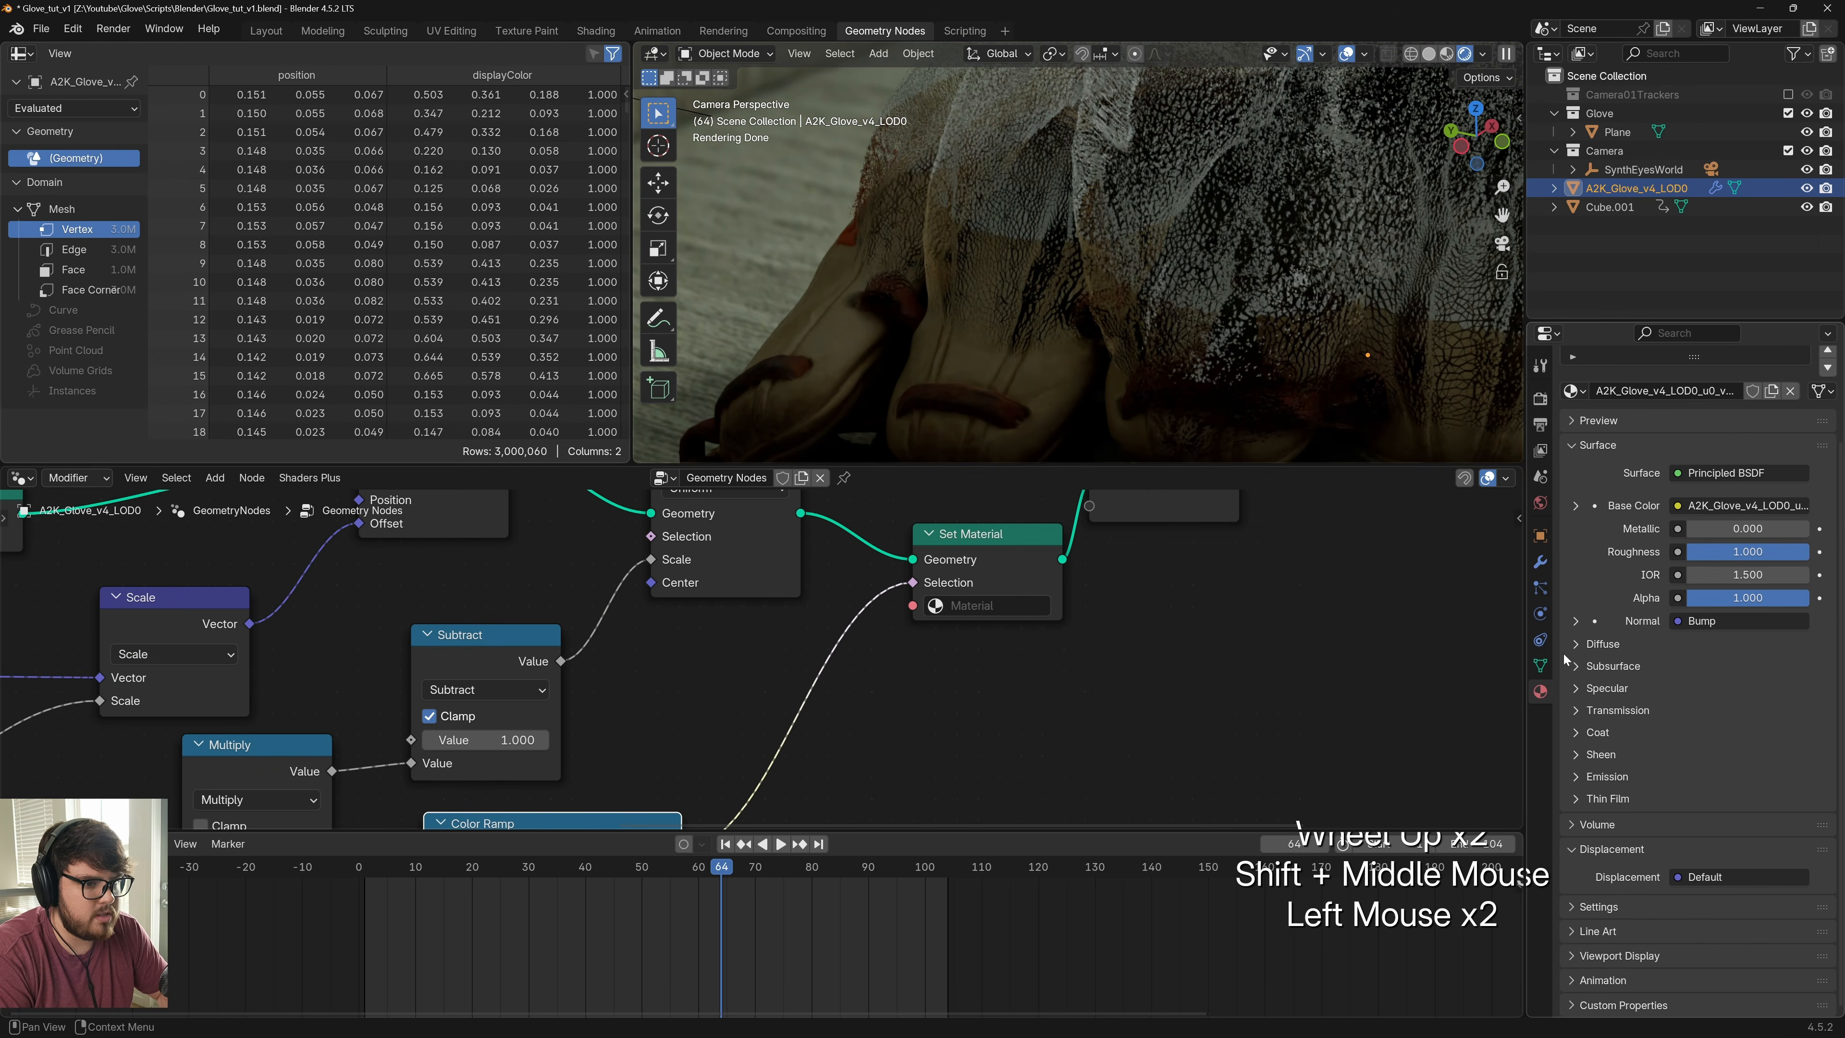
scroll(1657, 428, up, 2)
click(1663, 425)
scroll(1670, 425, up, 1)
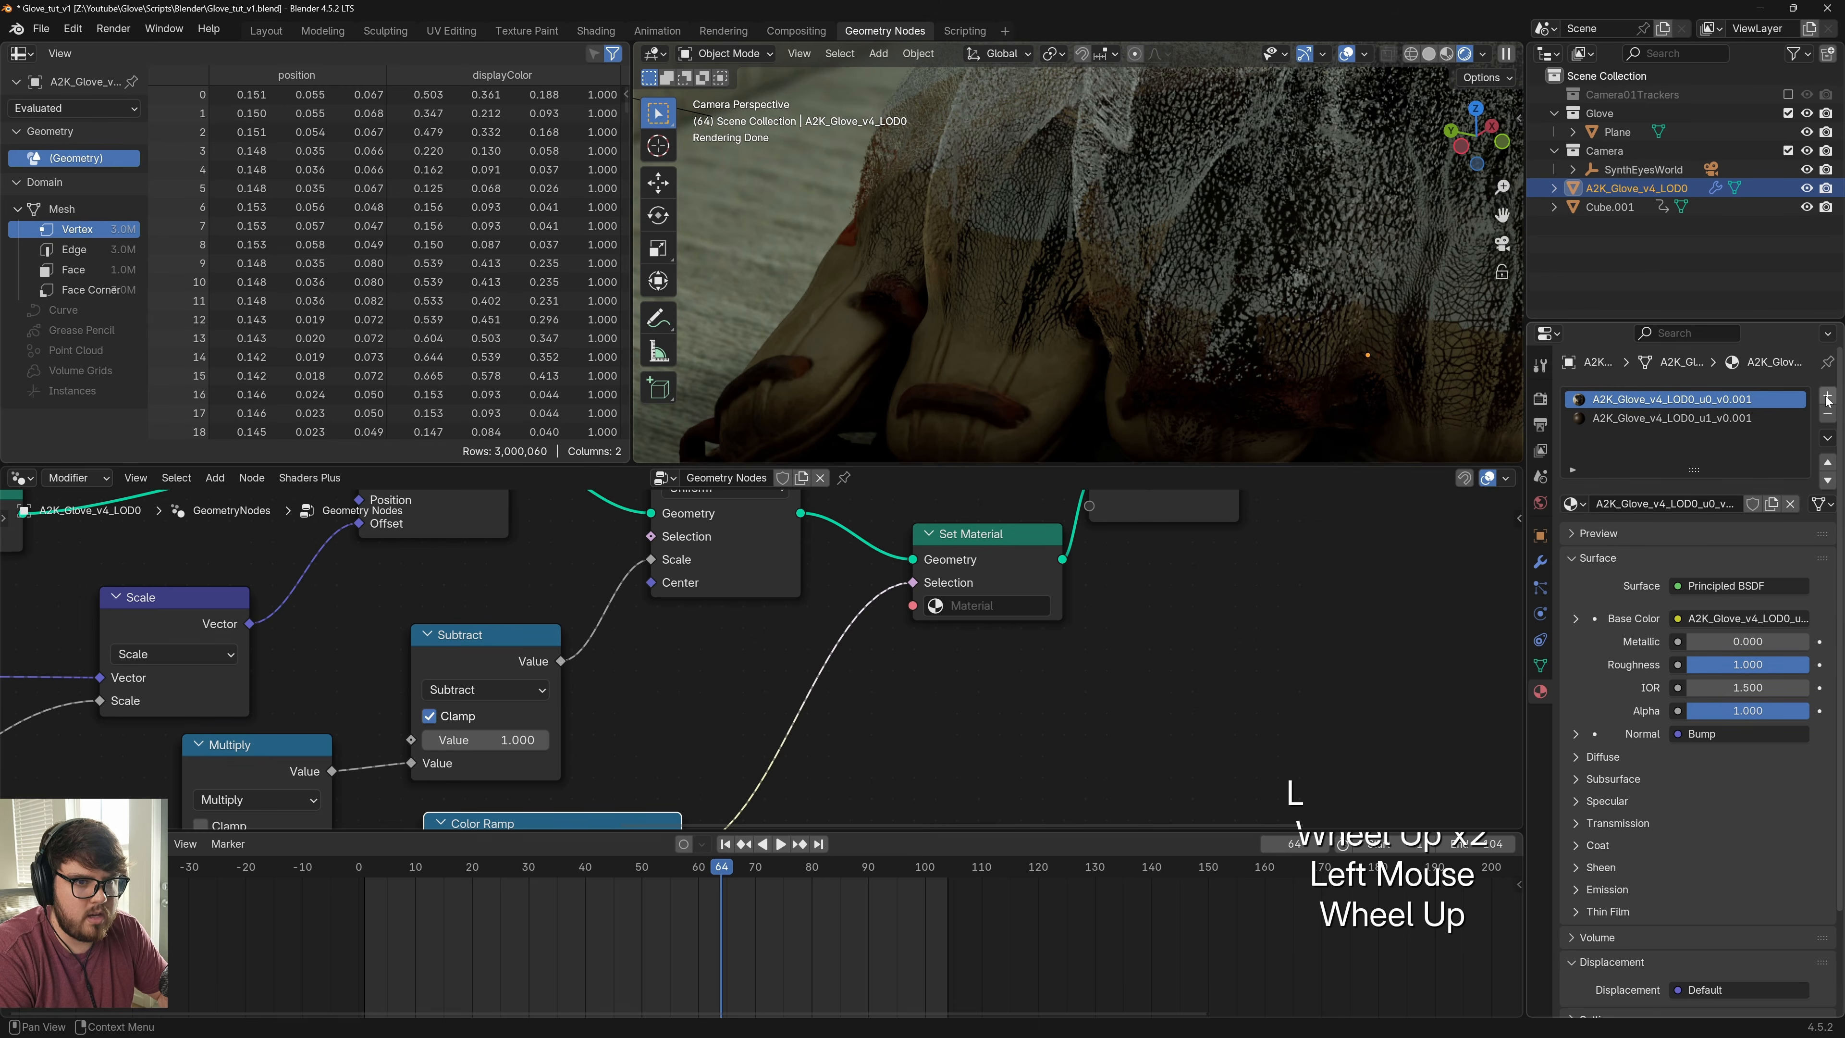
click(1777, 418)
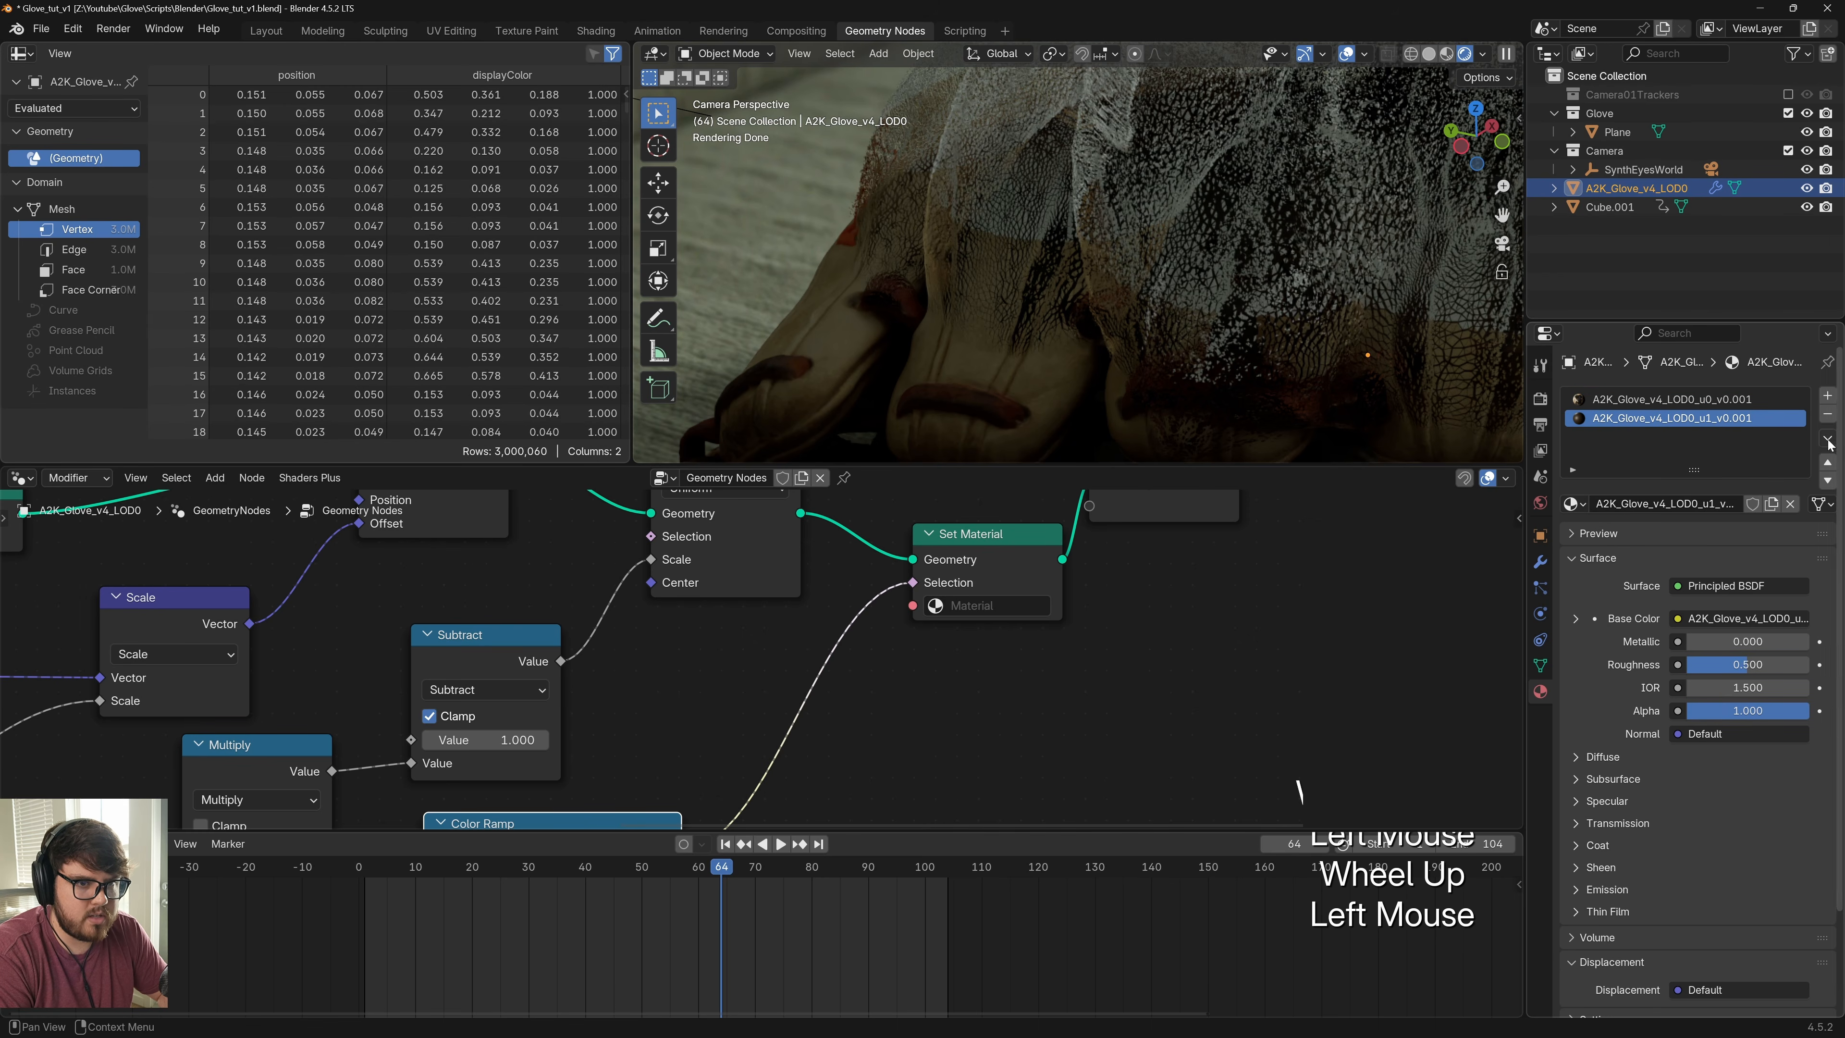
click(1827, 414)
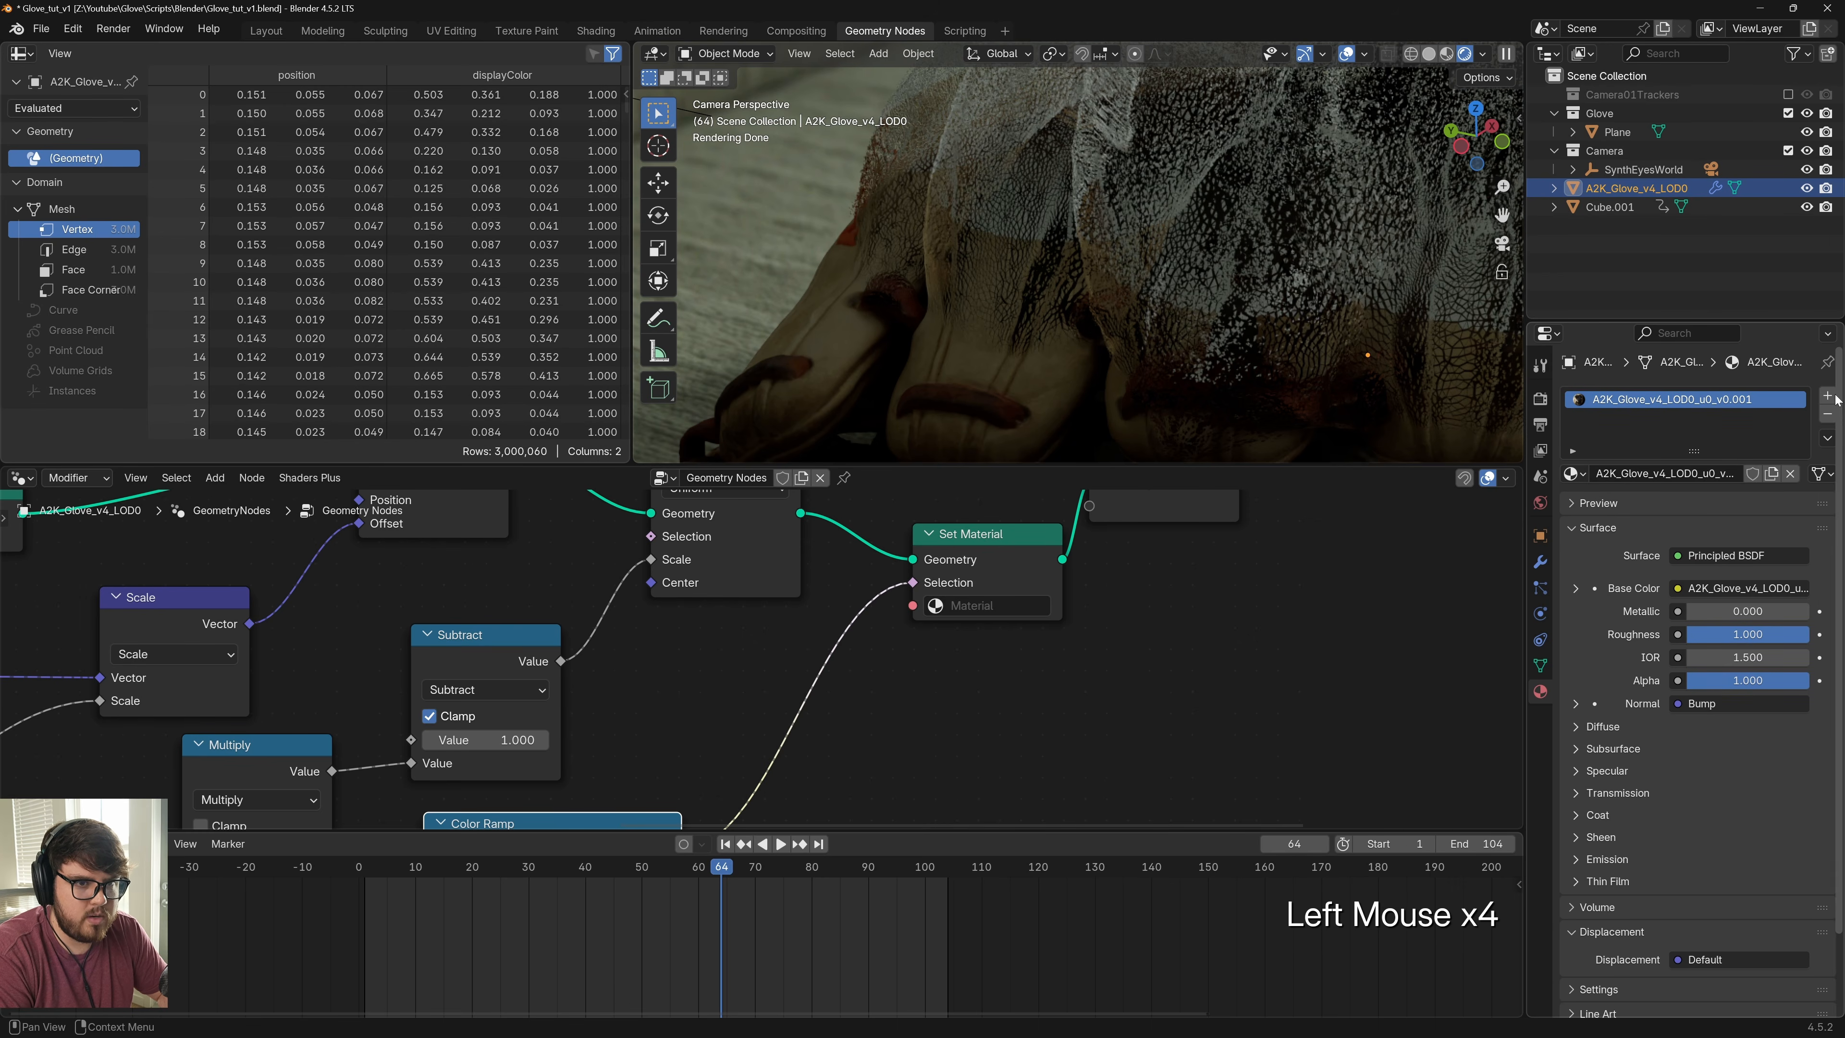
Add a second material slot to the glove with a new material named Glow
click(1828, 397)
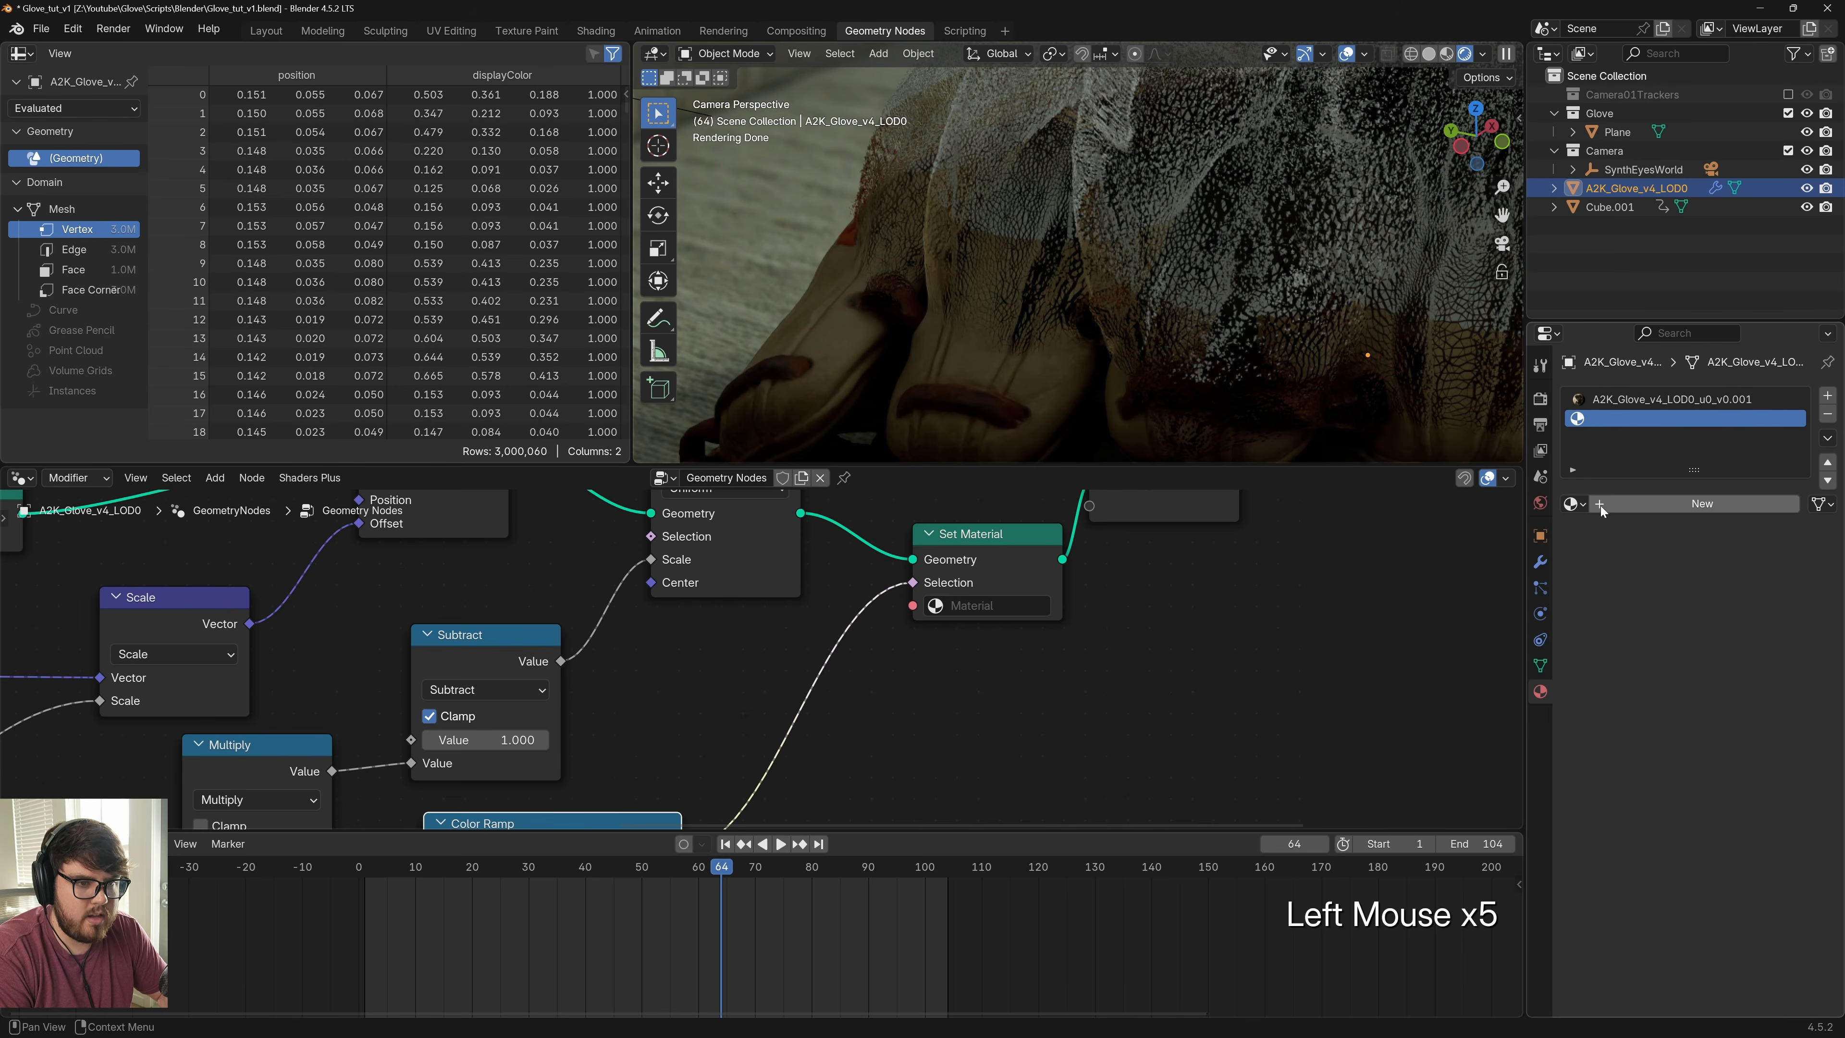
click(1641, 510)
click(1634, 504)
text(Glow)
key(Return)
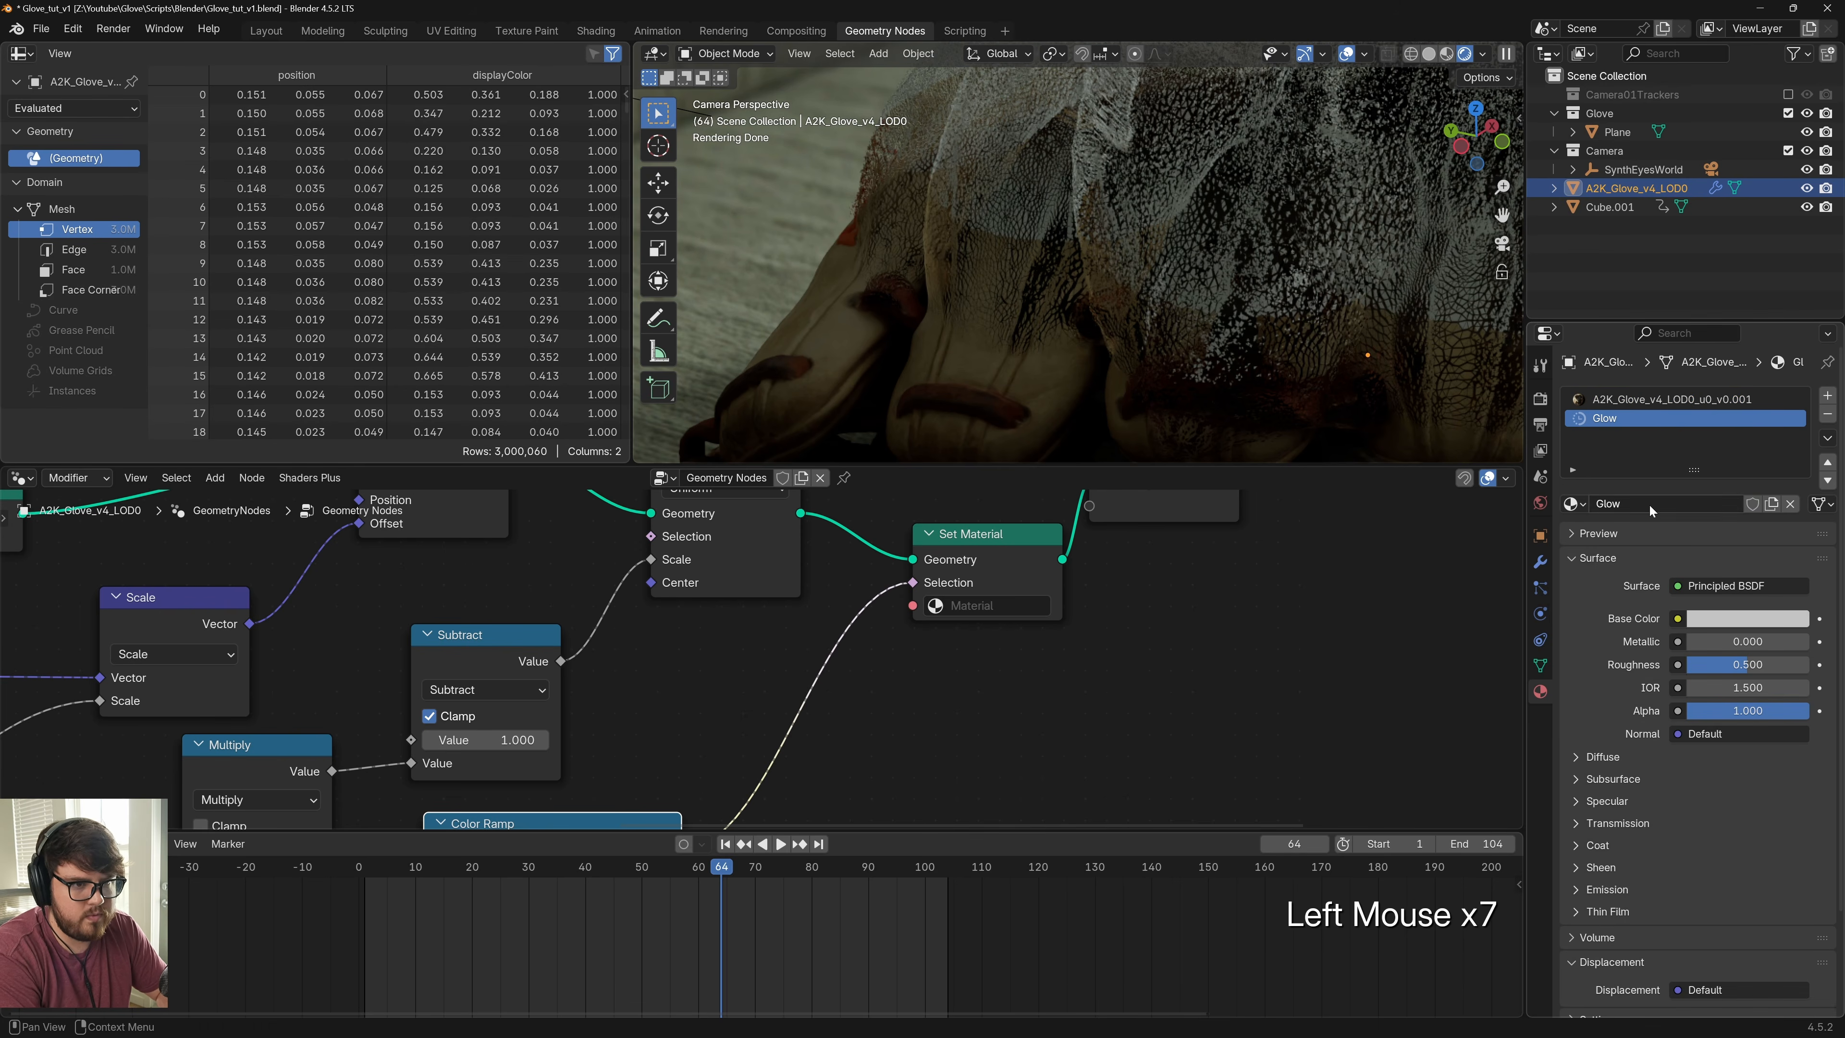
Give the Glow material a red emission color with a strength of 15
click(1577, 885)
scroll(1577, 884, down, 2)
click(1730, 749)
click(1706, 567)
drag(1707, 567, 1707, 591)
double_click(1726, 776)
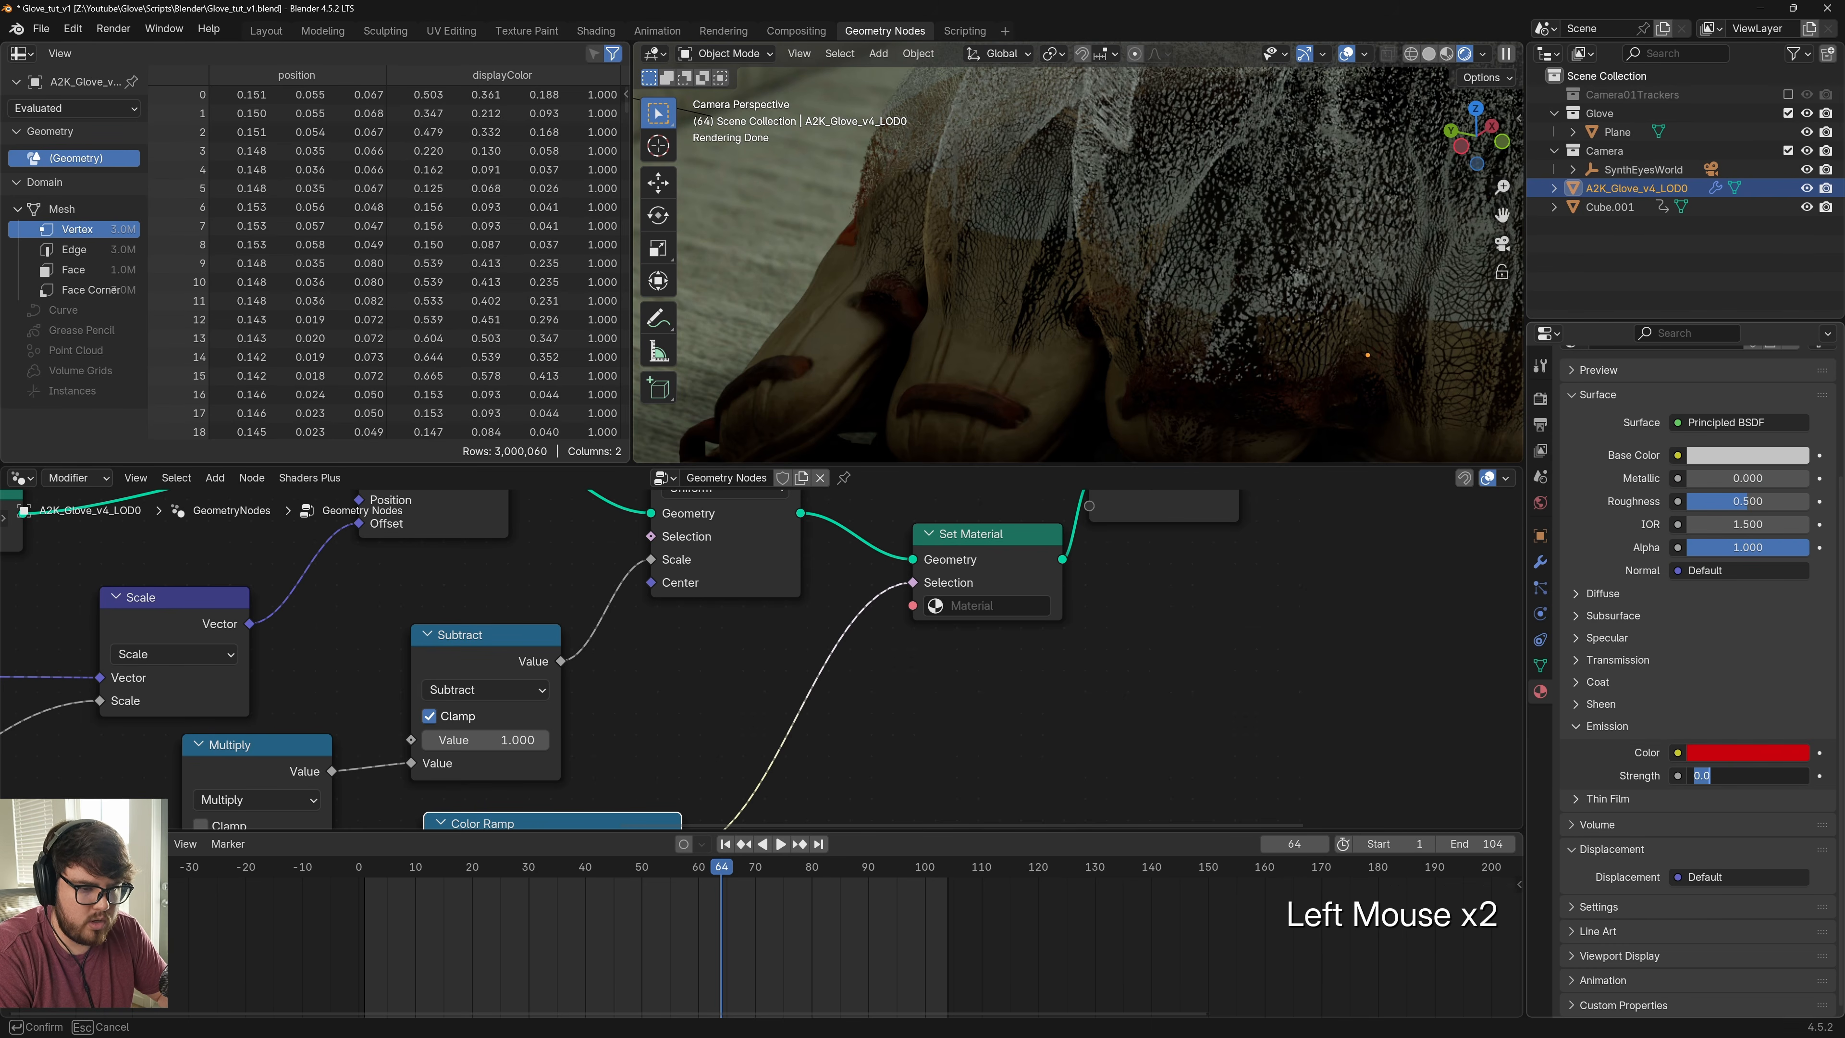
text(15)
key(Return)
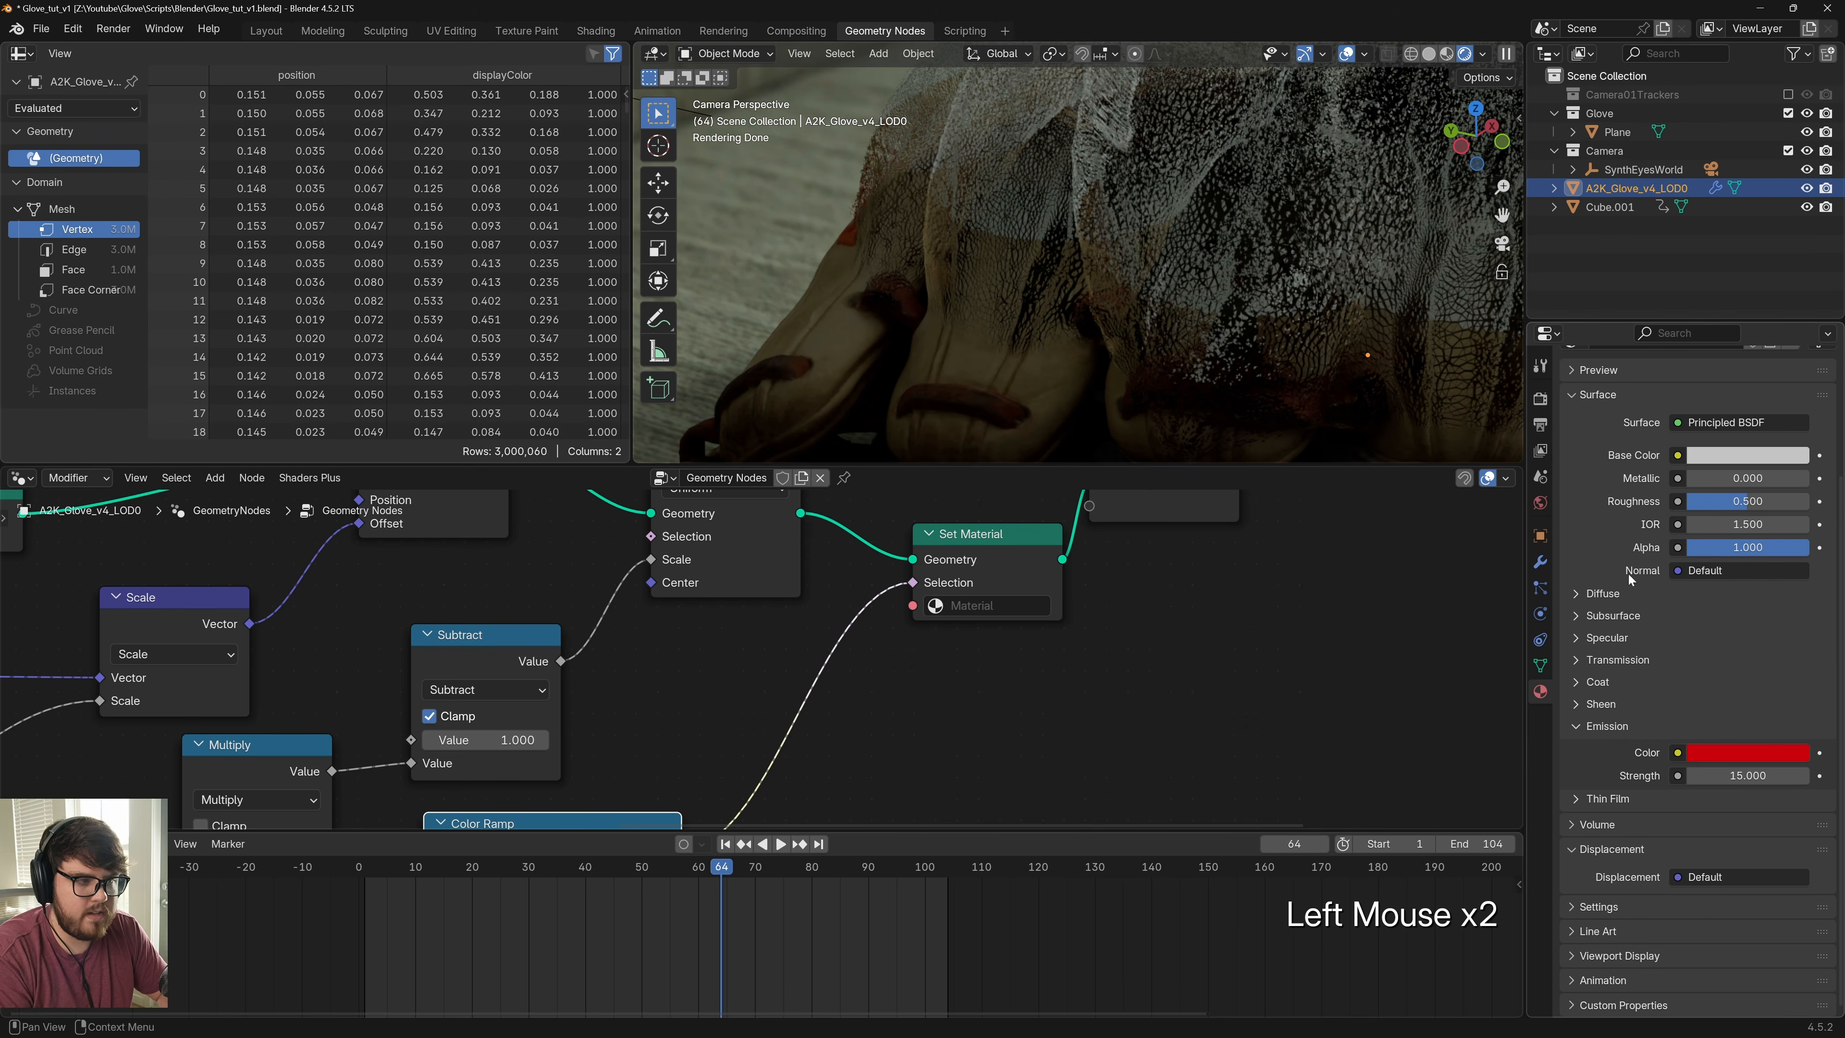
Assign the Glow material to the Set Material node and save the file
click(974, 617)
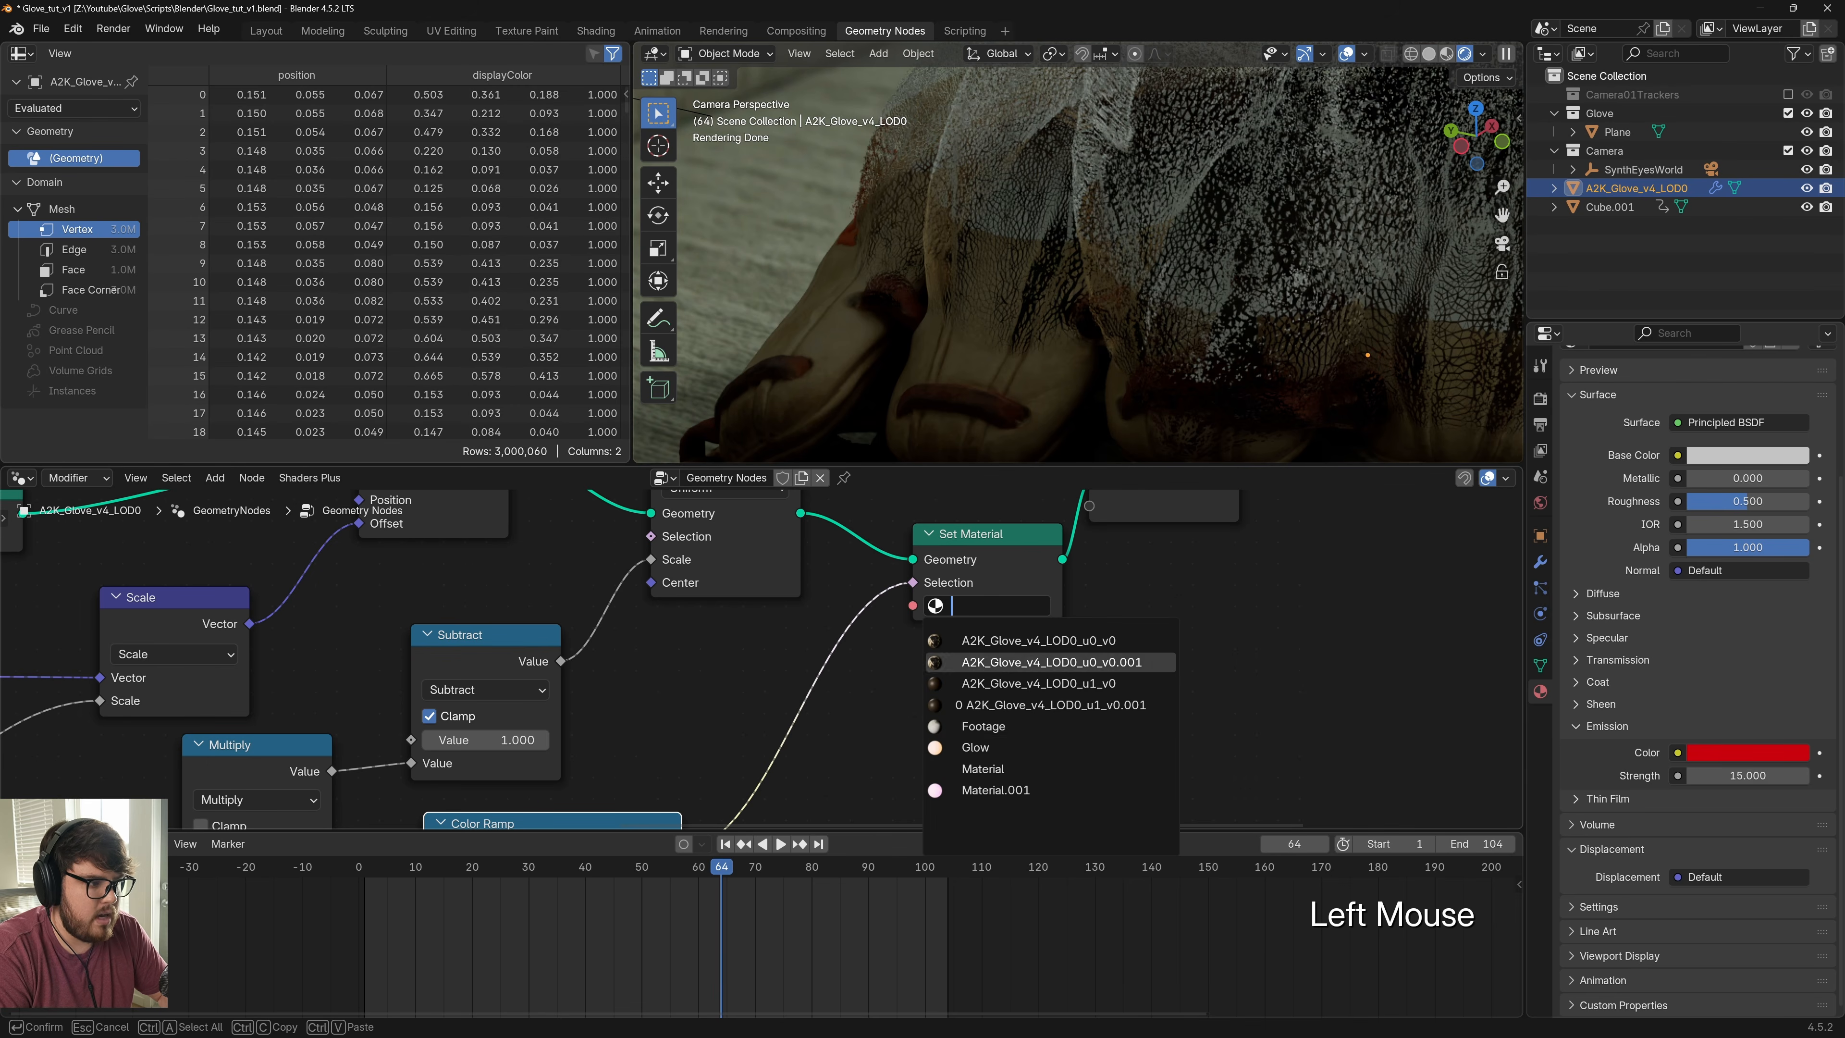
click(995, 748)
scroll(1280, 404, down, 4)
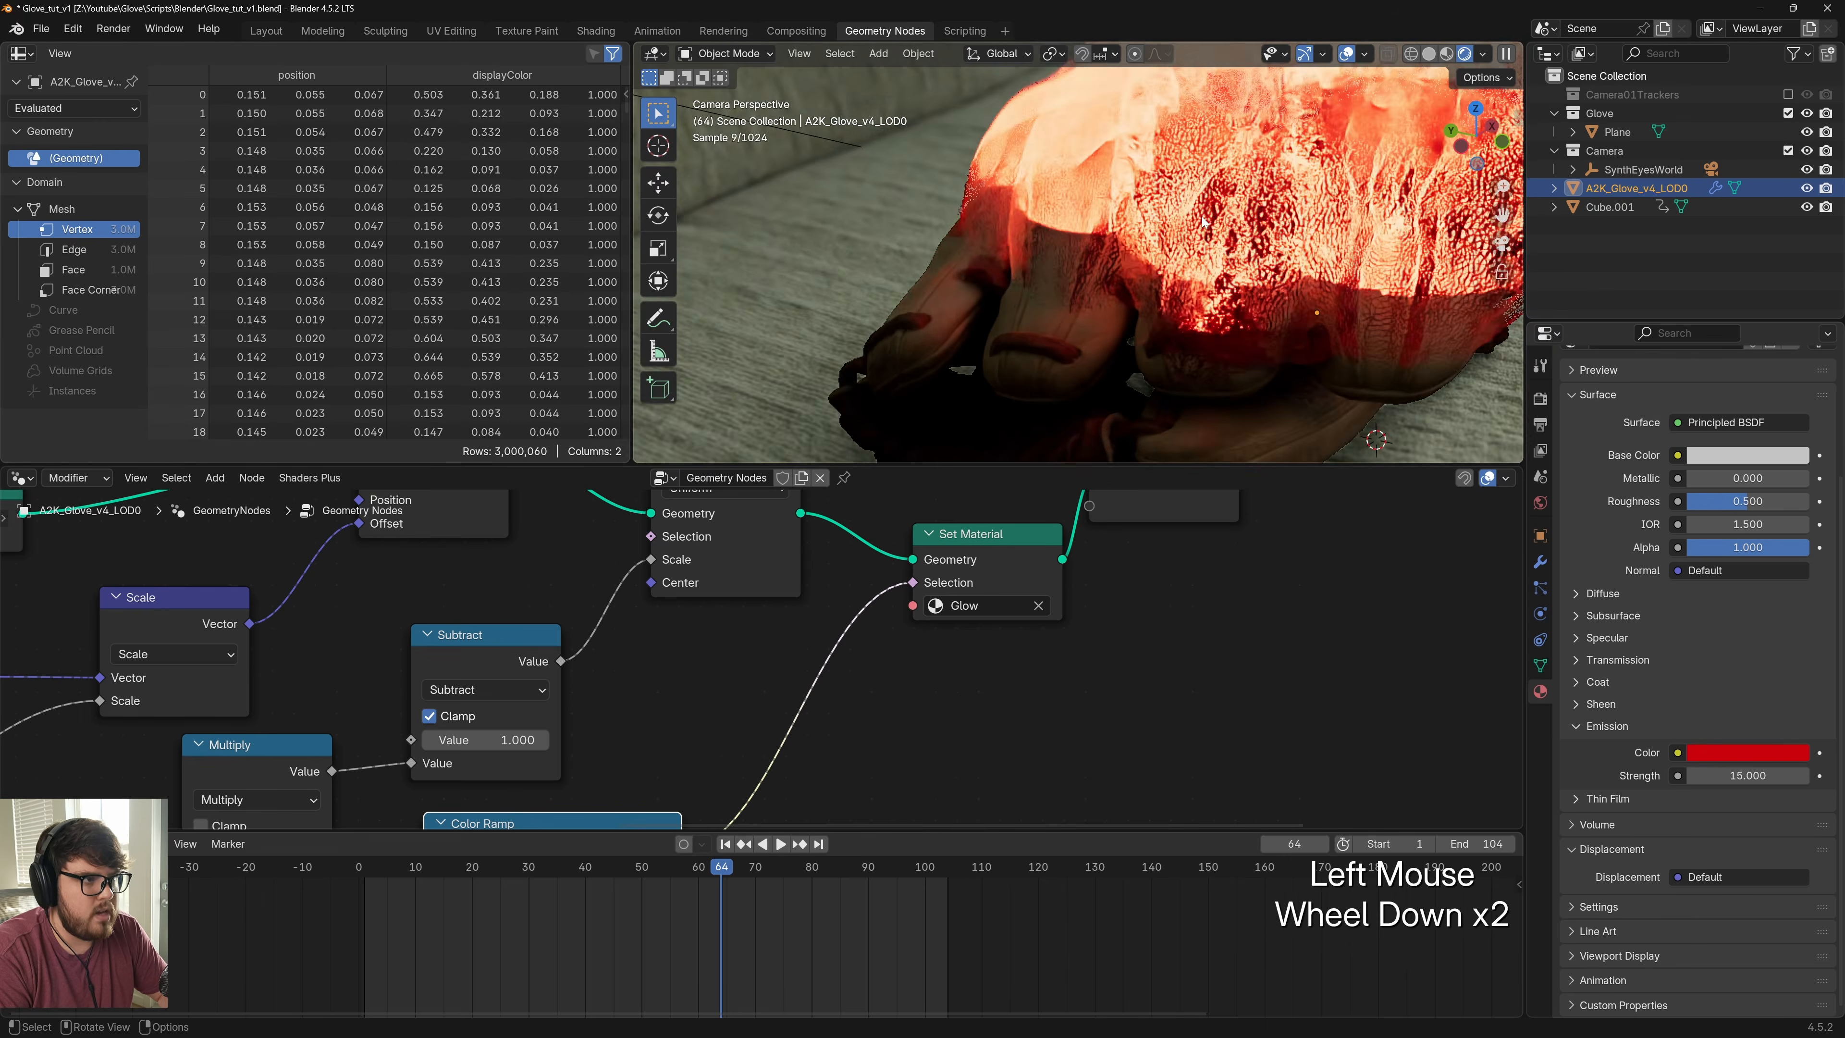
shift+middle_drag(1280, 404, 1268, 244)
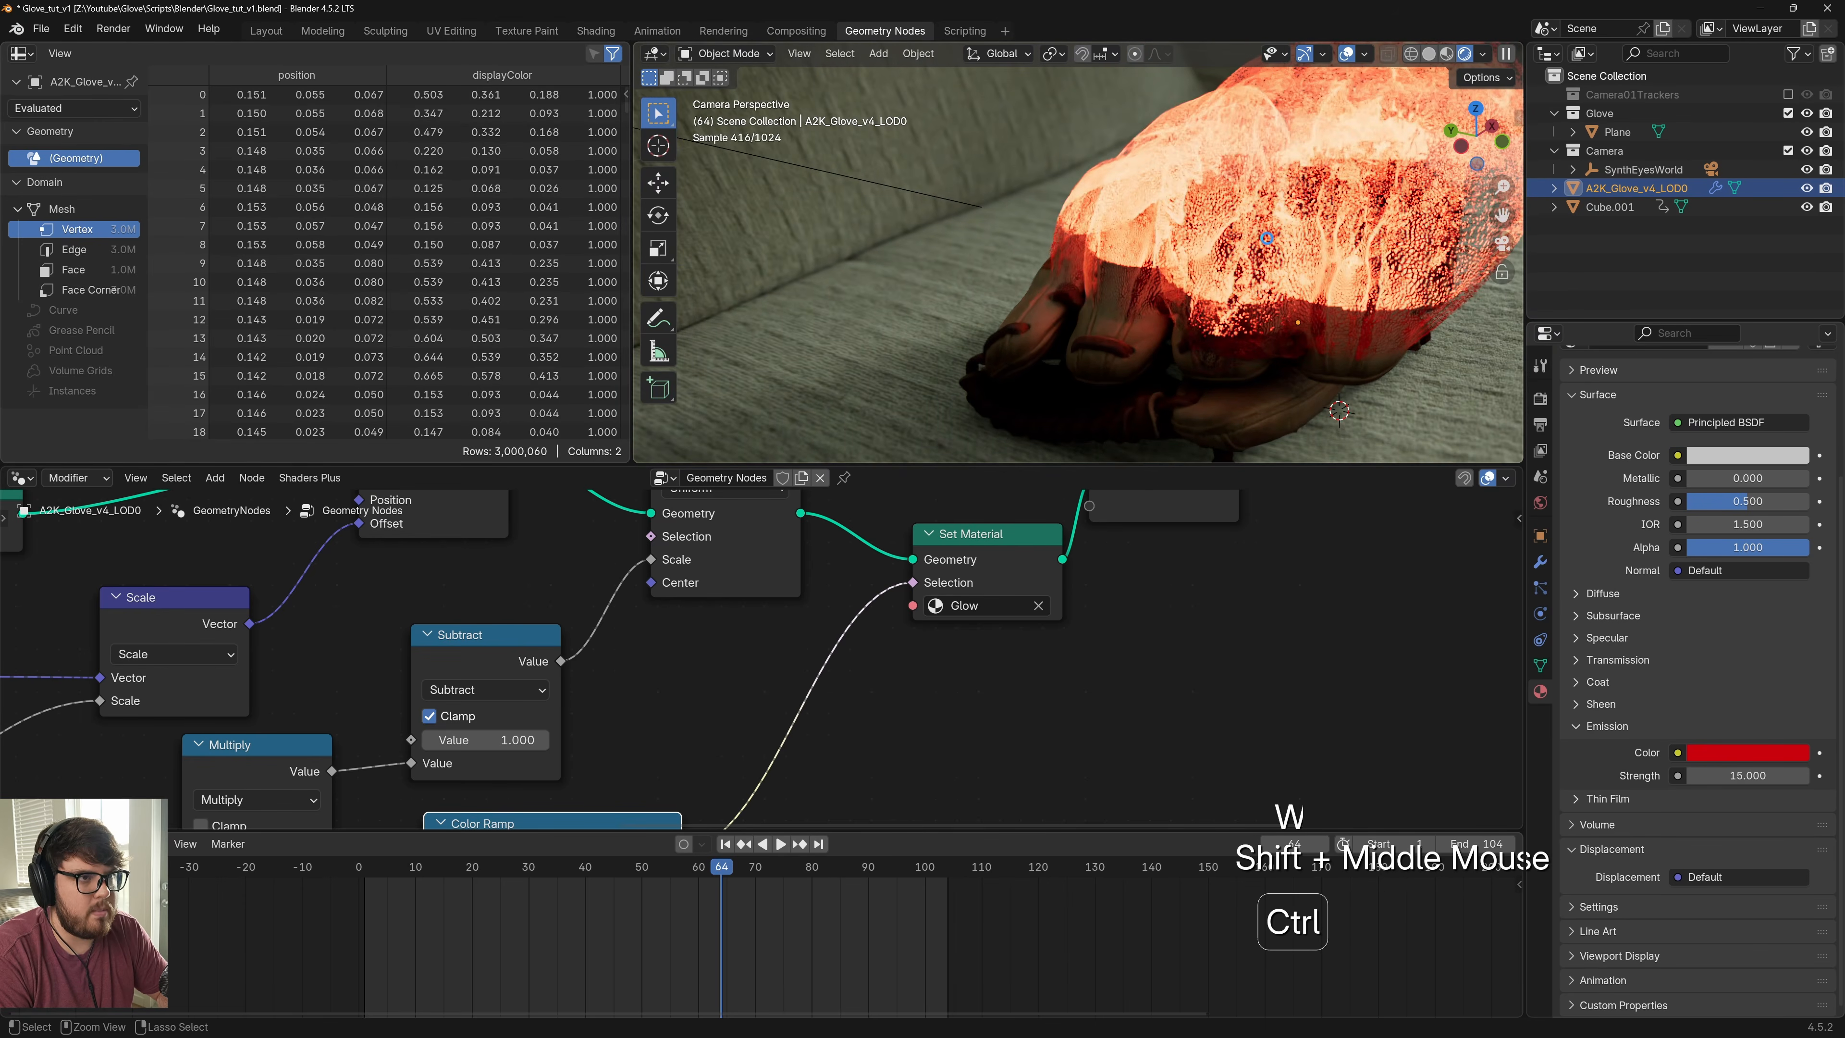
key(ctrl+s)
Narrow the glow band by moving the Color Ramp's light stop to 0.002 and its last black stop to 0.011, then save
middle_drag(946, 709, 827, 701)
scroll(837, 709, up, 5)
click(850, 676)
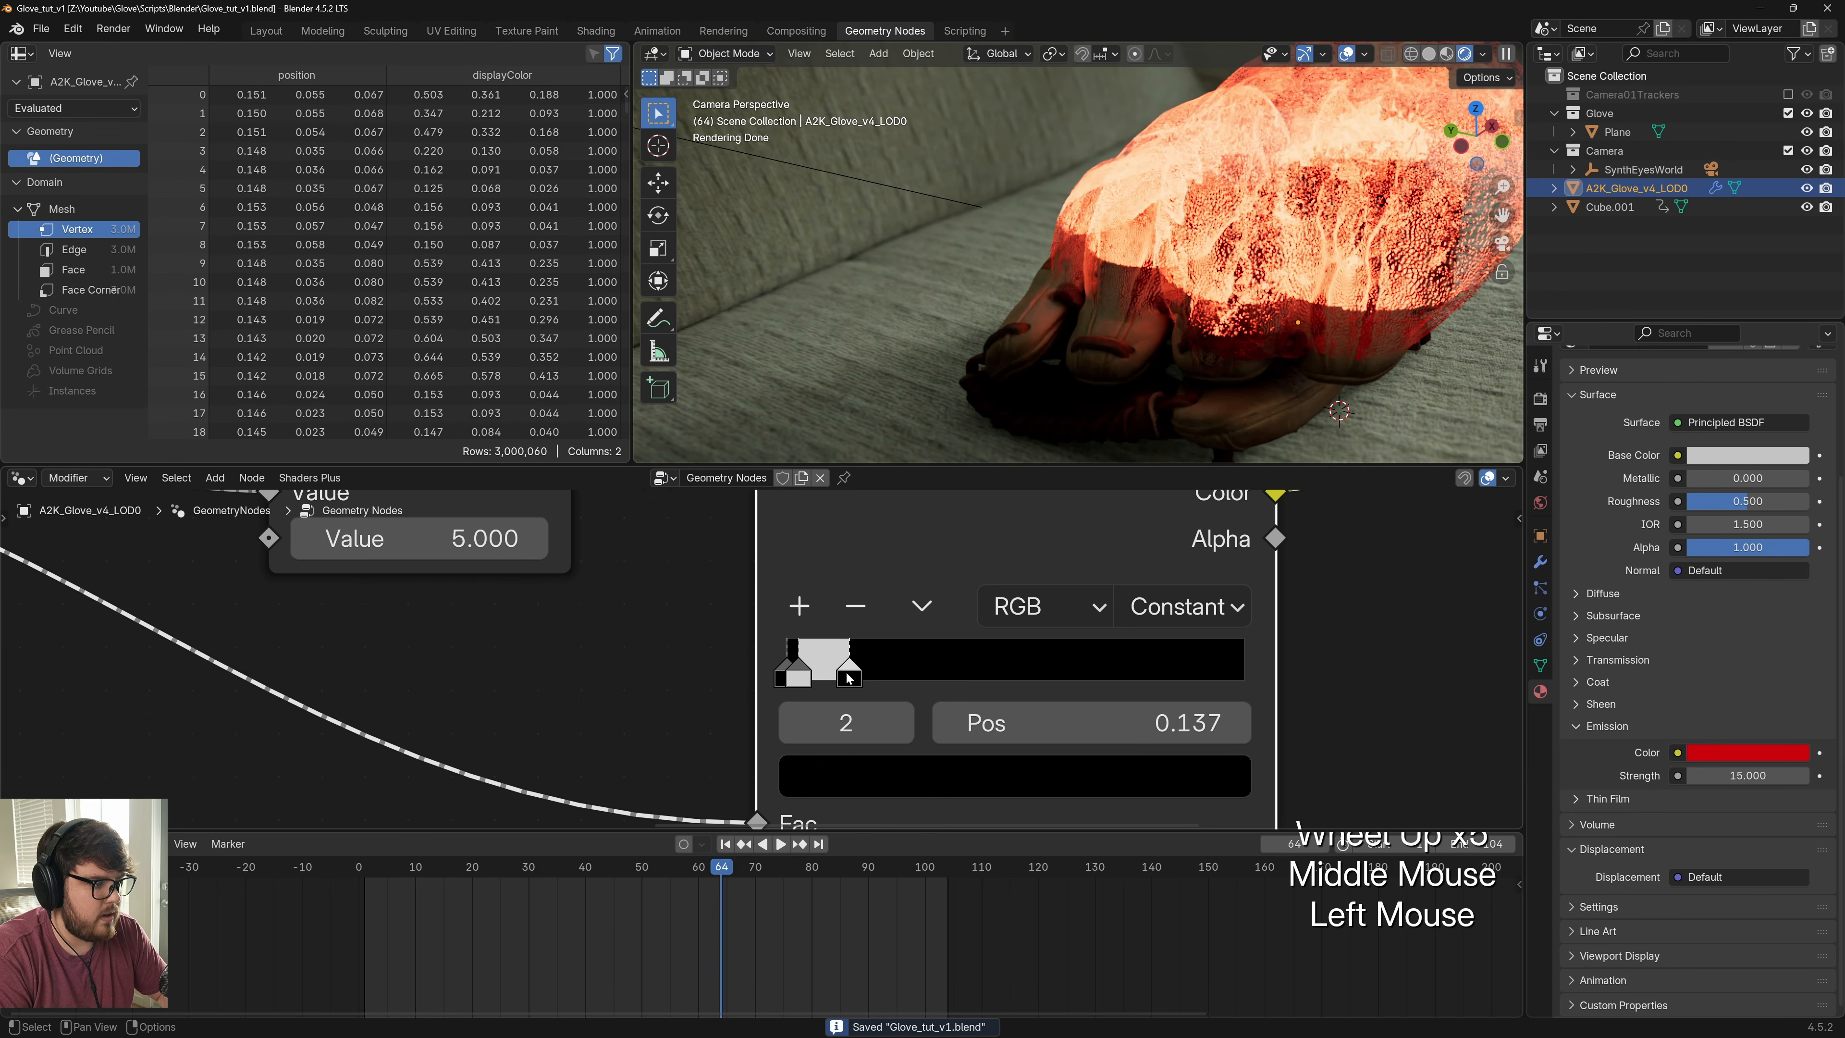
drag(831, 678, 787, 685)
click(817, 681)
click(808, 673)
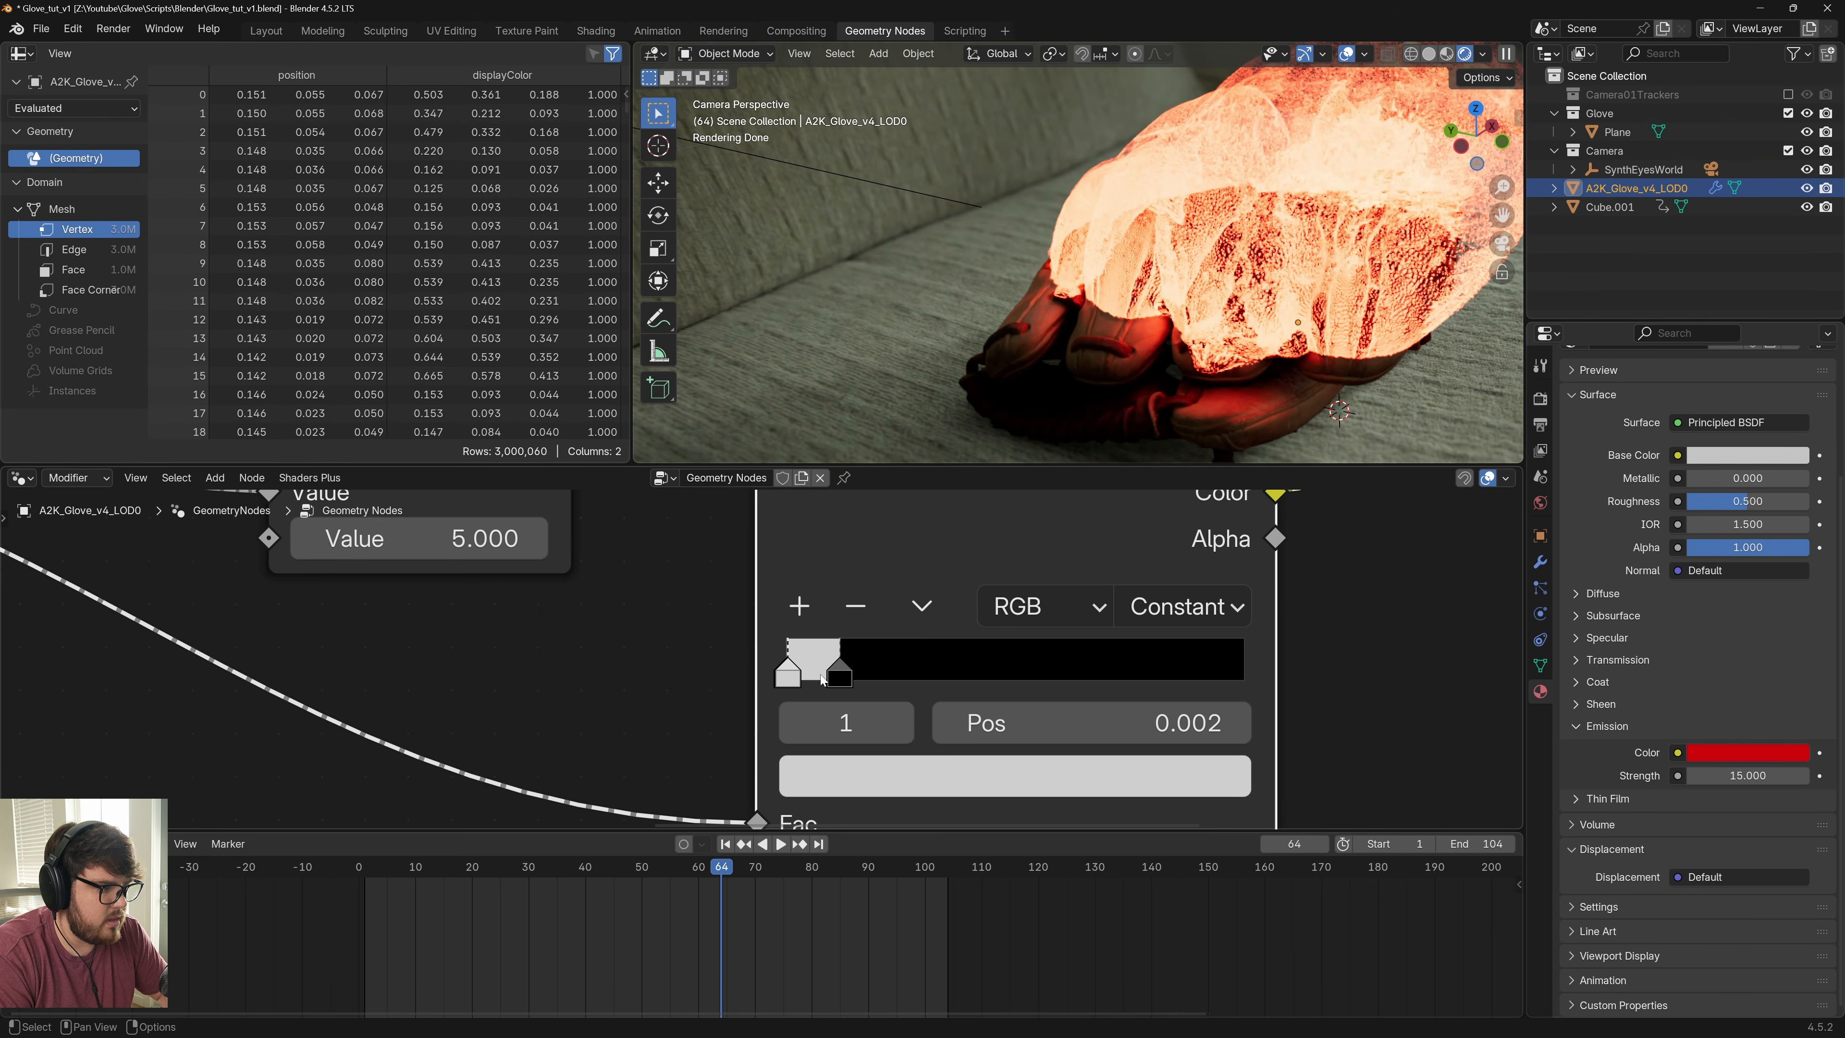
drag(843, 672, 795, 683)
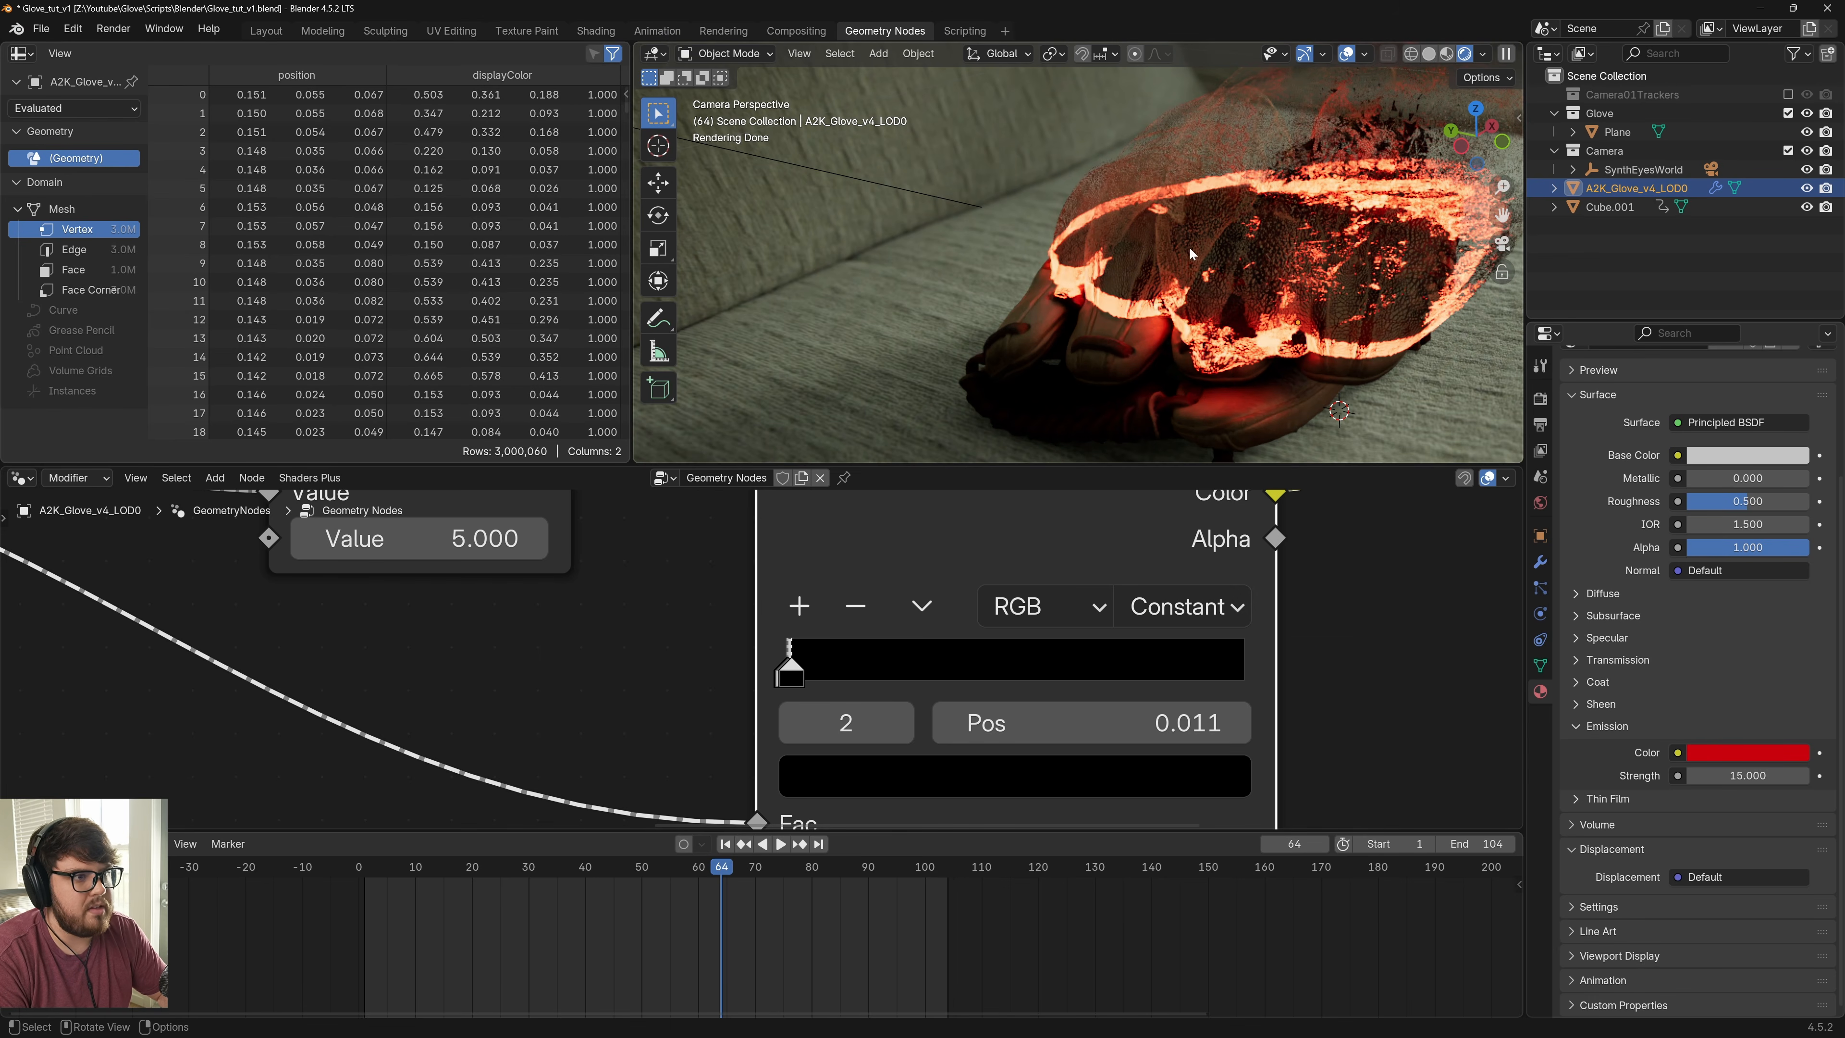
scroll(1191, 248, down, 4)
shift+middle_drag(1211, 249, 1203, 281)
key(ctrl+s)
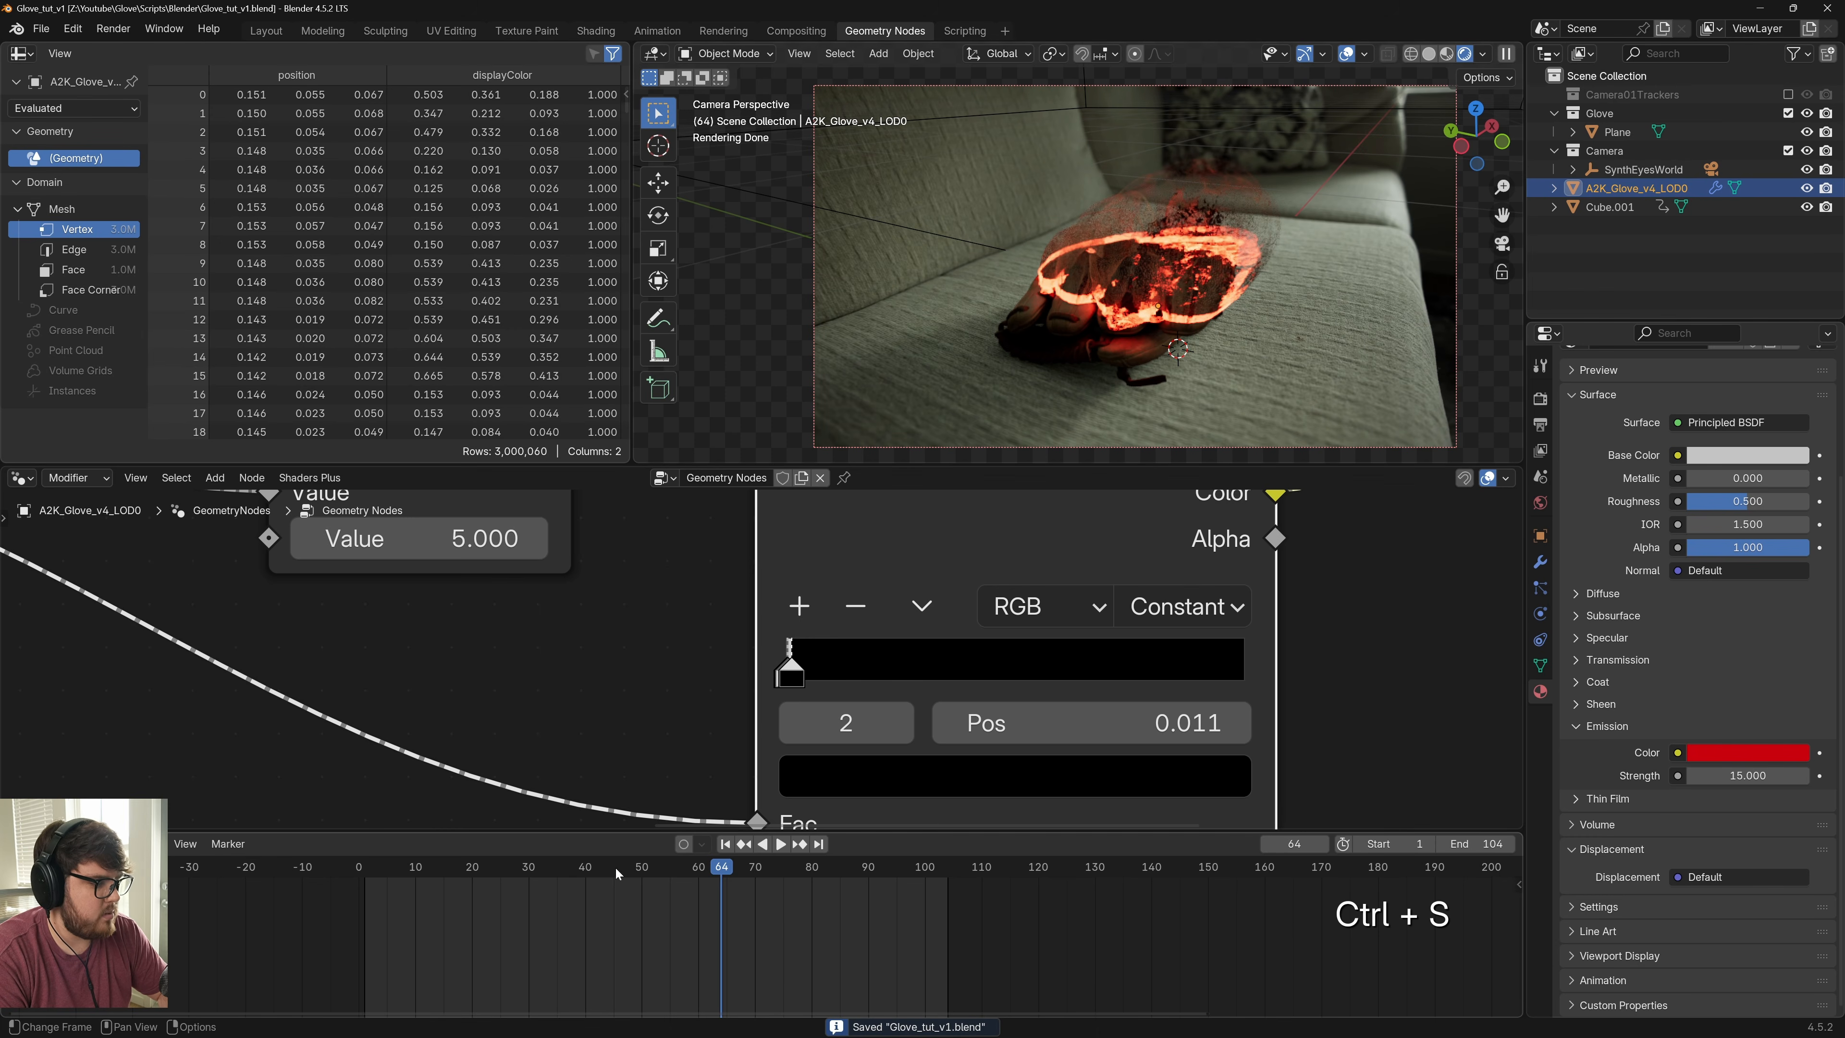
Scrub the timeline to frame 59 and save the file
drag(596, 873, 693, 877)
key(ctrl+s)
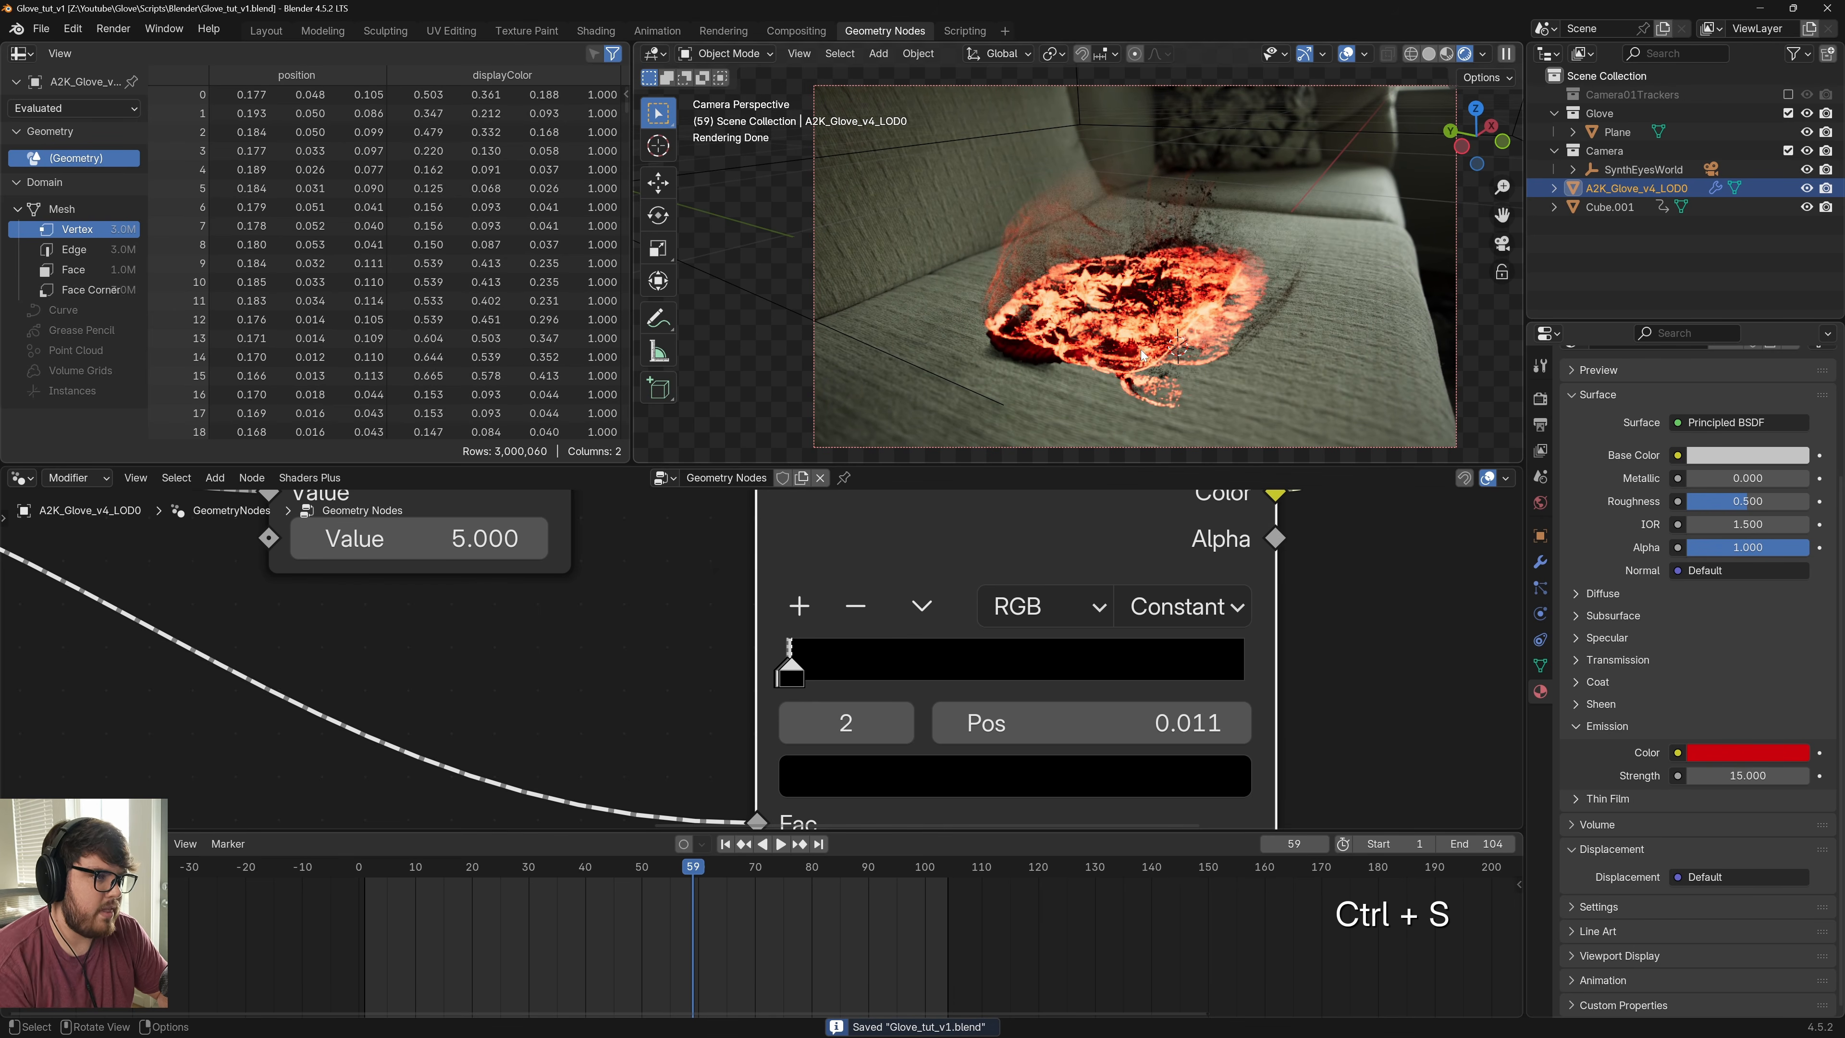
scroll(939, 567, down, 5)
middle_drag(976, 534, 837, 677)
key(ctrl+s)
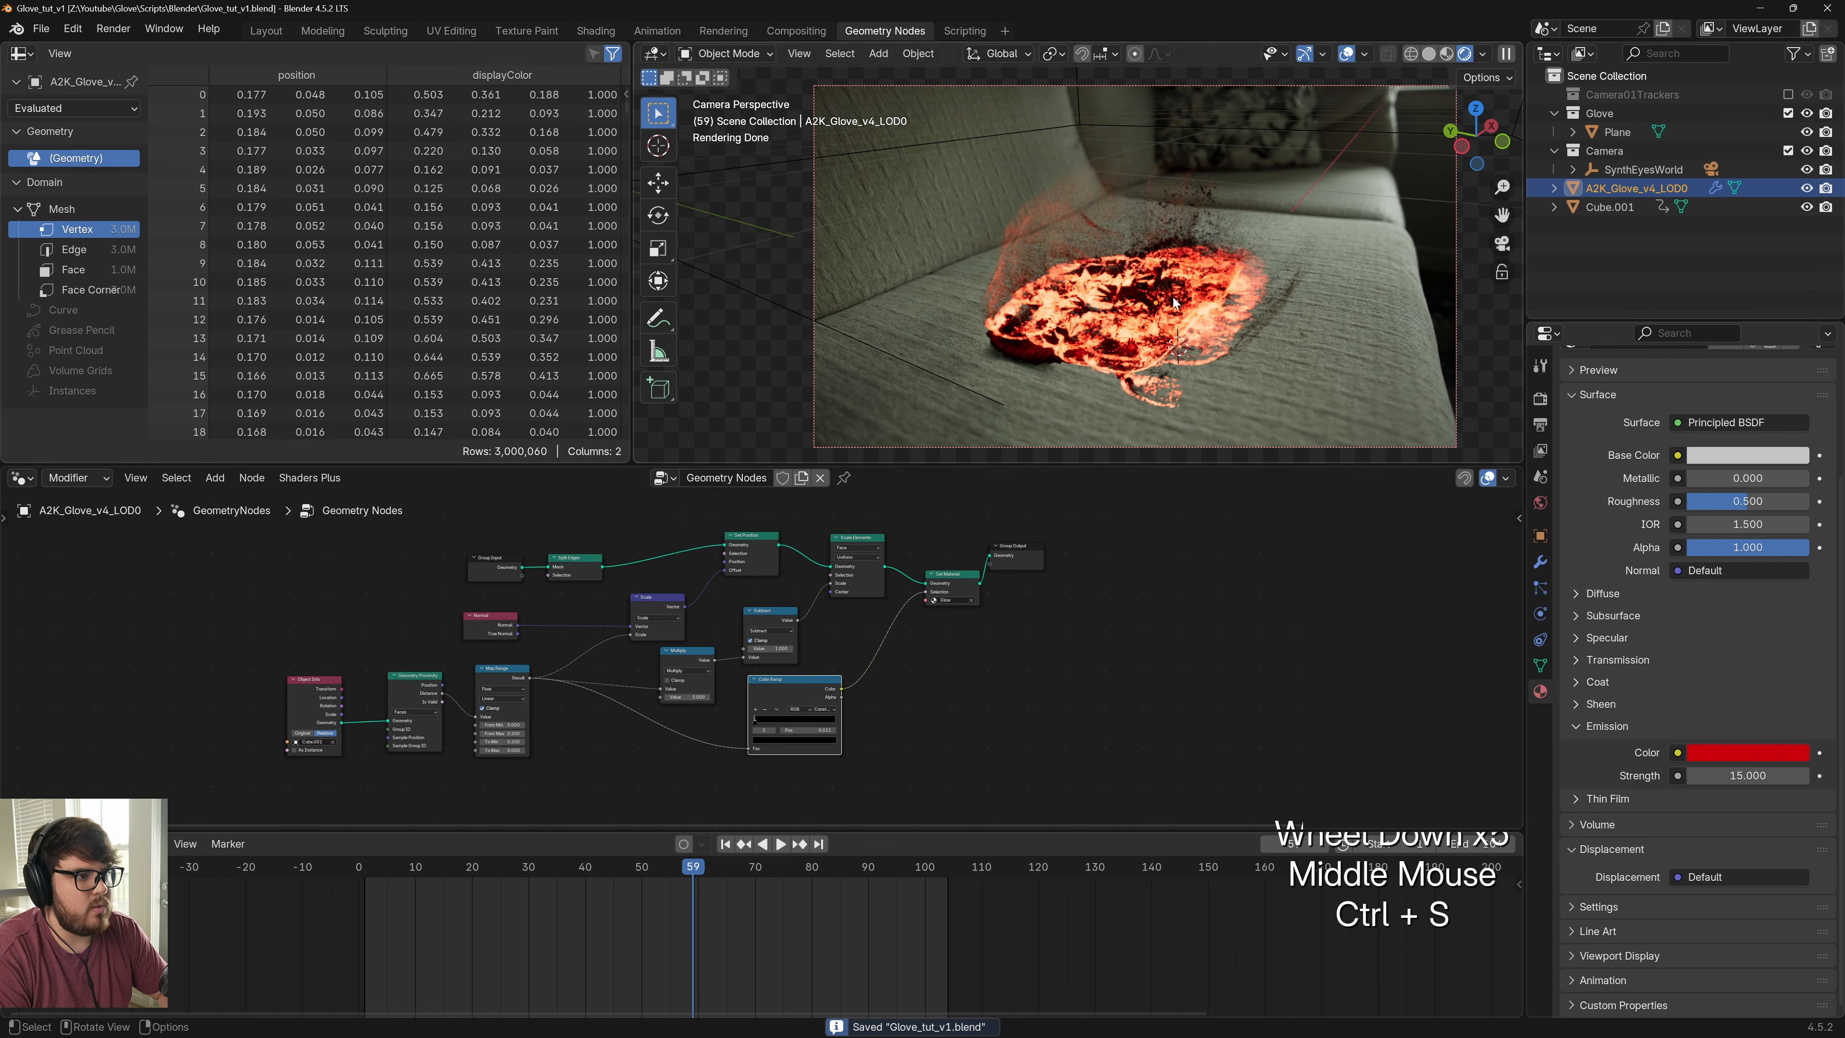
Change the Glow material's emission color to magenta, about #FF1FBE, and save the file
click(1739, 758)
drag(1727, 546, 1756, 569)
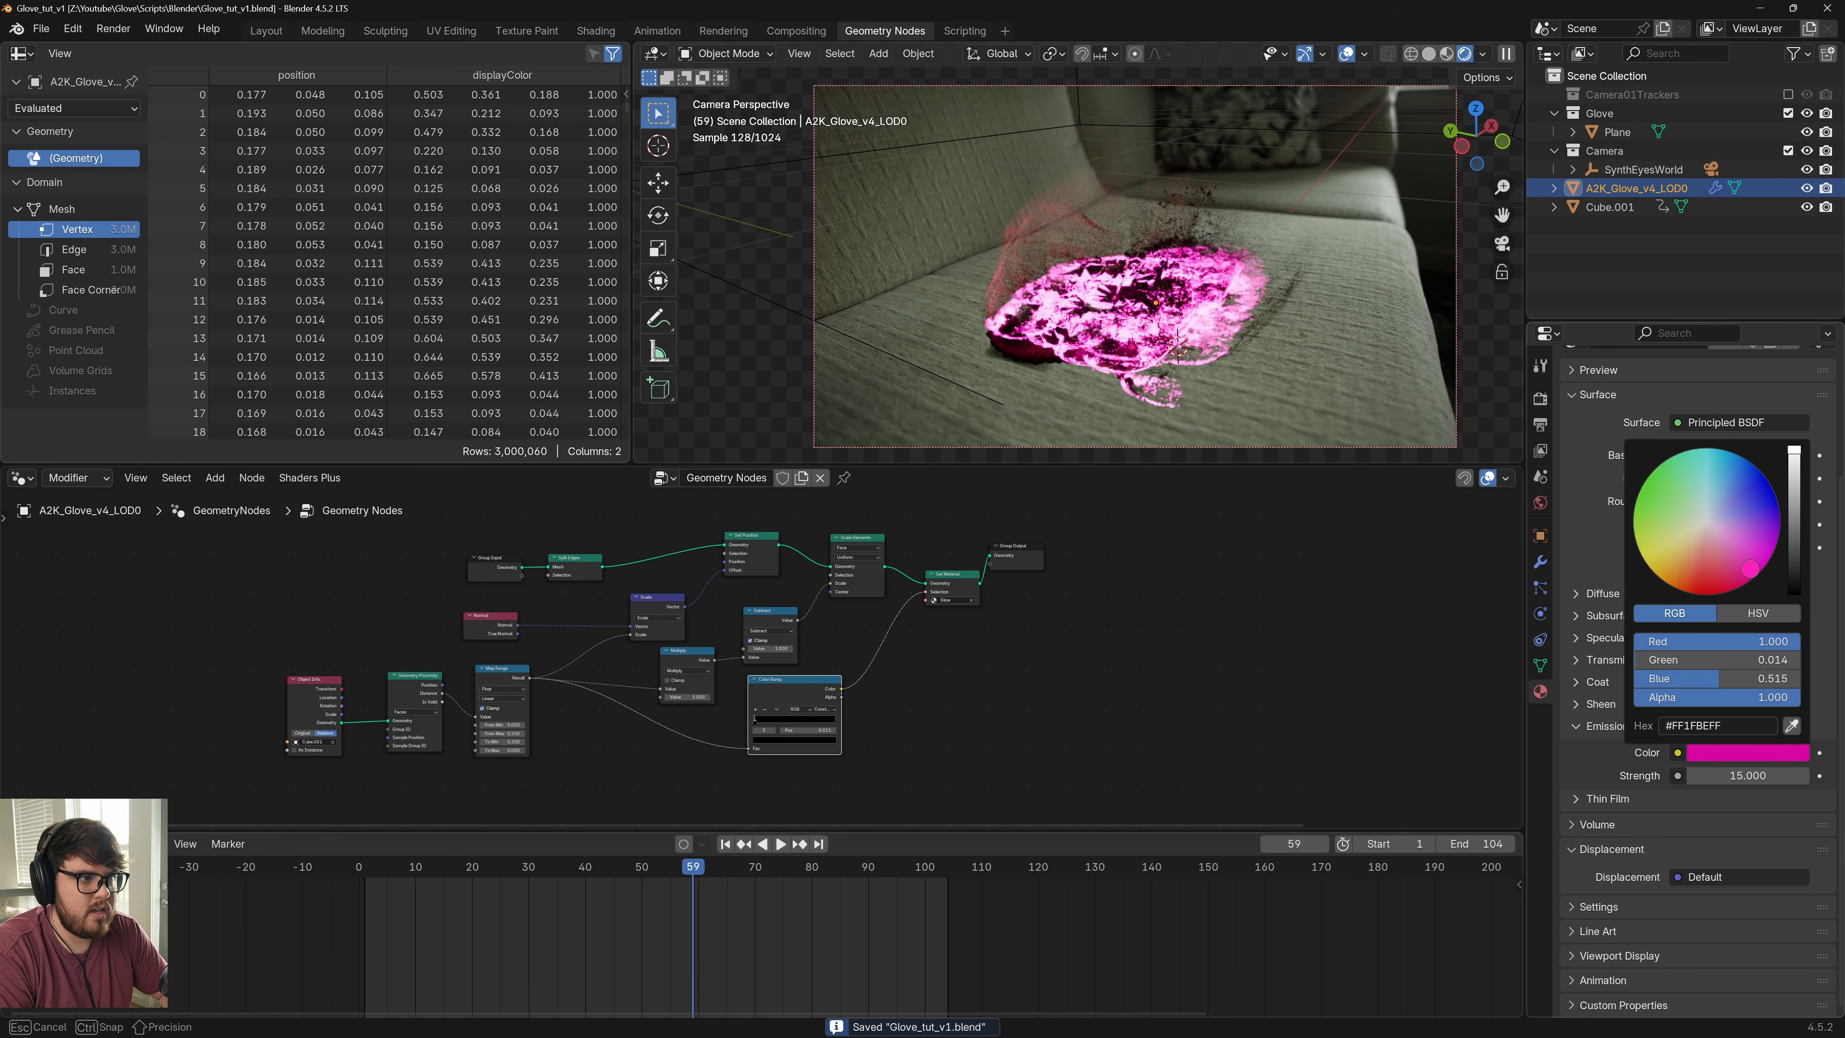
key(ctrl+s)
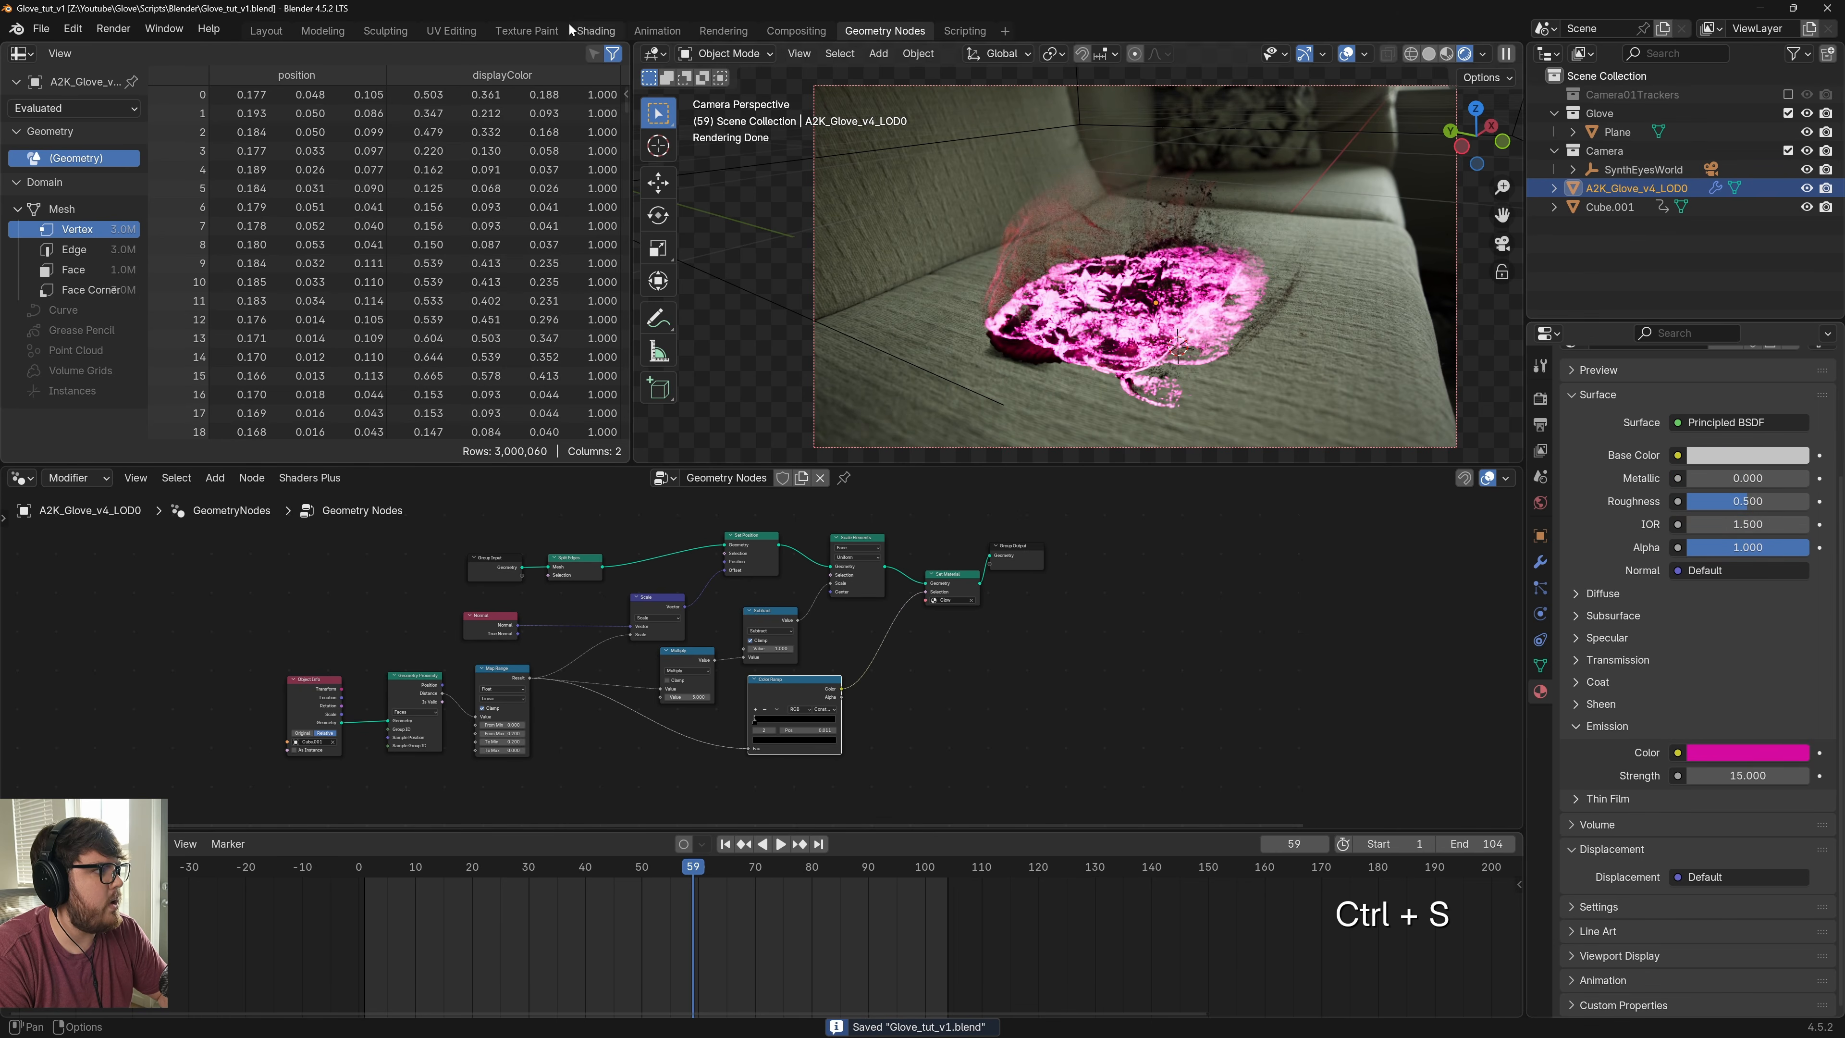
In the Layout workspace, enlarge the shader editor and switch it from World to Object to show the Glow material
scroll(686, 580, up, 1)
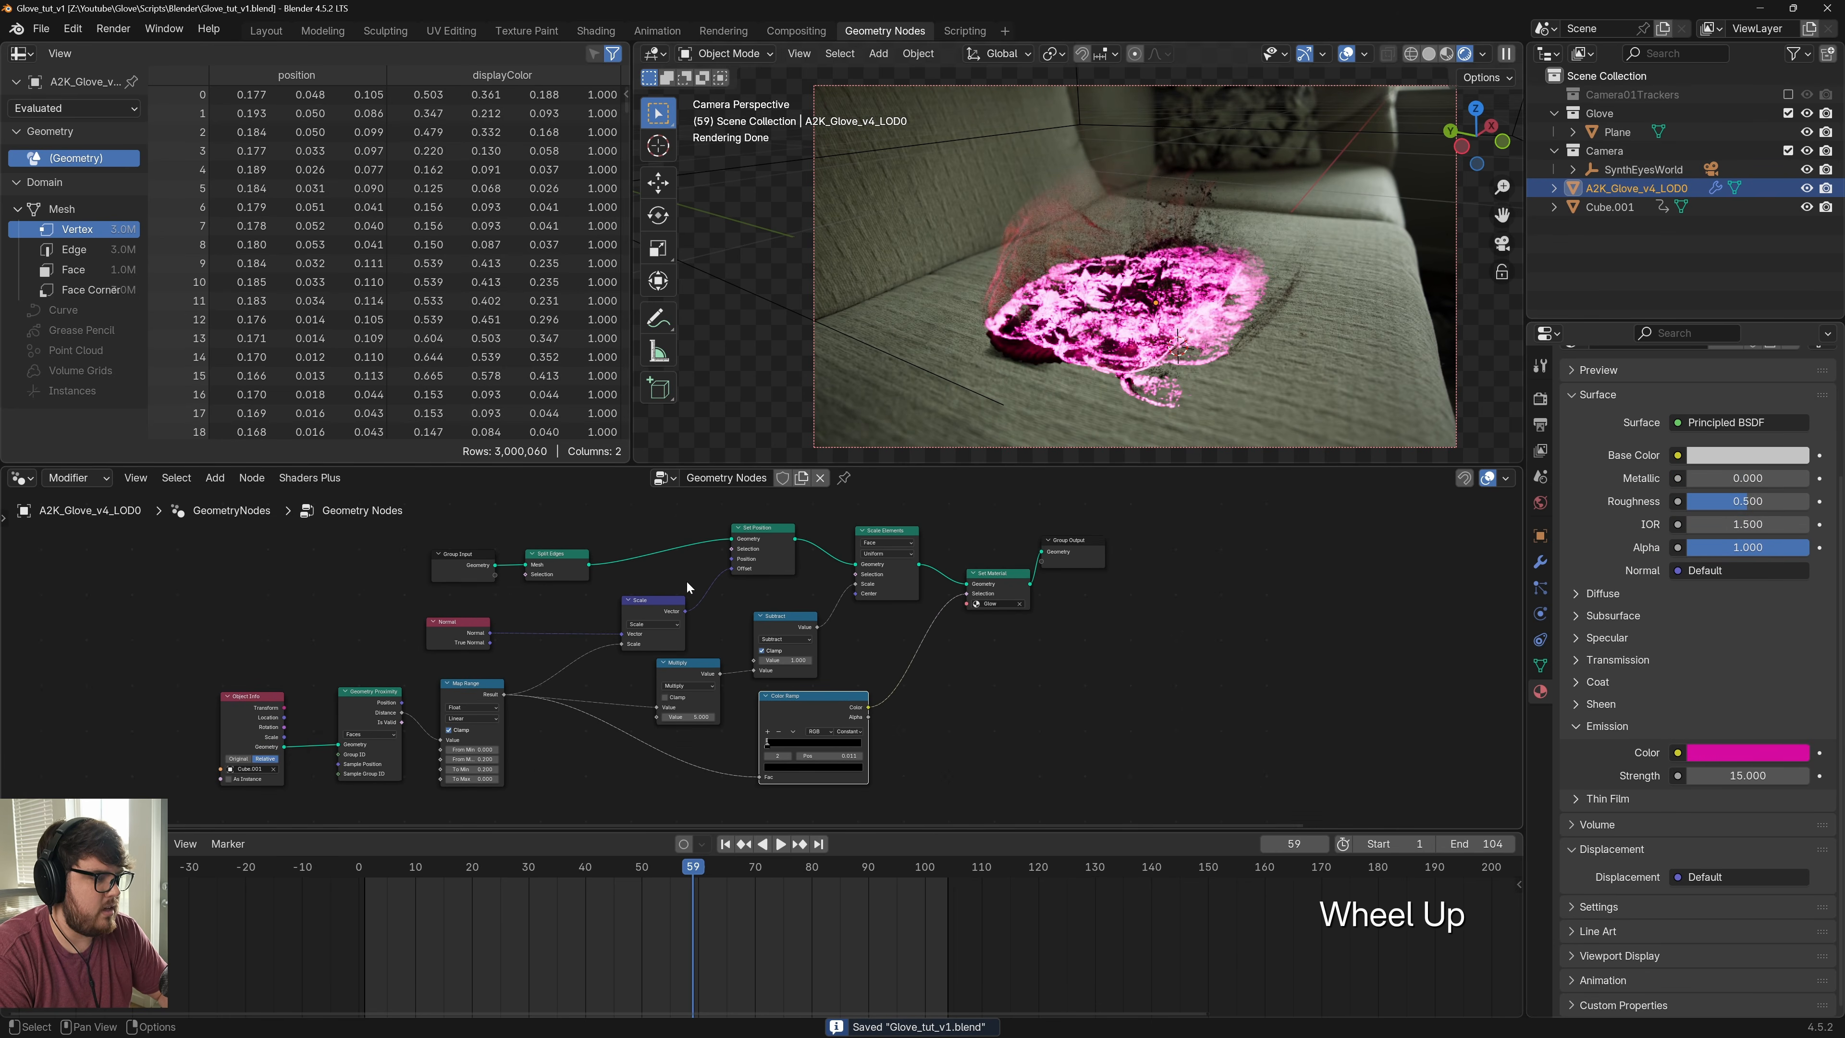
click(274, 33)
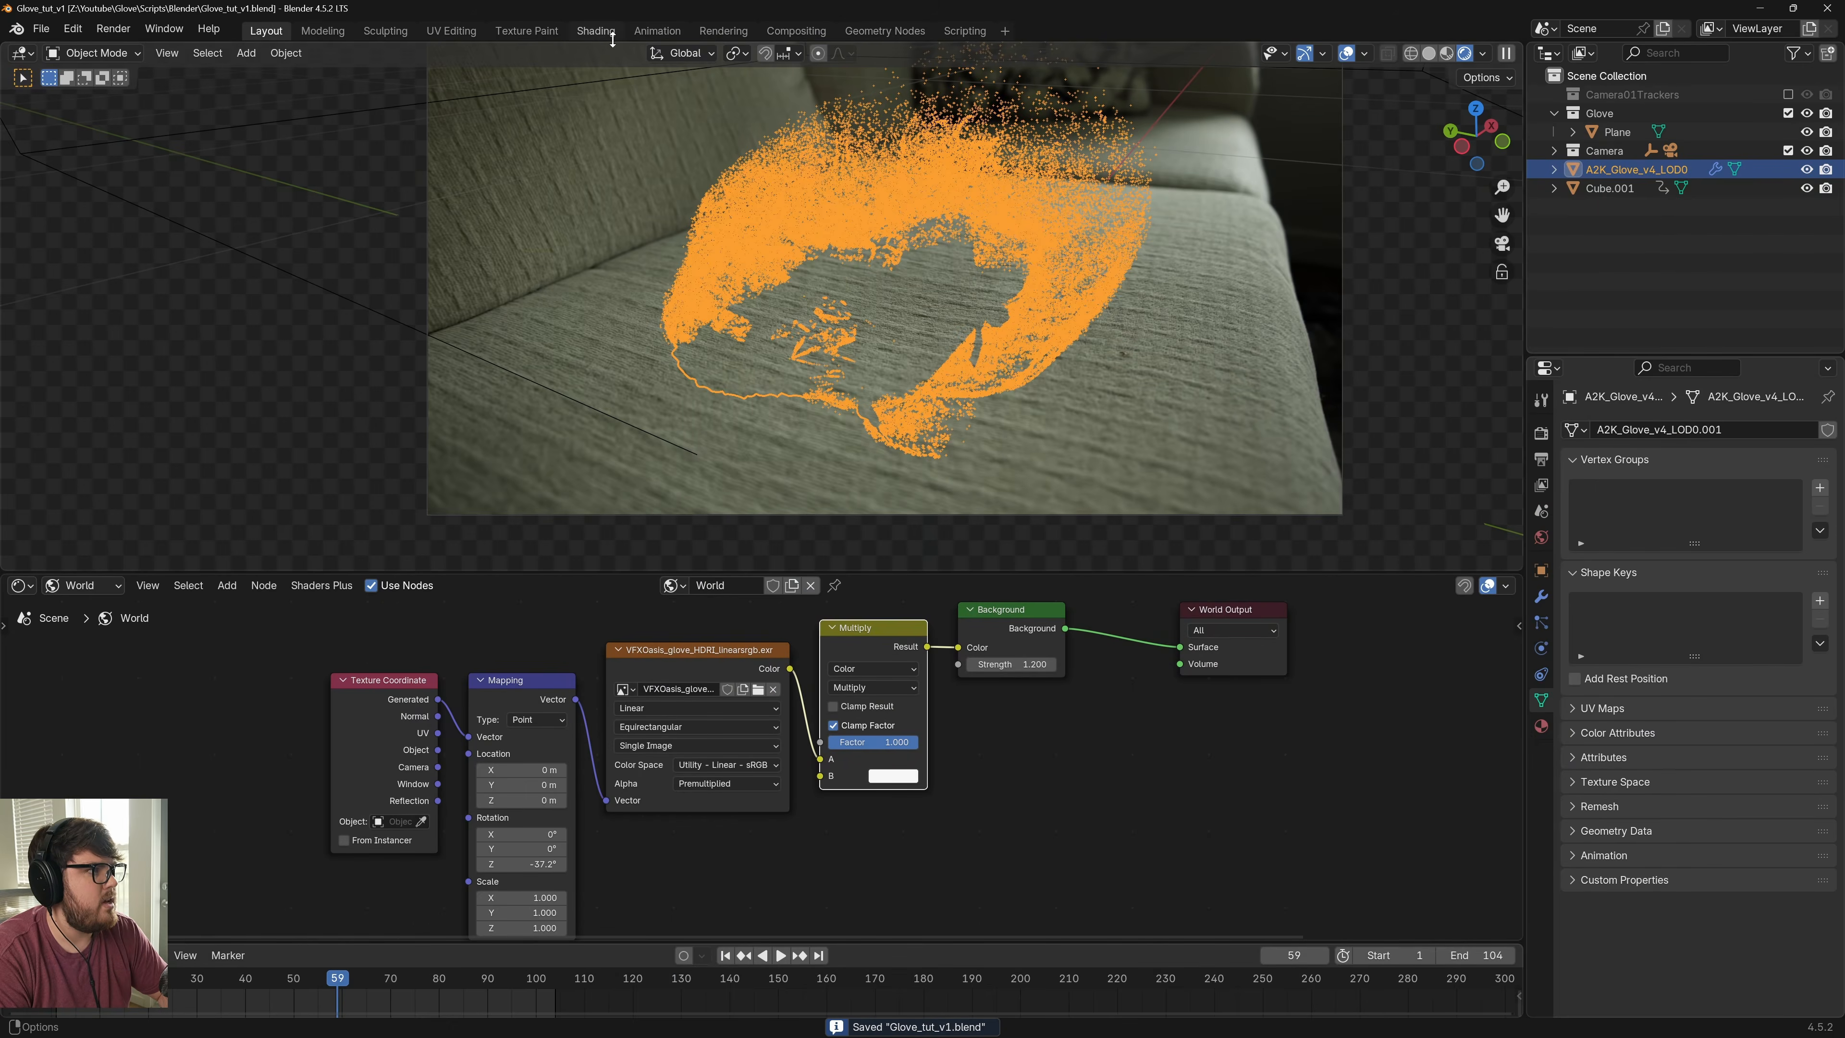
drag(631, 574, 240, 508)
click(81, 508)
click(101, 554)
Add a Noise Texture node in front of the Glow material's Principled BSDF
middle_drag(579, 750, 813, 725)
key(shift+a)
click(754, 676)
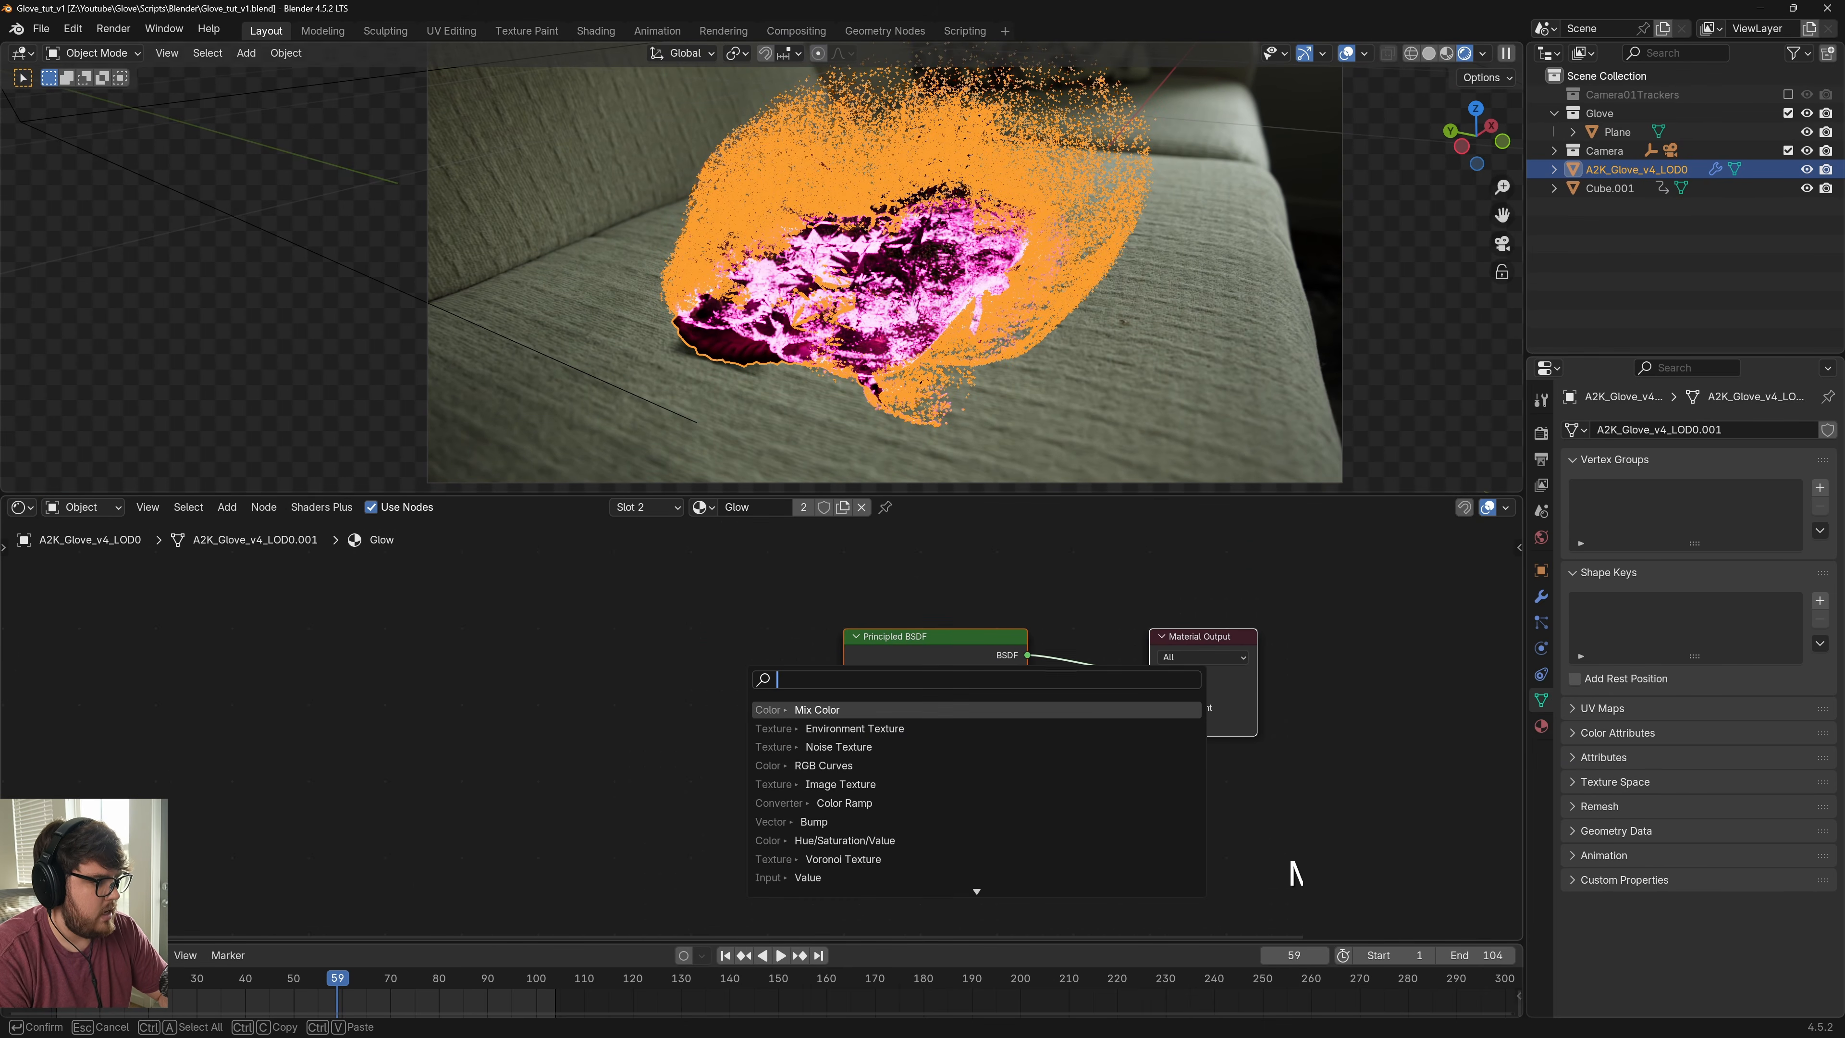
text(moise)
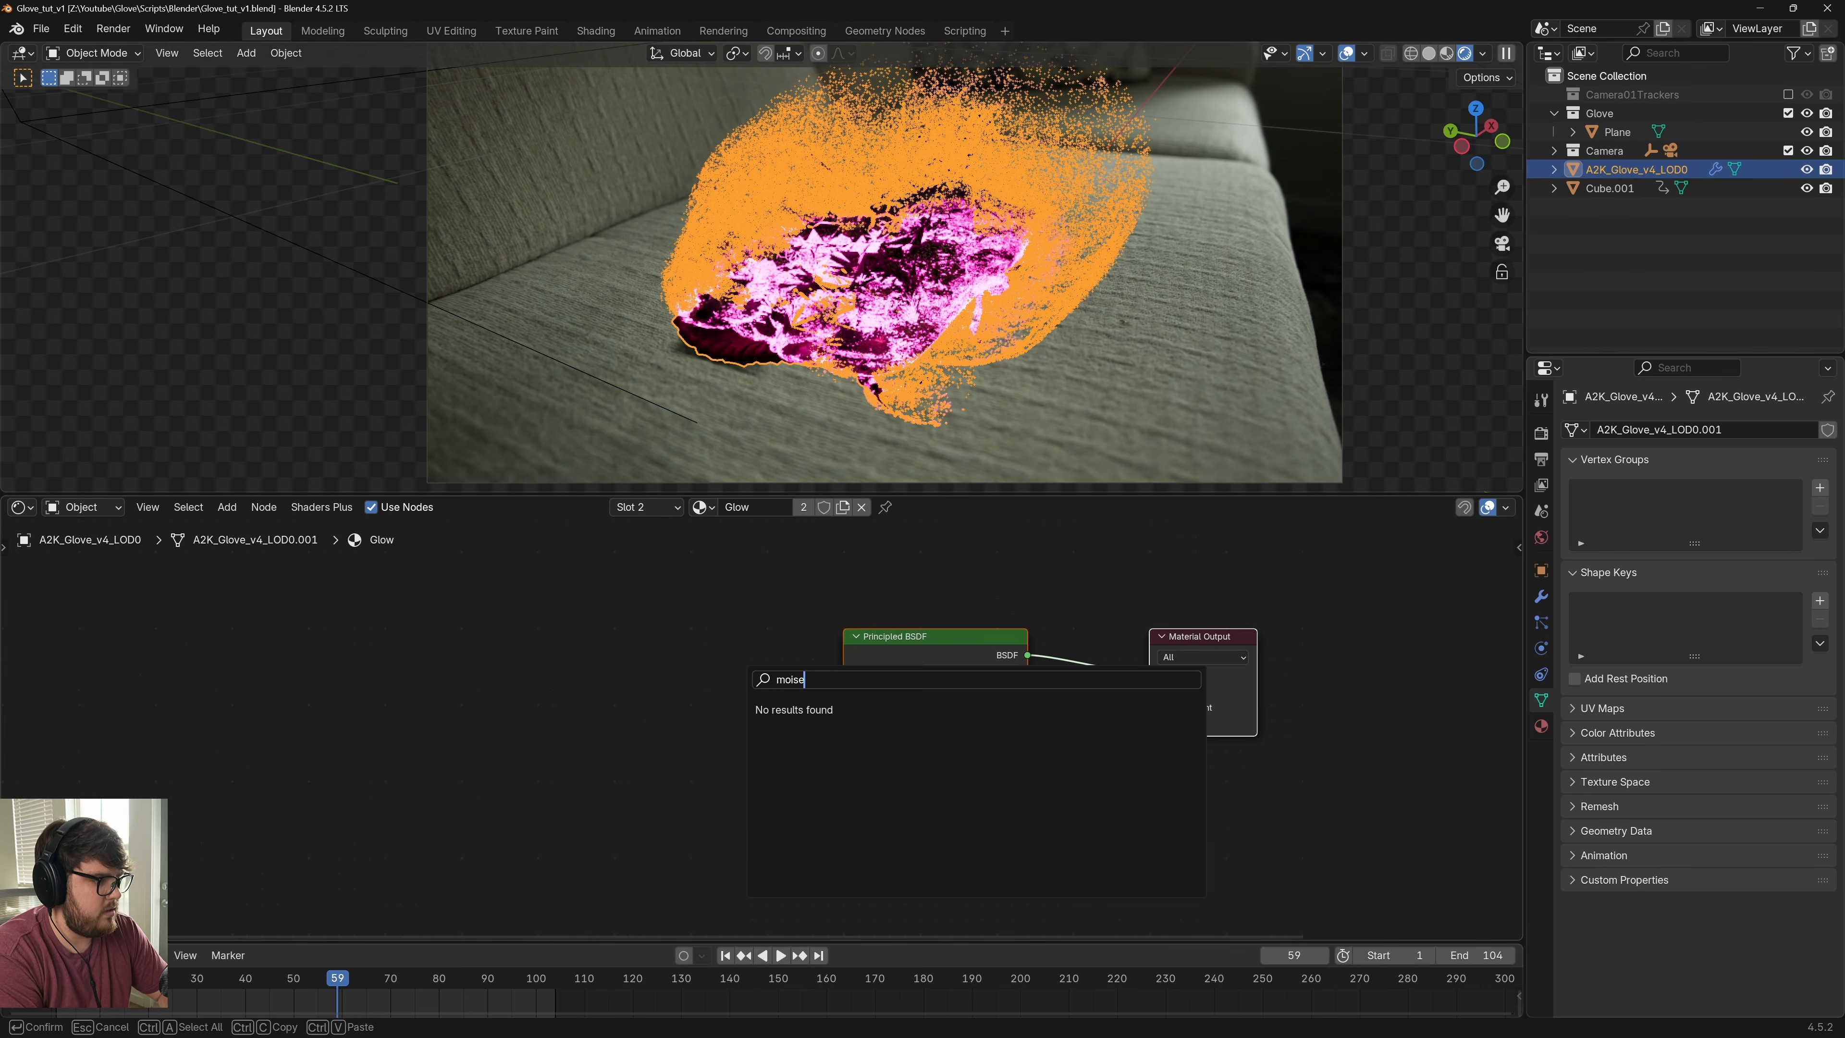
key(BackSpace)
key(BackSpace)
key(BackSpace)
key(BackSpace)
key(BackSpace)
text(noise)
key(Return)
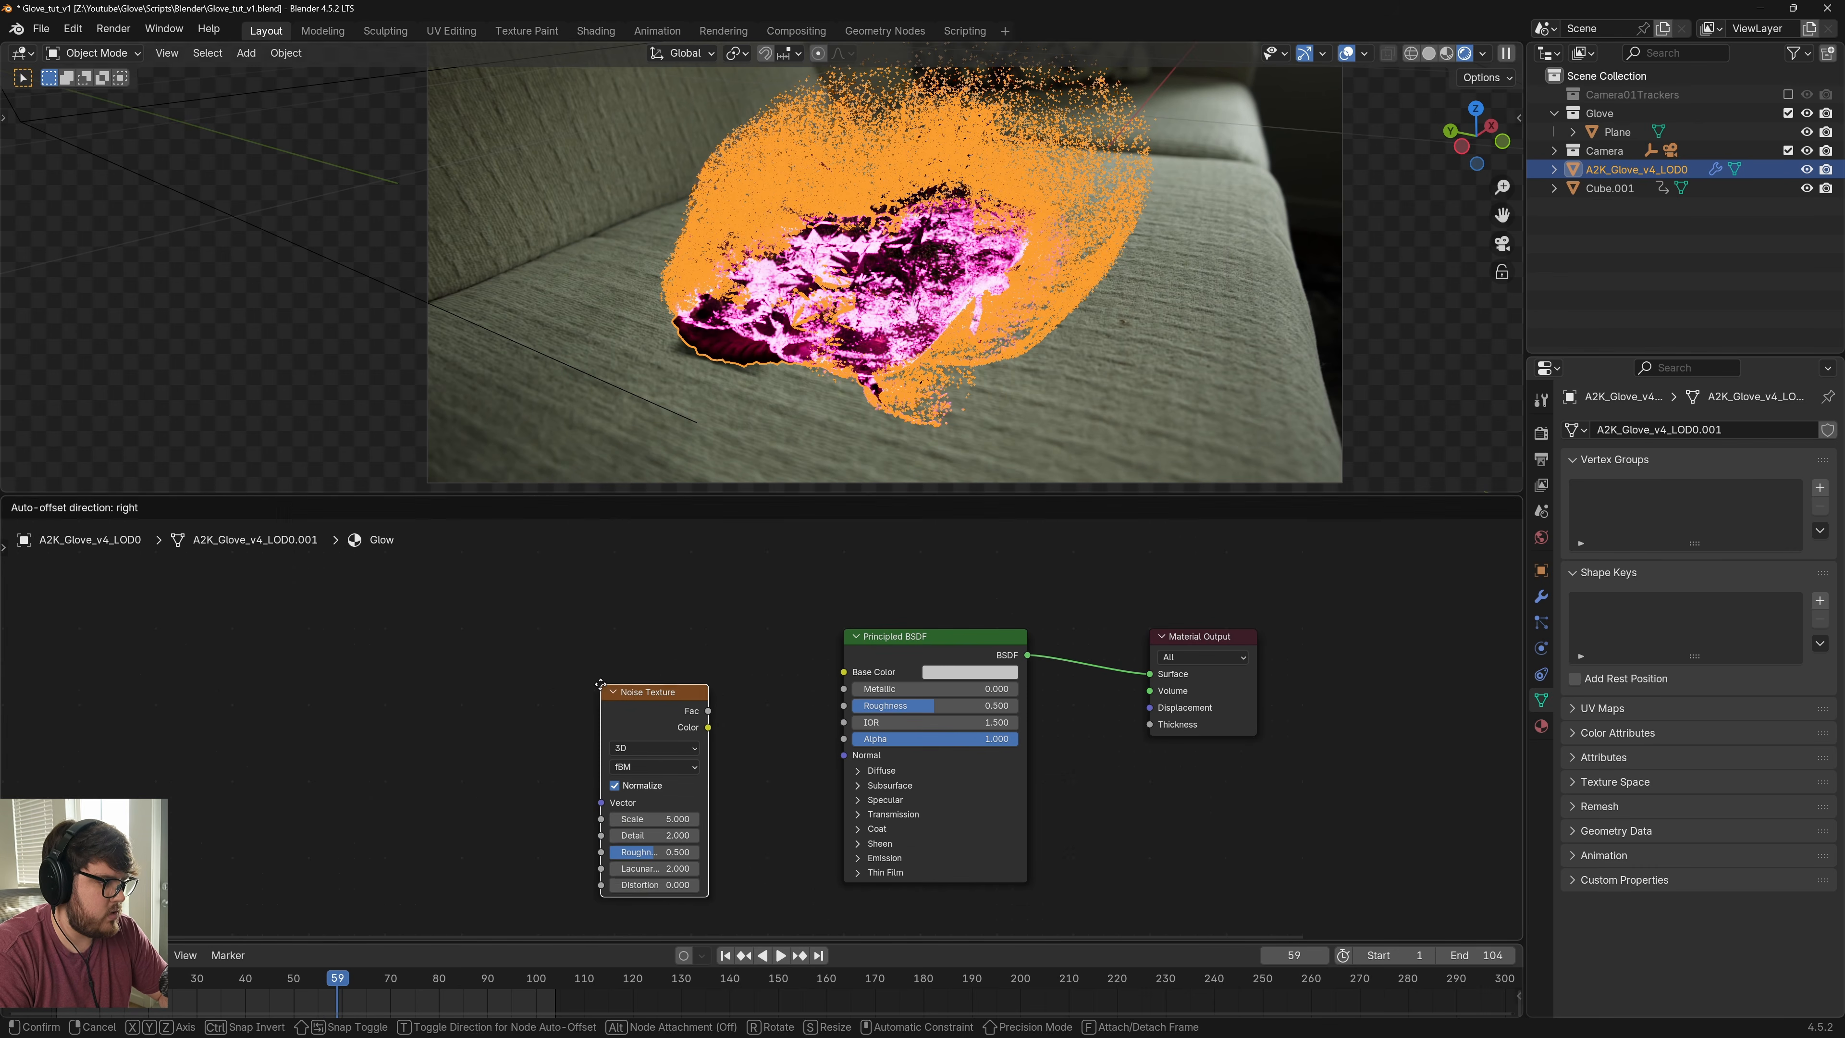
click(712, 710)
middle_drag(847, 807, 826, 759)
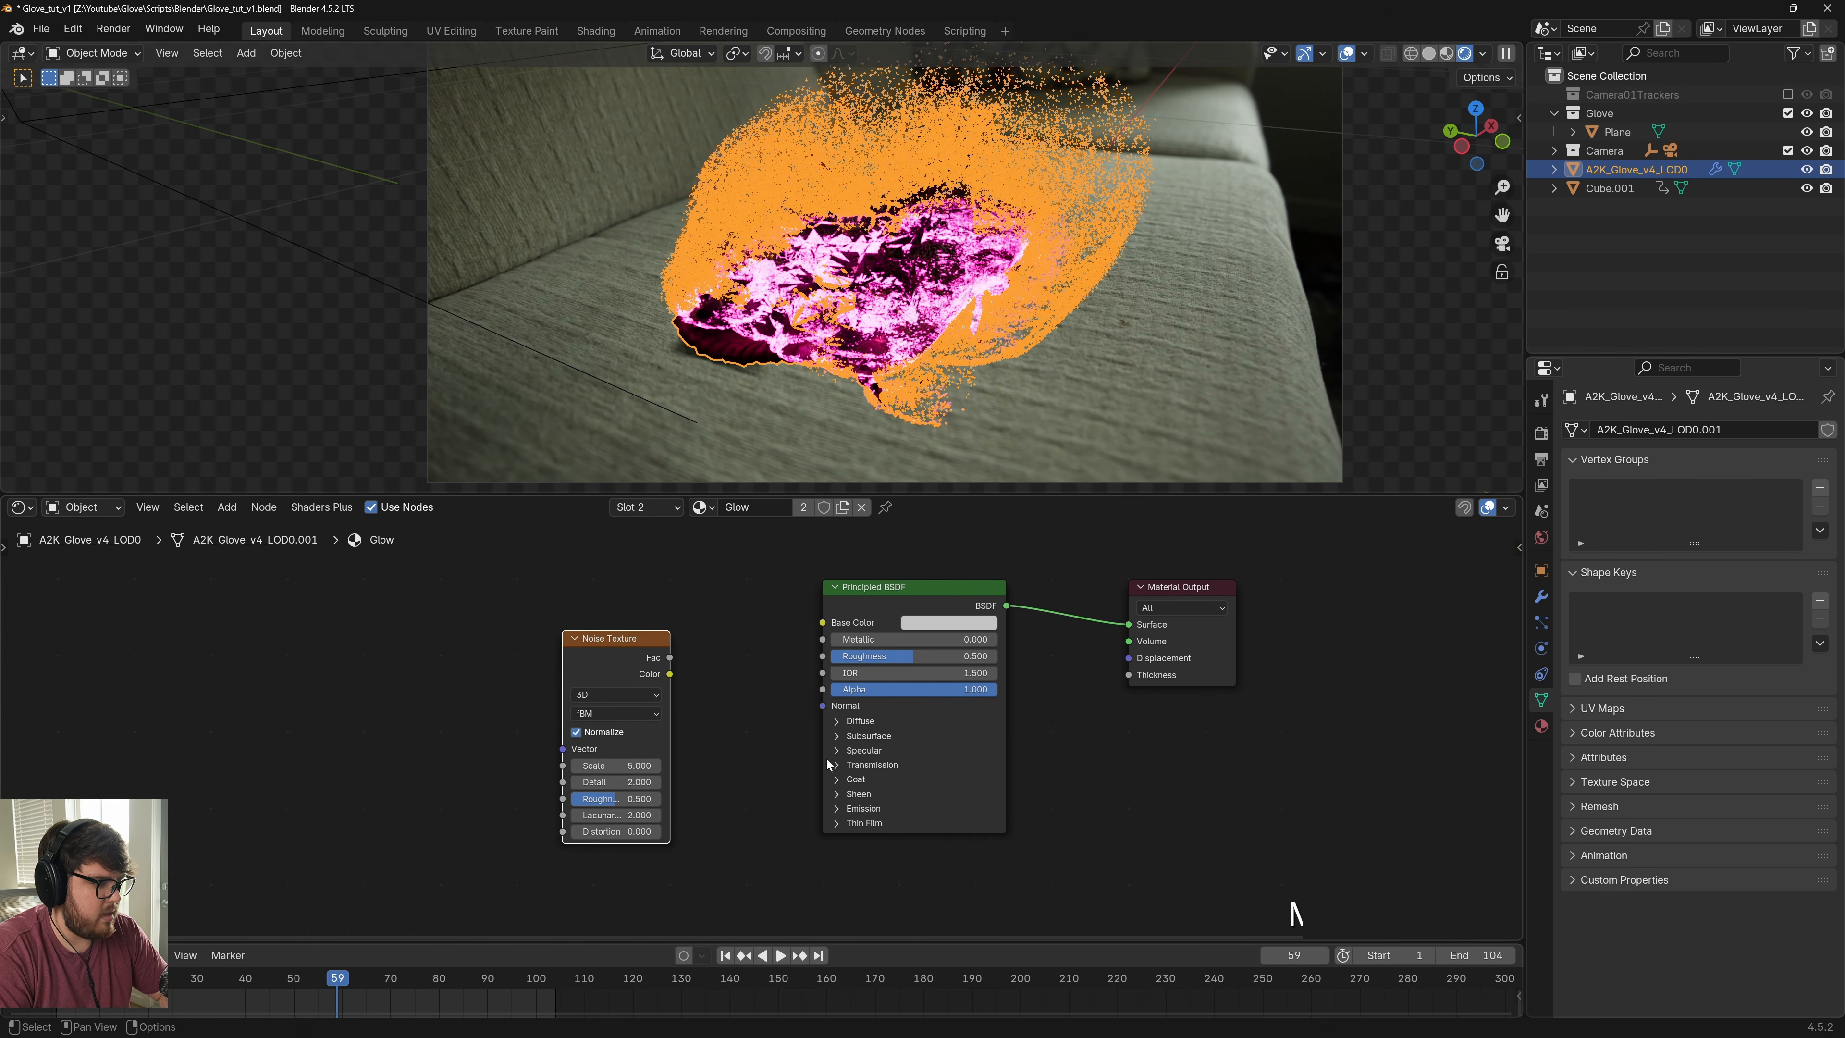
Feed the Noise Texture's Fac into the Principled BSDF's emission color, with a Color Ramp inserted between them
click(843, 811)
drag(671, 658, 822, 826)
drag(610, 638, 470, 649)
key(shift+a)
click(701, 624)
text(color)
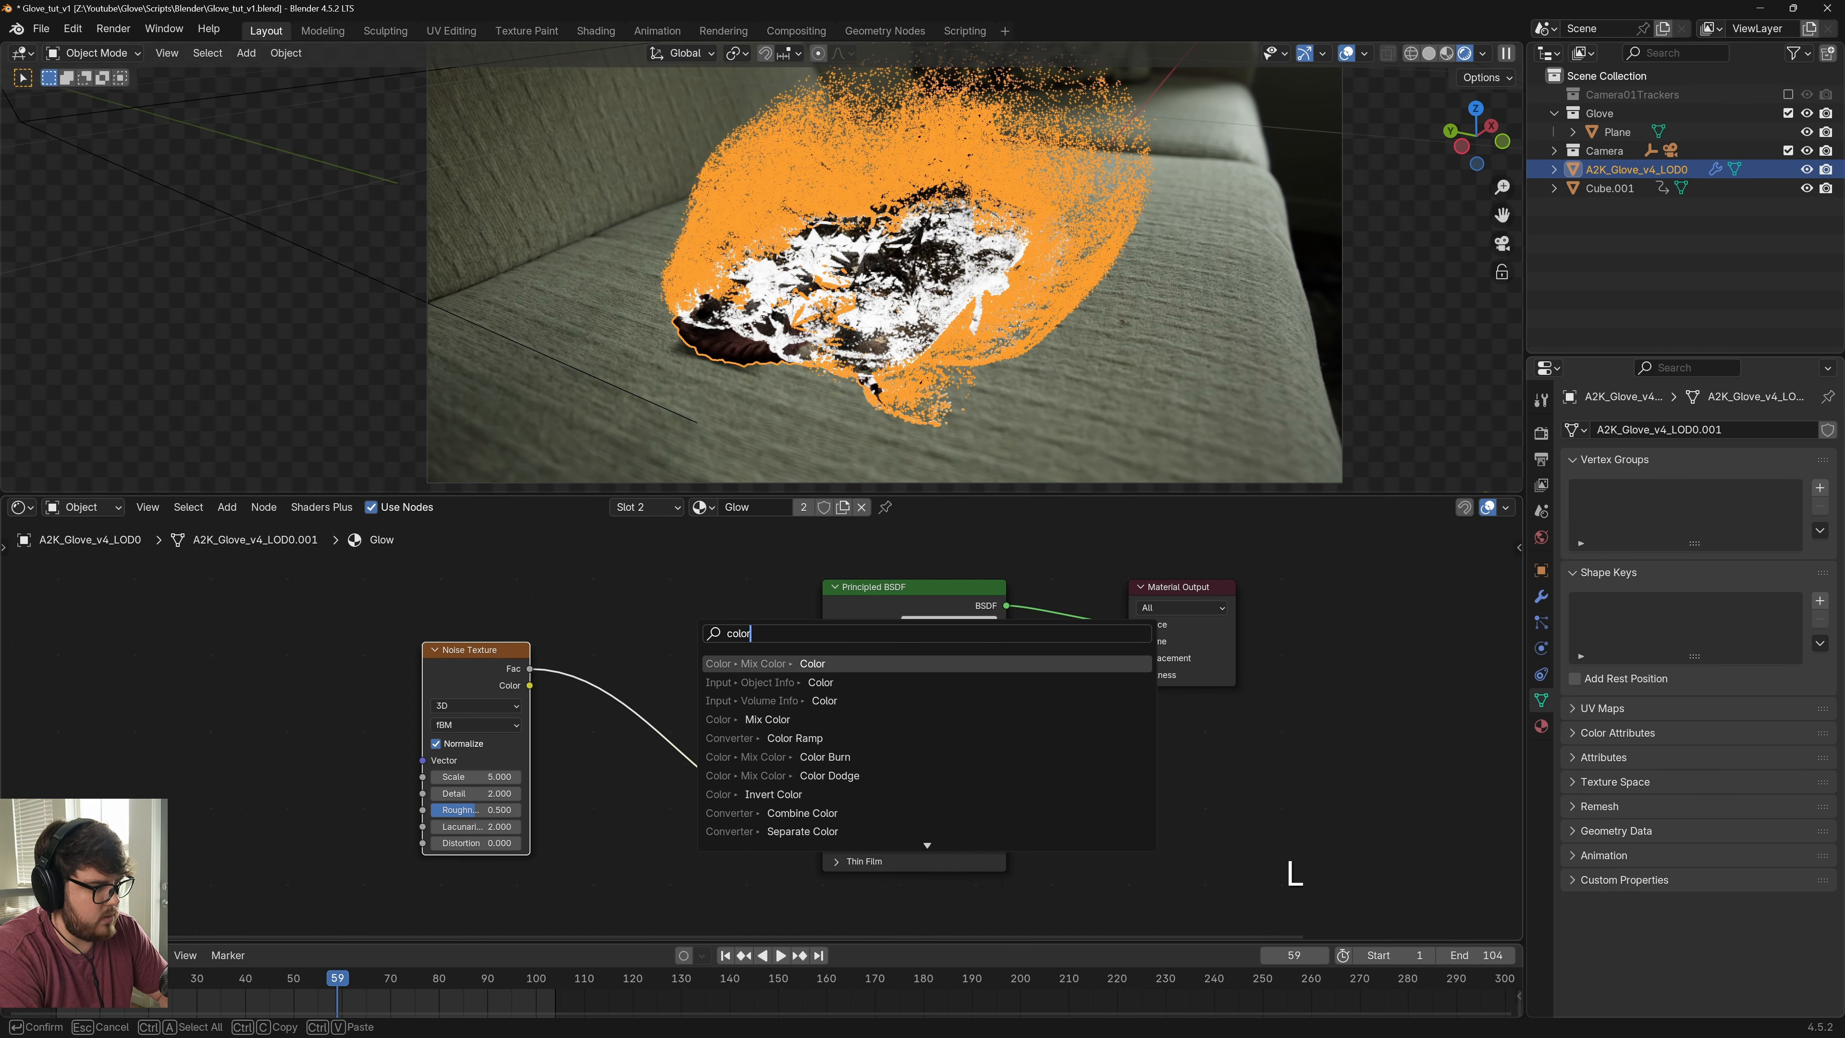
click(728, 736)
click(608, 711)
scroll(647, 823, up, 5)
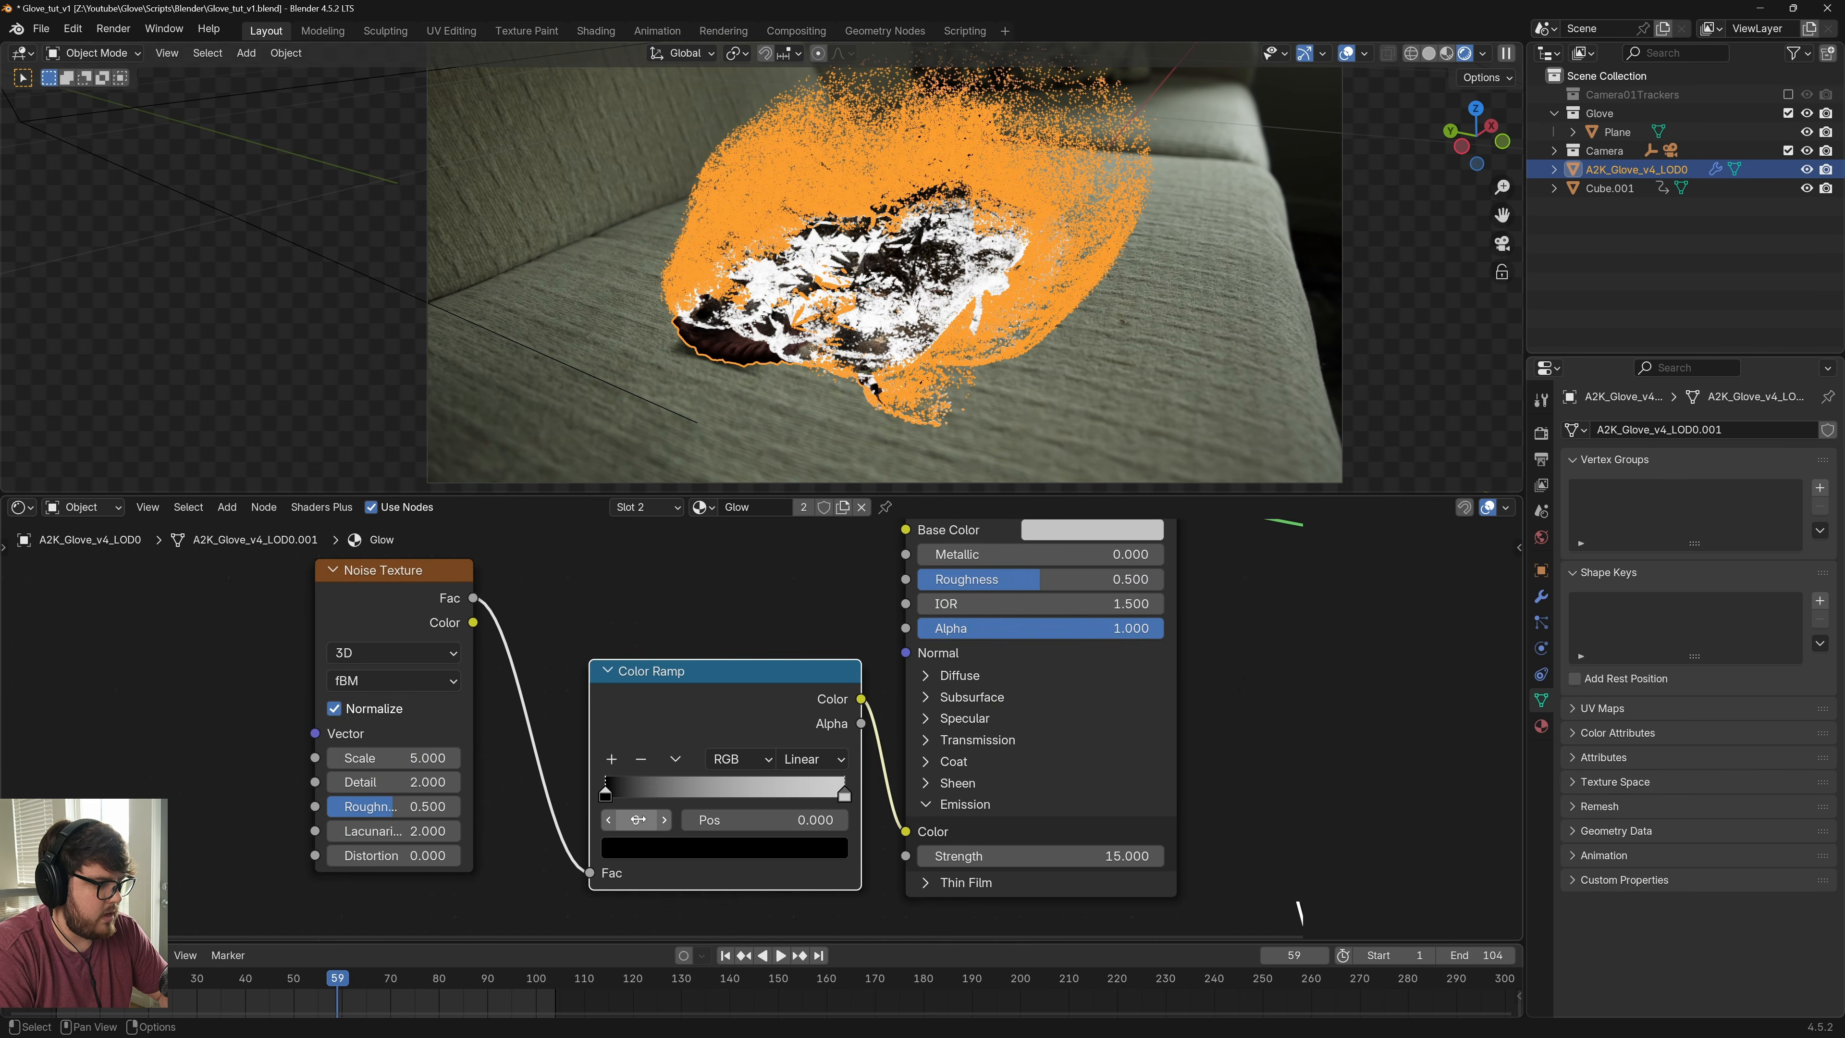
Recolor both Color Ramp stops to bright magenta-pink, with the end stop about #FF2290
middle_drag(621, 802, 622, 781)
click(605, 774)
click(681, 832)
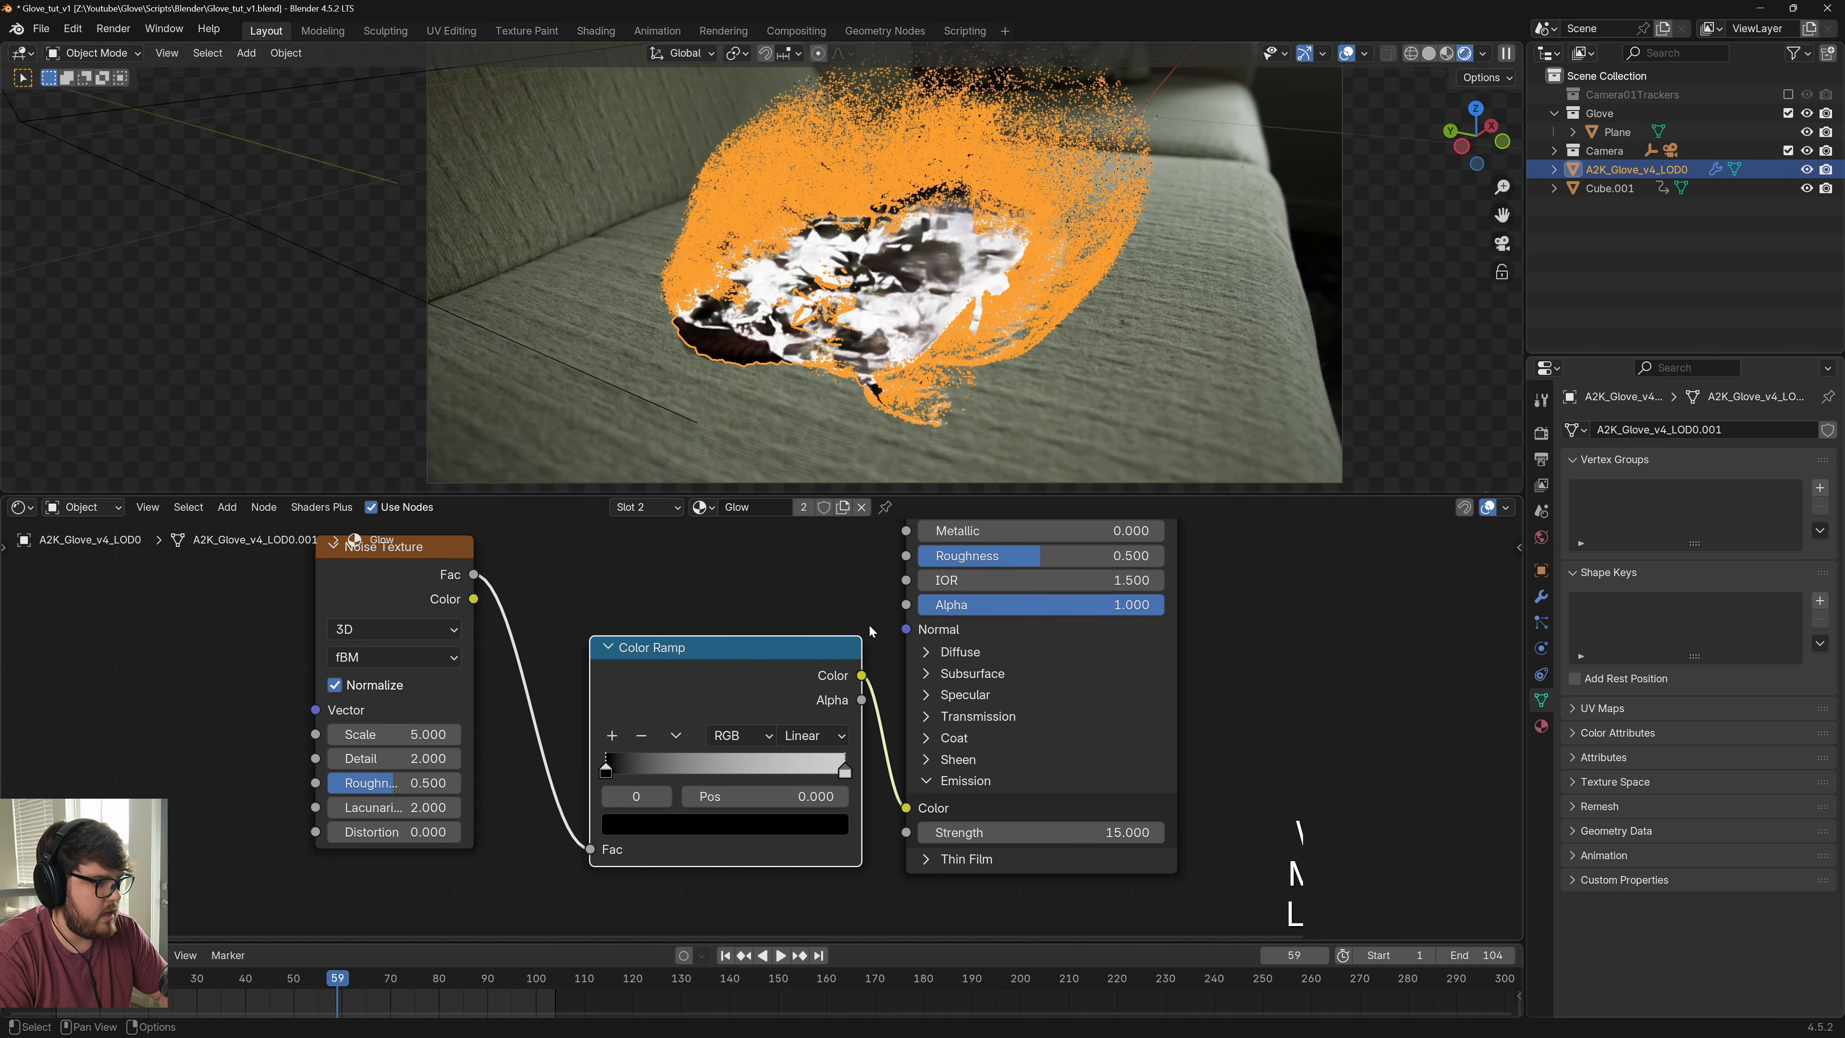
click(719, 824)
drag(806, 581, 806, 512)
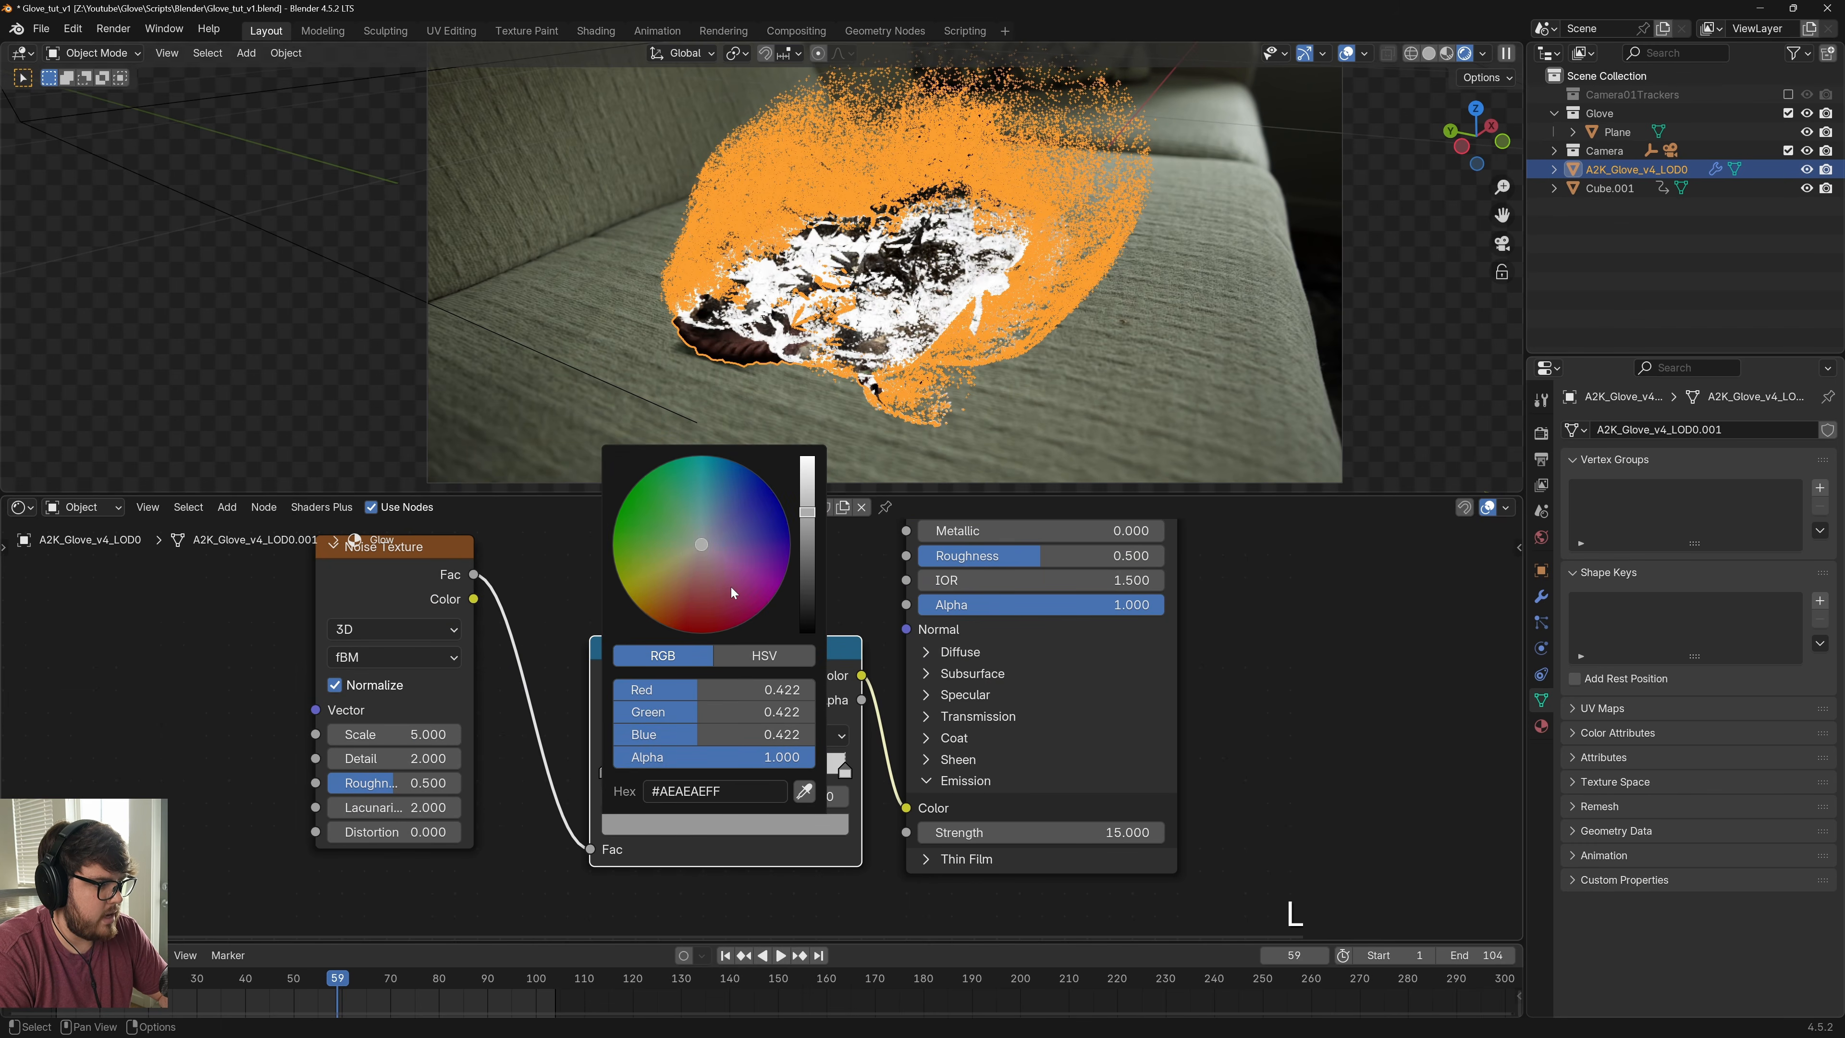
drag(743, 582, 731, 627)
drag(806, 511, 806, 455)
click(724, 824)
drag(749, 604, 740, 610)
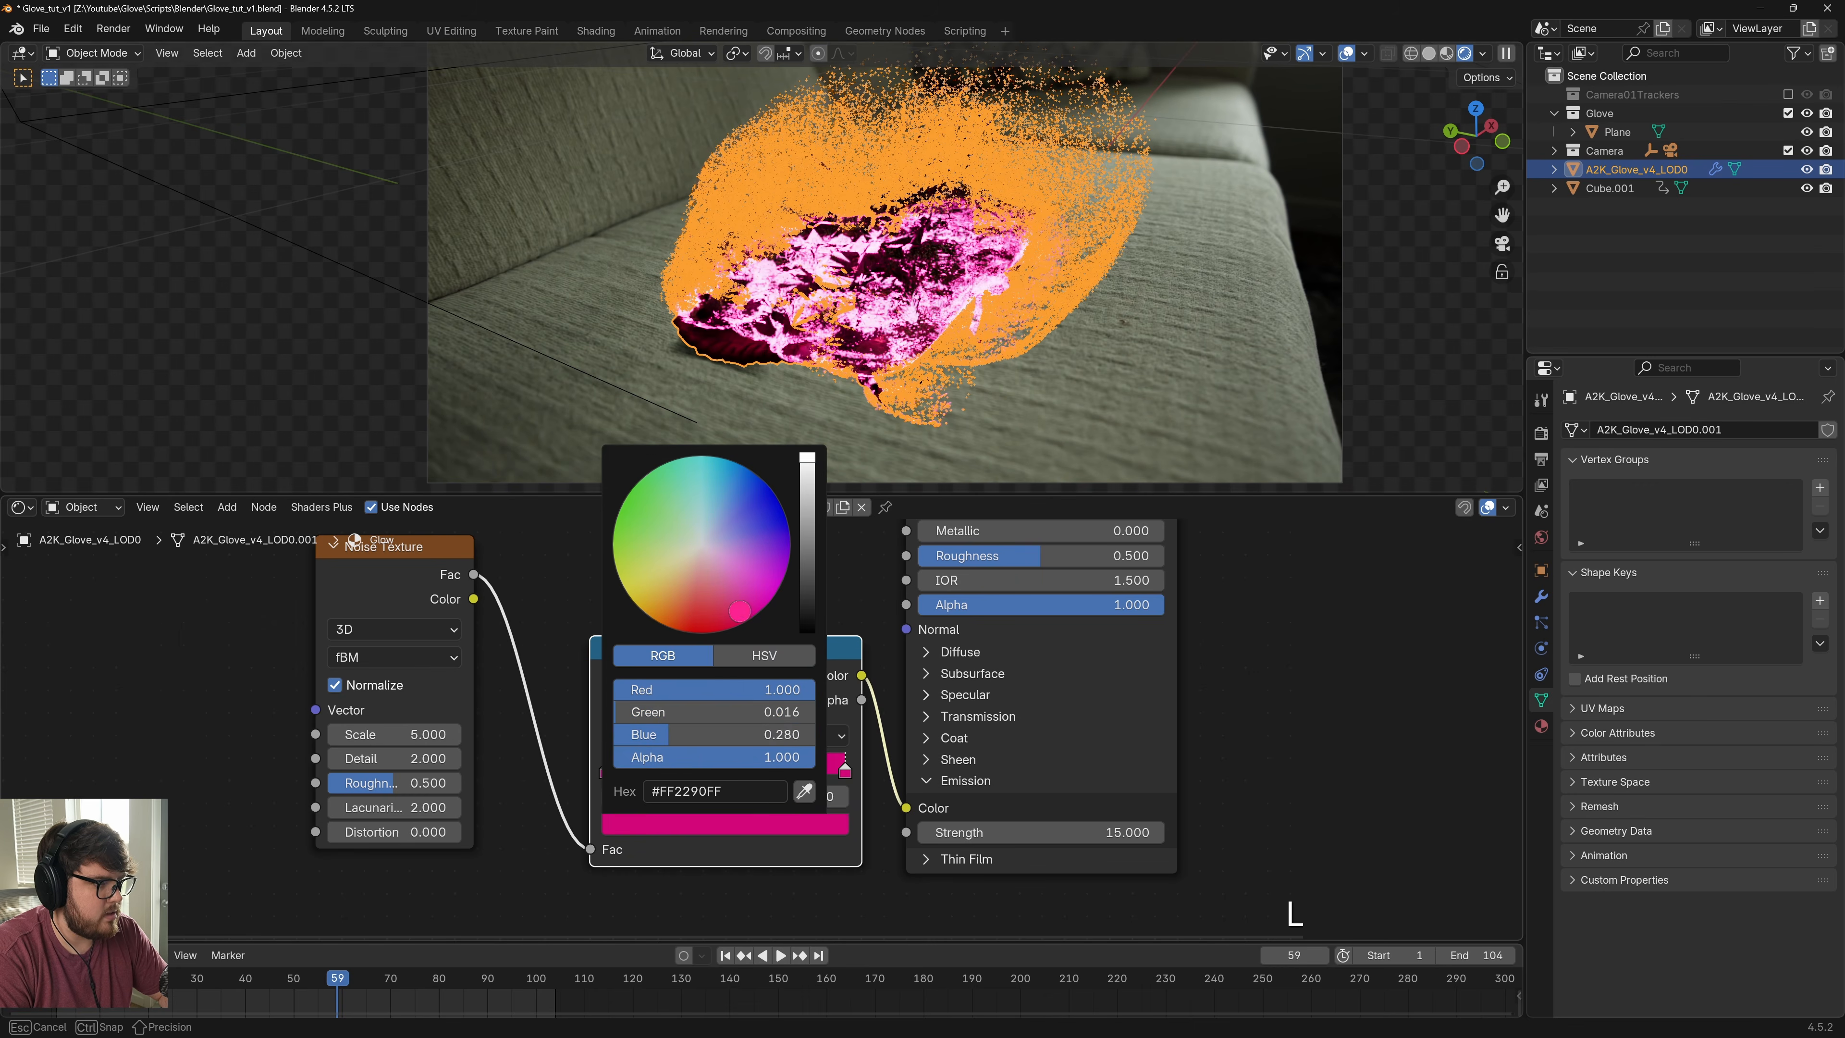
Set the Noise Texture's scale to 24.7 and go to frame 68 to see the glow on the glove up close
middle_drag(396, 729, 541, 757)
drag(542, 761, 1298, 864)
scroll(835, 465, up, 3)
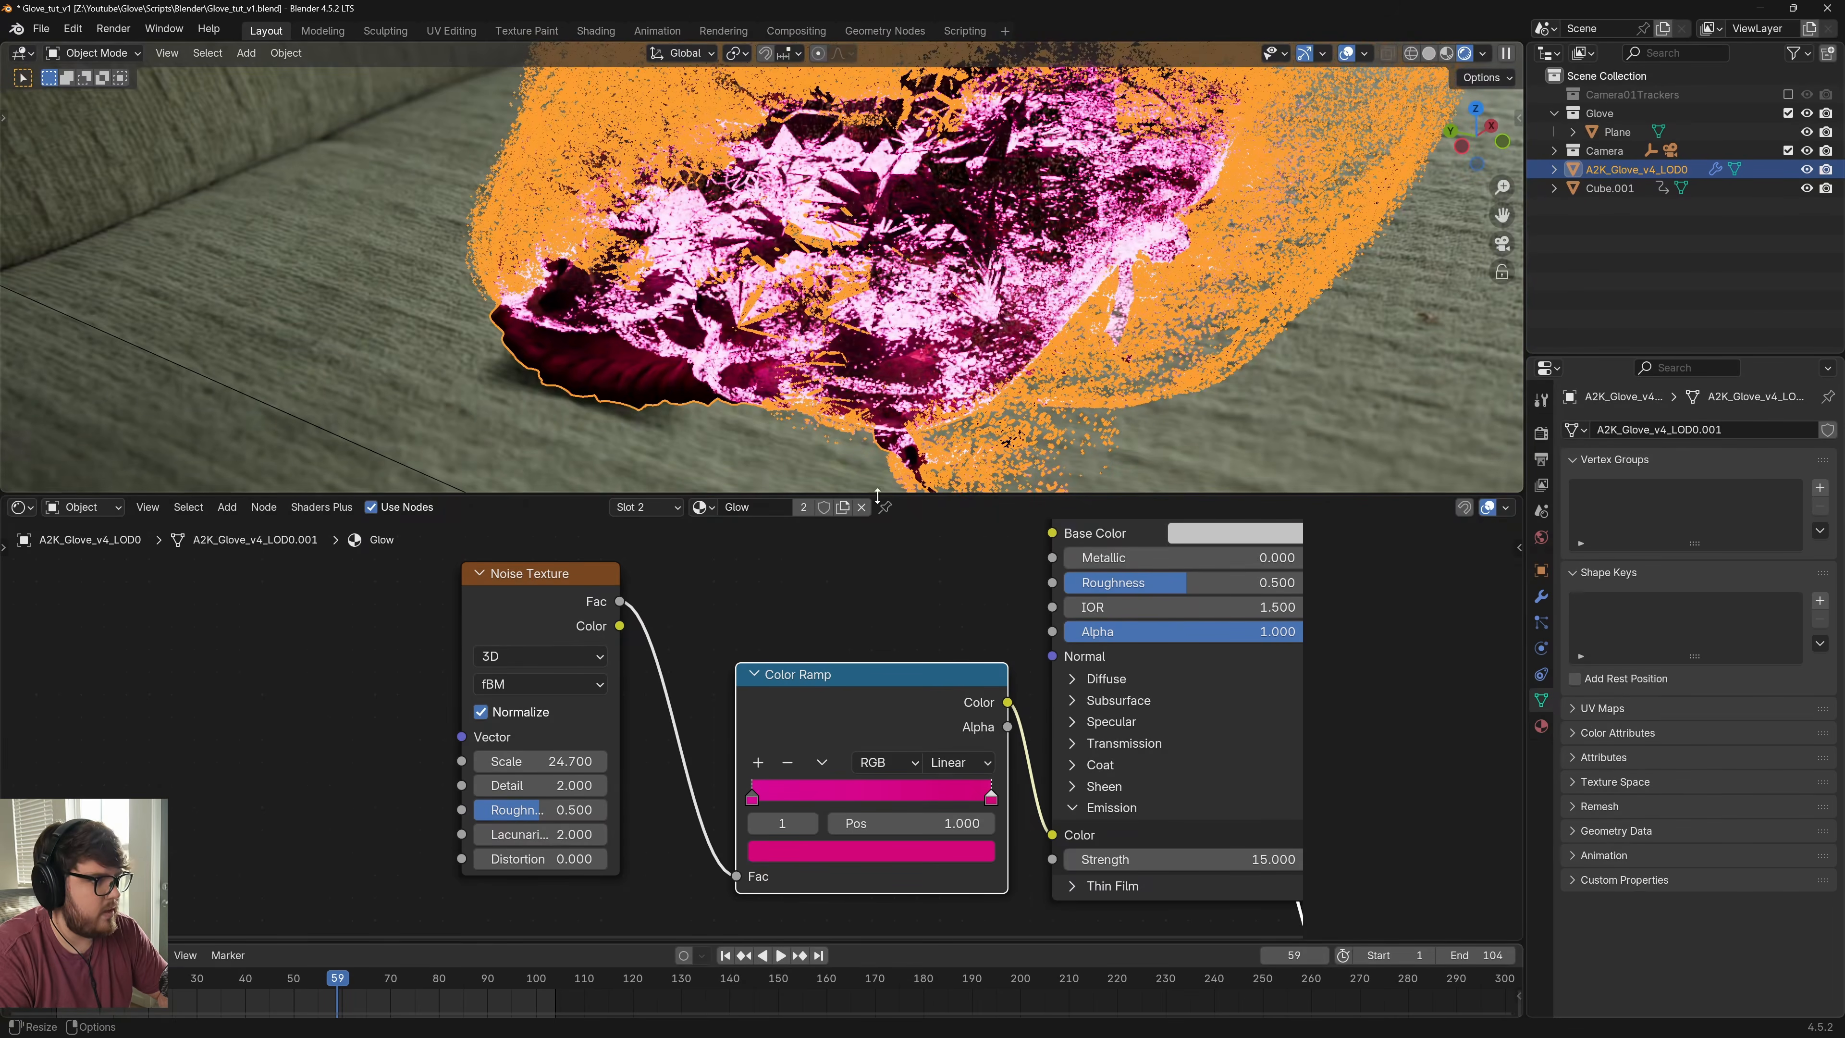
click(381, 981)
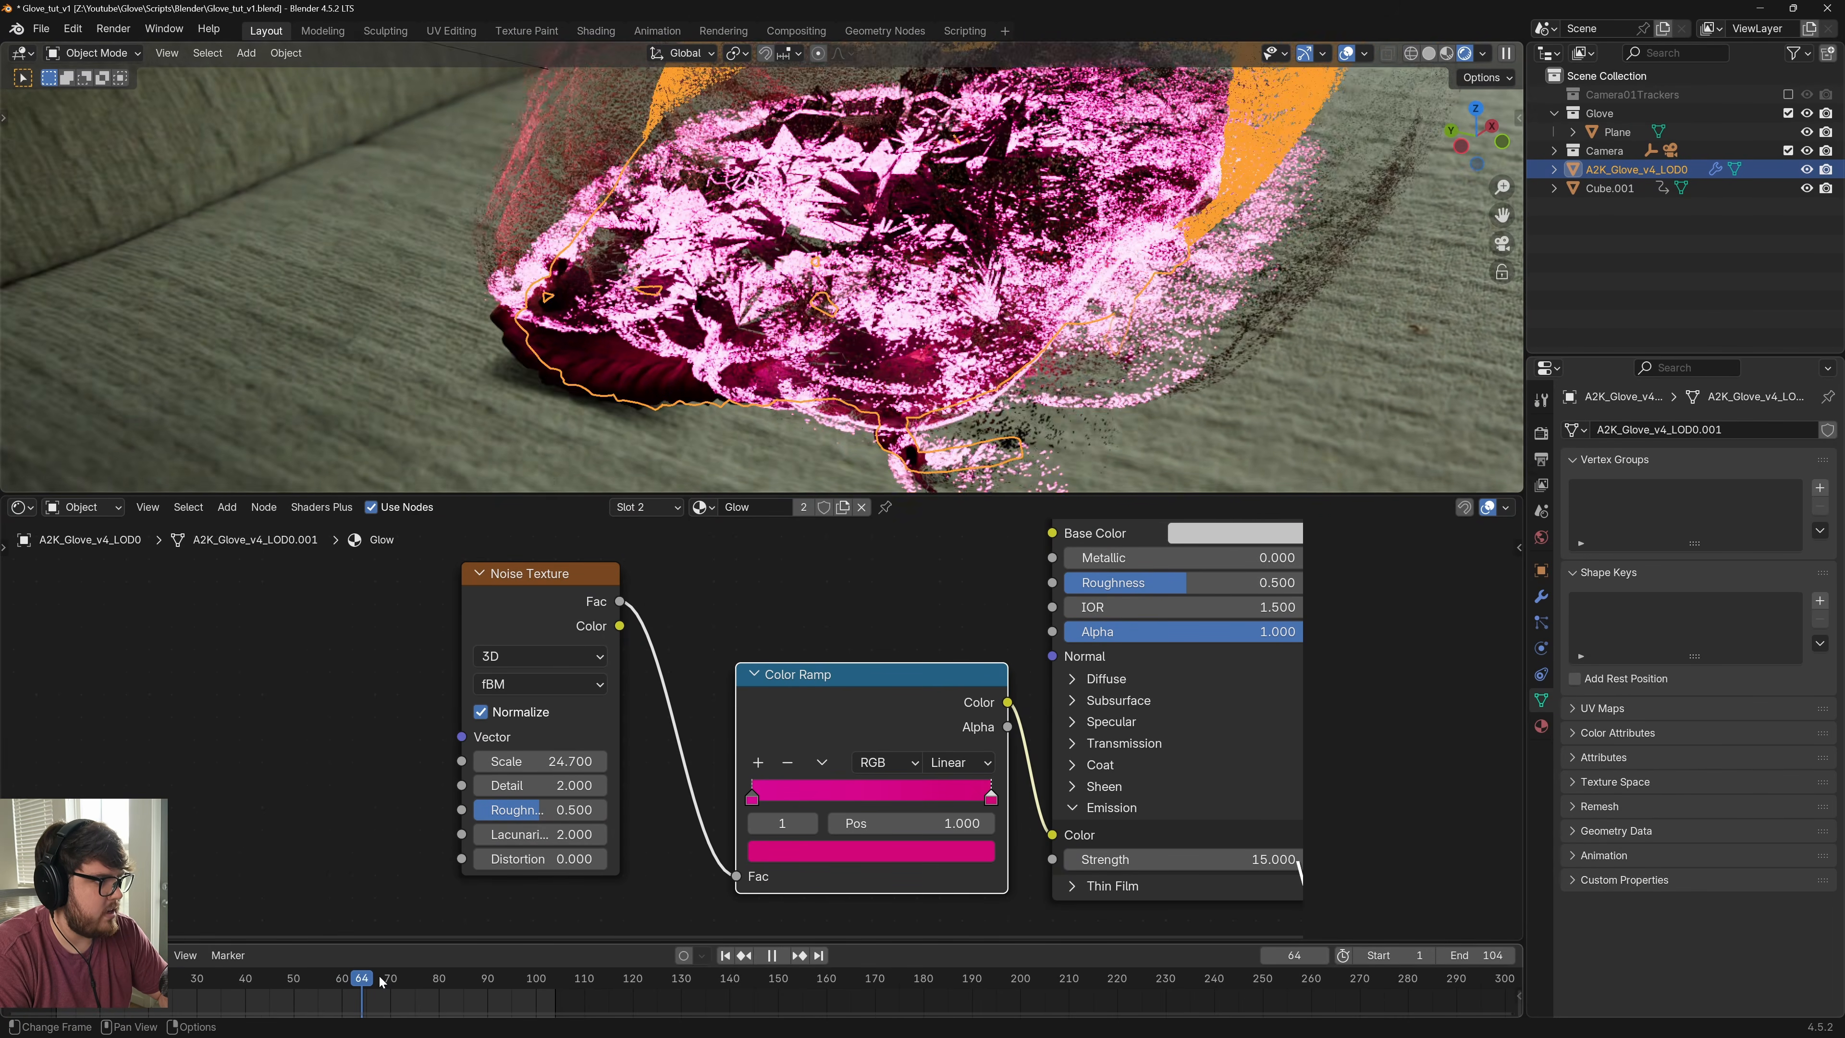
scroll(996, 120, up, 5)
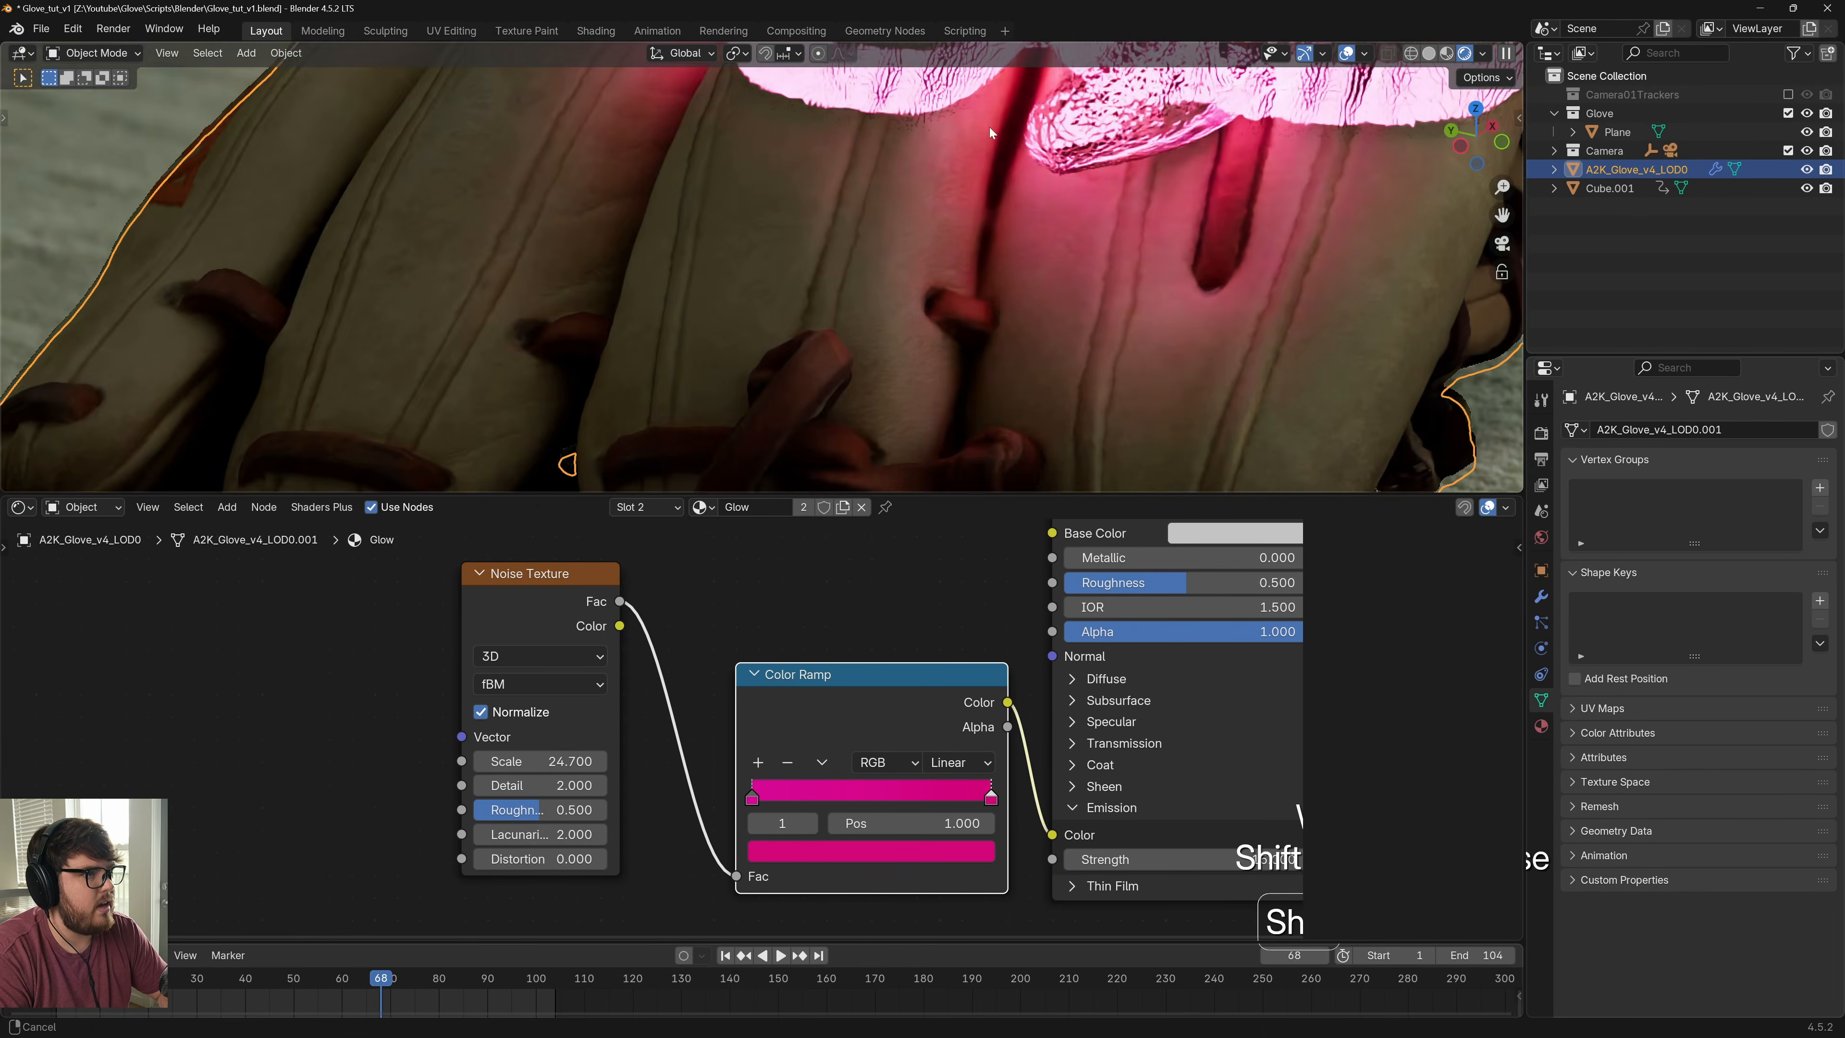
Bring the Color Ramp stops closer together, with the end stop at position 0.604, and shift its color toward red
drag(752, 798, 827, 798)
drag(1000, 790, 932, 799)
click(872, 851)
mouse_move(911, 636)
mouse_down()
mouse_move(910, 536)
mouse_move(922, 604)
mouse_move(881, 654)
mouse_up()
scroll(825, 213, up, 2)
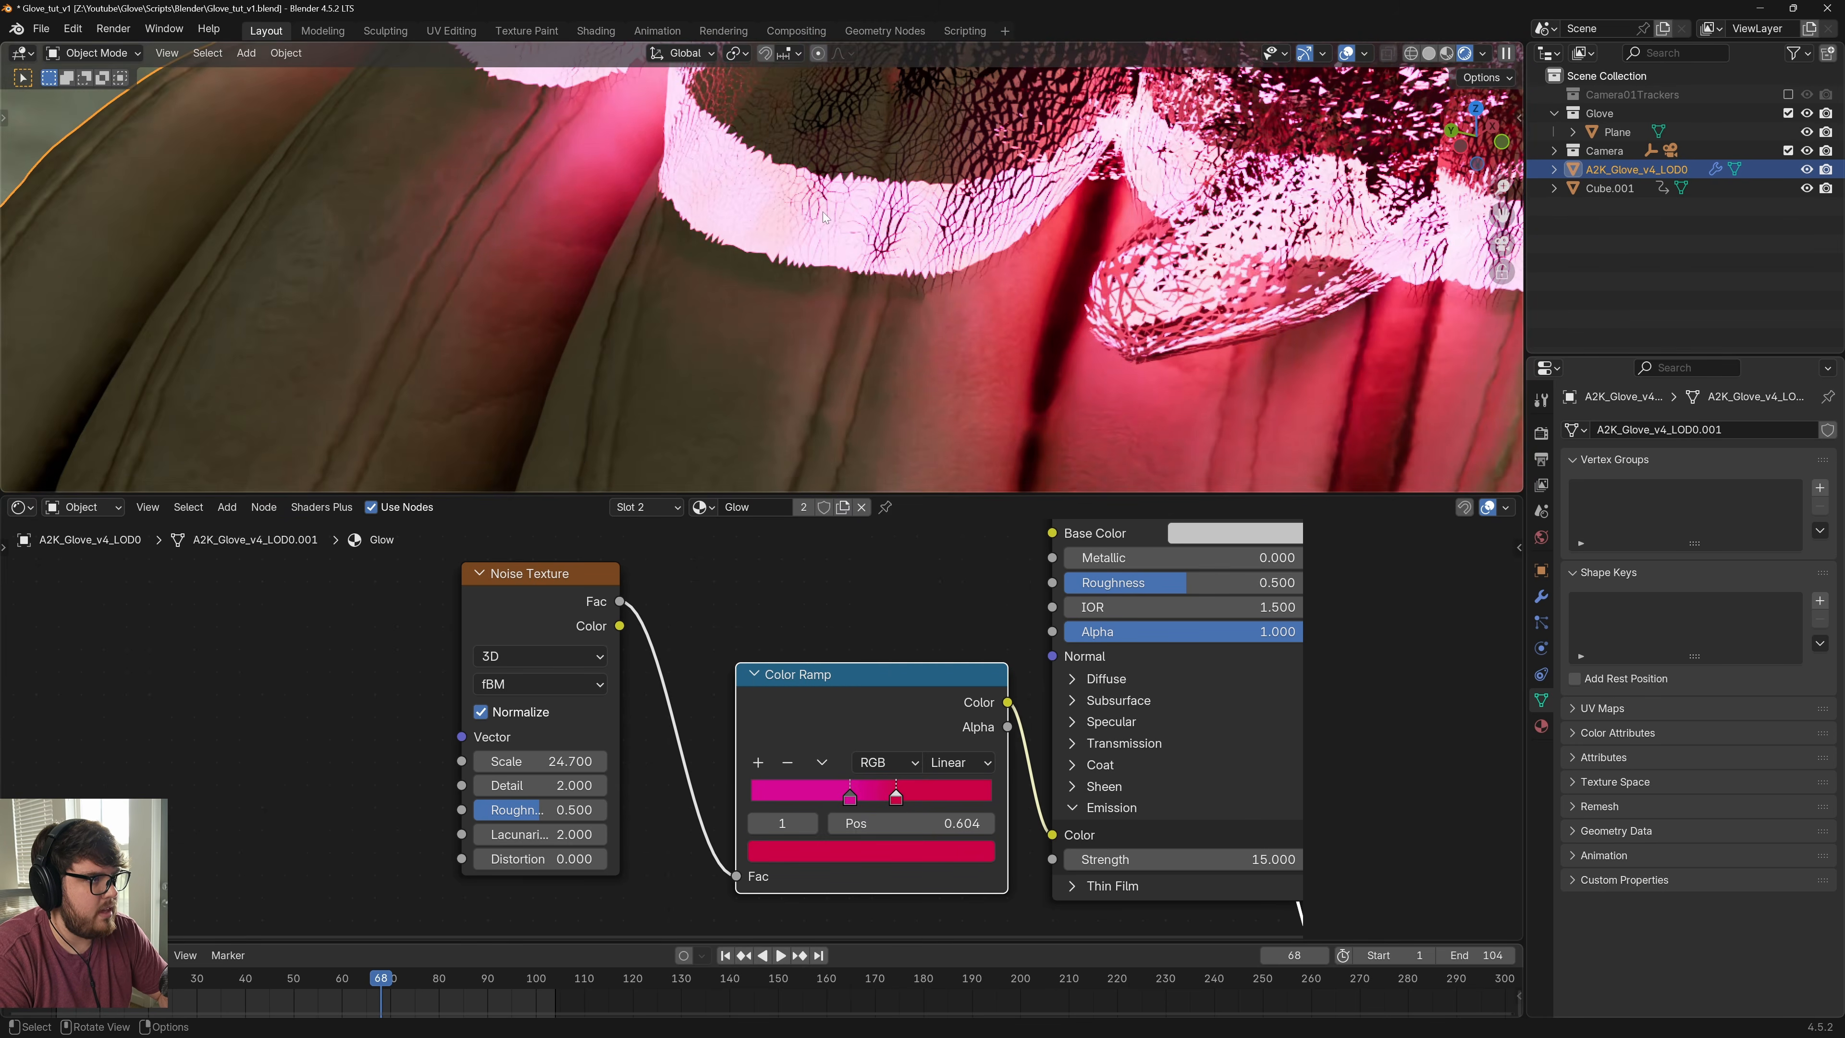
Set the Noise Texture's detail to 15, check the glow on the glove and save the file
scroll(828, 212, down, 3)
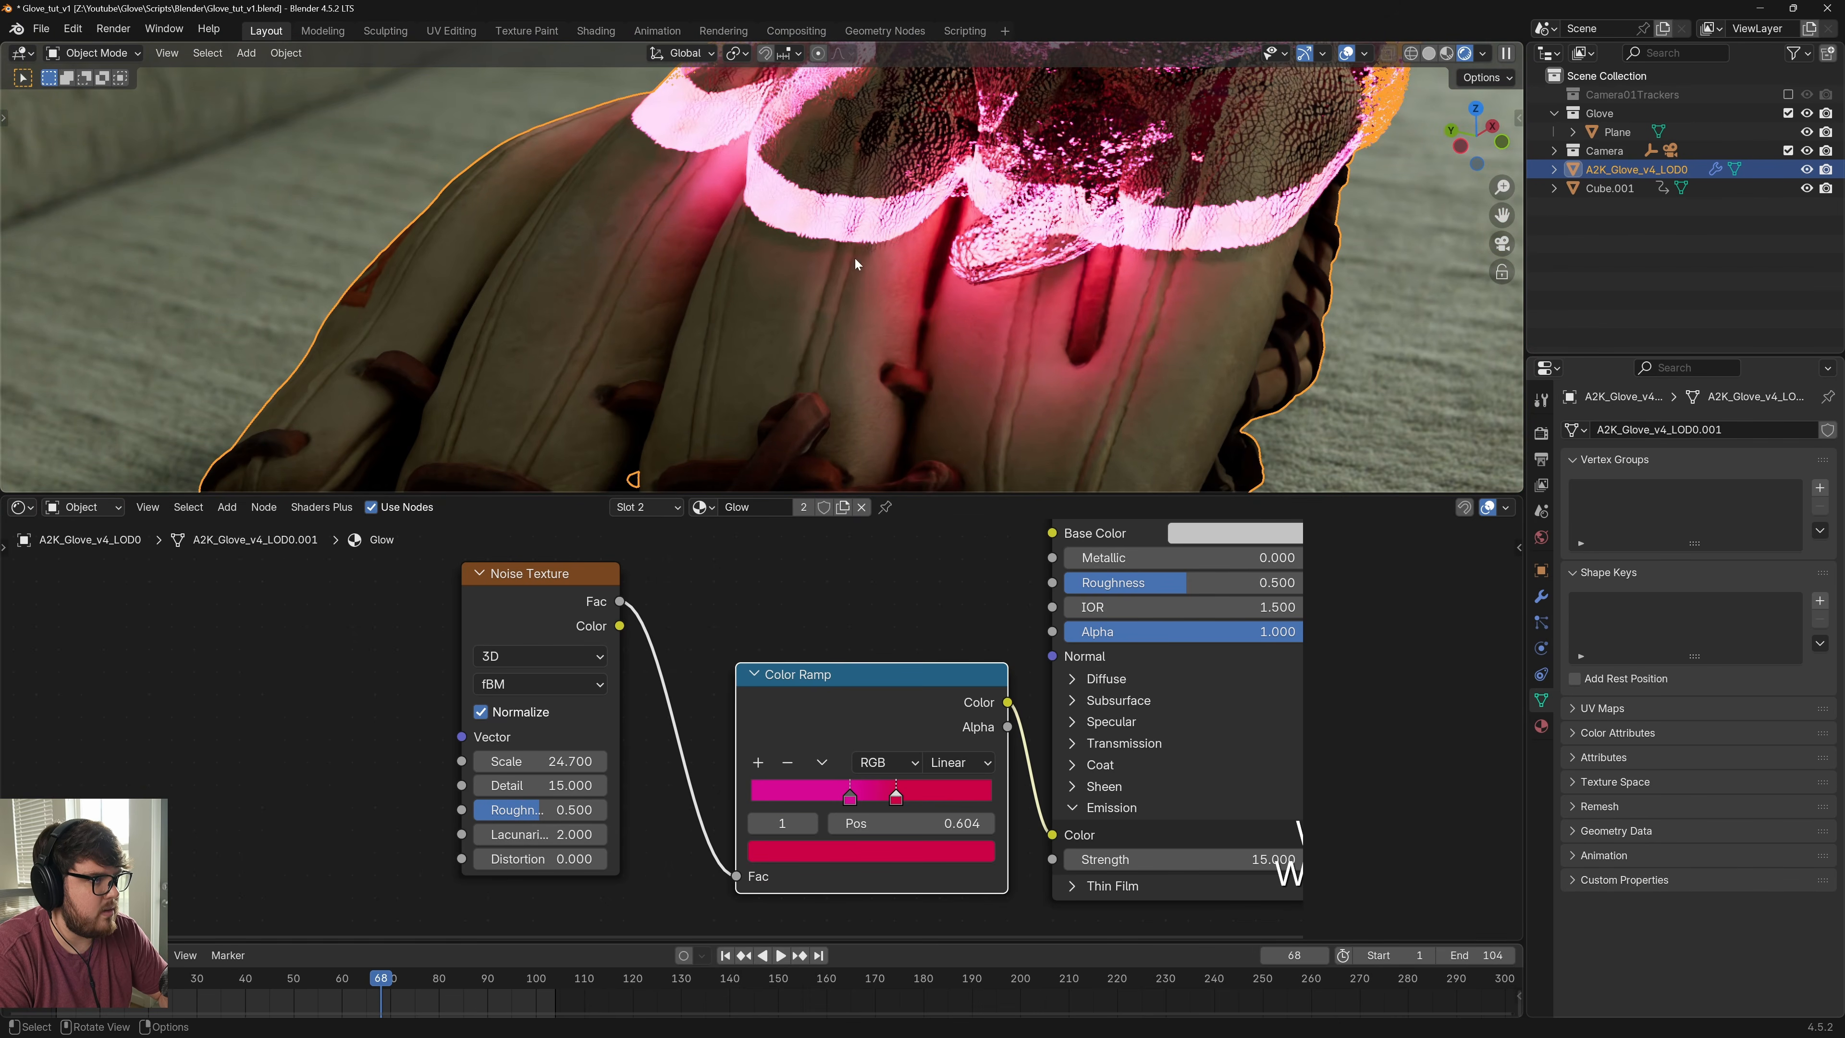
scroll(852, 310, up, 2)
scroll(1135, 261, down, 4)
shift+middle_drag(1135, 261, 1030, 281)
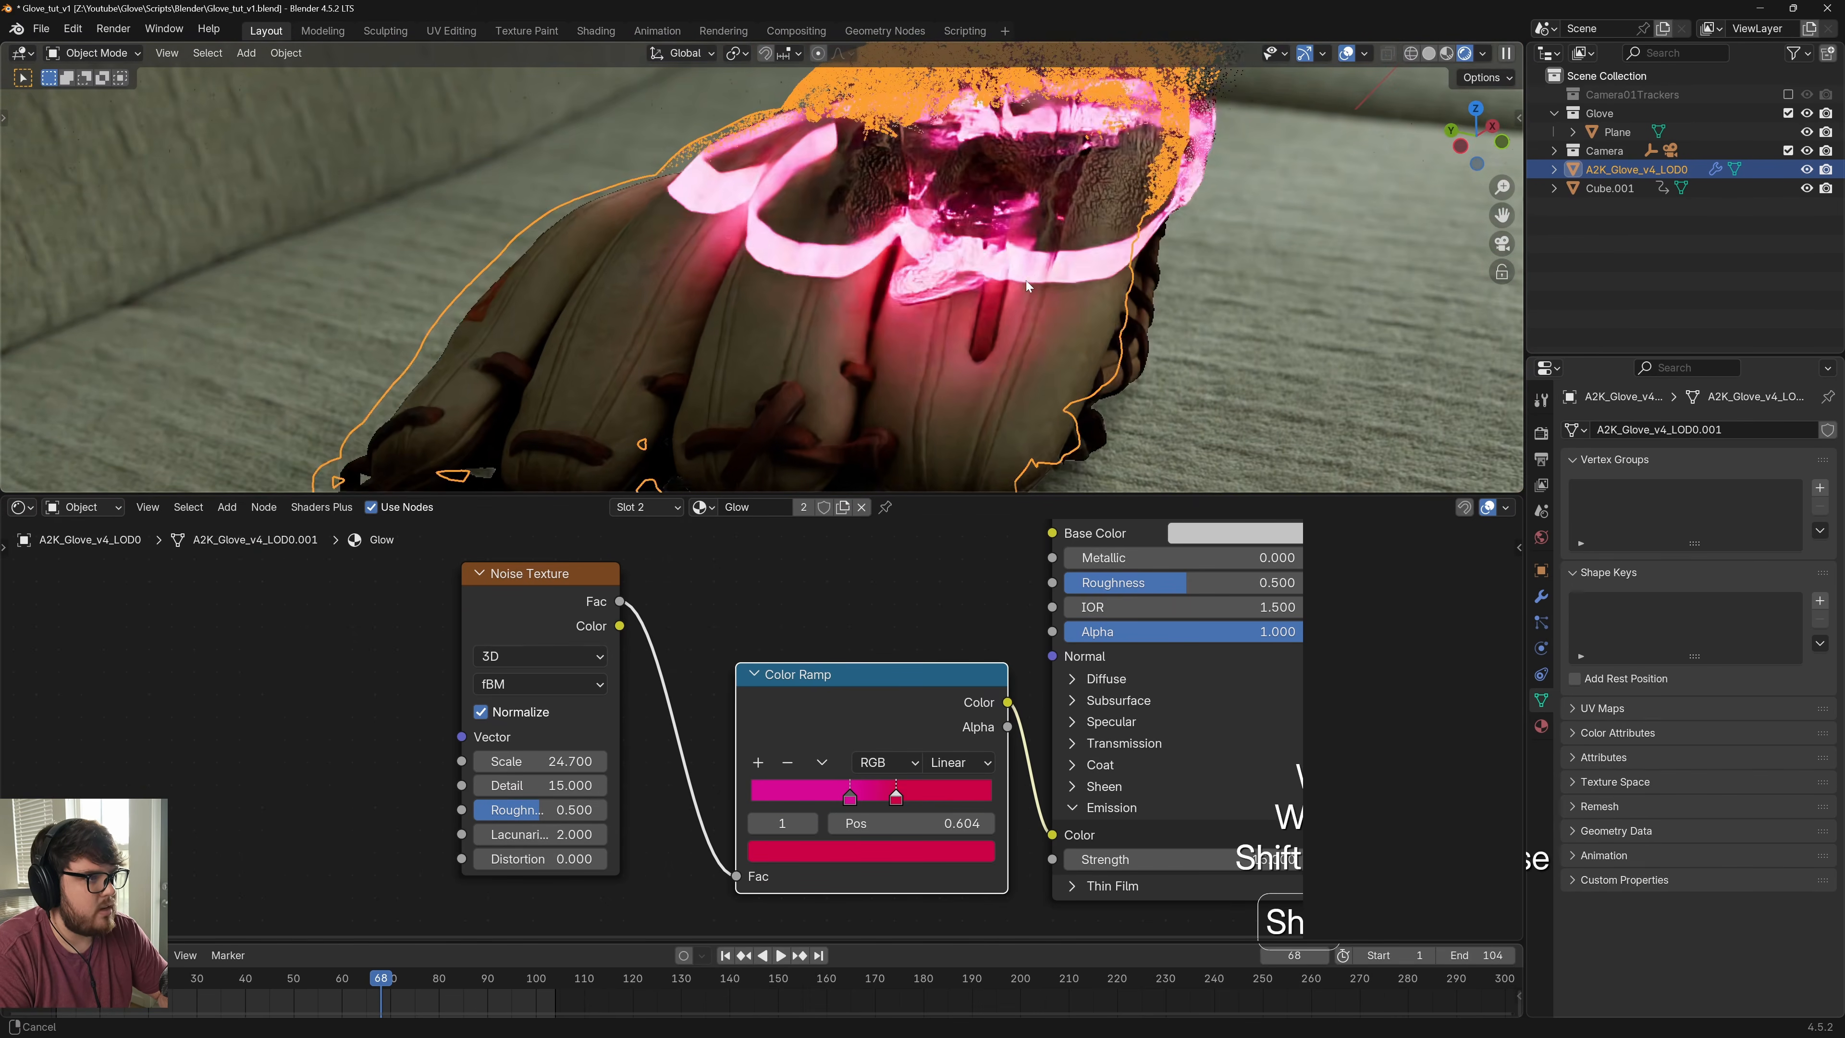
scroll(1029, 279, down, 2)
scroll(1012, 278, down, 4)
scroll(1060, 290, down, 1)
key(ctrl+s)
Deselect all objects and scrub the timeline between frames 46 and 92, stopping at frame 65
drag(286, 976, 278, 980)
key(alt+a)
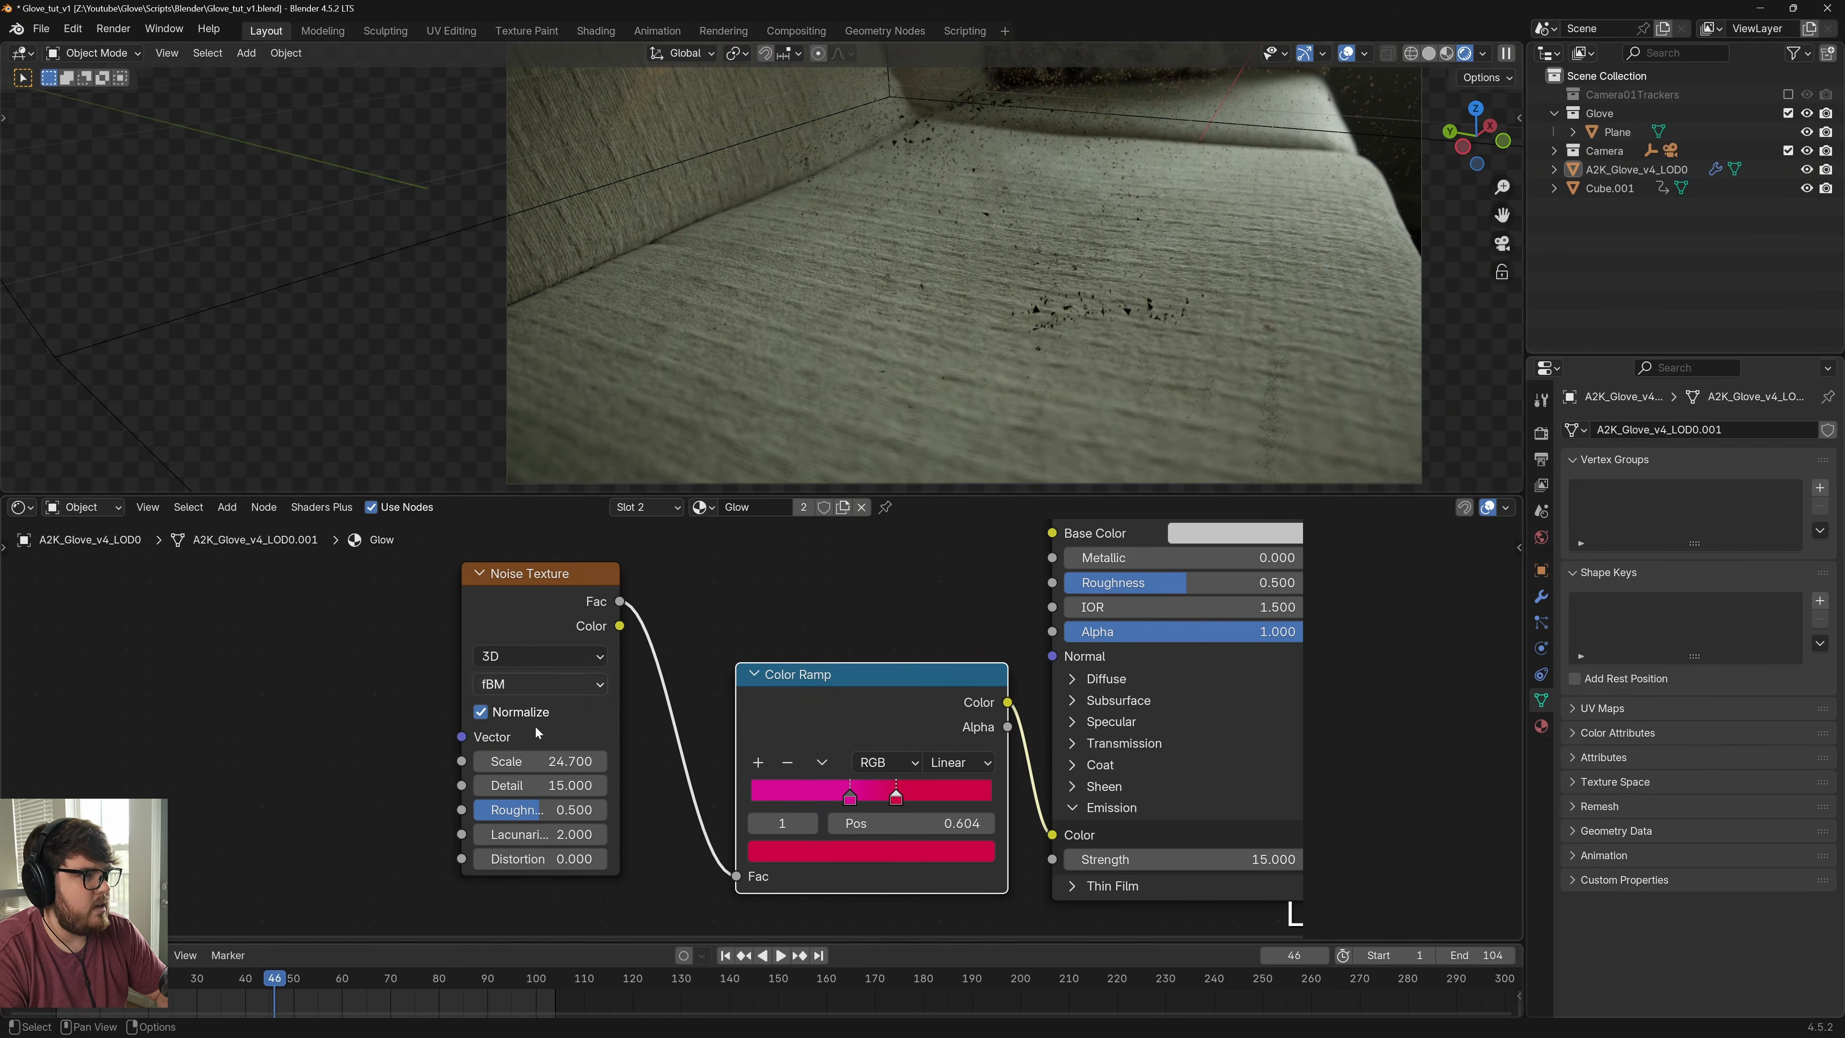
click(497, 980)
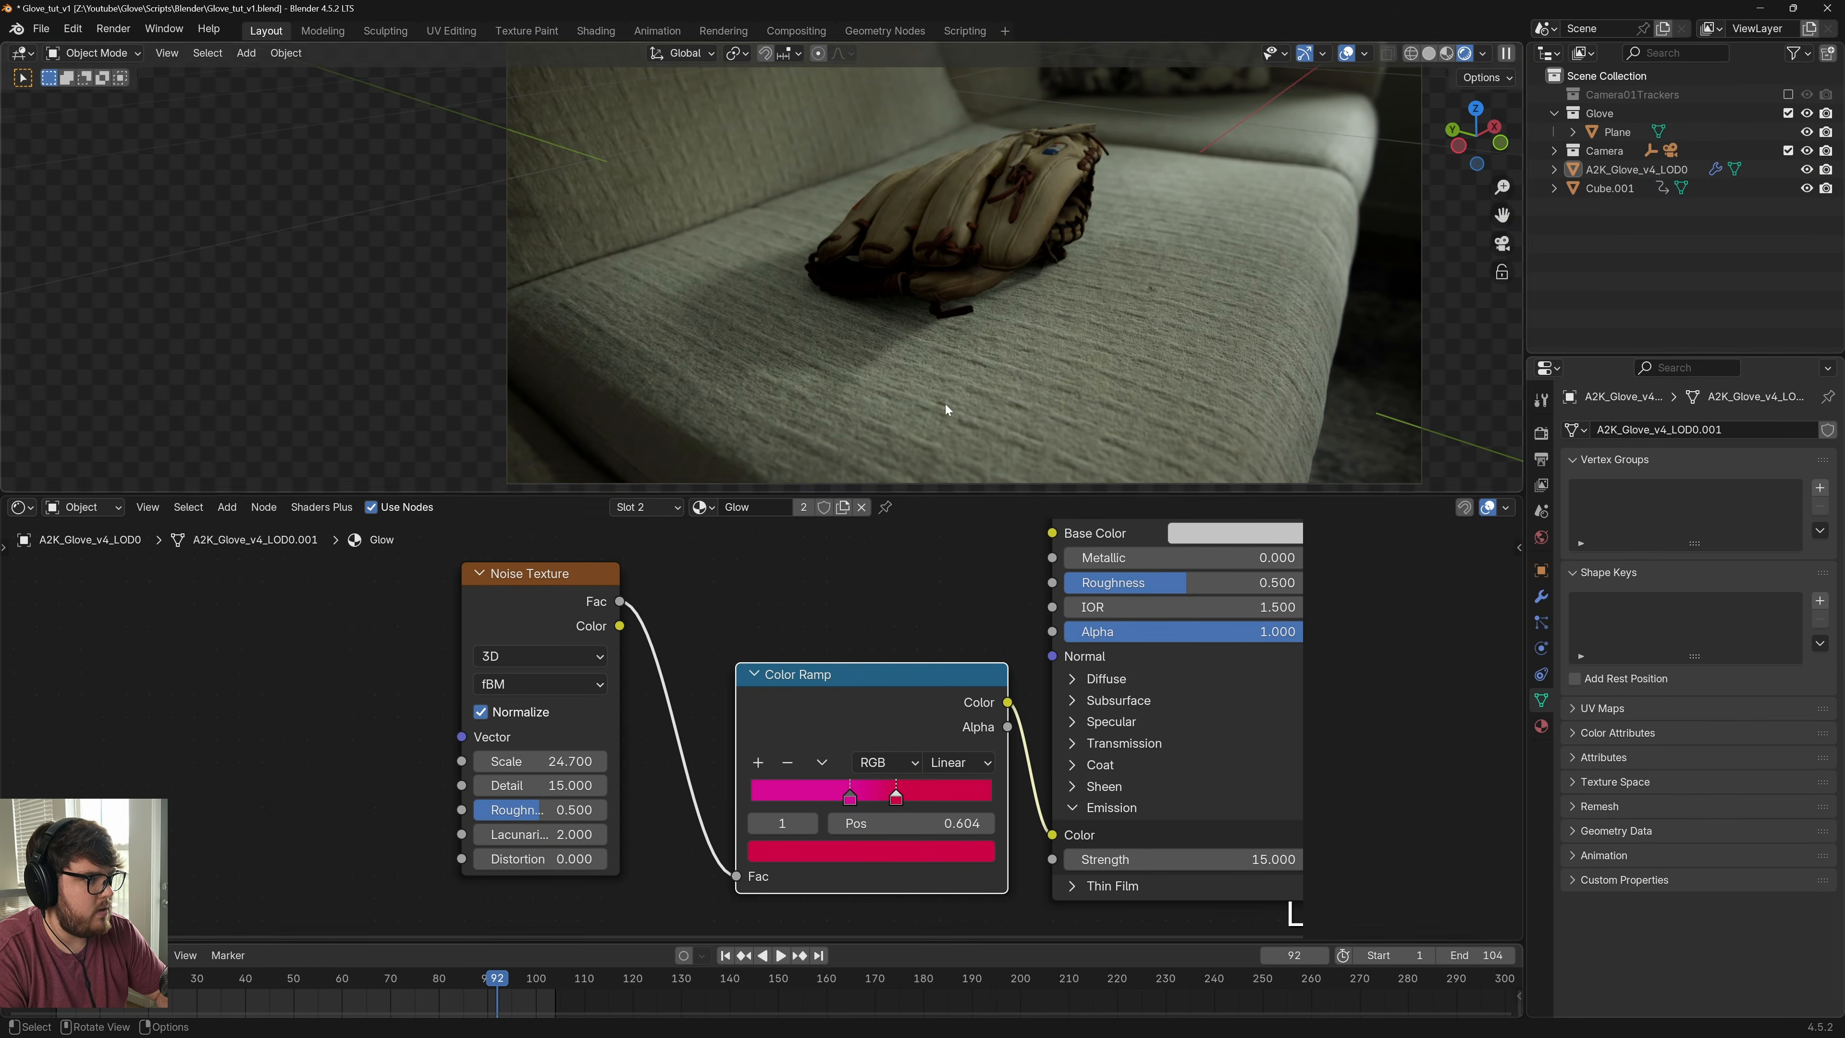
click(431, 980)
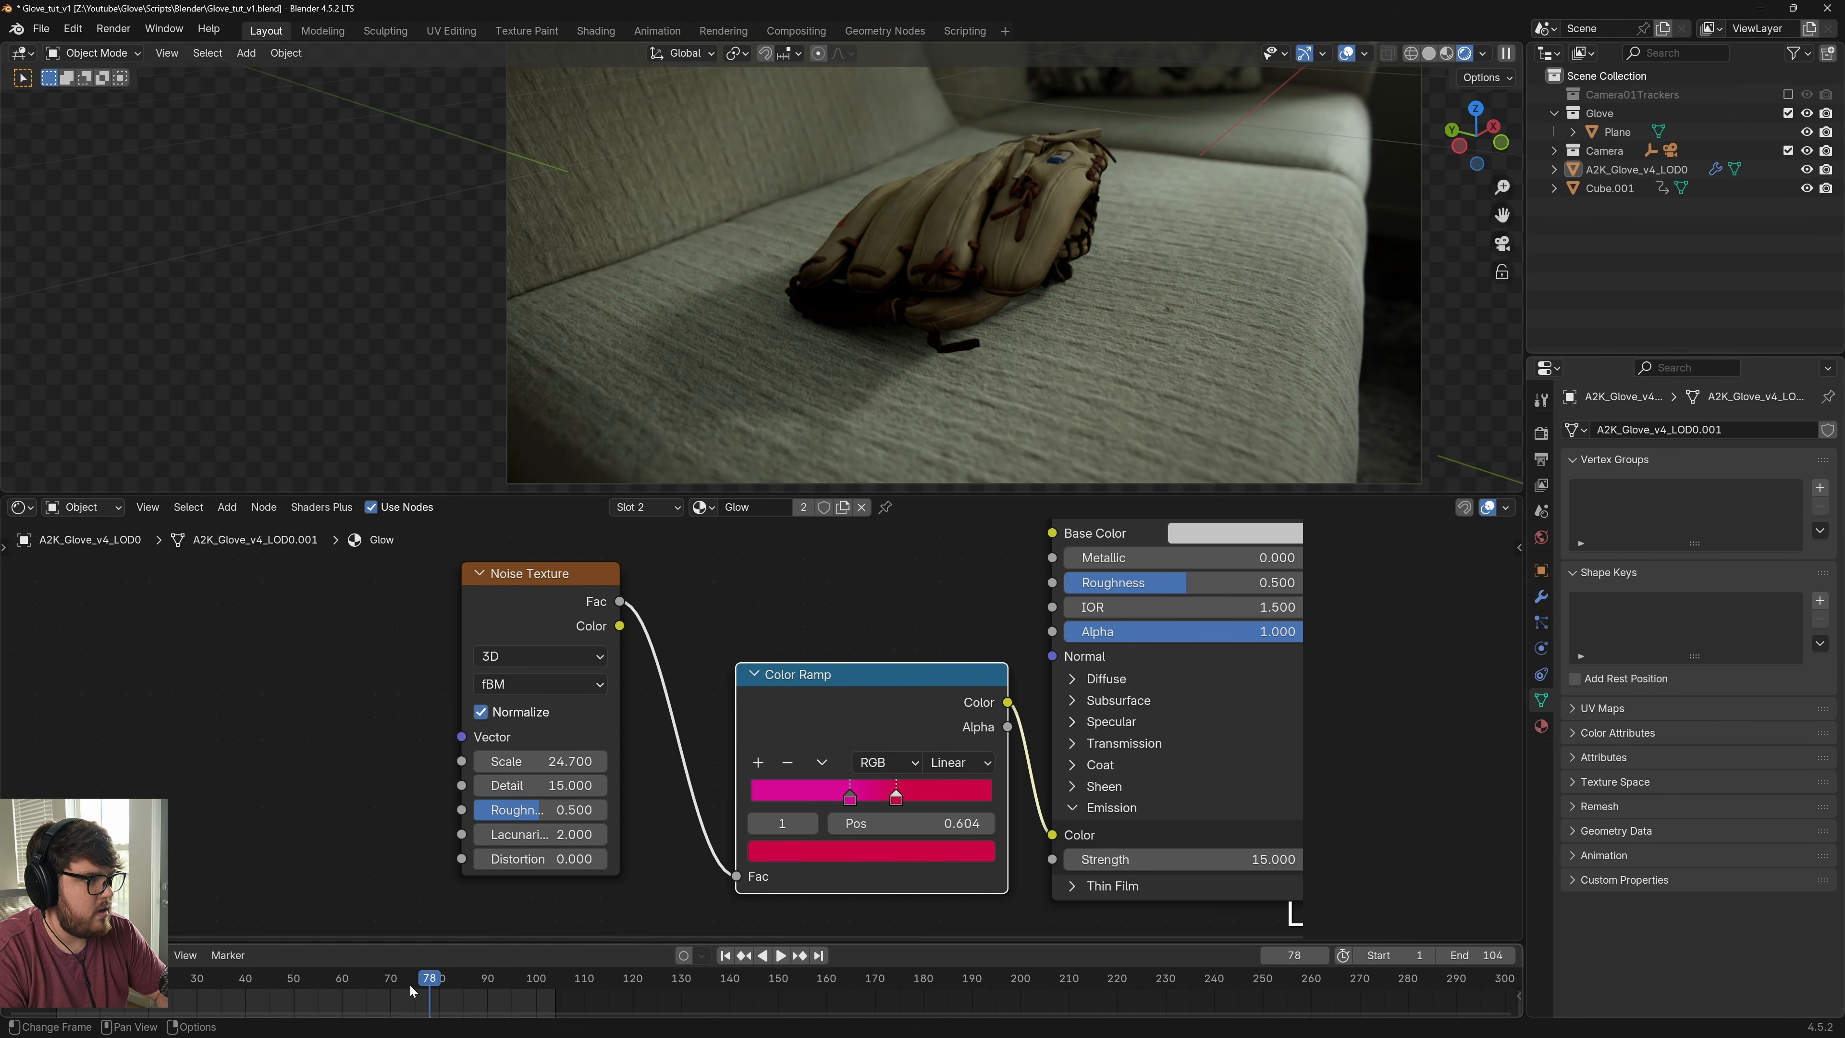
click(366, 987)
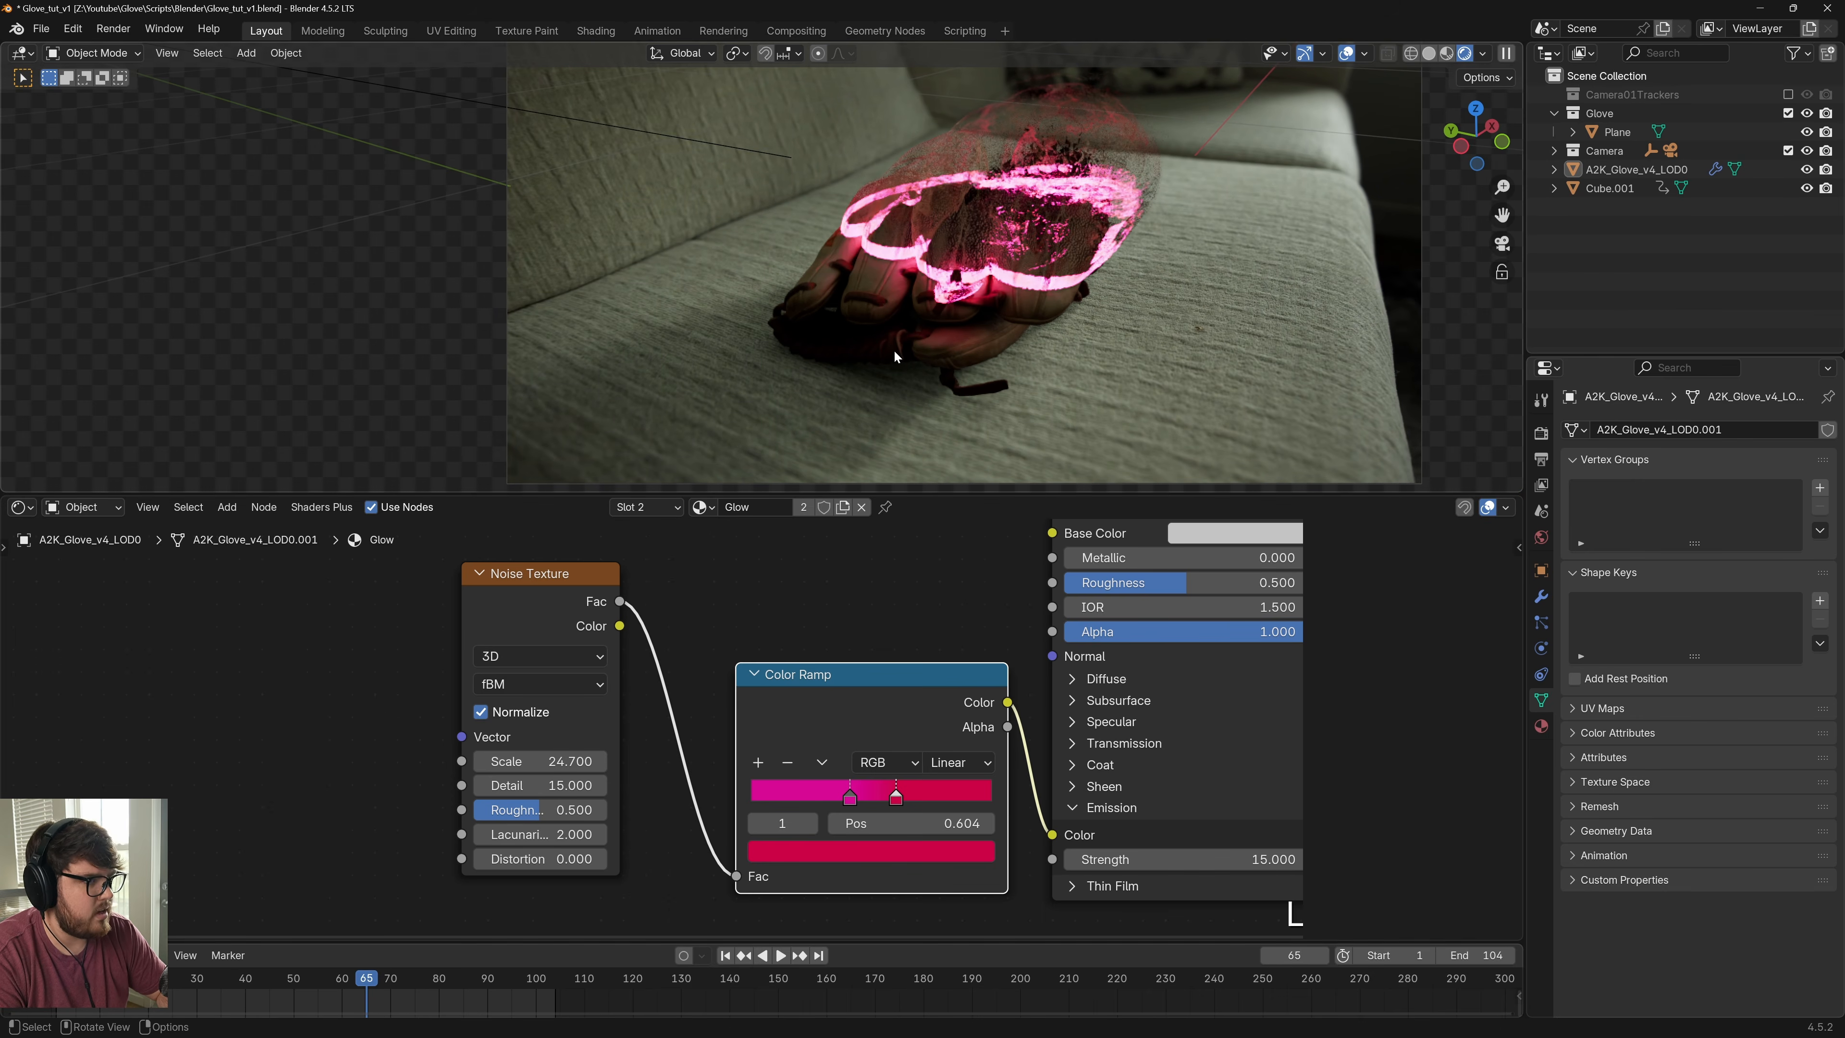
Examine the glowing edges of the glove up close at frame 65 and save the file
scroll(1047, 295, up, 2)
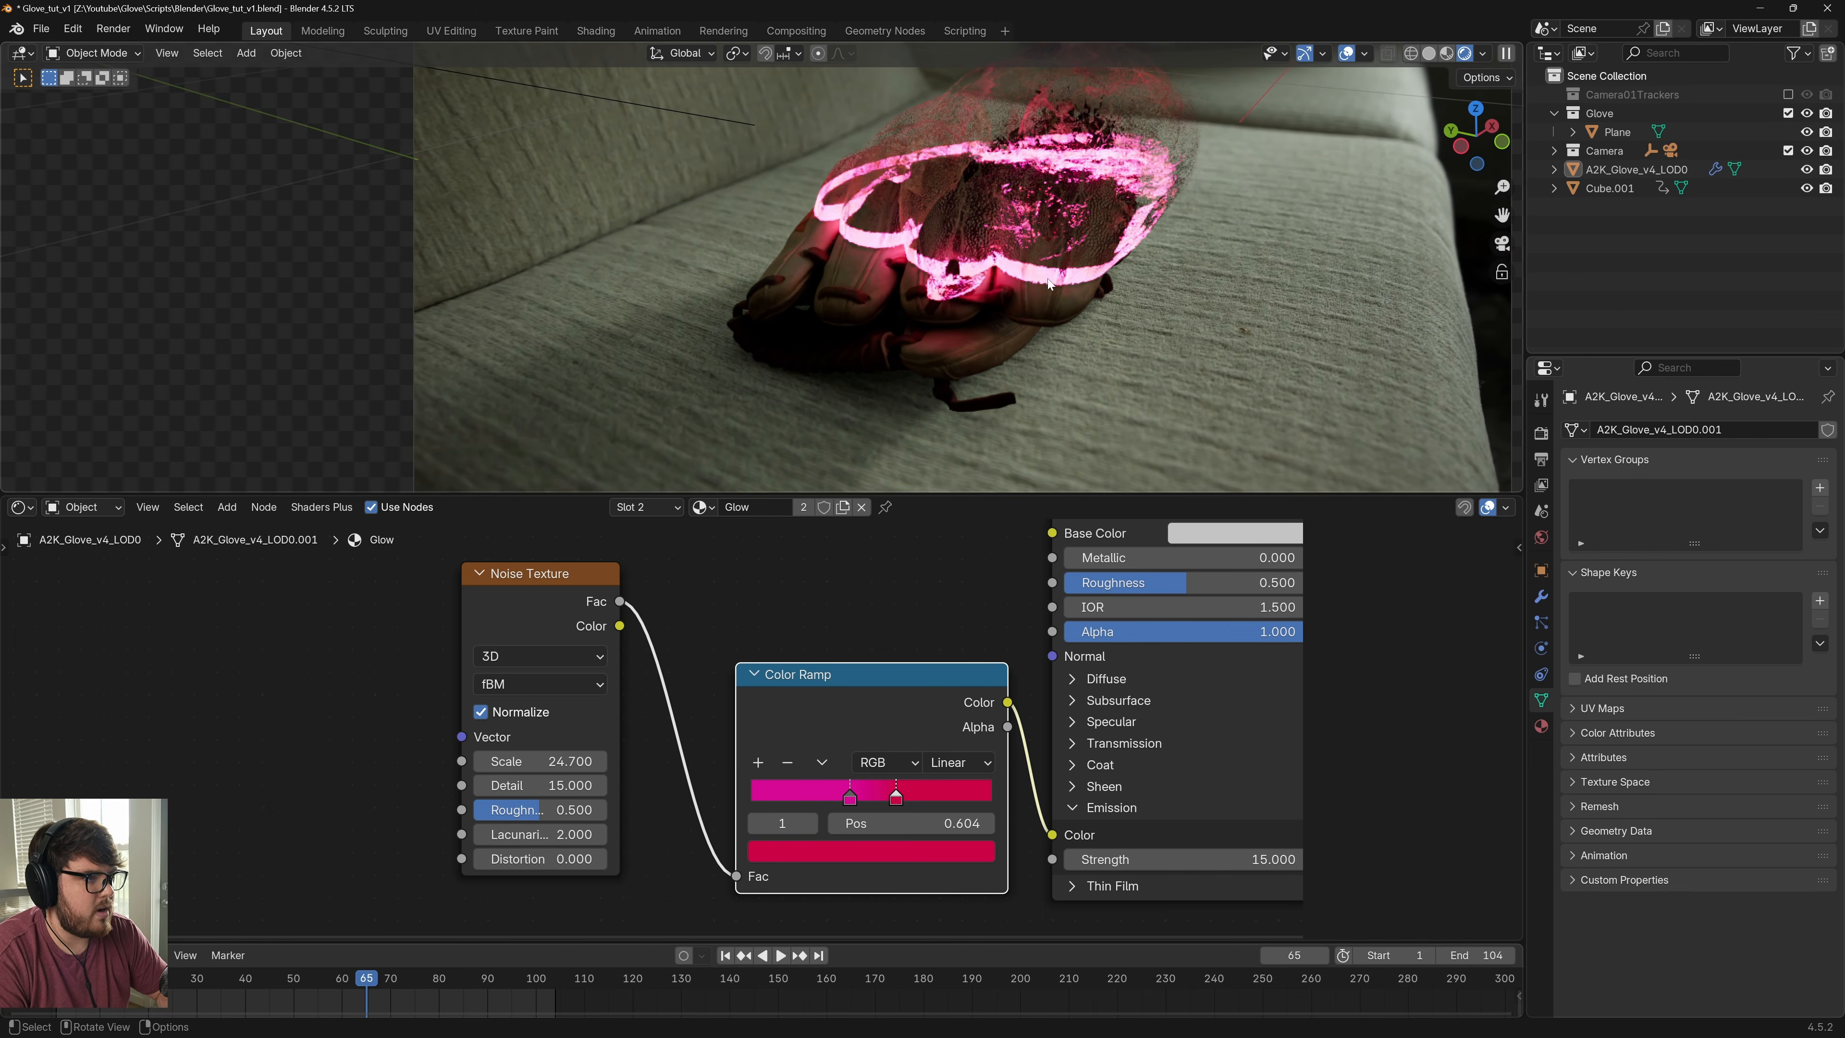
scroll(1069, 276, up, 3)
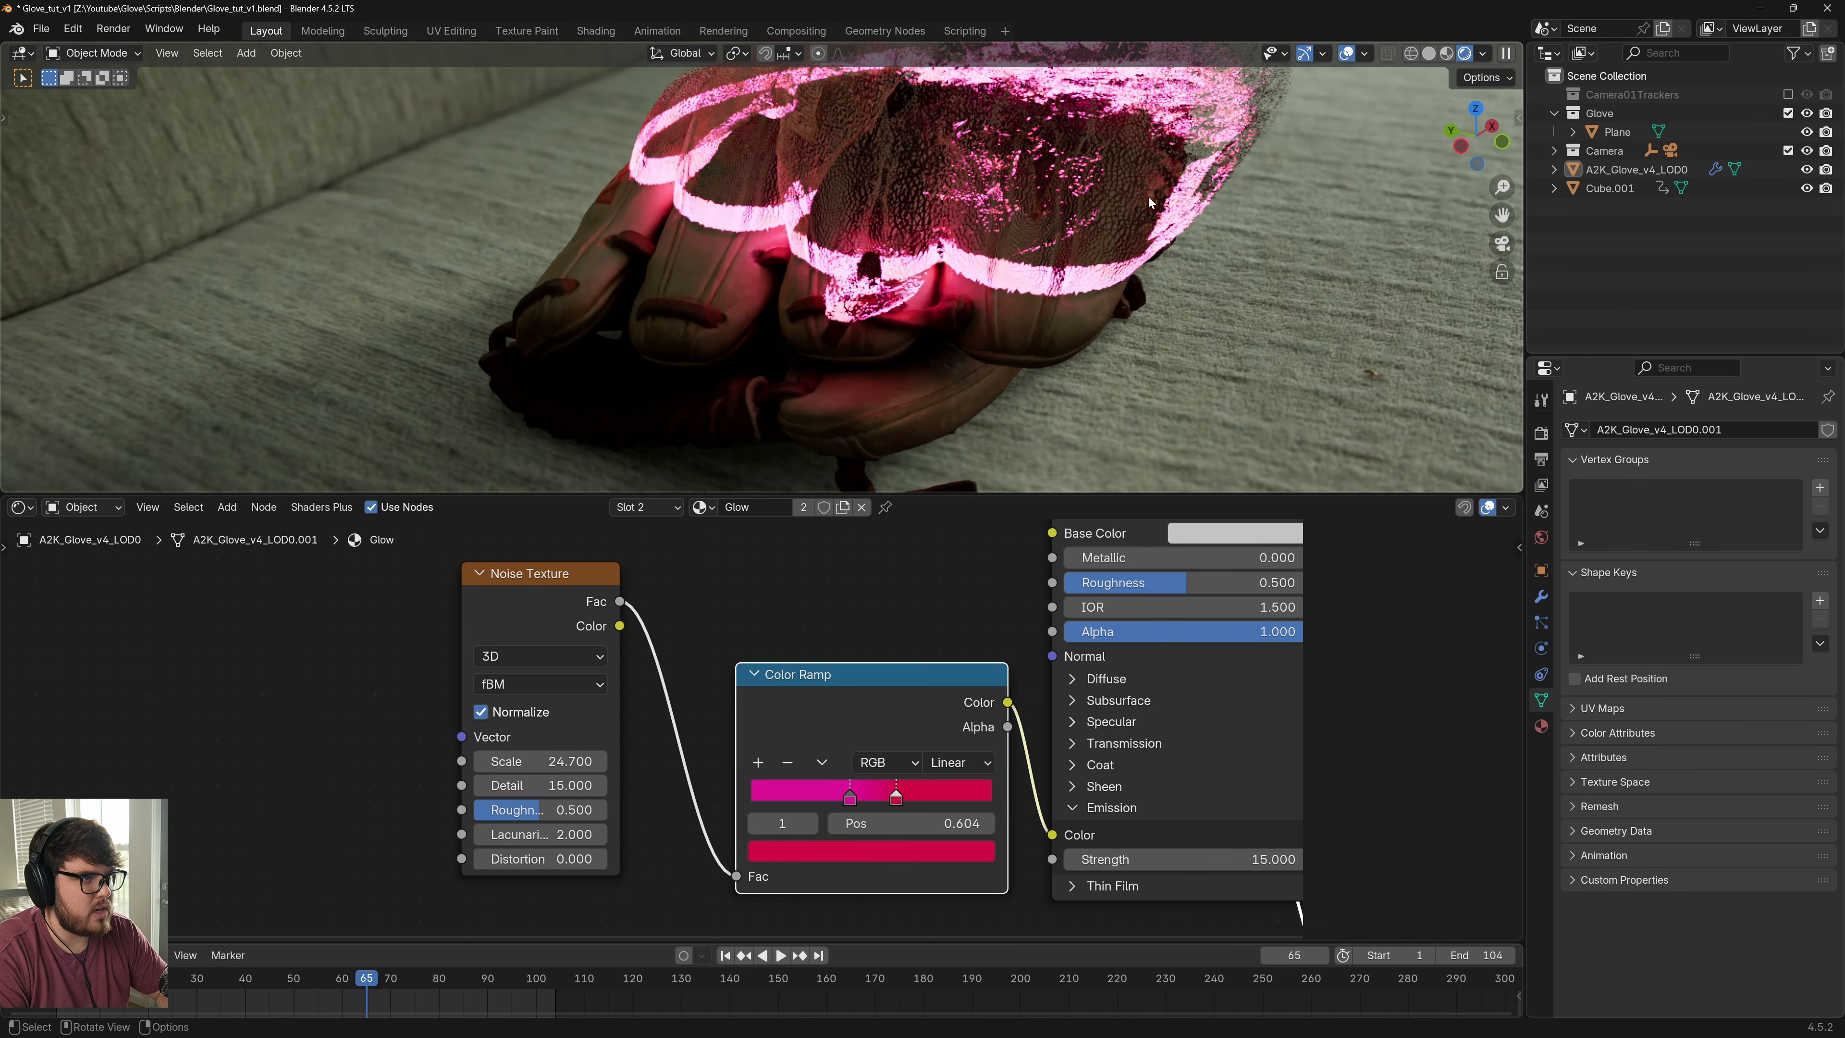
scroll(1089, 290, down, 7)
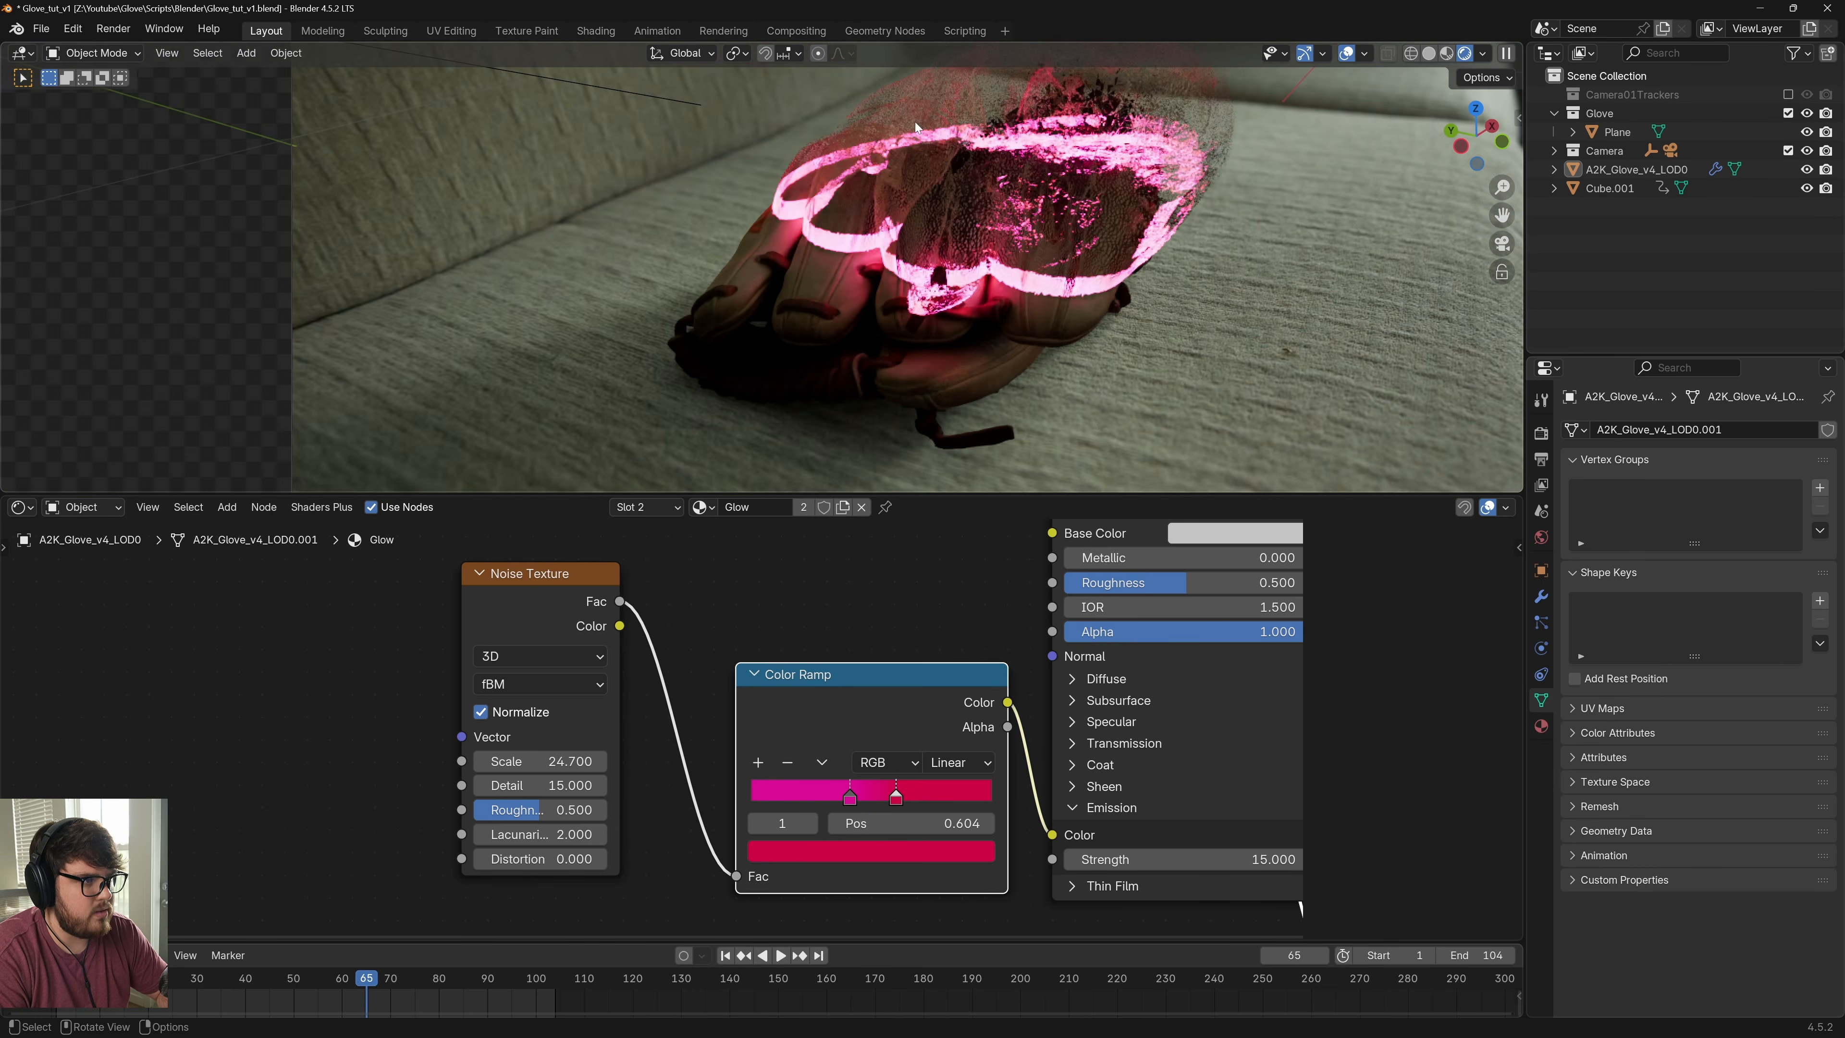
key(w)
shift+middle_drag(981, 288, 1016, 316)
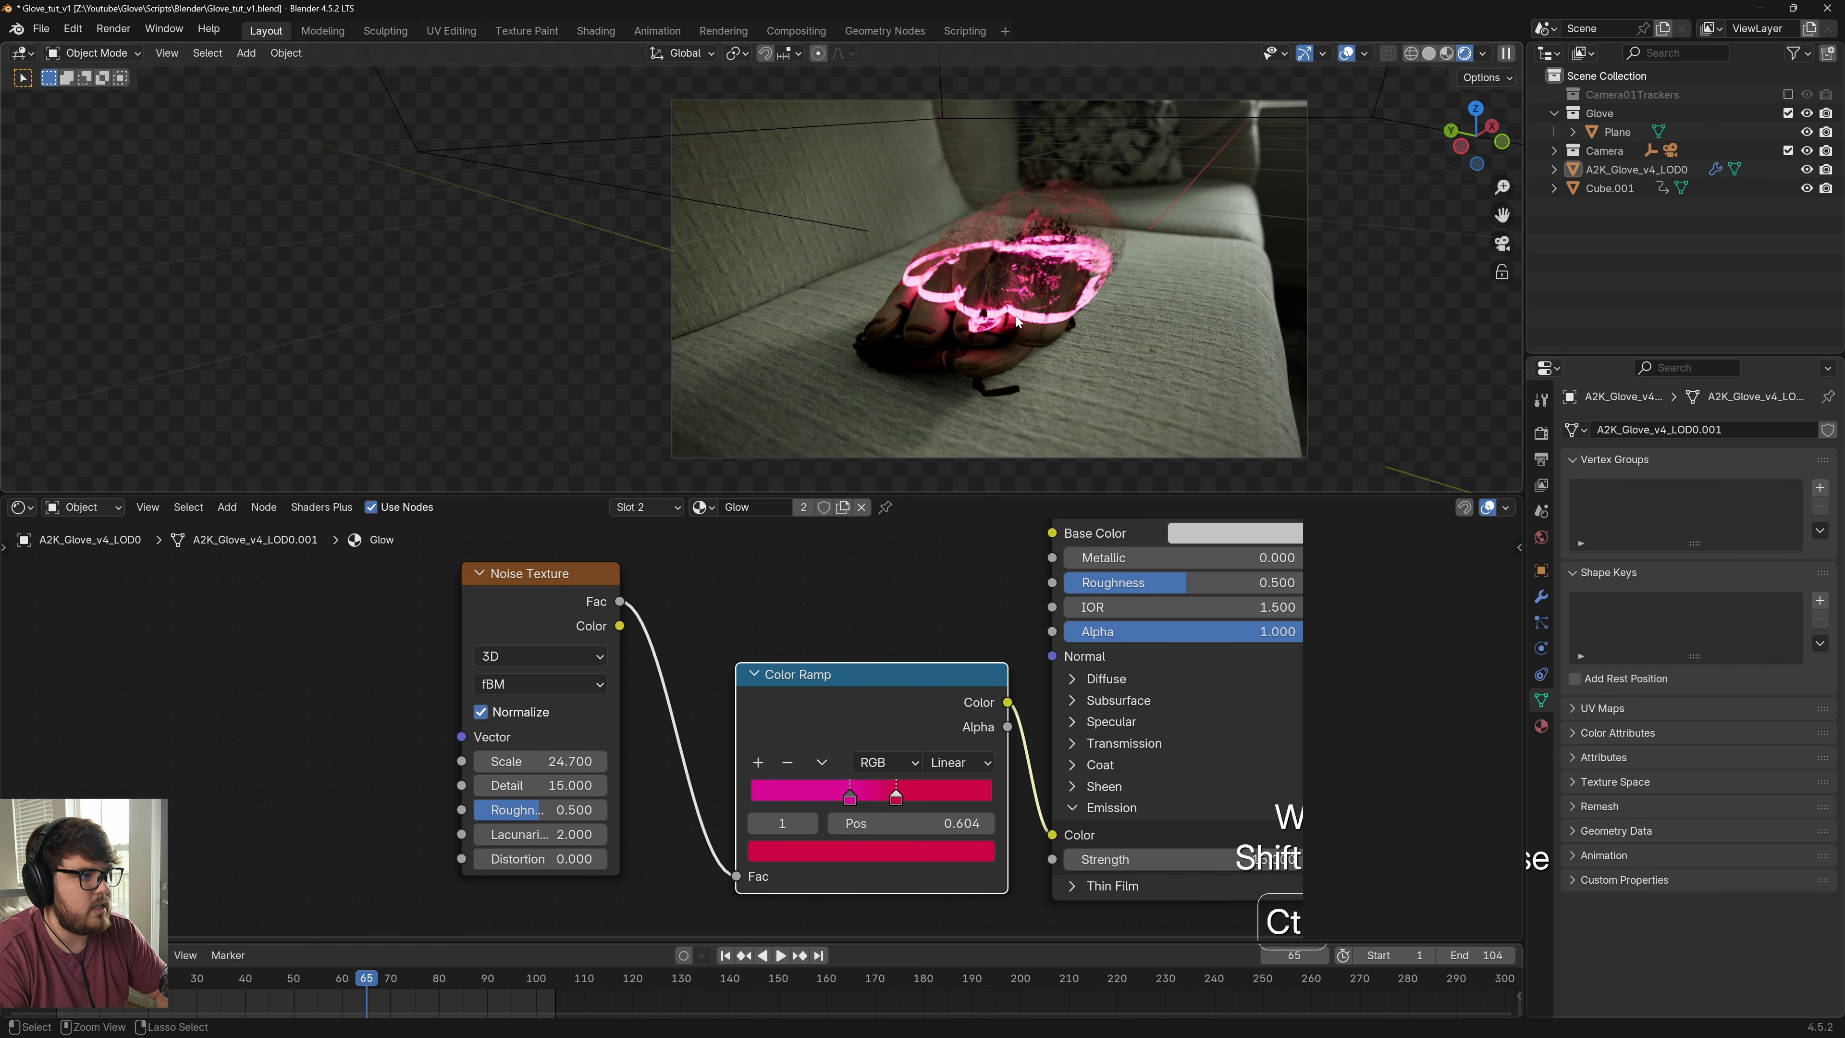
key(ctrl+s)
Enlarge the 3D viewport over the shader editor to frame the full camera view, and save the file
scroll(1019, 375, up, 6)
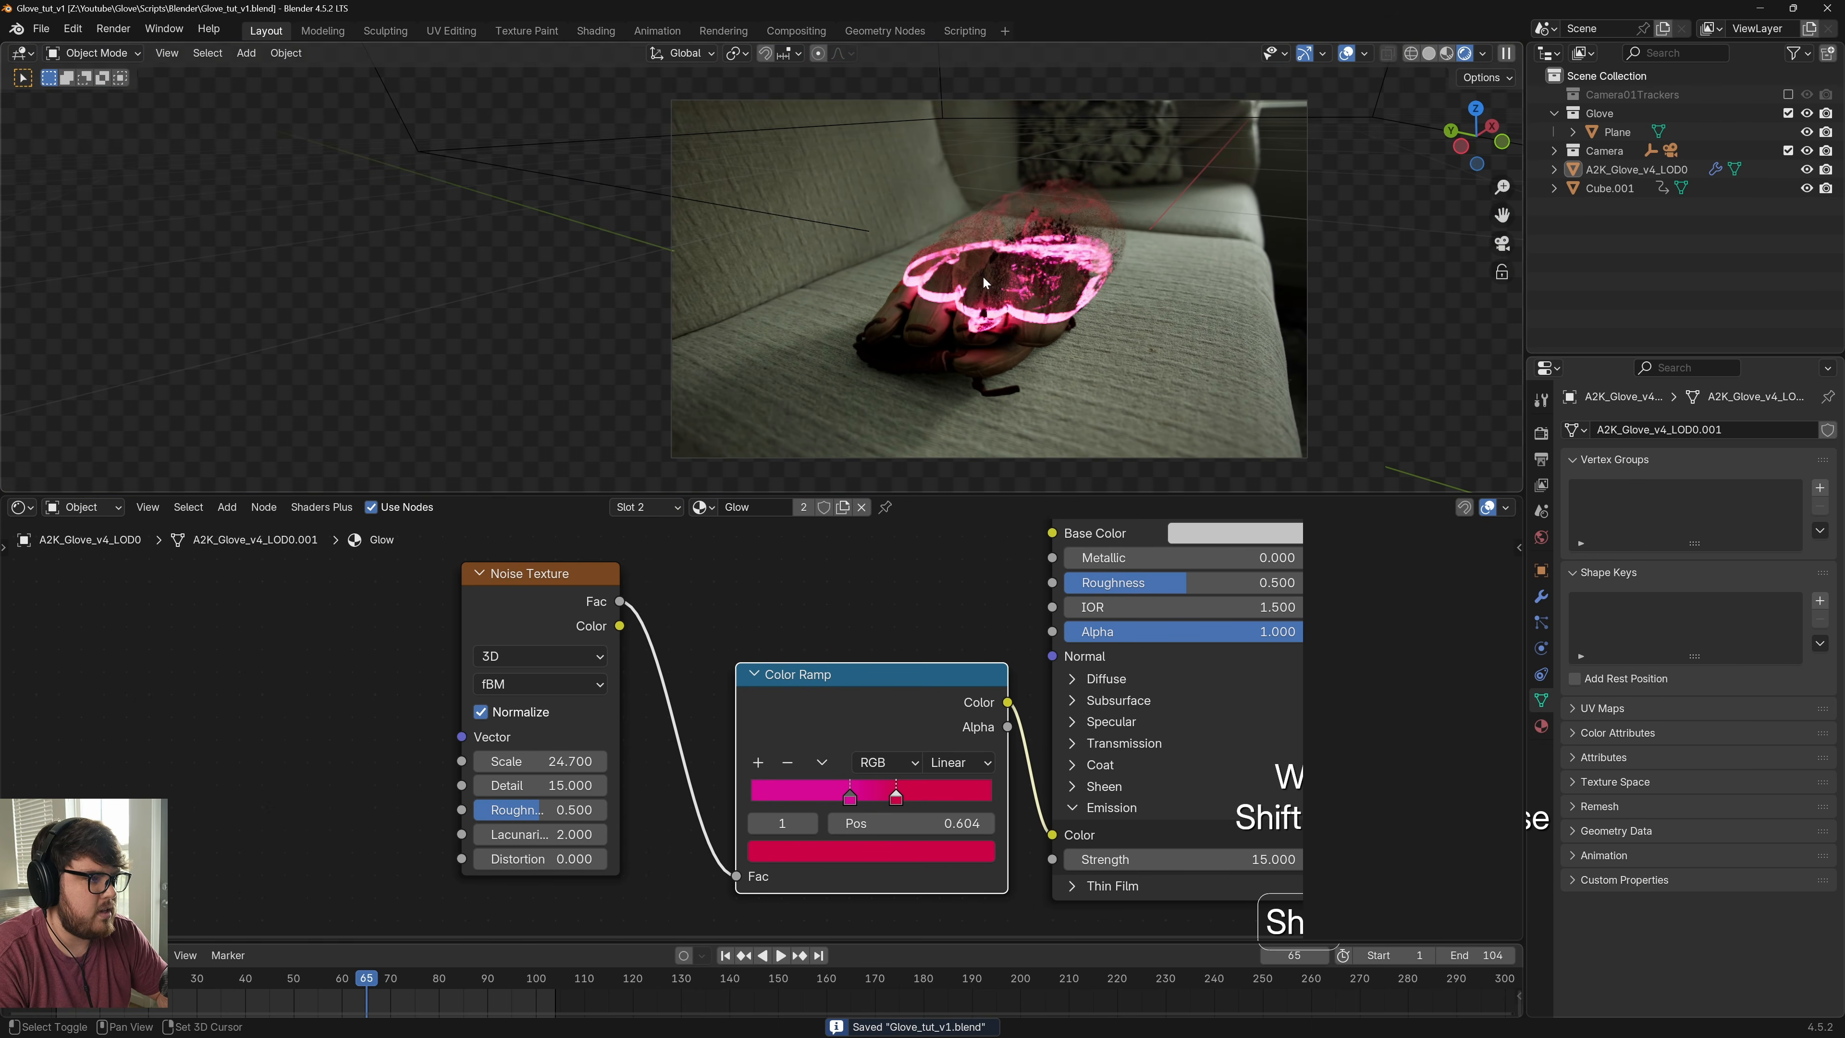
scroll(1061, 317, down, 3)
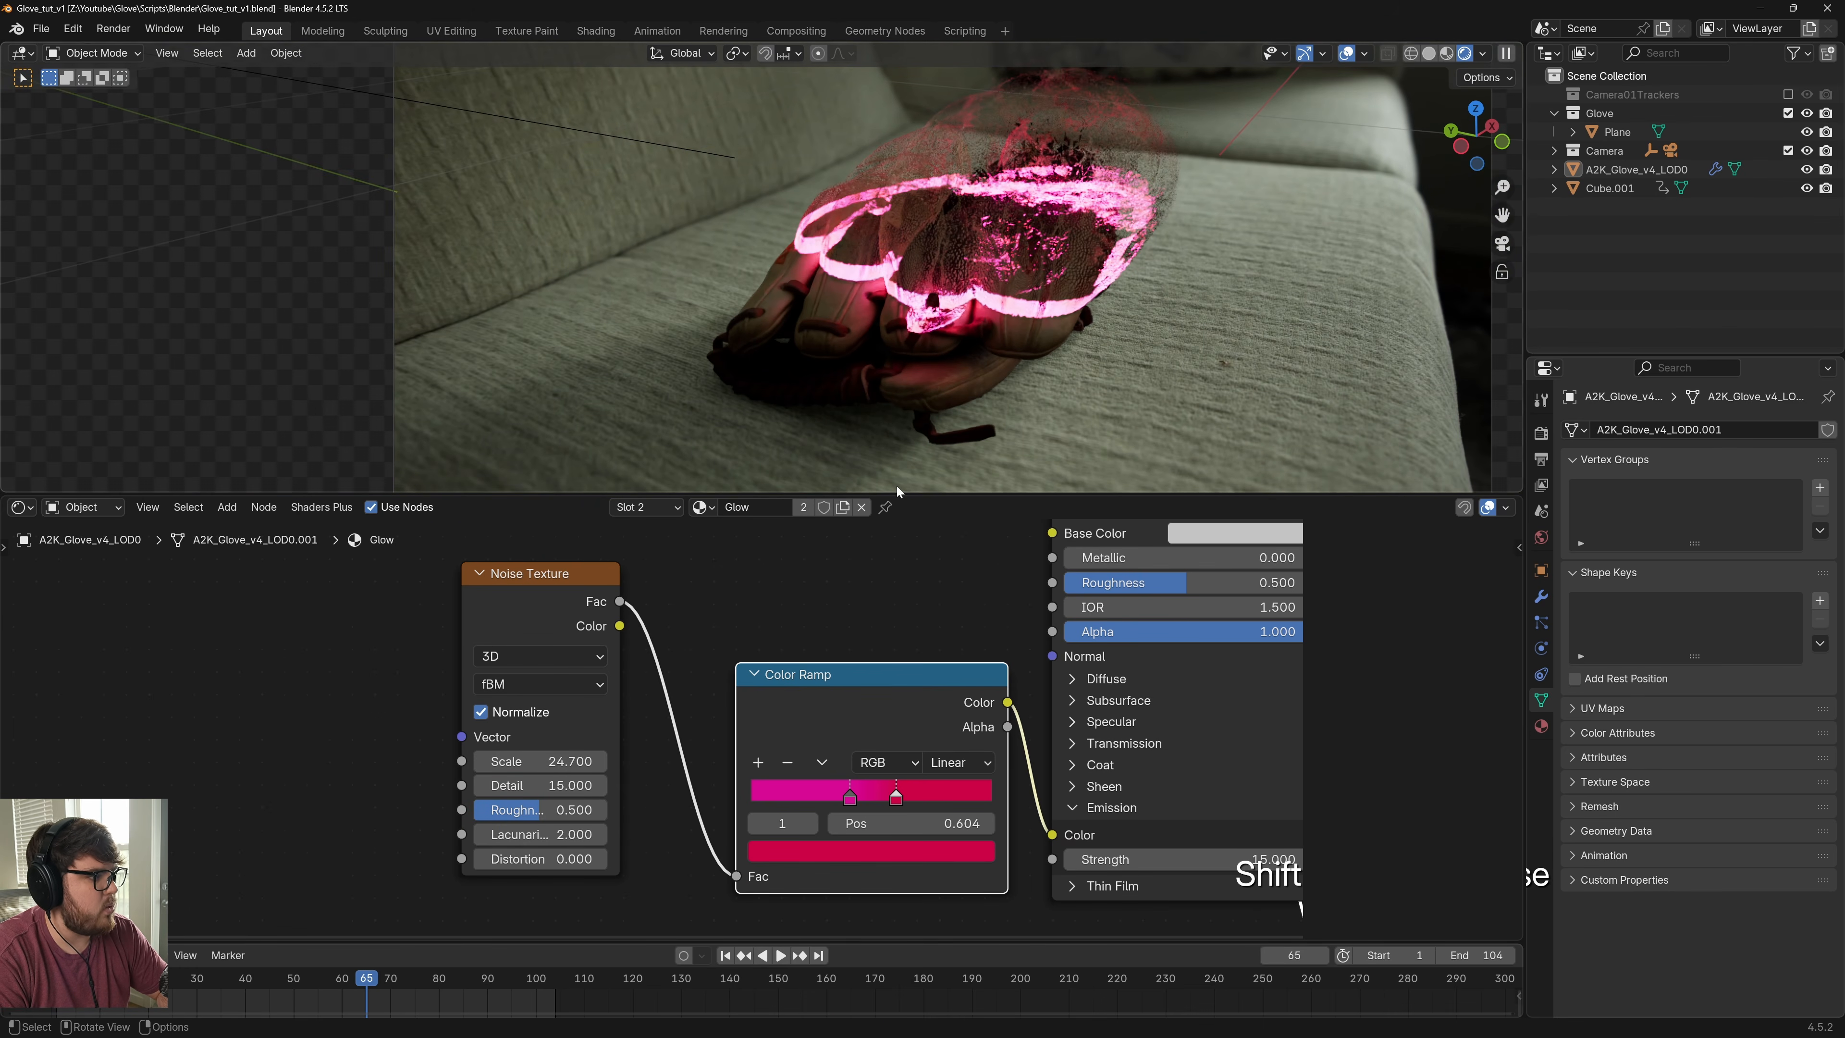
drag(889, 495, 890, 783)
shift+middle_drag(1118, 492, 1046, 510)
key(ctrl+s)
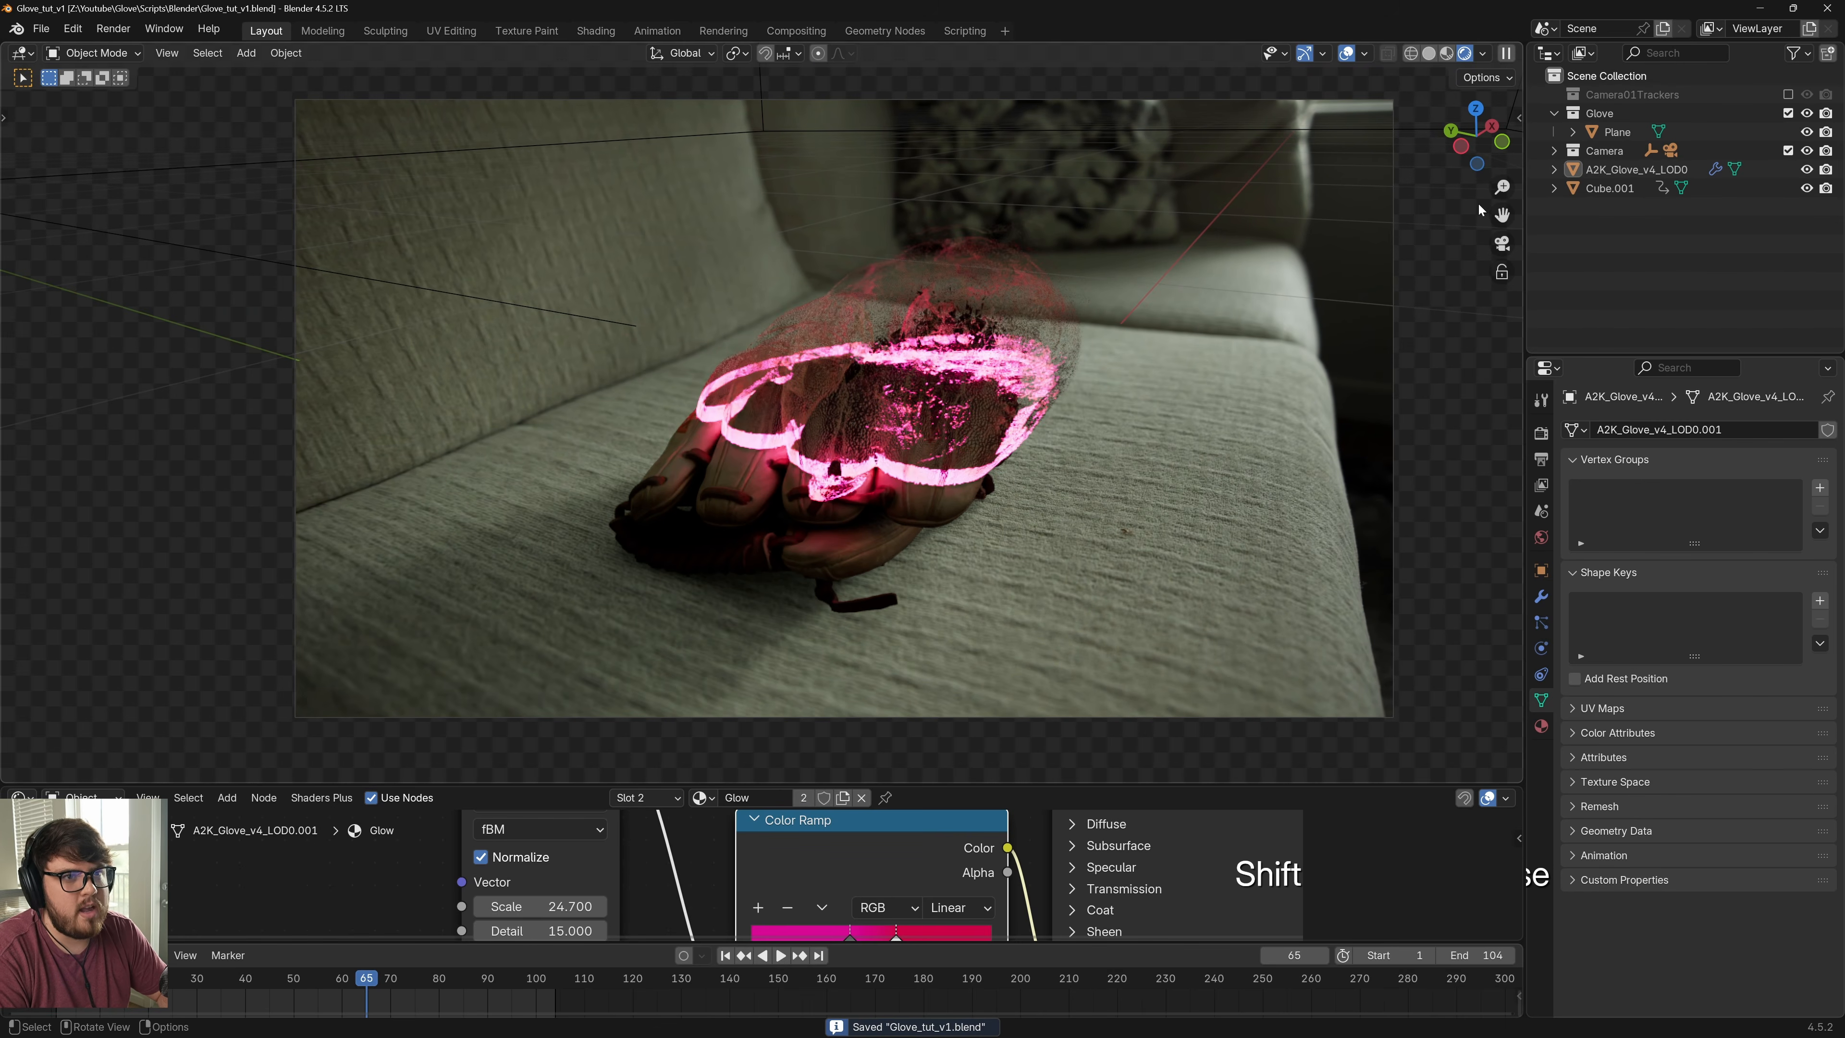
Enable depth of field on the tracked camera and save the file
click(1670, 150)
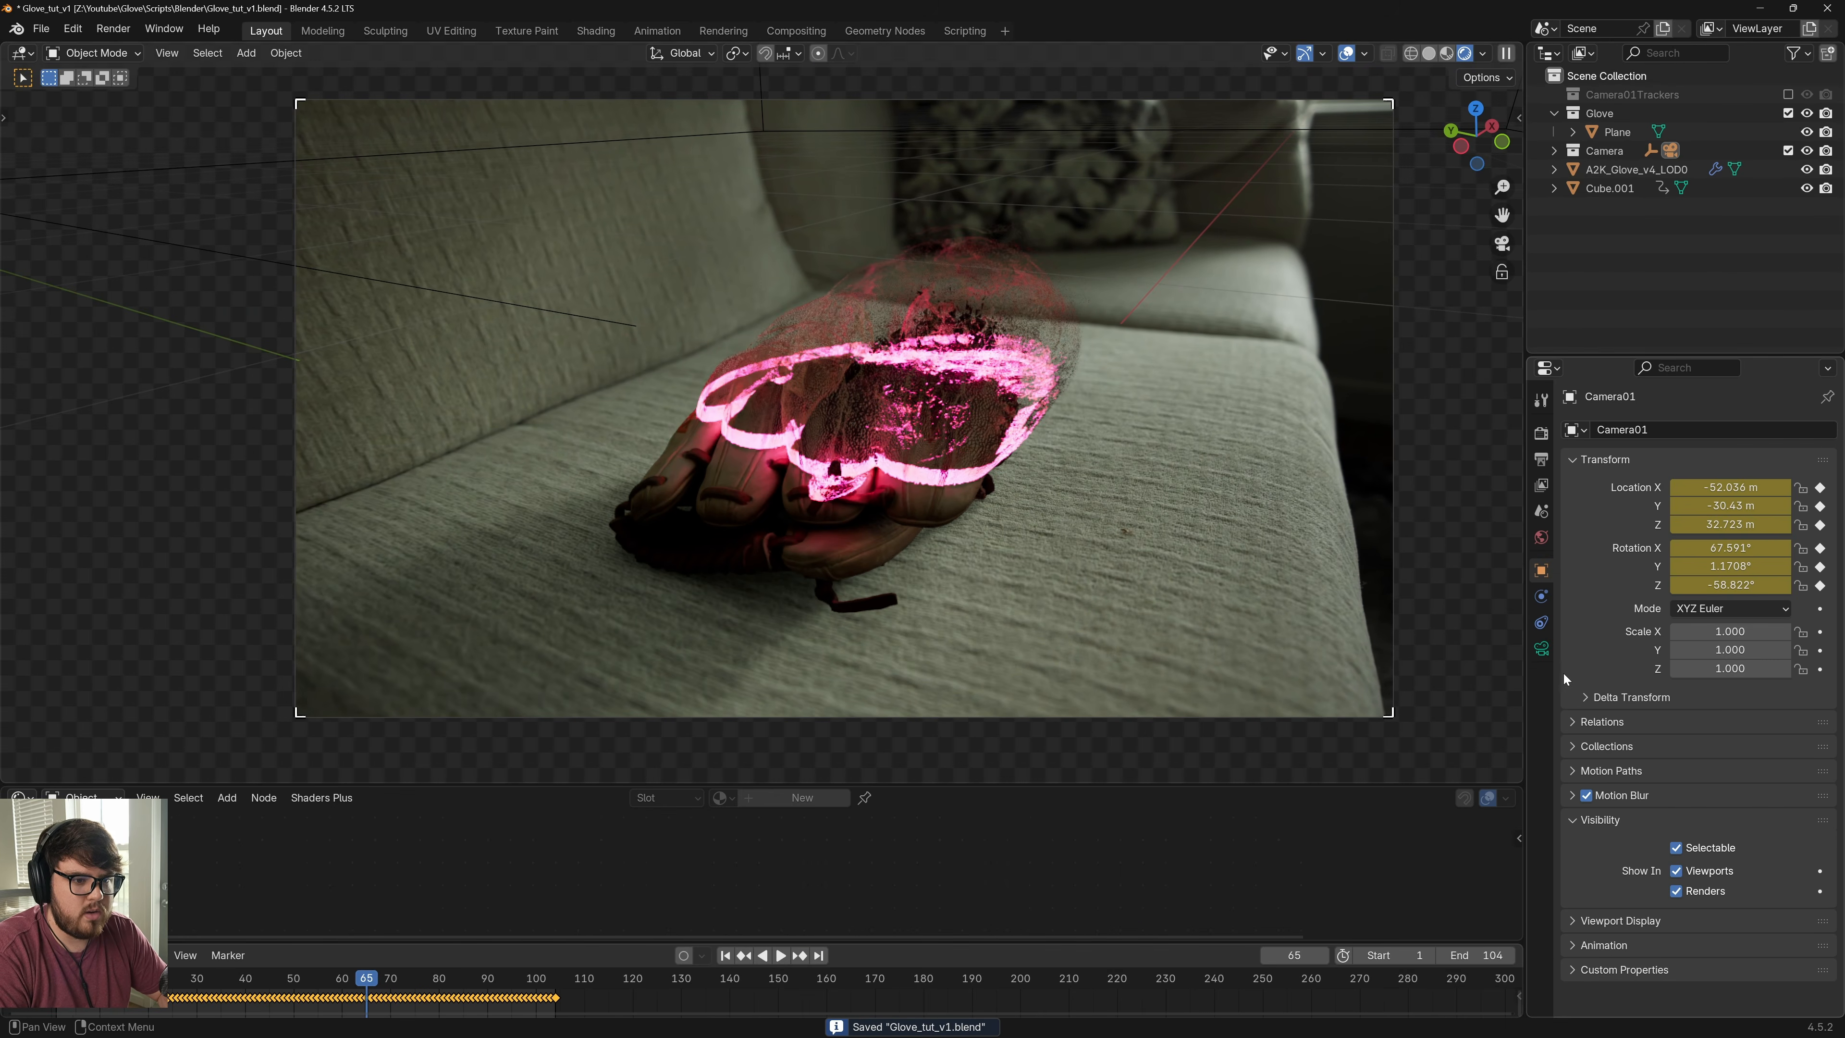
click(1541, 648)
click(1588, 760)
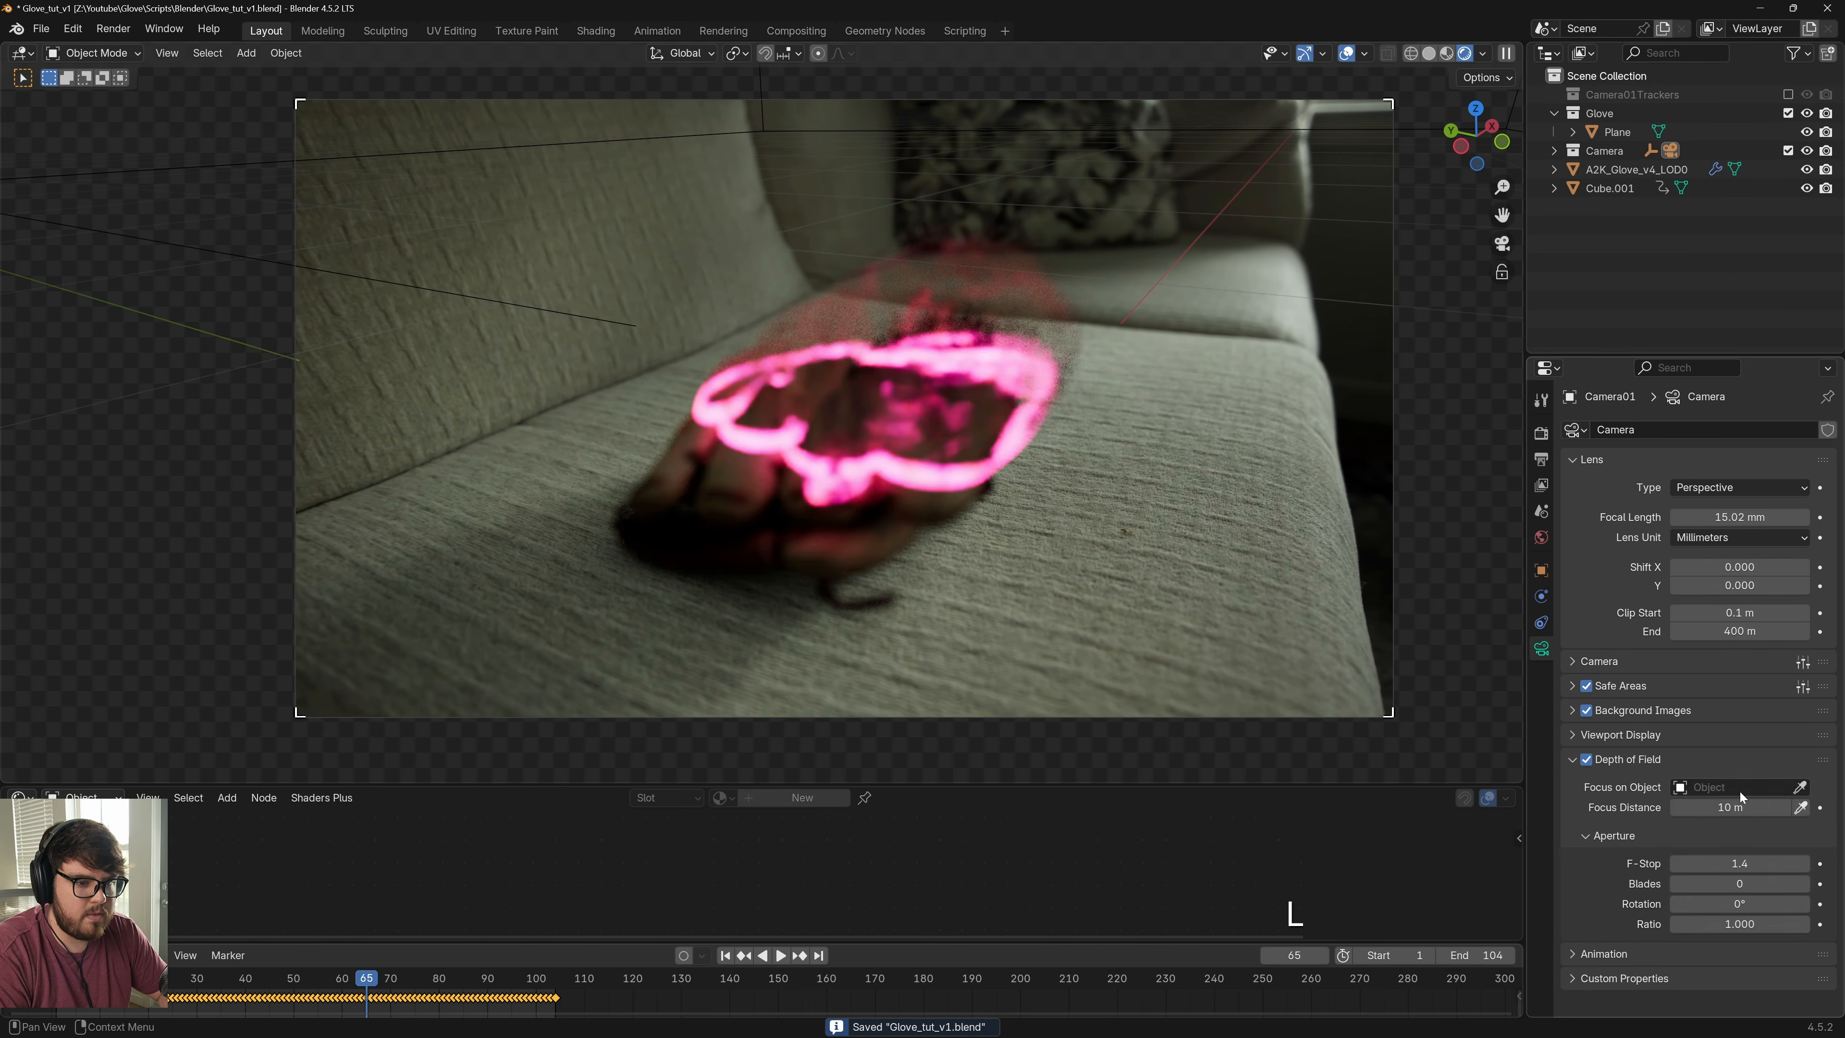
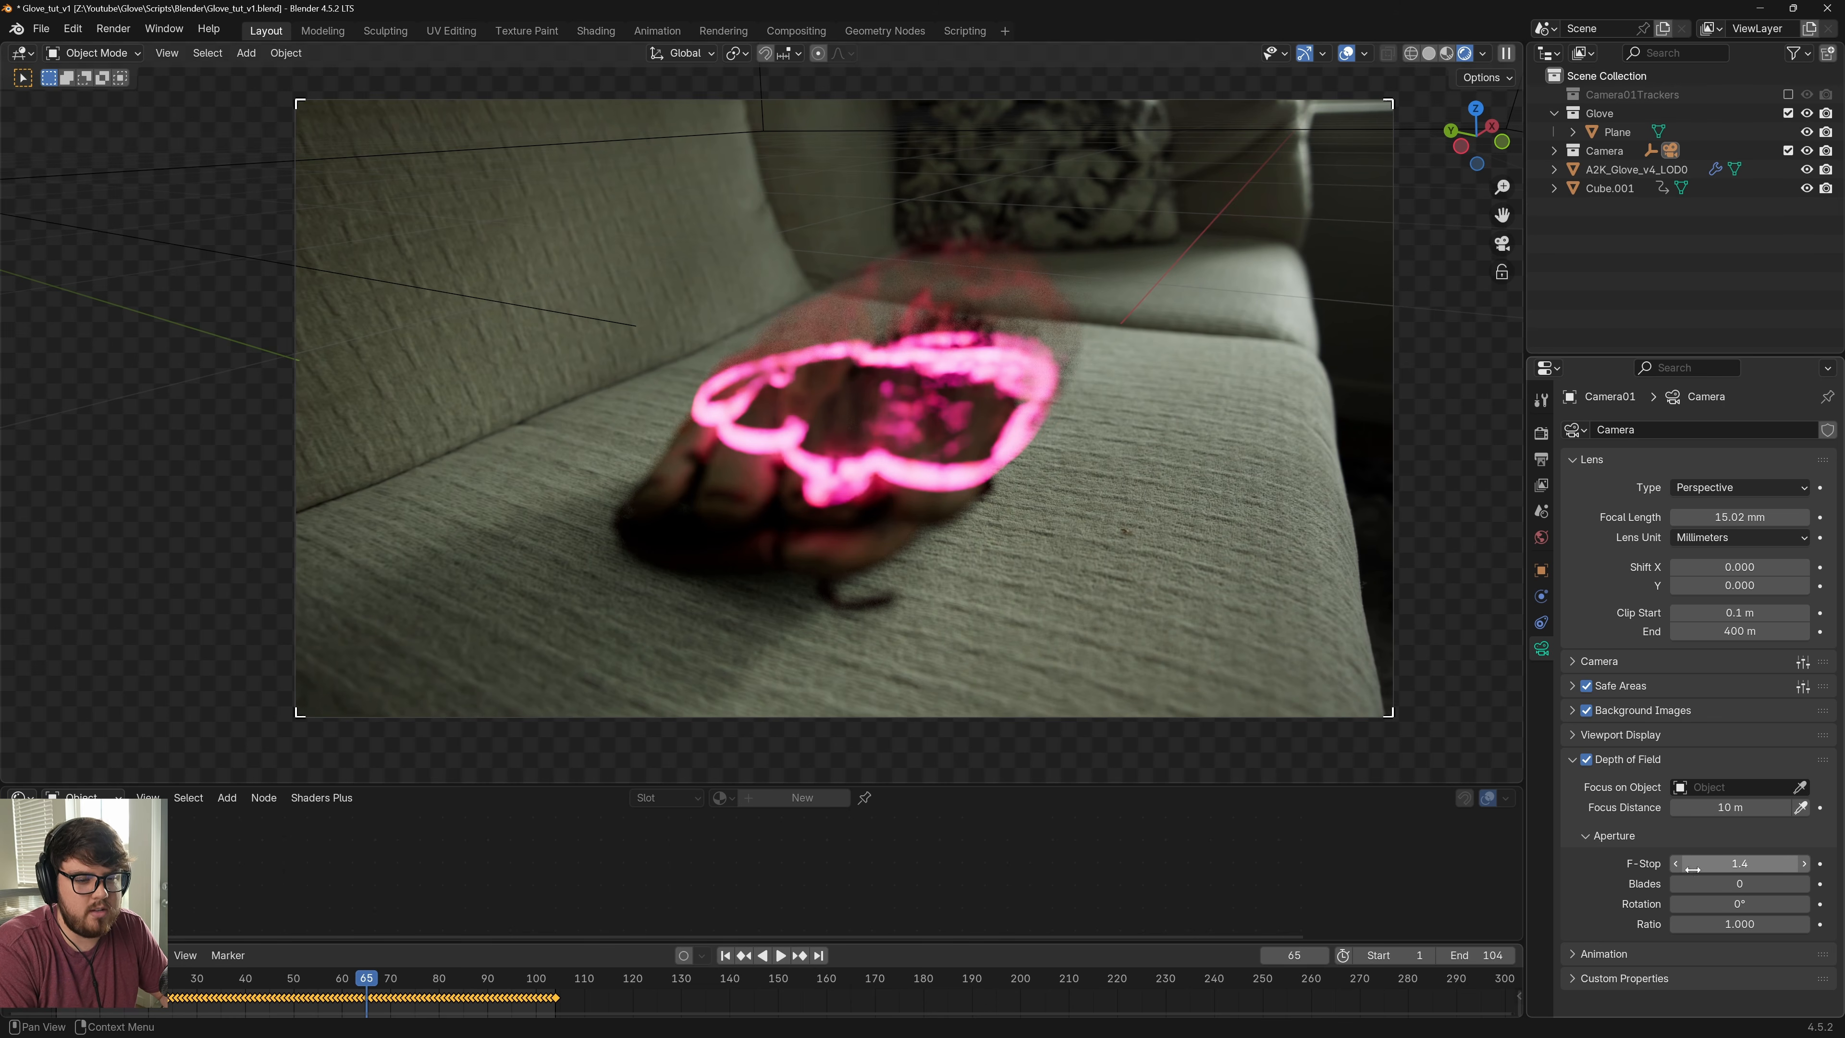
key(ctrl+s)
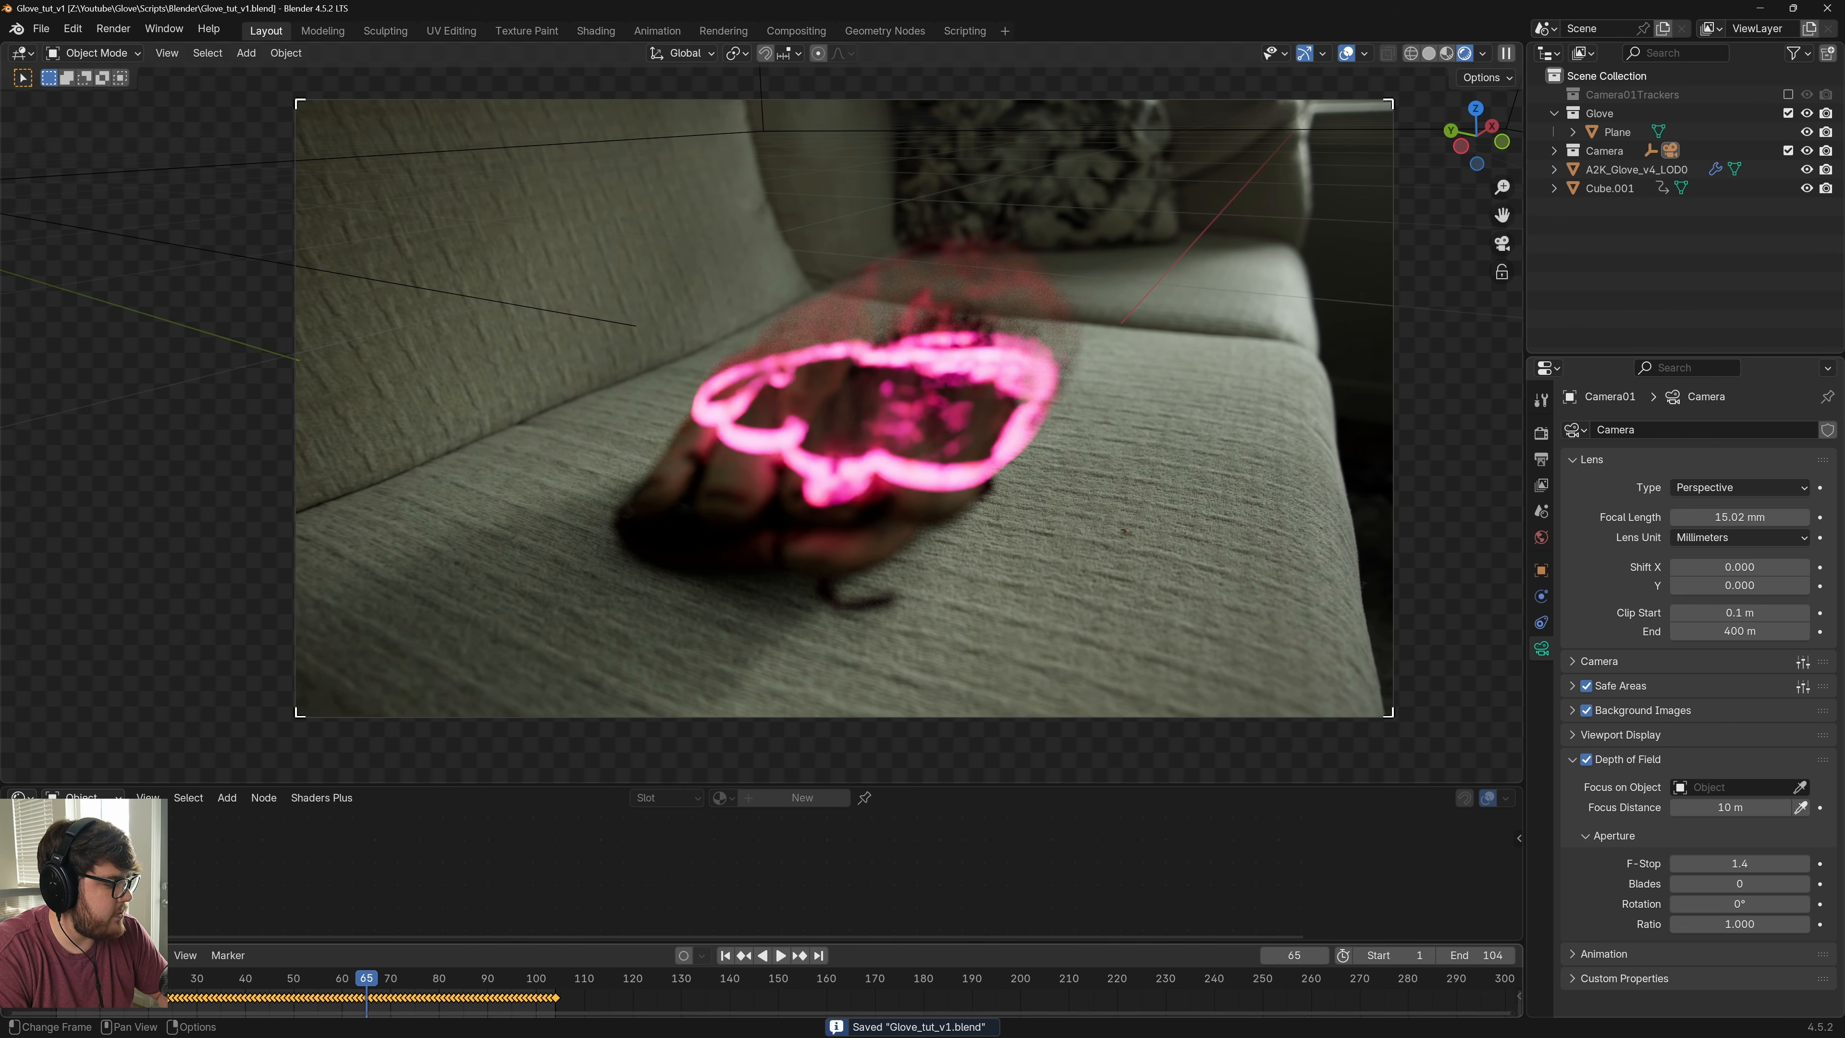
Go to frame 1 and hide the glove in the viewport to inspect the footage's focus
click(56, 977)
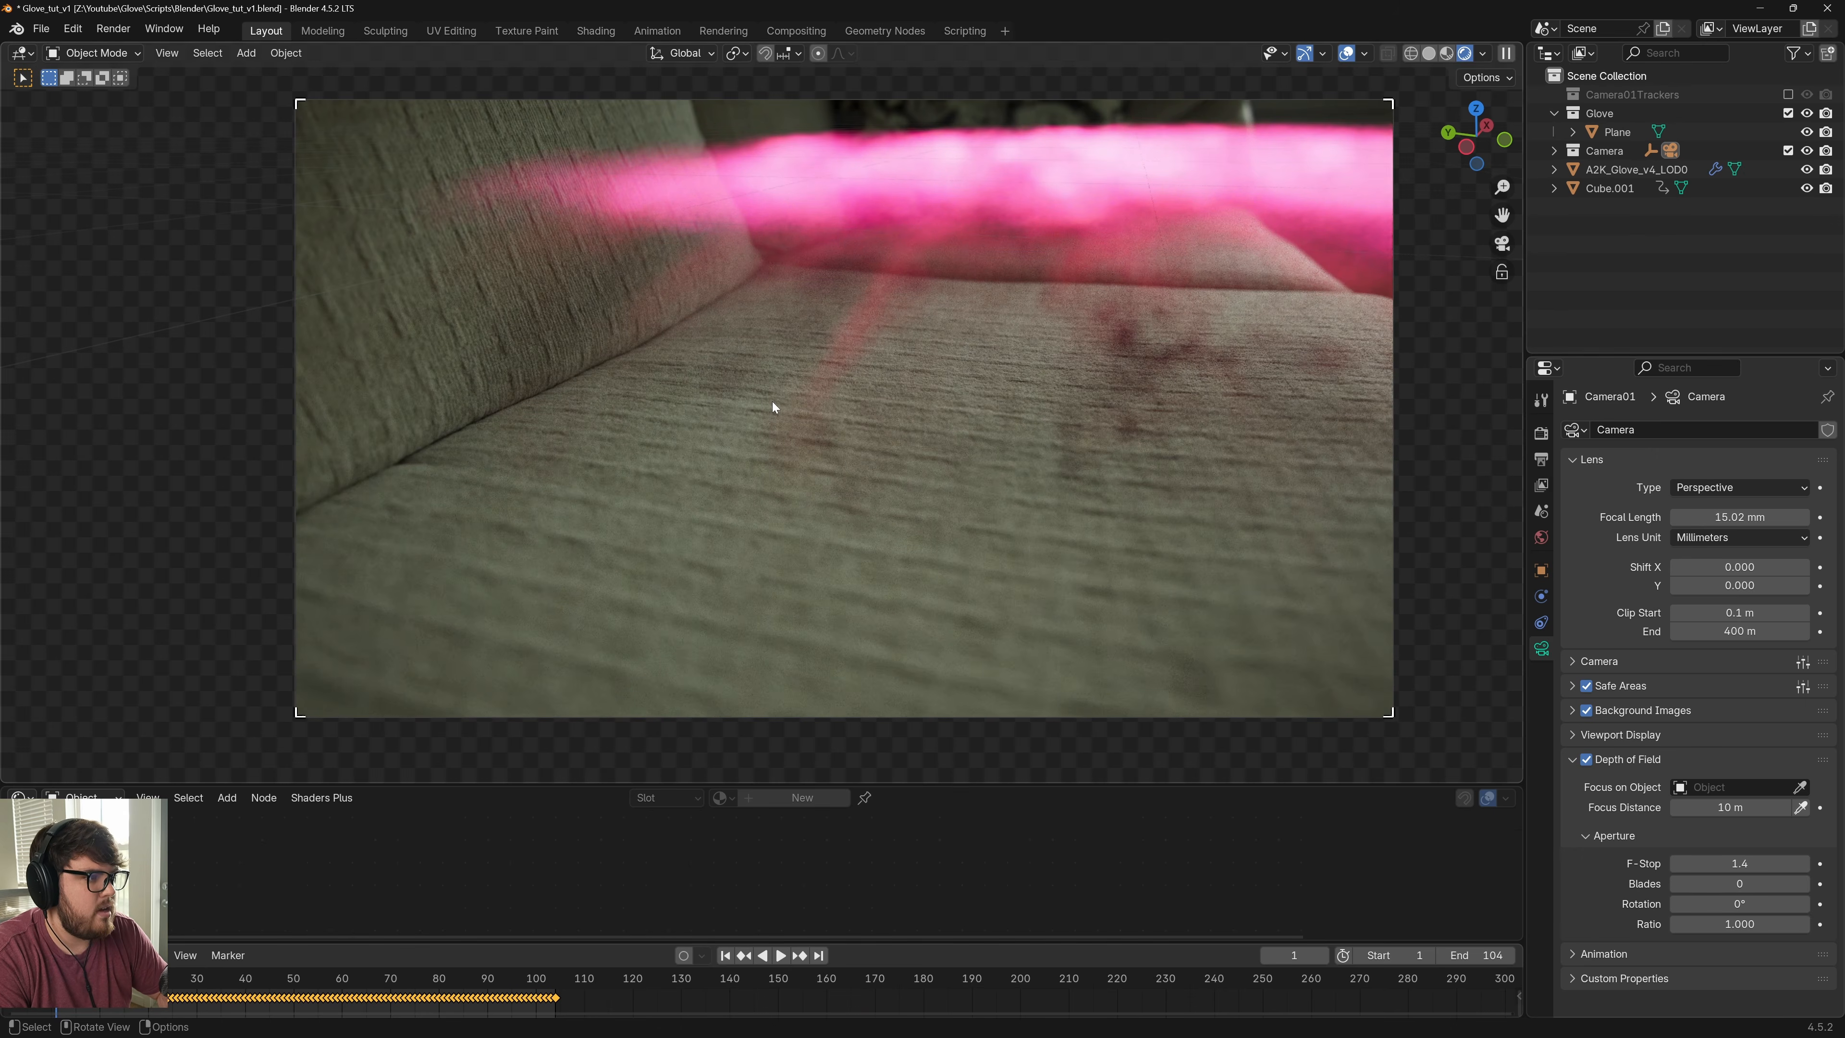
click(1806, 170)
scroll(811, 388, up, 2)
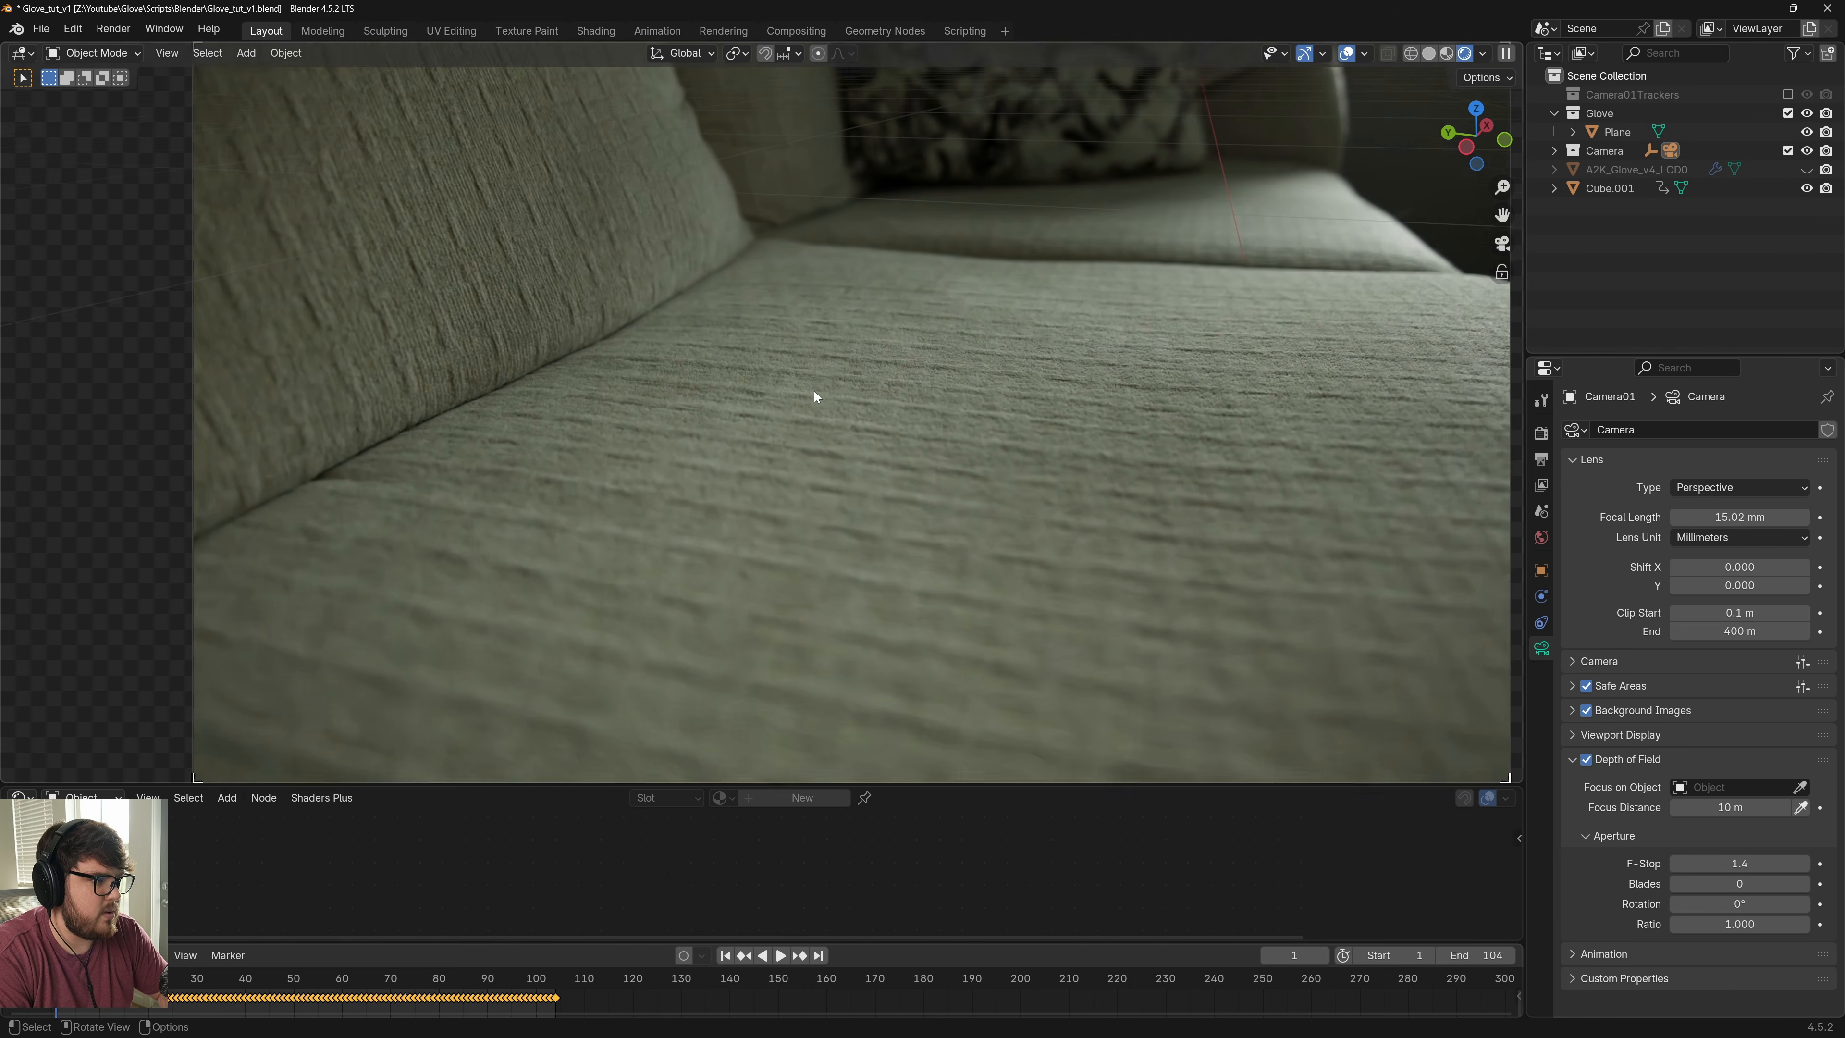
scroll(846, 338, down, 2)
shift+middle_drag(867, 386, 895, 401)
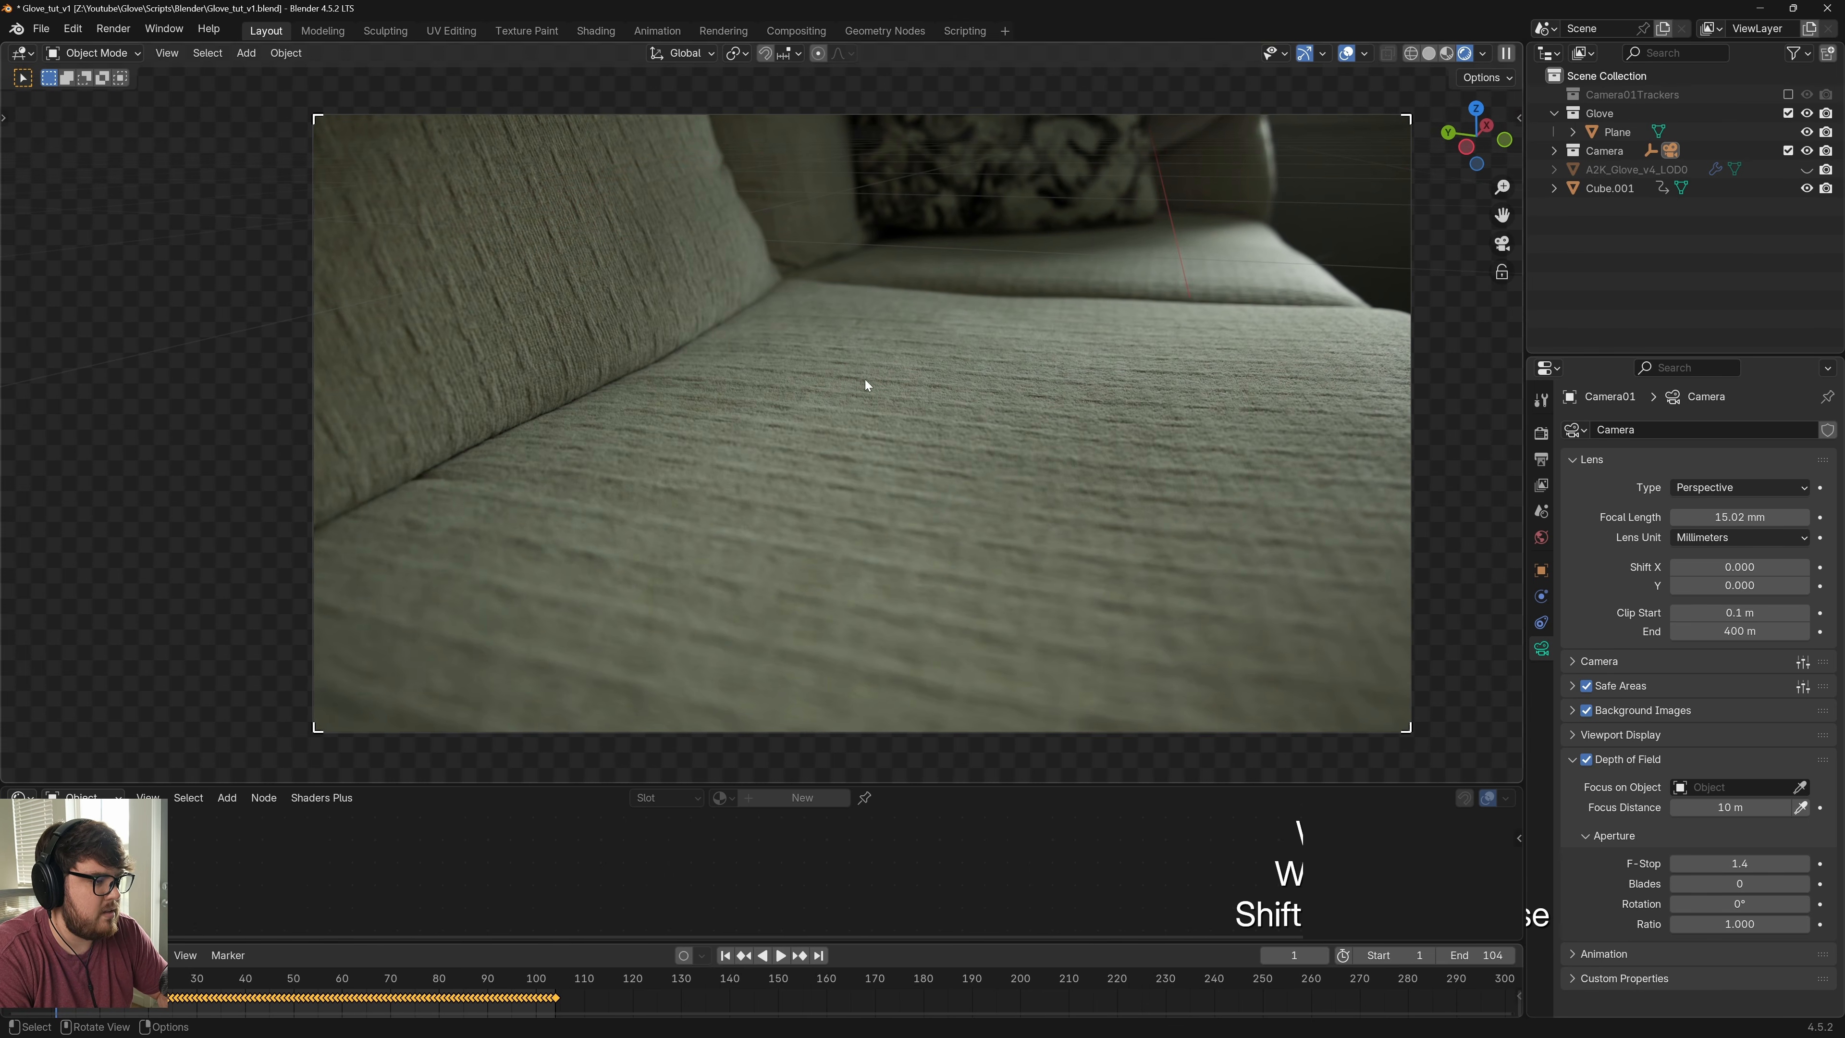
Add a Plain Axes empty and turn on the Extras viewport overlay
key(shift+a)
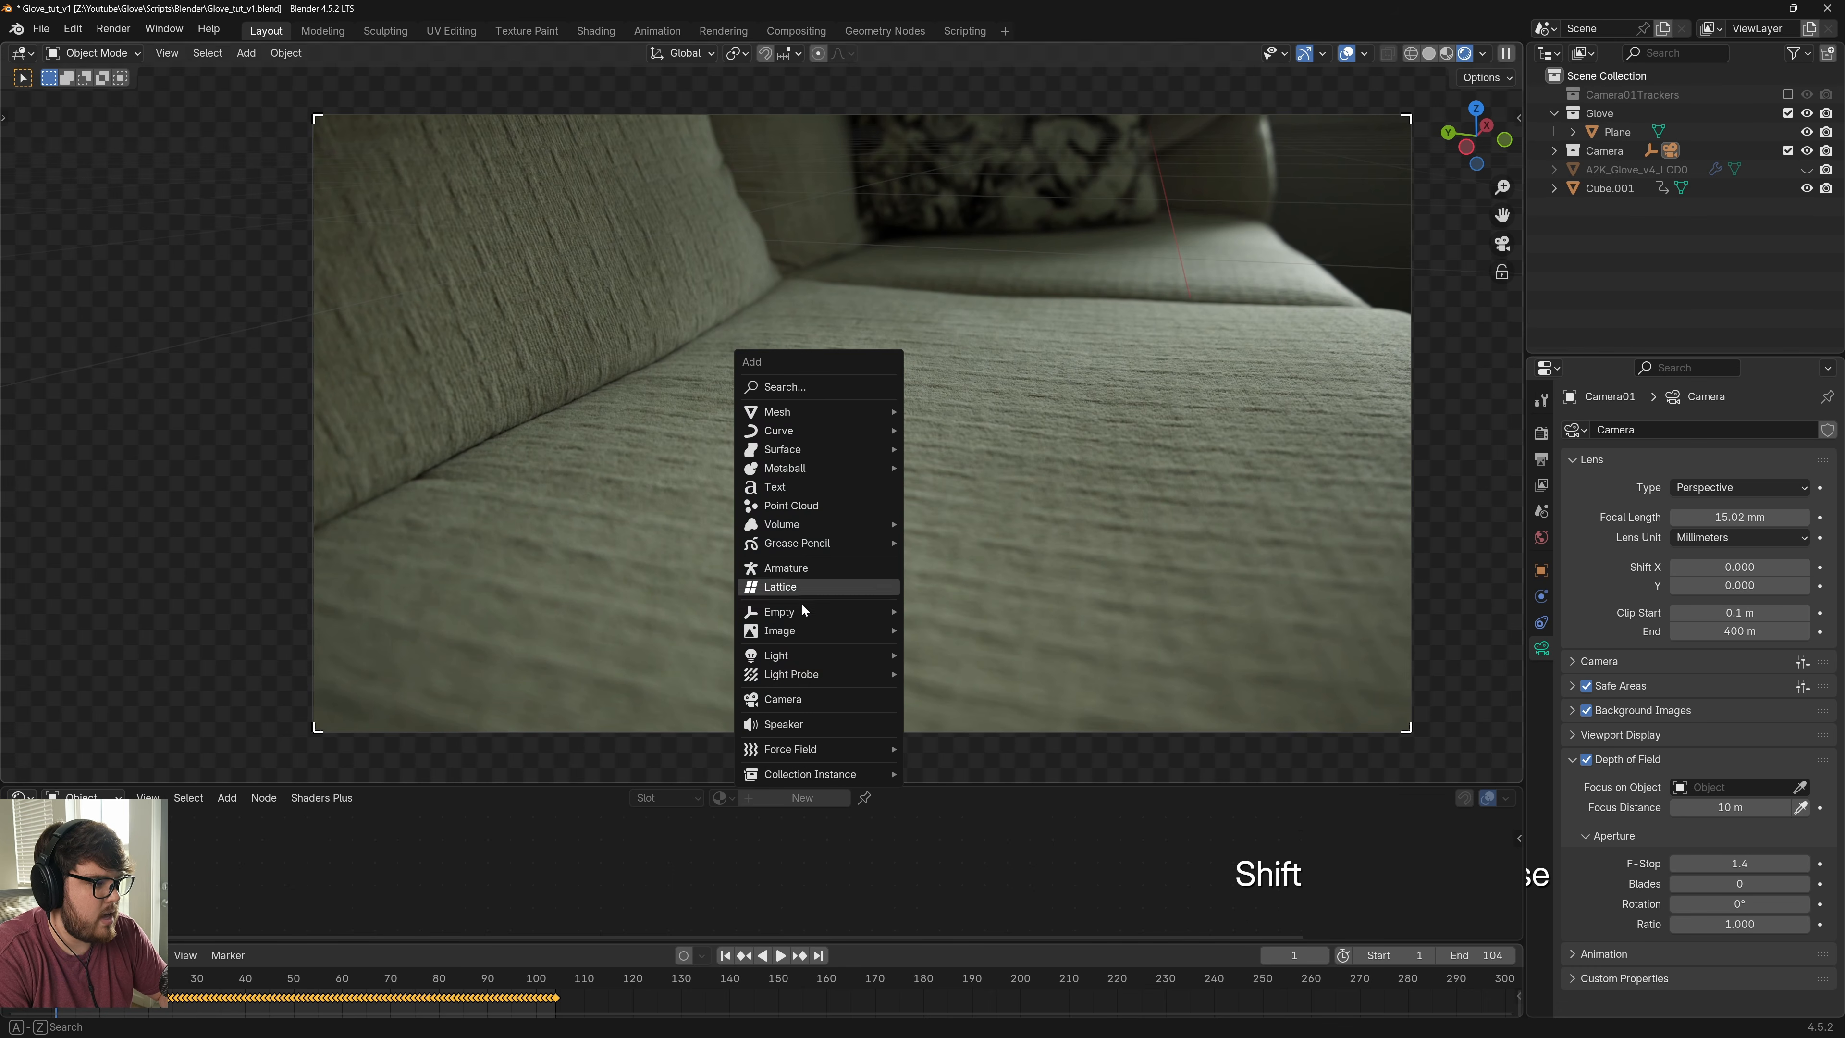
mouse_move(802, 612)
click(944, 611)
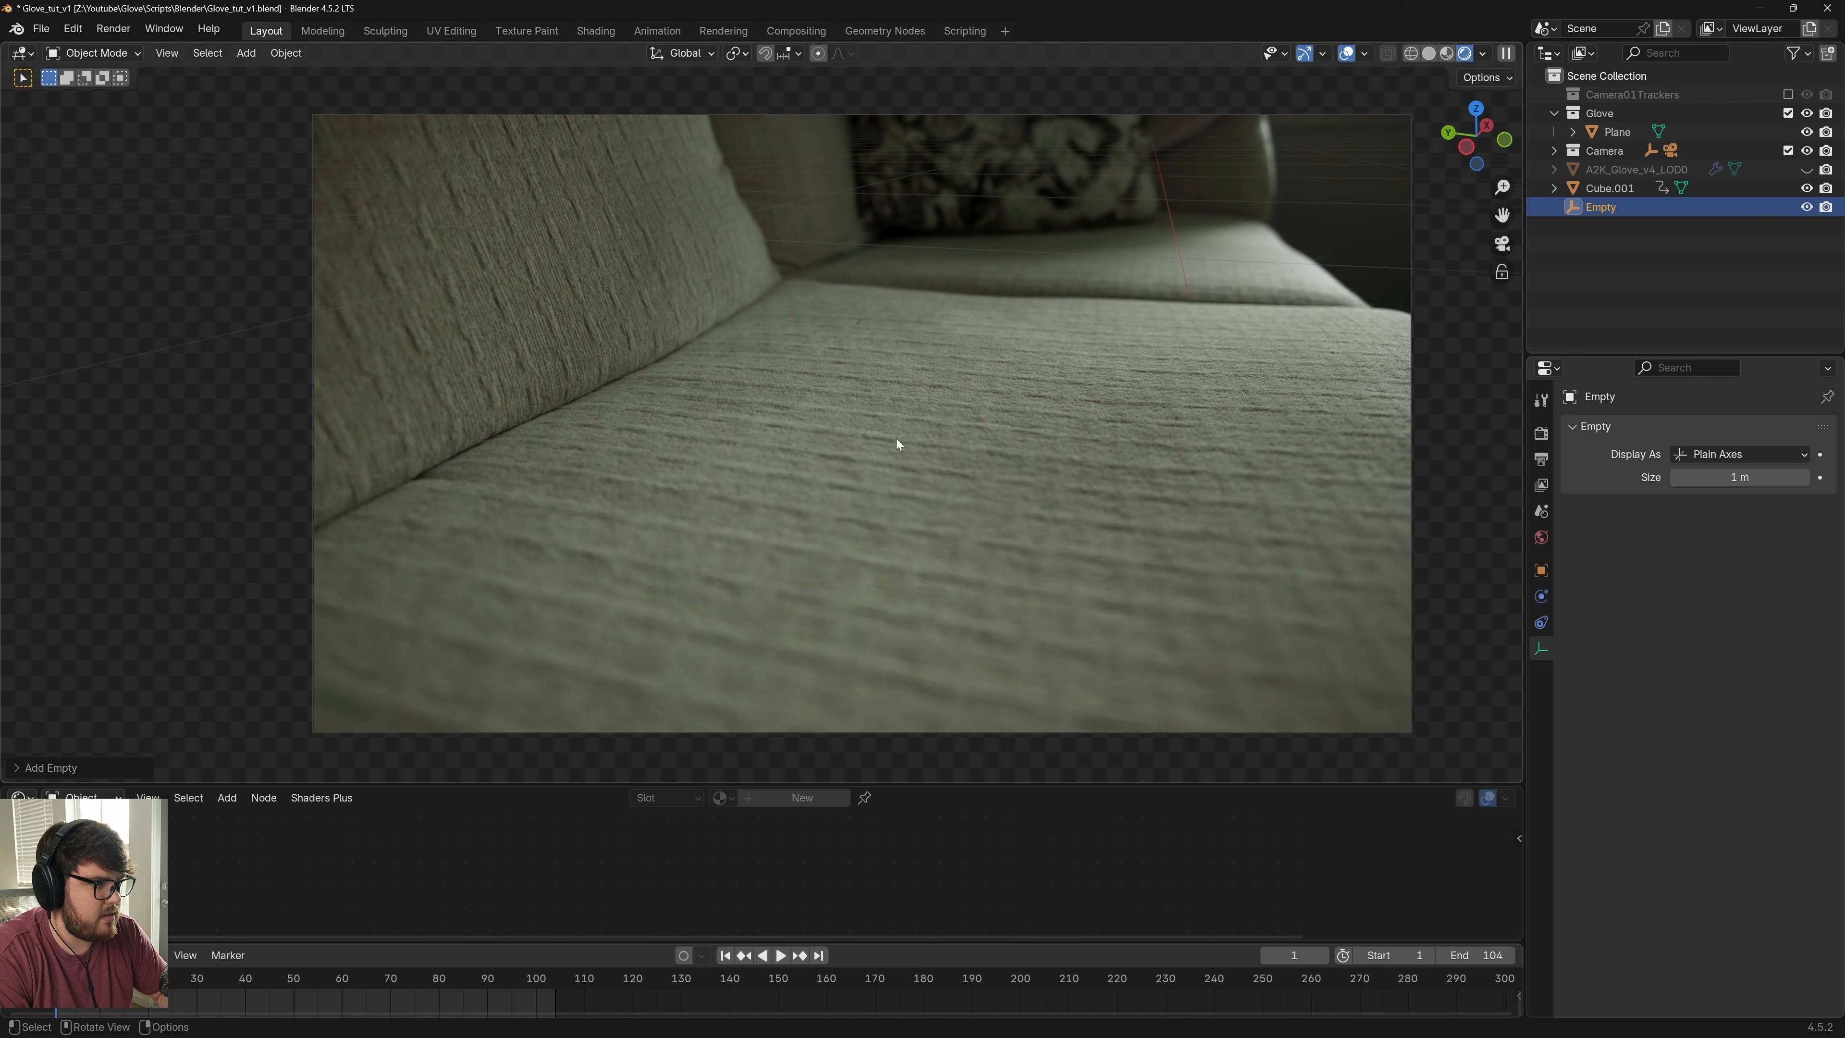
click(1365, 54)
click(1249, 274)
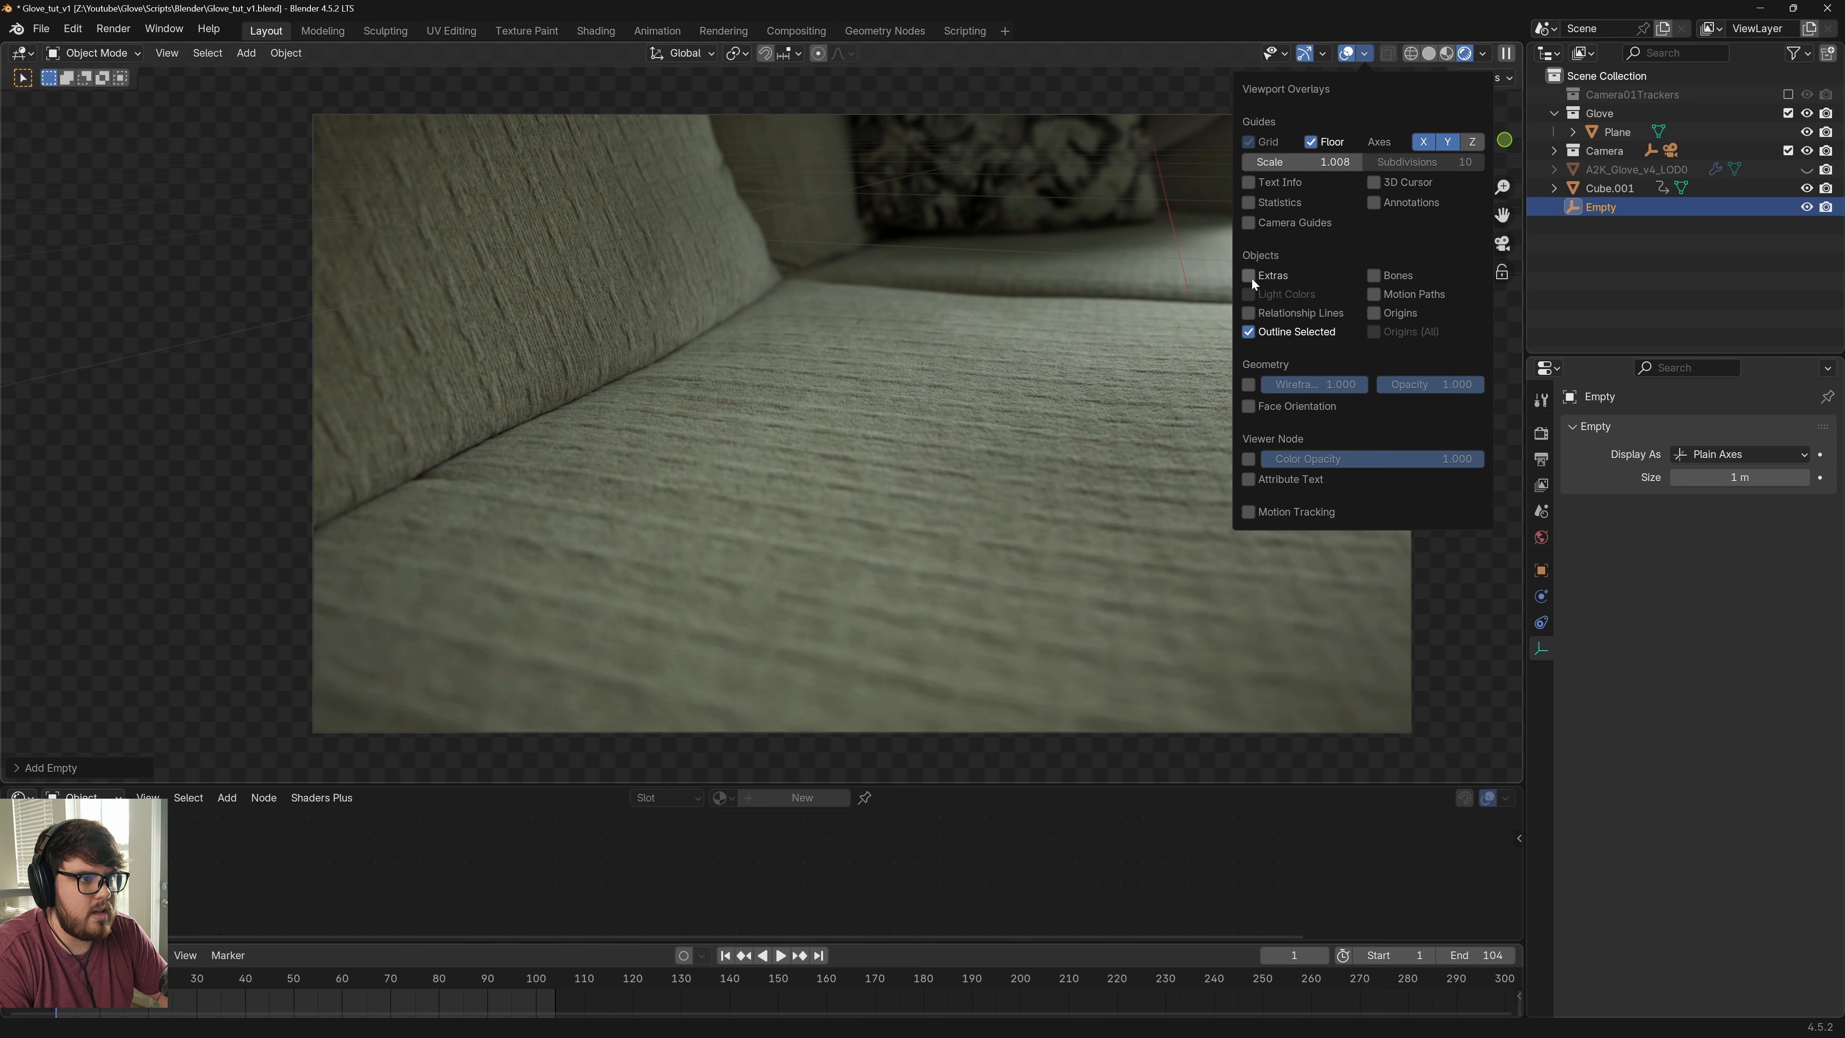
Move the empty along the horizontal plane onto the middle of the sofa cushion and scale it down
key(g)
key(shift+z)
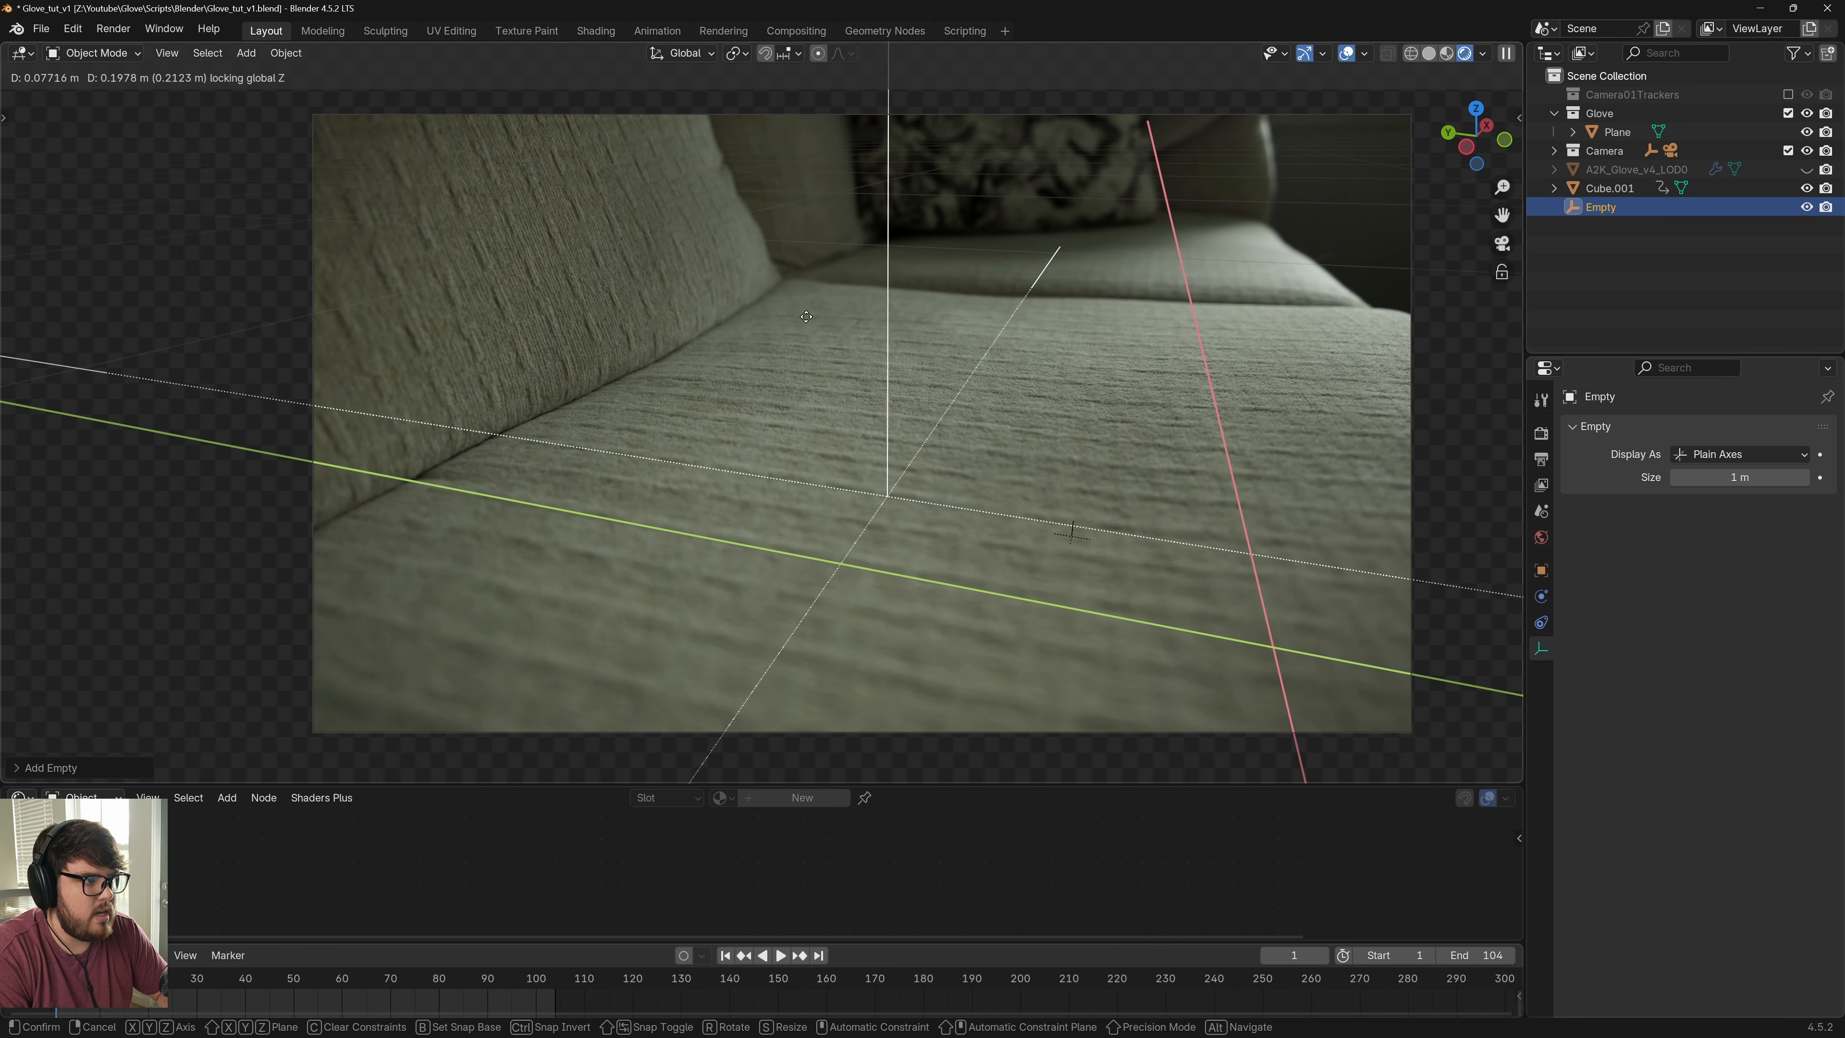
click(1102, 239)
key(s)
click(880, 365)
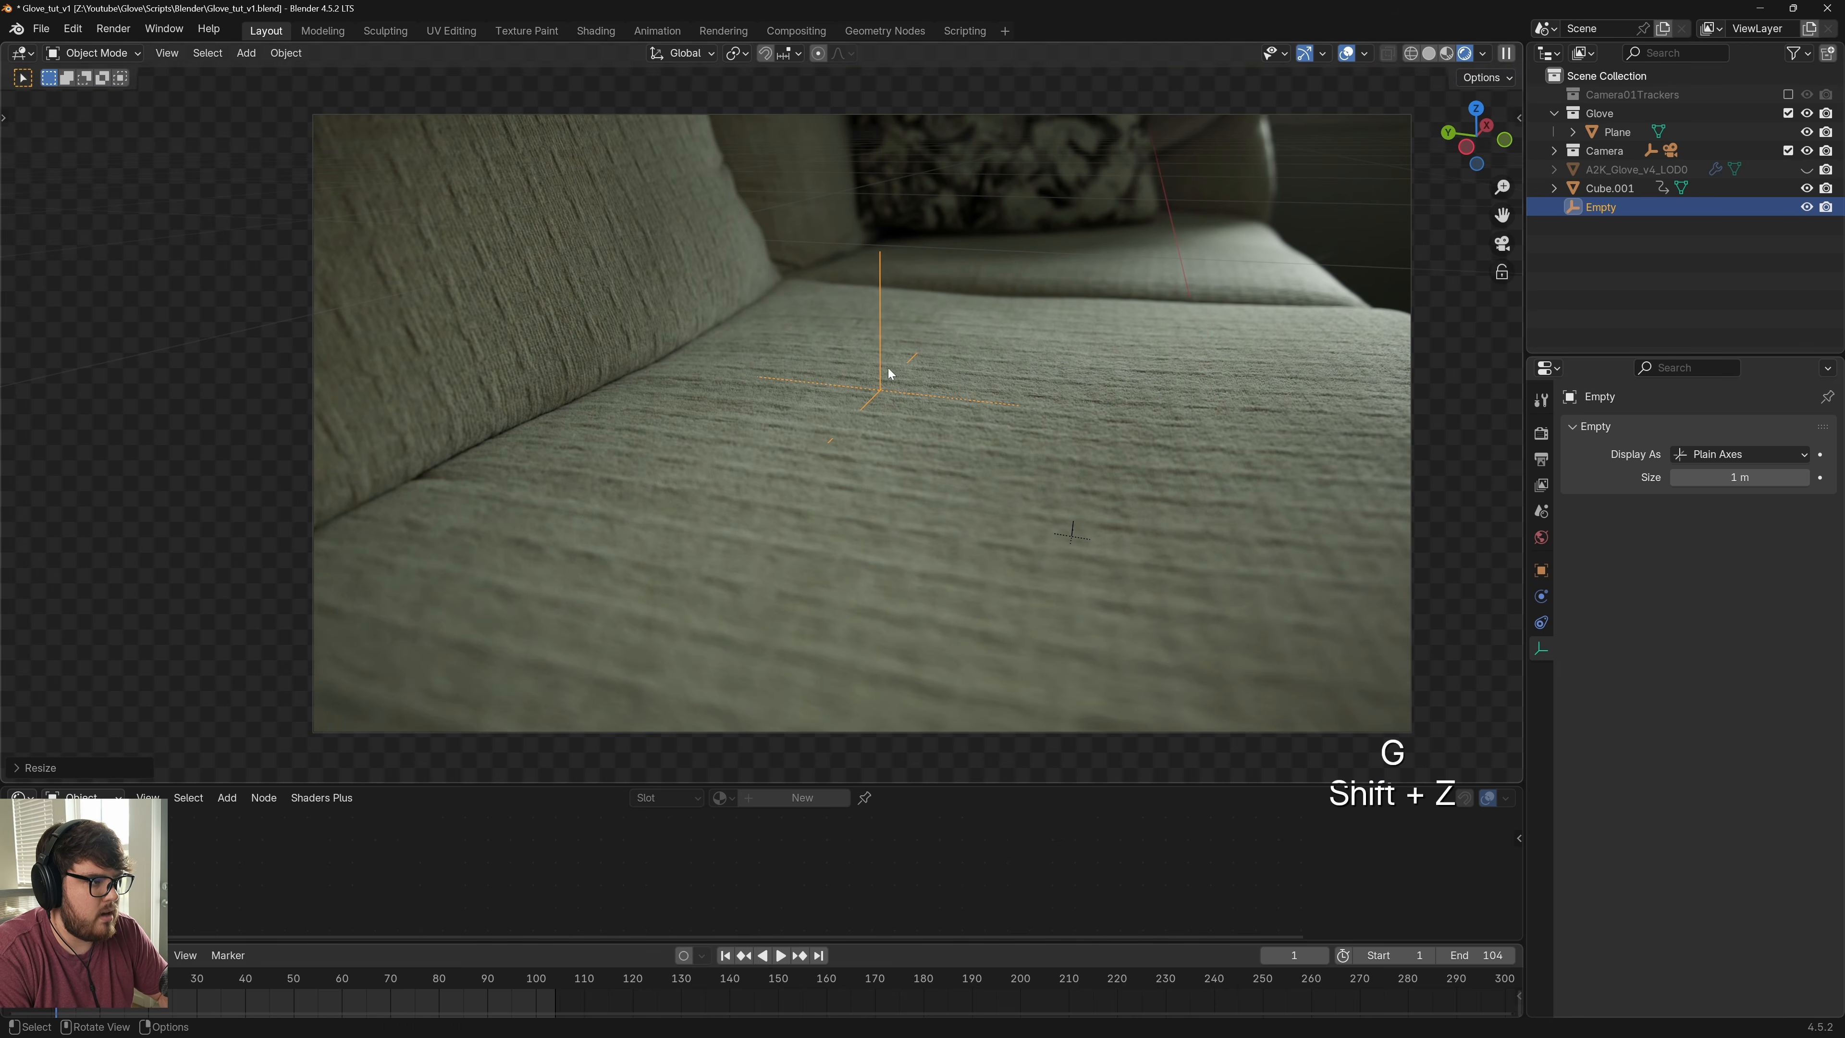
scroll(884, 384, up, 3)
shift+middle_drag(950, 393, 924, 417)
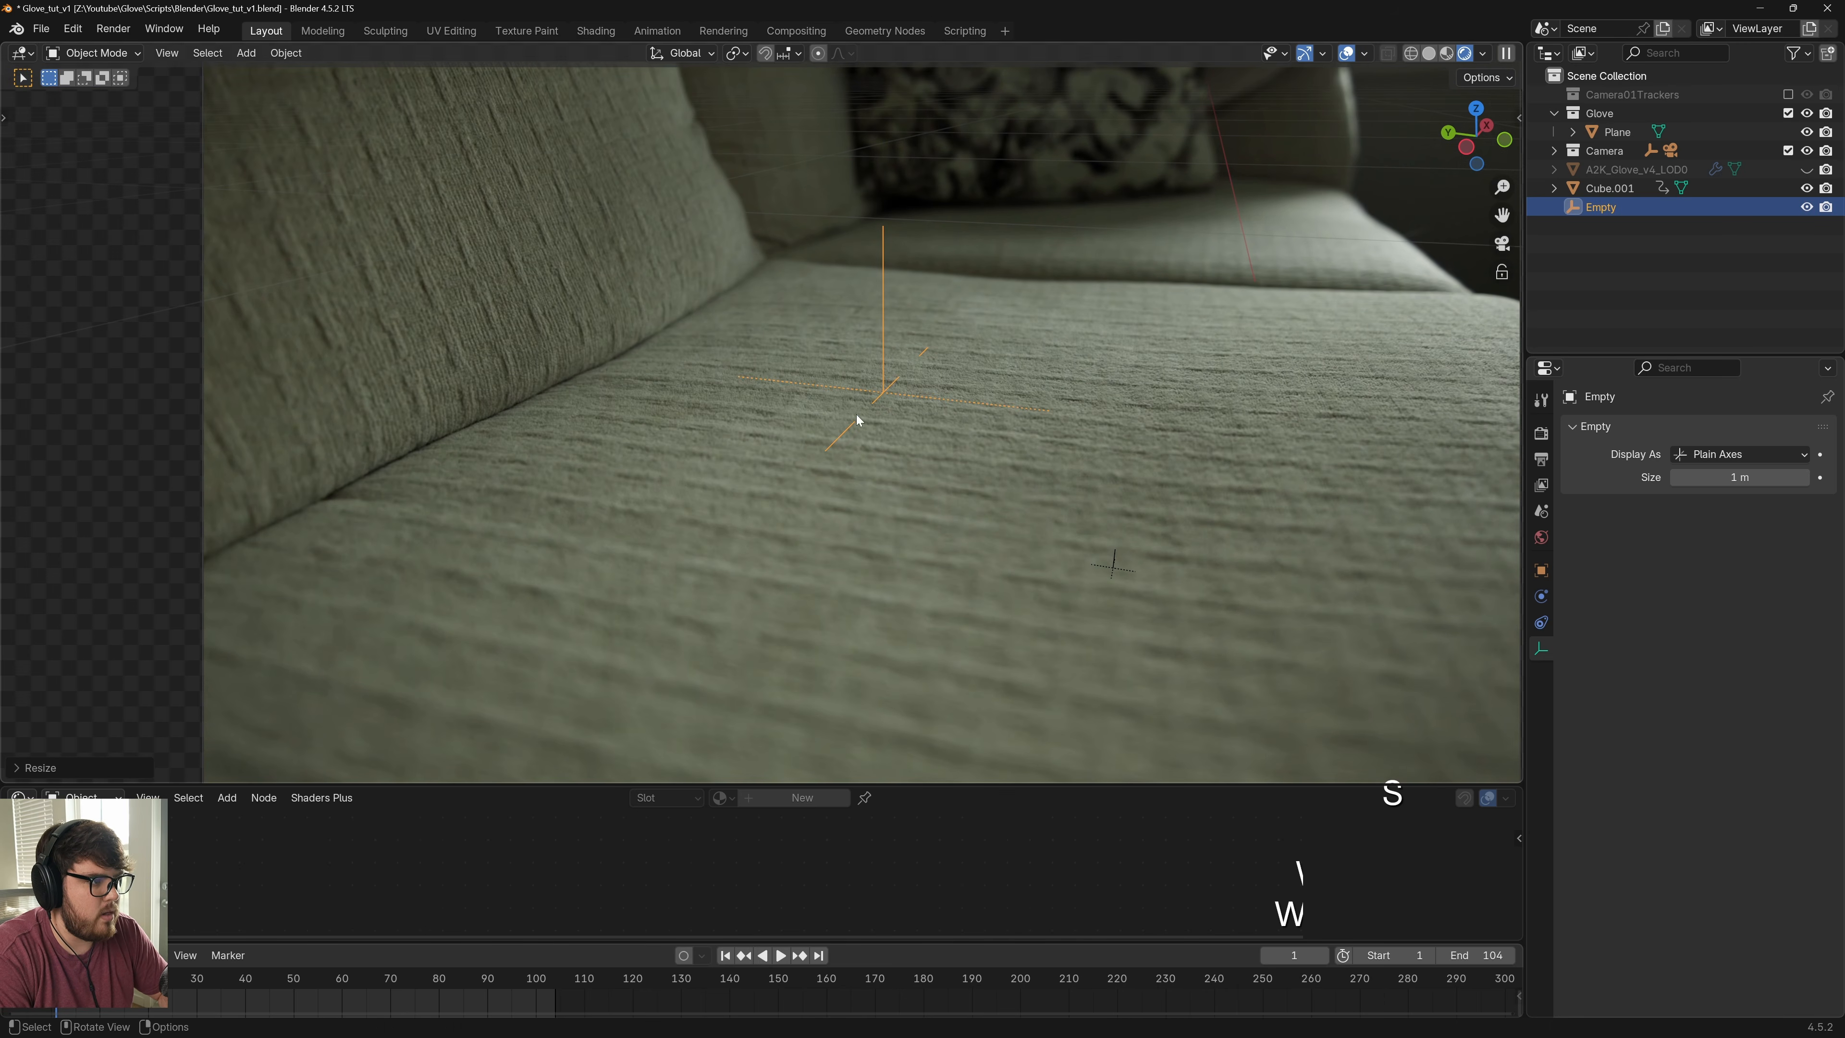
Inspect the empty's placement over the plane in solid shading, and return to the rendered camera view
key(KP_1)
middle_drag(779, 322, 836, 389)
scroll(837, 393, down, 4)
key(z)
click(922, 407)
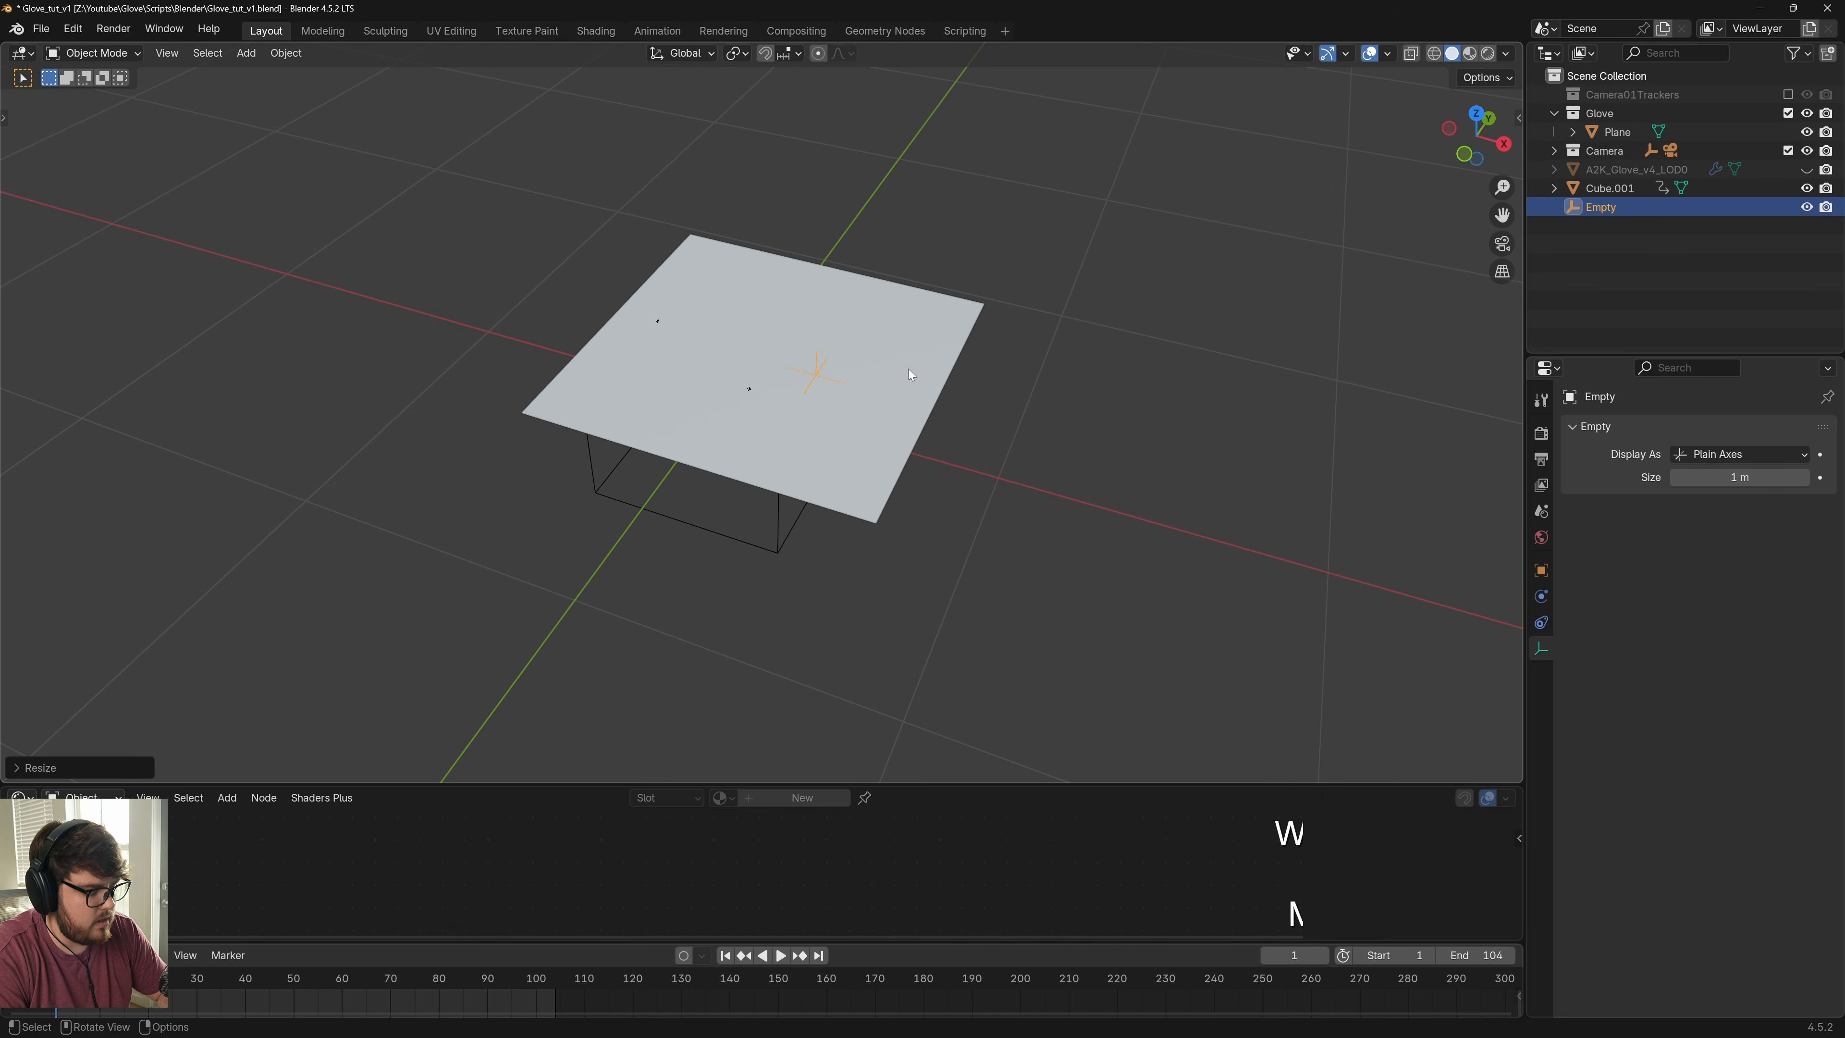
key(g)
key(shift+z)
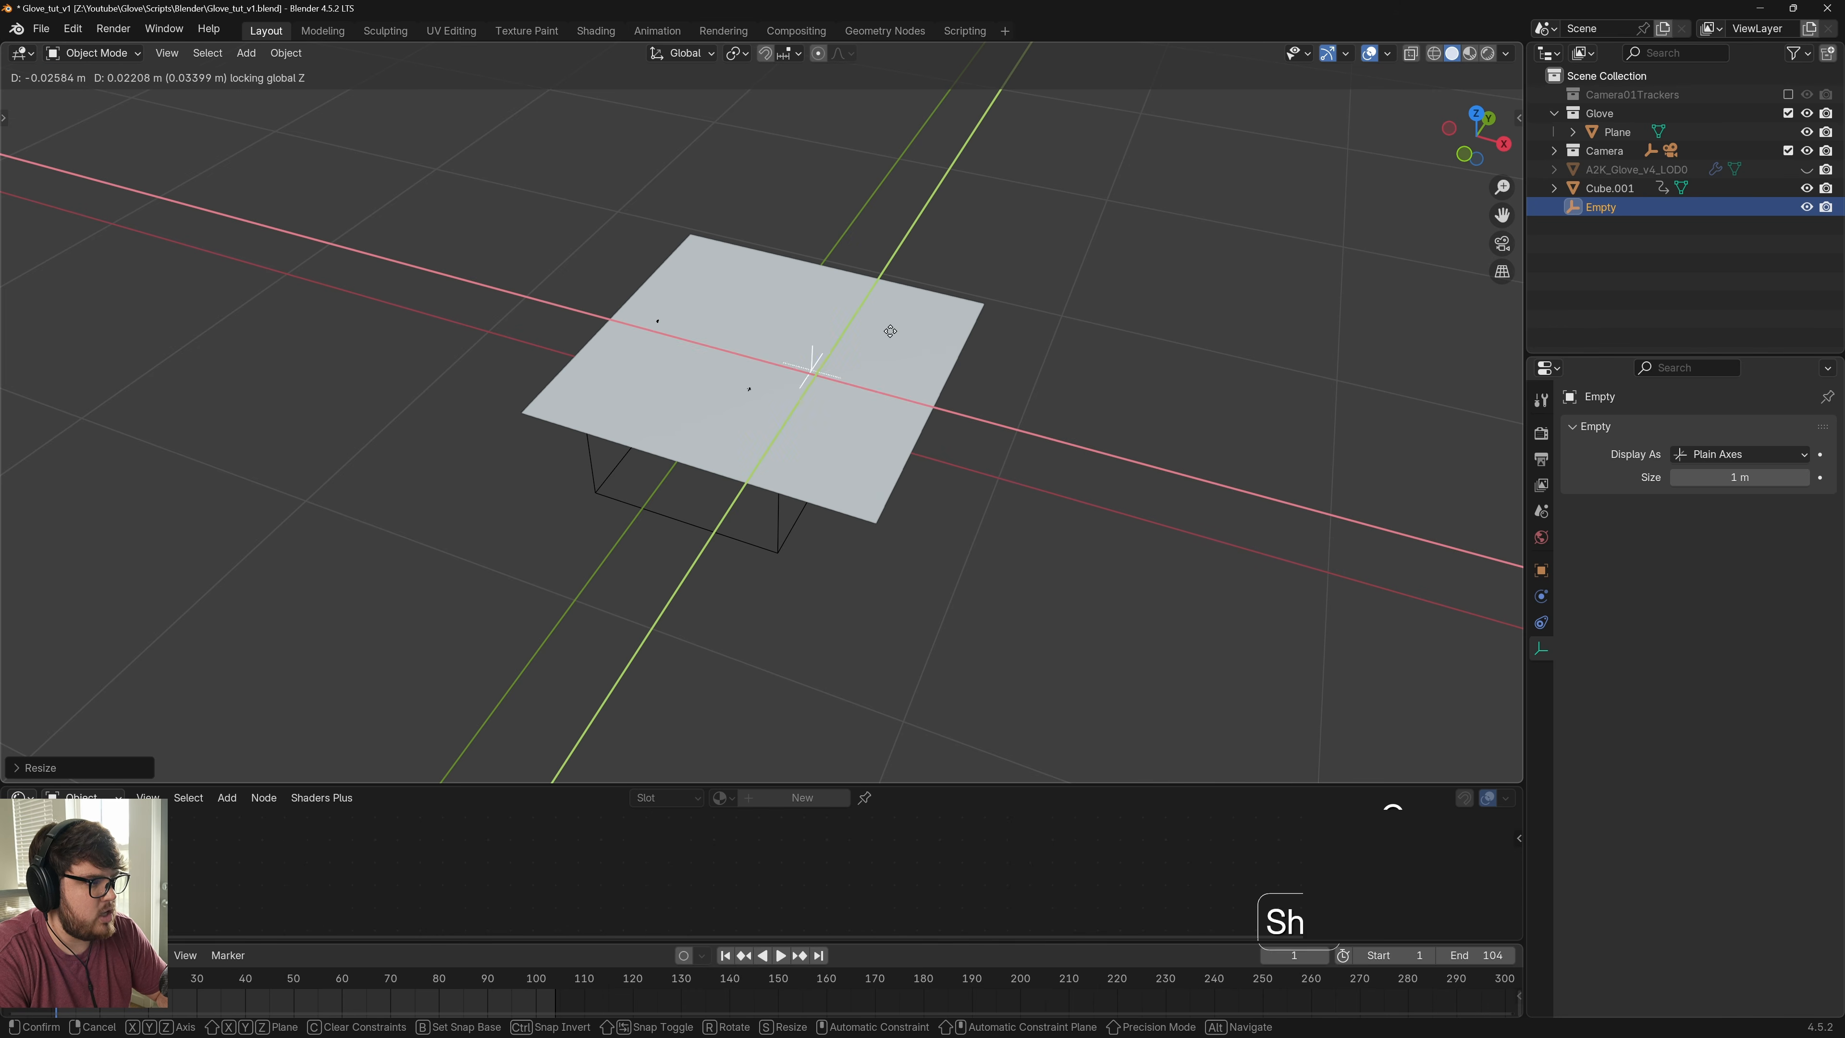
click(934, 316)
key(KP_0)
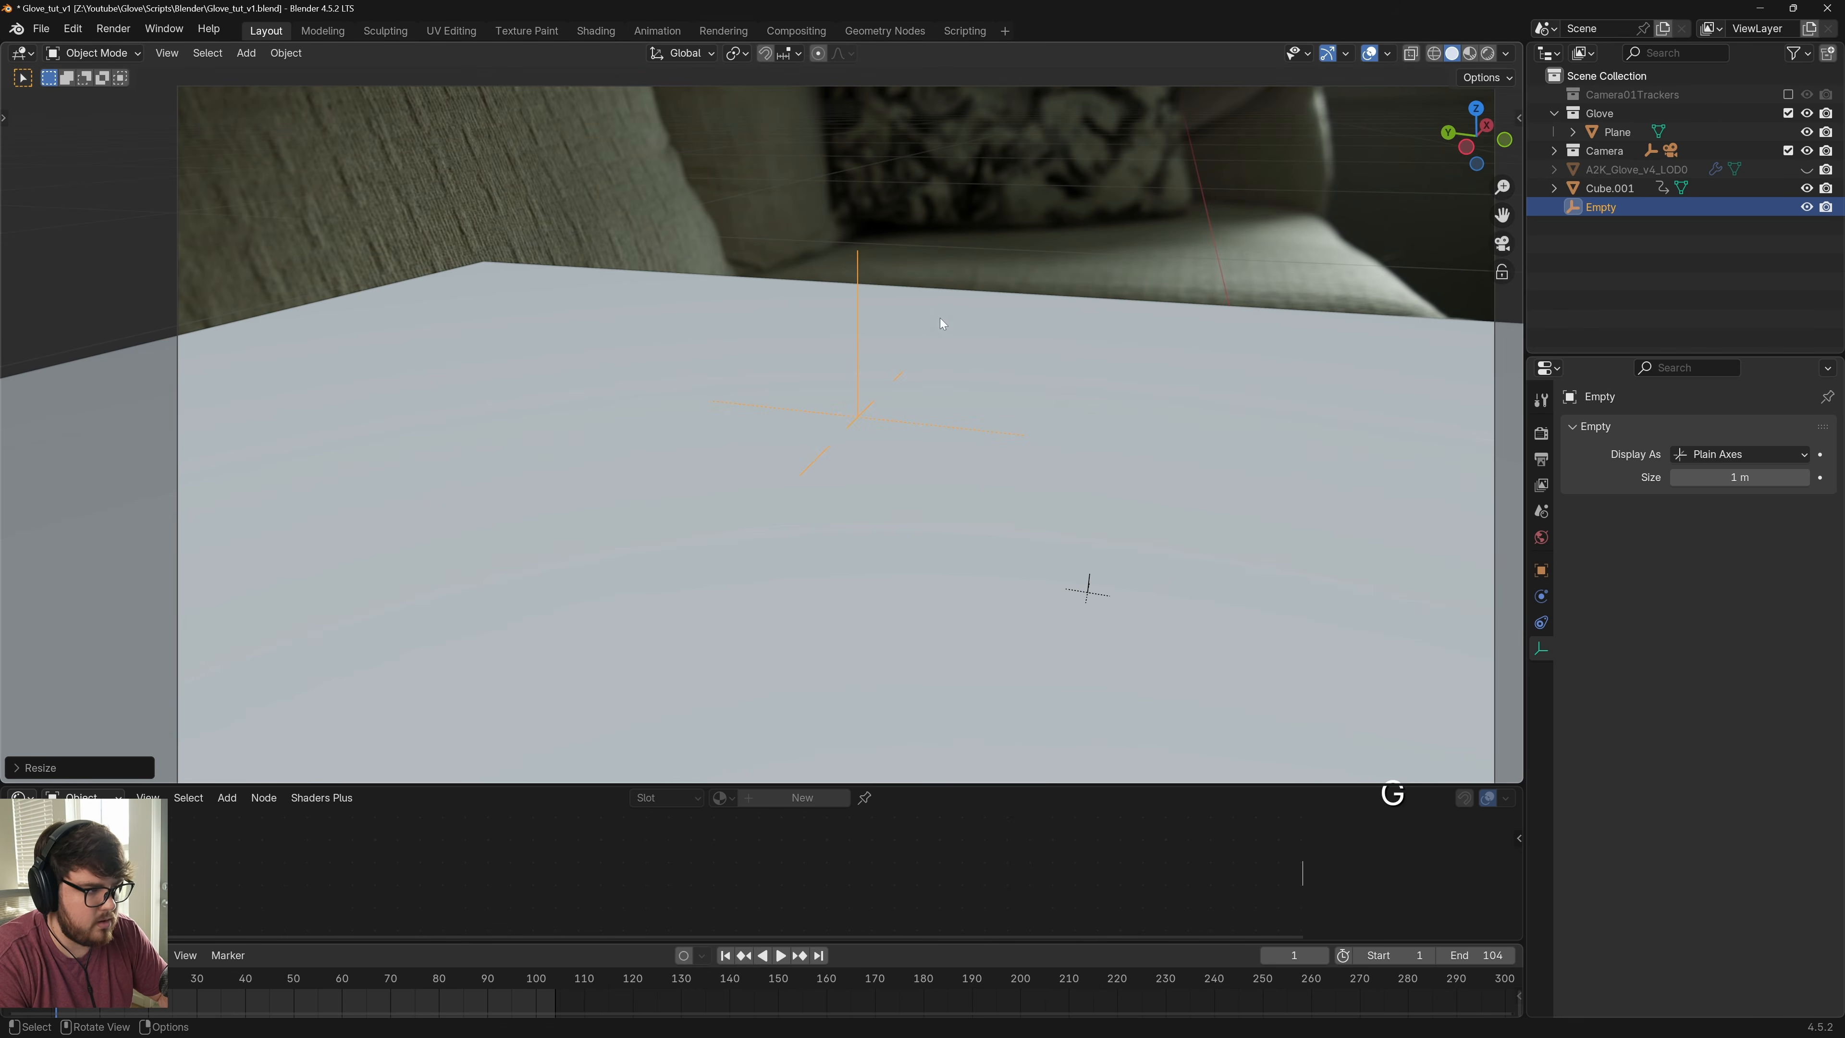
key(w)
key(z)
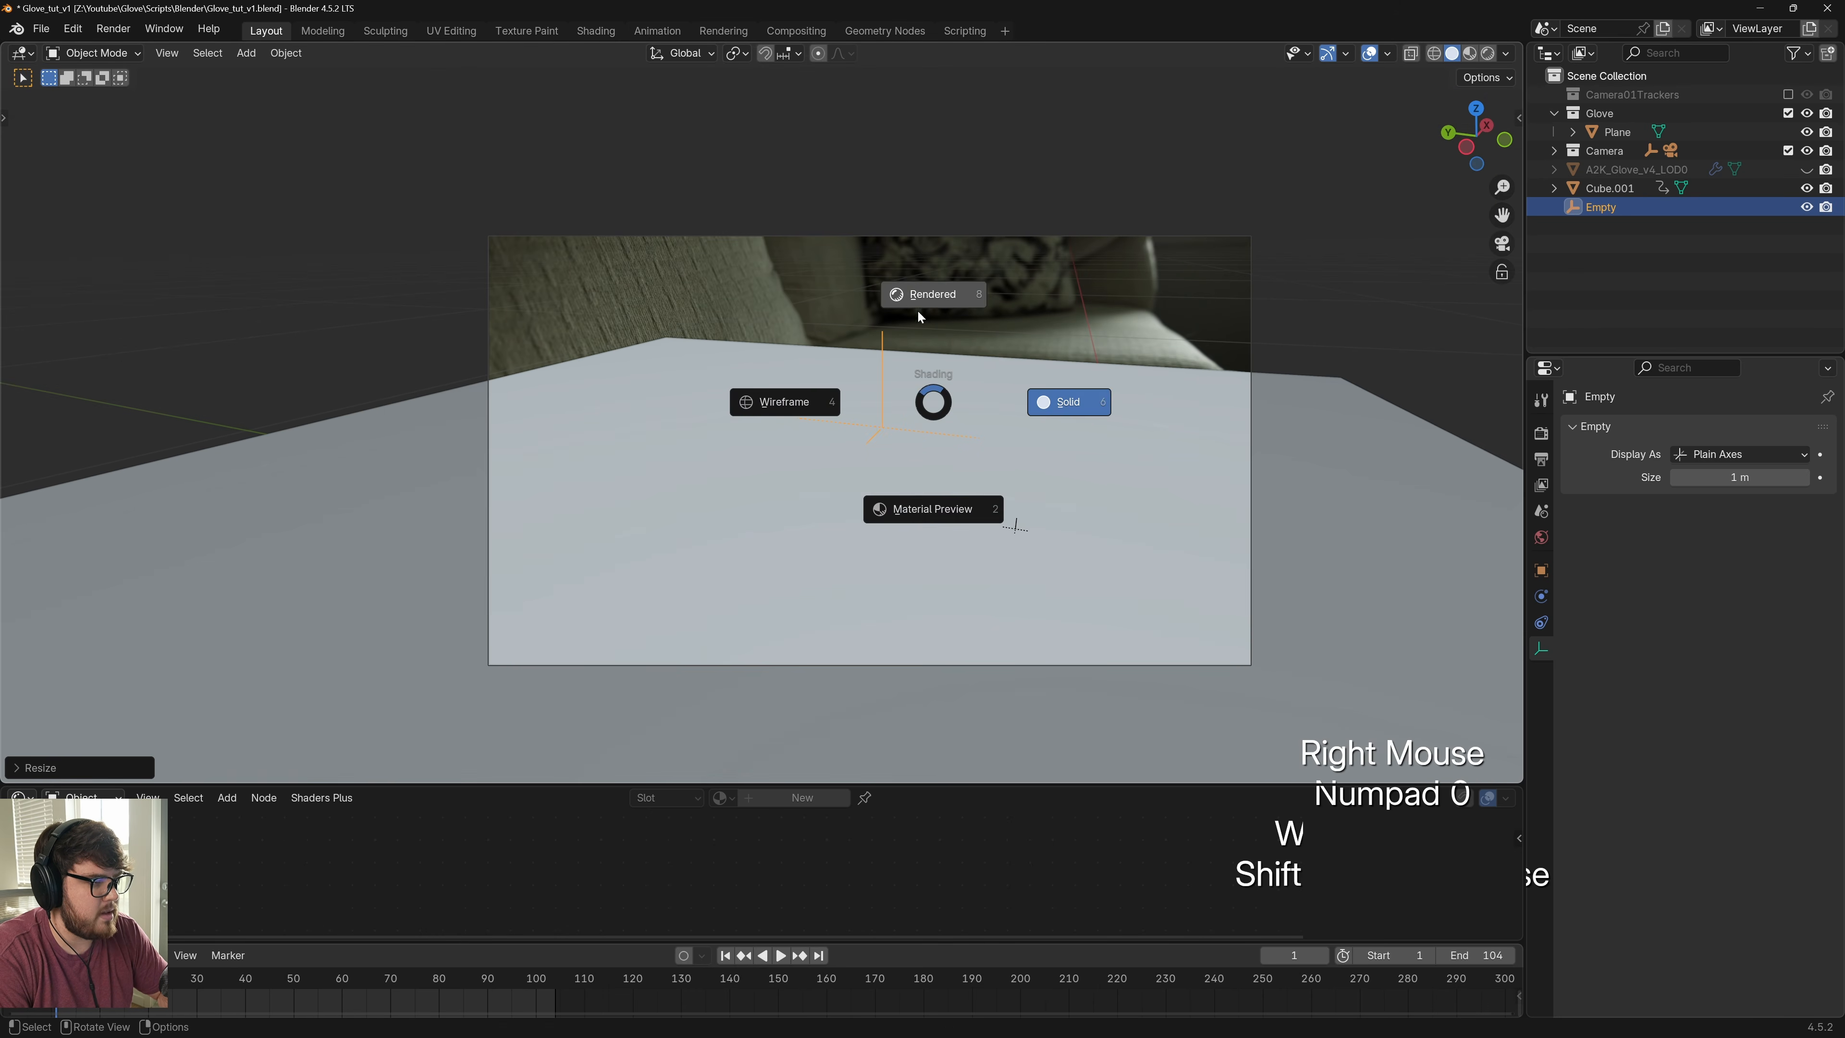
scroll(916, 296, down, 2)
mouse_move(917, 296)
shift+middle_down()
mouse_move(914, 501)
mouse_move(942, 470)
shift+middle_up()
Save the project, nudge the empty slightly on the cushion and keyframe it at frame 1
key(ctrl+s)
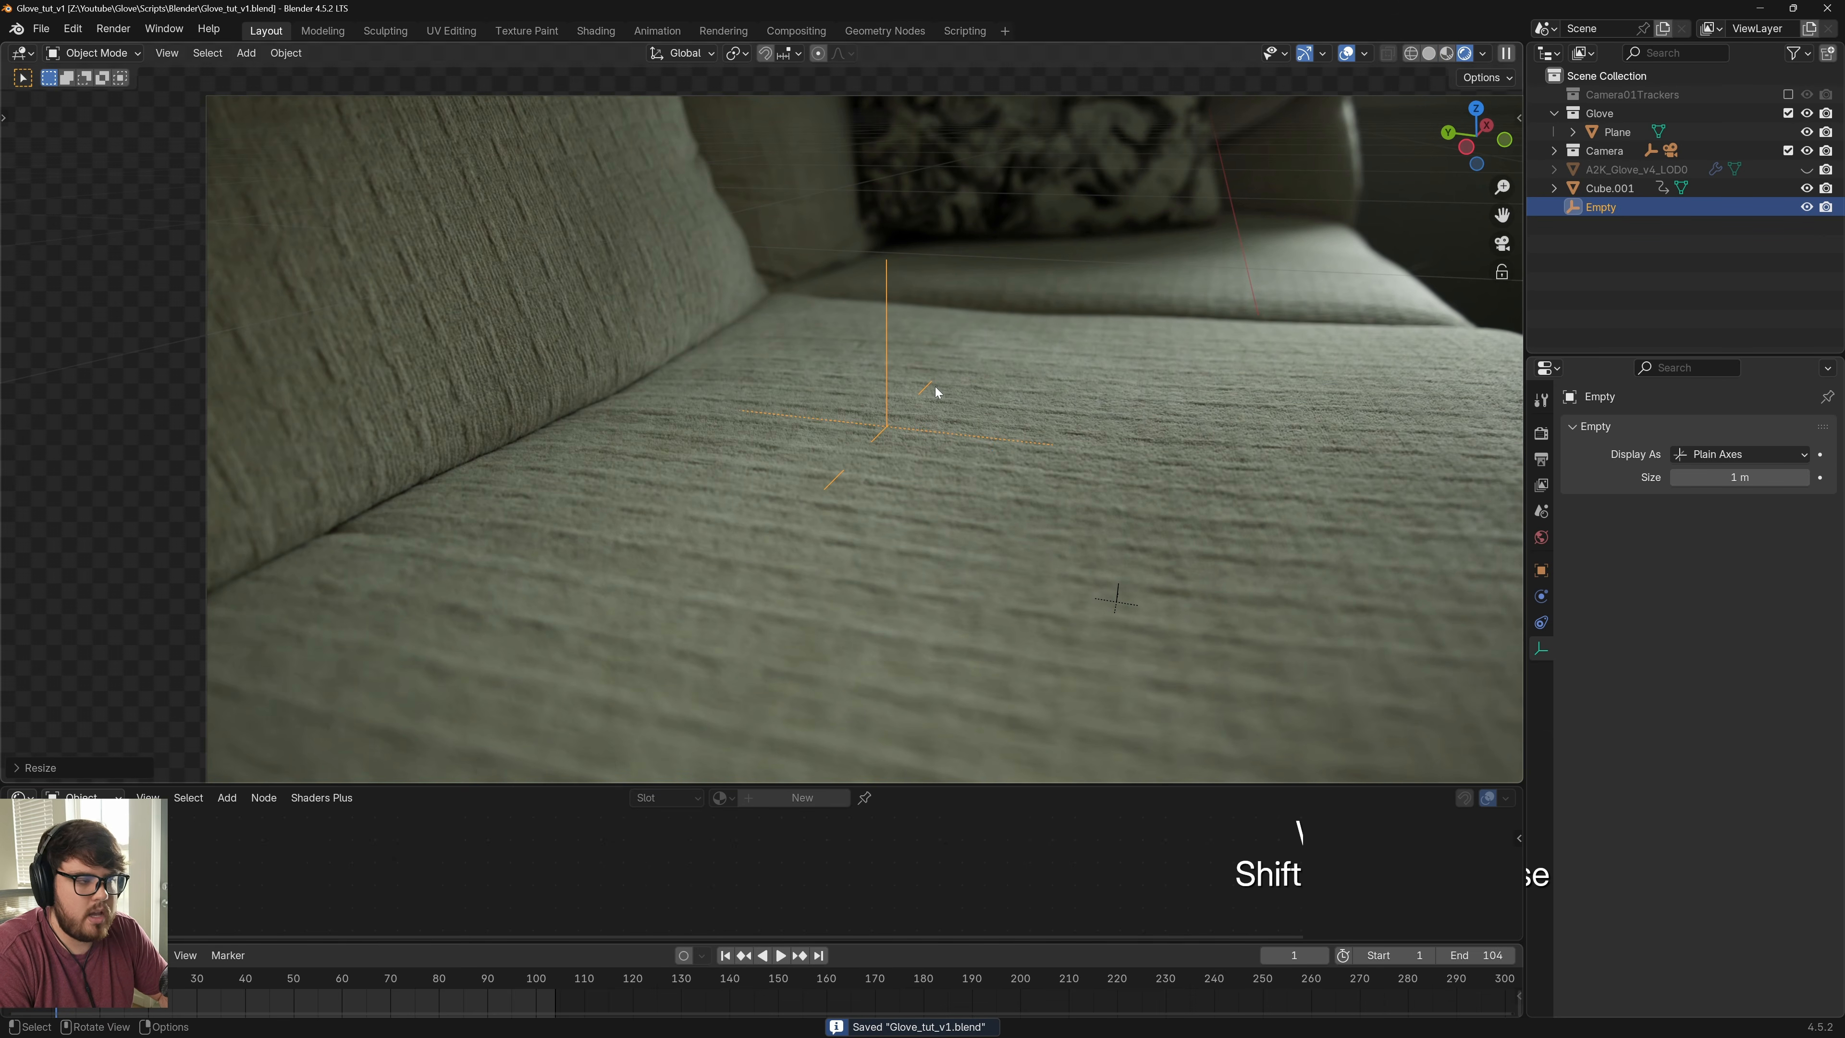
key(g)
click(920, 428)
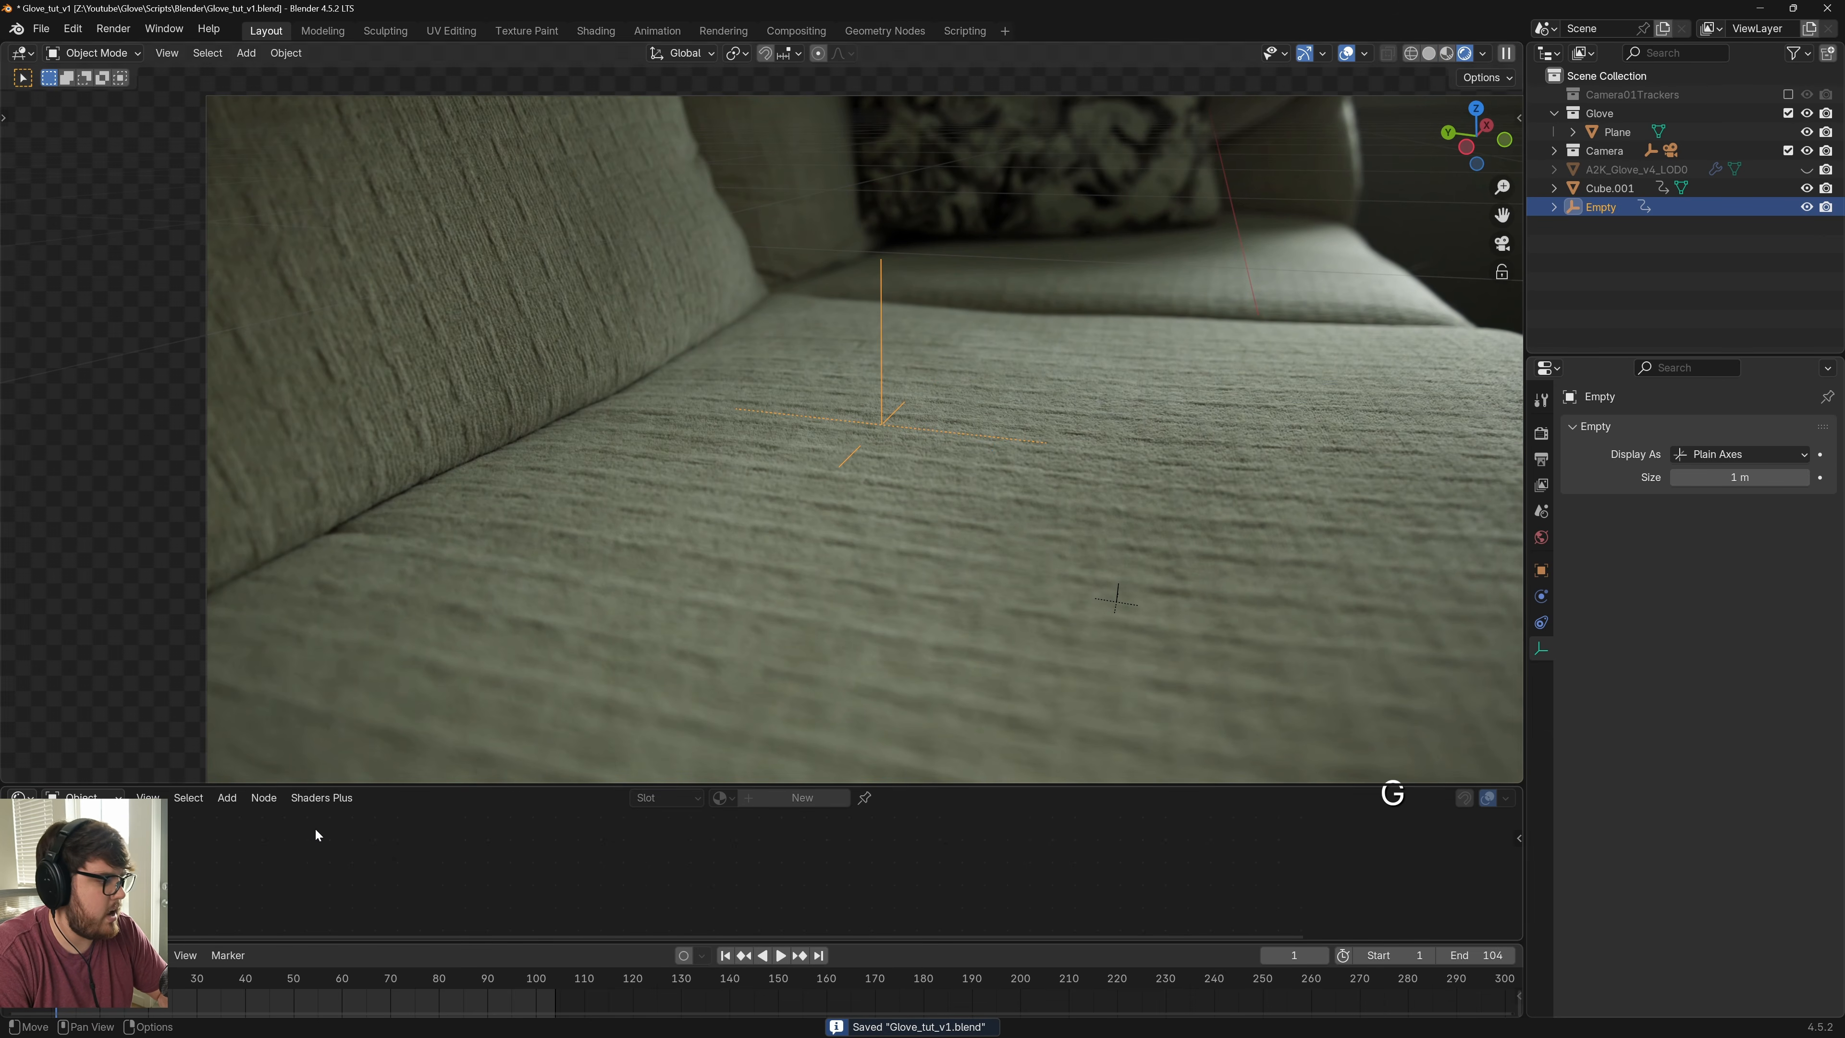
At frame 104, move the empty with Z locked toward the front of the cushion and insert a keyframe
drag(366, 977, 554, 984)
key(g)
key(shift+z)
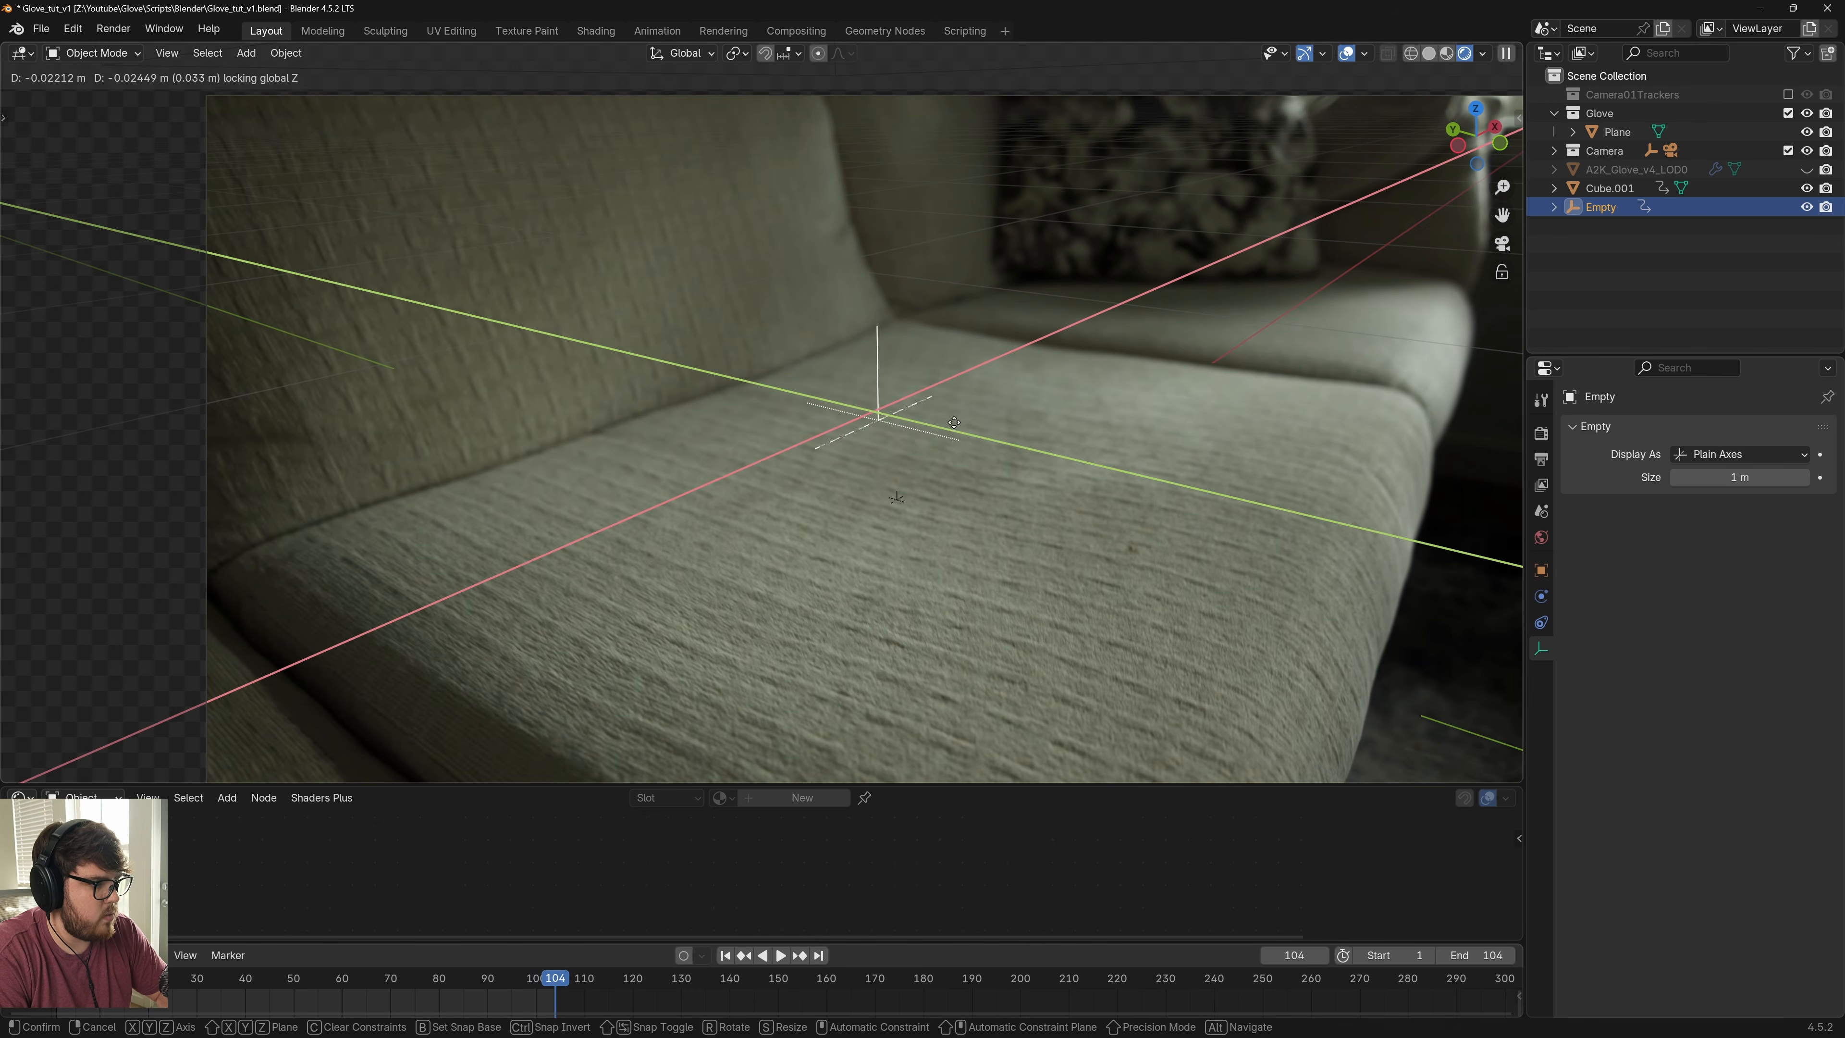
click(969, 646)
key(i)
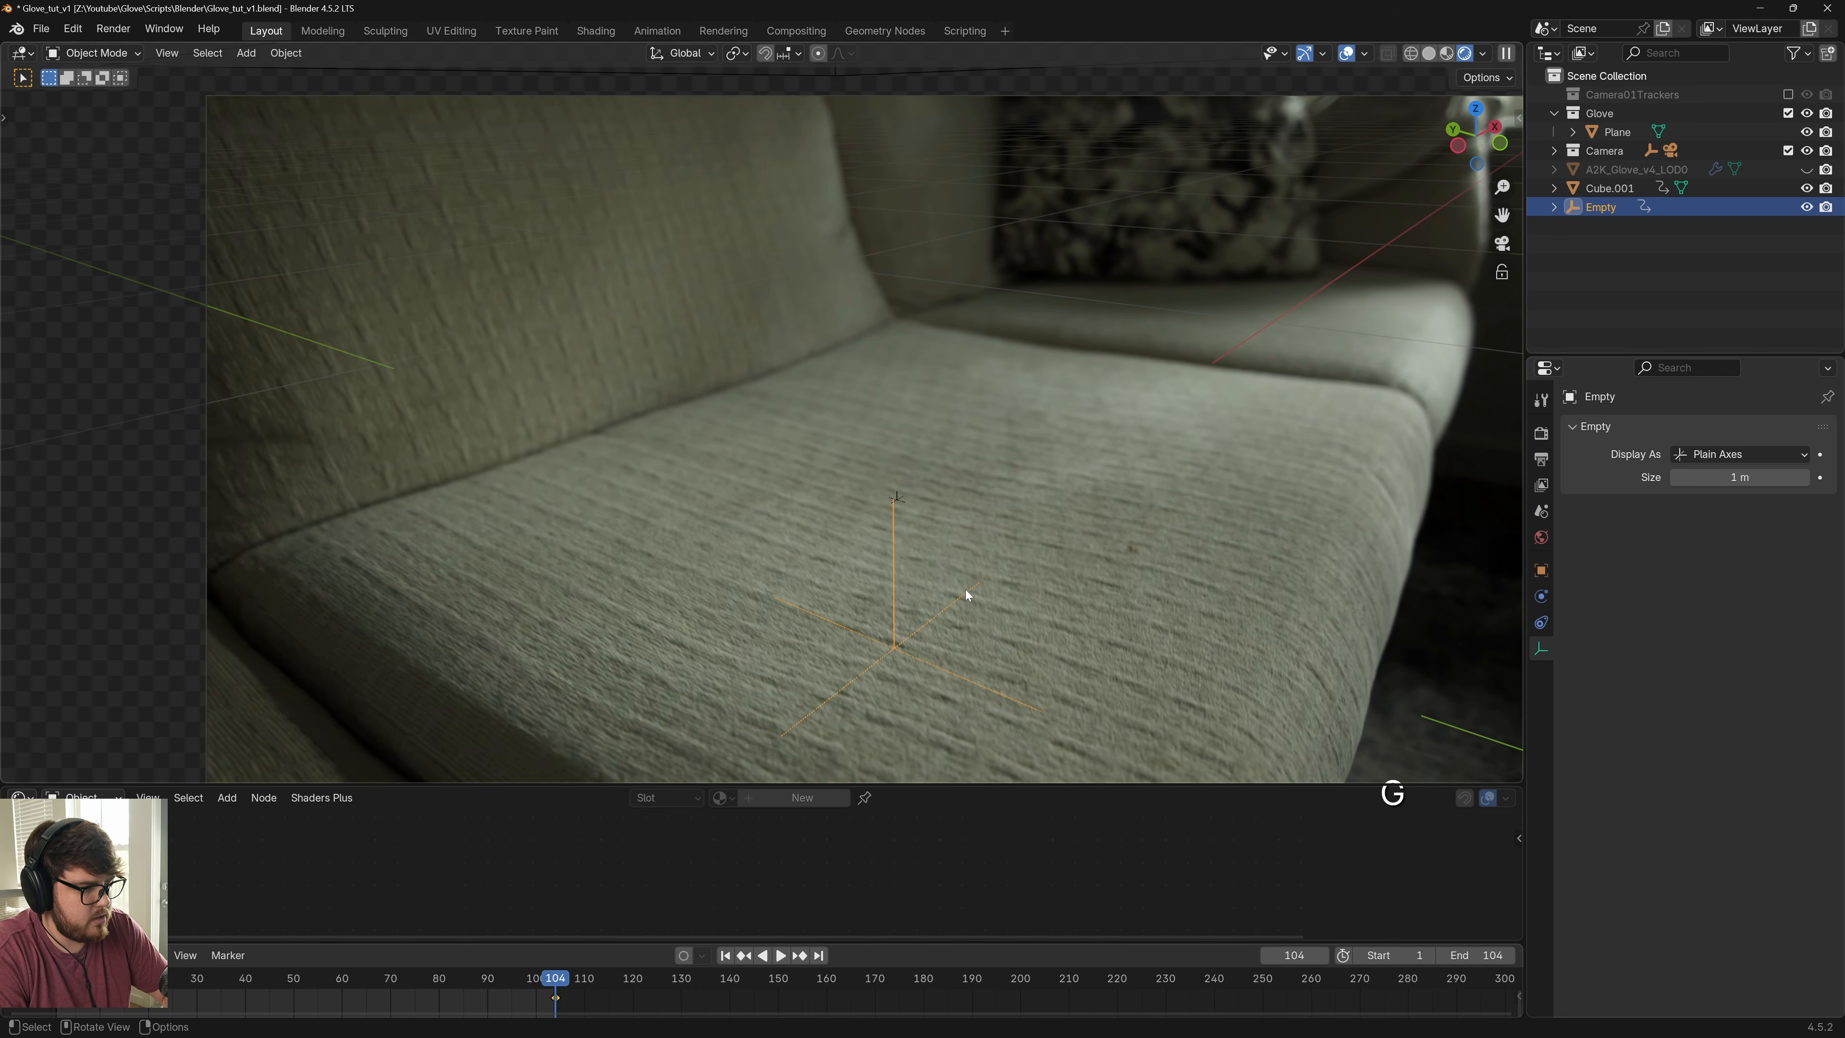
At frame 60, reposition the empty on the in-focus area of the cushion with Z locked and keyframe it
click(343, 988)
key(g)
key(shift+z)
click(974, 438)
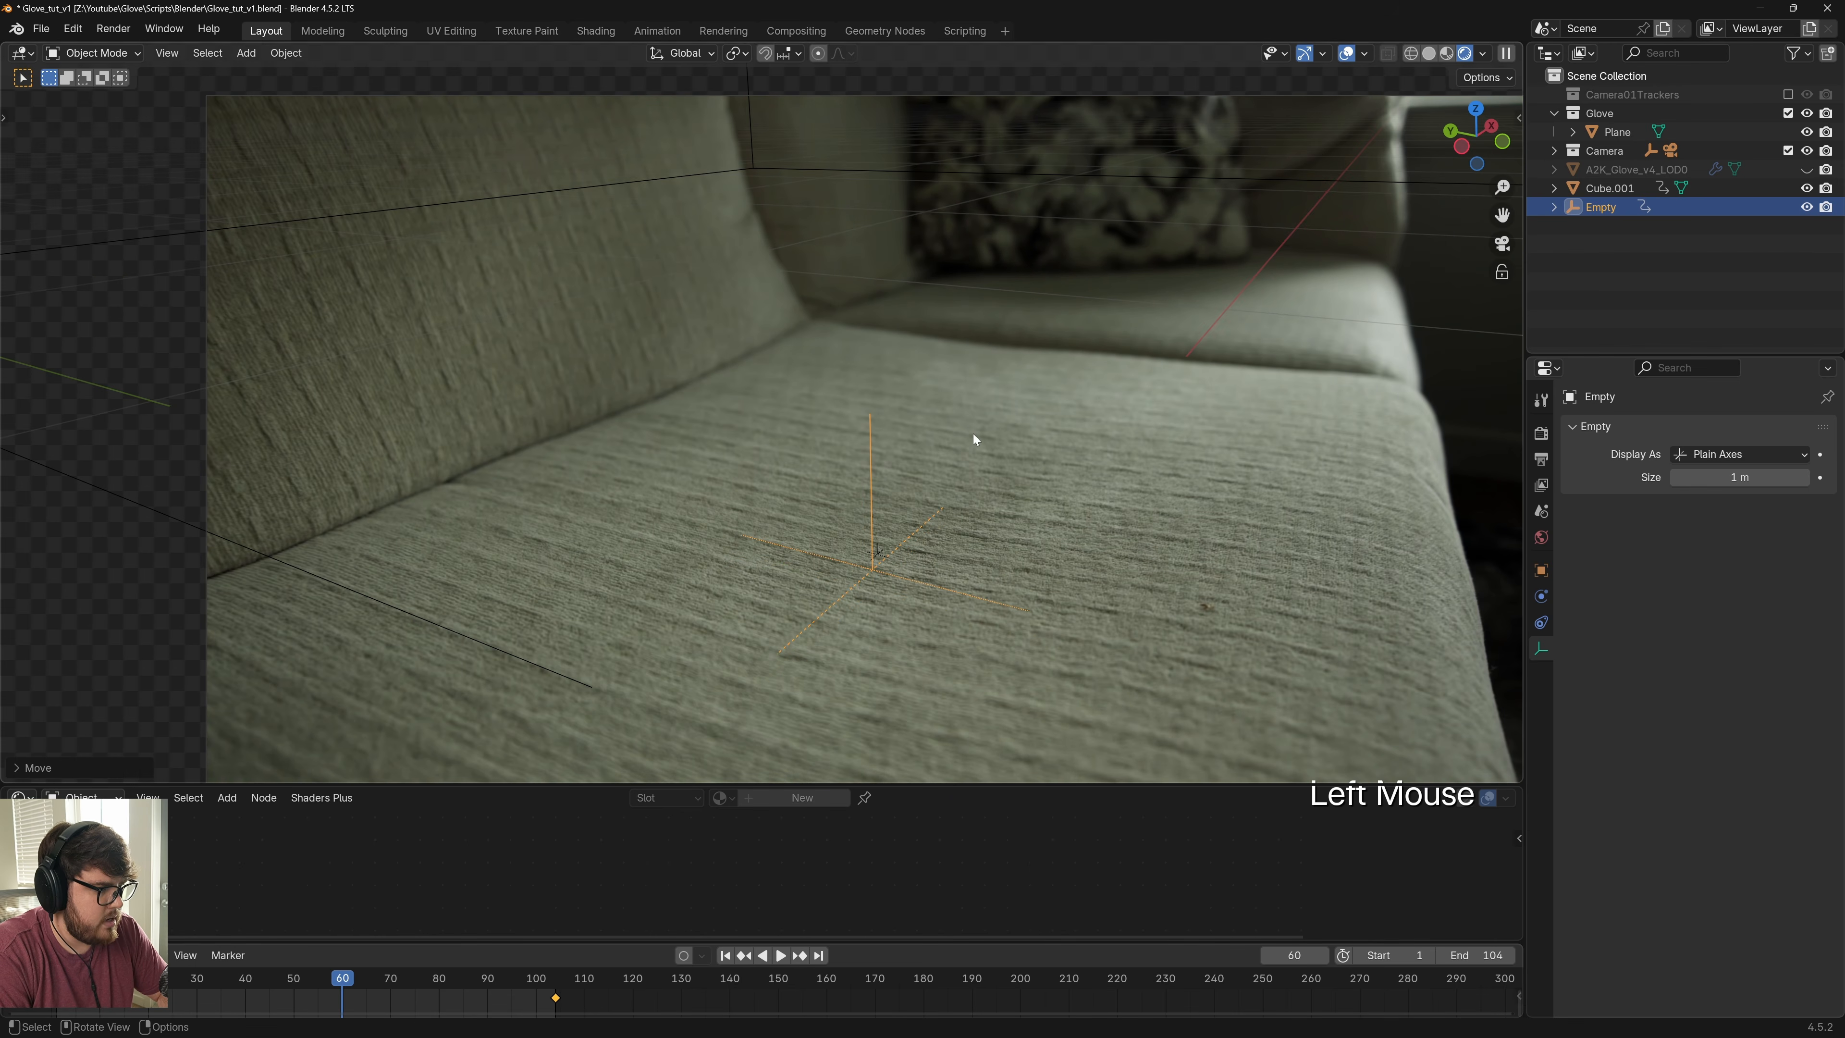
key(i)
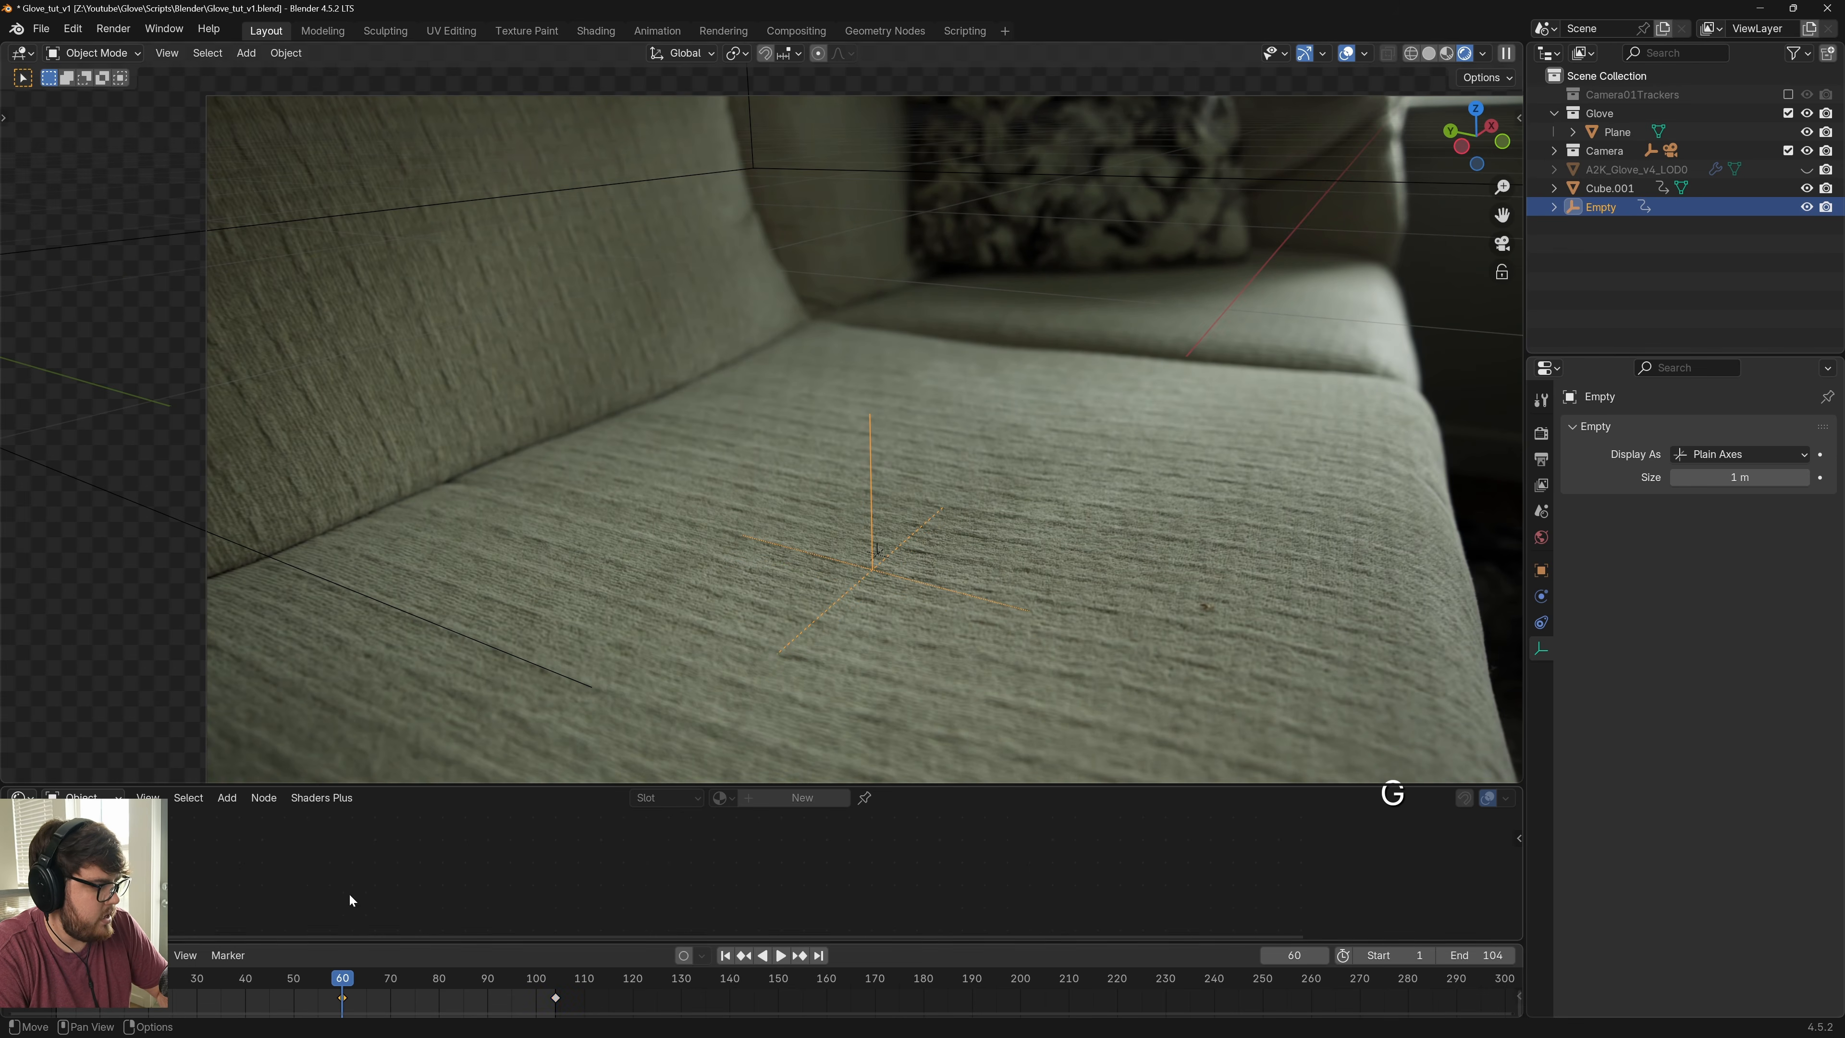
At frame 30, align the empty with the sharp part of the cushion, keeping Z locked, and keyframe it
click(199, 982)
key(g)
key(shift+z)
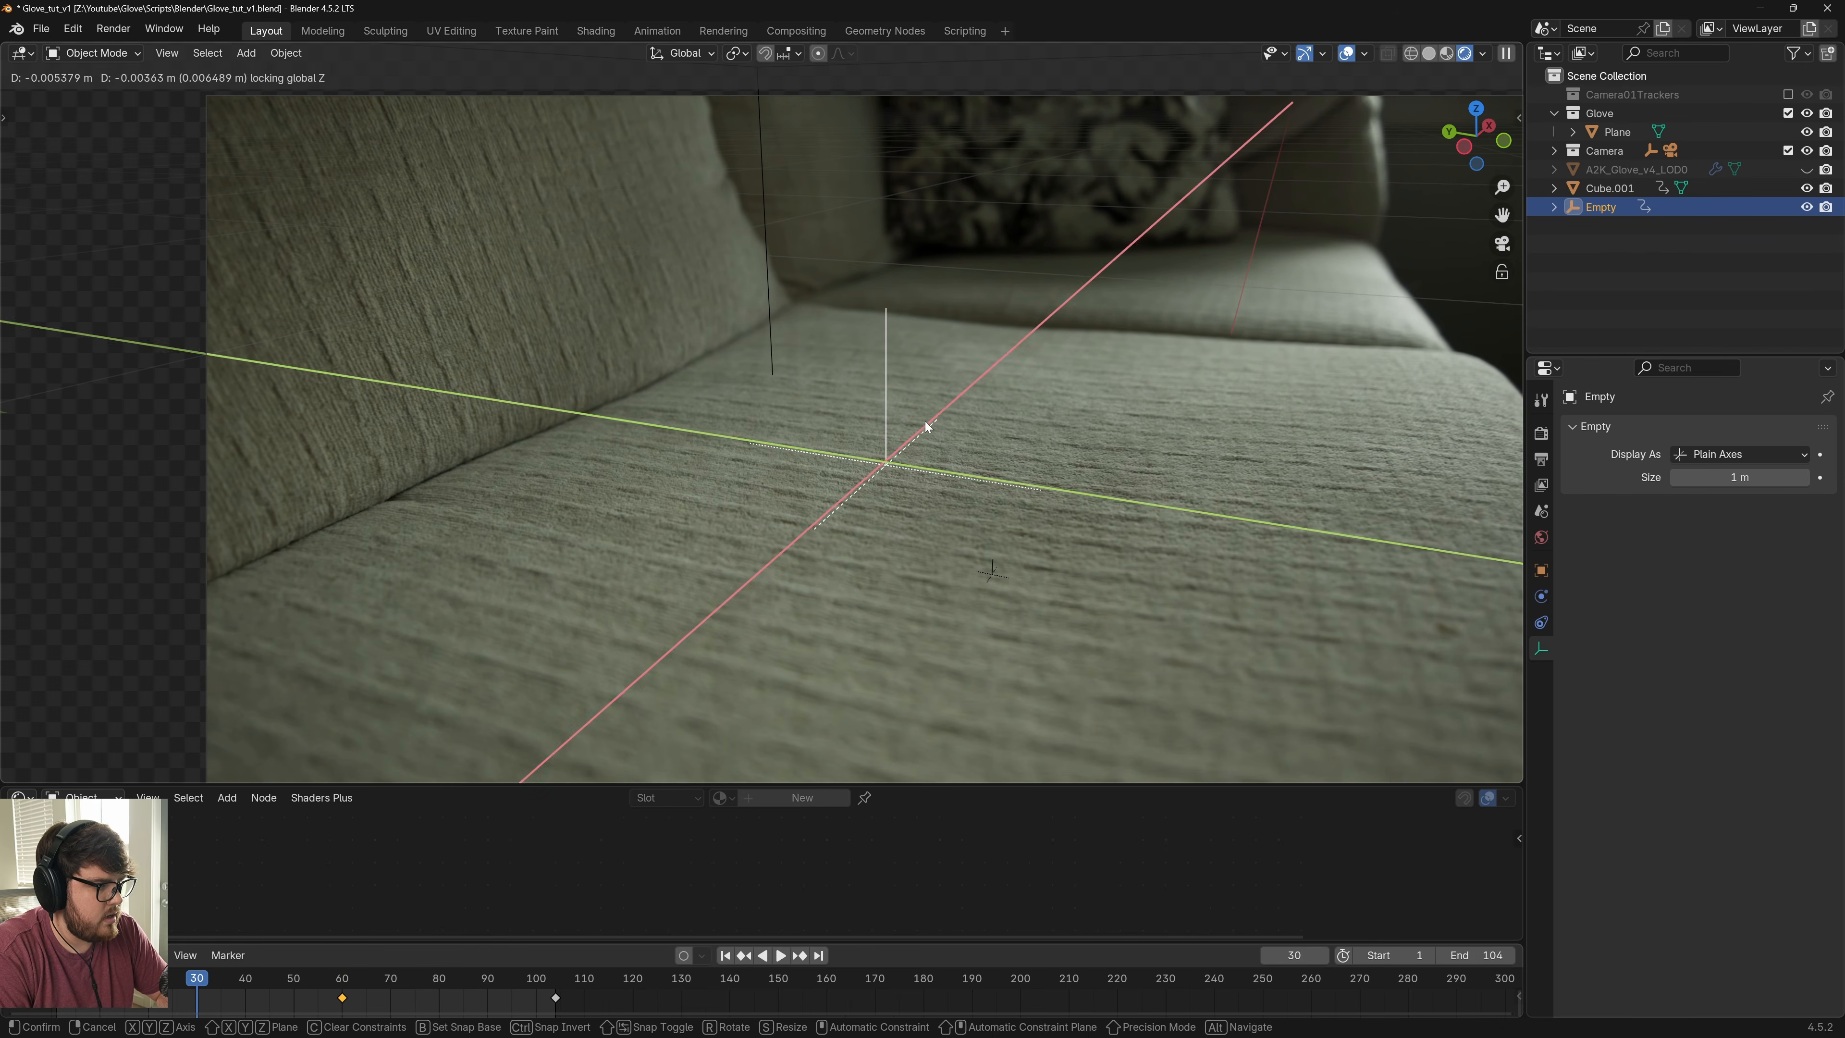
click(925, 421)
key(i)
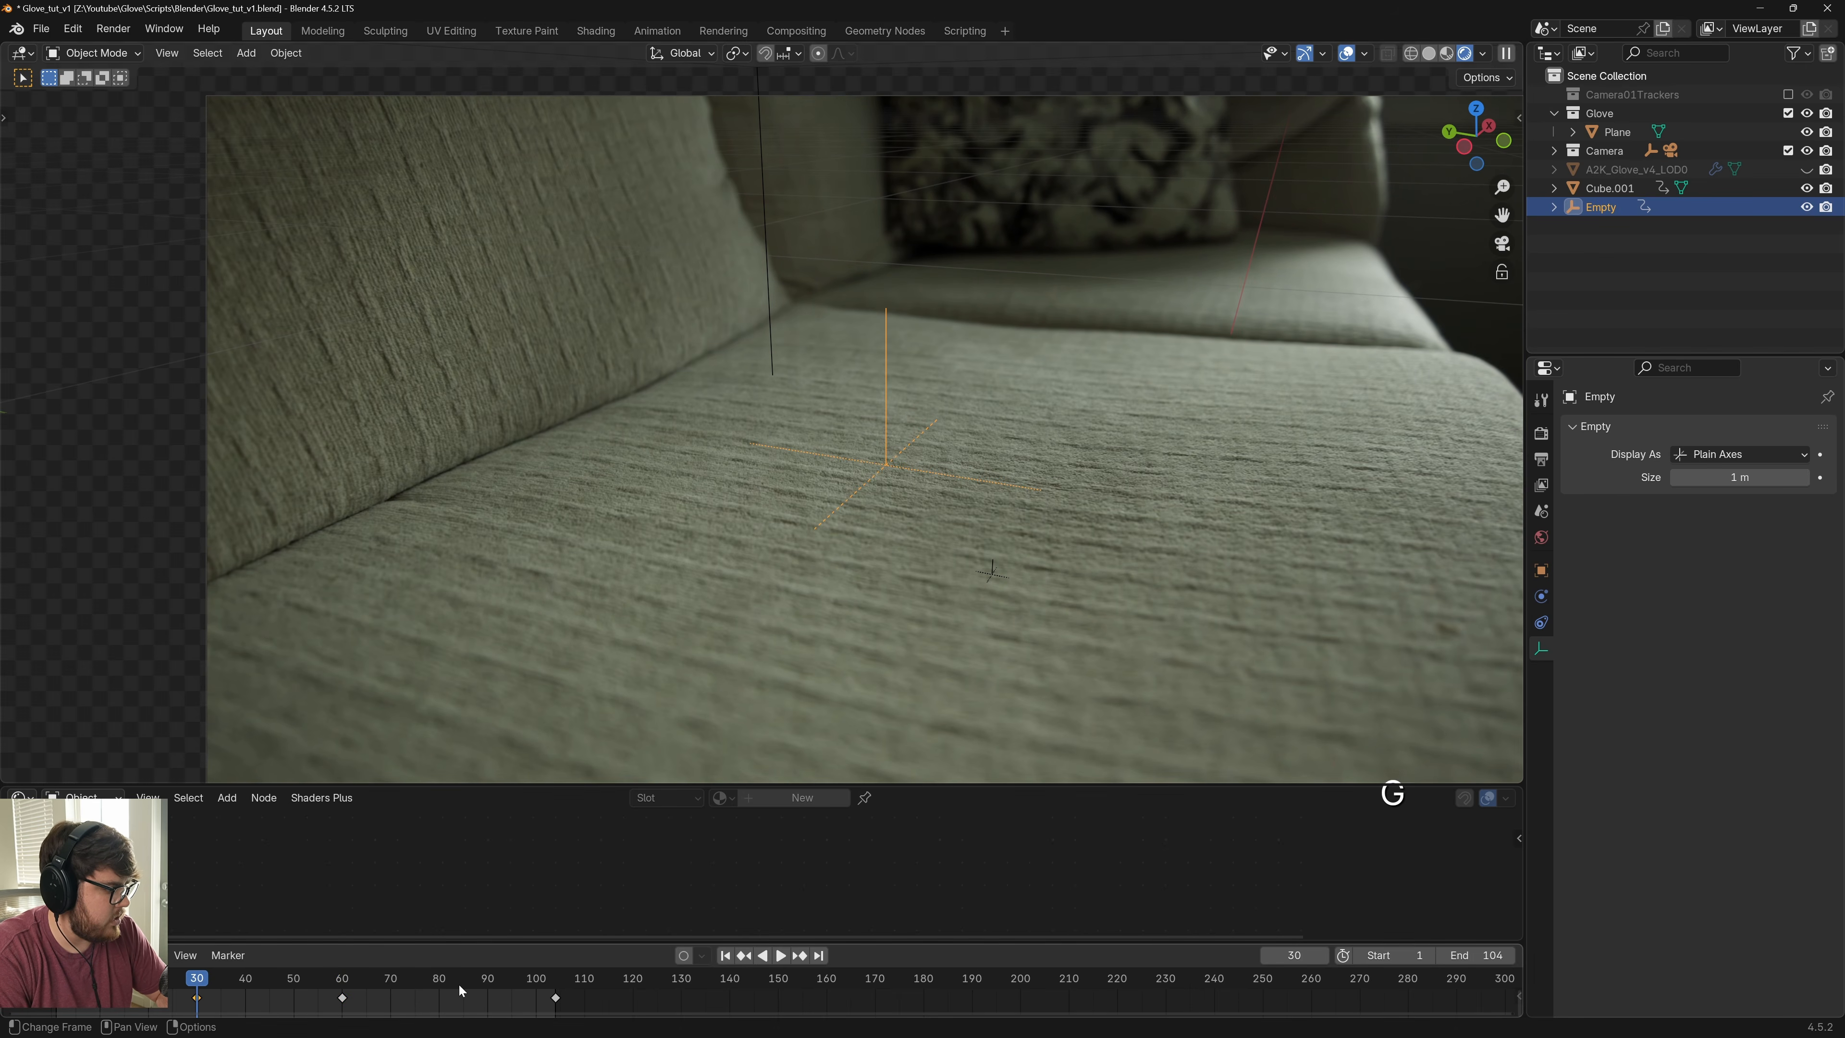
At frame 84, adjust the empty's position along the horizontal plane and insert a keyframe
click(459, 990)
key(g)
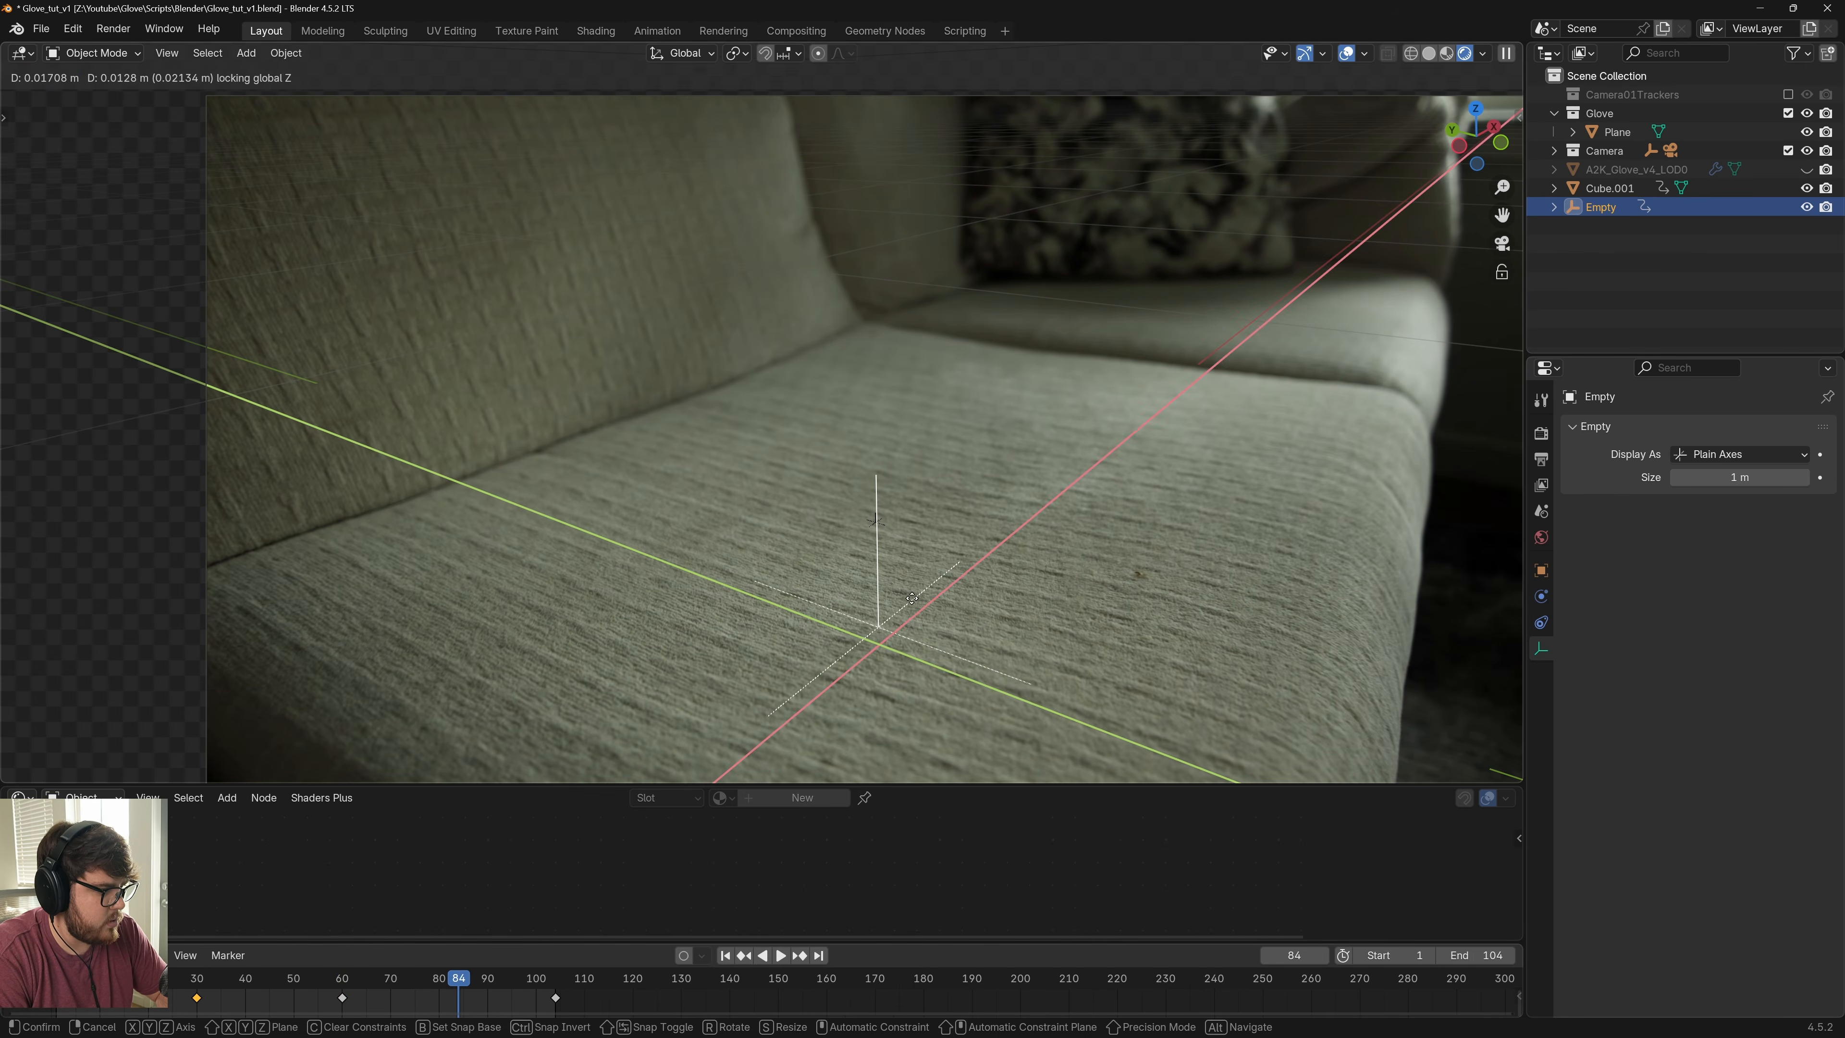
click(969, 517)
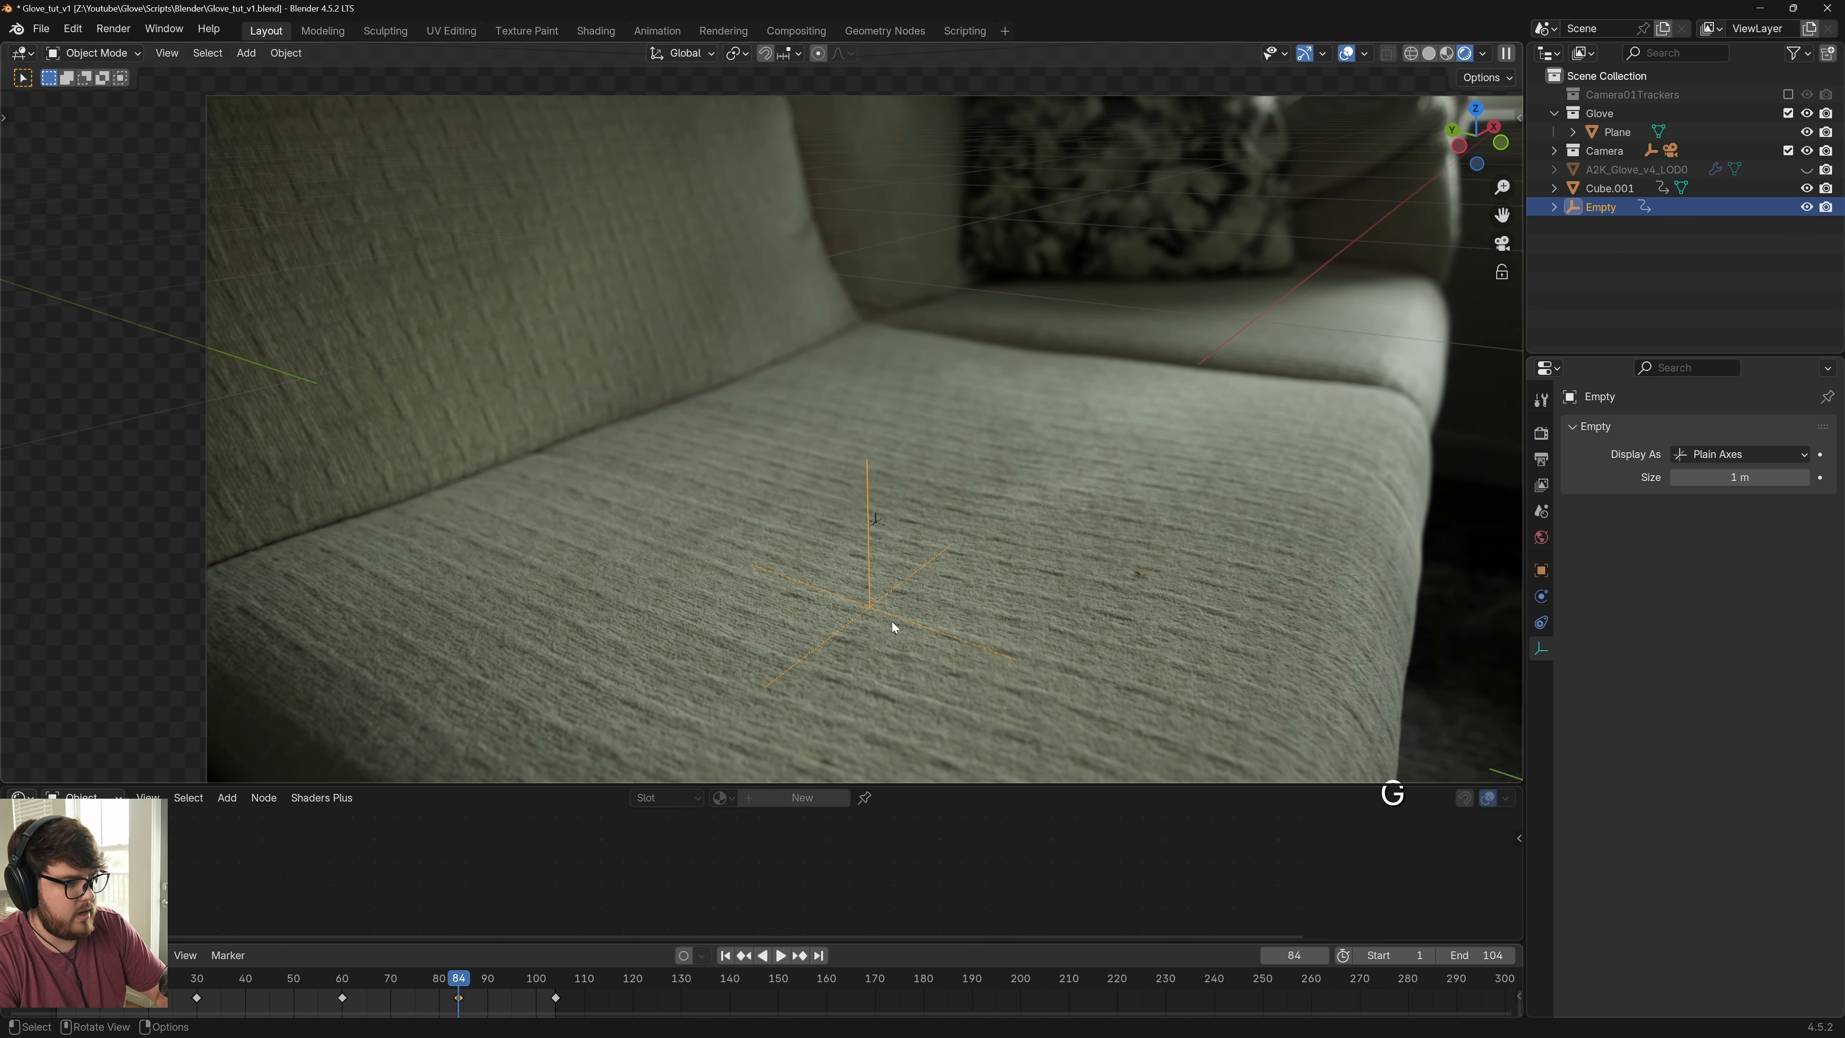
key(i)
Save the project and scrub through the timeline to review the empty's motion
click(394, 988)
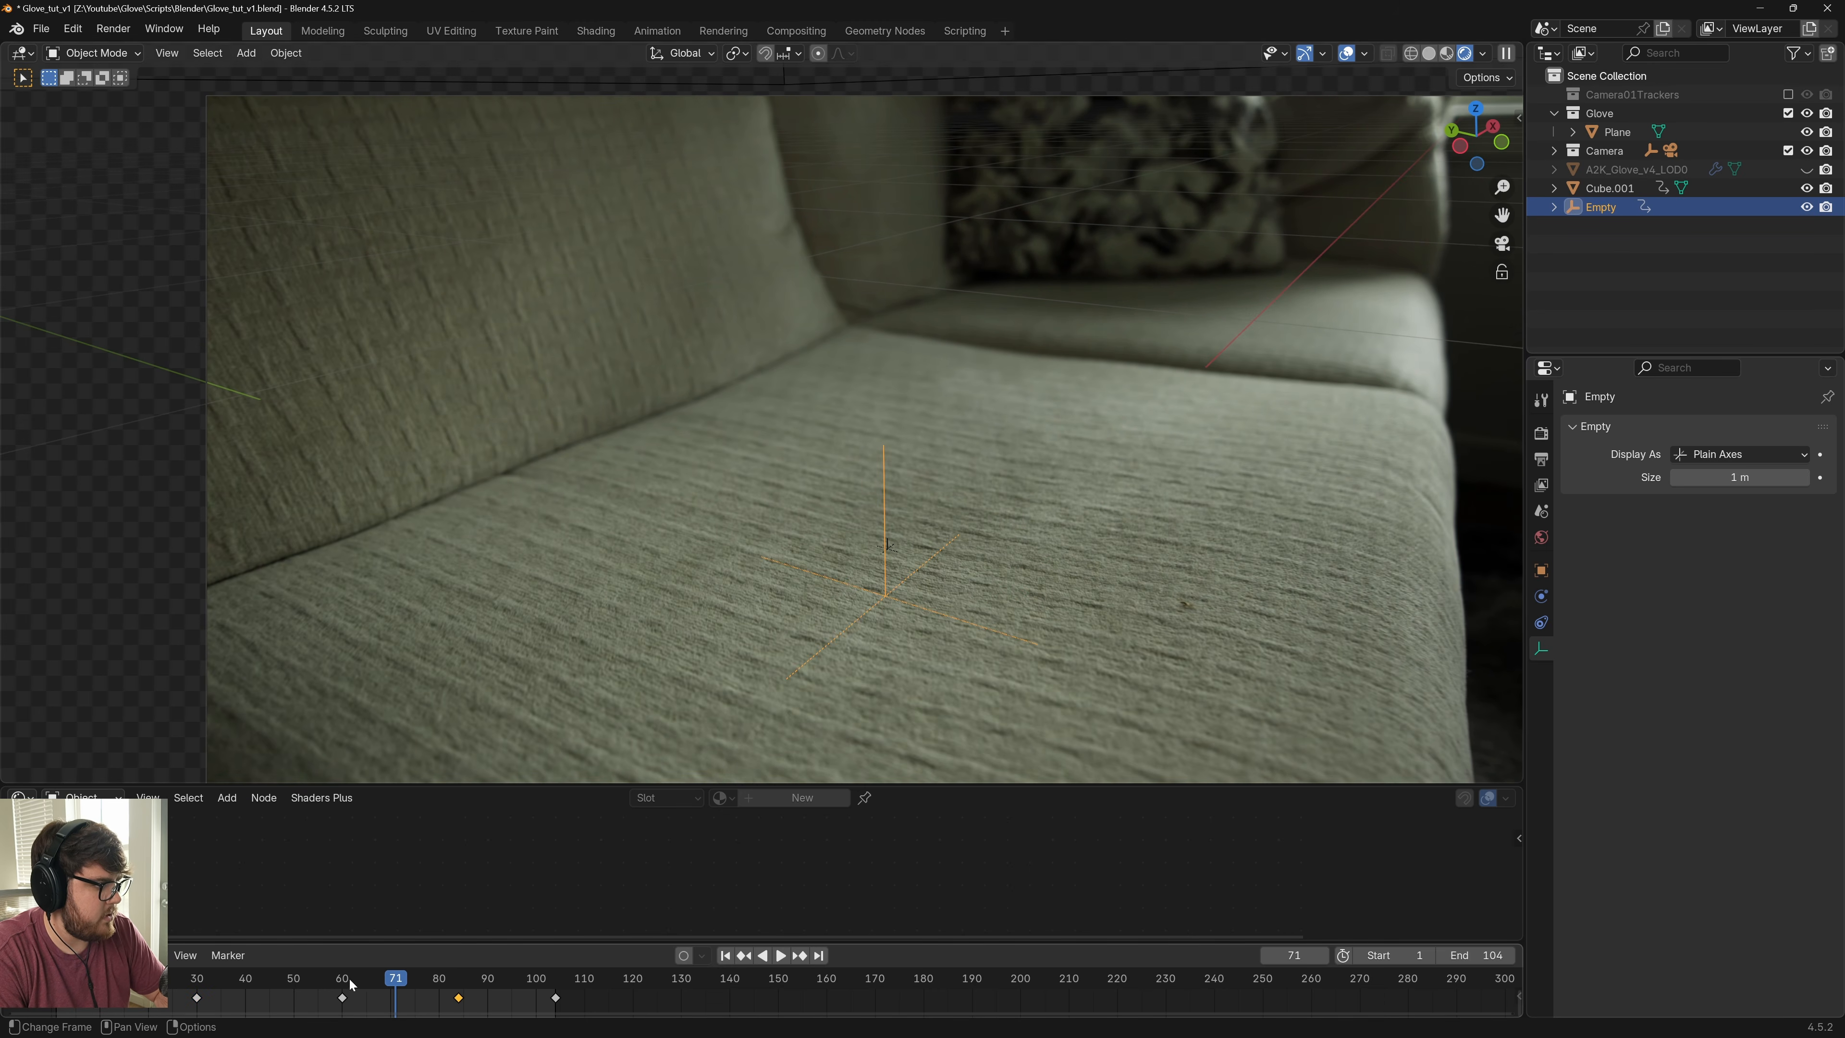
click(256, 982)
key(ctrl+s)
middle_drag(877, 472, 897, 508)
drag(263, 986, 430, 997)
key(KP_0)
shift+middle_drag(913, 515, 926, 460)
Rename the empty as Focus
double_click(1601, 208)
text(Fcopu)
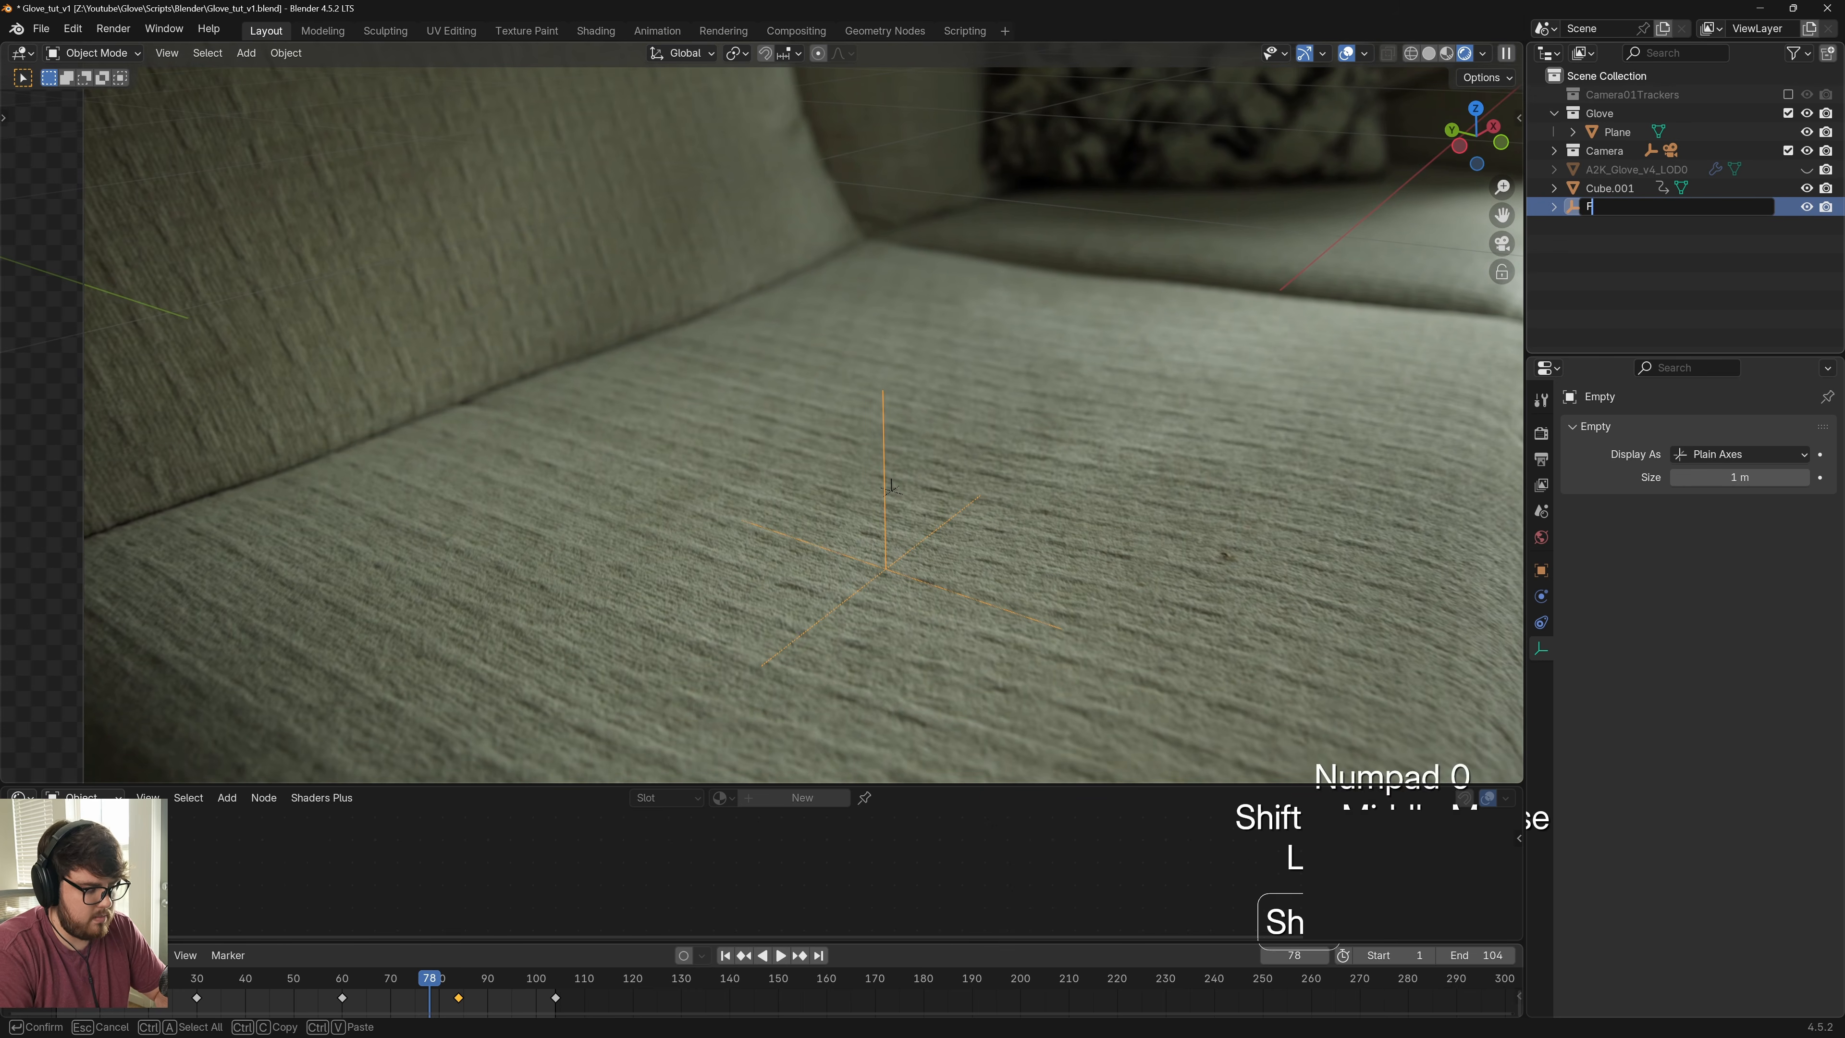
key(BackSpace)
key(BackSpace)
key(BackSpace)
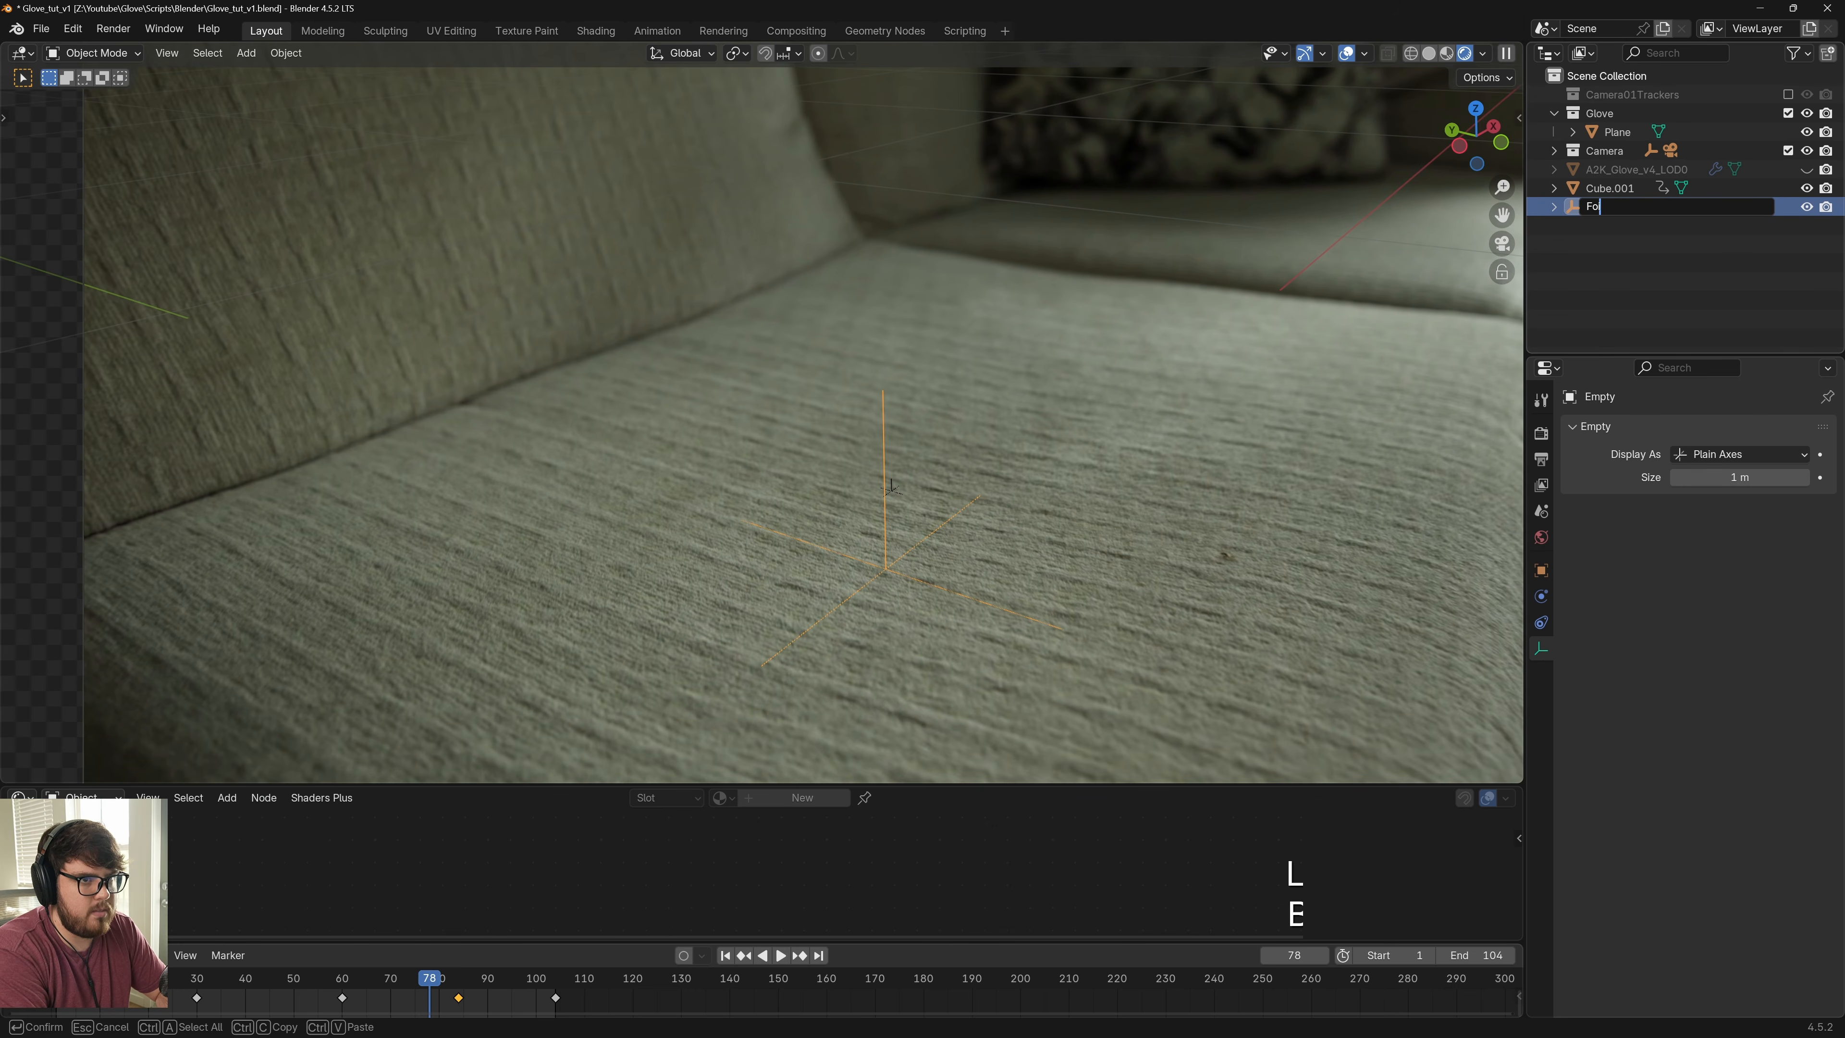
text(ocus)
key(Return)
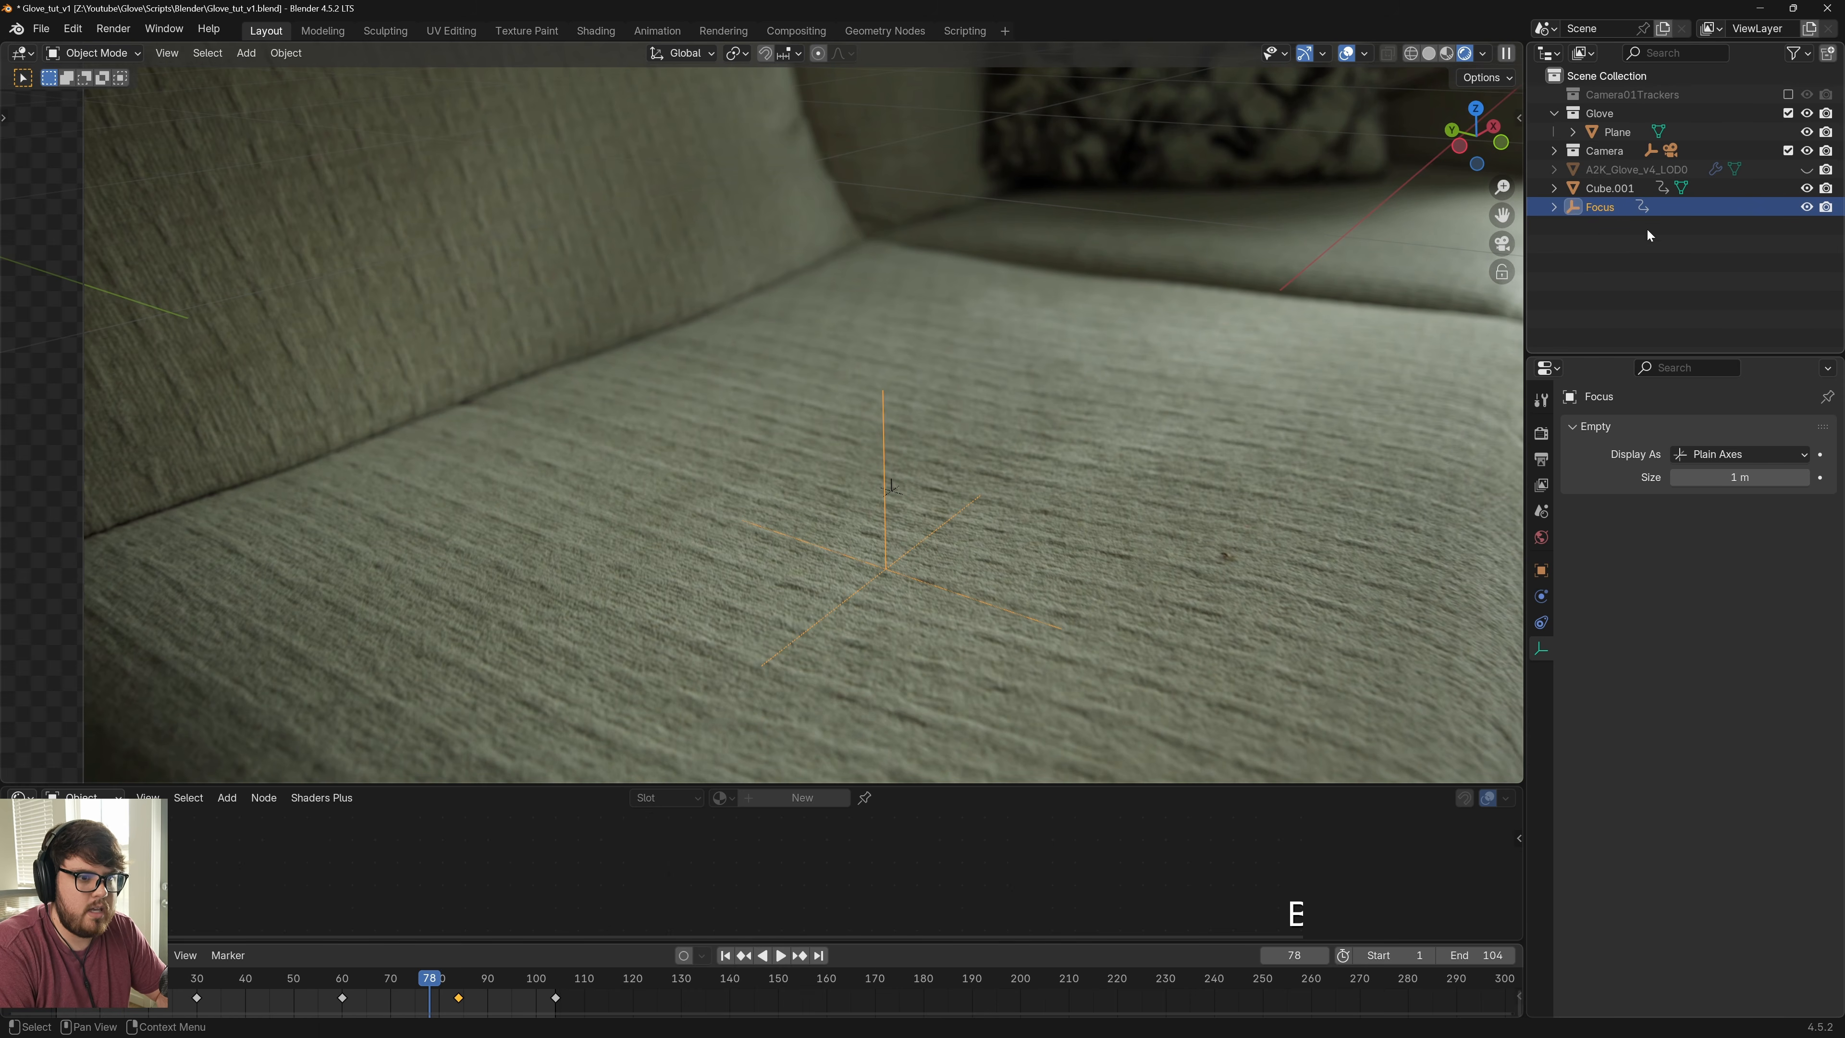
Set the camera's depth of field to focus on the Focus empty
click(1669, 150)
click(1540, 648)
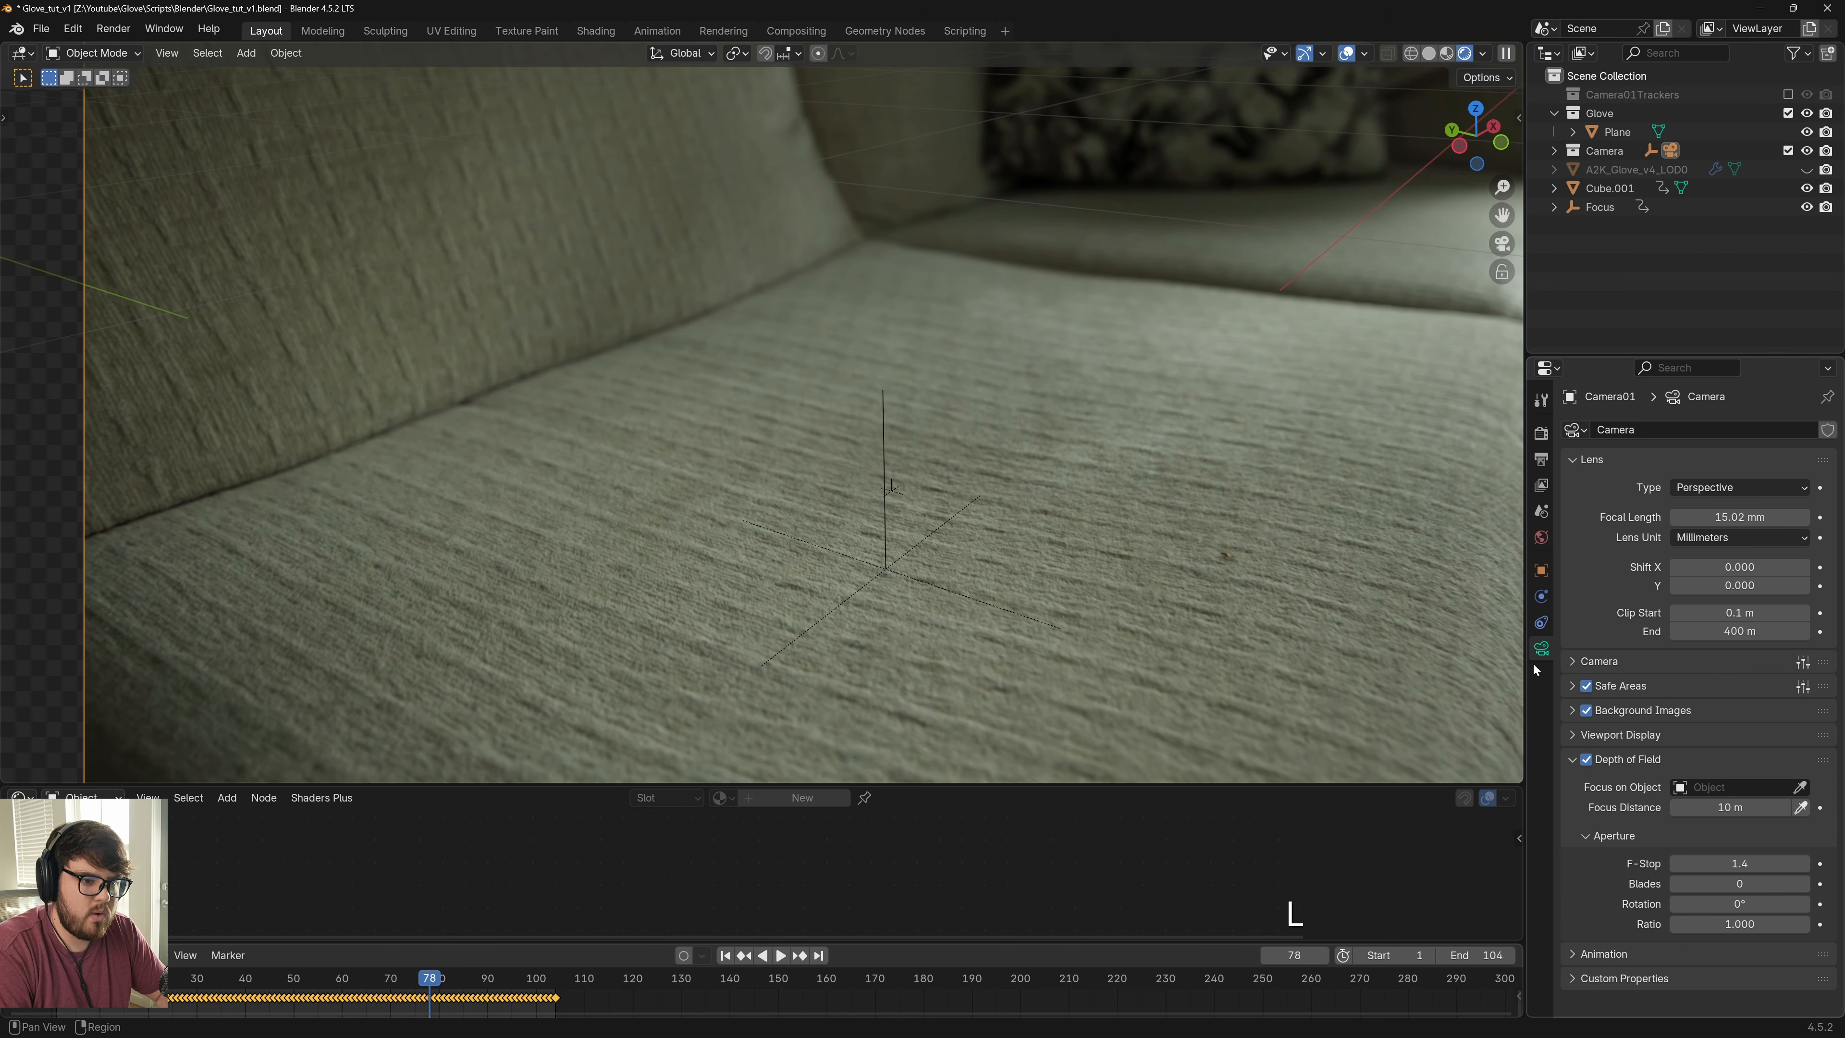
click(1799, 787)
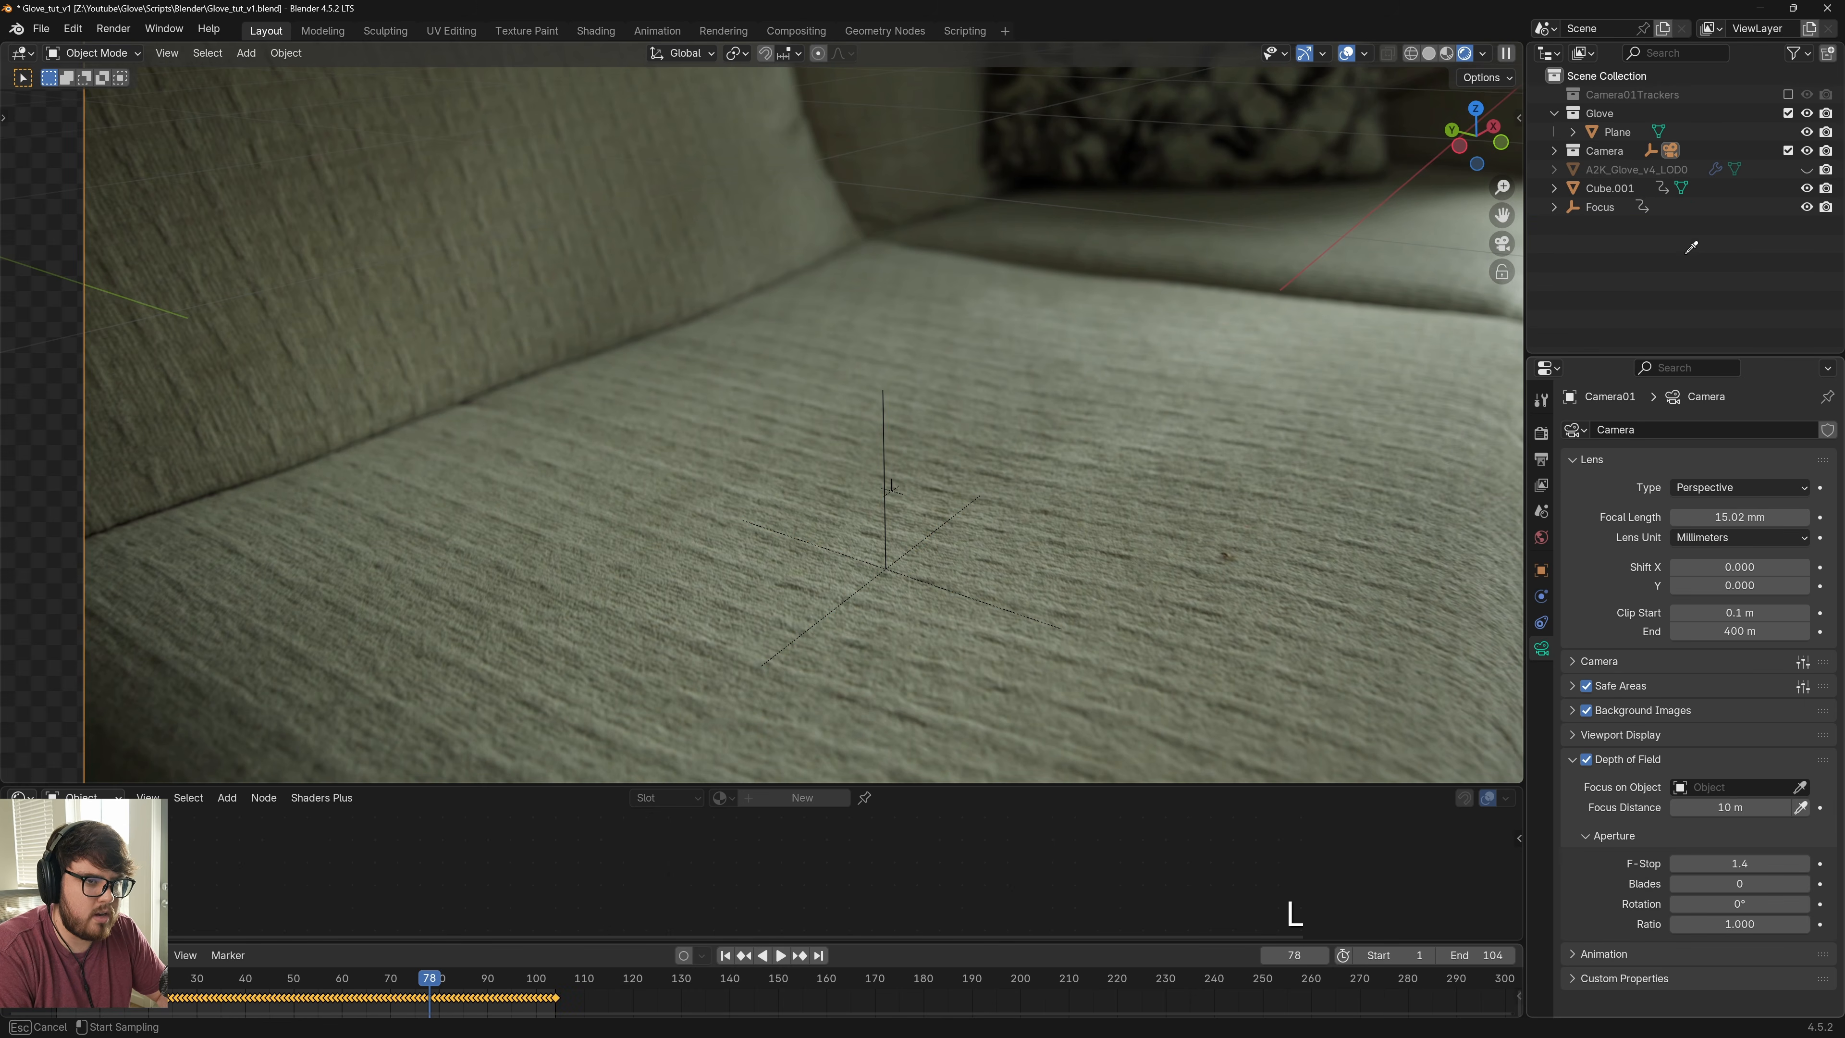
click(1600, 207)
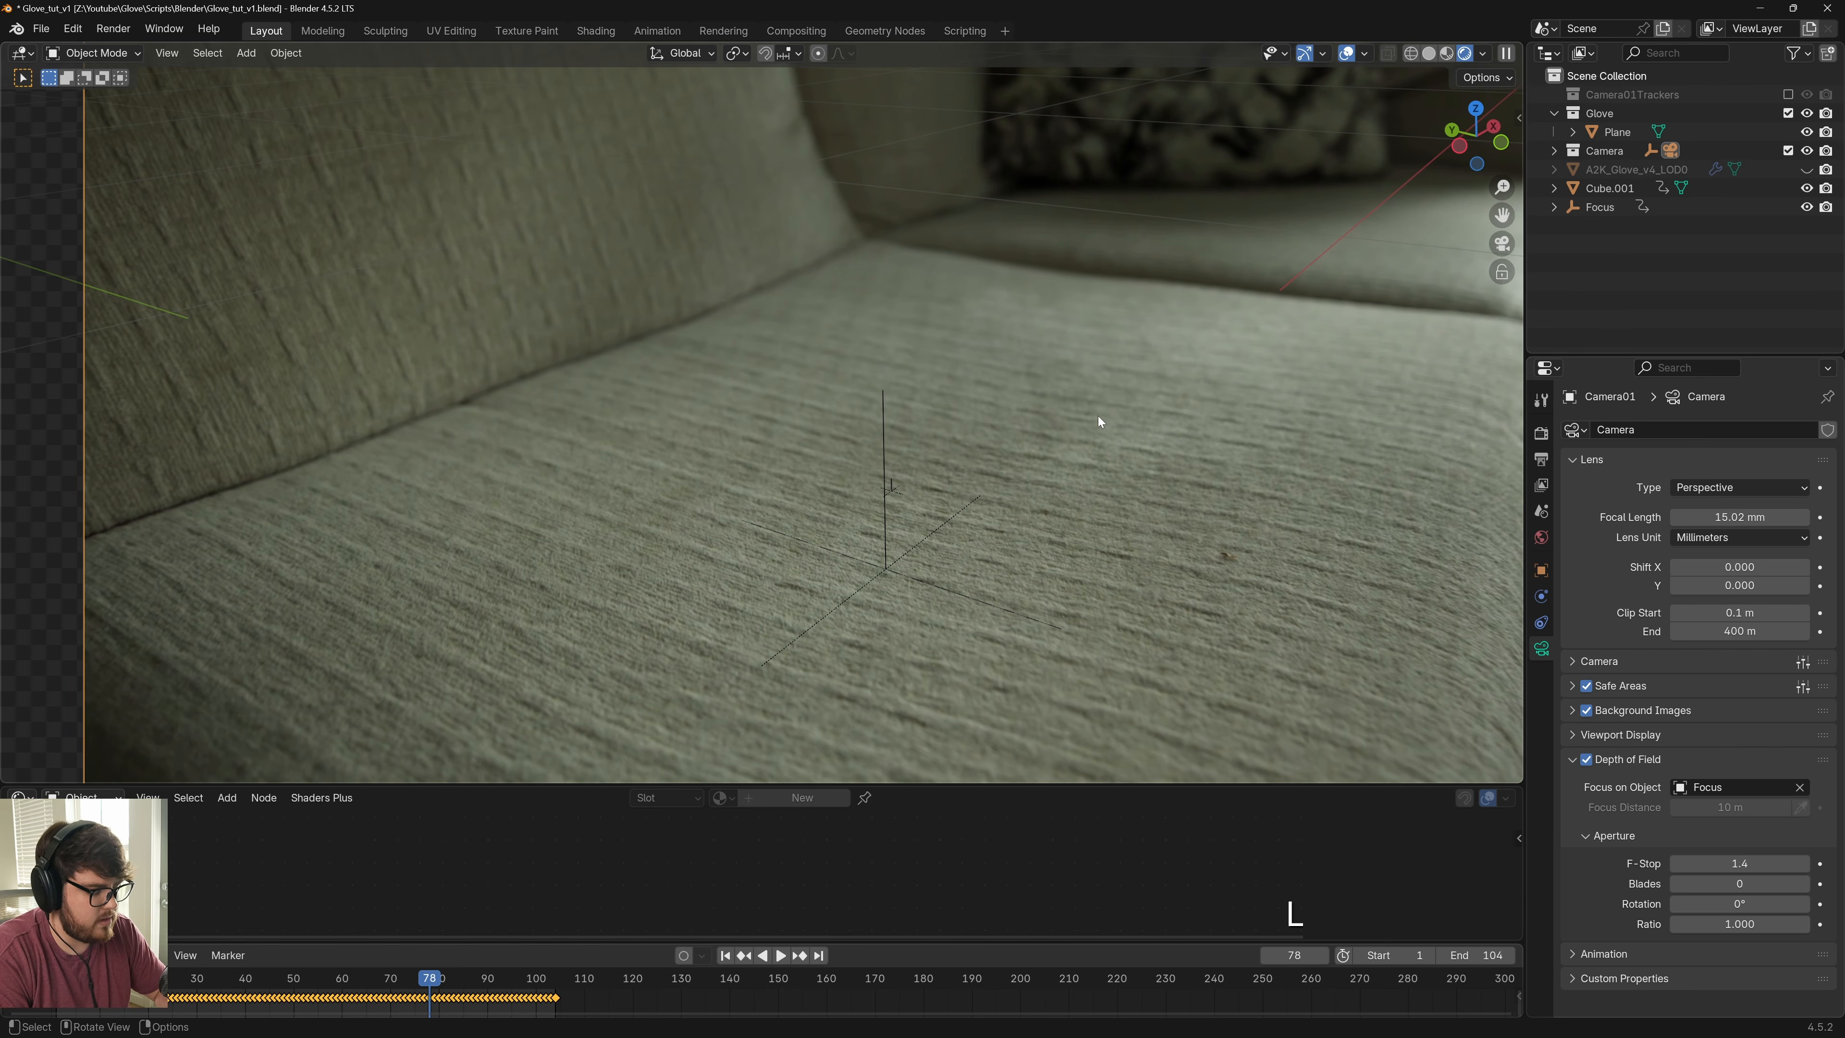
Unhide the baseball glove and clear the selection
key(alt+h)
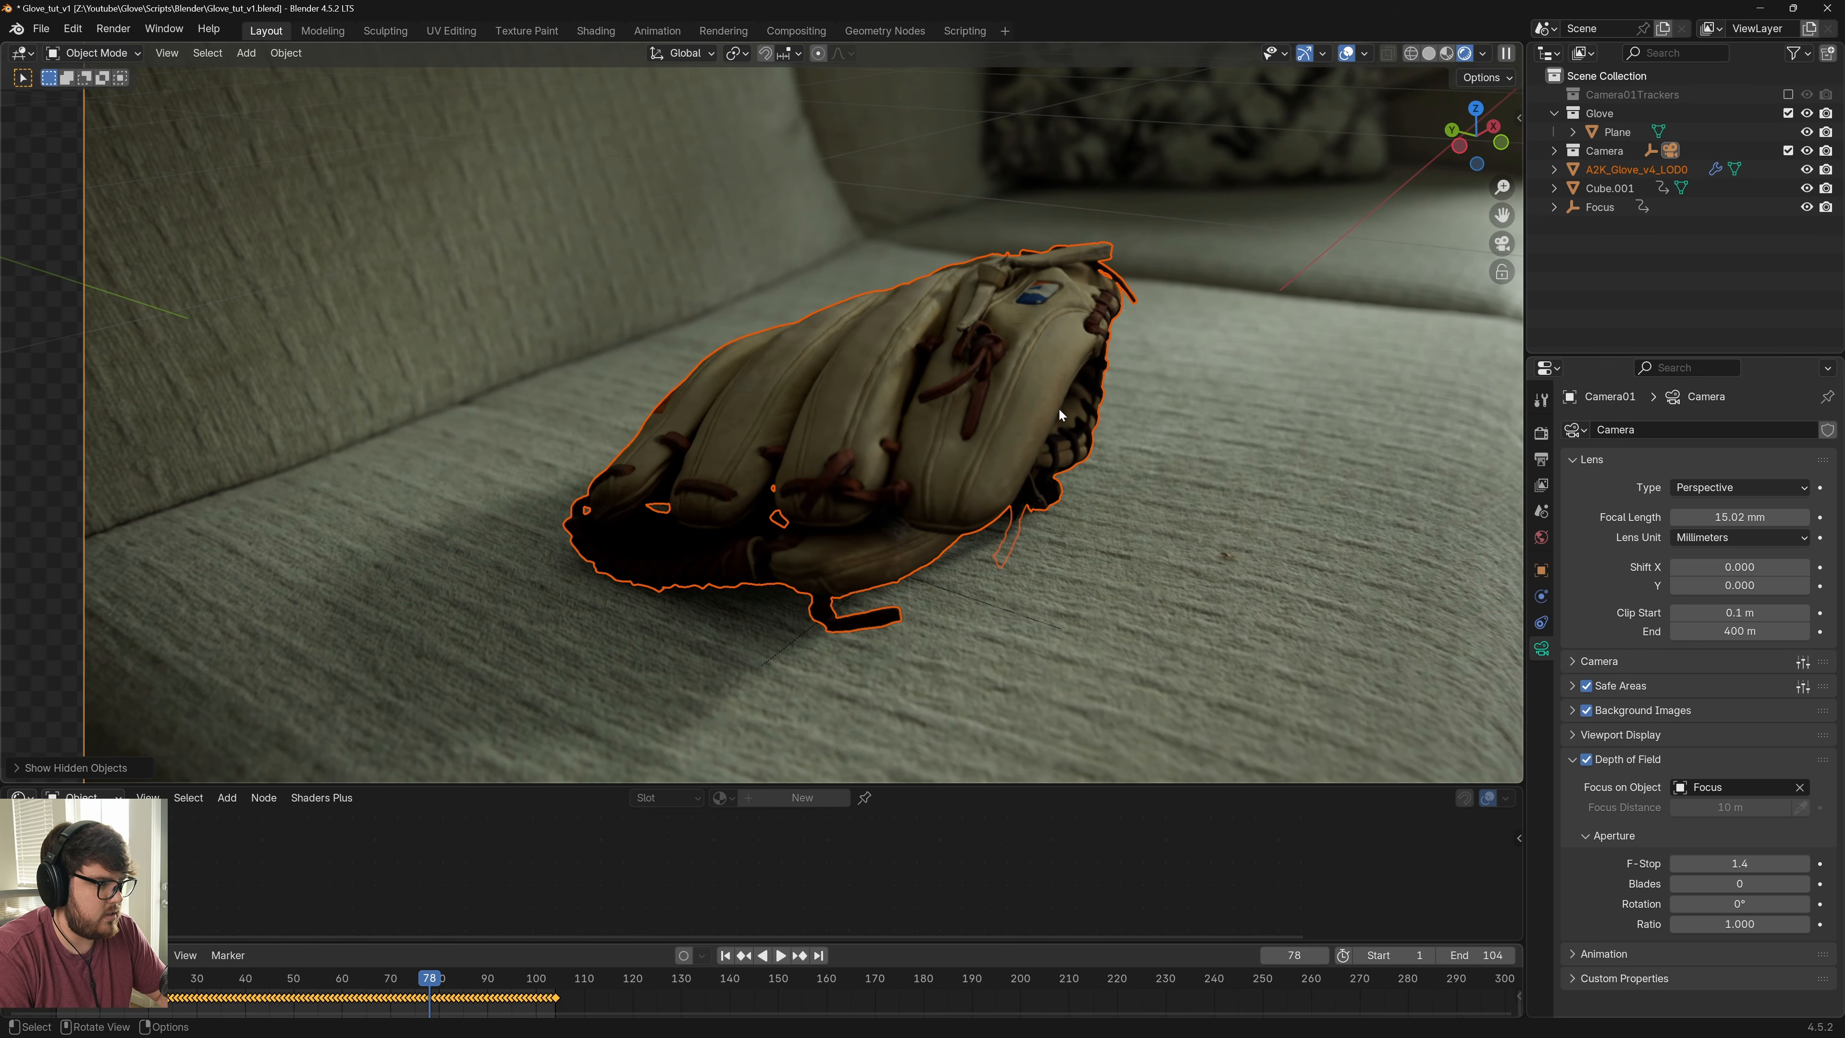
click(1169, 416)
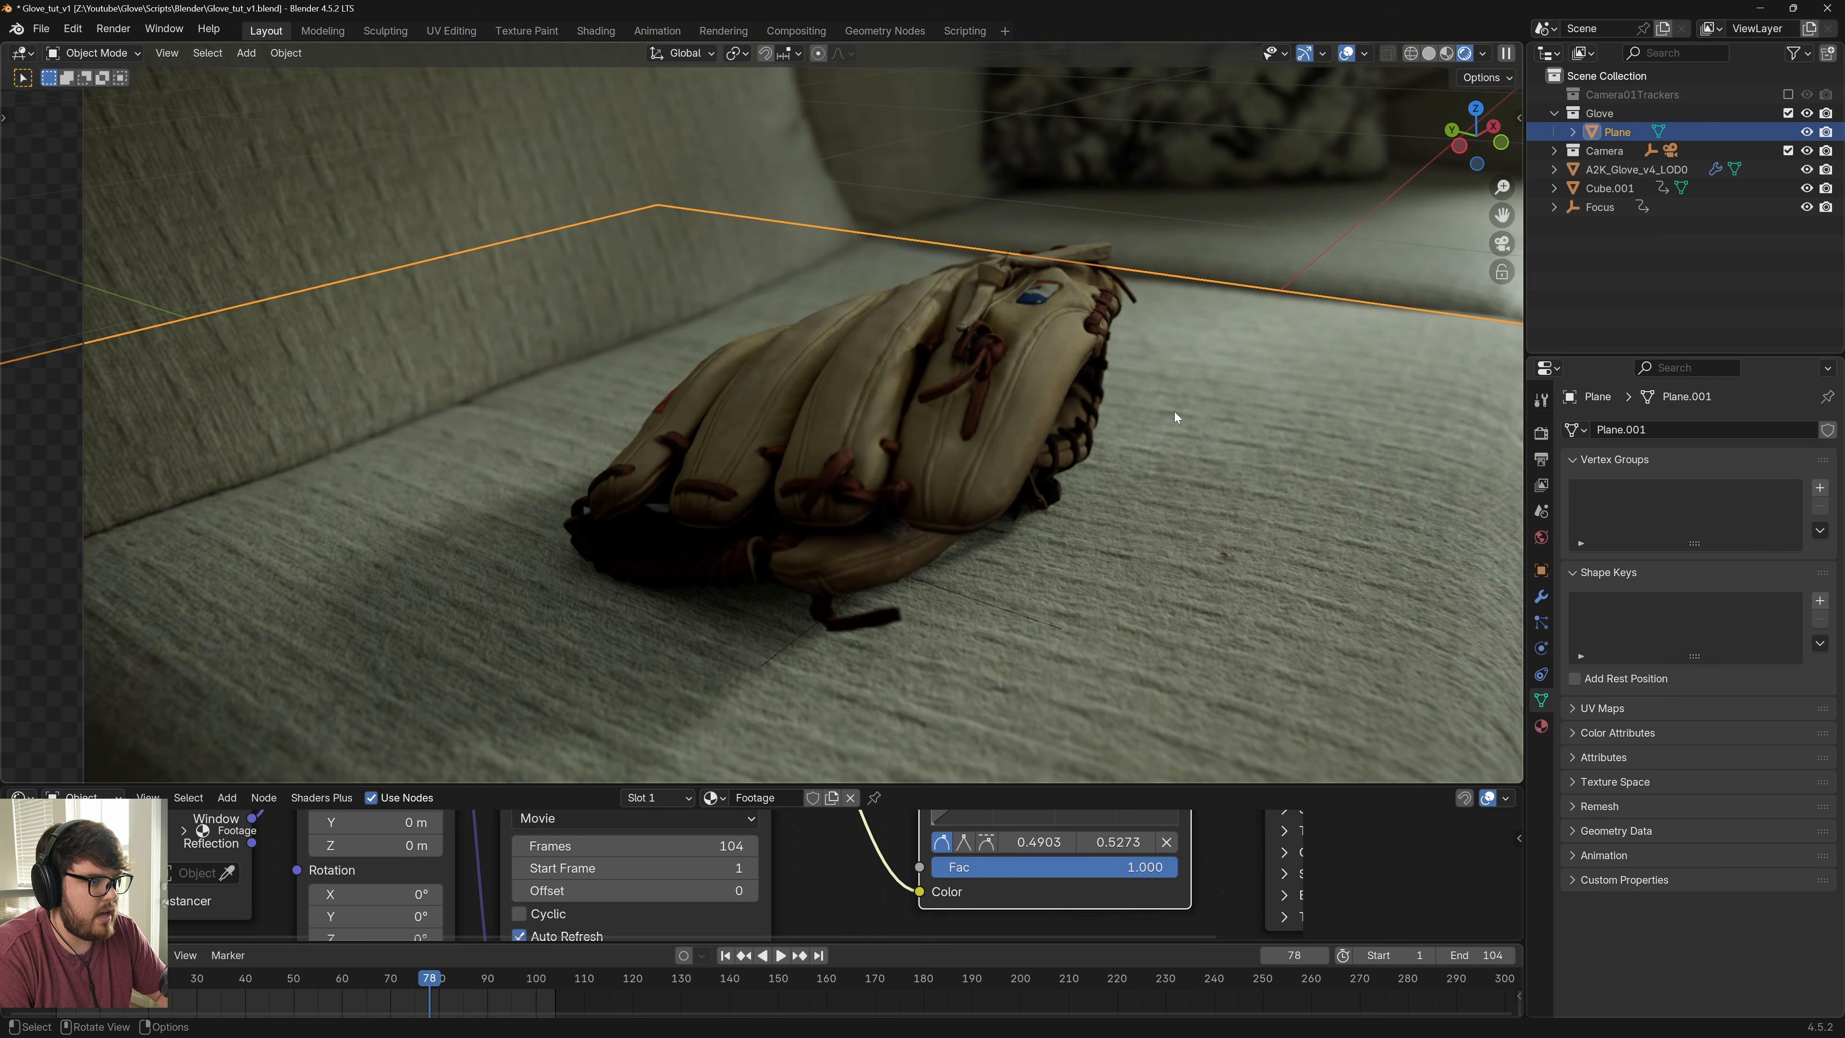
click(1278, 248)
Examine the depth of field on the glove up close and across several frames of the animation
scroll(1102, 405, up, 5)
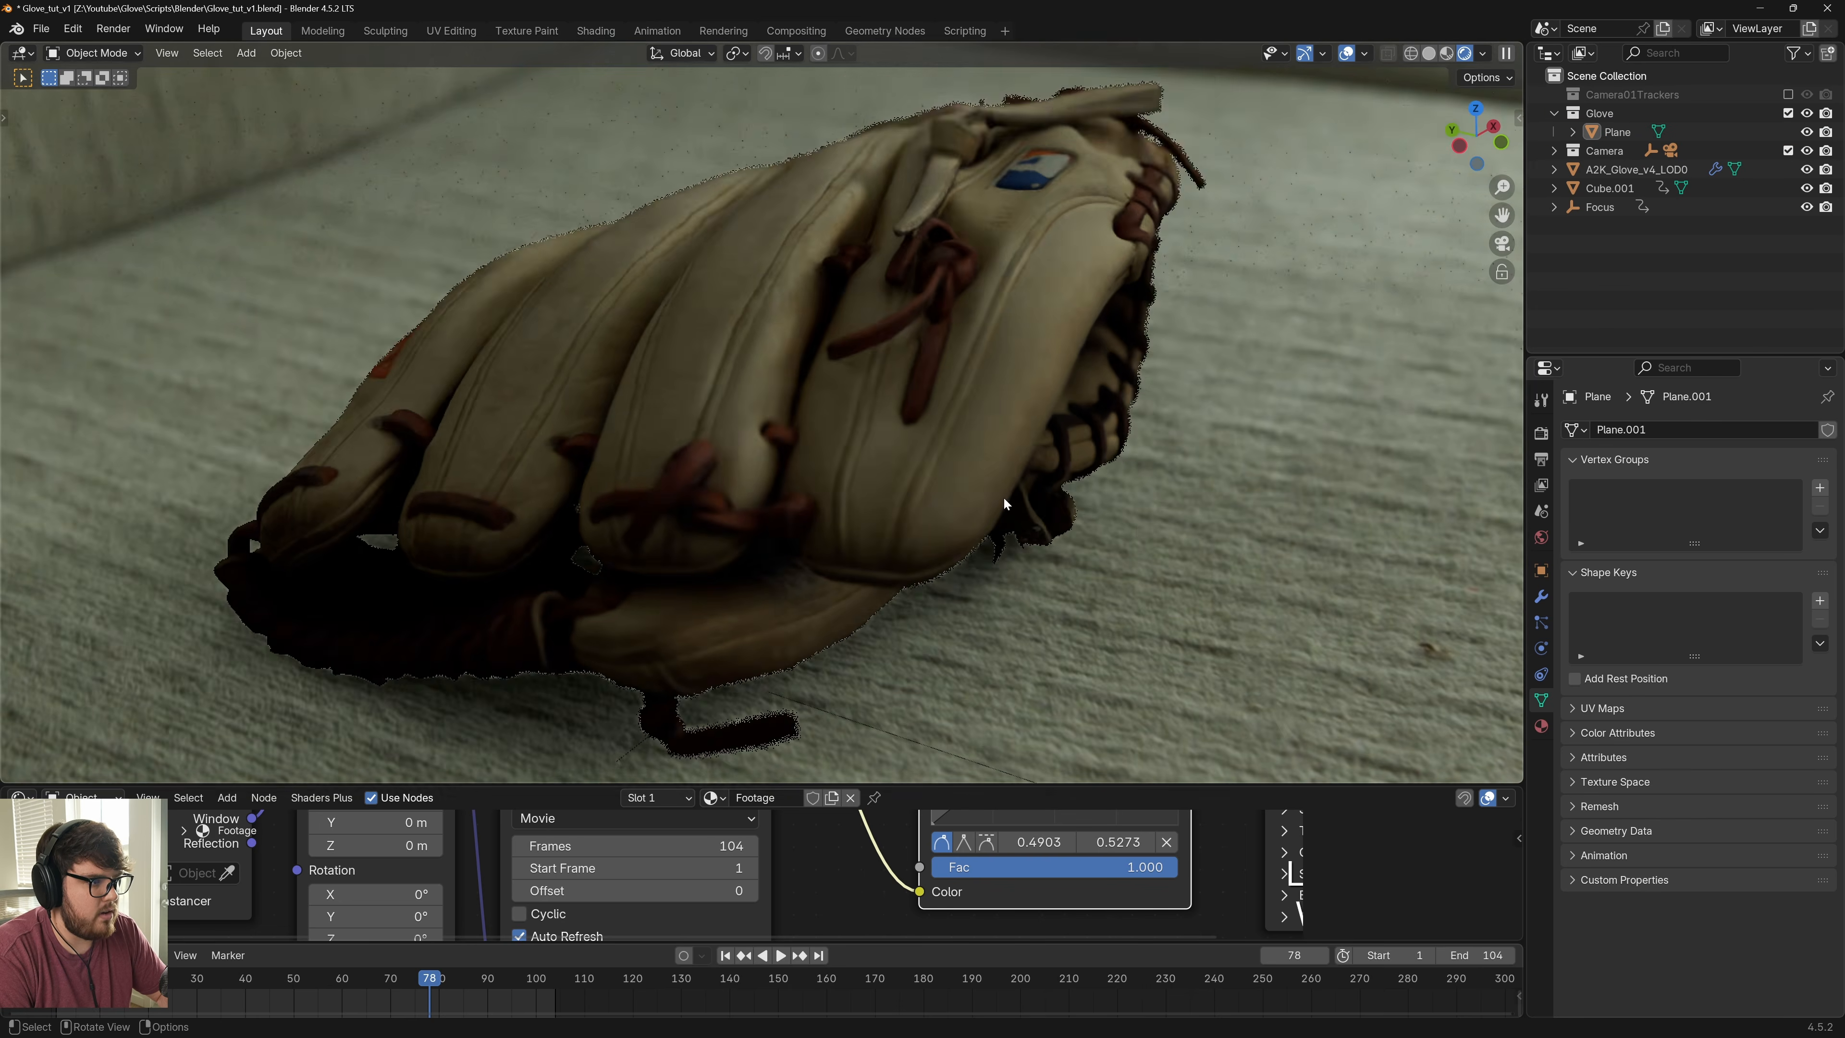
scroll(1082, 550, down, 5)
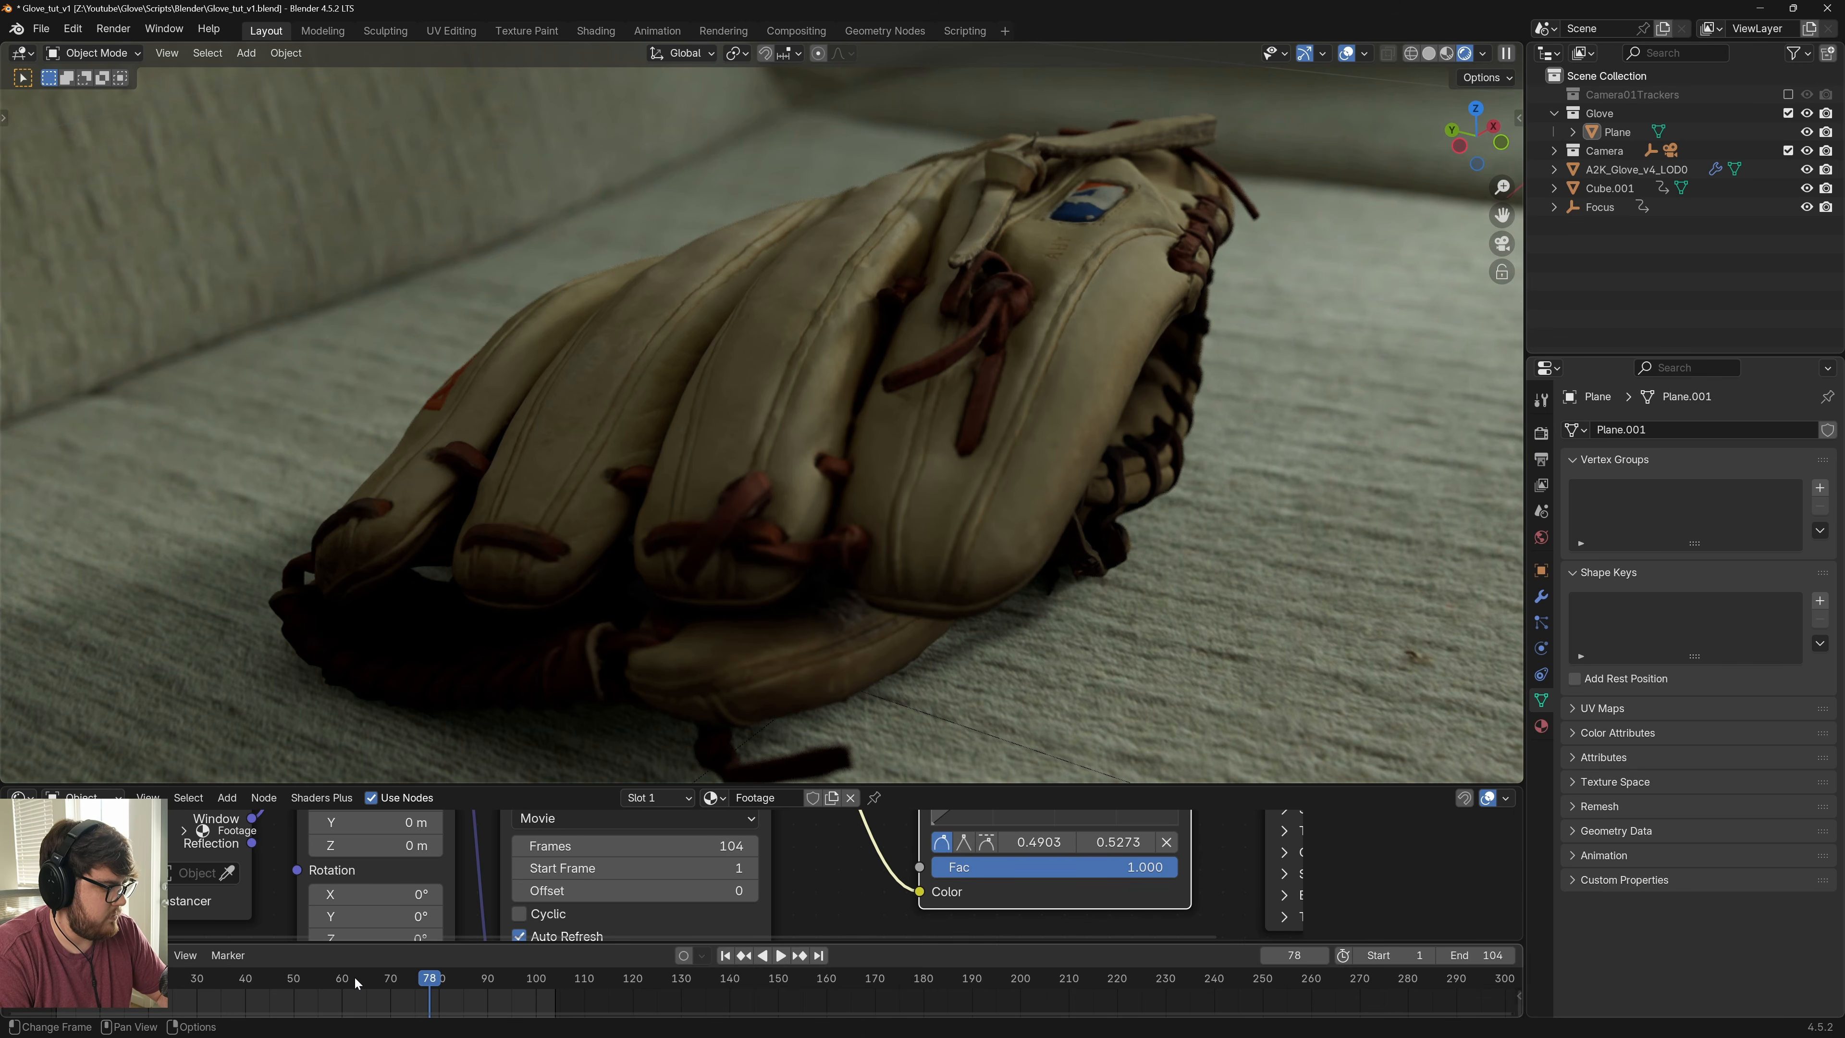
click(351, 992)
scroll(893, 482, down, 5)
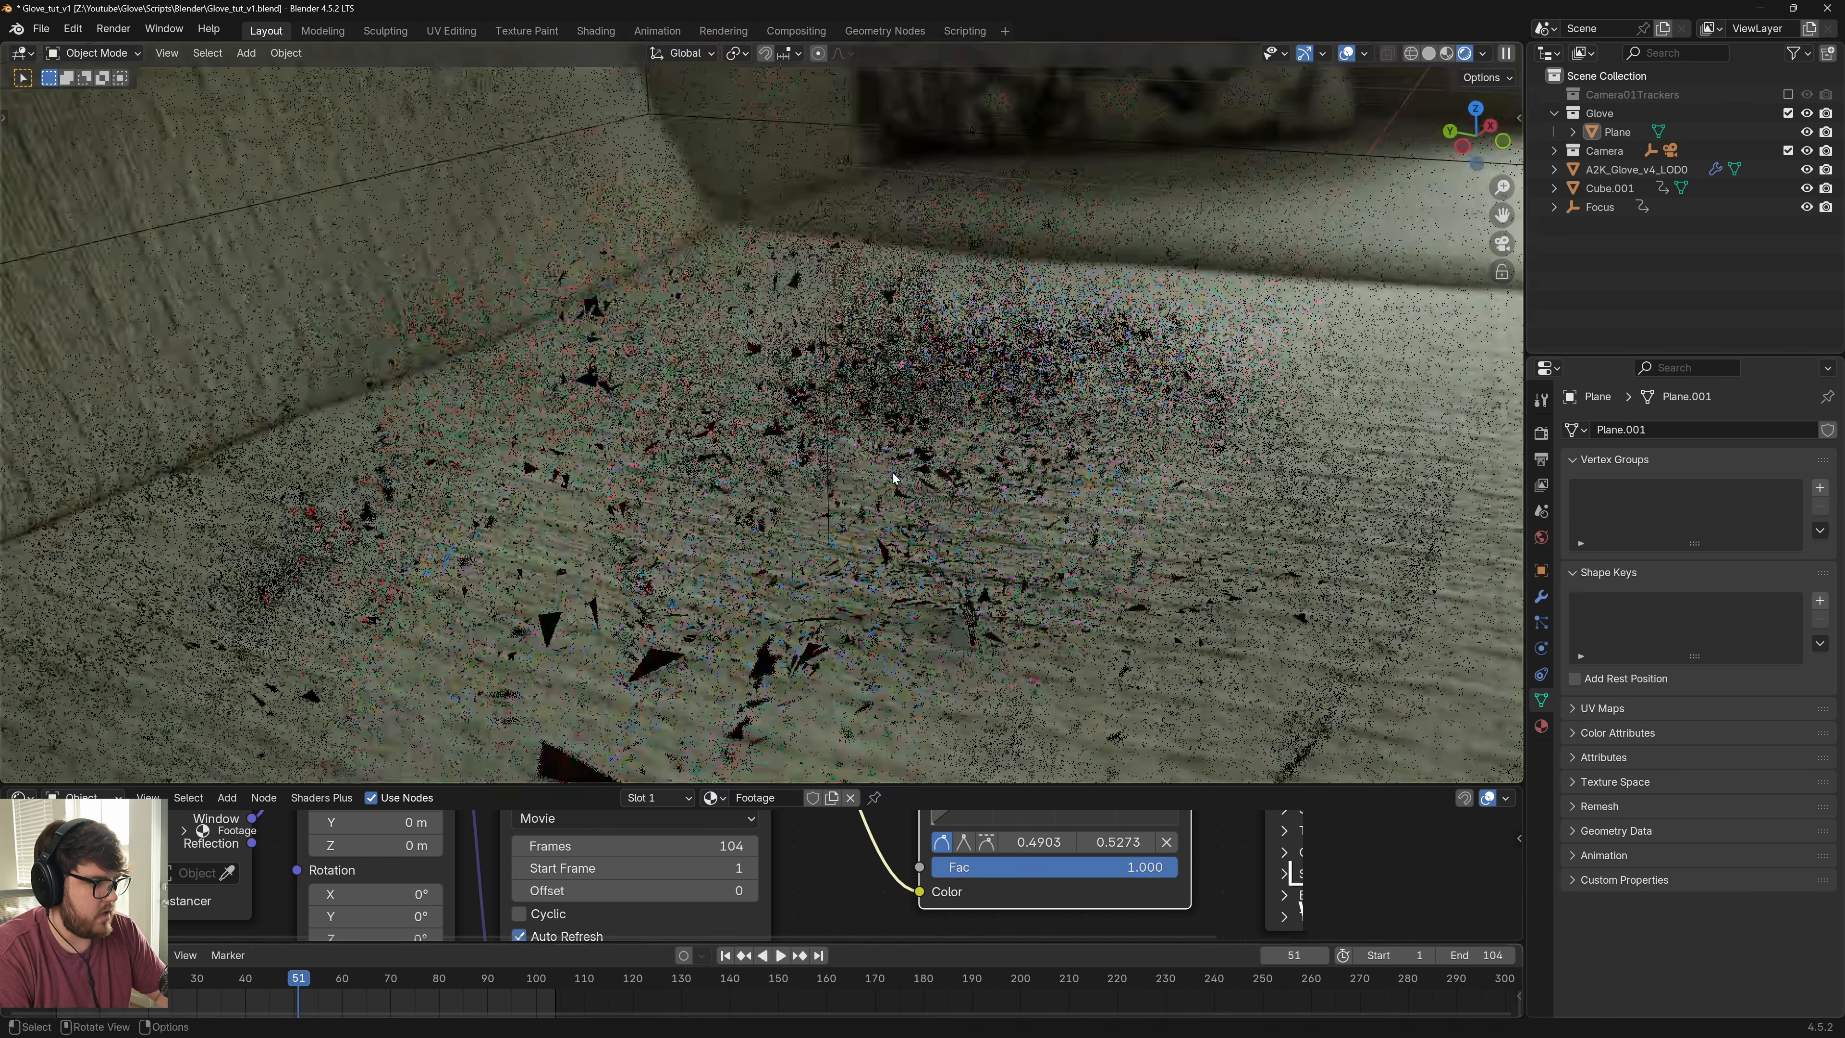
shift+middle_drag(902, 482, 942, 553)
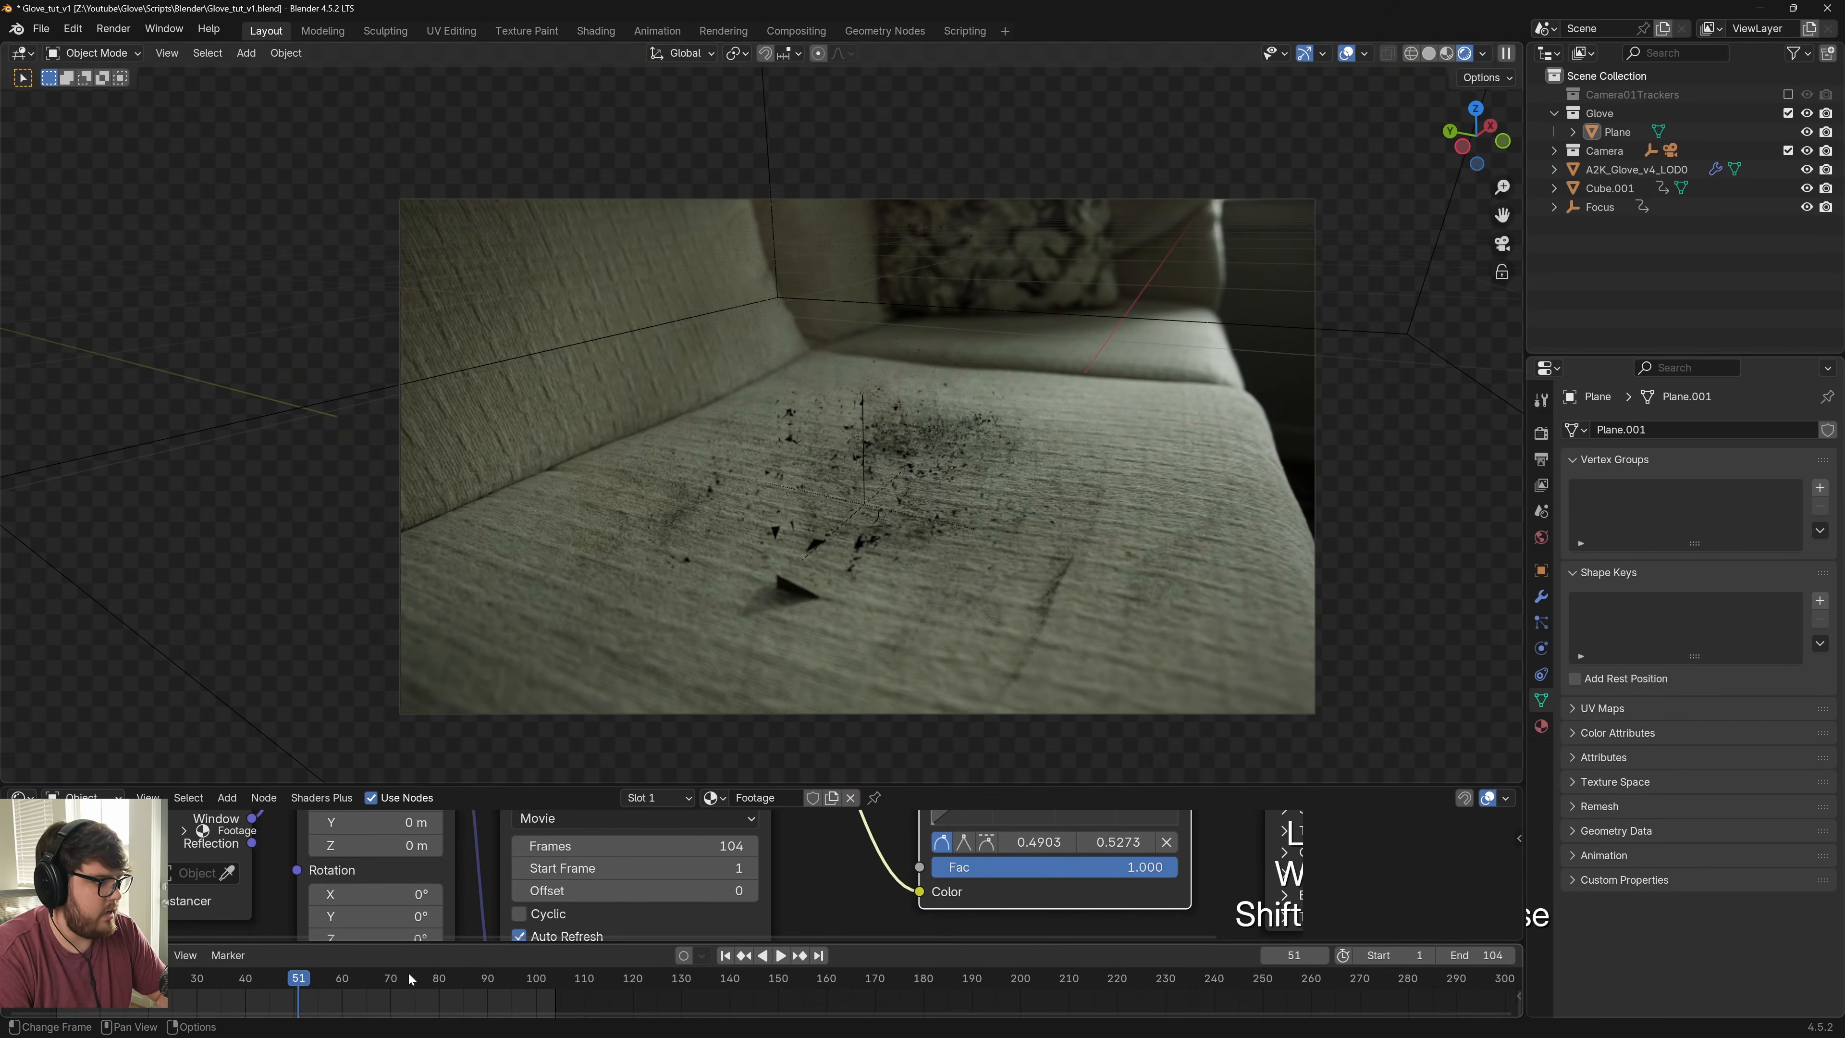
click(139, 978)
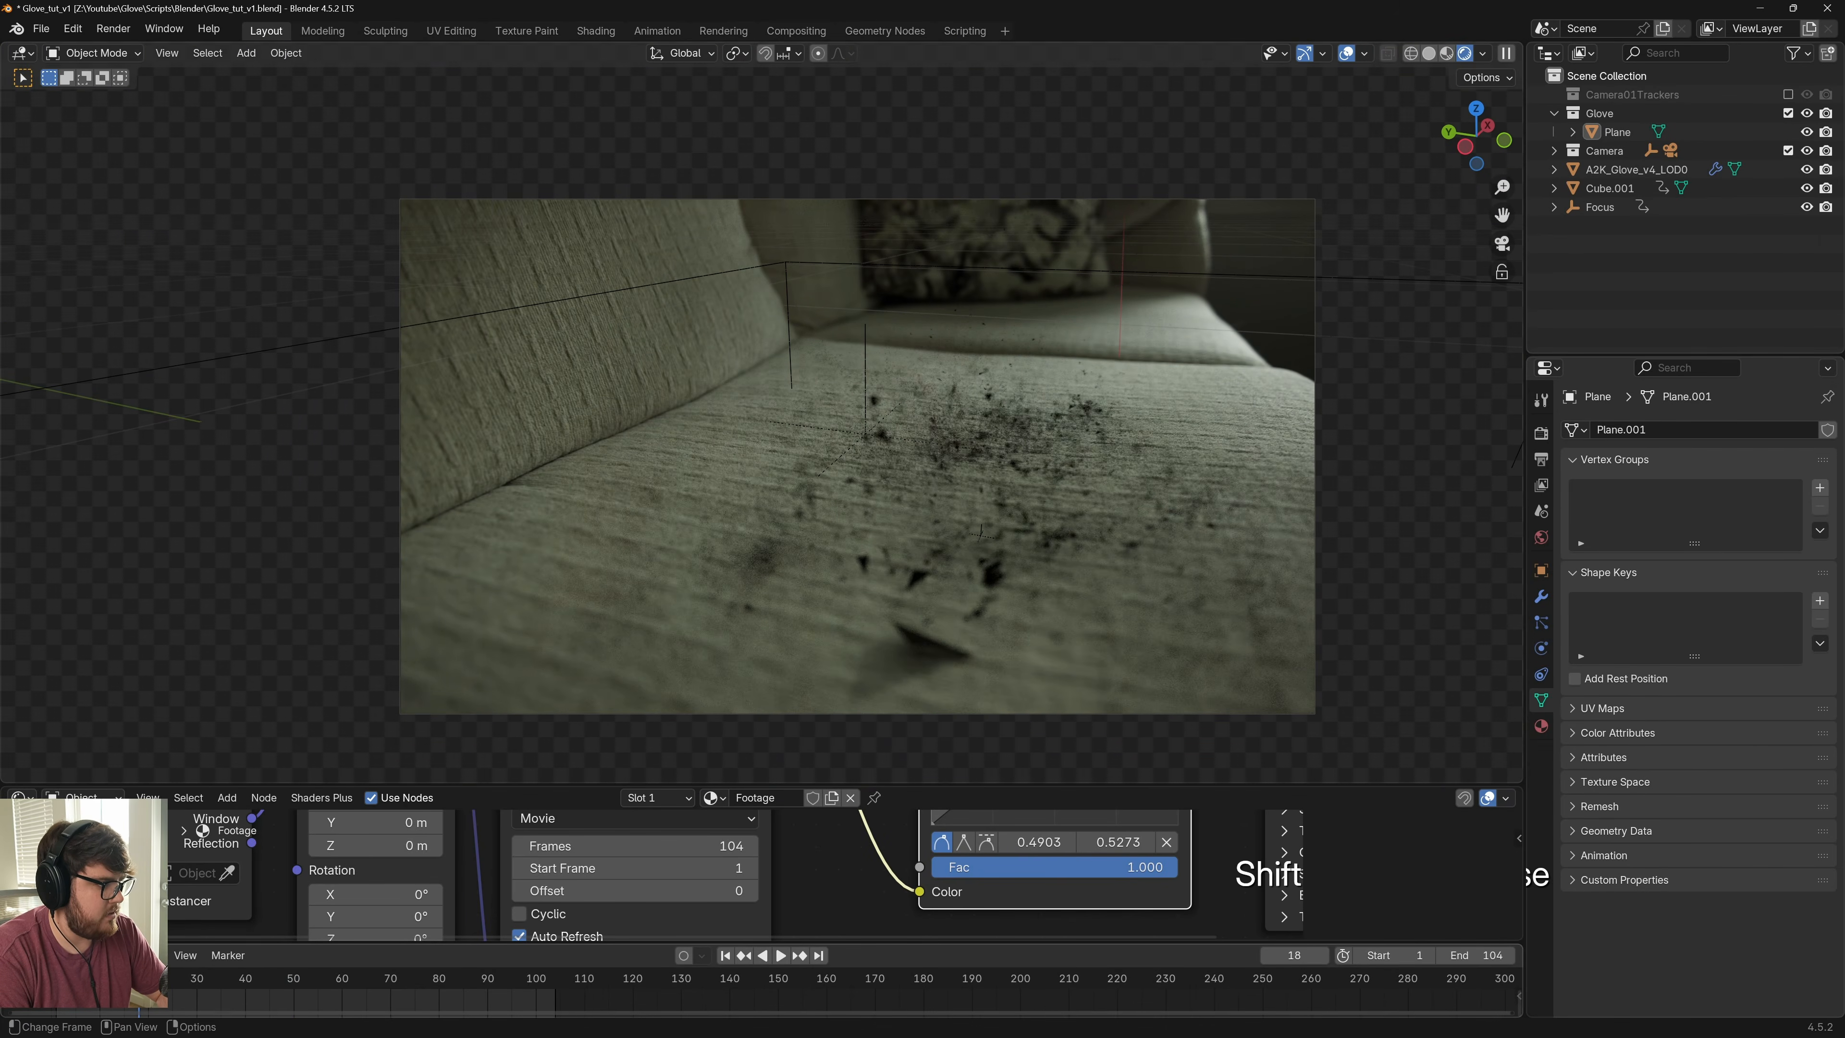
drag(329, 1002, 522, 983)
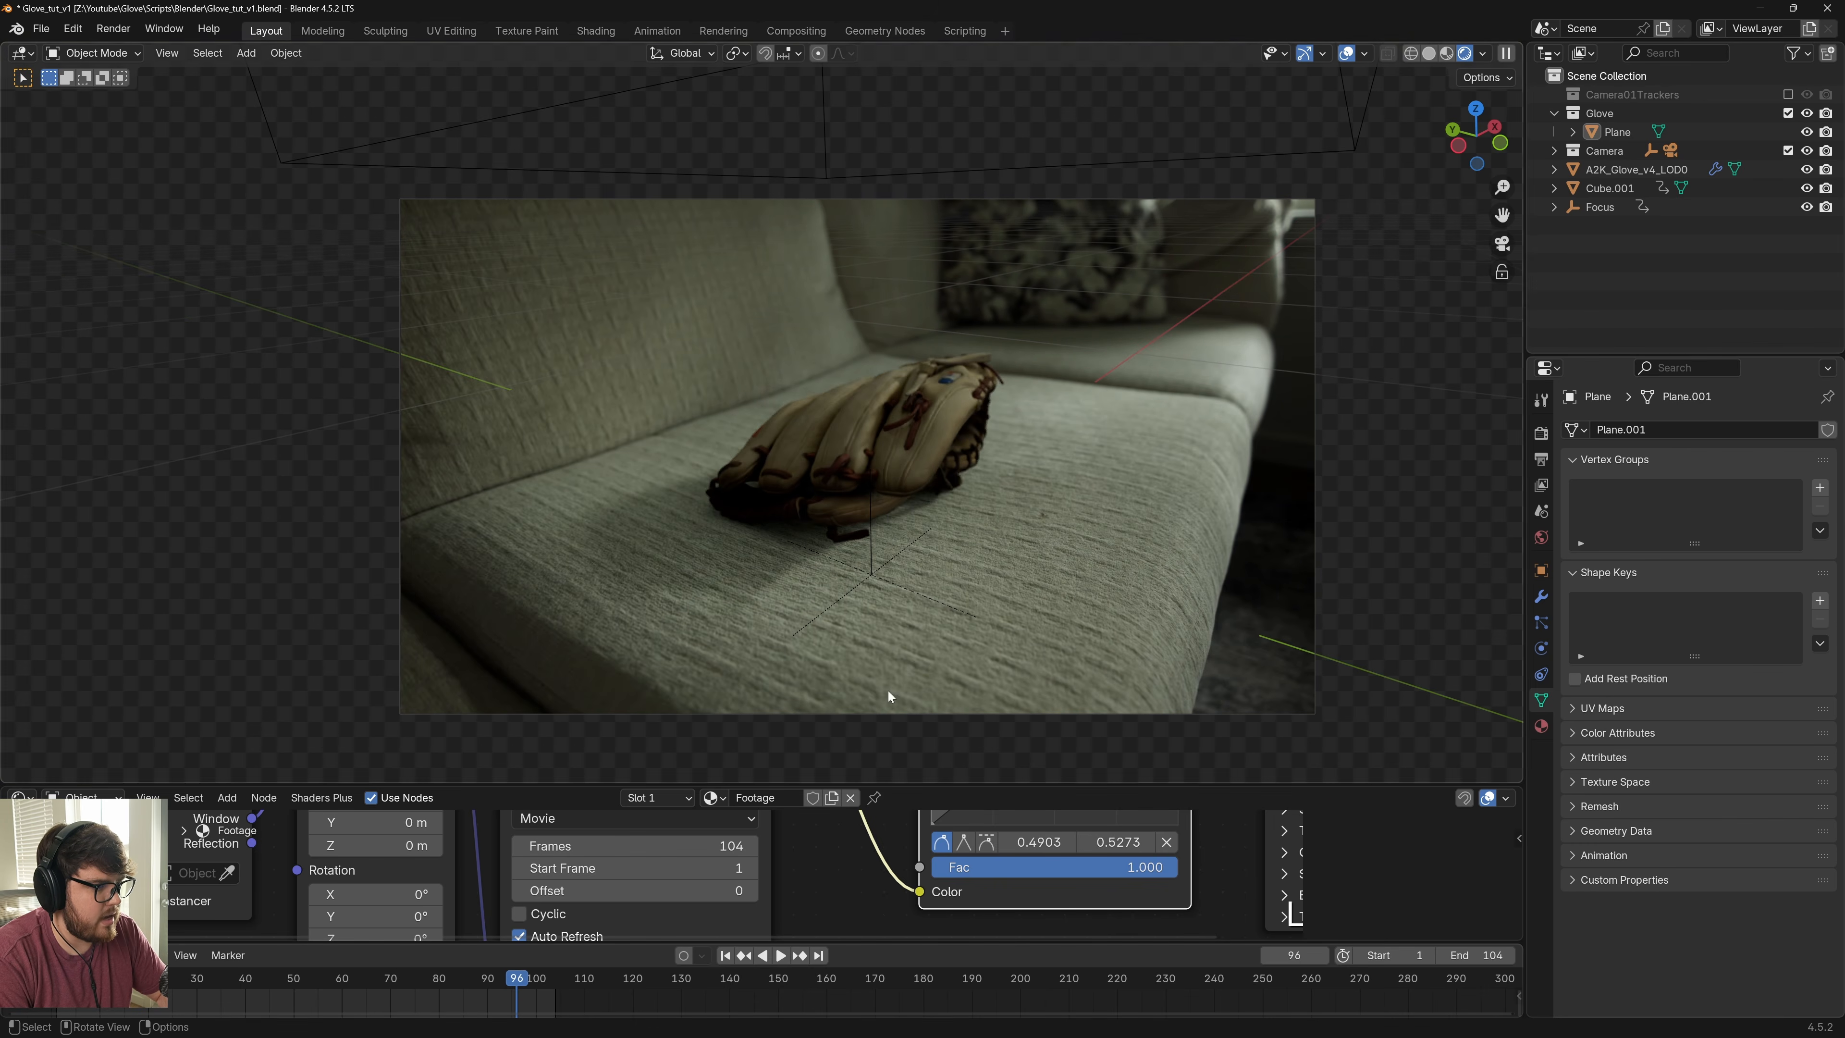
Check the glove up close, save the file and switch the viewport to solid shading
scroll(947, 477, up, 5)
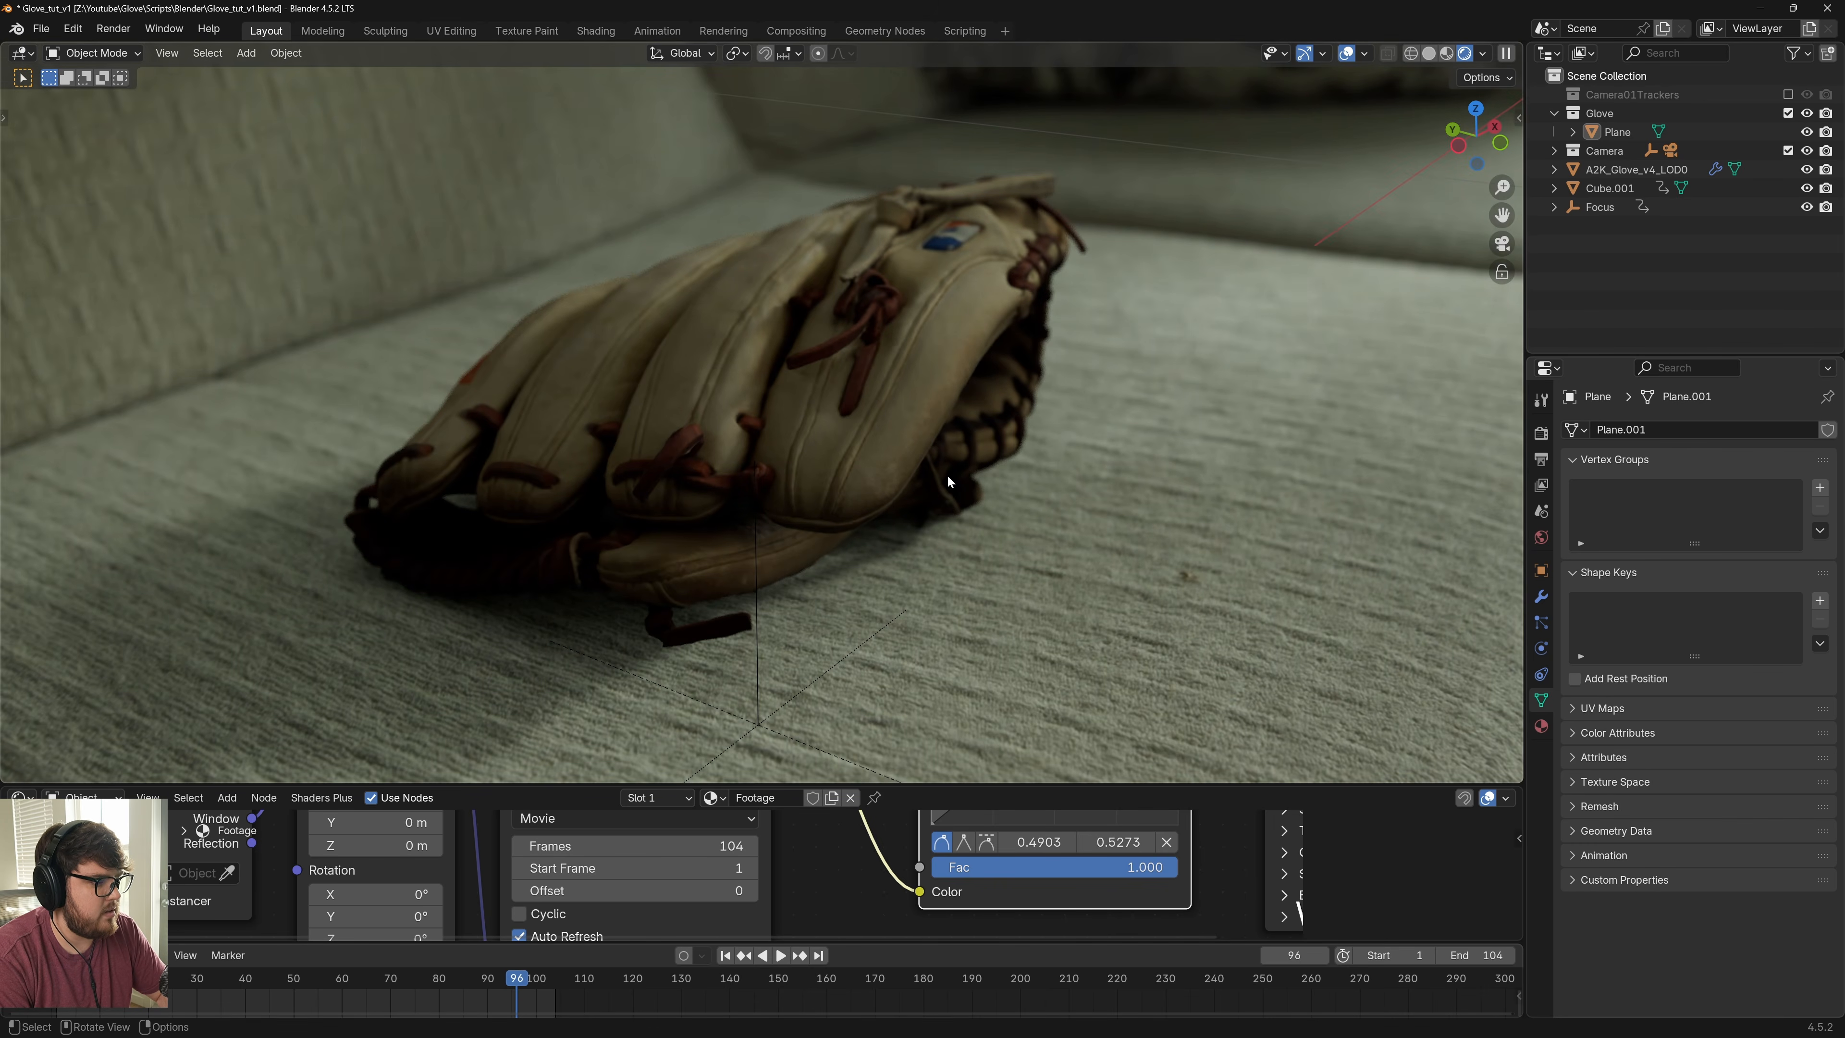
scroll(947, 475, down, 6)
shift+middle_drag(957, 433, 915, 460)
key(ctrl+s)
key(z)
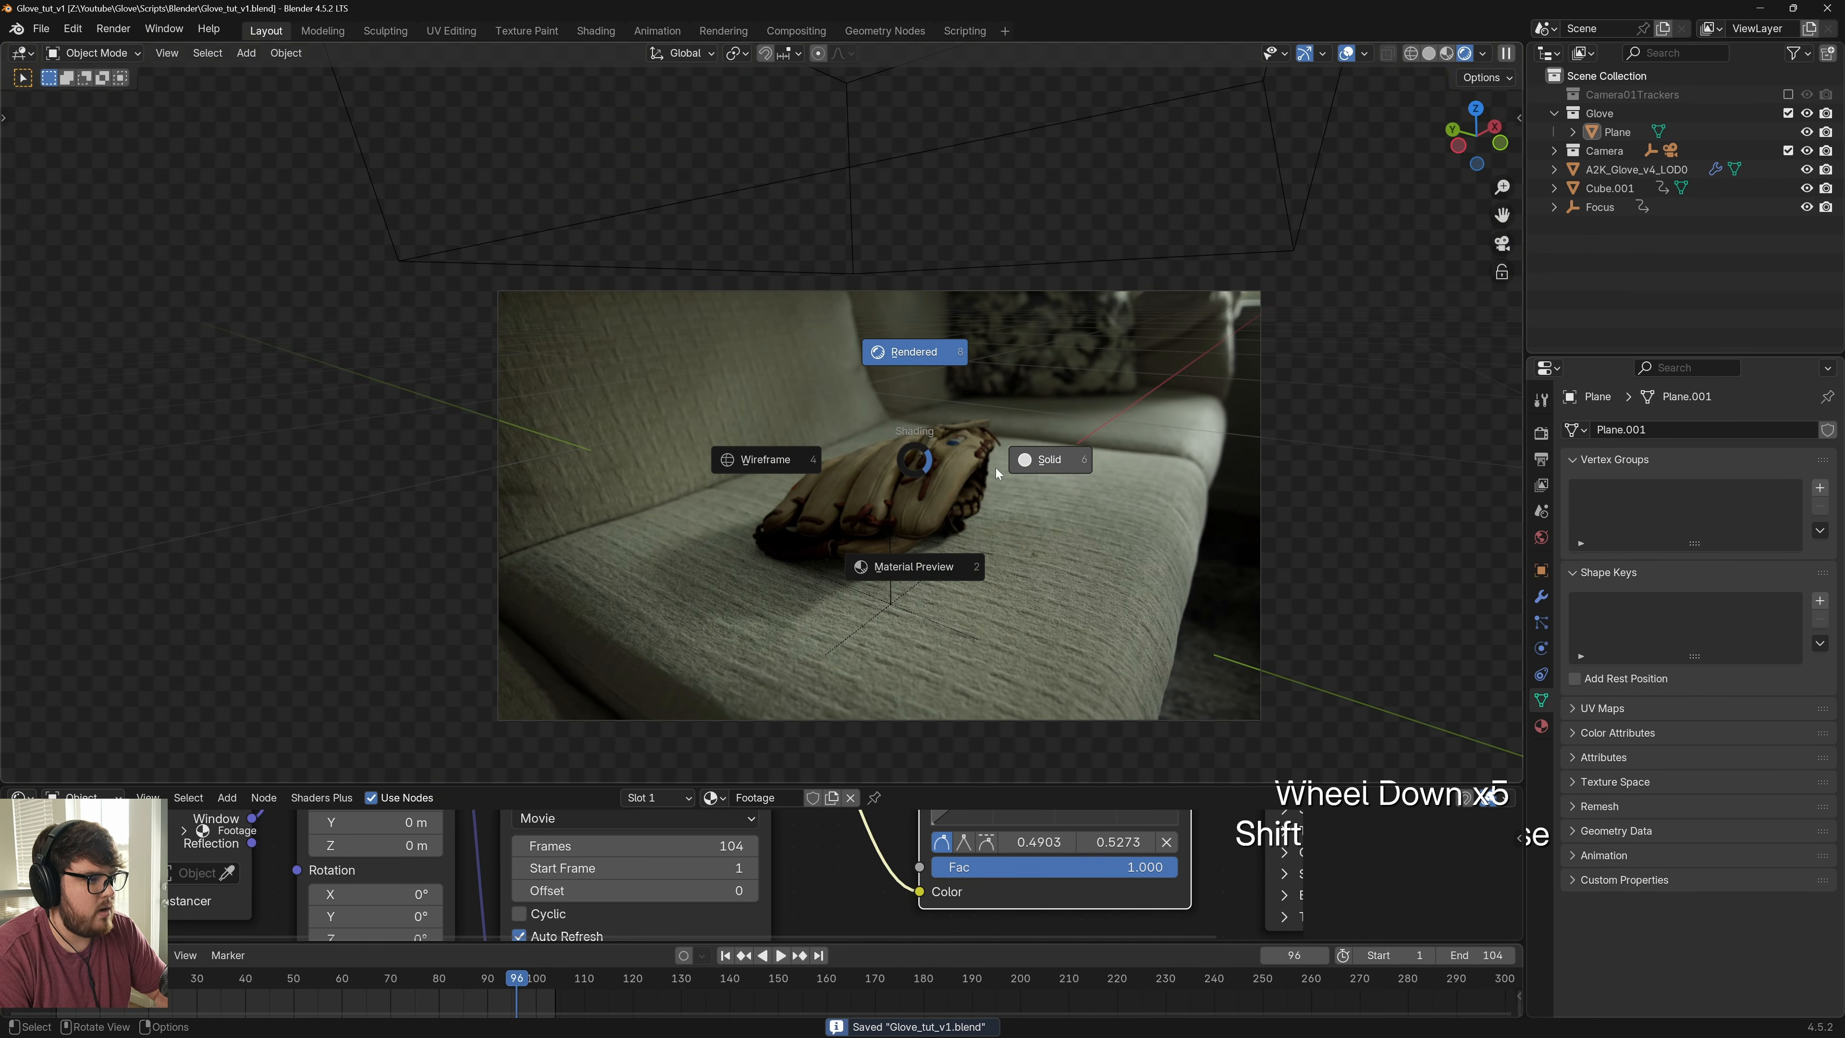
click(1035, 466)
Add a File Output node to the compositing node tree between the Render Layers and Composite nodes
click(783, 33)
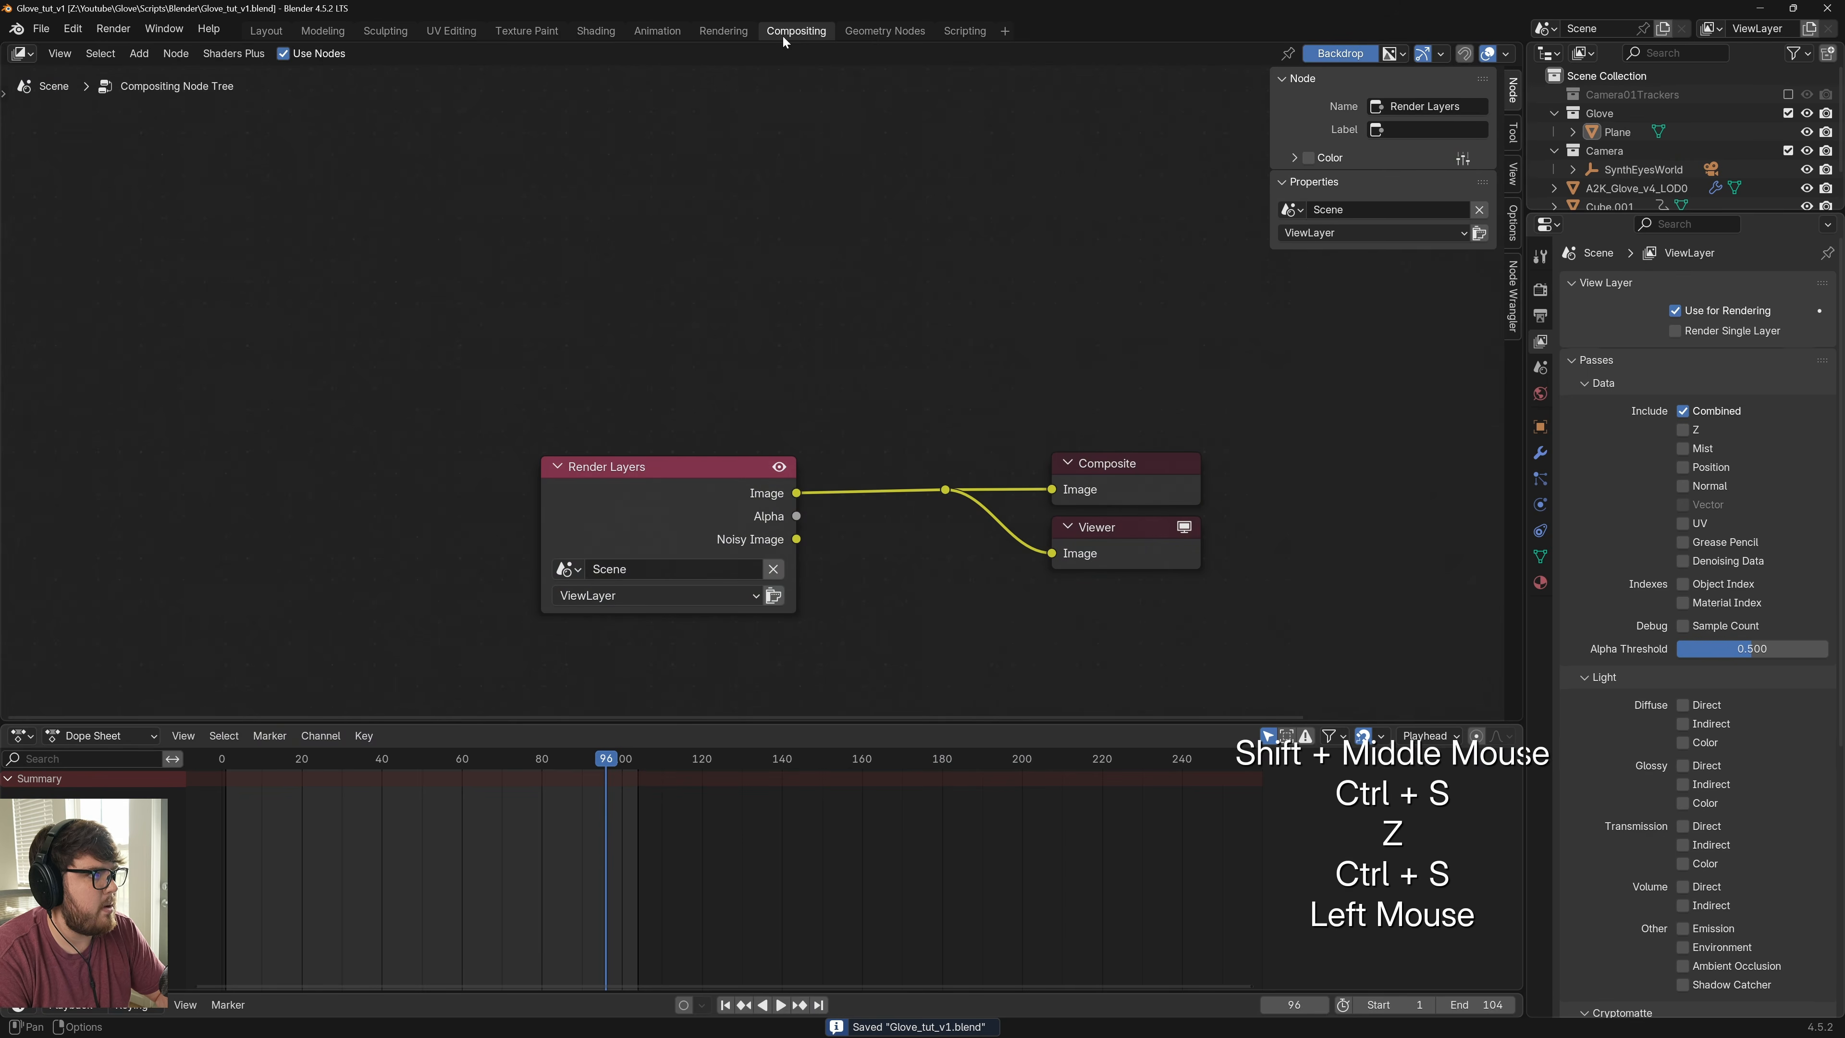
drag(681, 488, 392, 494)
key(shift+a)
text(filo)
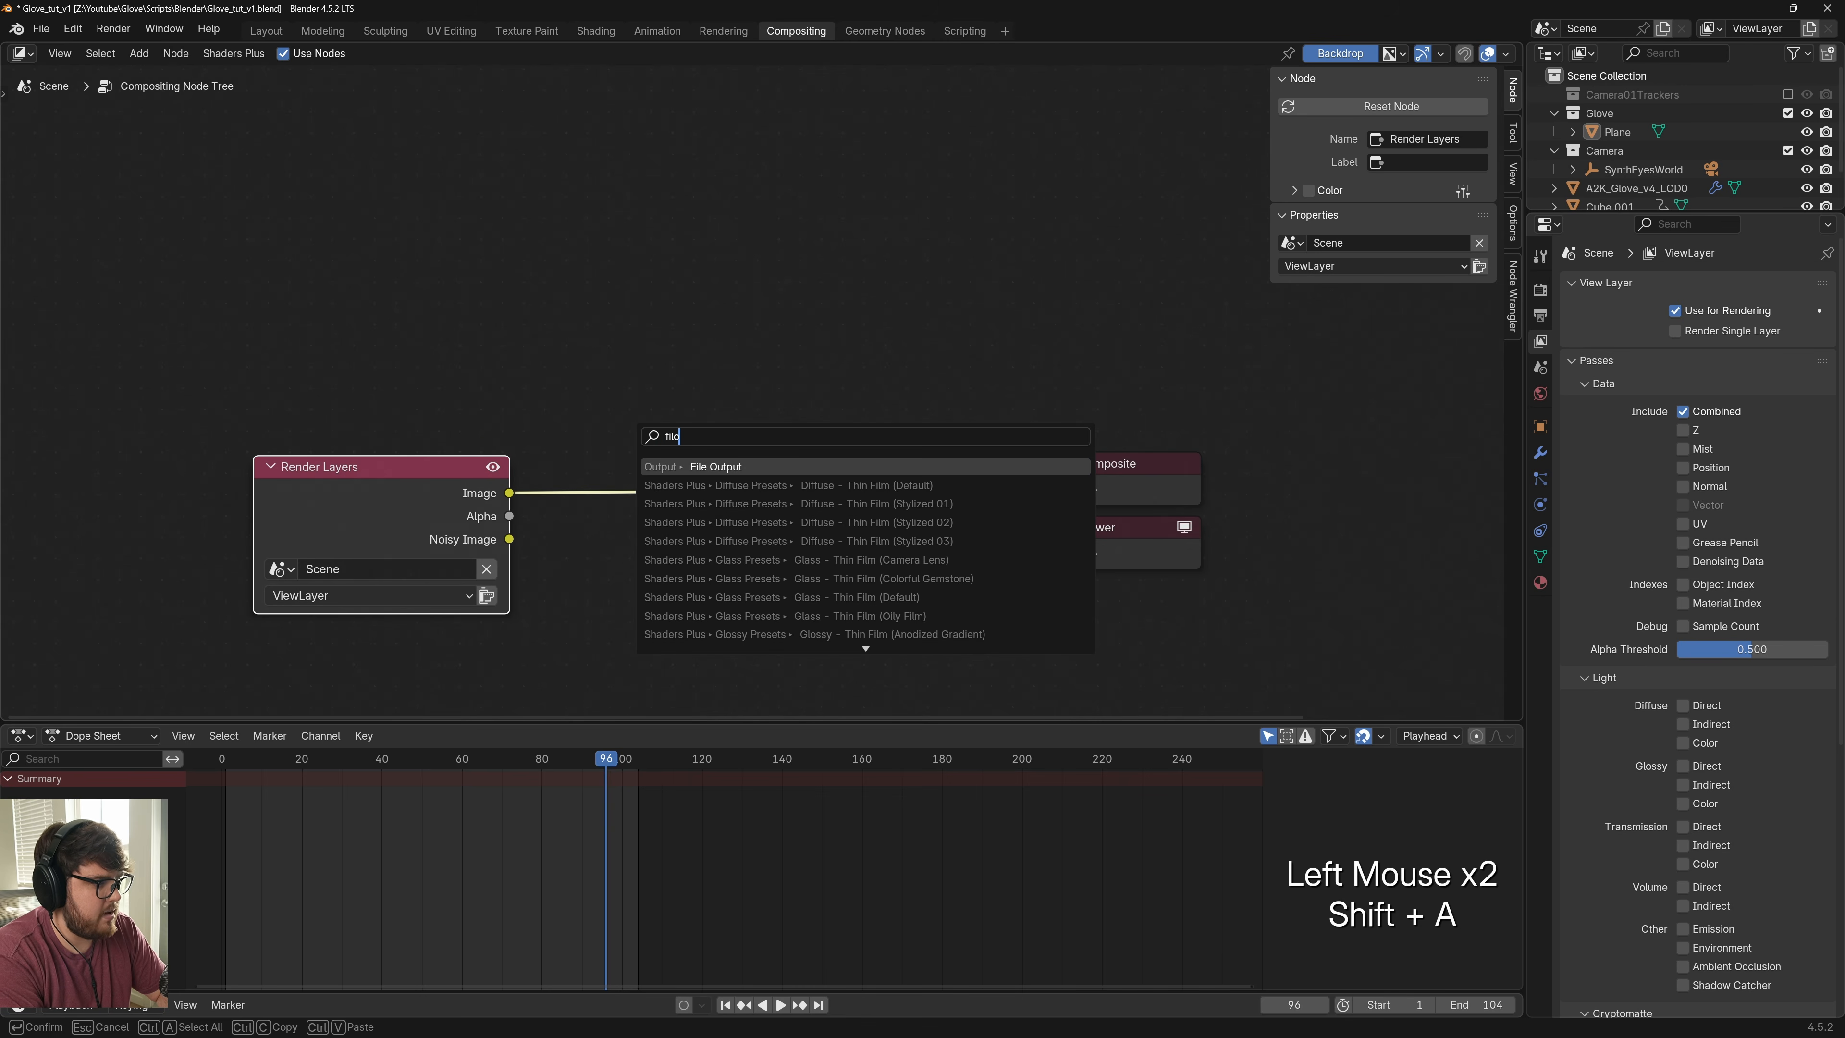
key(BackSpace)
text(e)
key(Return)
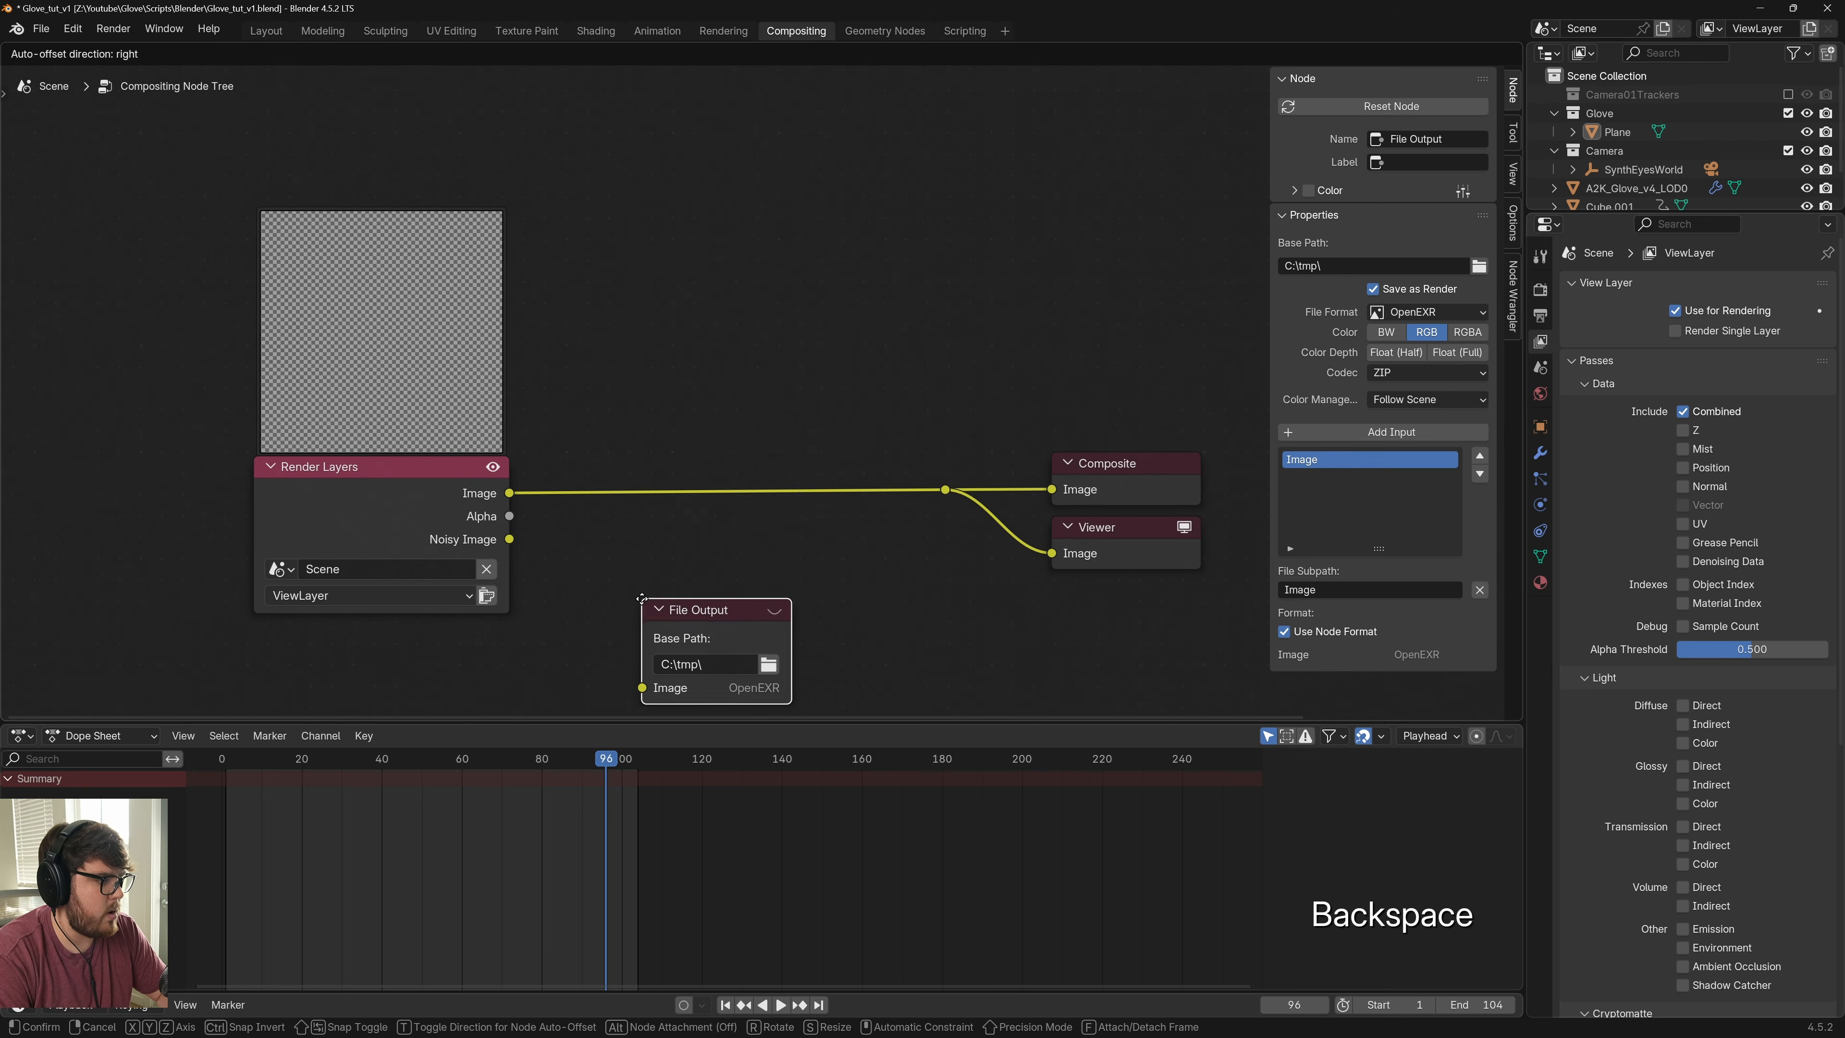
click(740, 411)
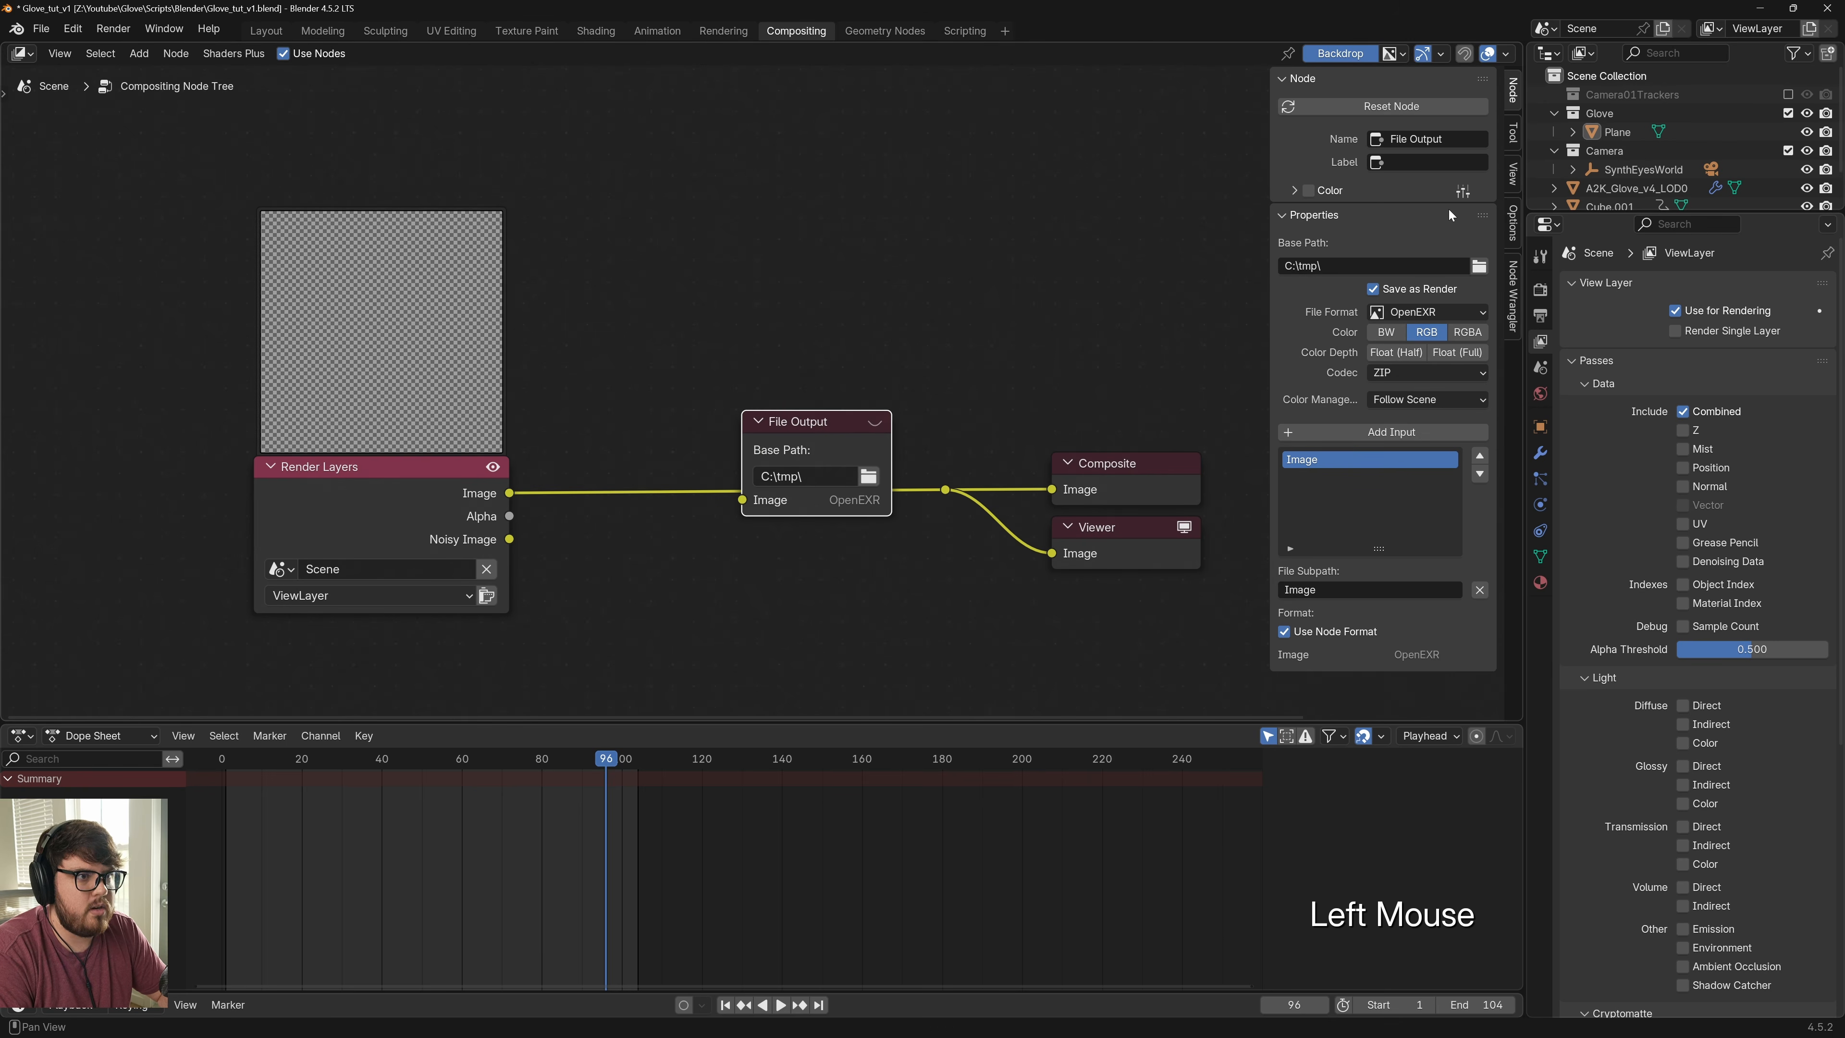
Set the File Output node to OpenEXR MultiLayer with Float (Half) color depth and the DWAA (lossy) codec
click(1435, 315)
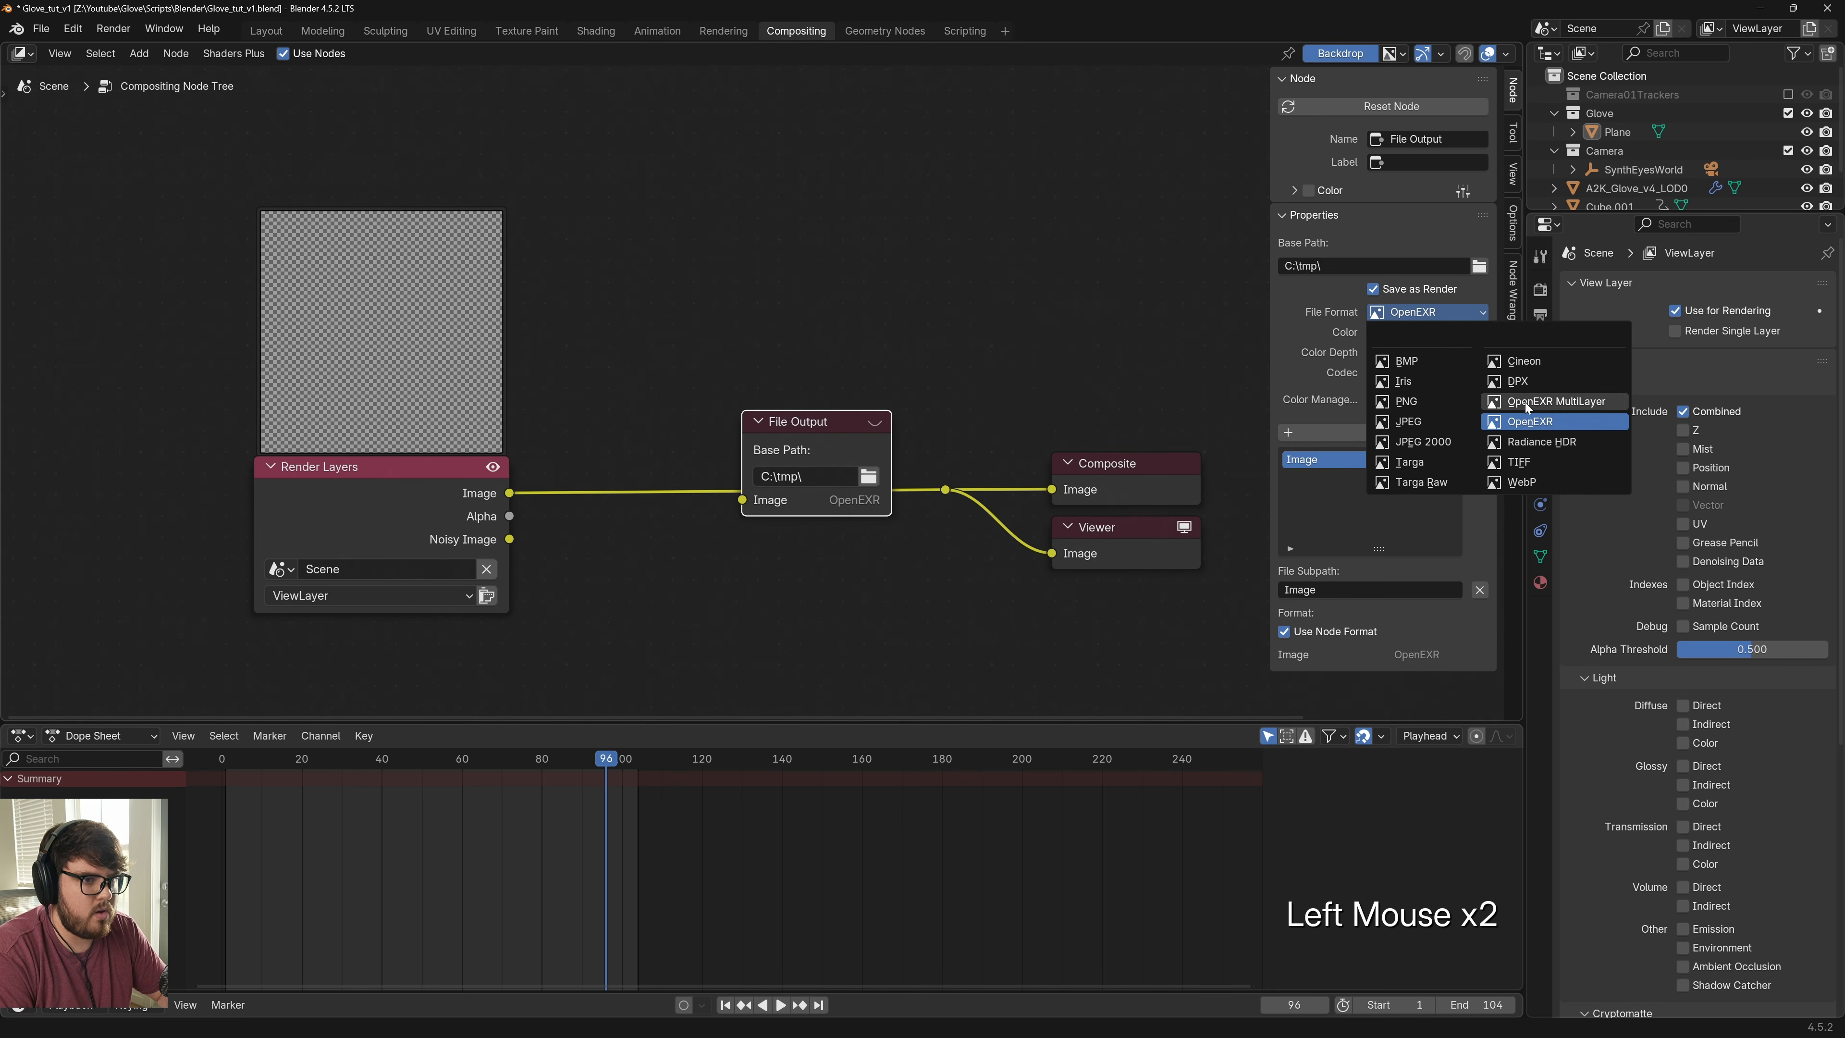
click(1524, 401)
click(1395, 334)
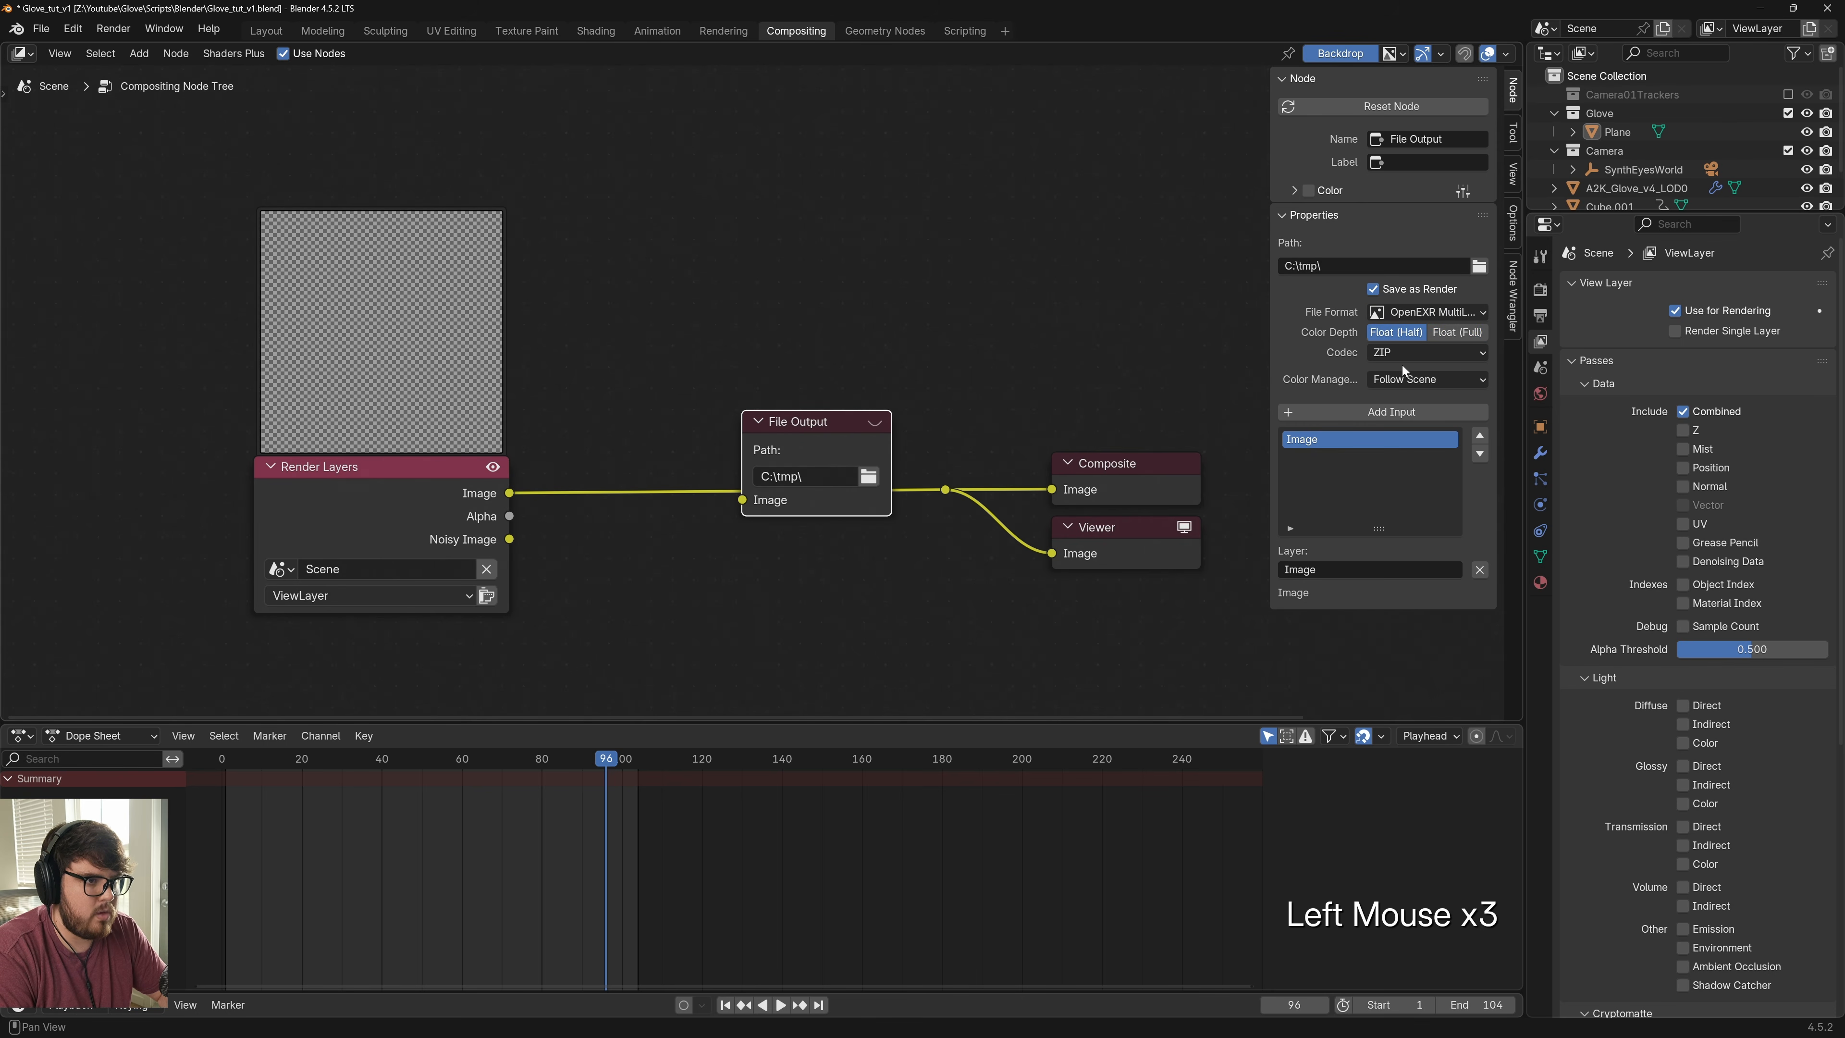
click(1401, 354)
click(1396, 434)
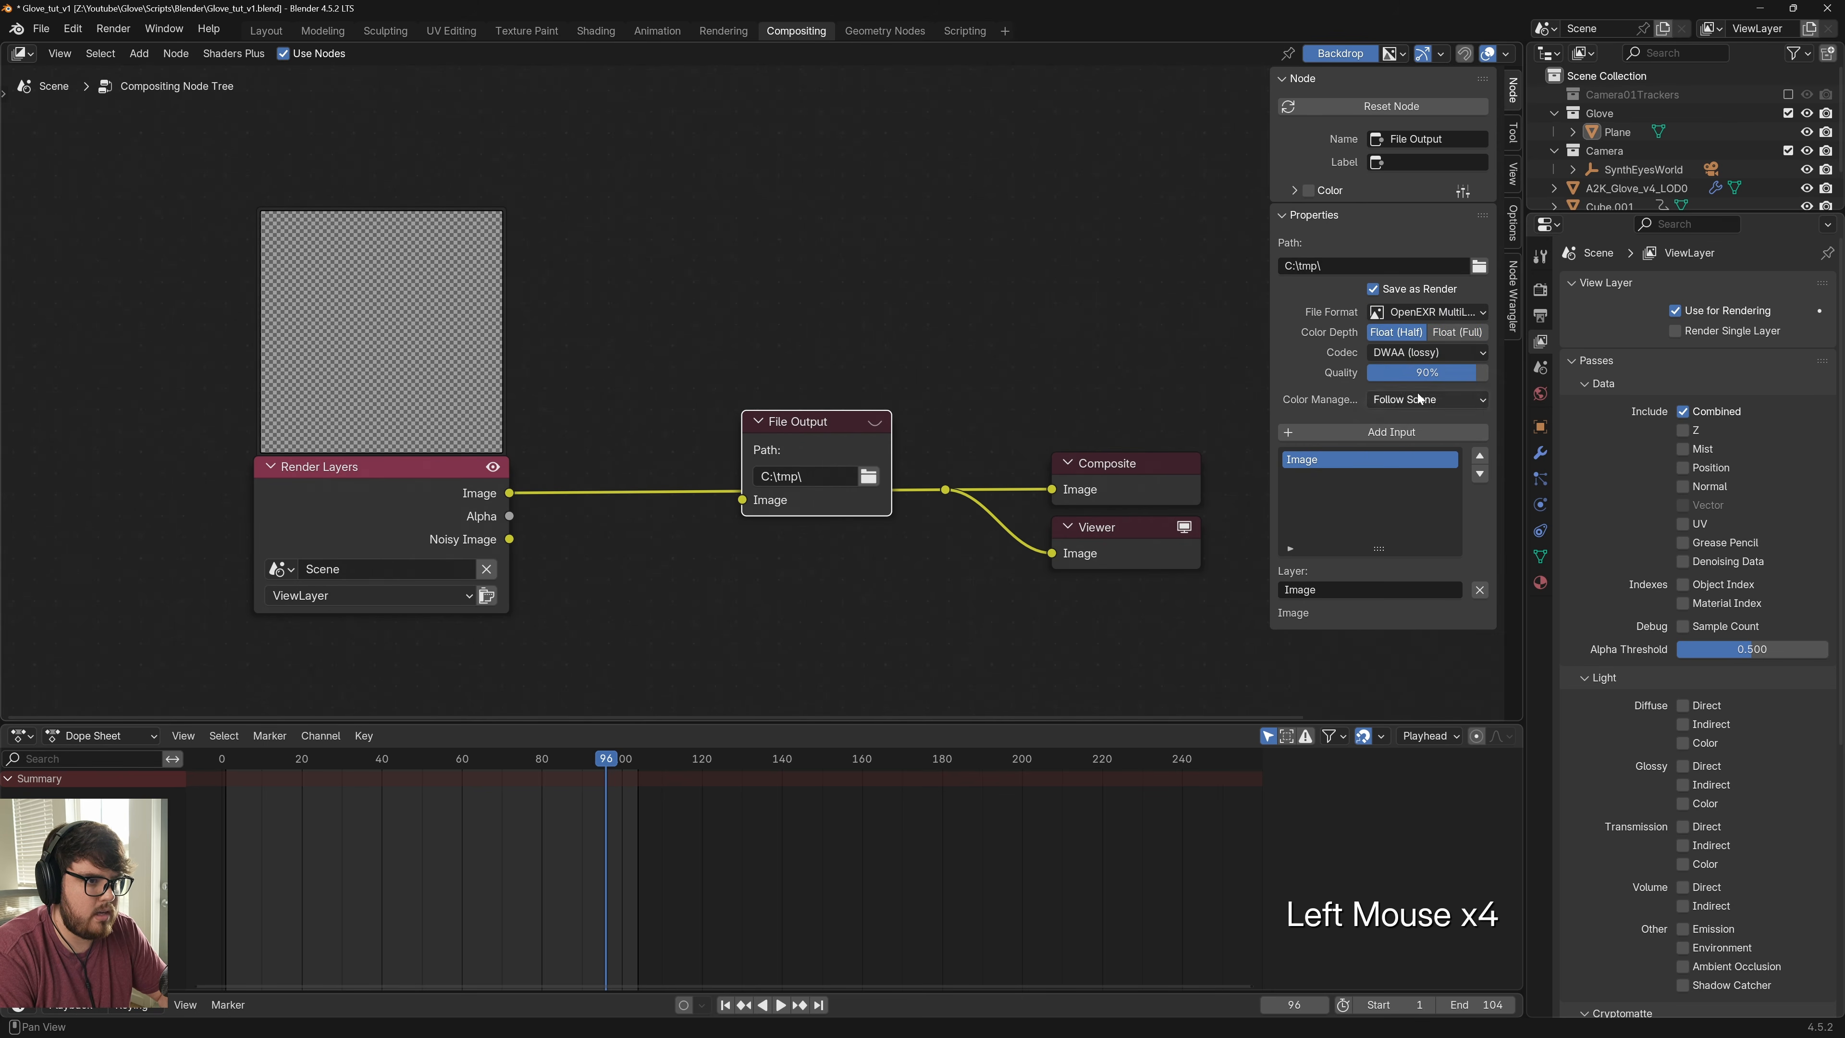
Override the File Output node's color management with the ACES - ACEScg color space
drag(1270, 400, 1223, 399)
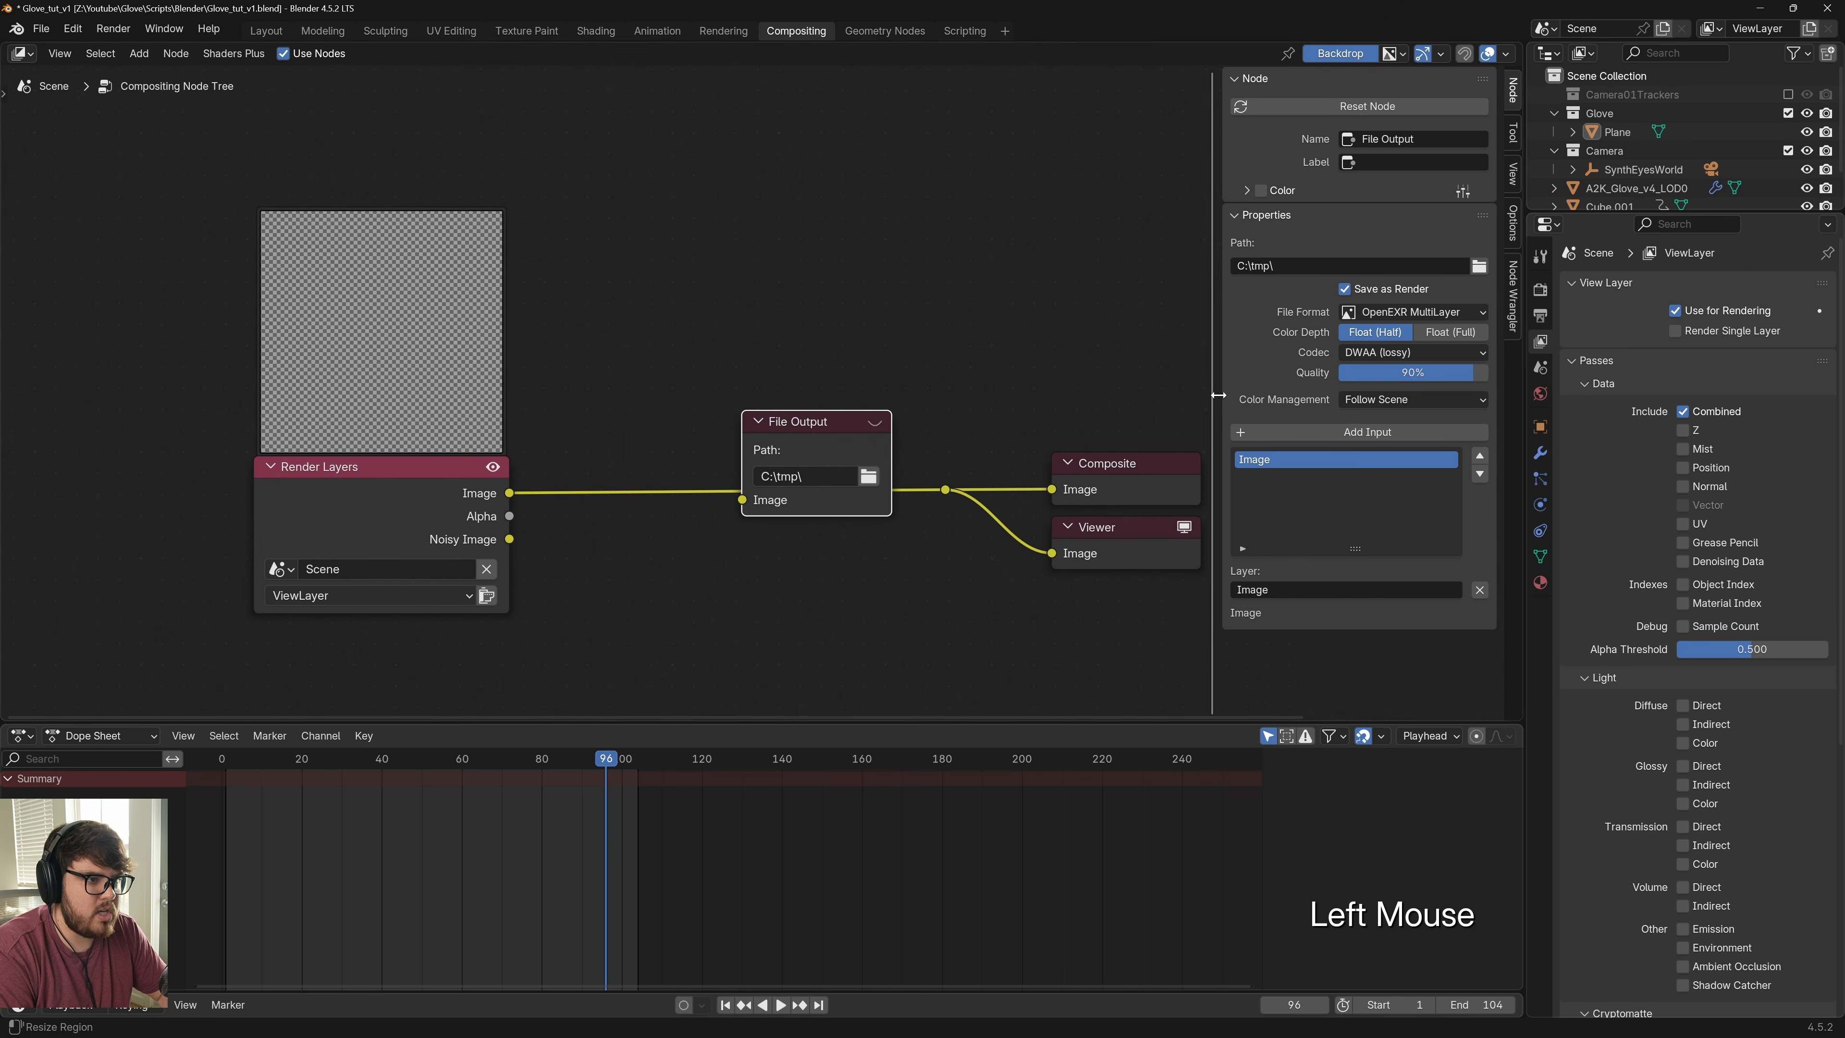
click(1388, 397)
click(1383, 438)
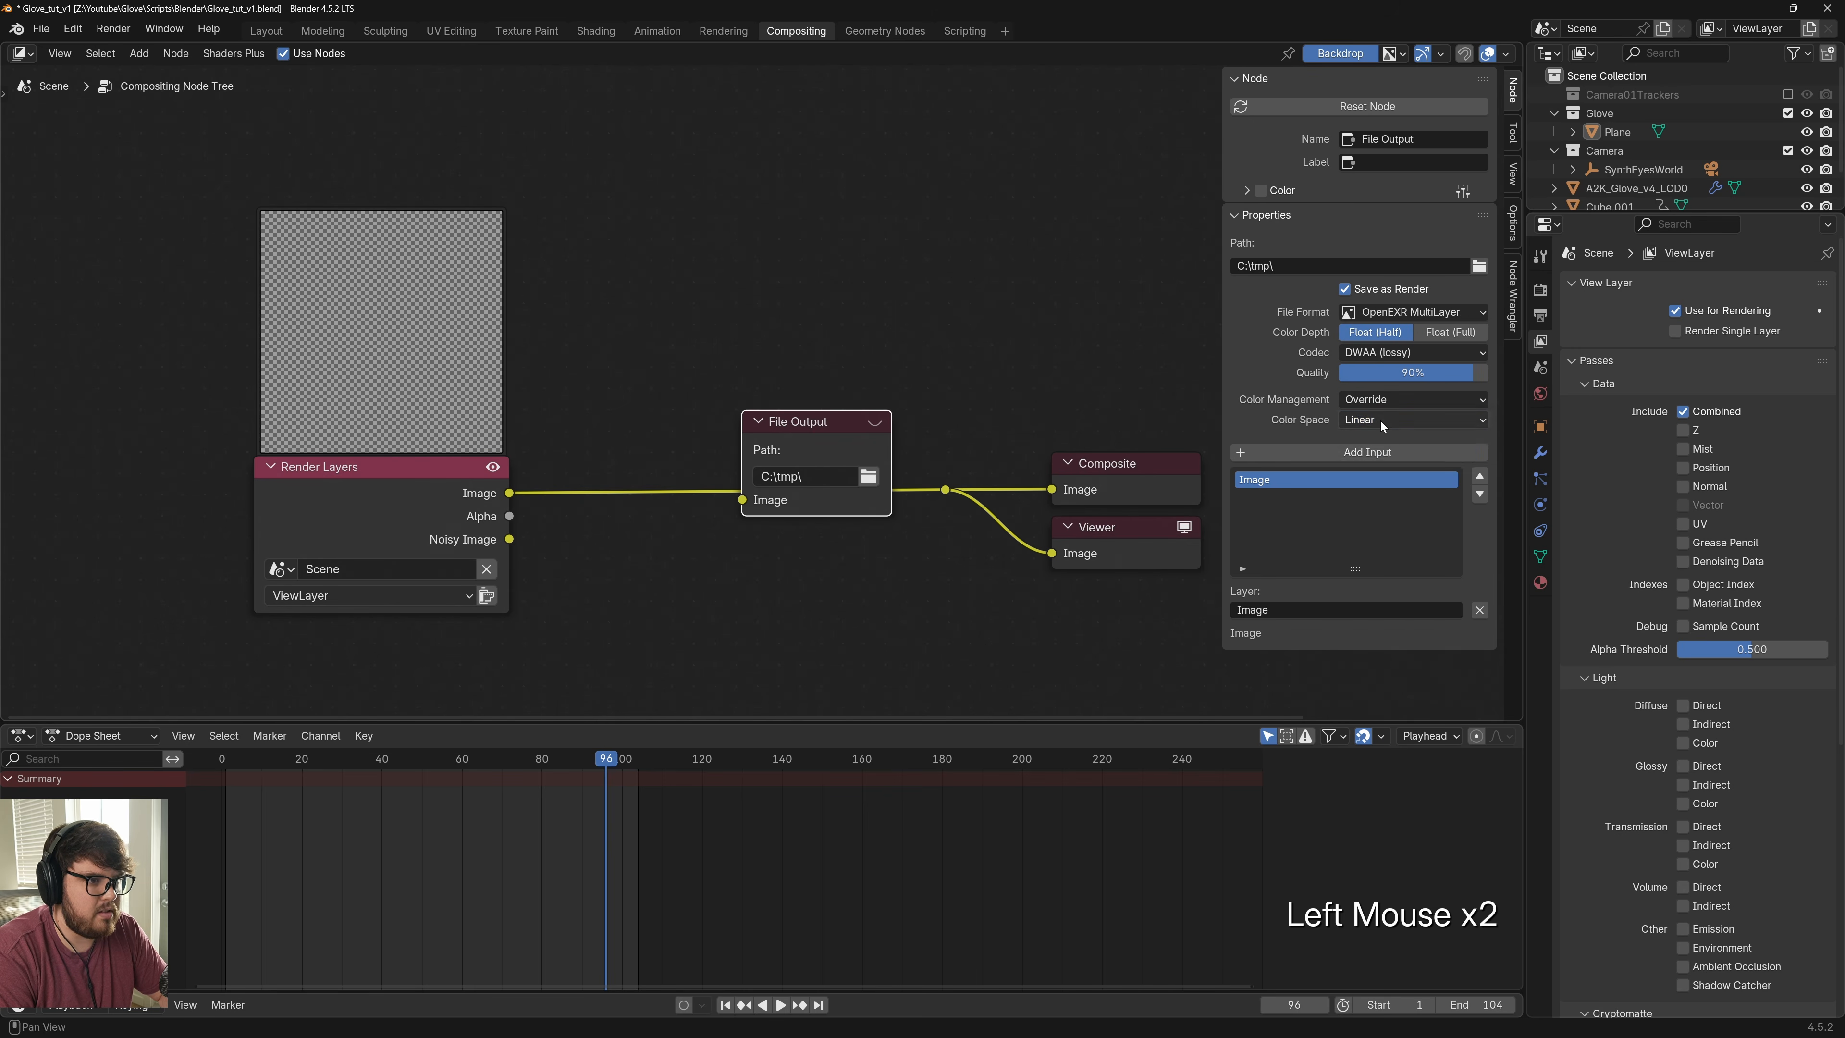
click(1379, 419)
click(1388, 501)
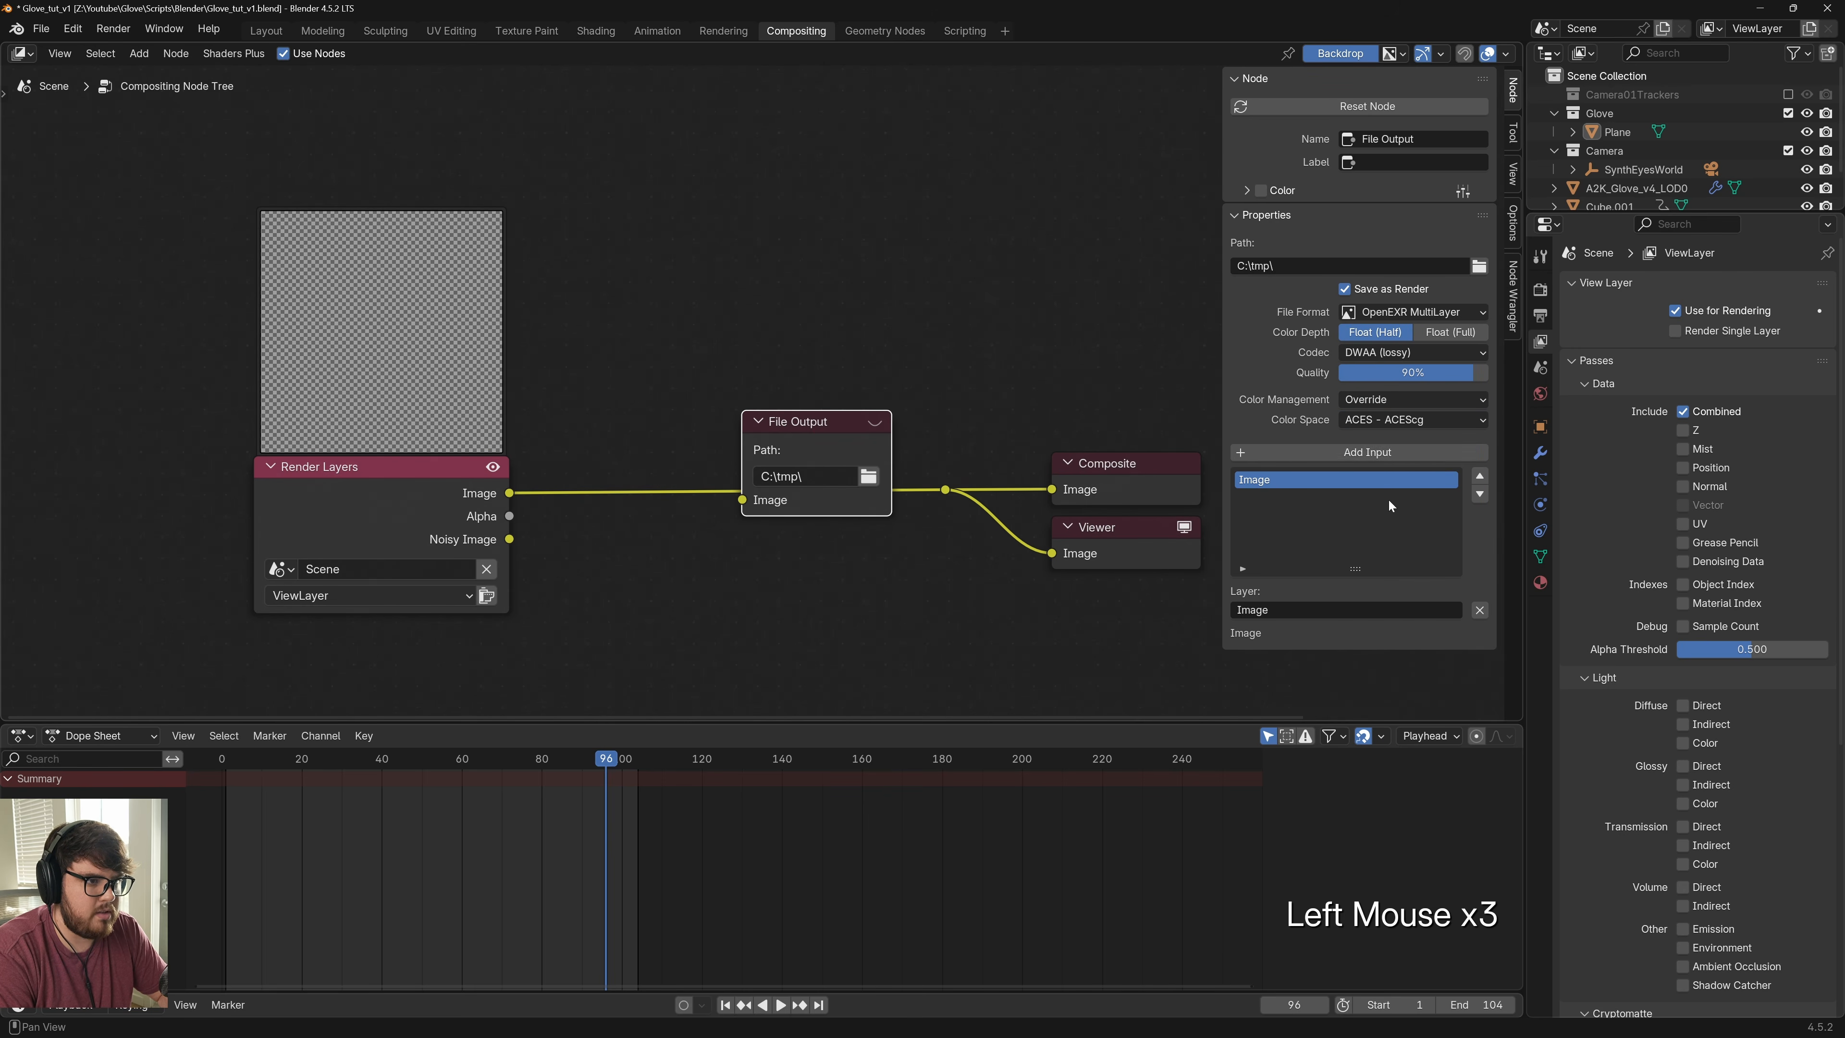
Add two inputs to the File Output node and name its three layers rgba, shadow and emission
click(1362, 453)
click(1361, 453)
double_click(1263, 479)
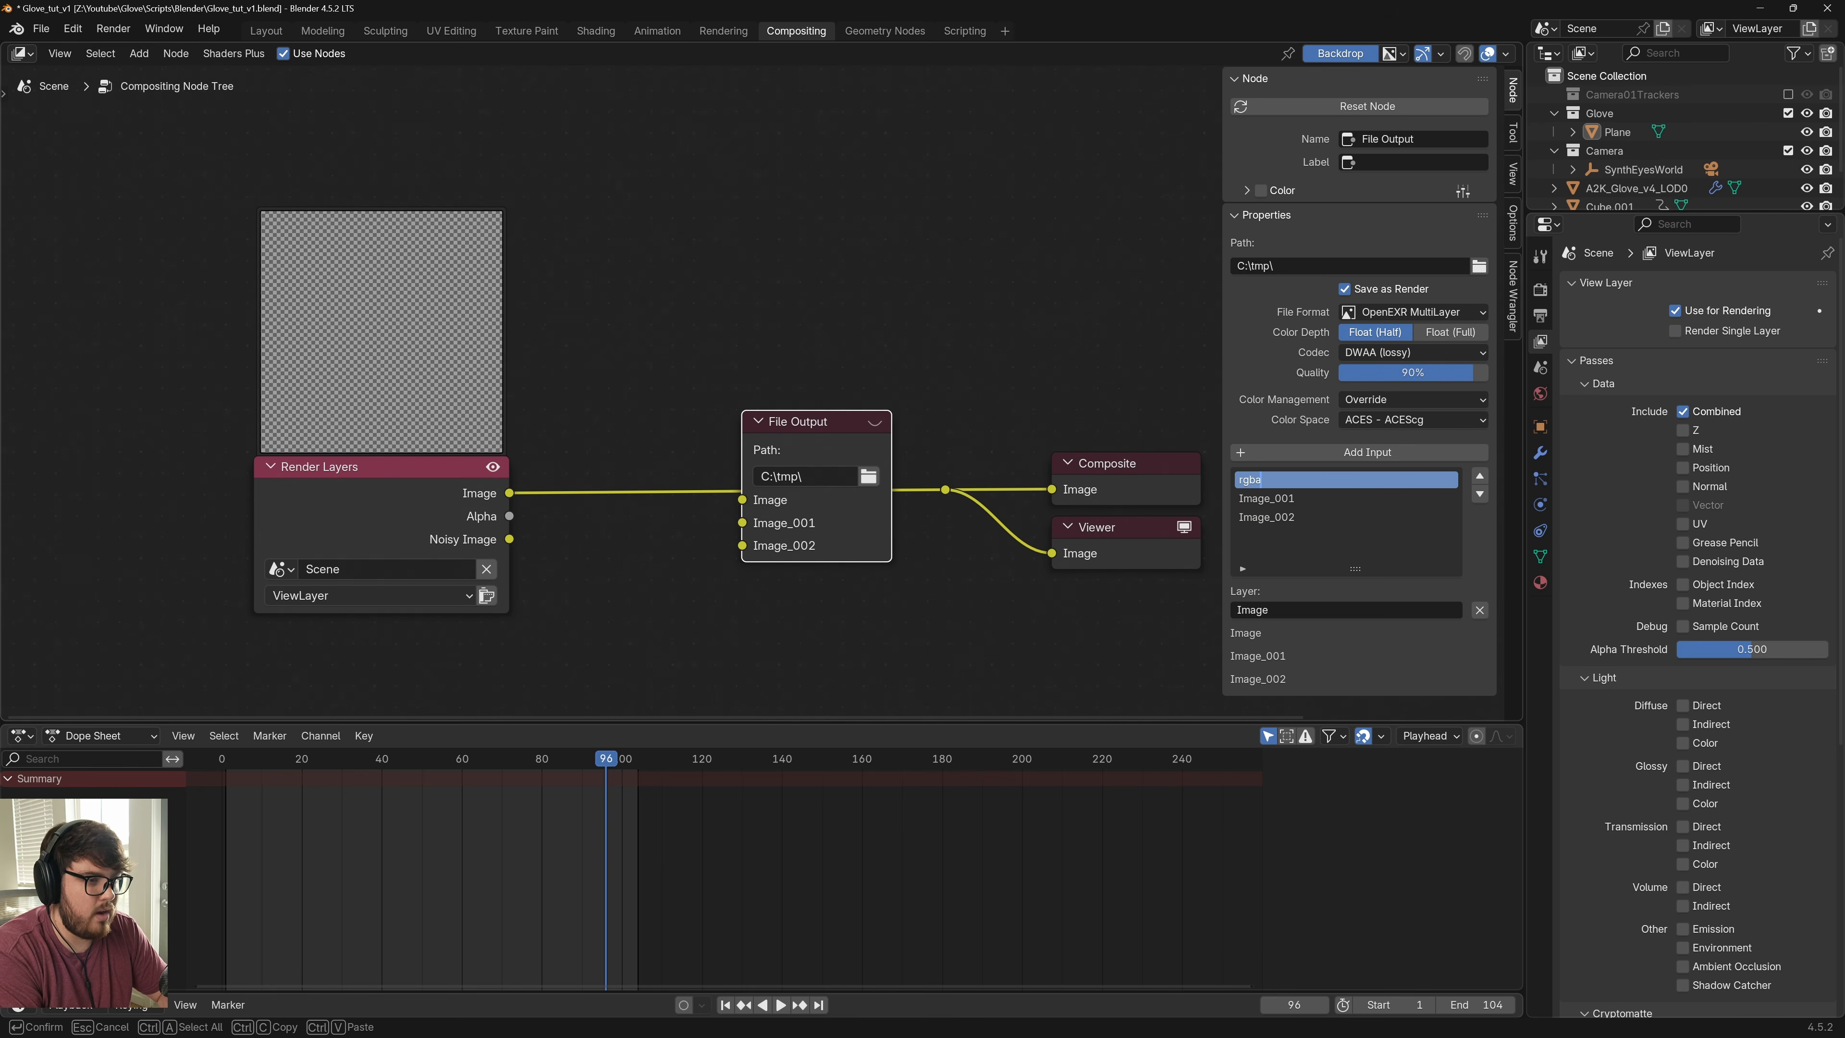
key(Return)
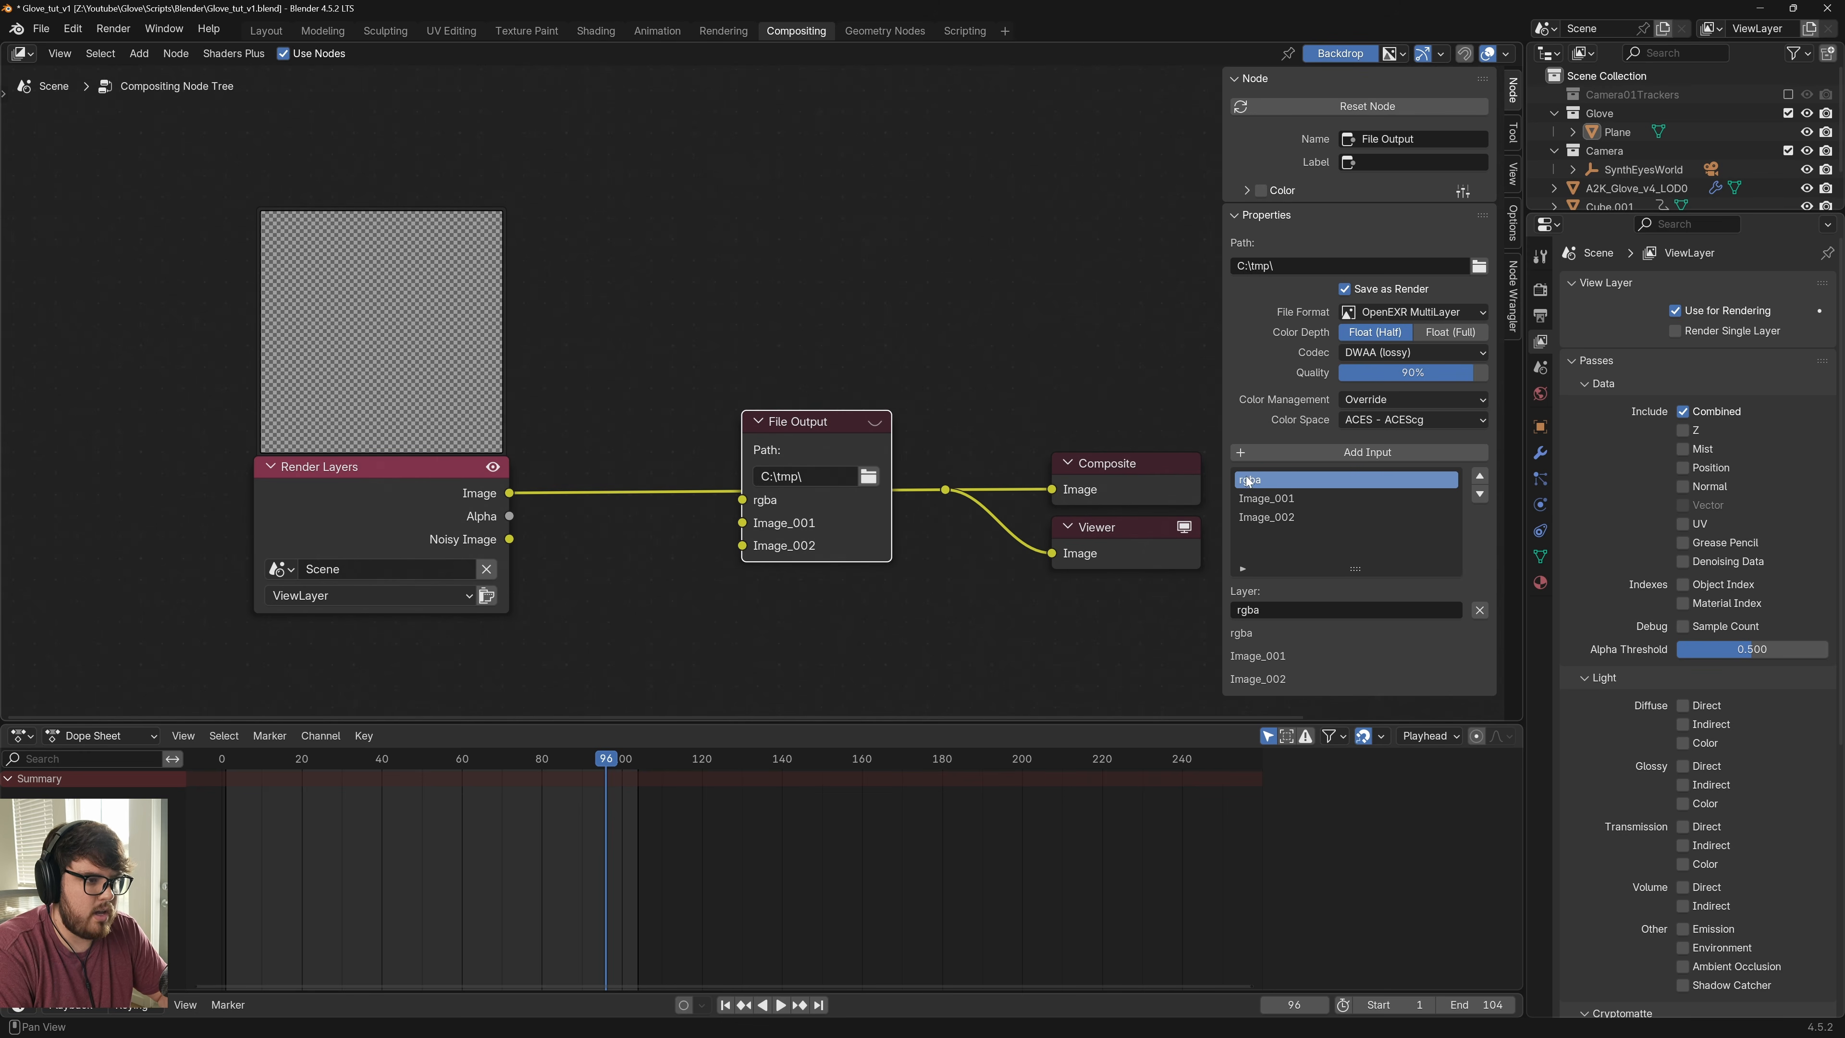
double_click(1250, 499)
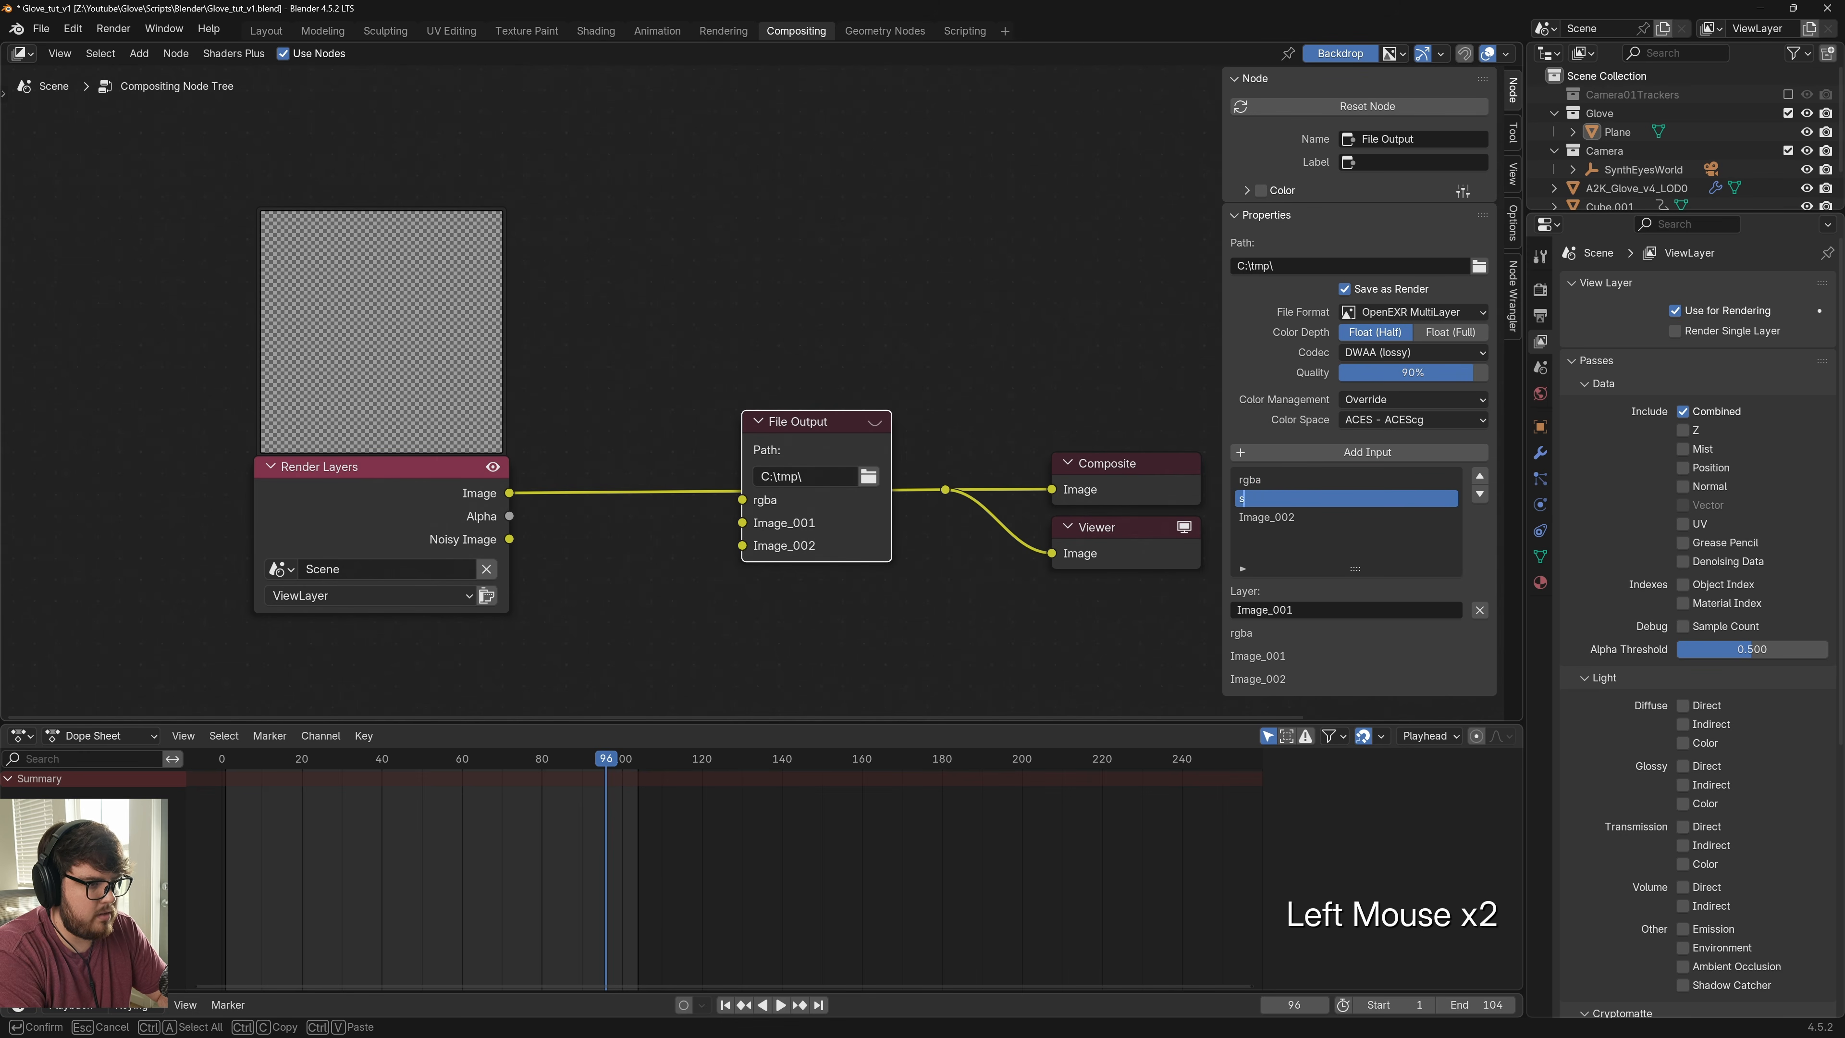
double_click(1267, 517)
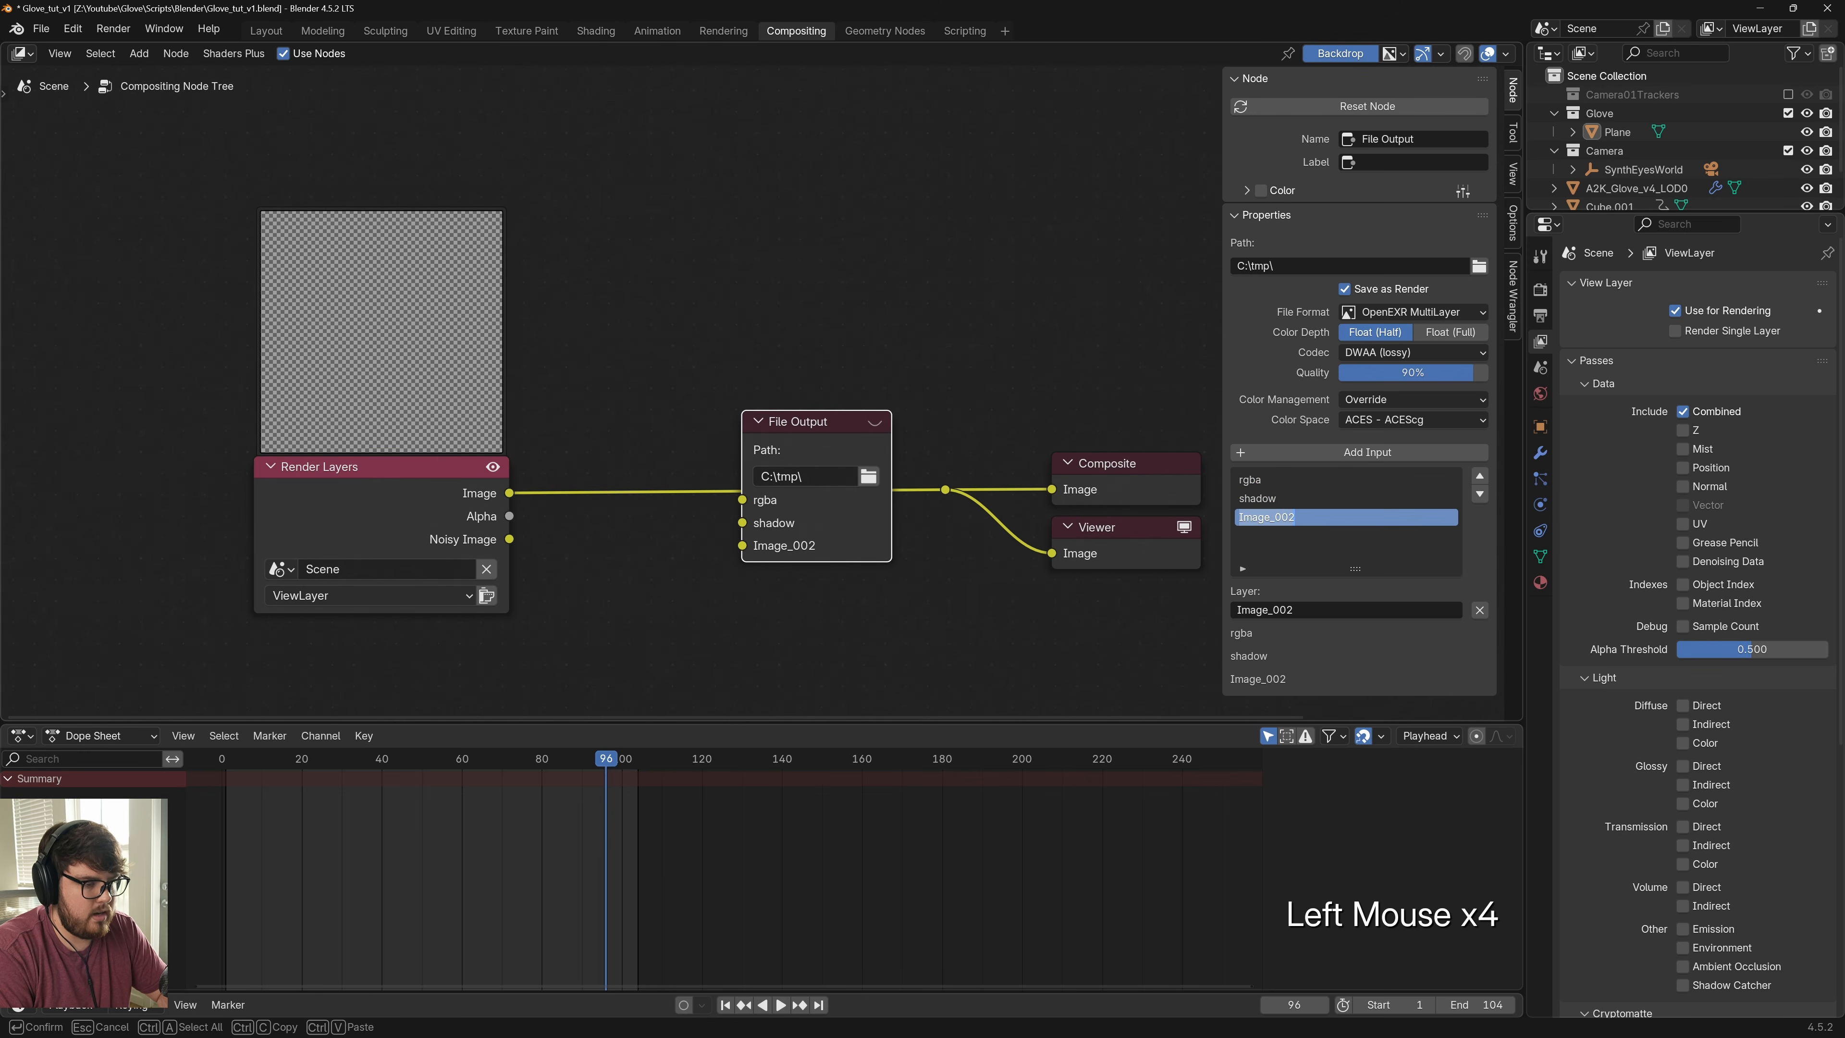
text(emission)
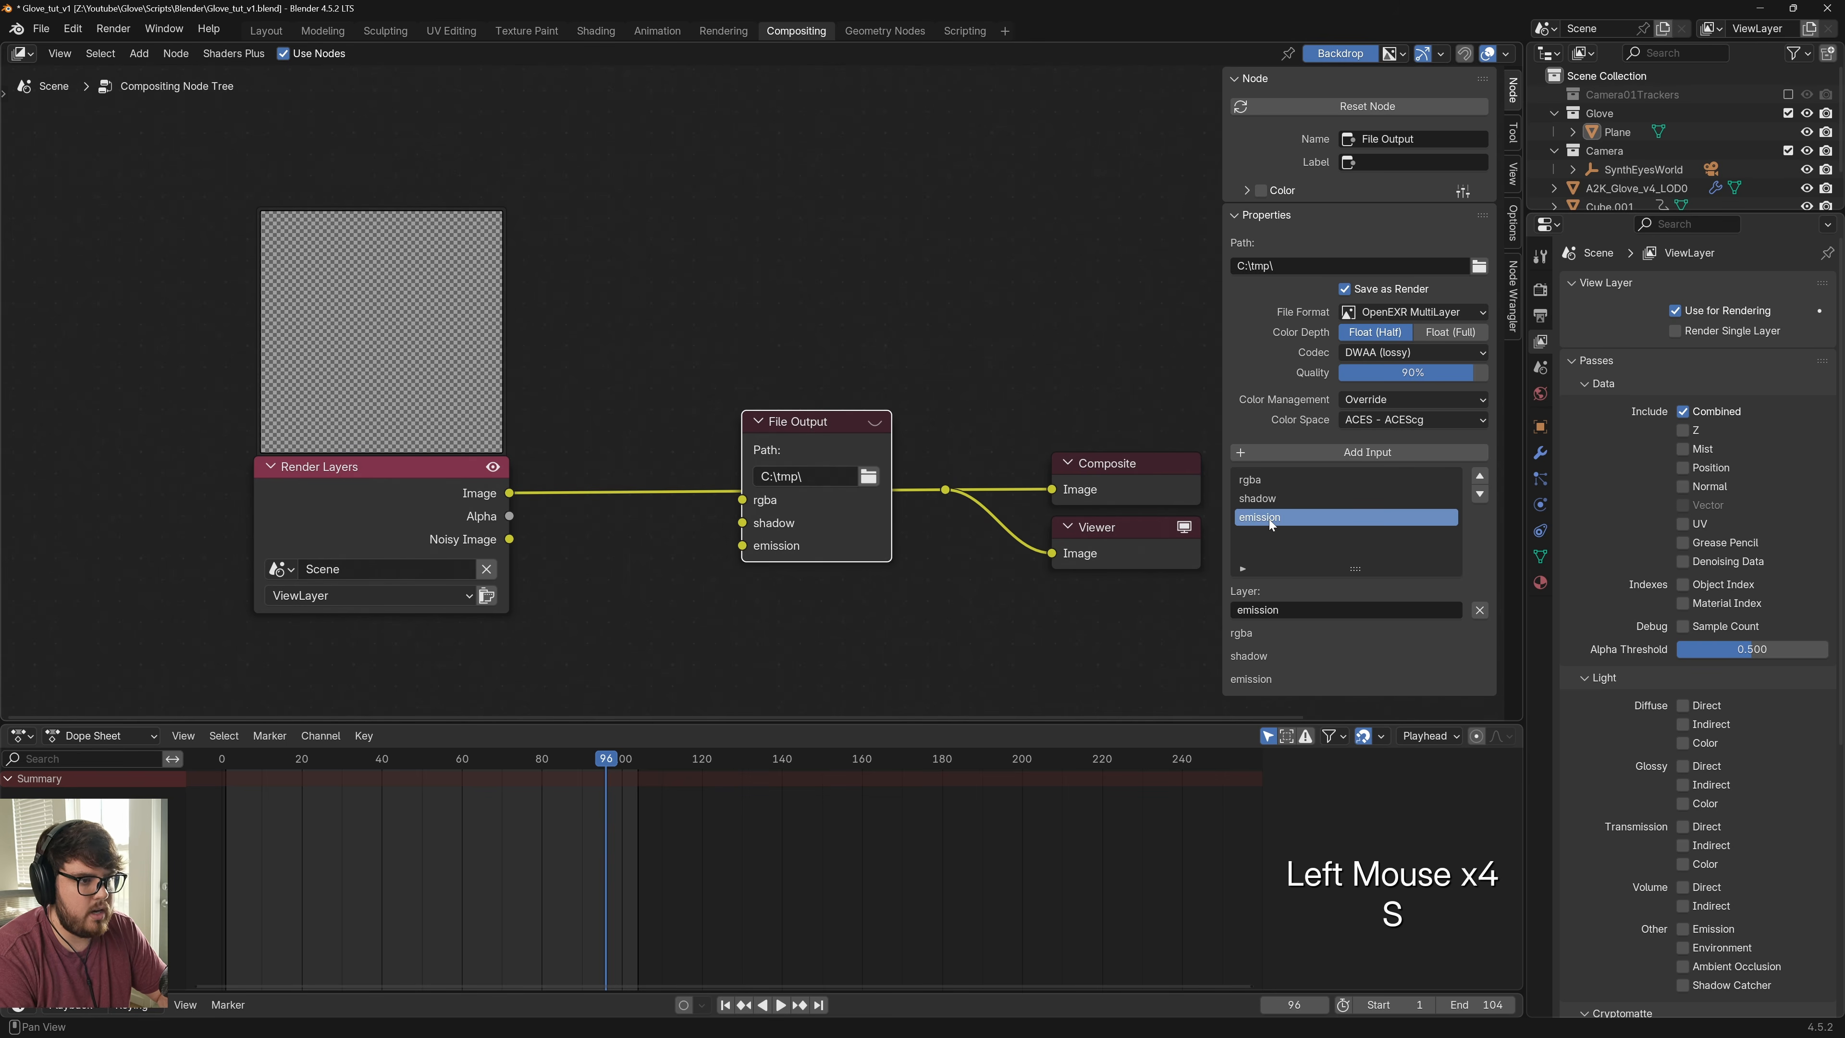
key(Return)
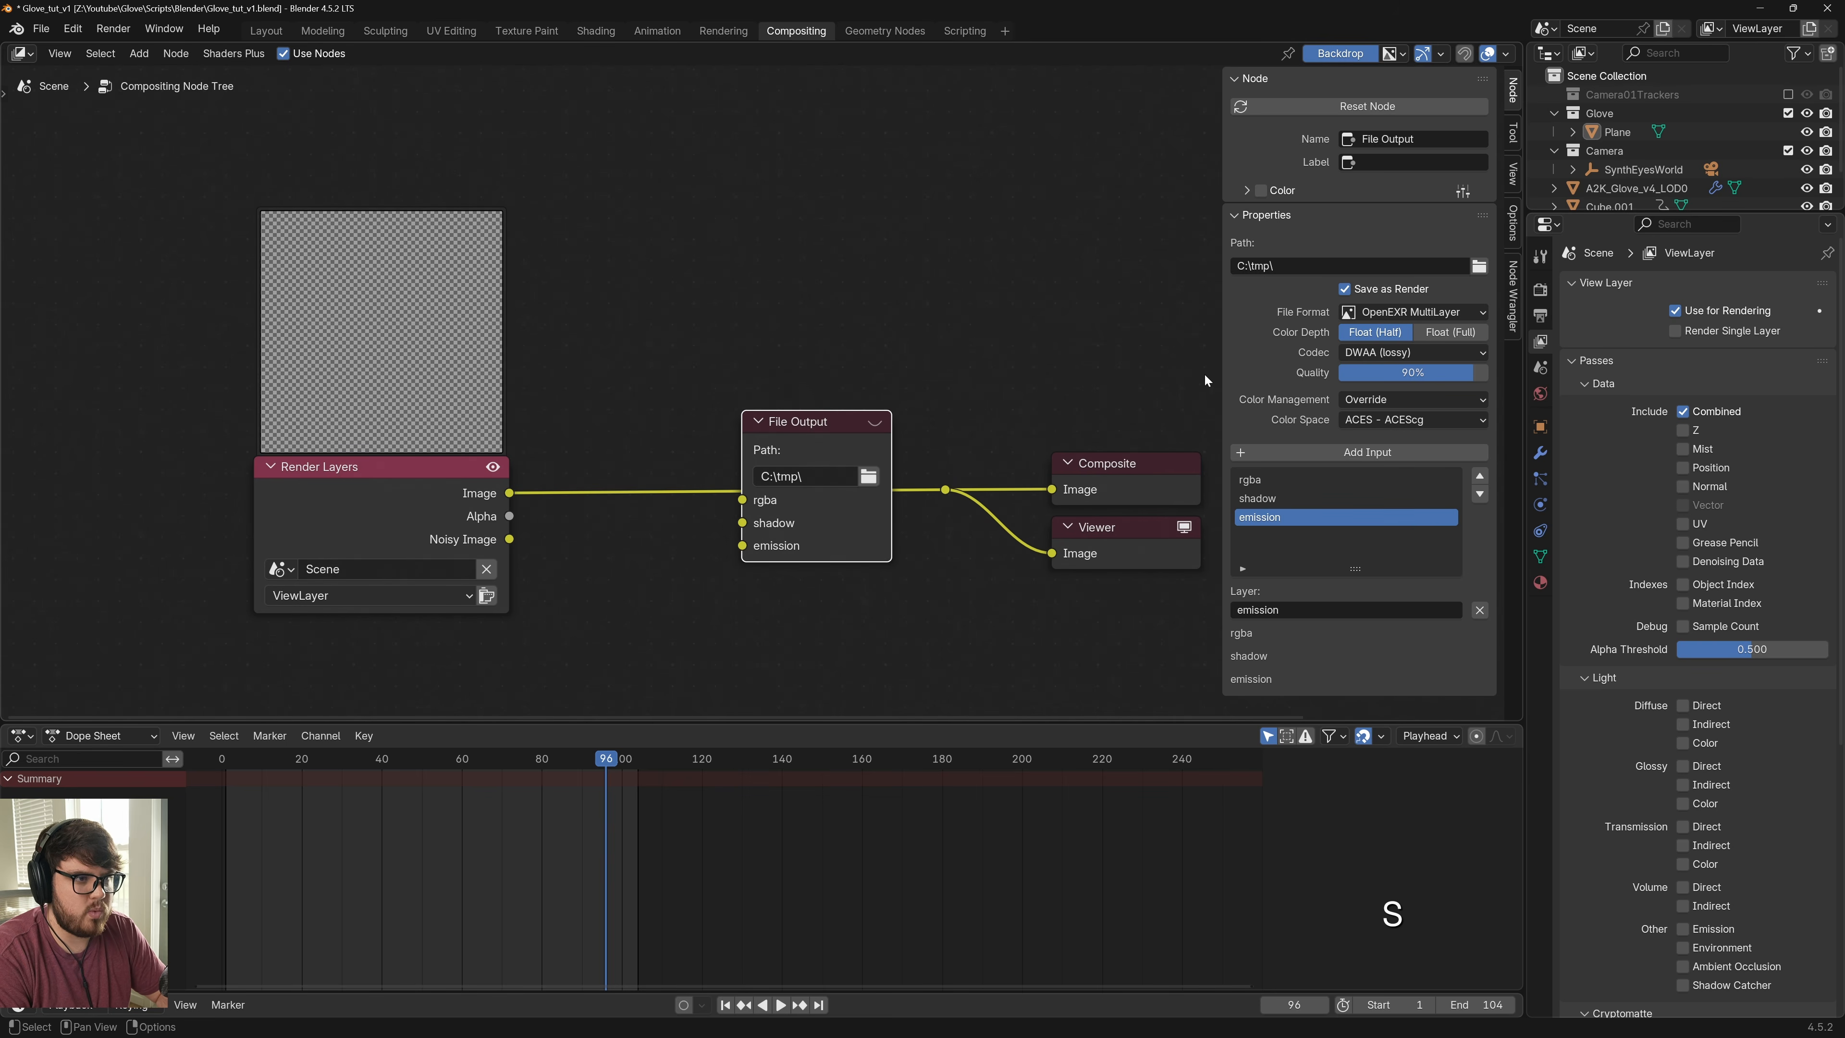
Move the File Output node above the existing link and shift the Render Layers node up to make room for connections
click(1478, 265)
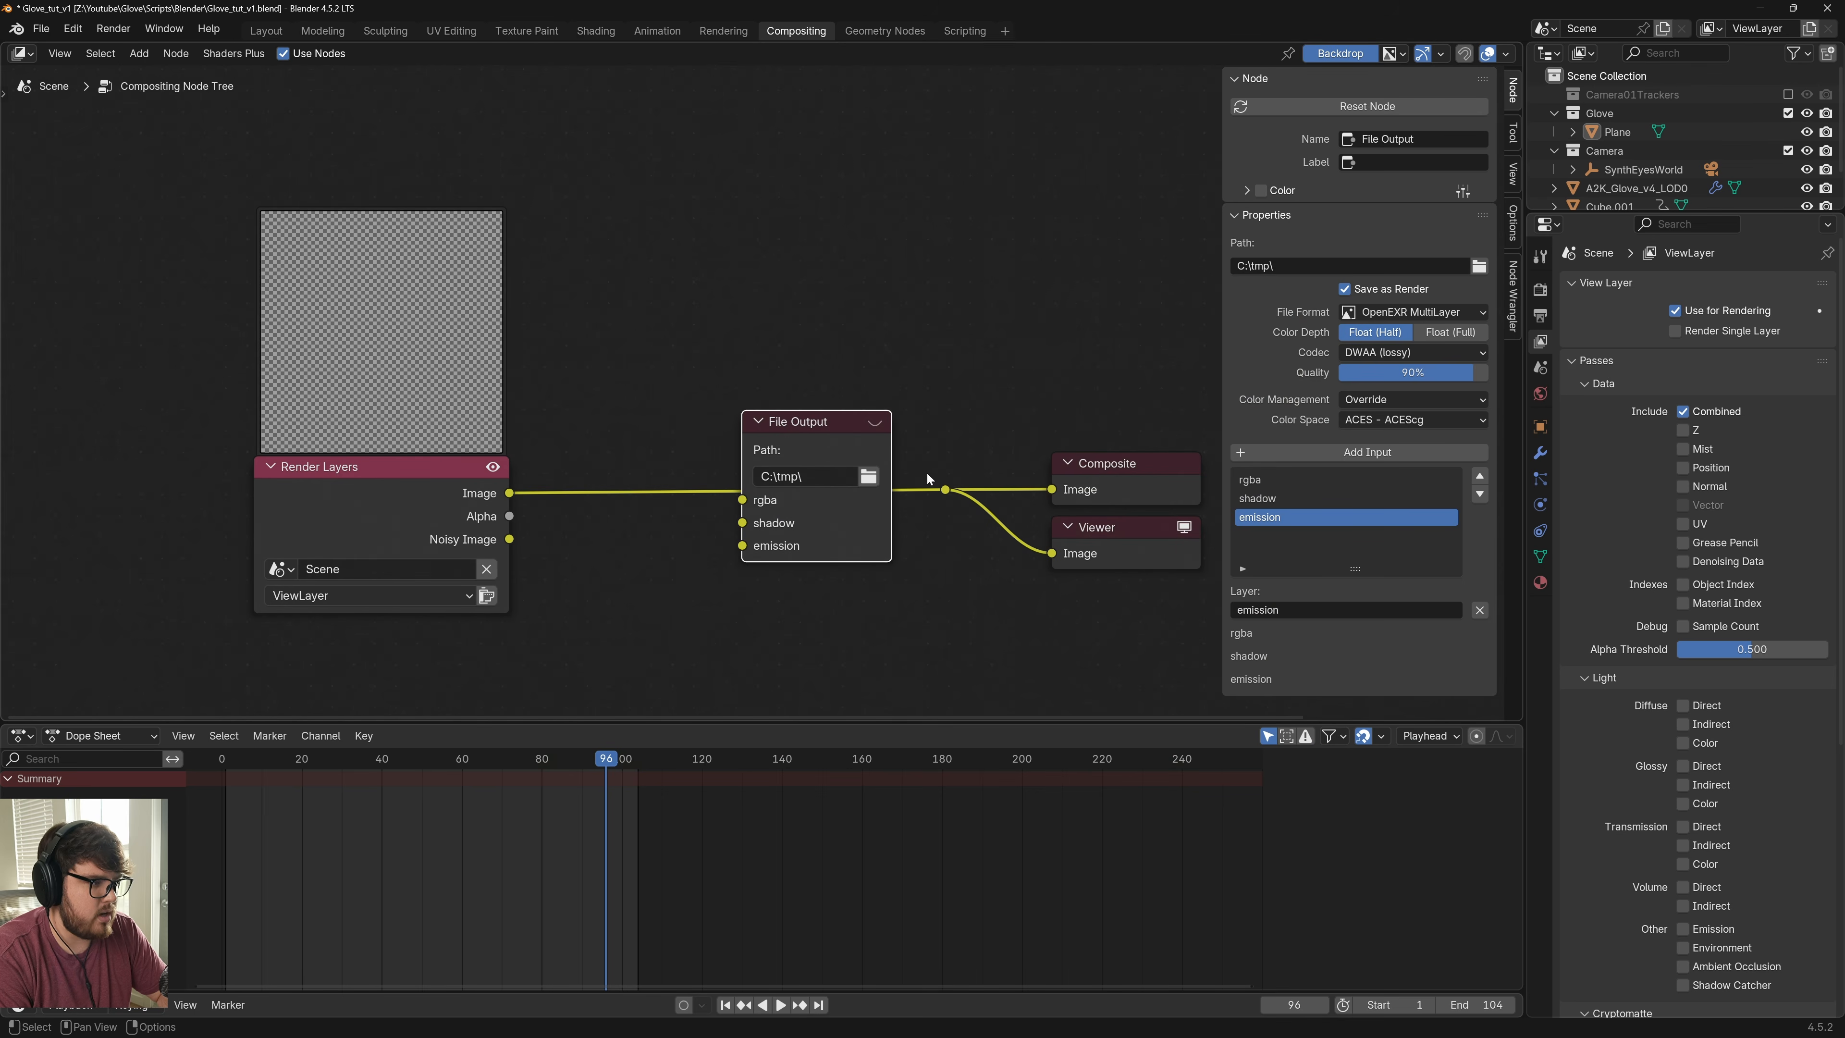
drag(820, 436, 846, 308)
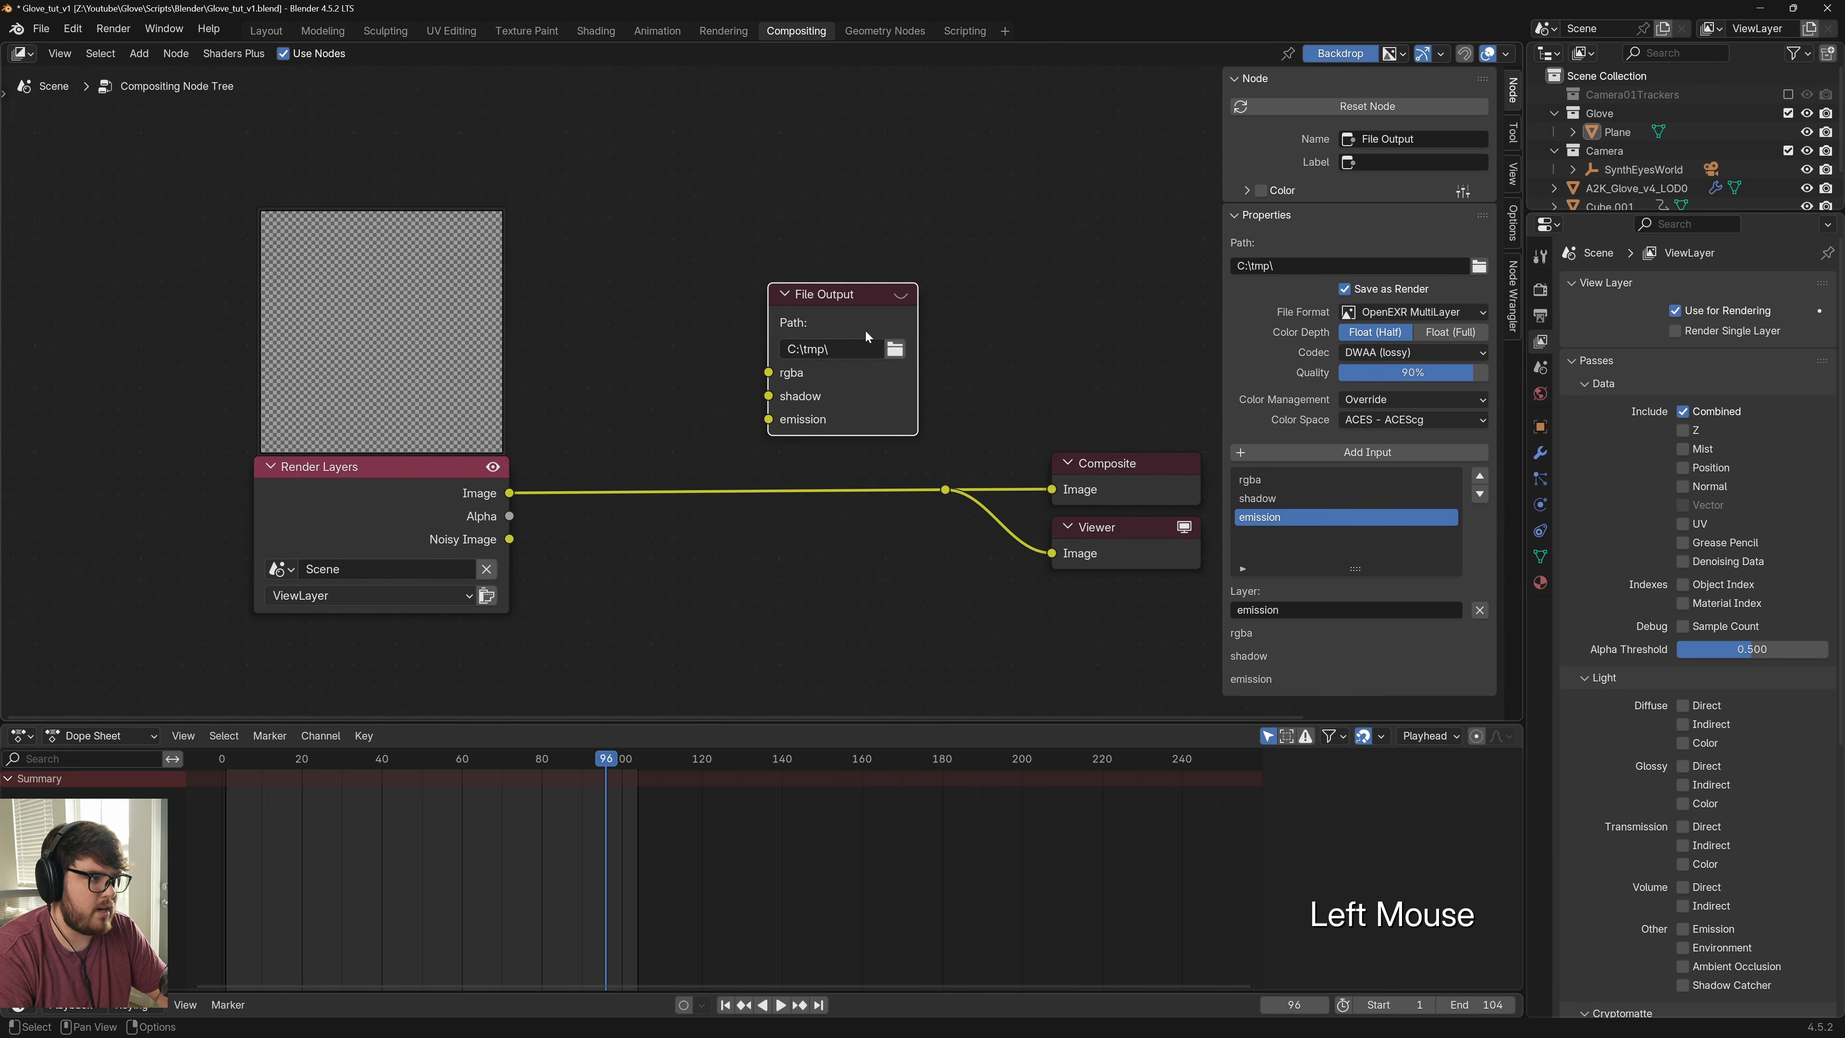
shift+middle_drag(862, 413, 885, 455)
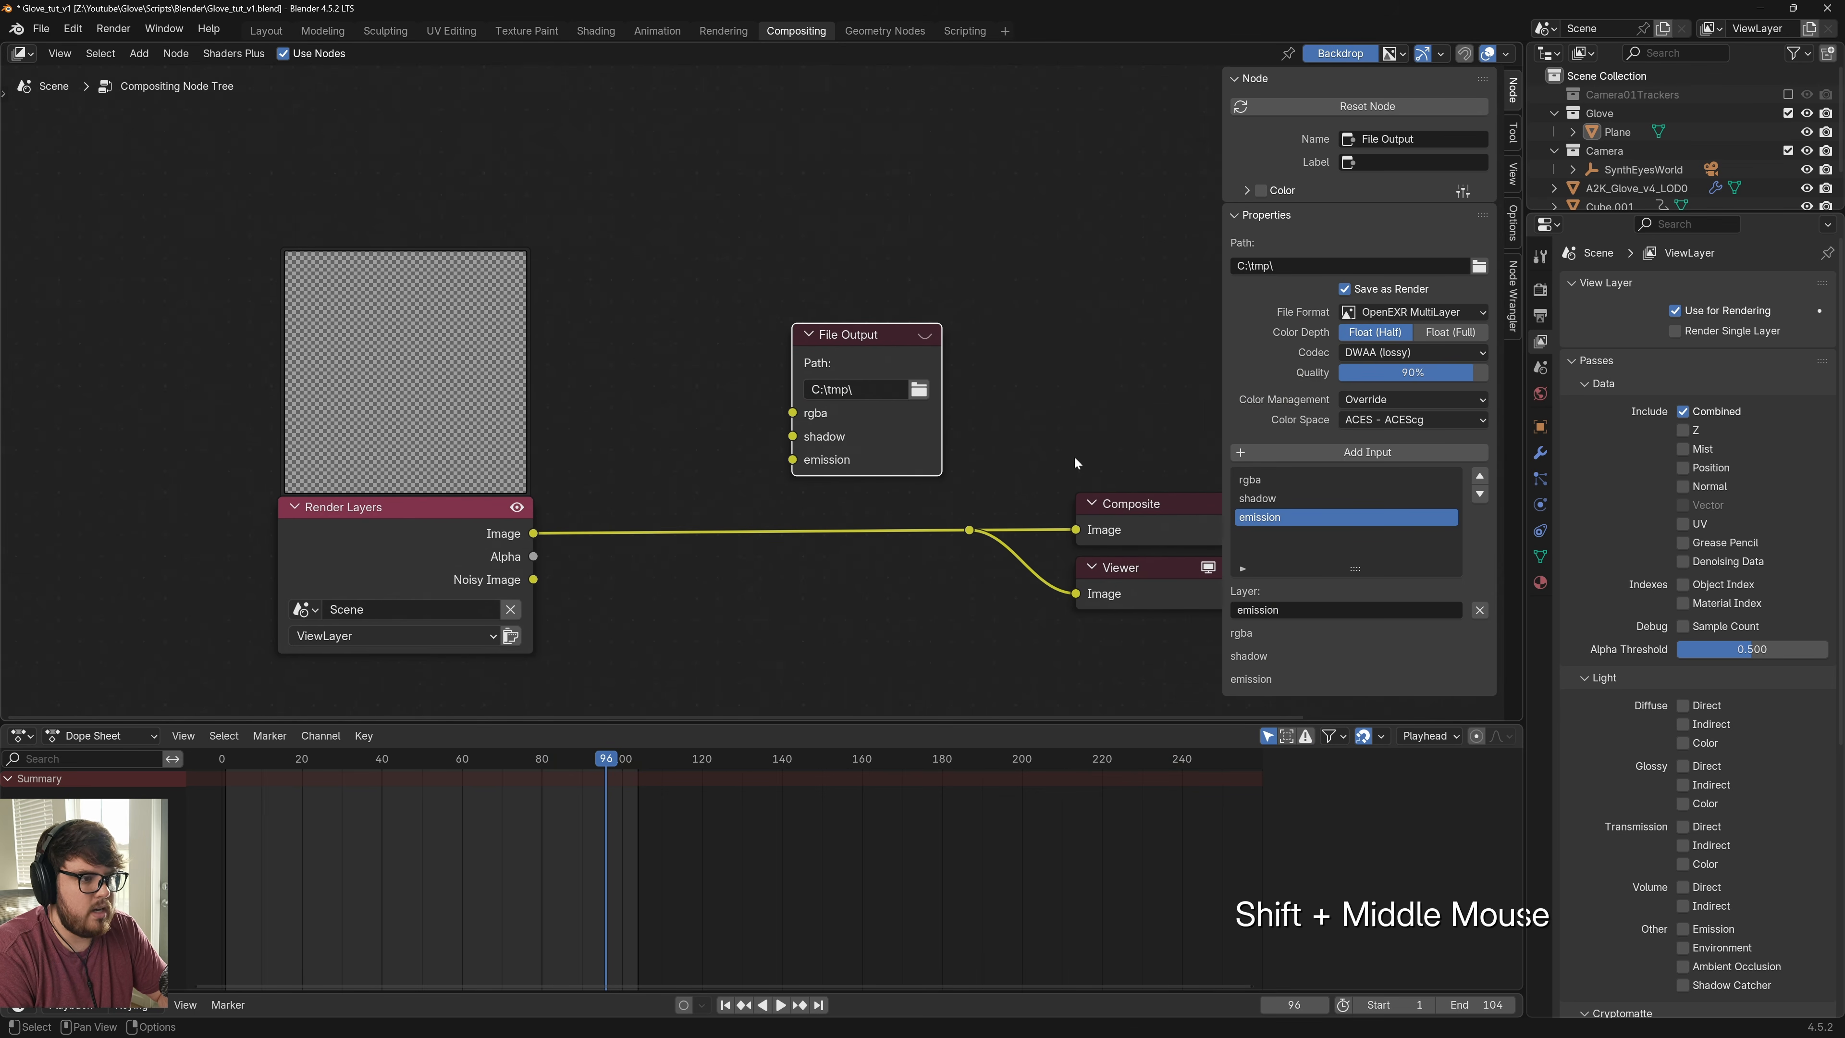
click(500, 541)
drag(455, 576, 415, 517)
Enable the Emission and Shadow Catcher light passes for the view layer
click(1539, 341)
scroll(1610, 458, down, 7)
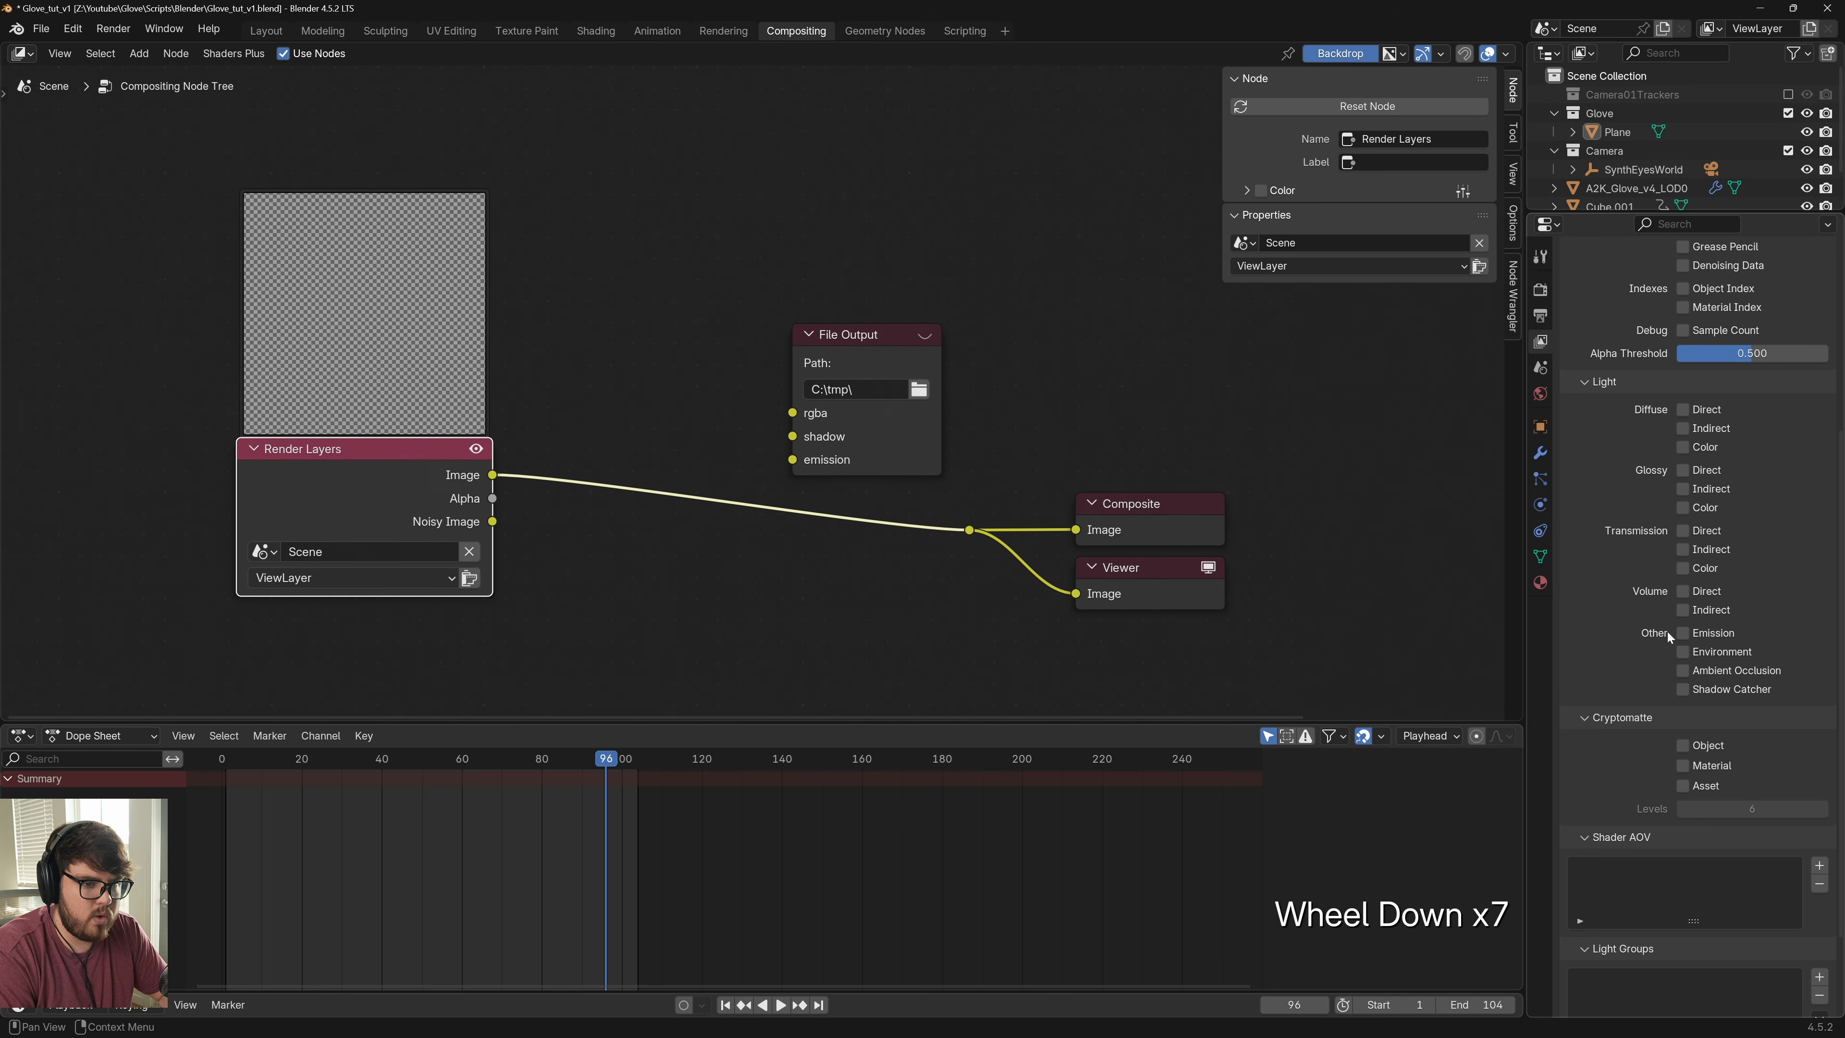
click(1683, 633)
click(1688, 691)
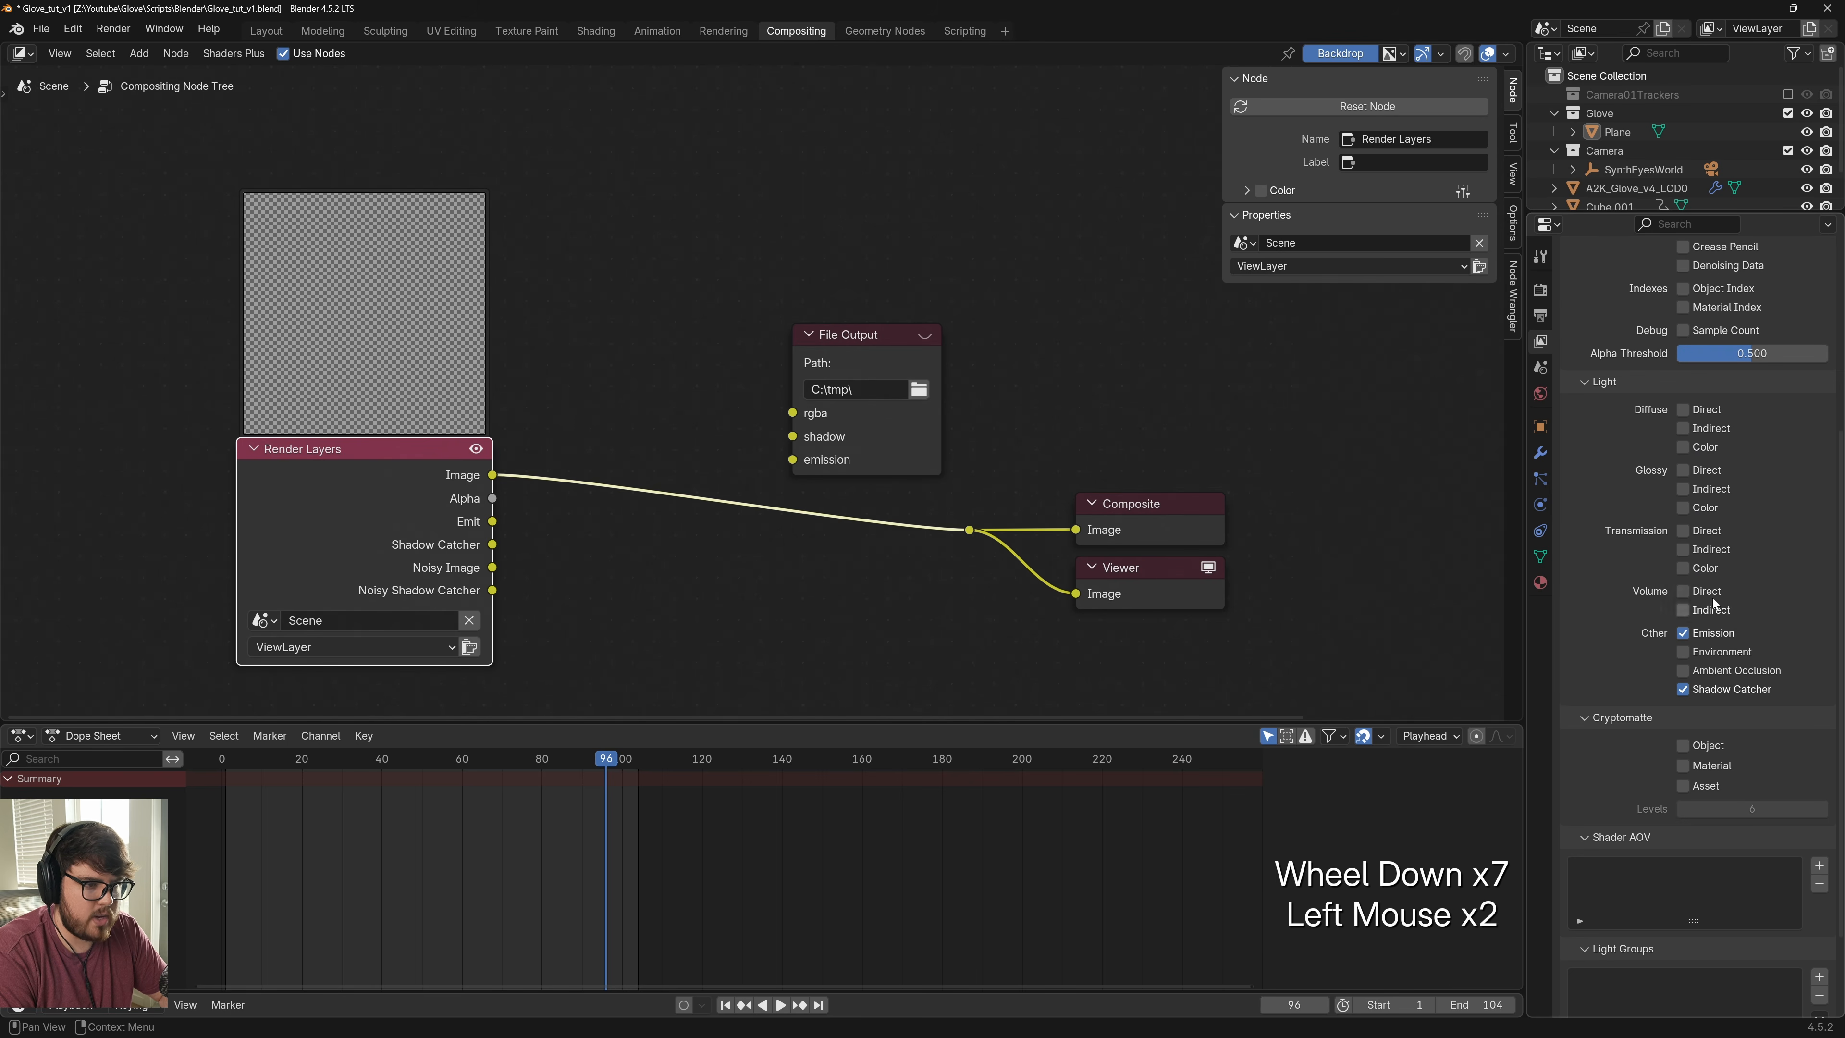
Connect the Emit, Shadow Catcher and Image outputs to the File Output's emission, shadow and rgba inputs, and save the file
drag(493, 521, 772, 472)
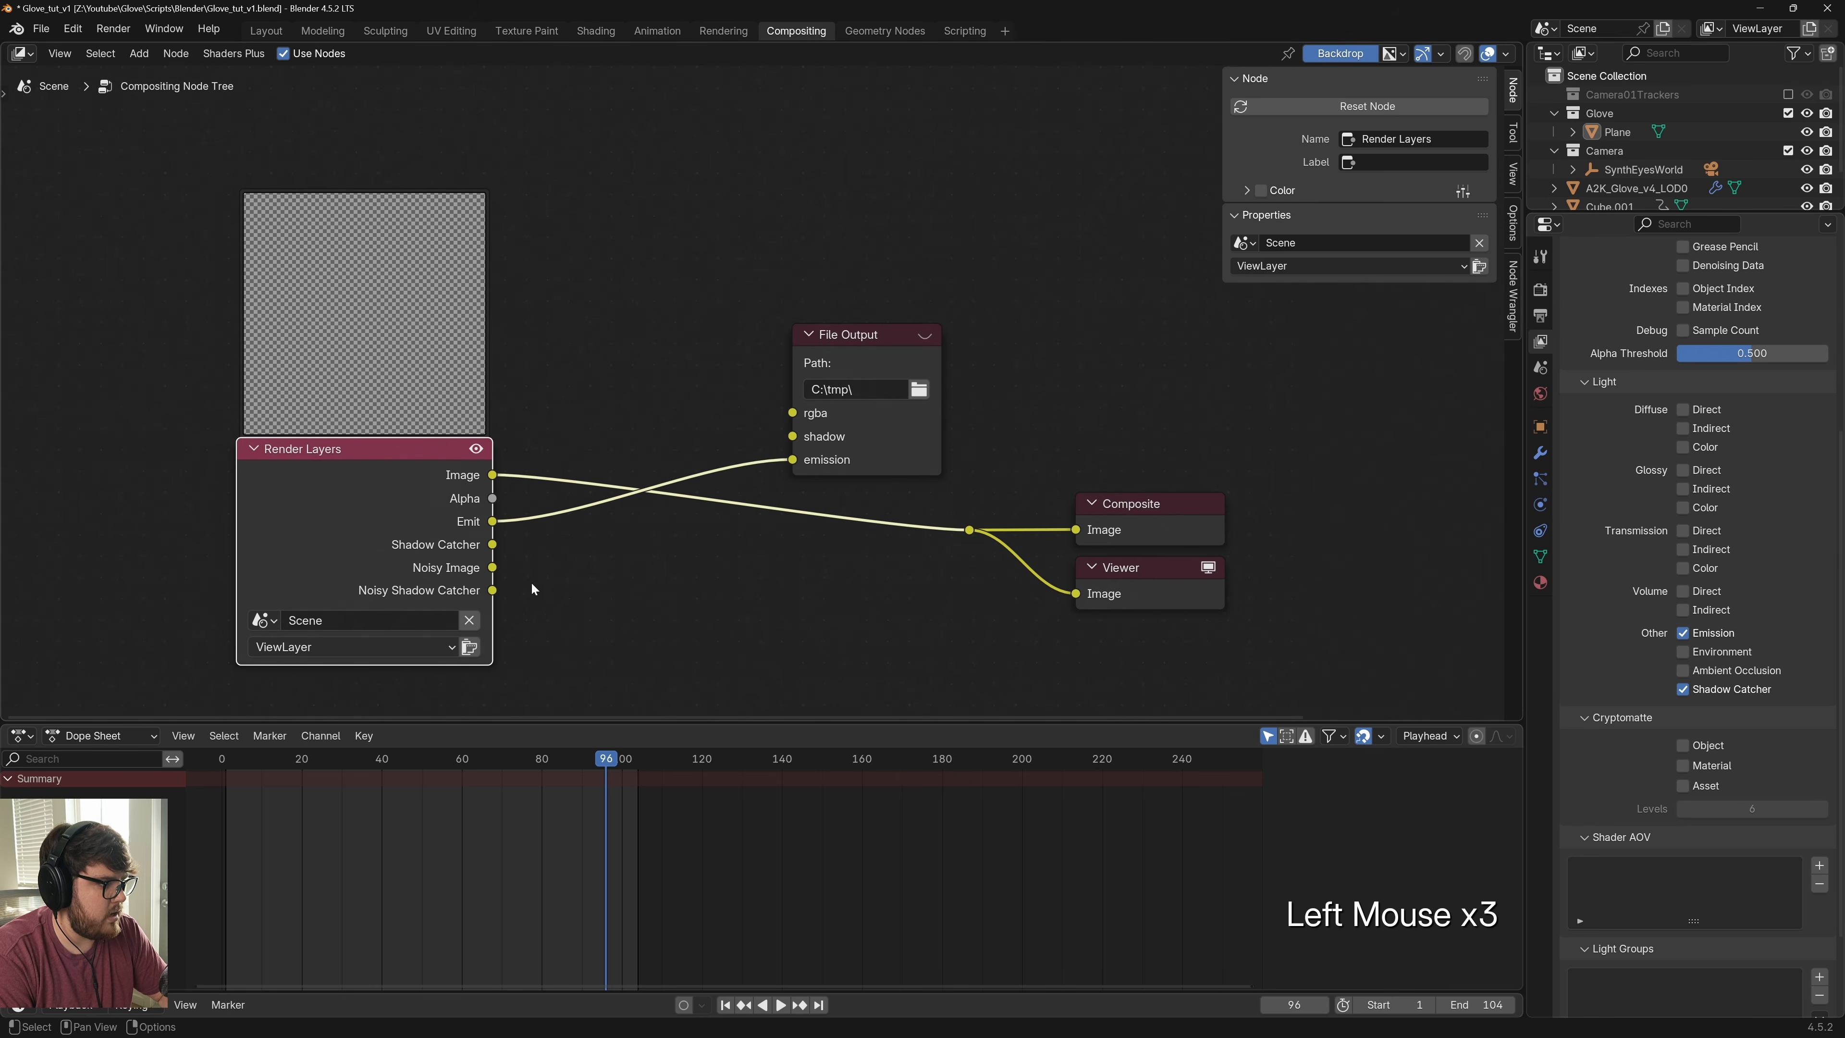
drag(492, 544, 790, 438)
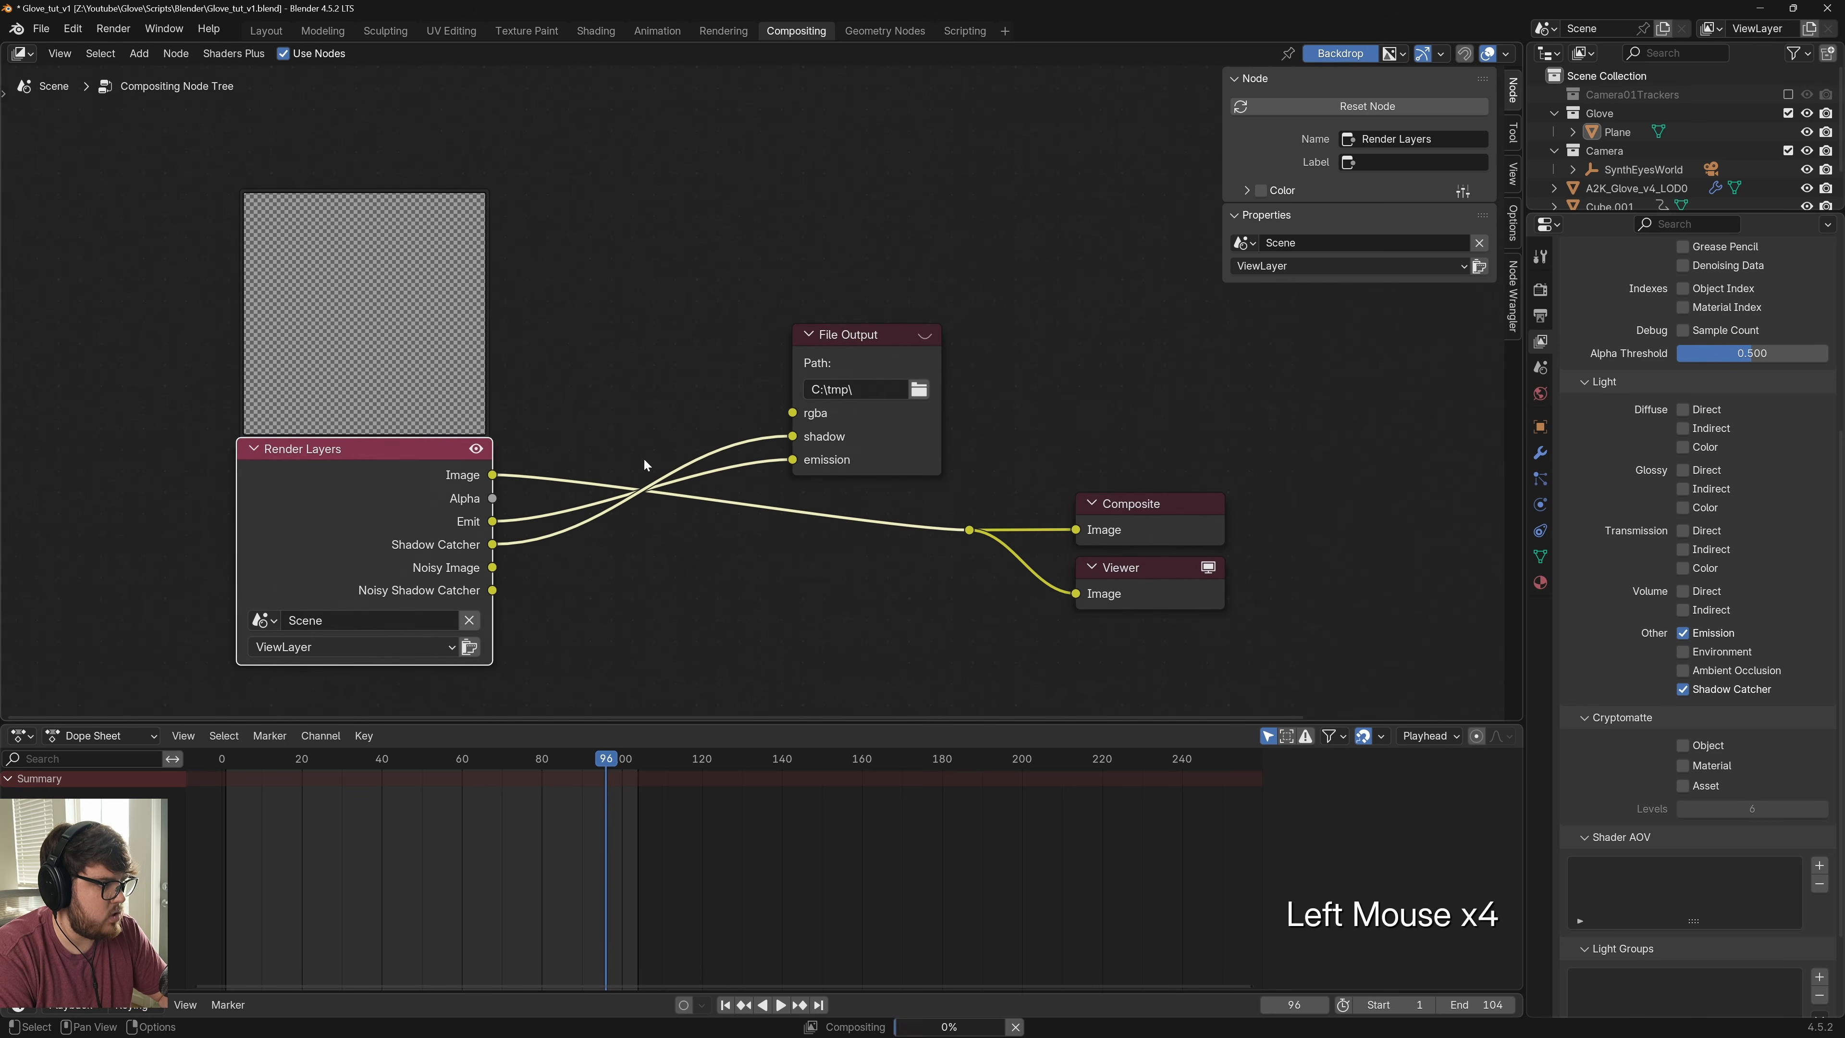
drag(493, 476, 792, 420)
mouse_move(850, 356)
mouse_down()
mouse_move(840, 376)
mouse_move(841, 356)
mouse_up()
key(ctrl+s)
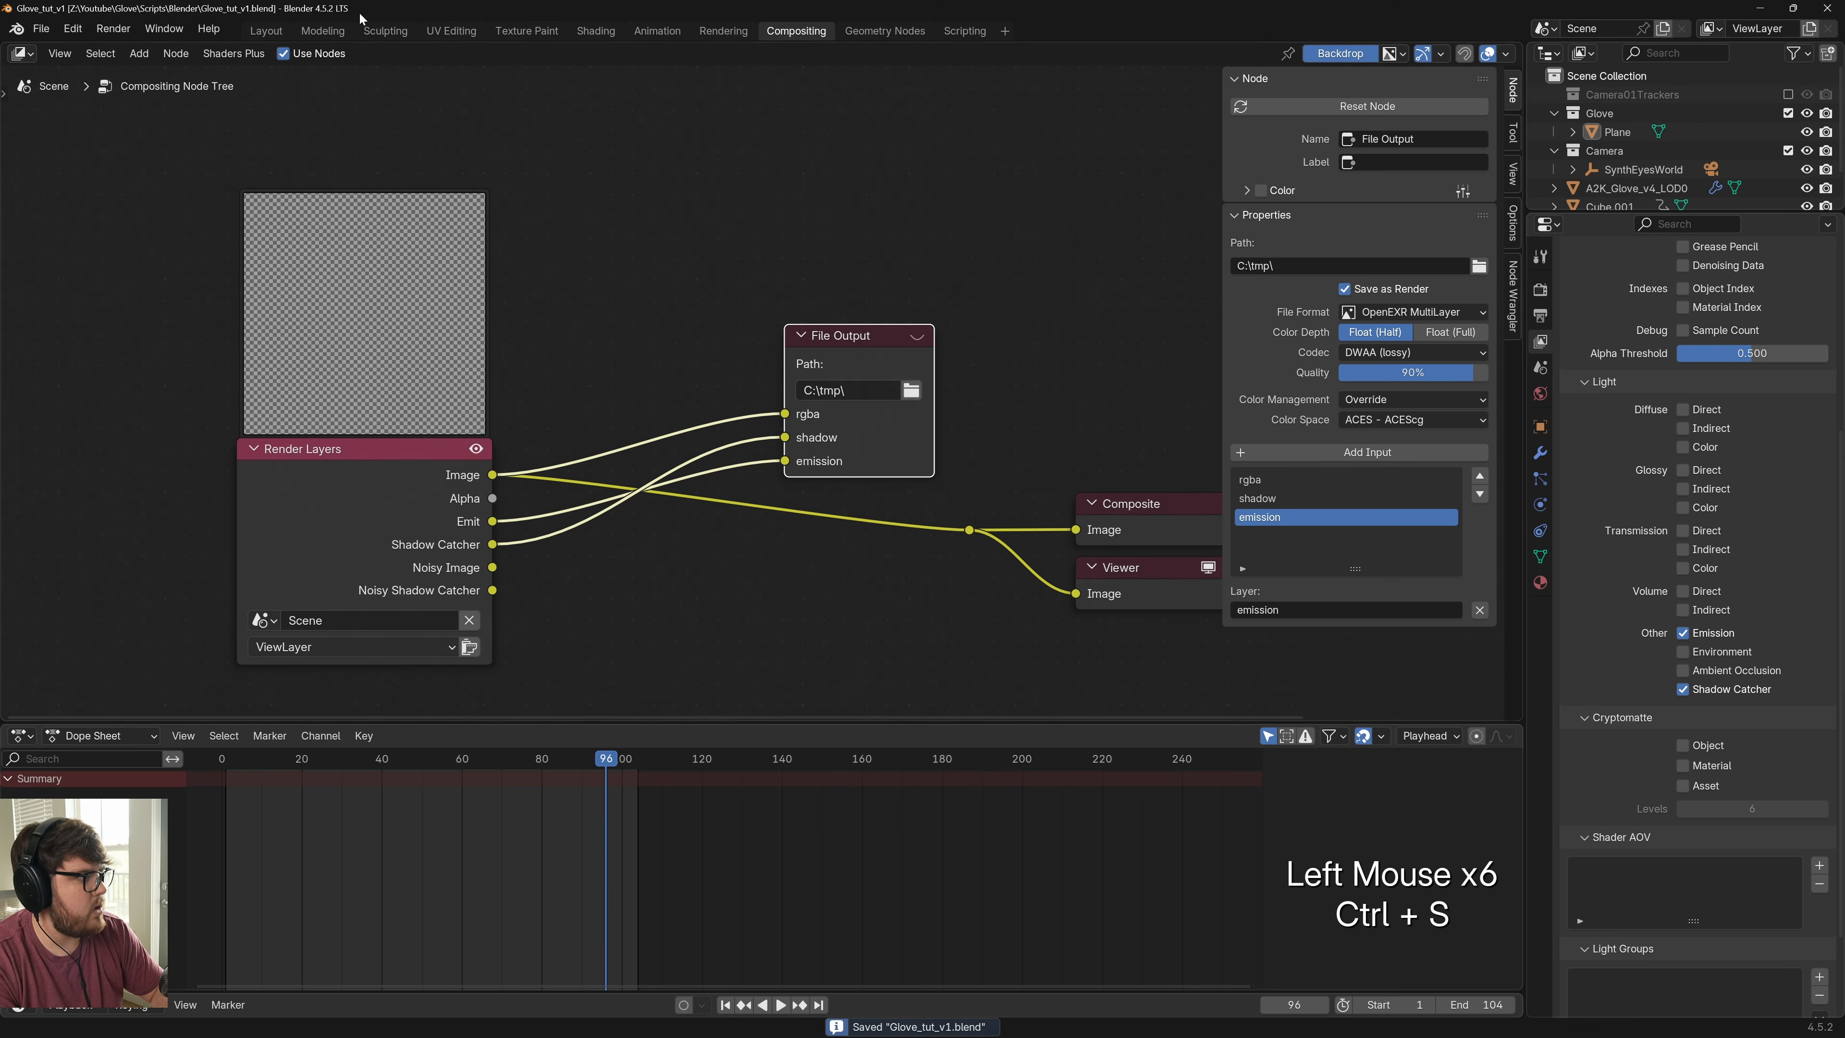
Preview the dissolving glove in rendered shading in the Layout workspace and move the timeline to frame 63
click(266, 31)
key(z)
click(927, 453)
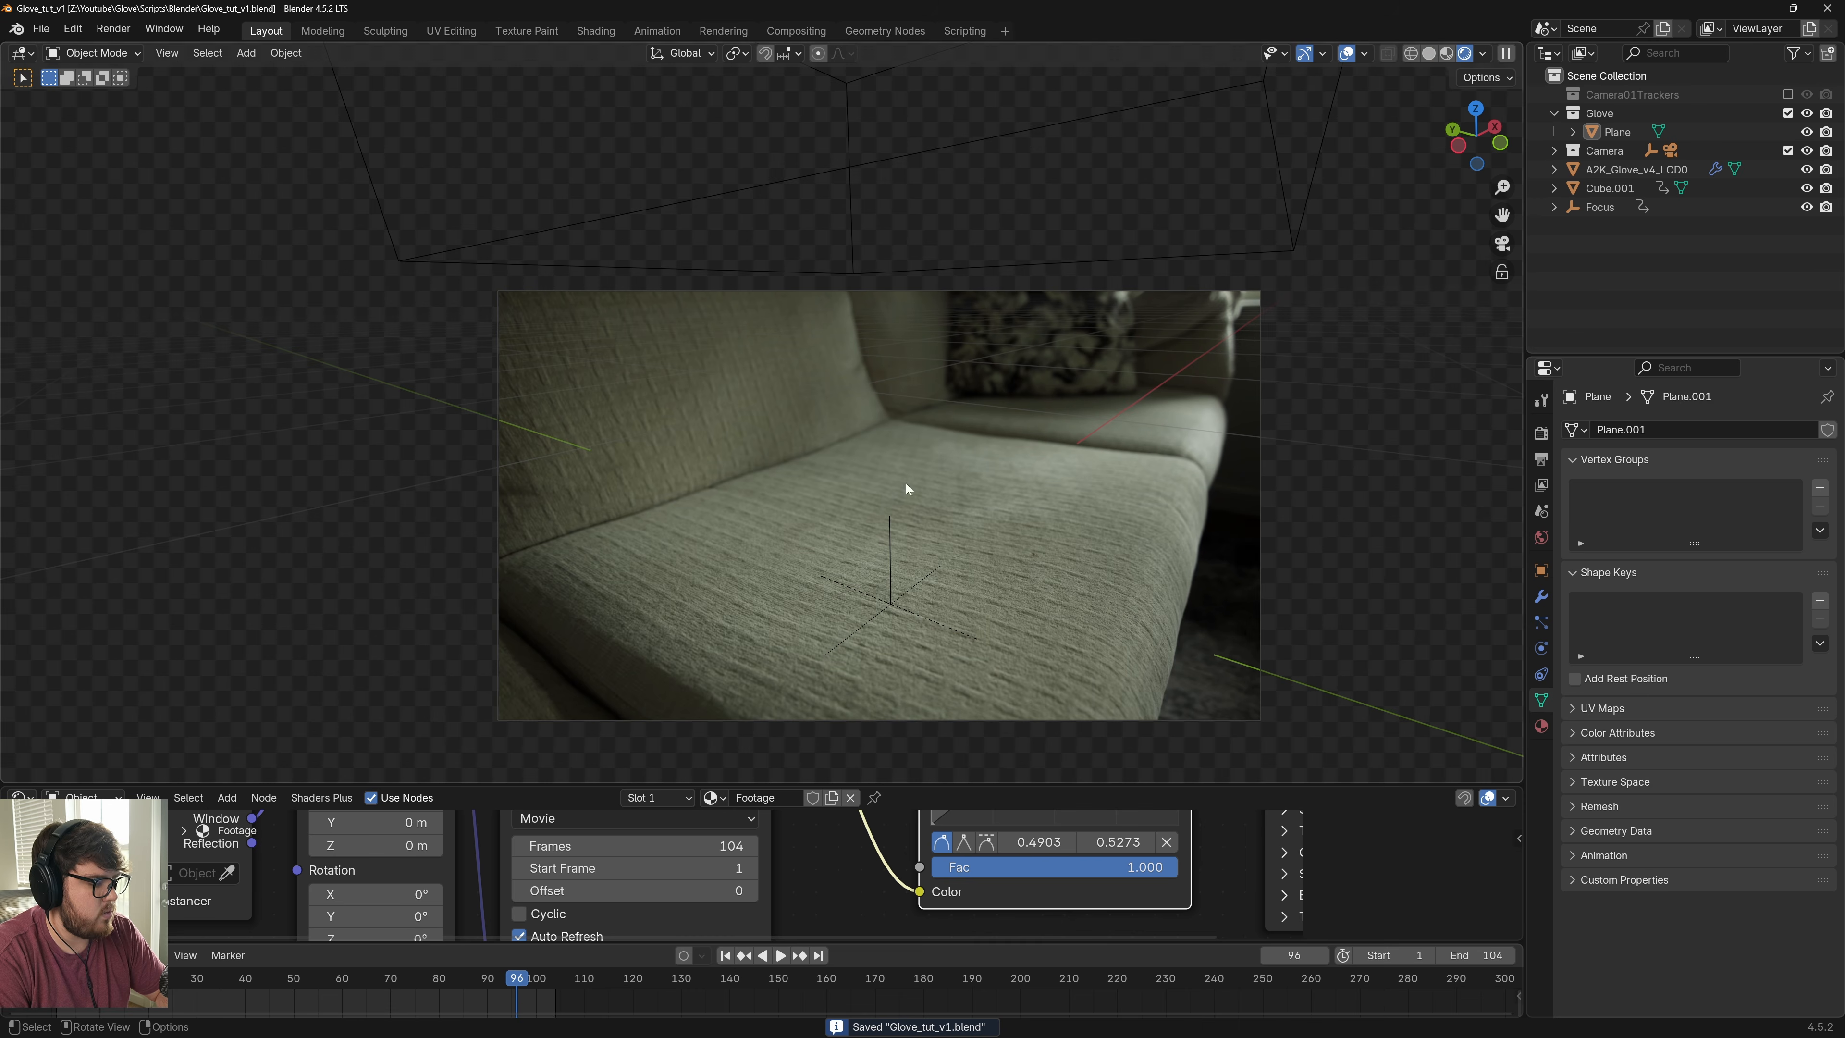
mouse_move(416, 982)
mouse_down()
mouse_move(284, 998)
mouse_move(355, 1001)
mouse_up()
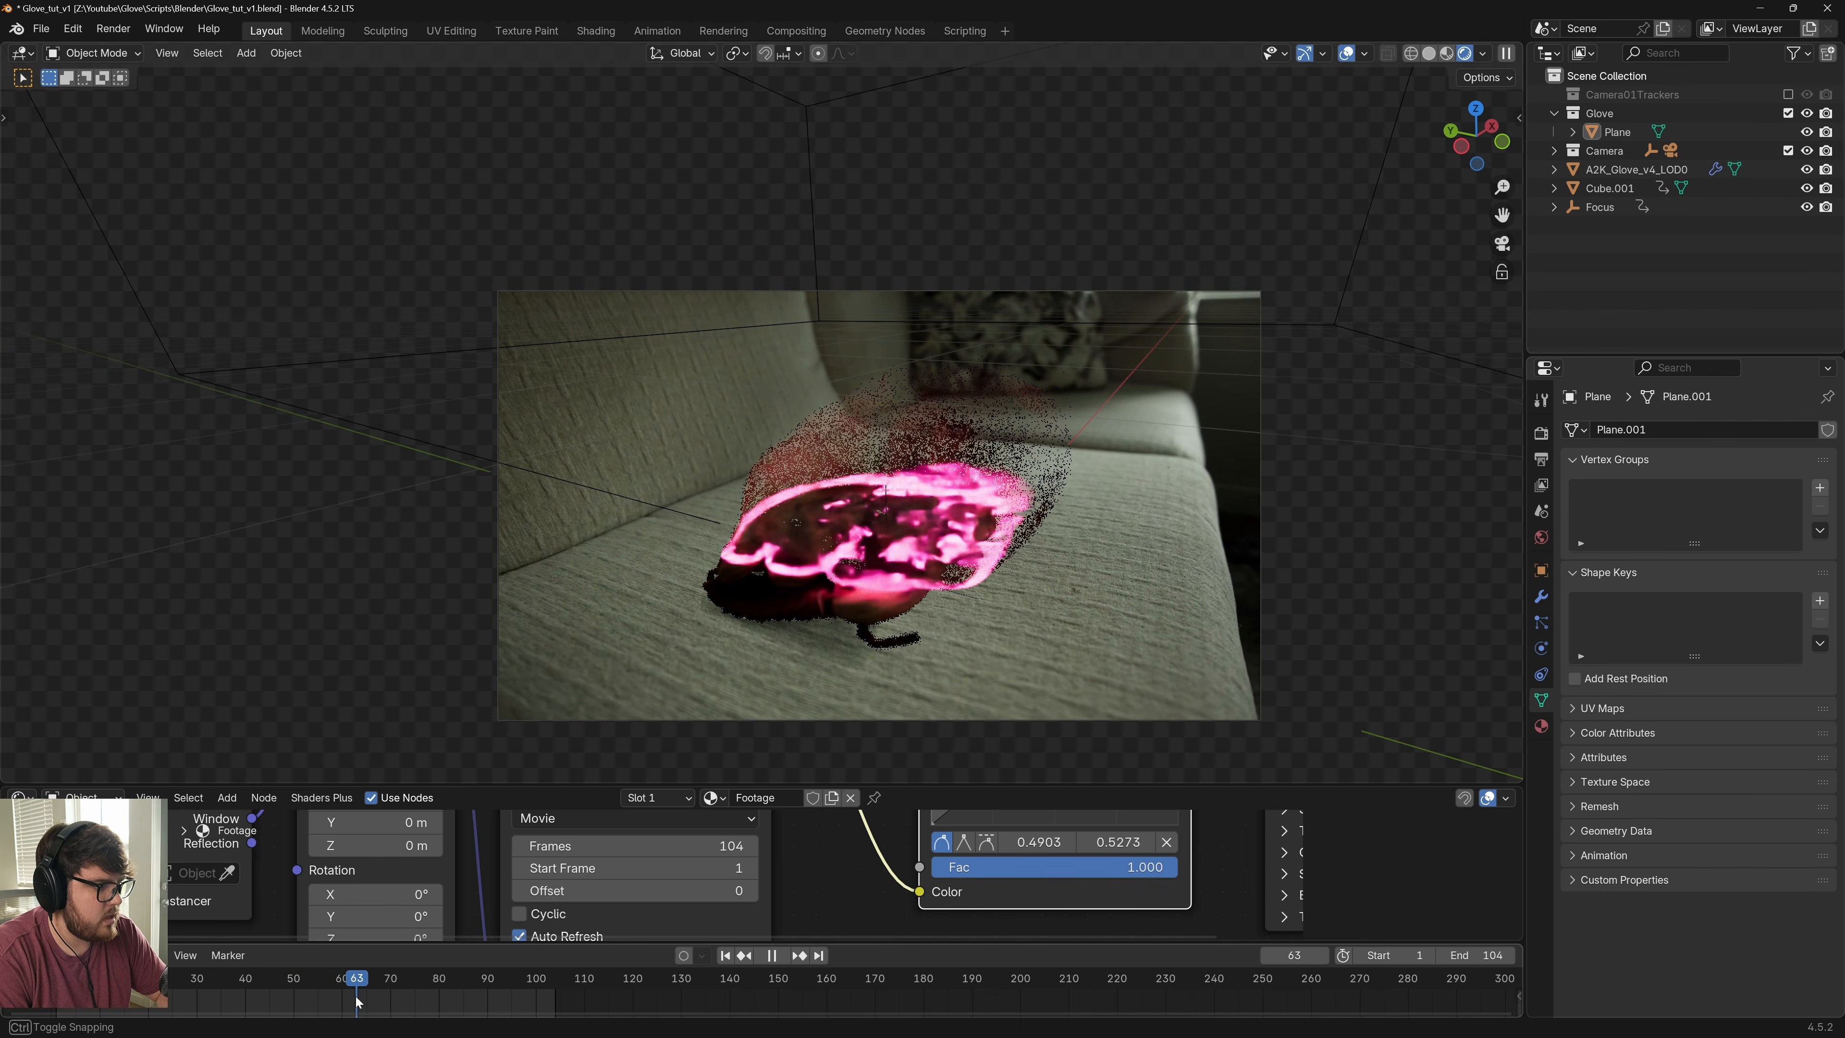
Return the viewport to solid shading, render the current frame and close the render window
key(z)
click(1030, 510)
key(F12)
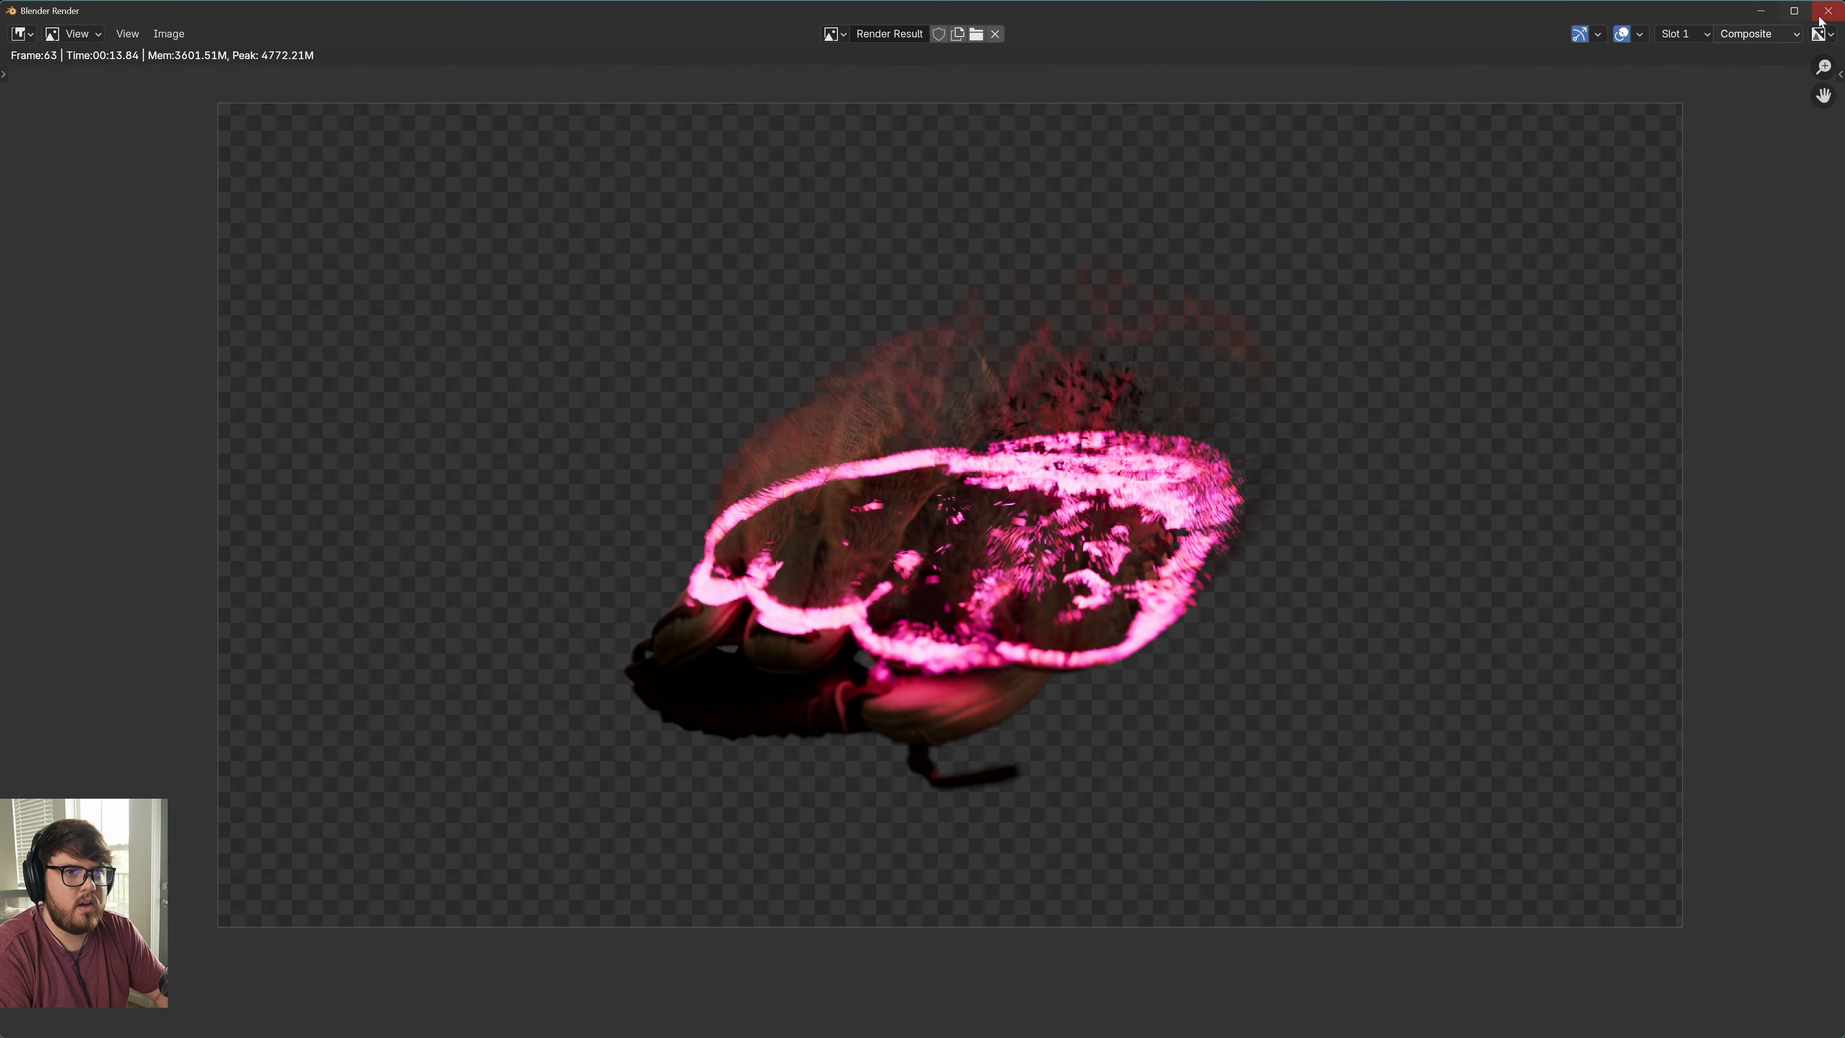
click(1828, 12)
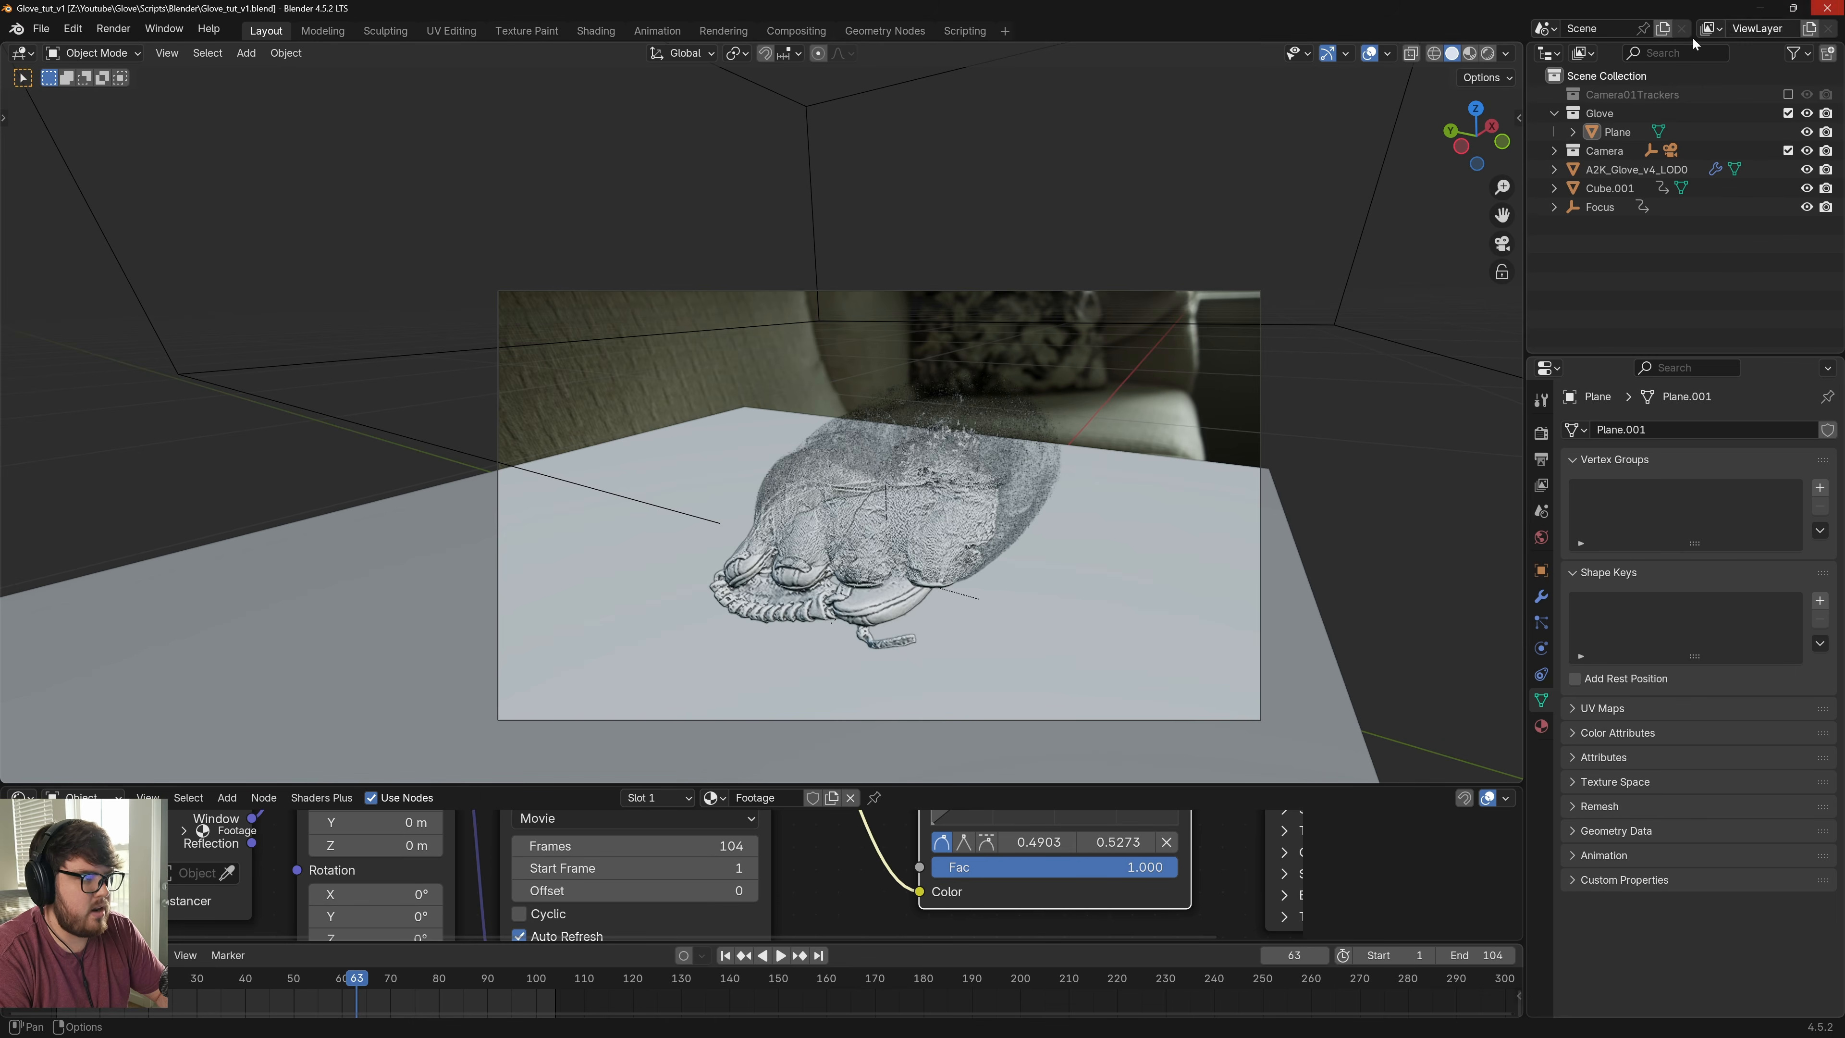
Preview the Render Layers' combined image in the compositor backdrop and examine the glove
click(796, 31)
middle_drag(670, 501, 664, 560)
ctrl+shift+click(378, 553)
middle_drag(700, 364, 761, 595)
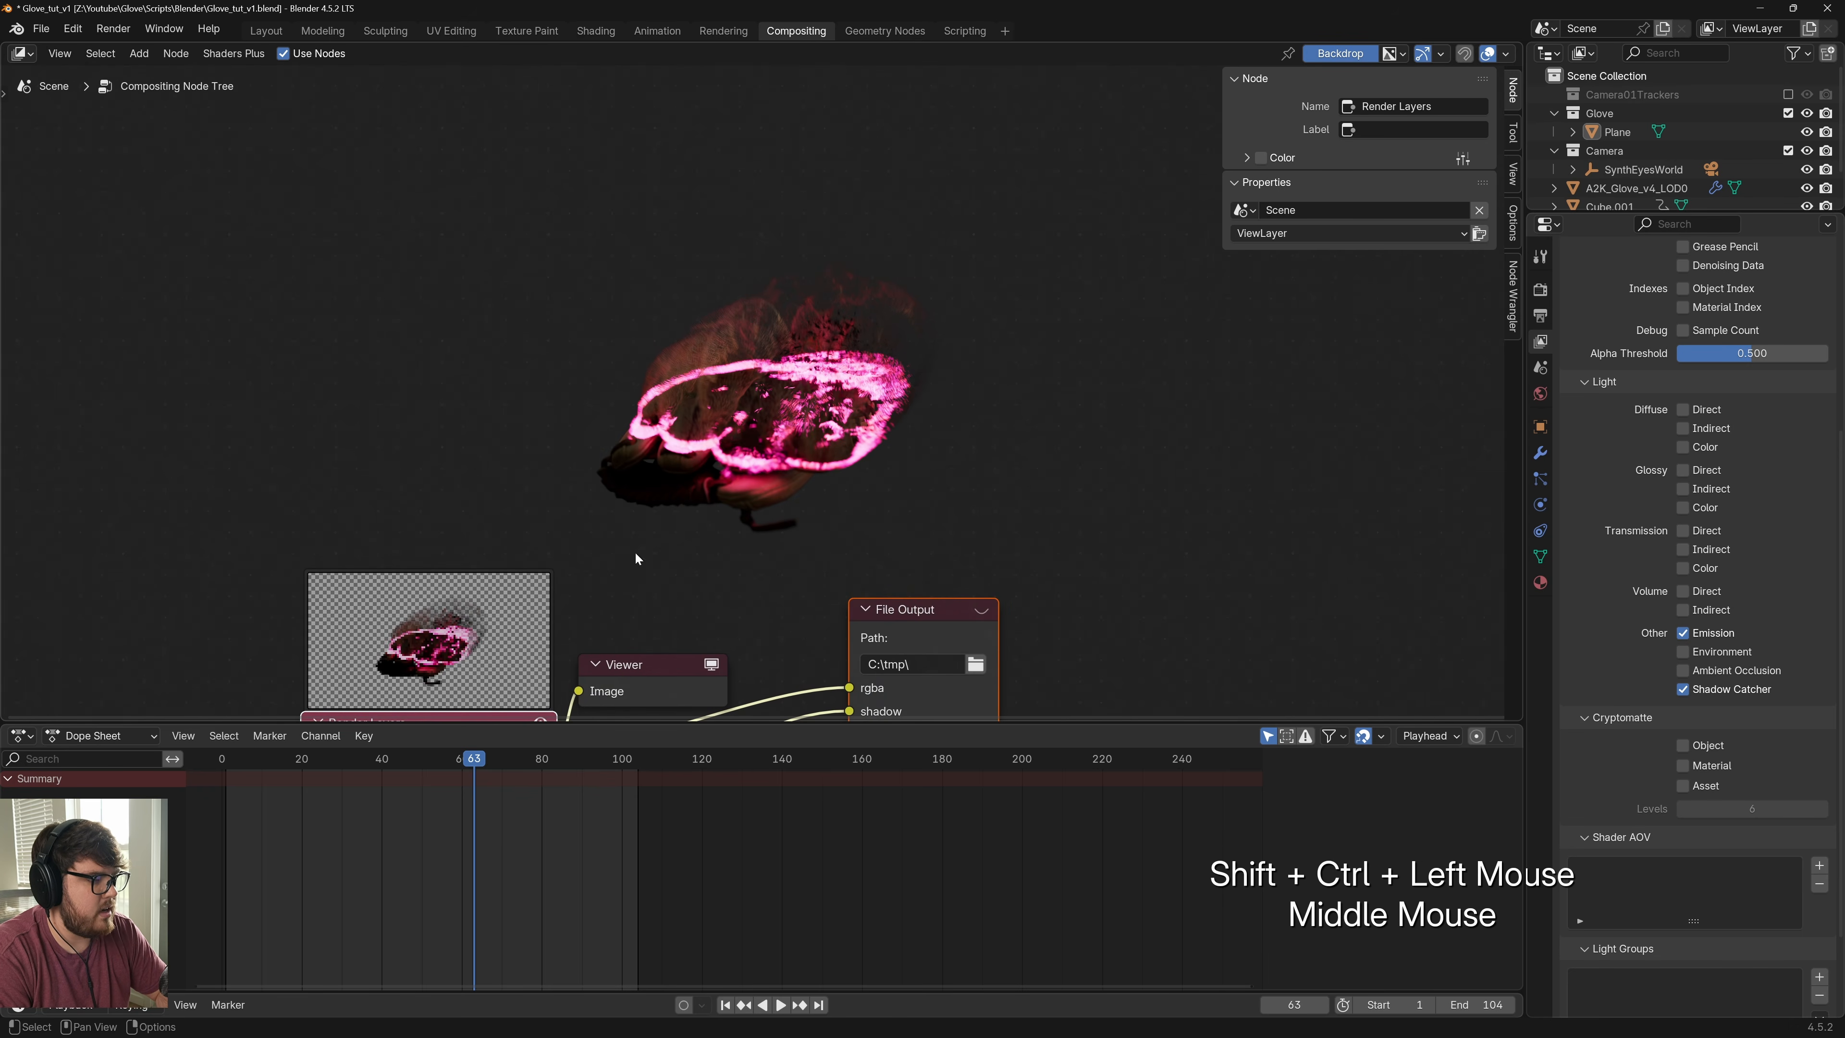
middle_drag(798, 497, 704, 417)
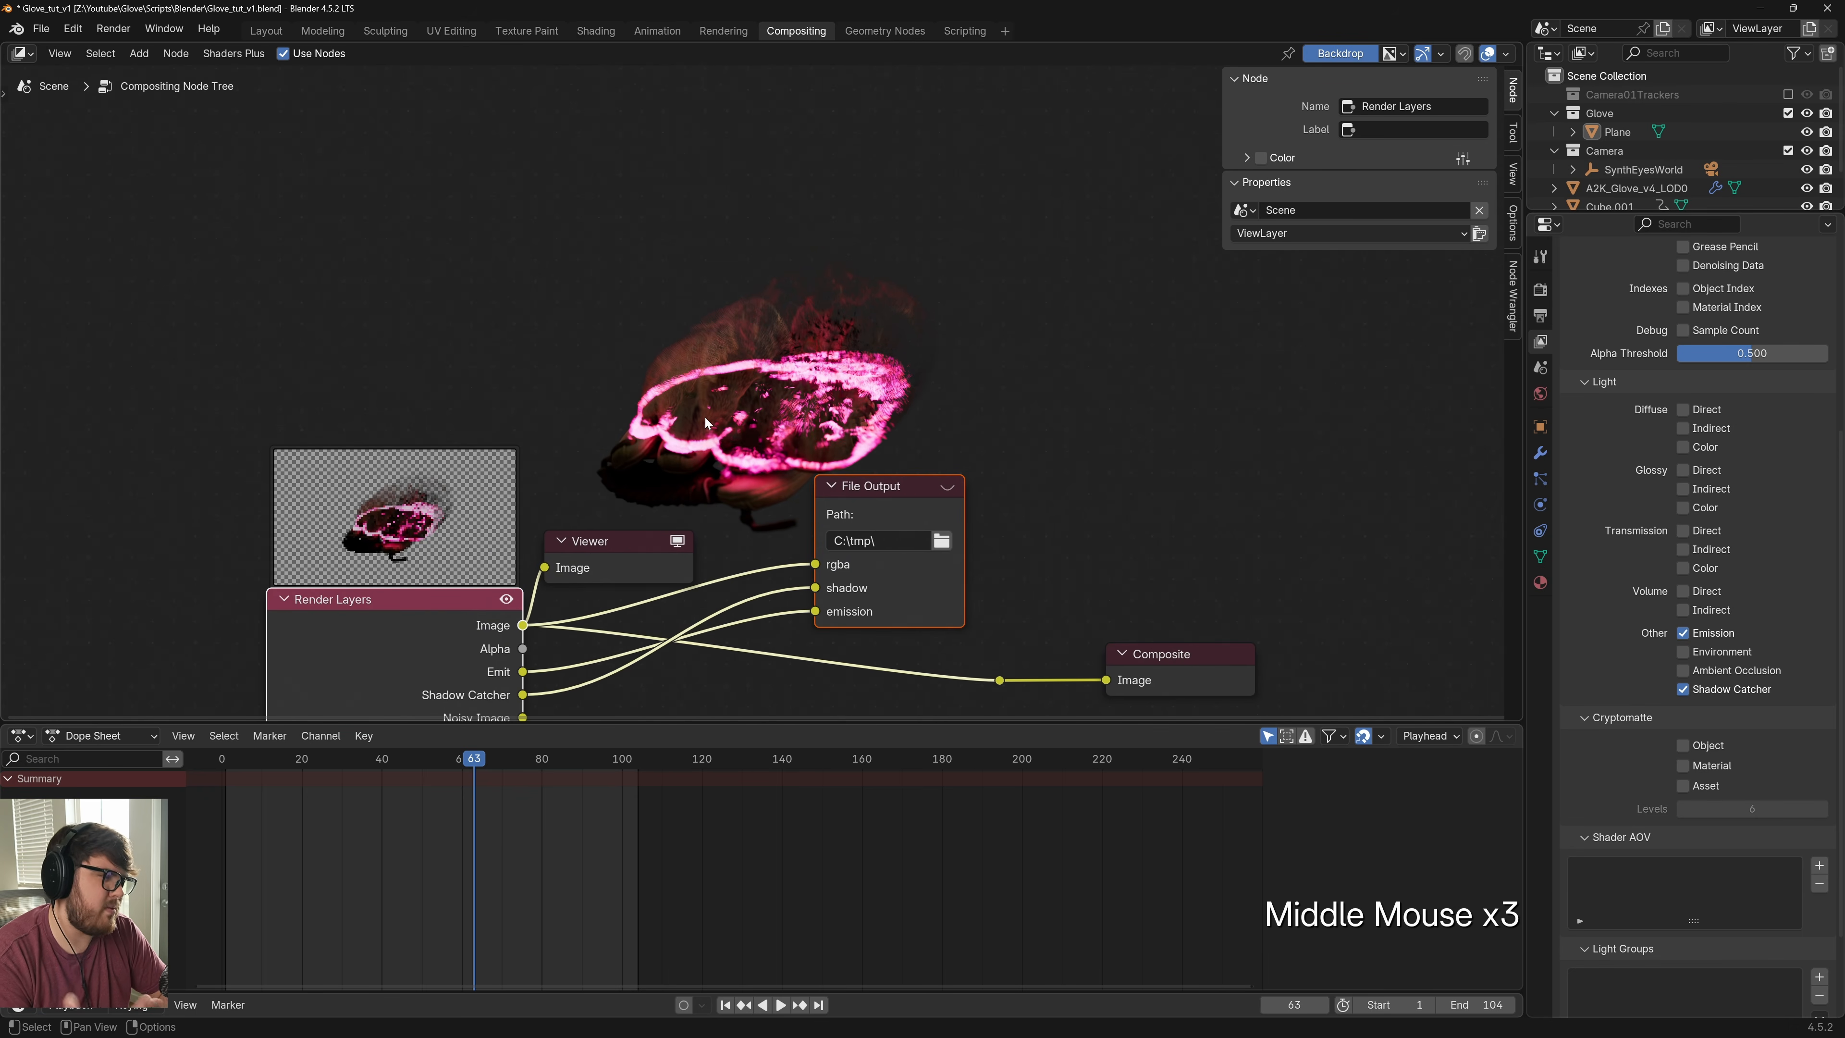
middle_drag(677, 538, 785, 560)
Preview the Emit and Shadow Catcher passes in the compositor backdrop to inspect the glow and shadows
ctrl+shift+click(505, 612)
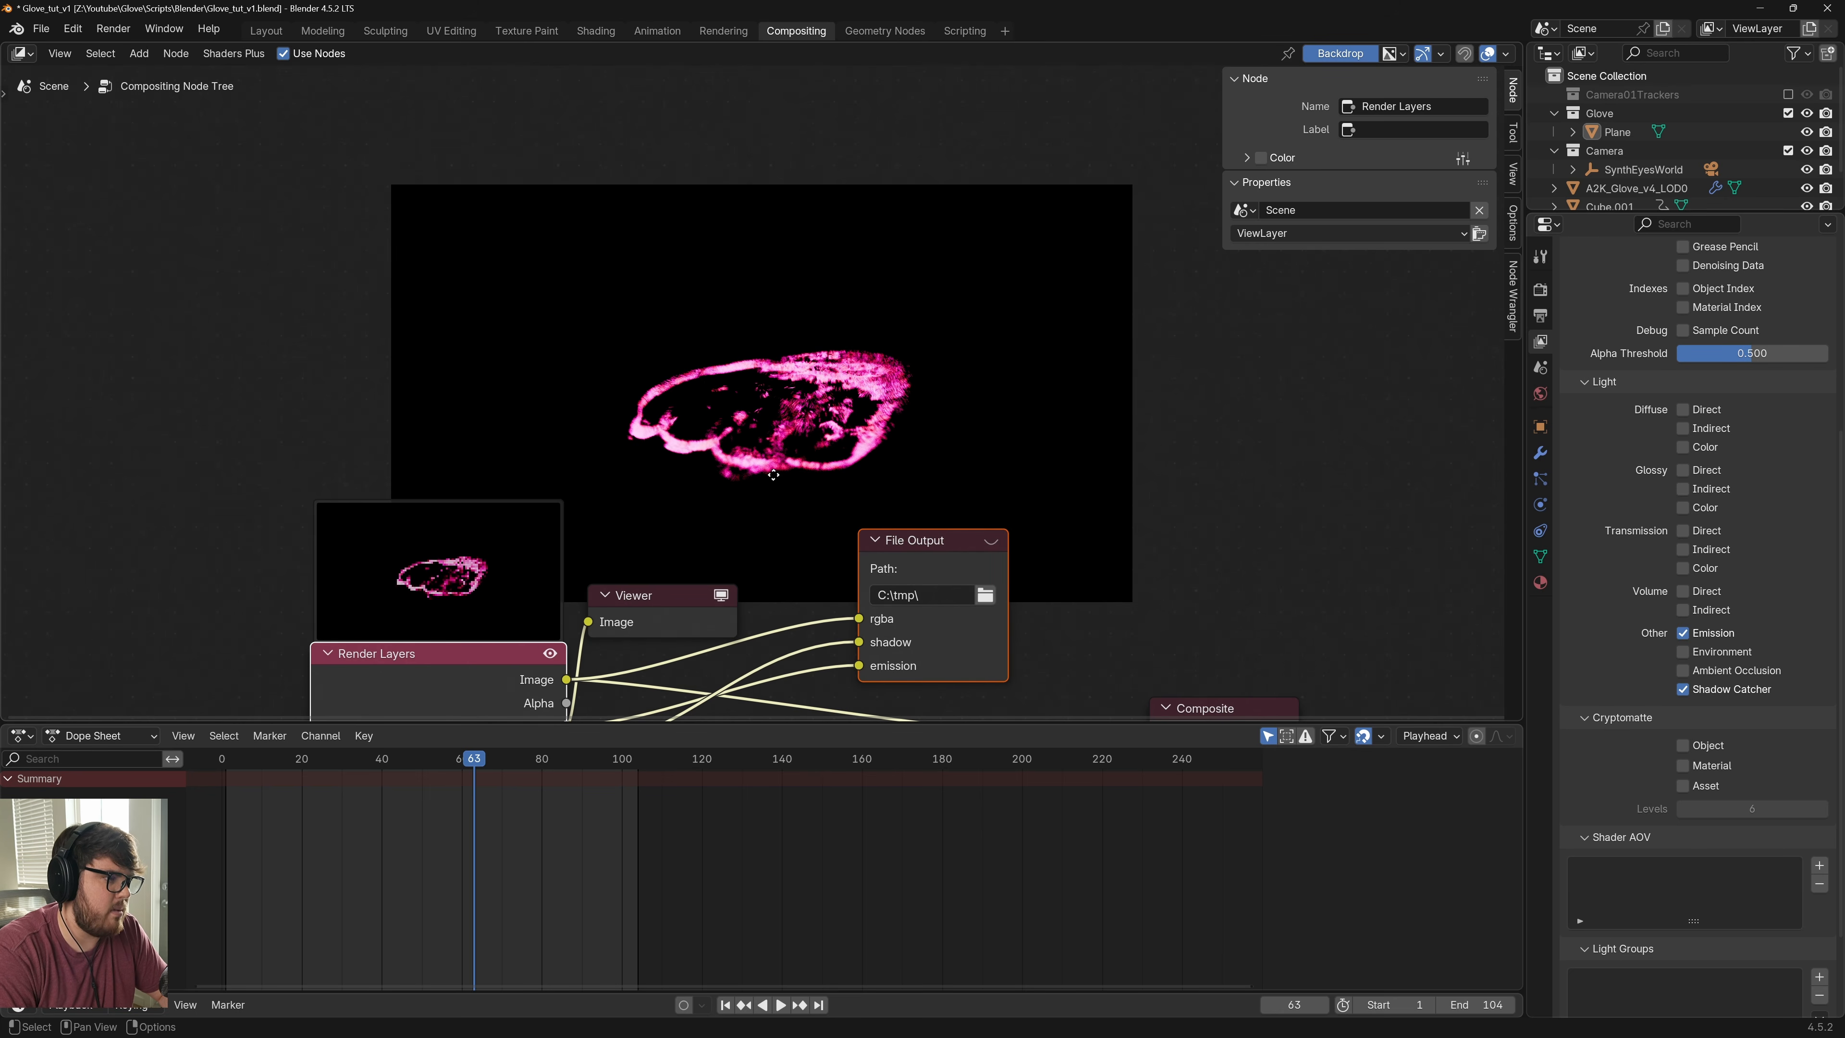
middle_drag(770, 476, 774, 468)
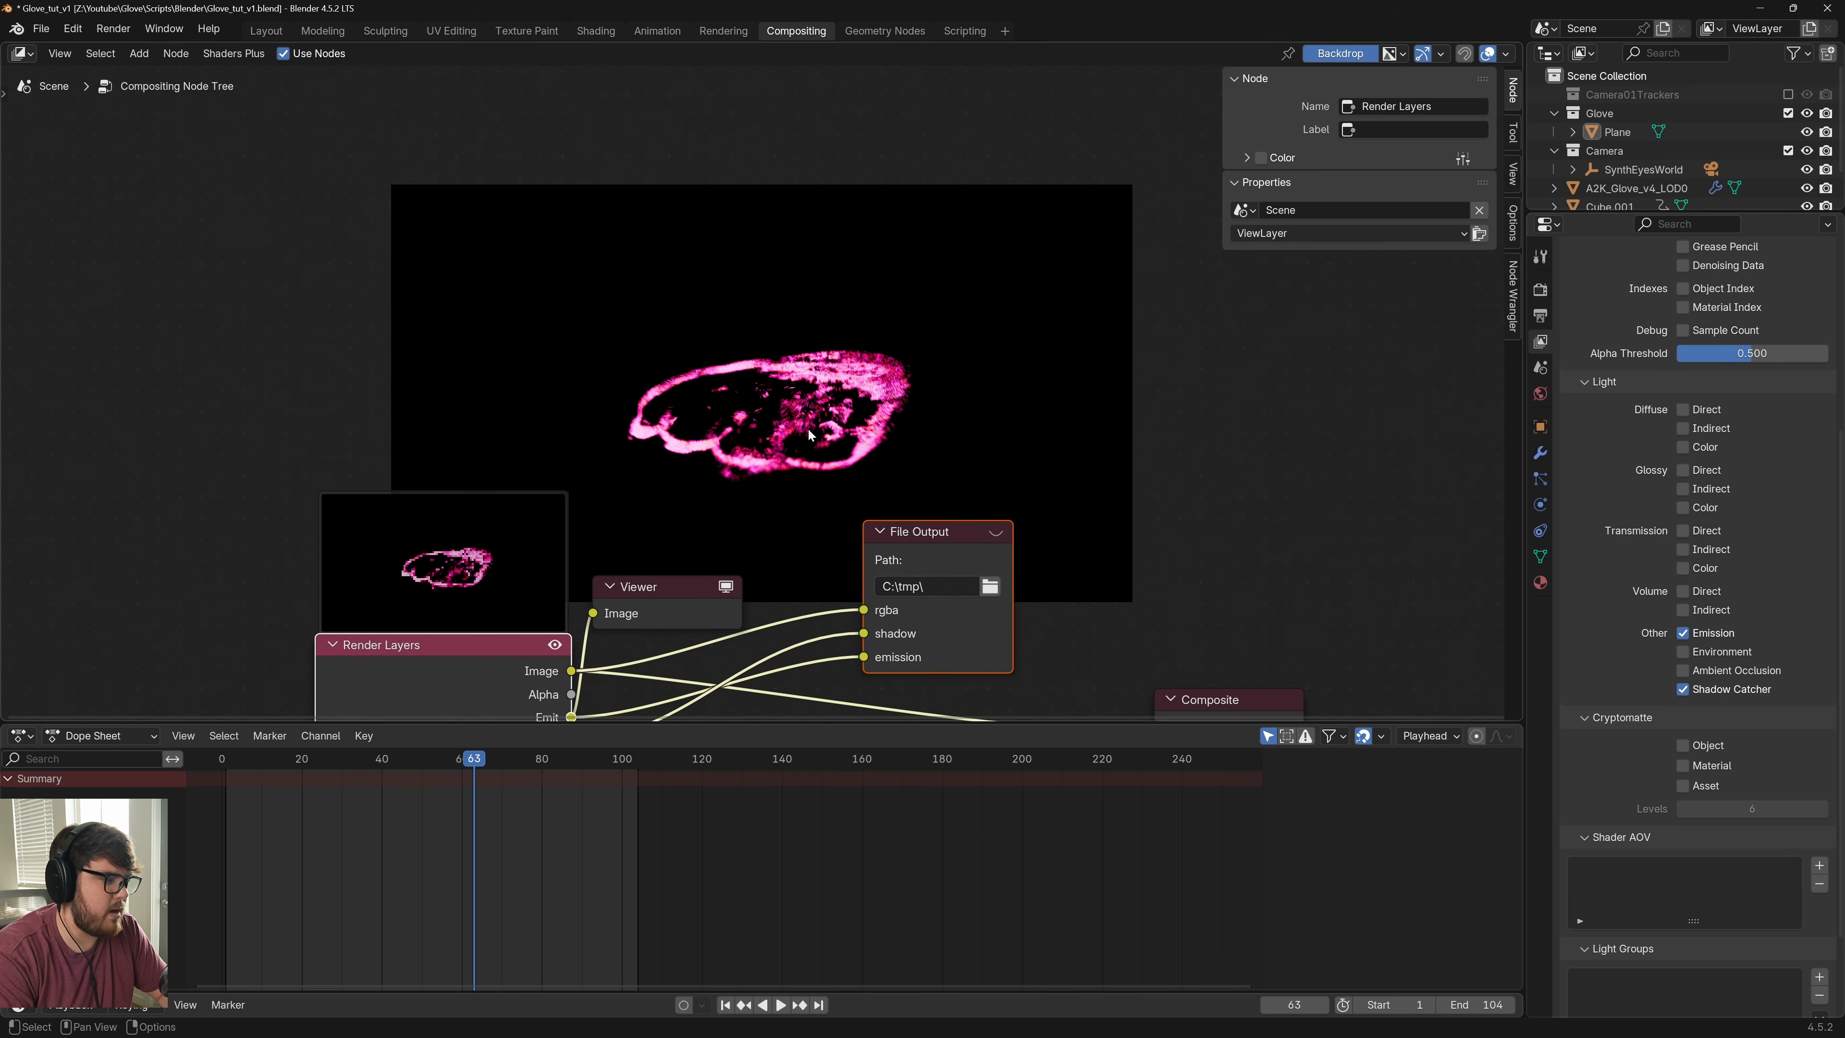
middle_drag(810, 435, 871, 210)
ctrl+shift+click(639, 518)
middle_drag(837, 504, 732, 562)
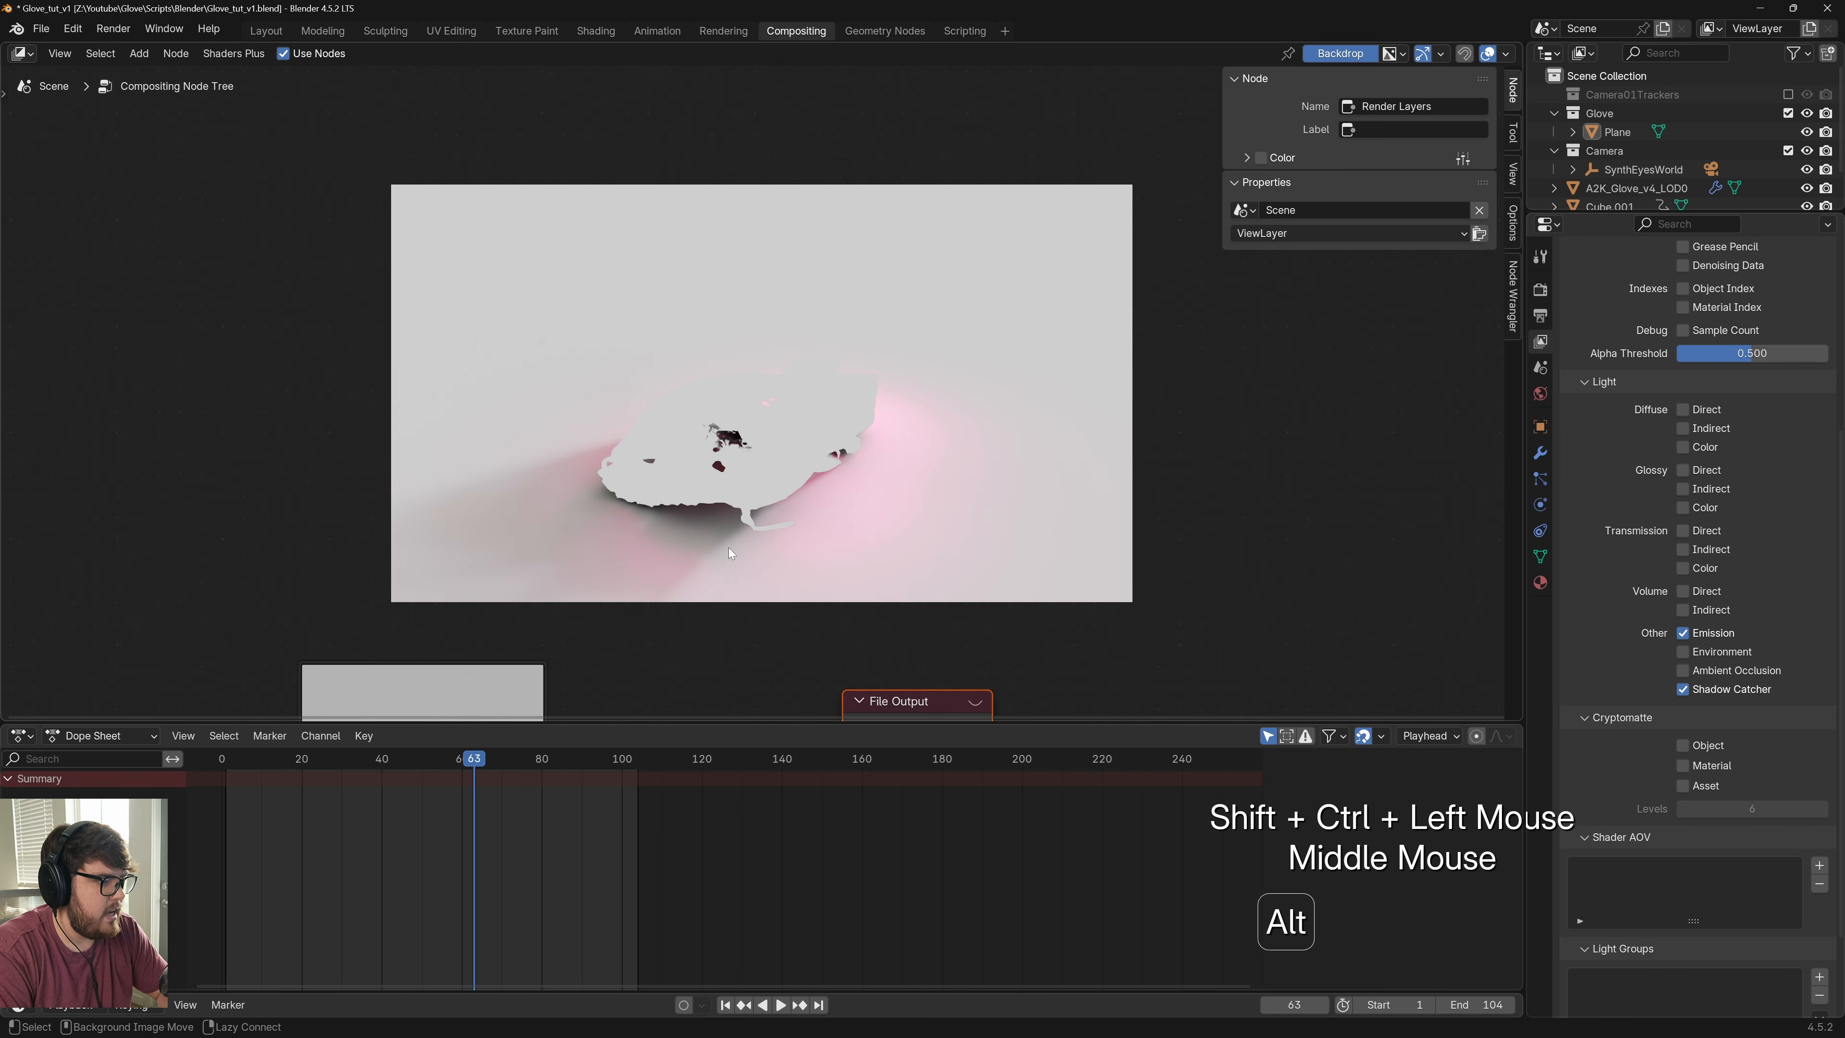
Examine the glow and shadows around the glove in the Shadow Catcher backdrop, both enlarged and at overview size
key(alt+v)
key(alt+v)
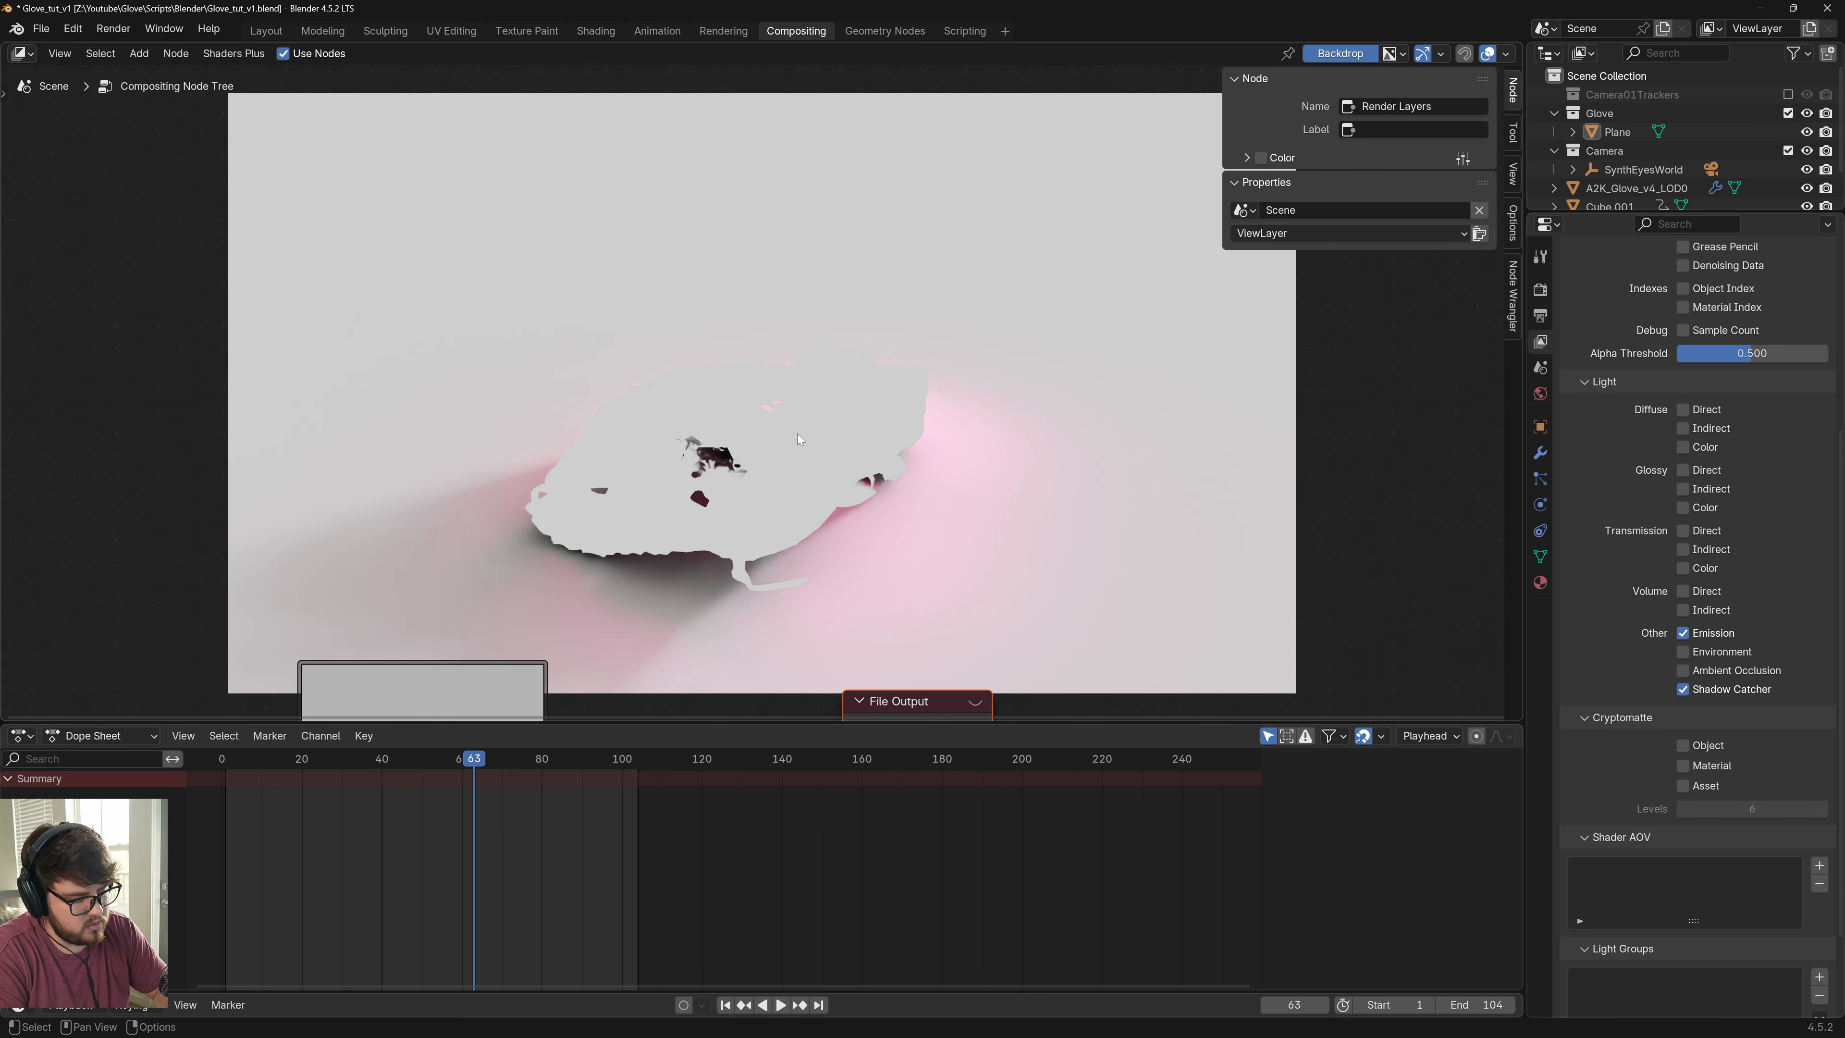
key(alt+v)
key(v)
key(v)
middle_drag(769, 575, 760, 232)
click(760, 232)
Save the Blender file and start the animation render from the Layout workspace
key(ctrl+s)
click(911, 352)
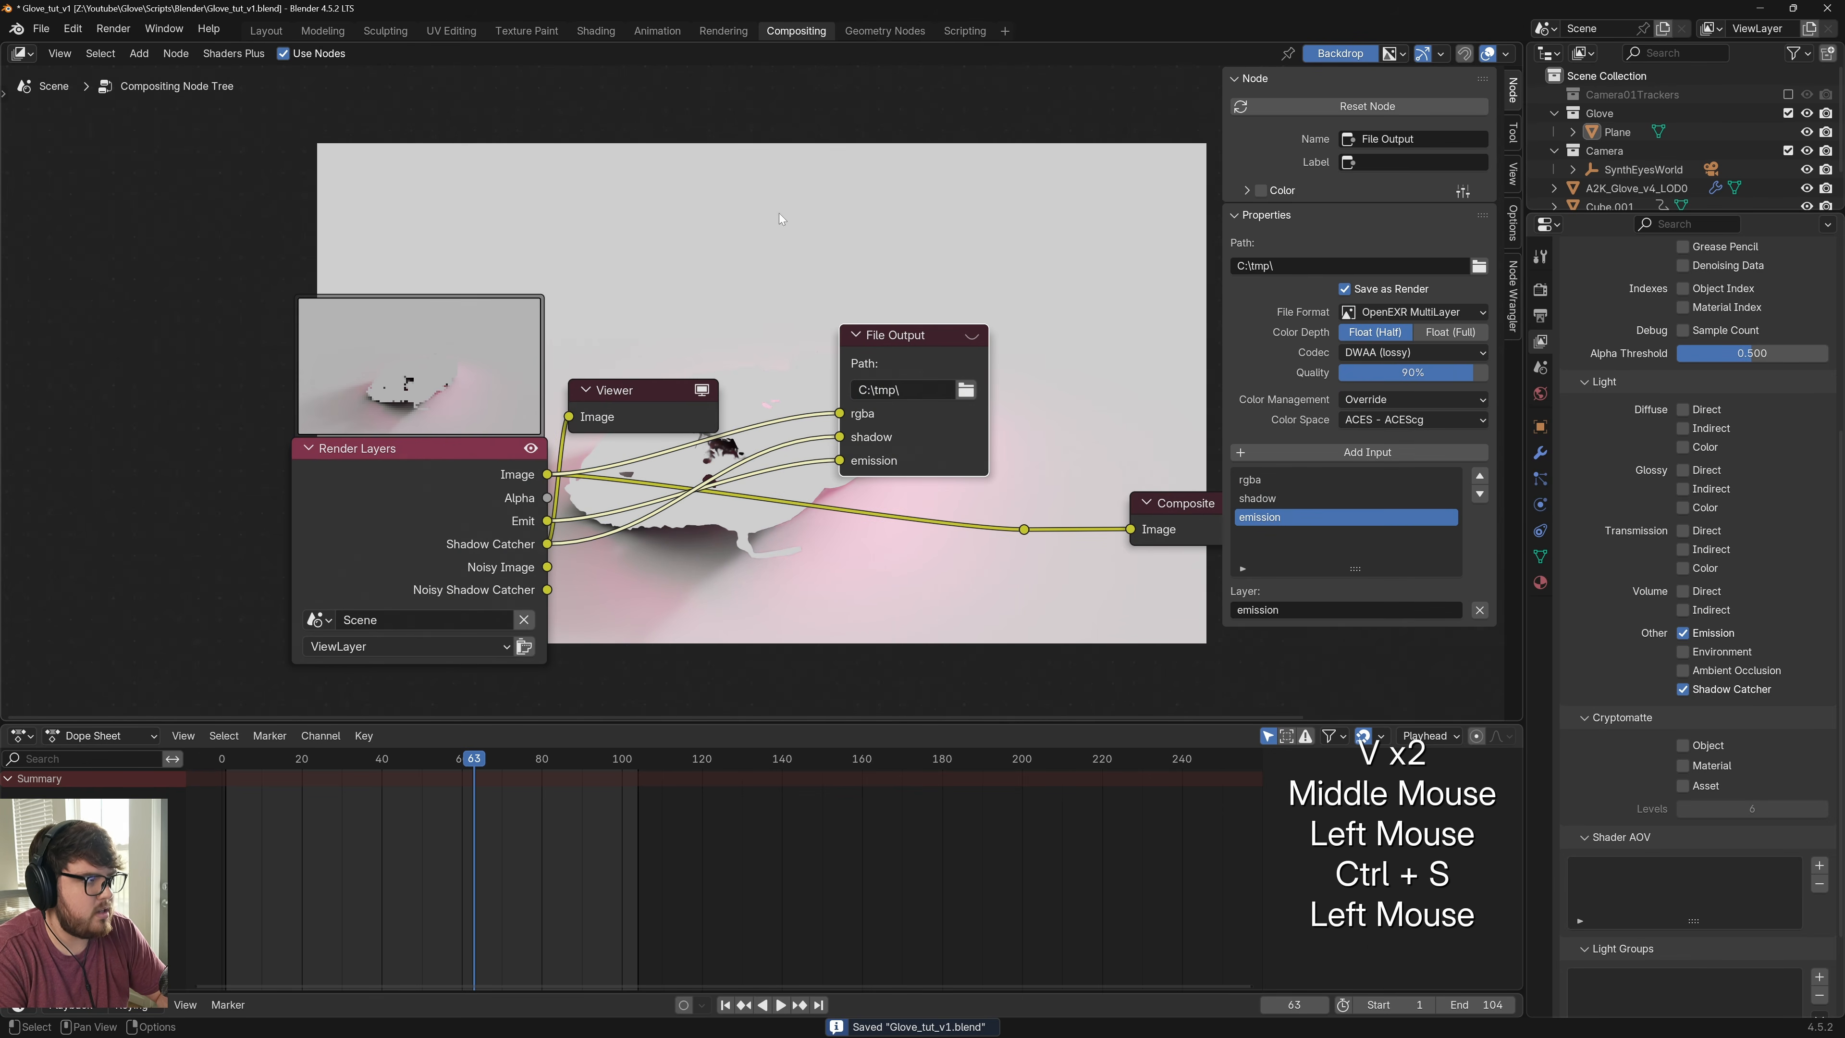
click(266, 30)
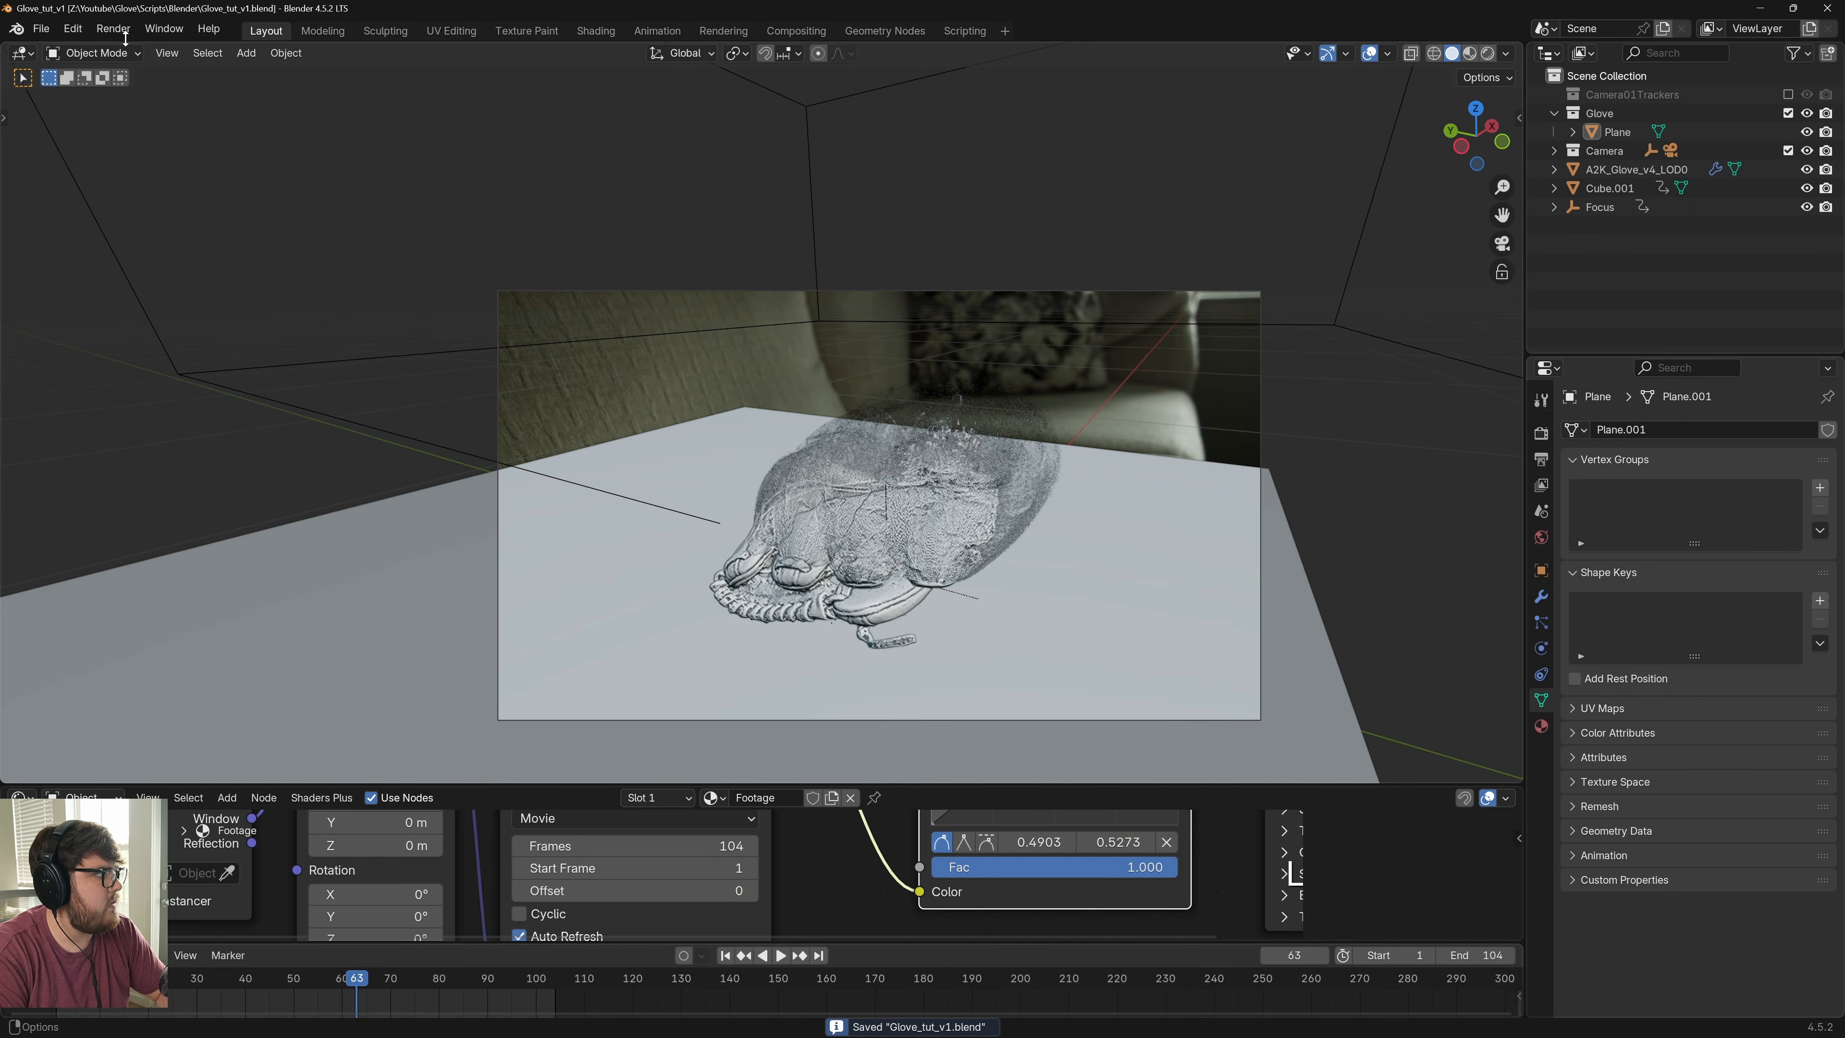
click(113, 28)
click(145, 71)
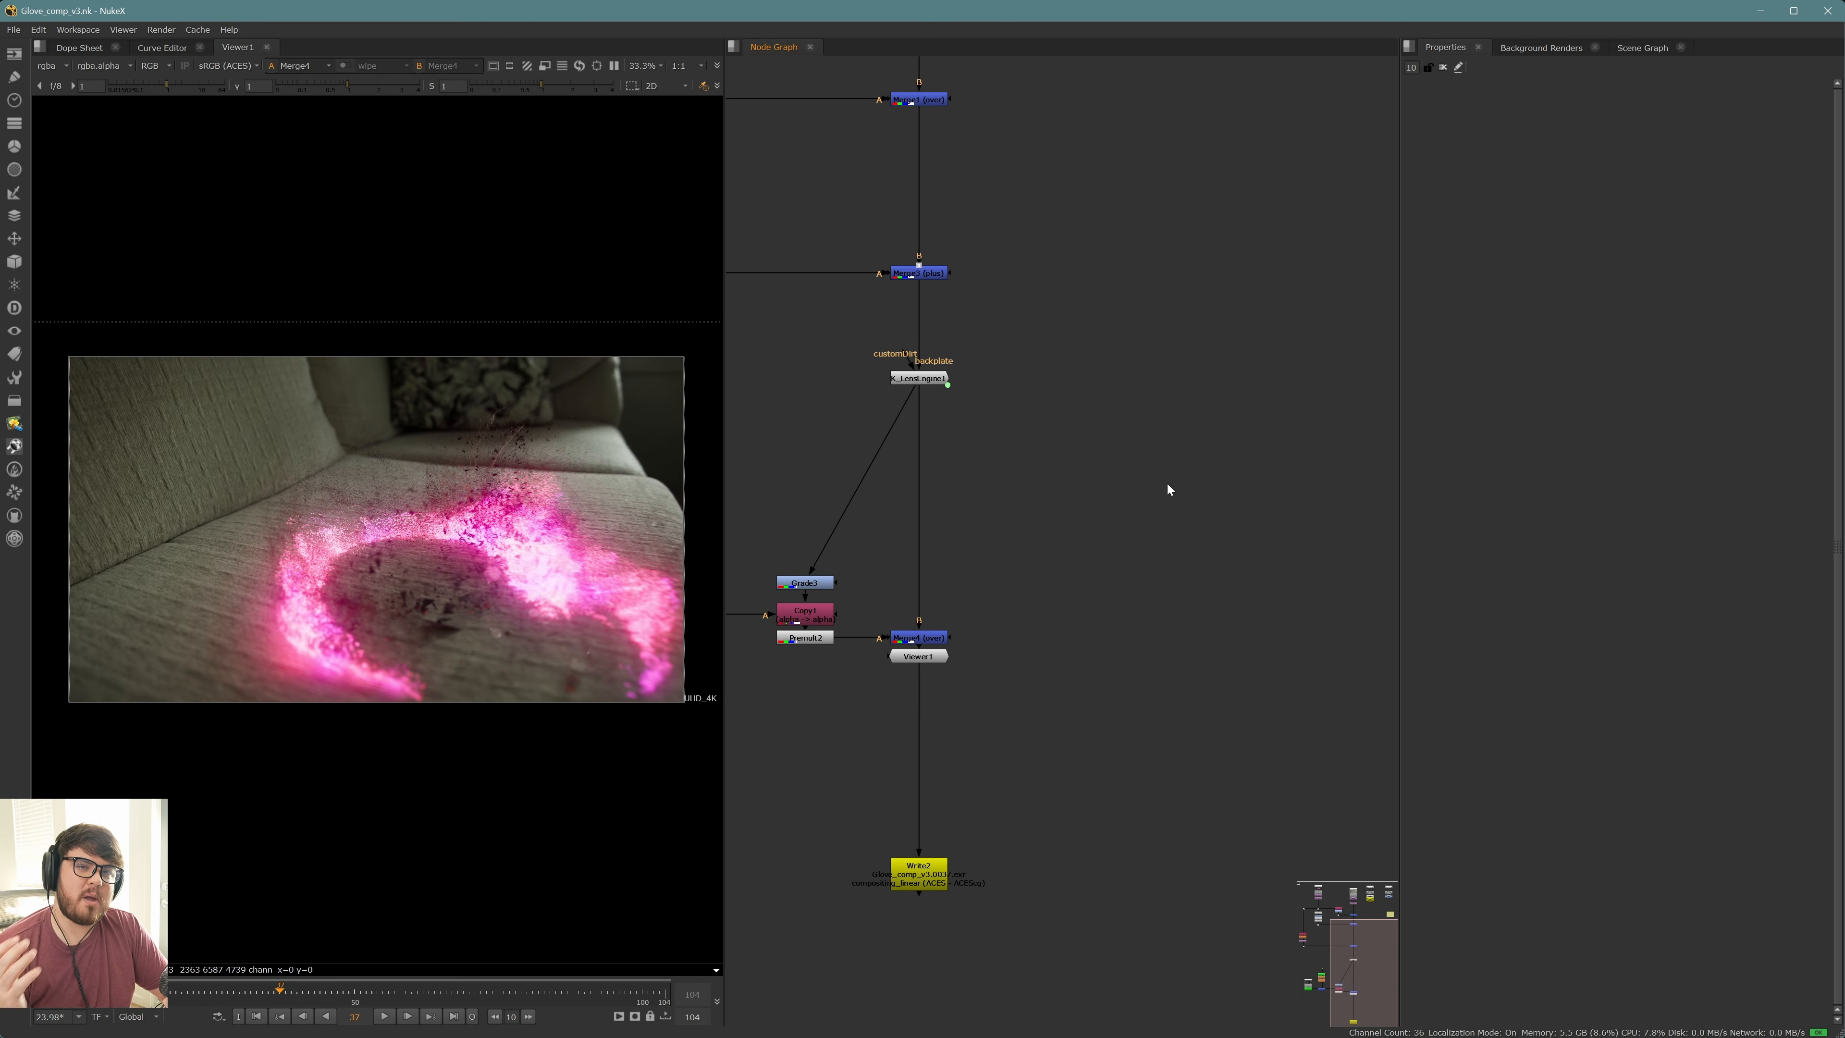
In Nuke, duplicate the Glove_denoised.mov Read node into an empty area of the node graph and view it
scroll(1163, 434, down, 6)
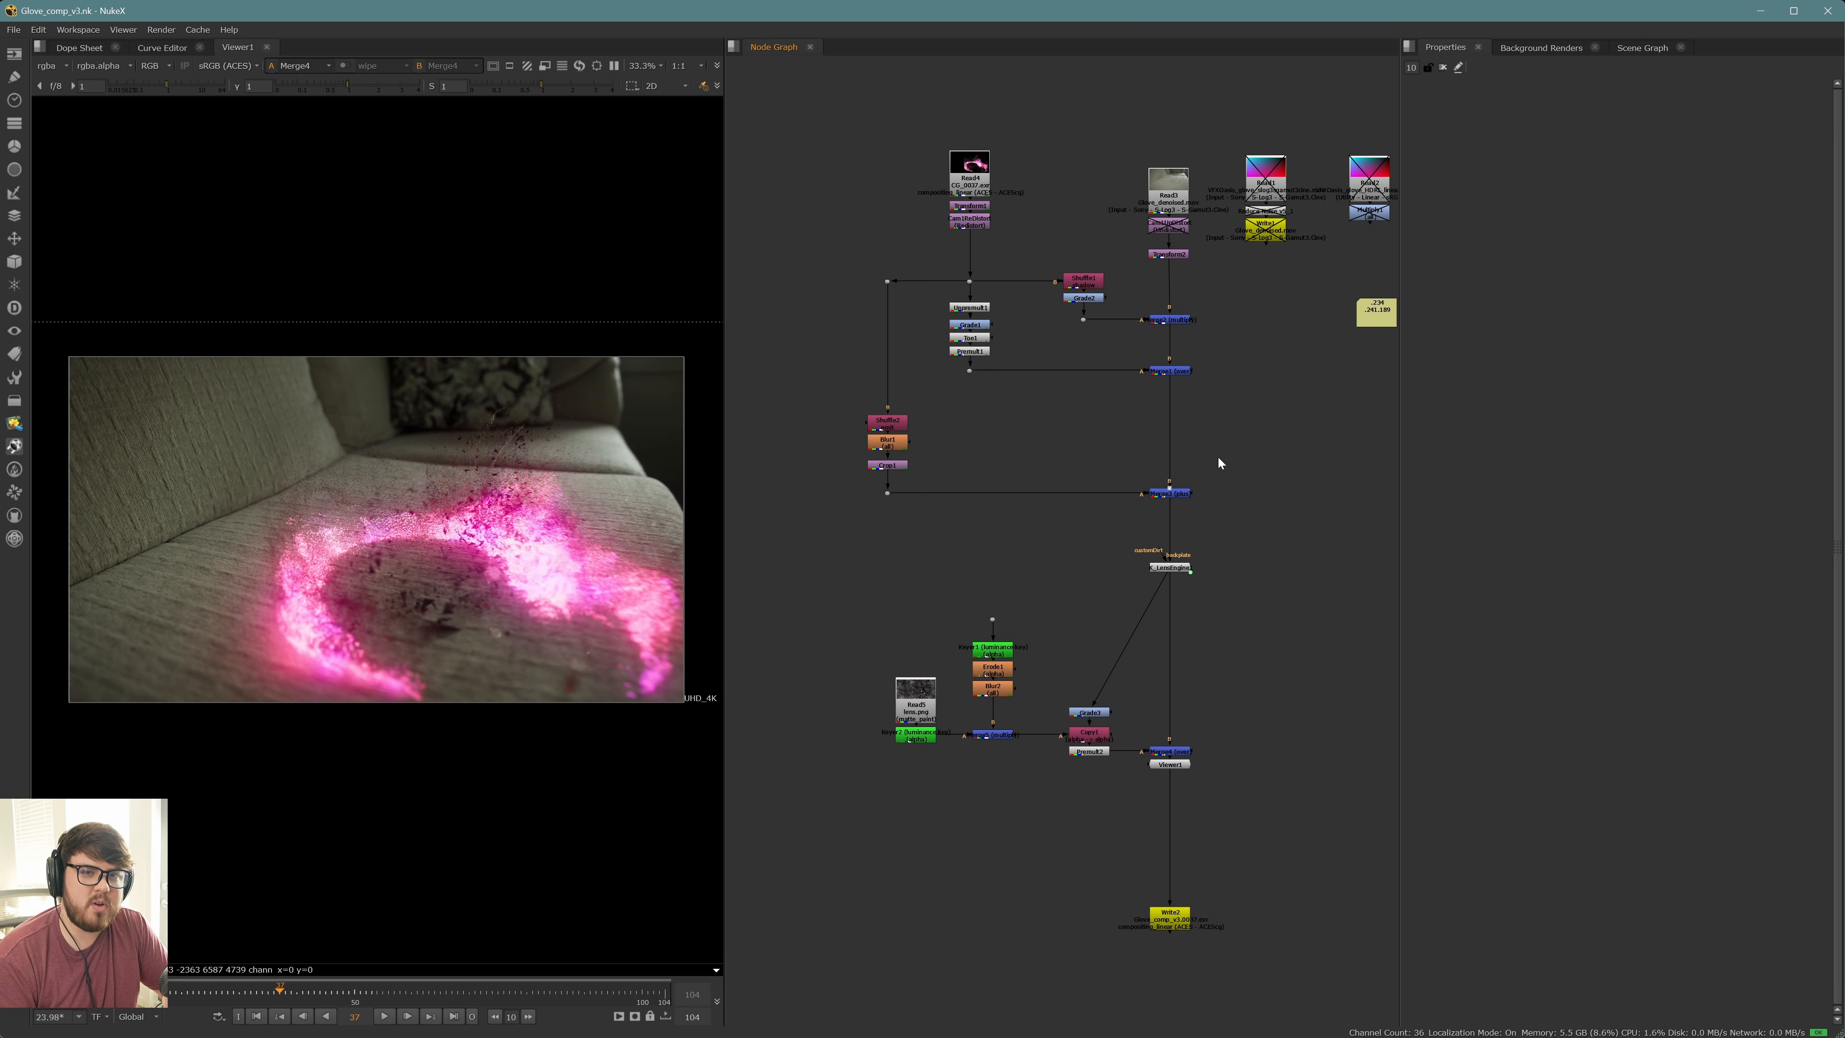
middle_drag(1220, 489, 1099, 493)
click(1042, 213)
middle_drag(1245, 483, 1025, 509)
key(ctrl+v)
middle_drag(1300, 388, 1135, 435)
scroll(1087, 422, up, 2)
key(1)
Review the project settings for frame rate, full-size format and OCIO colour management
click(1153, 470)
key(s)
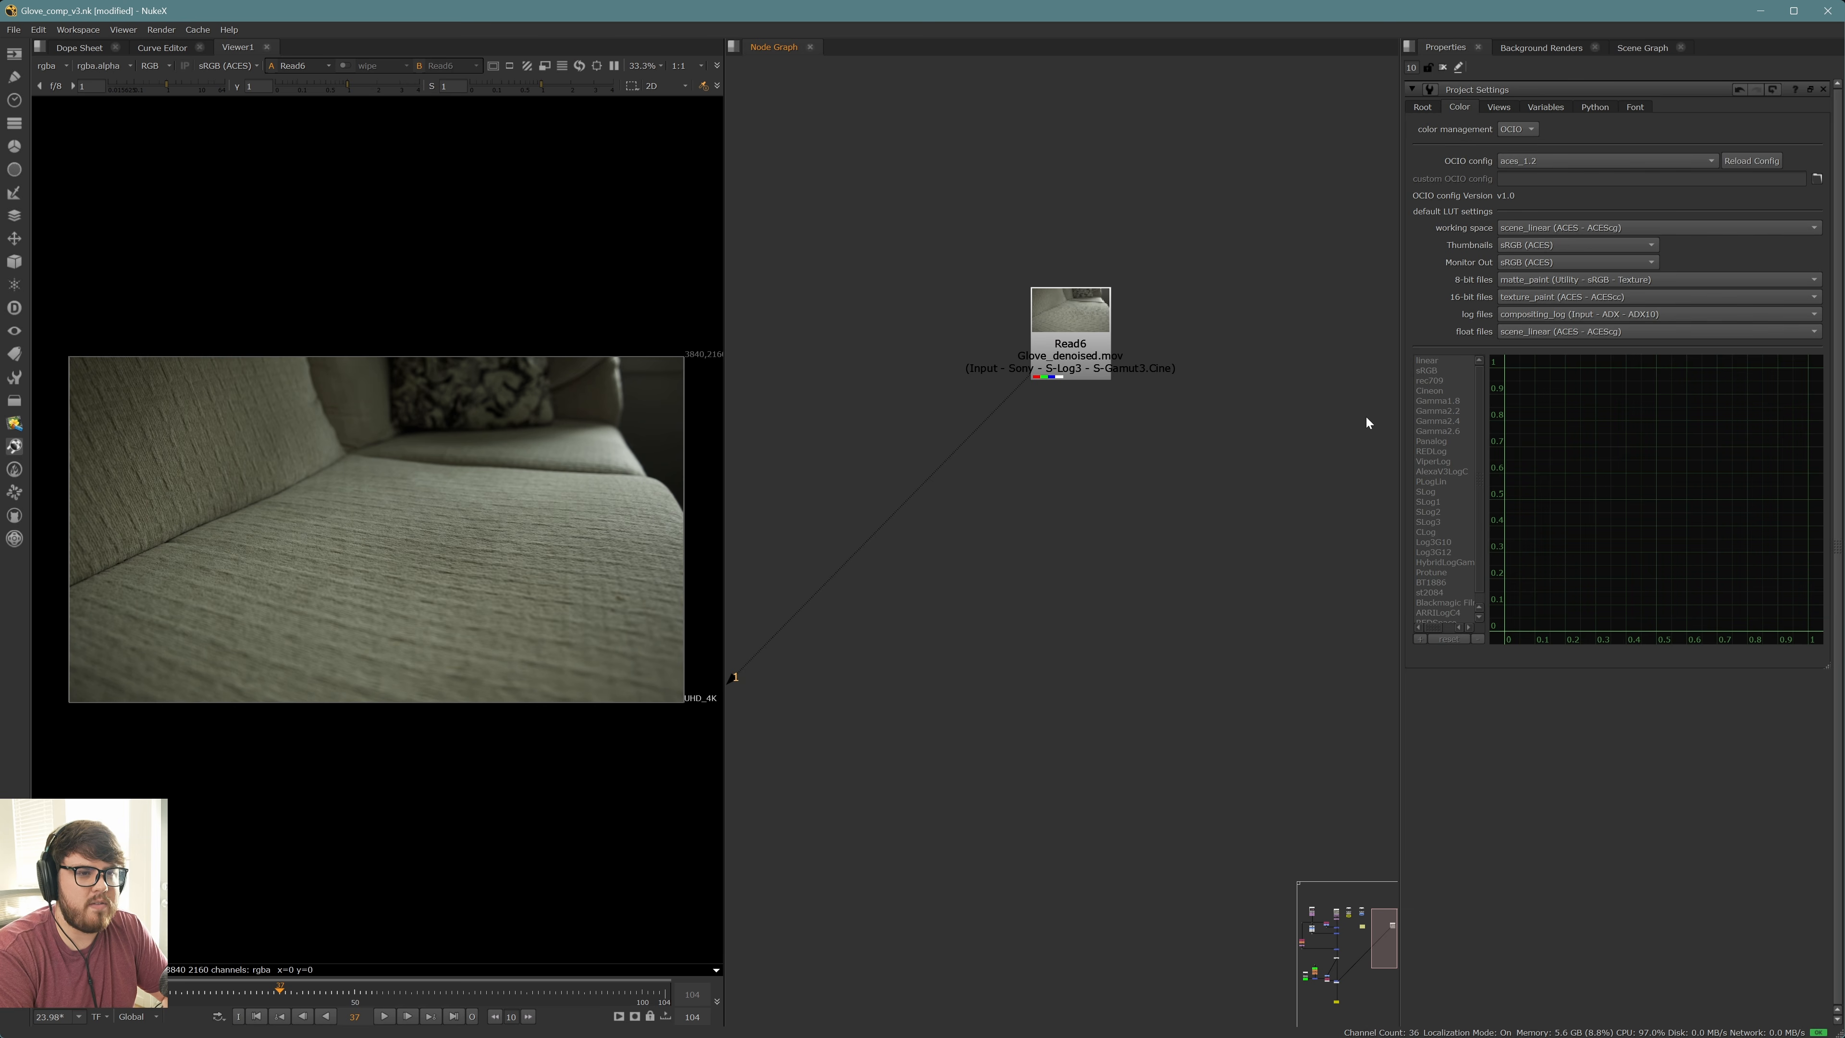
click(1423, 108)
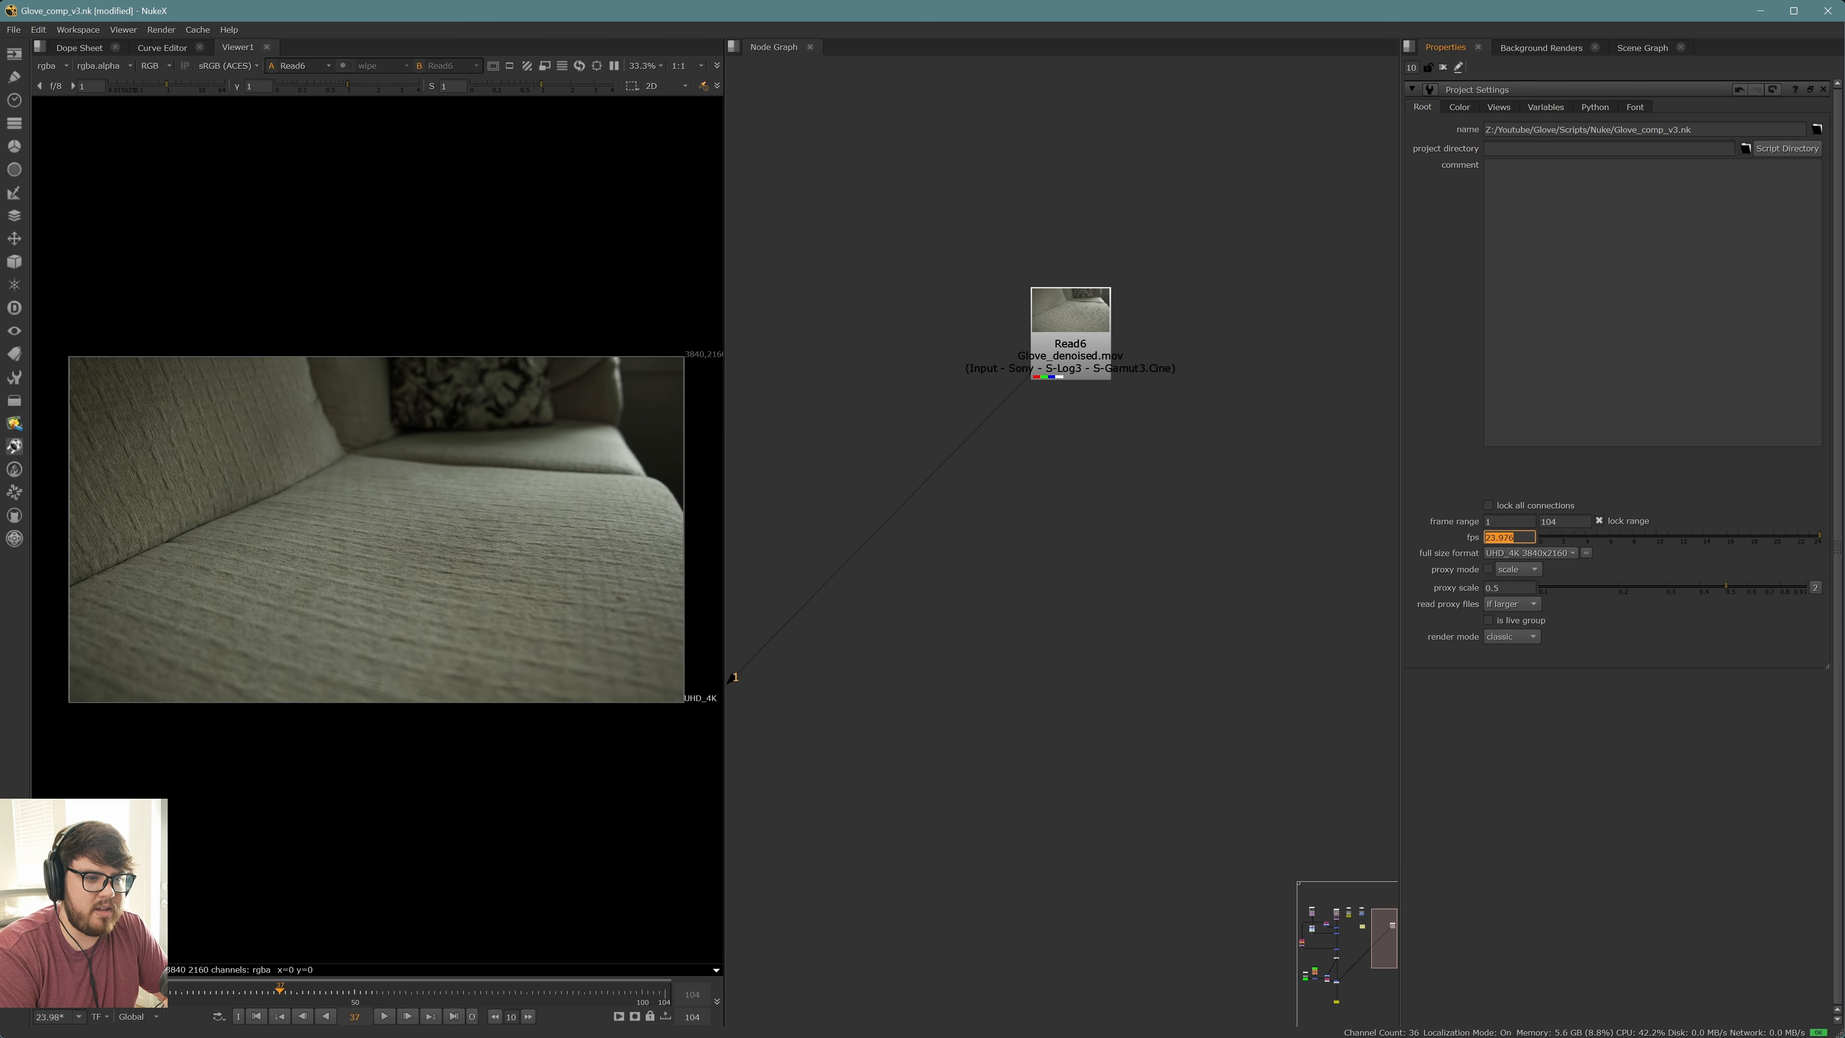
click(1528, 553)
click(1457, 174)
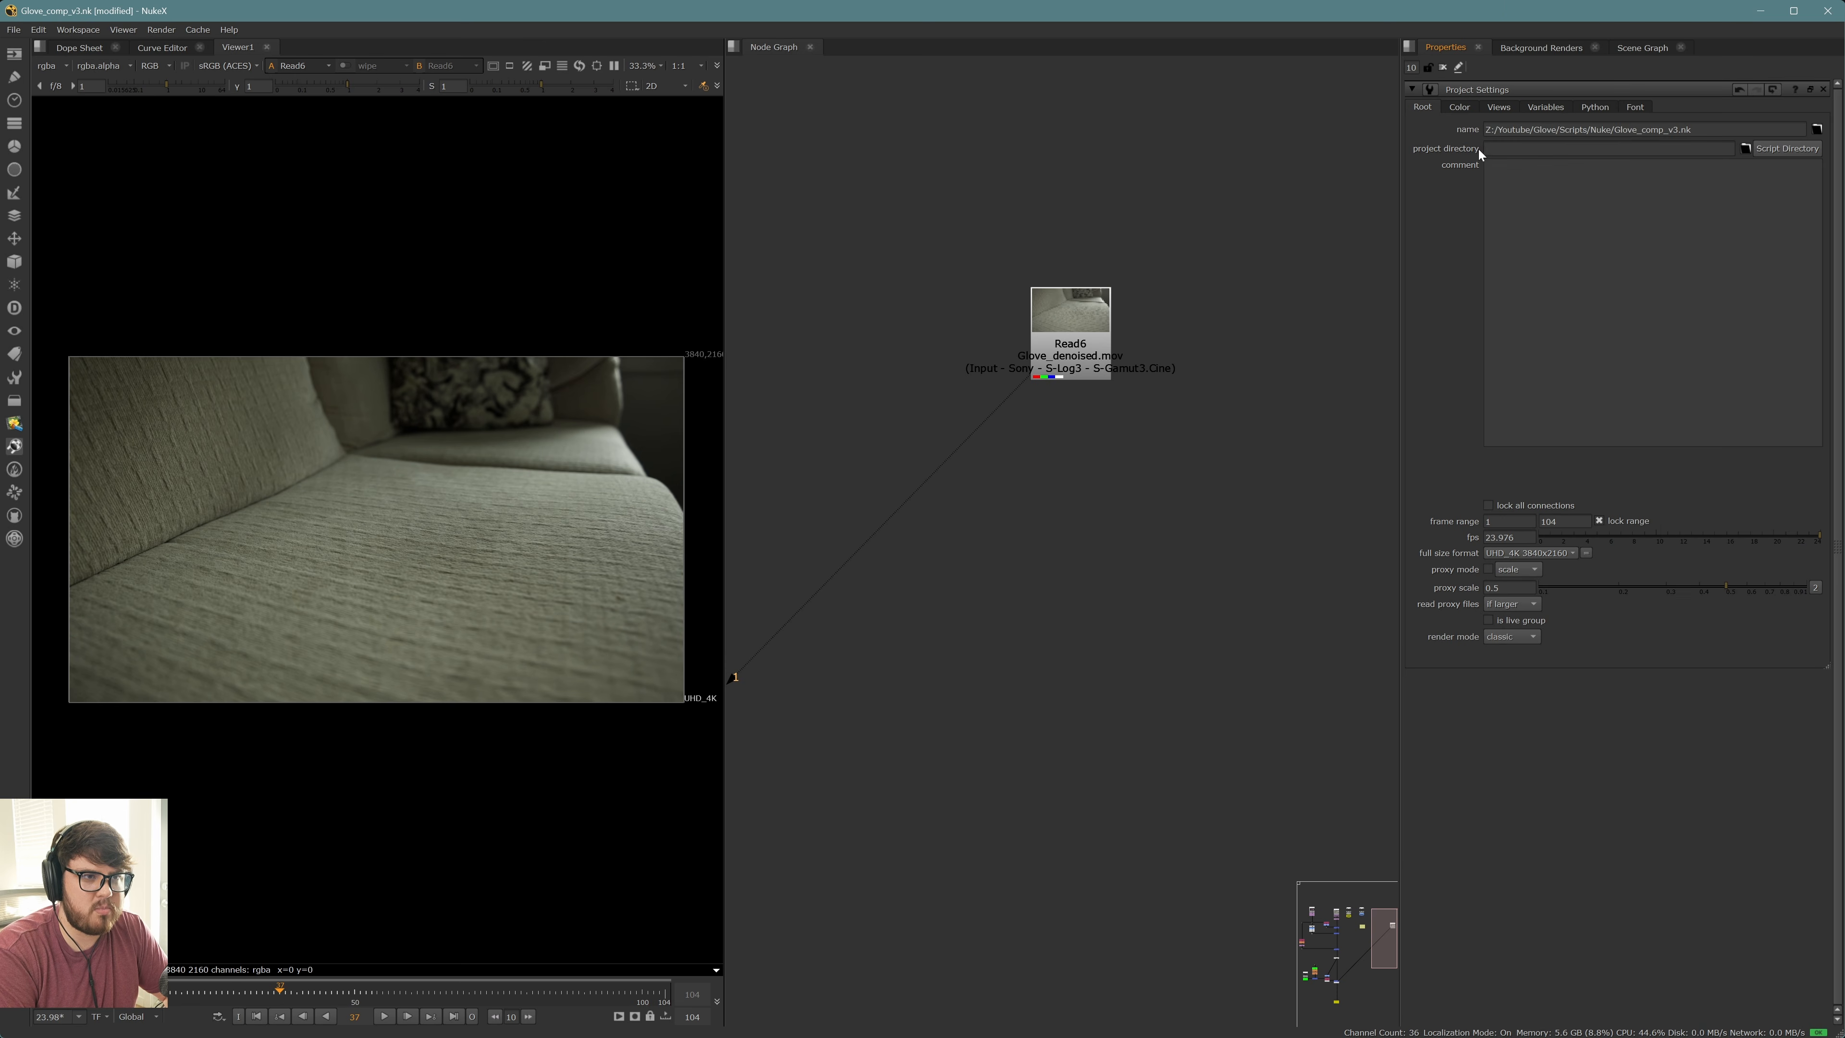
click(1454, 108)
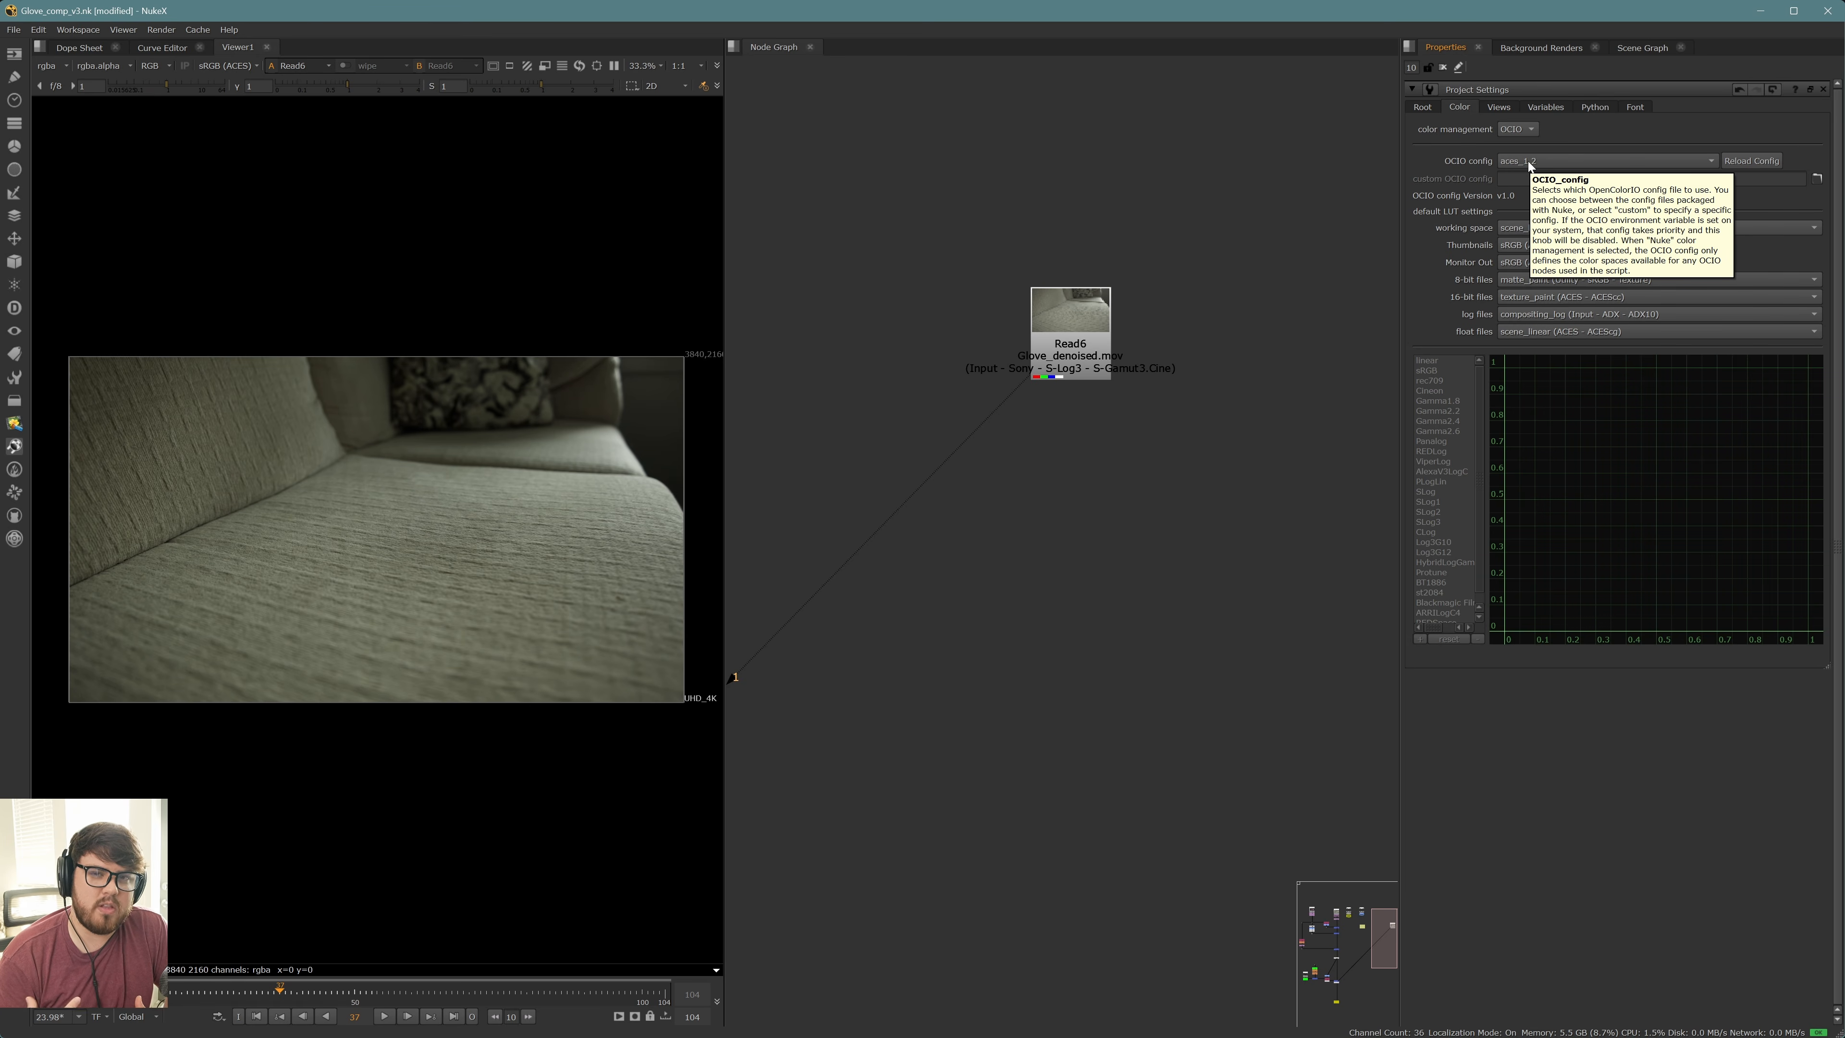
click(1416, 106)
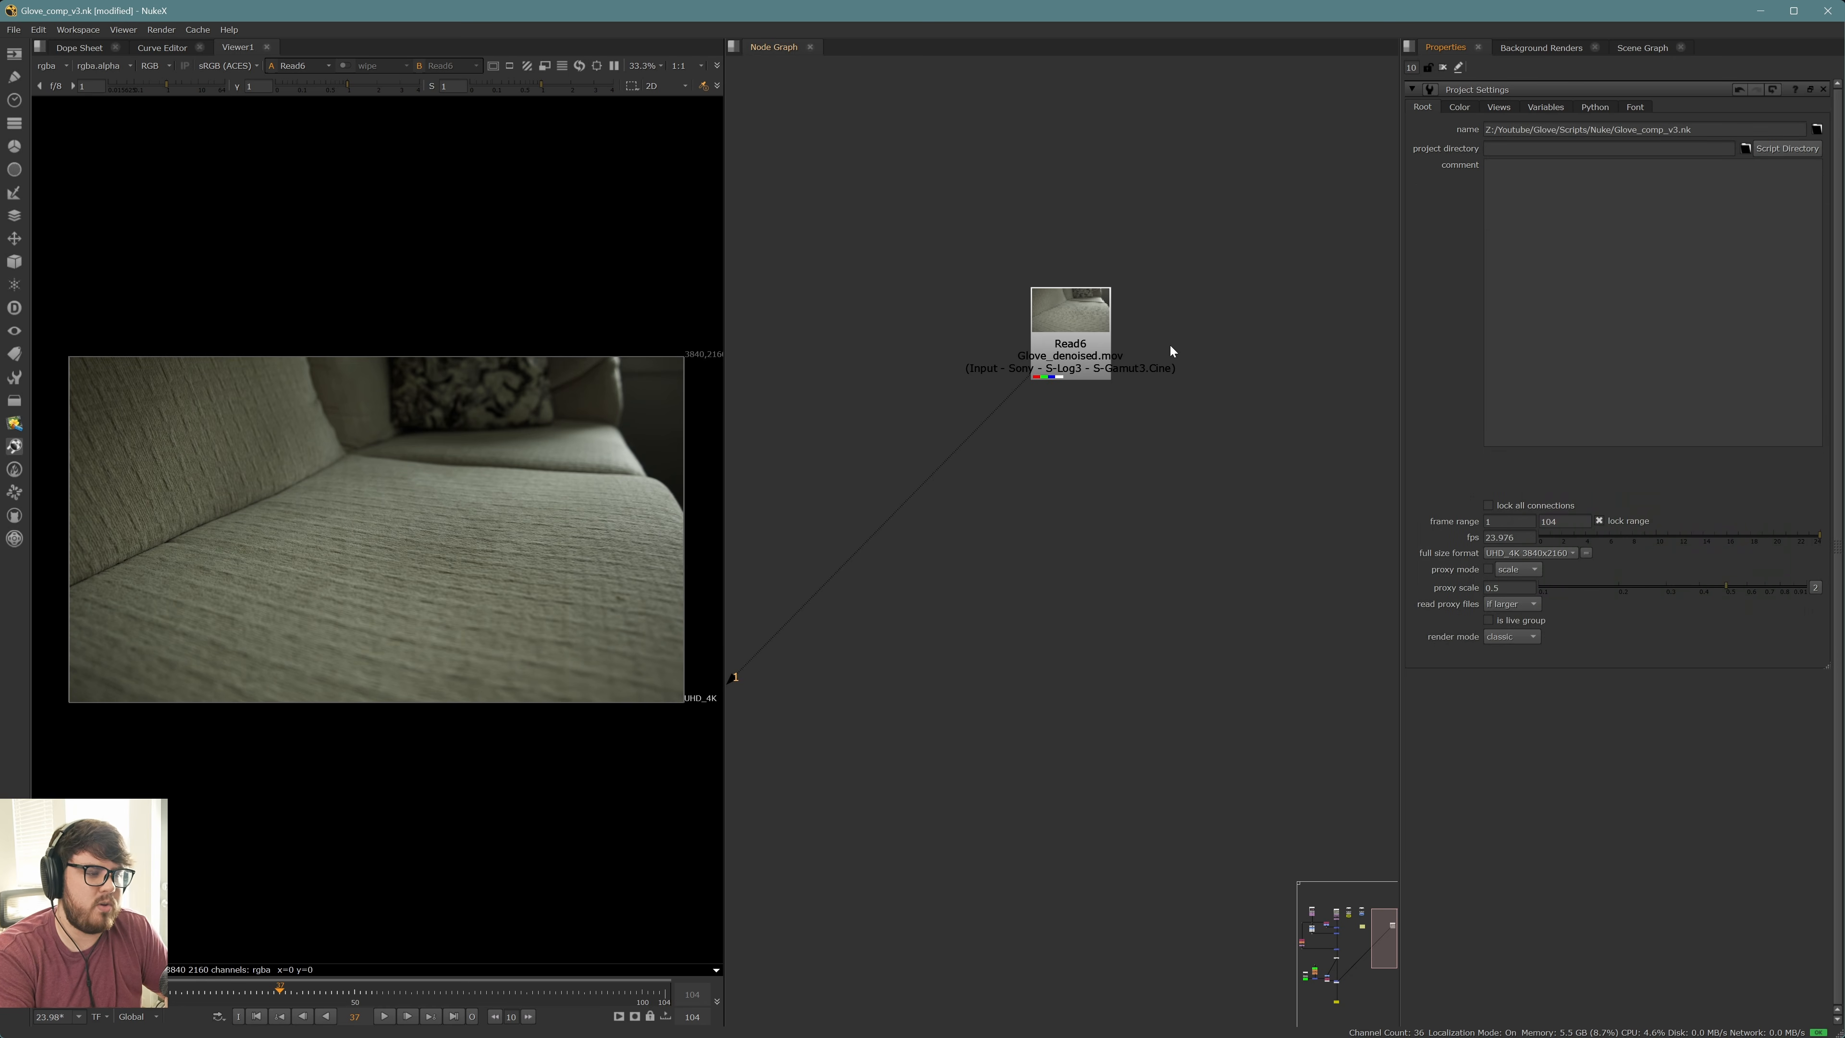
Read in the CG_####.exr sequence, frames 1-104, from Z:/Youtube/Glove/Renders/cg/v3/
middle_drag(1027, 454, 1116, 489)
key(r)
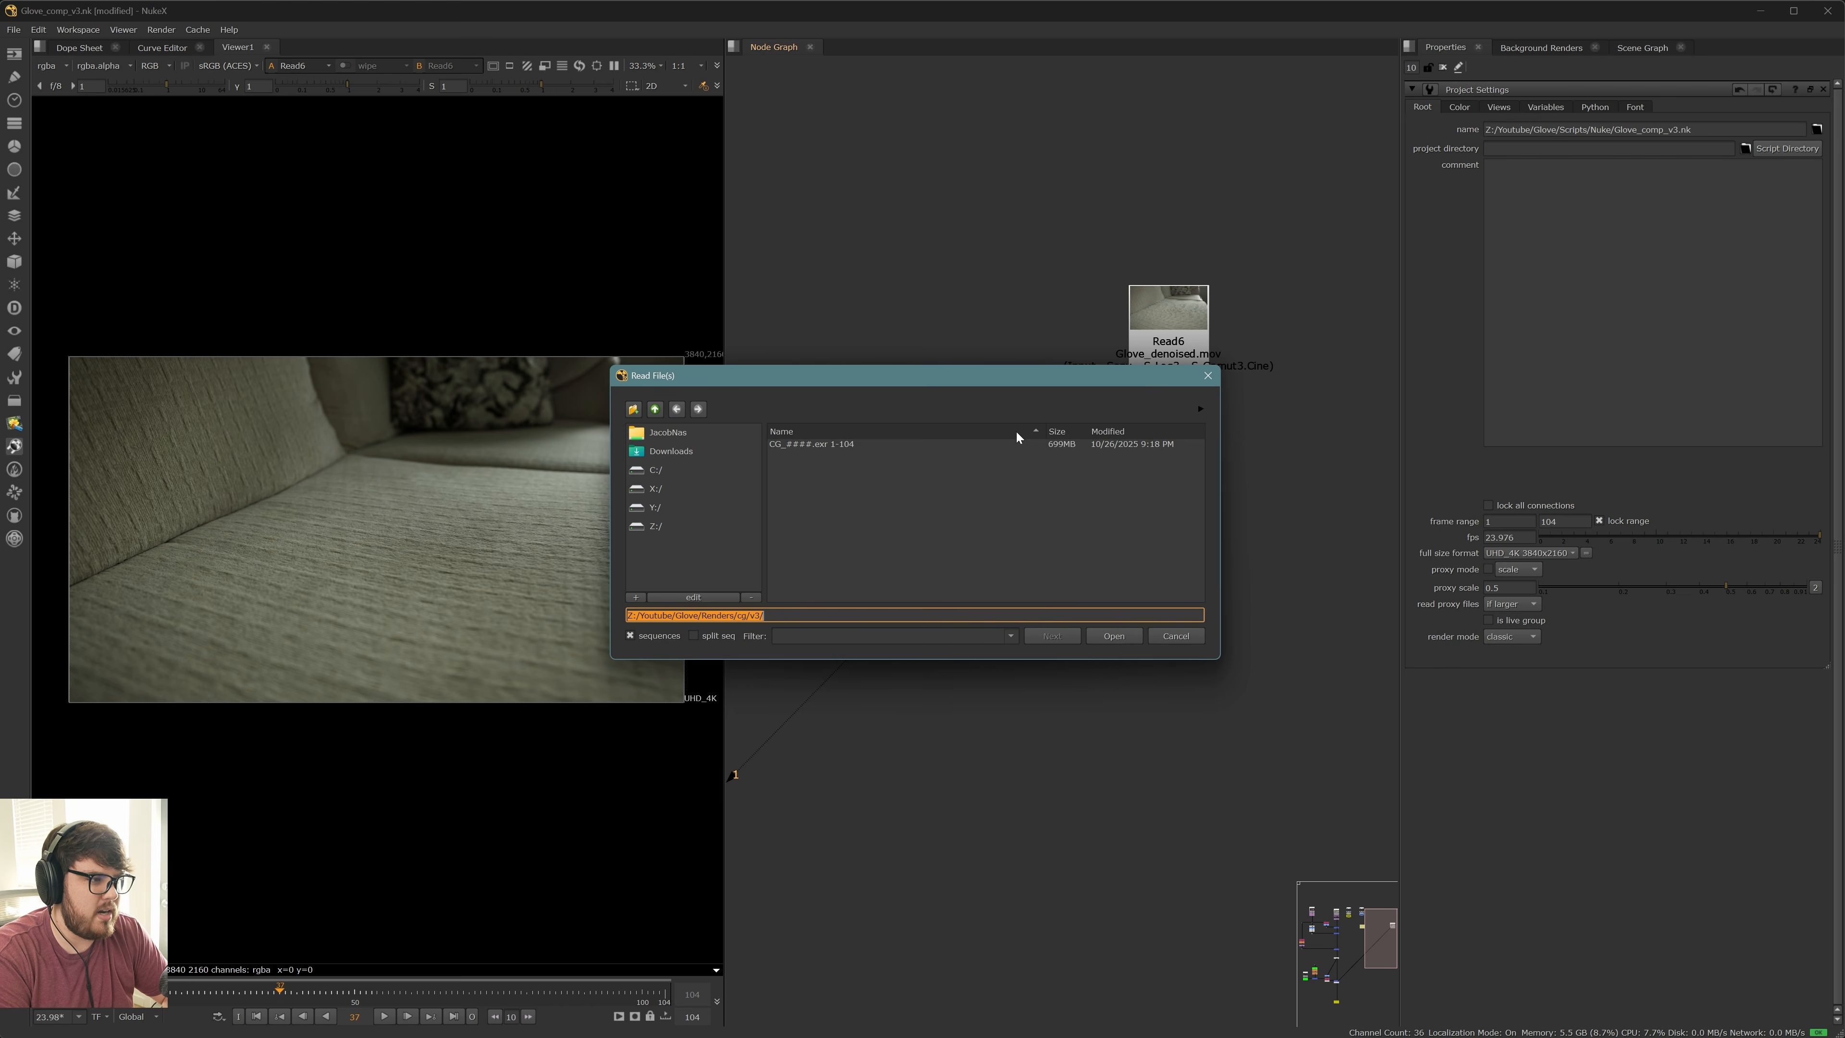
click(790, 445)
click(1113, 635)
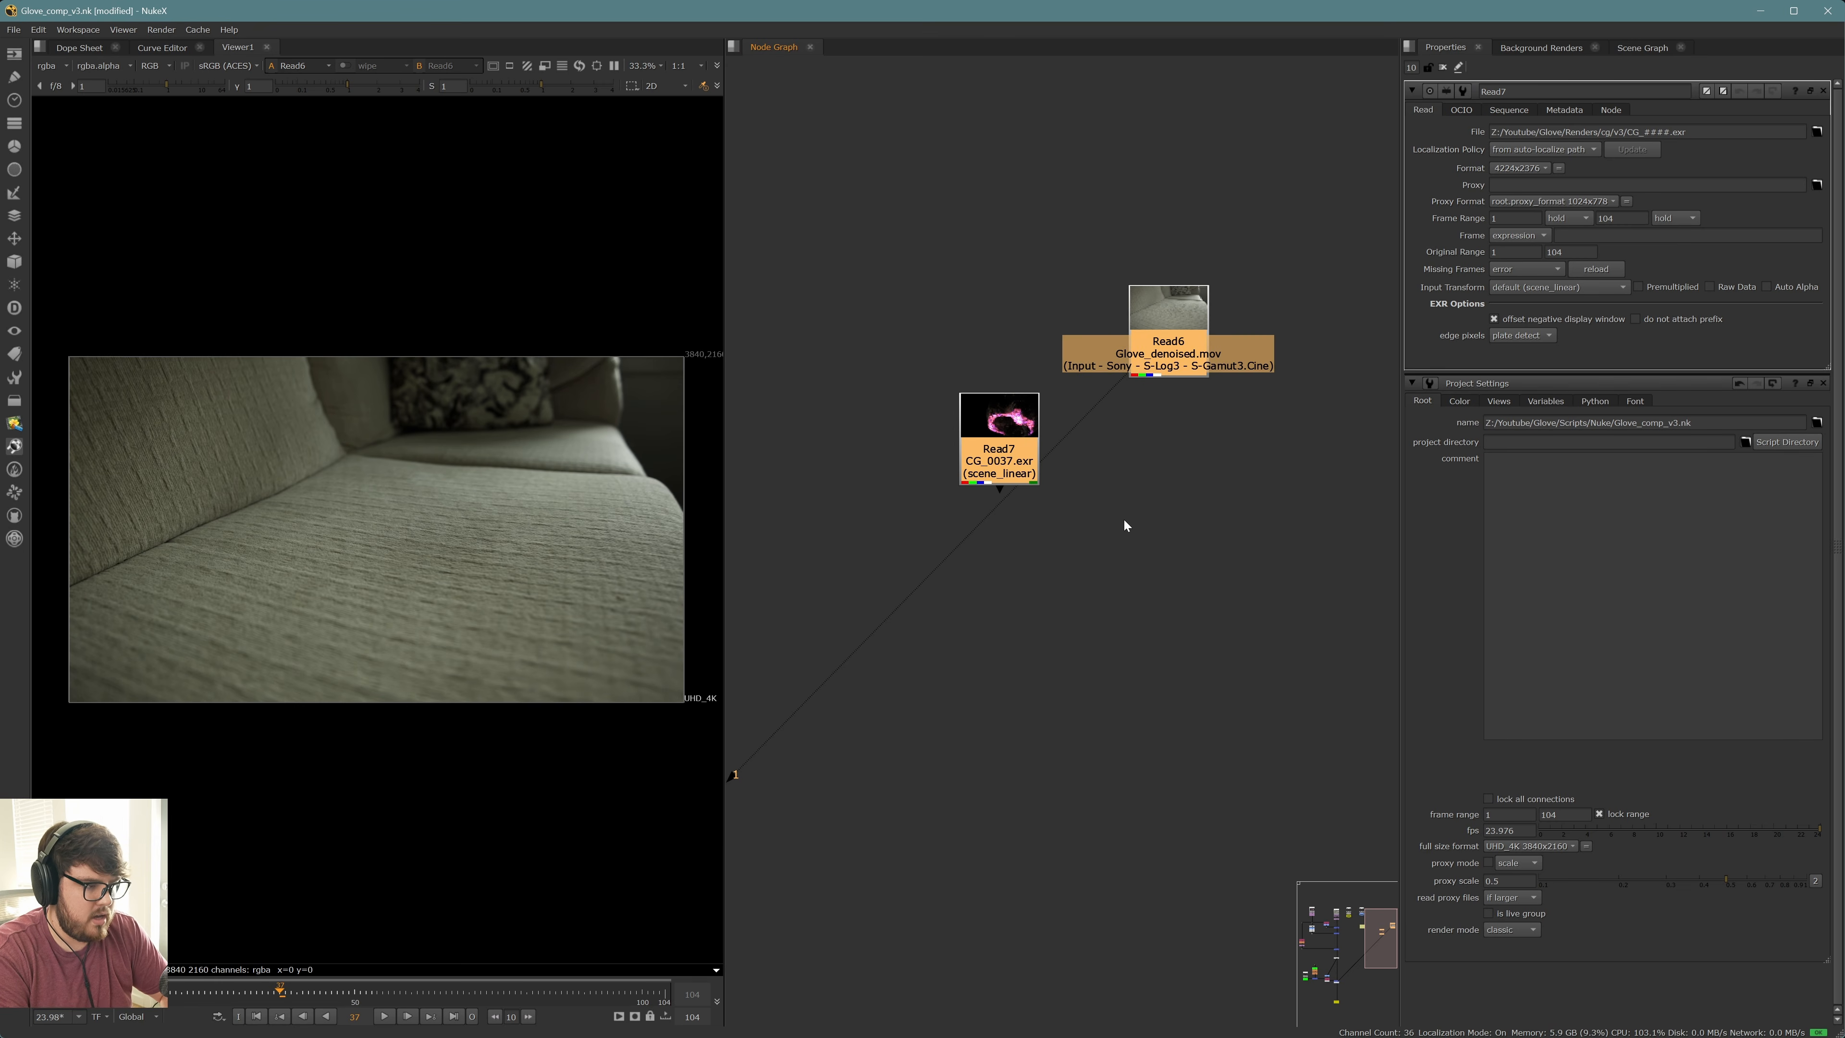
Merge the CG sequence over the footage through a dot and view the result at frame 62
key(m)
drag(1161, 447, 999, 557)
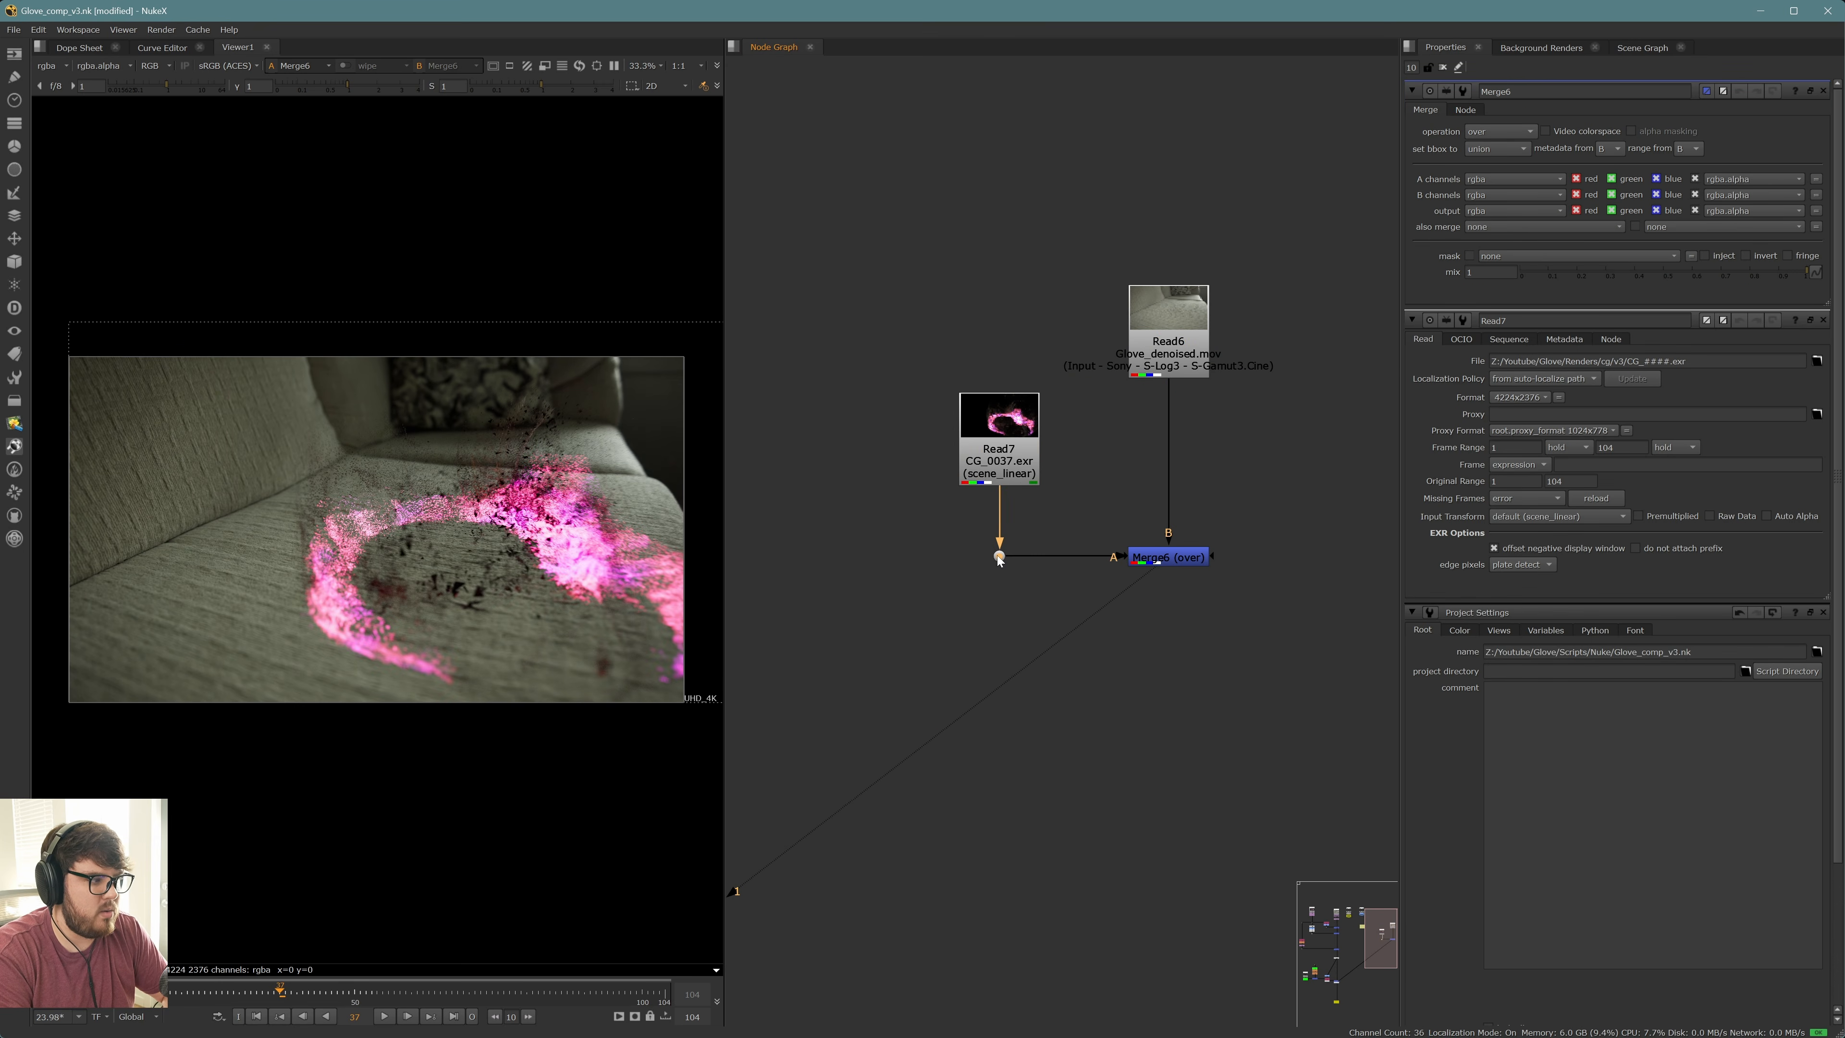
click(1177, 560)
drag(366, 990, 424, 992)
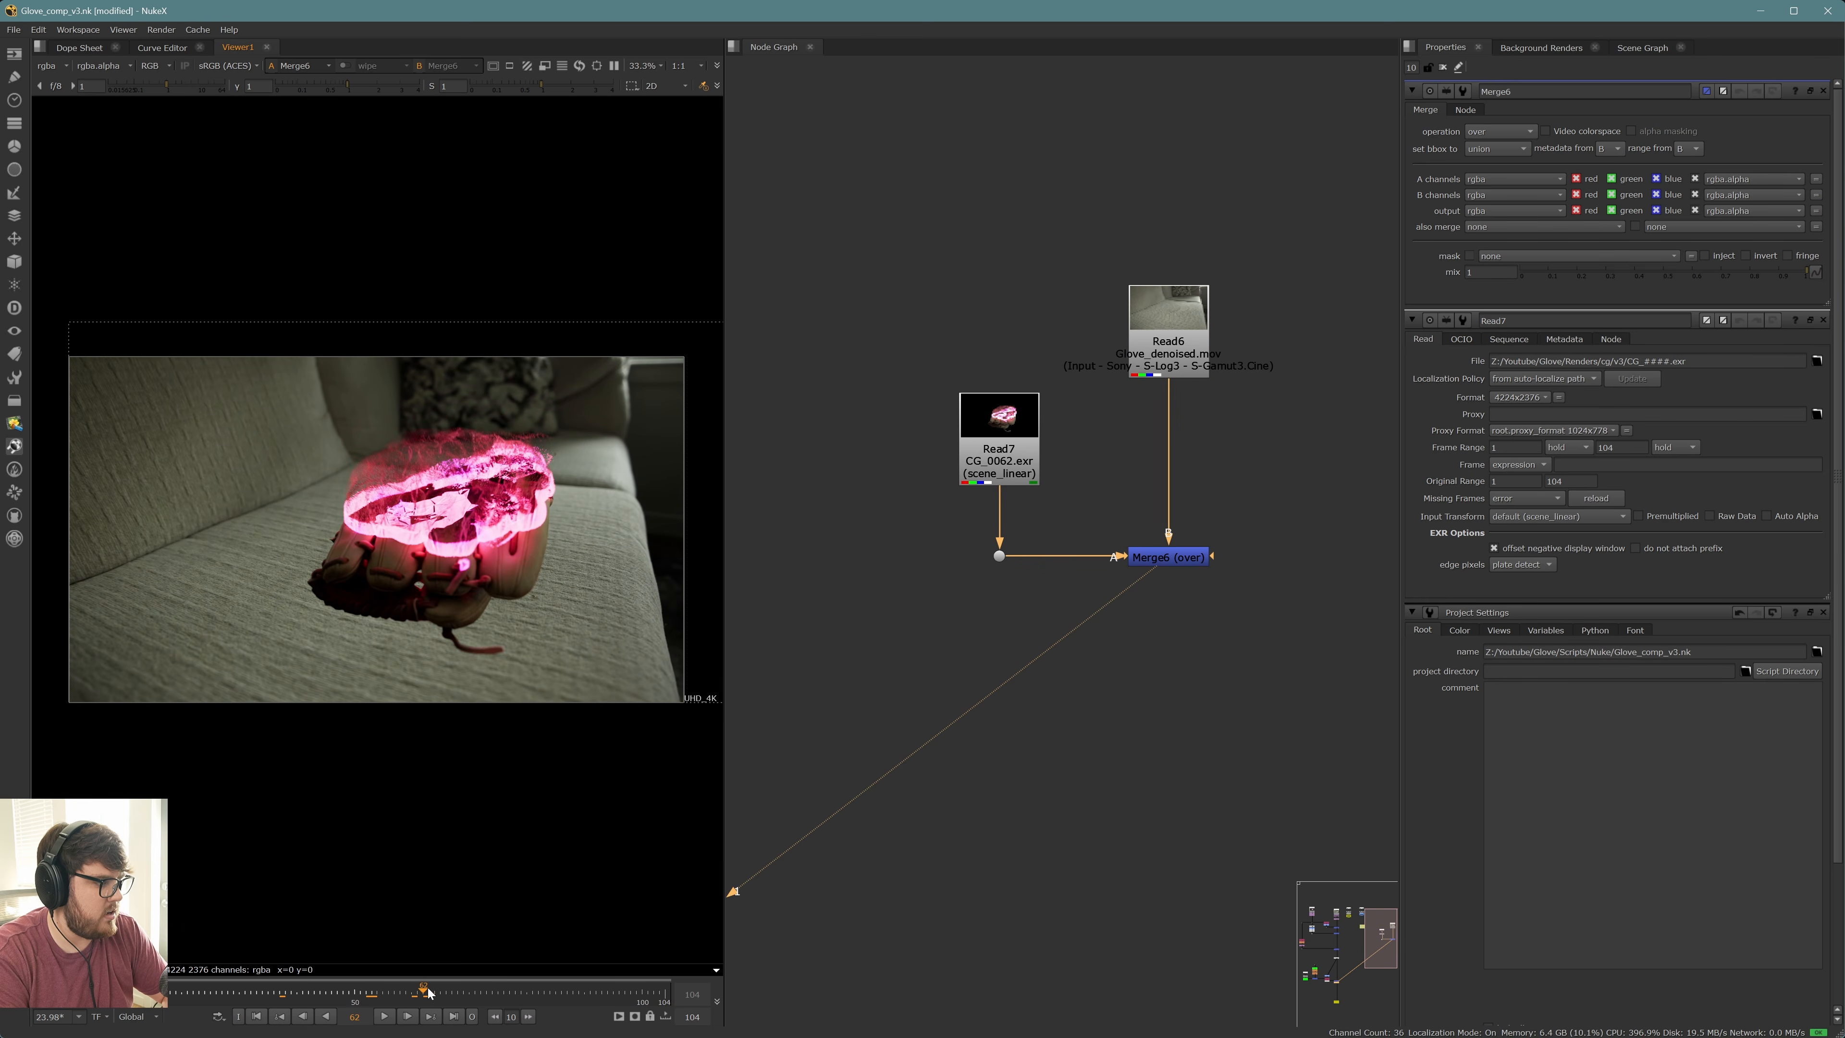
scroll(470, 644, up, 1)
Add a Shuffle node fed by the CG Read node and place it between the CG and the footage branch
click(1071, 492)
key(Tab)
text(sh)
key(Return)
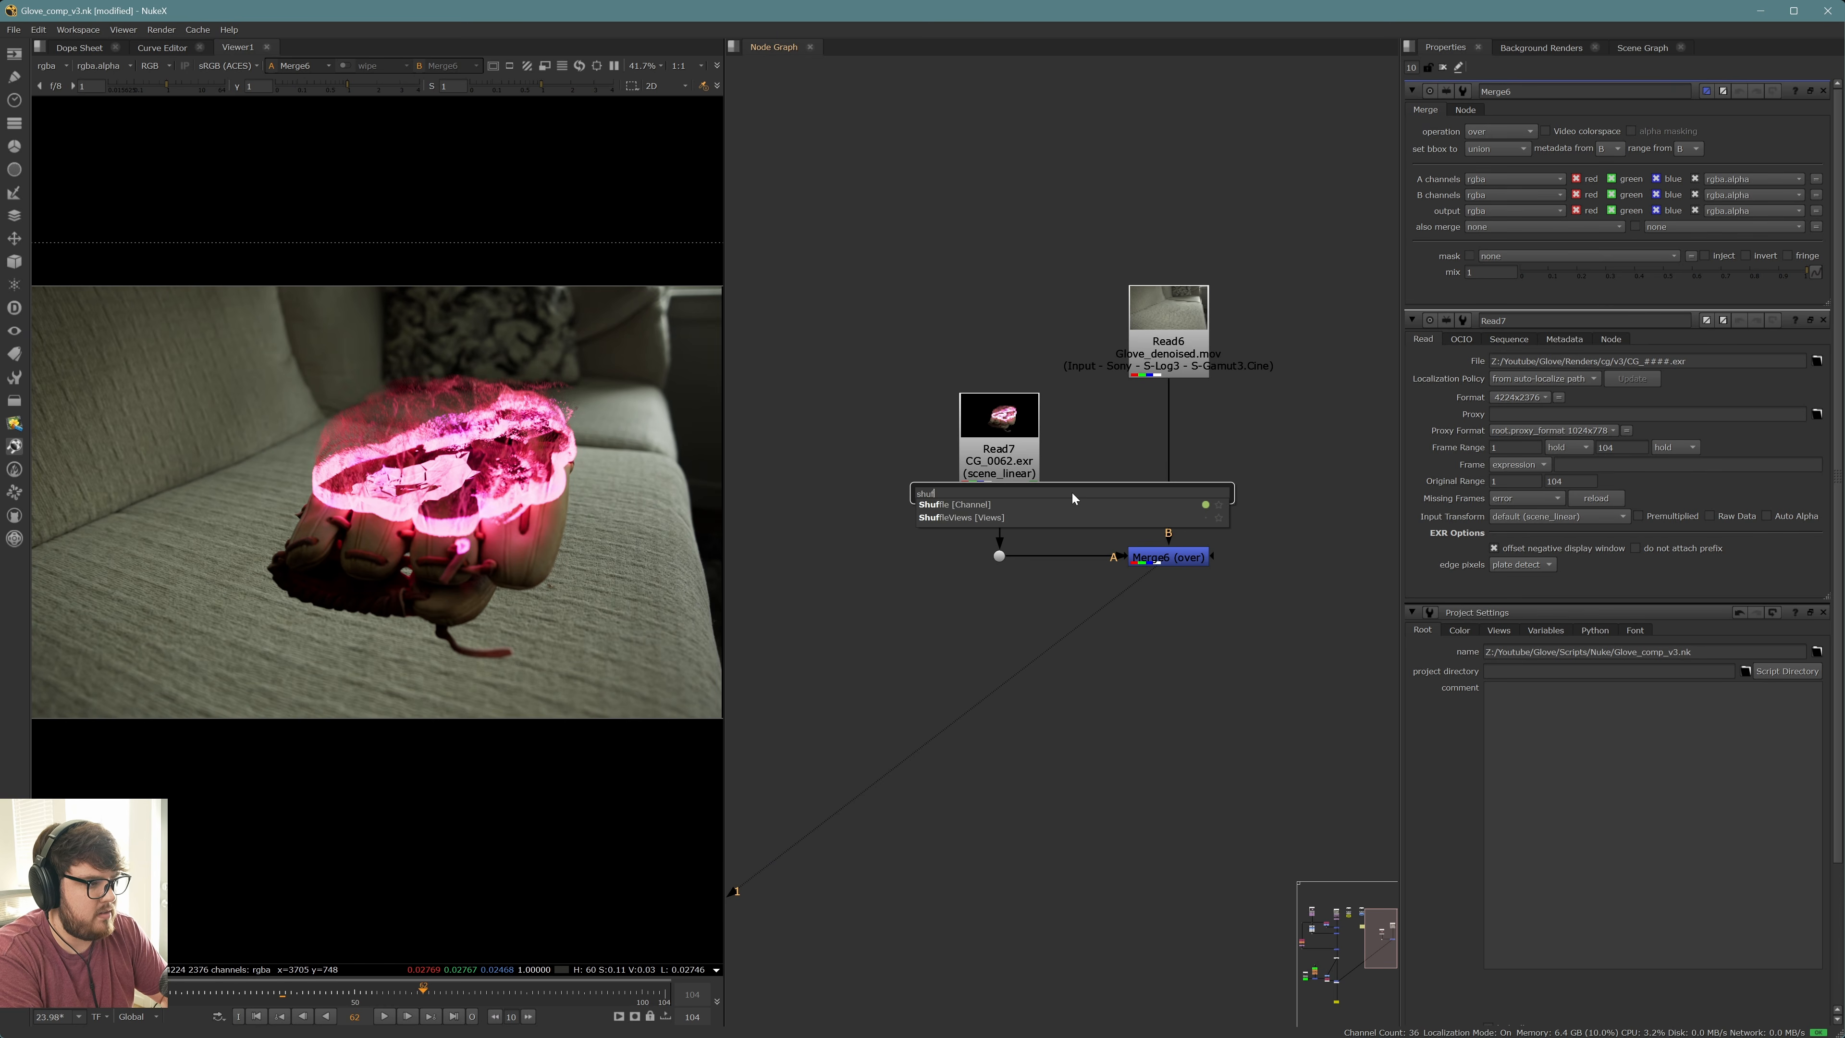
drag(893, 303, 1031, 581)
drag(1014, 456, 982, 457)
drag(1077, 492, 1083, 434)
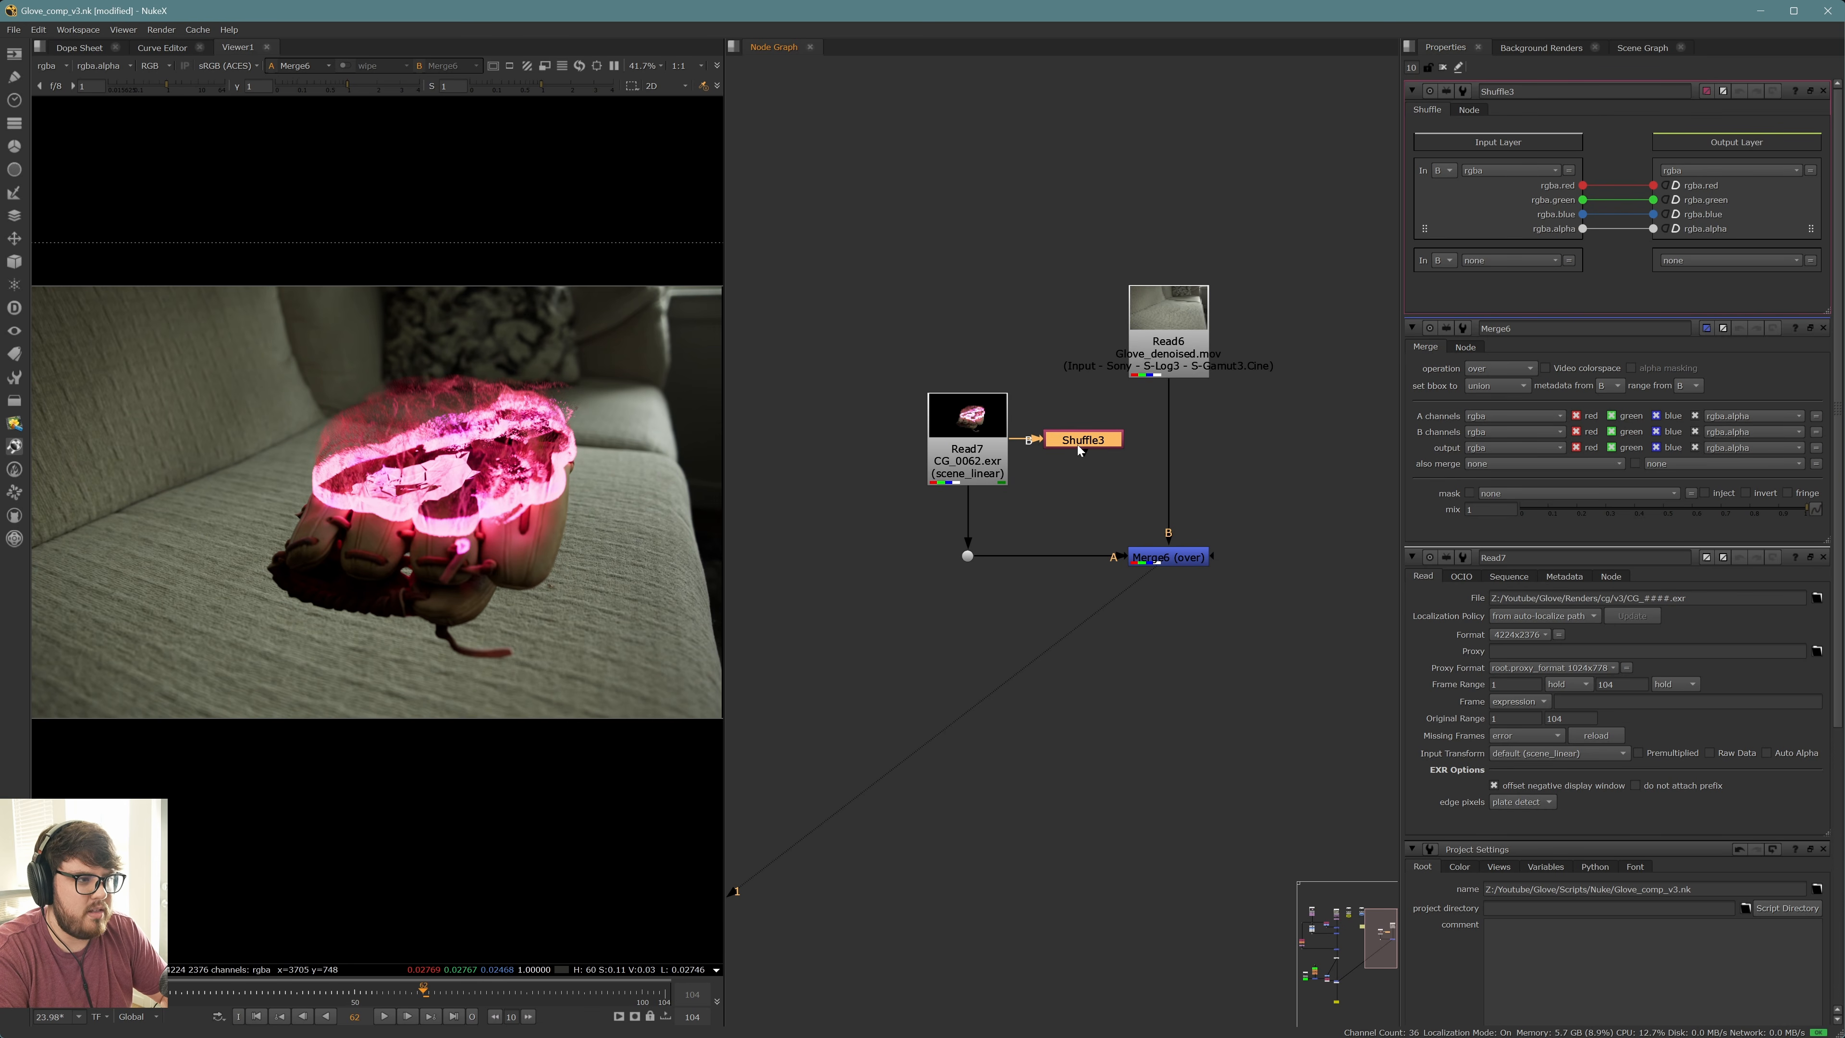
Label the Shuffle node with the expression [value in1]
click(1467, 110)
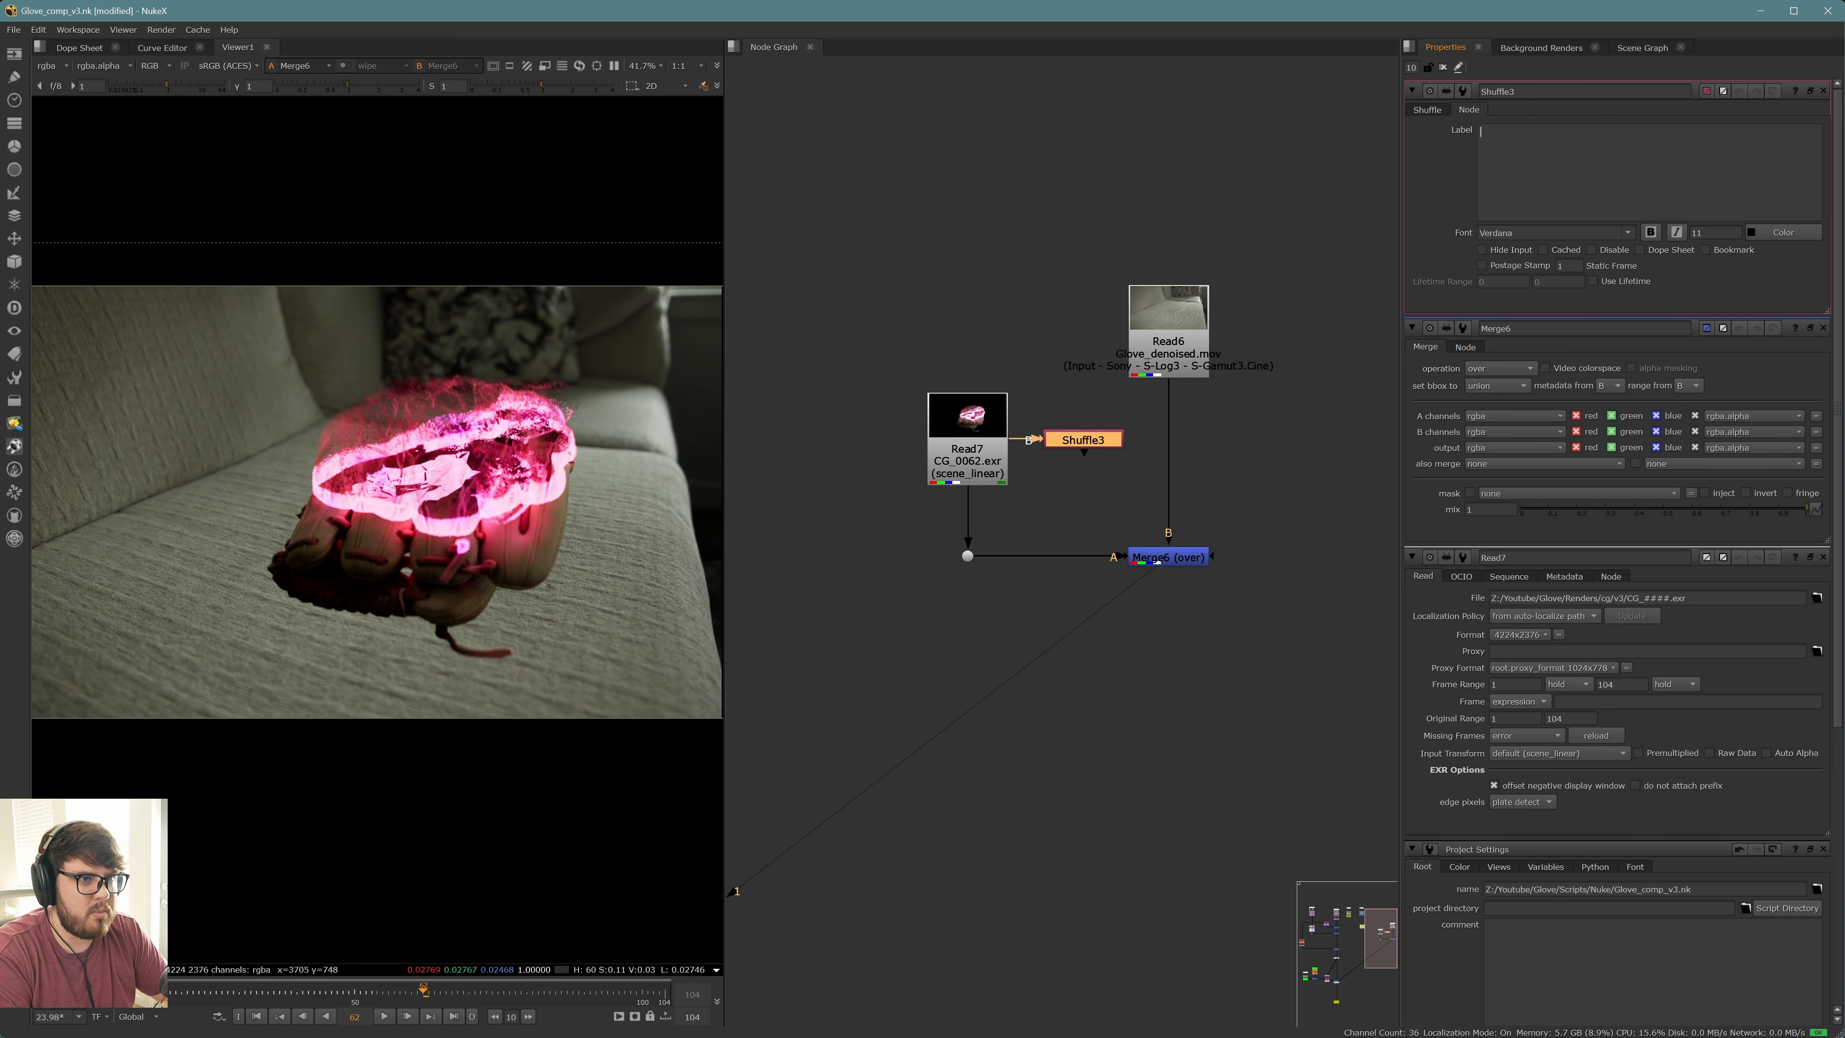
click(1535, 157)
text([valu)
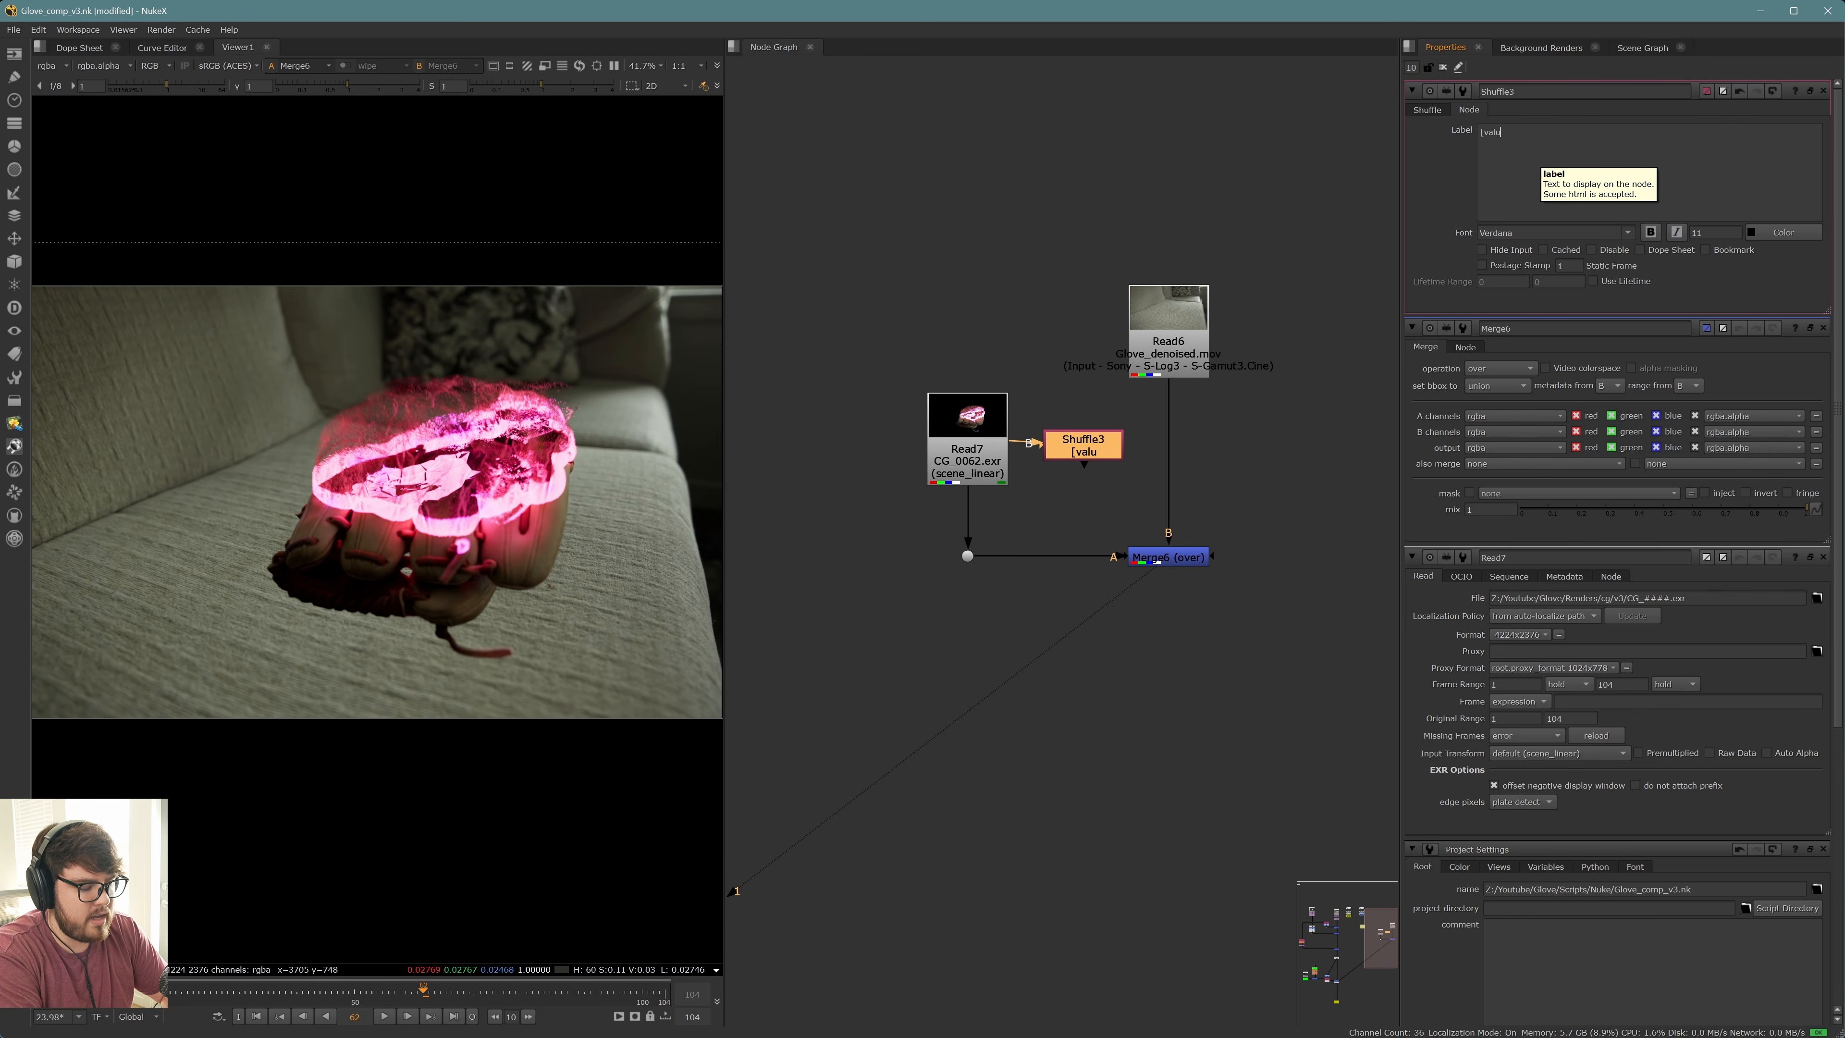
text(e in1)
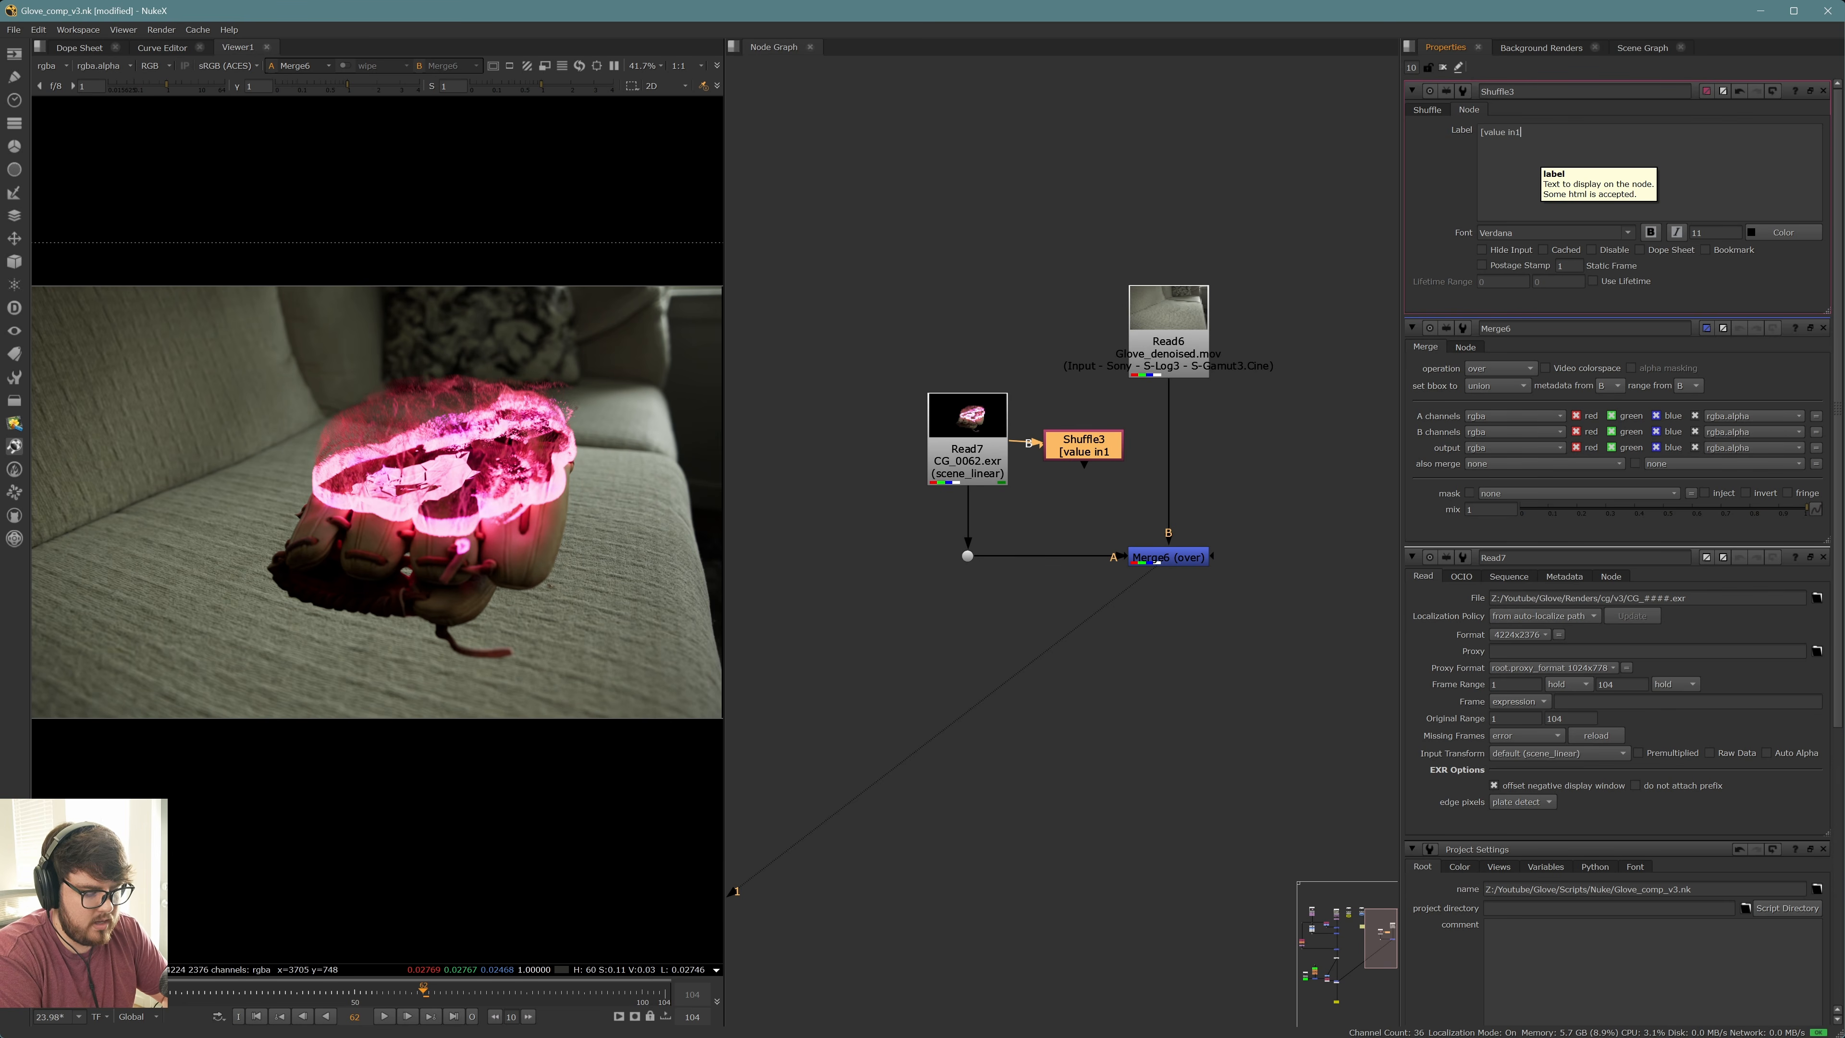
text(])
key(Return)
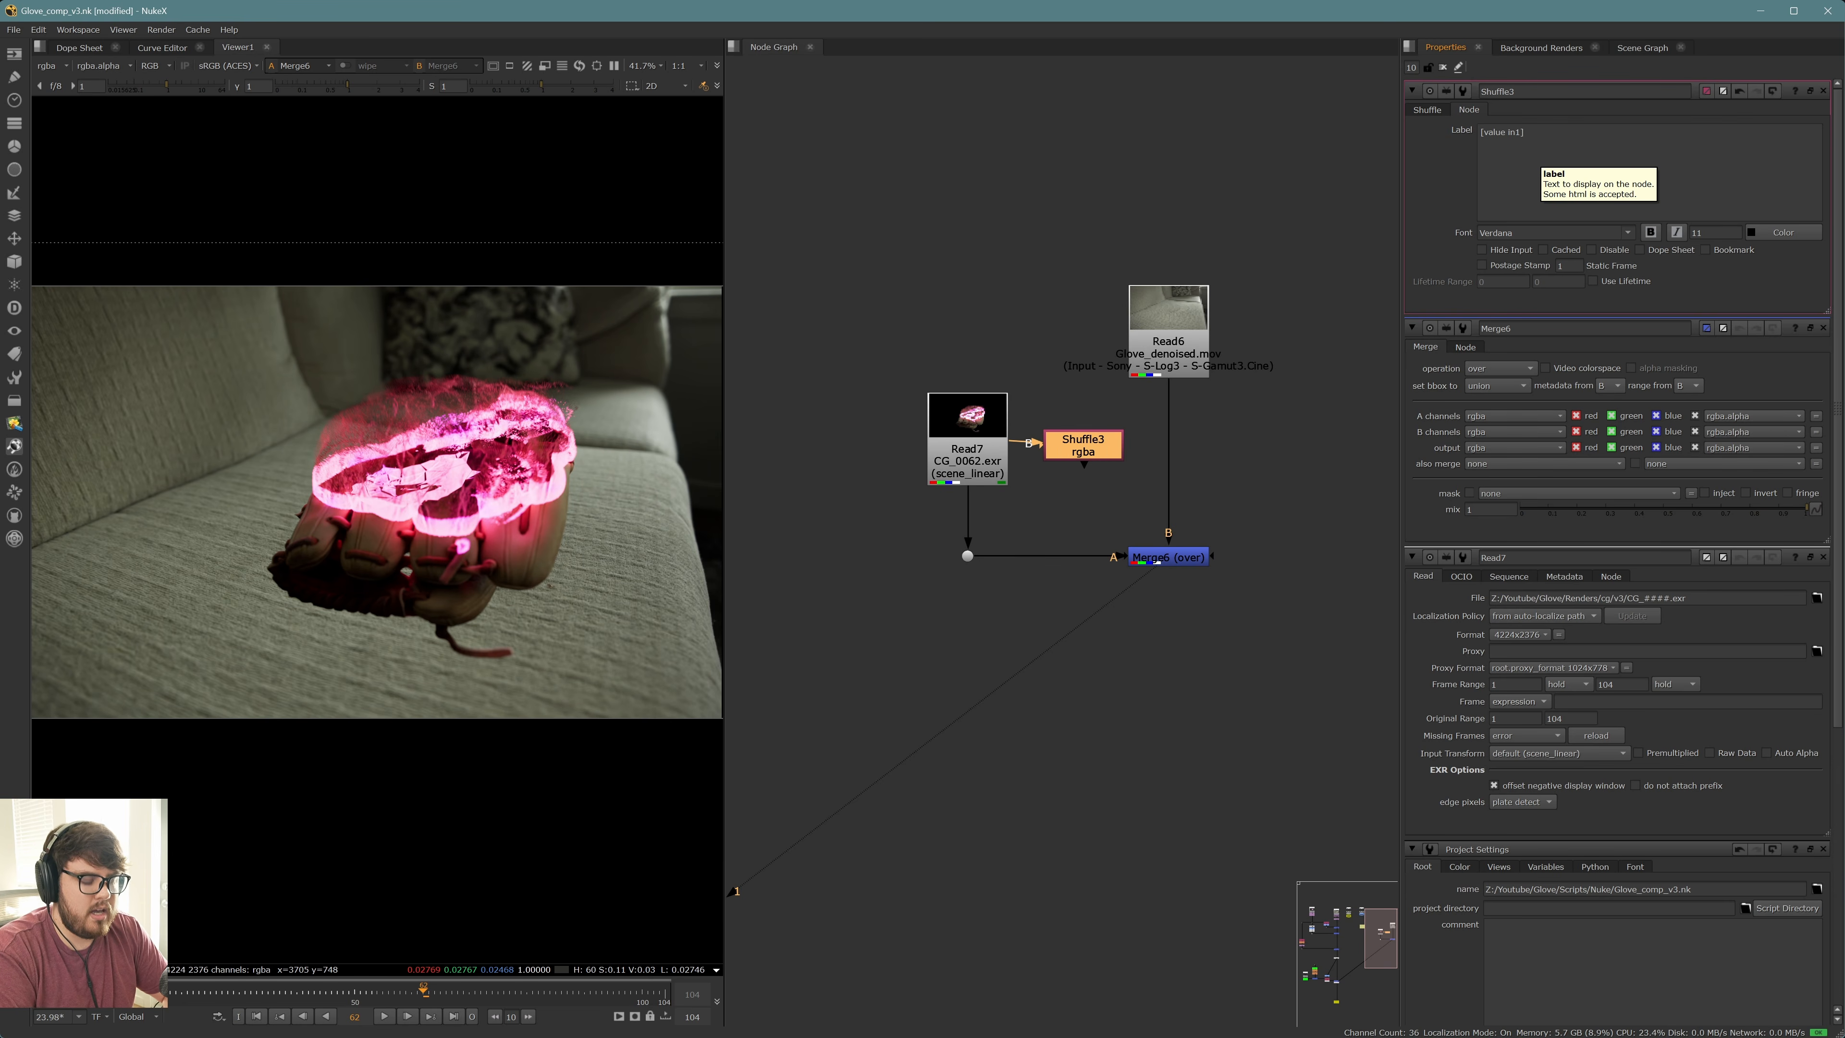
click(1338, 407)
scroll(1089, 445, up, 3)
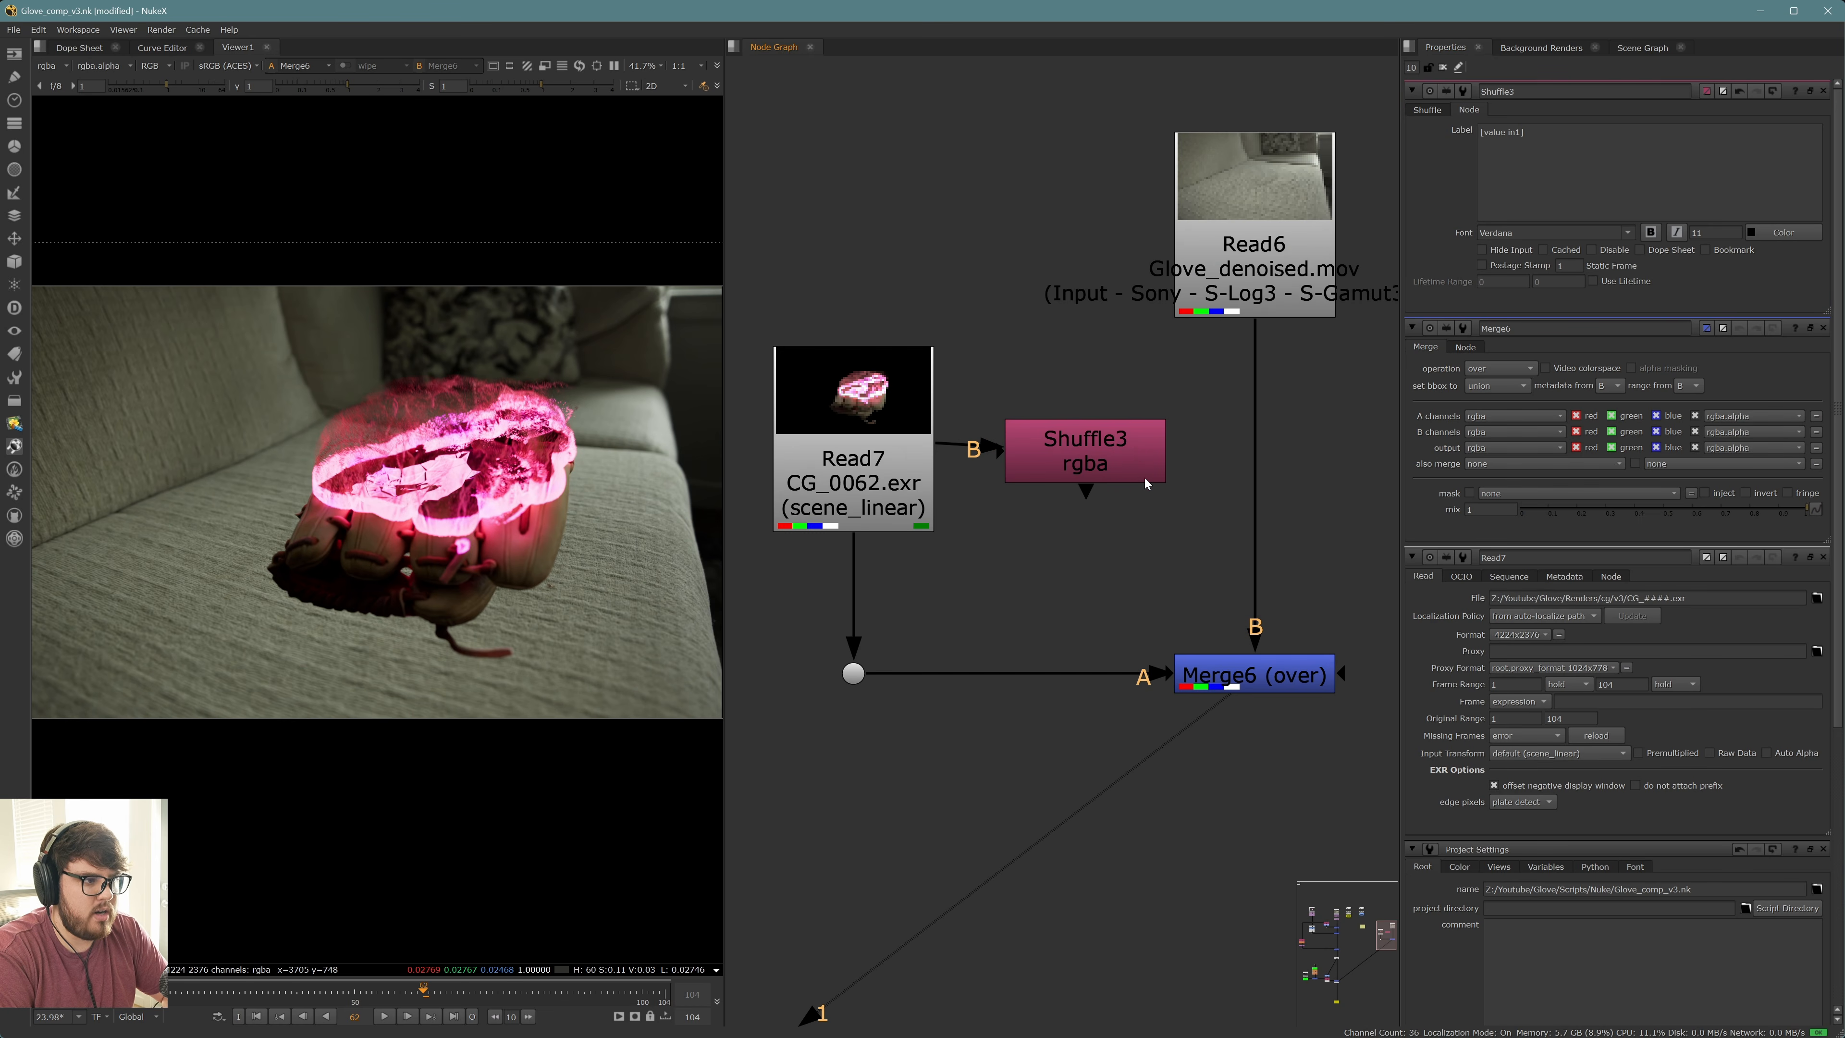
Widen the spacing between the CG Read and the Shuffle node, and set the Shuffle's input layer to shadow
click(1426, 110)
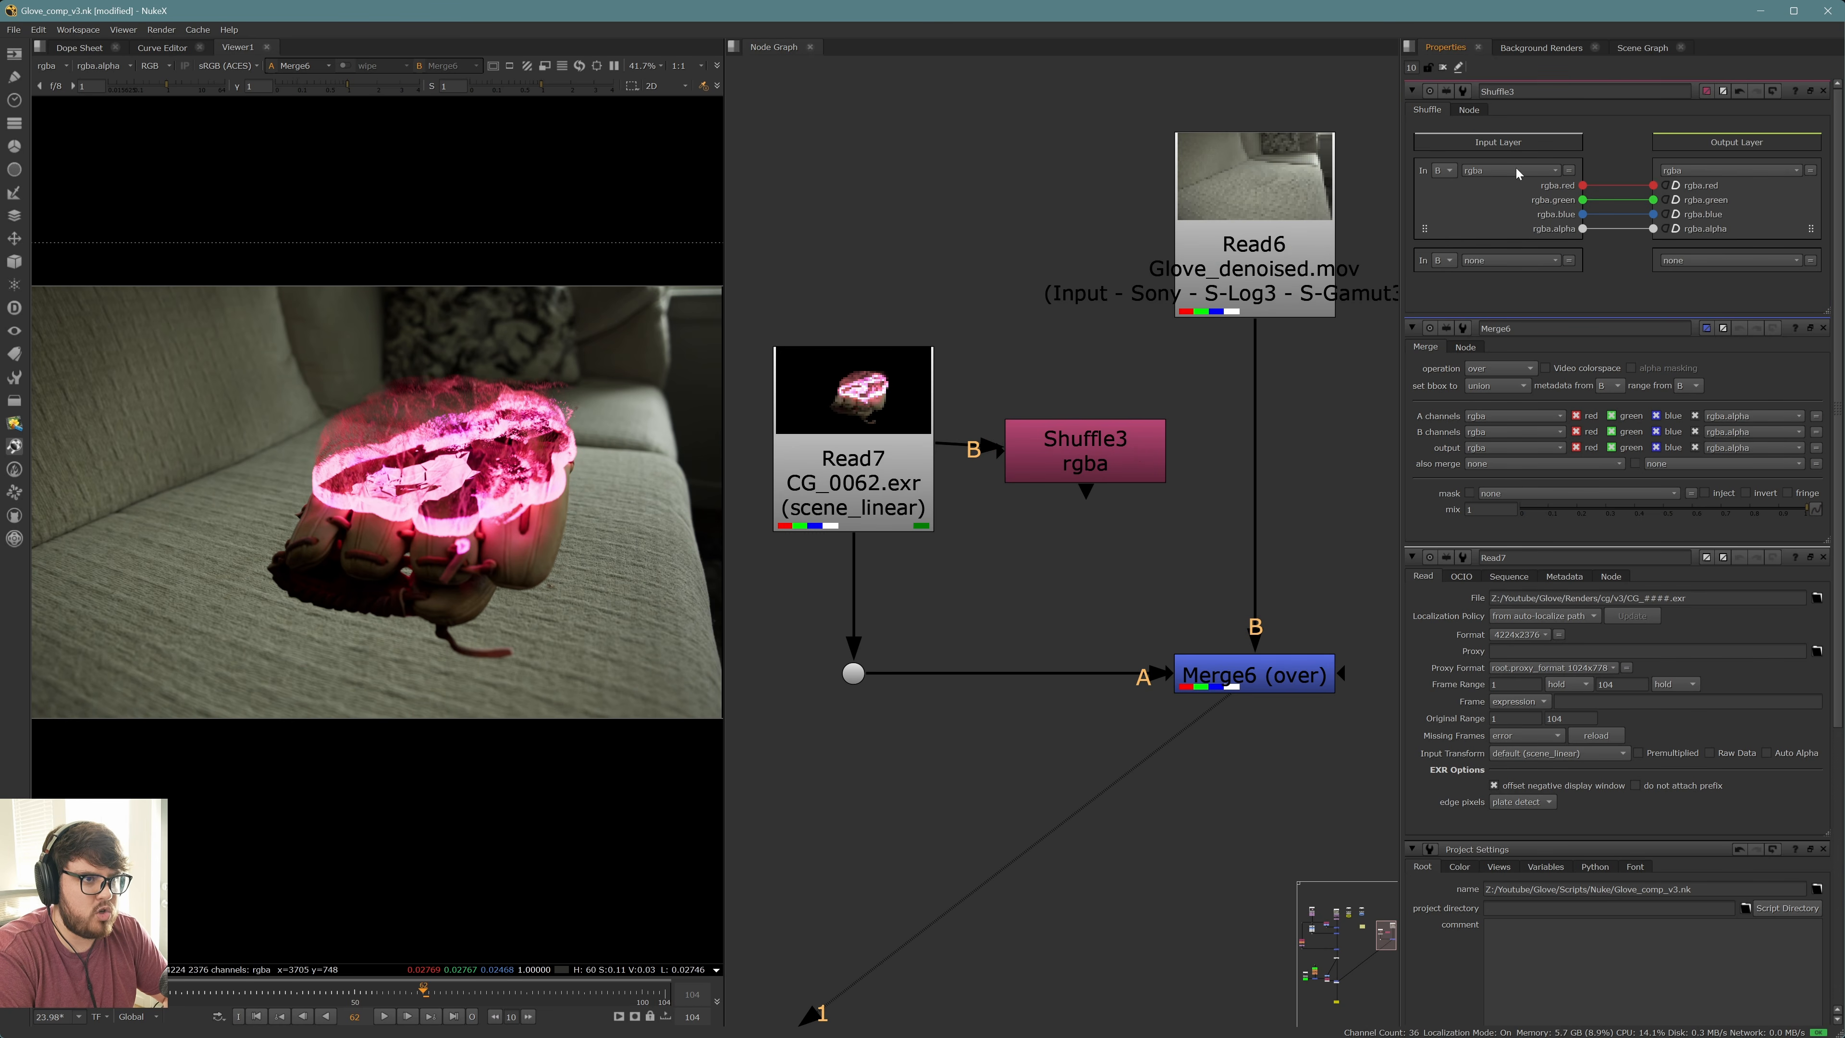
click(1099, 466)
middle_drag(918, 471, 982, 479)
click(946, 508)
drag(946, 509, 842, 509)
click(1021, 546)
drag(1151, 478, 1088, 466)
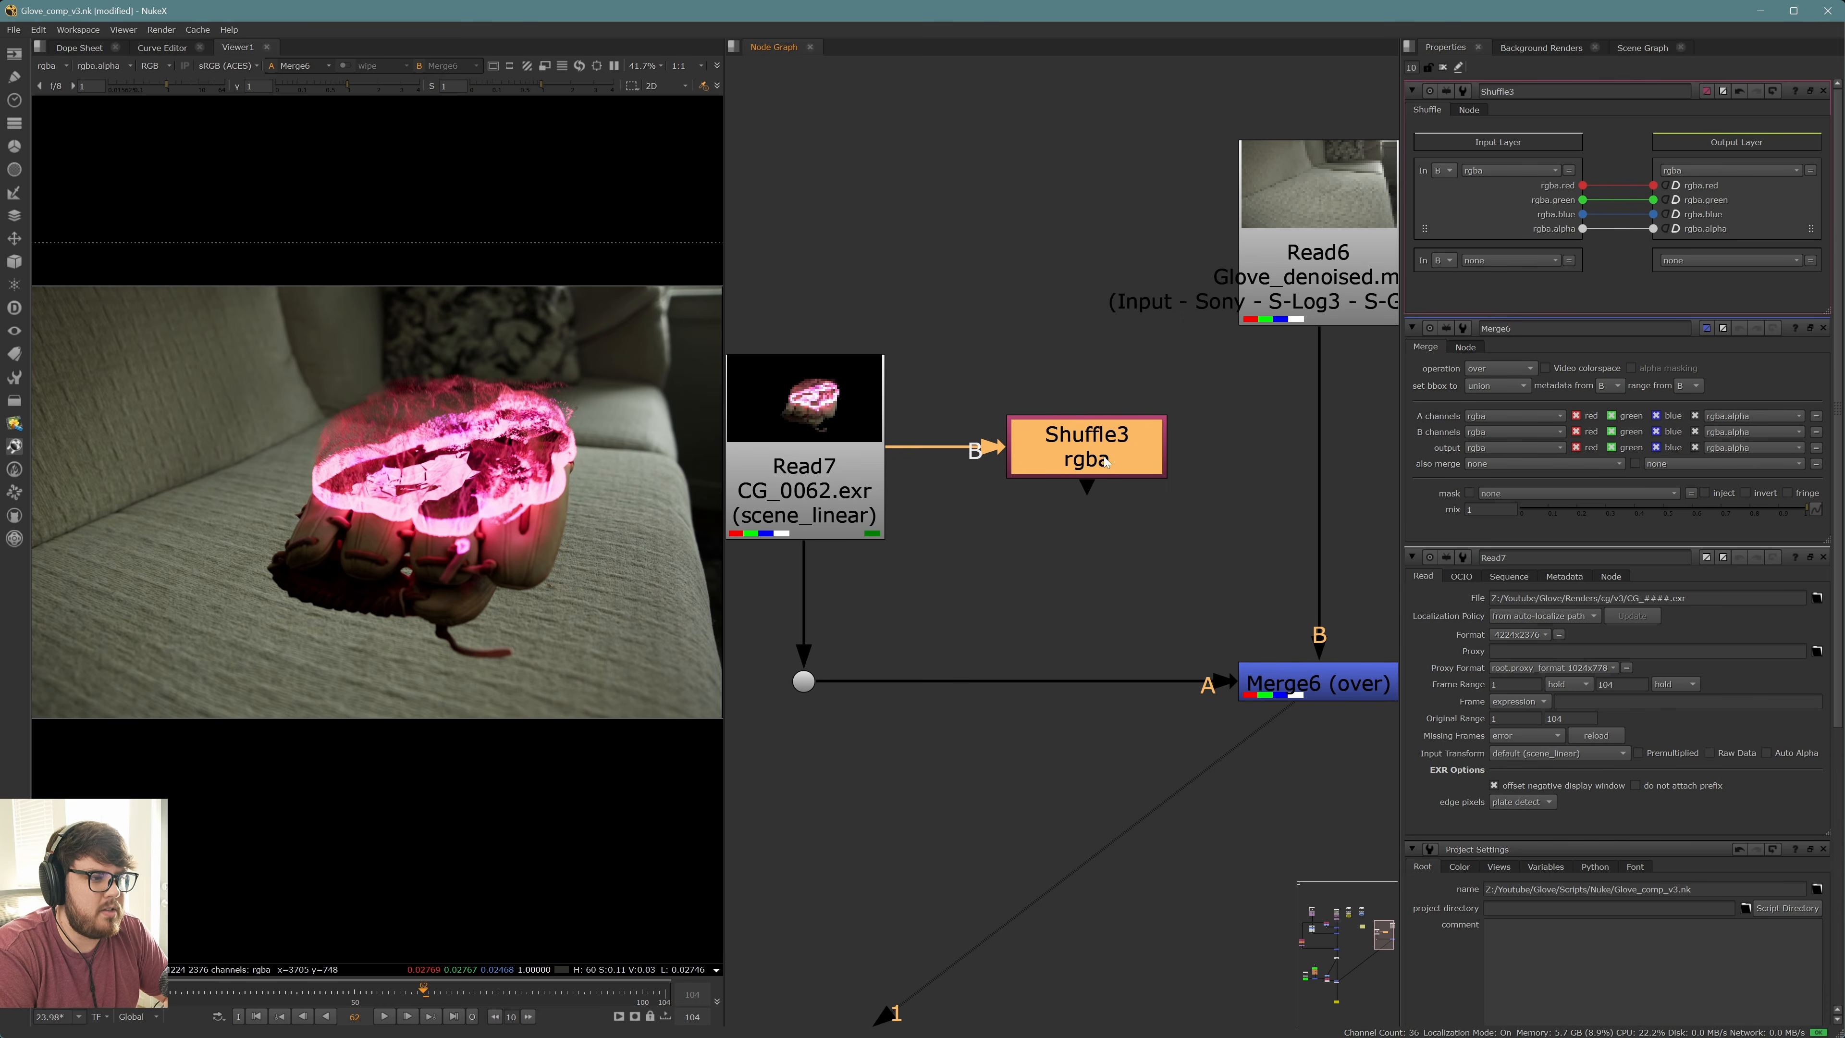
click(1509, 170)
click(1509, 275)
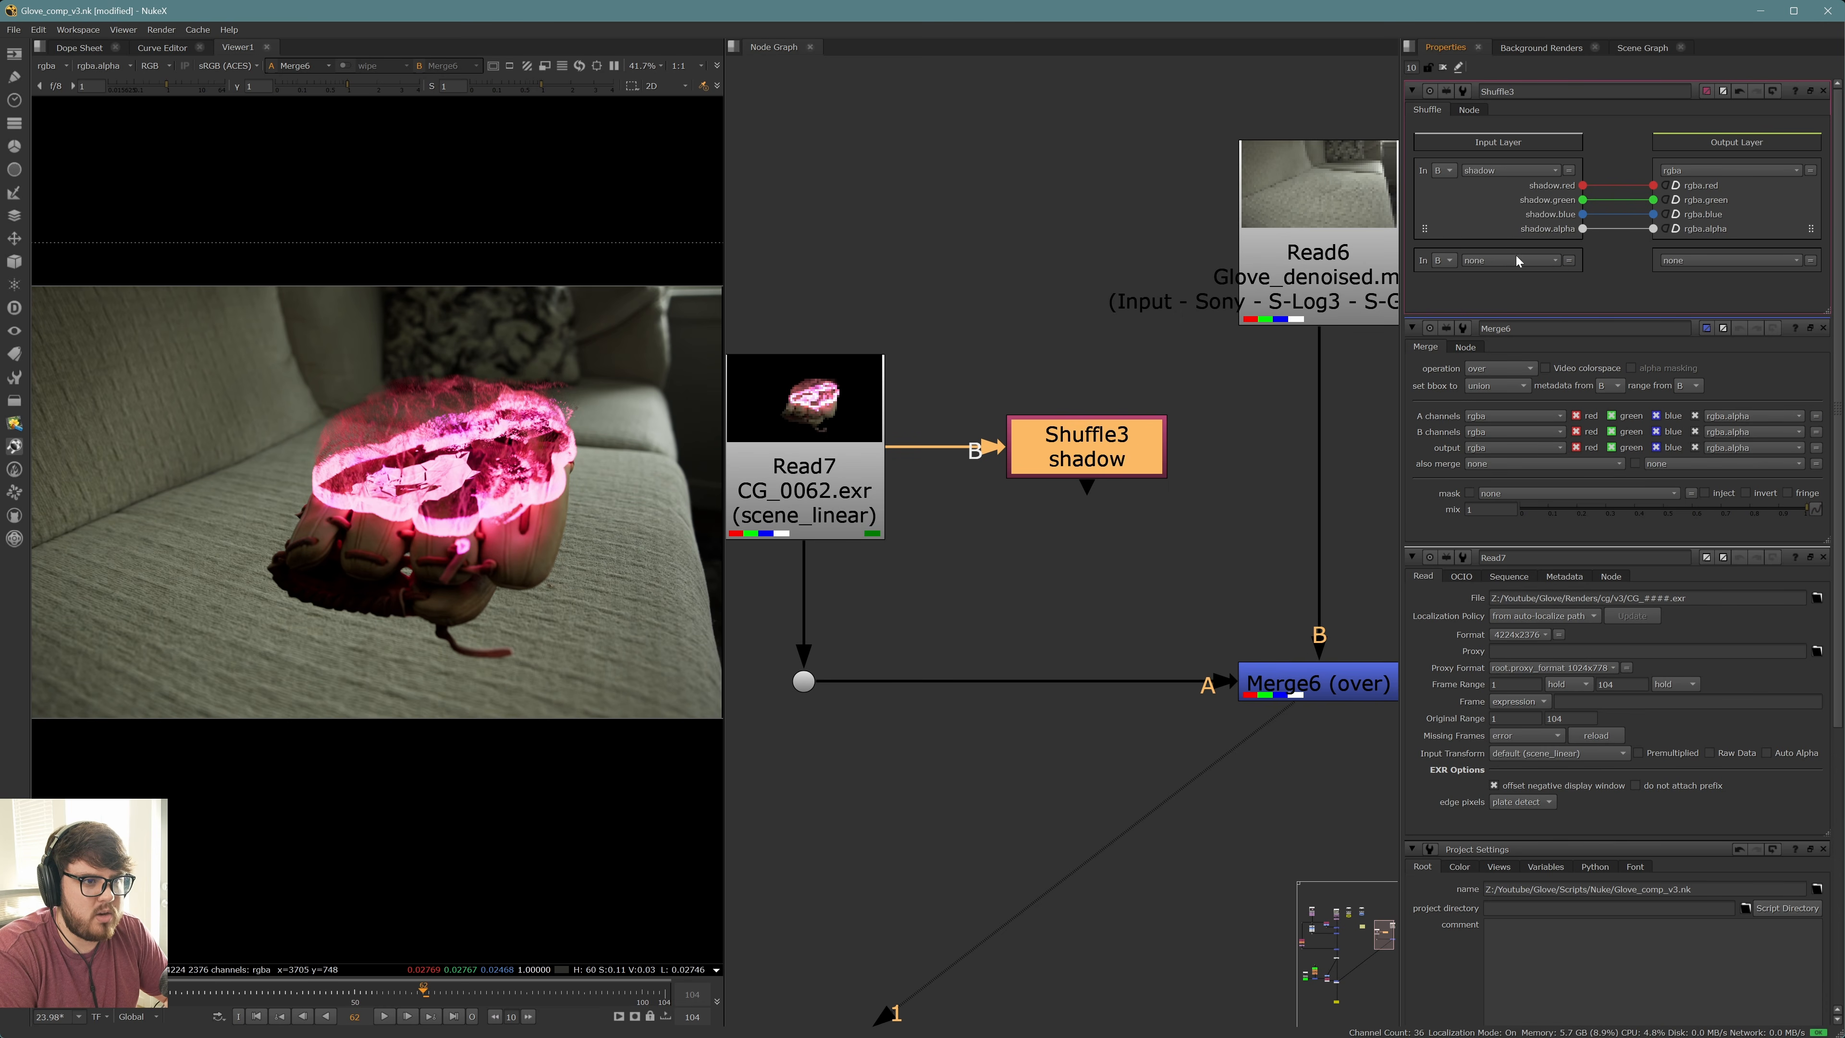
Insert a second Merge in the footage branch above the CG merge and connect the shadow Shuffle to its A input through a dot
click(1282, 550)
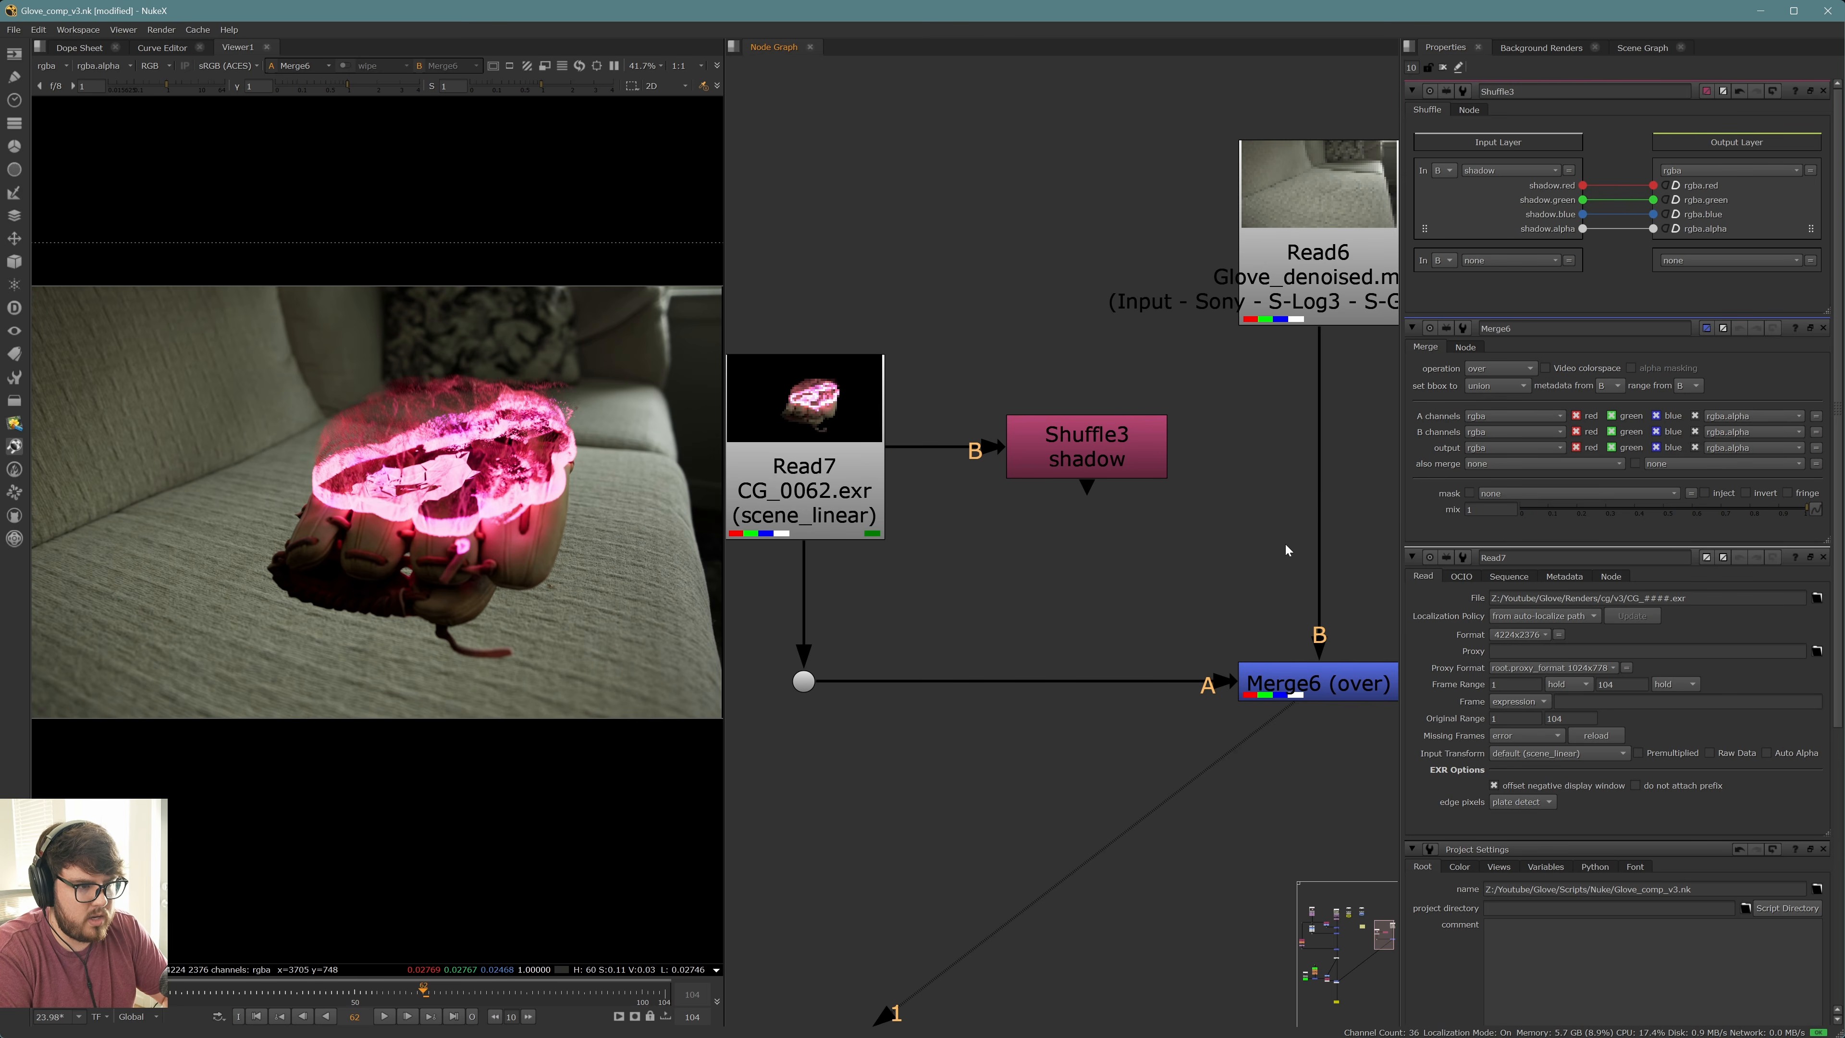
key(m)
drag(1285, 548, 1355, 561)
drag(1277, 488, 1090, 465)
ctrl+drag(1205, 507, 1085, 554)
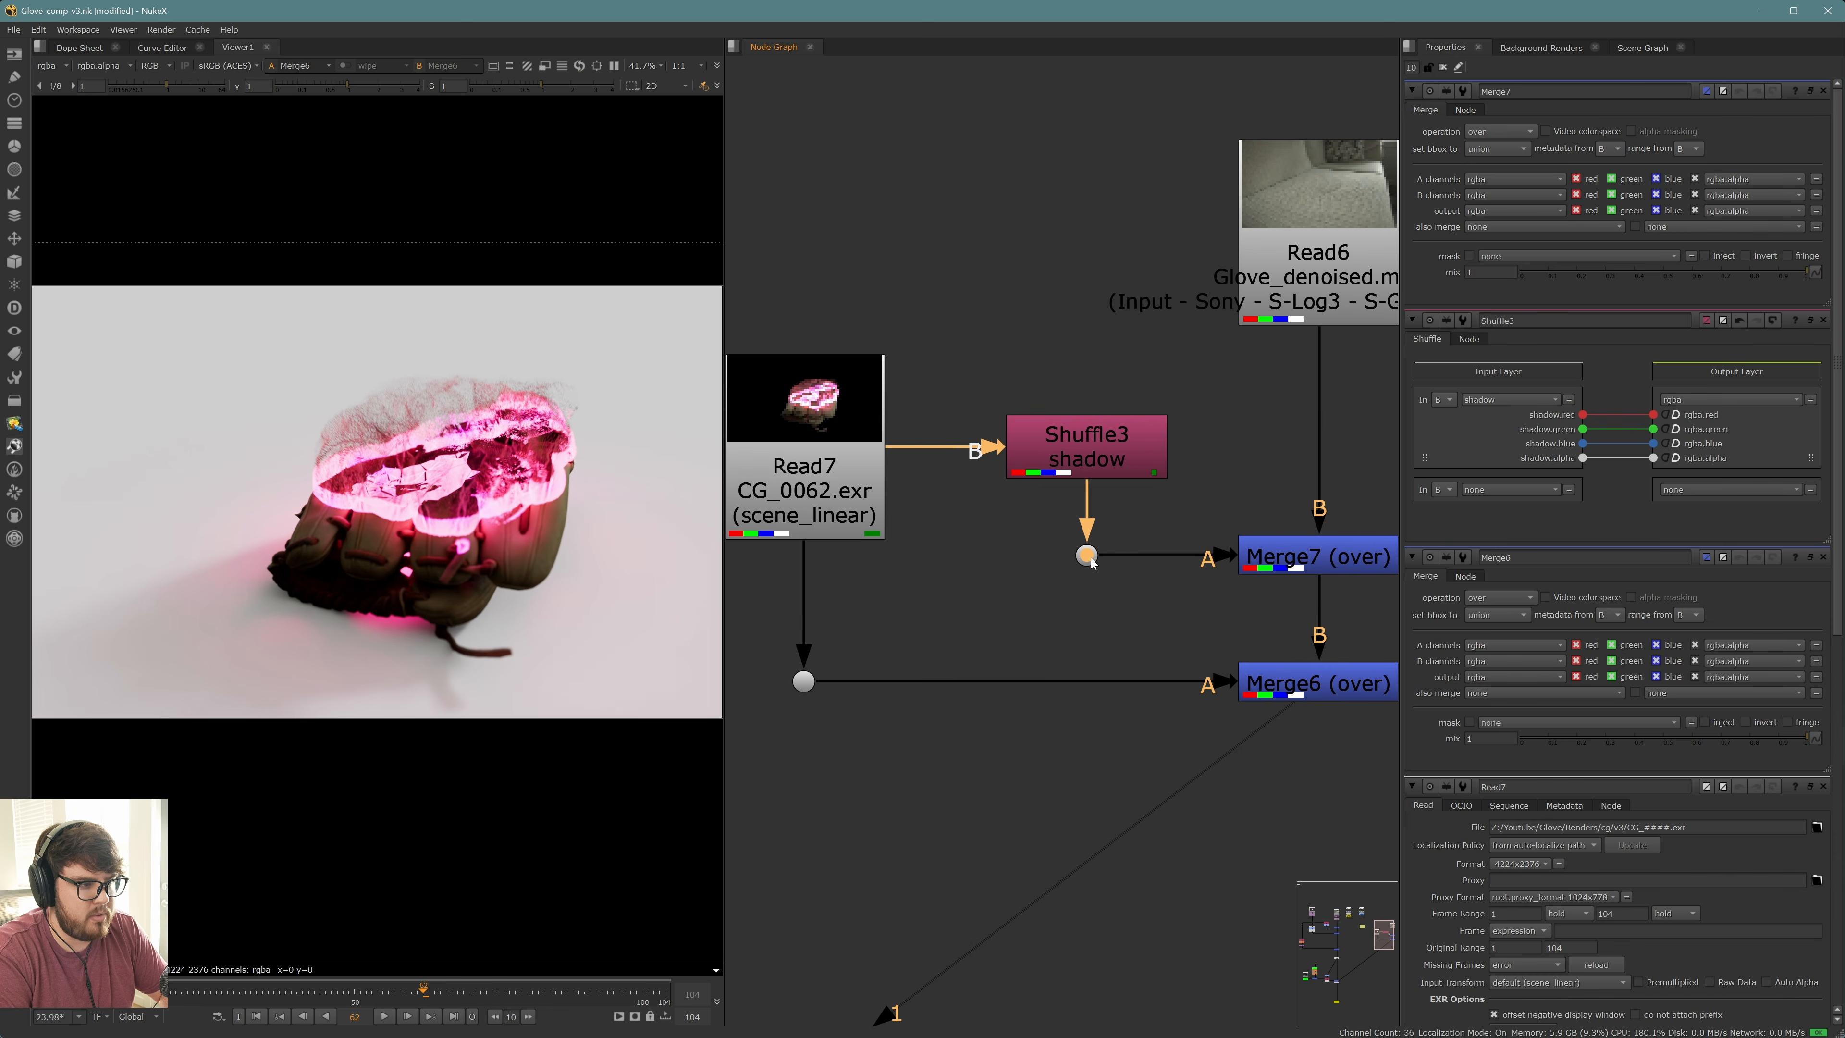
View the shadow pass and its merge, and set the shadow Merge's operation to multiply
click(1087, 446)
key(1)
scroll(298, 637, up, 2)
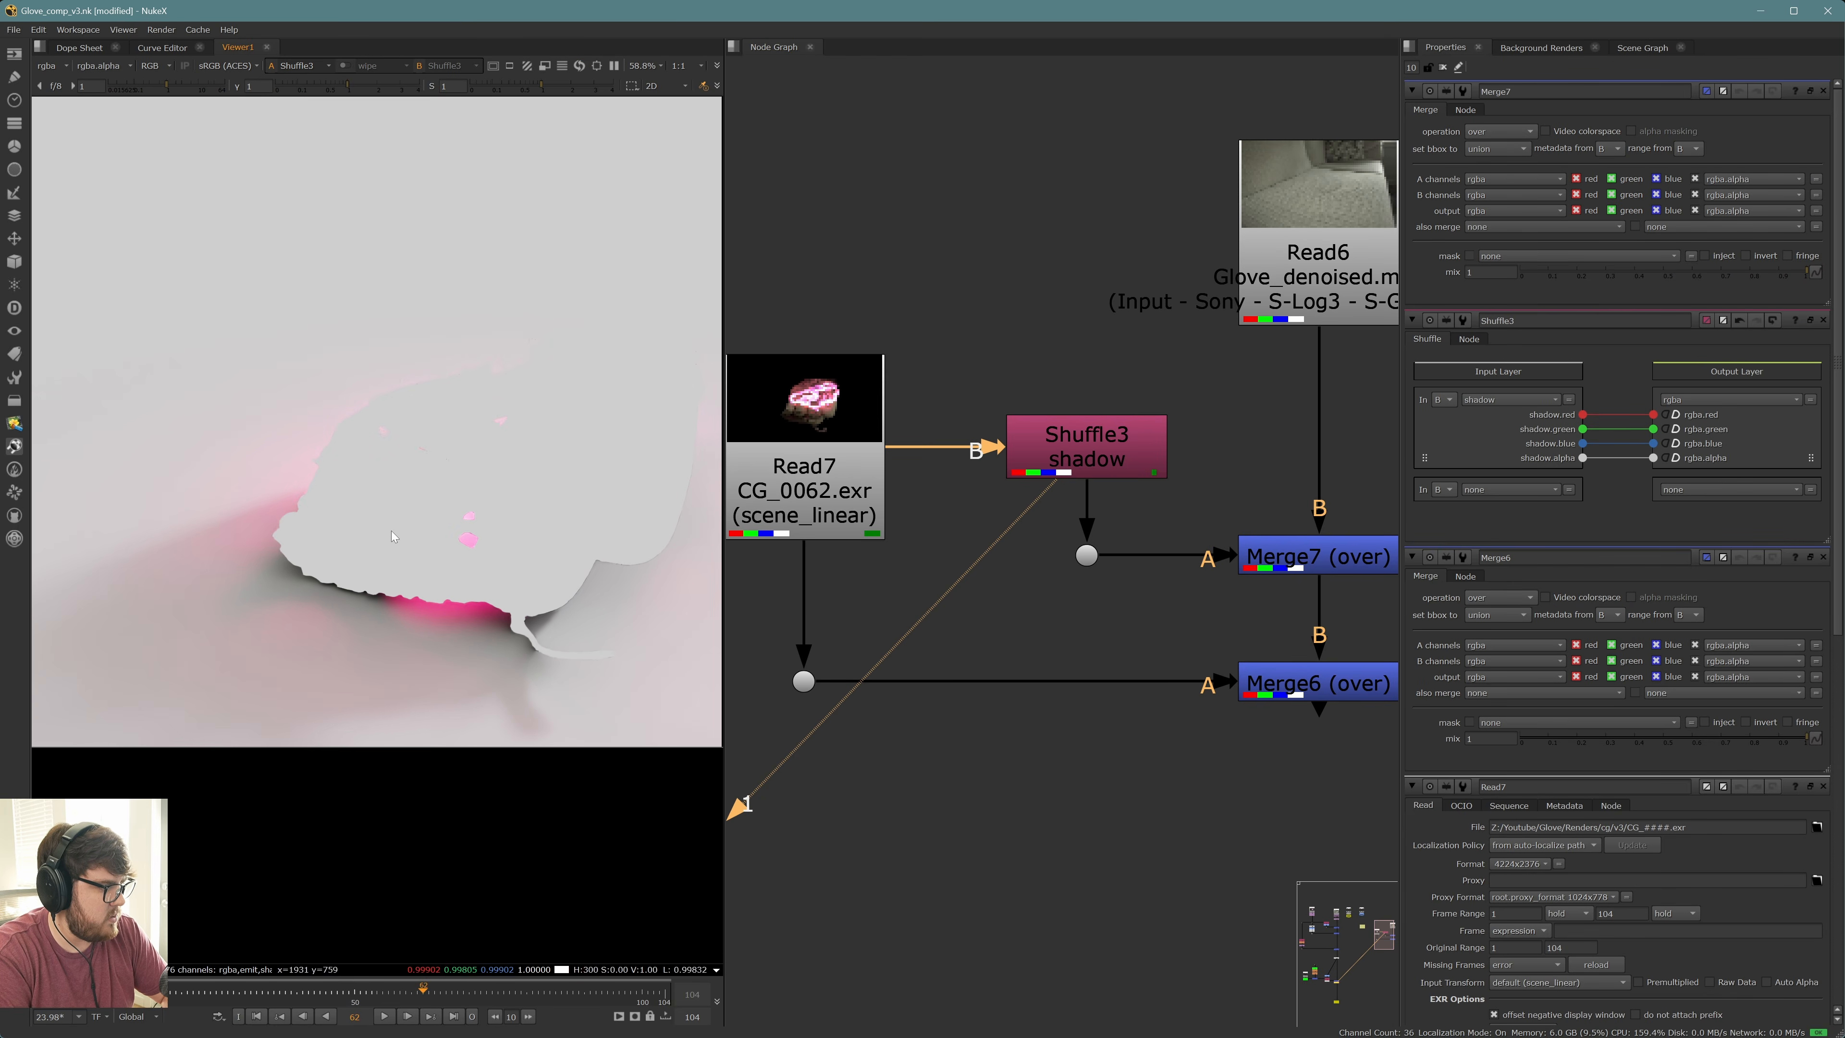
click(1318, 556)
key(1)
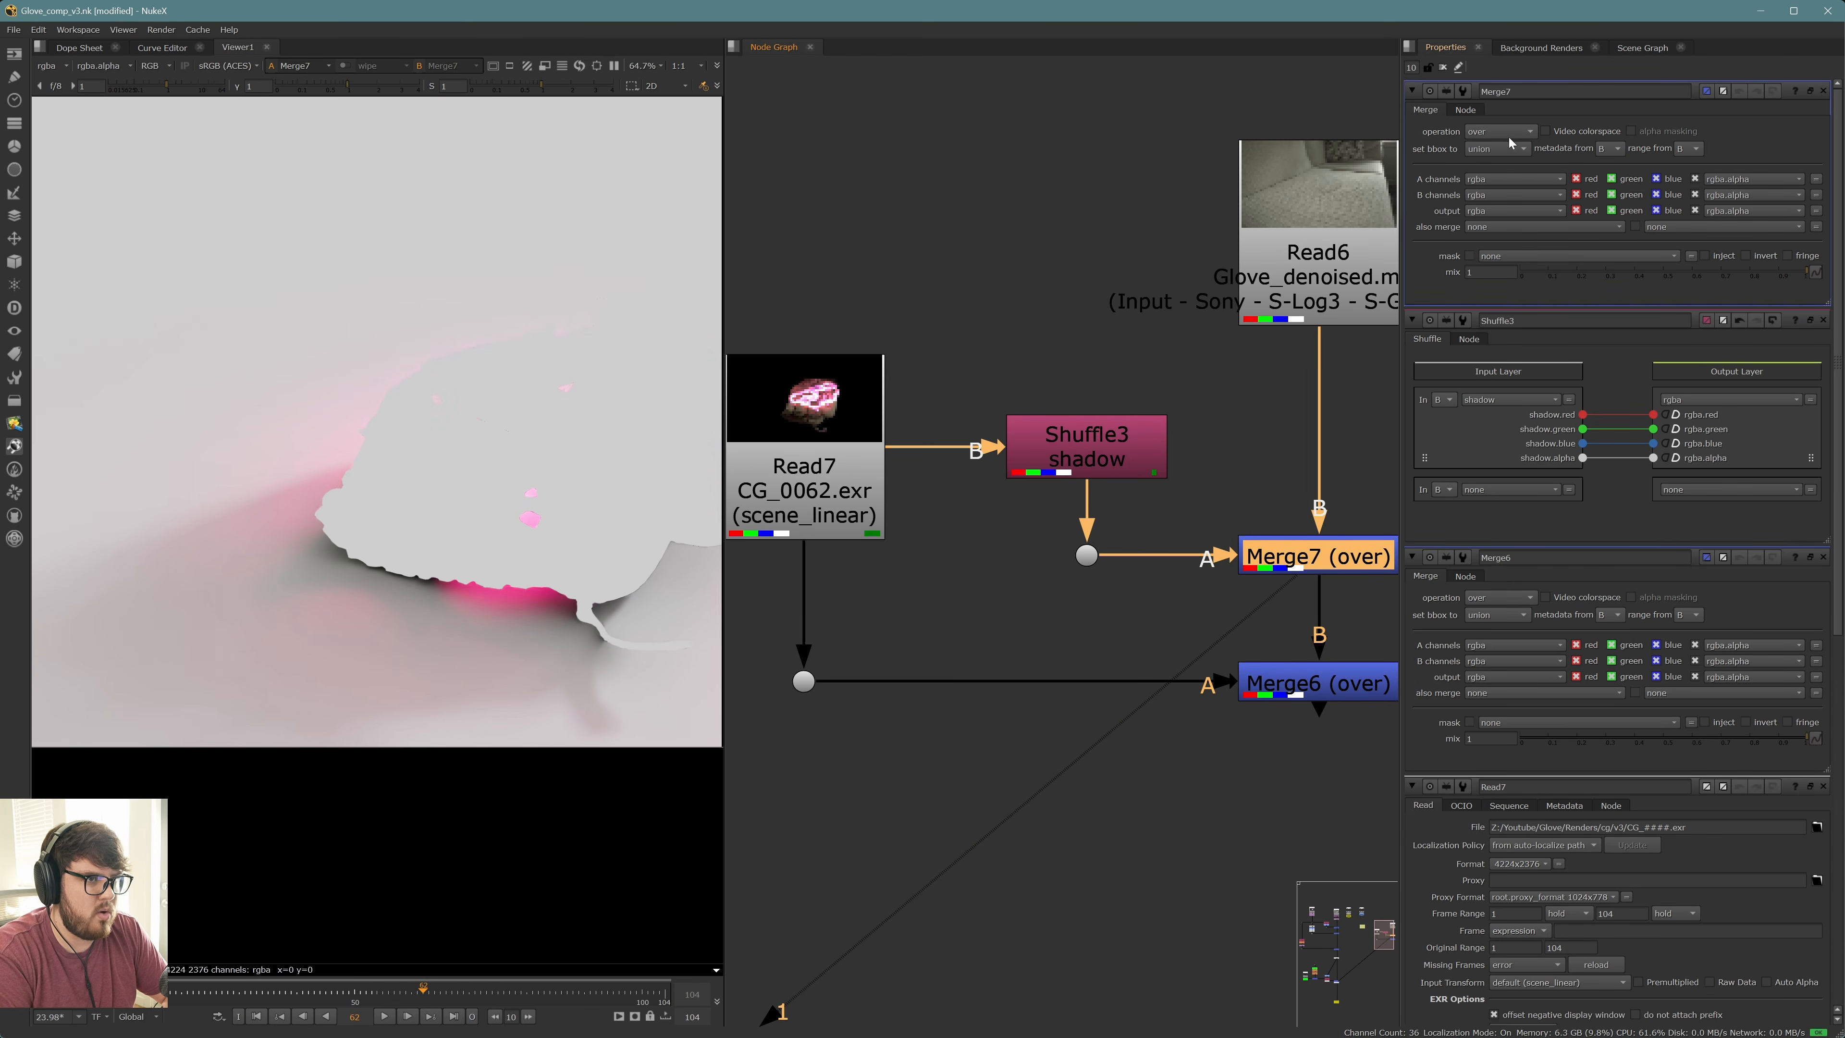
click(1499, 131)
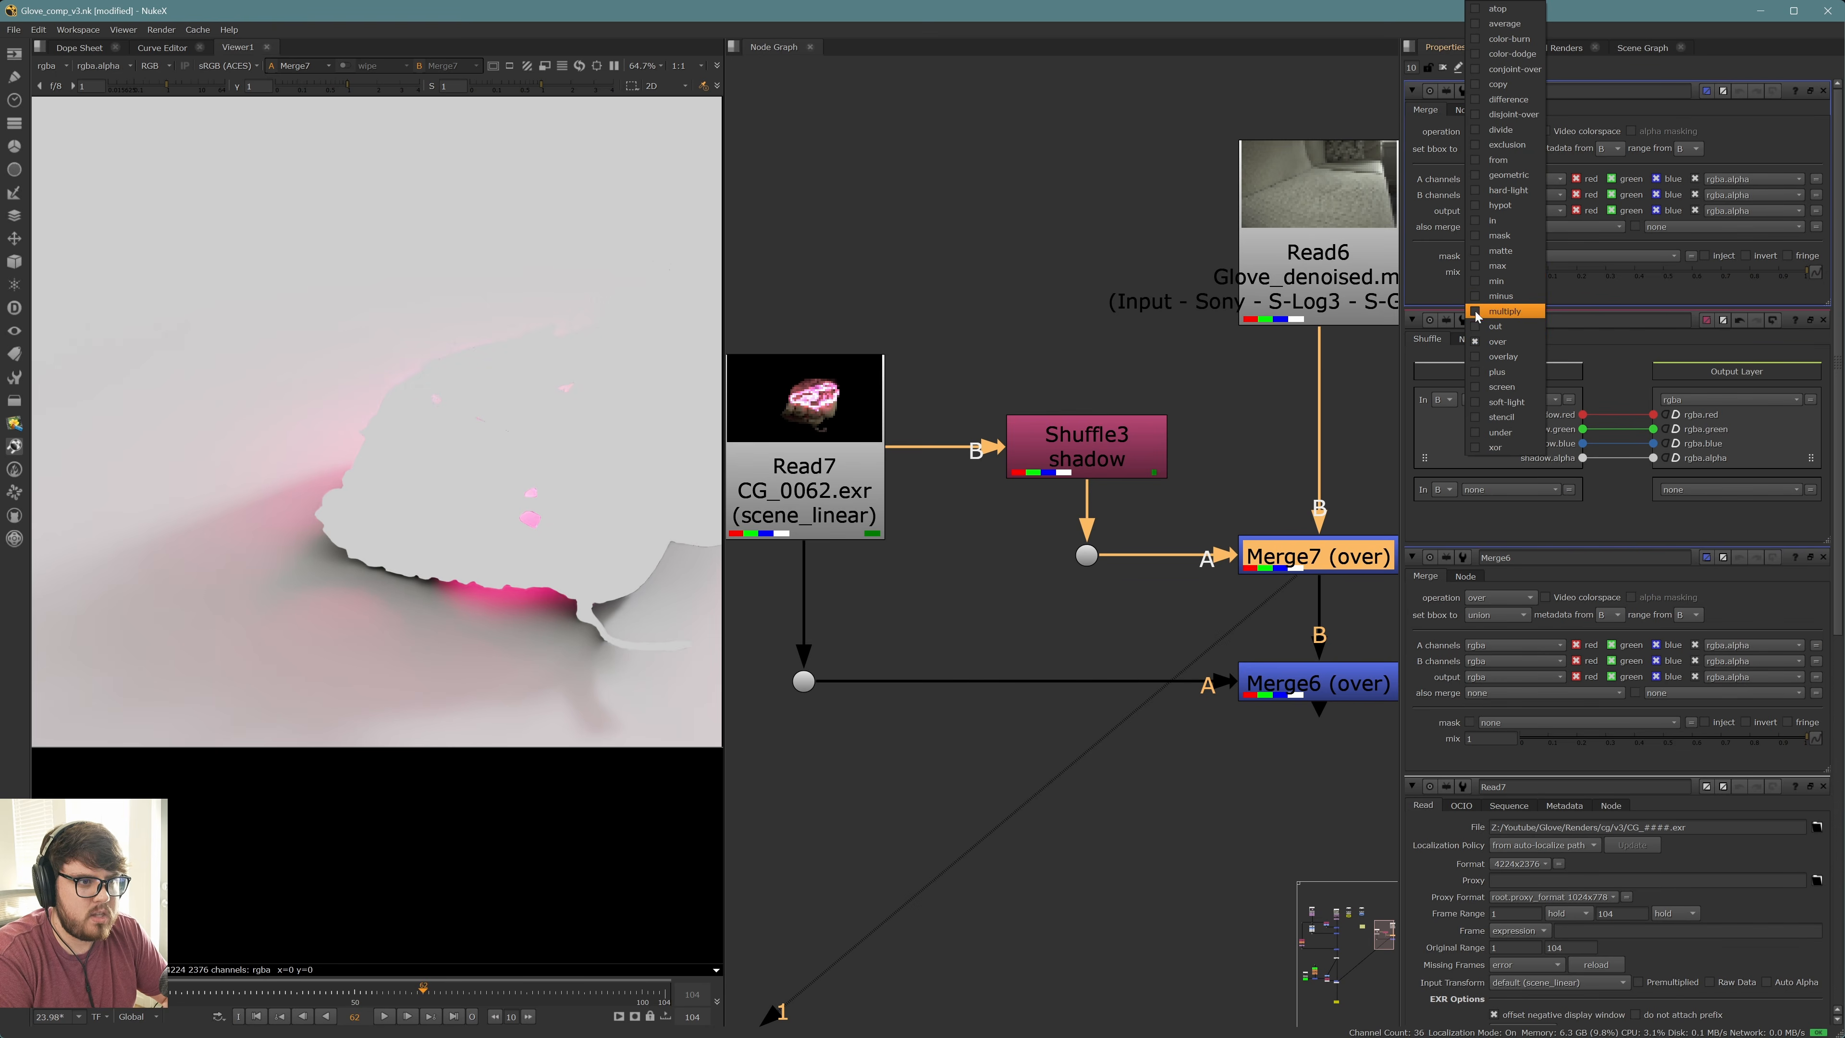
click(1503, 311)
View the final merge with the multiplied shadows and check it on other frames, stopping at frame 57
click(1289, 680)
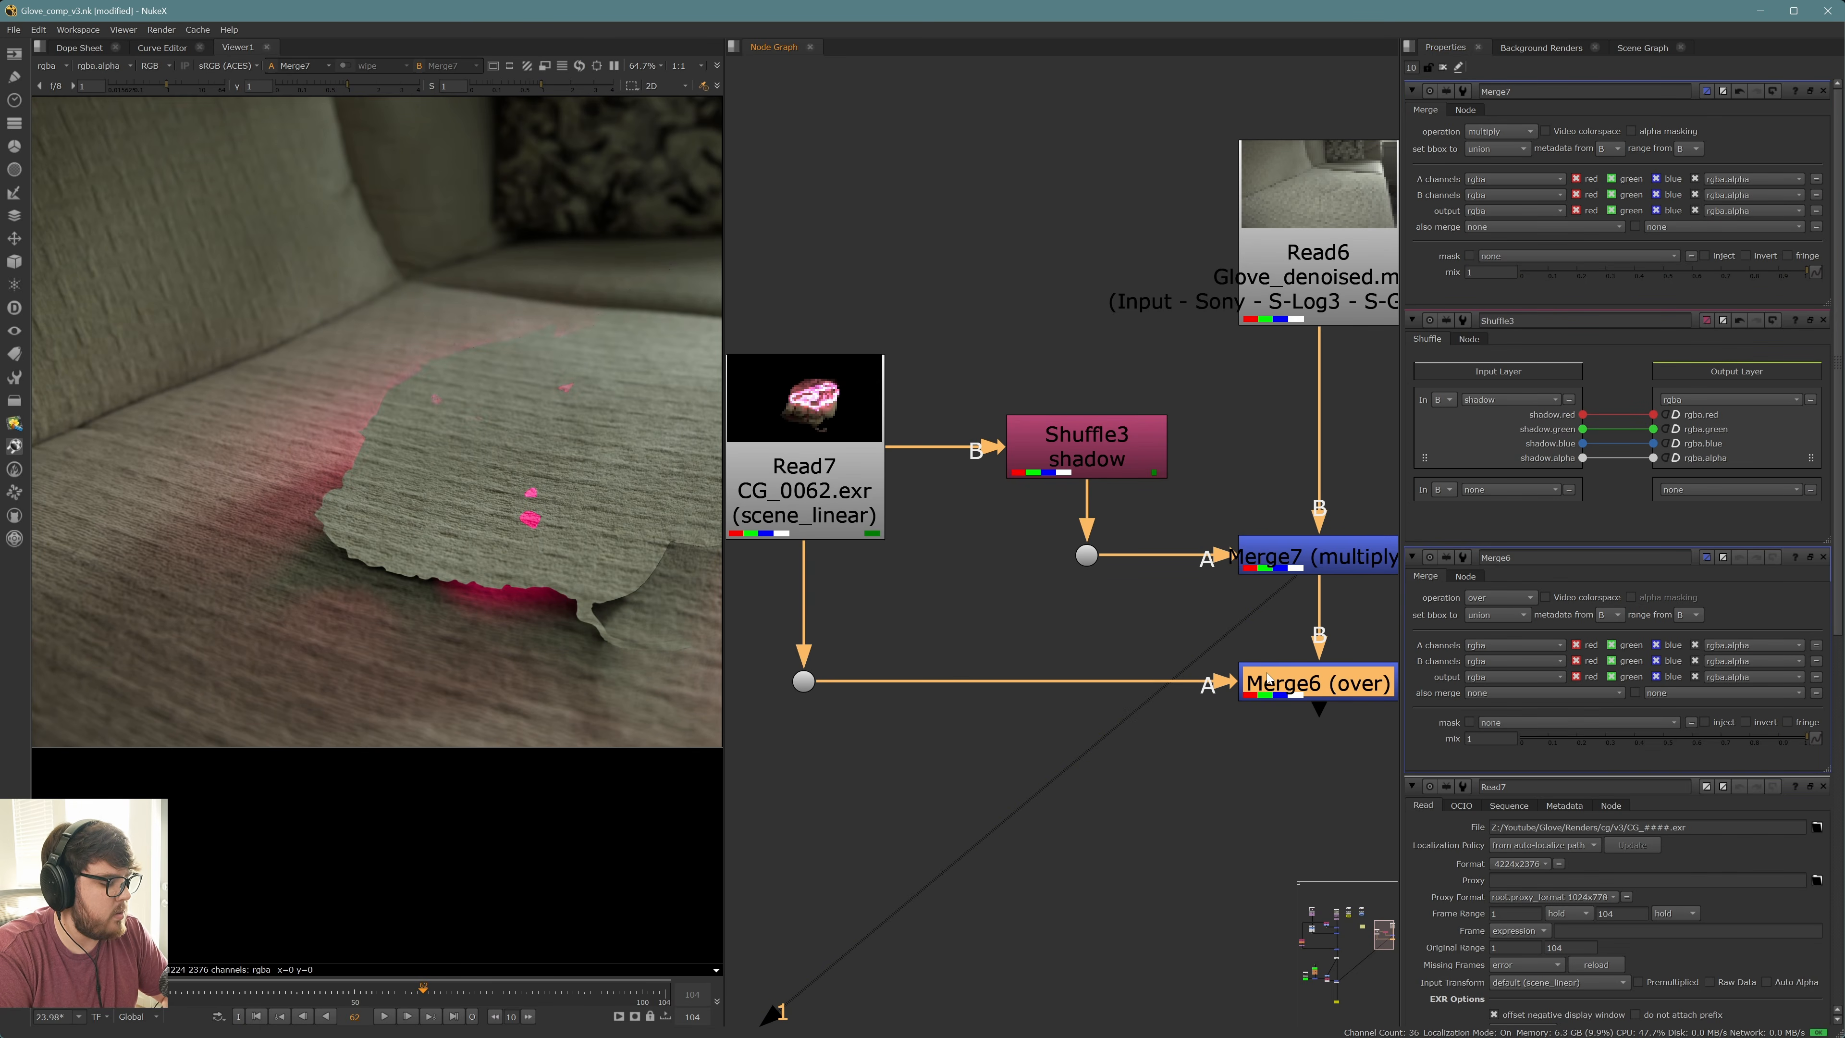
key(1)
scroll(407, 581, down, 3)
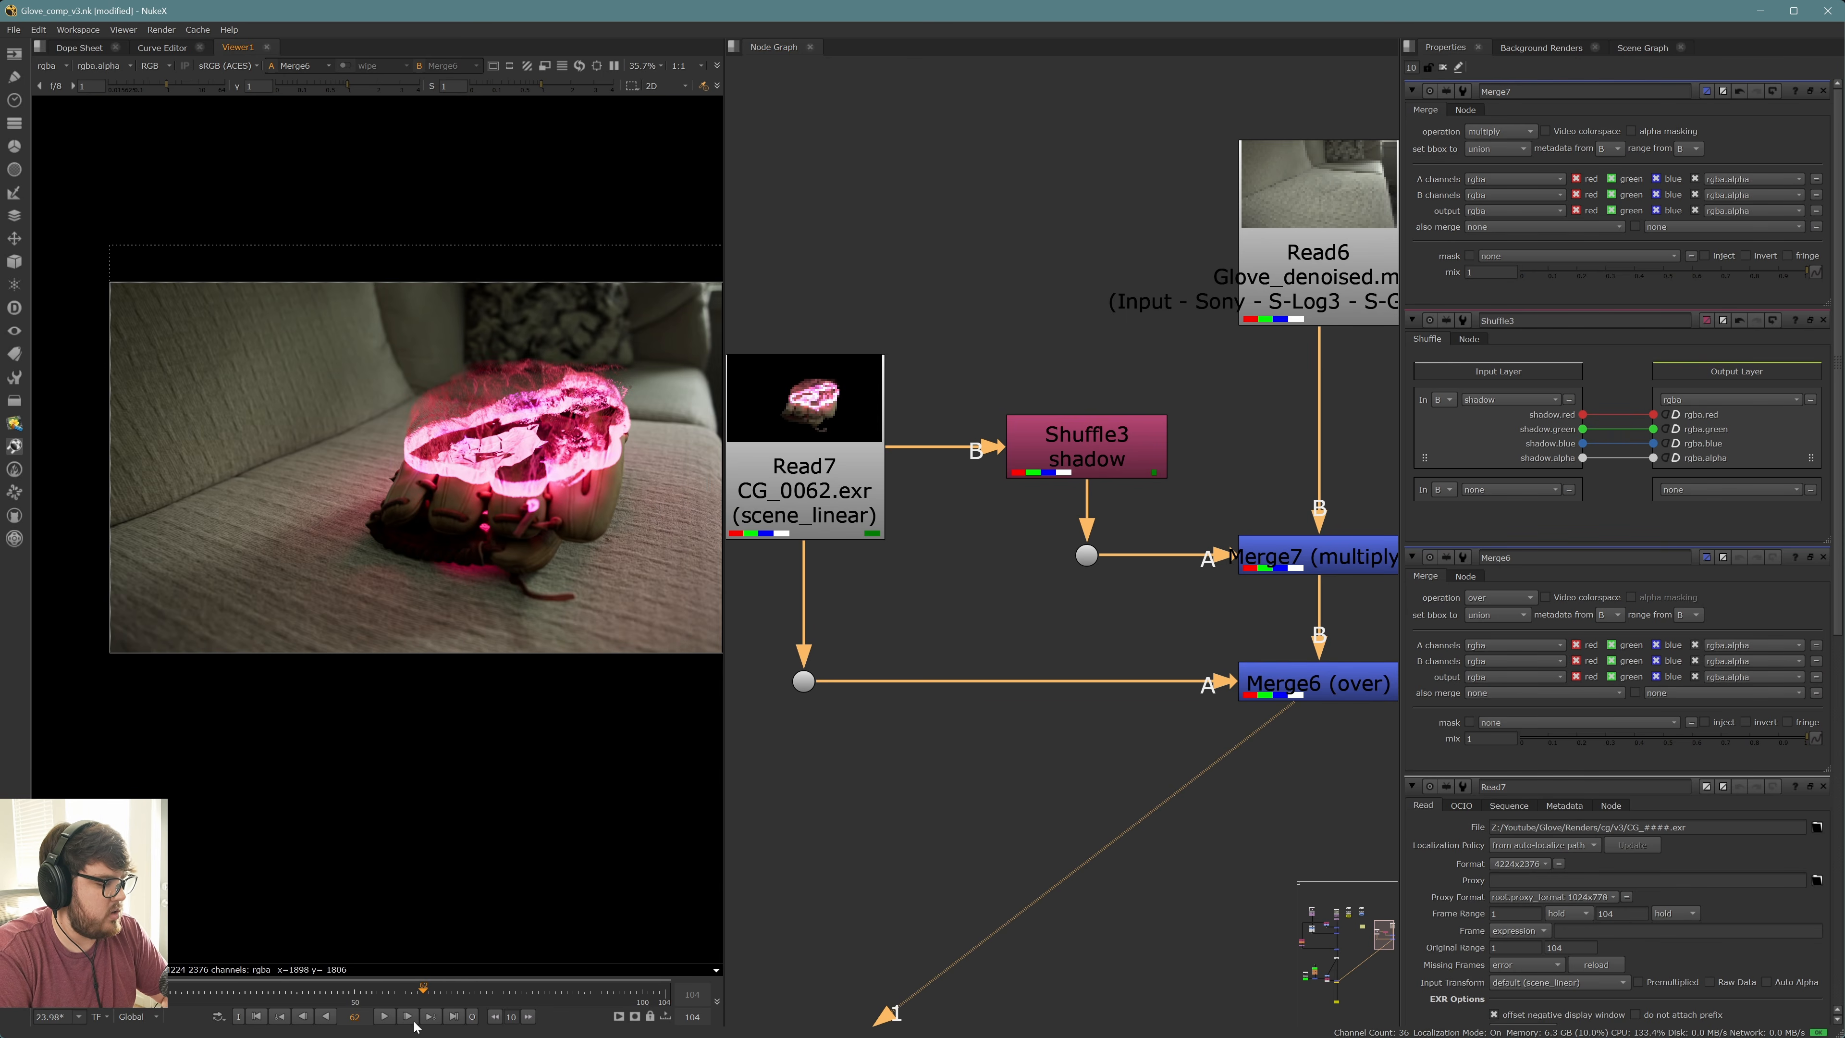
mouse_move(383, 997)
mouse_down()
mouse_move(321, 993)
mouse_move(366, 993)
mouse_up()
click(394, 992)
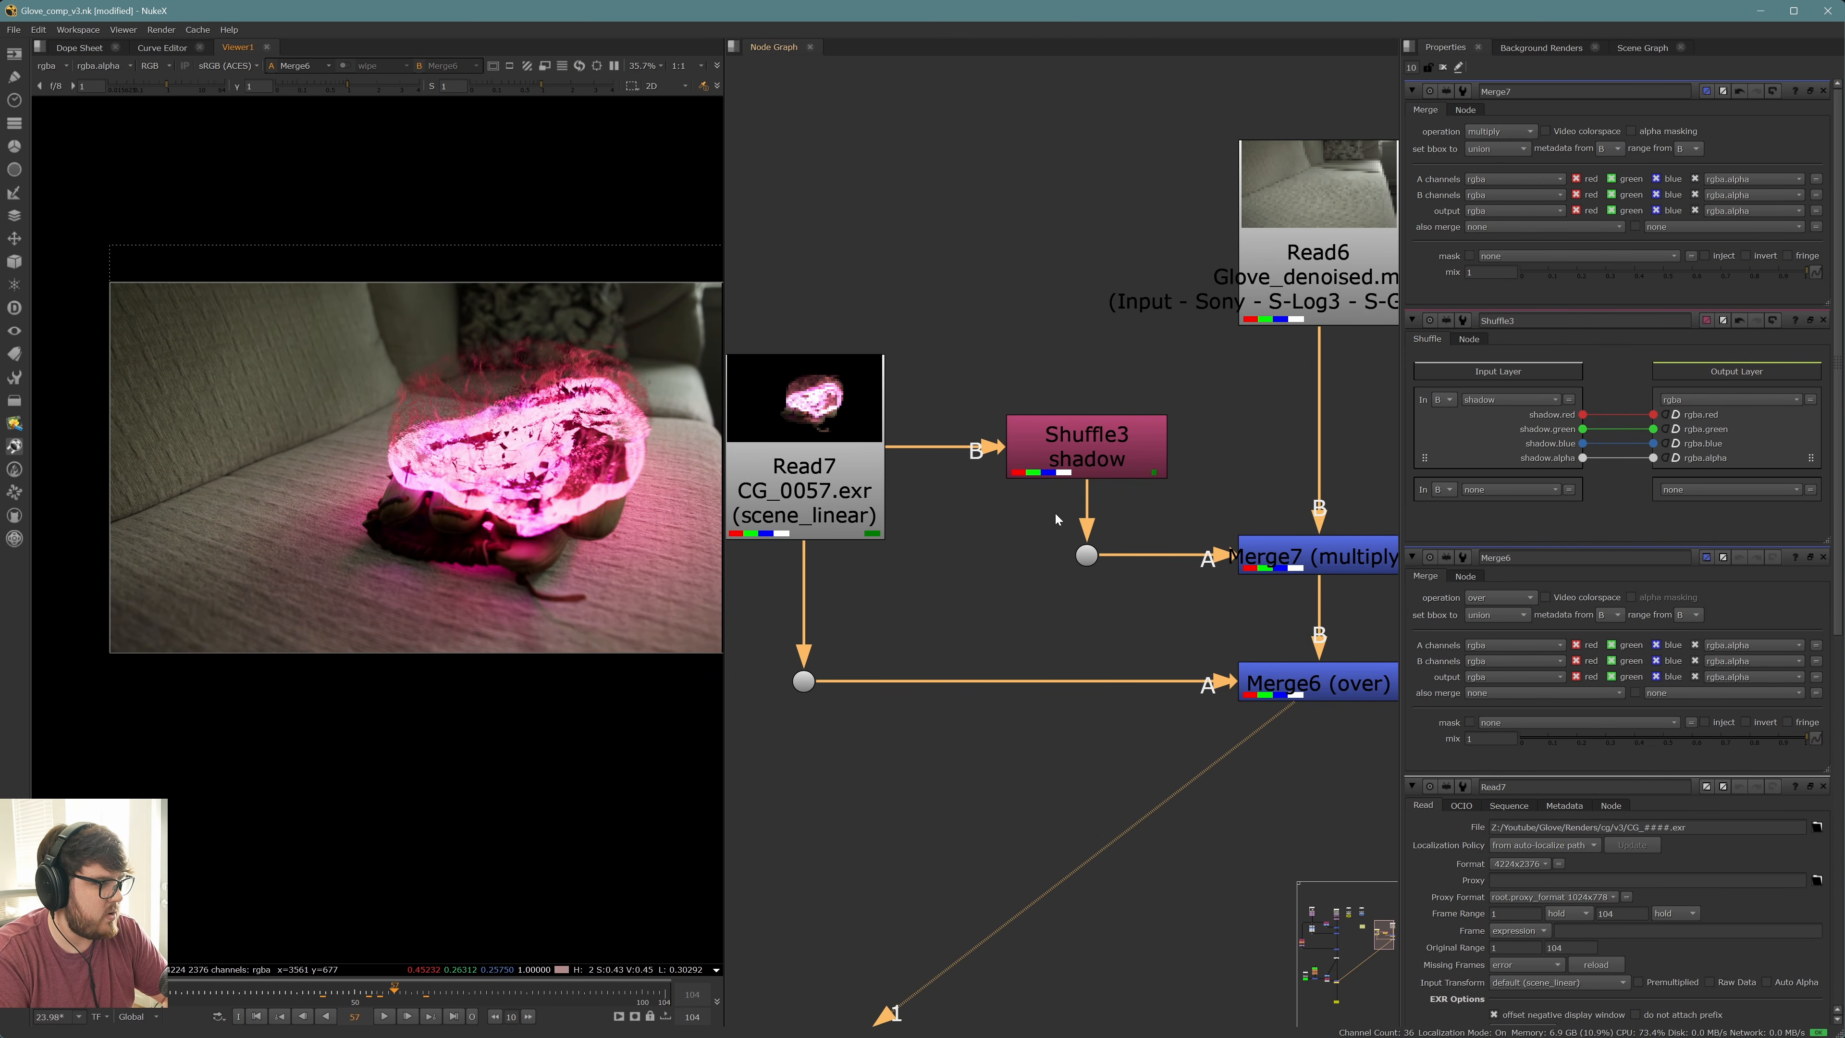
Try a Blur of size 56.5 on the shadow pass, inspect the unblurred pass, and delete the Blur node
click(1120, 476)
key(b)
click(1717, 146)
drag(1716, 142, 1720, 143)
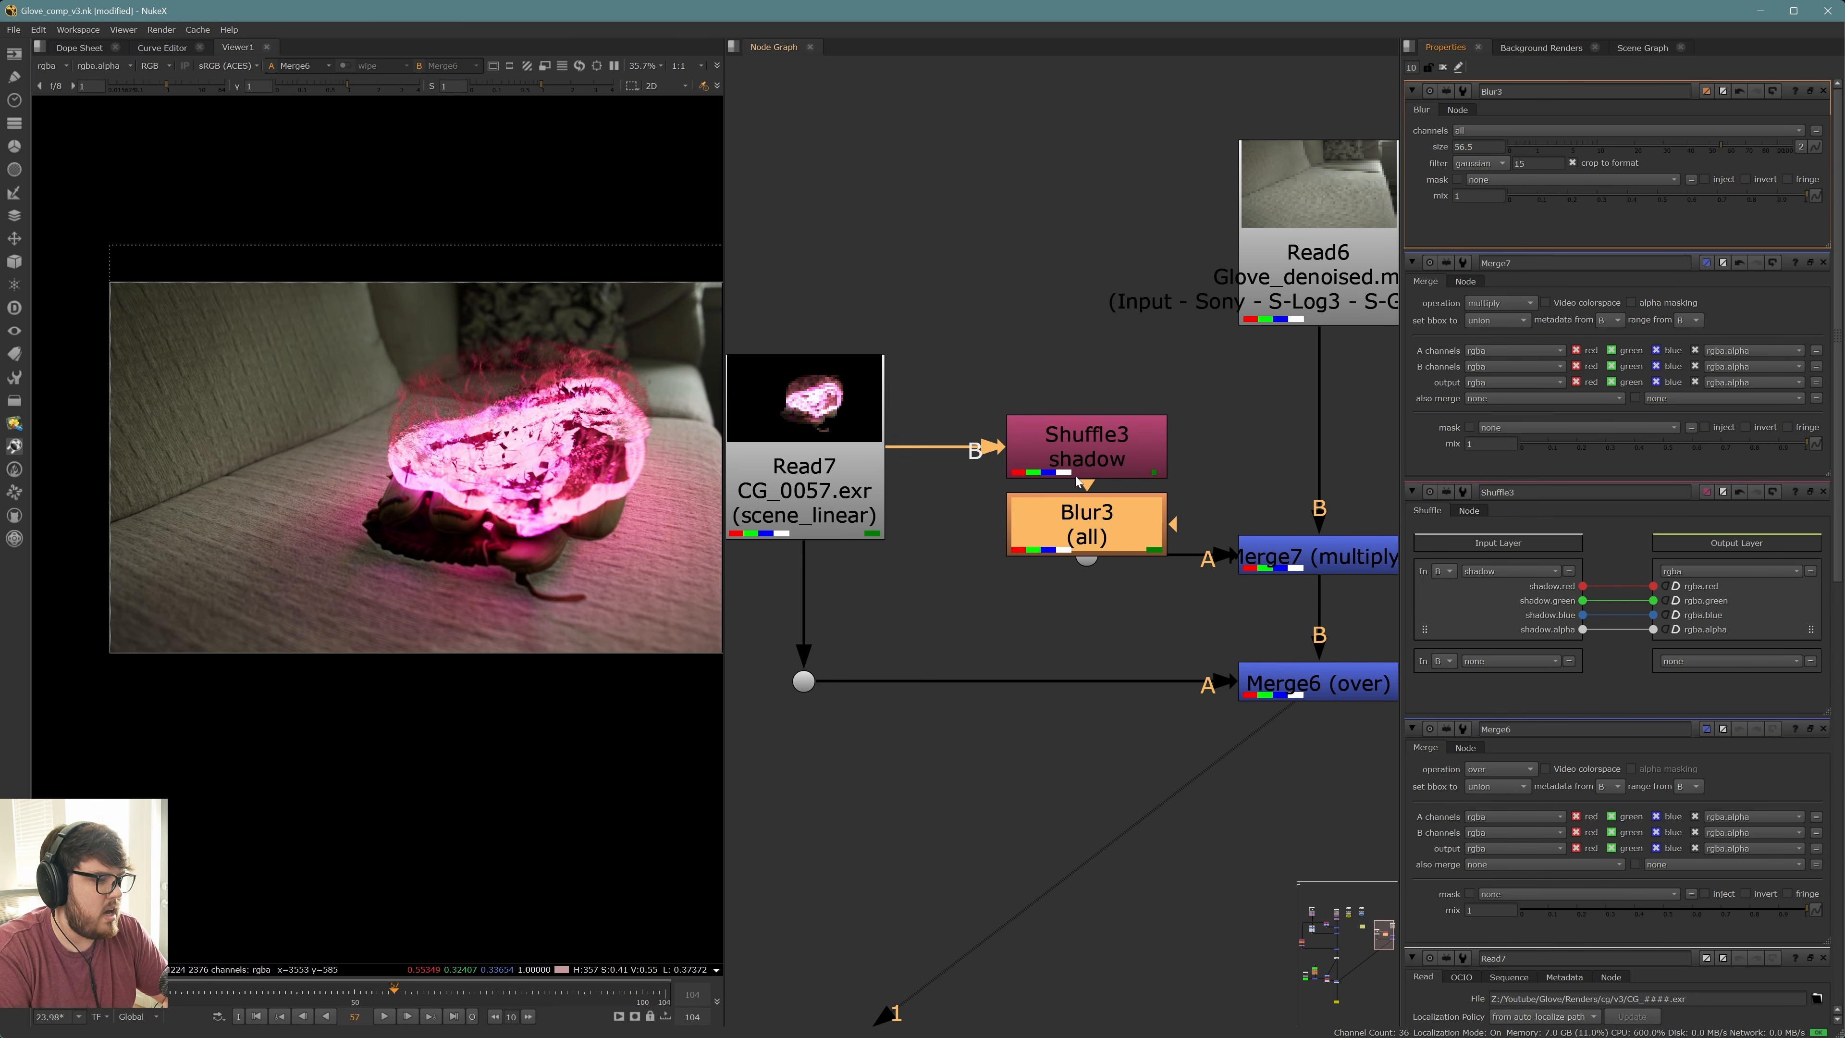
click(1064, 465)
key(1)
scroll(498, 522, up, 4)
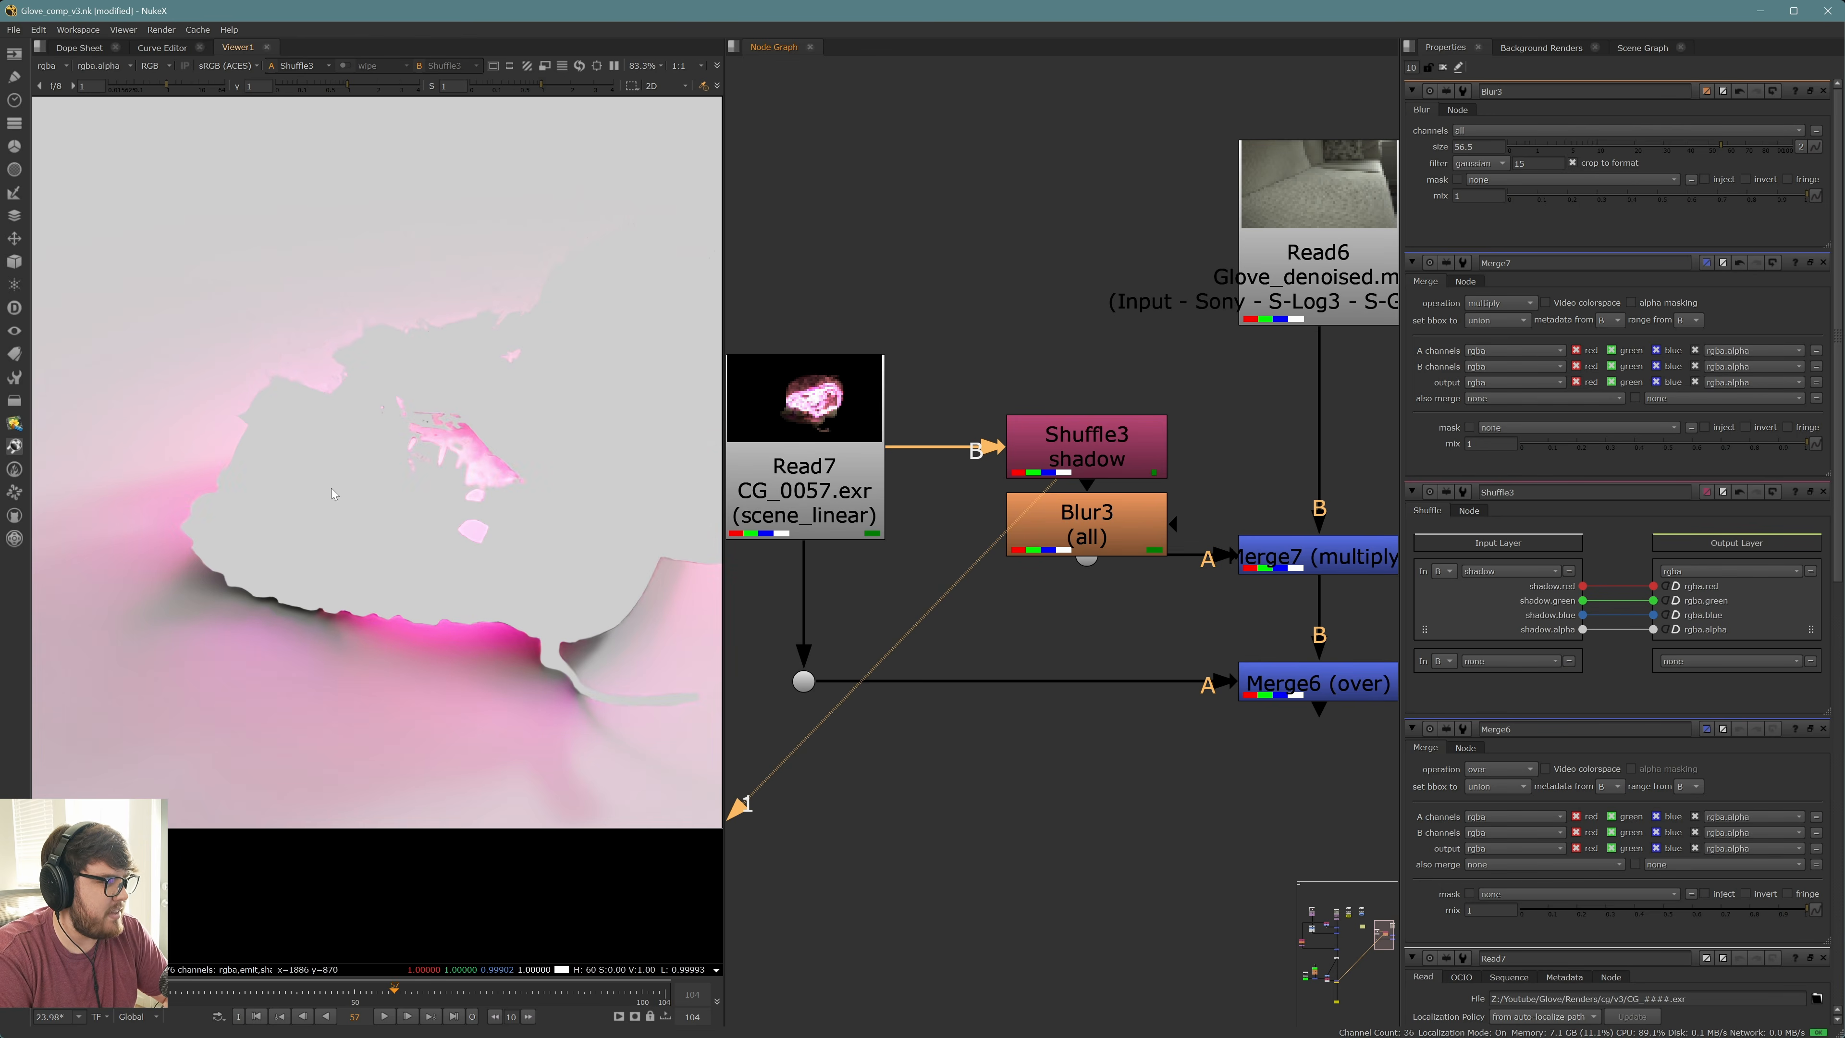
click(1134, 529)
key(Delete)
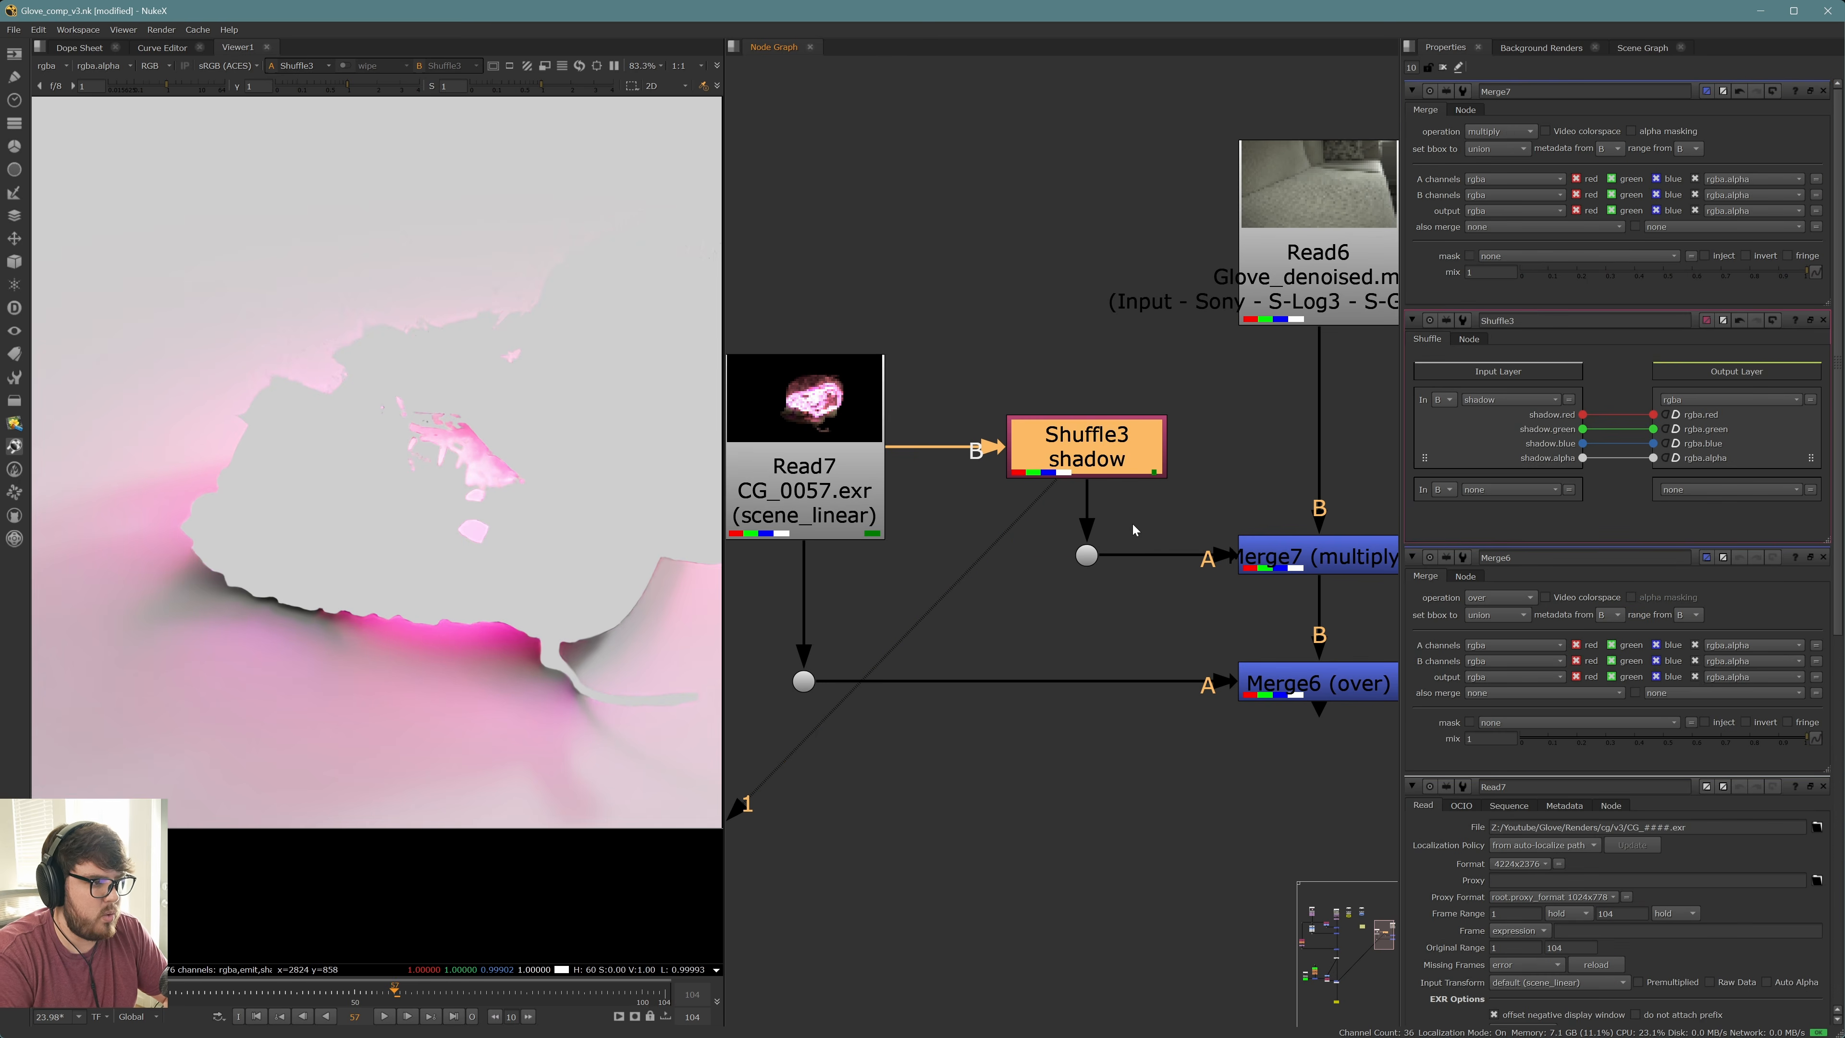
View the final CG merge and check the composite on the frames around the intact glove, stopping near frame 84
click(1296, 694)
key(1)
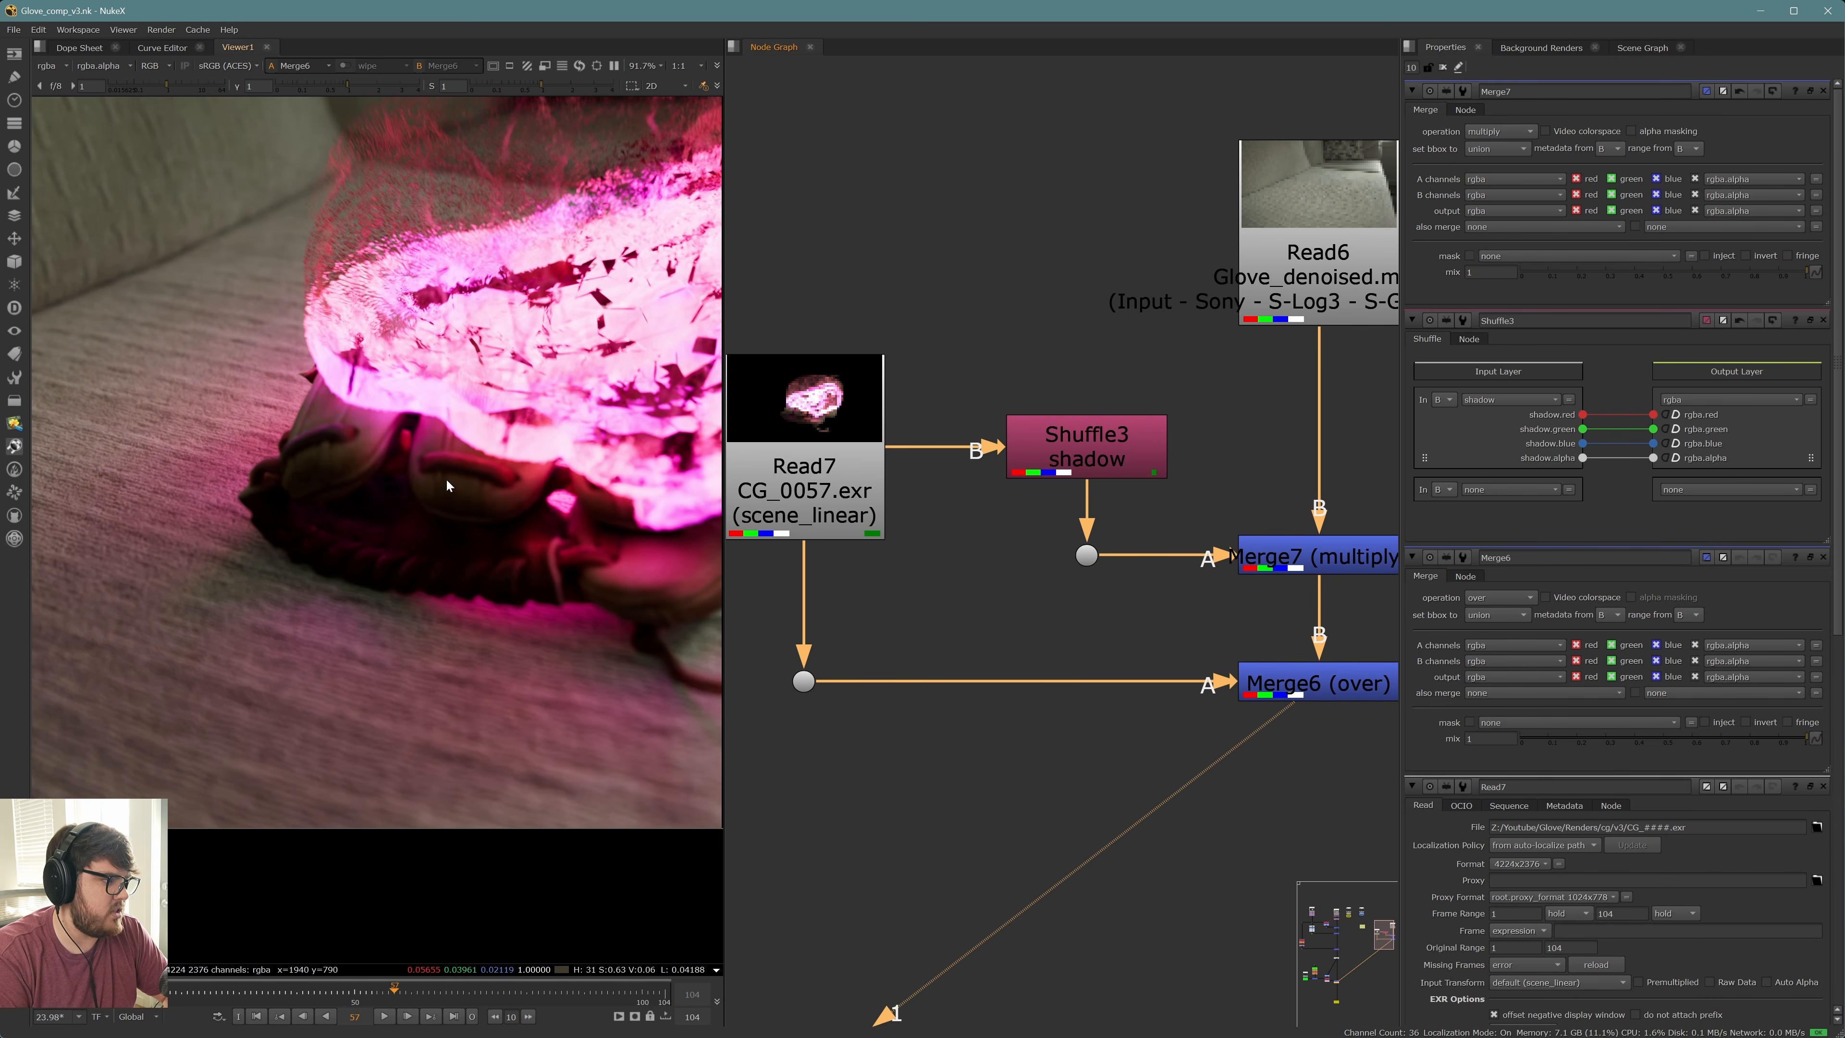
scroll(350, 502, down, 3)
middle_drag(390, 495, 362, 530)
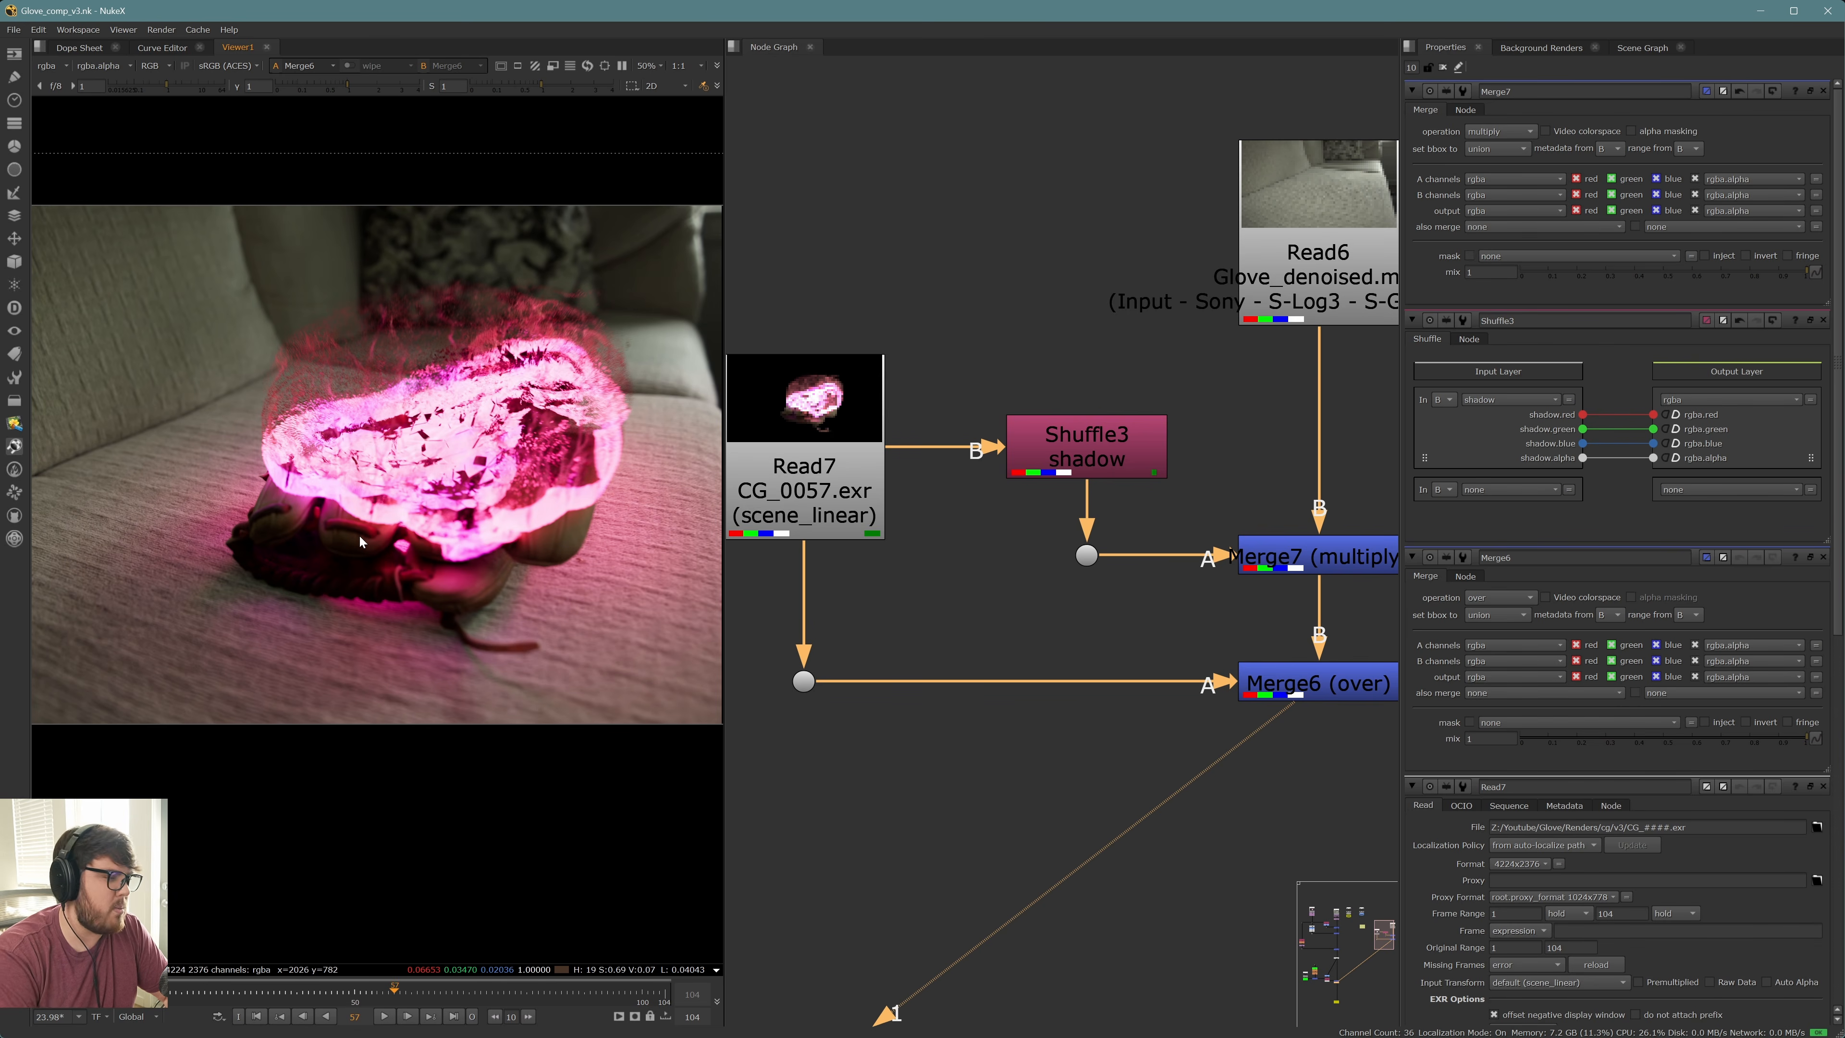
middle_drag(359, 535, 342, 550)
click(483, 1003)
click(544, 1003)
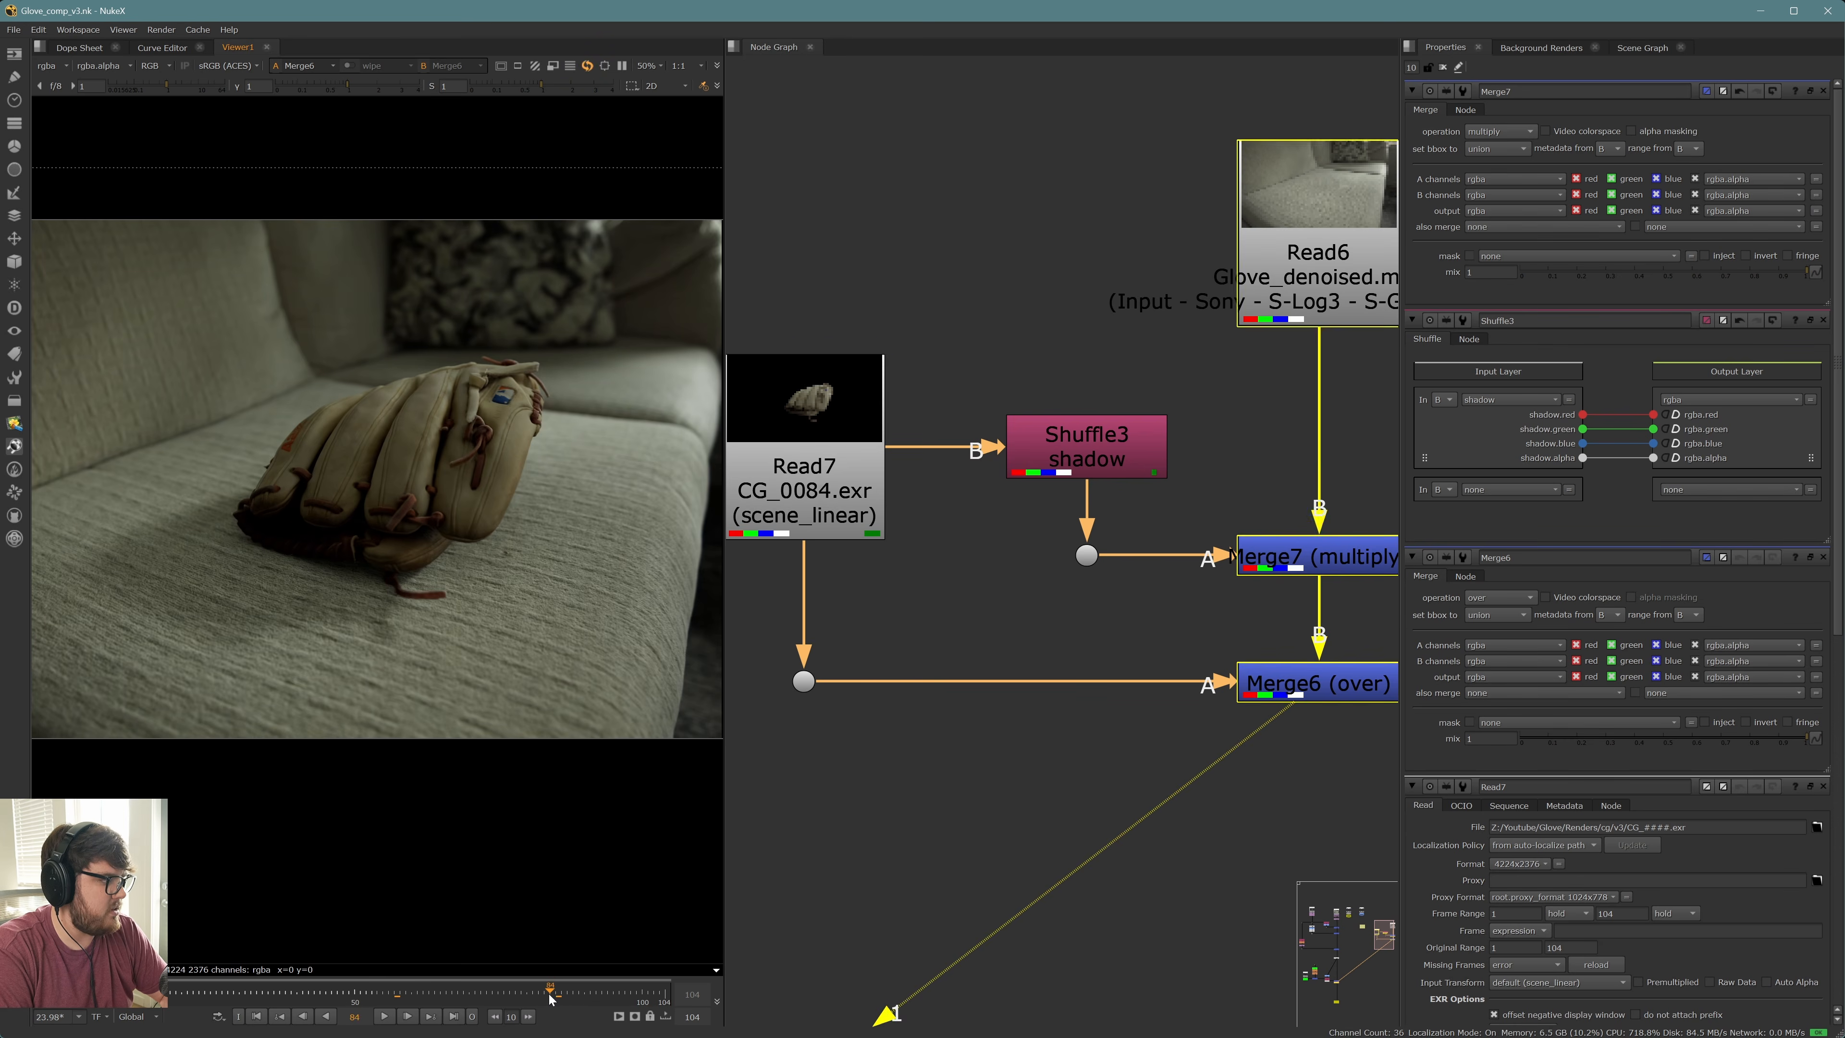
Move the CG merge and its dot lower, and insert an Unpremult node below the CG Read
scroll(1065, 829, down, 5)
drag(937, 804, 1180, 878)
click(1061, 796)
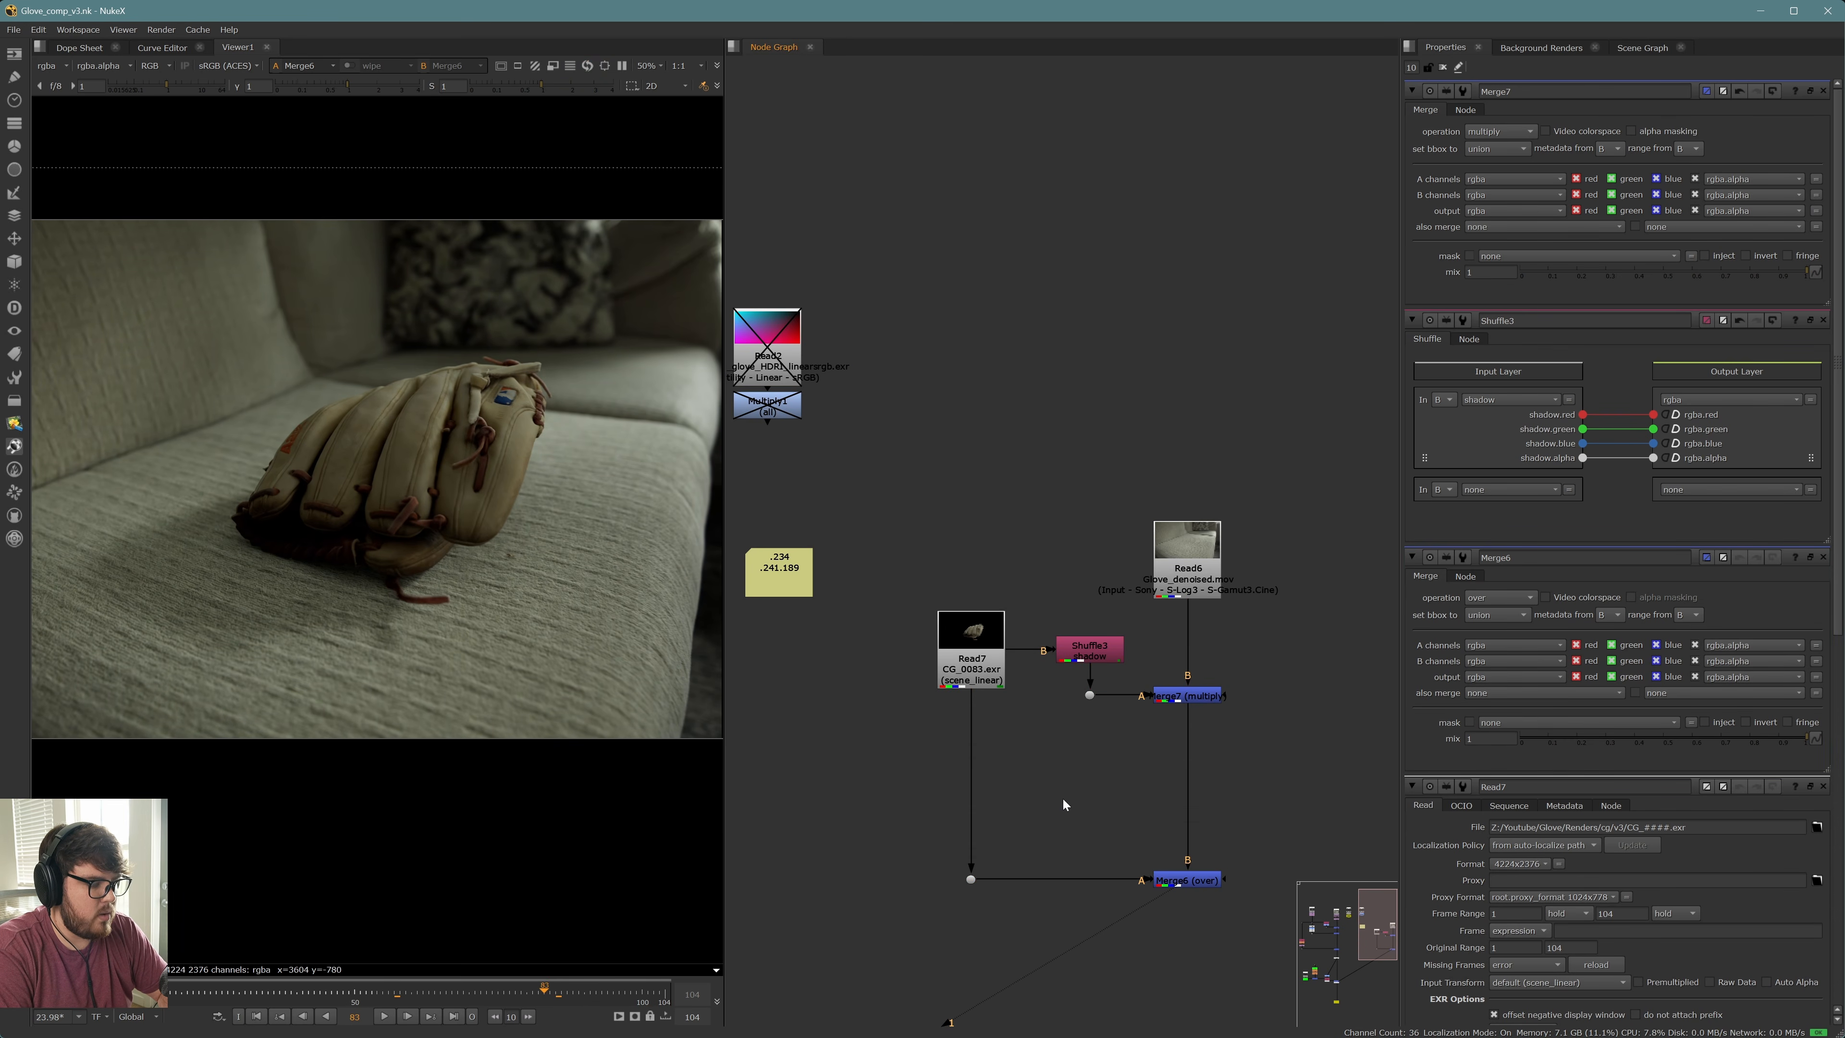
key(Tab)
text(unp)
key(Return)
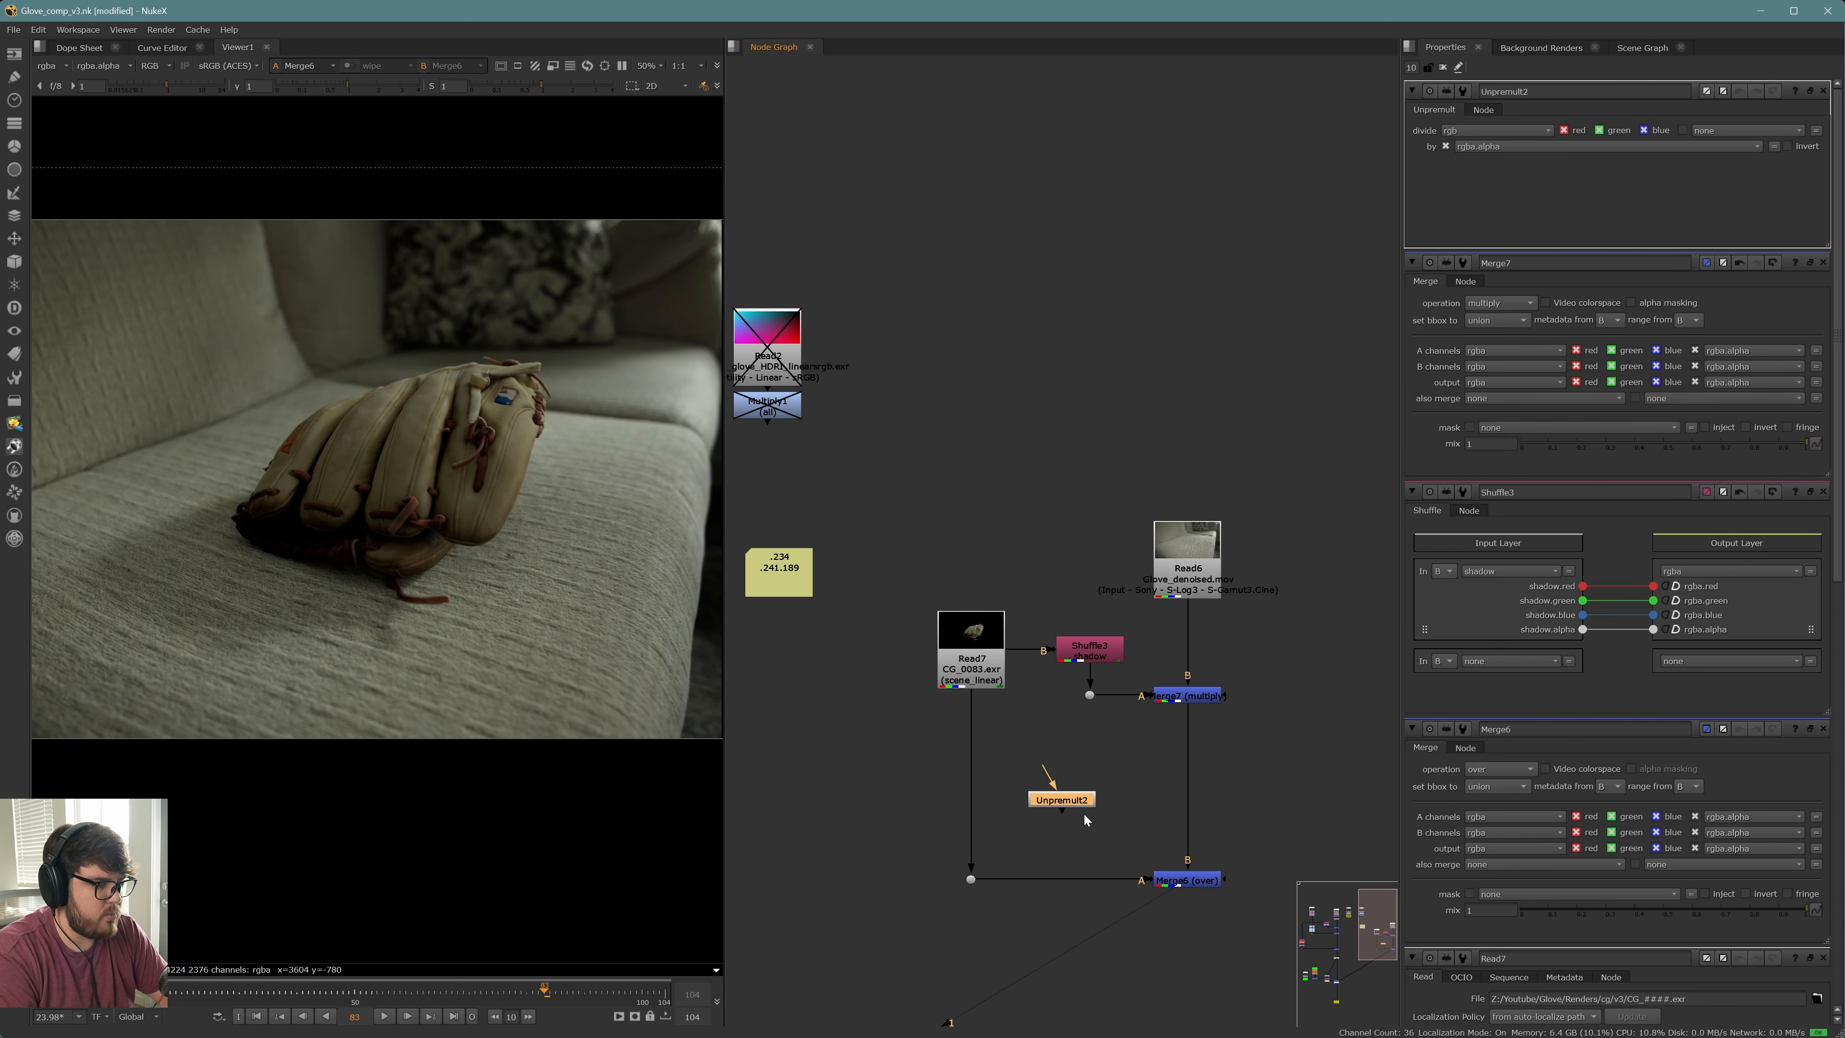
drag(1057, 808, 971, 783)
Add a Premult node above the dot in the CG branch and a Grade between the Unpremult and Premult
key(Tab)
text(p)
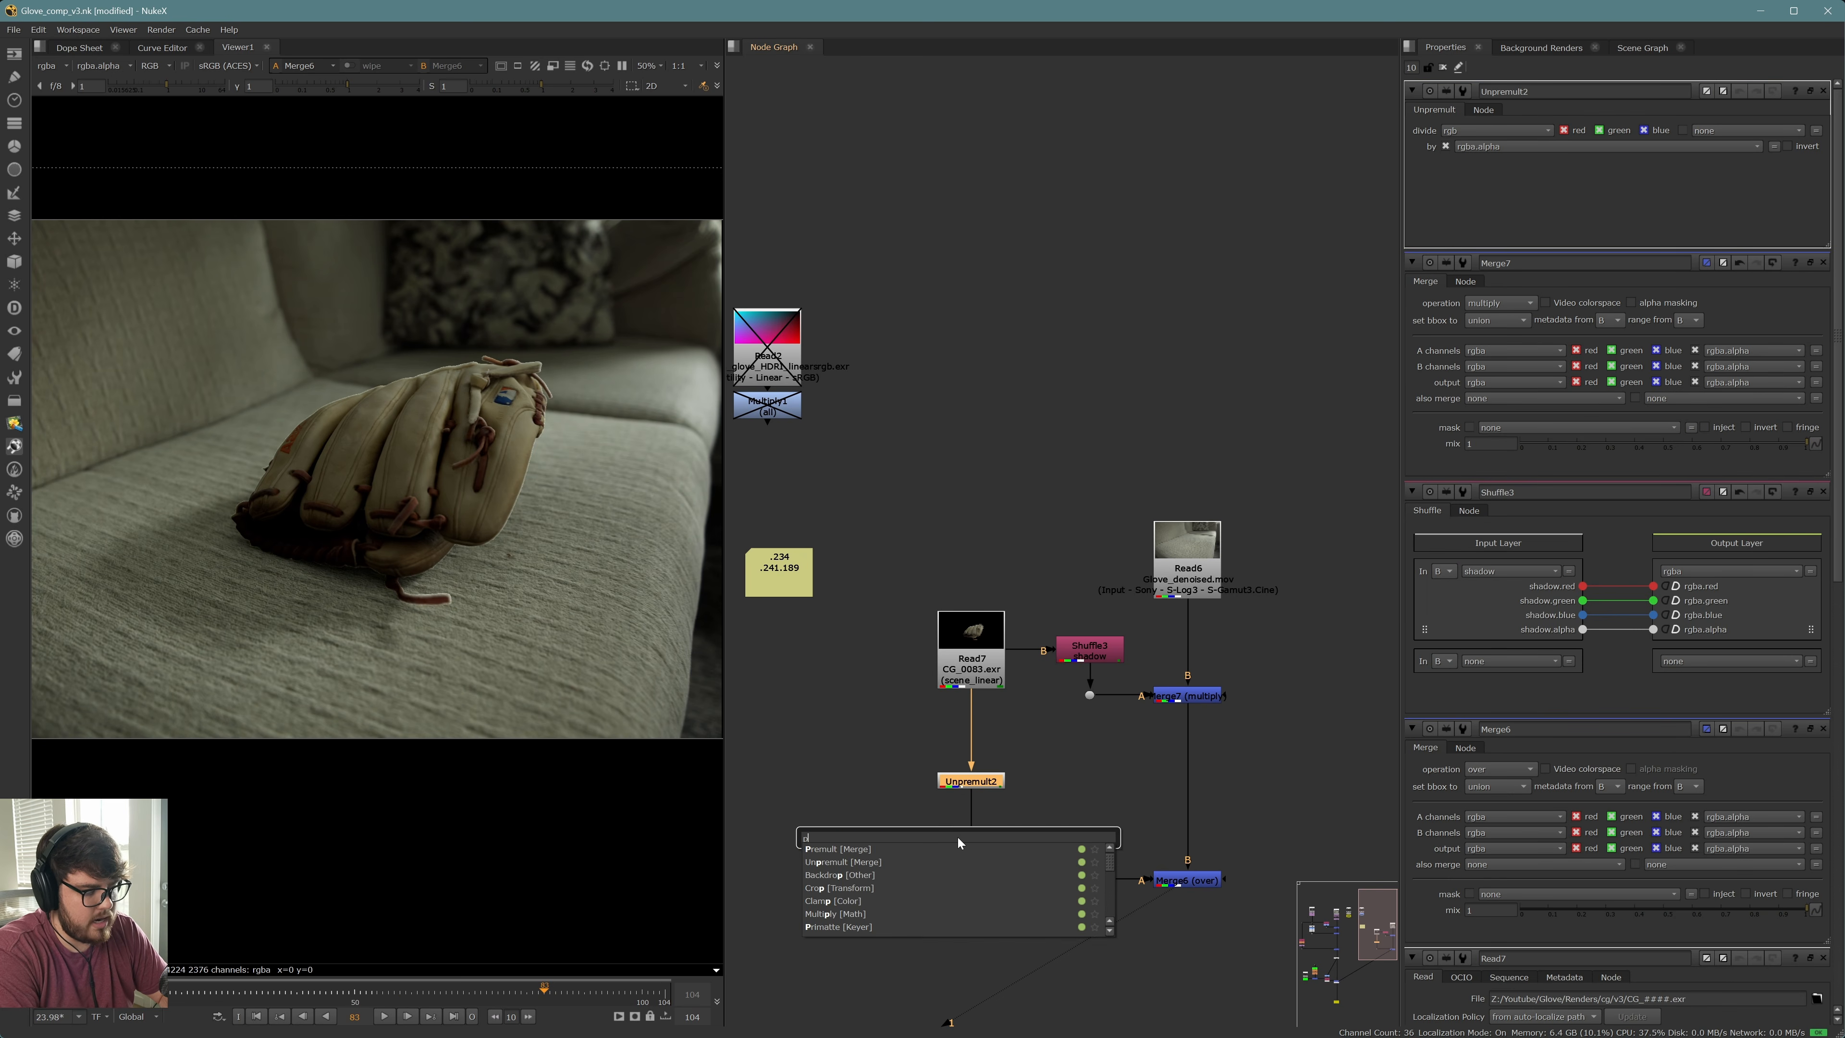
text(remul)
key(Return)
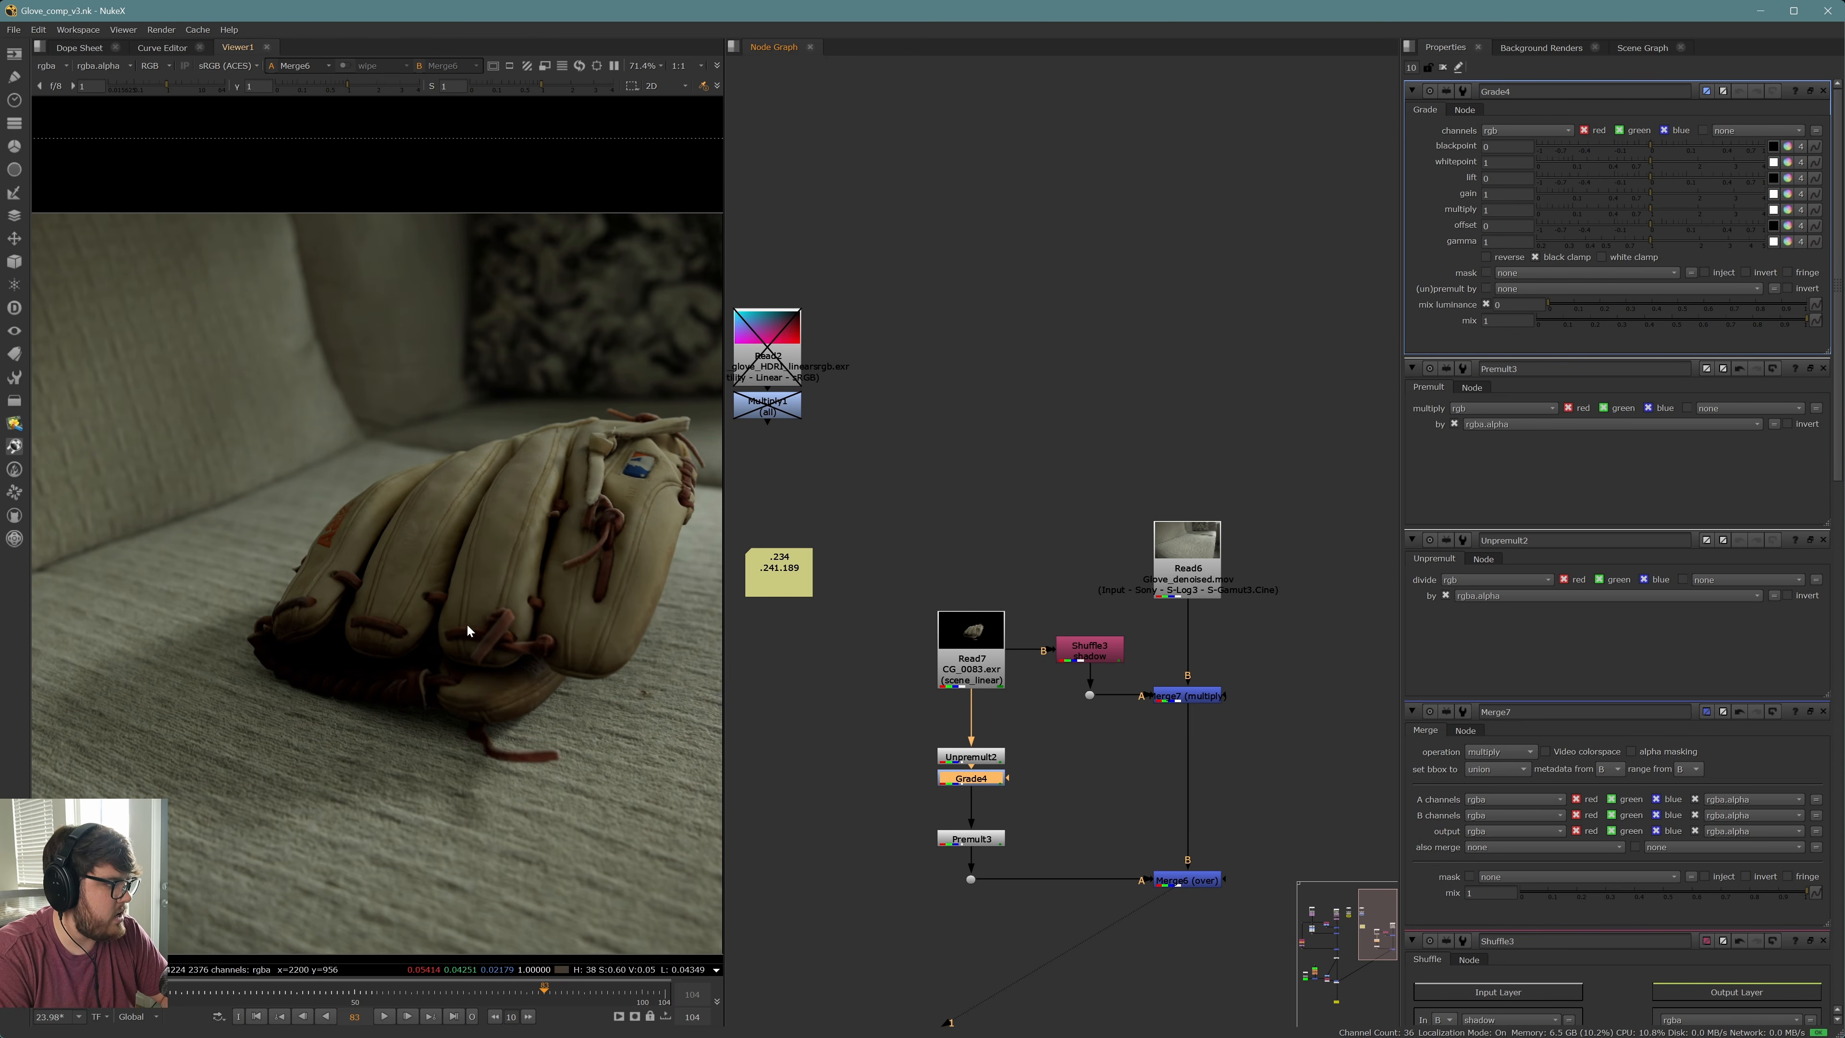
Set the CG Grade's gamma to 1.1 and multiply to 1.32, check the glove, and save the script
middle_drag(512, 618, 444, 642)
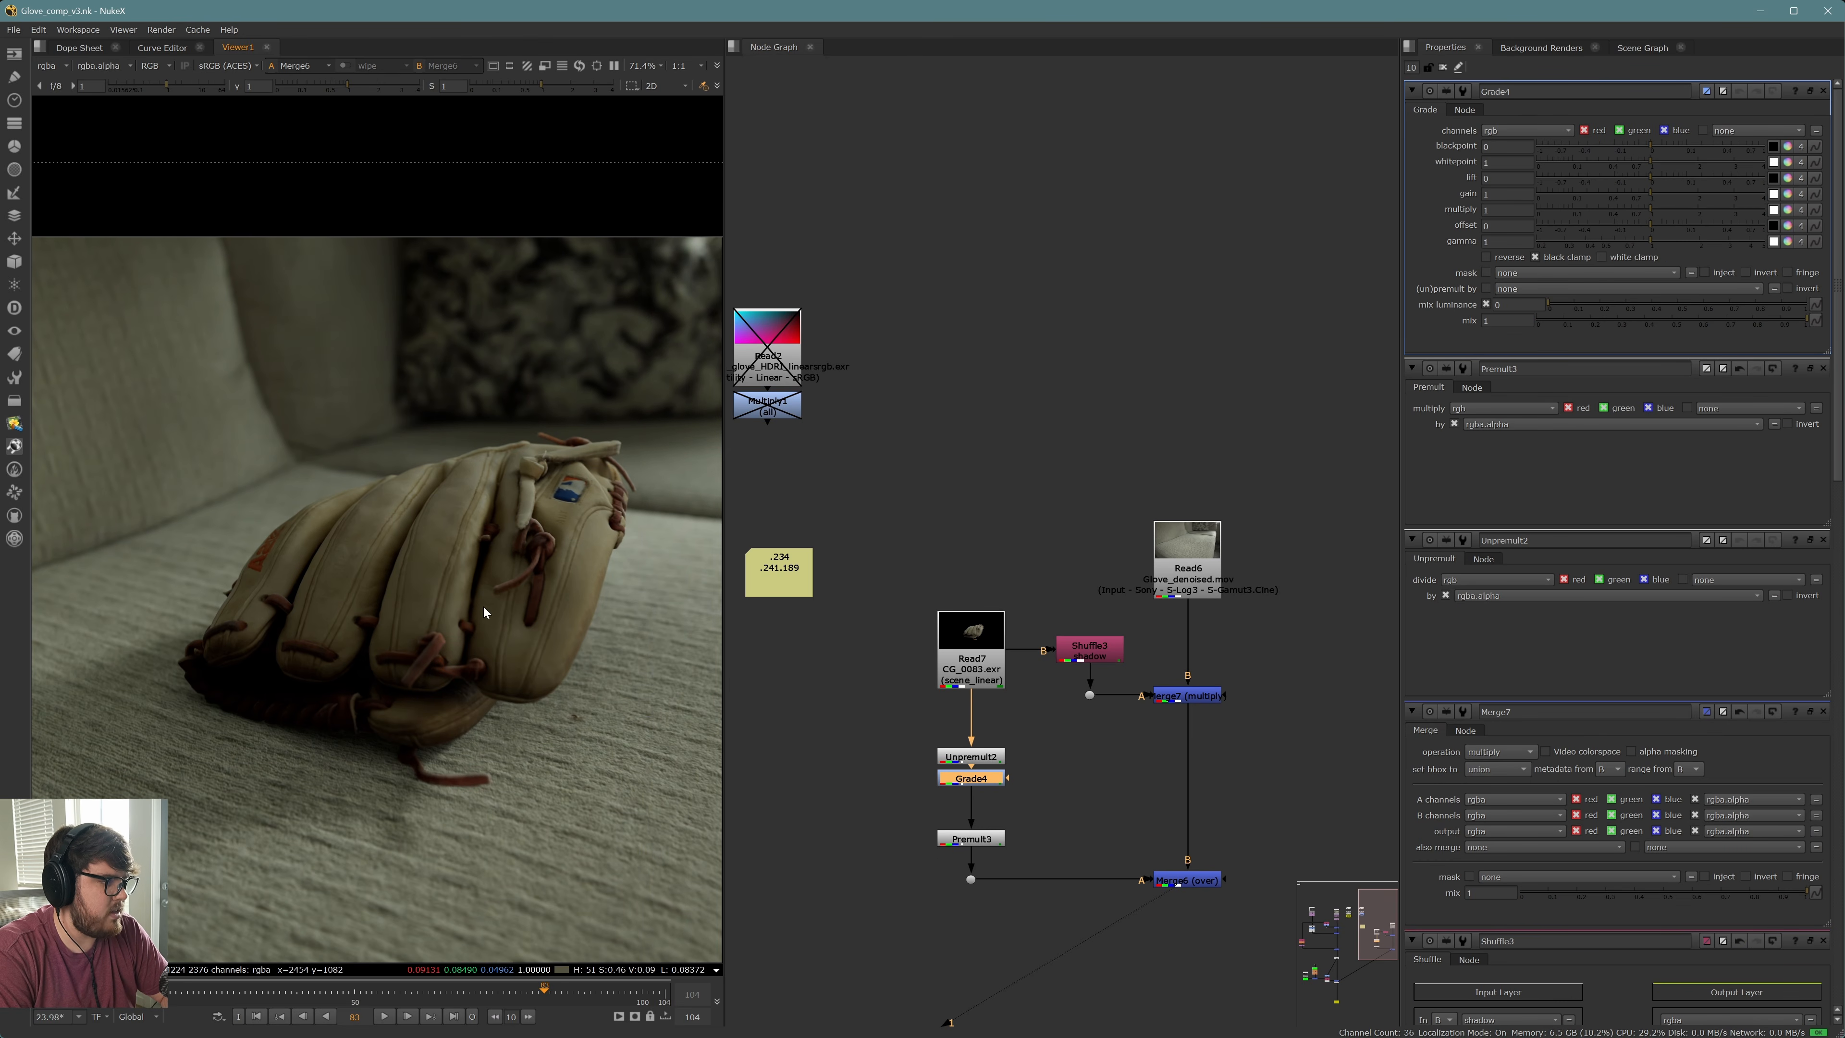
scroll(486, 606, down, 2)
click(1657, 240)
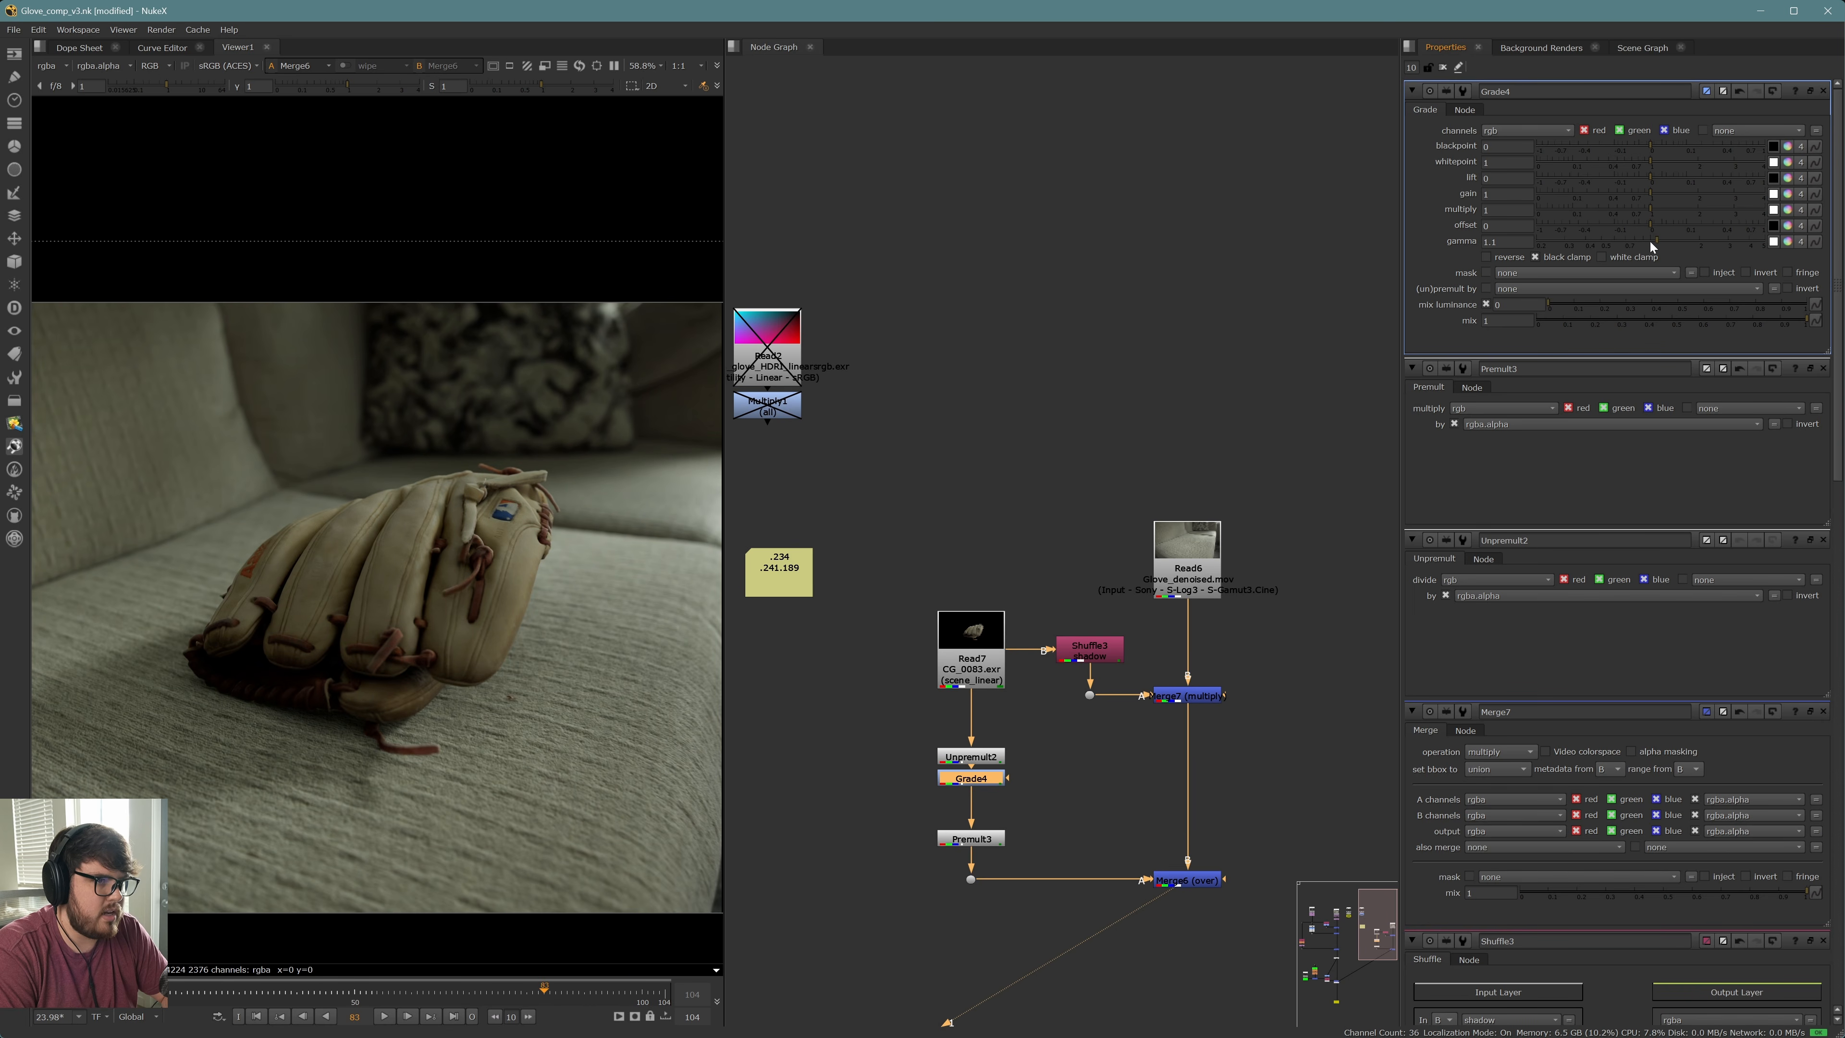
drag(1660, 208, 1669, 212)
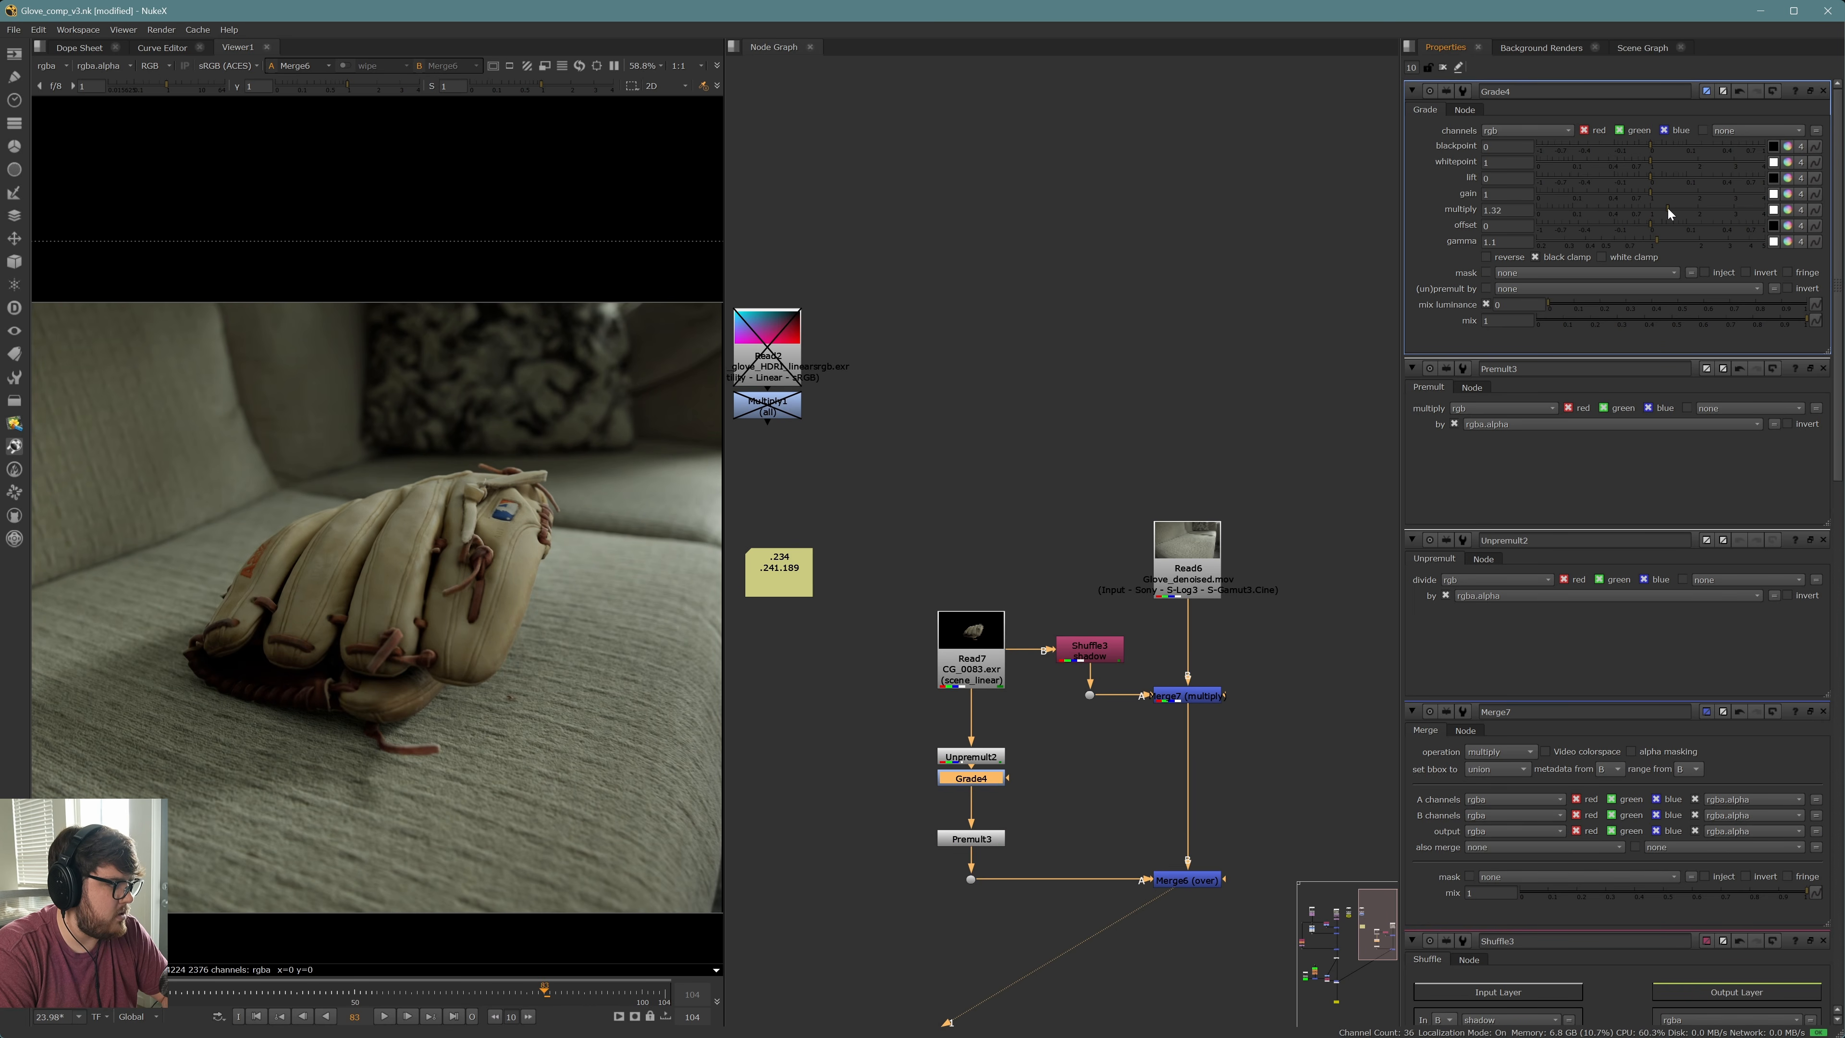
scroll(423, 521, down, 2)
scroll(437, 559, up, 2)
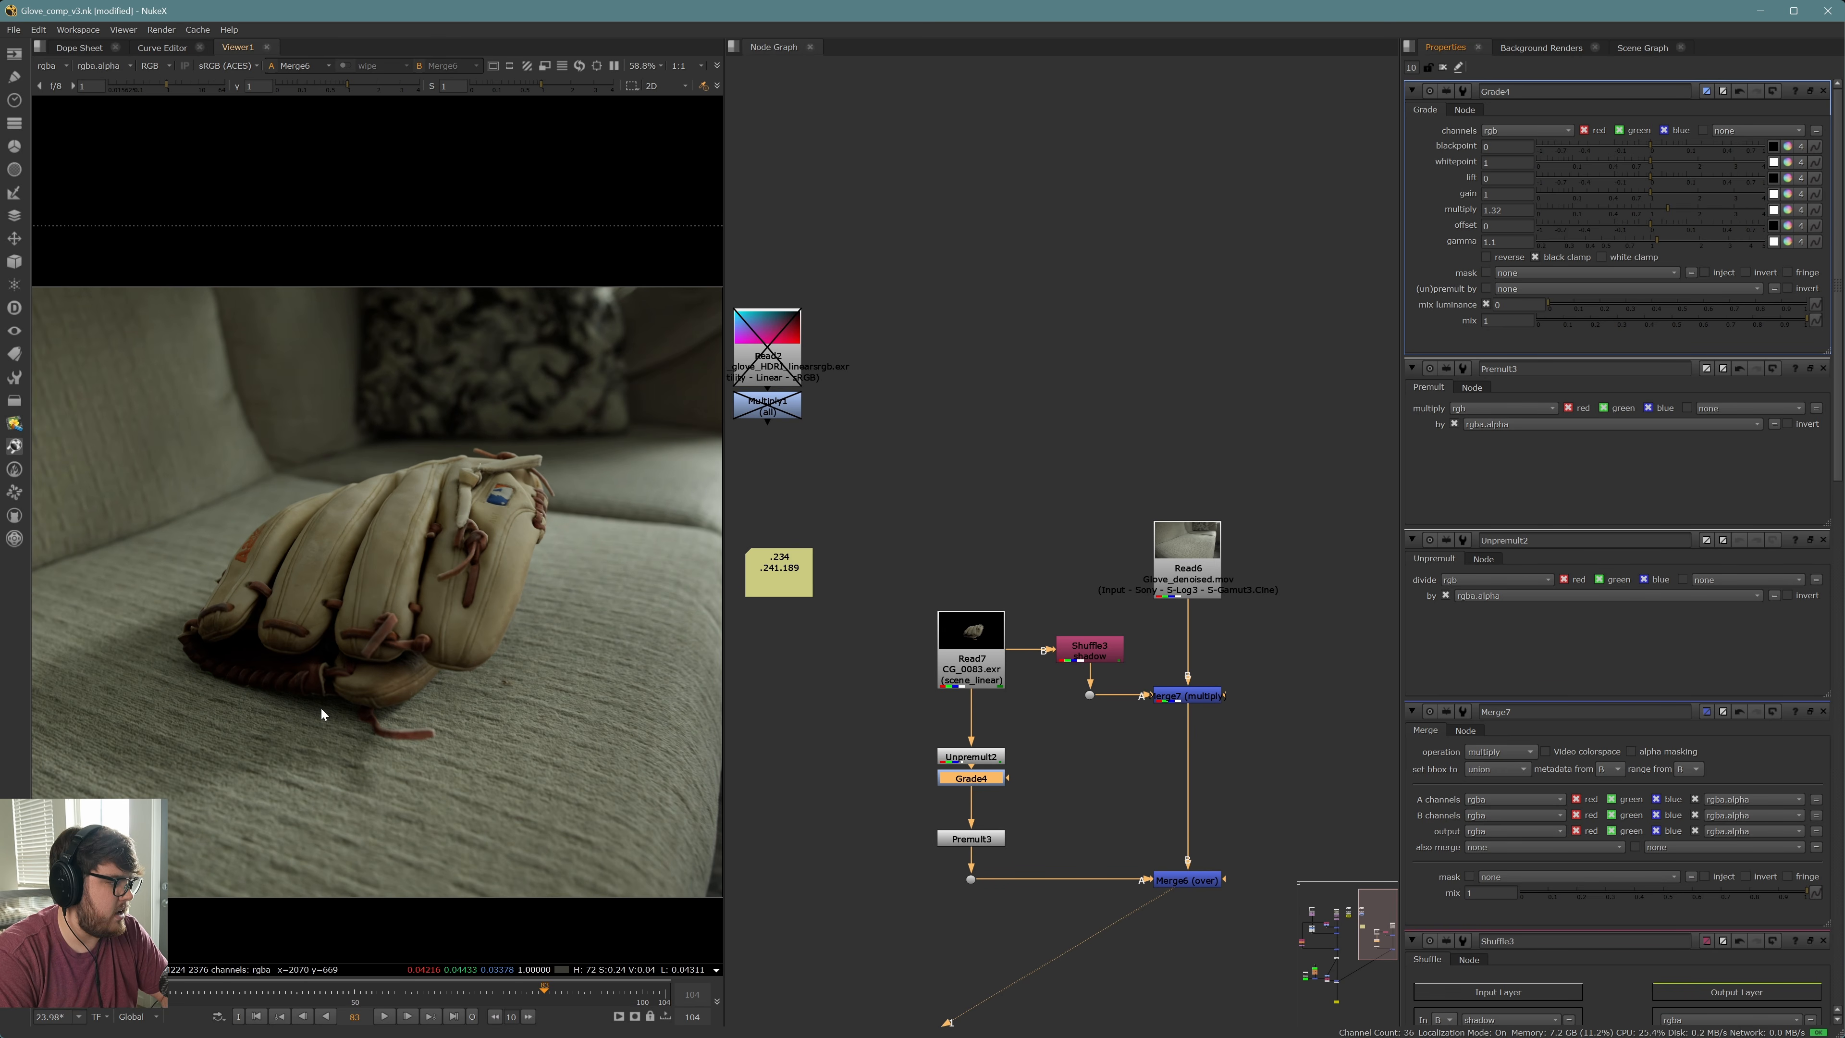
scroll(329, 697, up, 3)
mouse_move(408, 616)
middle_down()
mouse_move(443, 645)
mouse_move(486, 640)
mouse_move(477, 615)
middle_up()
key(ctrl+s)
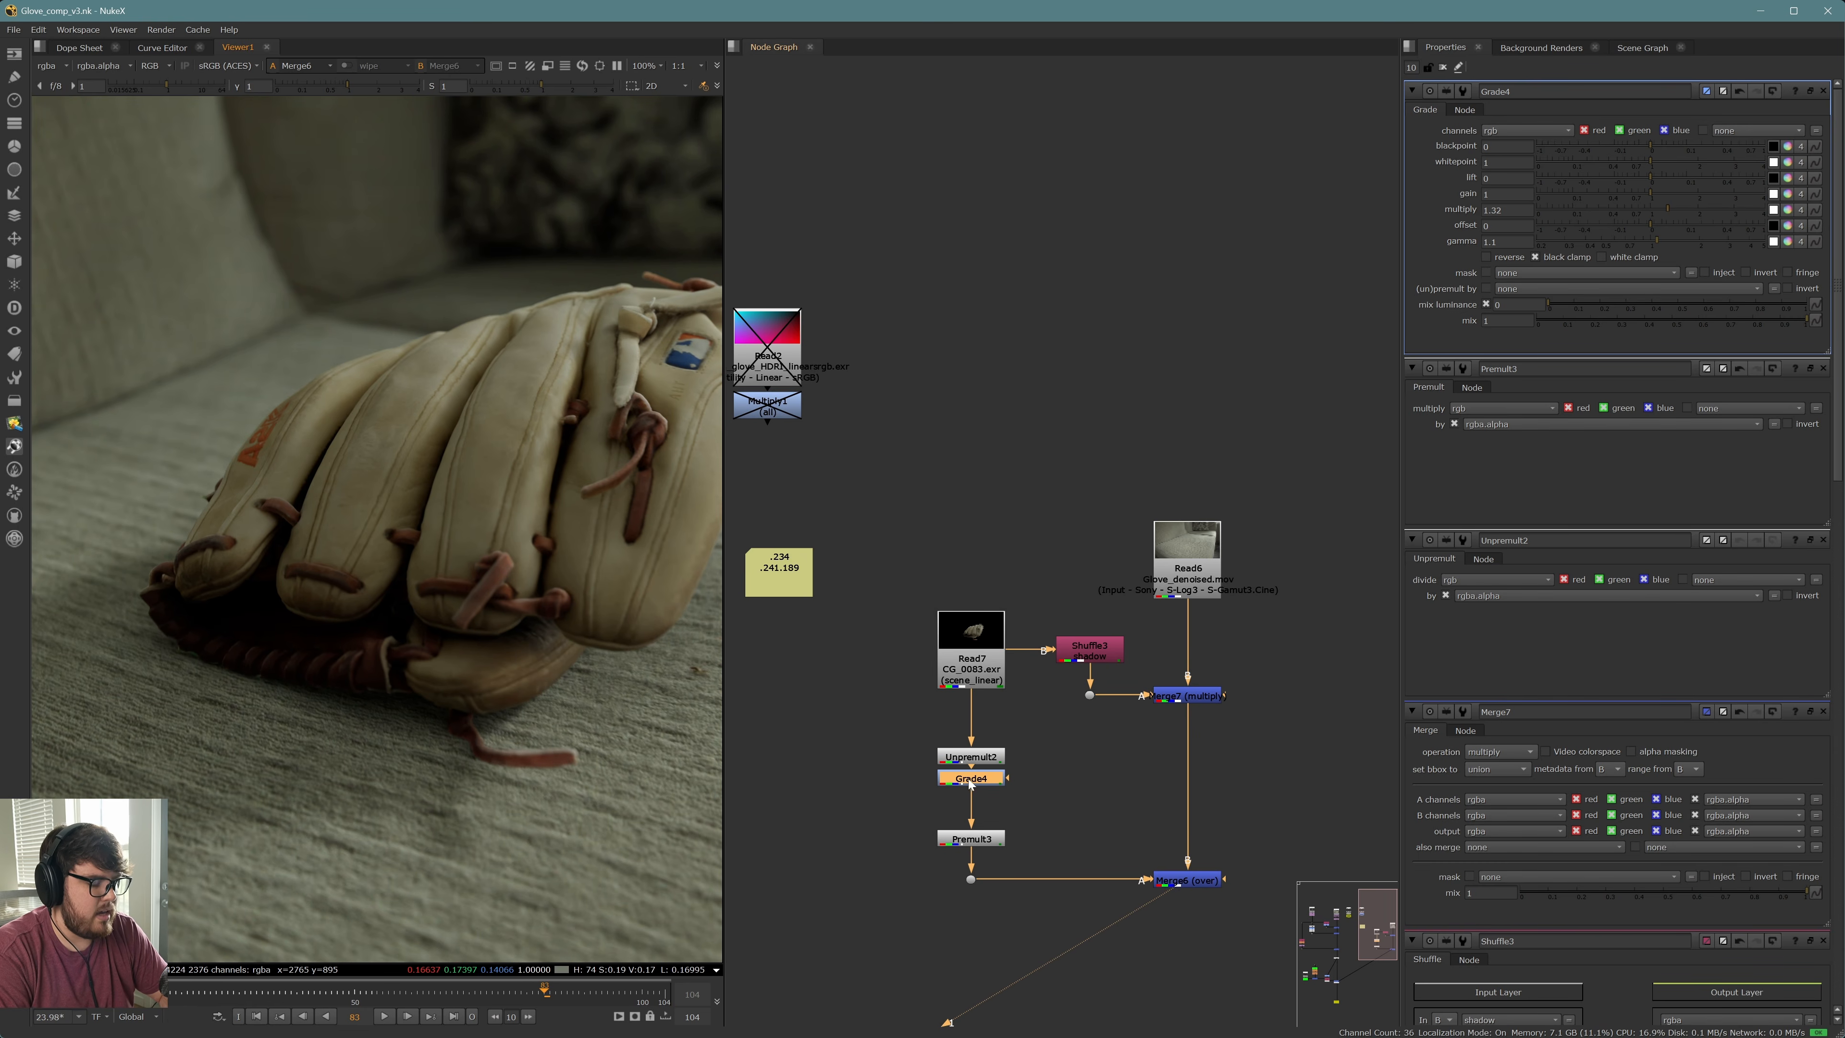
Add a Toe node after the CG Grade and sample its lift color from the dark background cushion in the footage
key(Tab)
text(toe)
key(Return)
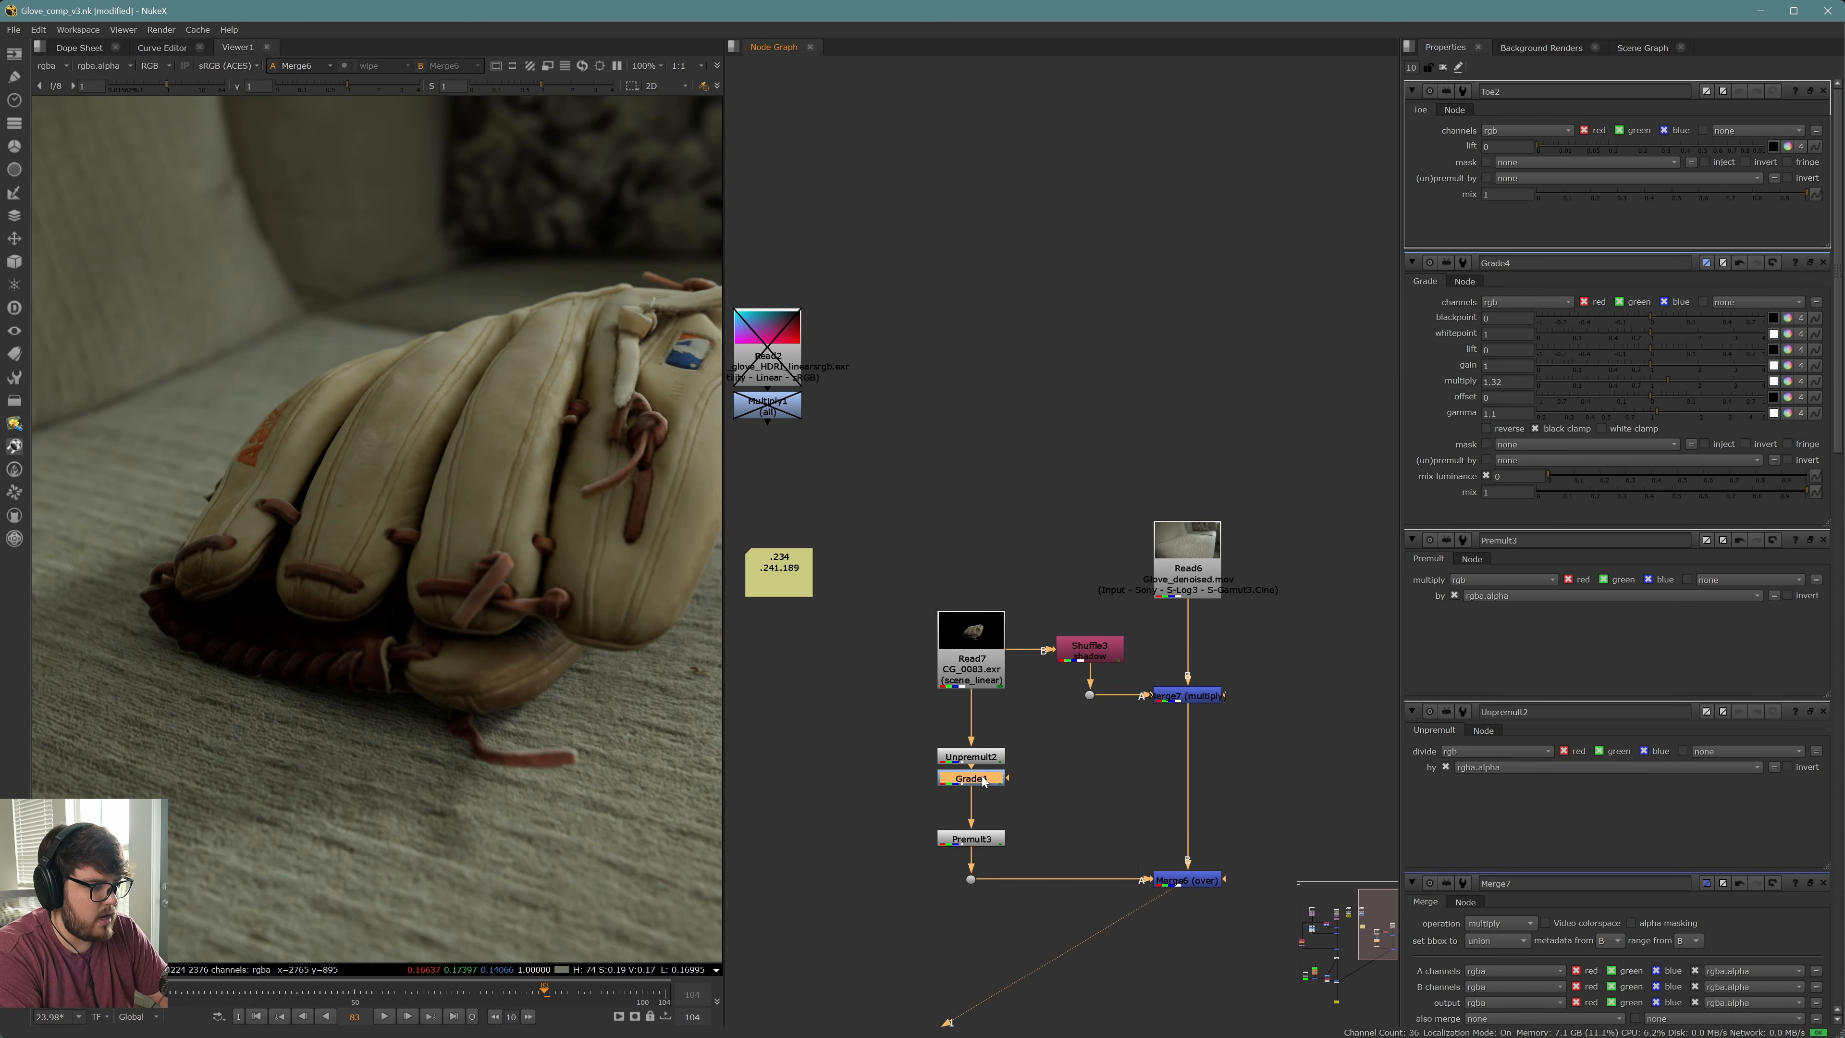
middle_drag(540, 596, 607, 604)
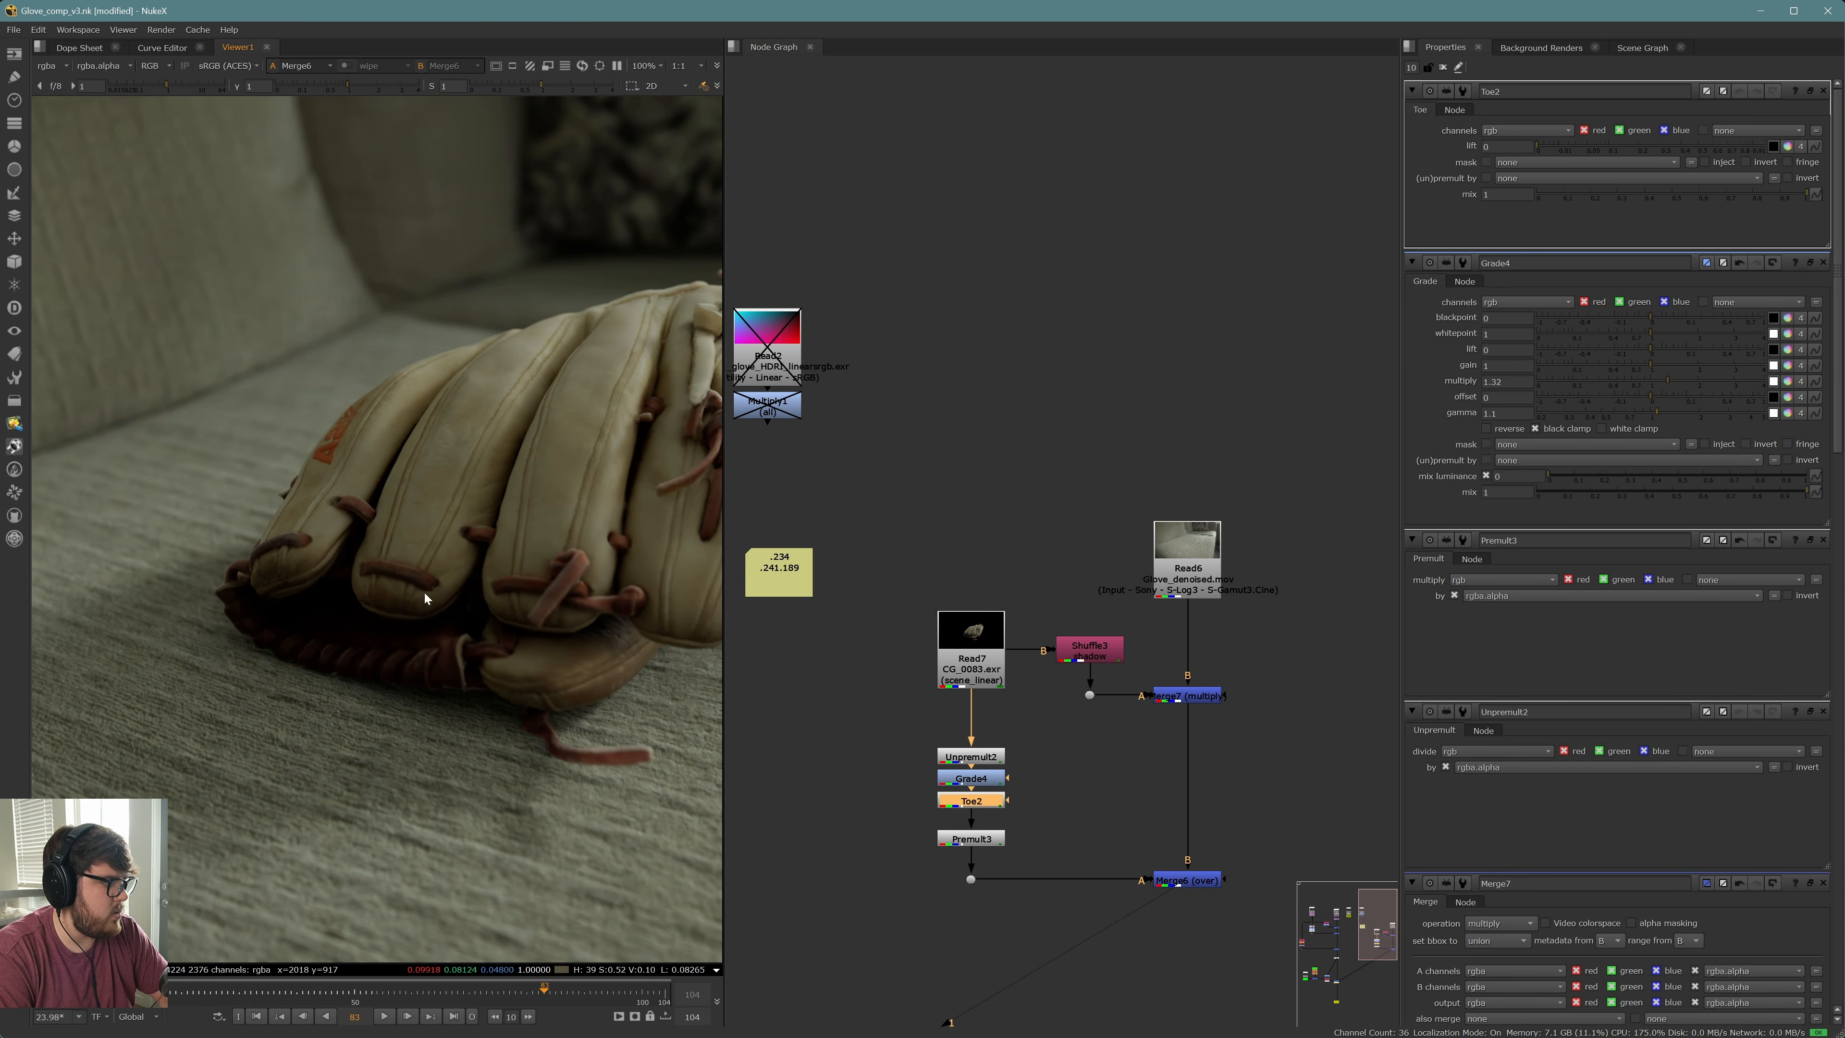
double_click(988, 775)
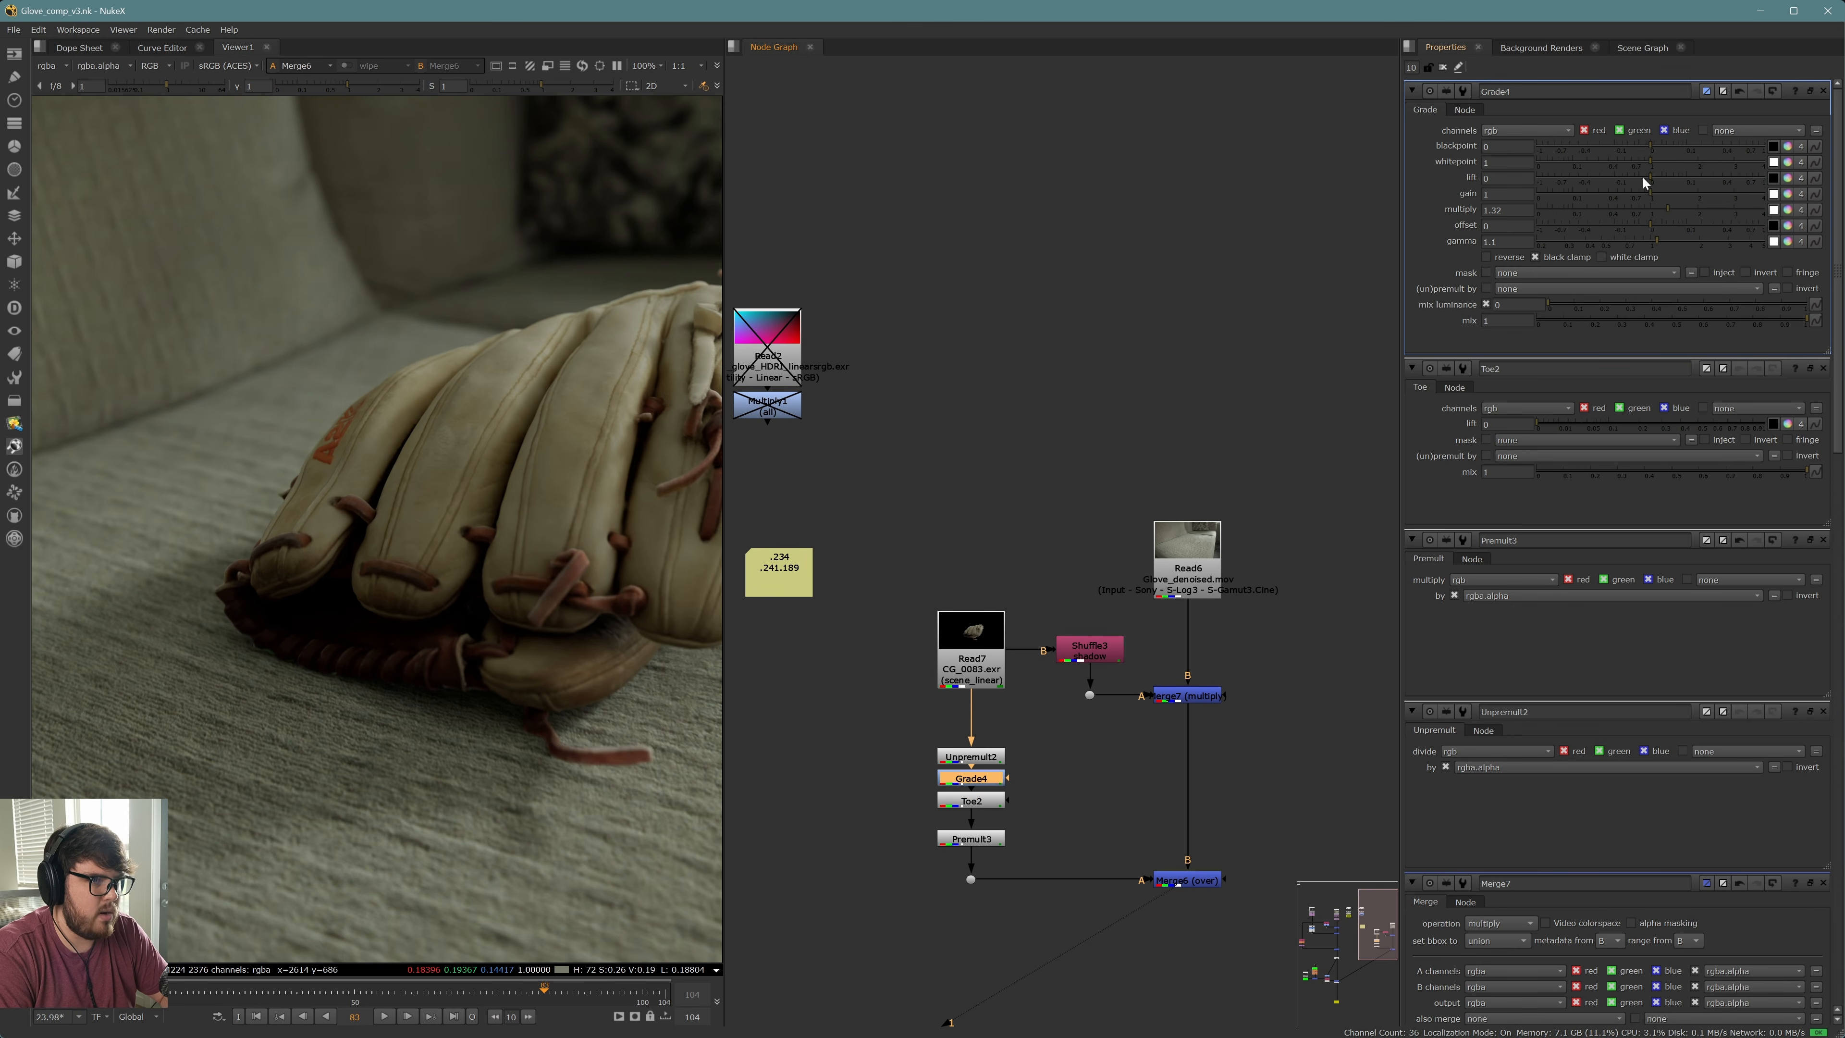
double_click(981, 801)
click(1773, 146)
ctrl+click(586, 251)
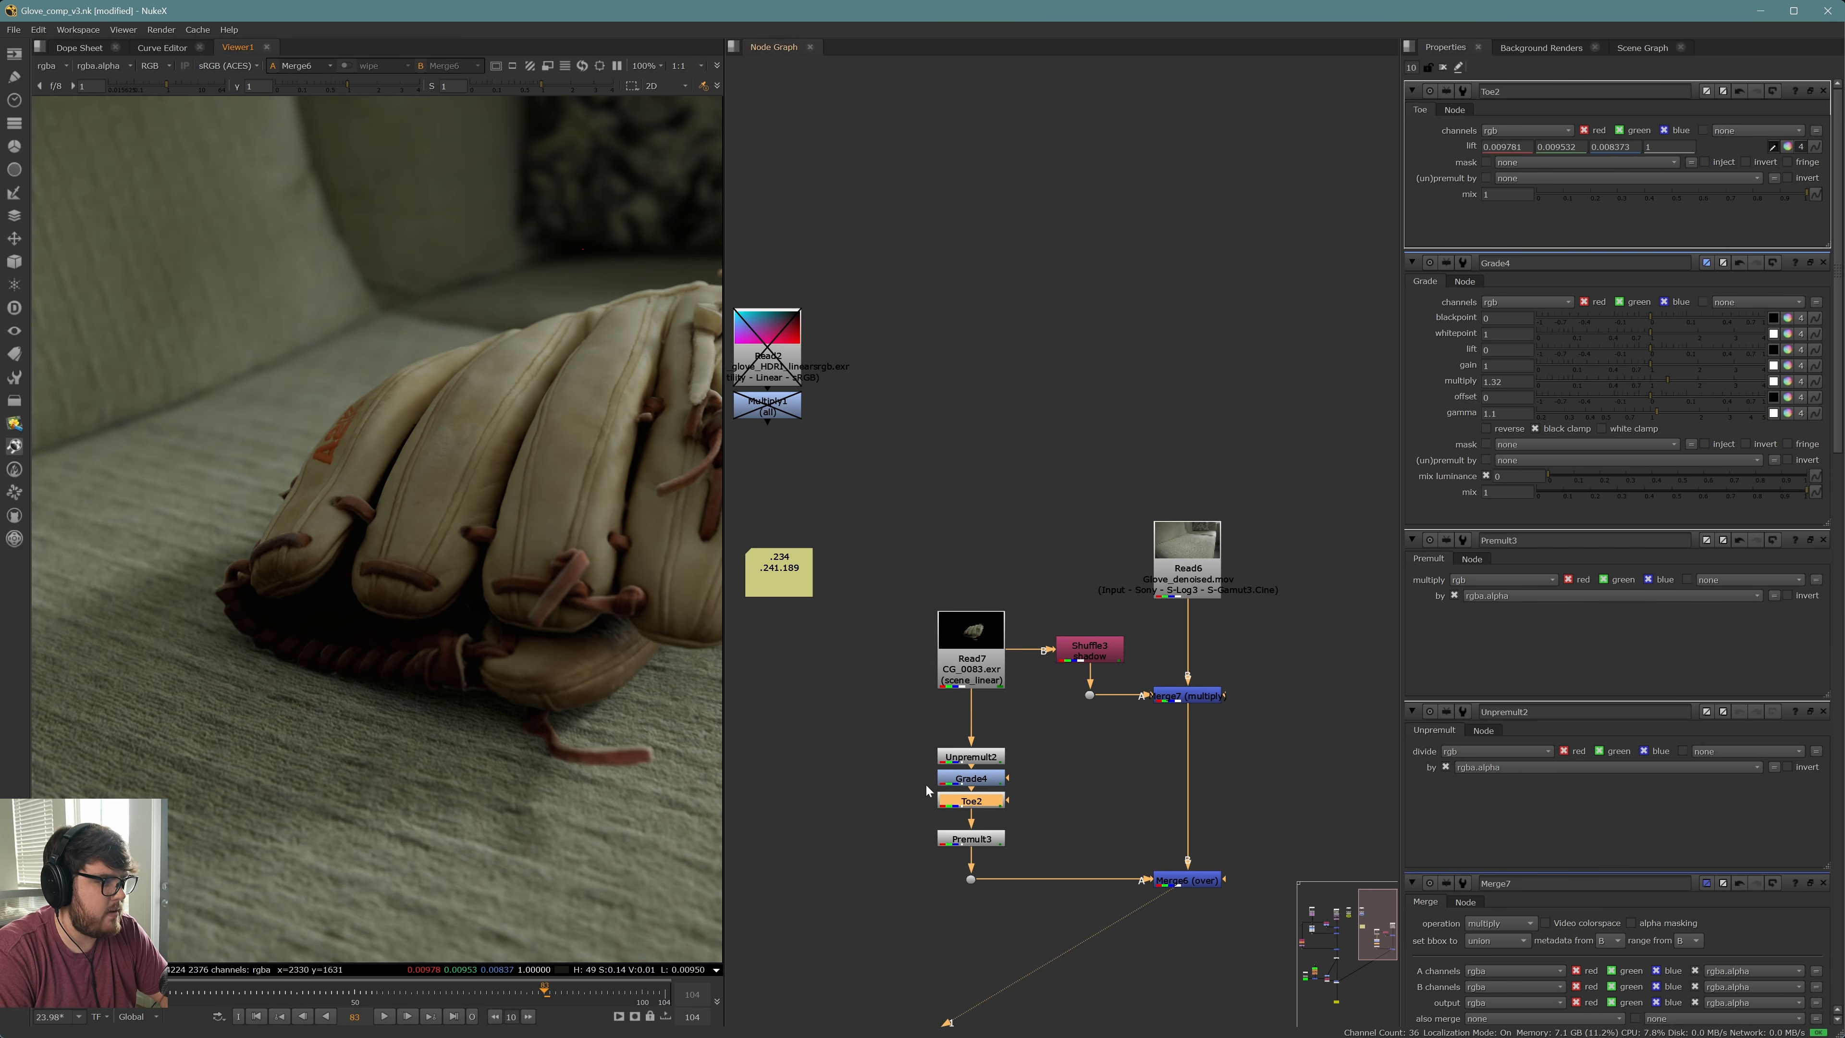
Collapse the Toe's lift to a single value and raise it to 0.019
scroll(323, 612, up, 6)
scroll(353, 614, down, 6)
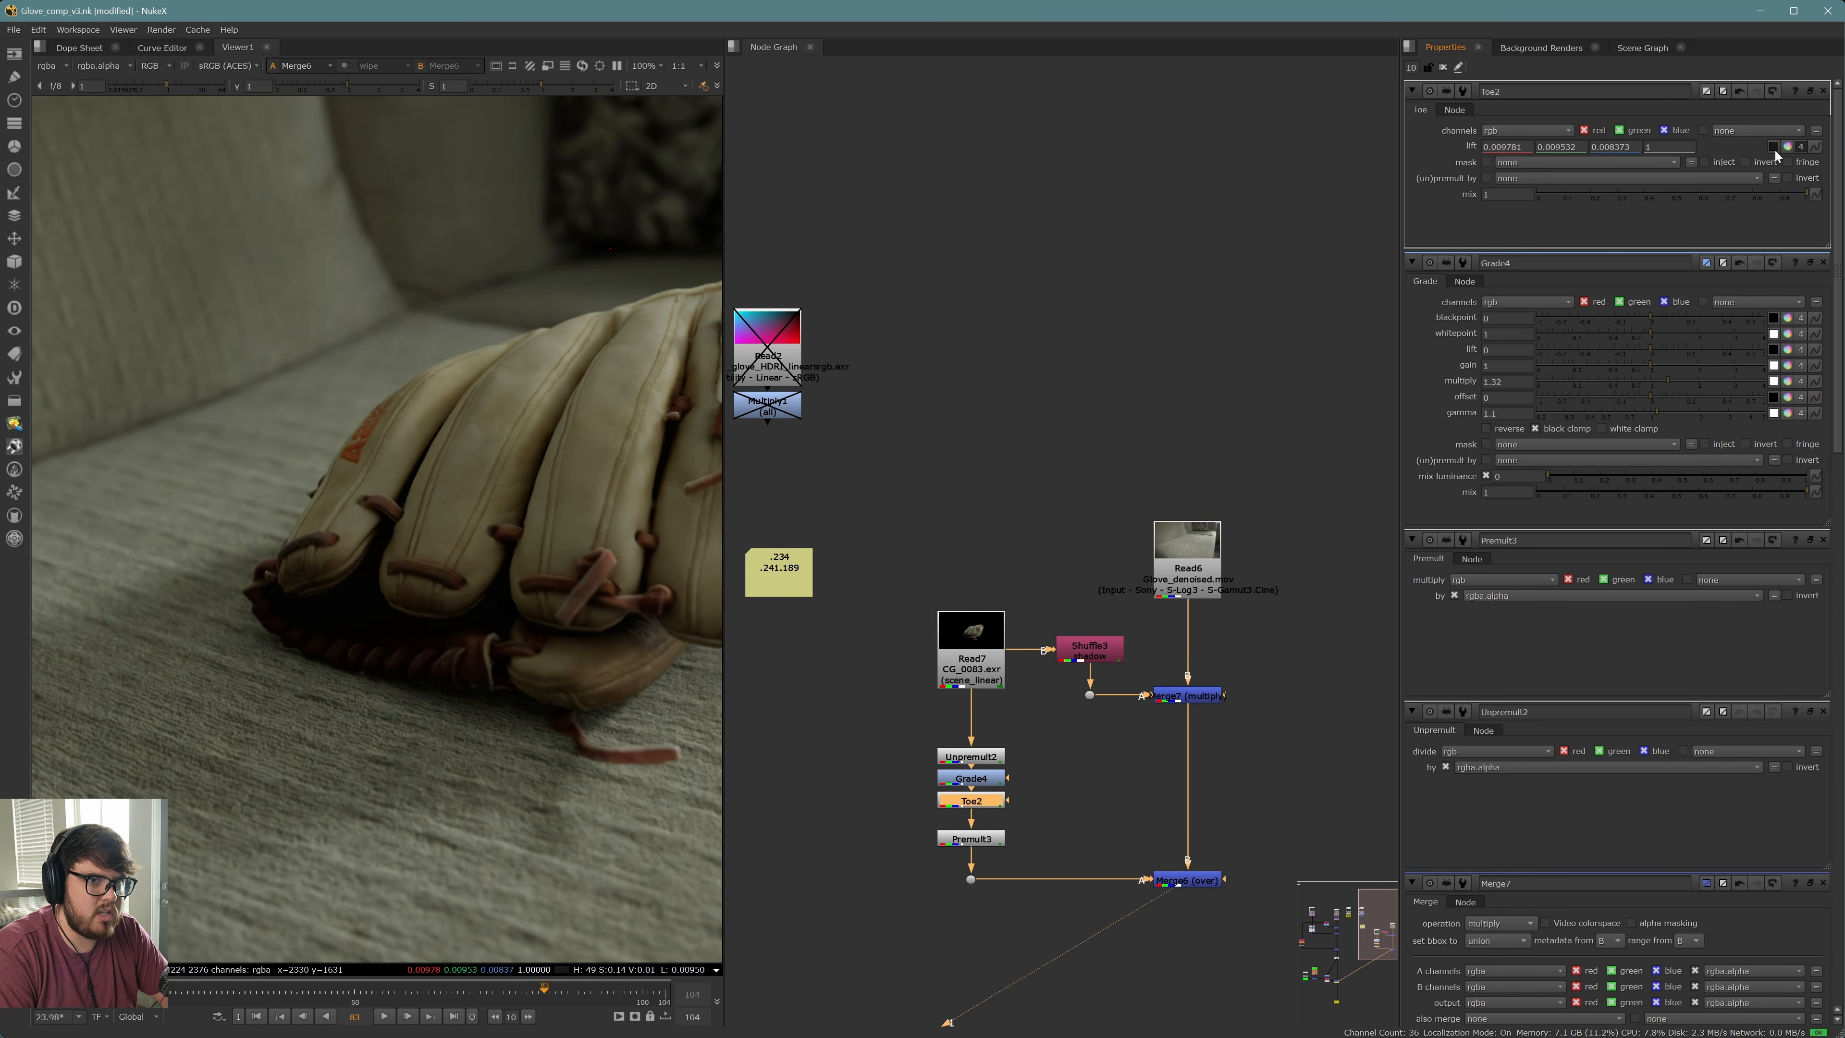
click(1800, 147)
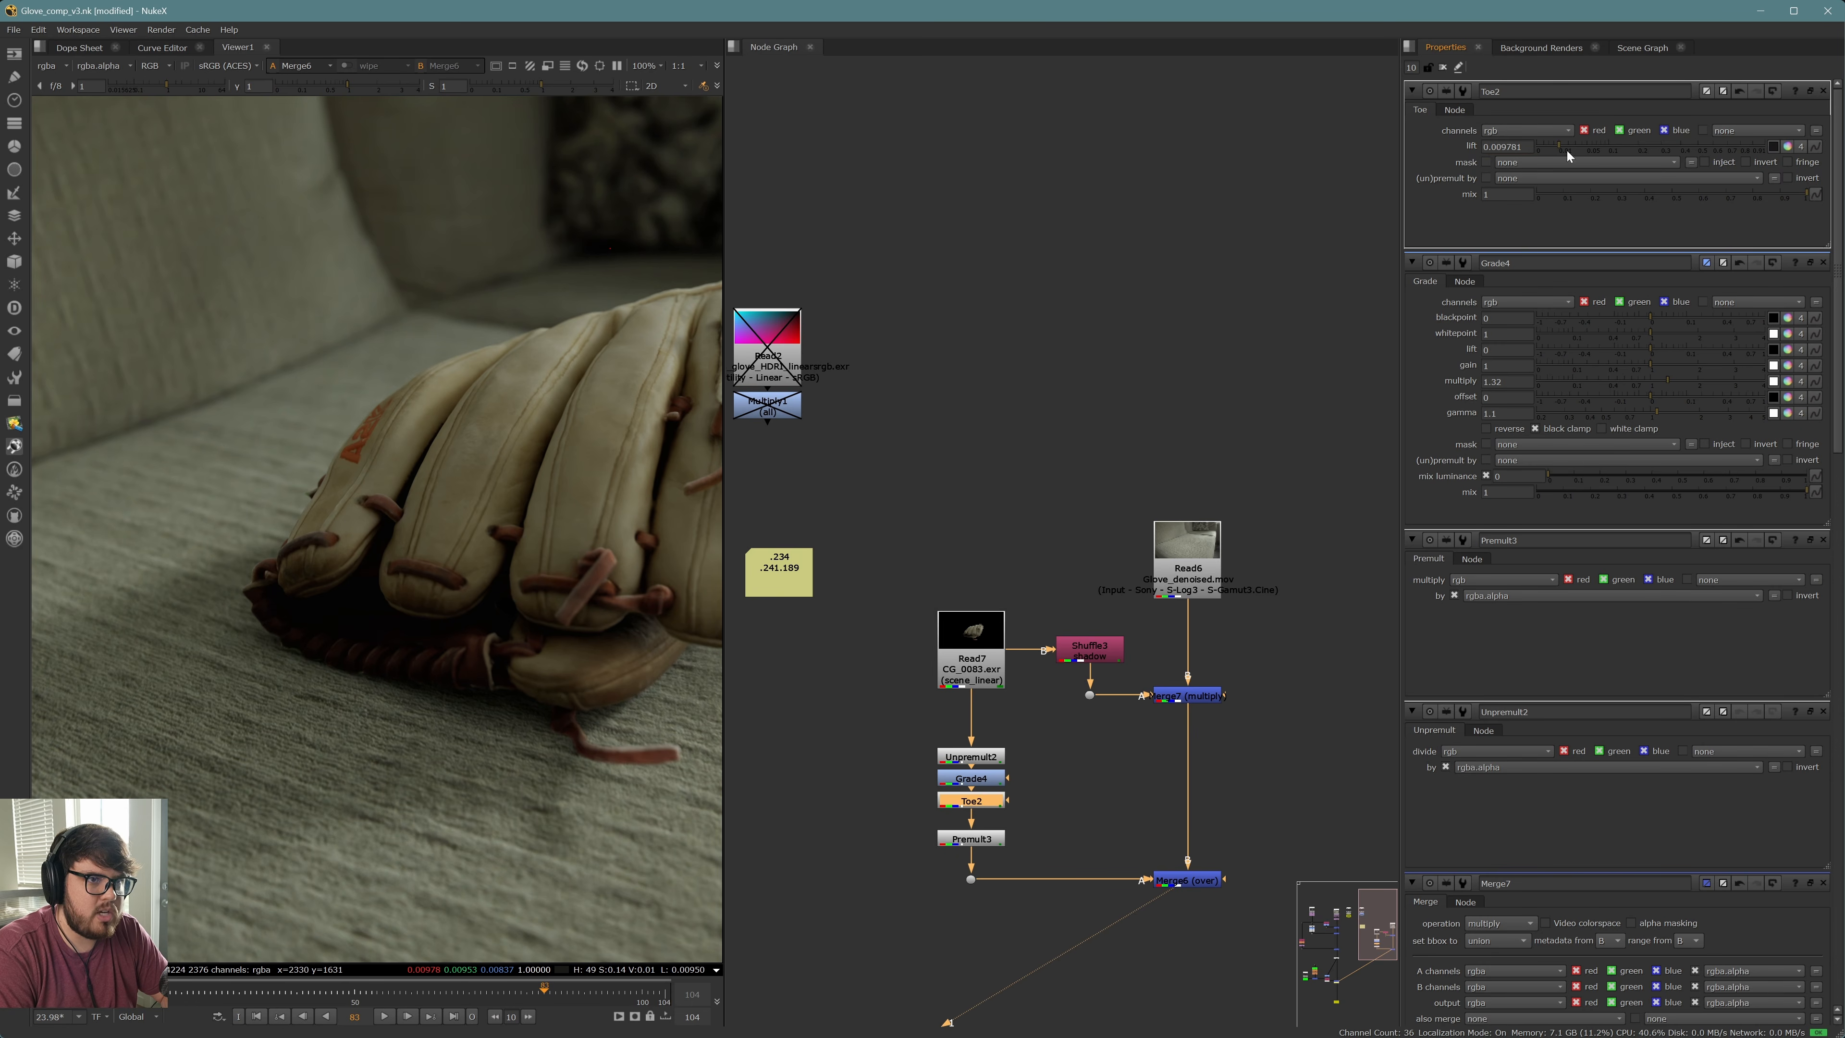
drag(1559, 143, 1569, 149)
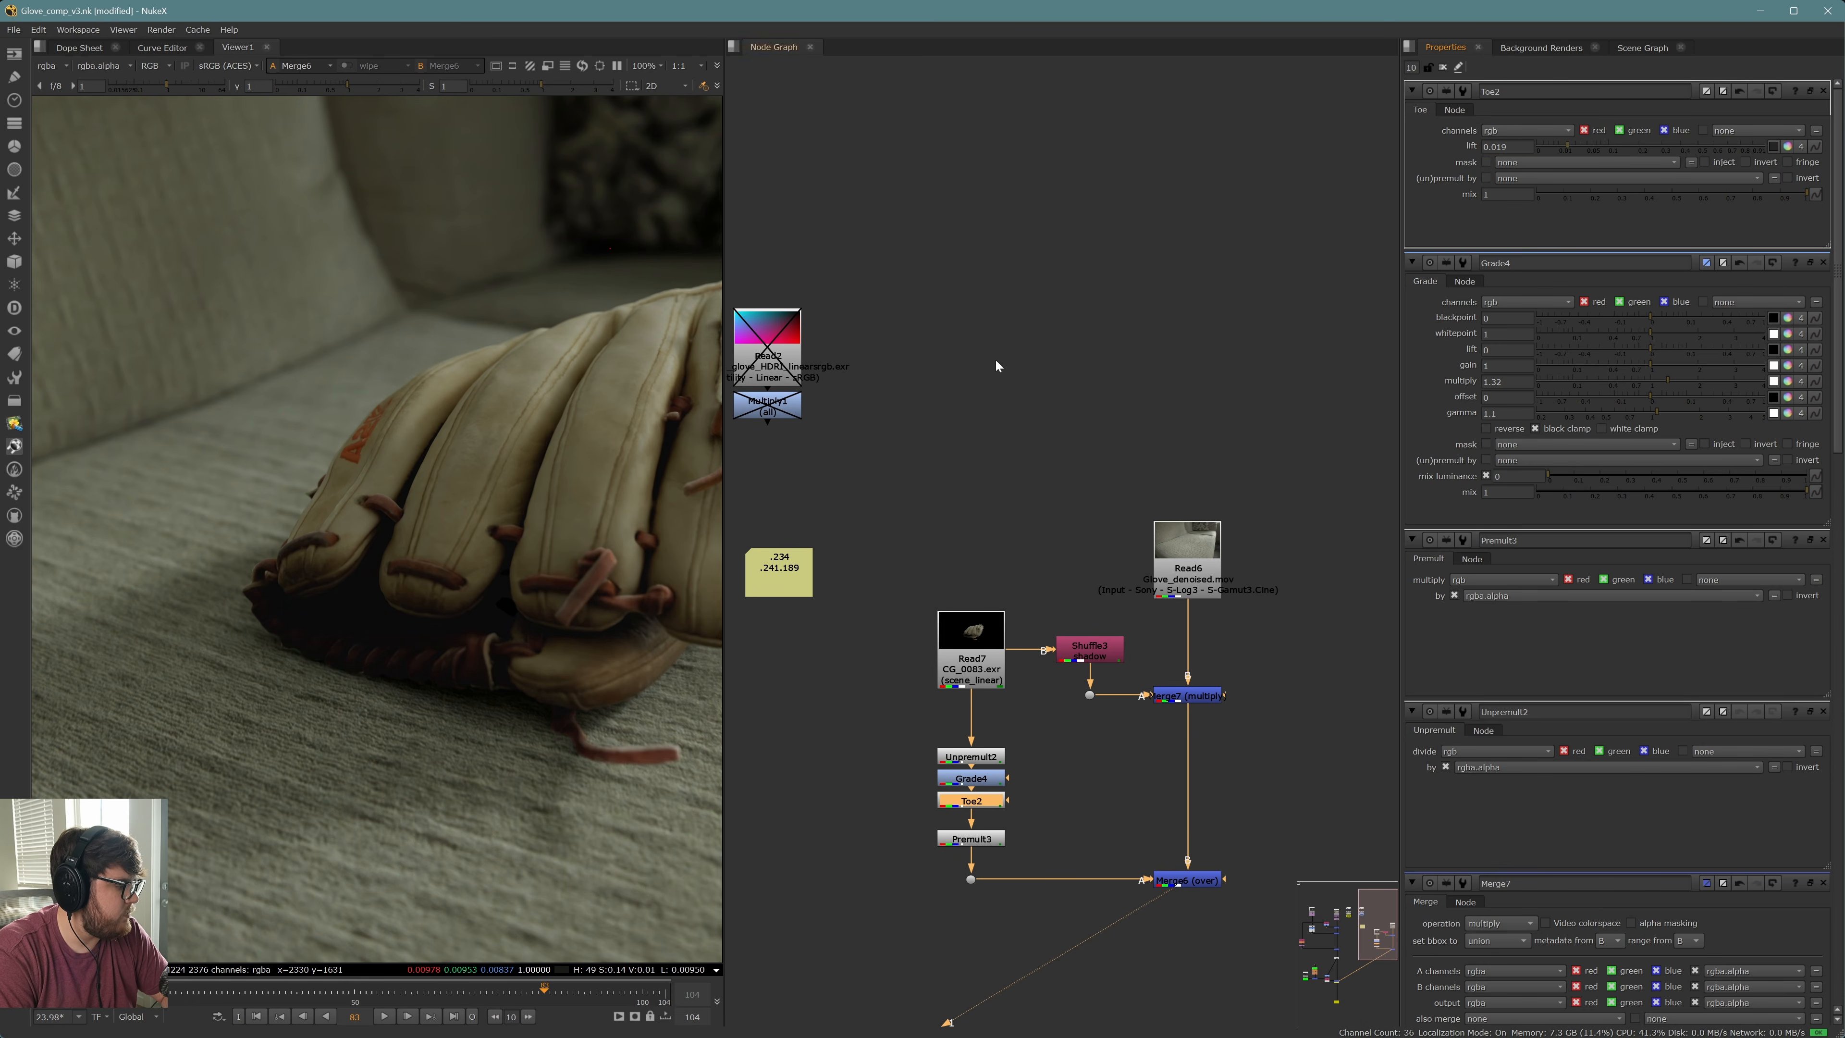
Examine the glove's dark areas against the footage, toggling the Toe off and on to compare the black levels
scroll(436, 611, up, 3)
middle_drag(489, 609, 425, 492)
scroll(429, 481, down, 9)
scroll(472, 388, up, 6)
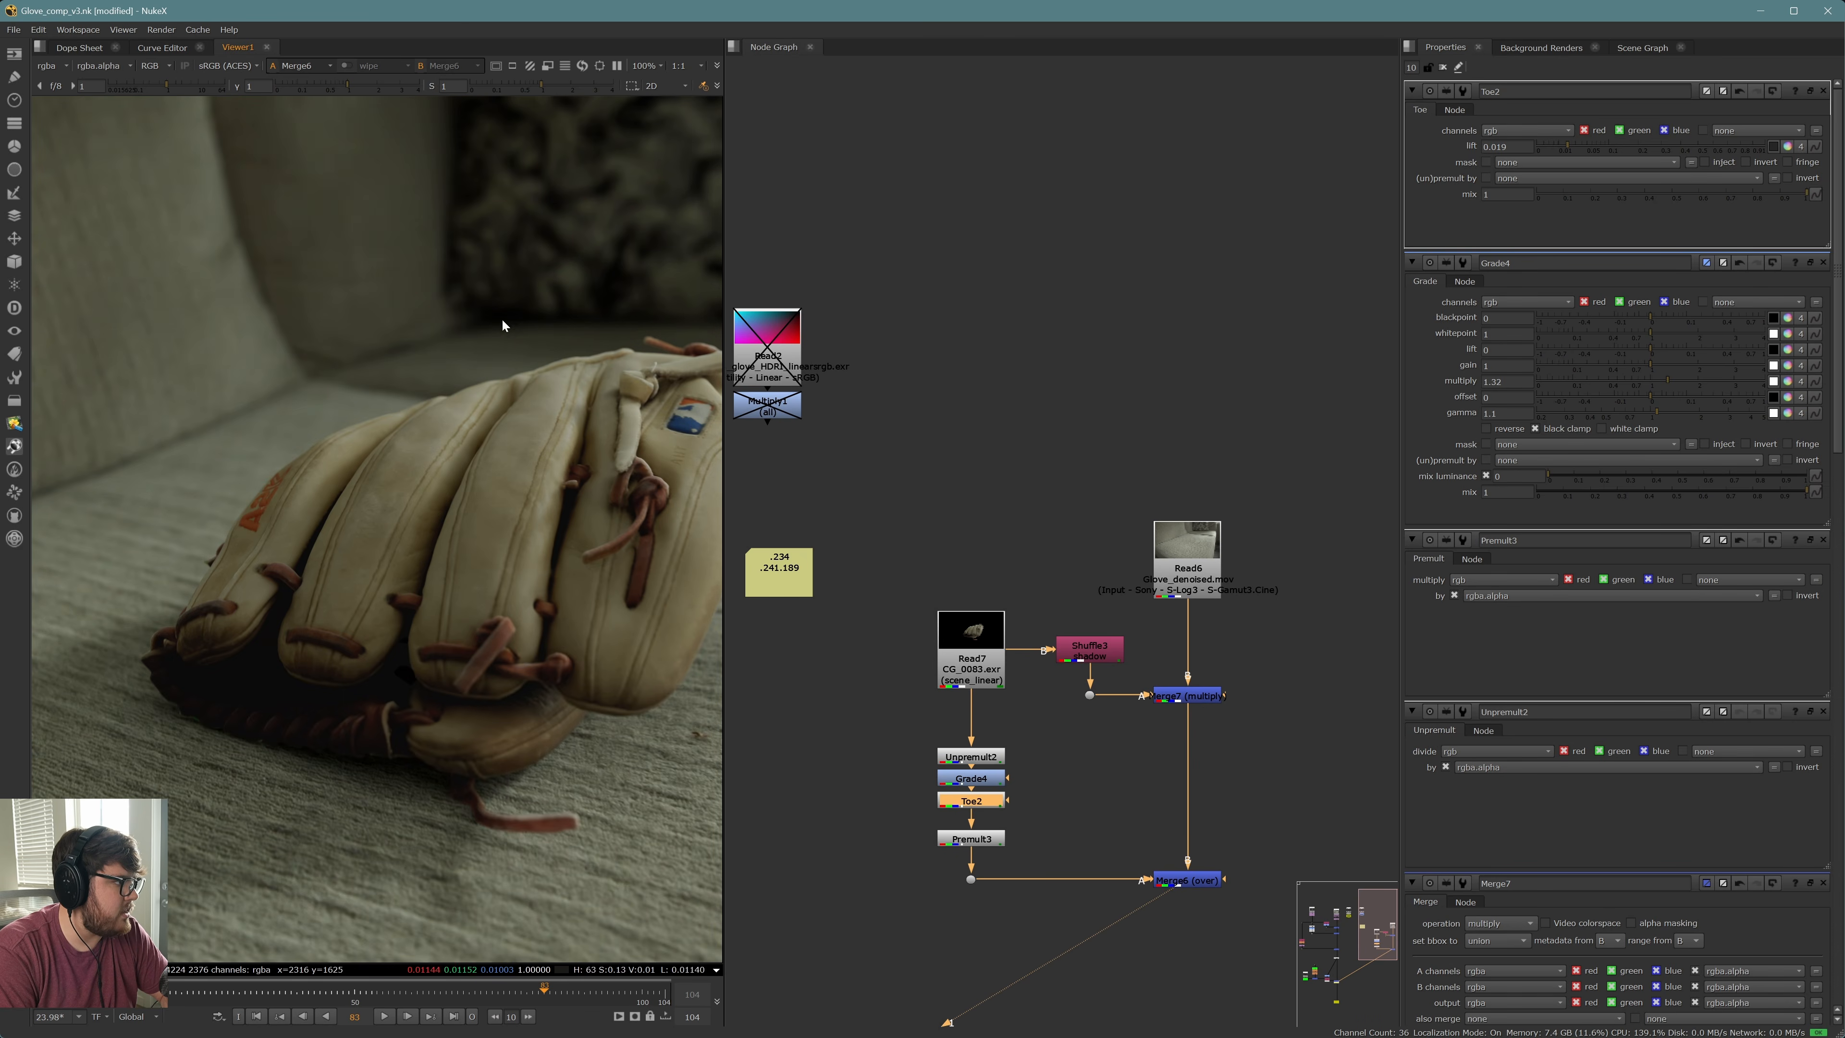
key(d)
key(d)
key(d)
key(d)
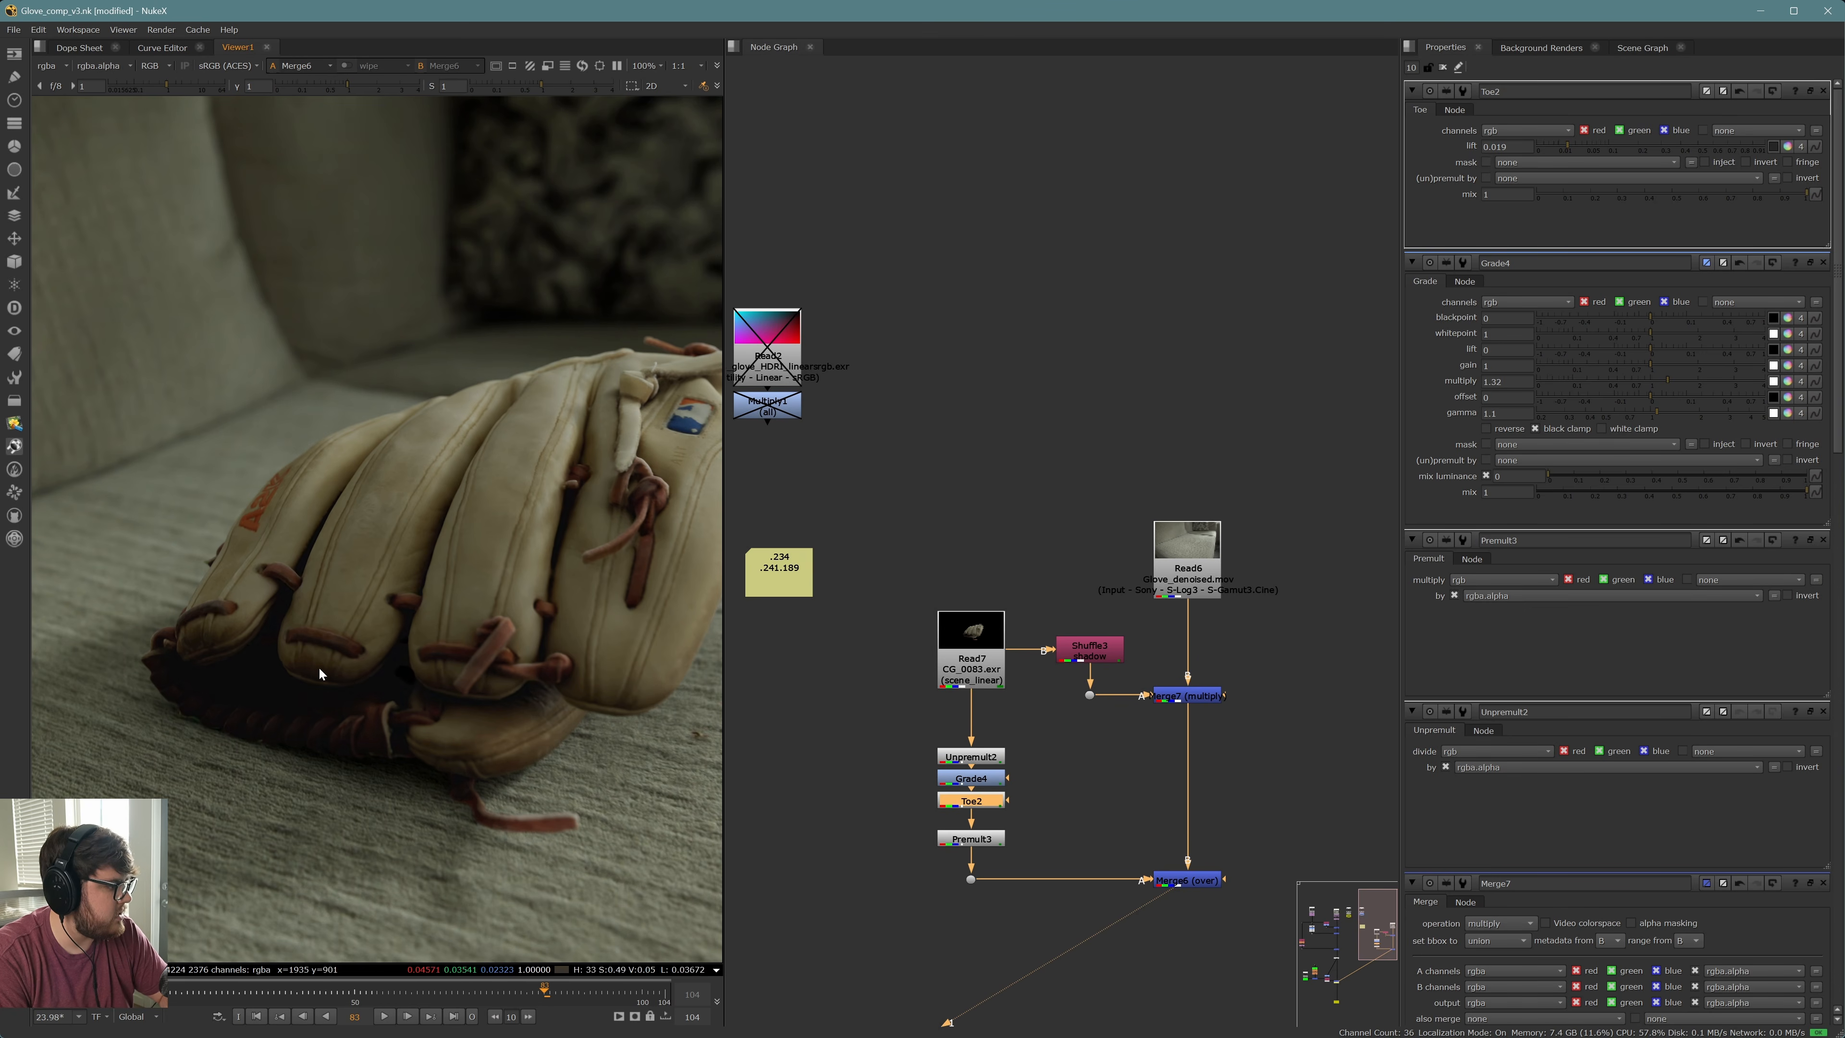
scroll(320, 669, up, 3)
key(d)
key(d)
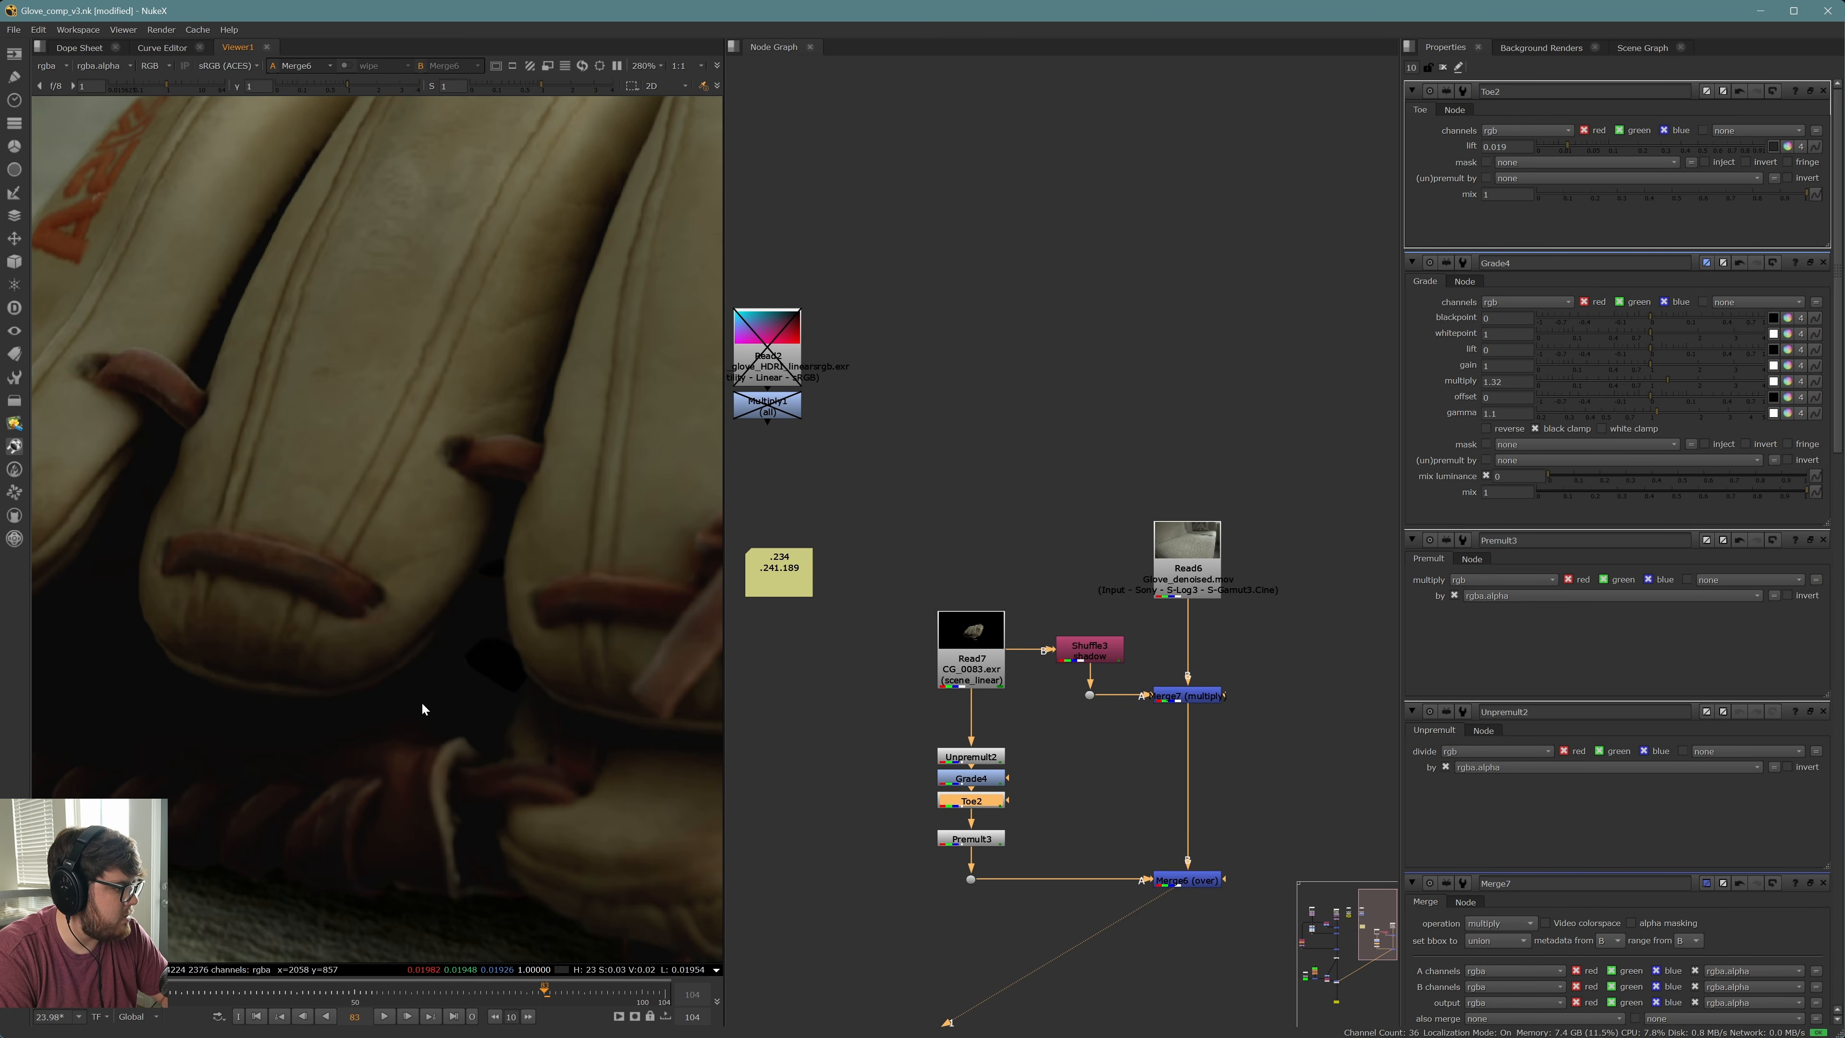
scroll(420, 701, down, 5)
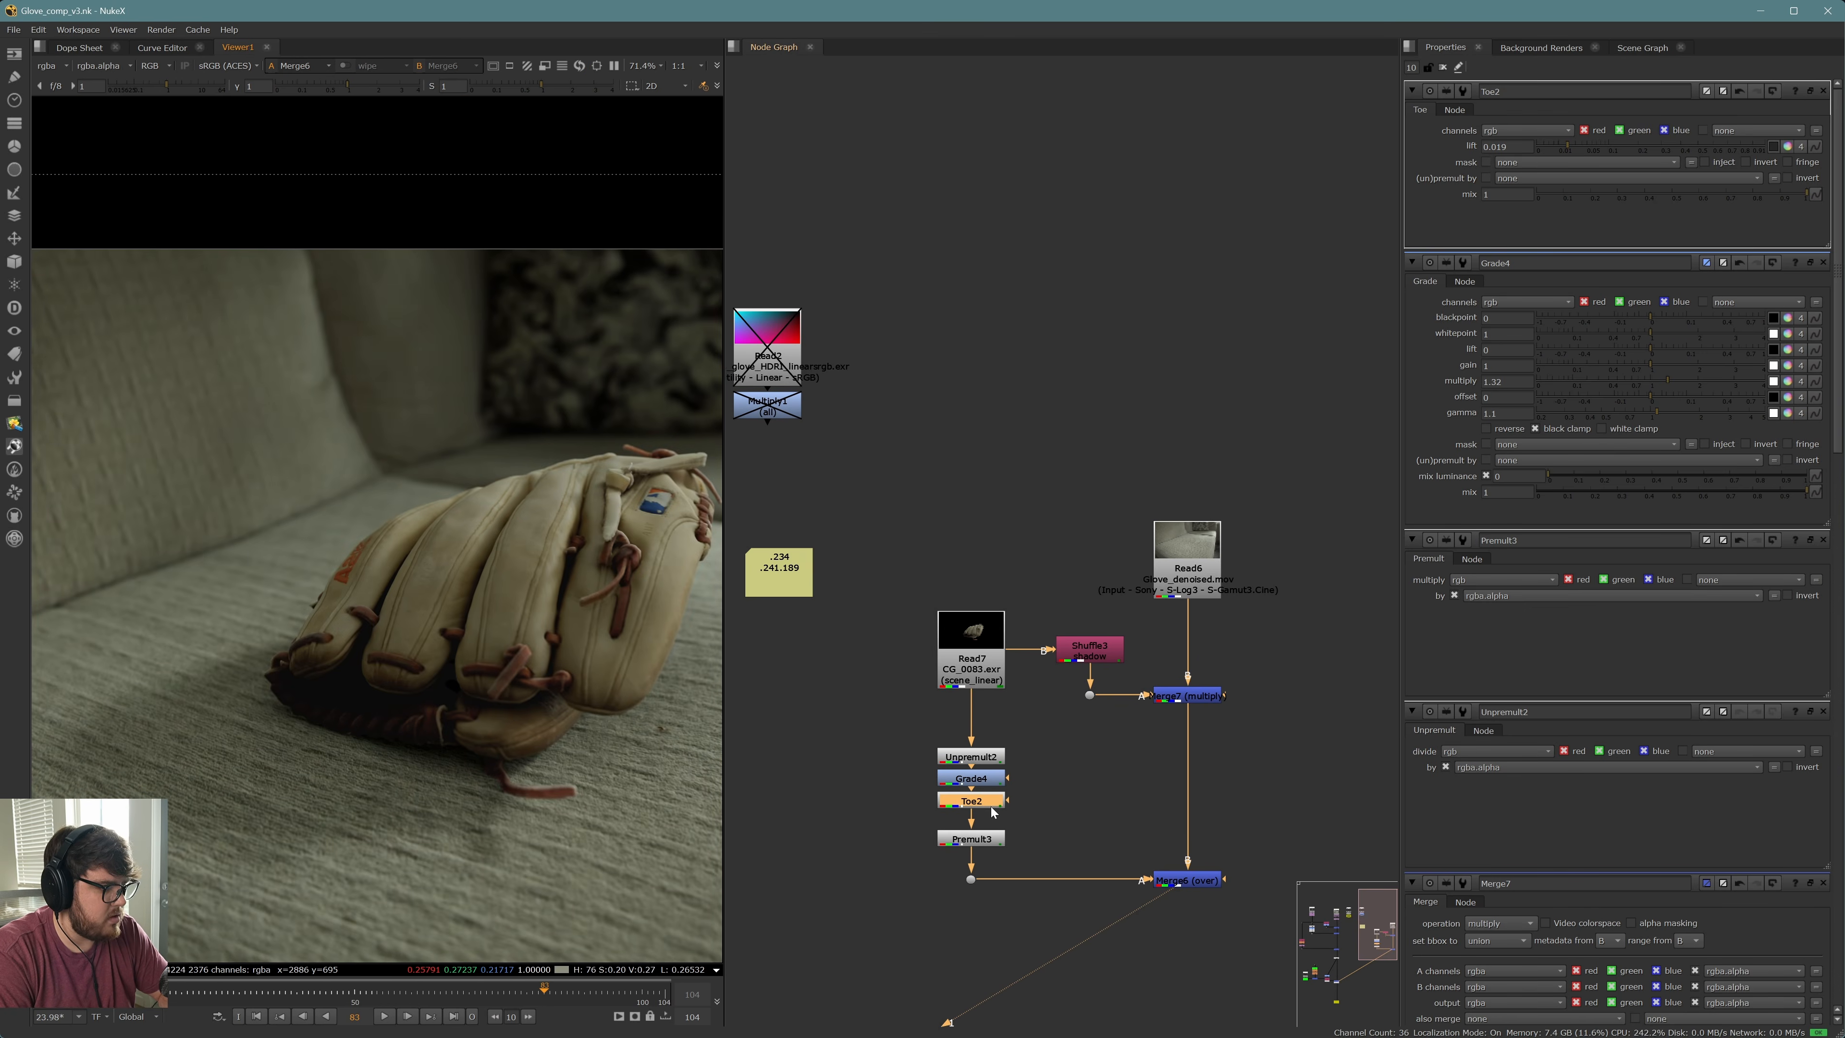
Paste a copy of the Toe after the shadow Shuffle and disable it to compare the shadows under the glove
click(1098, 658)
key(ctrl+v)
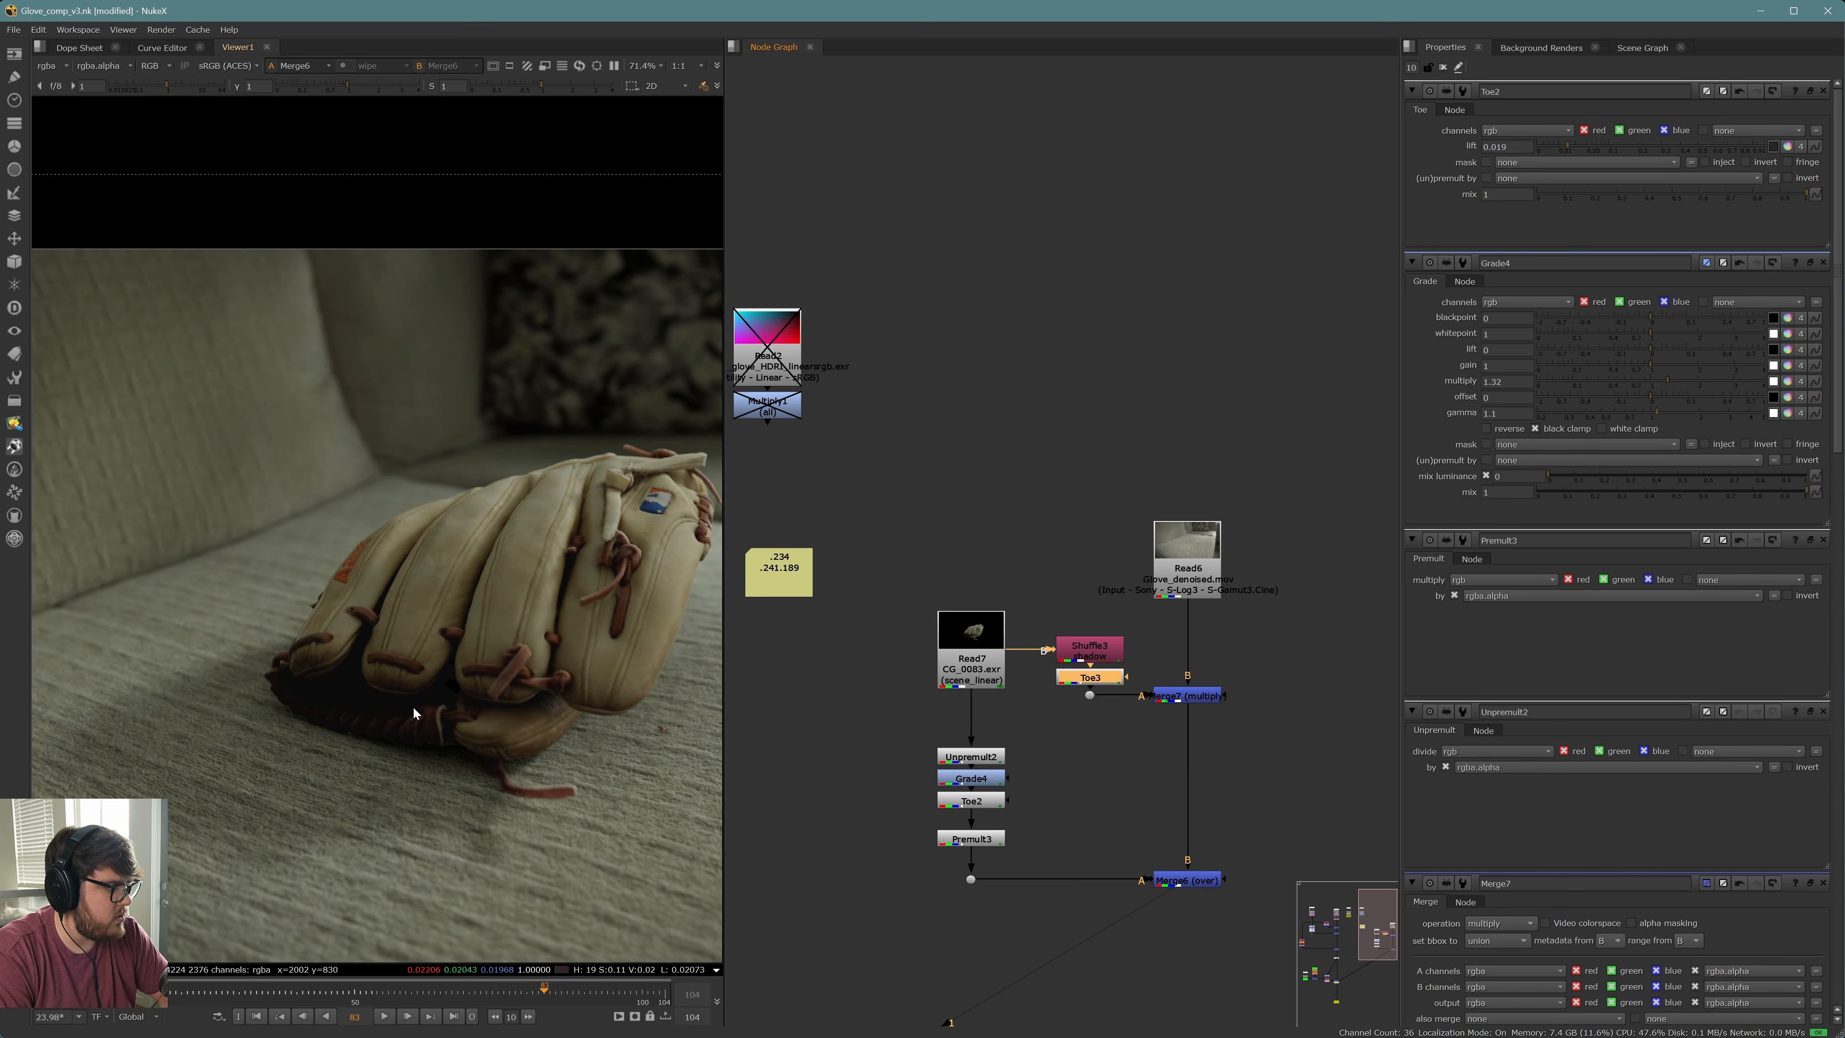
scroll(474, 746, up, 5)
key(d)
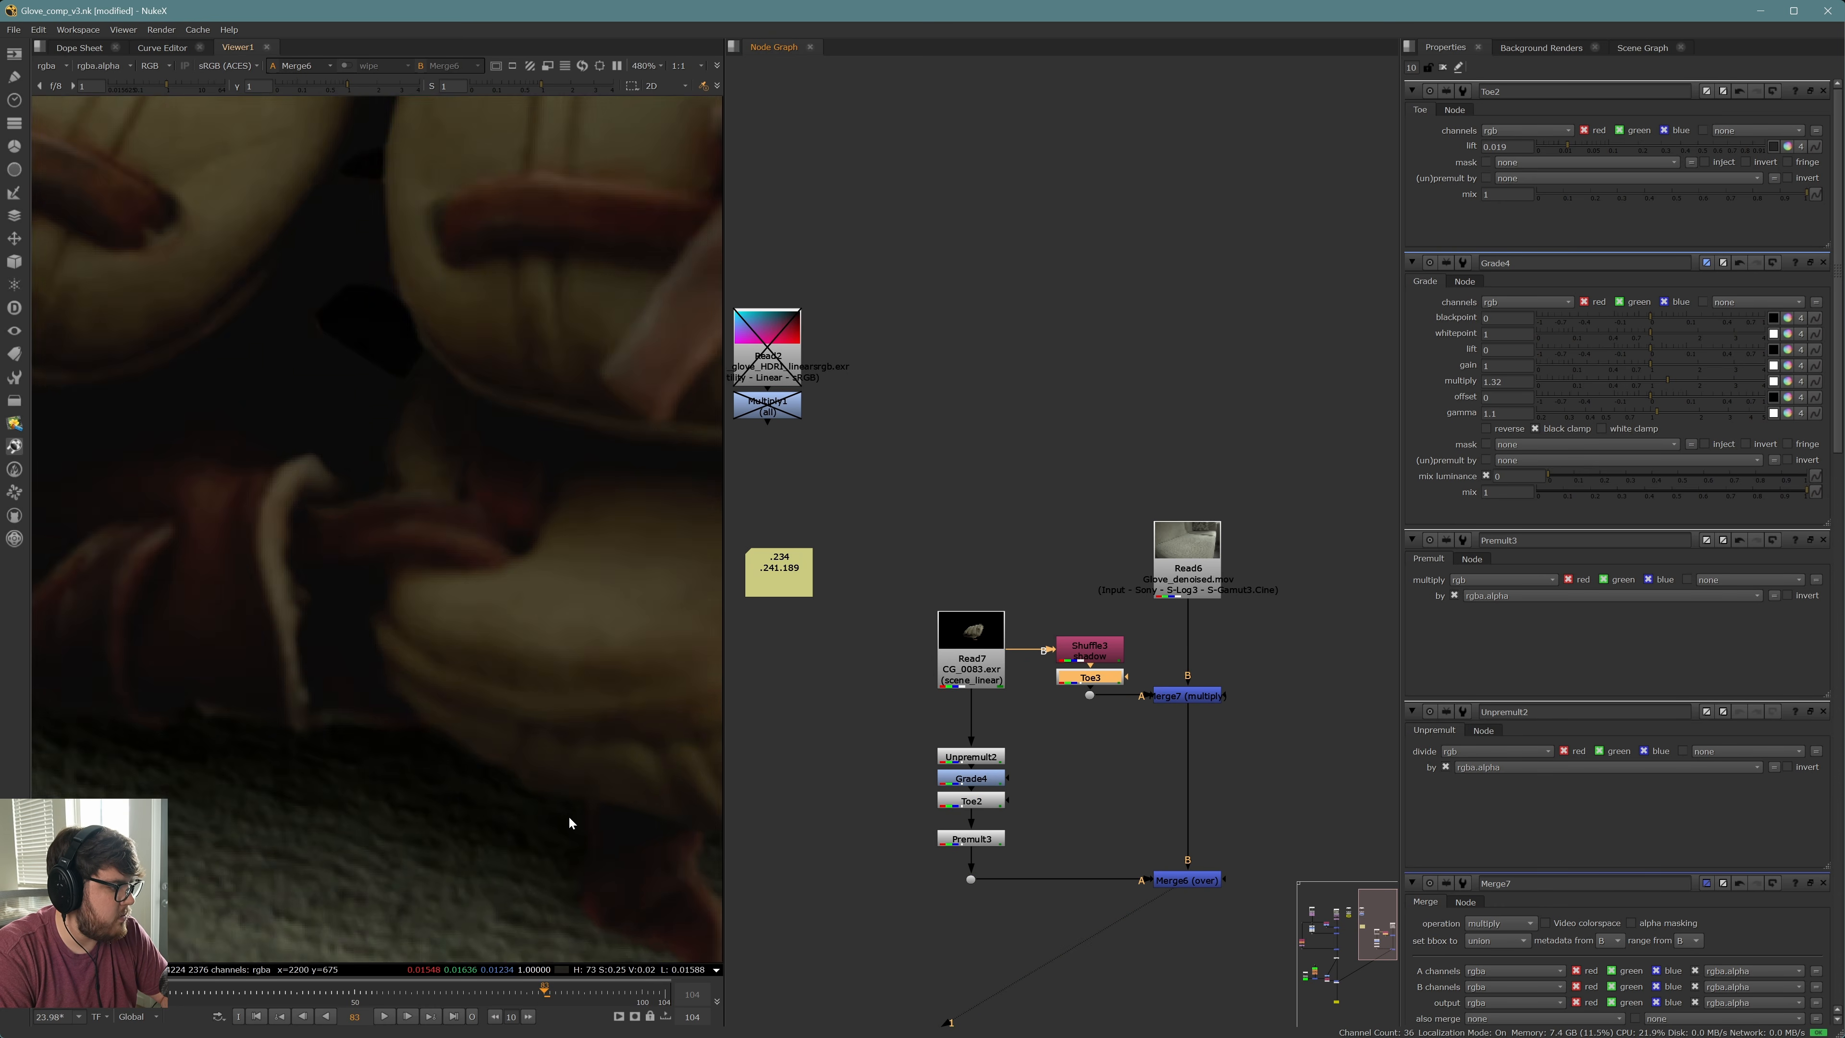
scroll(436, 773, down, 2)
key(d)
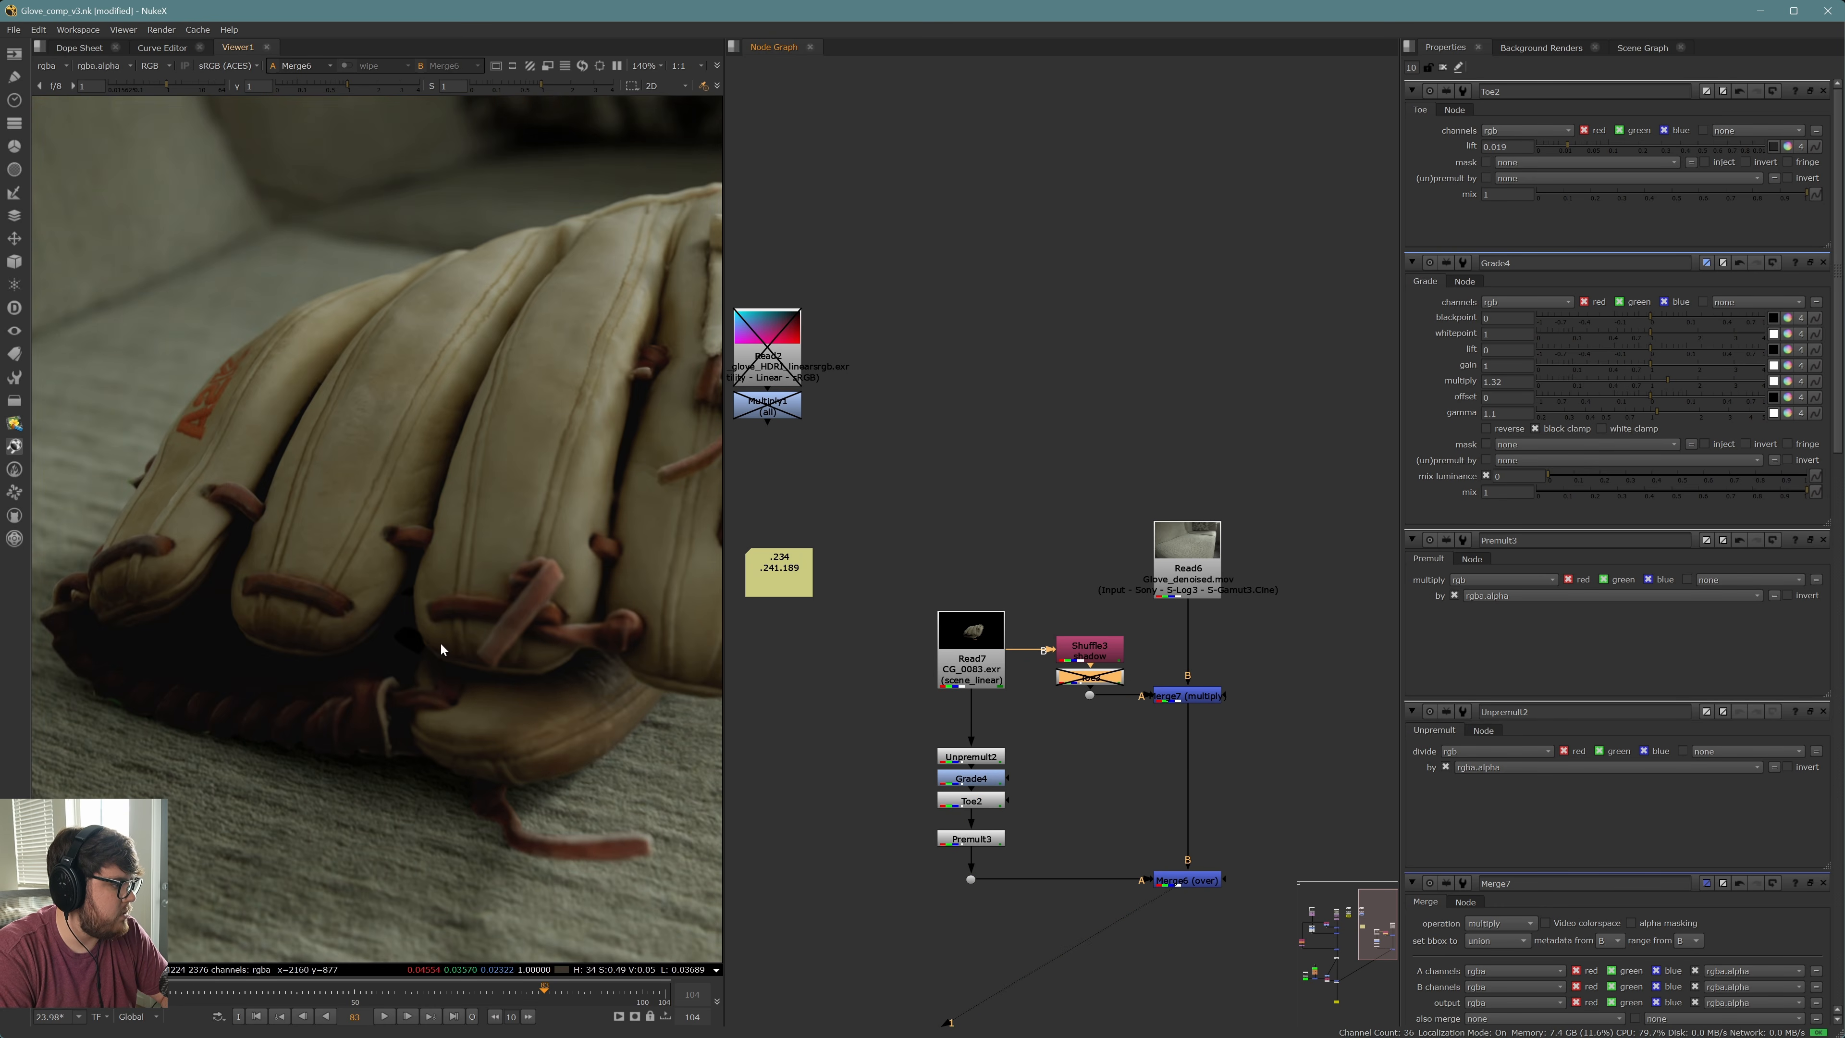
Scrub the composite to frame 79 and re-enable the Toe on the shadow branch
scroll(440, 658, down, 4)
drag(383, 991, 522, 994)
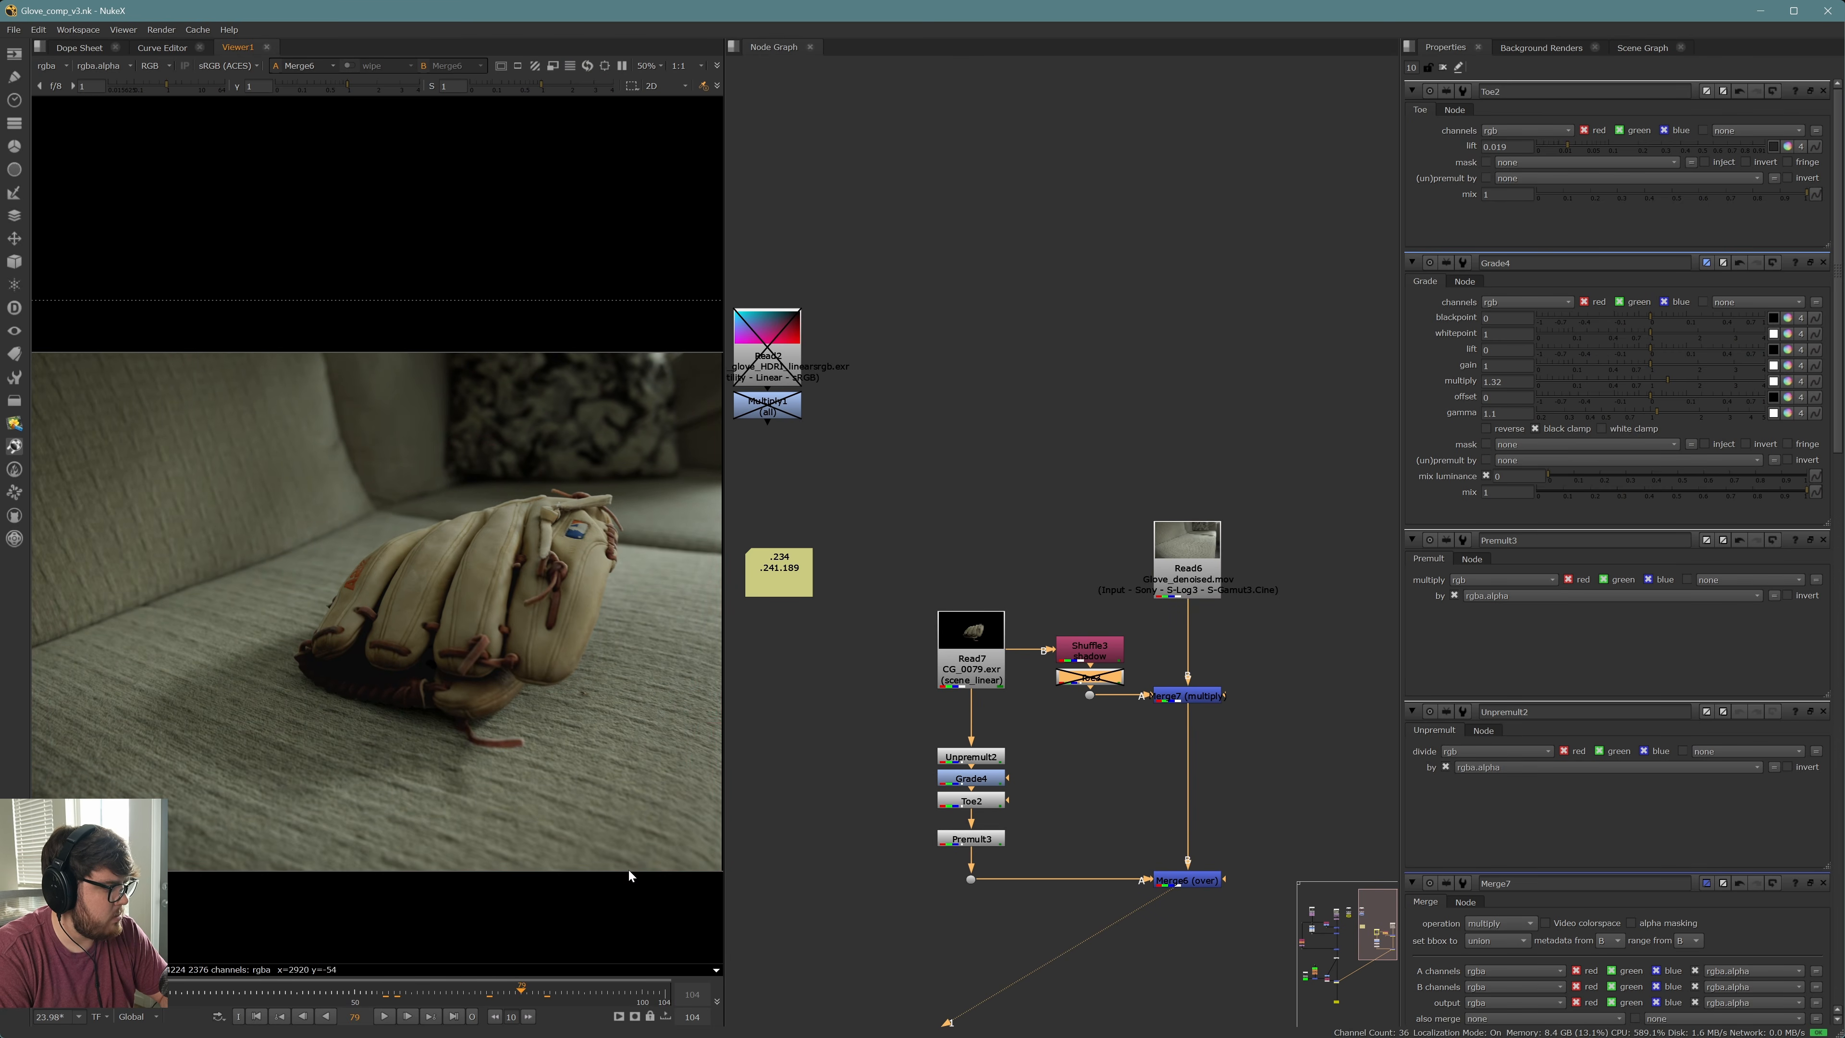
scroll(558, 568, down, 2)
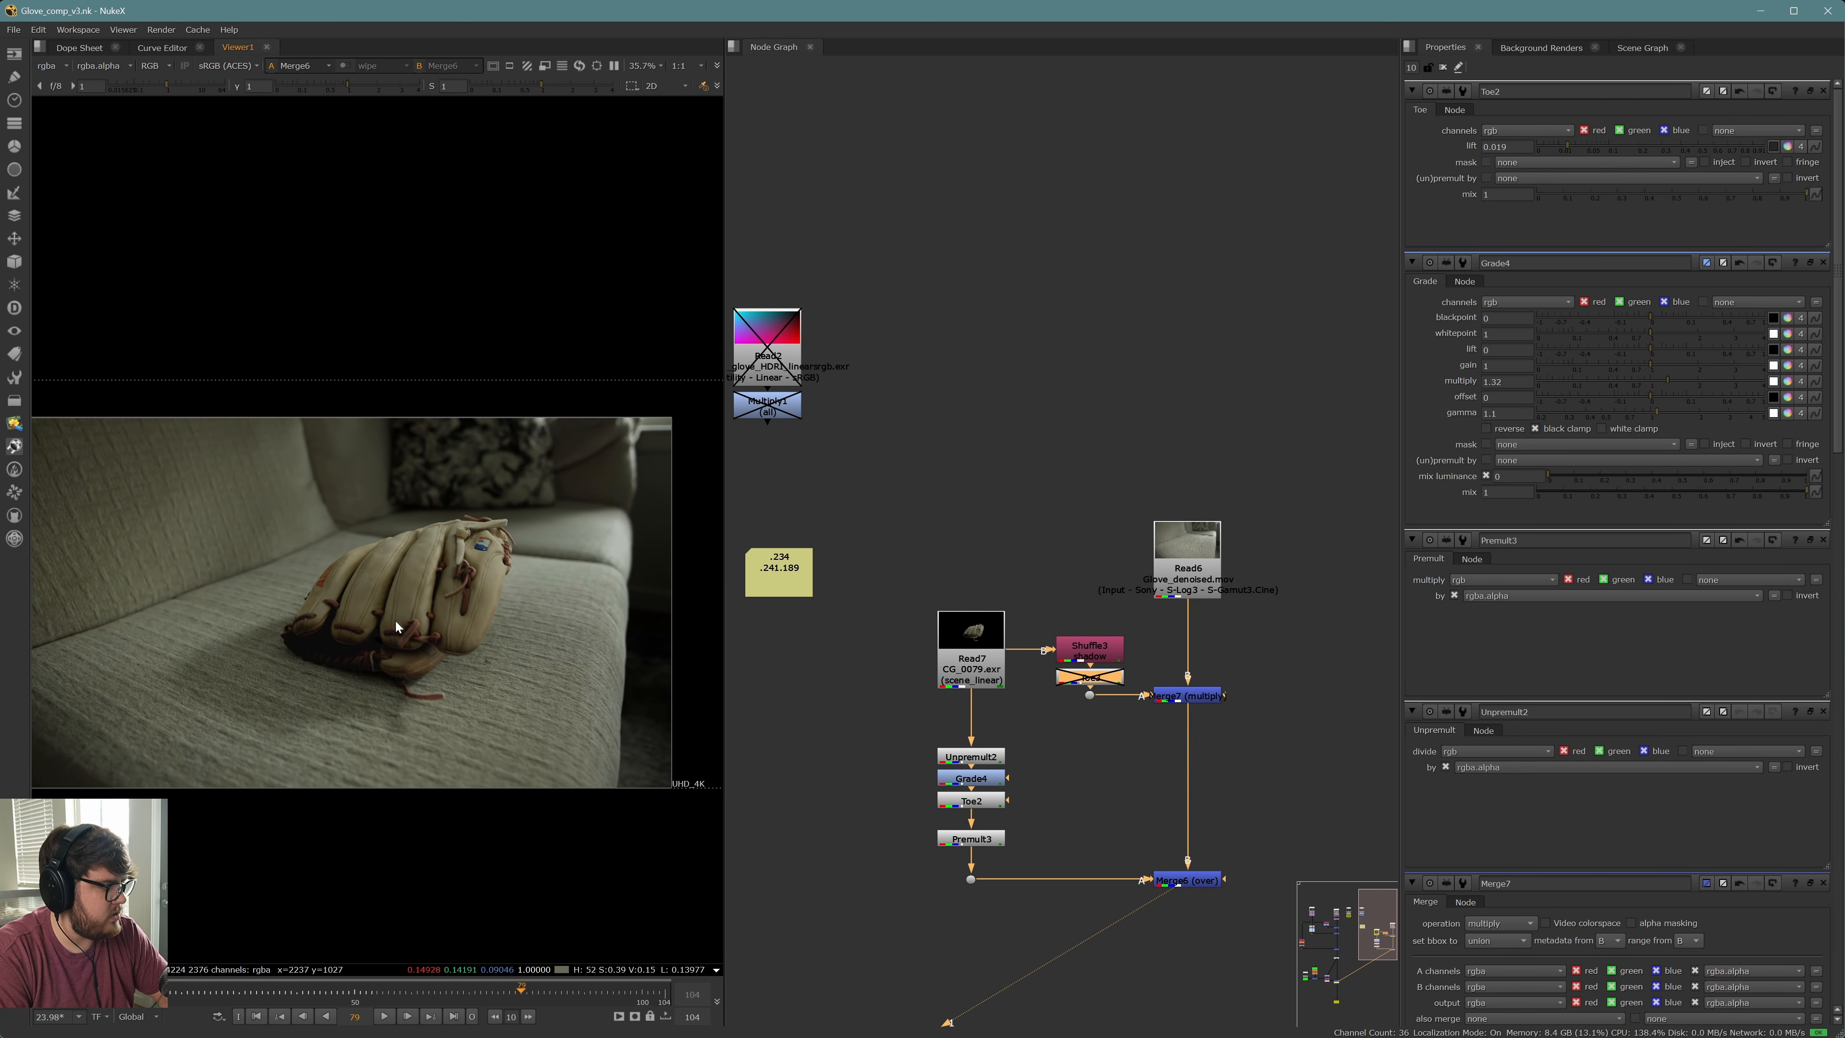
middle_drag(482, 656, 495, 655)
middle_drag(1031, 957, 1119, 569)
key(d)
click(1104, 803)
drag(898, 777, 1334, 771)
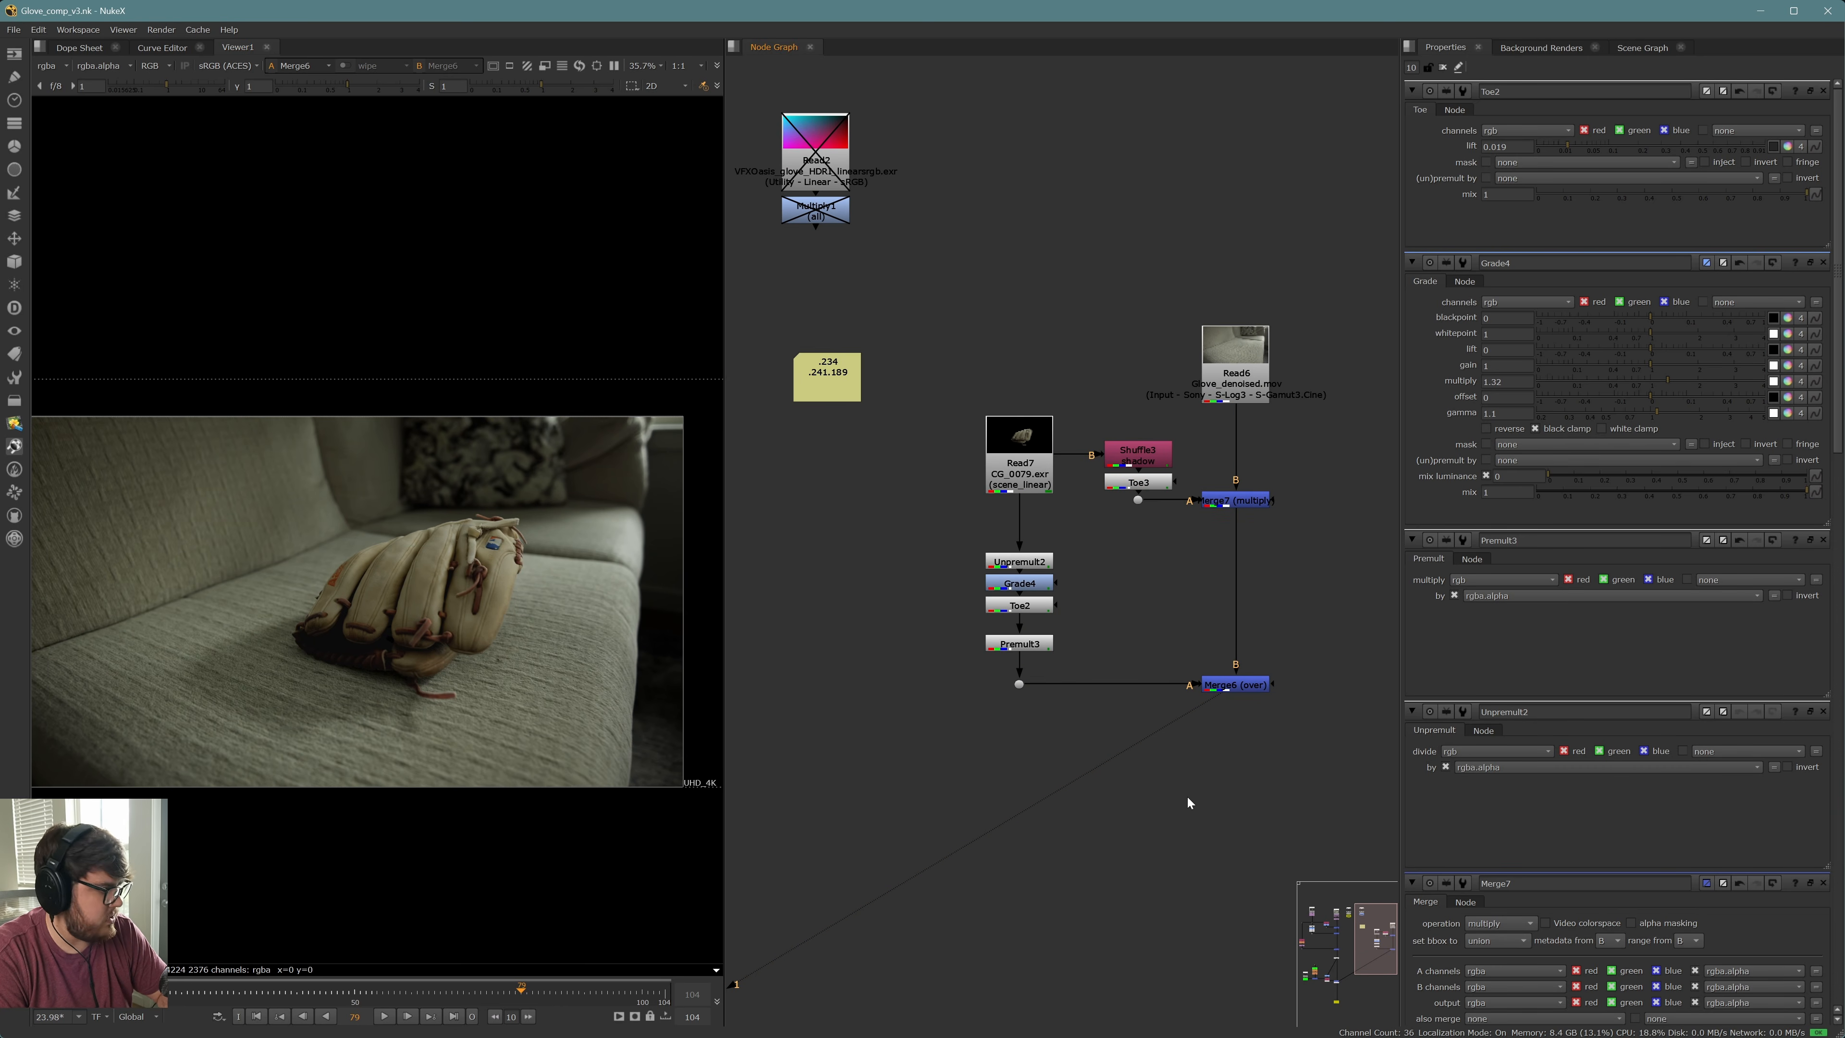
middle_drag(1057, 802, 1090, 800)
Duplicate the shadow Shuffle, place the copy on the other side of the CG Read, and connect its input to that Read
click(1168, 457)
click(914, 492)
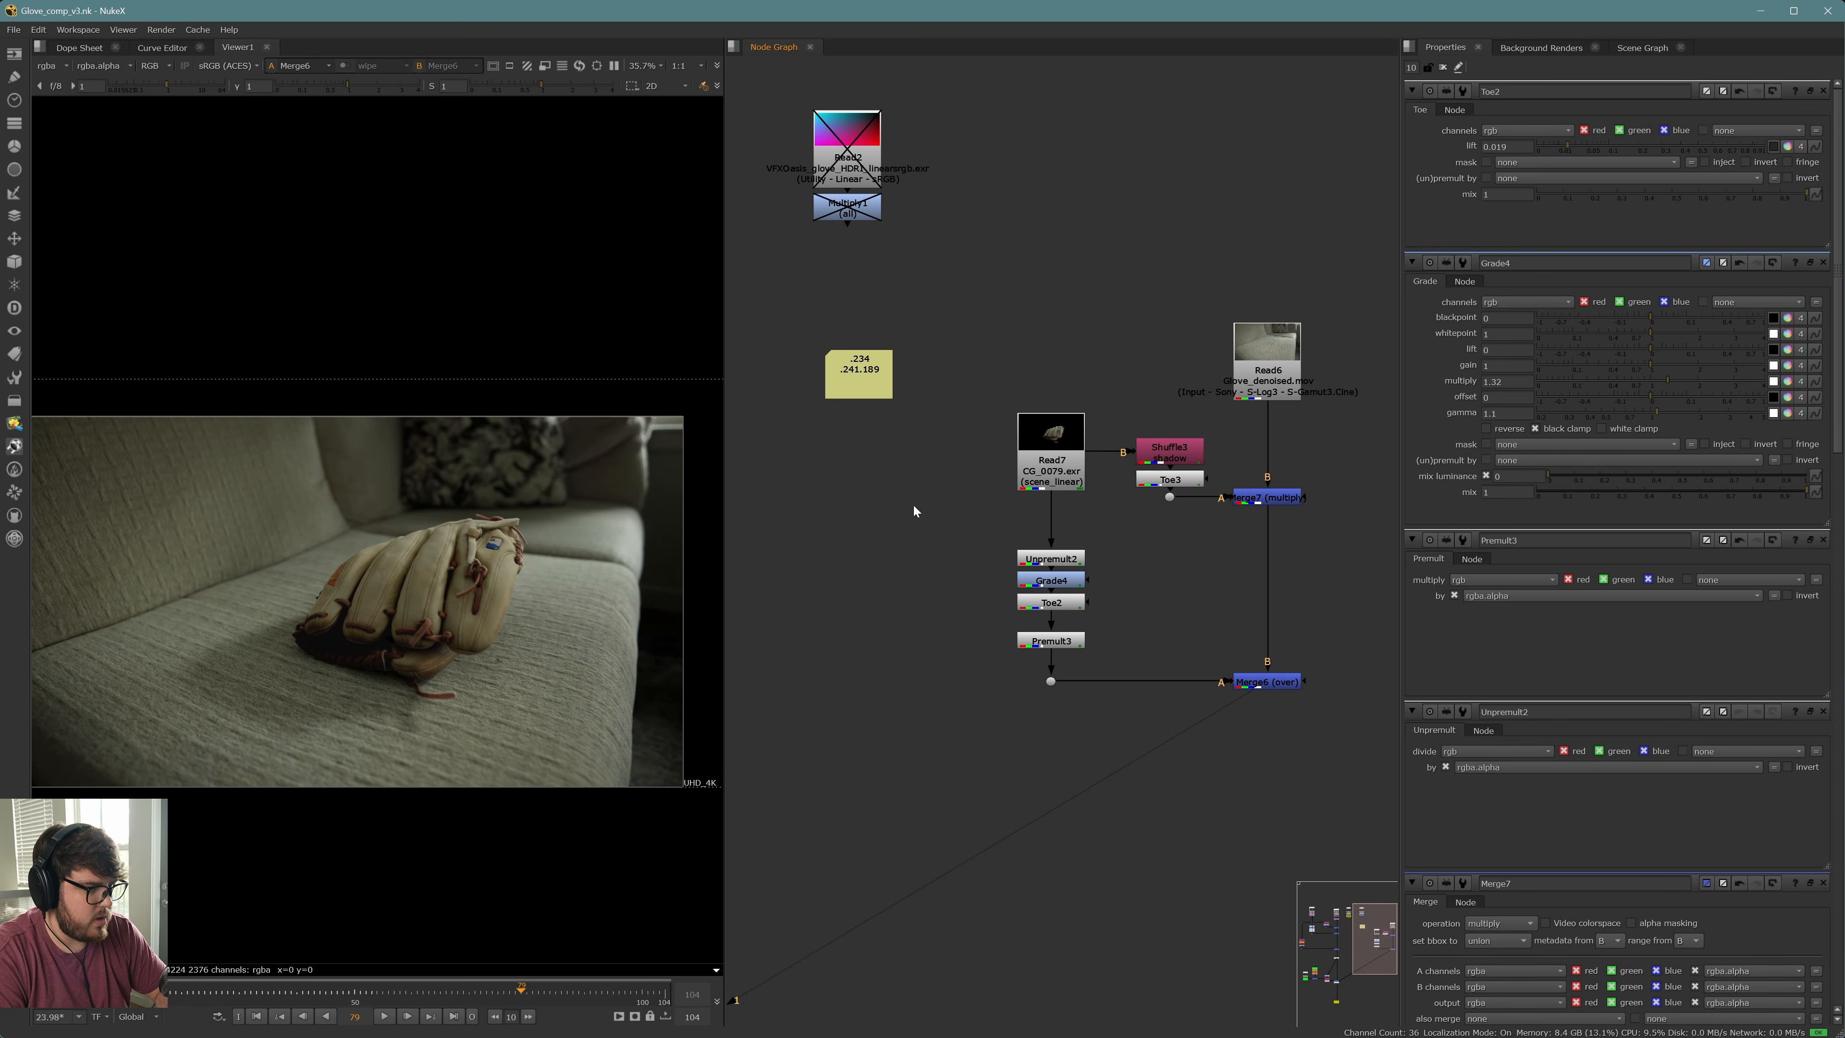
key(ctrl+c)
click(986, 541)
click(1169, 449)
key(ctrl+c)
key(ctrl+v)
drag(859, 469, 1045, 465)
drag(853, 500, 854, 457)
Set the duplicated Shuffle's input layer to emit
double_click(864, 452)
click(1509, 170)
click(1495, 259)
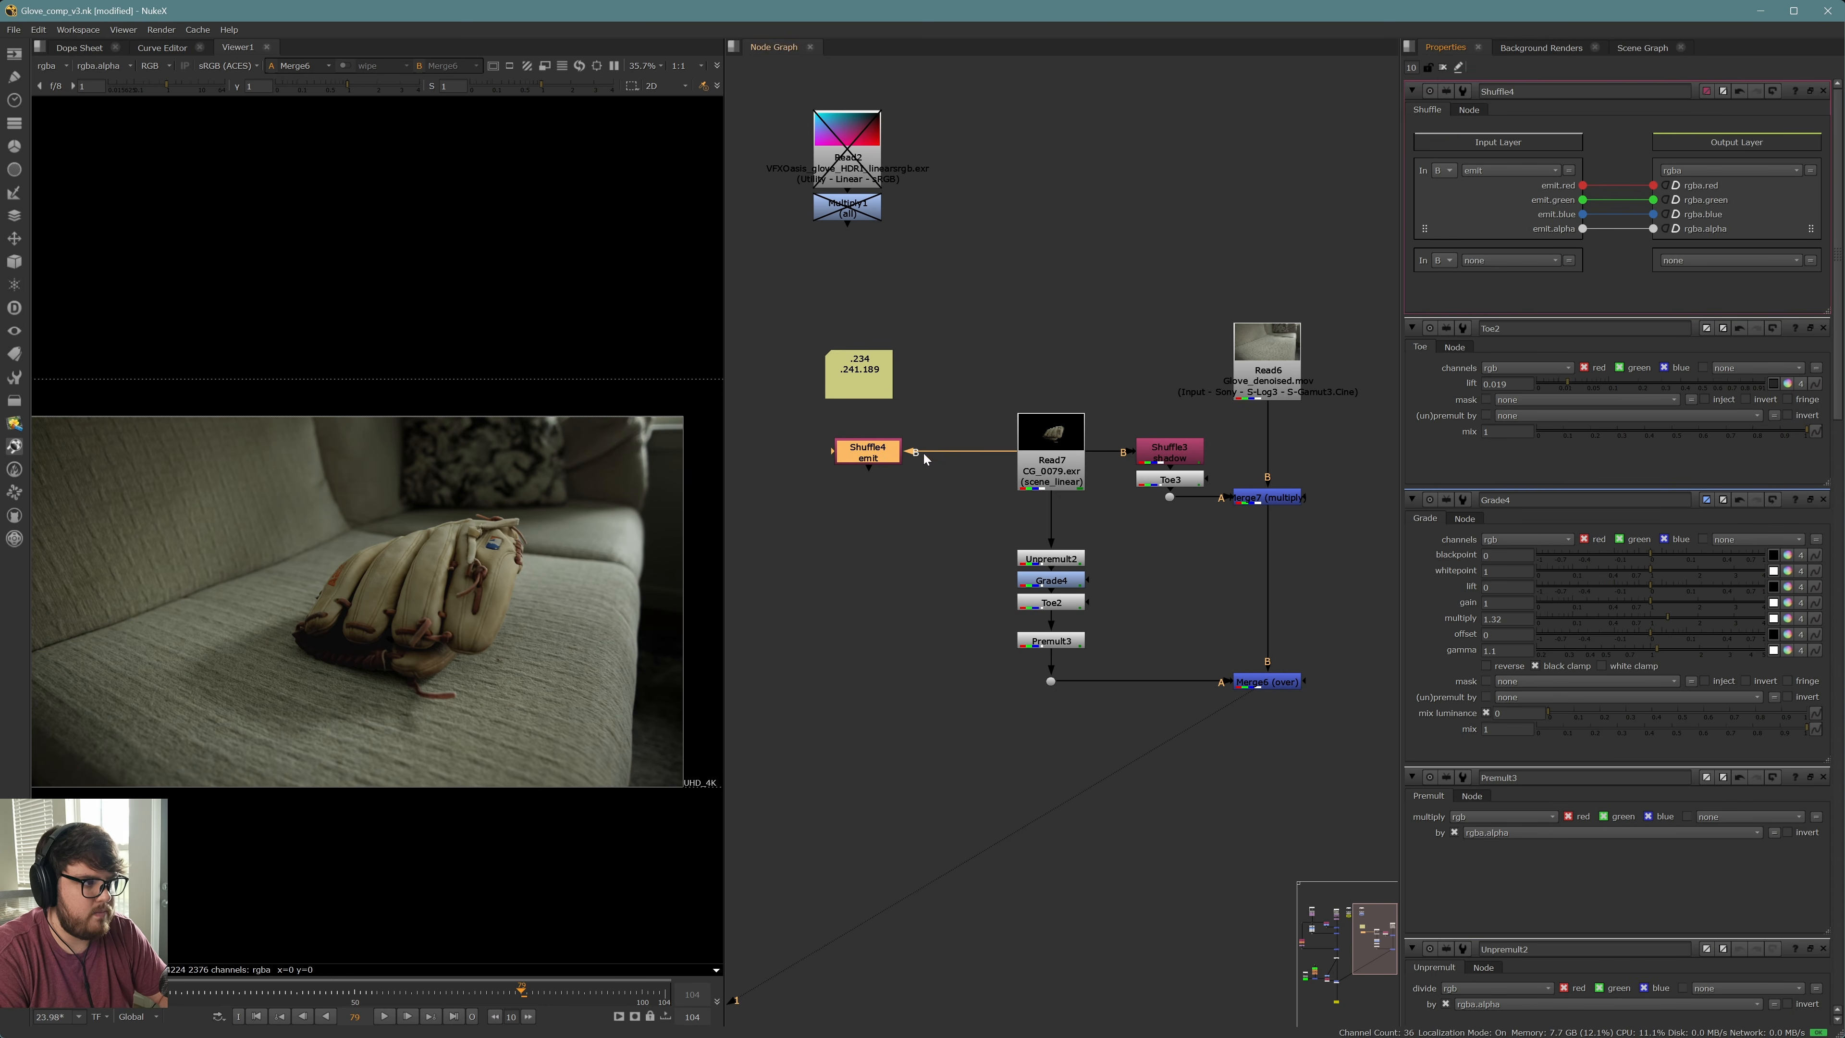
View the emit pass from the new Shuffle and inspect the glowing glove up close at frame 58
key(1)
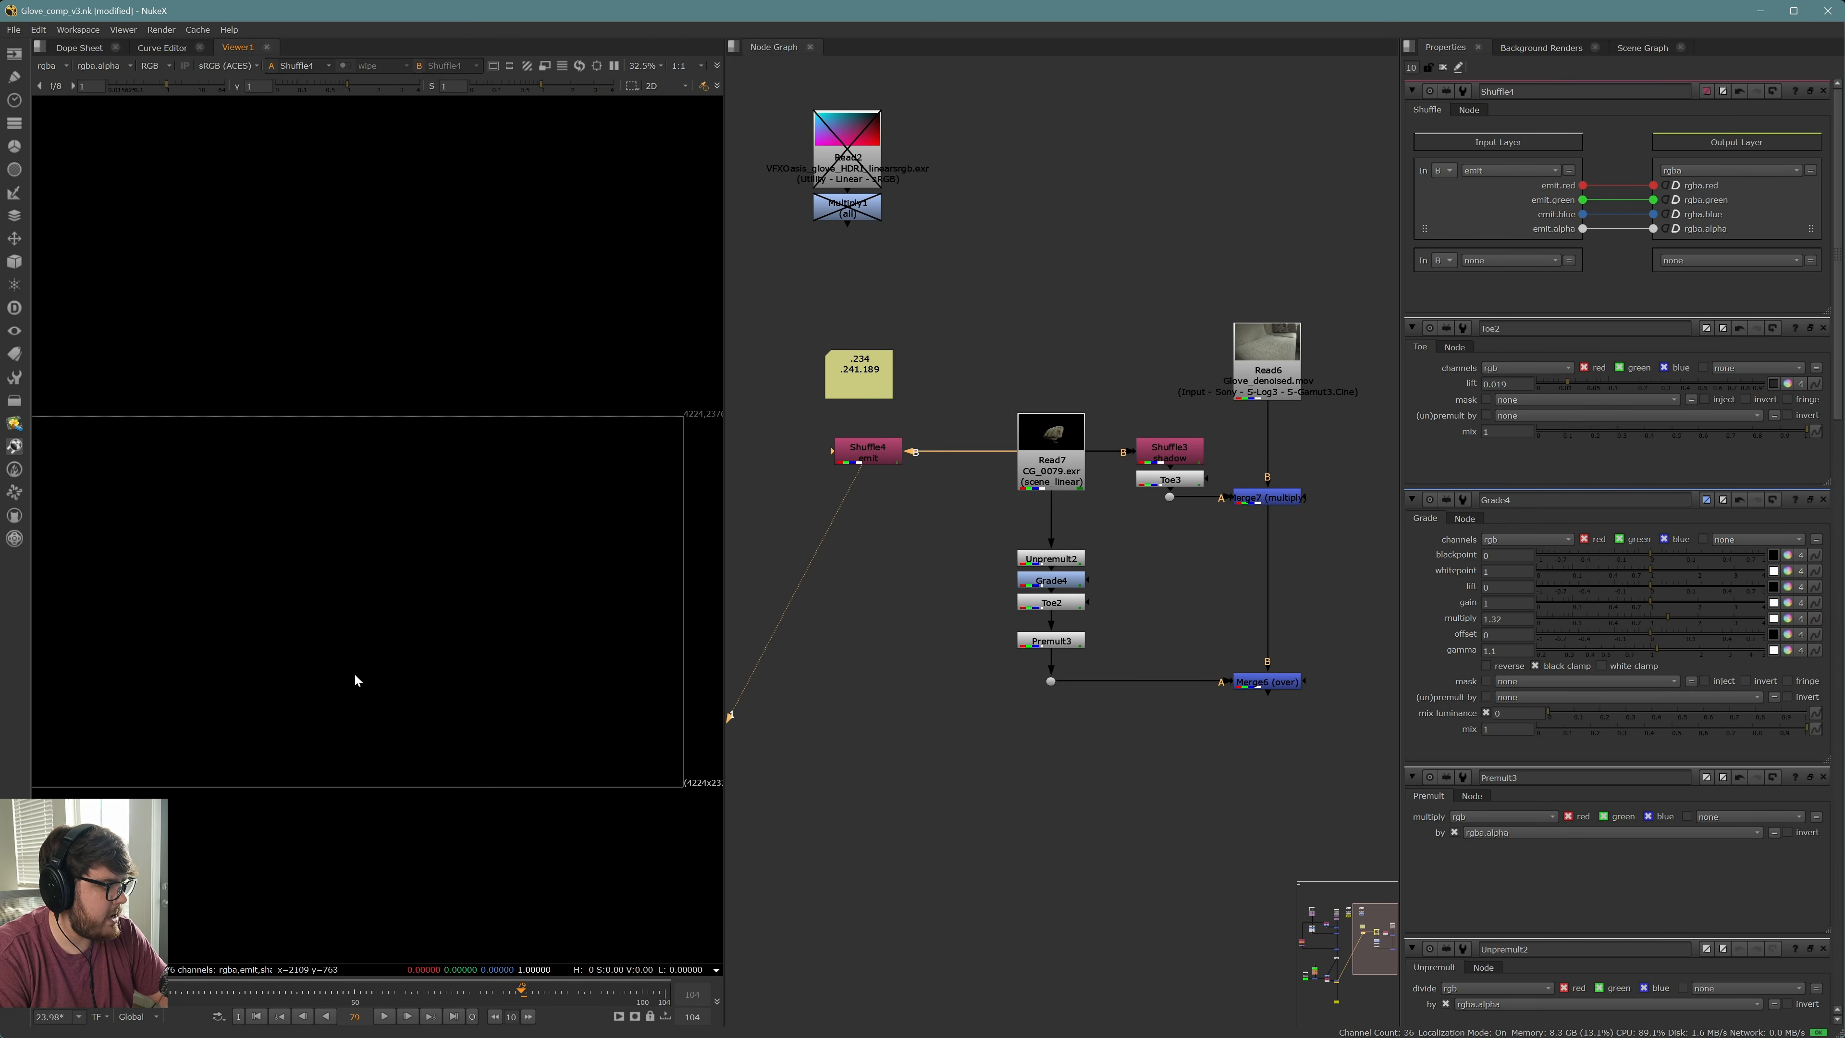
click(418, 994)
drag(416, 993, 399, 993)
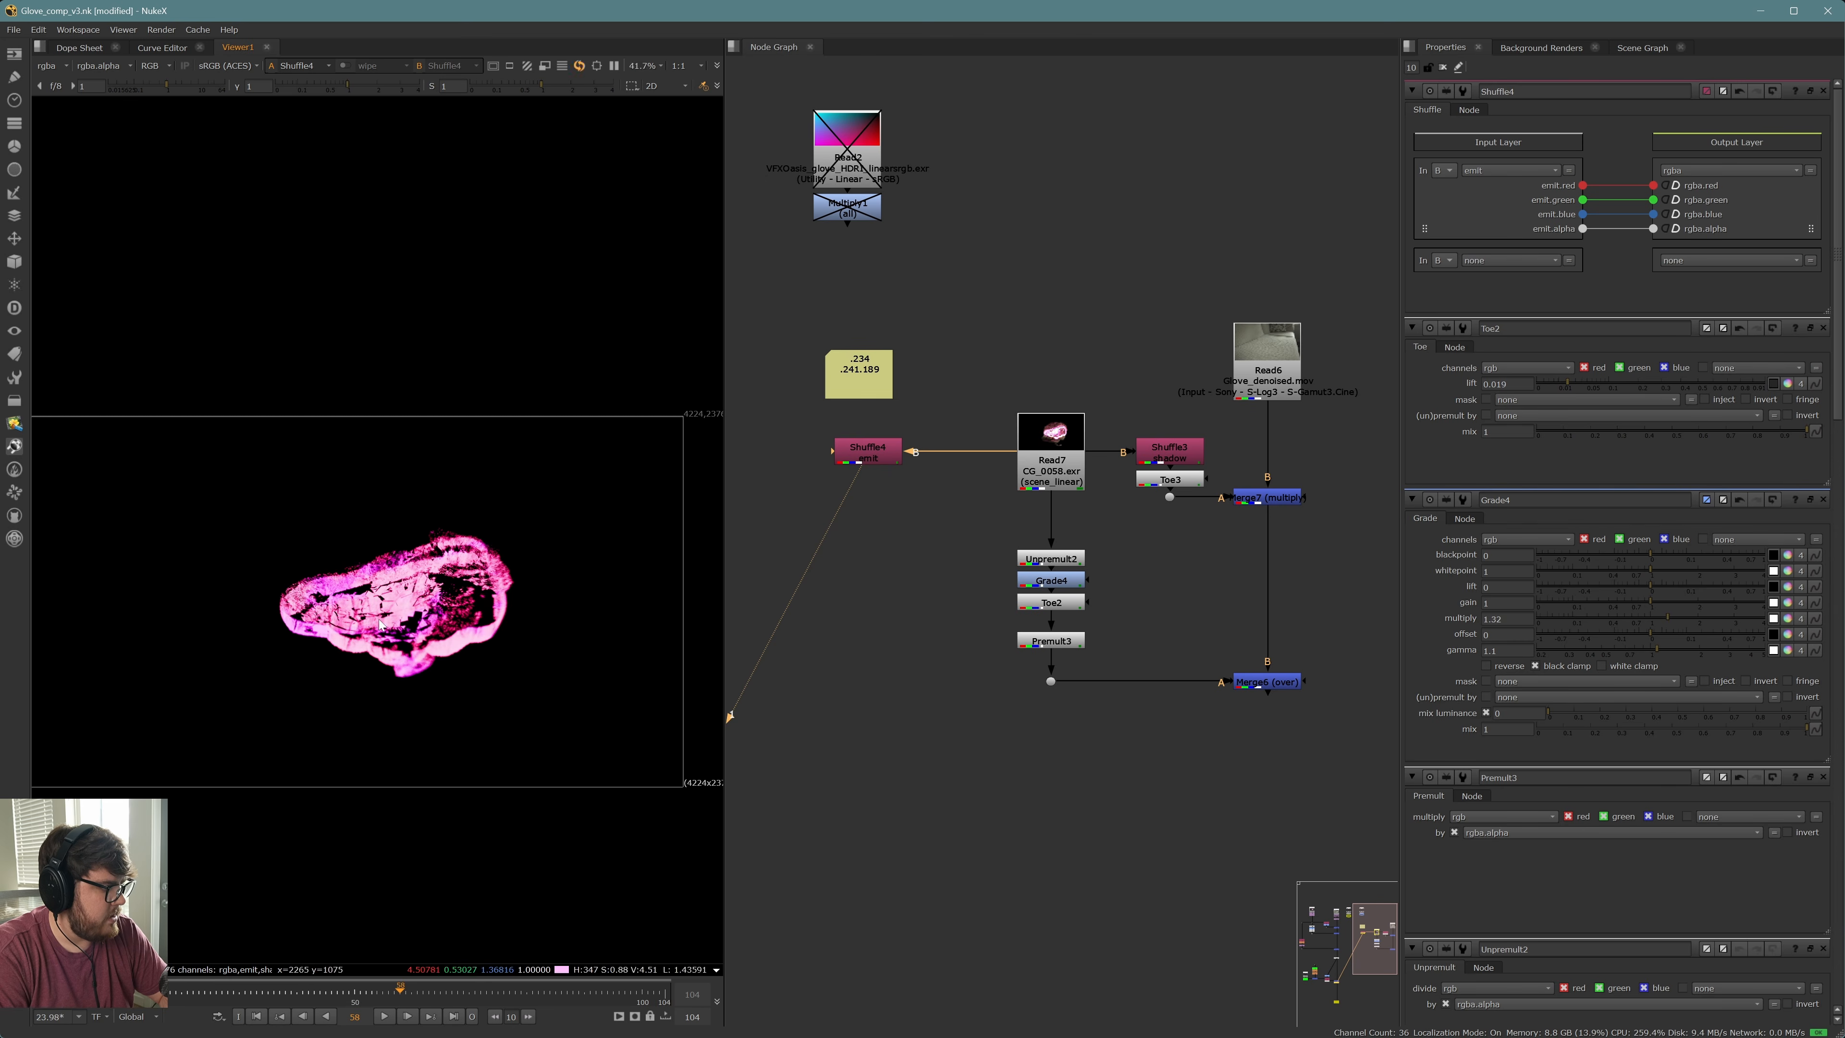
scroll(377, 619, up, 2)
scroll(319, 570, up, 3)
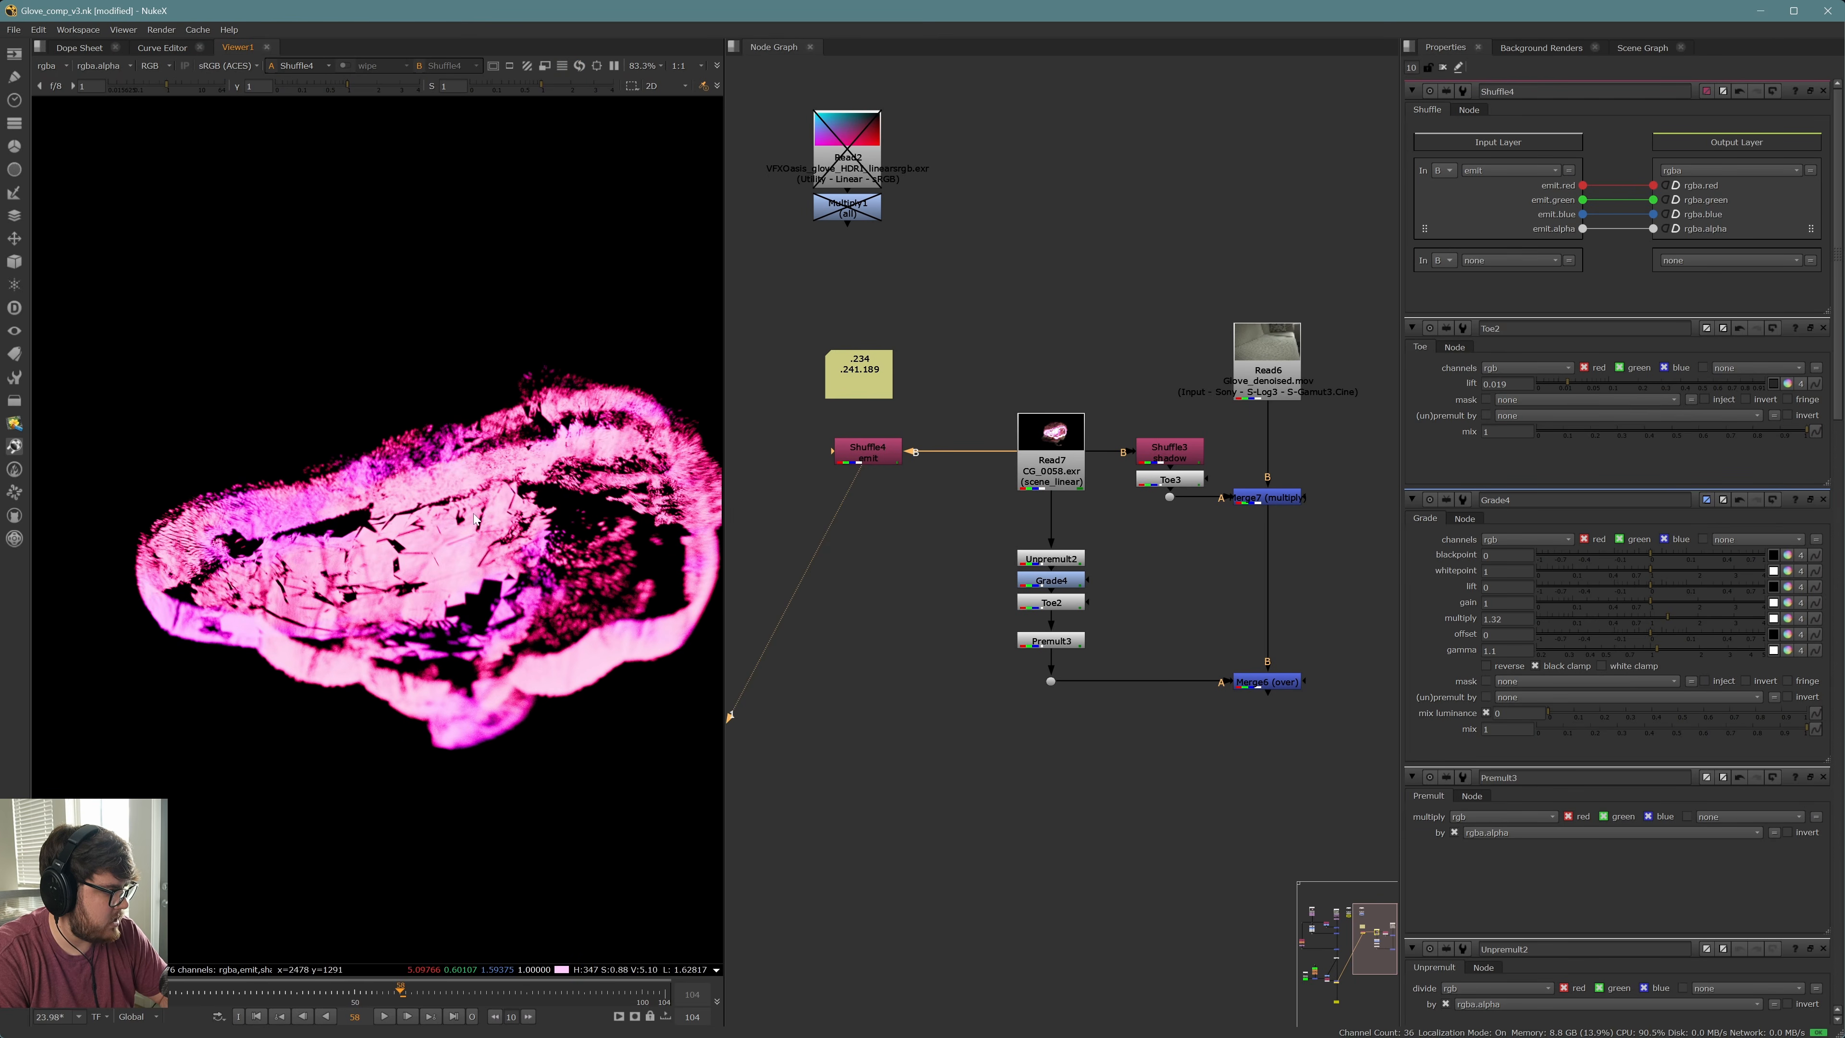
scroll(529, 538, up, 2)
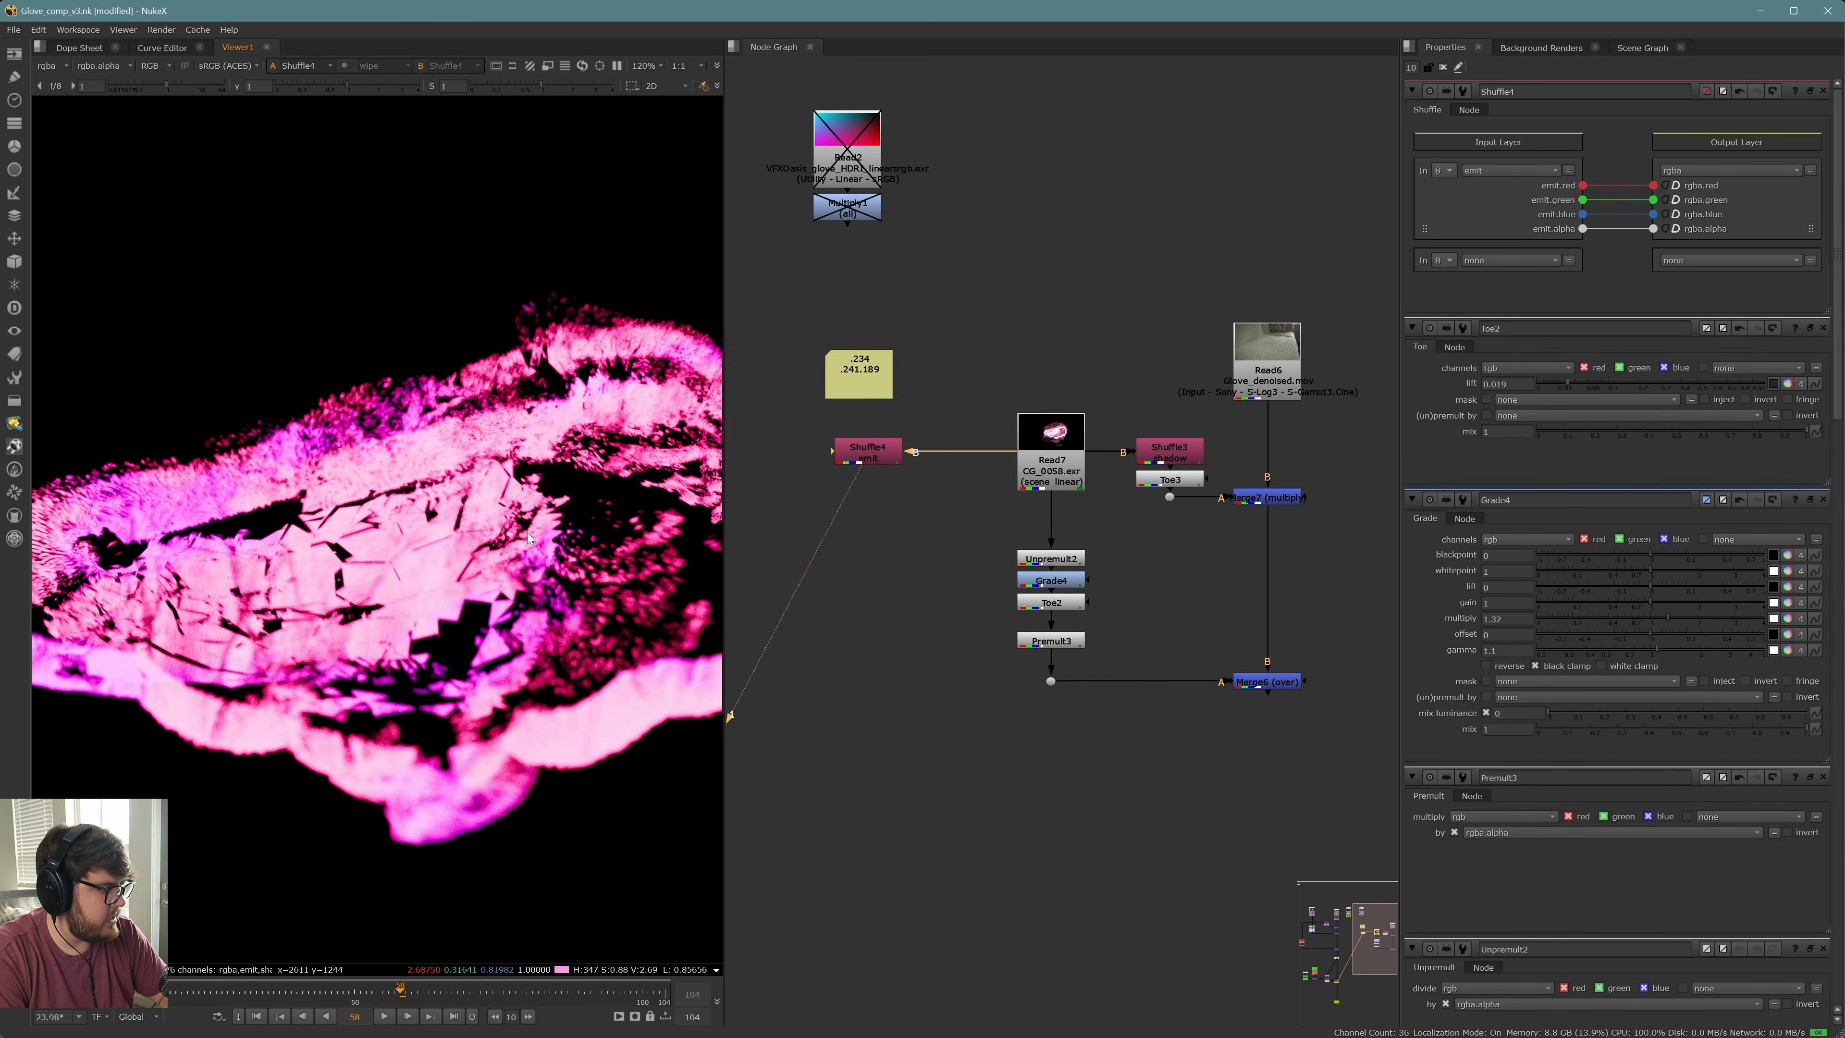
Move the emit Shuffle below the CG branch and add a corner Dot on its connection from the CG Read
scroll(526, 567, down, 1)
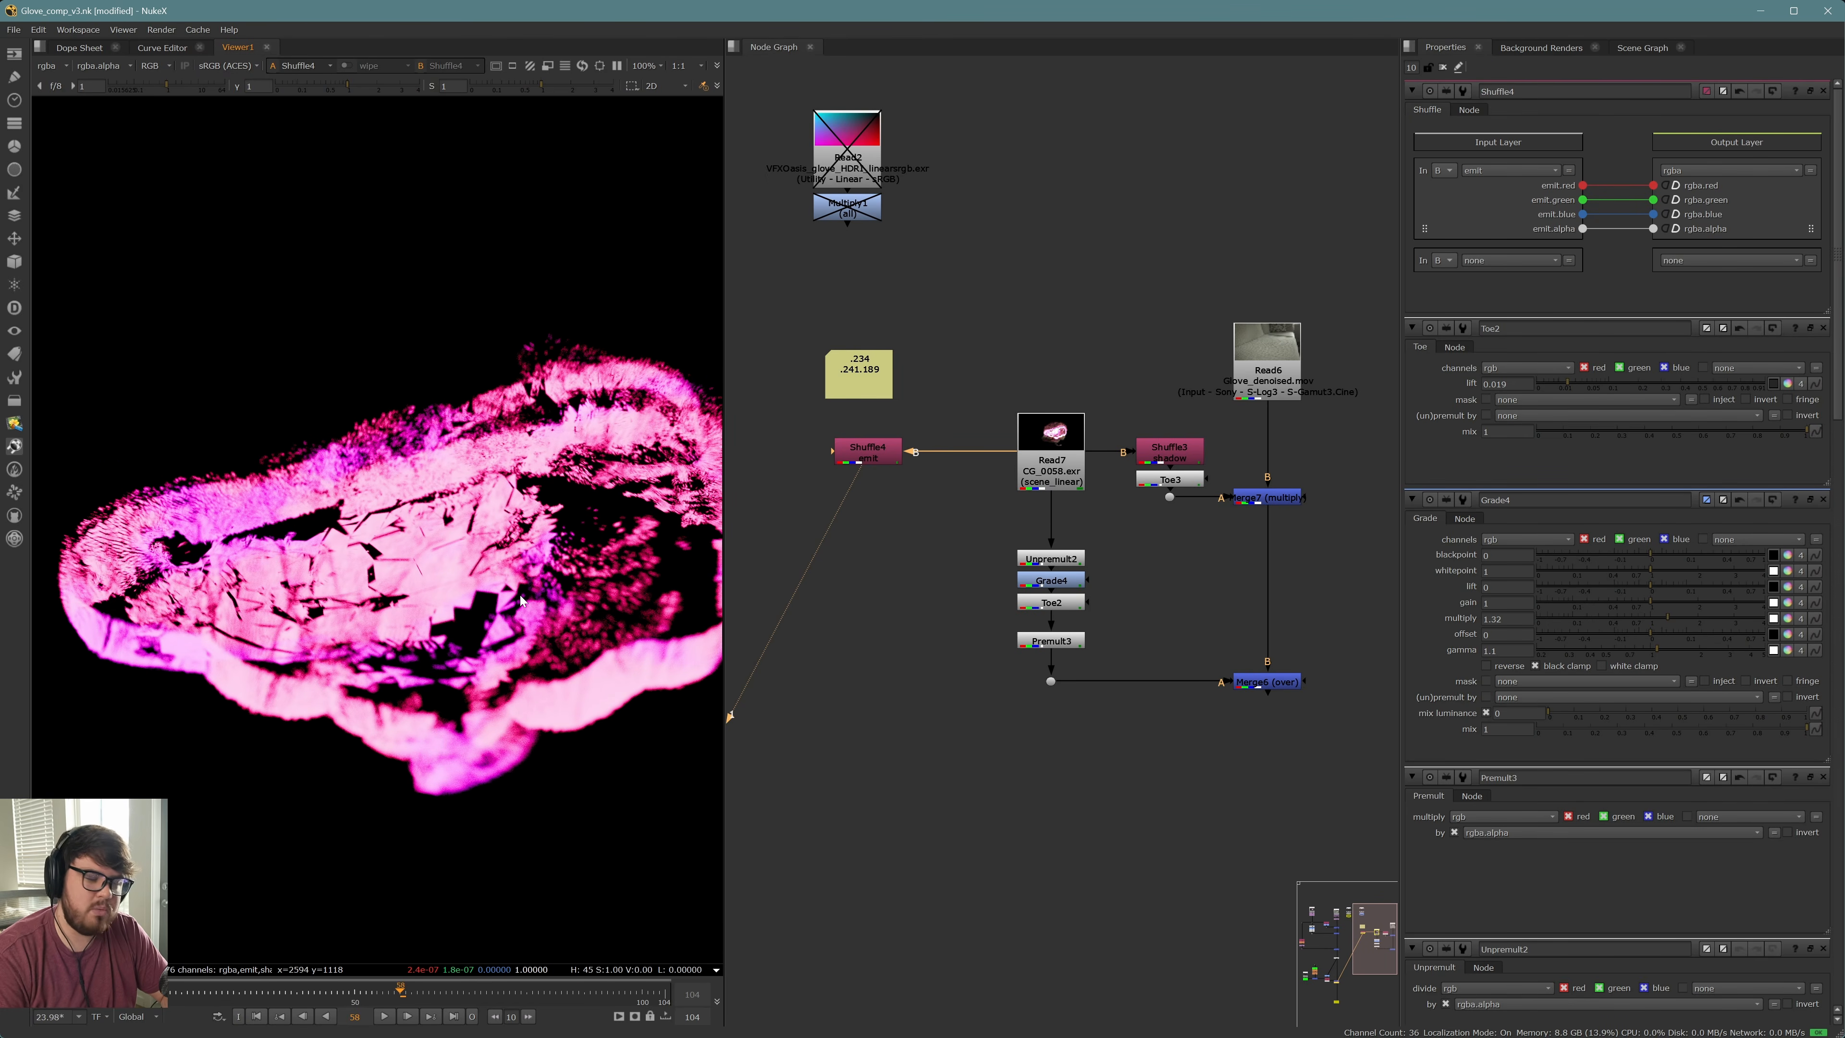
middle_drag(536, 603, 530, 553)
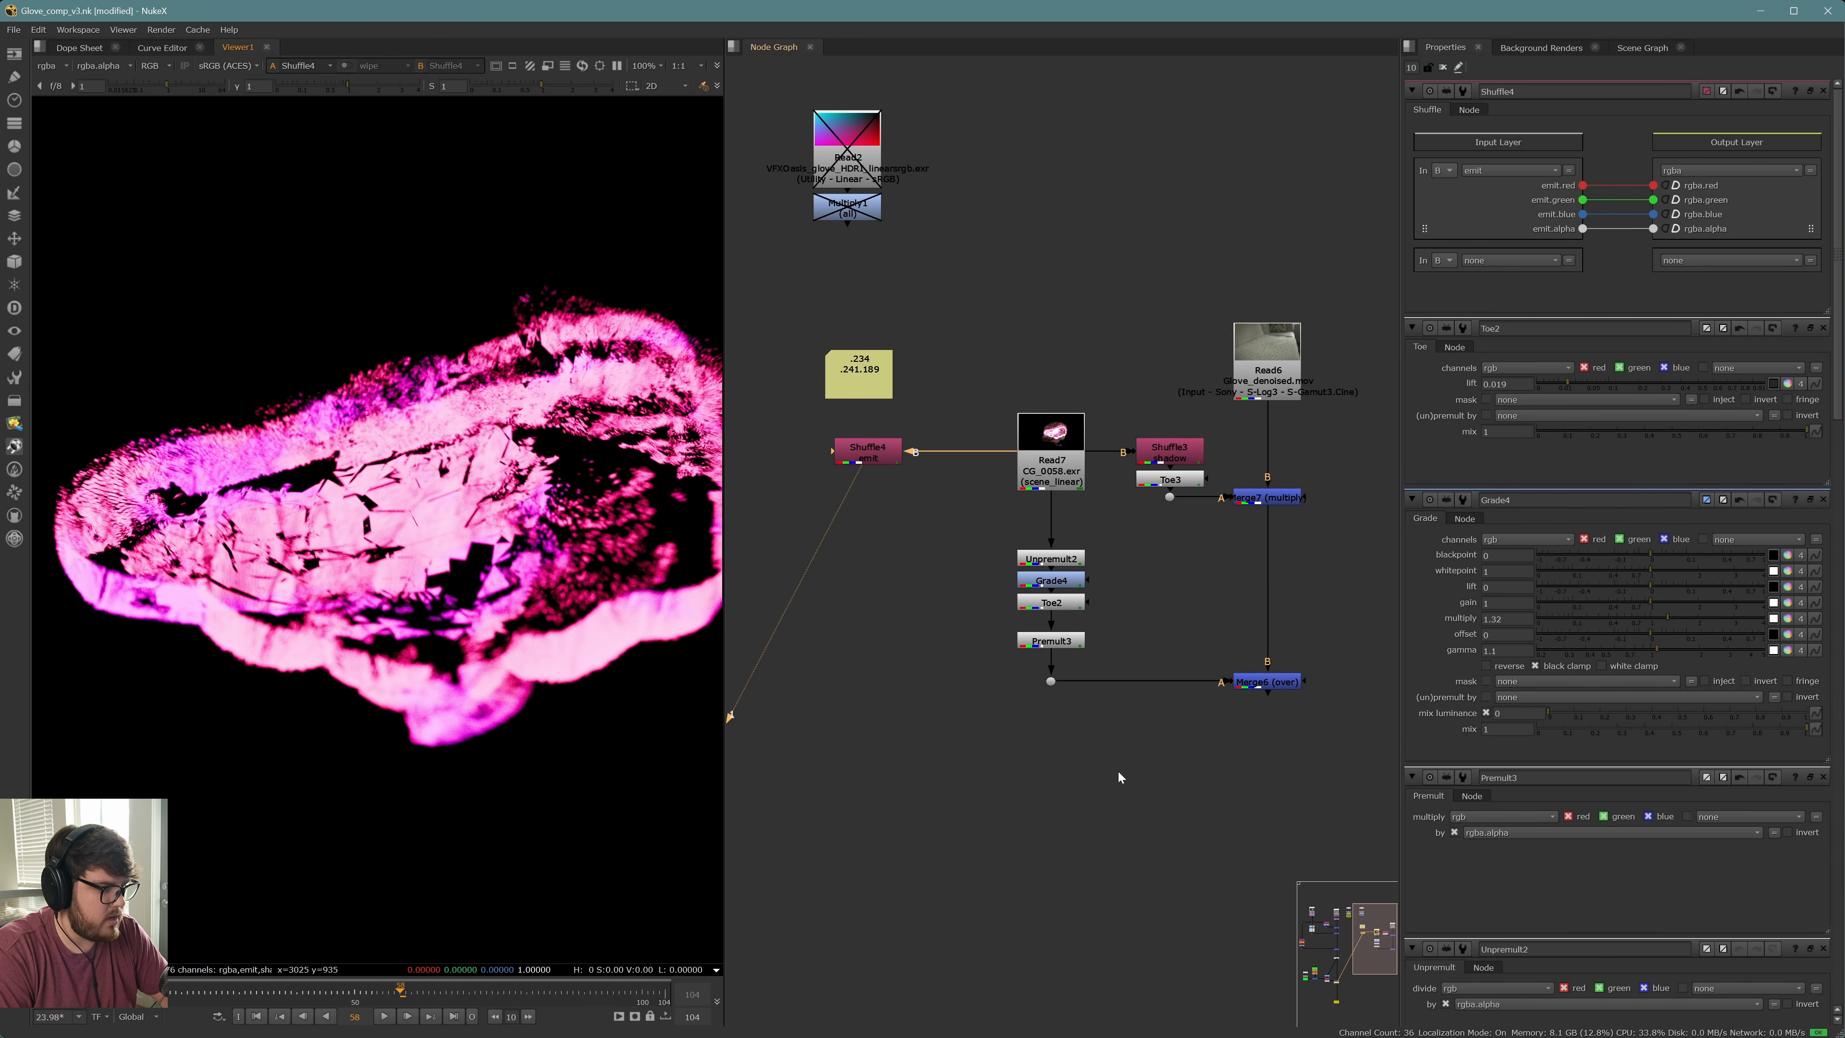
drag(867, 469, 892, 805)
ctrl+drag(971, 631, 893, 451)
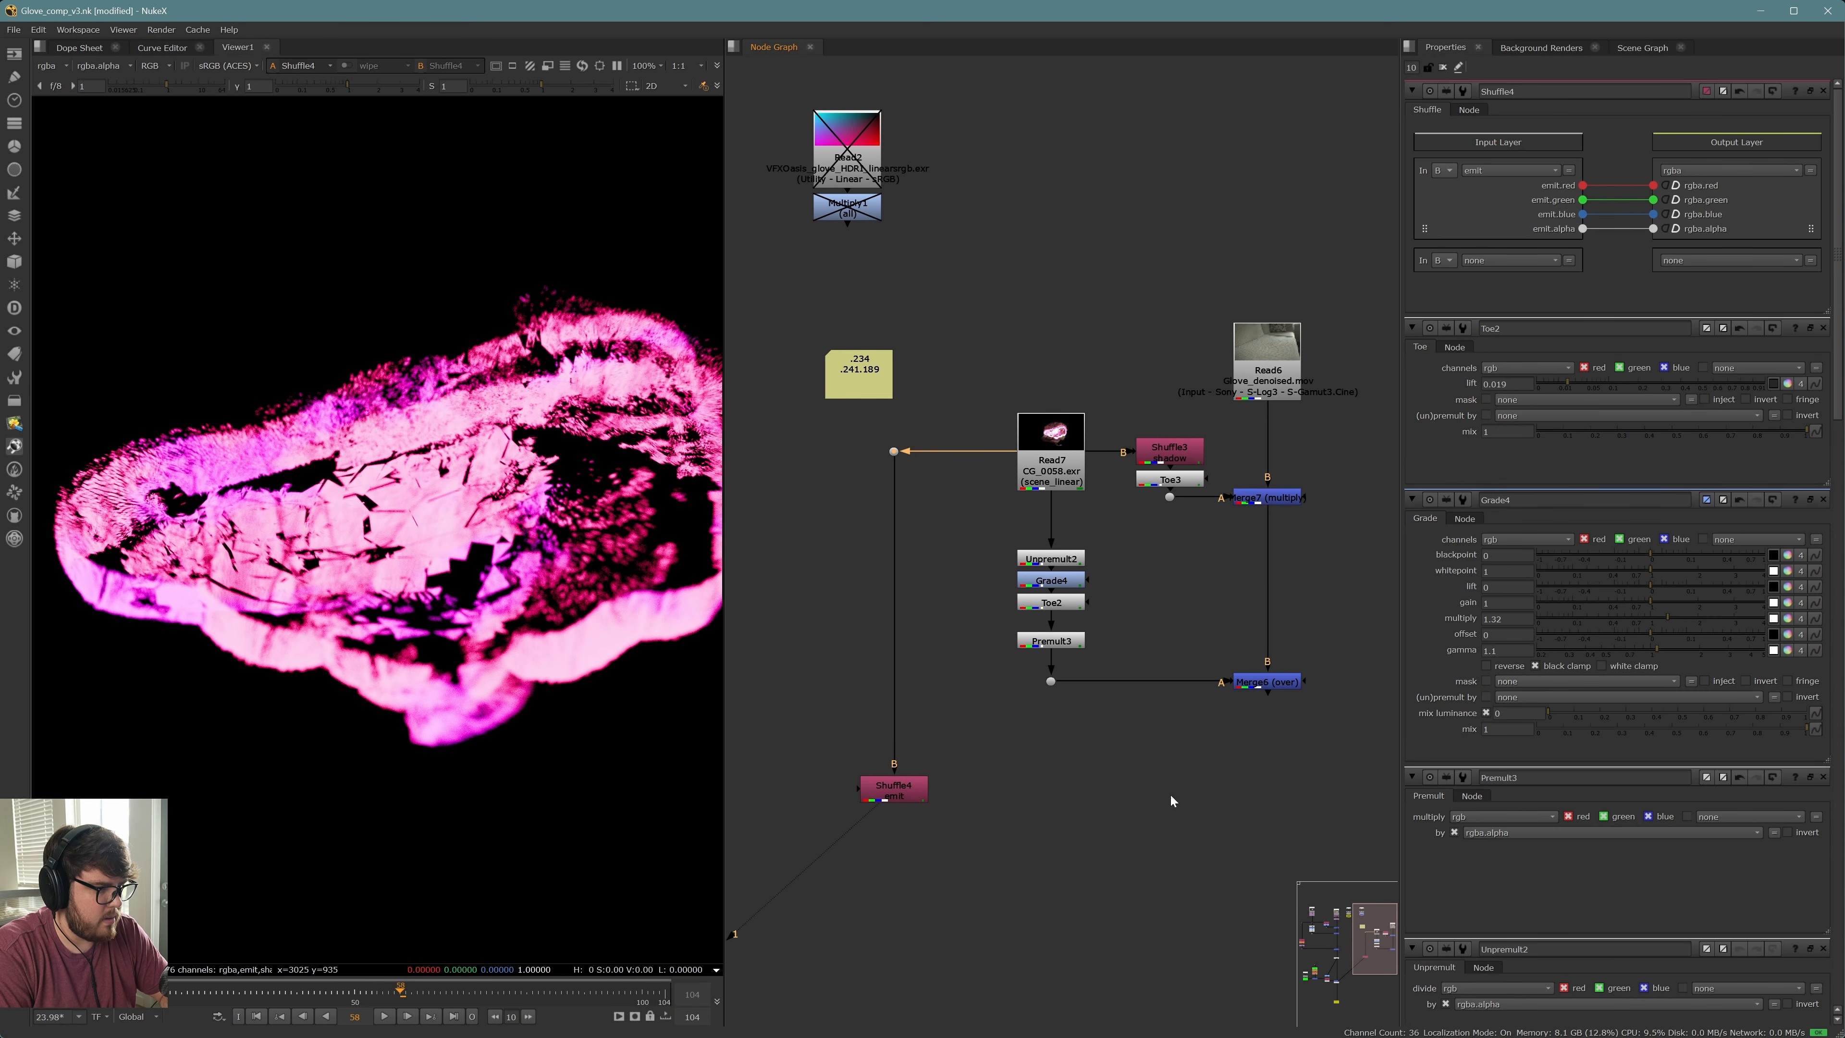
Add a Merge below the CG over Merge to layer the emit Shuffle onto the composite, and view its output
middle_drag(1270, 833, 1221, 785)
key(m)
mouse_move(1212, 773)
mouse_down()
mouse_move(846, 739)
mouse_move(1223, 749)
mouse_move(1222, 635)
mouse_move(1235, 745)
mouse_up()
key(1)
key(f)
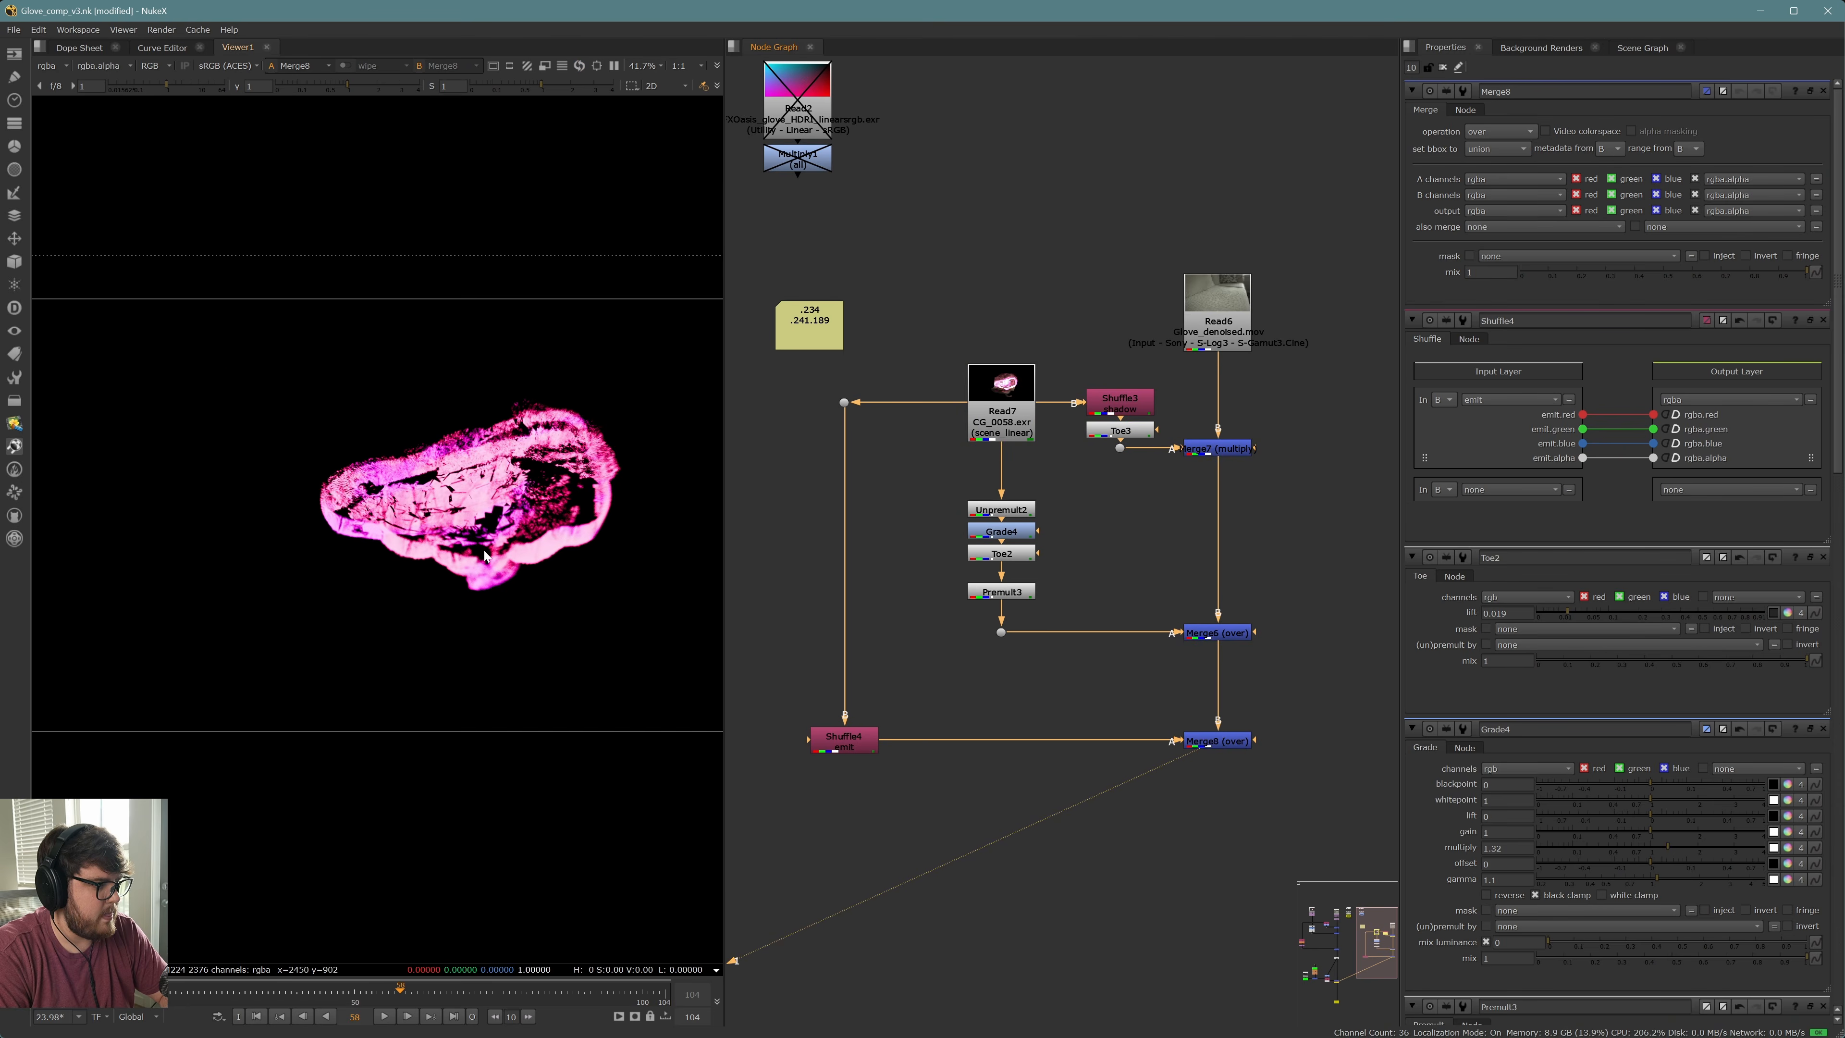
scroll(501, 527, up, 1)
scroll(496, 517, up, 3)
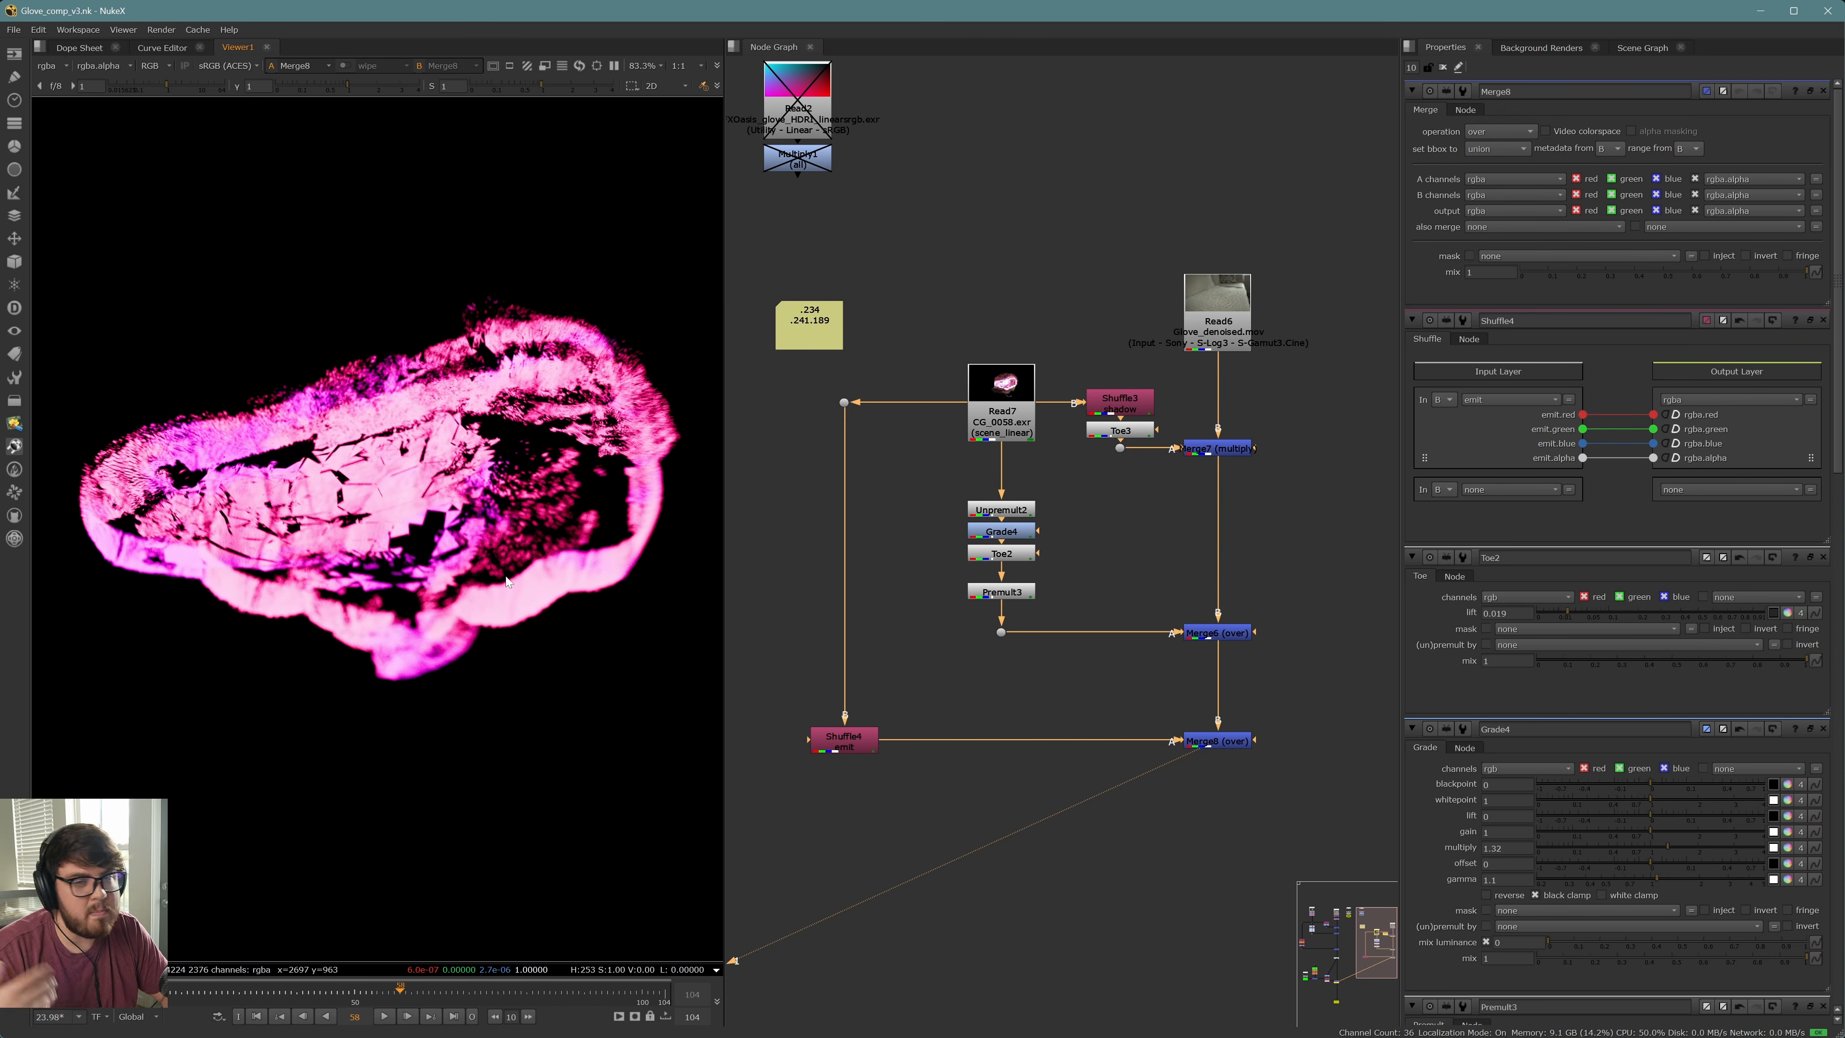
Set the new emit Merge's operation to plus
click(1217, 740)
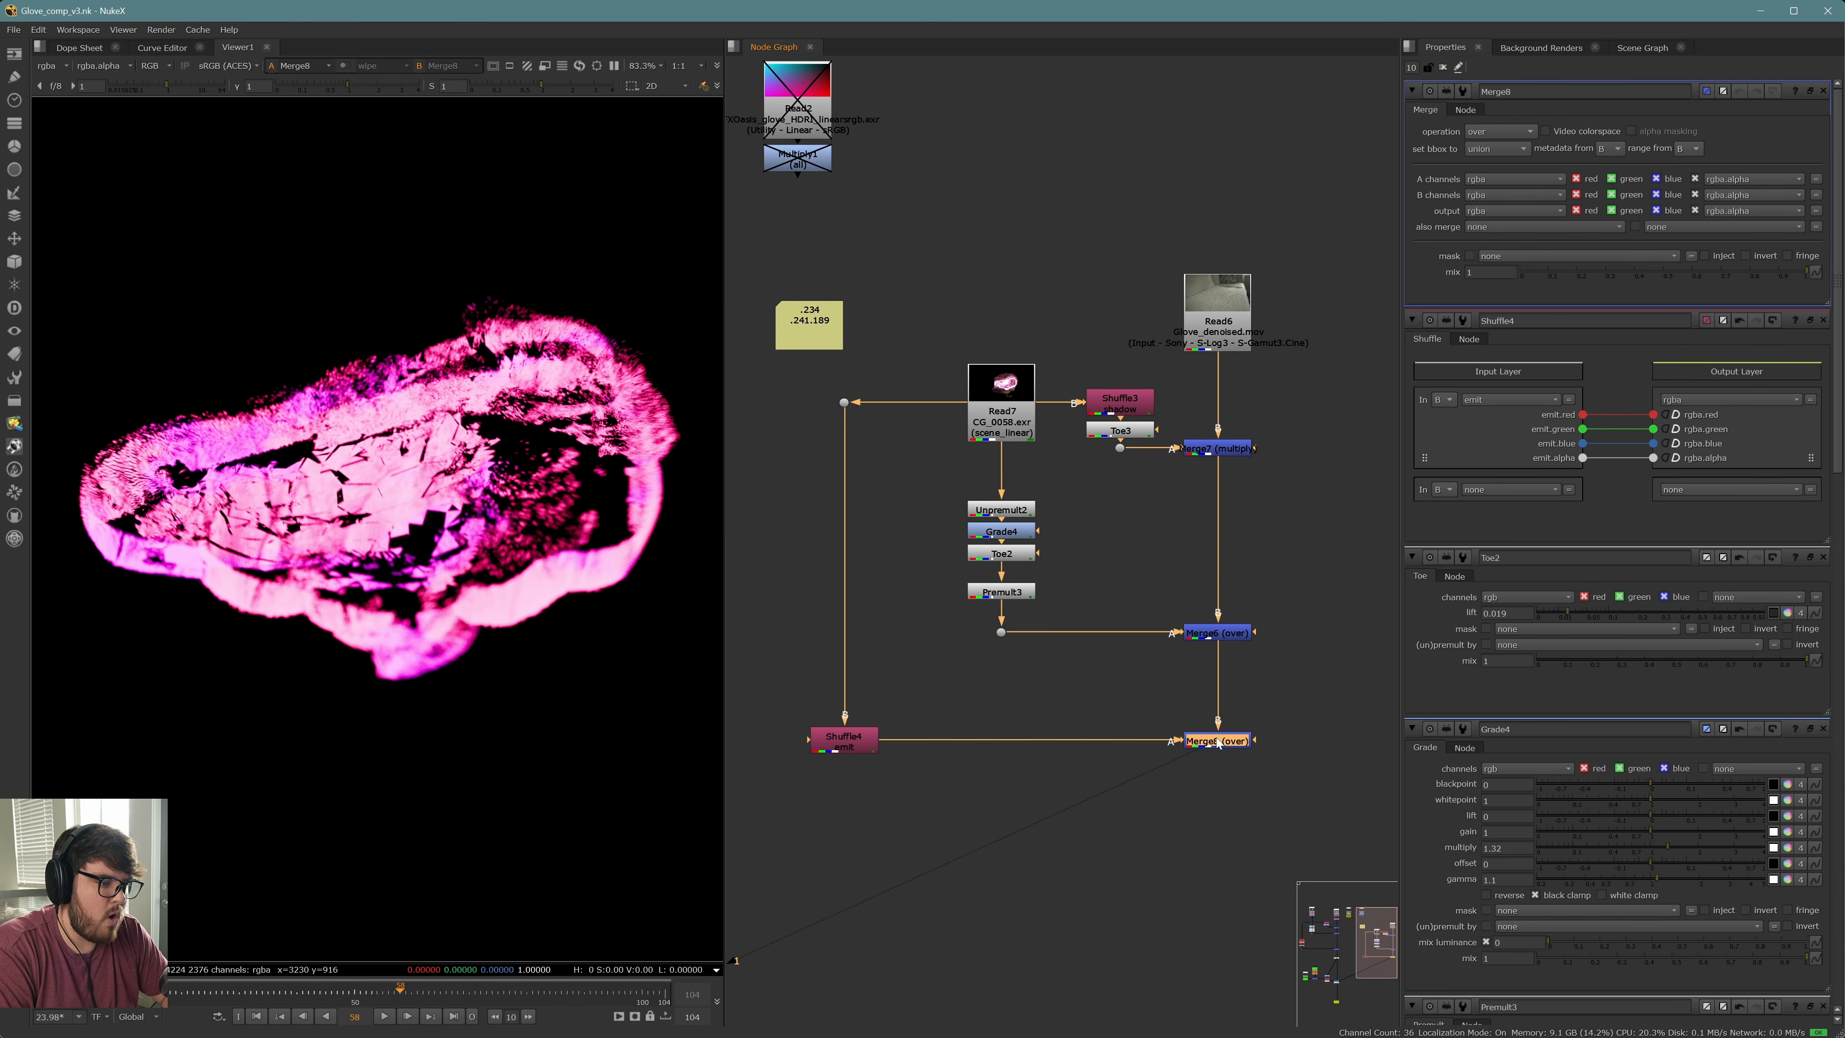
click(1522, 134)
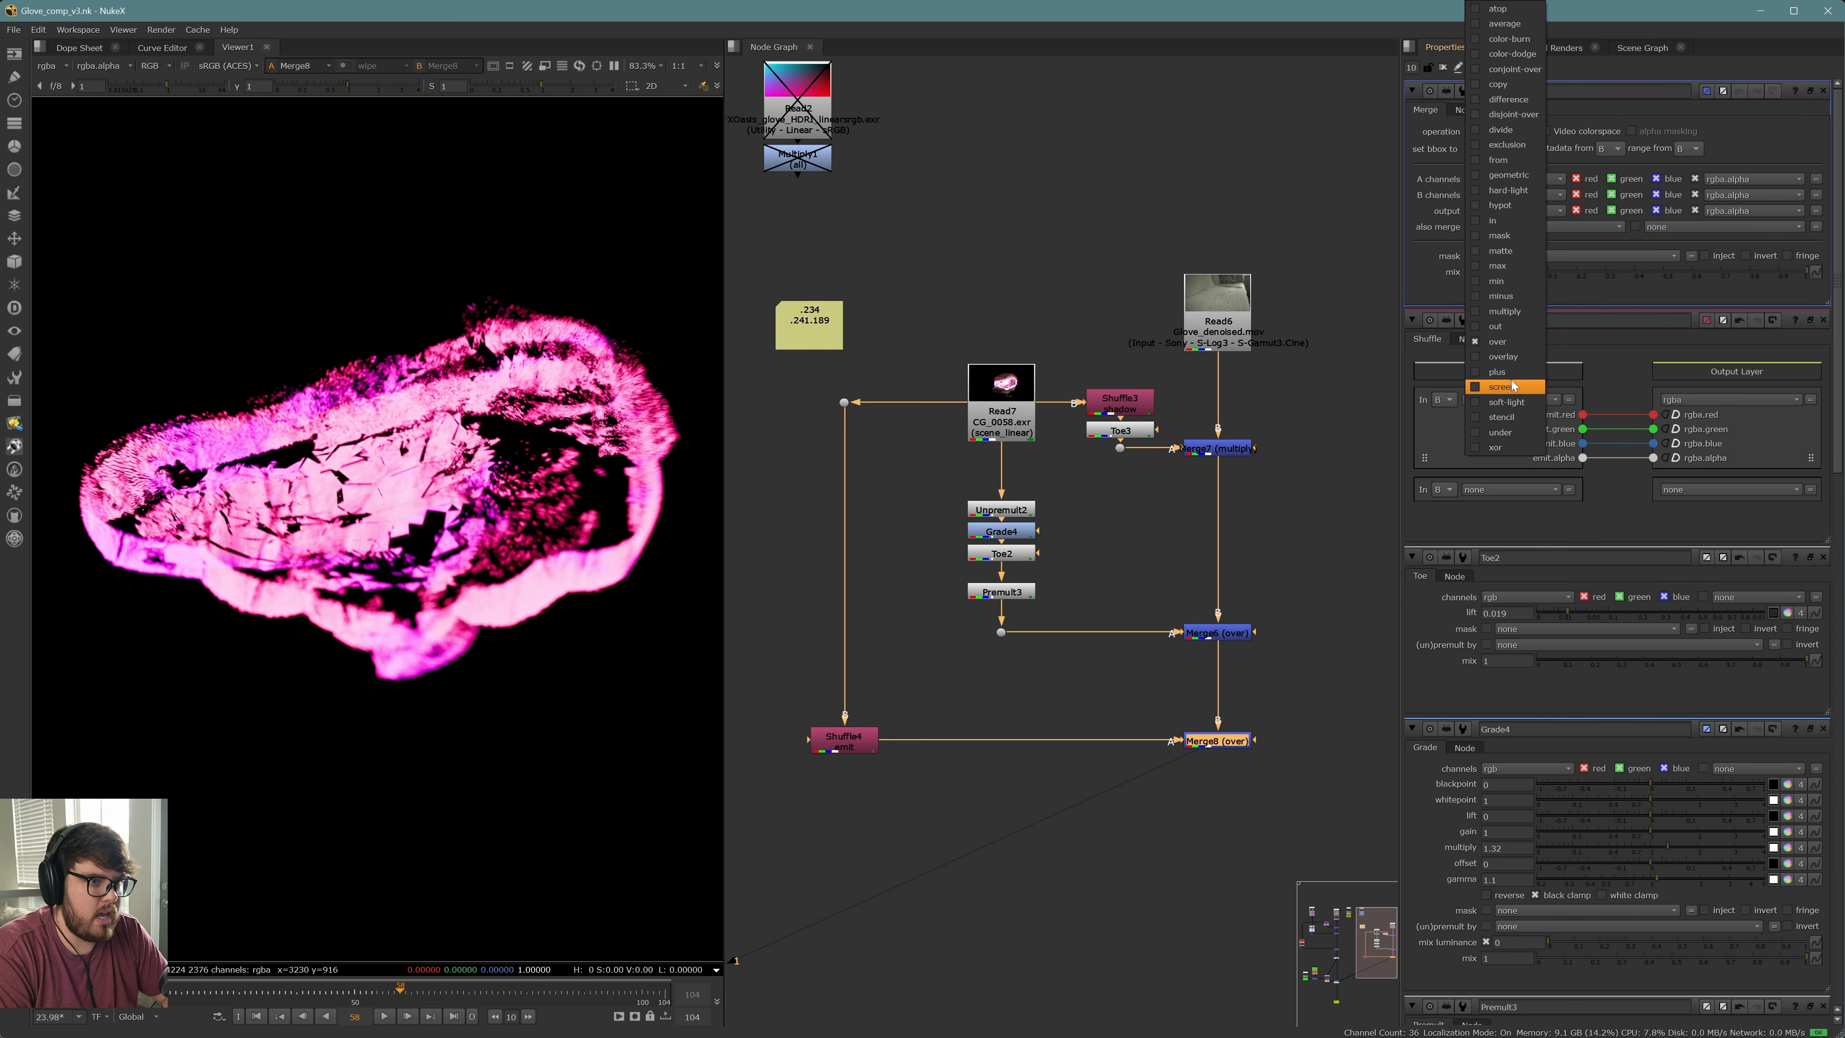
click(1484, 370)
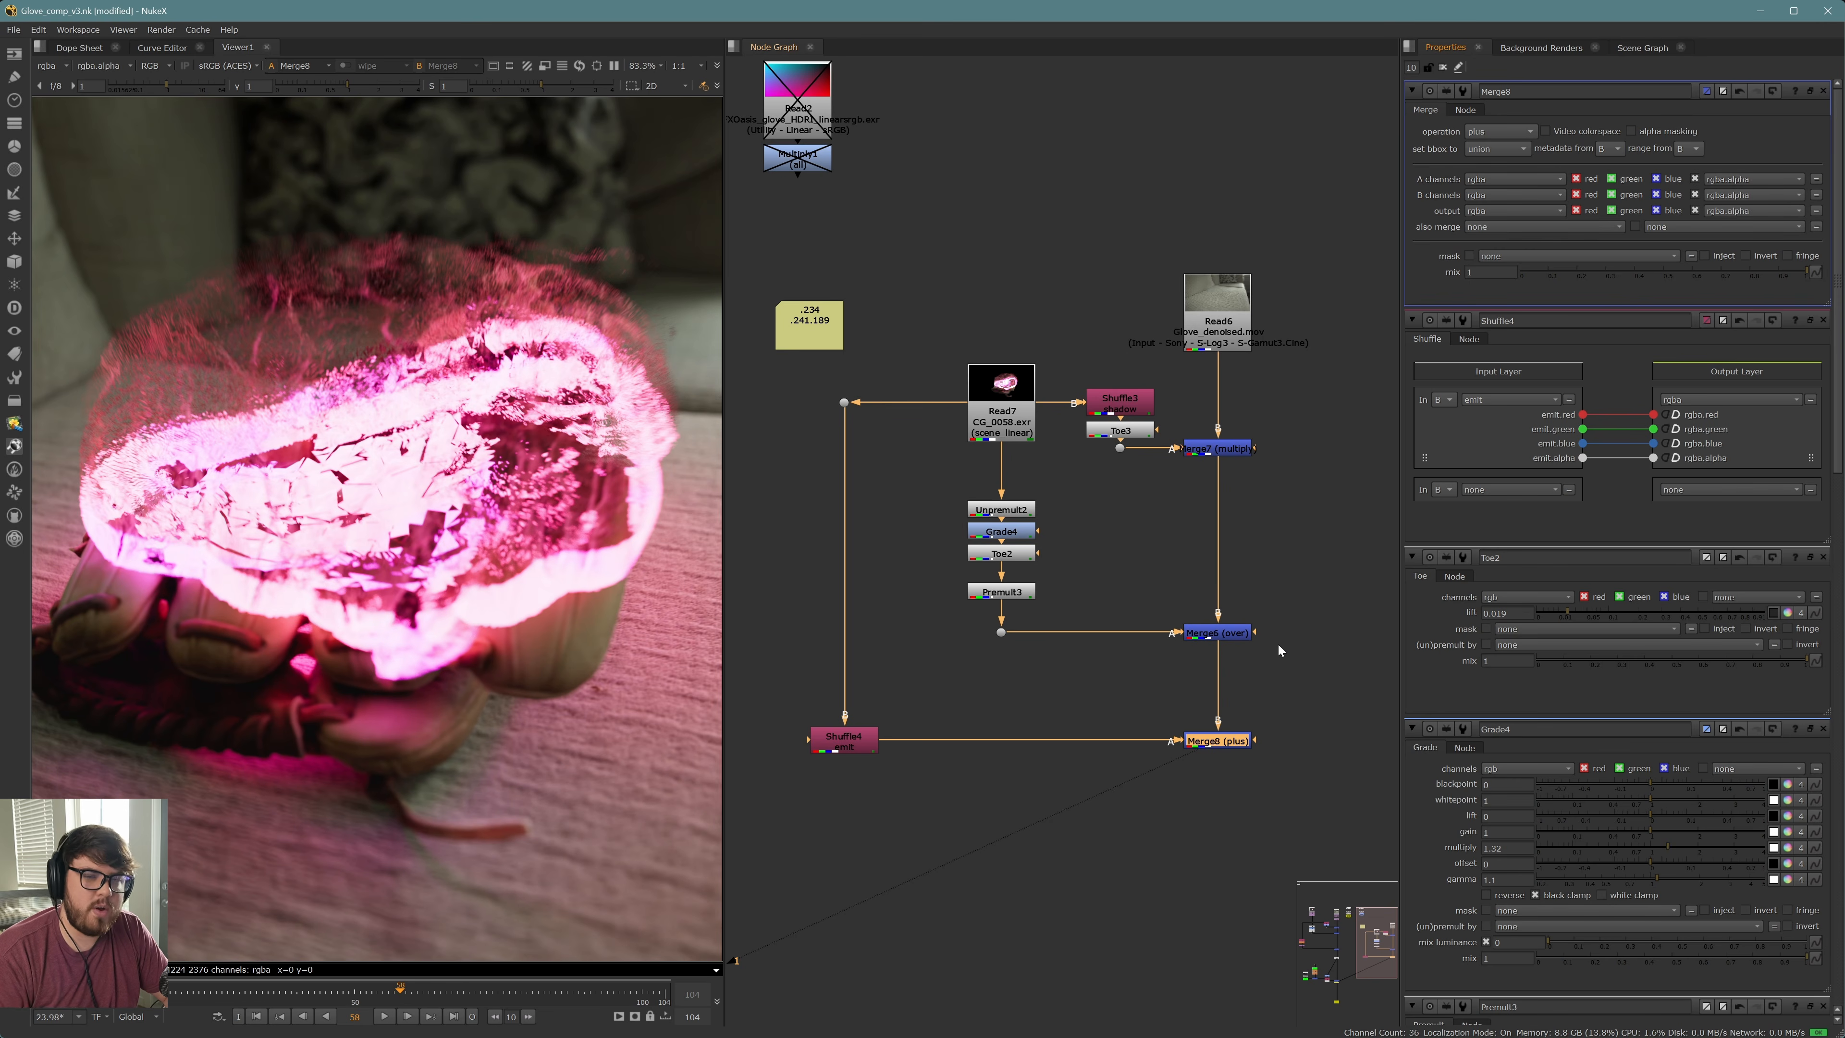
Raise the emit Shuffle and add a corner Dot on its connection to the plus Merge
drag(864, 747, 861, 686)
ctrl+drag(1029, 709, 847, 743)
drag(863, 681, 863, 652)
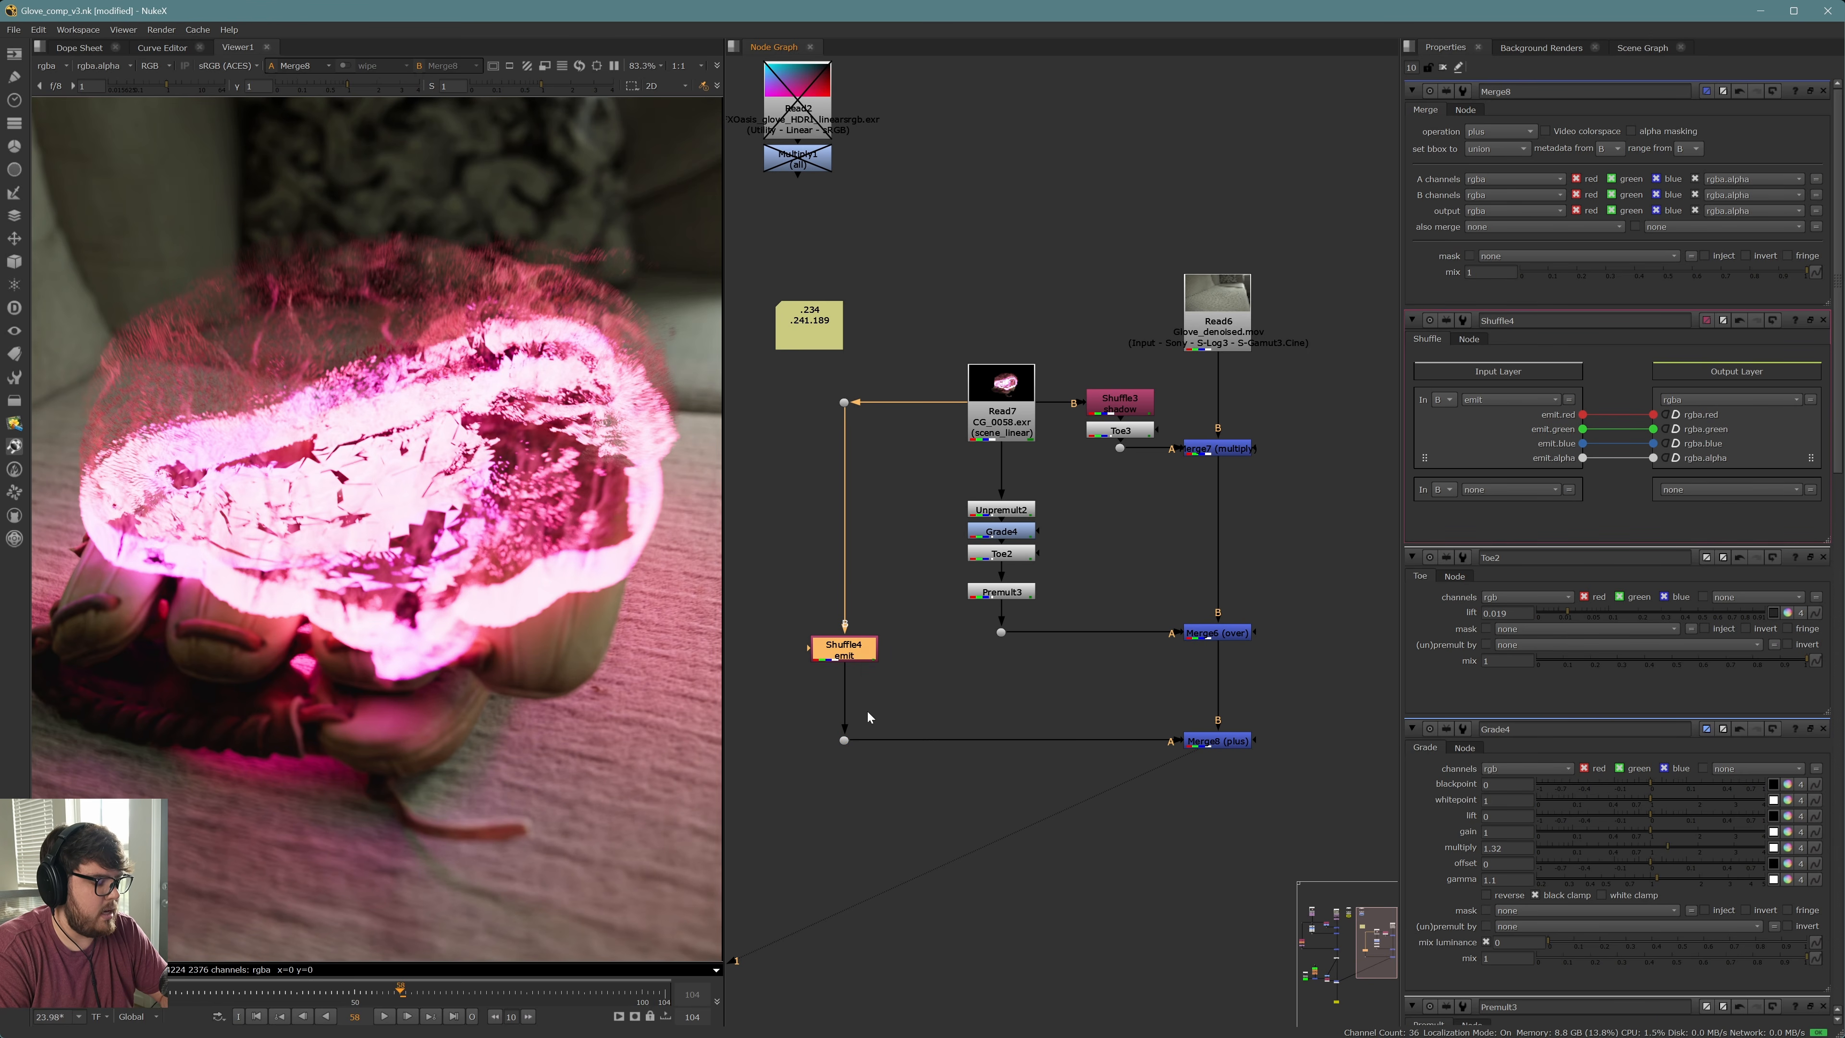
Insert a Blur after the emit Shuffle, set its size to 500, and save the script
key(b)
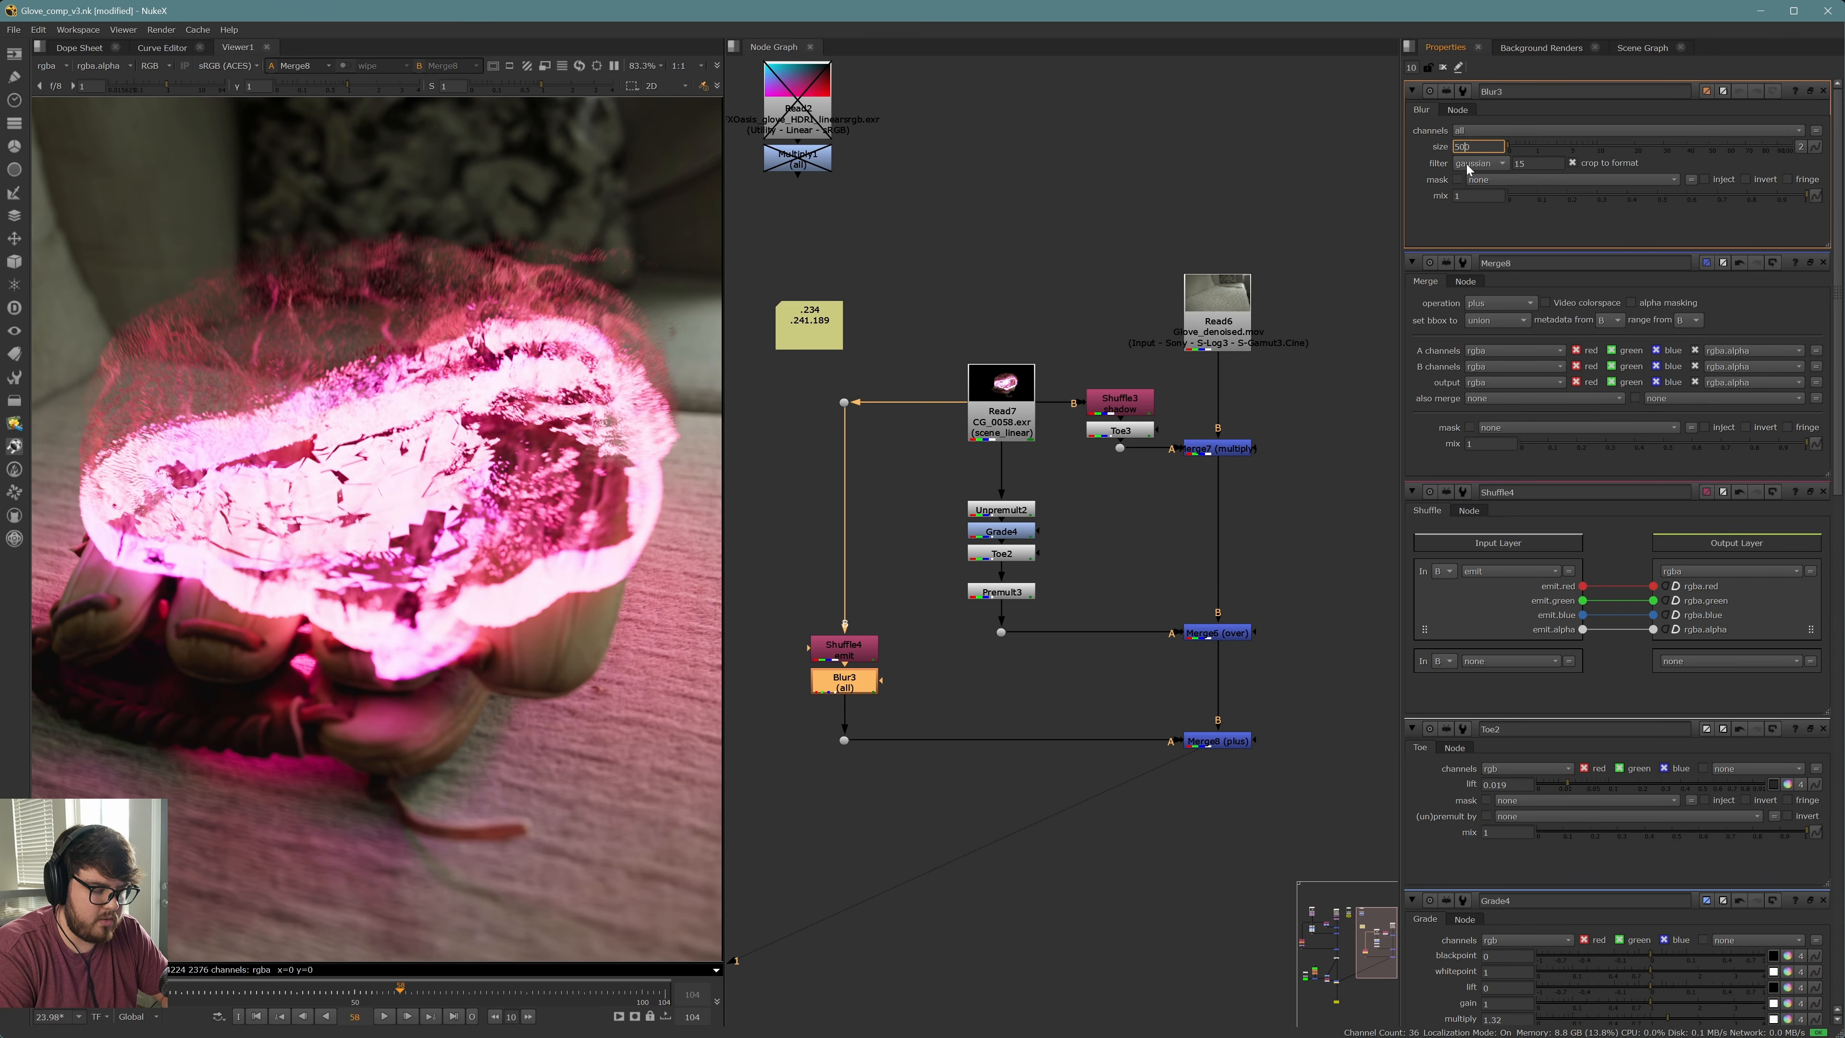
text(0)
key(Return)
scroll(581, 246, down, 1)
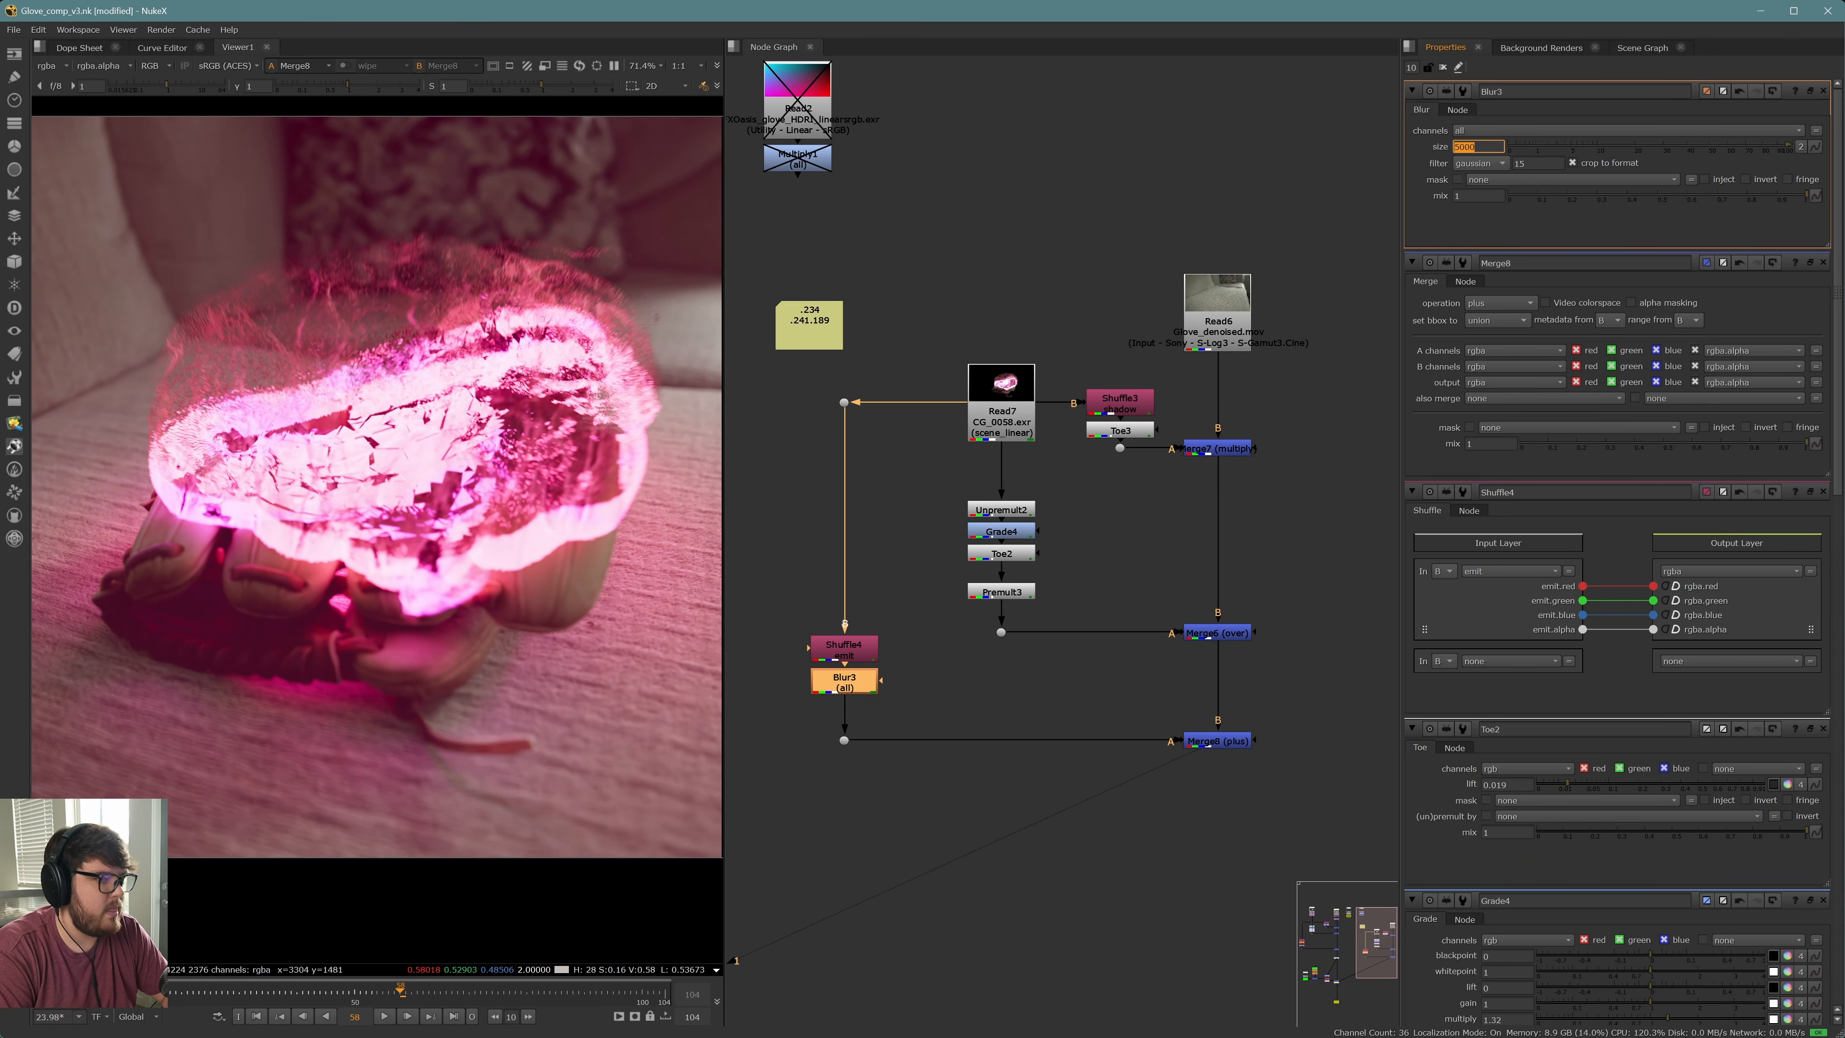
key(BackSpace)
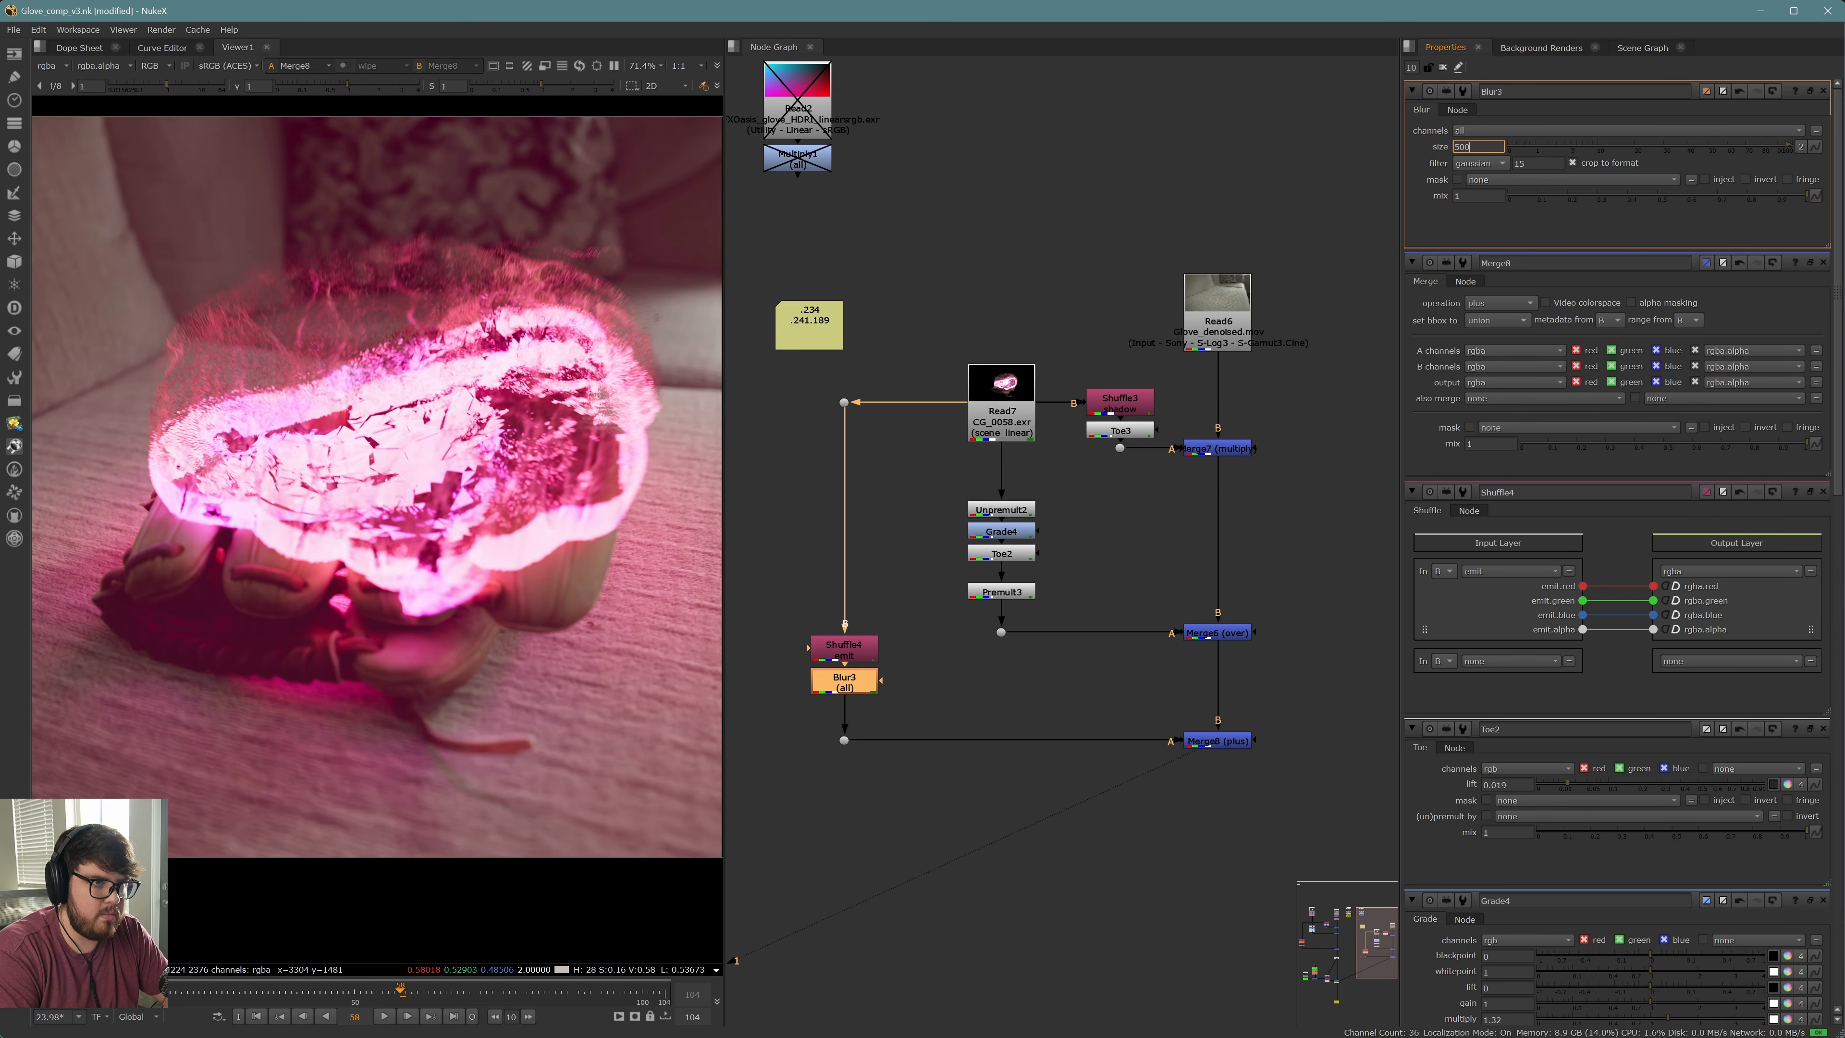
key(Return)
scroll(416, 423, down, 3)
middle_drag(273, 523, 307, 570)
scroll(307, 570, up, 3)
key(ctrl+s)
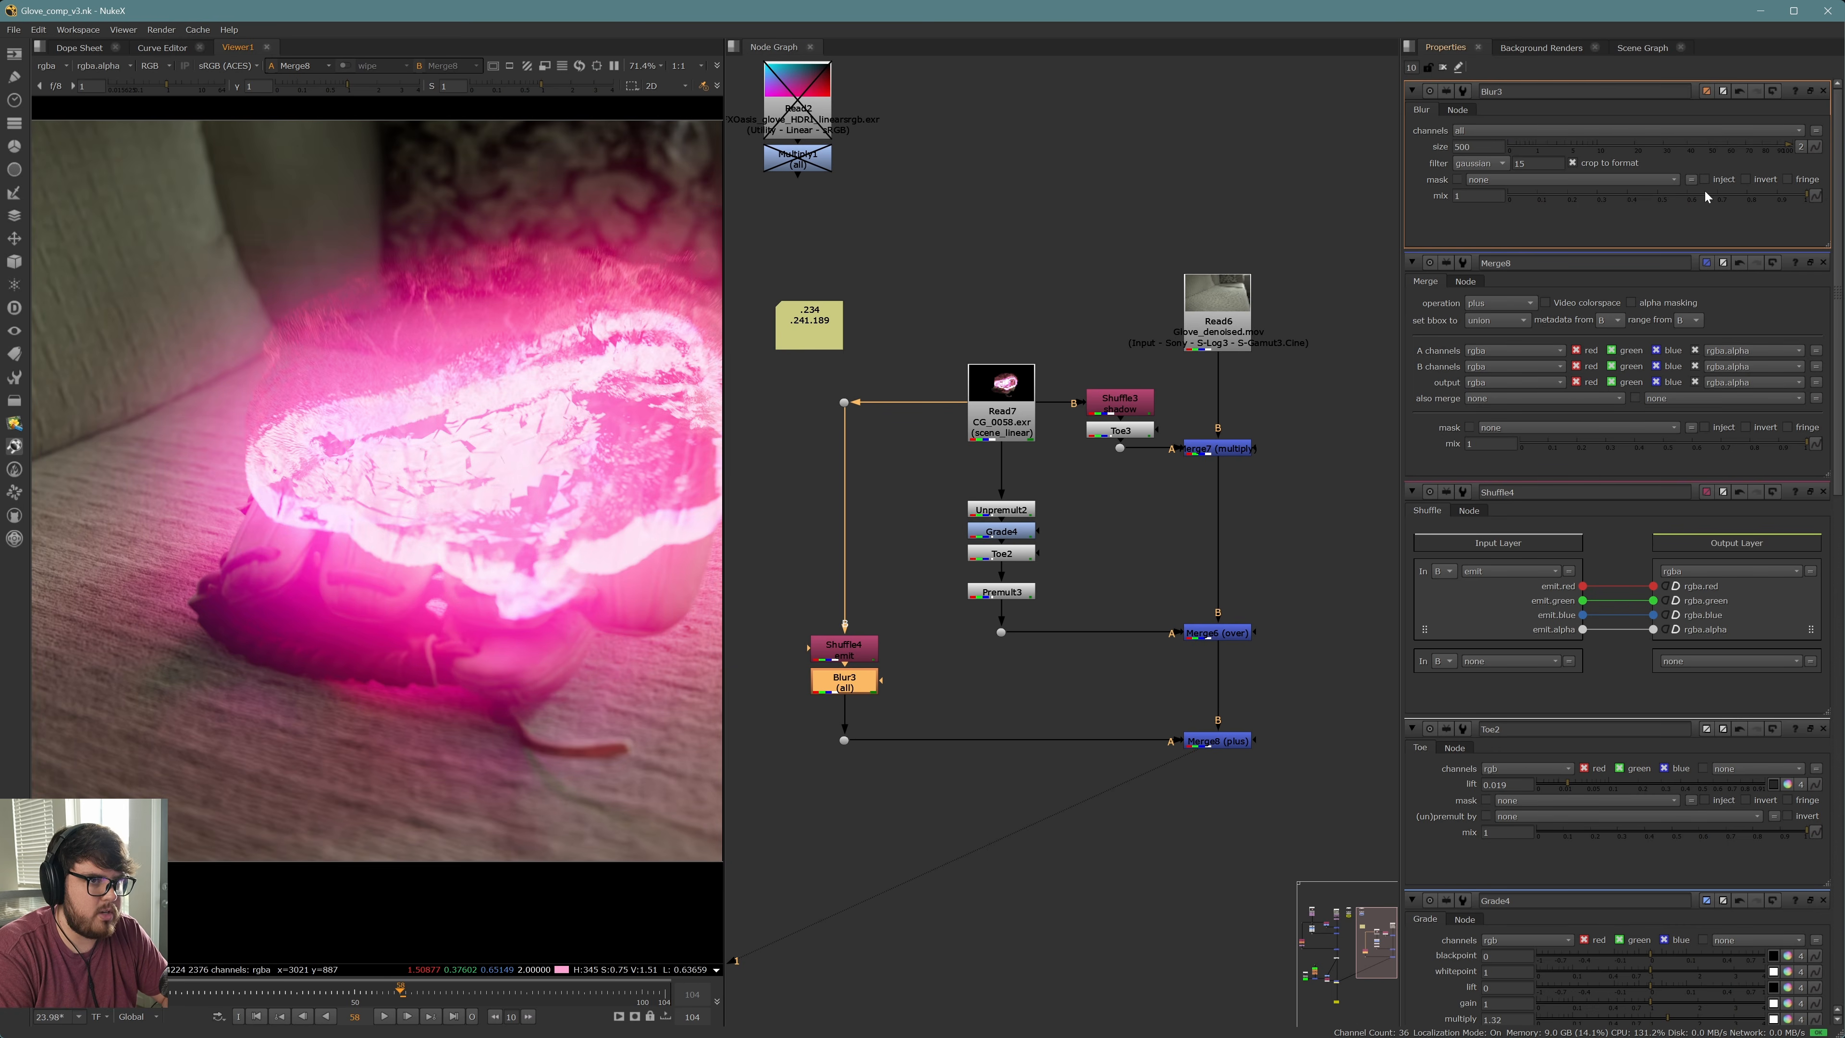
Reduce the plus Merge's mix to 0.03 and check the softened glow in the viewer
click(1199, 742)
drag(1658, 271, 1527, 271)
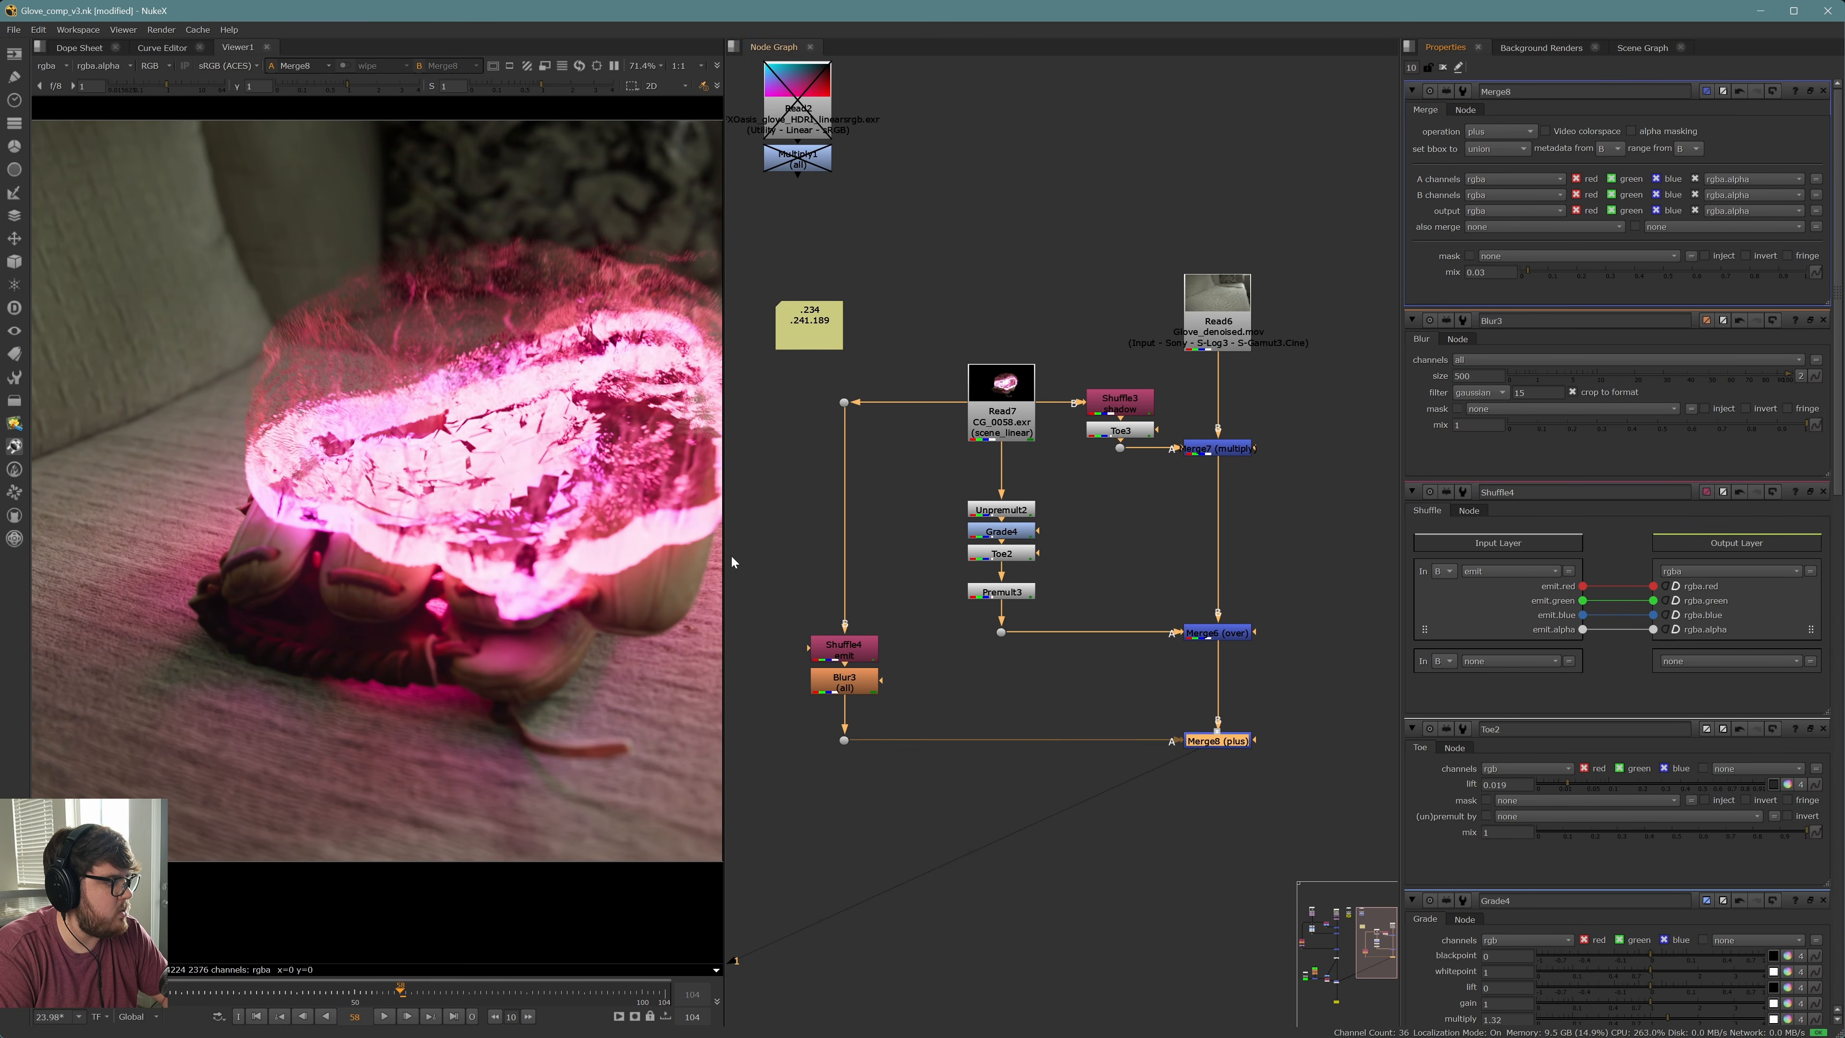
scroll(404, 574, down, 2)
key(s)
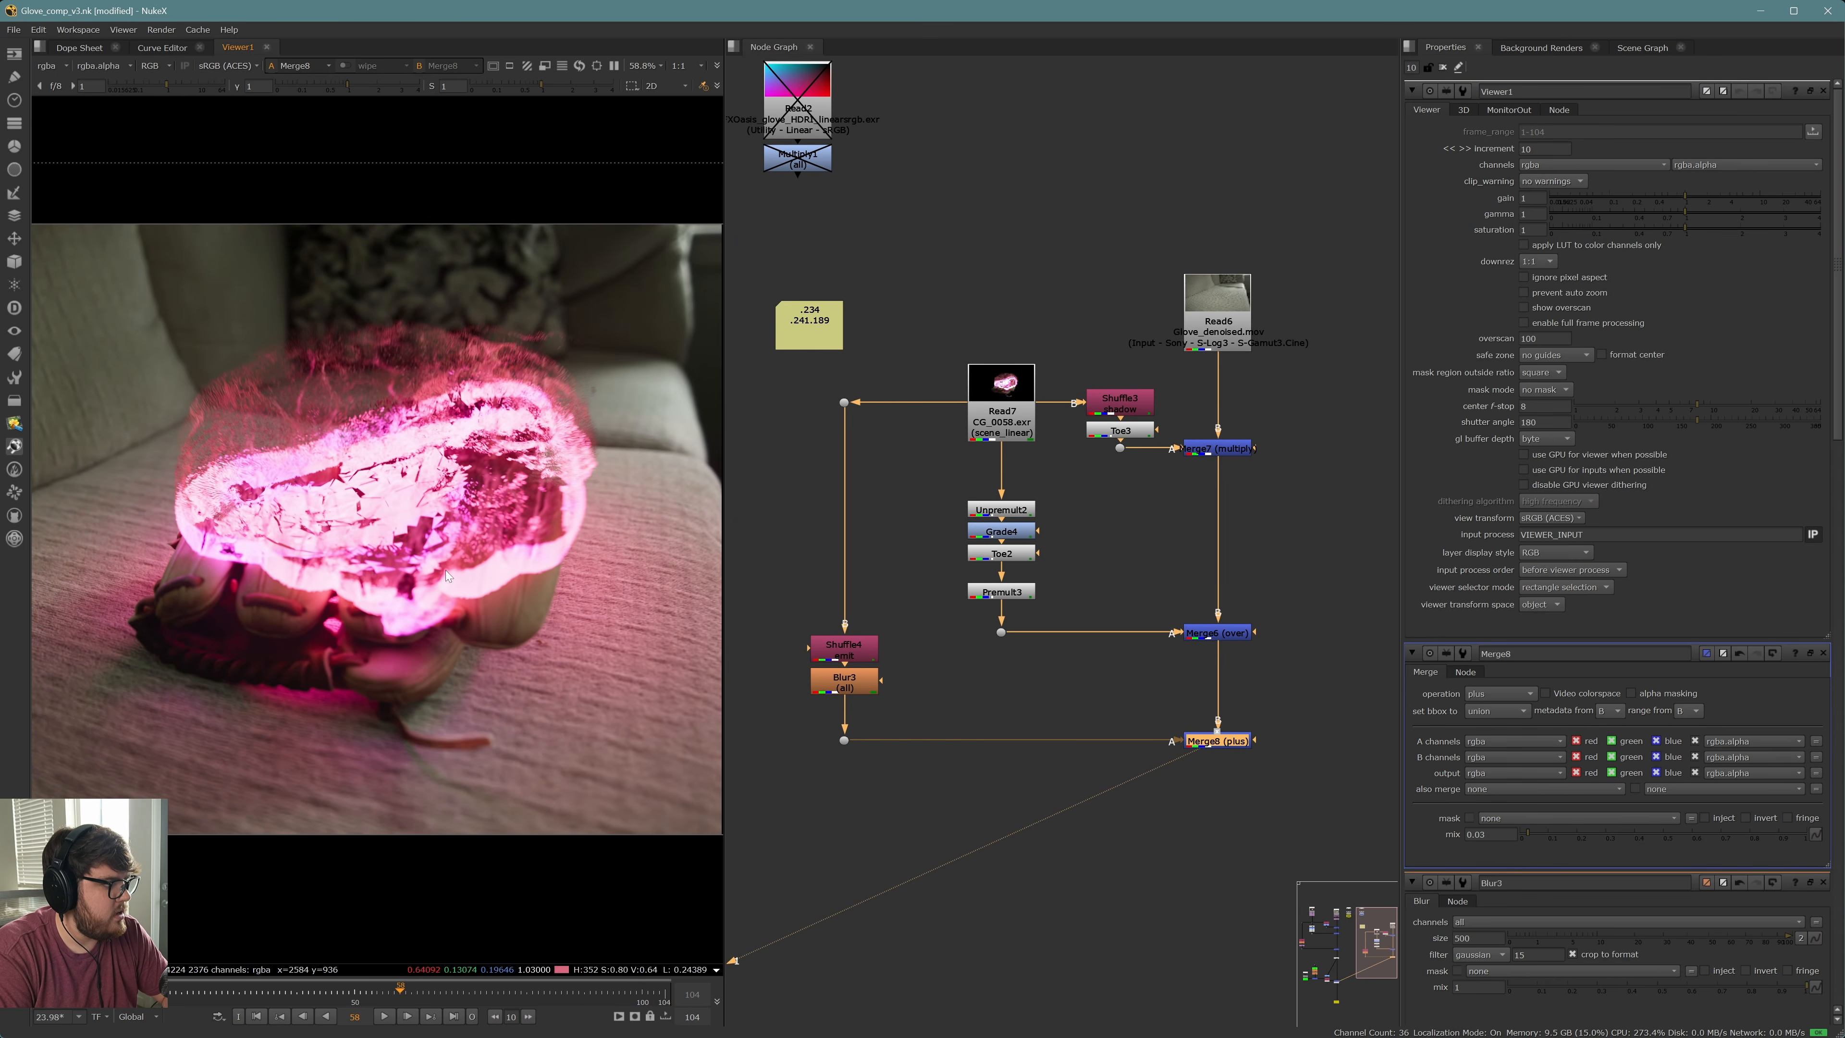
Add a K_LensEngine node below the plus Merge, connect the composite to its backplate input, and view the result
click(1176, 812)
middle_drag(1175, 812, 1125, 705)
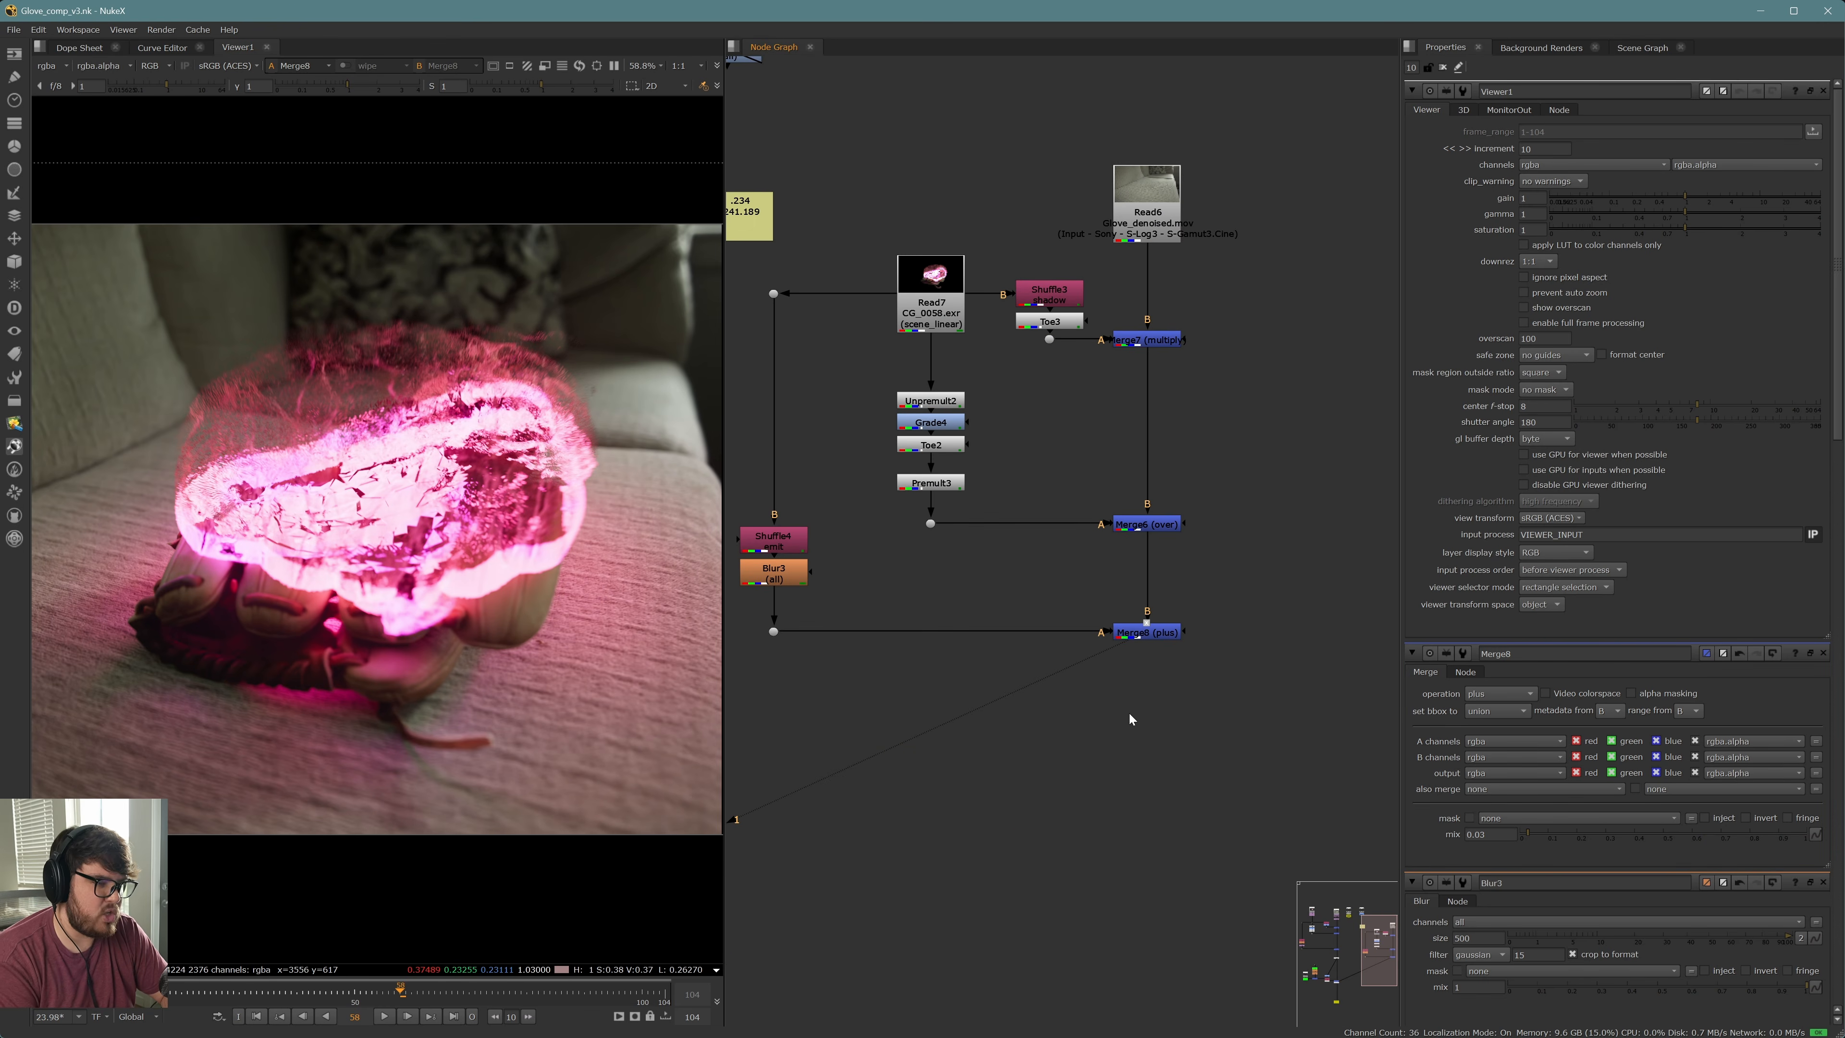
scroll(574, 578, down, 2)
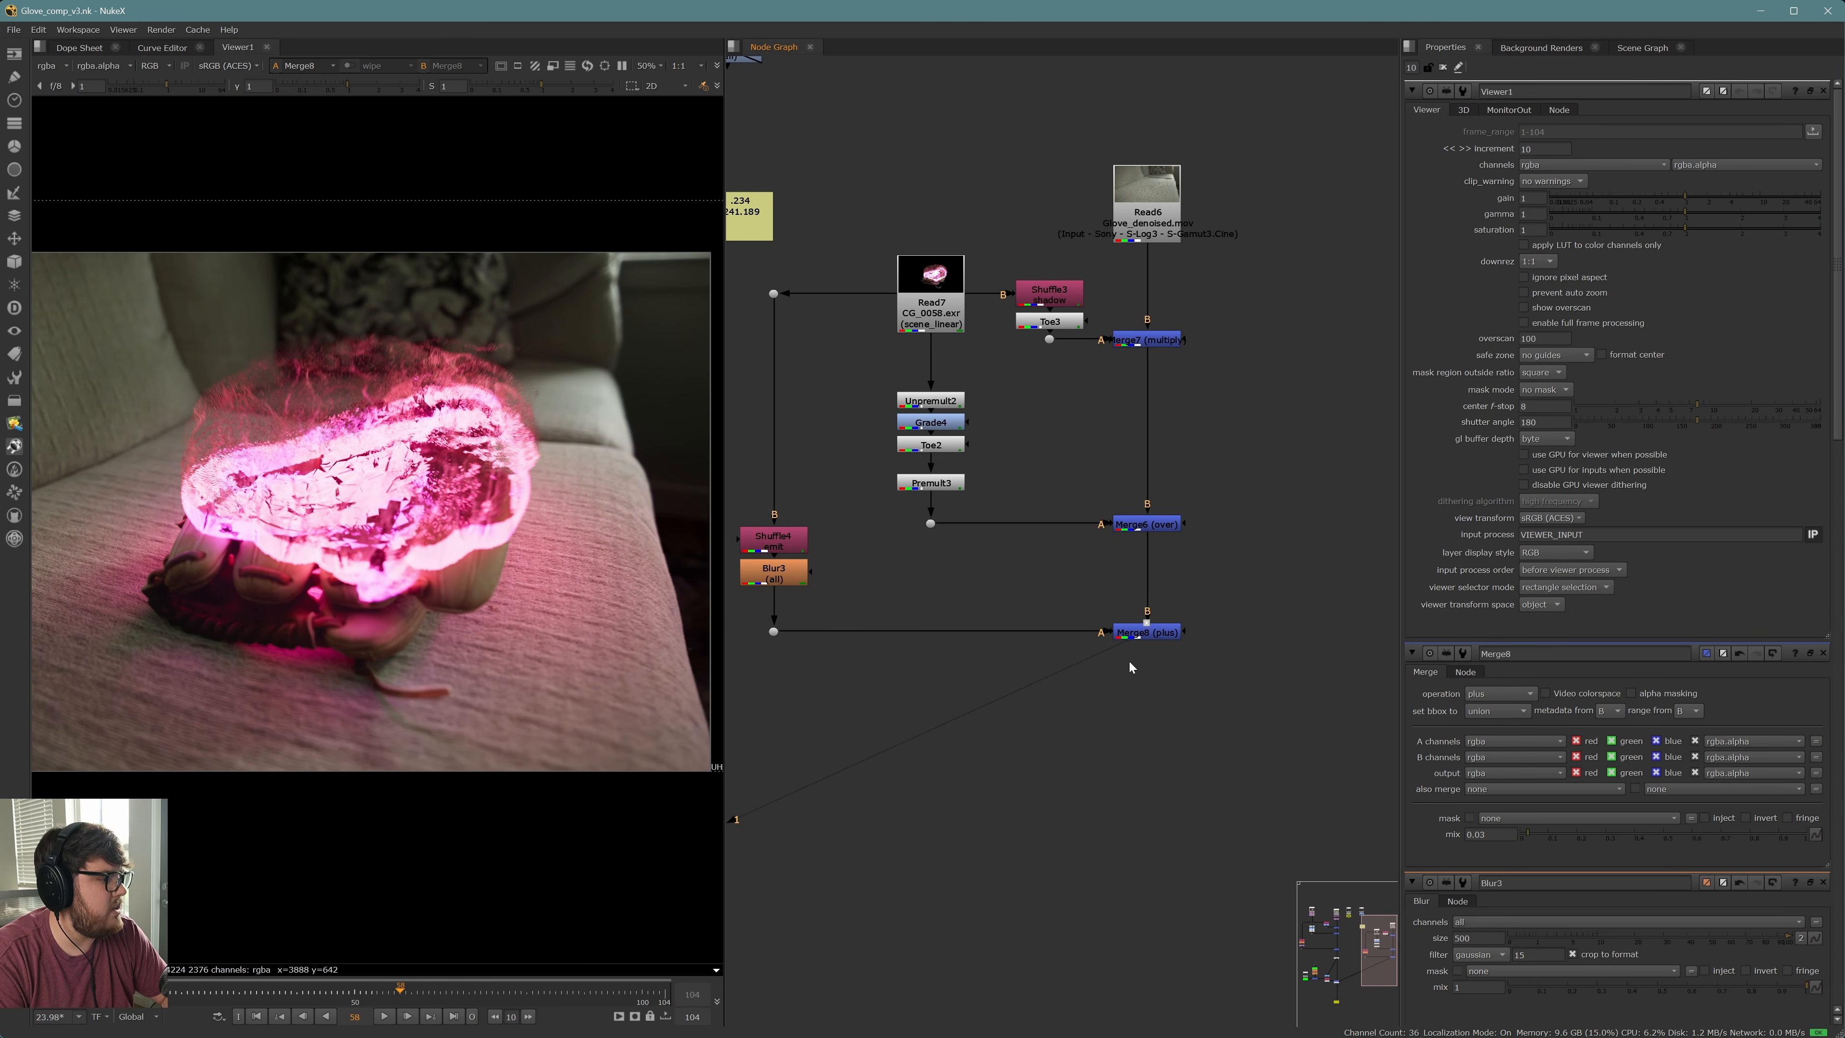
click(14, 400)
mouse_move(115, 723)
click(277, 719)
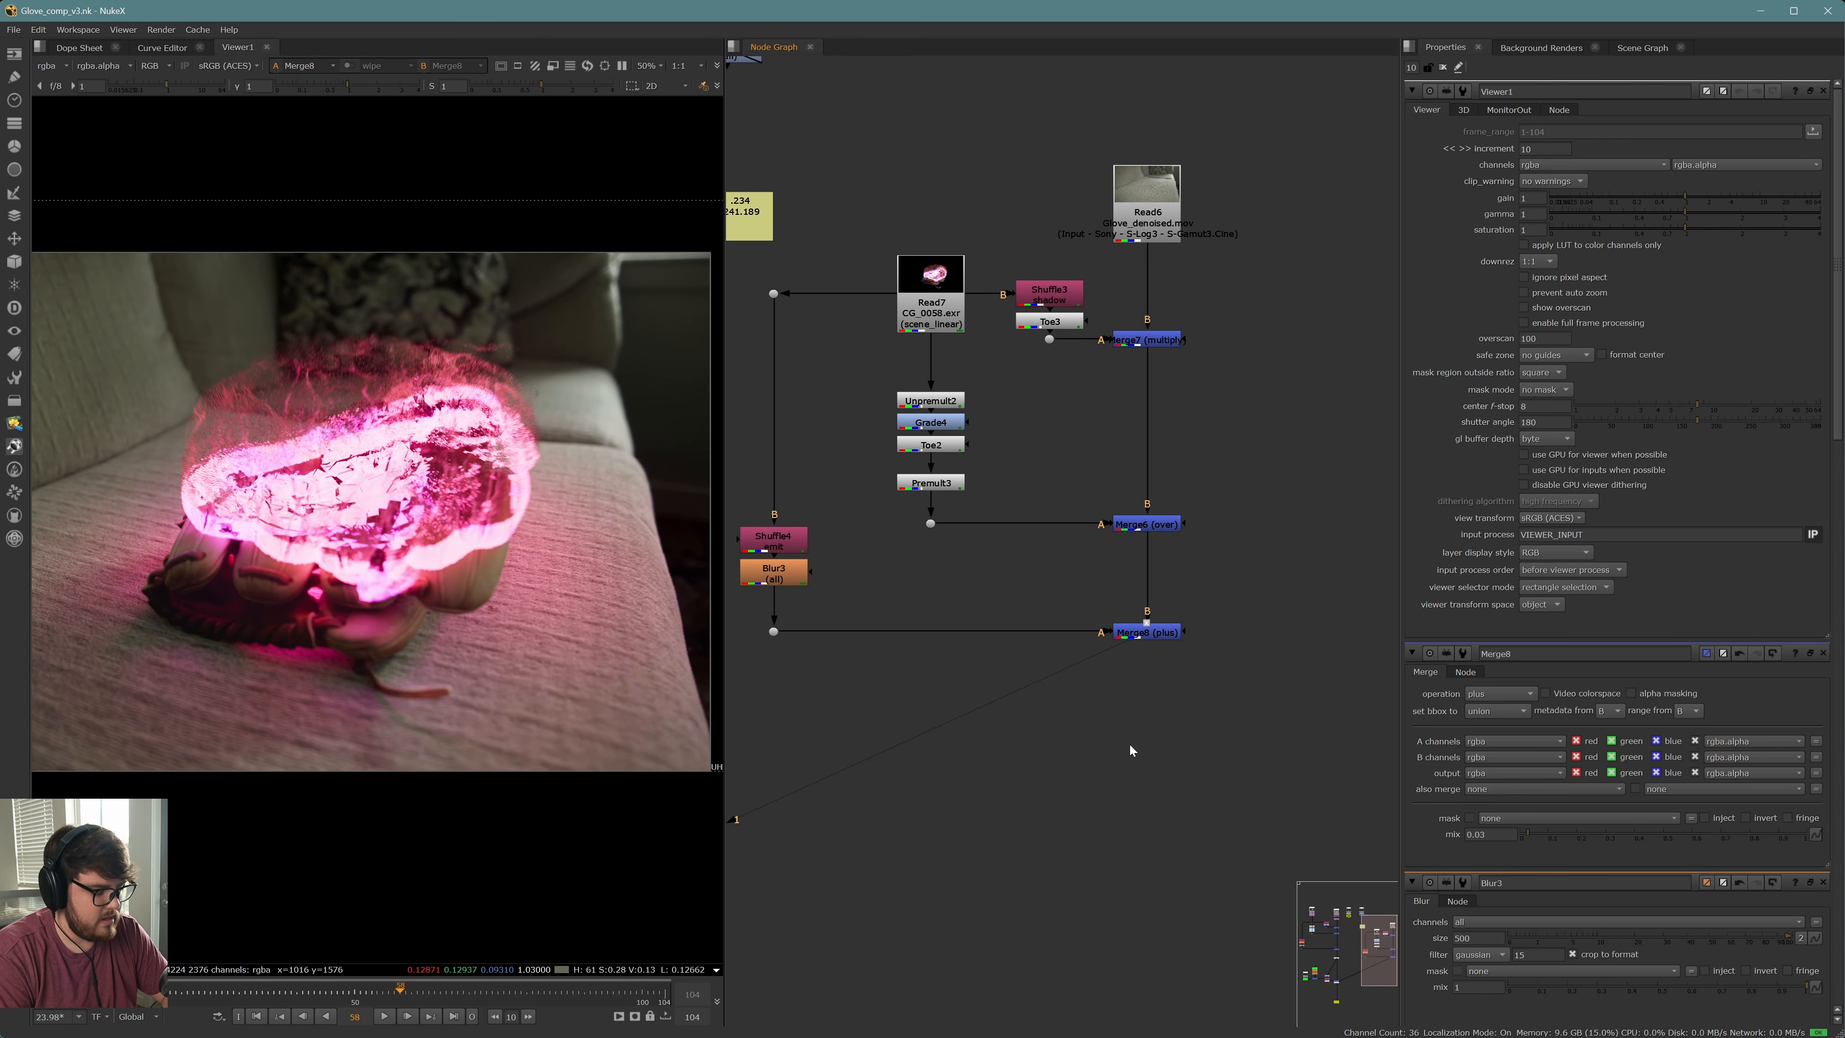
key(Tab)
text(klen)
click(1017, 756)
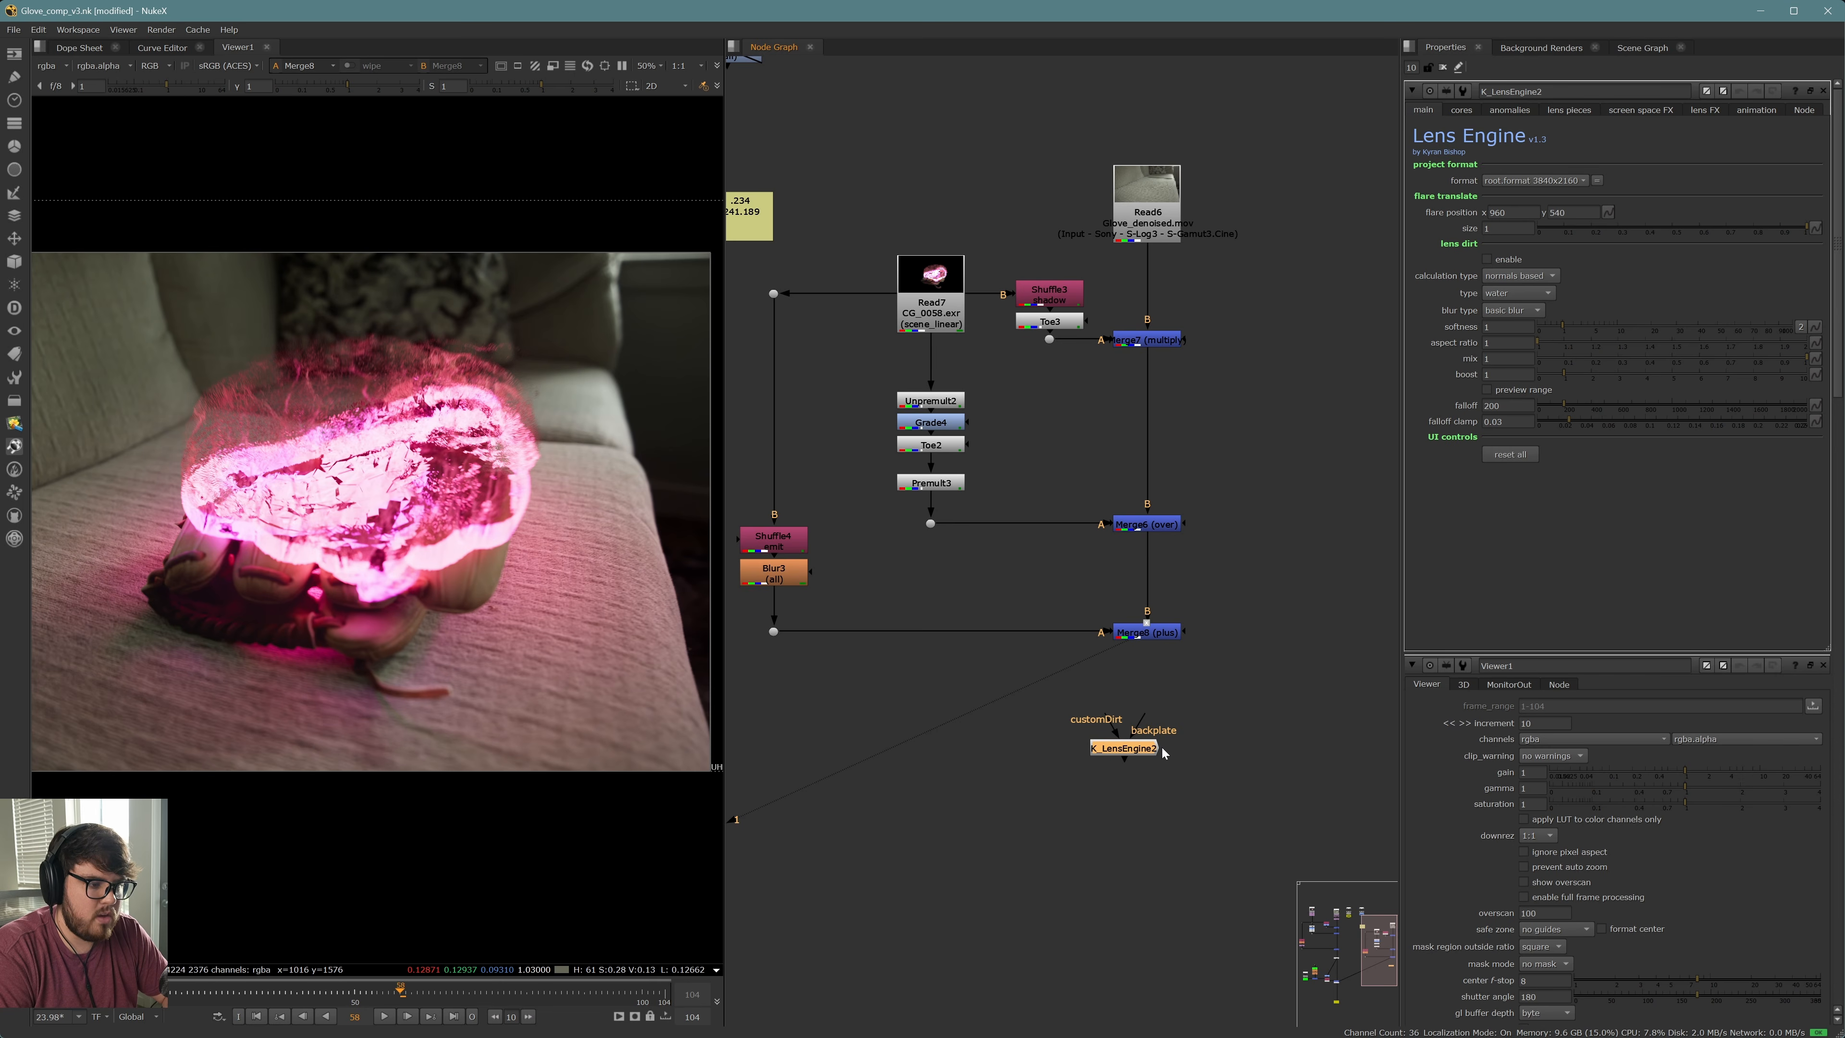
mouse_move(1143, 745)
mouse_down()
mouse_move(1174, 748)
mouse_move(1155, 634)
mouse_move(1159, 743)
mouse_move(1165, 722)
mouse_up()
key(1)
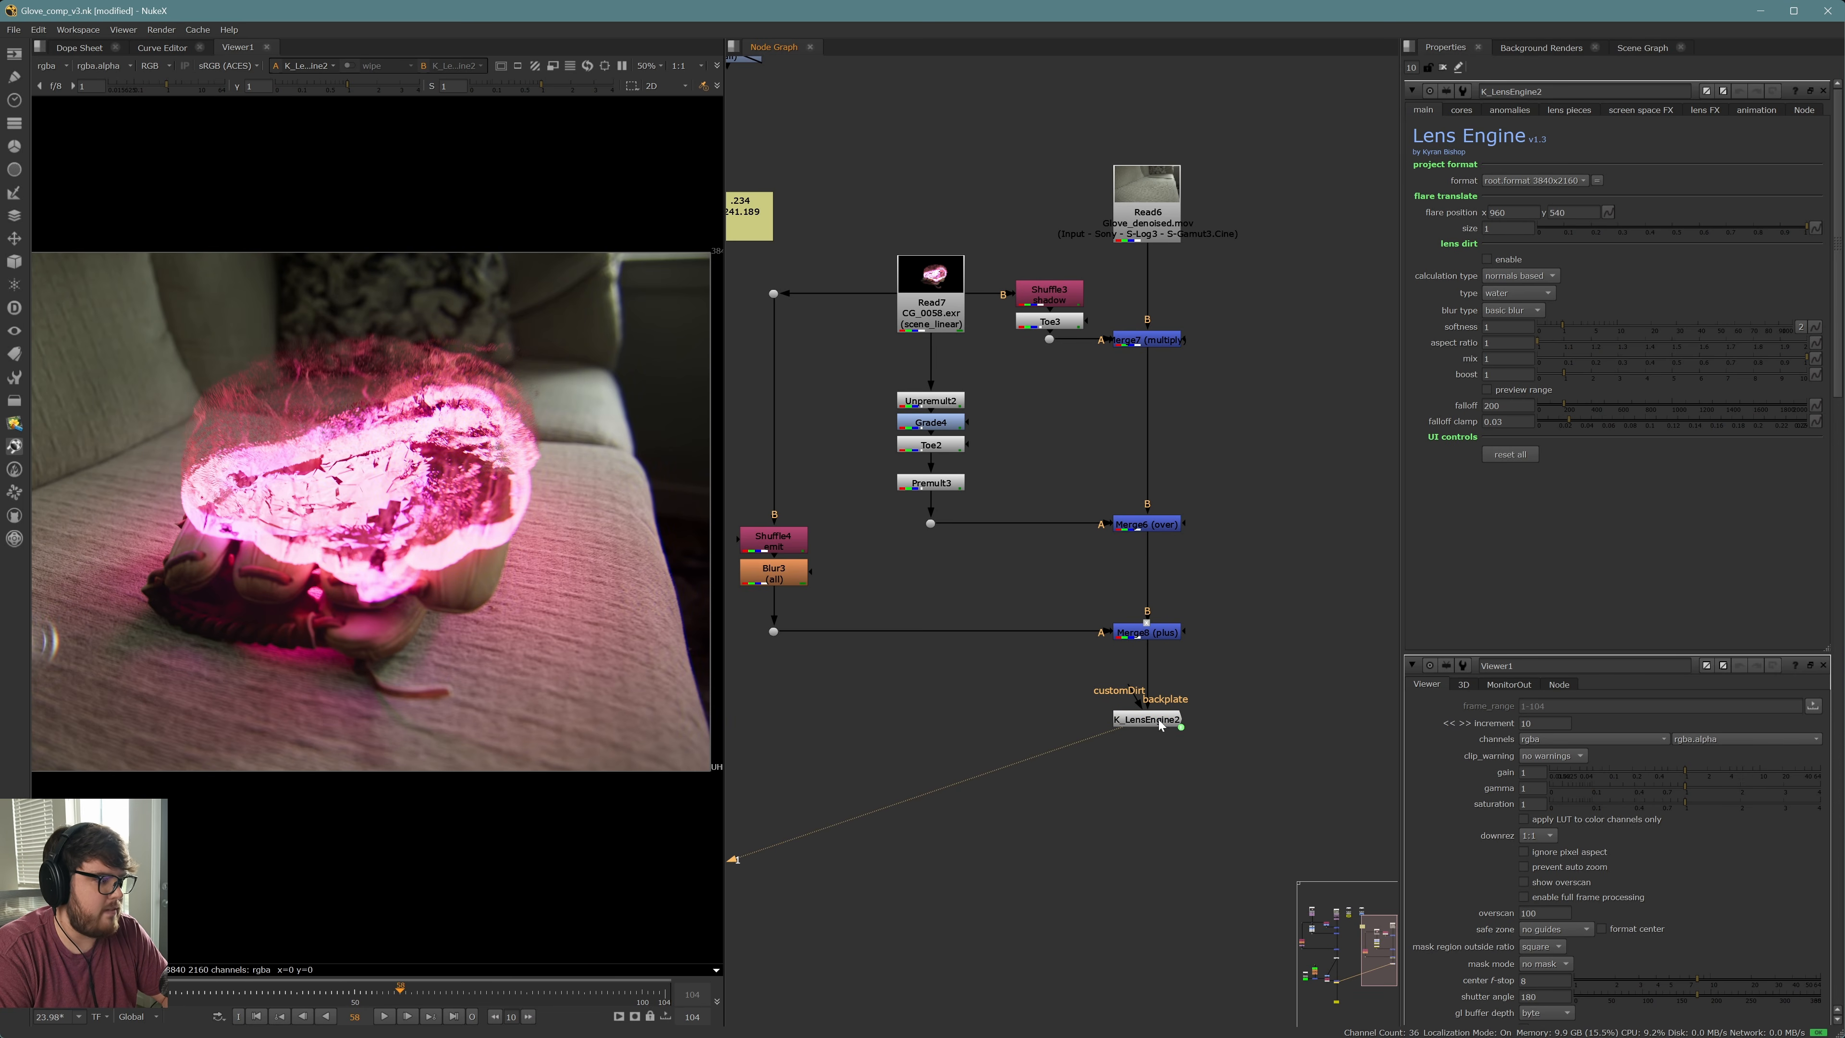
Disable the Lens Engine's core flare elements, including the core and corona
scroll(368, 491, down, 2)
middle_drag(368, 491, 427, 518)
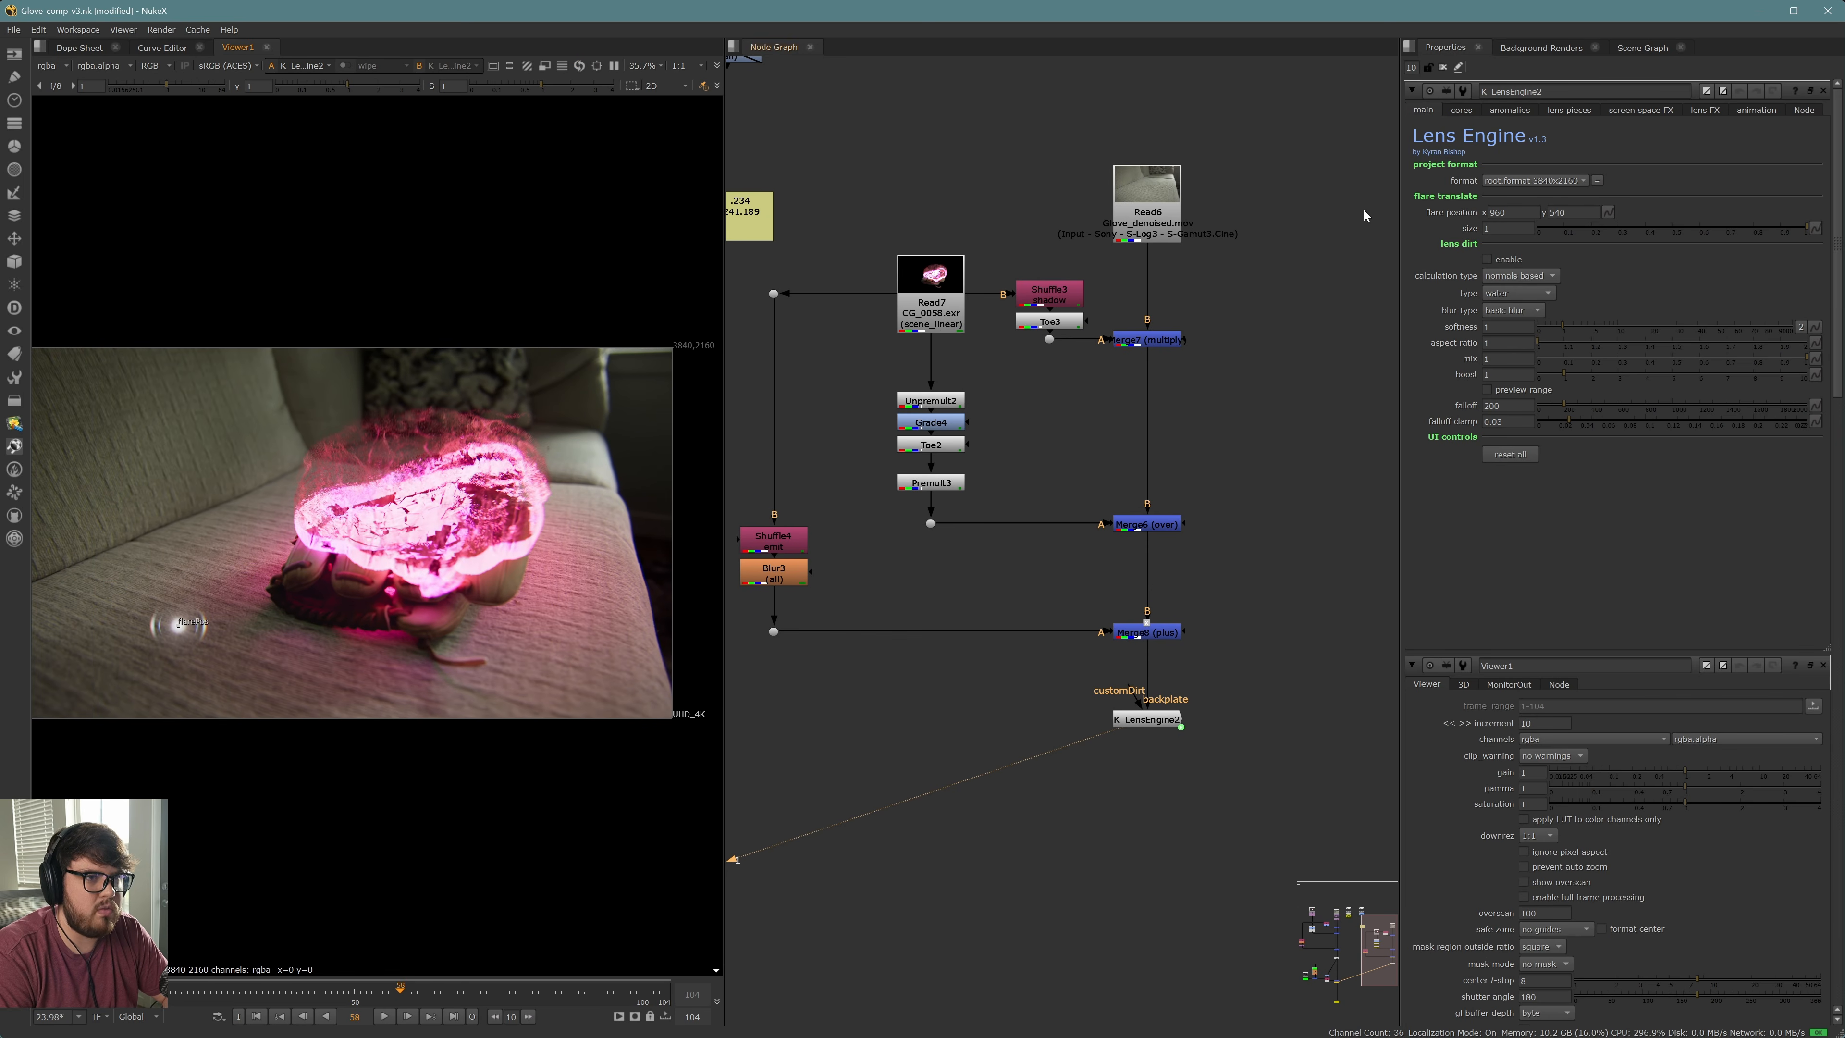
click(1462, 110)
click(1423, 147)
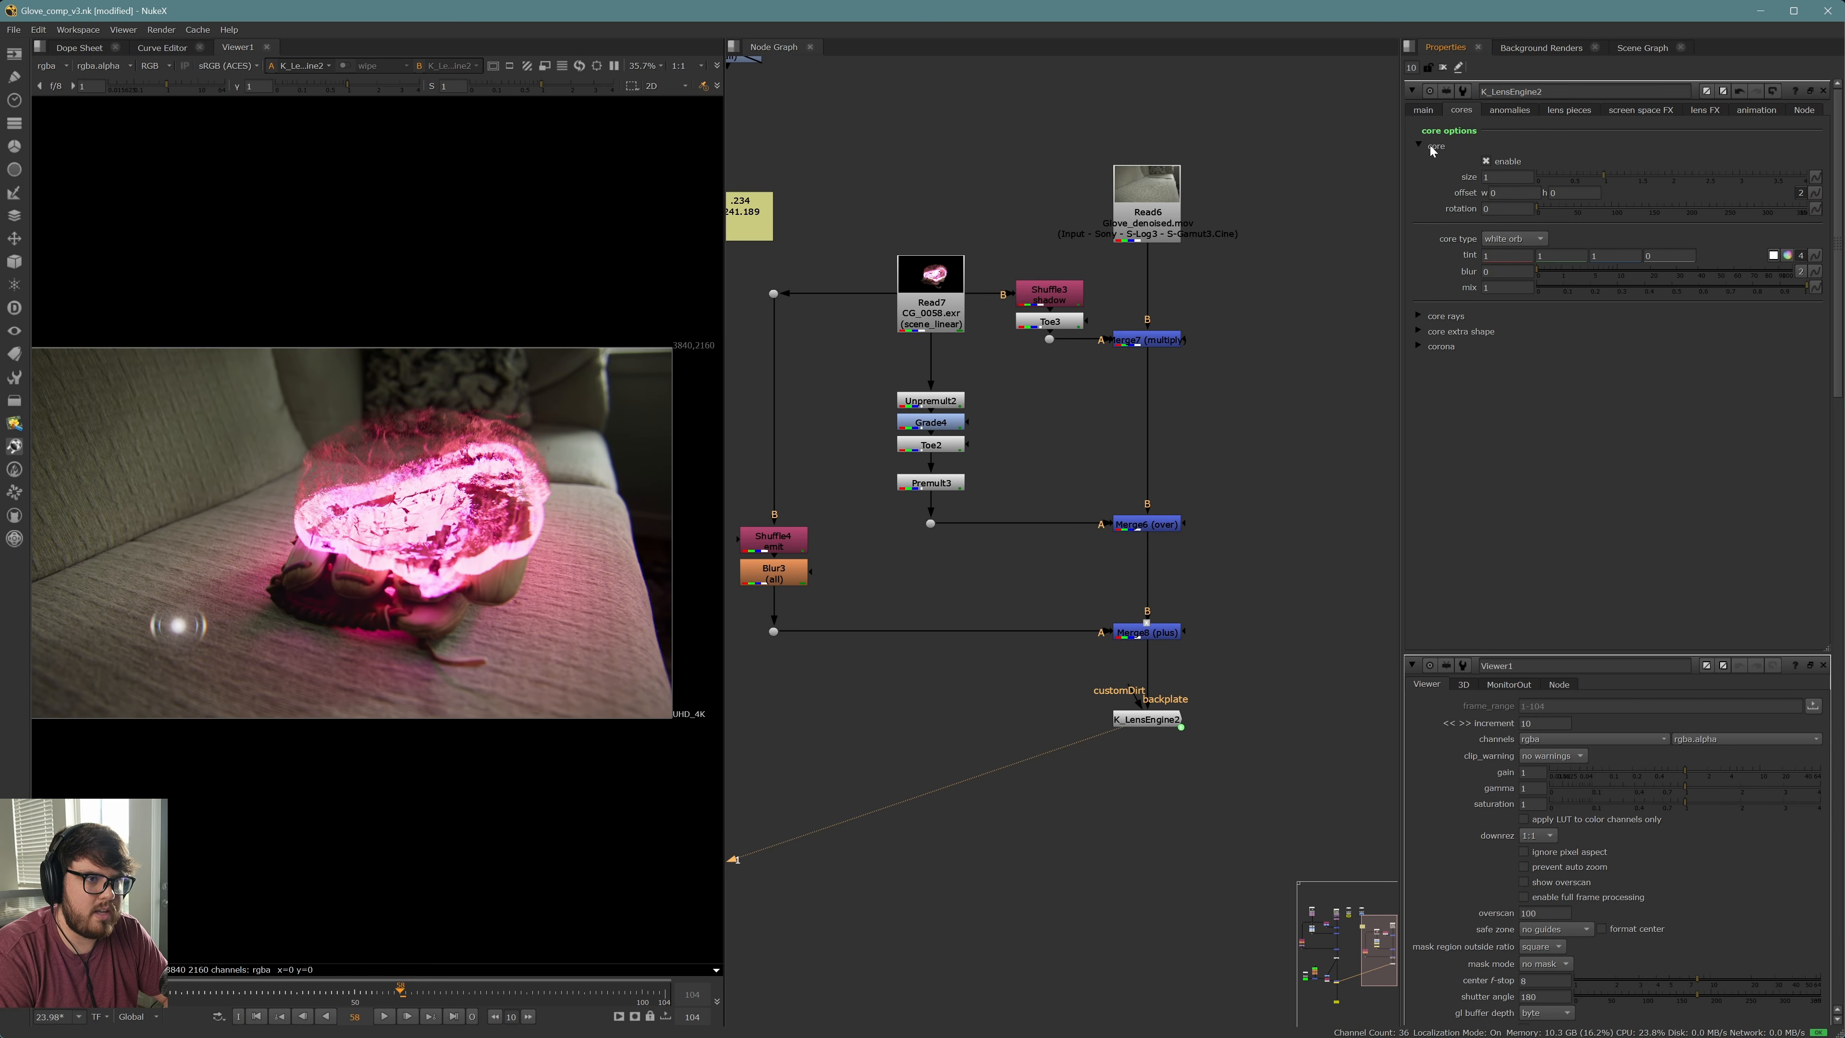
click(1429, 148)
click(1453, 162)
click(1447, 161)
click(1458, 176)
click(1458, 177)
click(1445, 192)
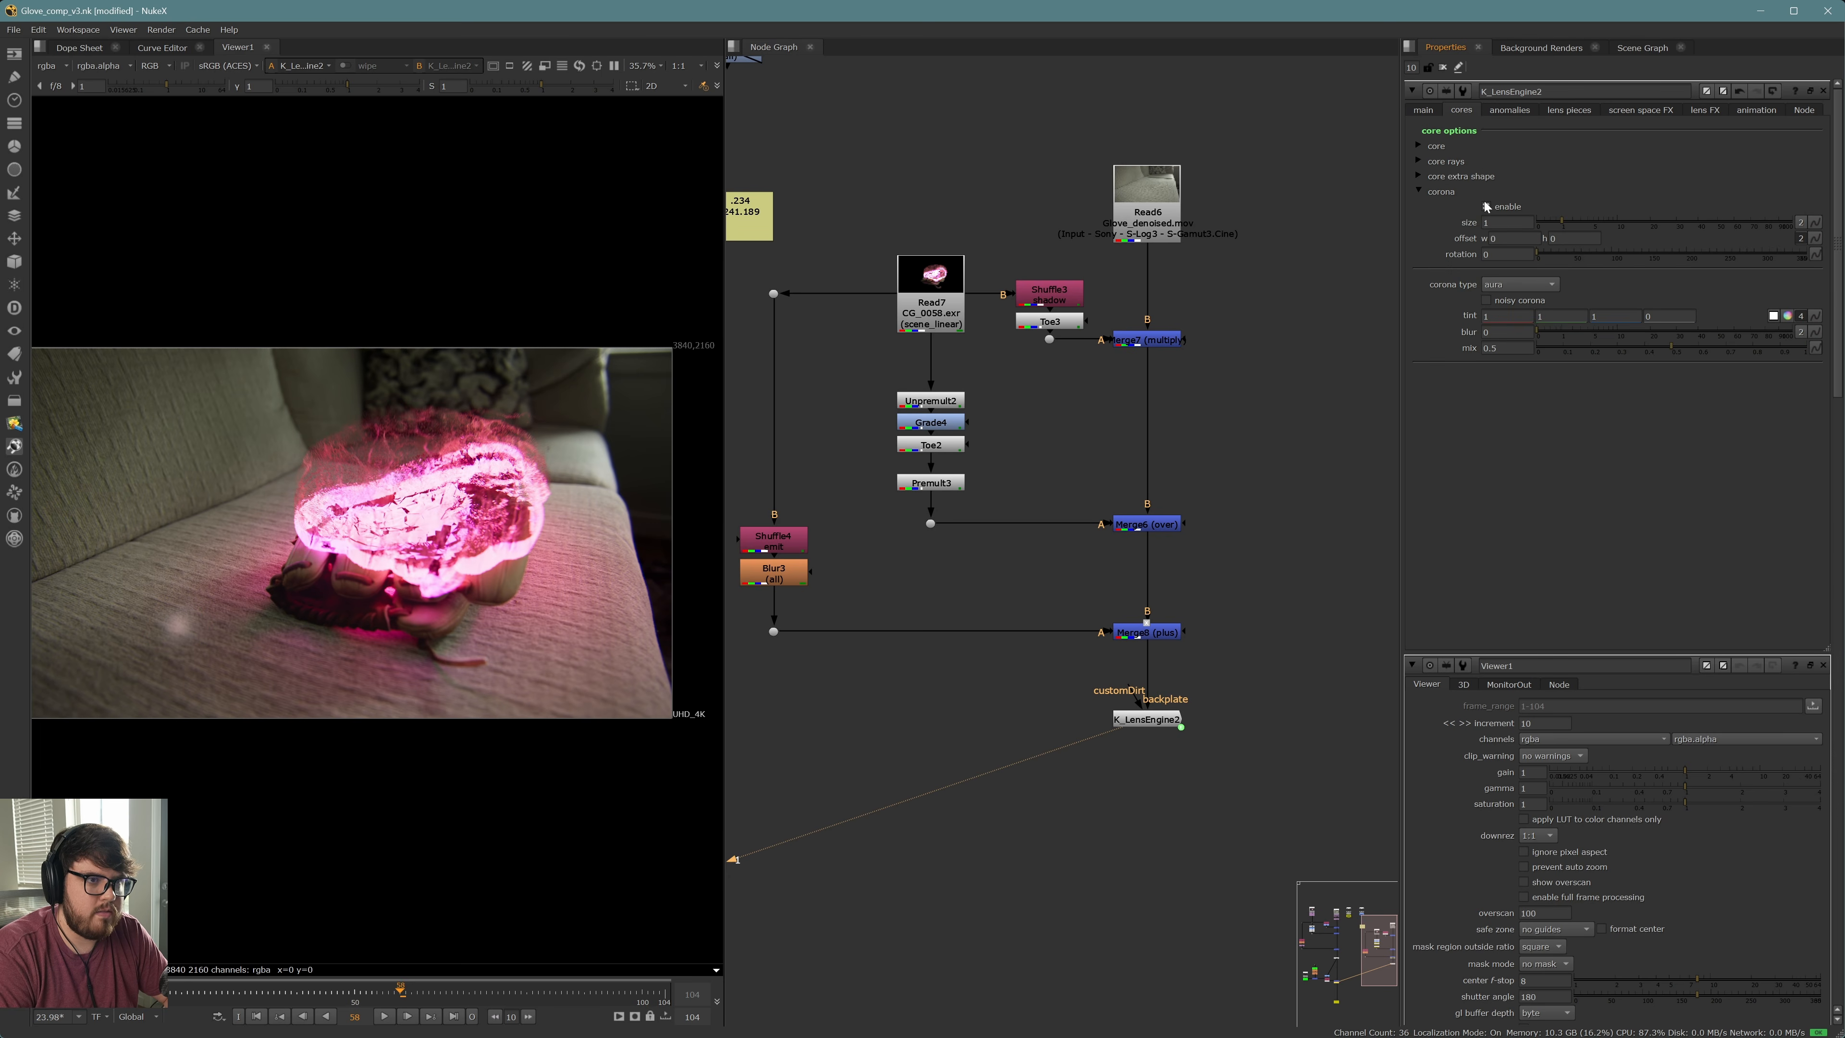
click(1442, 192)
Compare the Lens Engine's chroma shift up close near the frame edge and leave it disabled
click(1618, 111)
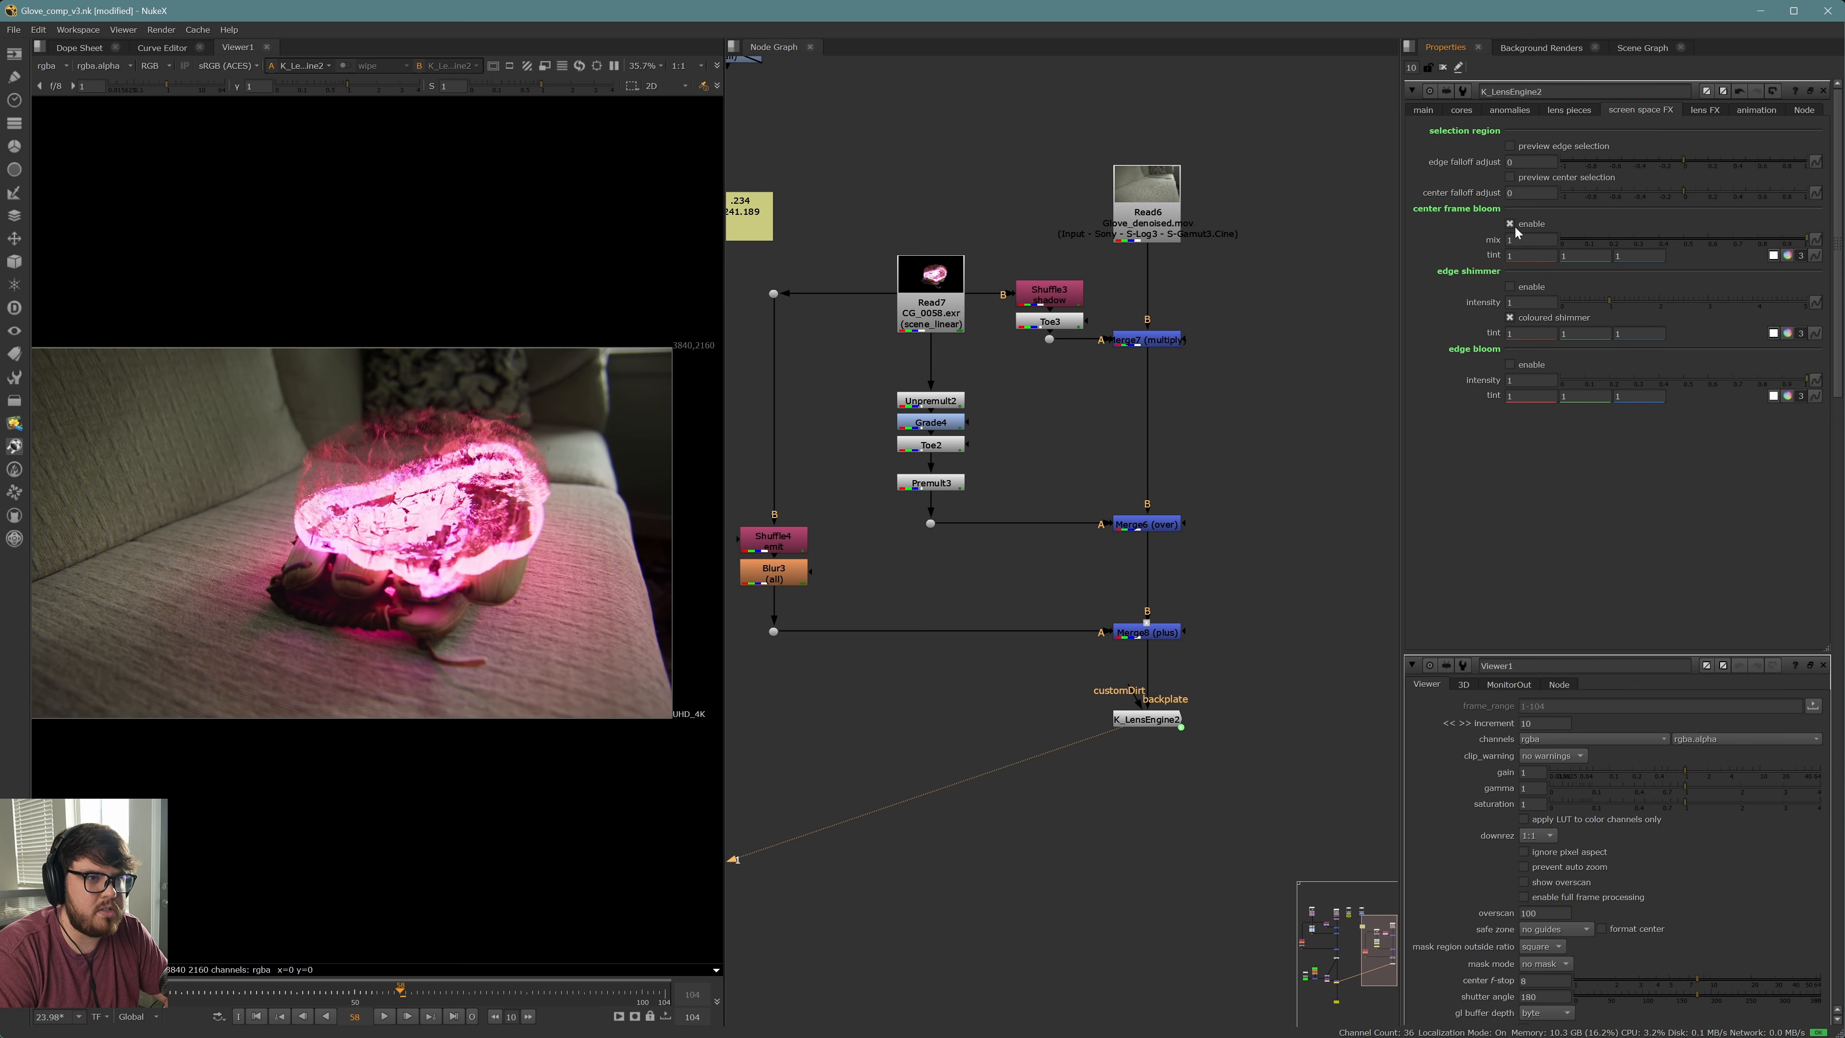
click(1715, 111)
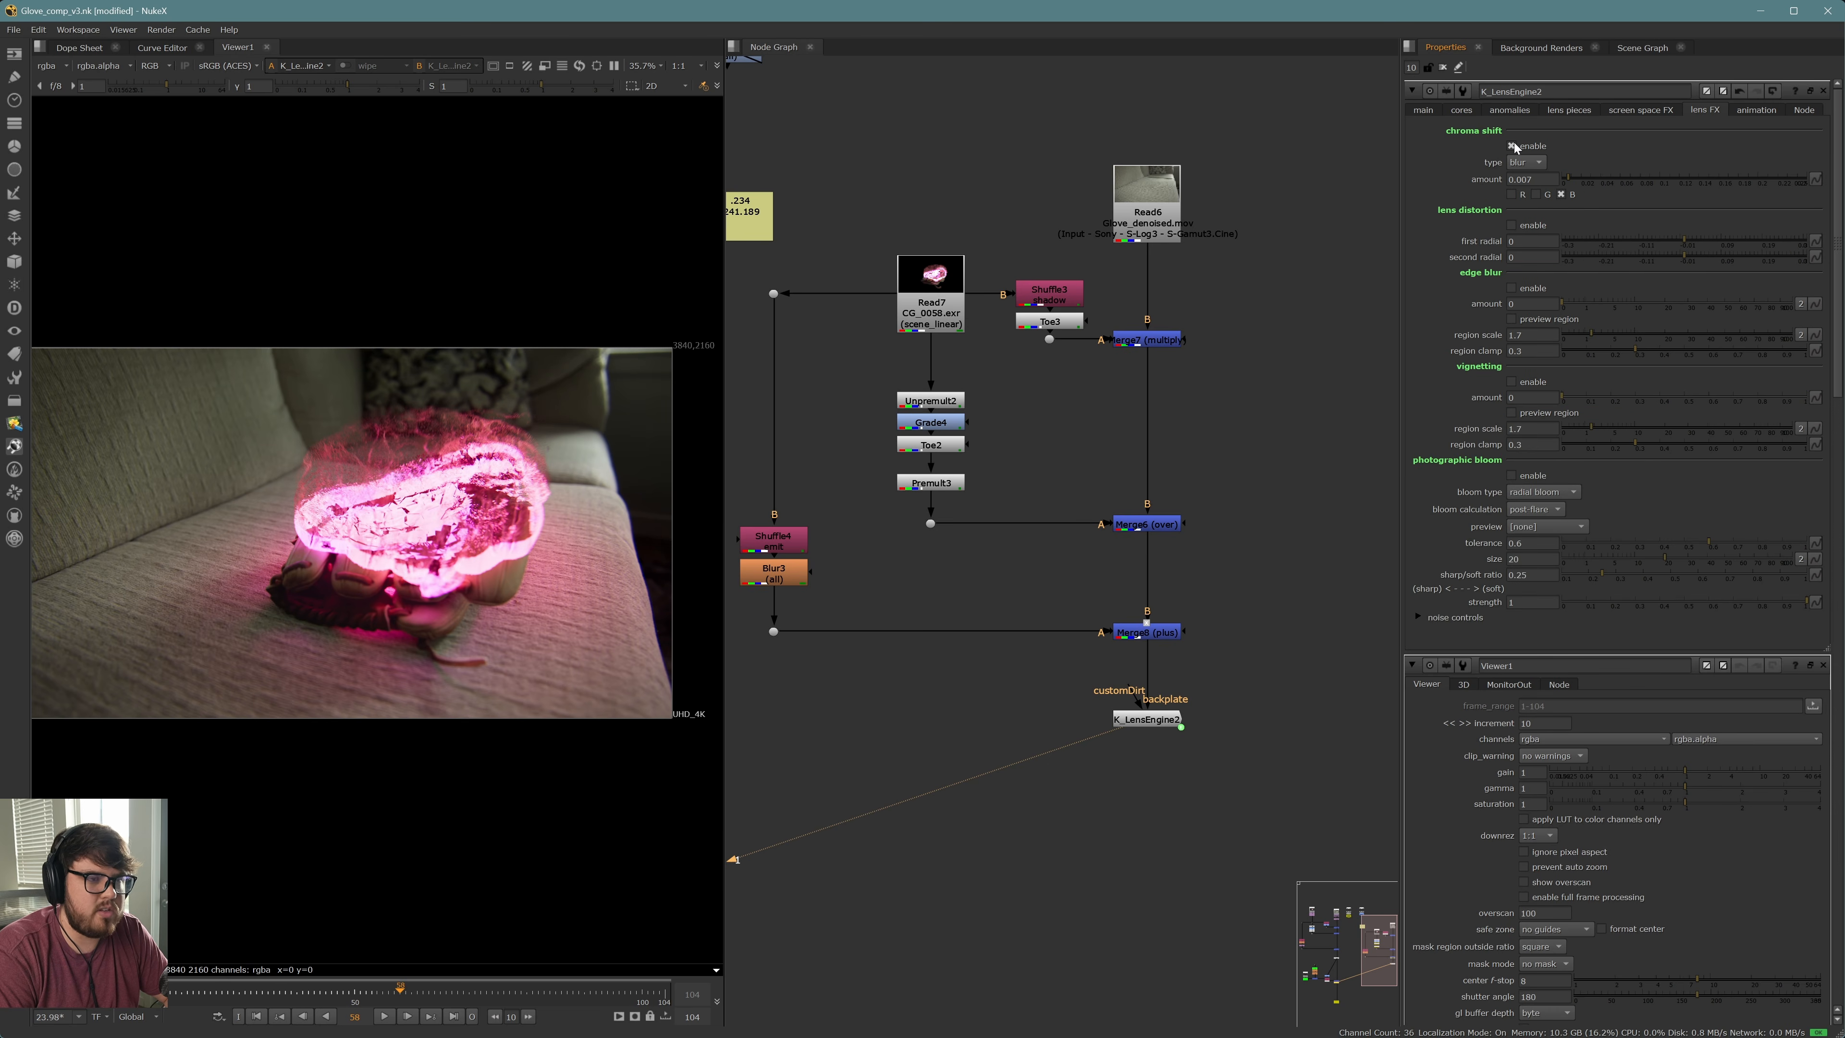
scroll(618, 535, up, 6)
middle_drag(618, 535, 555, 484)
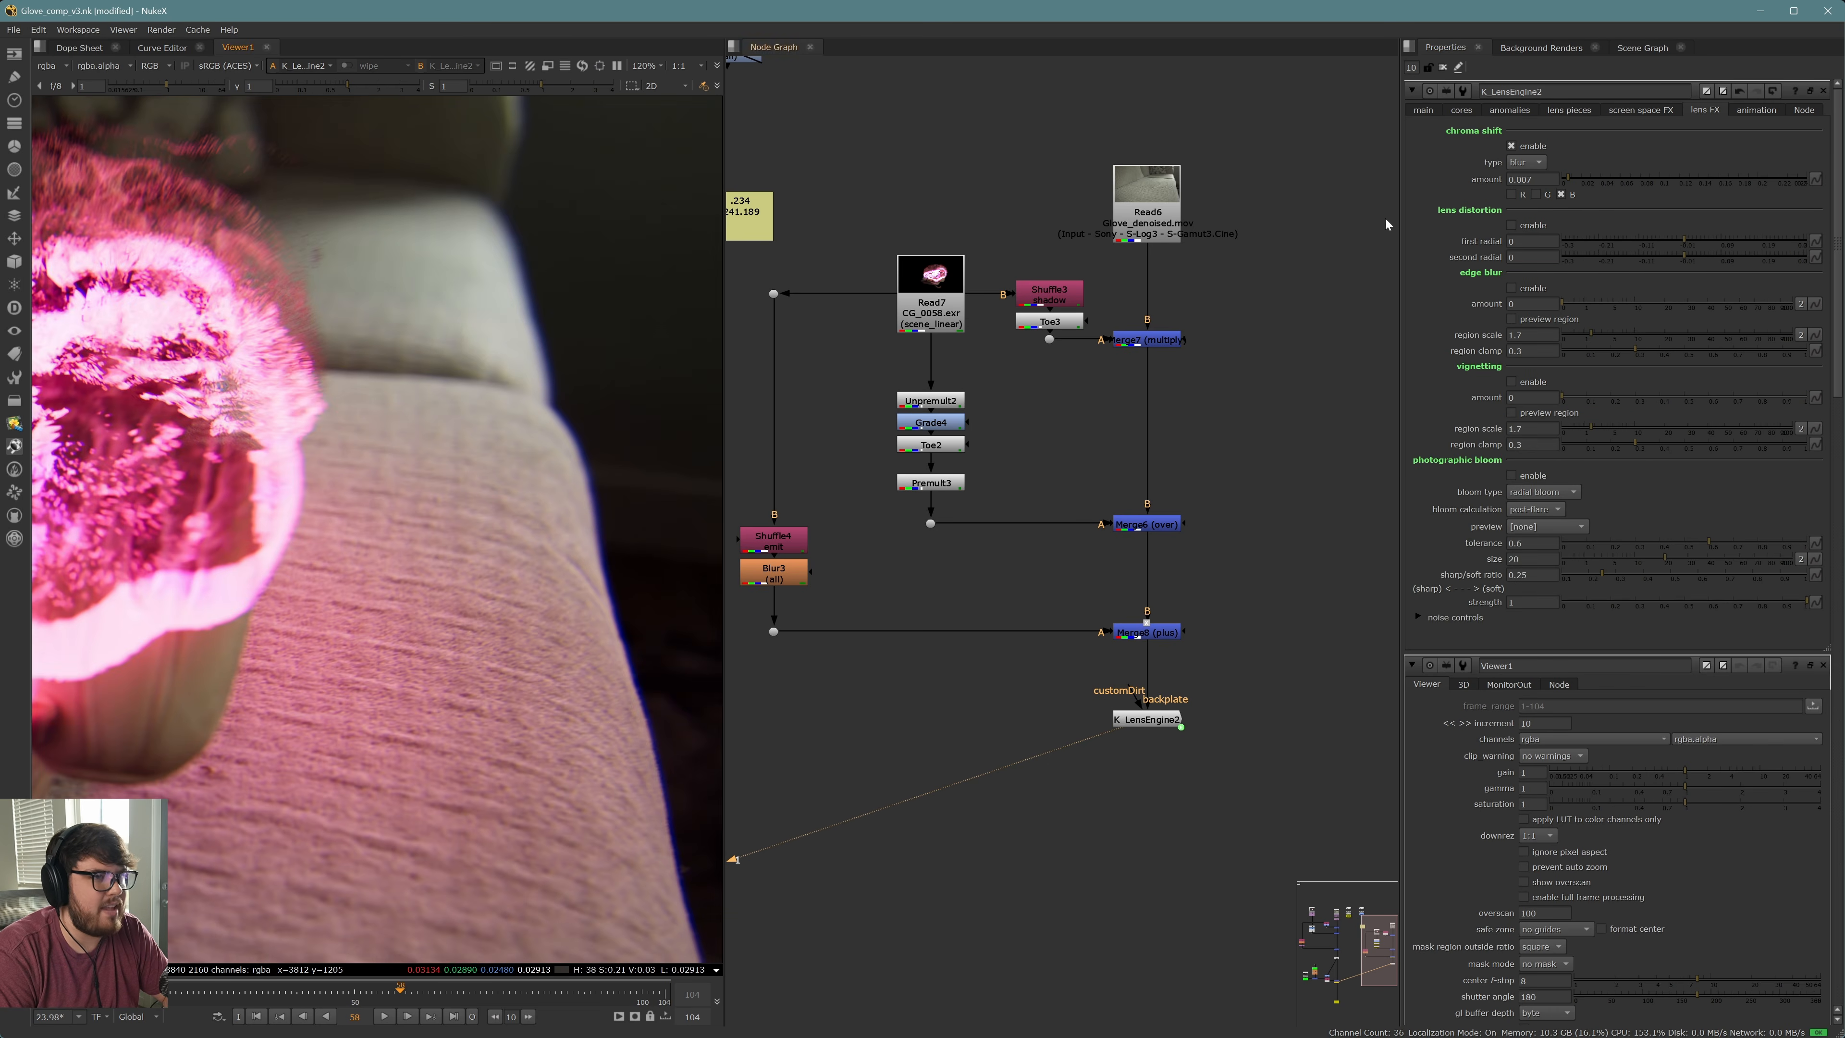
click(1515, 144)
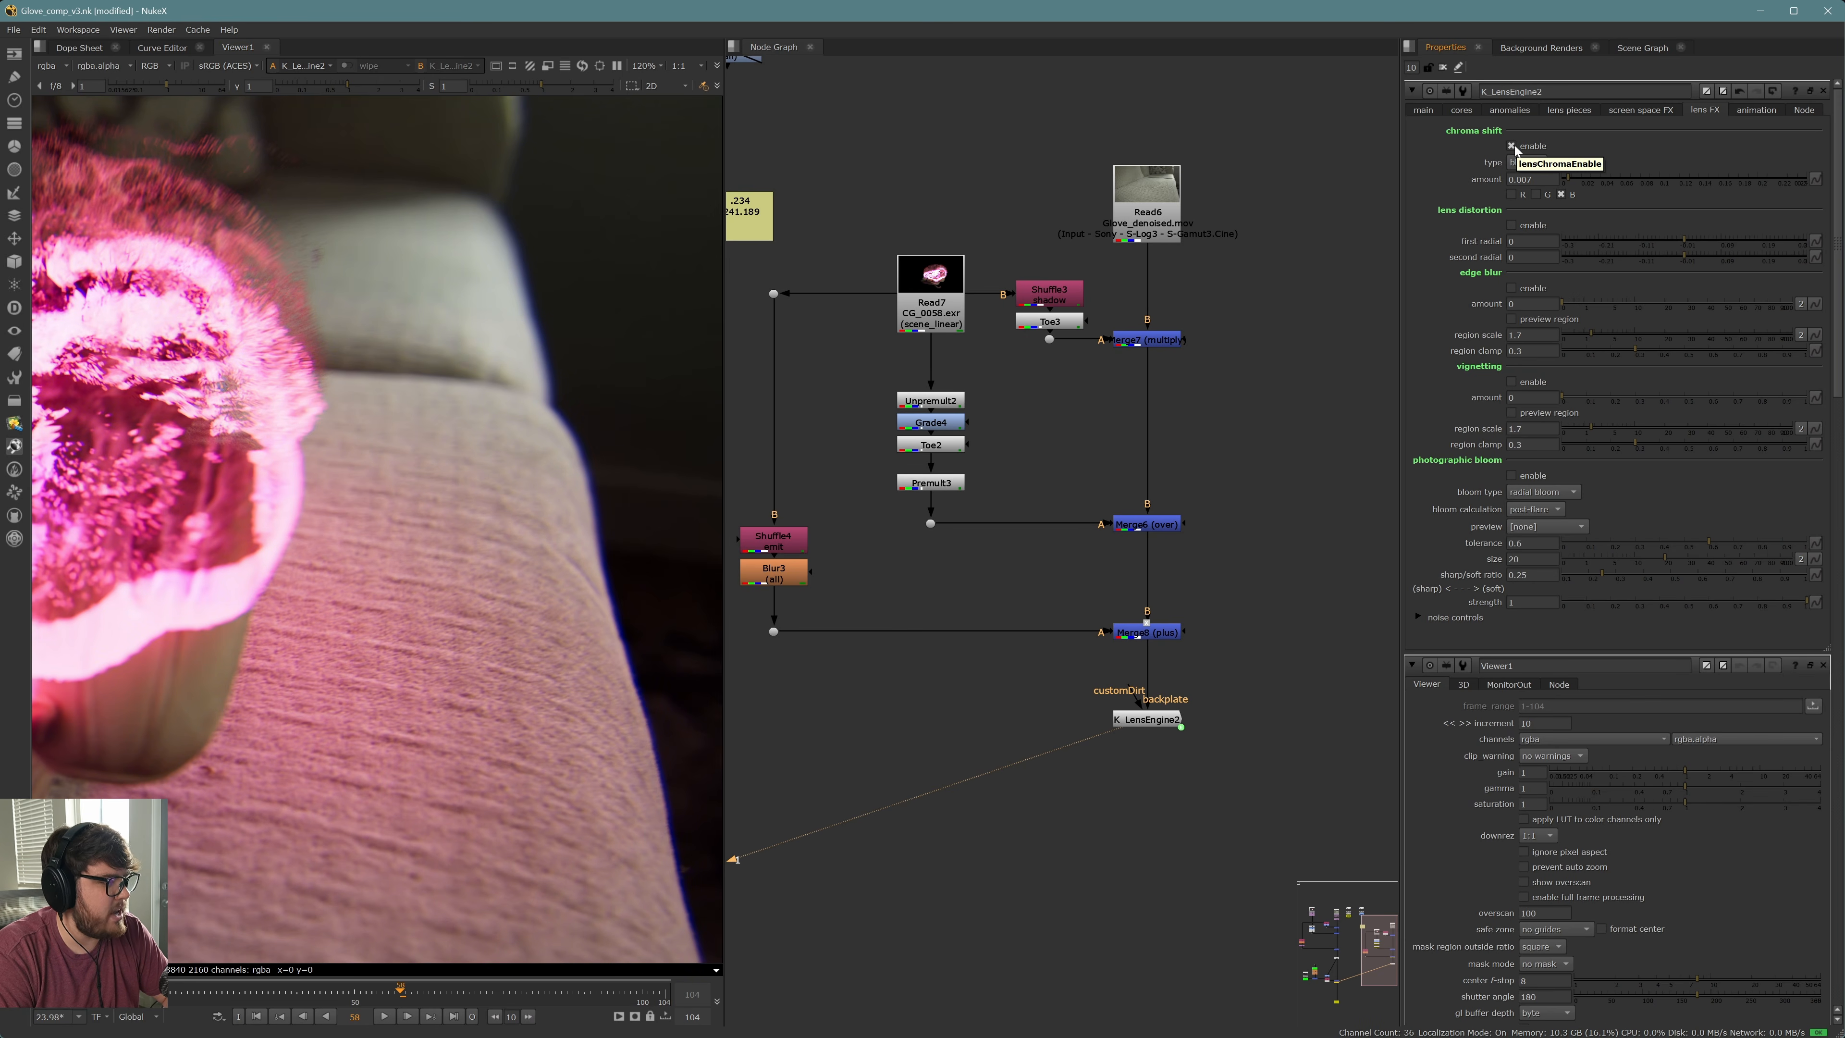
click(1515, 146)
scroll(448, 487, down, 5)
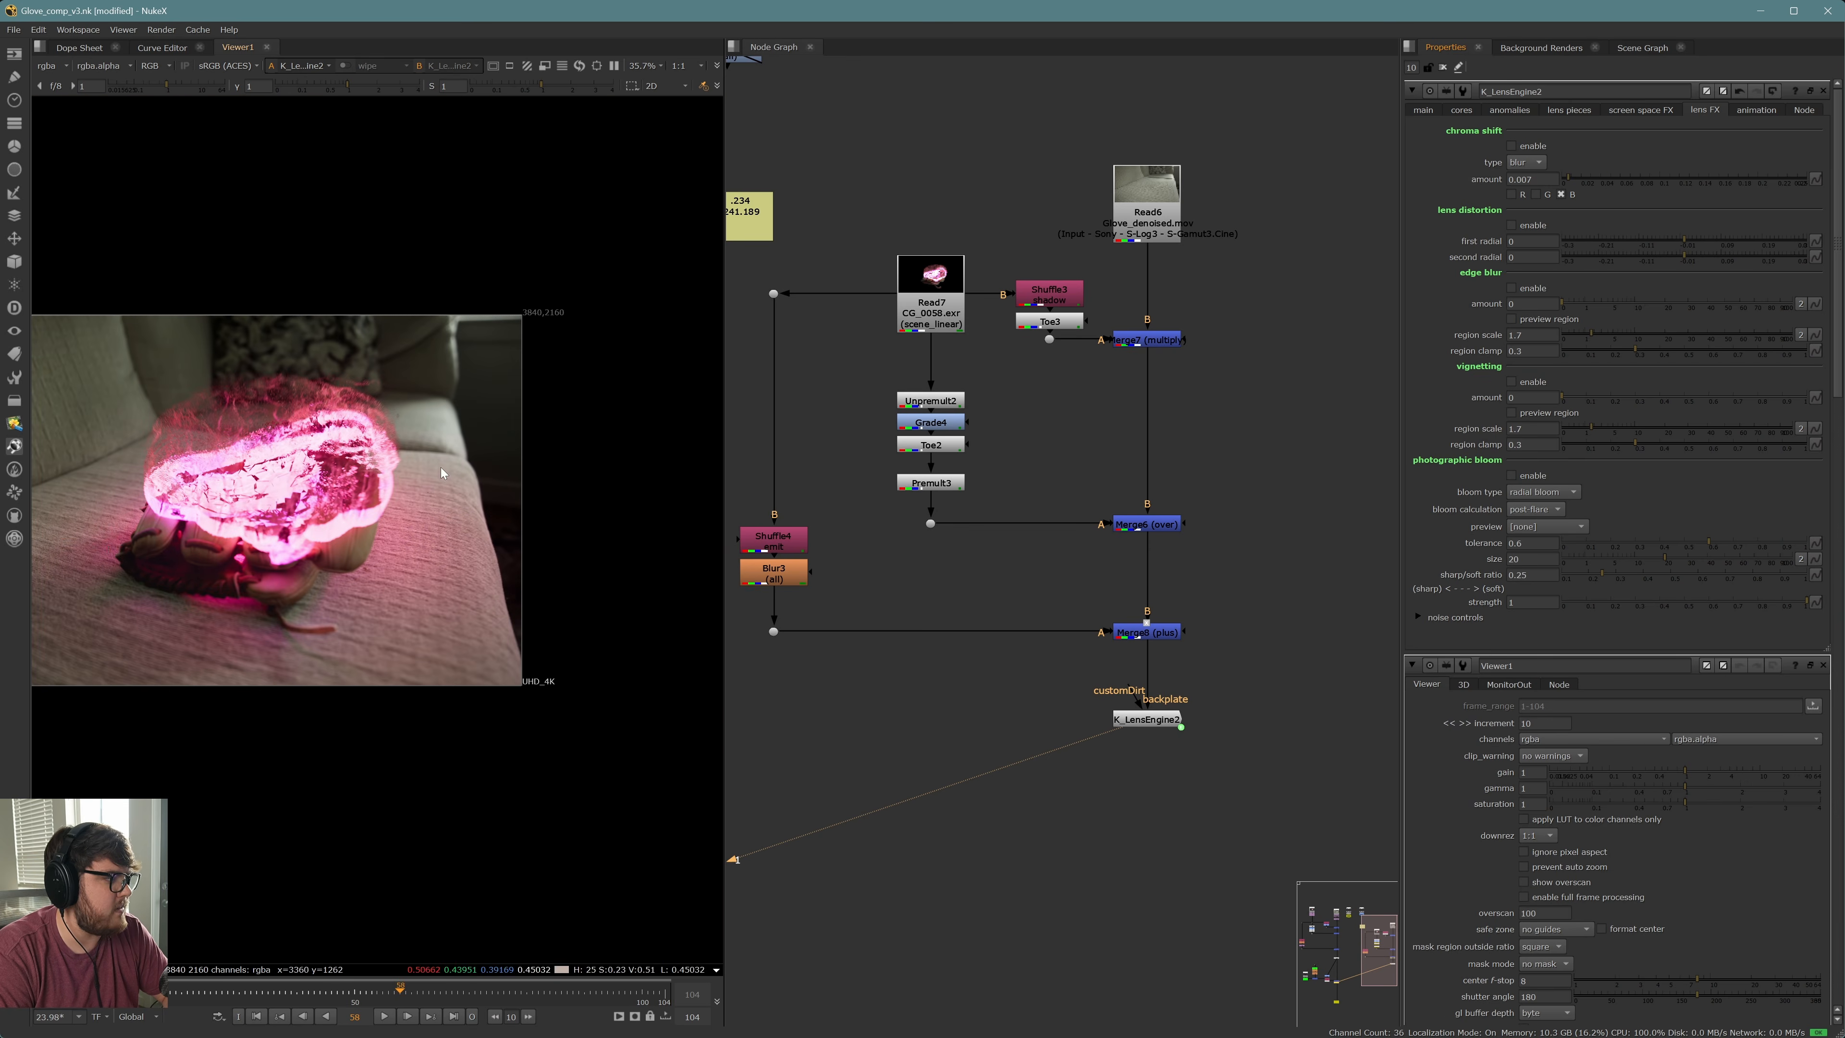
Enable the Lens Engine's photographic bloom, set its size to 29 and tolerance to 0.42, and check the glowing glove
middle_drag(399, 483, 518, 514)
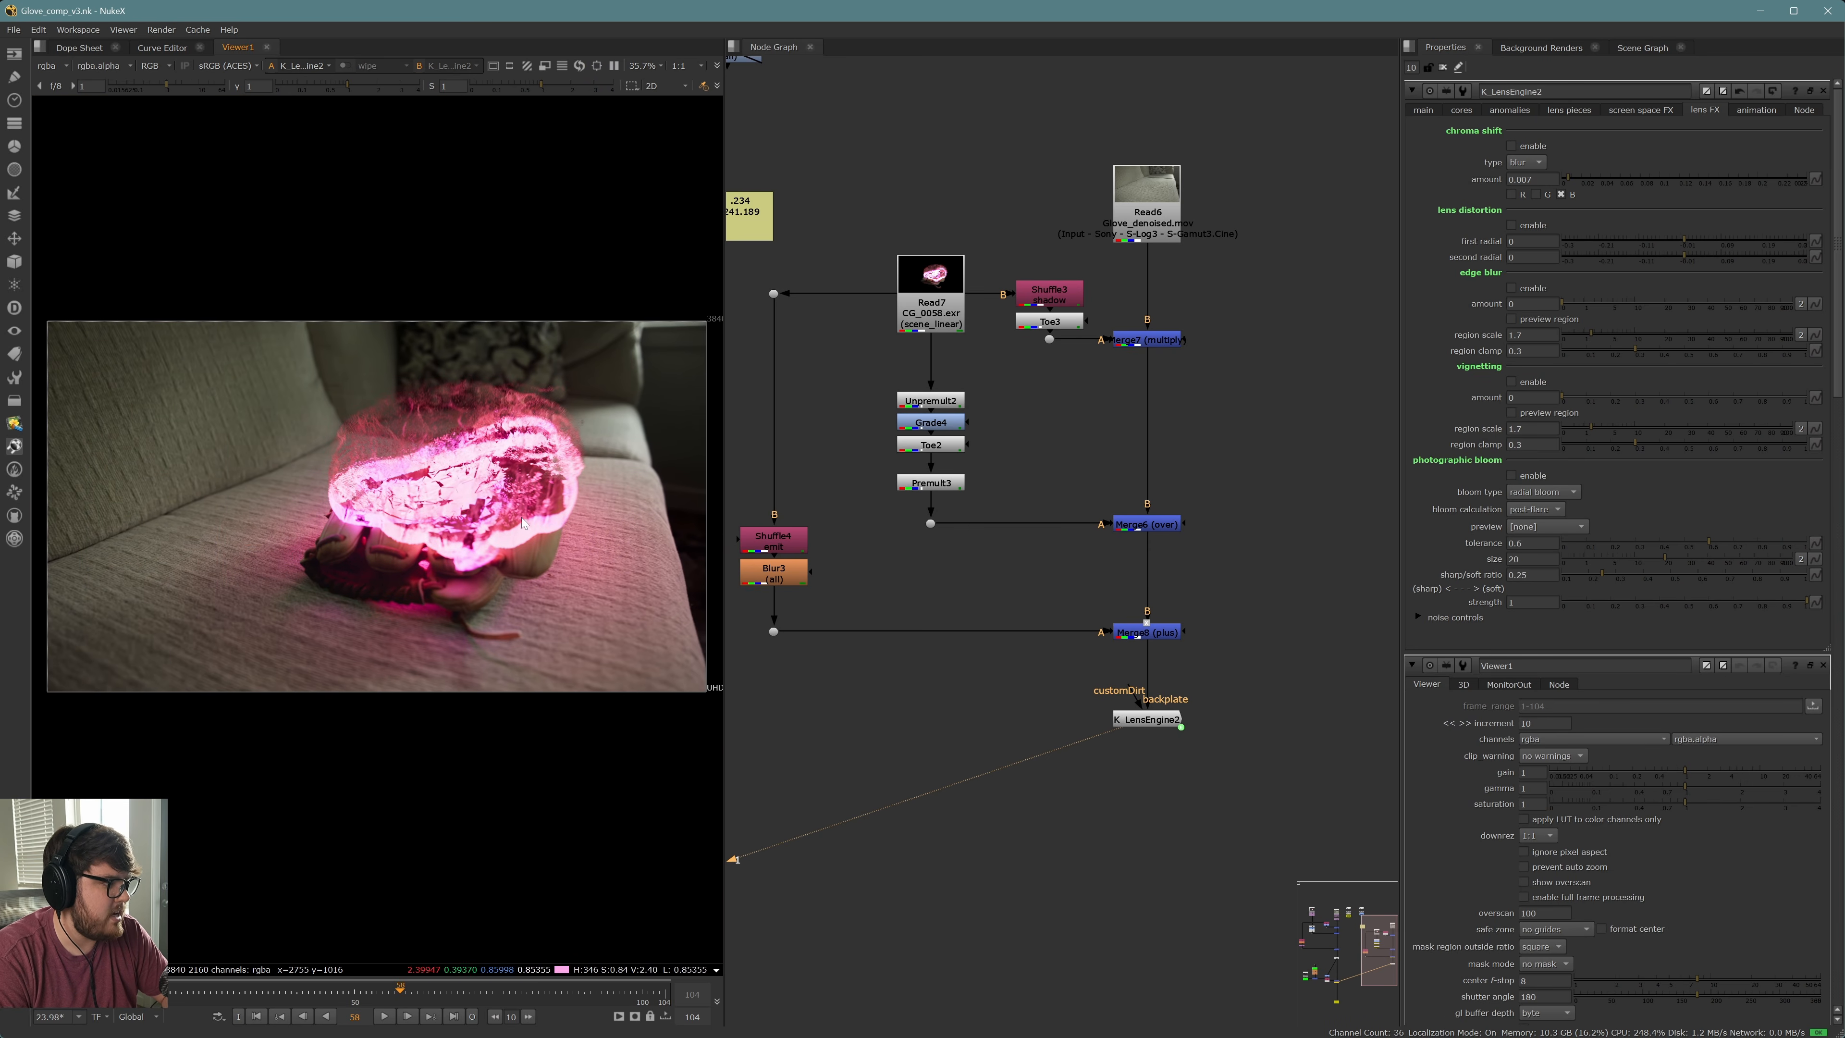
scroll(523, 522, up, 1)
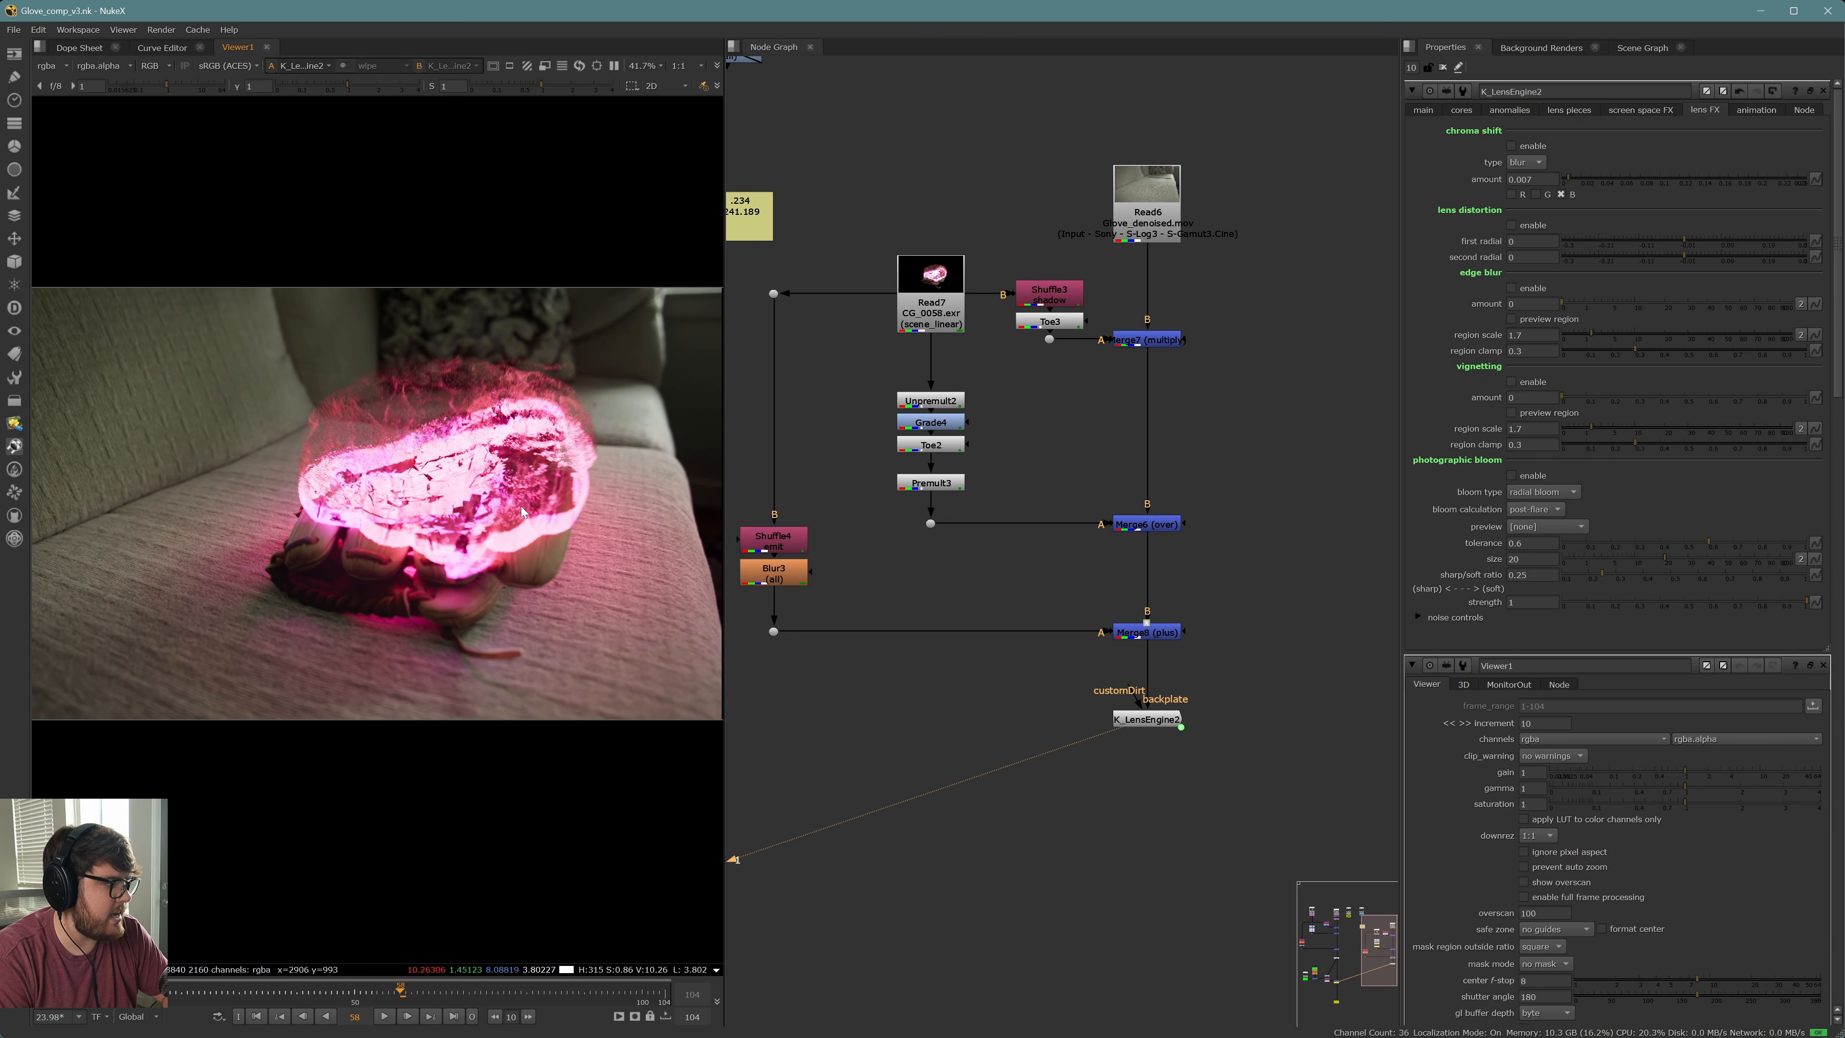
scroll(508, 567, up, 2)
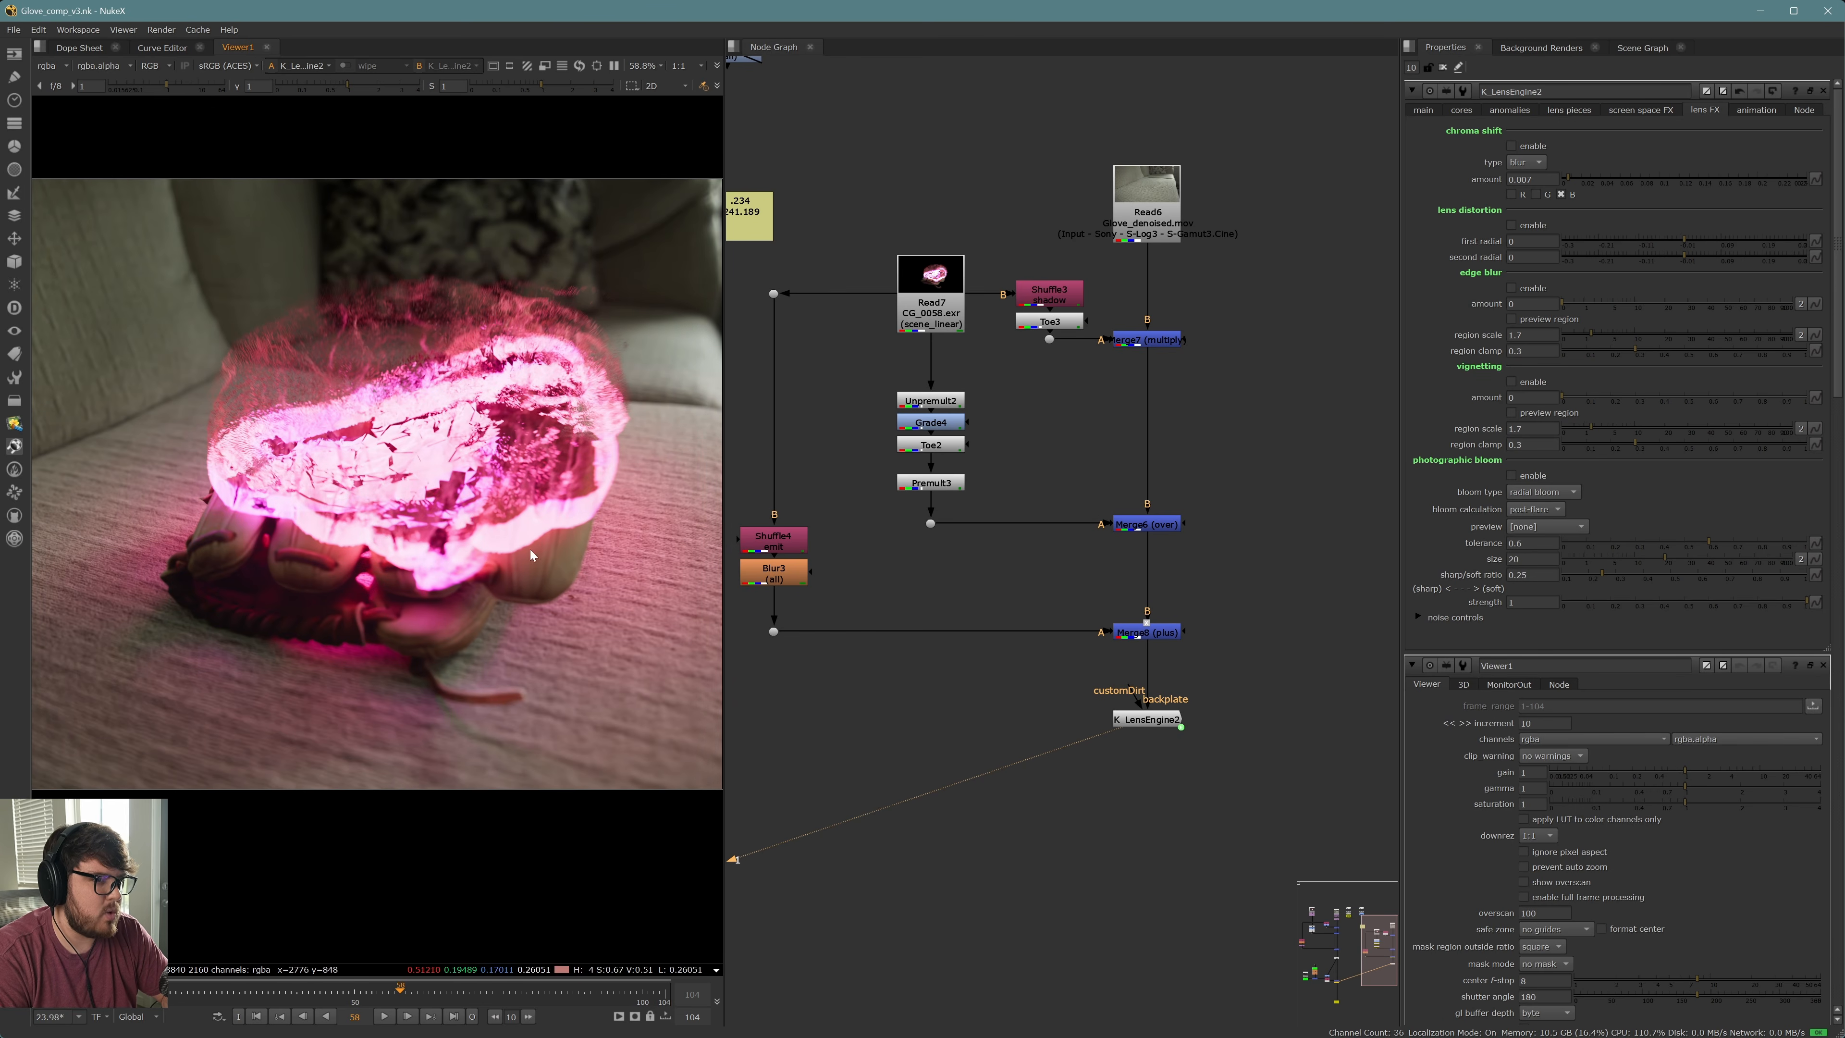
click(1511, 476)
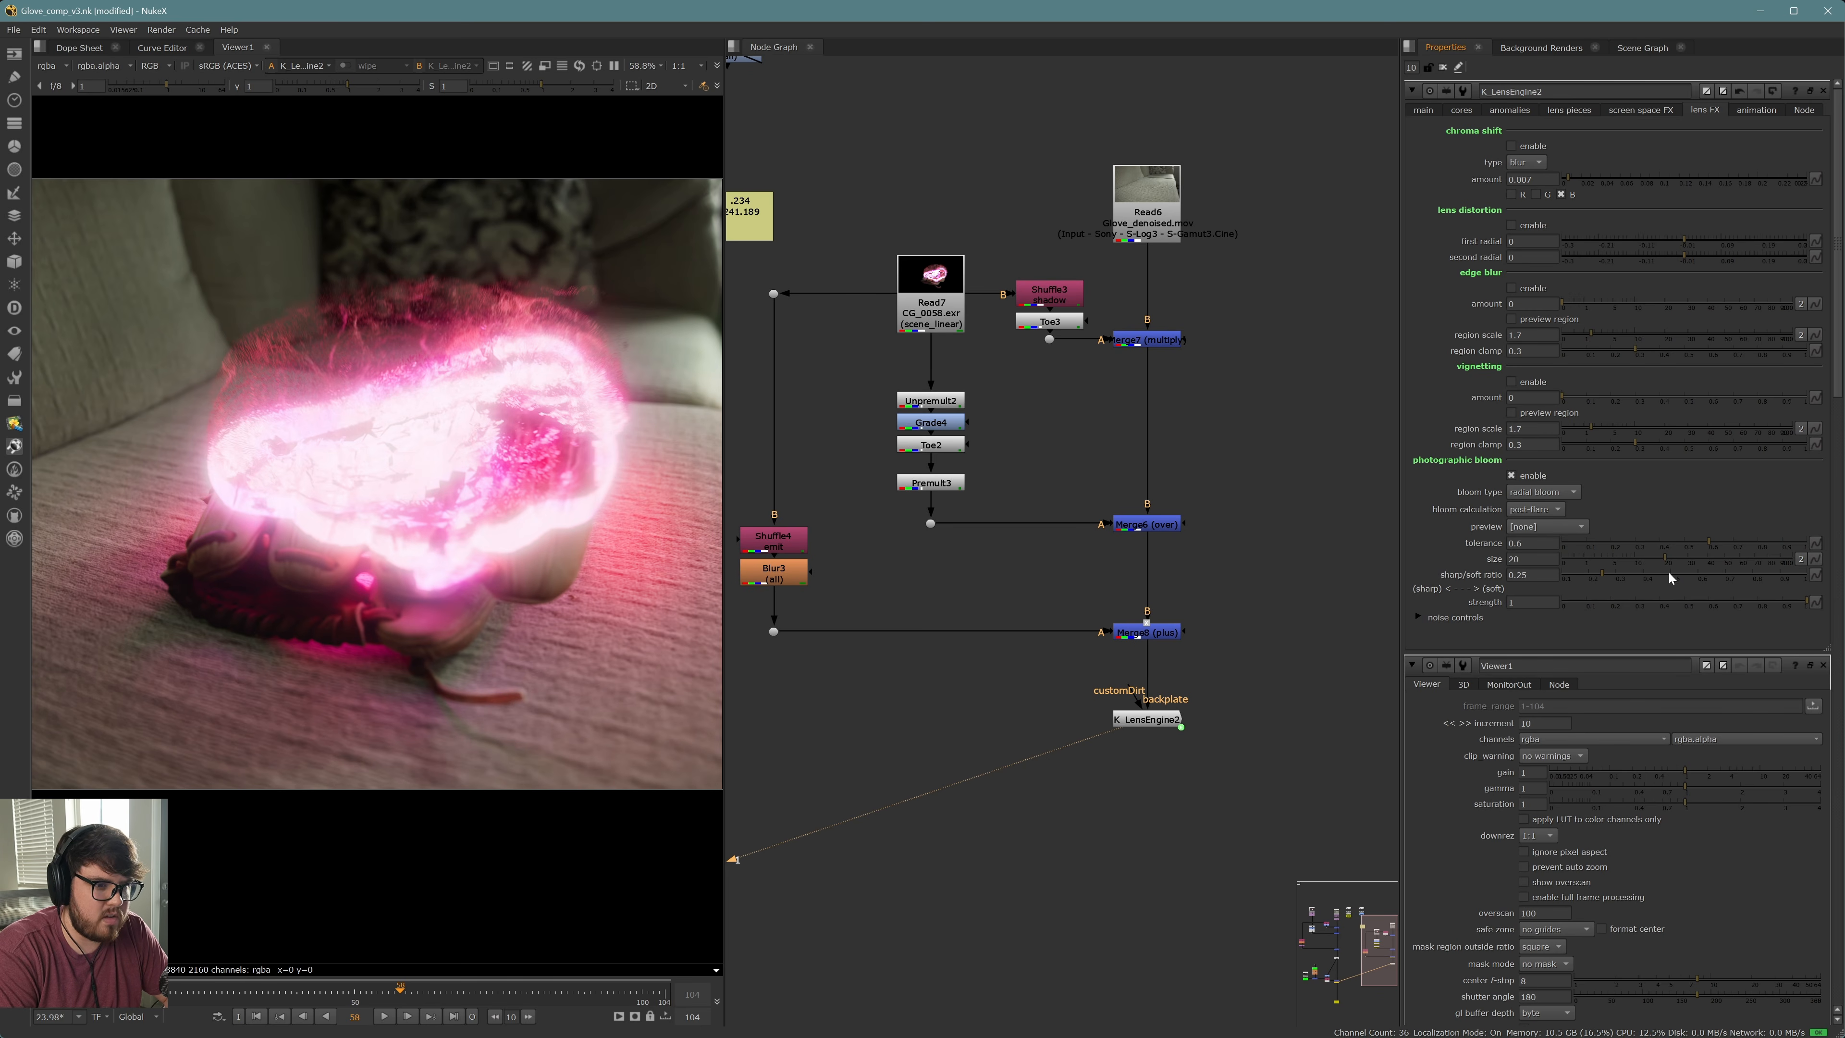
mouse_move(1665, 558)
mouse_down()
mouse_move(1688, 555)
mouse_move(1668, 541)
mouse_move(1765, 540)
mouse_move(1663, 549)
mouse_up()
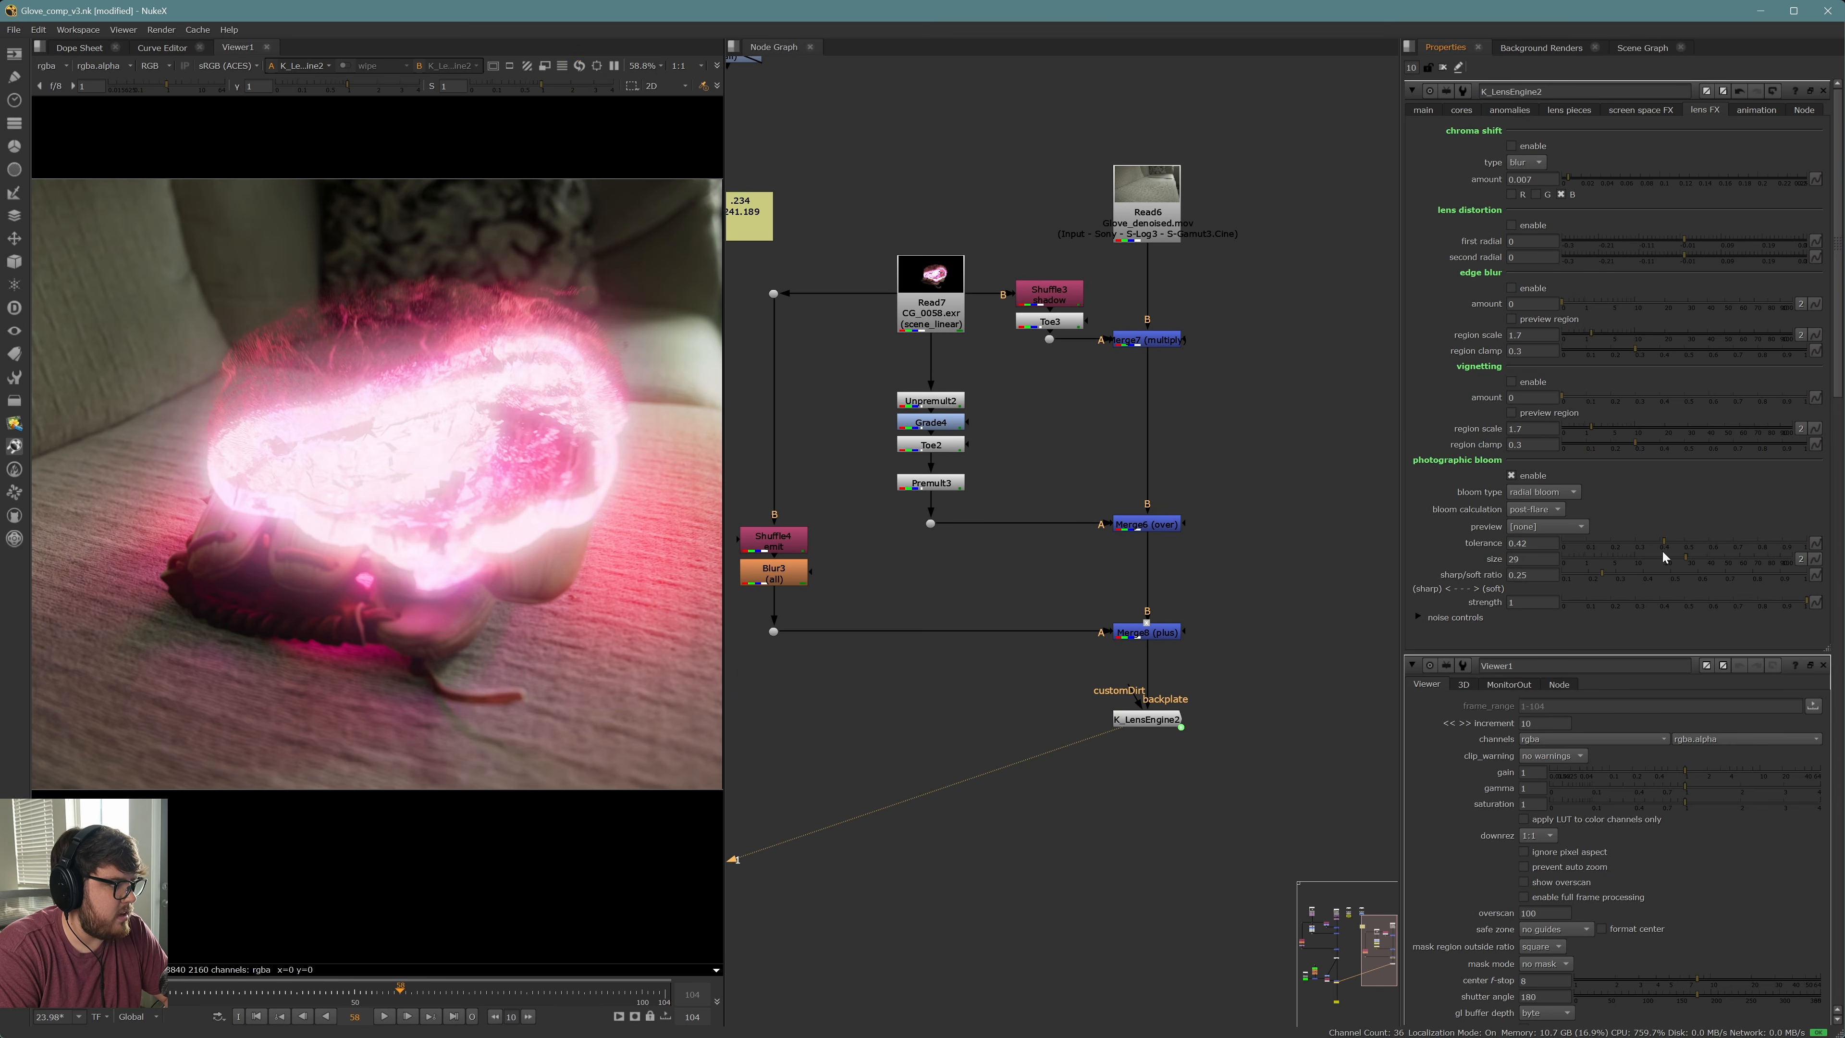
middle_drag(559, 450, 414, 456)
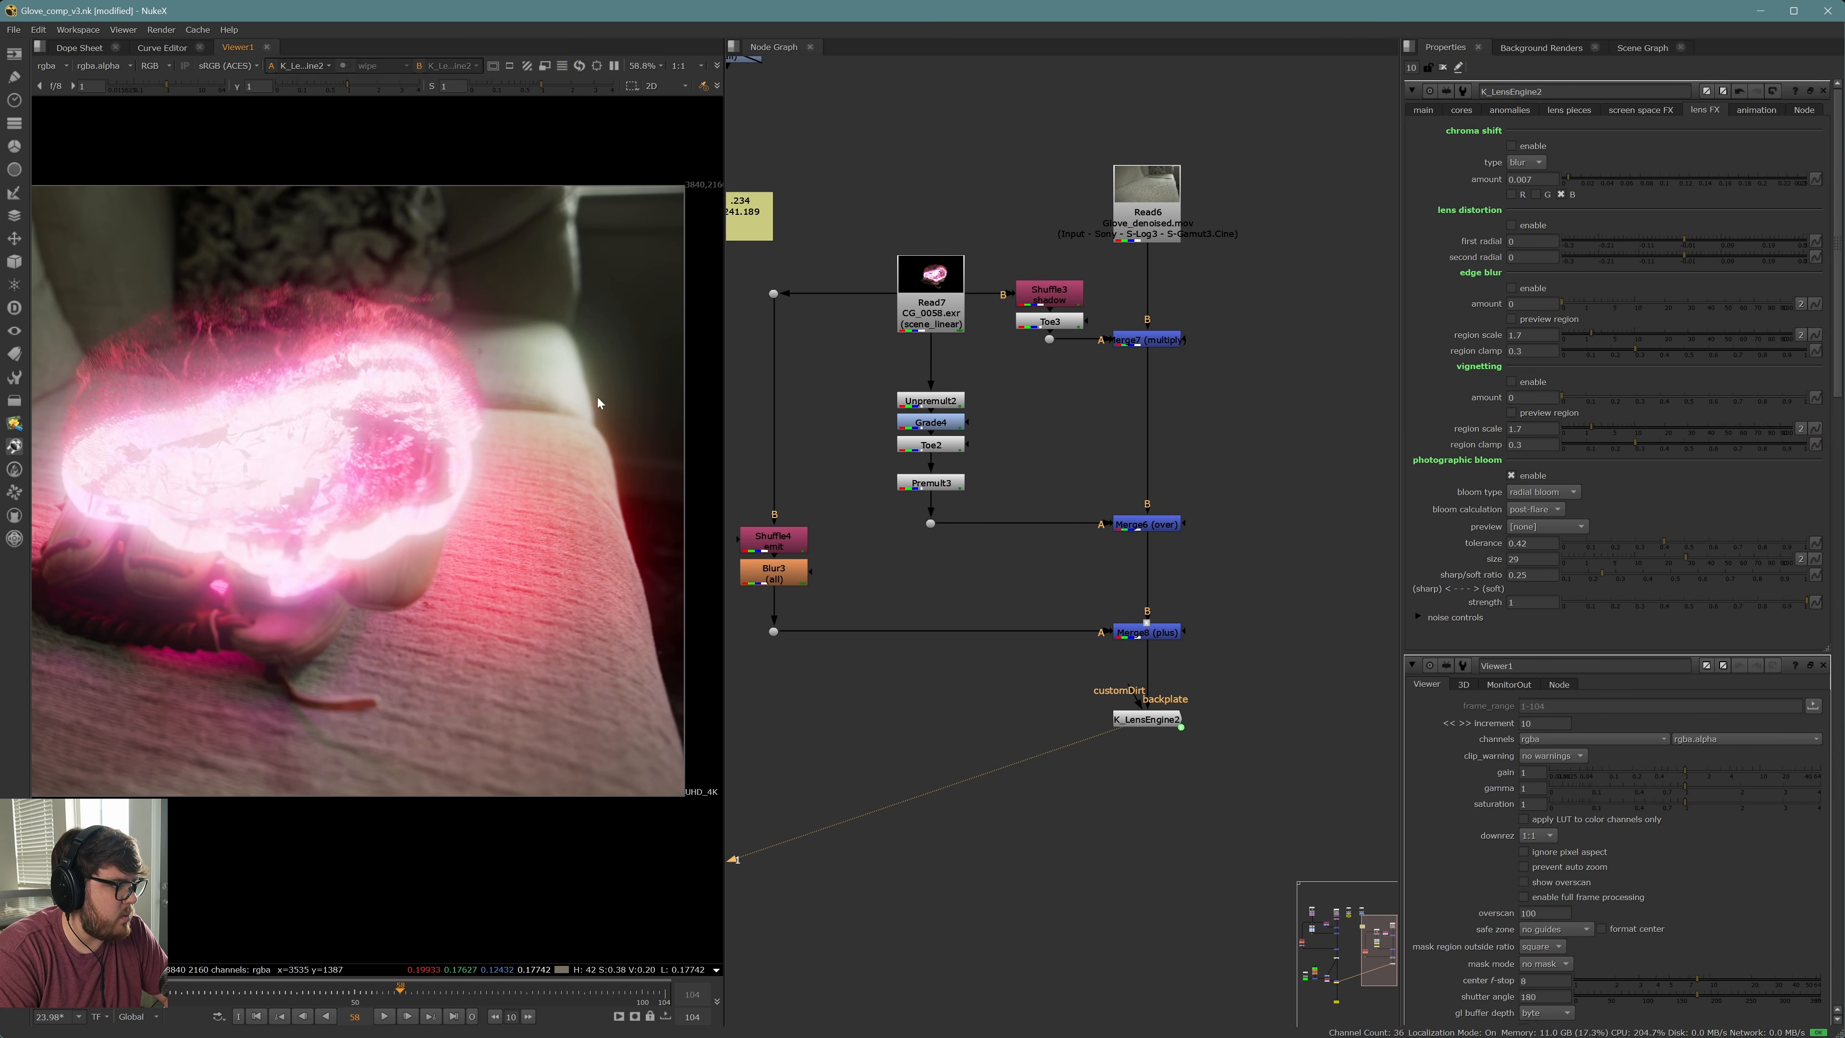
scroll(511, 473, down, 2)
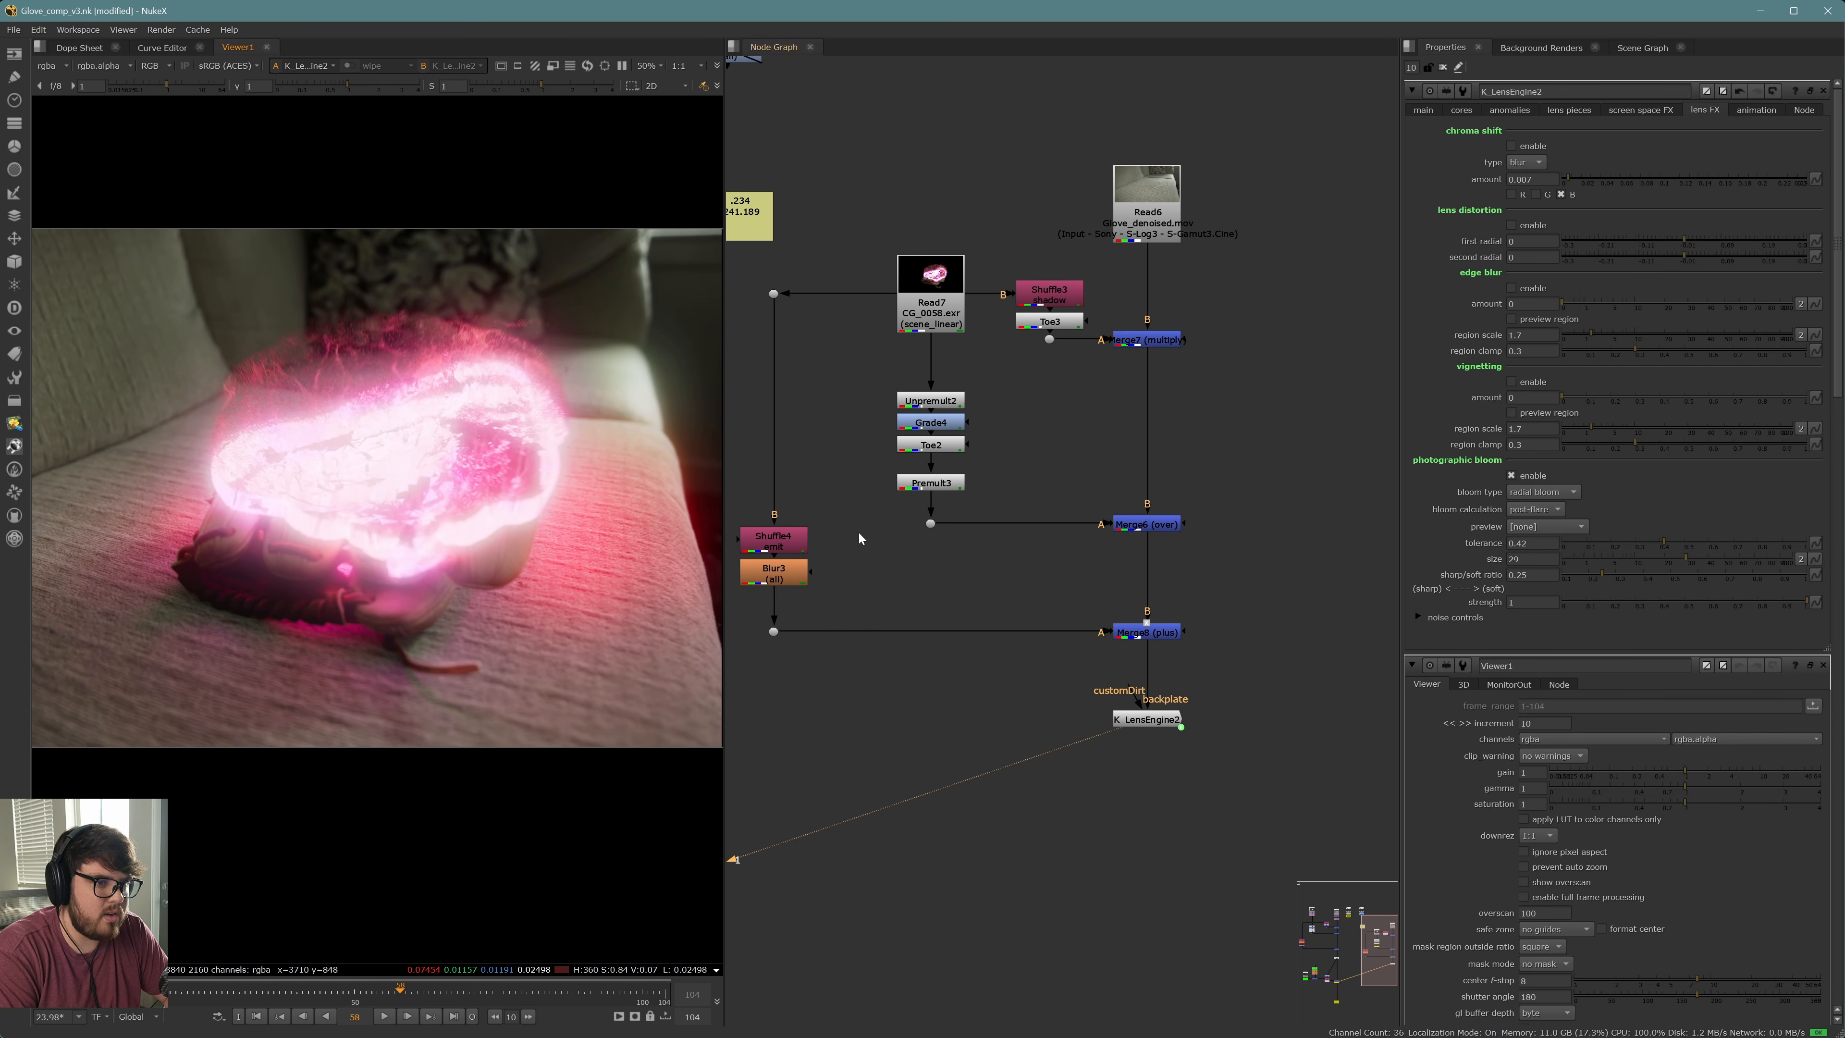
Set the Lens Engine's photographic bloom tolerance to 0.825 and strength to 0.57, and check the glove up close
drag(1664, 542, 1763, 546)
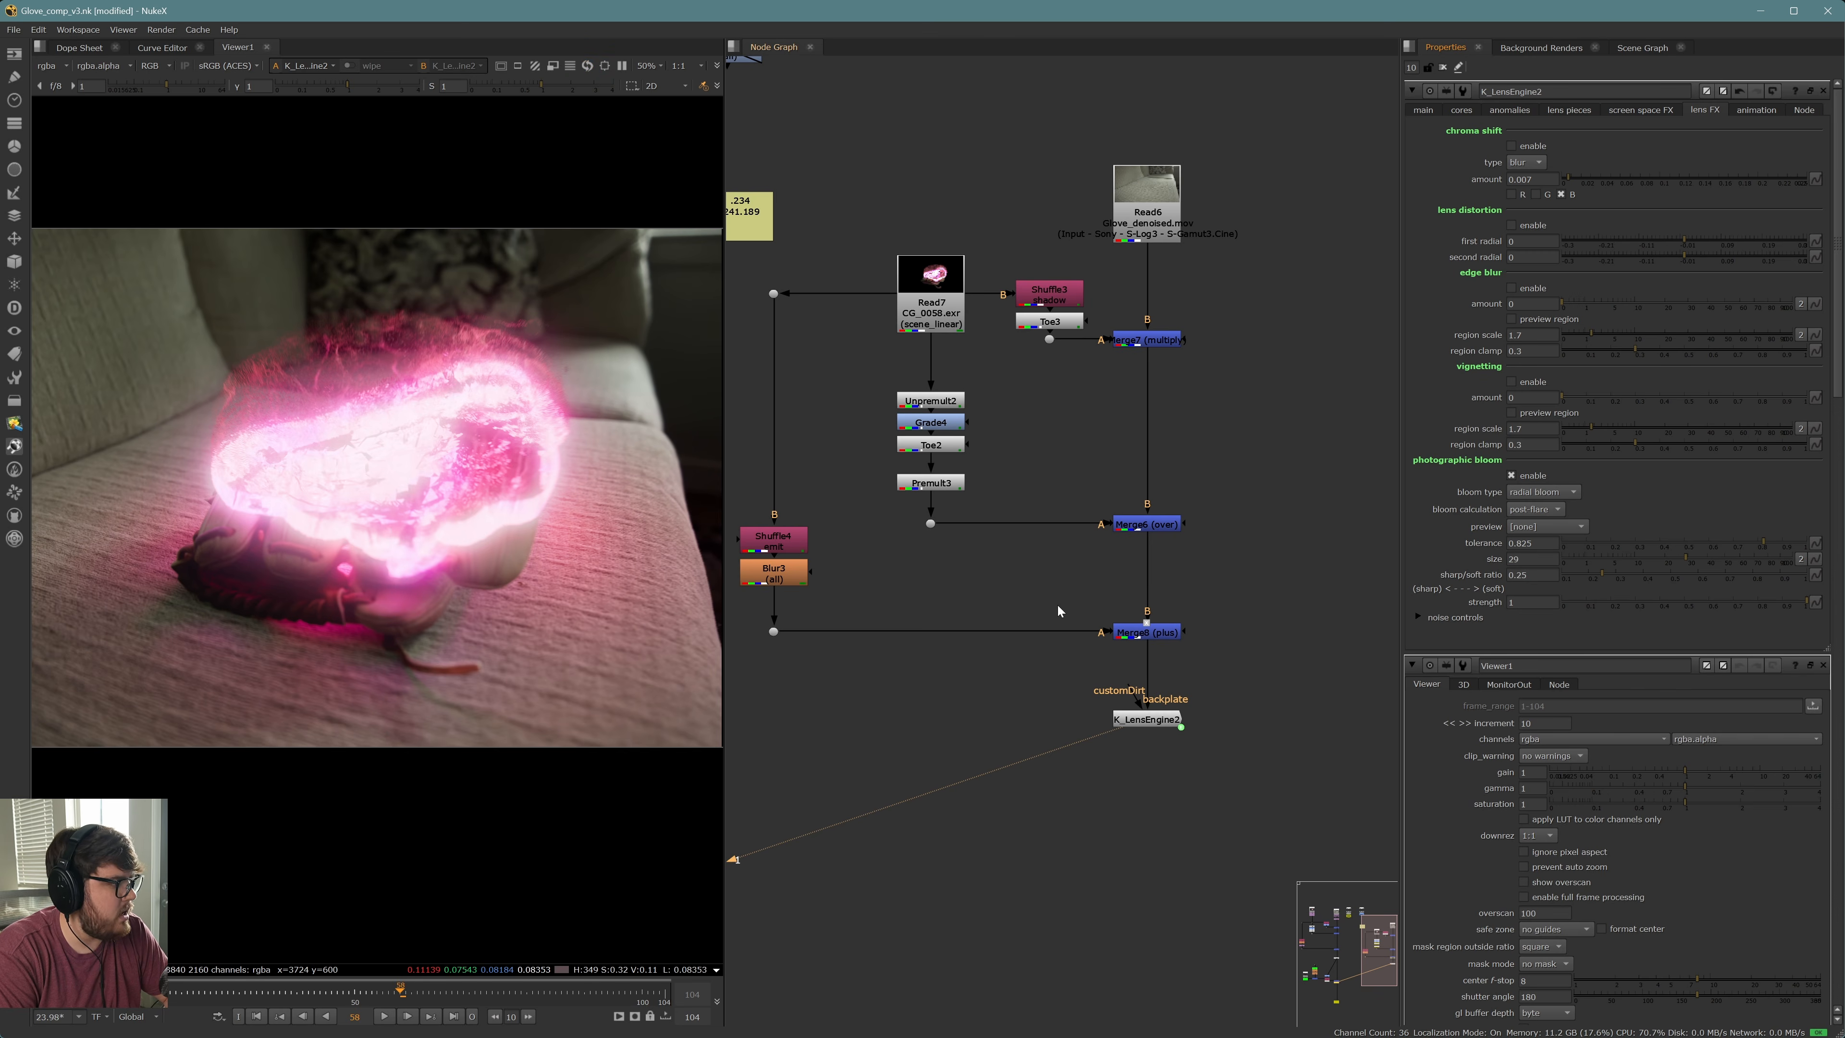
drag(1672, 596, 1709, 605)
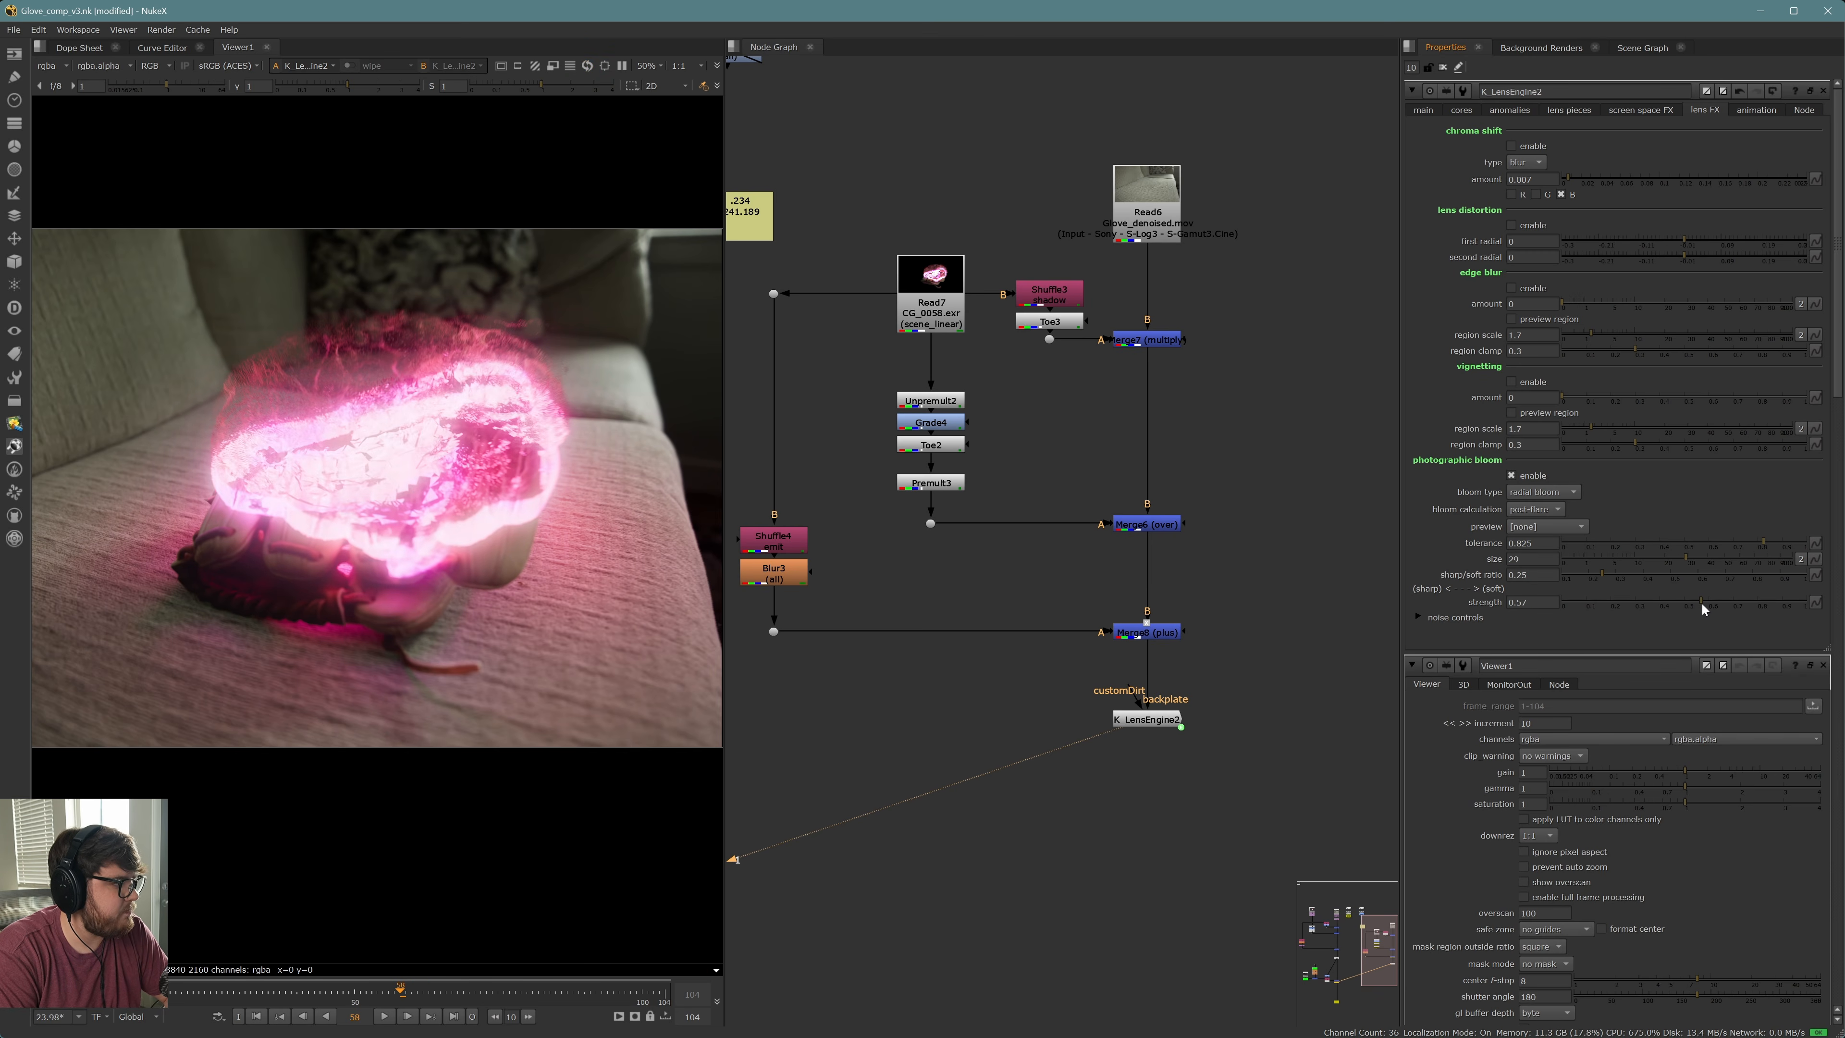
scroll(404, 521, down, 1)
middle_drag(404, 522, 464, 581)
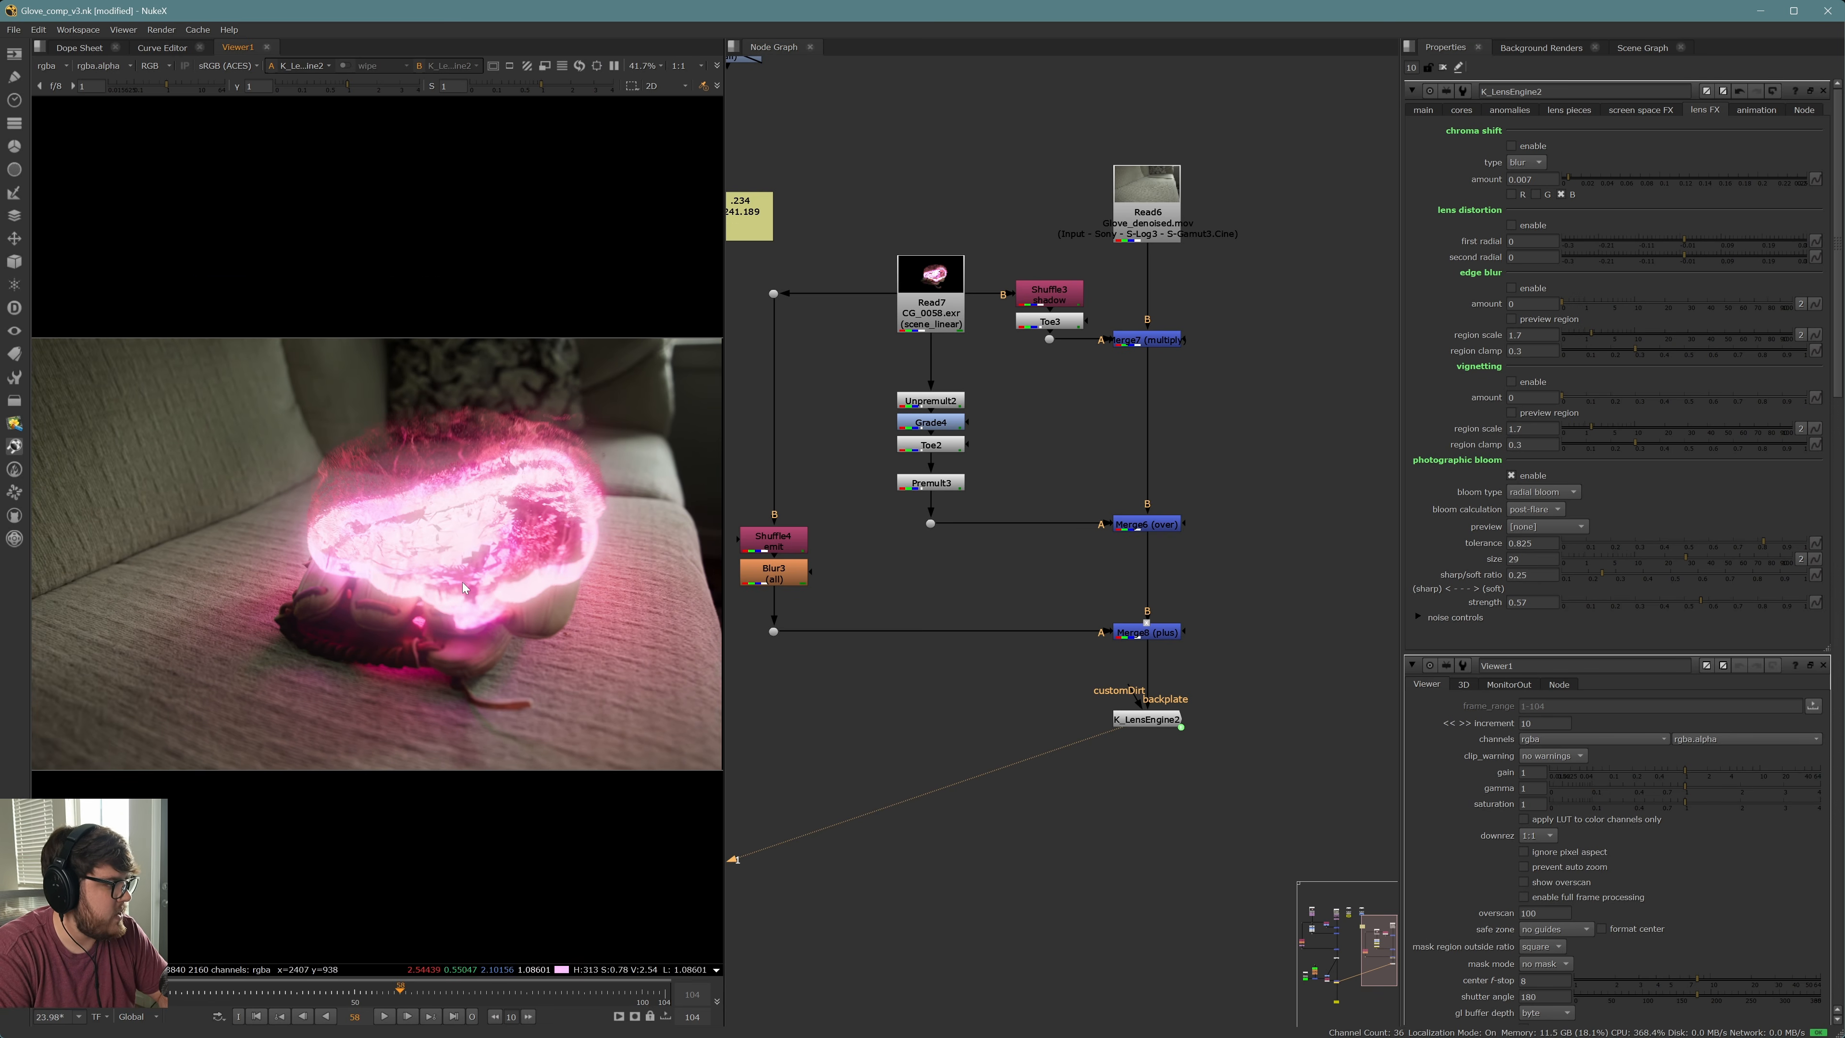
scroll(508, 553, up, 3)
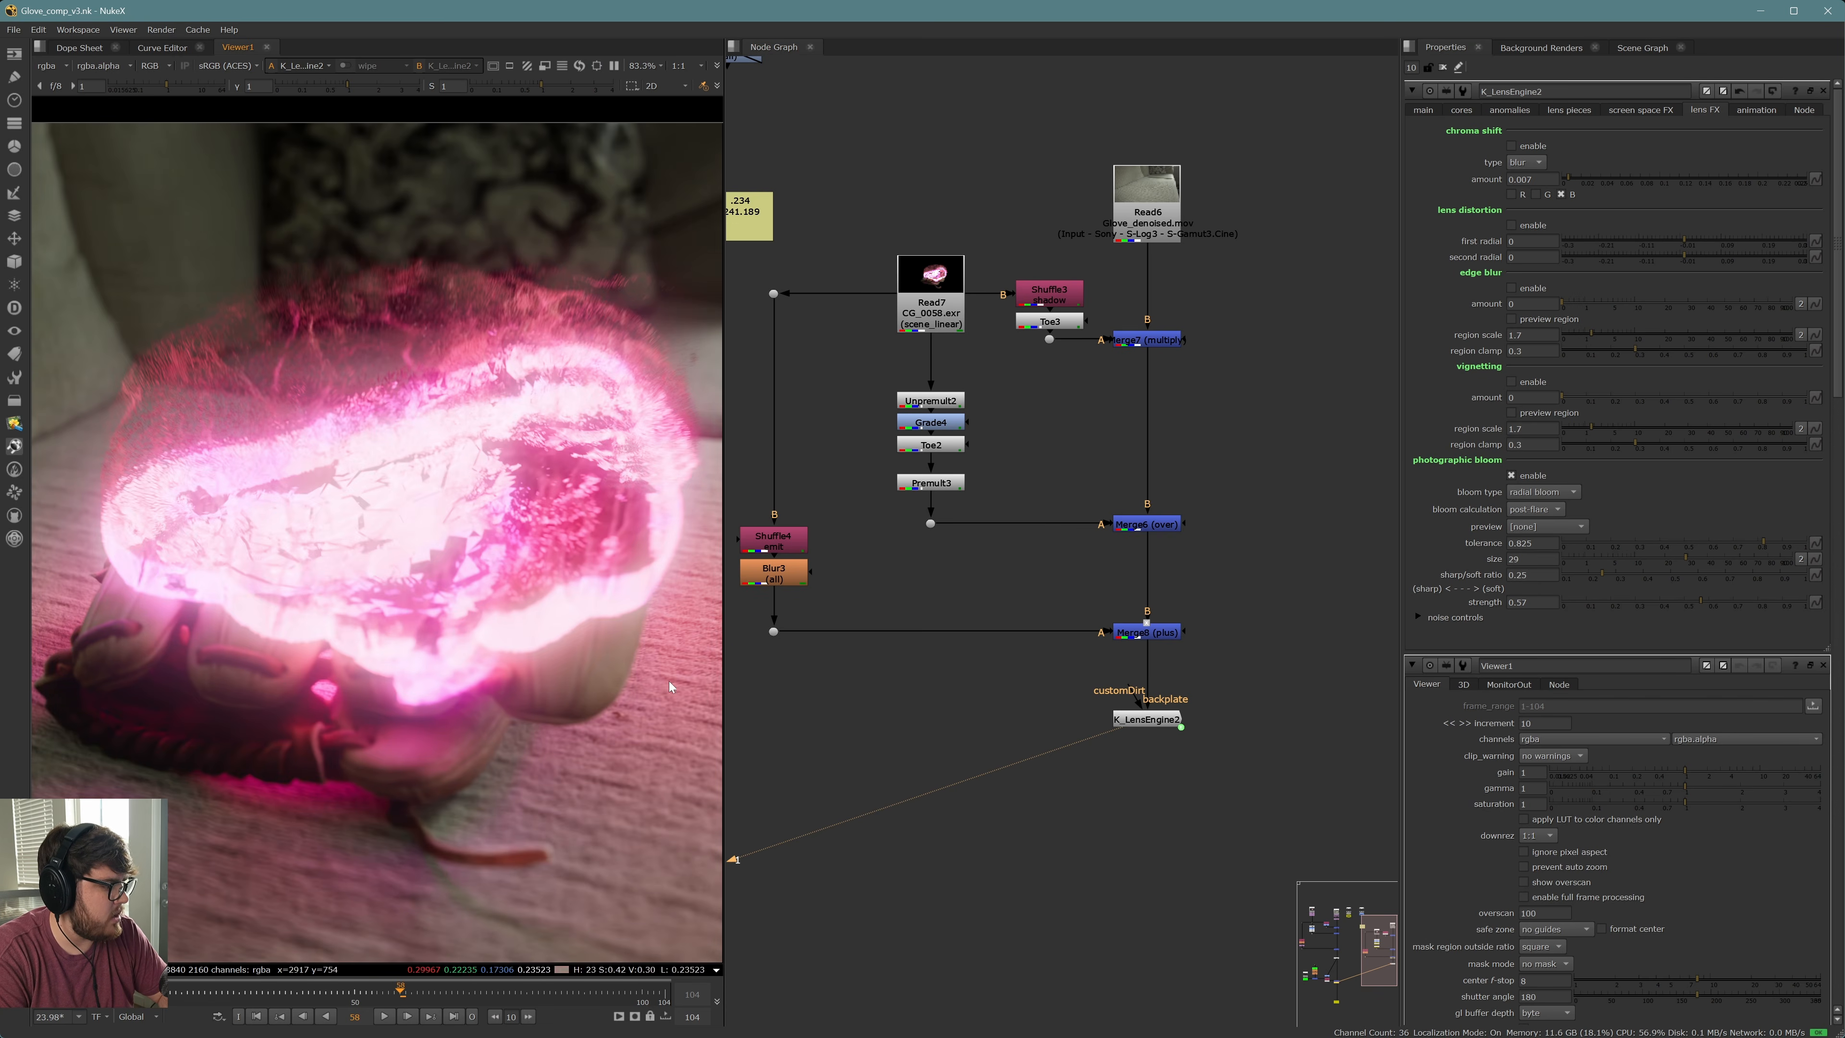
Compare the composite with the plus Merge and Lens Engine disabled and enabled, and check the glow on other frames, ending on frame 54
drag(1051, 587, 1280, 782)
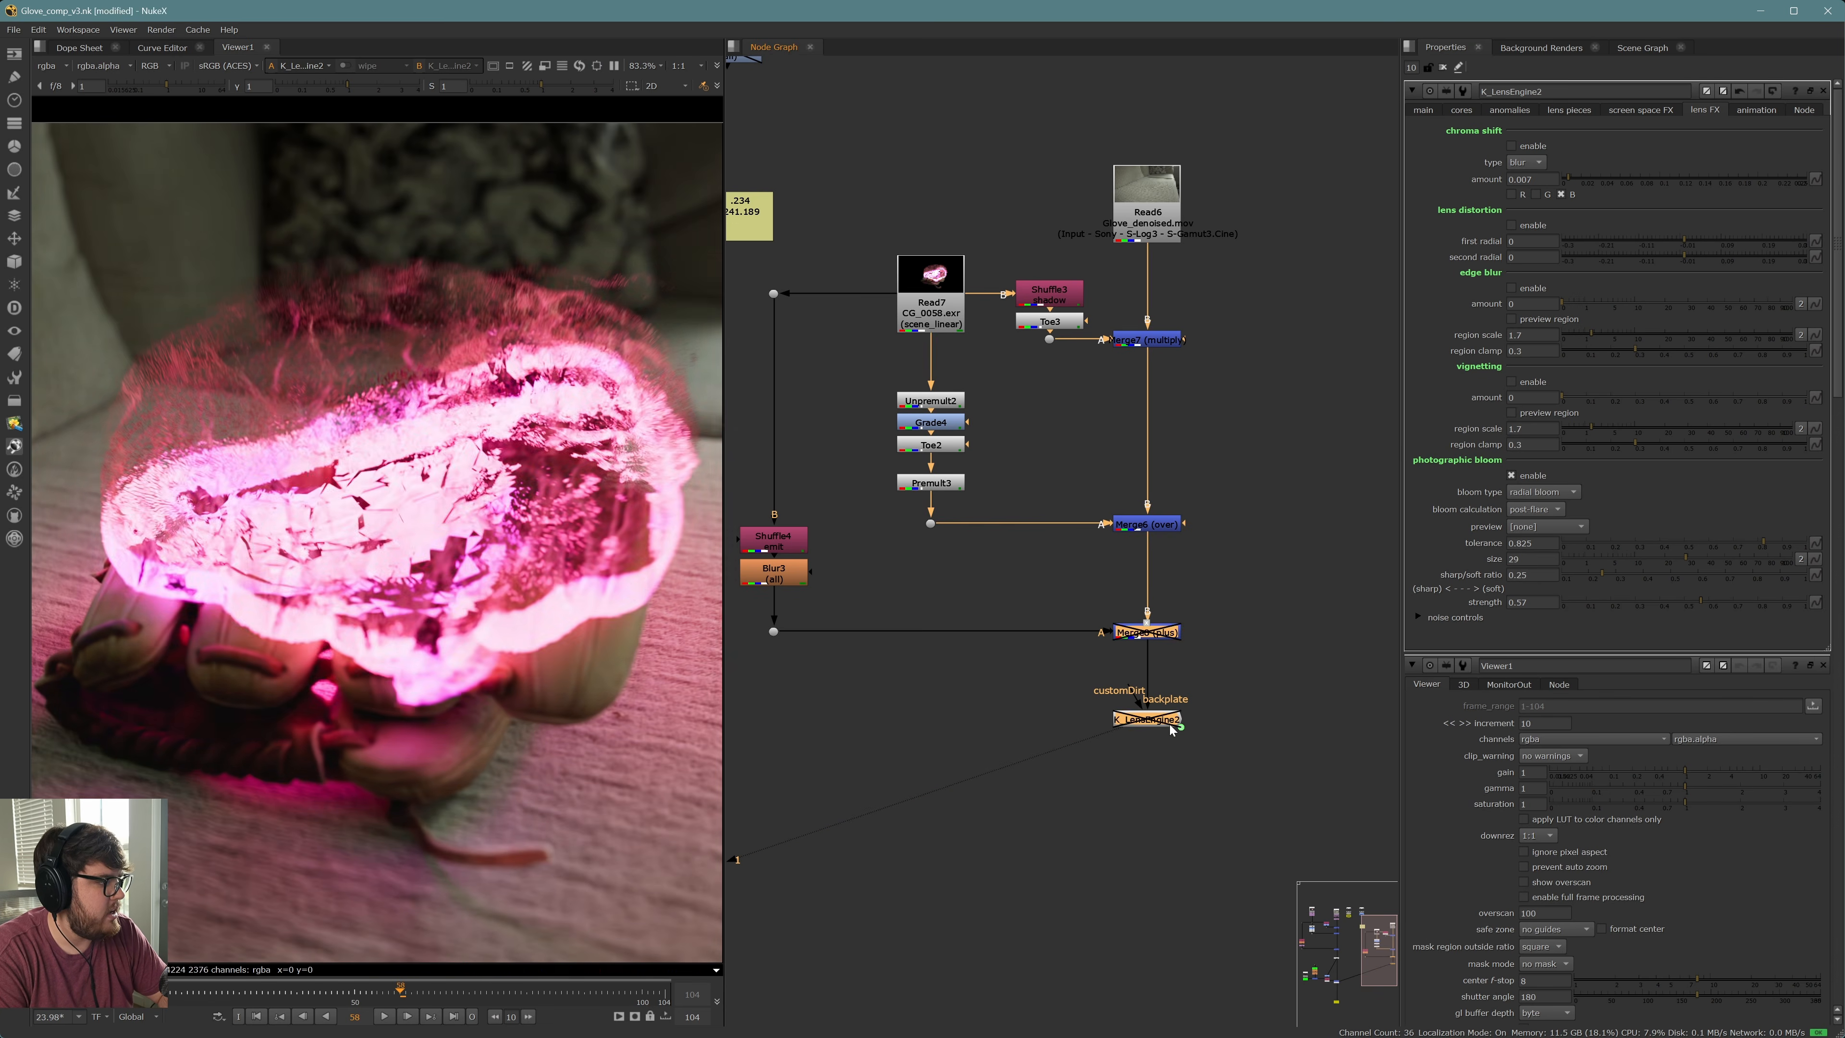
key(f)
scroll(514, 635, down, 1)
click(429, 992)
drag(463, 993, 521, 992)
drag(409, 992, 370, 988)
scroll(471, 616, up, 2)
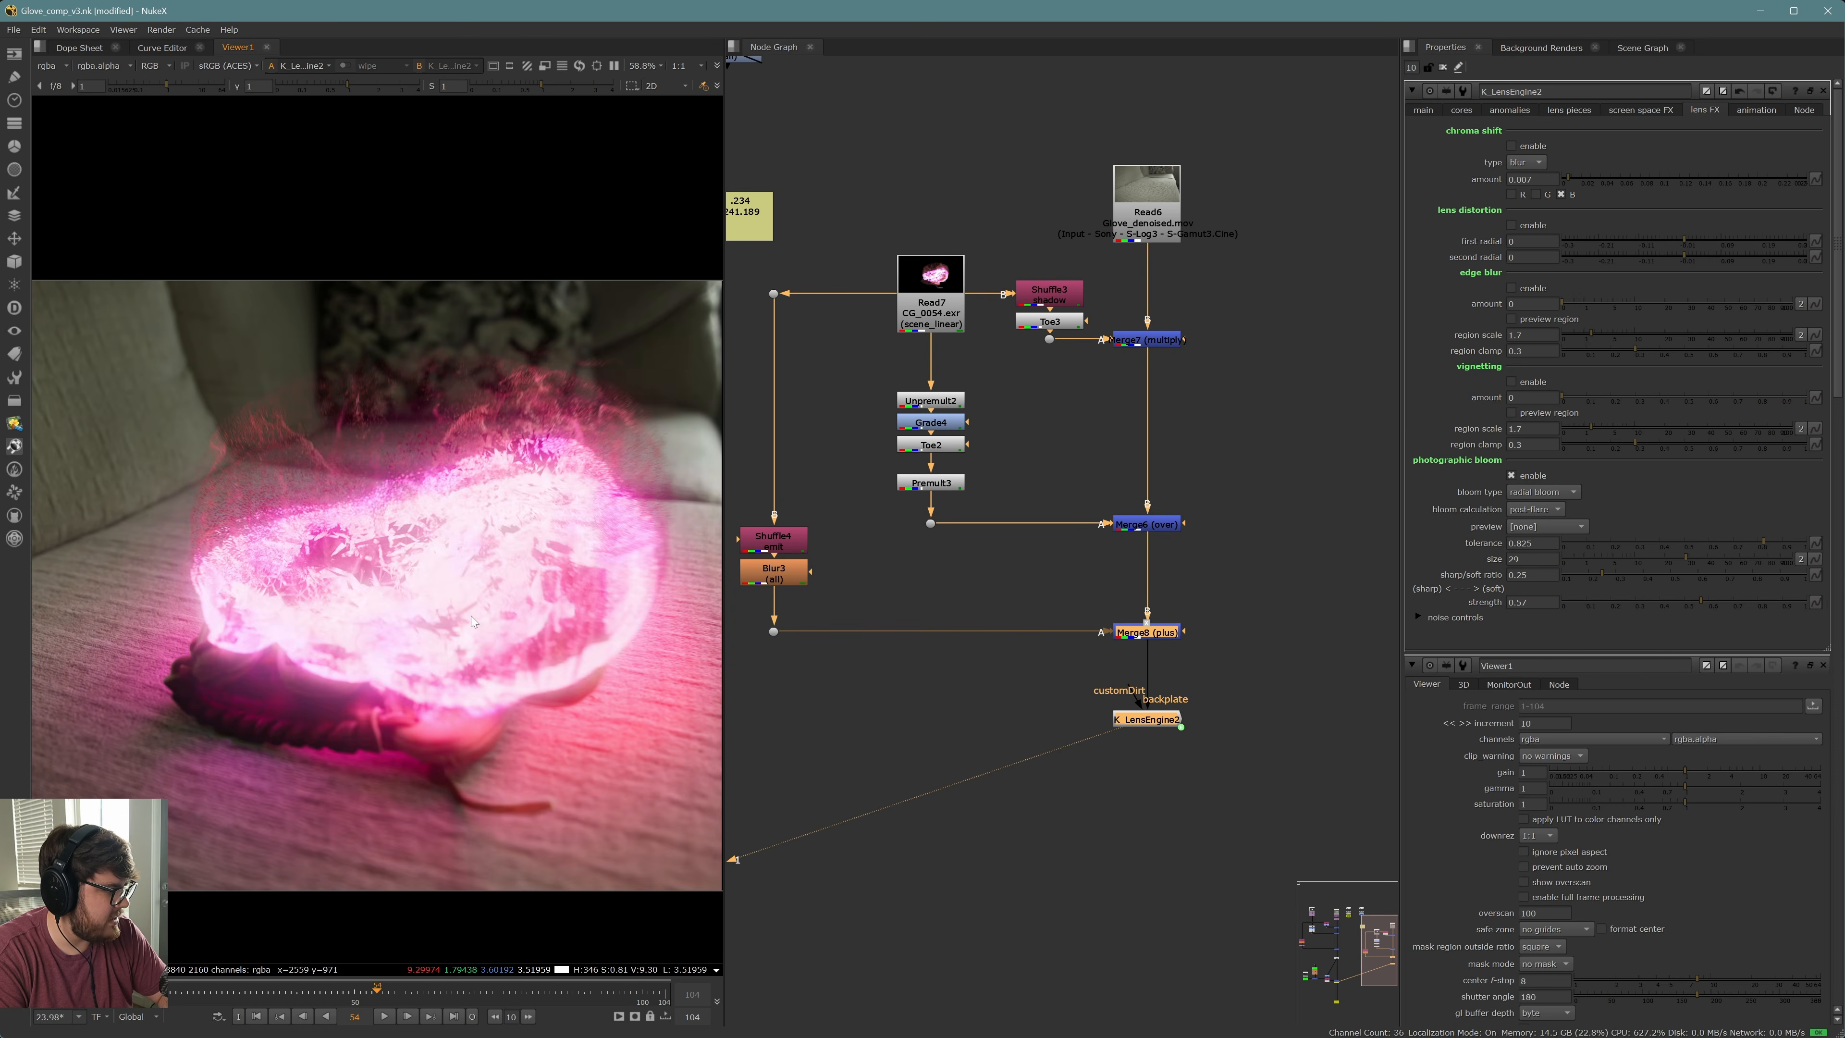
scroll(466, 630, down, 2)
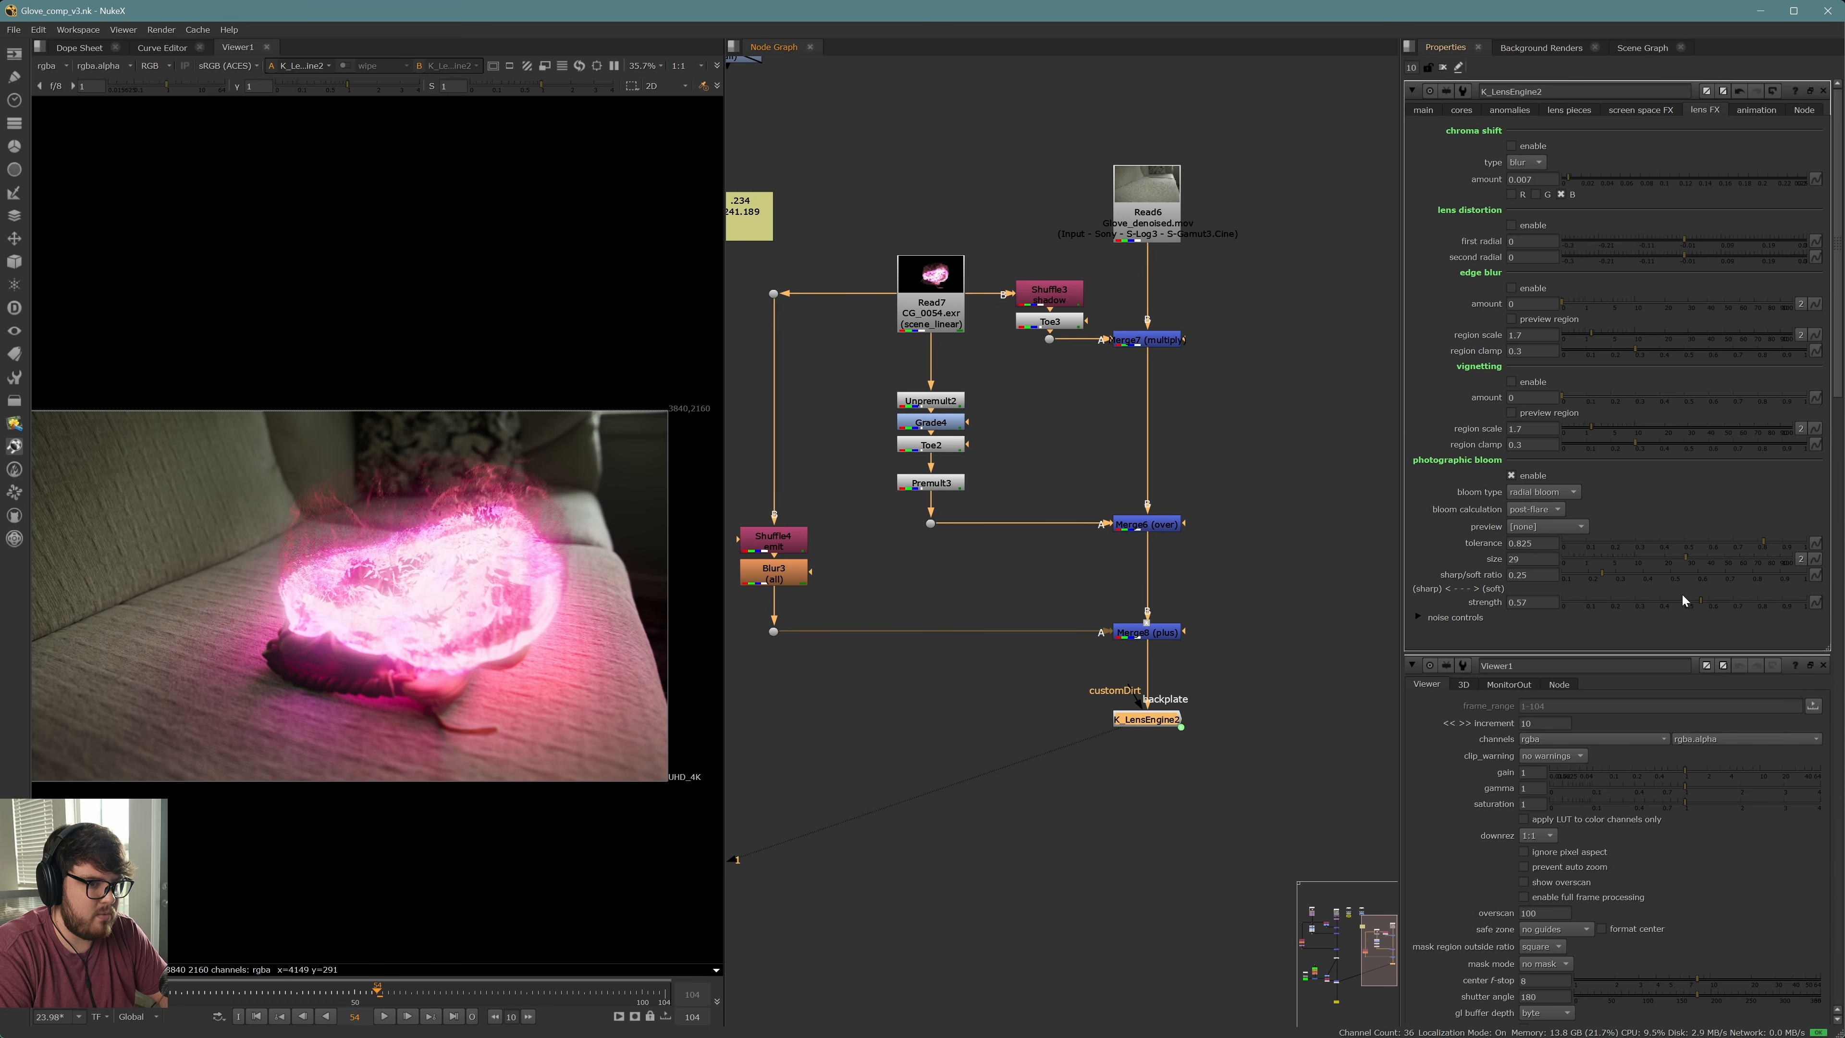
Lower the photographic bloom strength to 0.225 and compare the glove with the plus Merge and Lens Engine disabled and enabled
drag(1689, 598, 1639, 617)
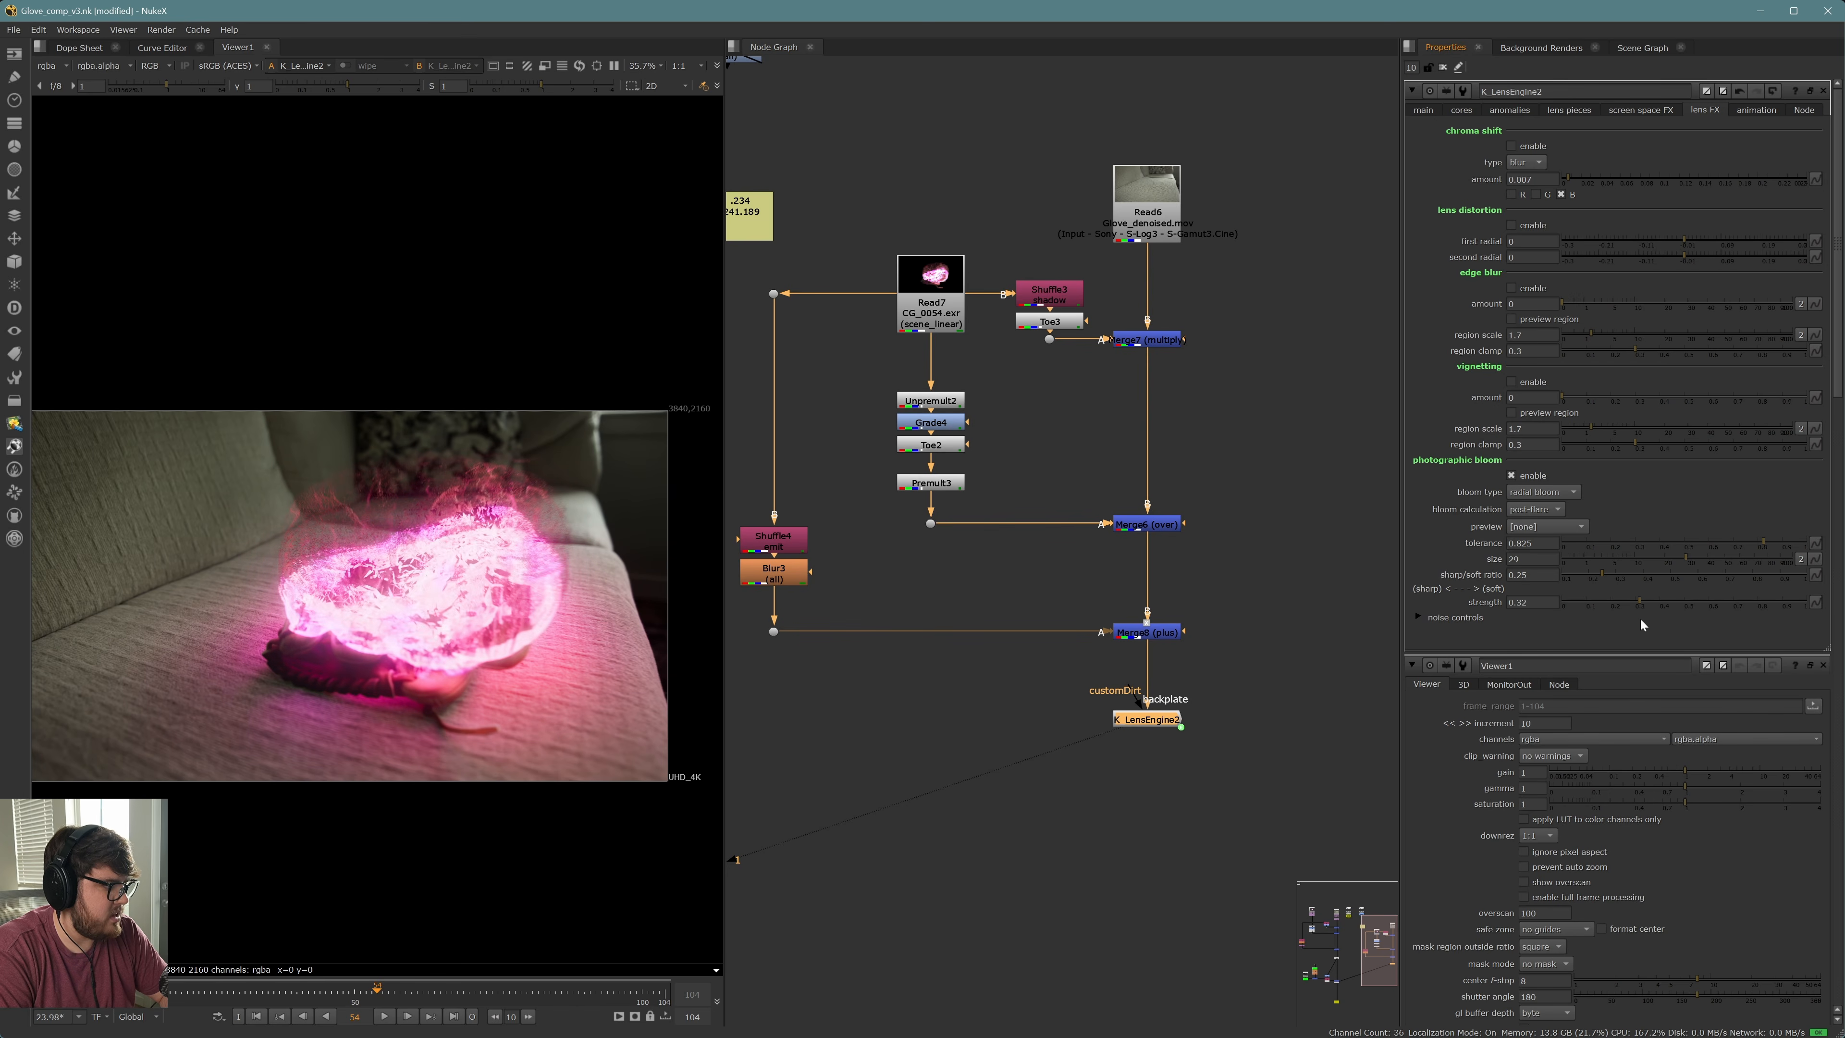
drag(1078, 583, 1257, 755)
key(d)
key(d)
key(d)
key(d)
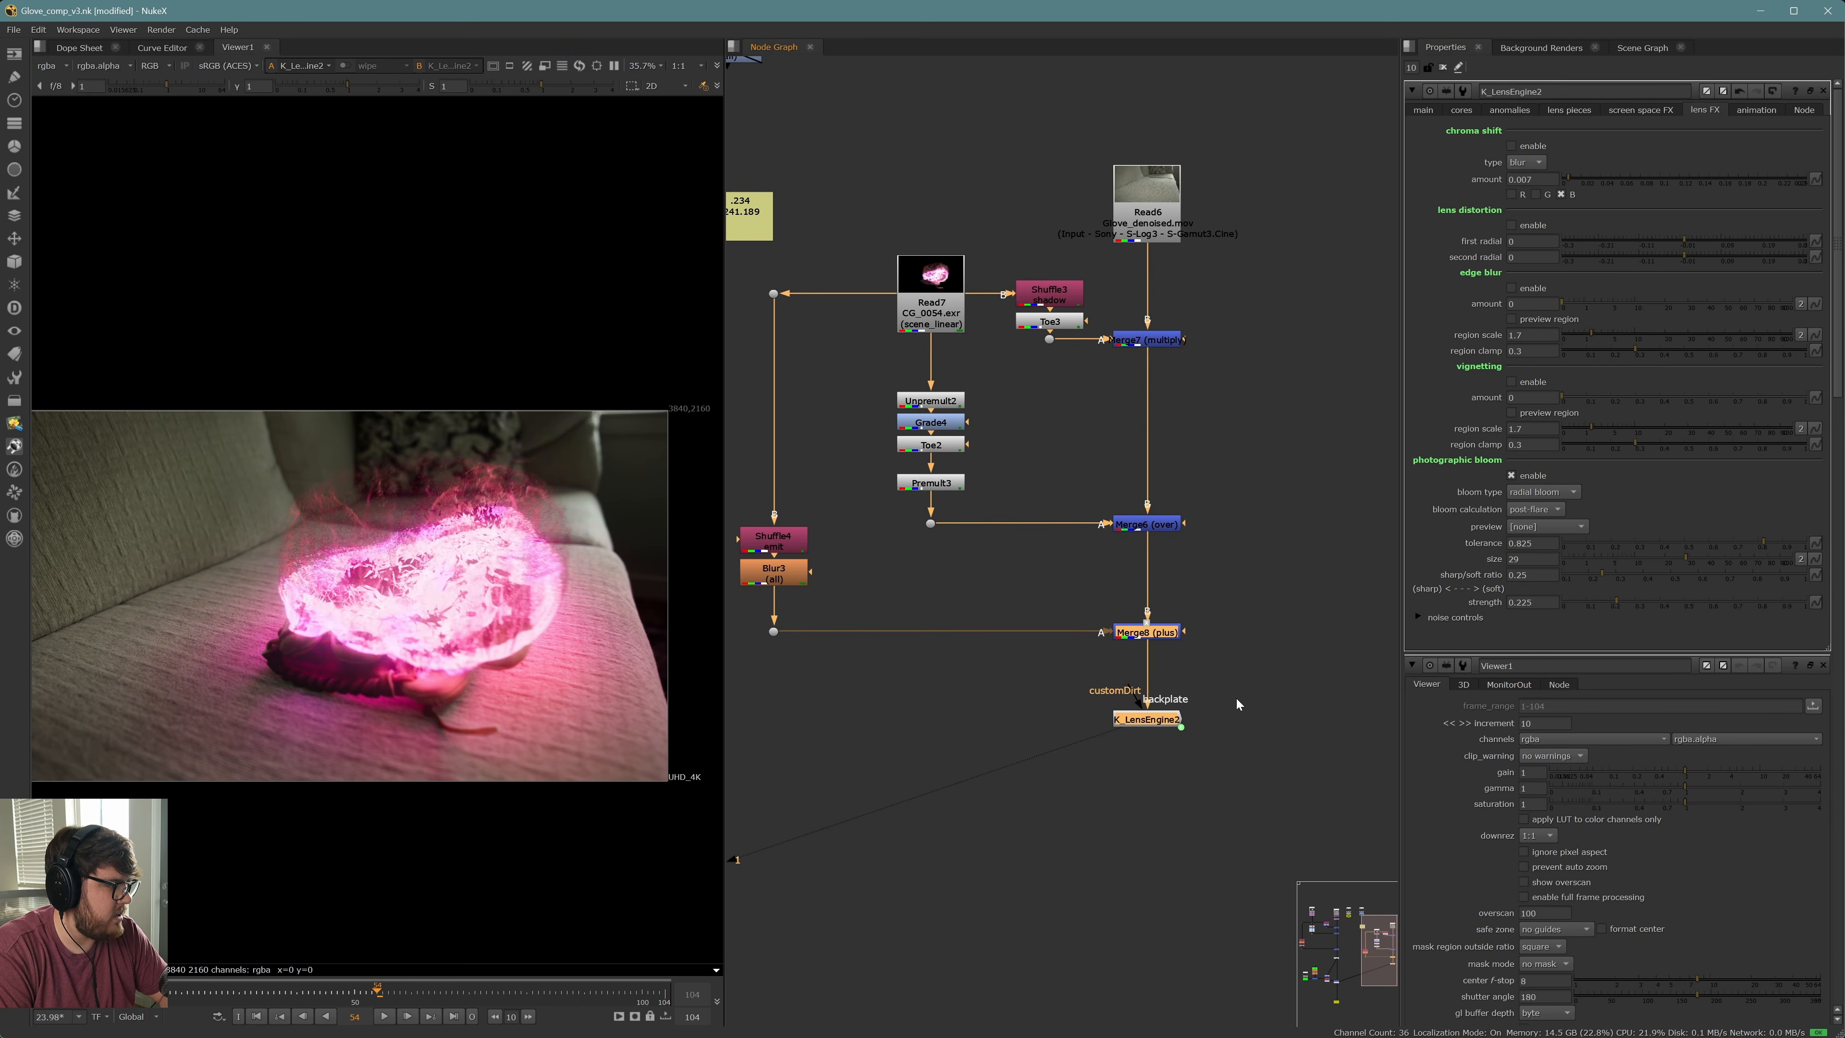
middle_drag(1077, 753, 1063, 657)
click(1016, 581)
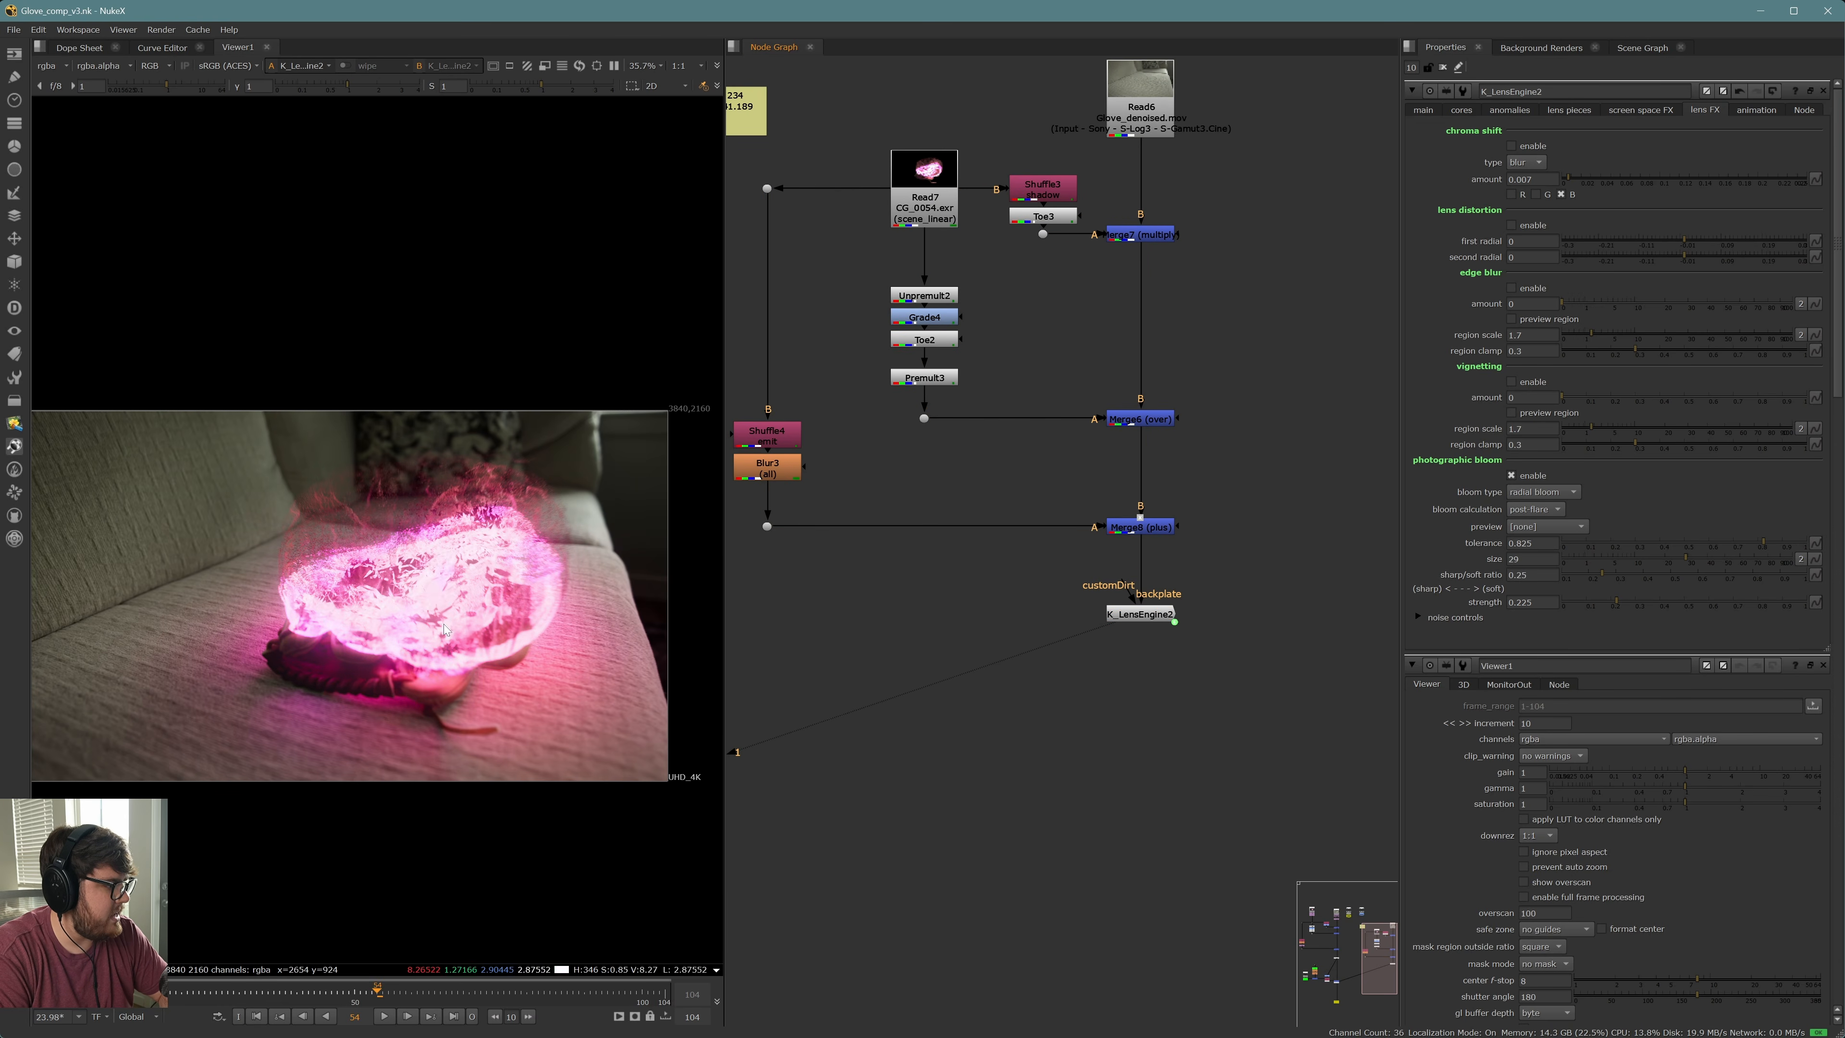
scroll(429, 638, up, 1)
scroll(428, 633, up, 2)
scroll(447, 636, down, 2)
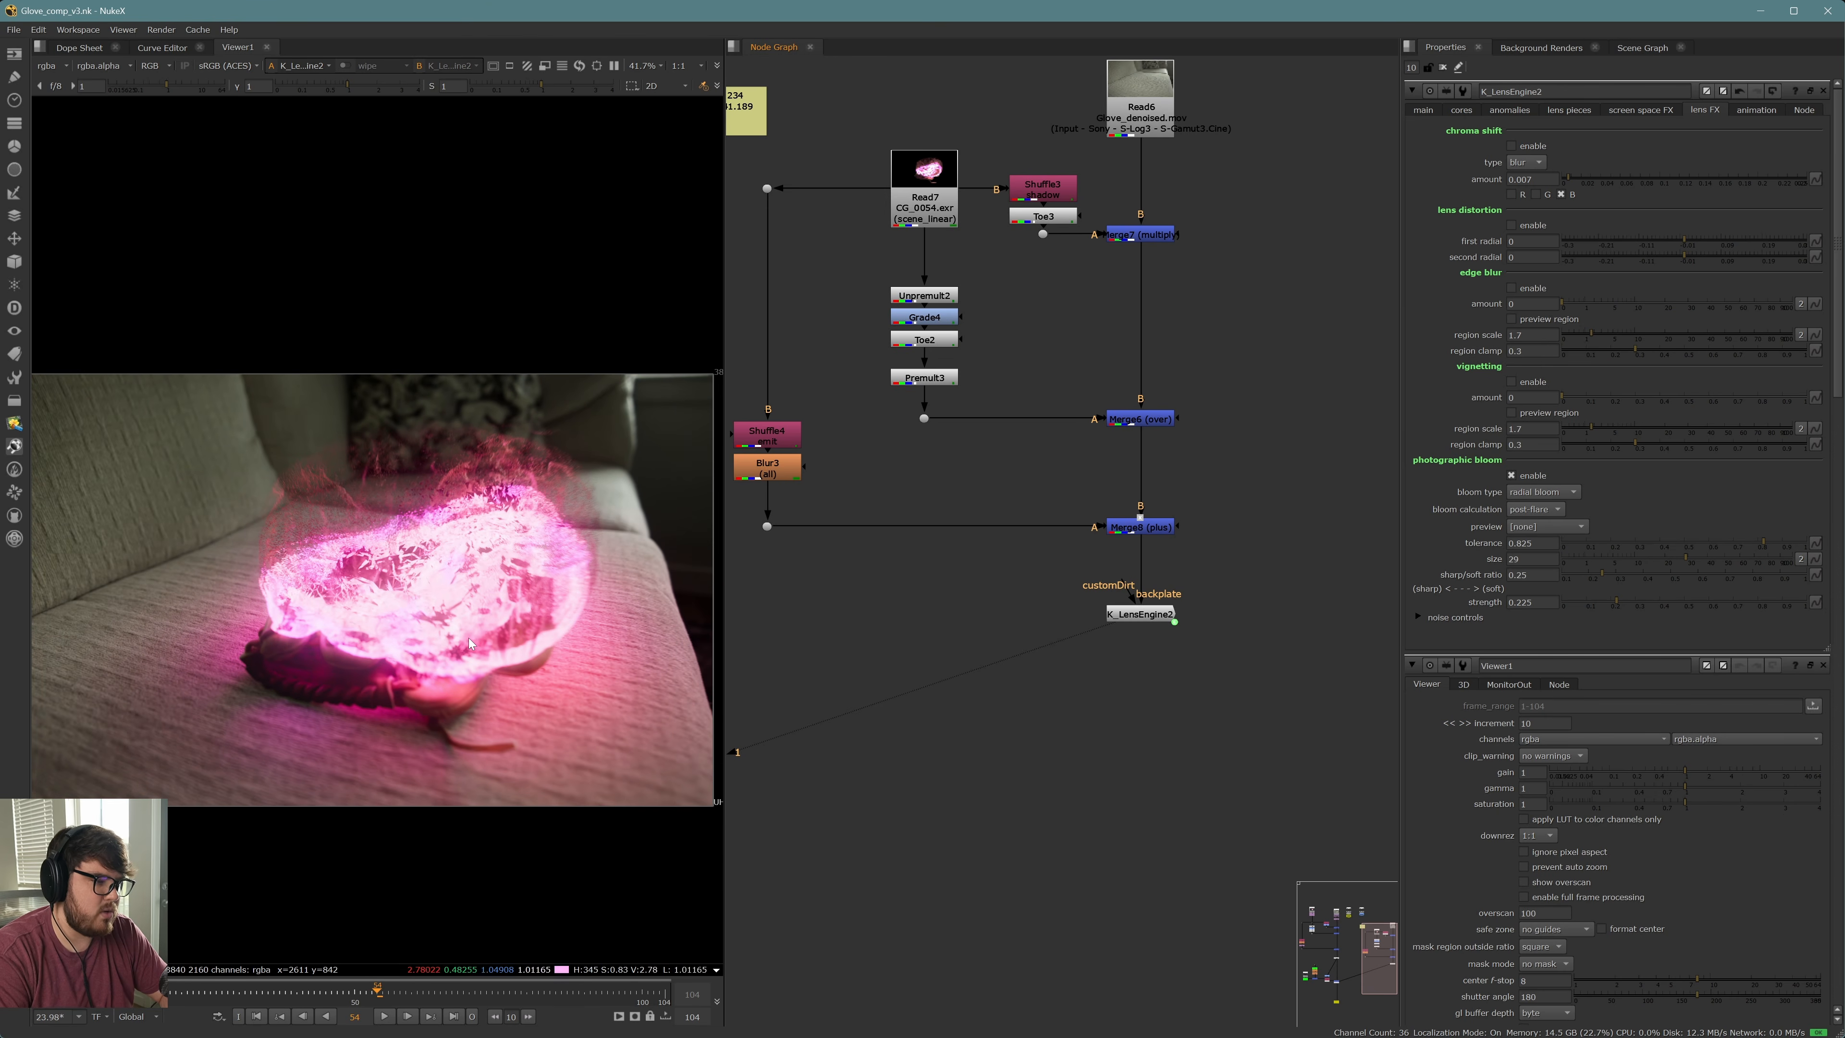
Copy the lens.png dirt Read node from the earlier comp, paste it near the new Lens Engine, and view it
scroll(910, 652, down, 4)
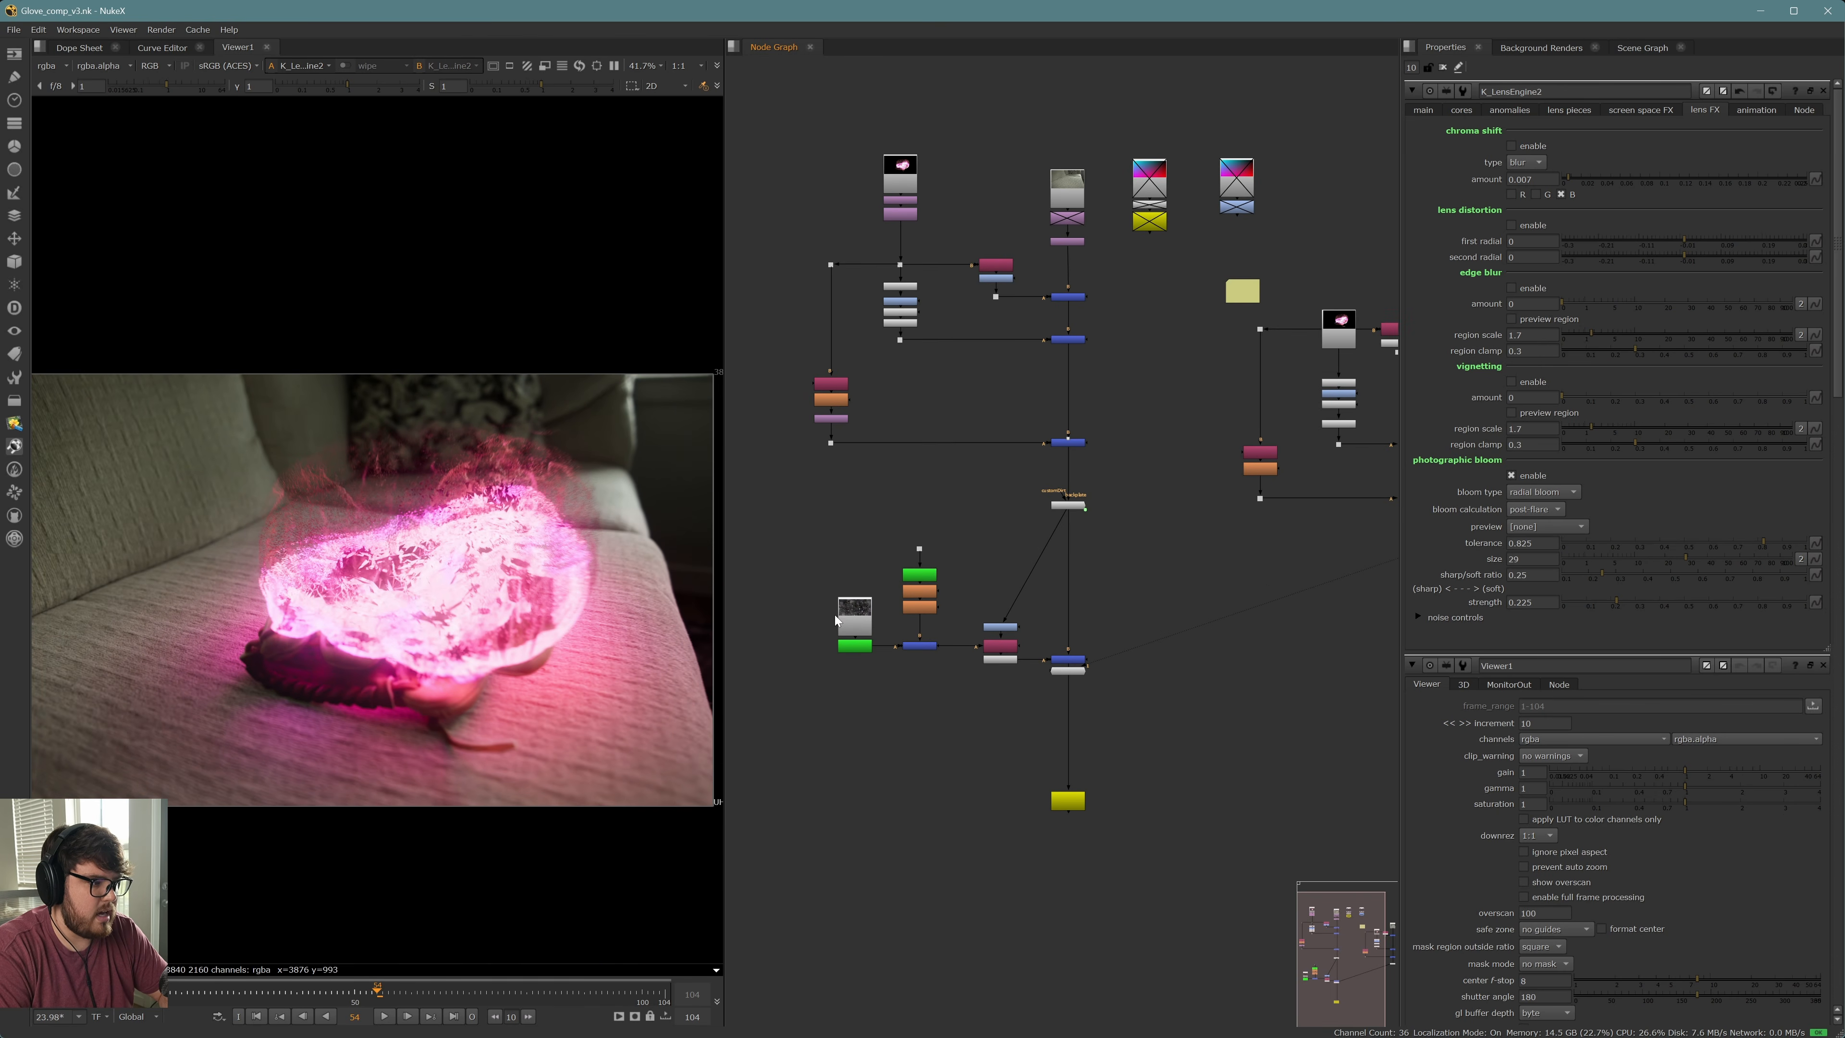
scroll(862, 621, up, 3)
click(857, 623)
middle_drag(1313, 662, 760, 712)
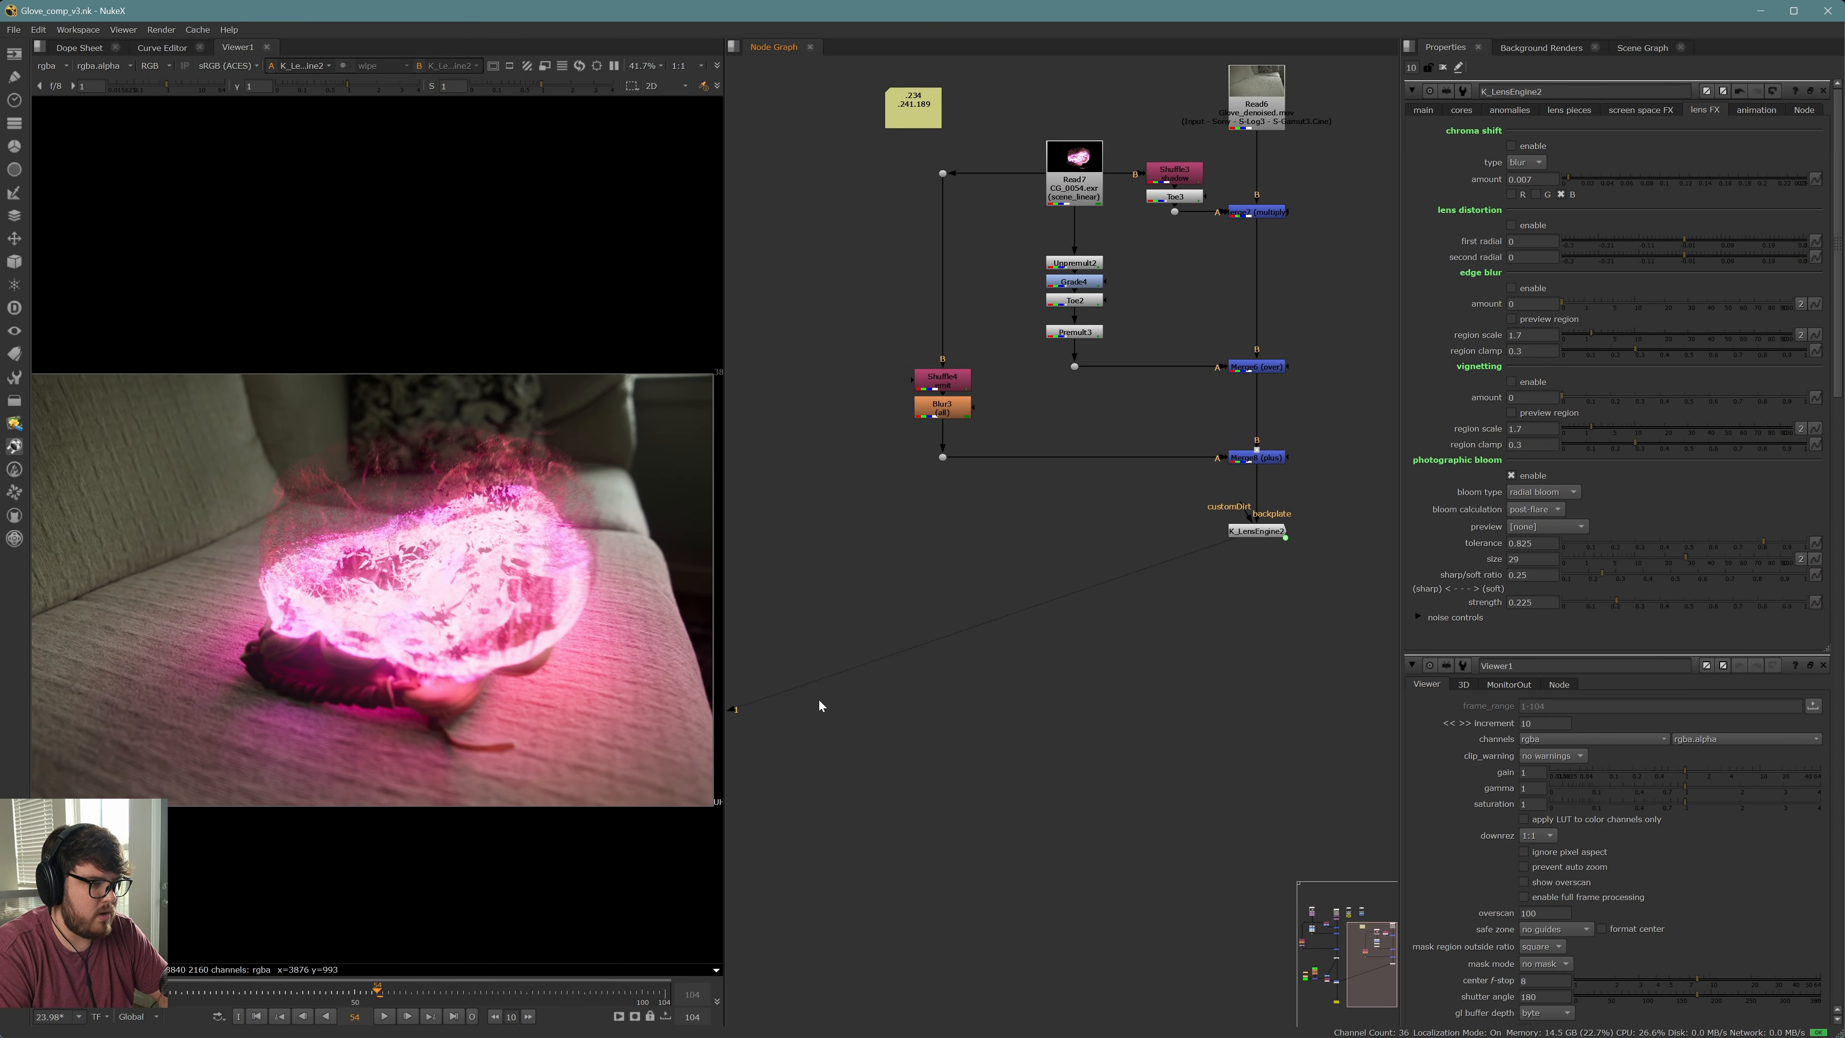
middle_drag(1052, 584, 938, 627)
key(ctrl+v)
drag(965, 604, 943, 608)
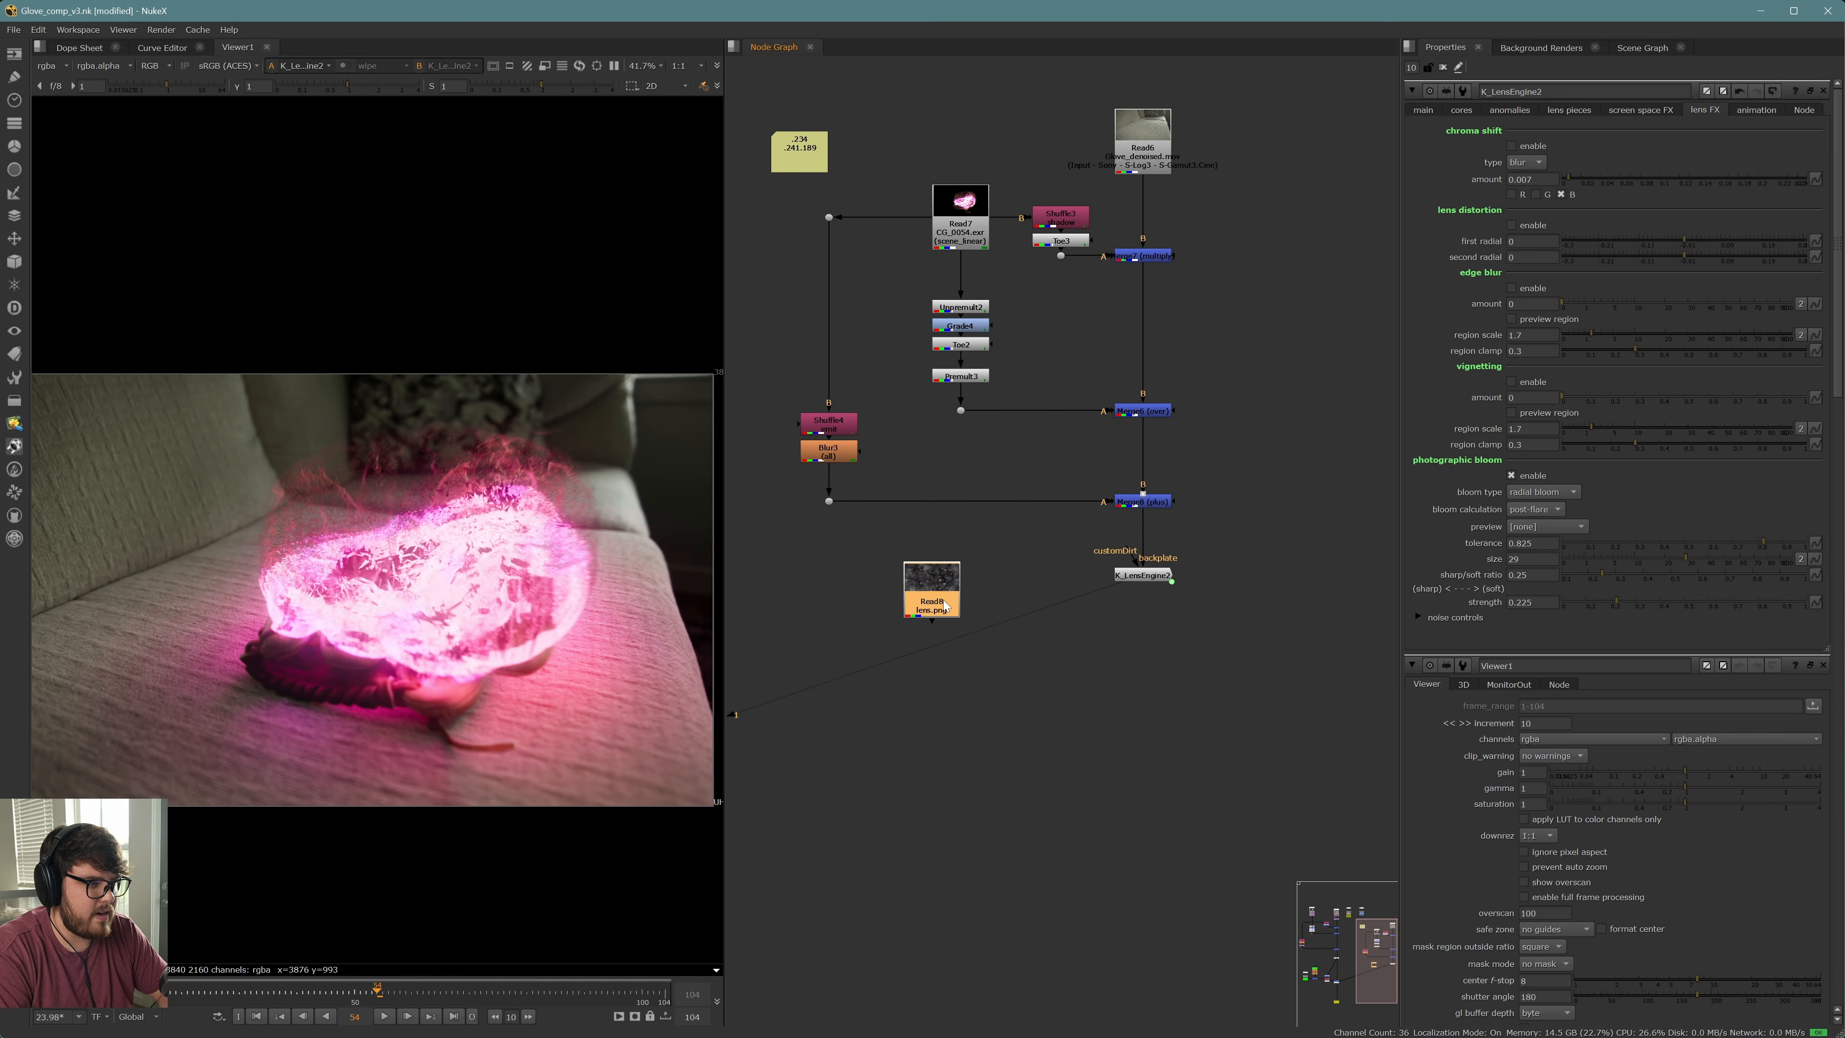
key(1)
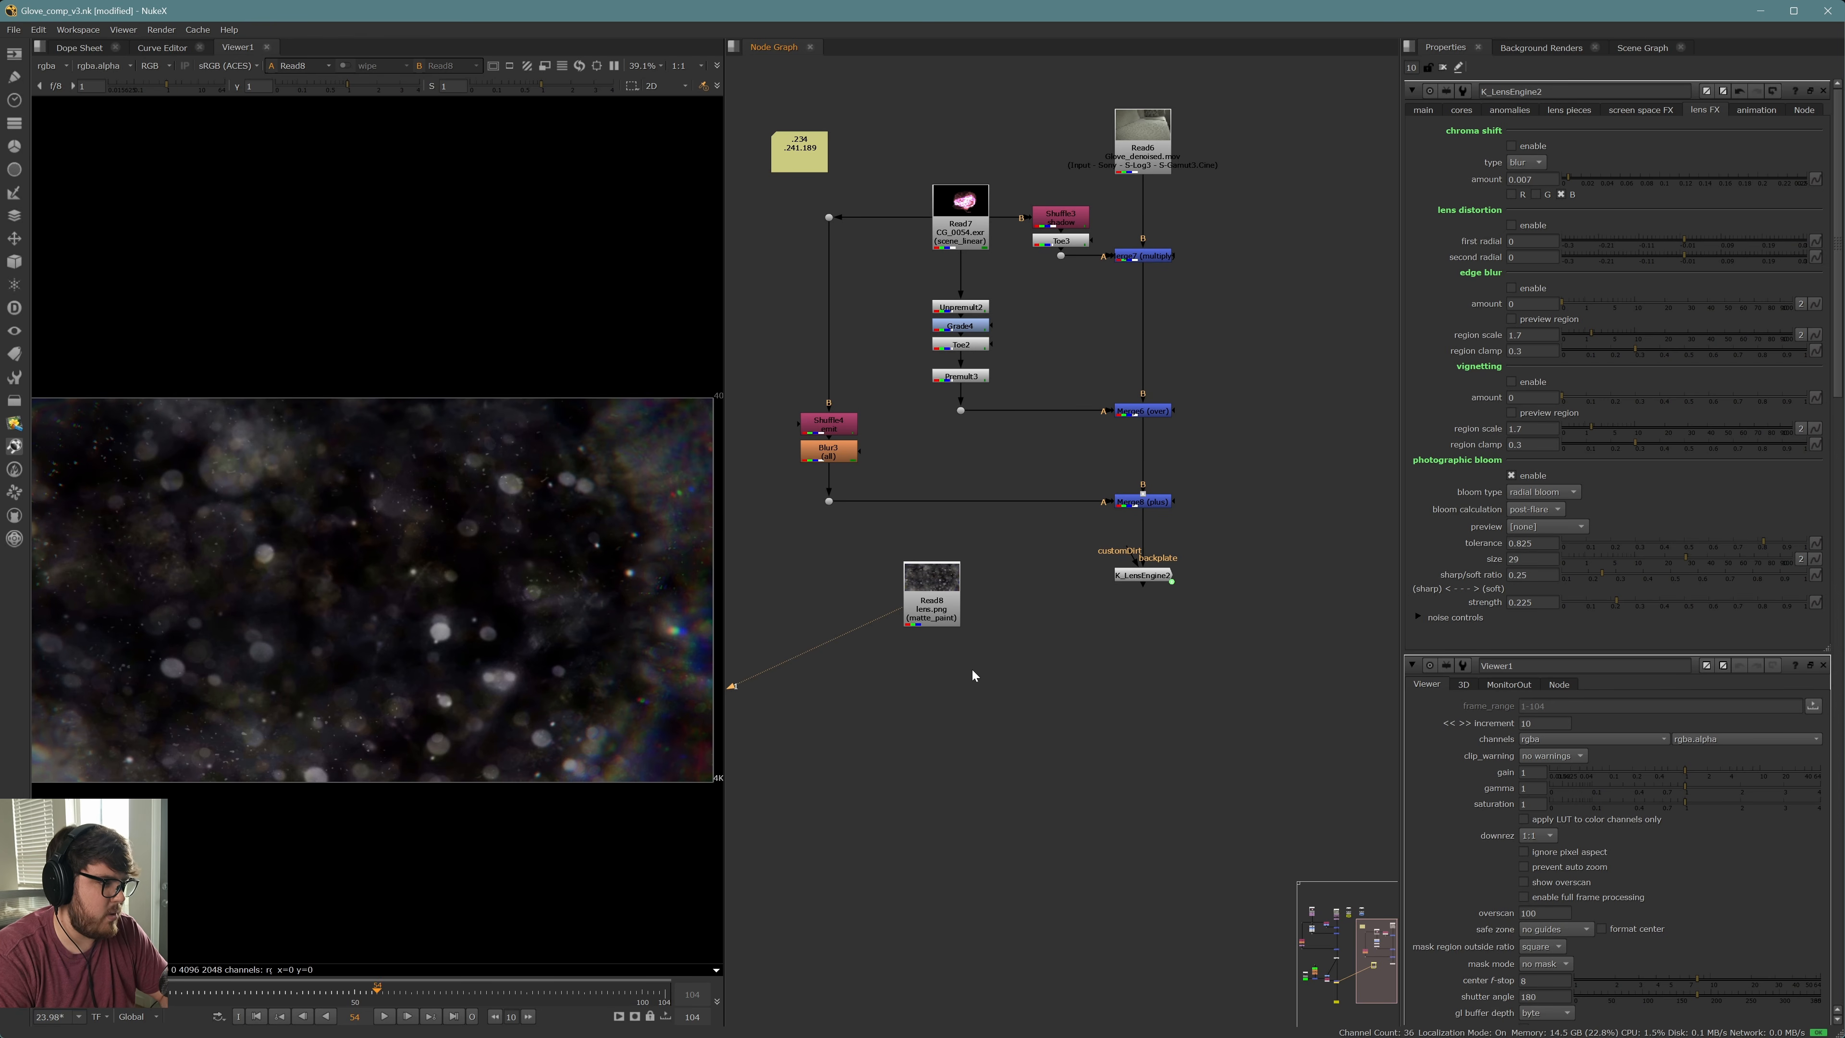
scroll(336, 638, down, 2)
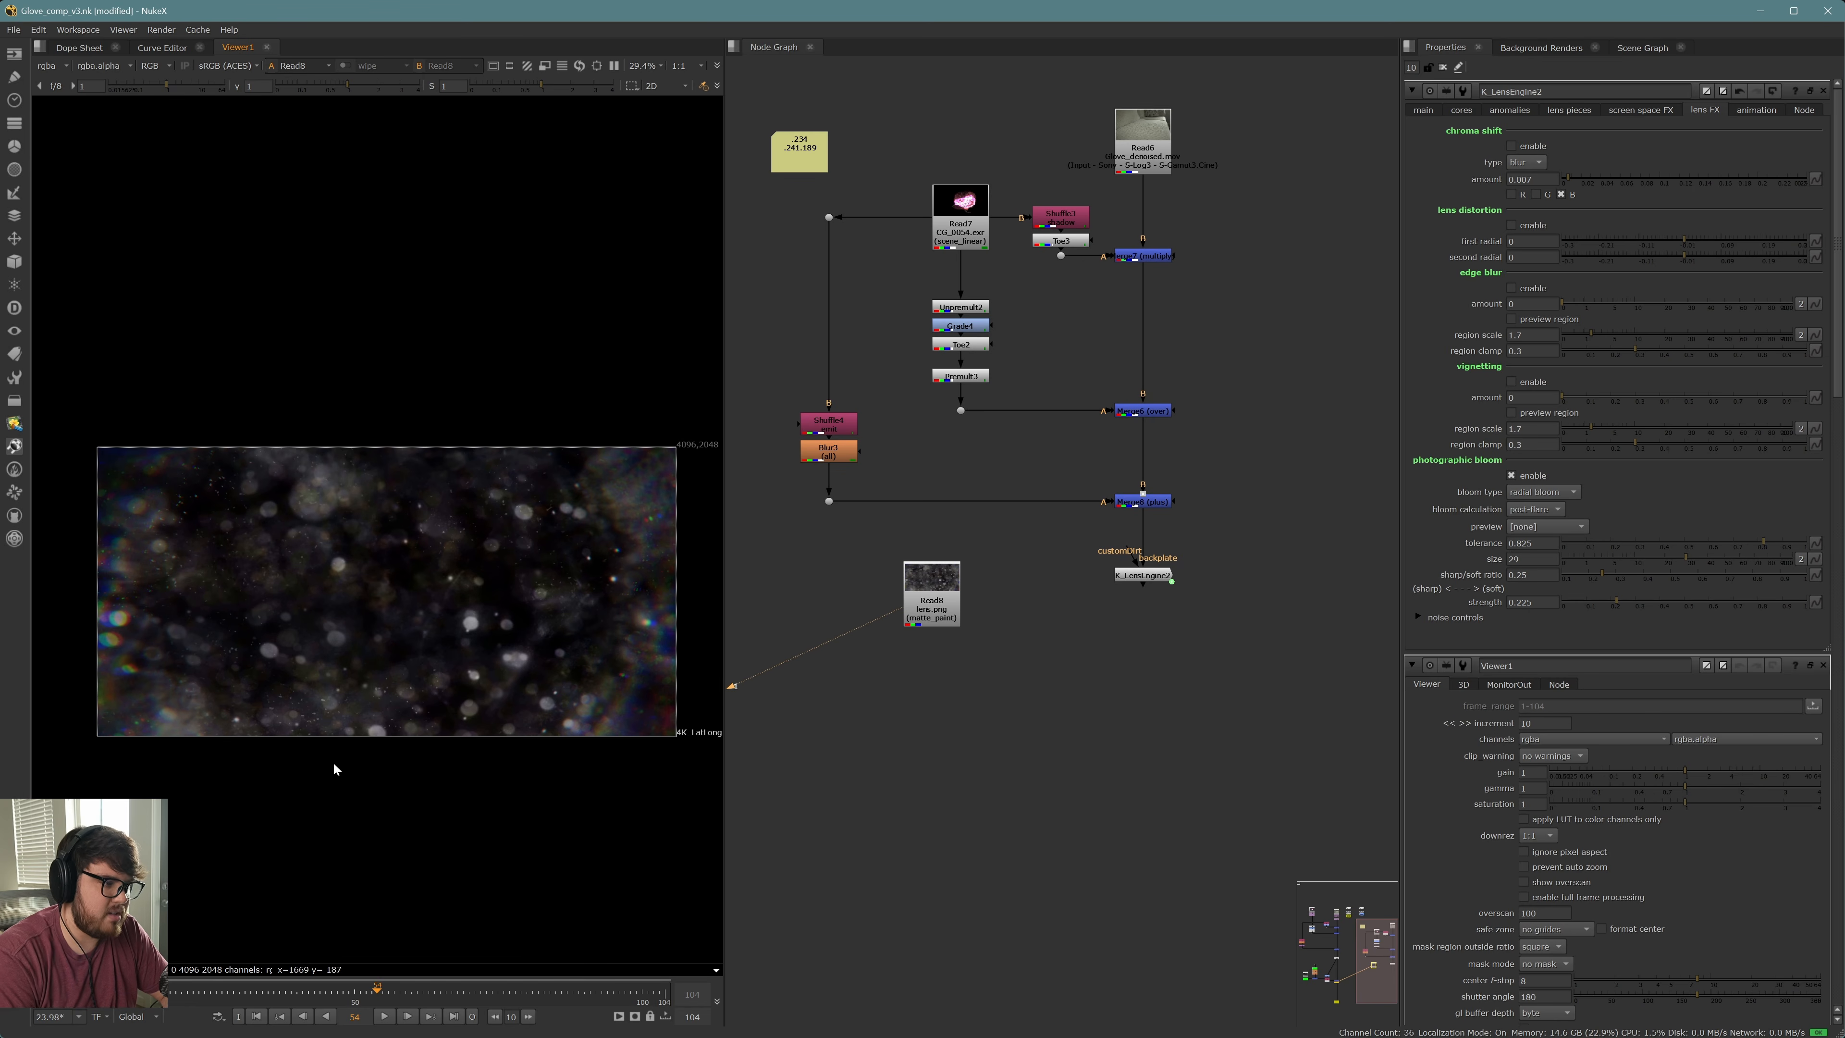
Merge lens.png over the Lens Engine's output with a new Merge node, and inspect the lens dirt across the frame
drag(937, 582, 938, 607)
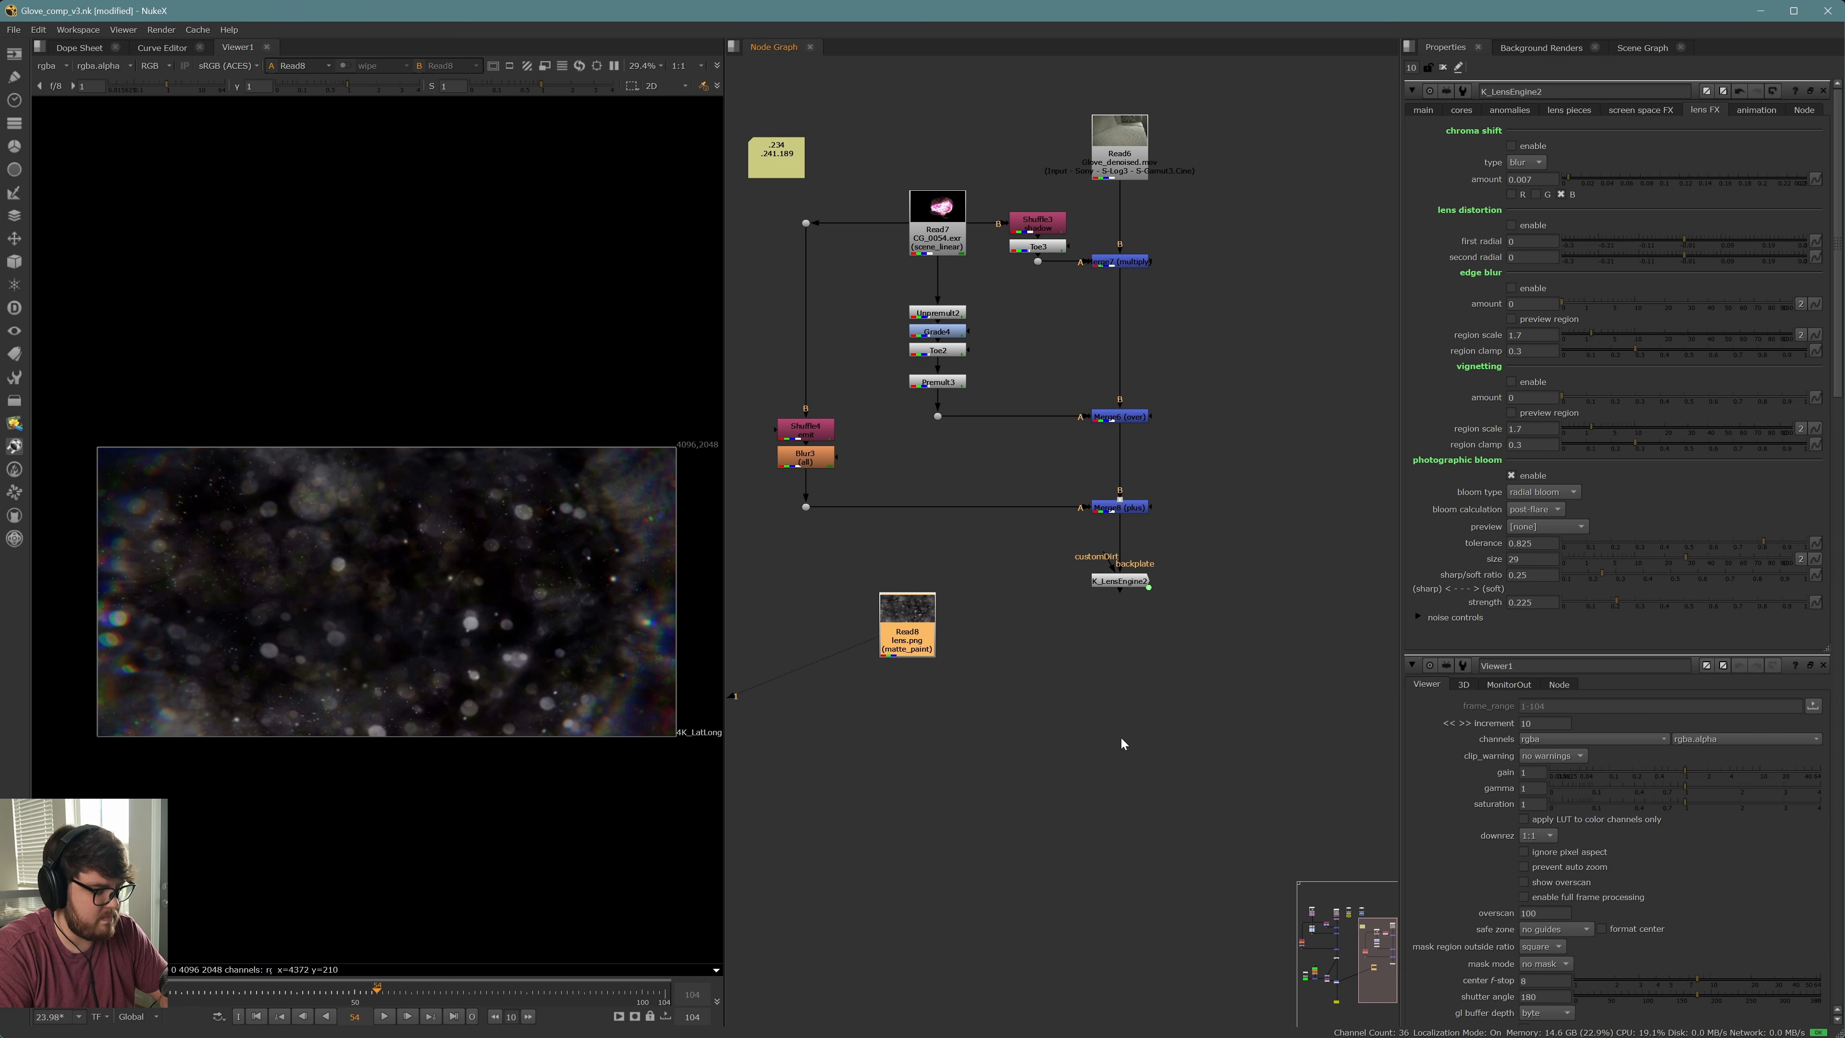
click(1130, 710)
key(m)
drag(1124, 694, 1113, 590)
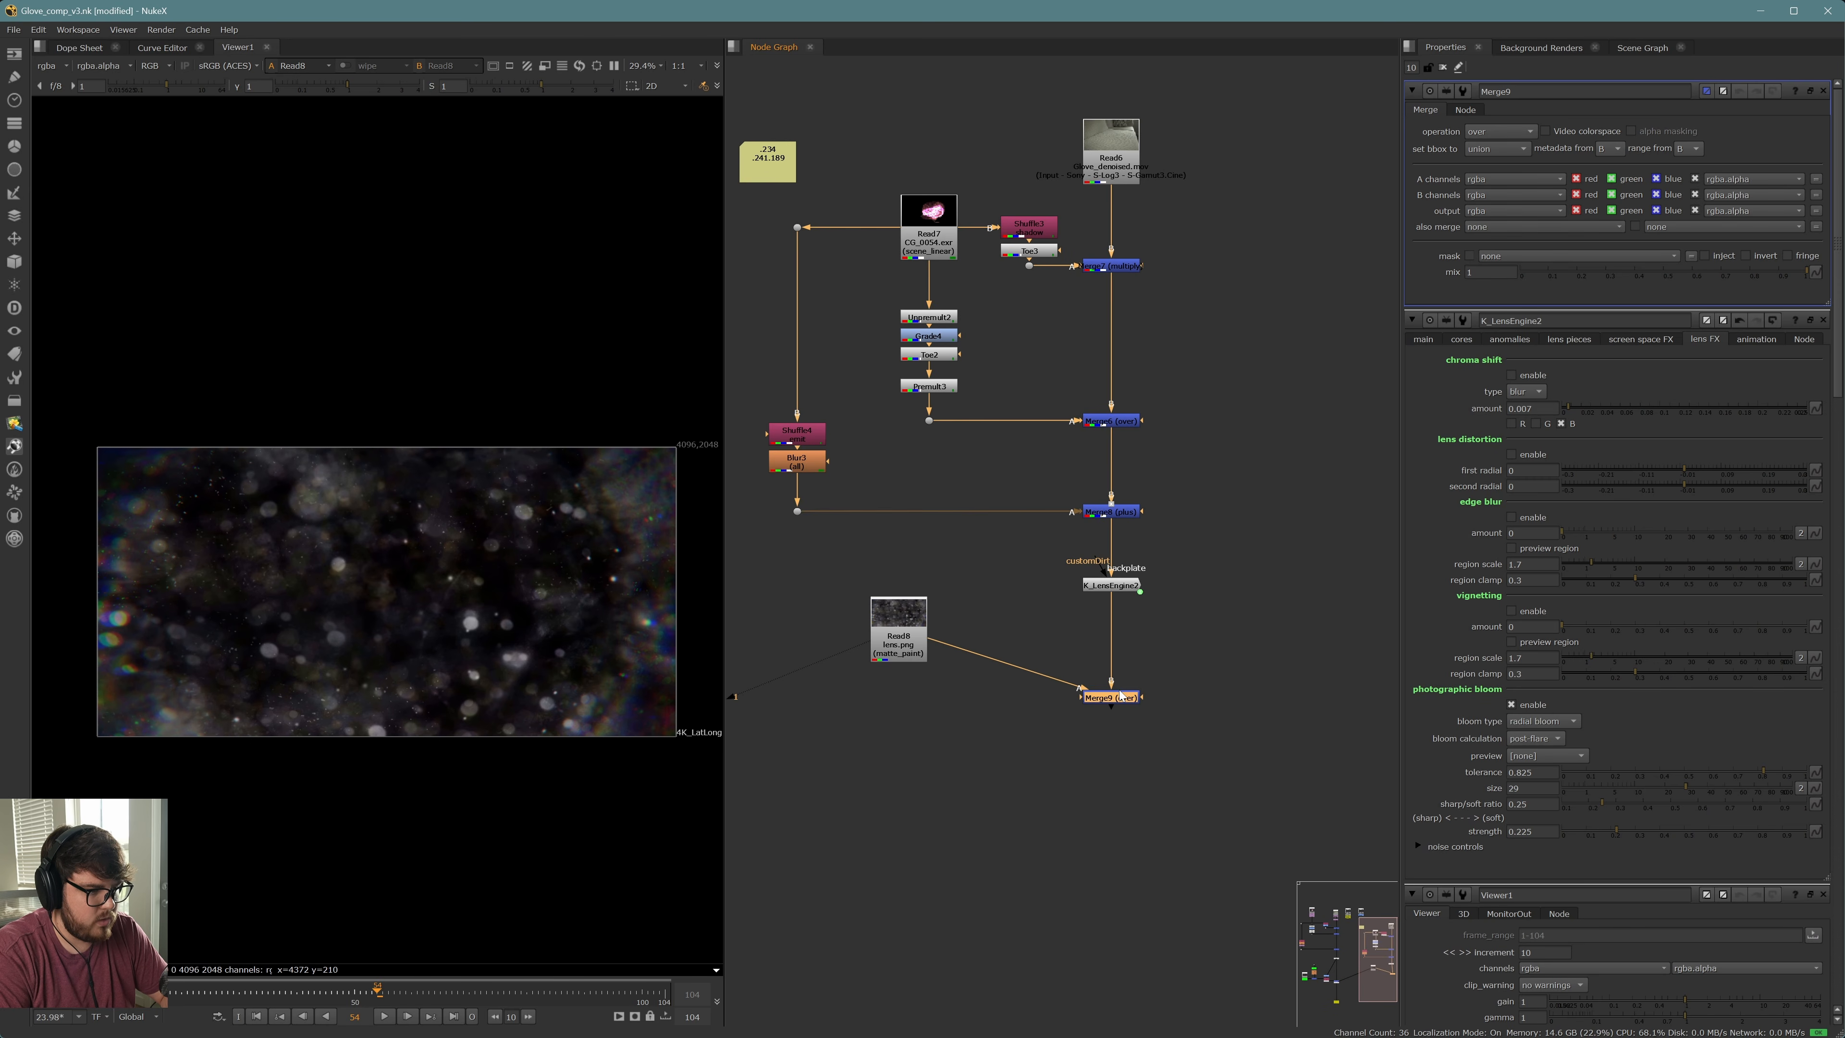
key(1)
scroll(435, 604, up, 2)
scroll(450, 603, down, 1)
scroll(486, 559, down, 1)
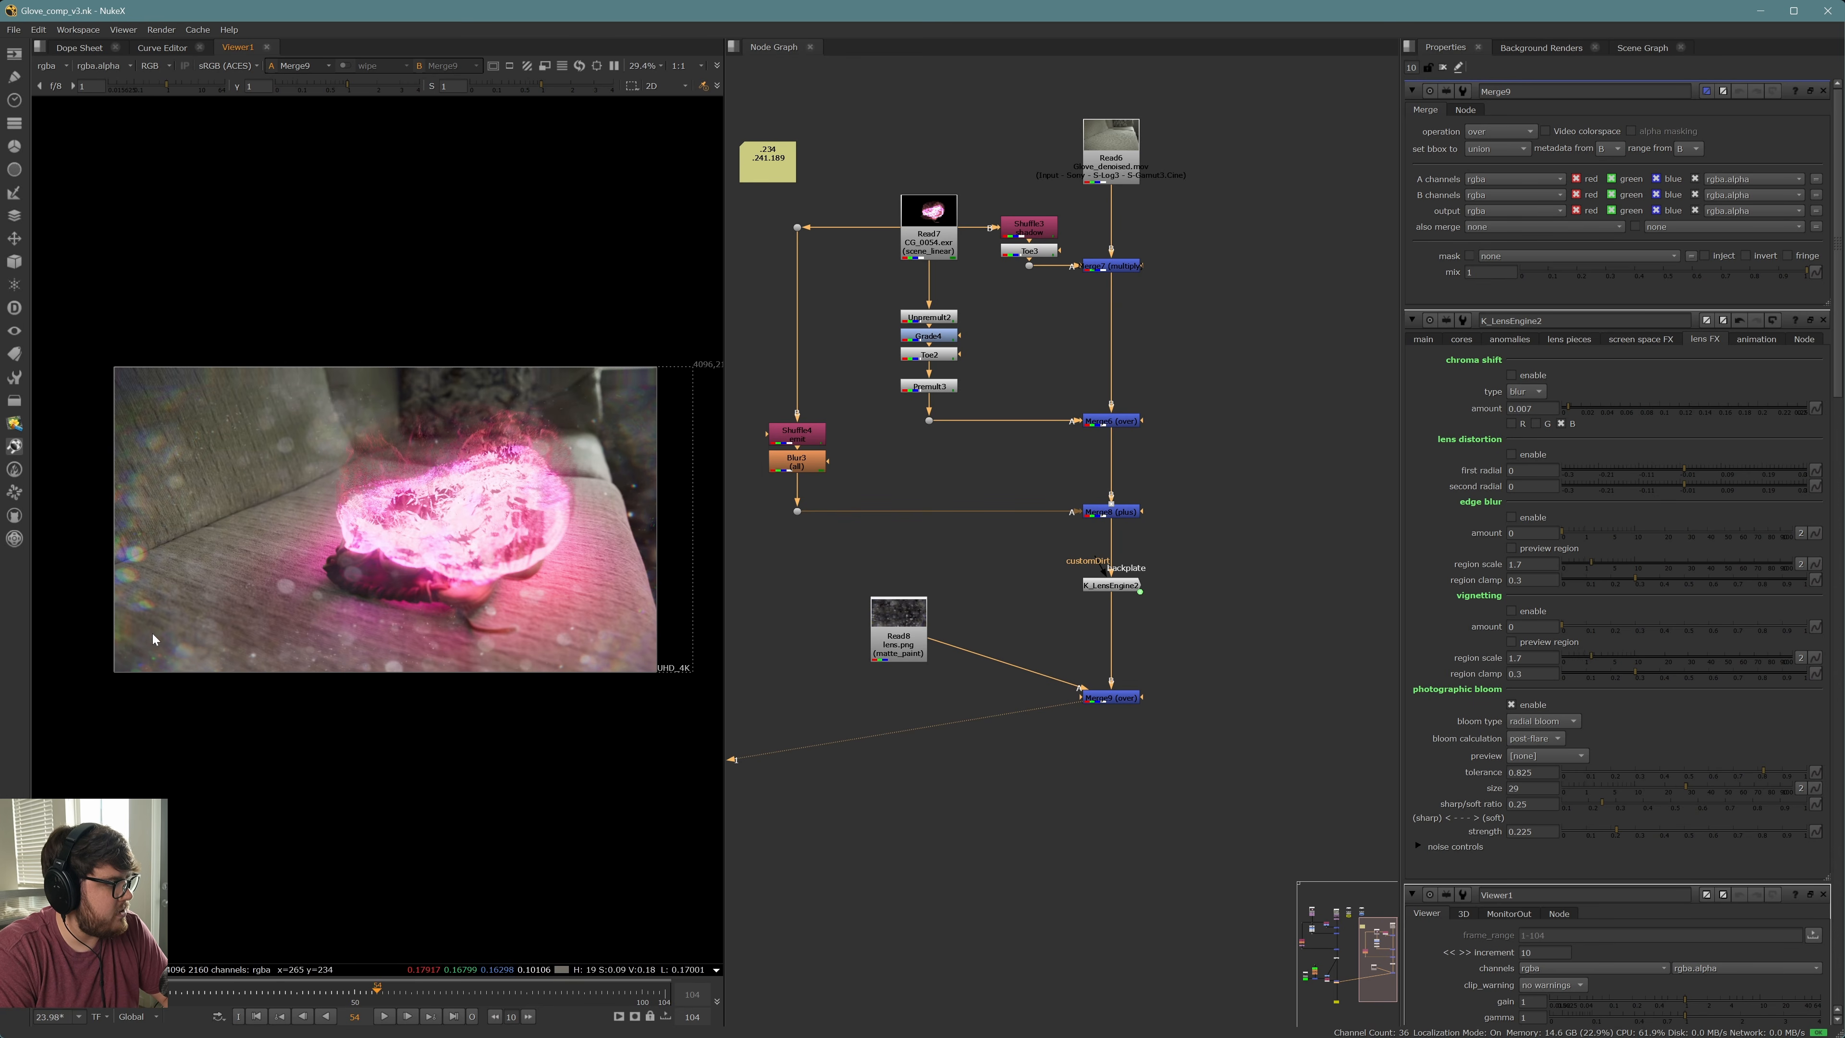
scroll(144, 483, up, 3)
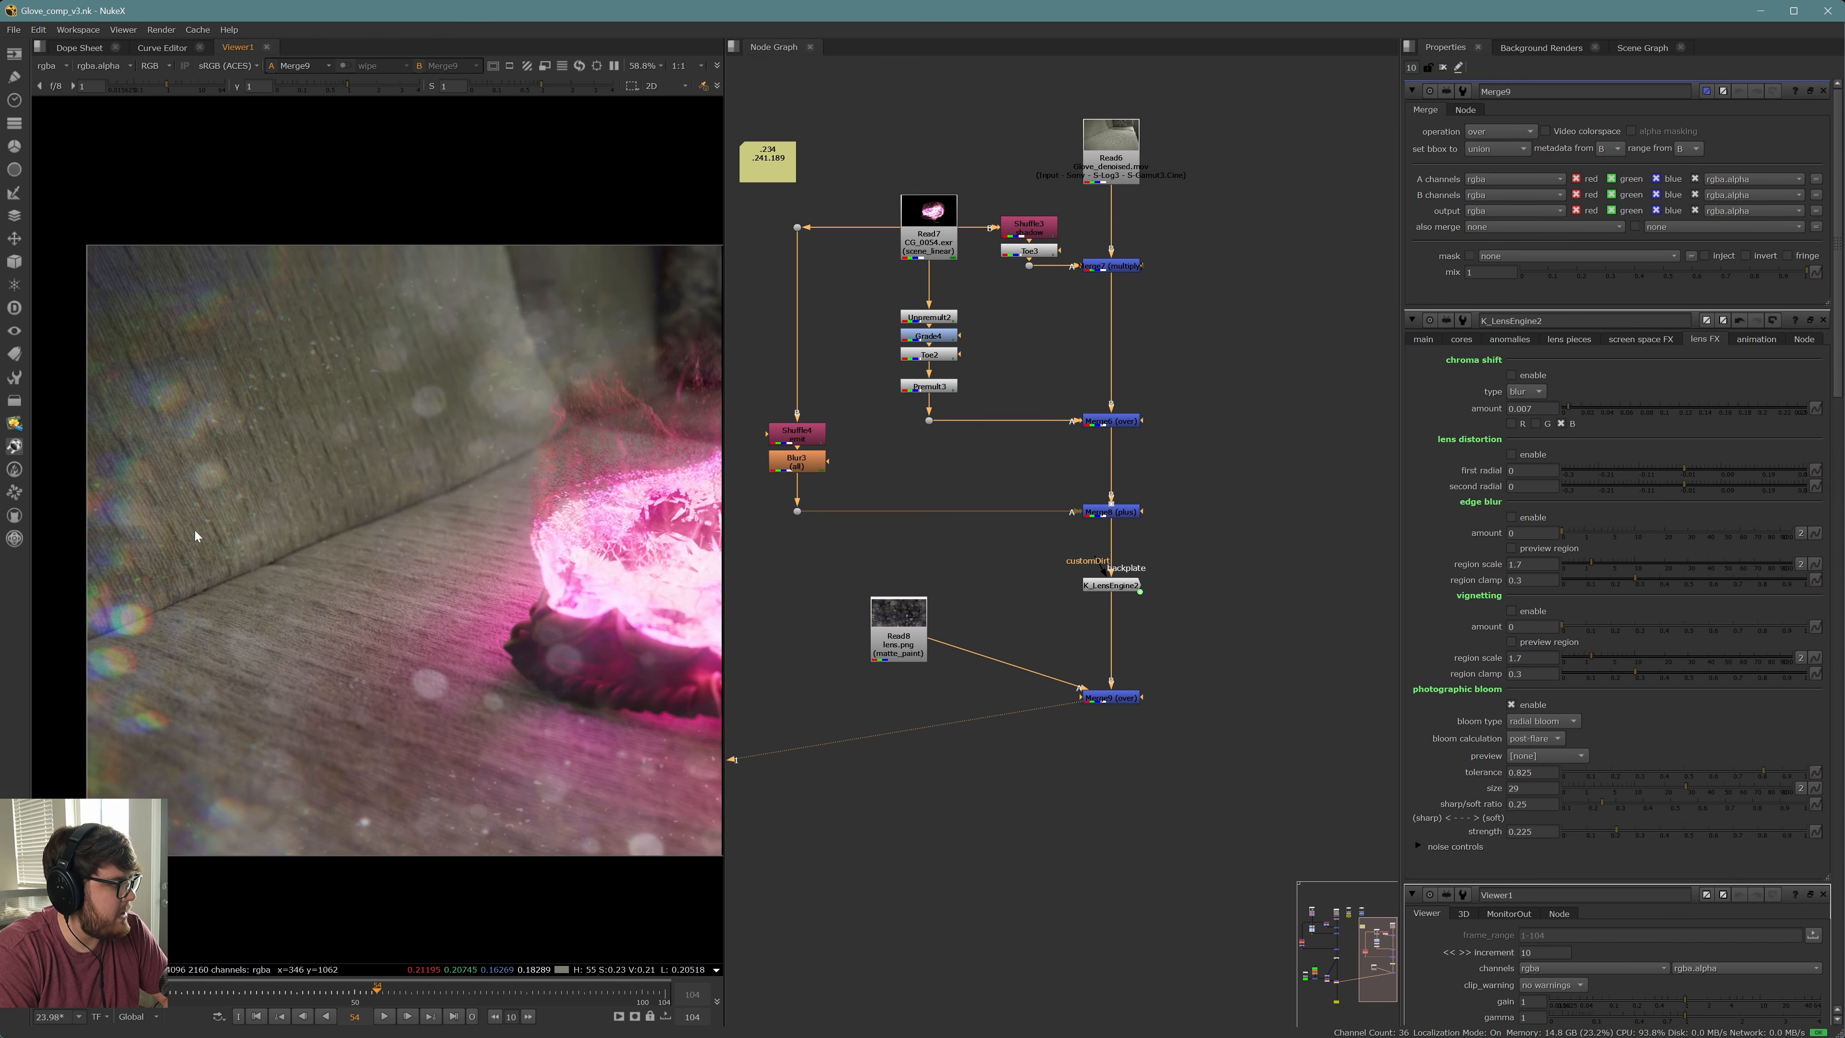
middle_drag(528, 625, 233, 594)
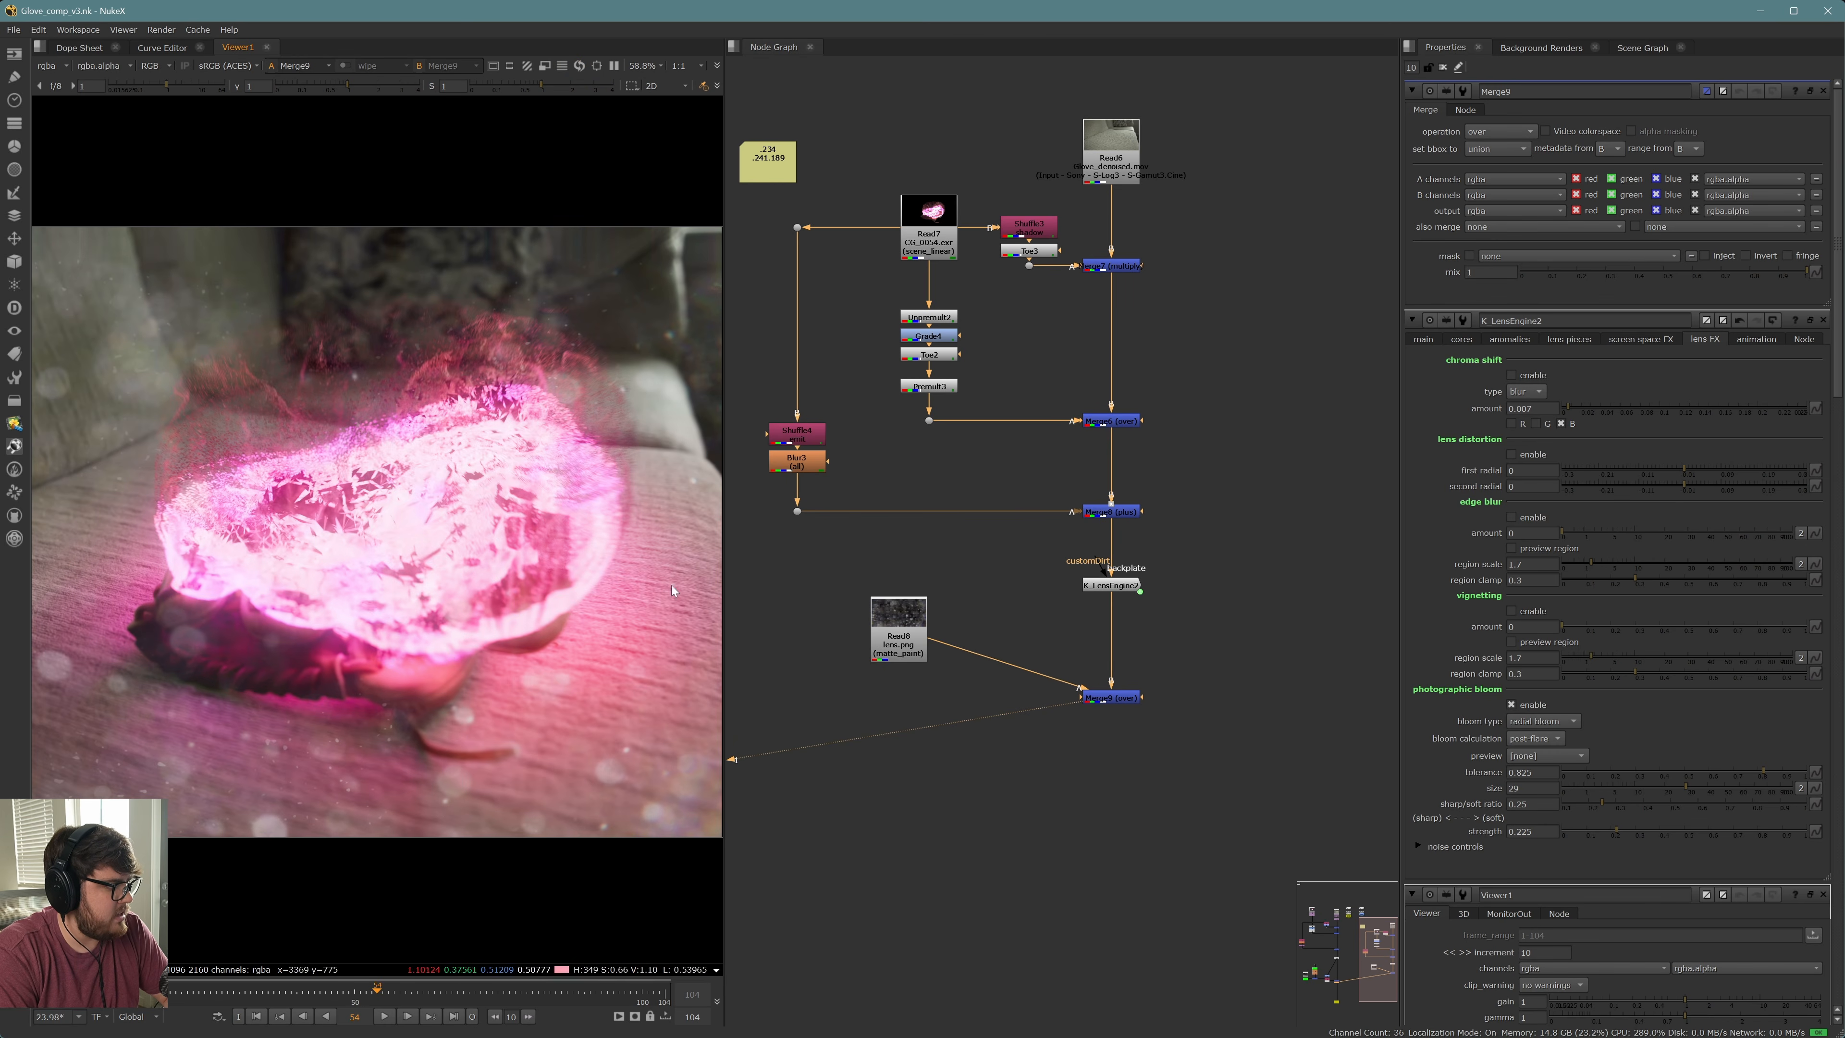
Move lens.png aside, add a Dot connected to the emission Shuffle's output, and view its alpha
middle_drag(920, 653, 933, 668)
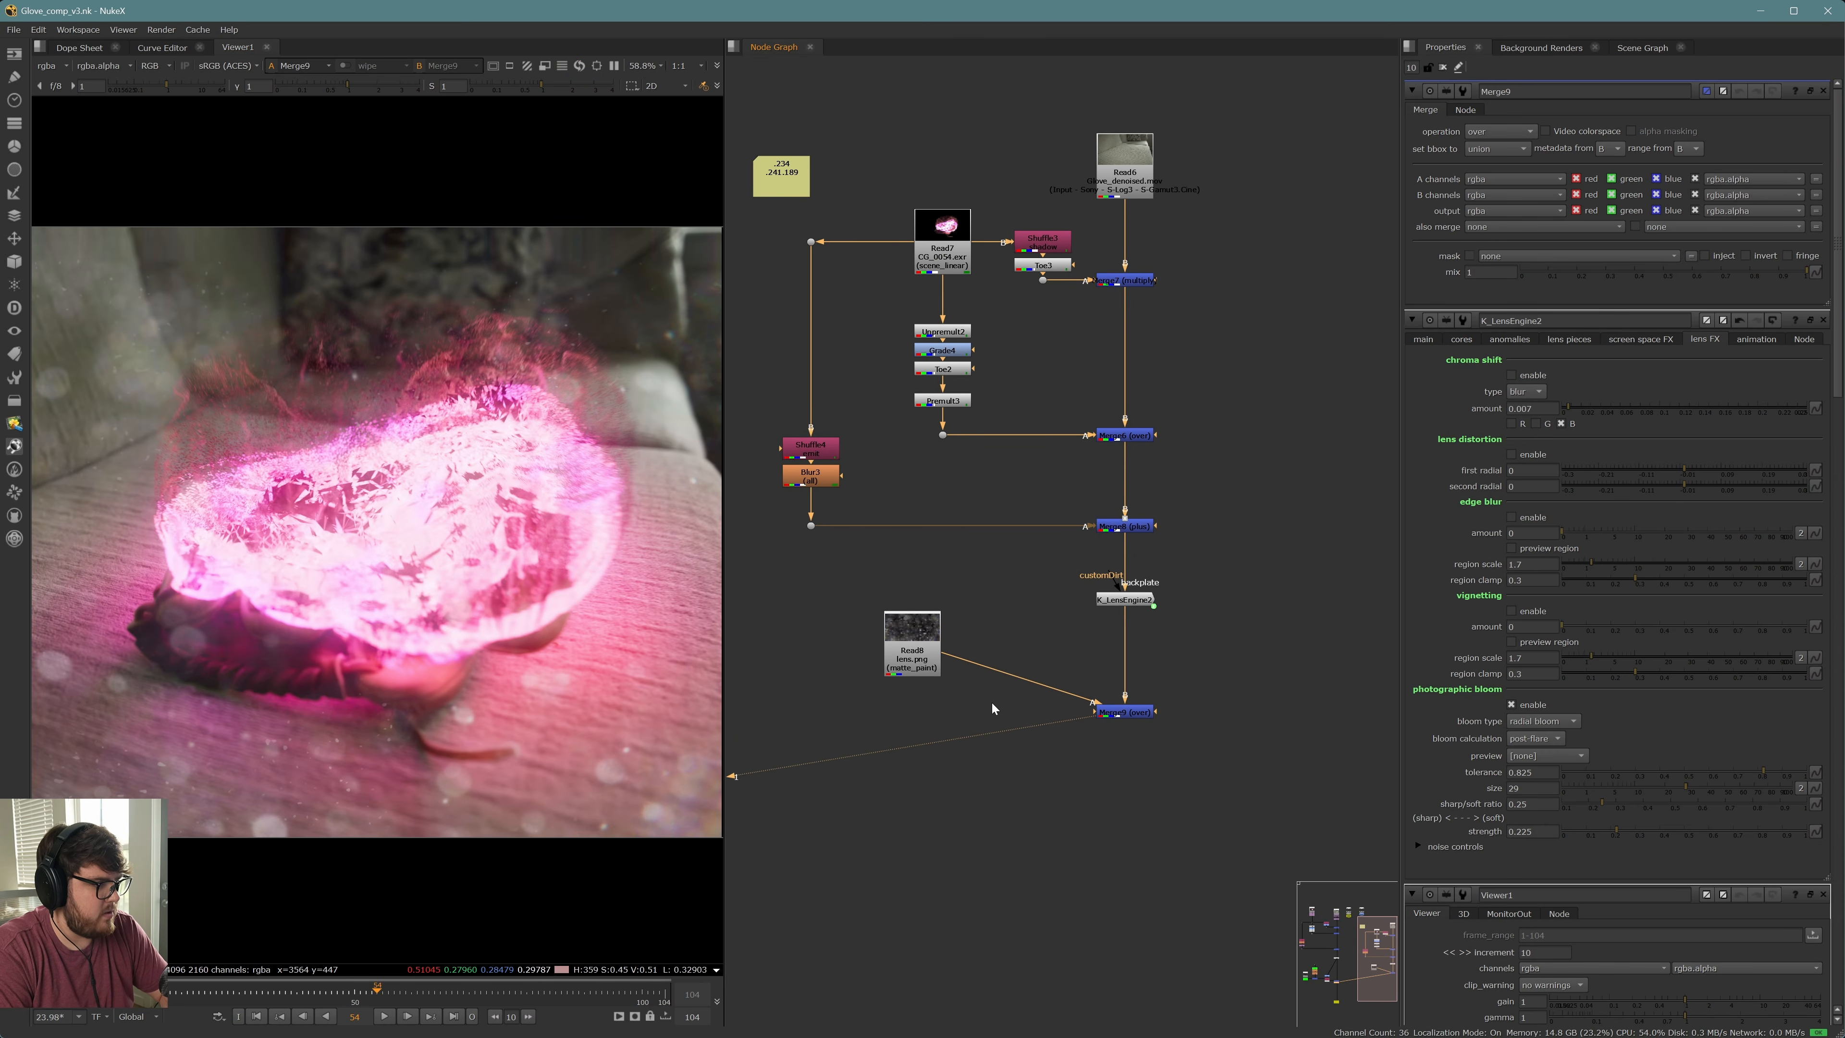
drag(922, 651, 761, 648)
middle_drag(795, 651, 939, 652)
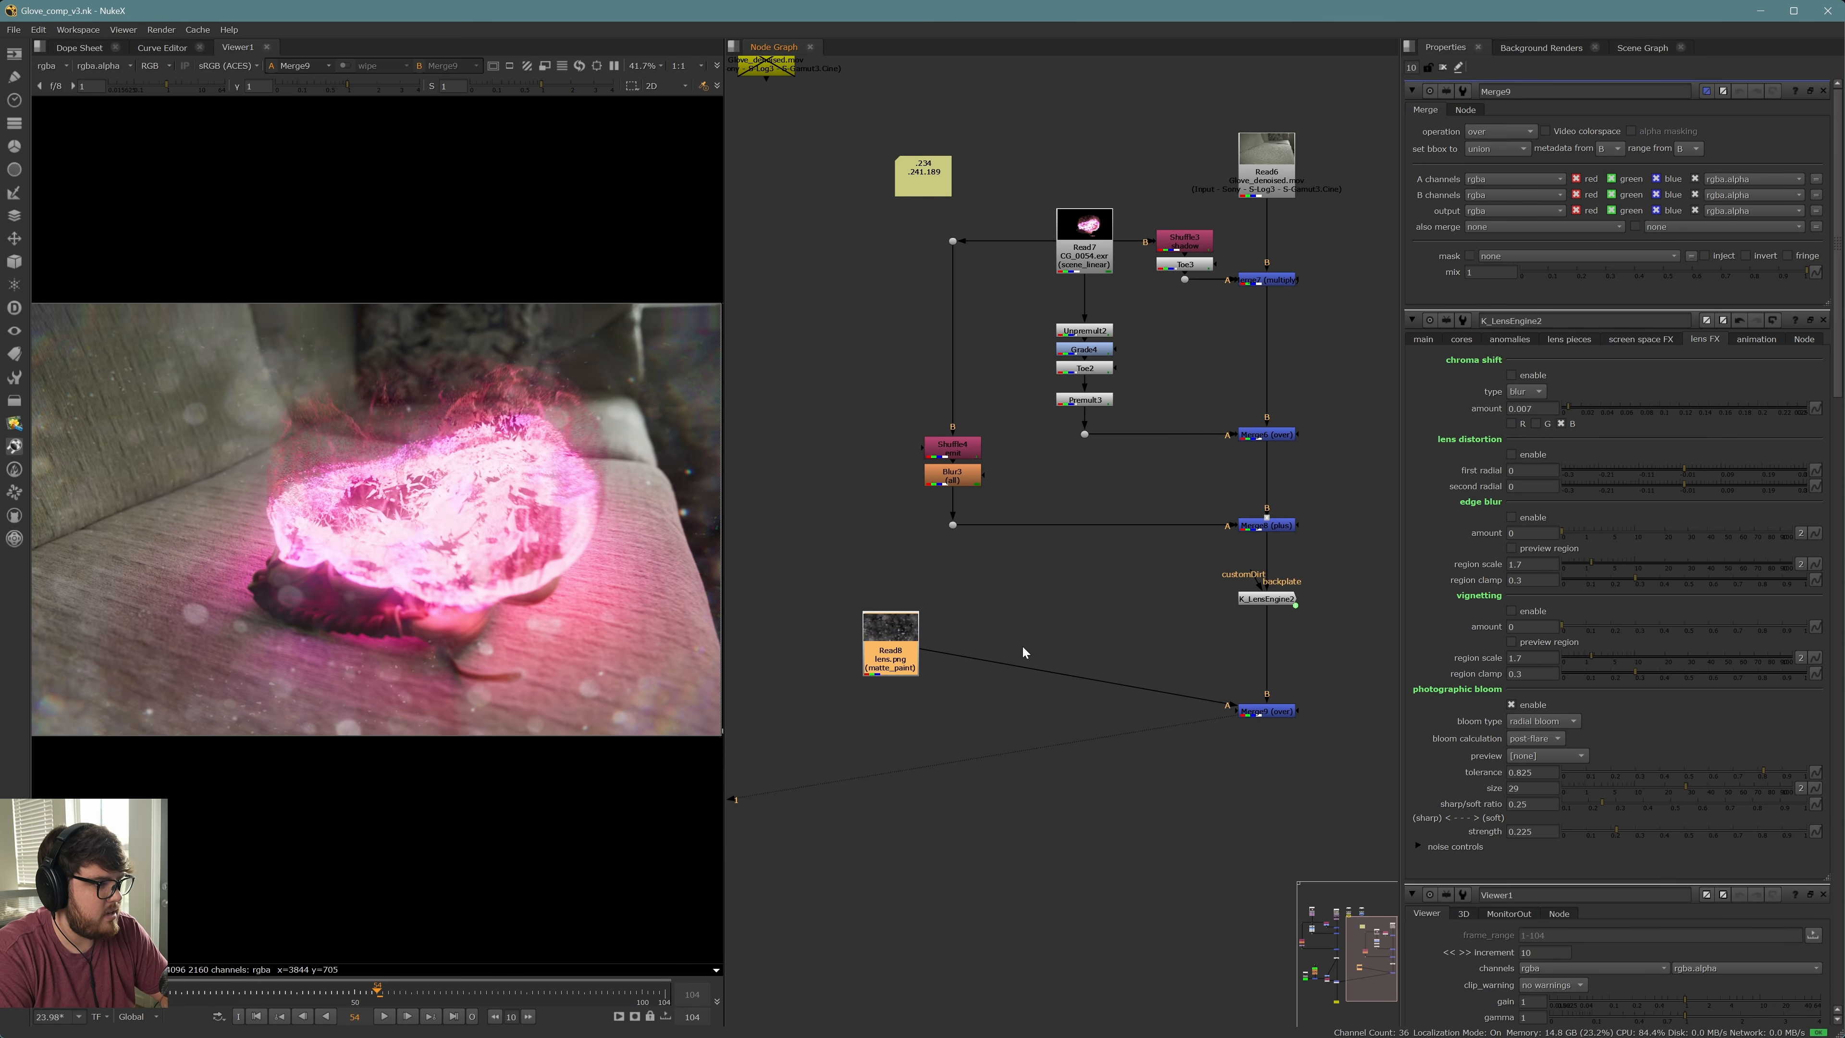
middle_drag(1022, 642, 995, 650)
key(.)
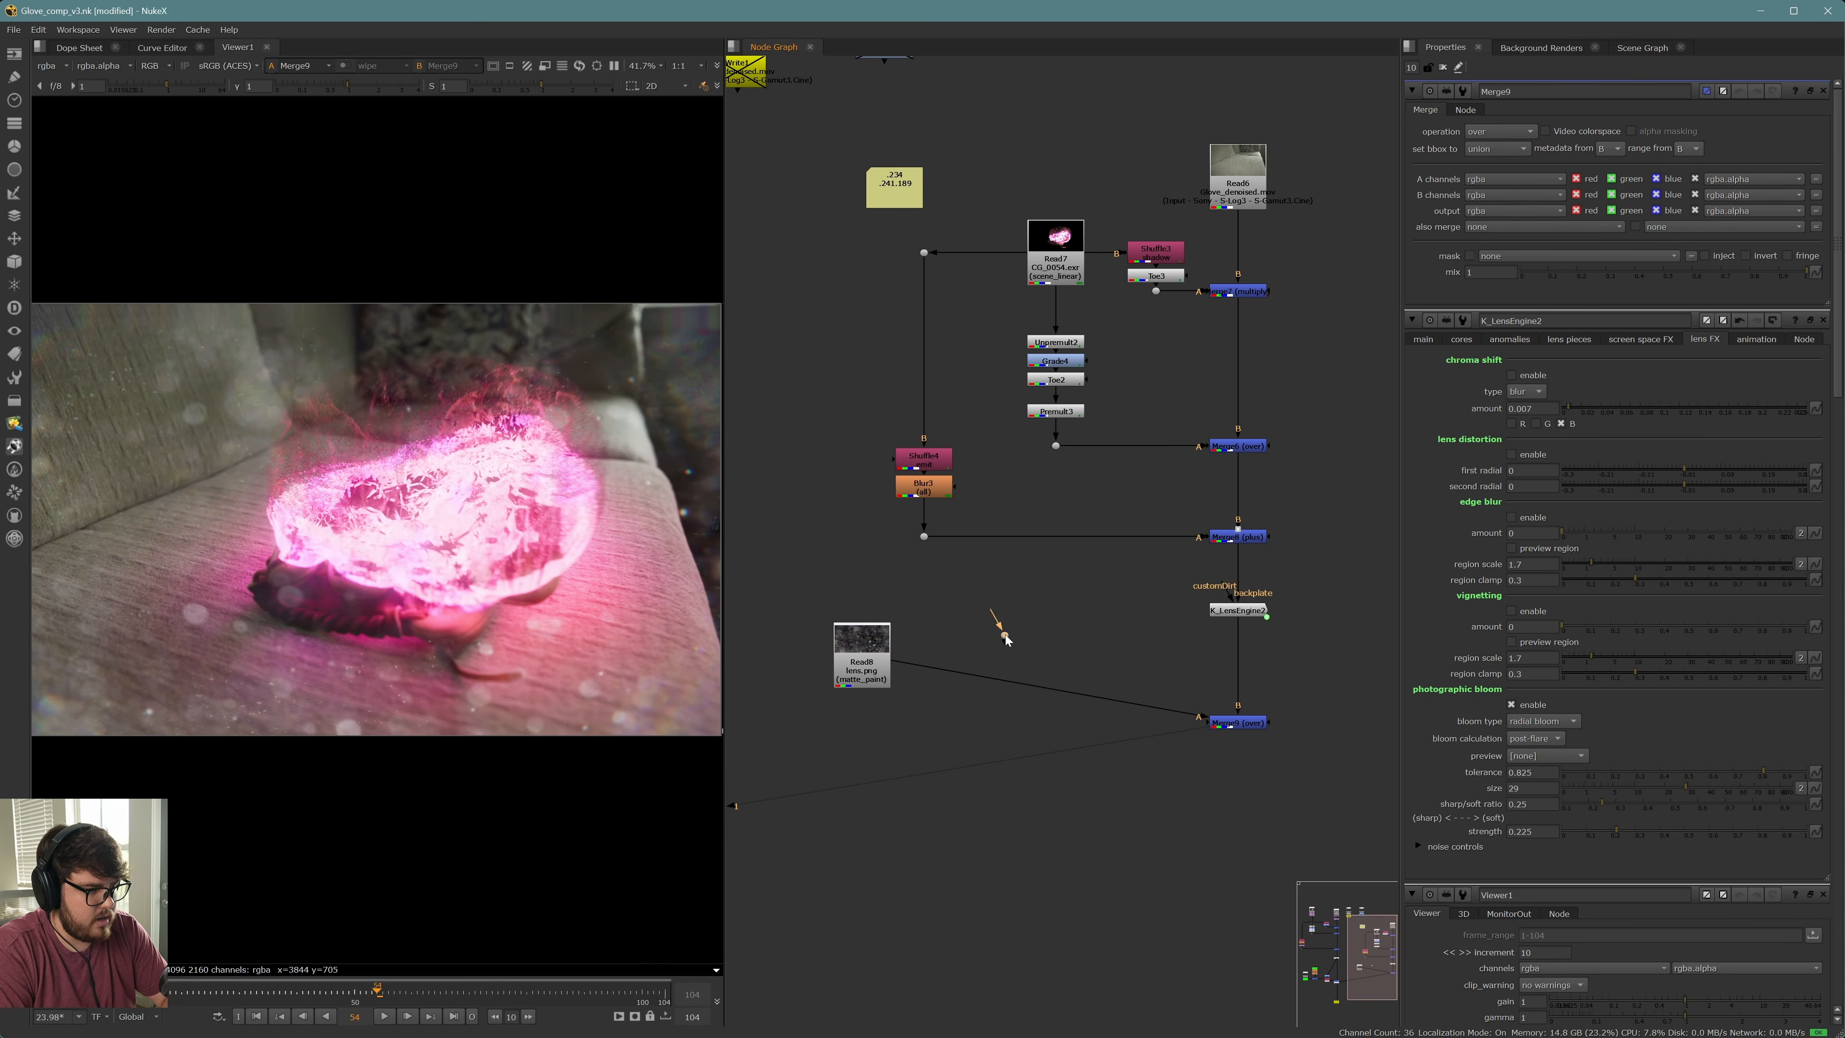
drag(932, 557, 923, 465)
key(1)
scroll(364, 534, up, 2)
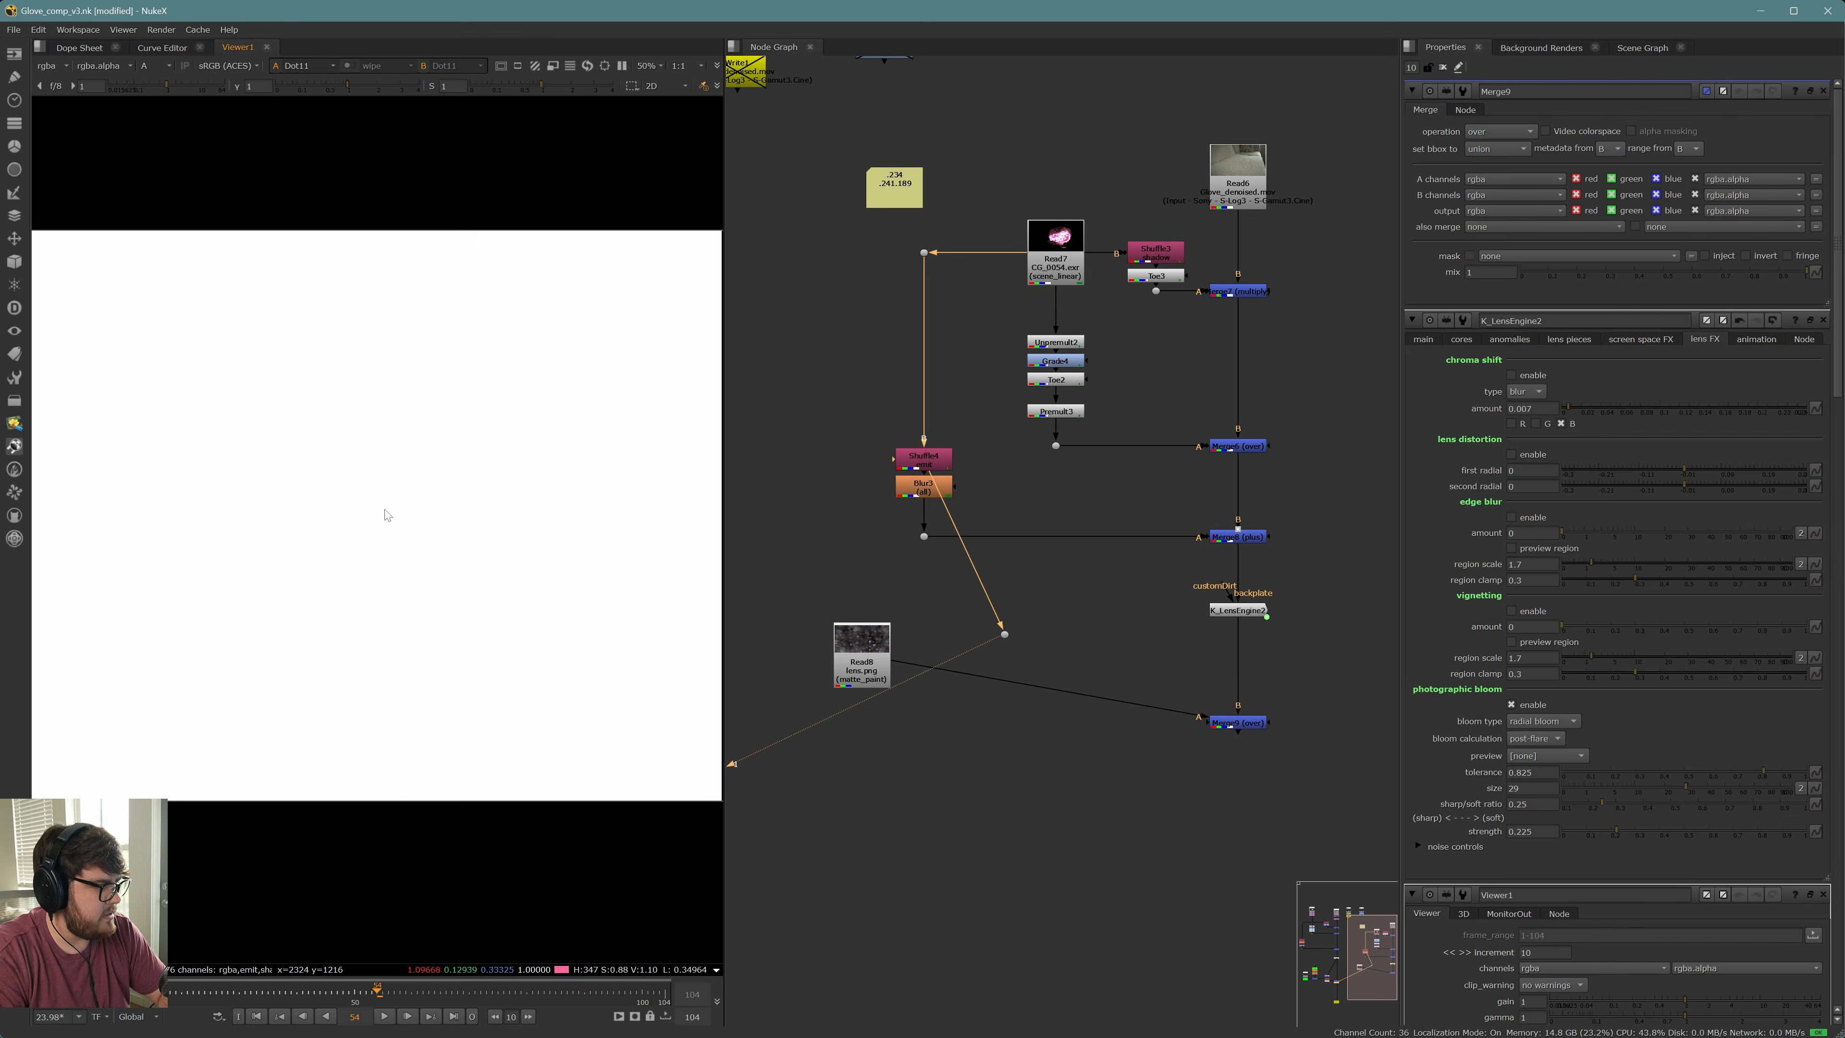
Add a Keyer in luminance key mode below the new Dot and compare its alpha with the emission colour
key(Tab)
text(keyer)
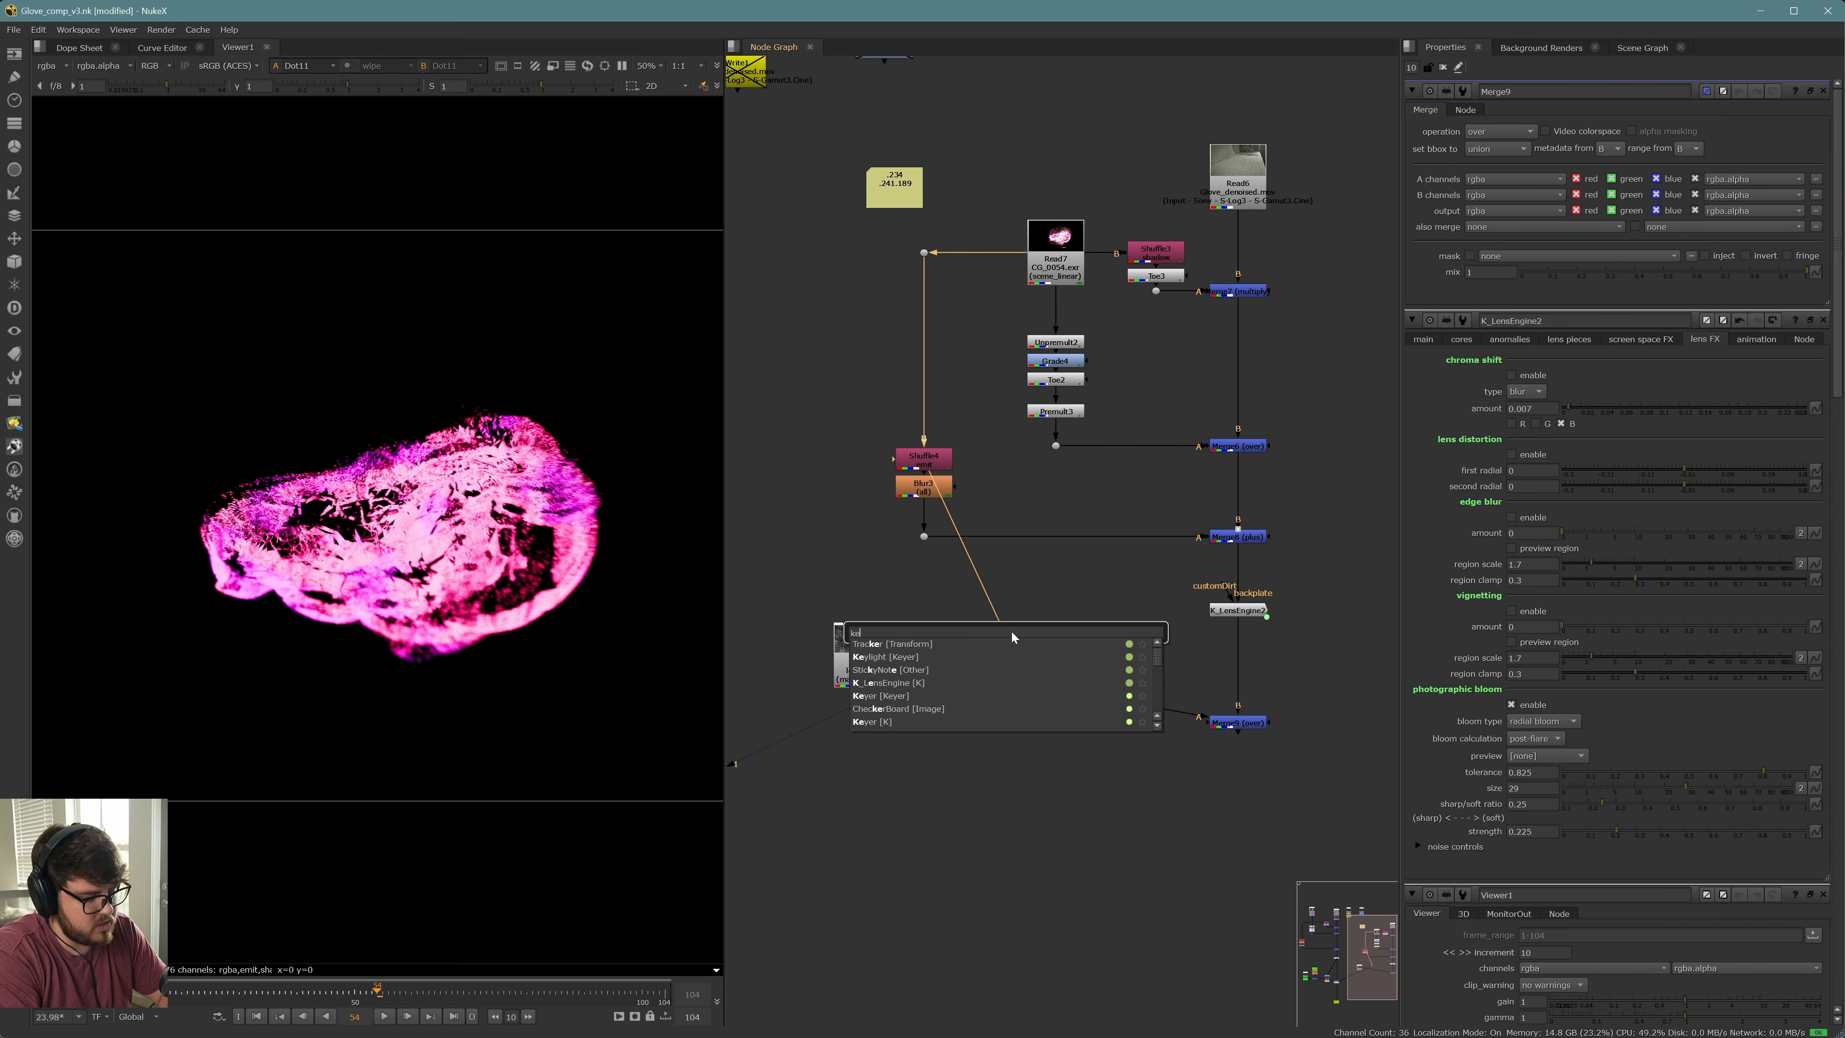
key(Return)
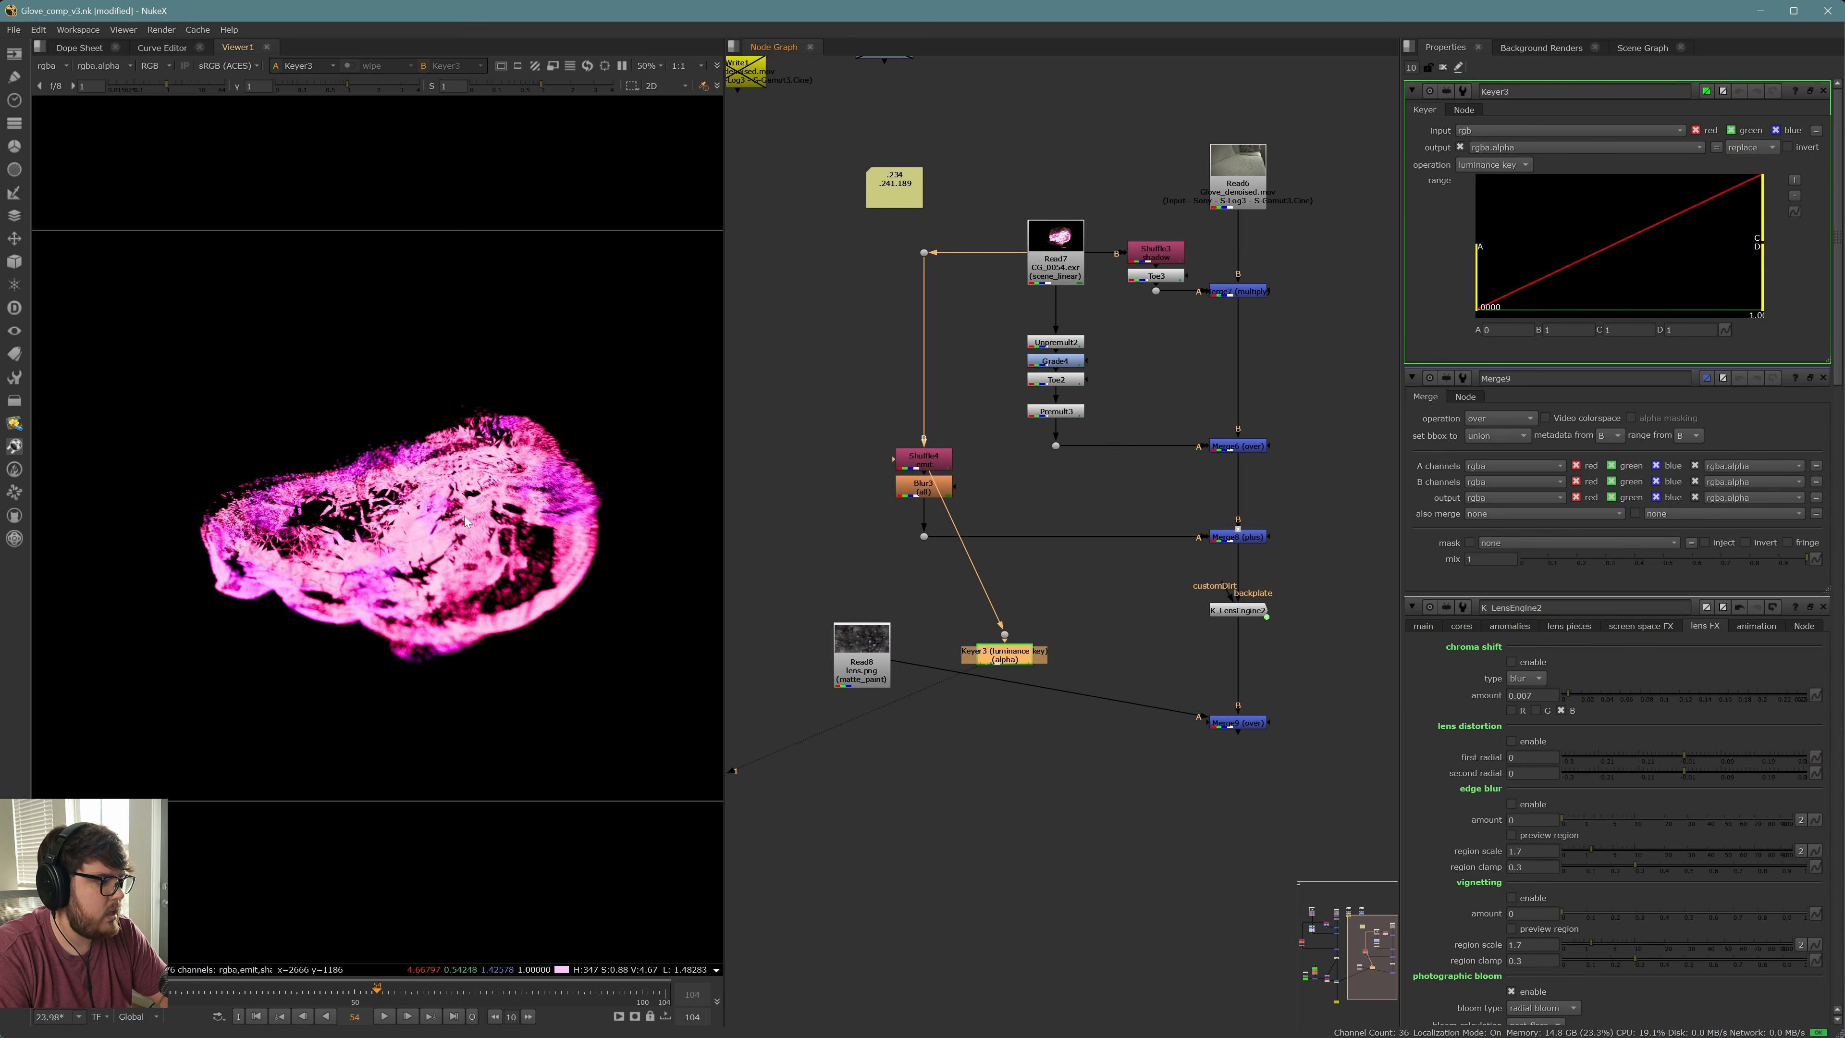
key(a)
key(a)
key(a)
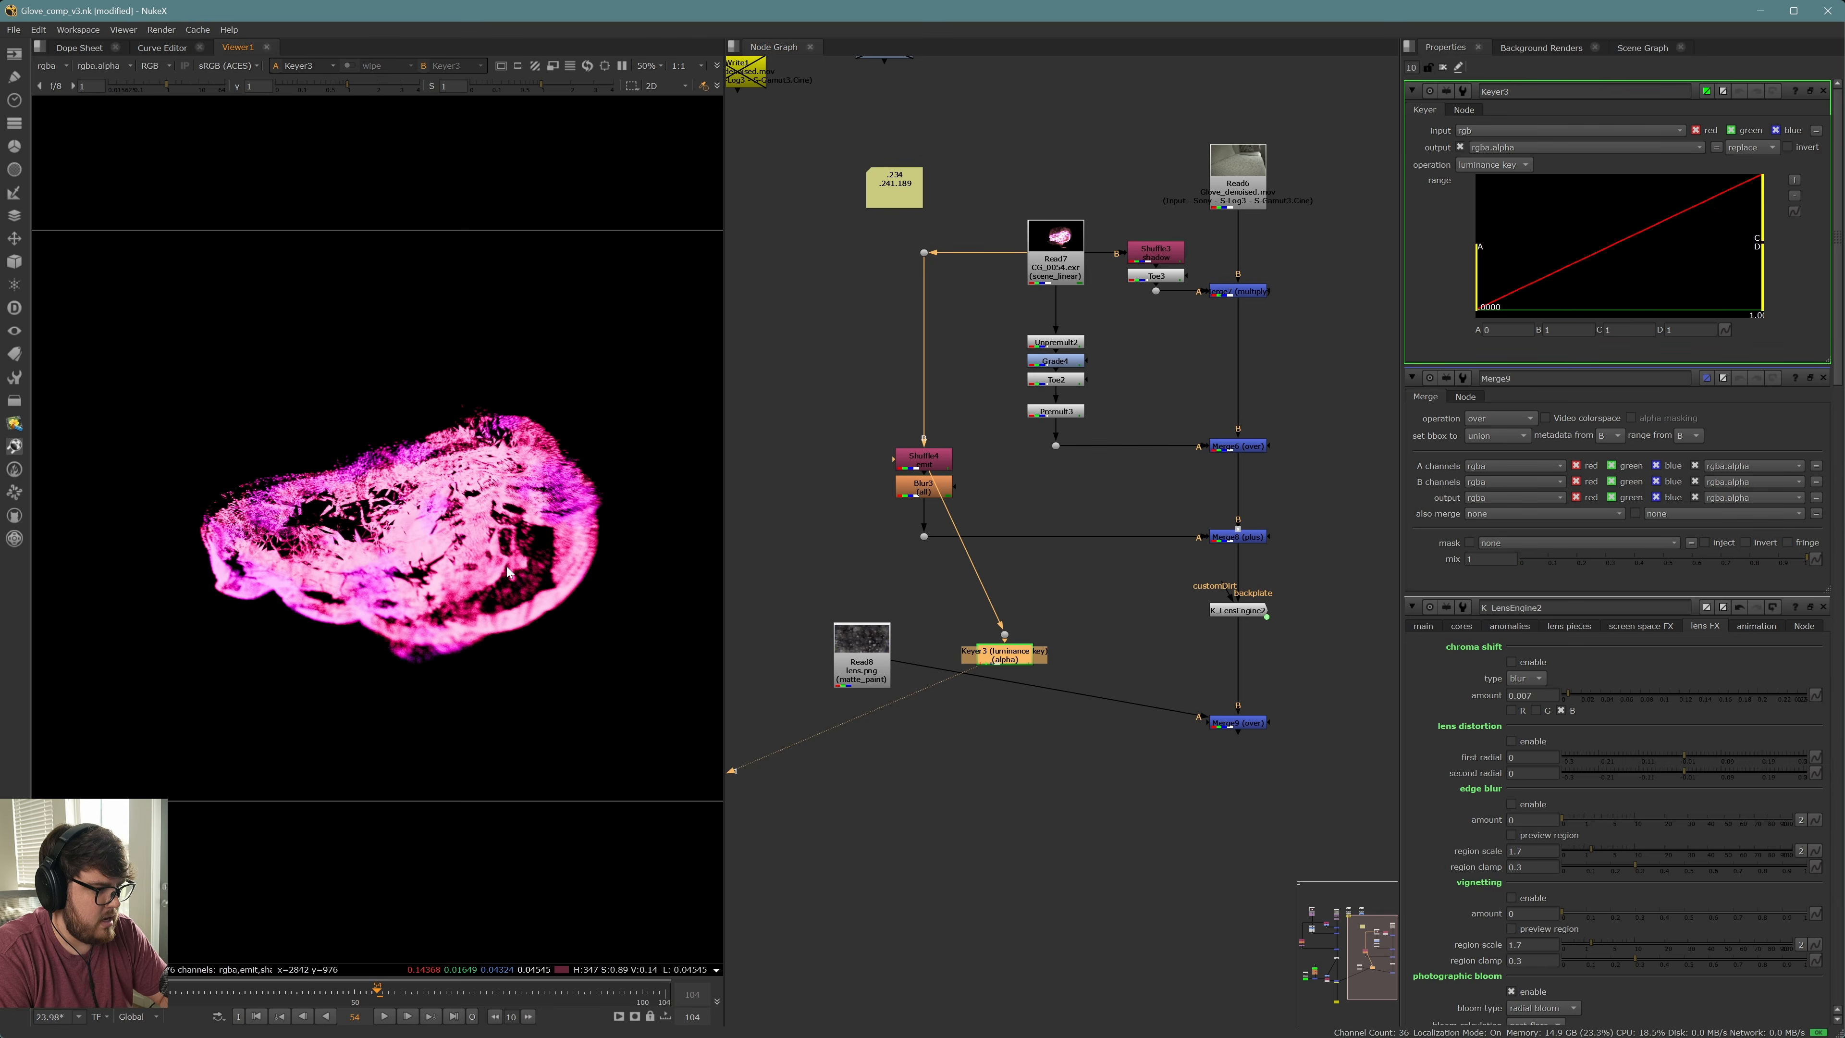
Add an Erode node below the Keyer and set its size to -300 to expand the emission matte
key(Tab)
text(erode)
key(Return)
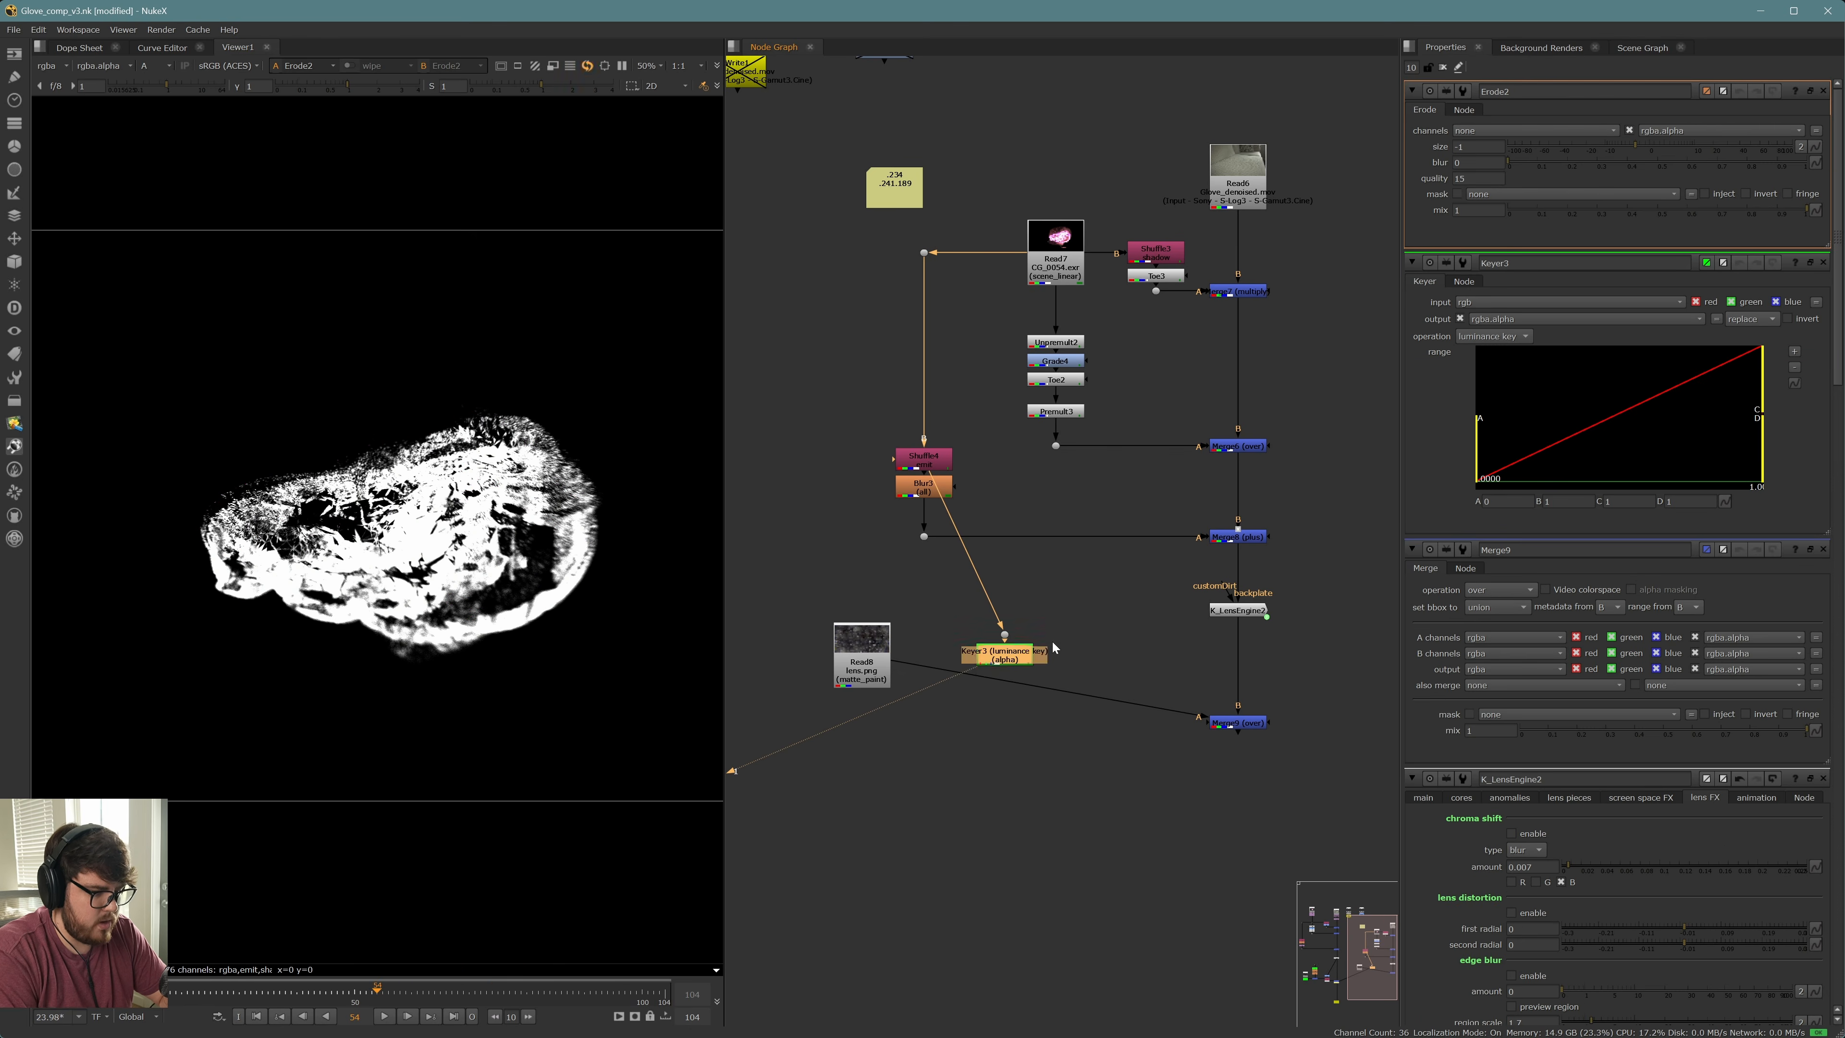
drag(1622, 149, 1500, 195)
click(1473, 146)
key(Down)
key(Down)
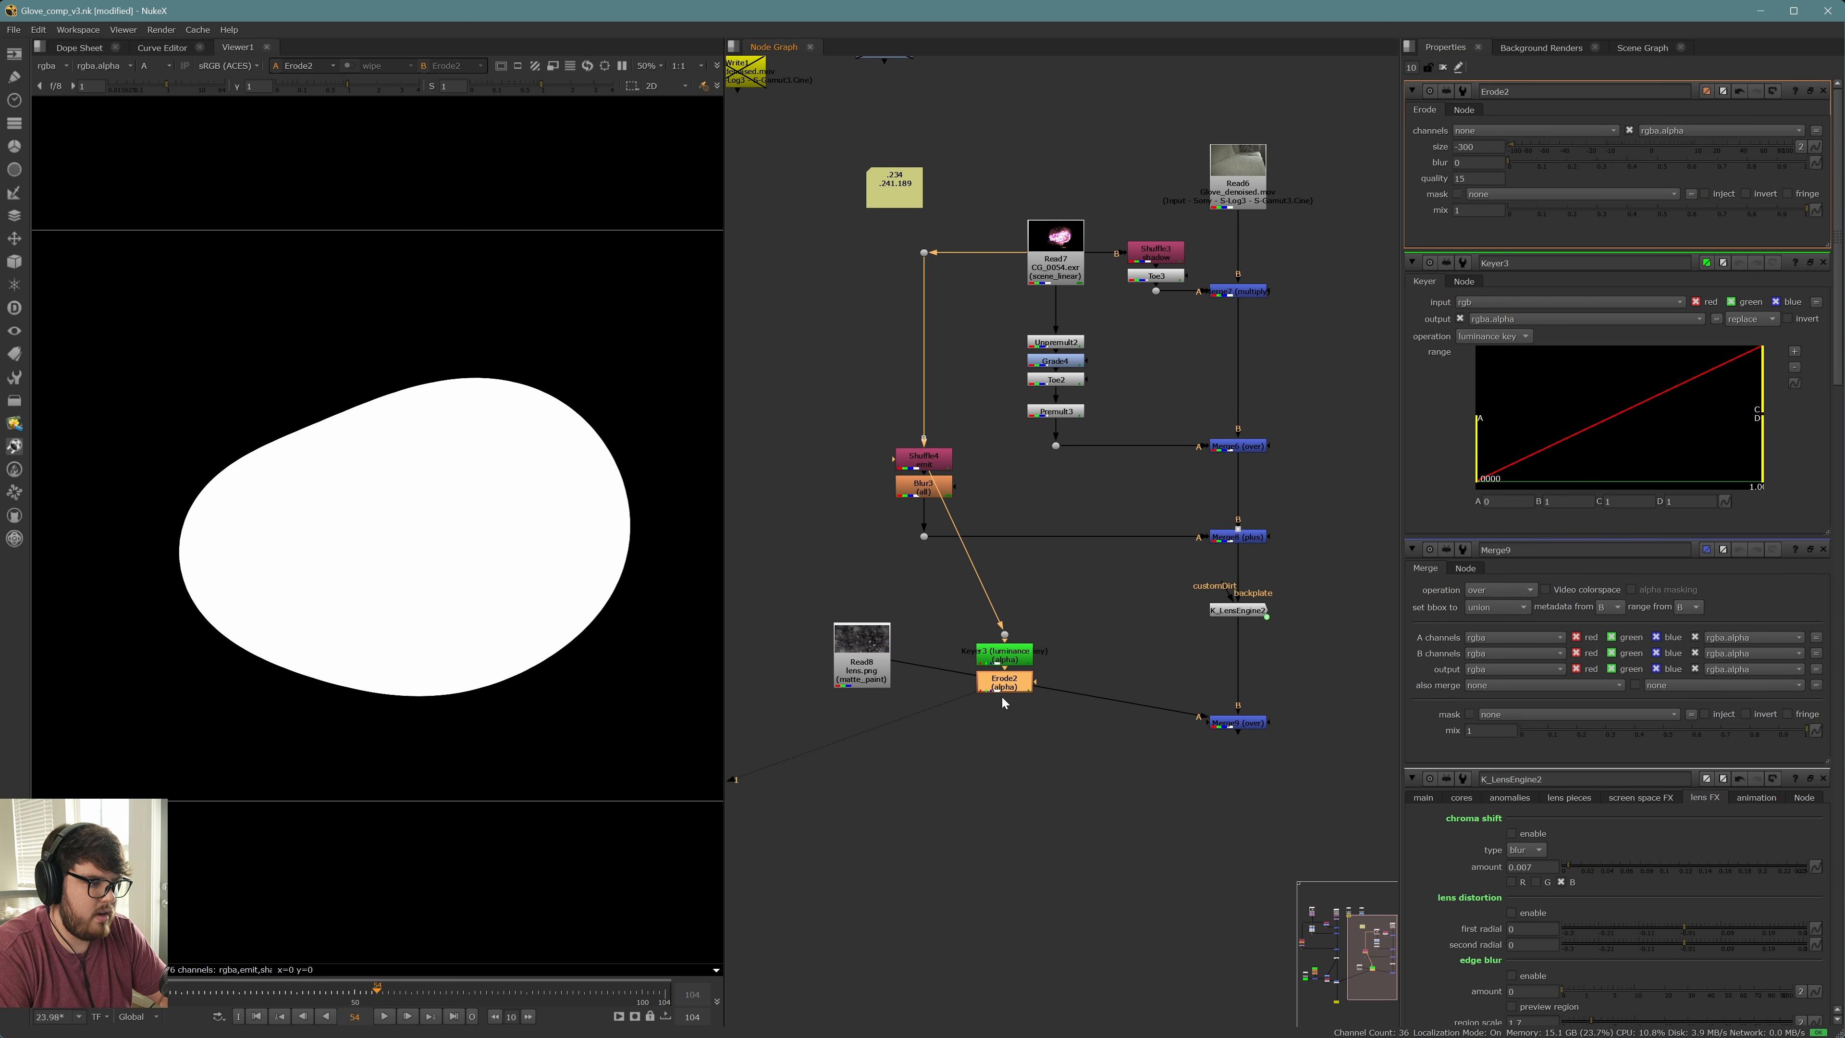
Add a Blur of size 300 below the Erode and check the softened matte on other frames, ending on frame 44
key(b)
drag(1530, 148, 1794, 148)
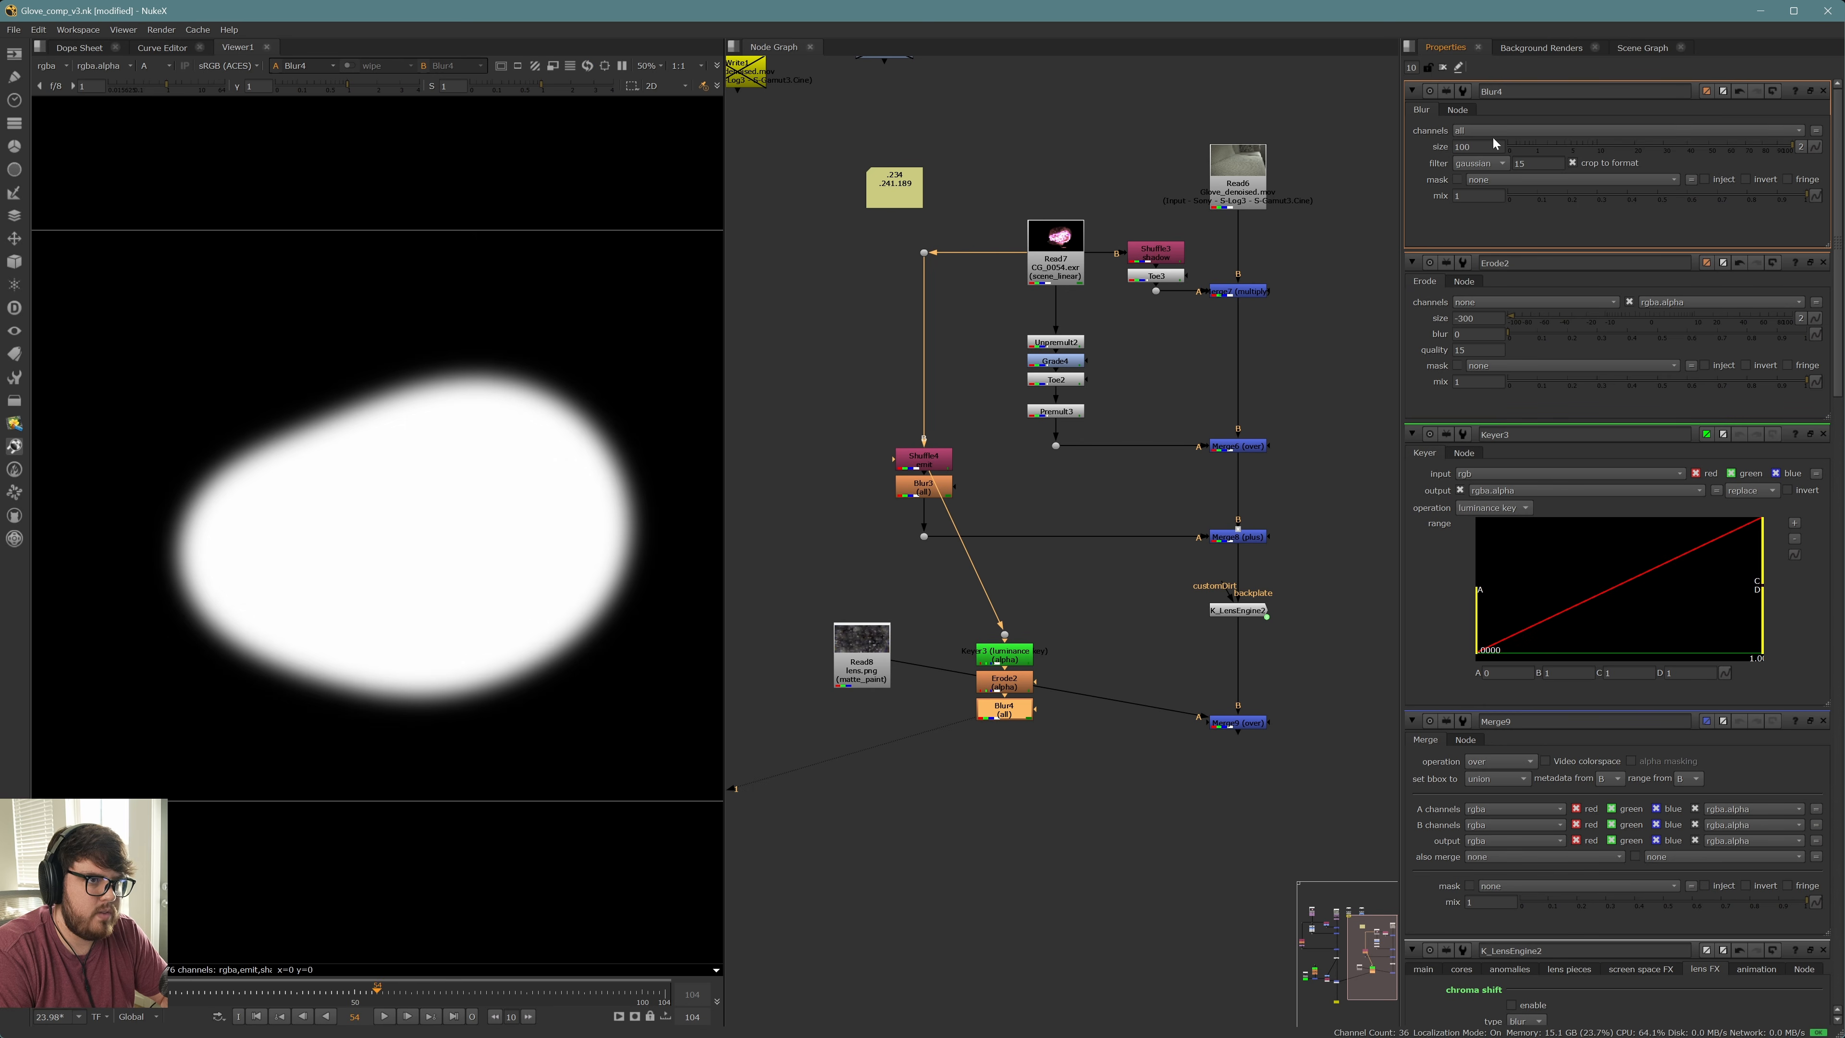
click(1454, 147)
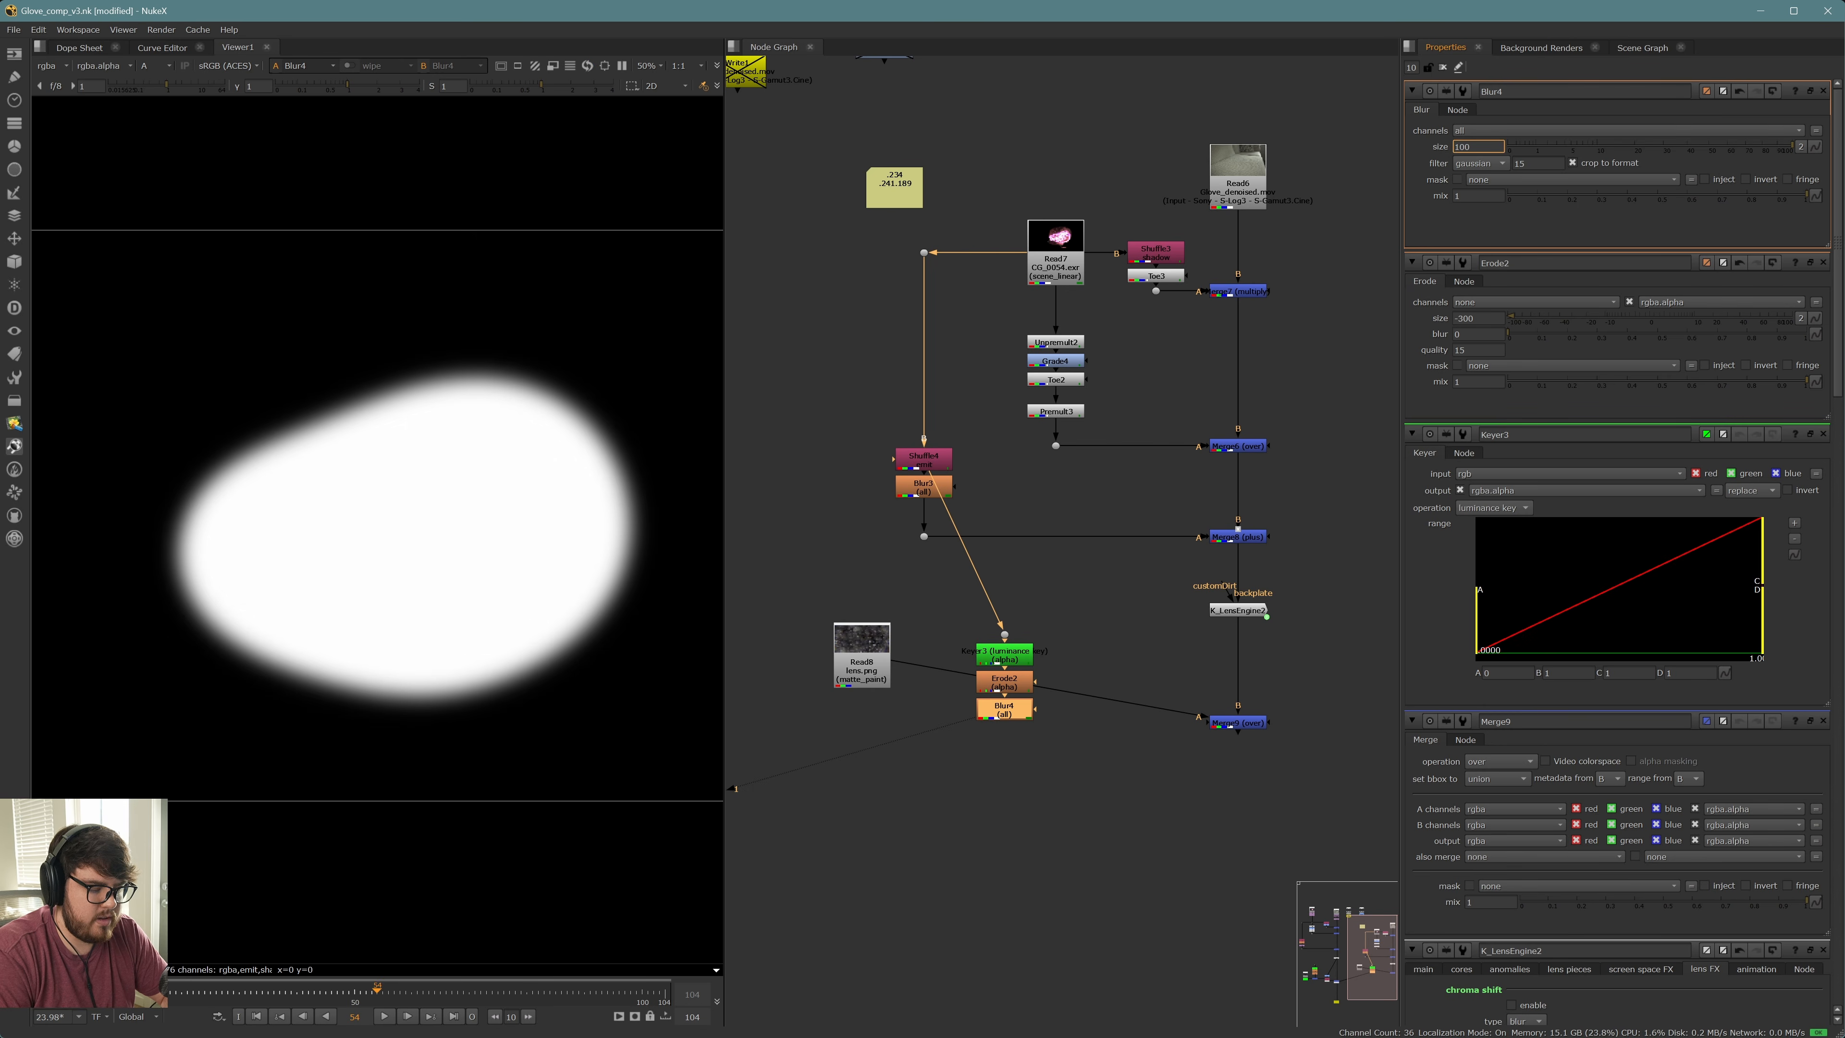
key(Up)
key(Up)
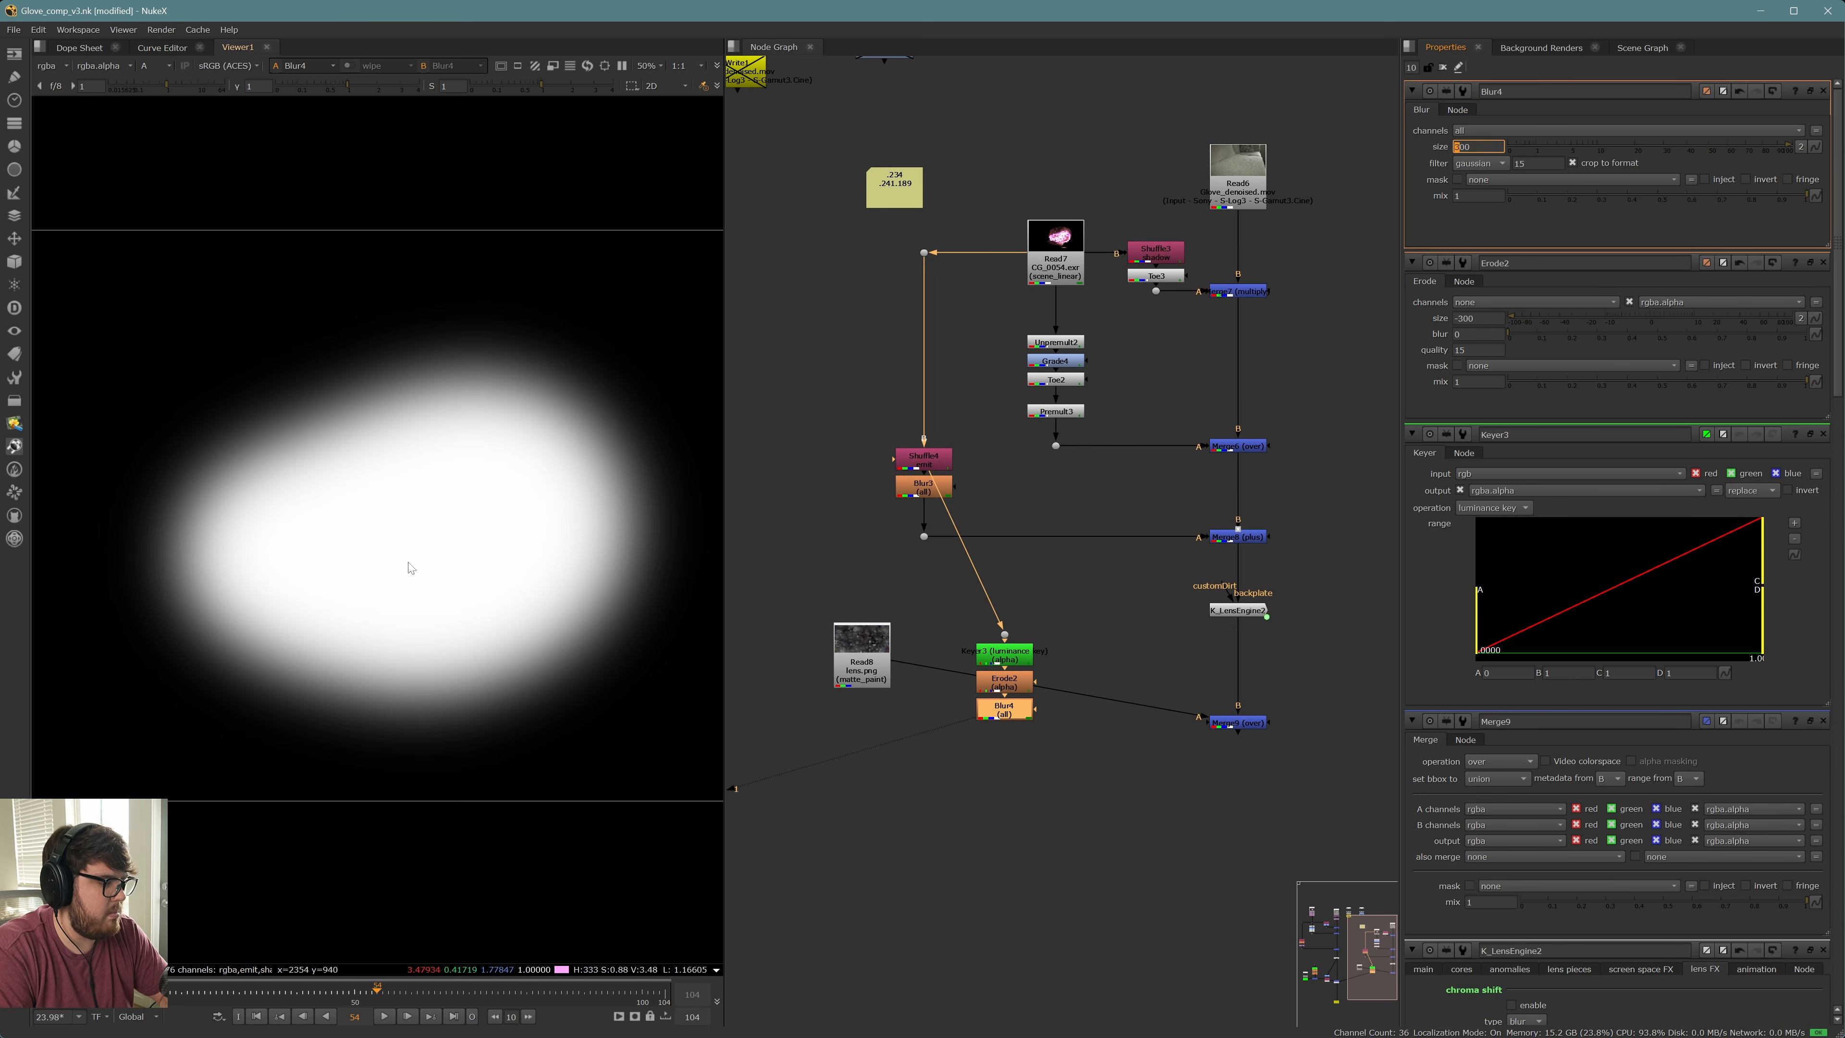
drag(431, 1002, 320, 989)
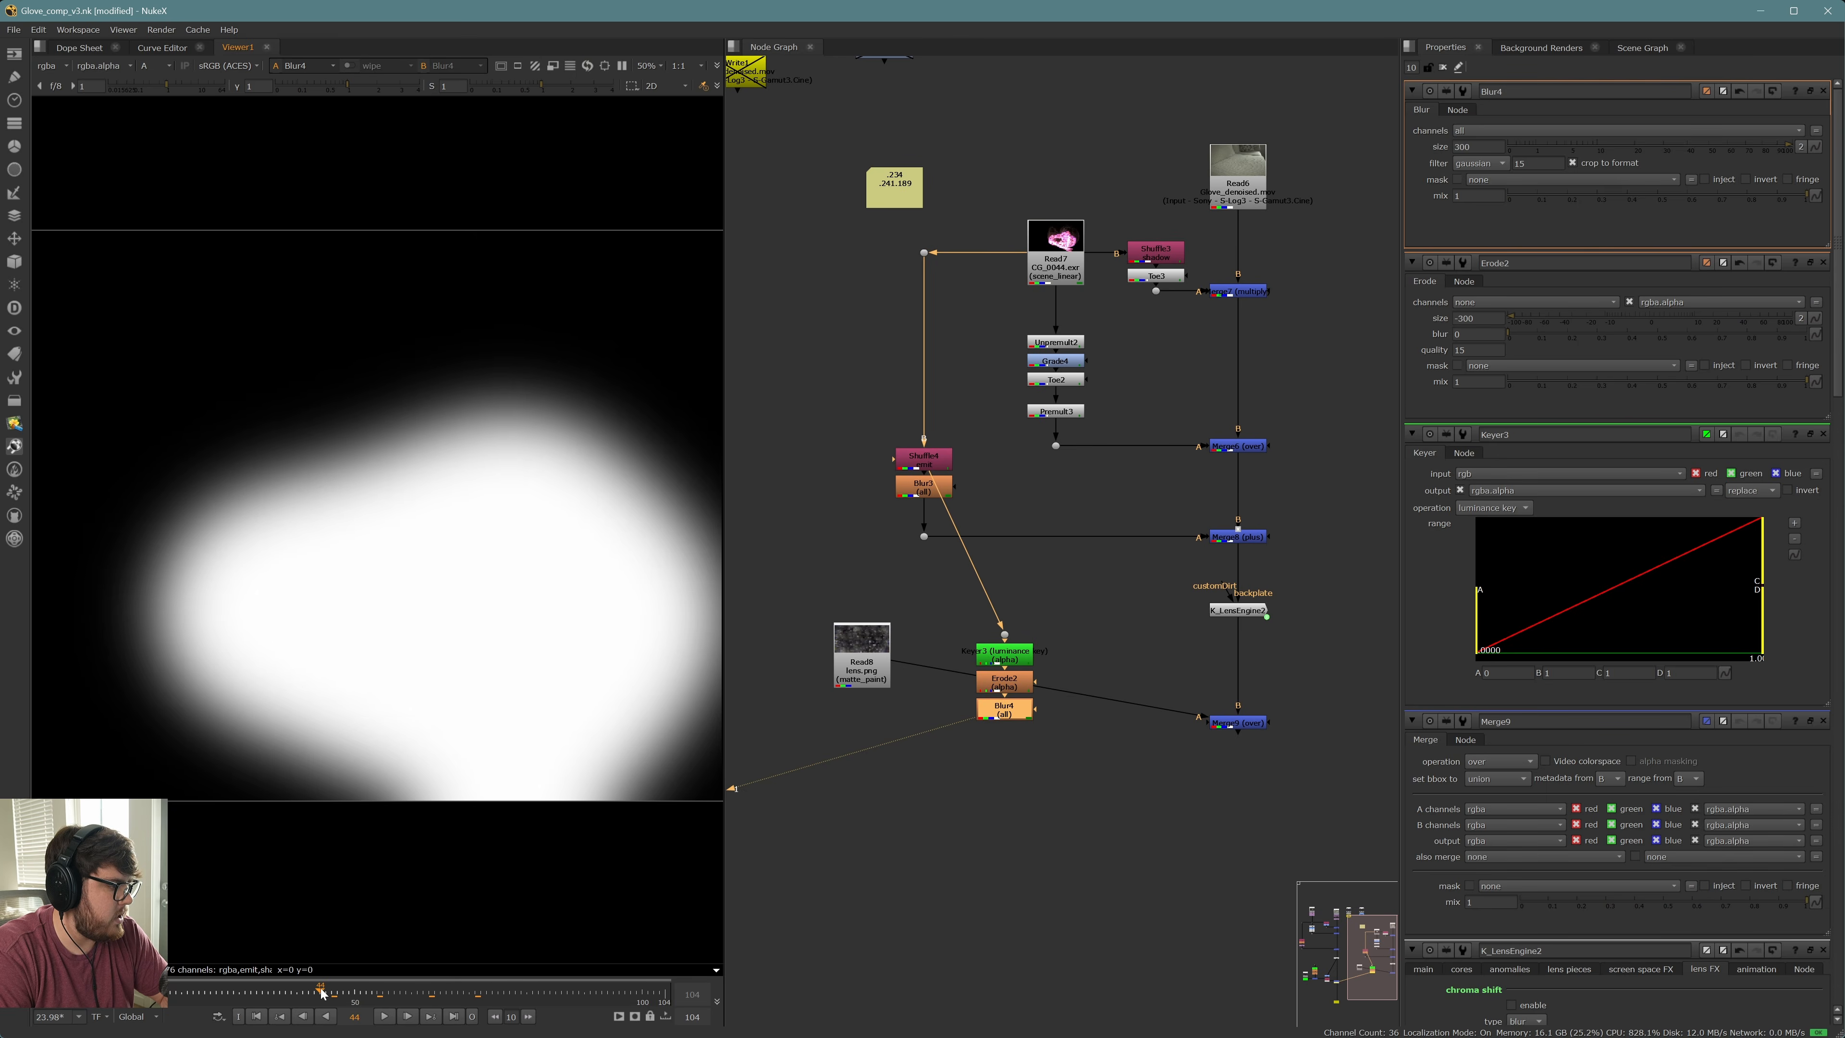
Move lens.png beside the matte branch and add a Merge combining it over the Blur's output, then view the Merge
drag(870, 675, 876, 777)
middle_drag(879, 776, 873, 682)
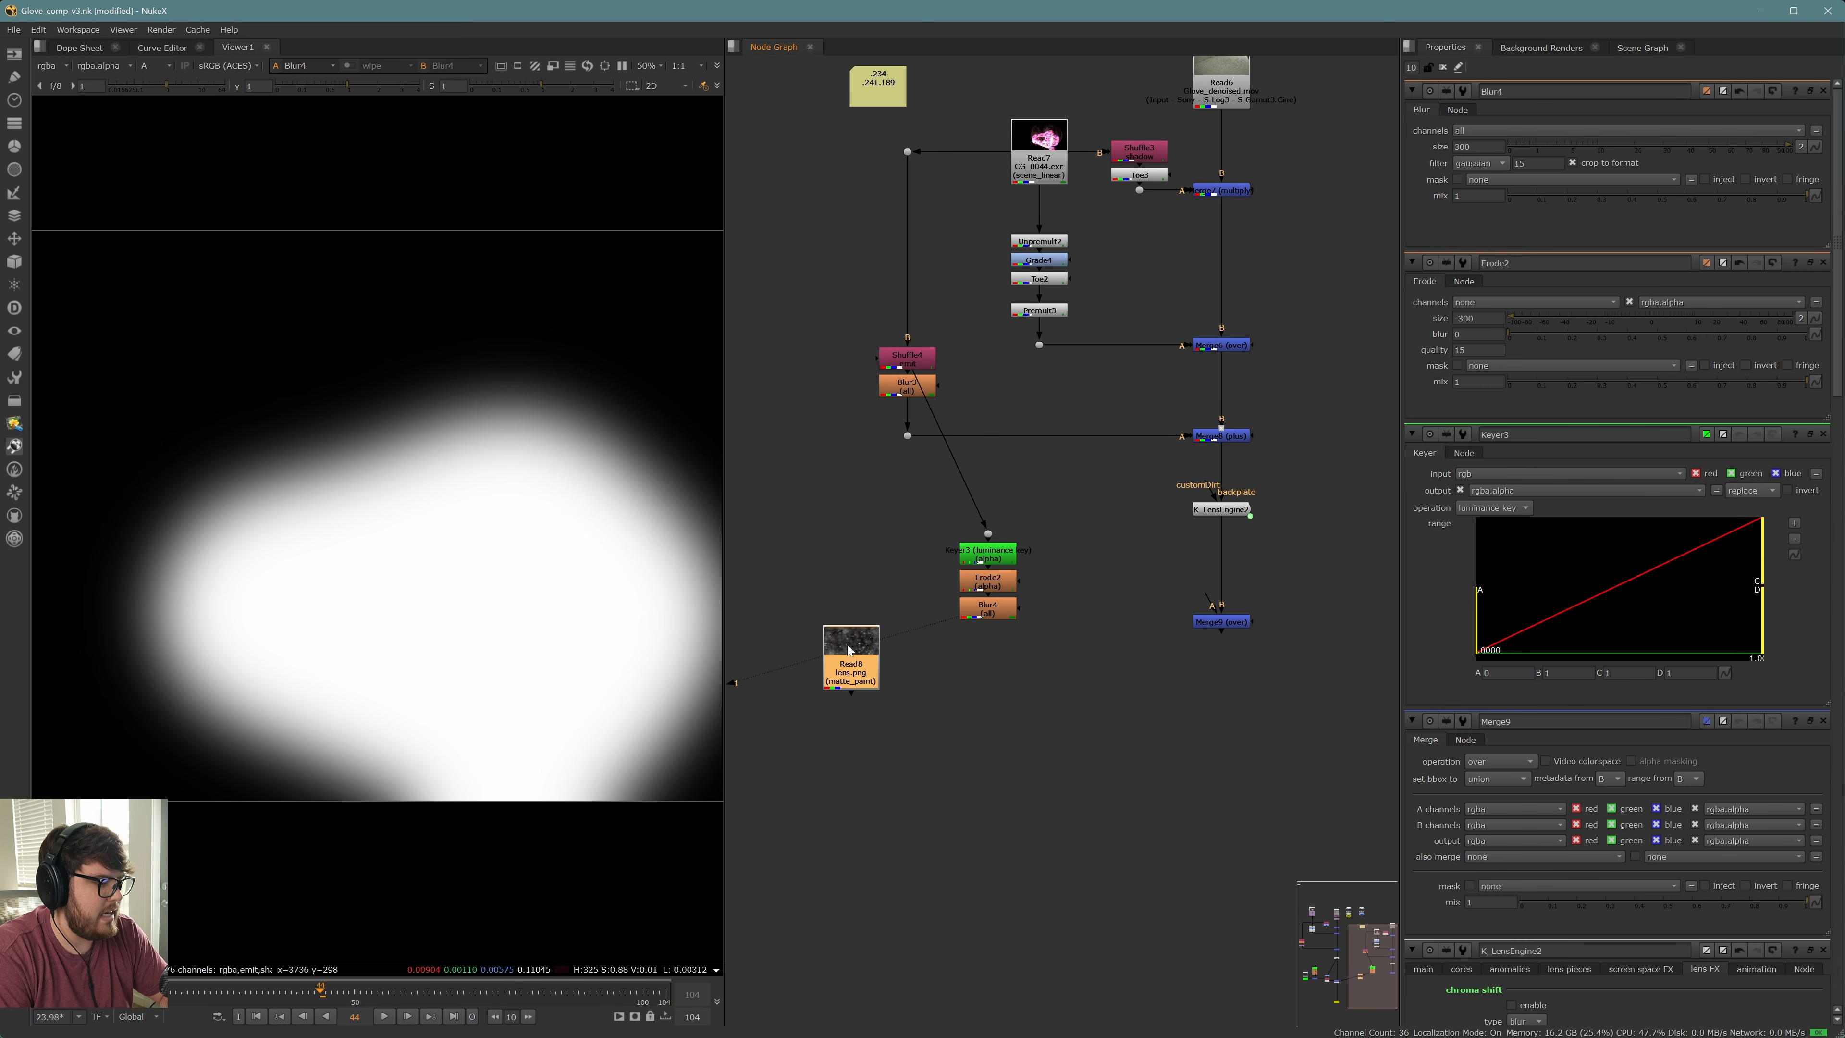
click(990, 707)
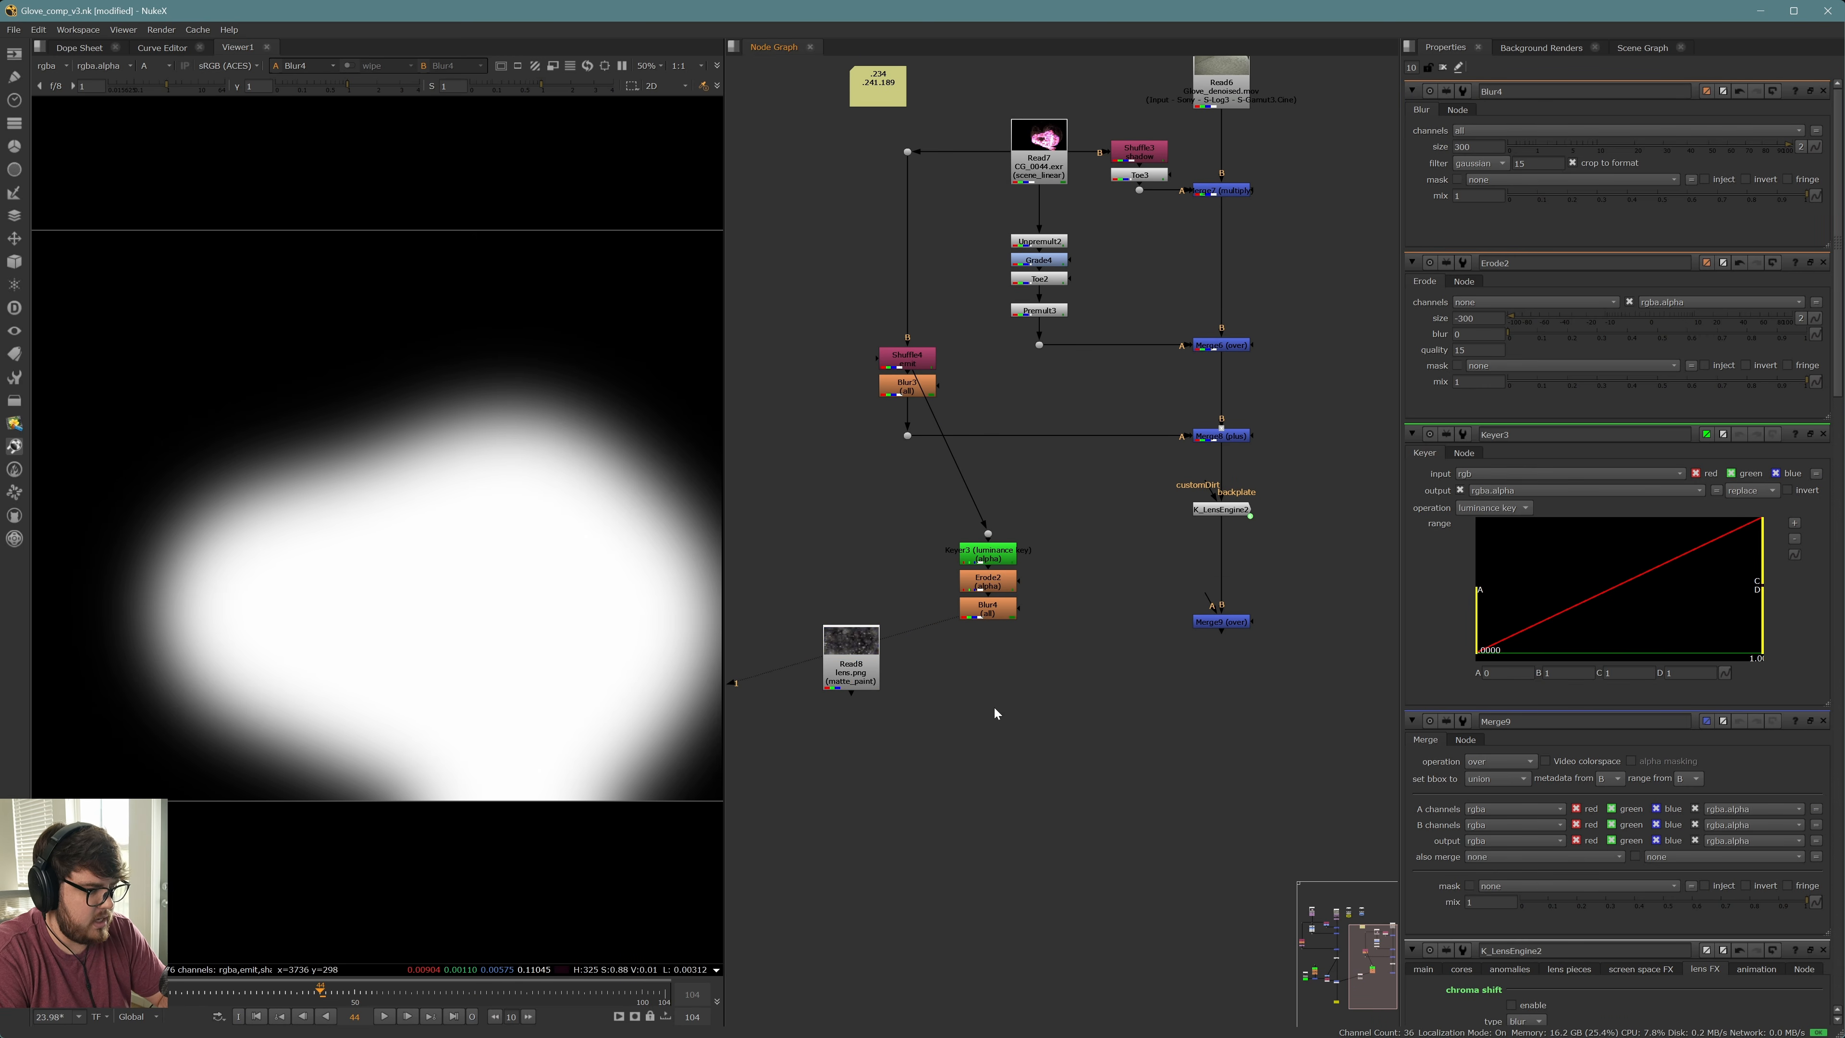
key(m)
drag(957, 689, 877, 679)
drag(999, 652, 989, 612)
drag(992, 707, 986, 699)
key(1)
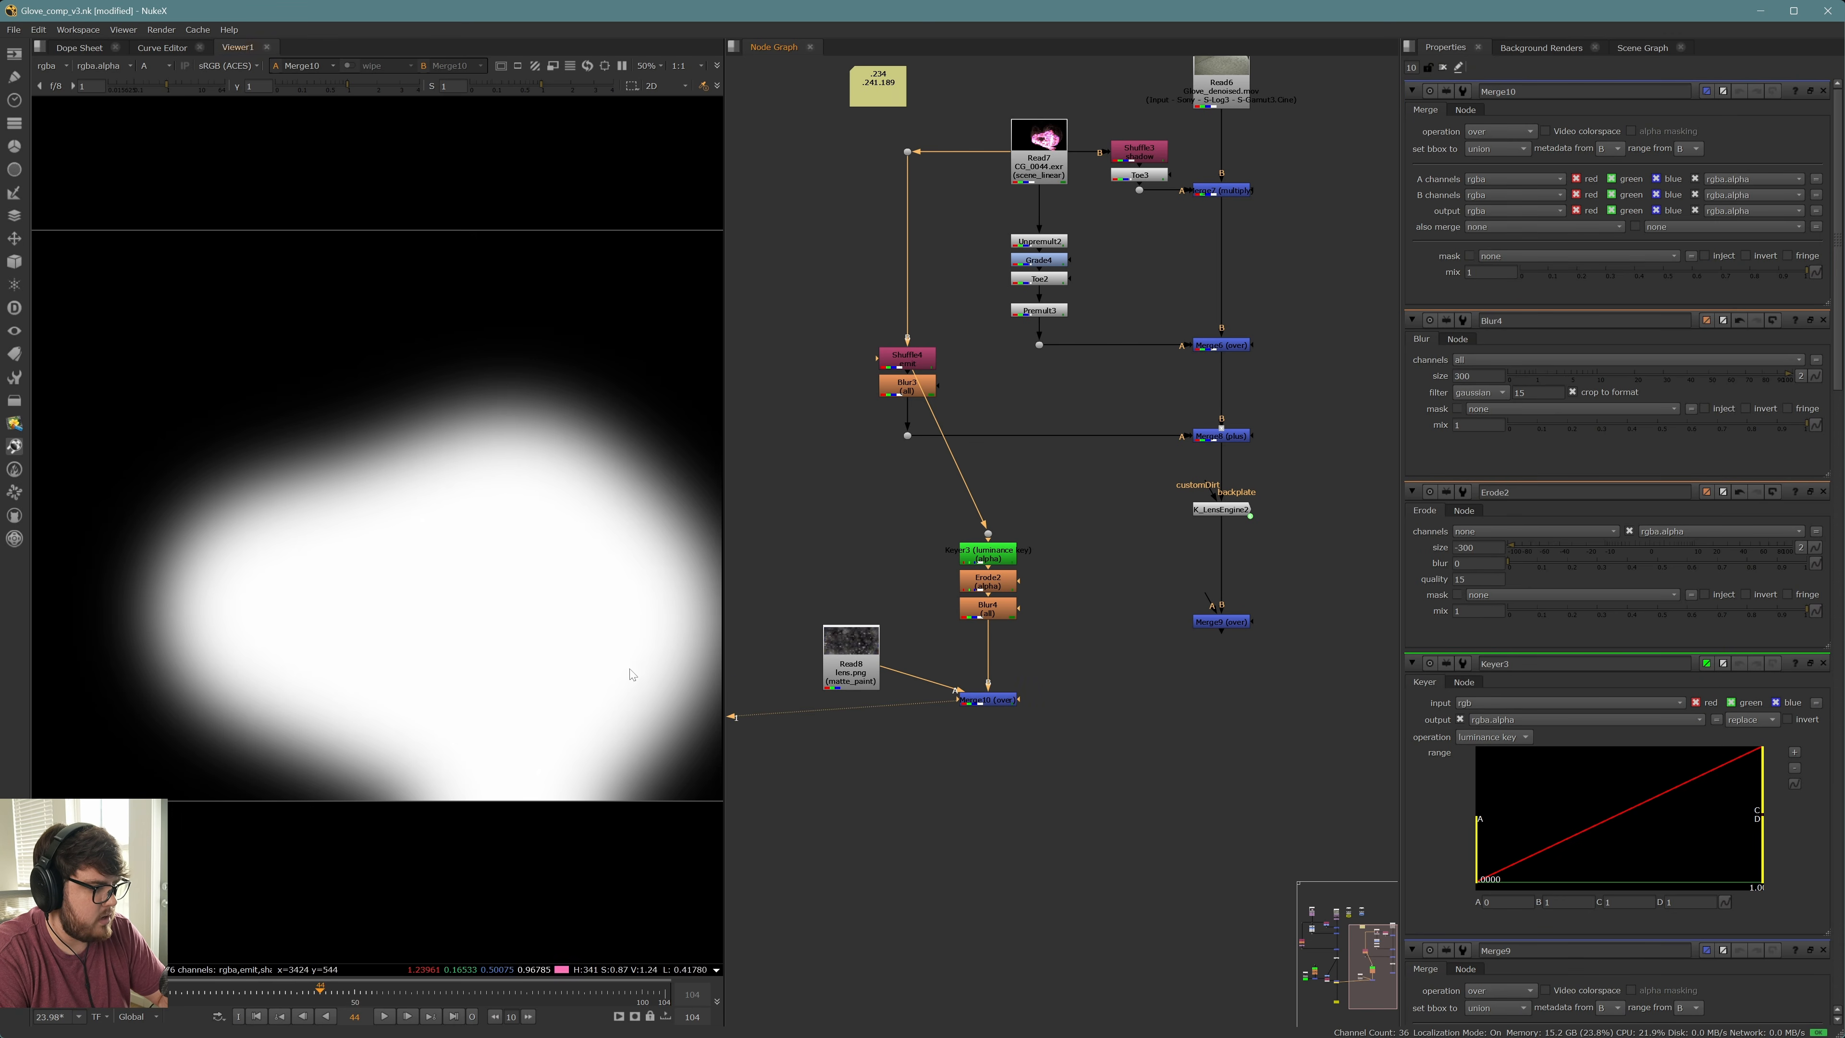
View lens.png and add a Keyer in luminance key mode directly below it
click(843, 672)
key(1)
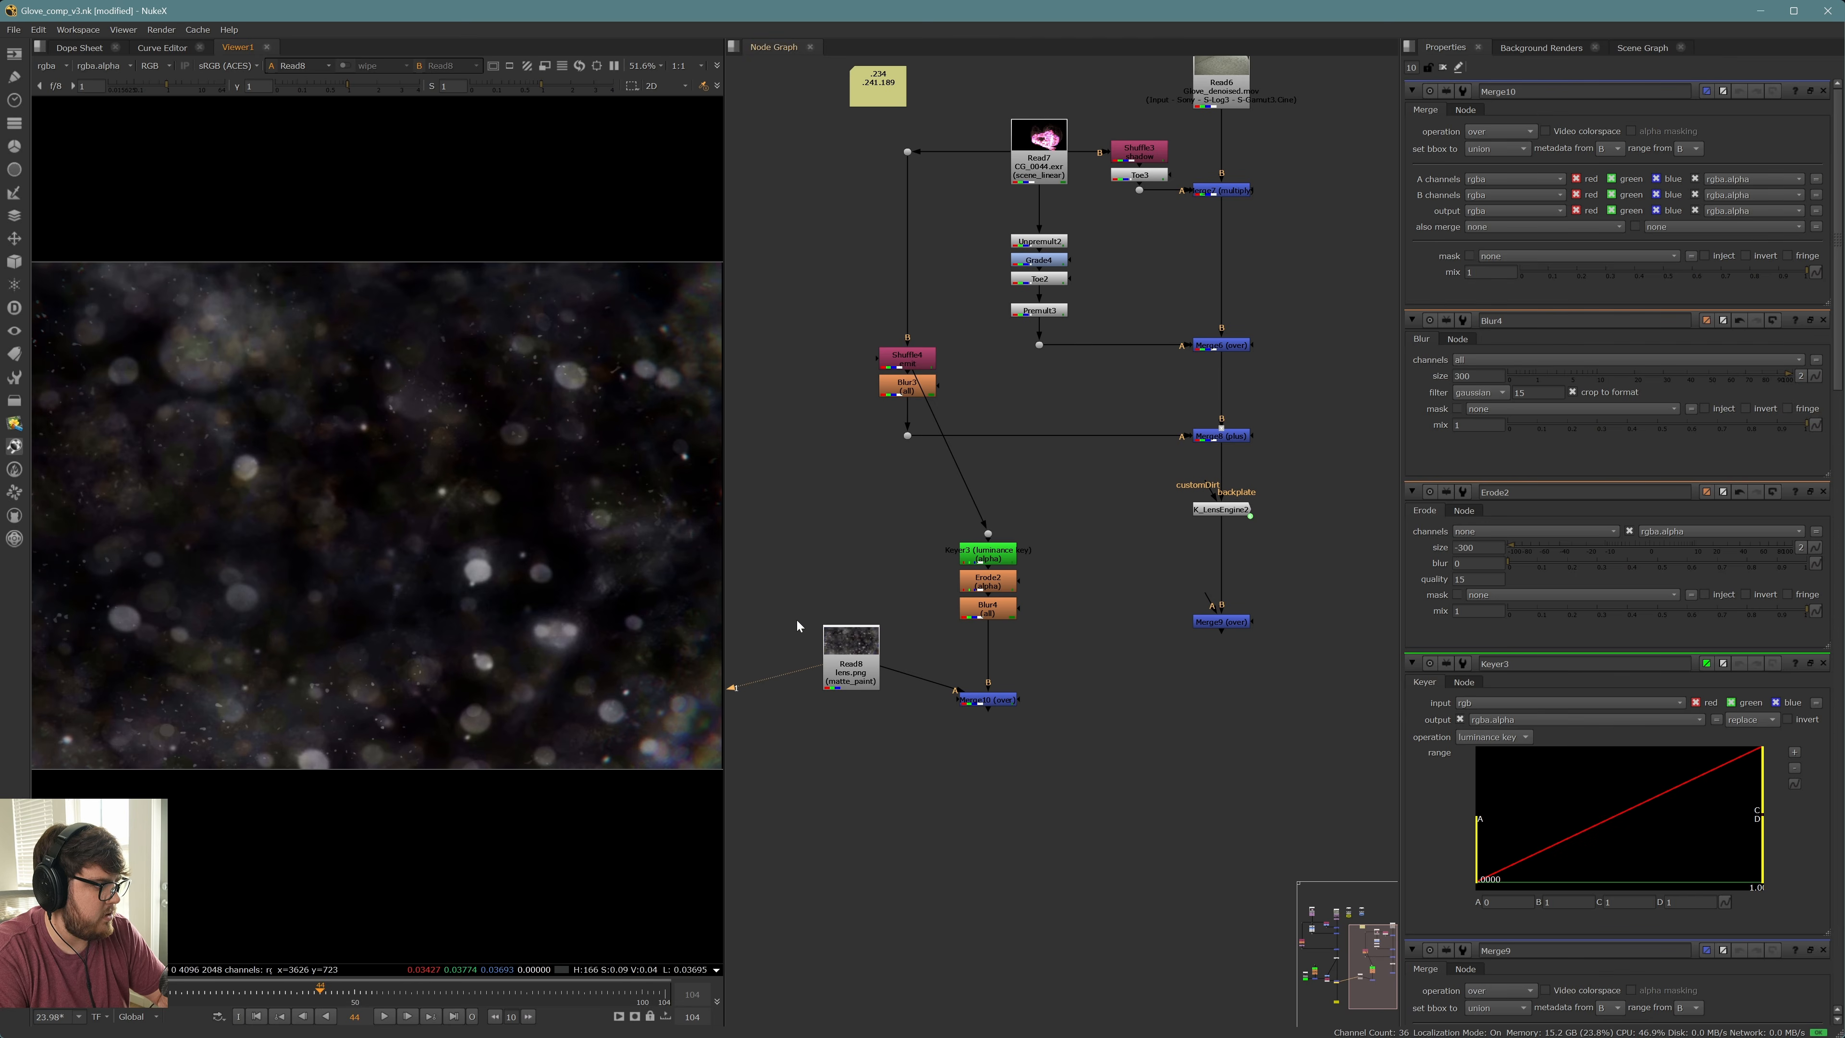
key(Tab)
text(keyer)
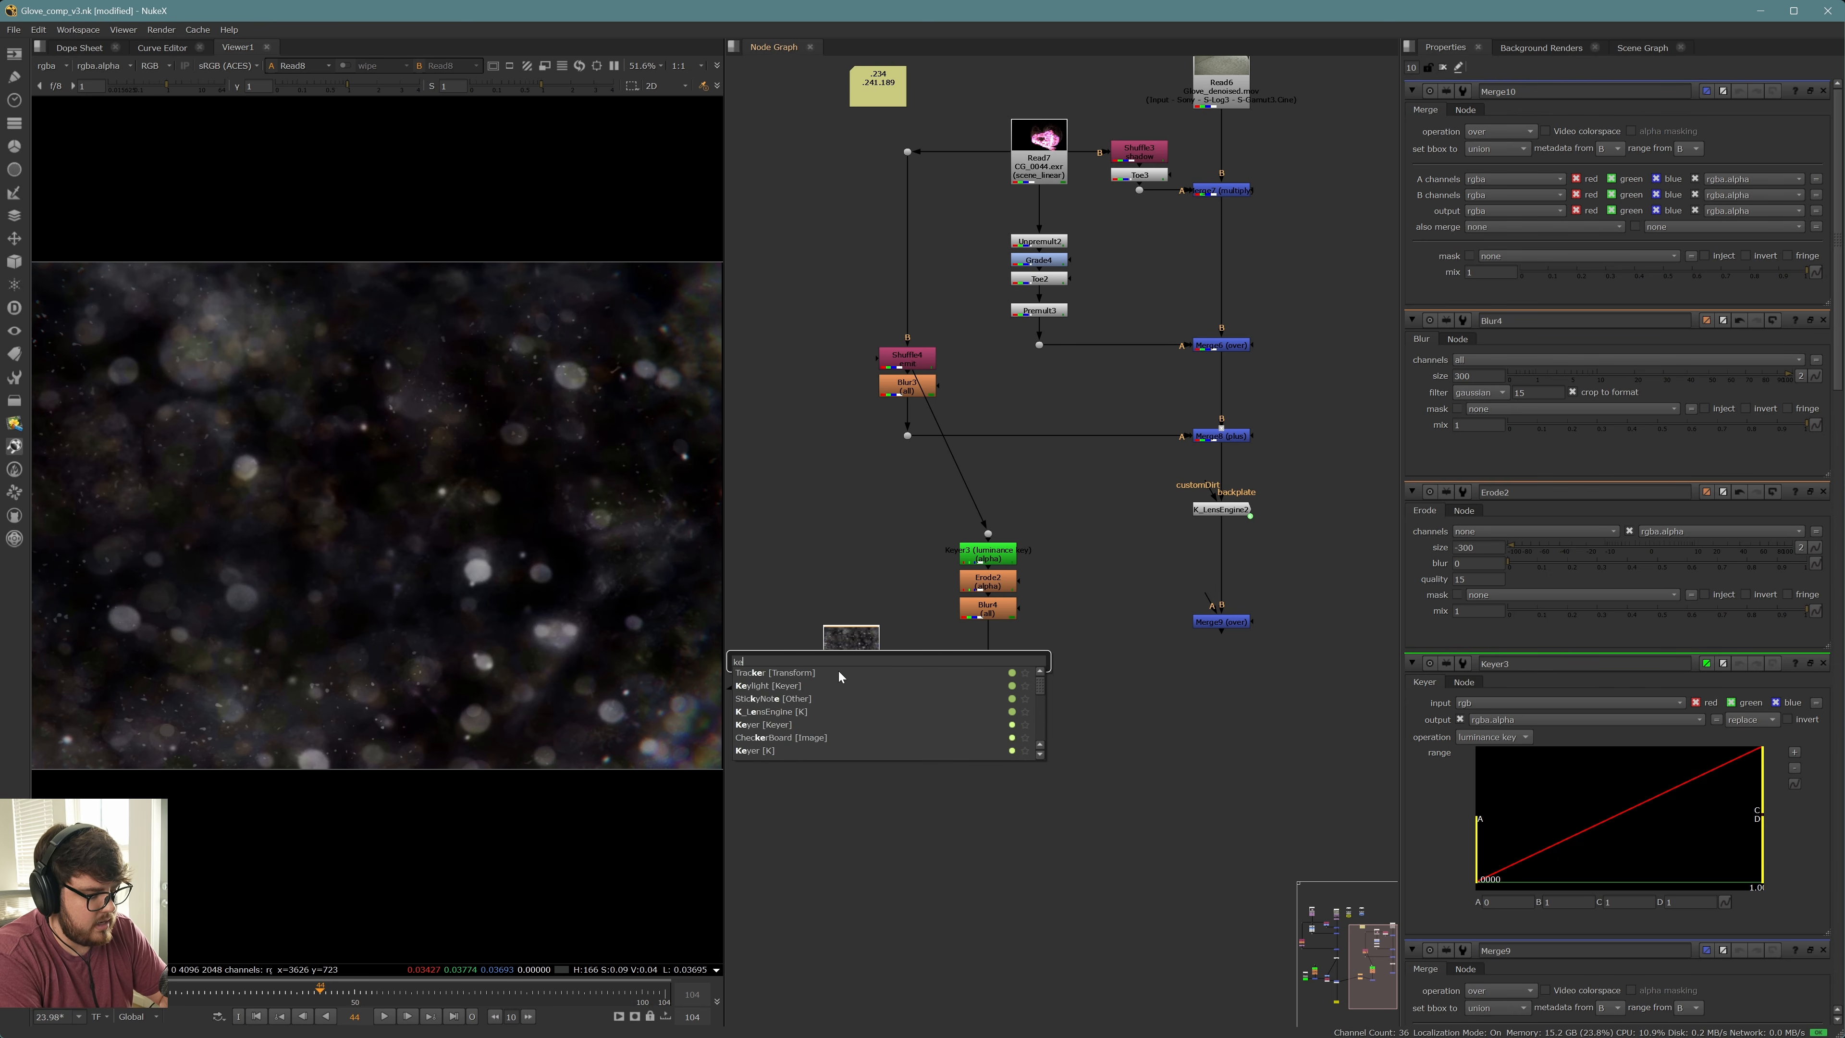
key(Return)
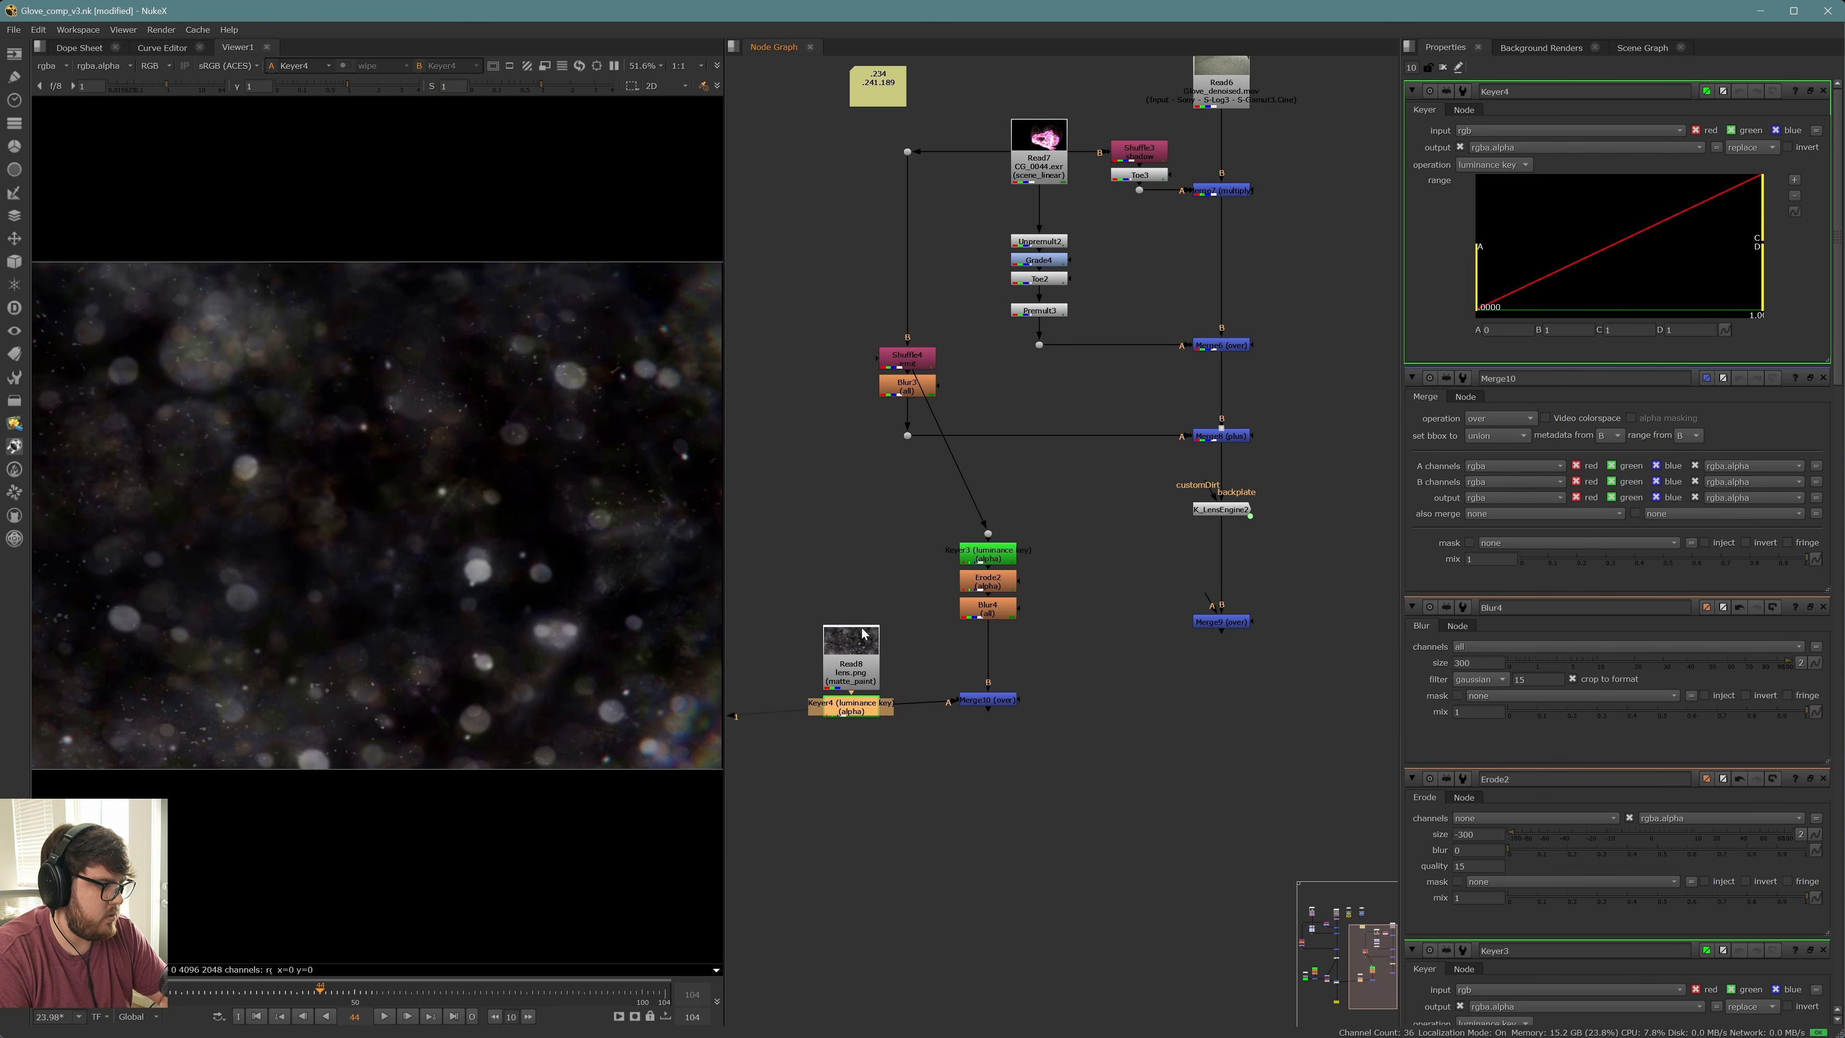
Set the new Merge's operation to multiply and check its alpha and colour output, including on frame 96
click(843, 606)
click(985, 702)
key(1)
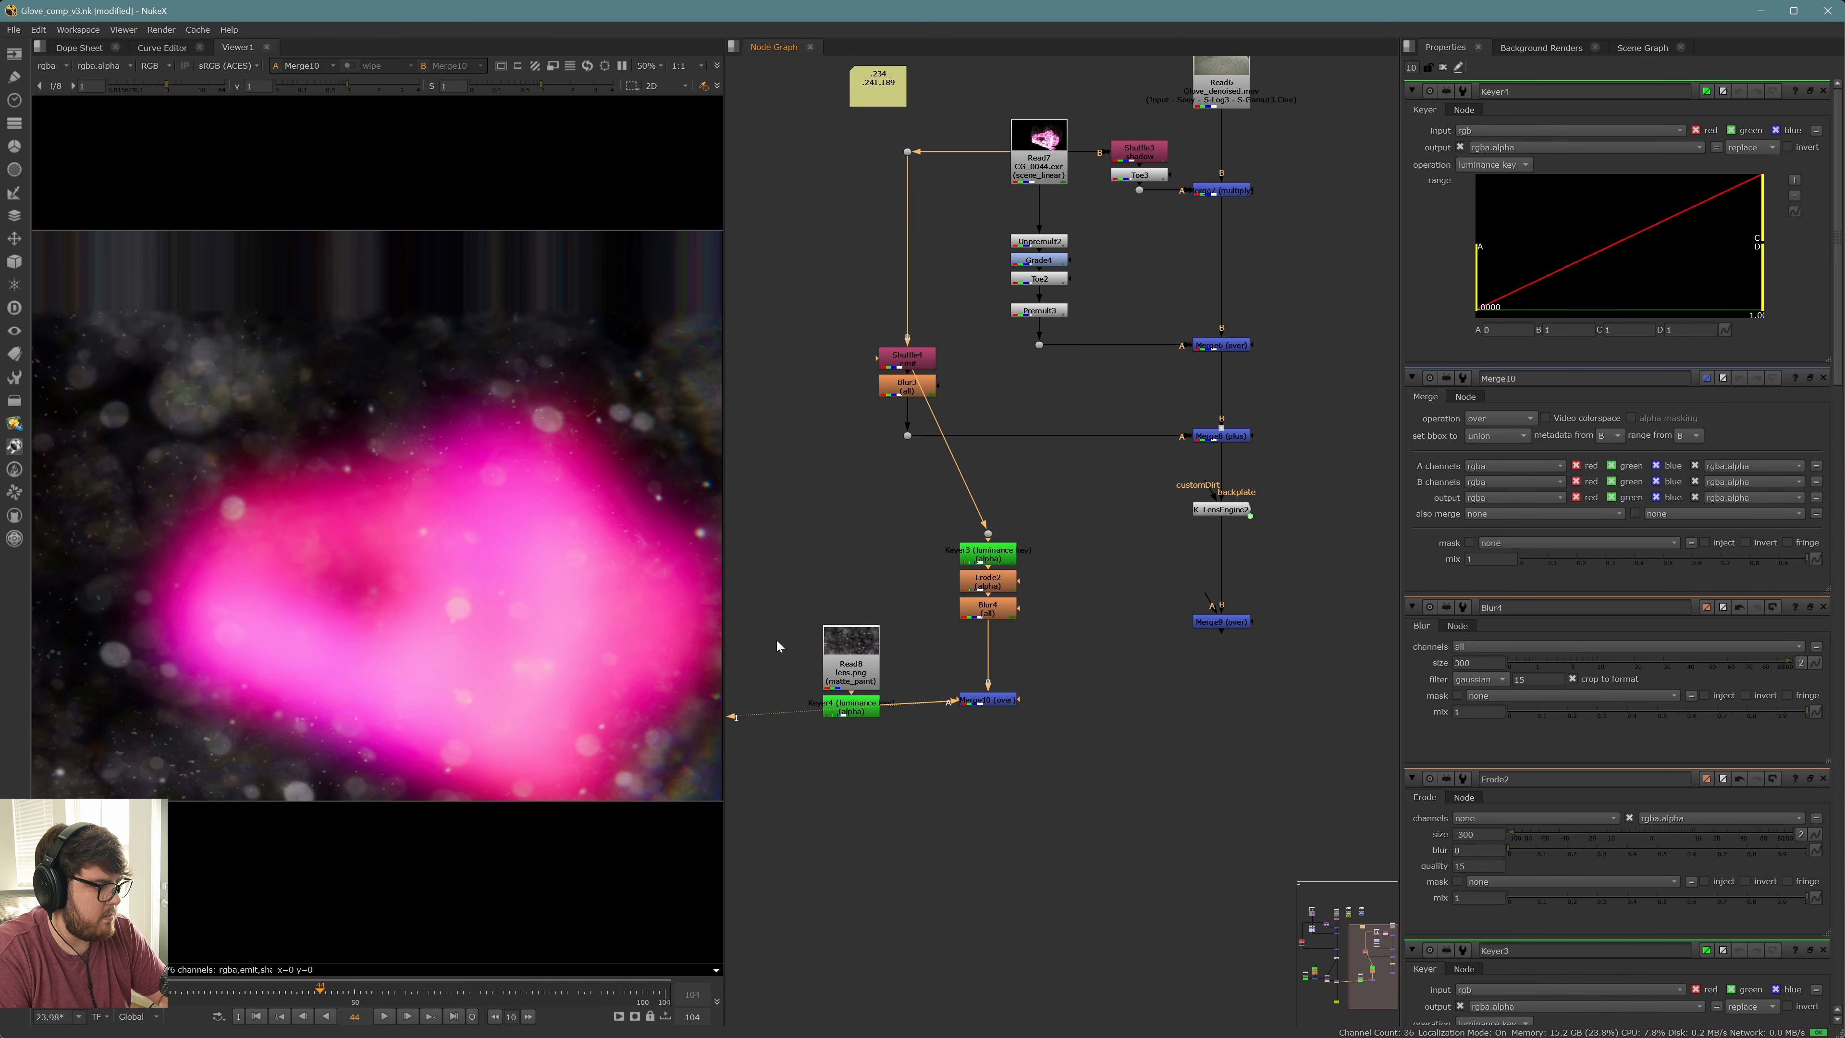
key(a)
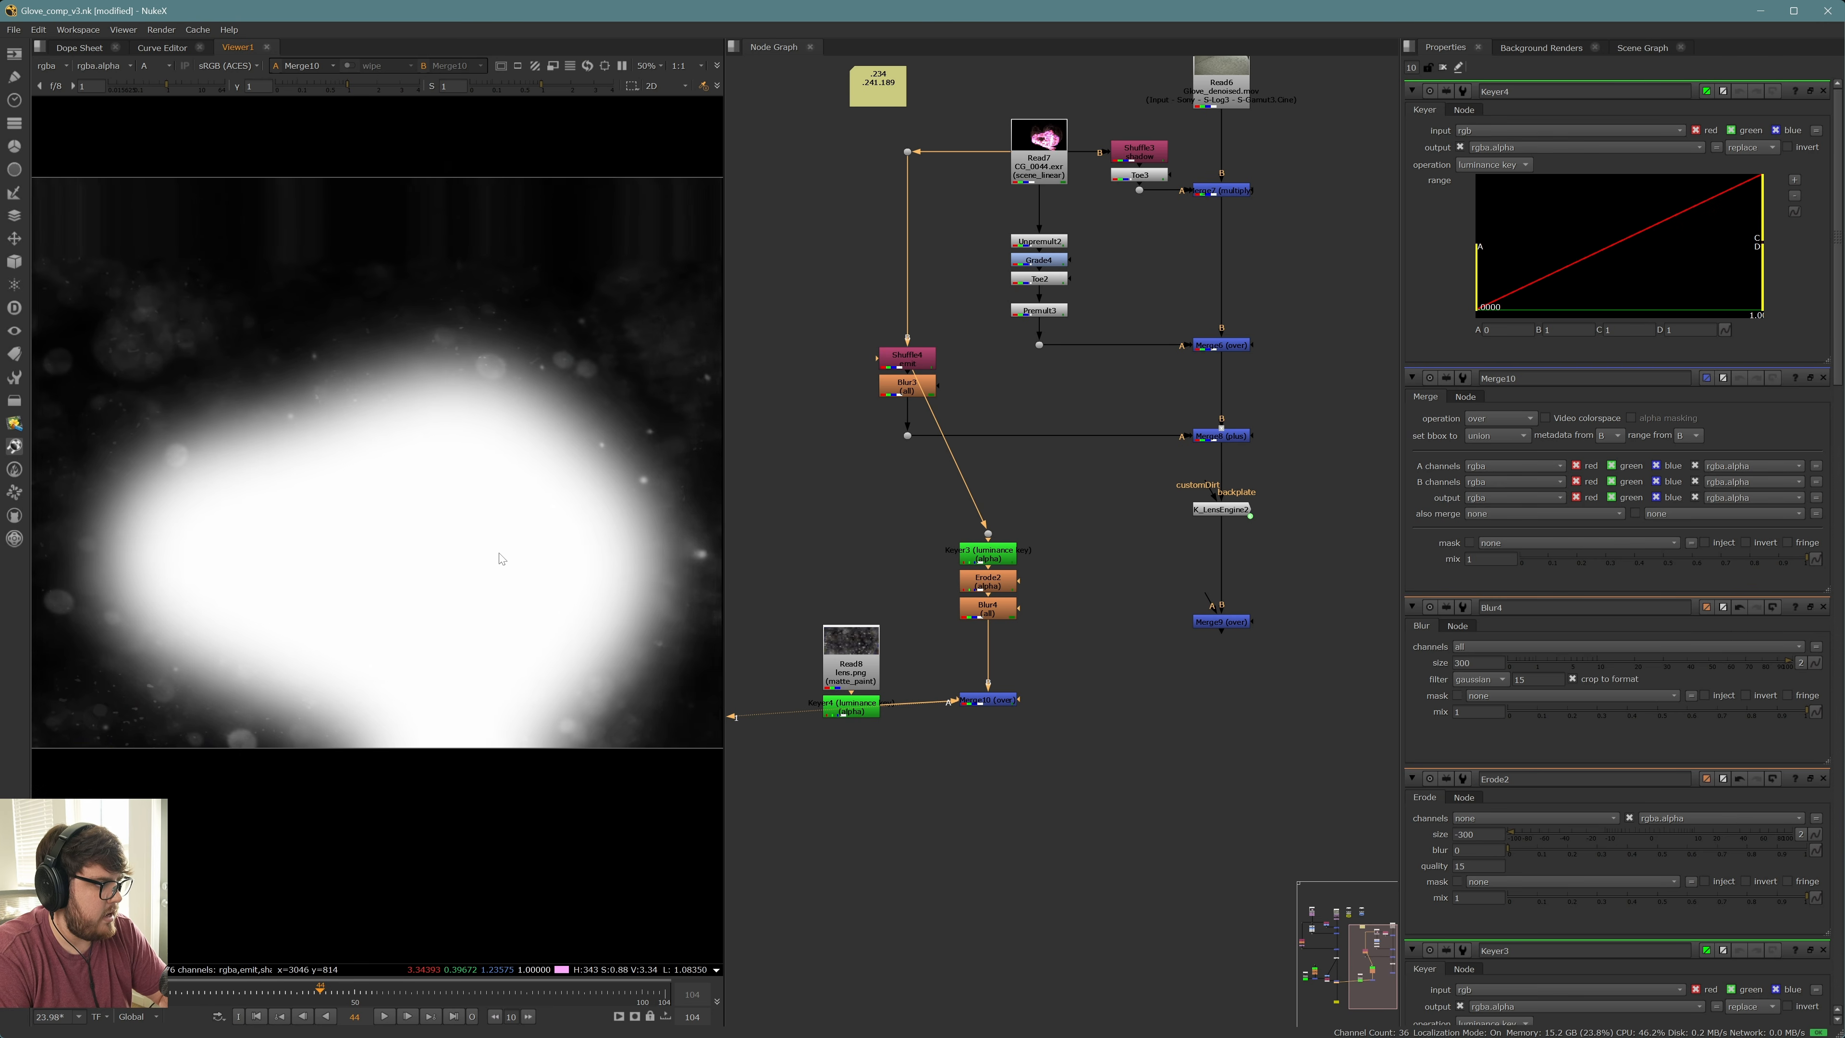
scroll(501, 559, down, 2)
scroll(588, 536, down, 1)
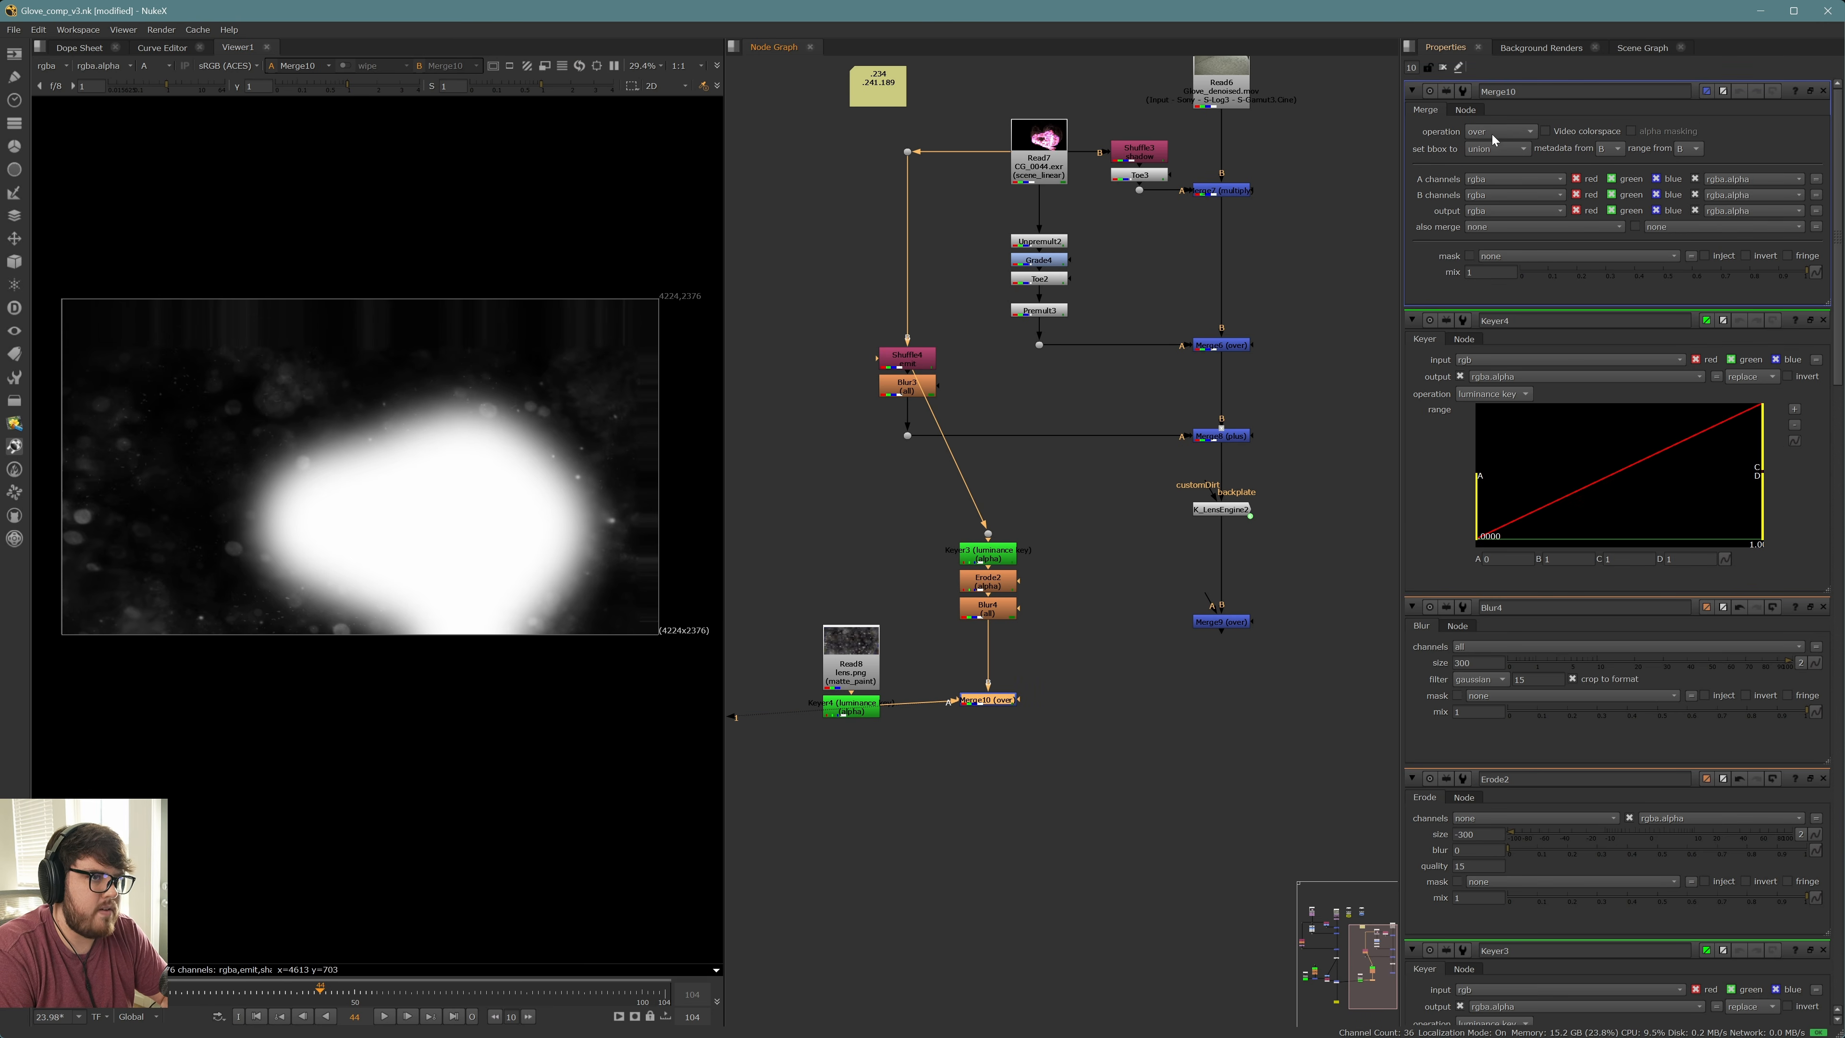
click(1495, 133)
click(1475, 318)
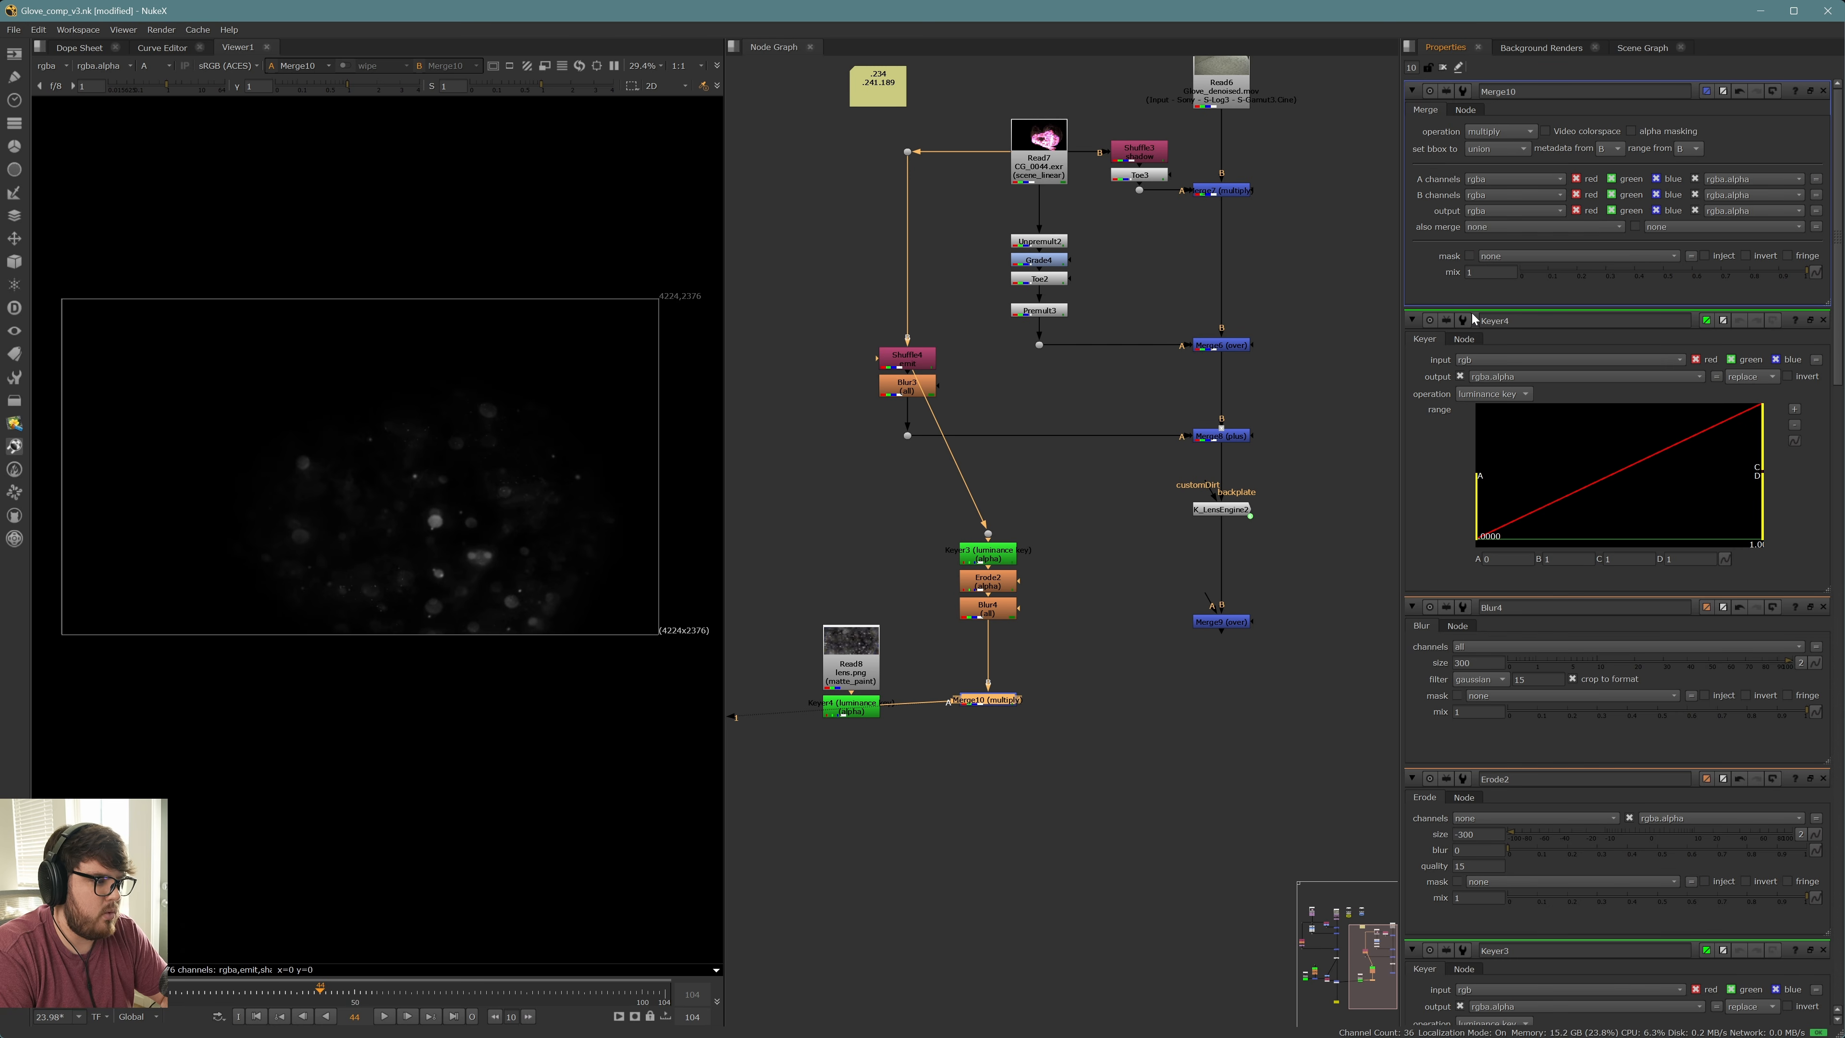
scroll(454, 514, up, 2)
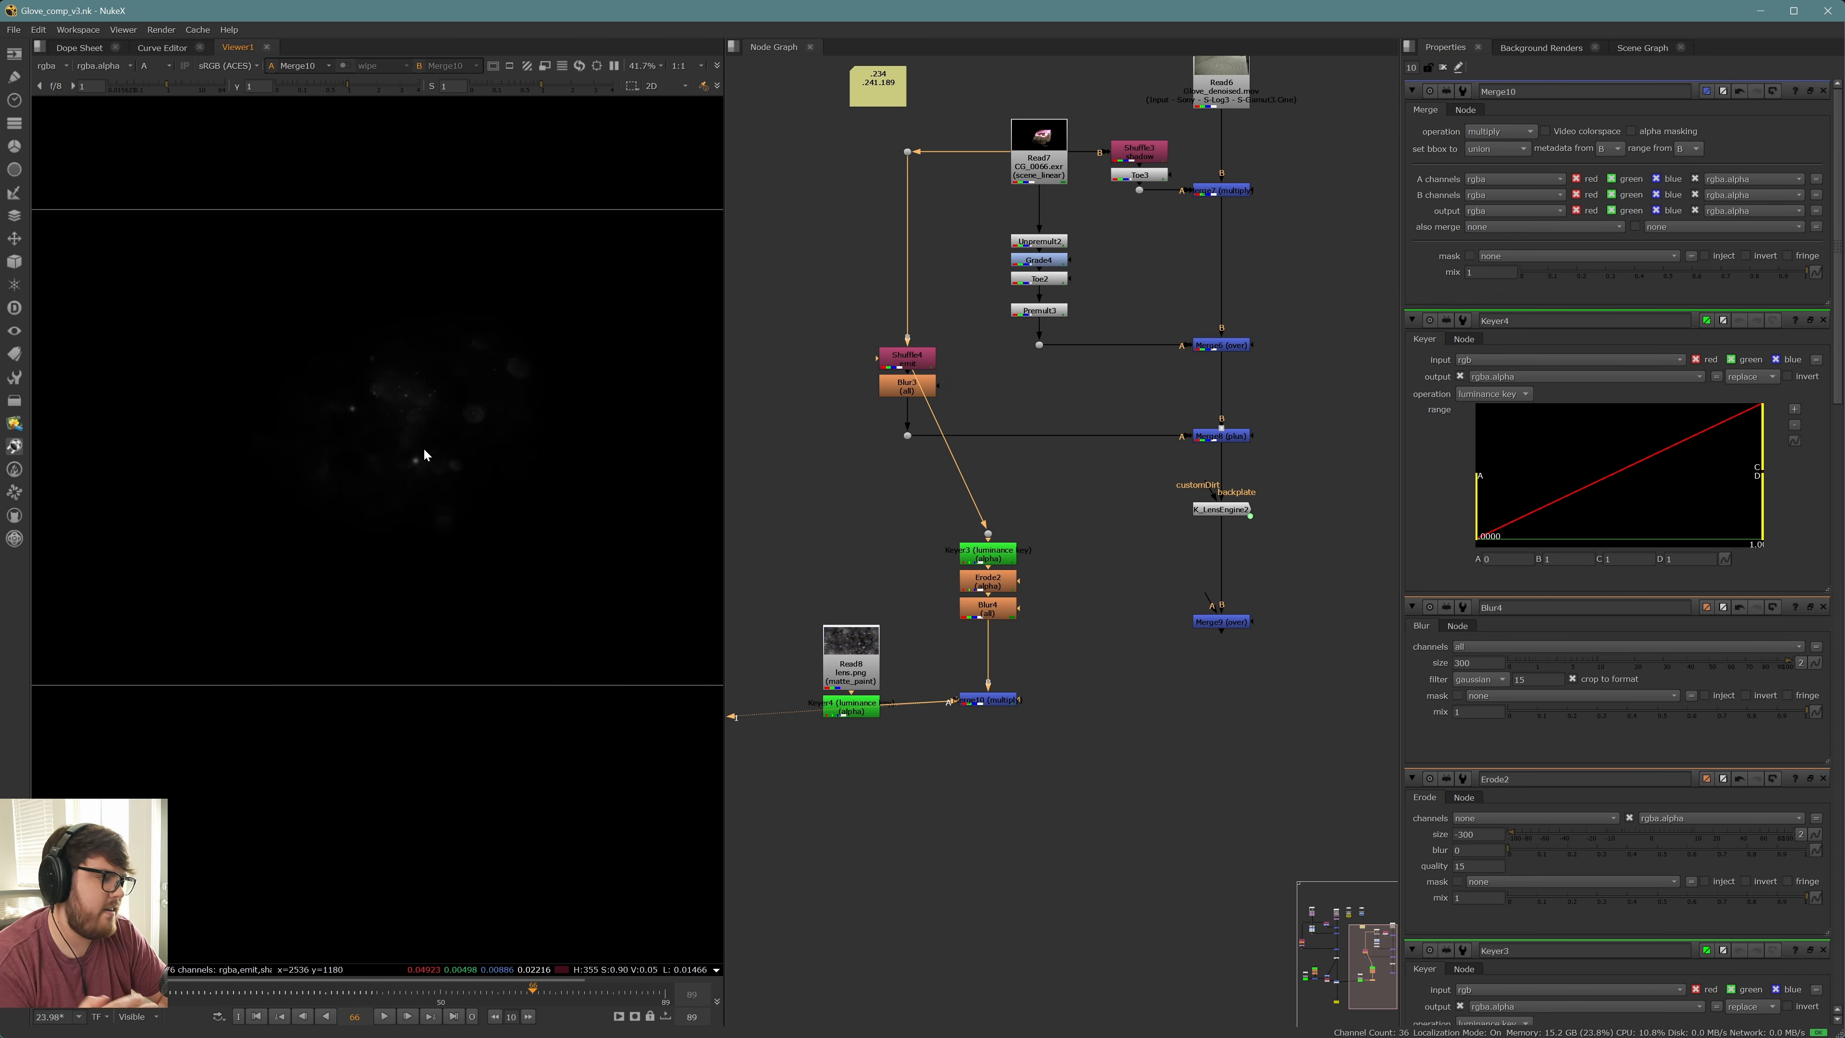
key(a)
scroll(411, 397, down, 2)
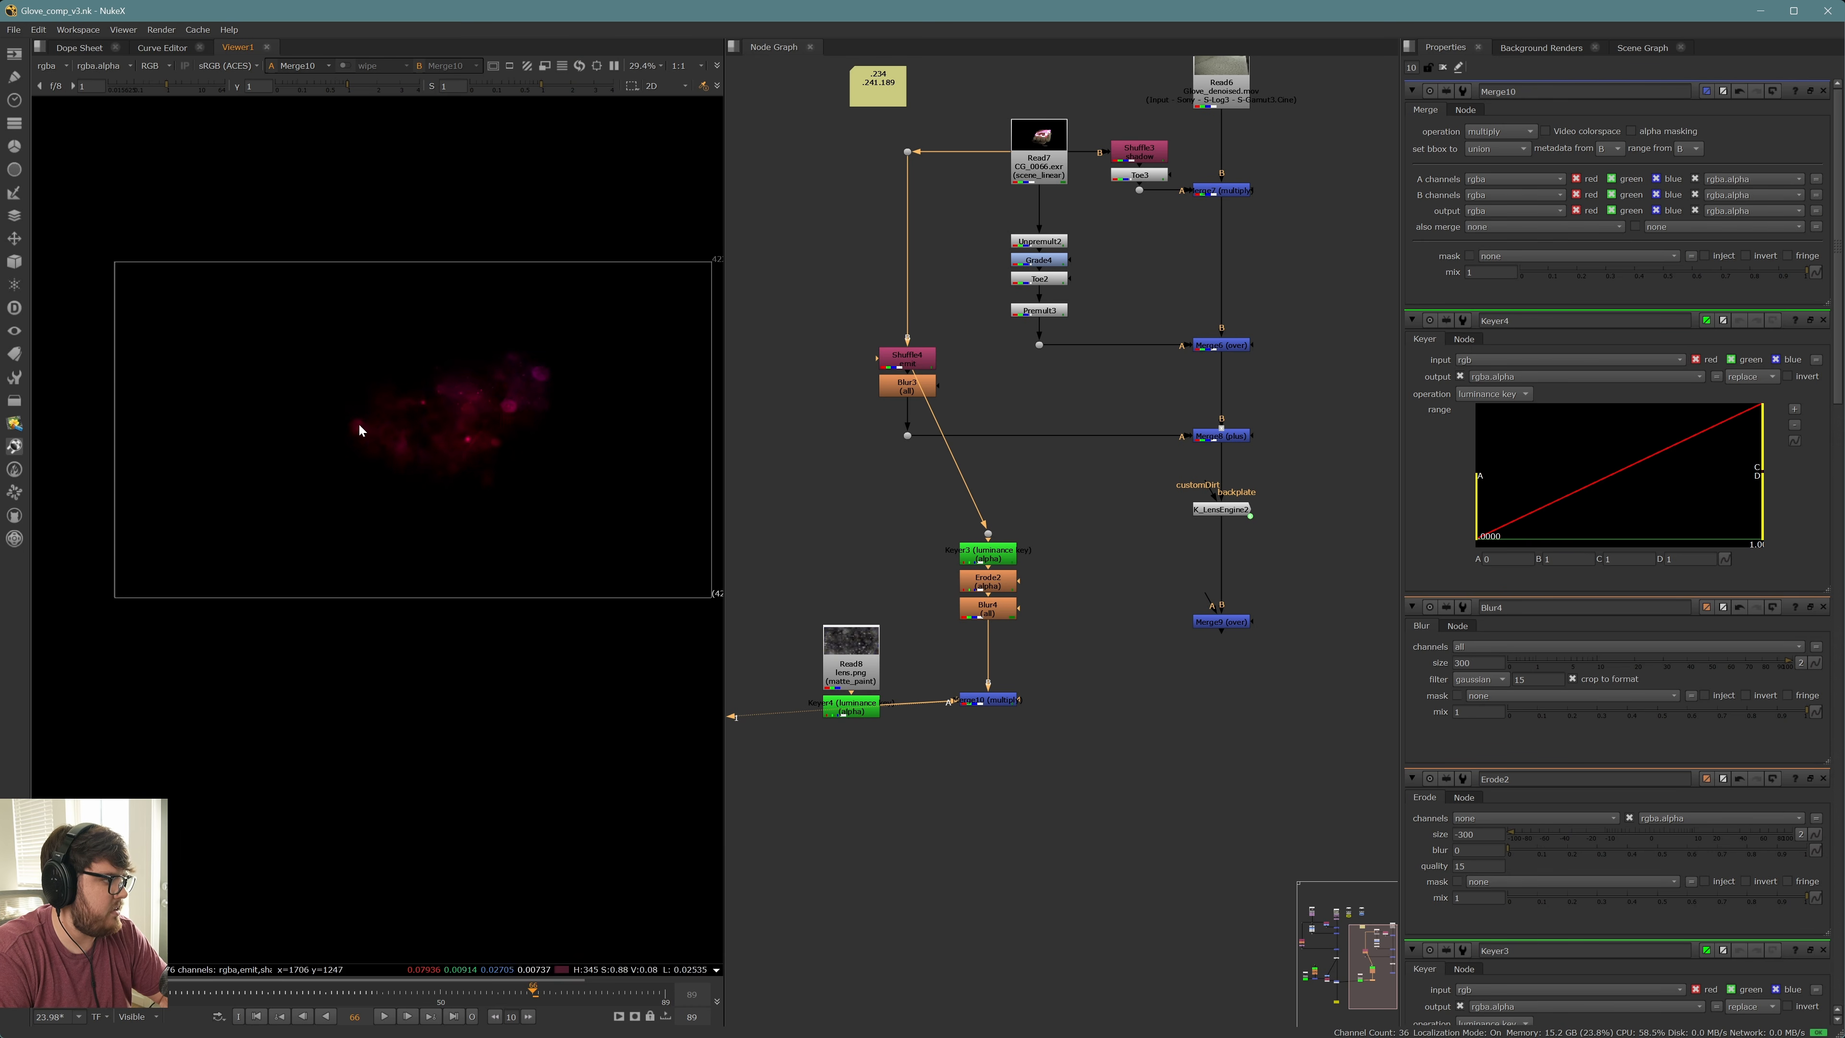
Lower the final Merge, route the multiply Merge through a Dot into its A input, and view the composite
middle_drag(1206, 719, 1135, 737)
drag(1162, 642, 923, 717)
ctrl+drag(1035, 750, 915, 780)
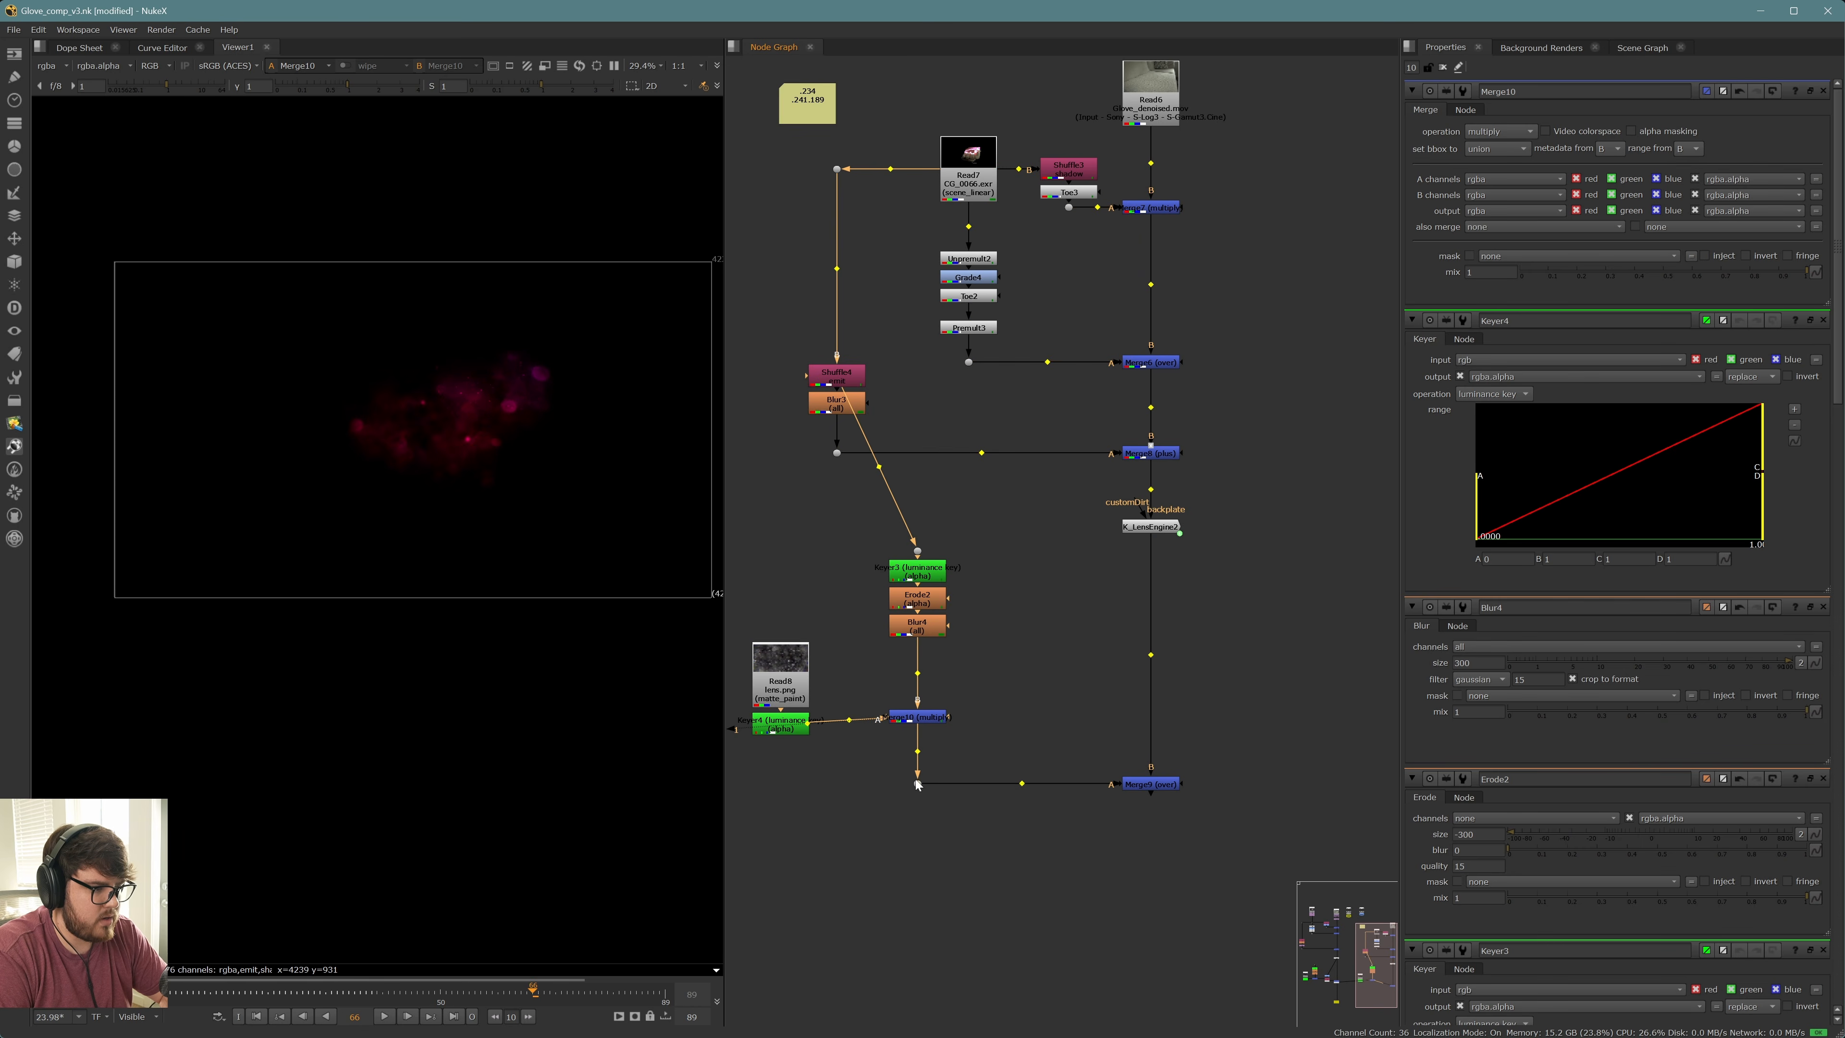
key(1)
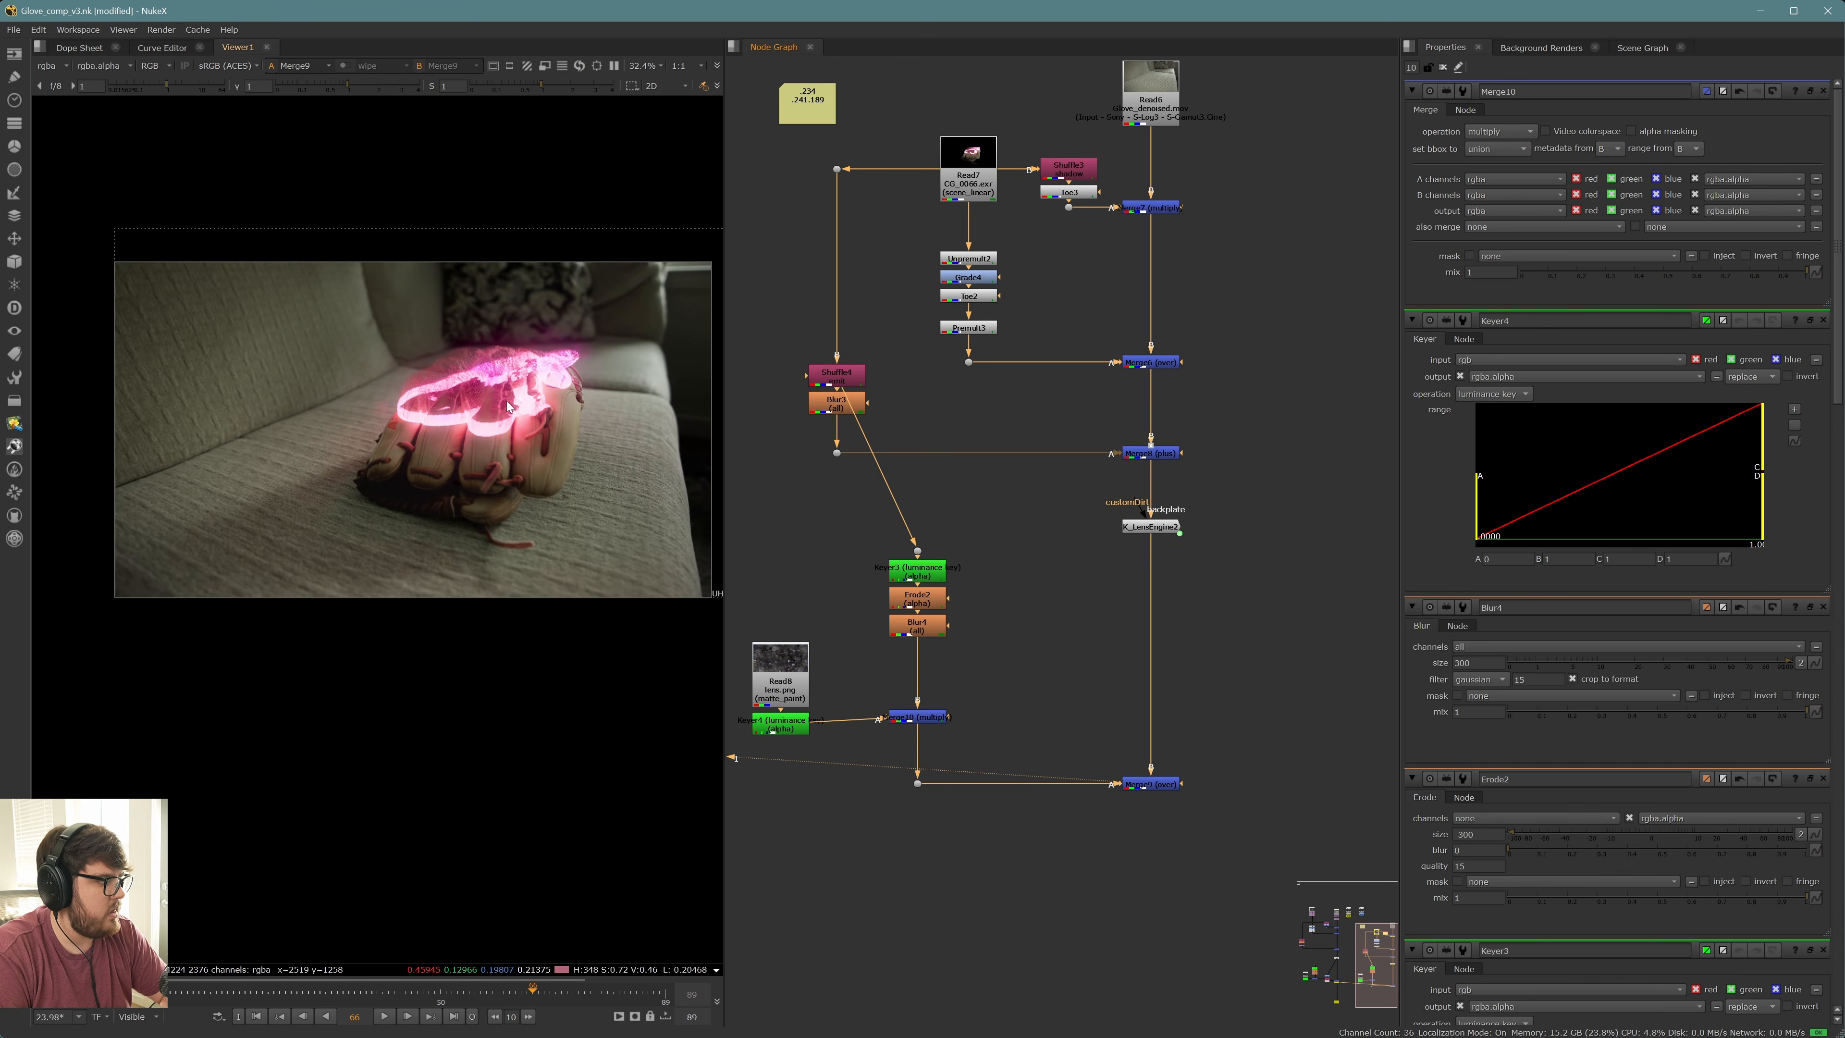
key(f)
Toggle the final Merge off and on to compare the glove composite with and without the lens dirt
click(1150, 784)
key(d)
key(d)
key(d)
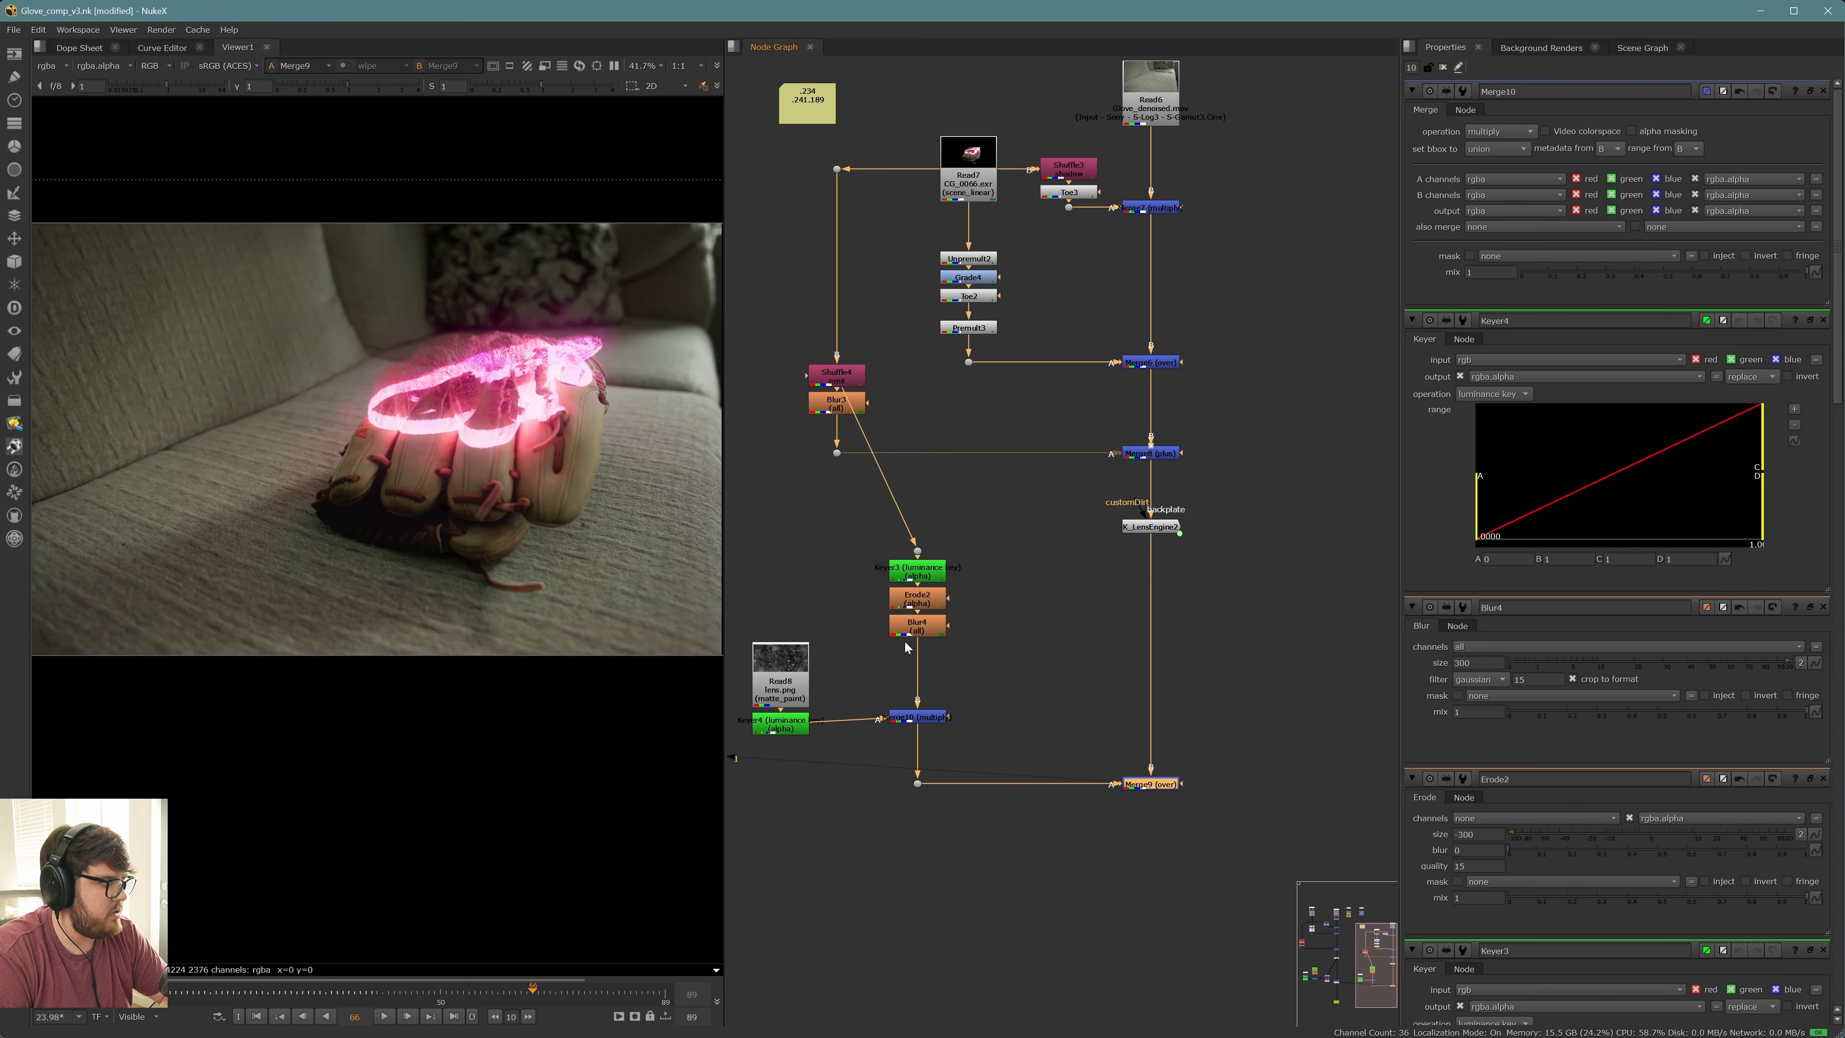
key(d)
scroll(566, 349, up, 3)
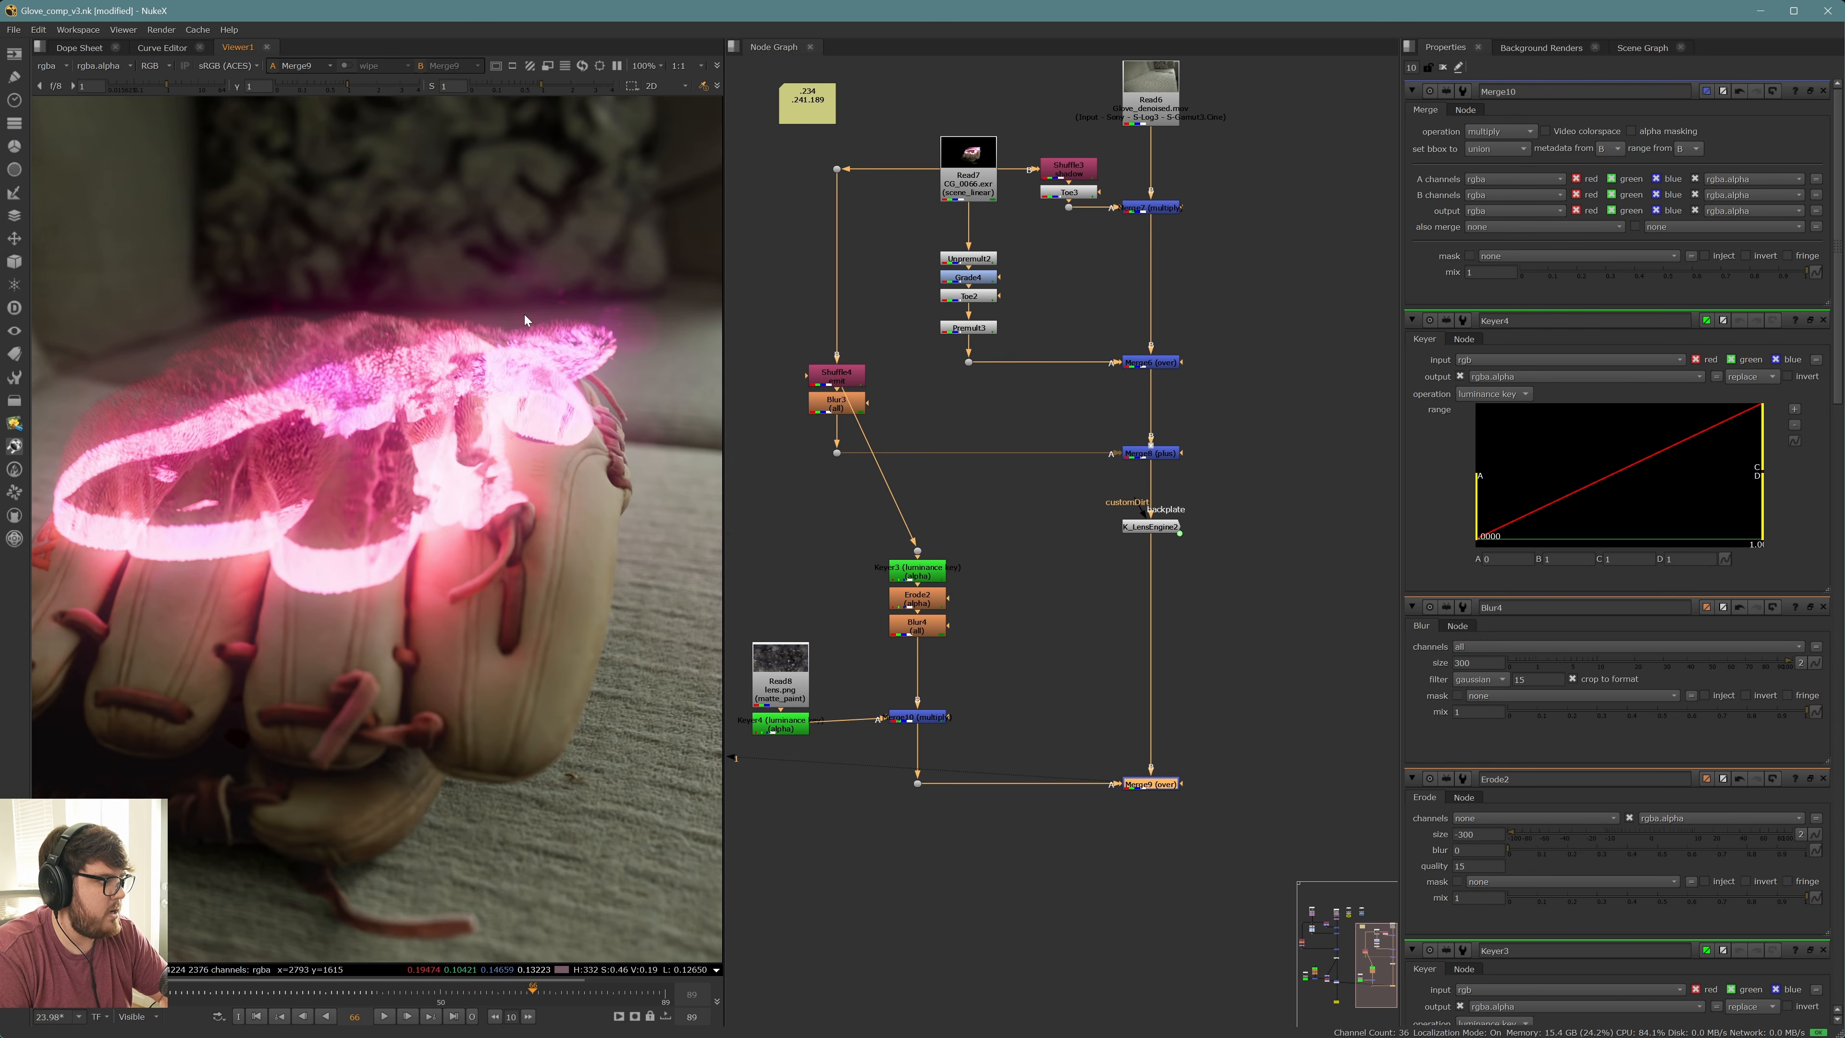
middle_drag(532, 351, 525, 367)
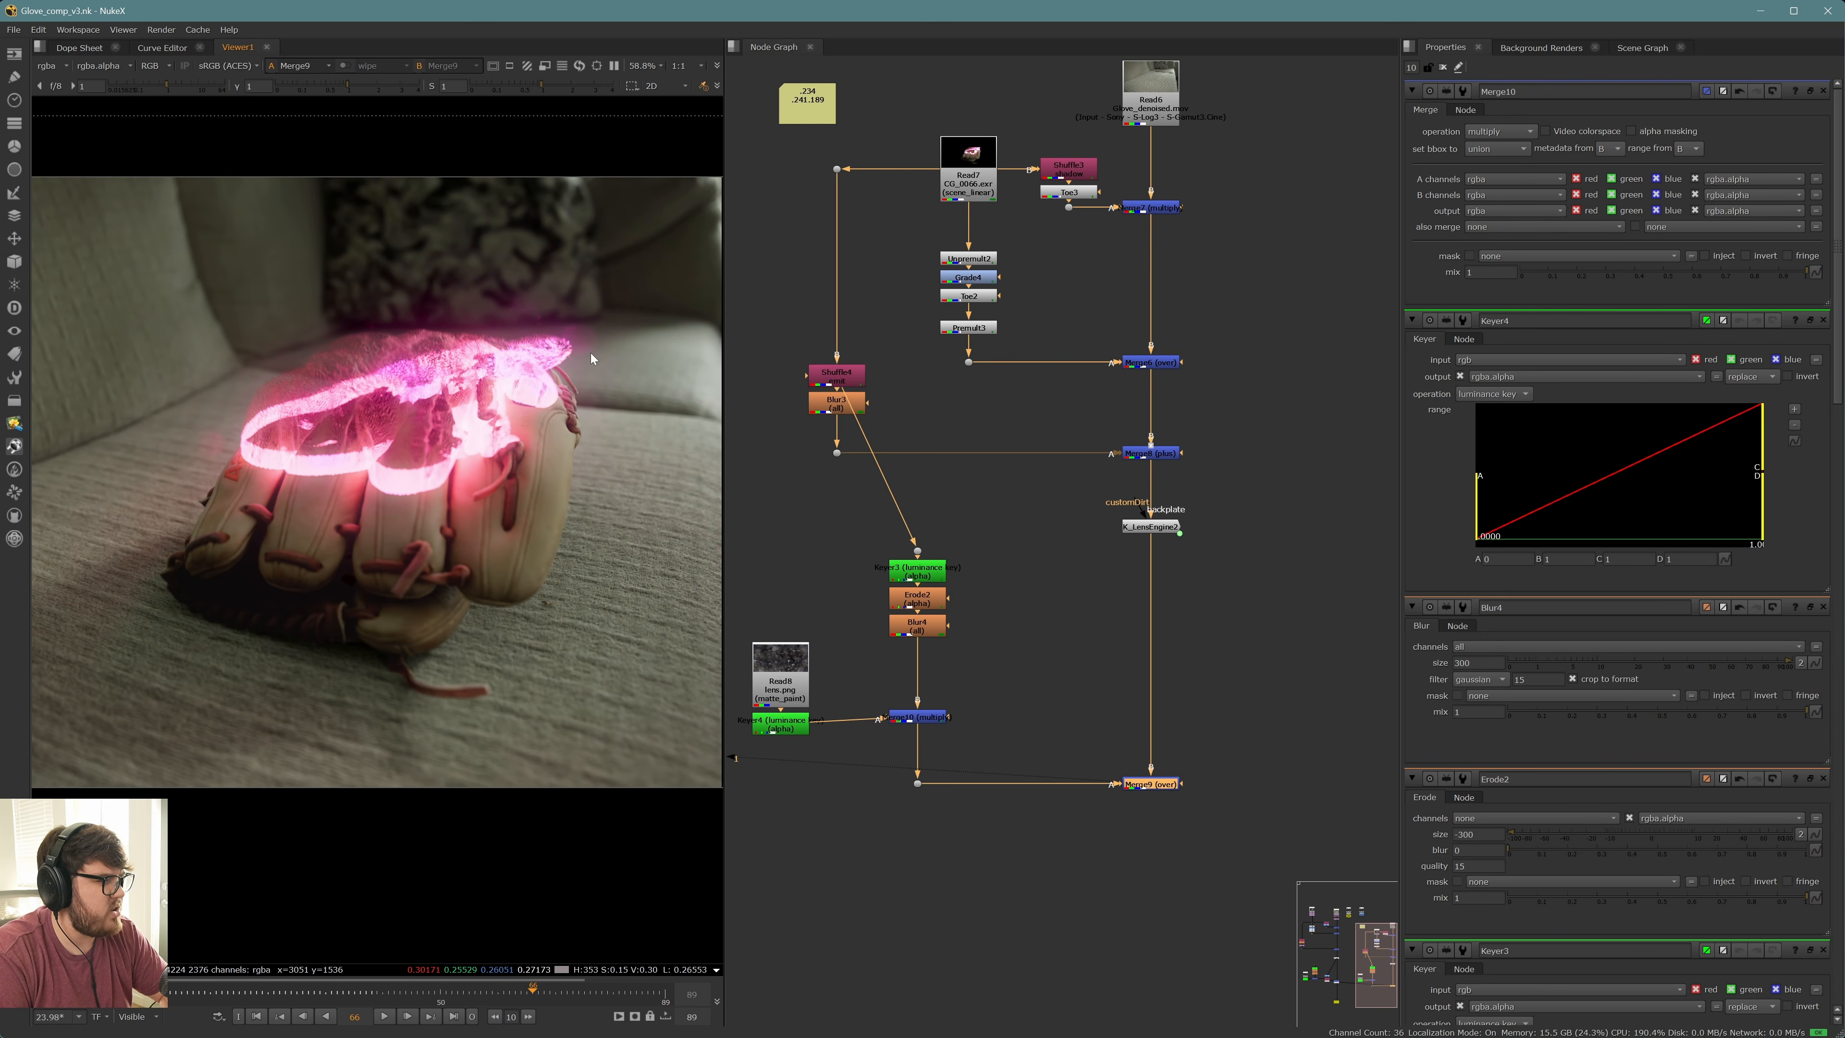
Add a Grade branching from K_LensEngine2 and a Copy below it that takes its alpha from the multiply Merge
click(1065, 725)
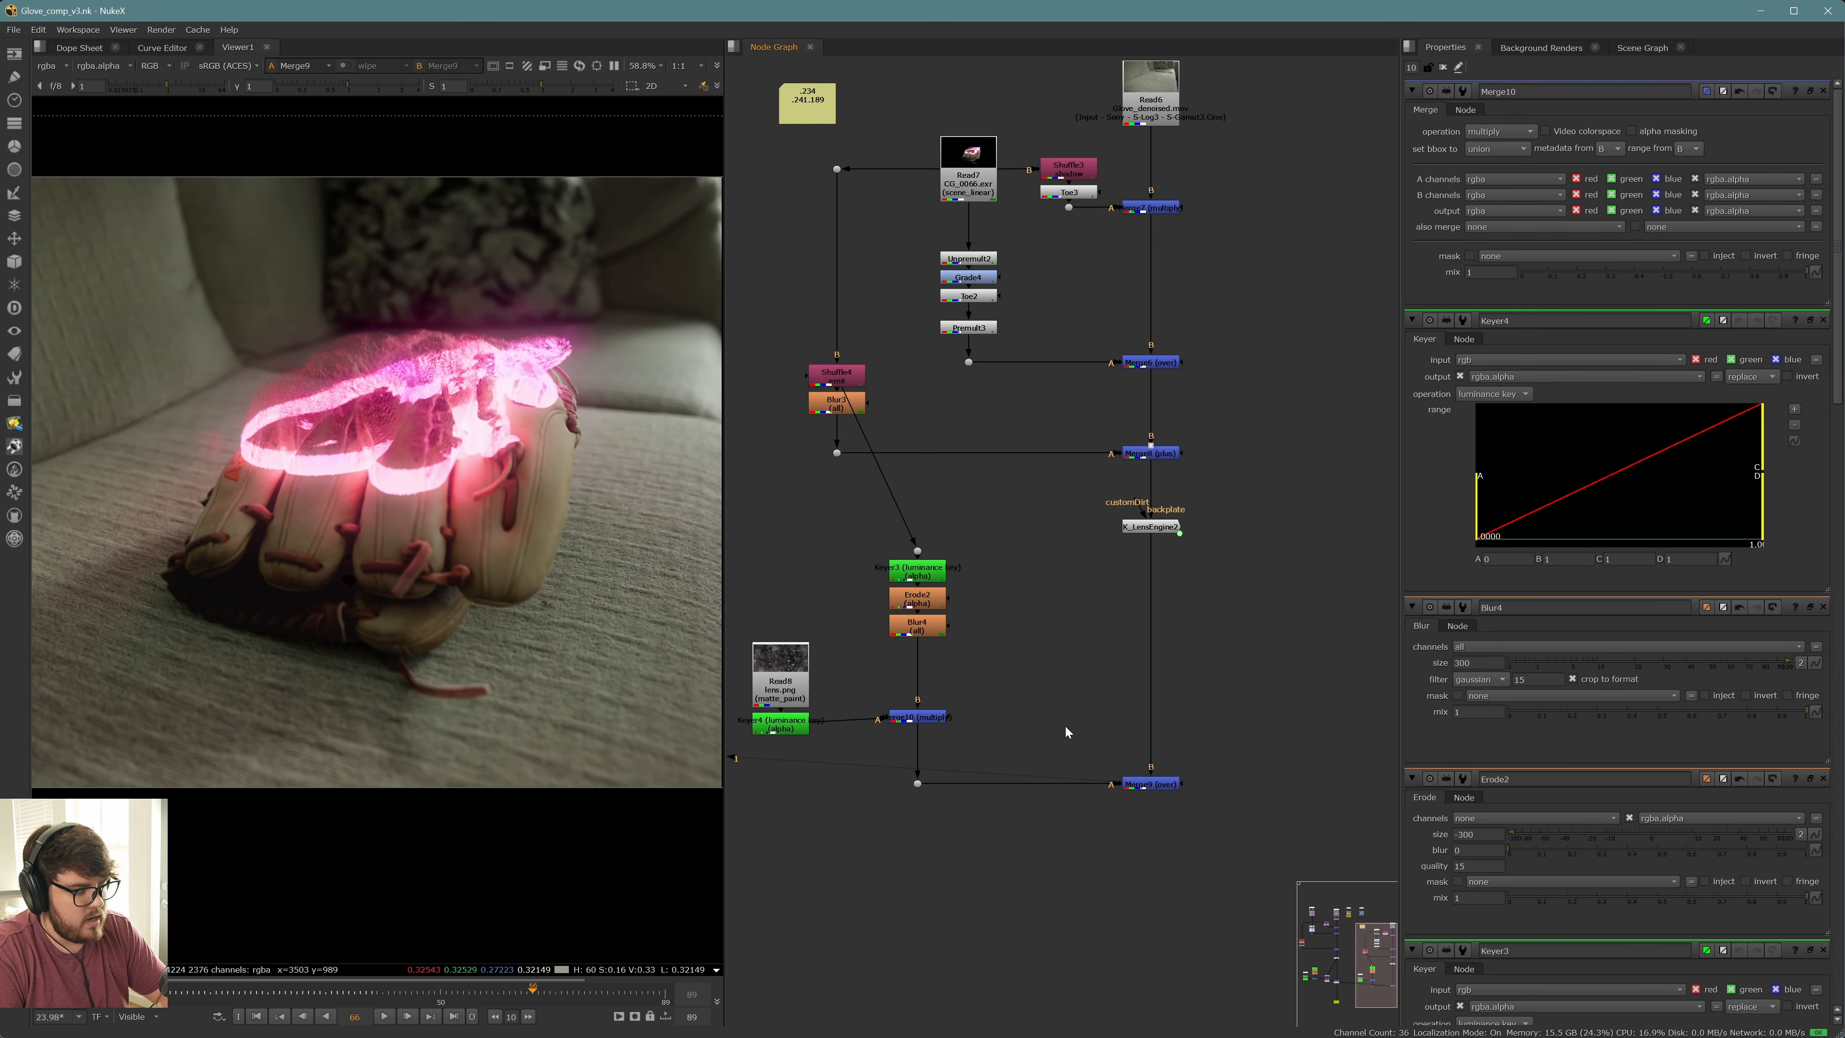
key(g)
mouse_move(1055, 704)
mouse_down()
mouse_move(1116, 514)
mouse_move(1134, 529)
mouse_move(1055, 715)
mouse_up()
key(k)
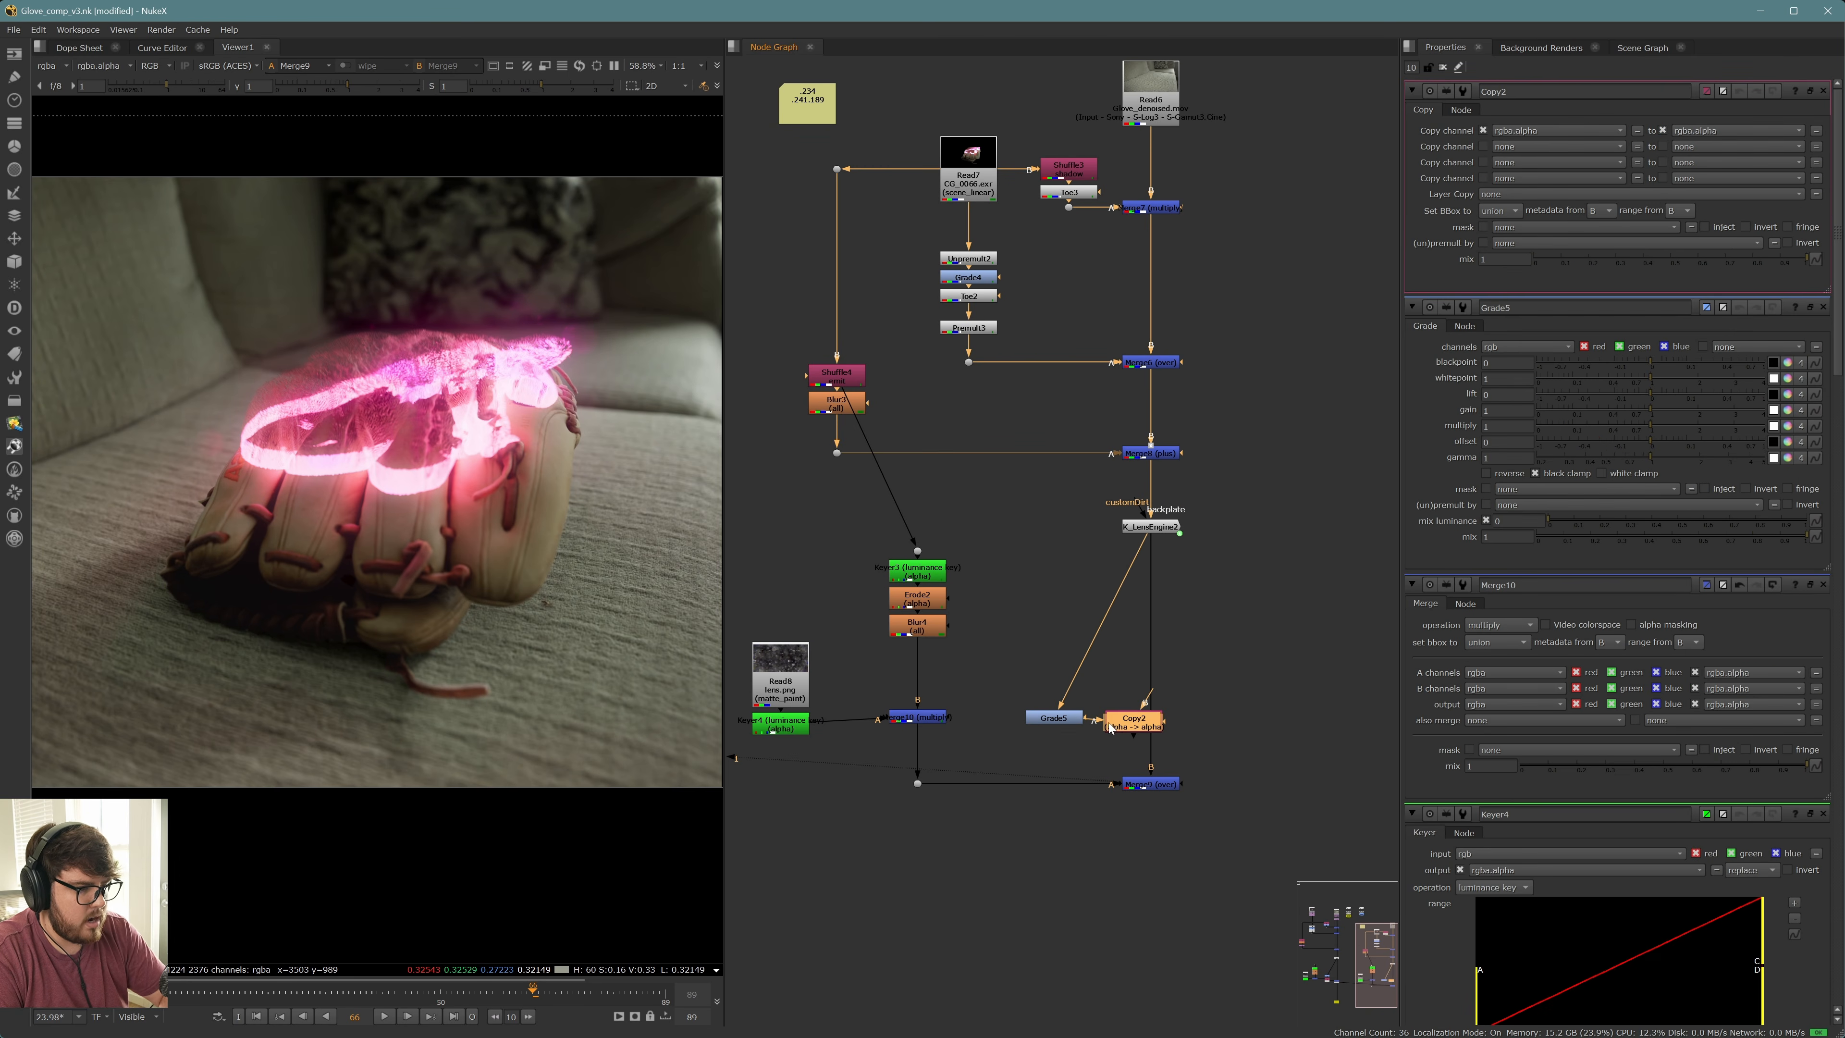
drag(1026, 753, 910, 710)
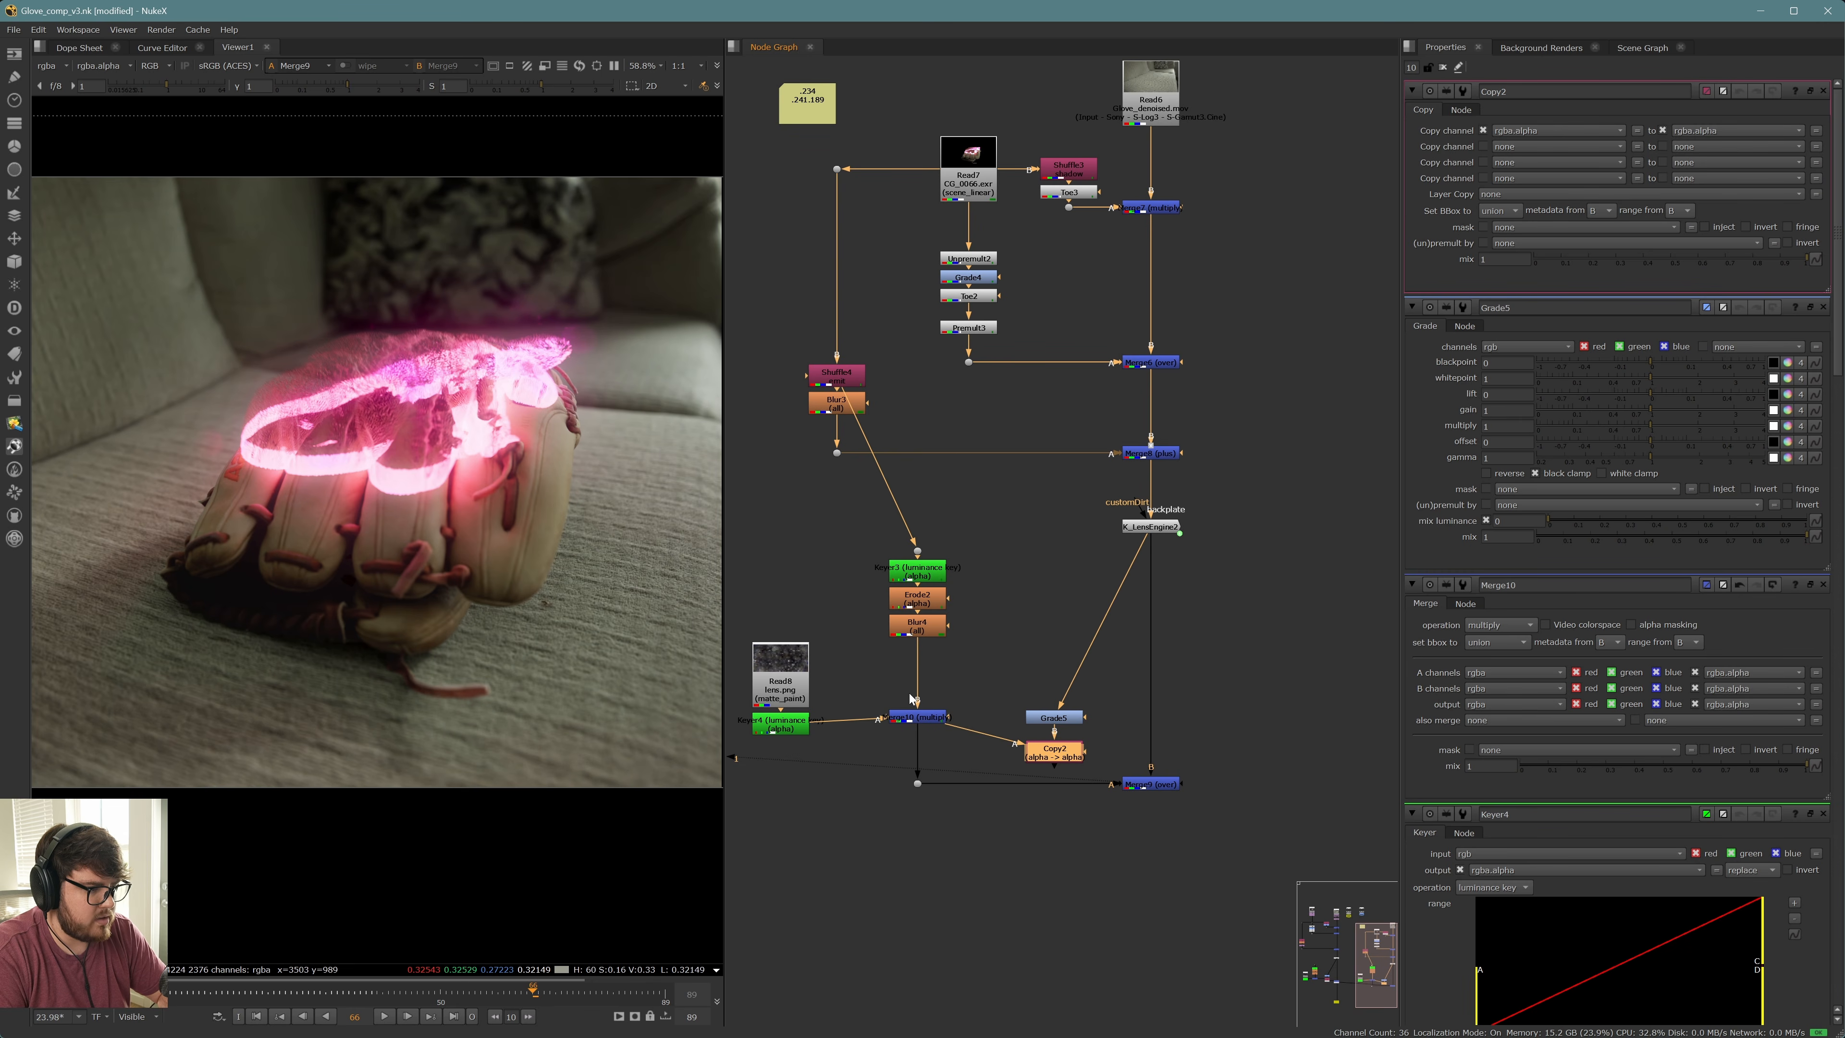
Rewire the Dot feeding the final Merge's A input to the Copy's output and tidy the branch's node layout
middle_drag(742, 538, 863, 525)
drag(804, 485, 1121, 761)
drag(1049, 710, 1048, 741)
drag(840, 618, 904, 733)
drag(904, 733, 895, 733)
click(1002, 683)
middle_drag(1114, 749, 978, 729)
drag(904, 726, 1008, 743)
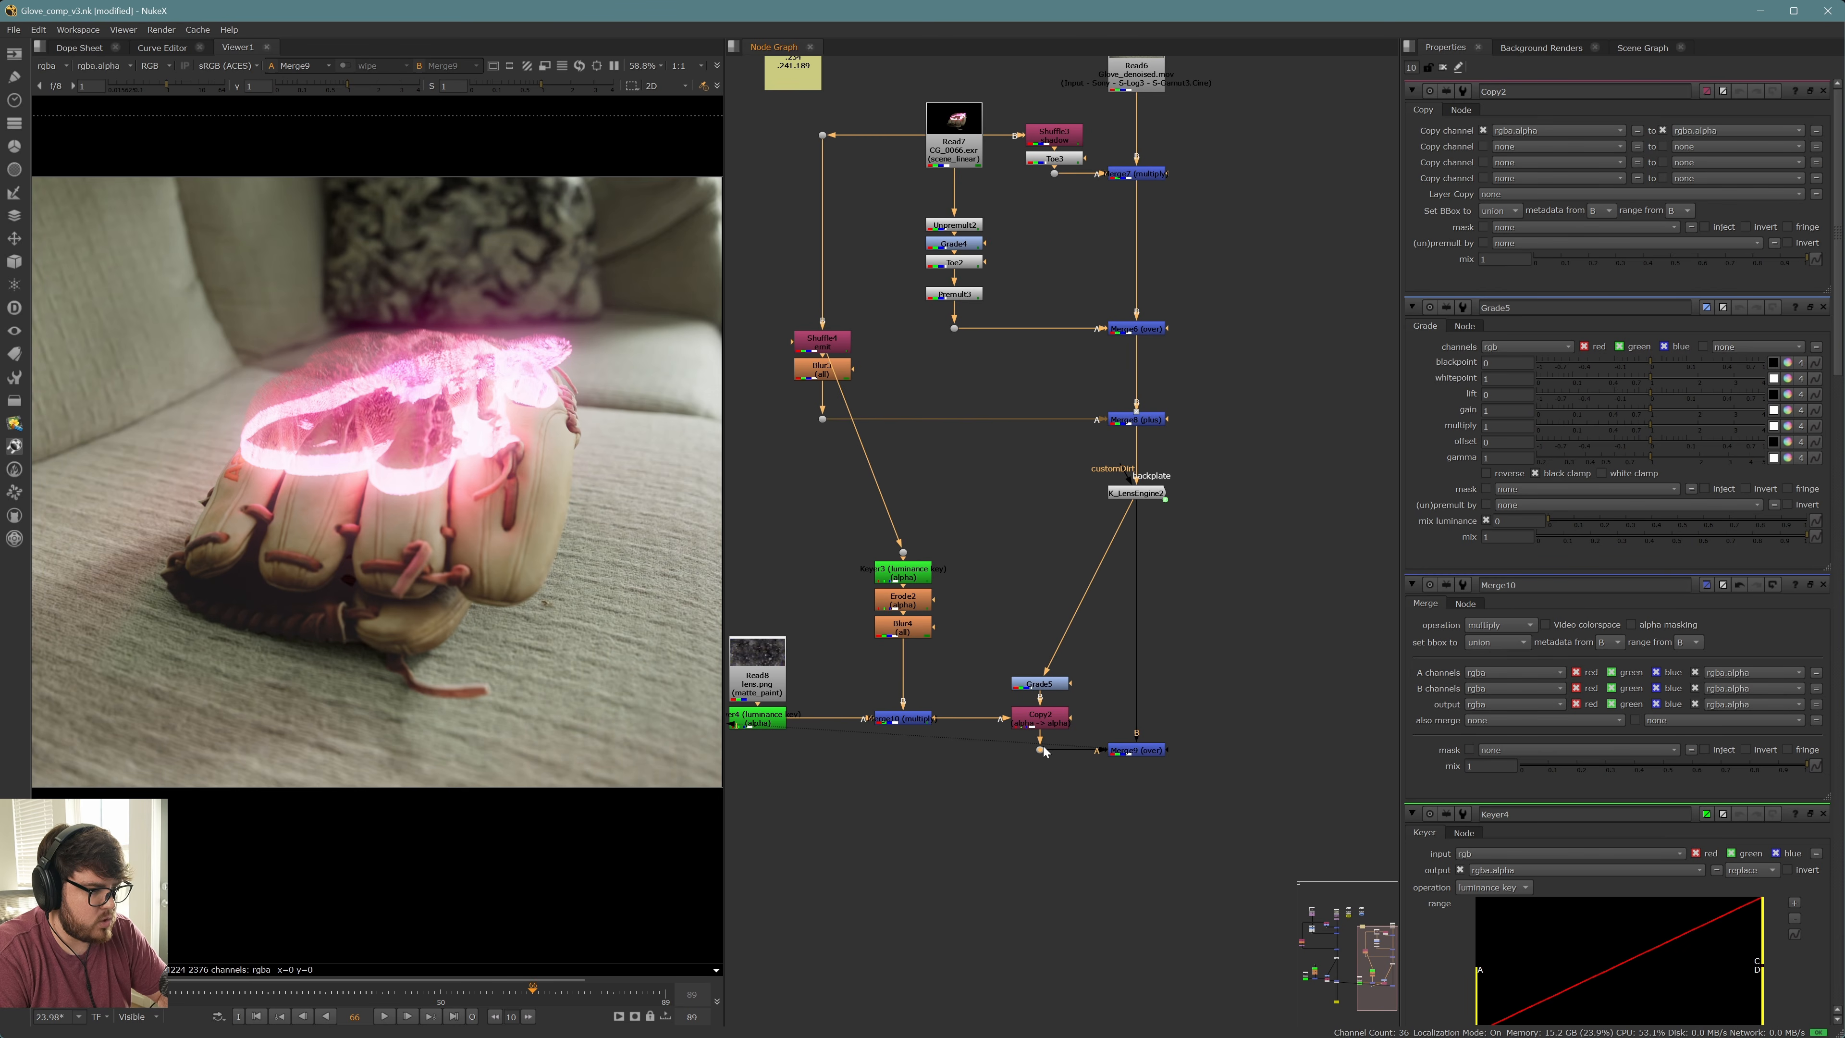
Set the branch Grade's multiply to 4 and insert a Premult below the Copy, lowering the final Merge to line up
double_click(1039, 683)
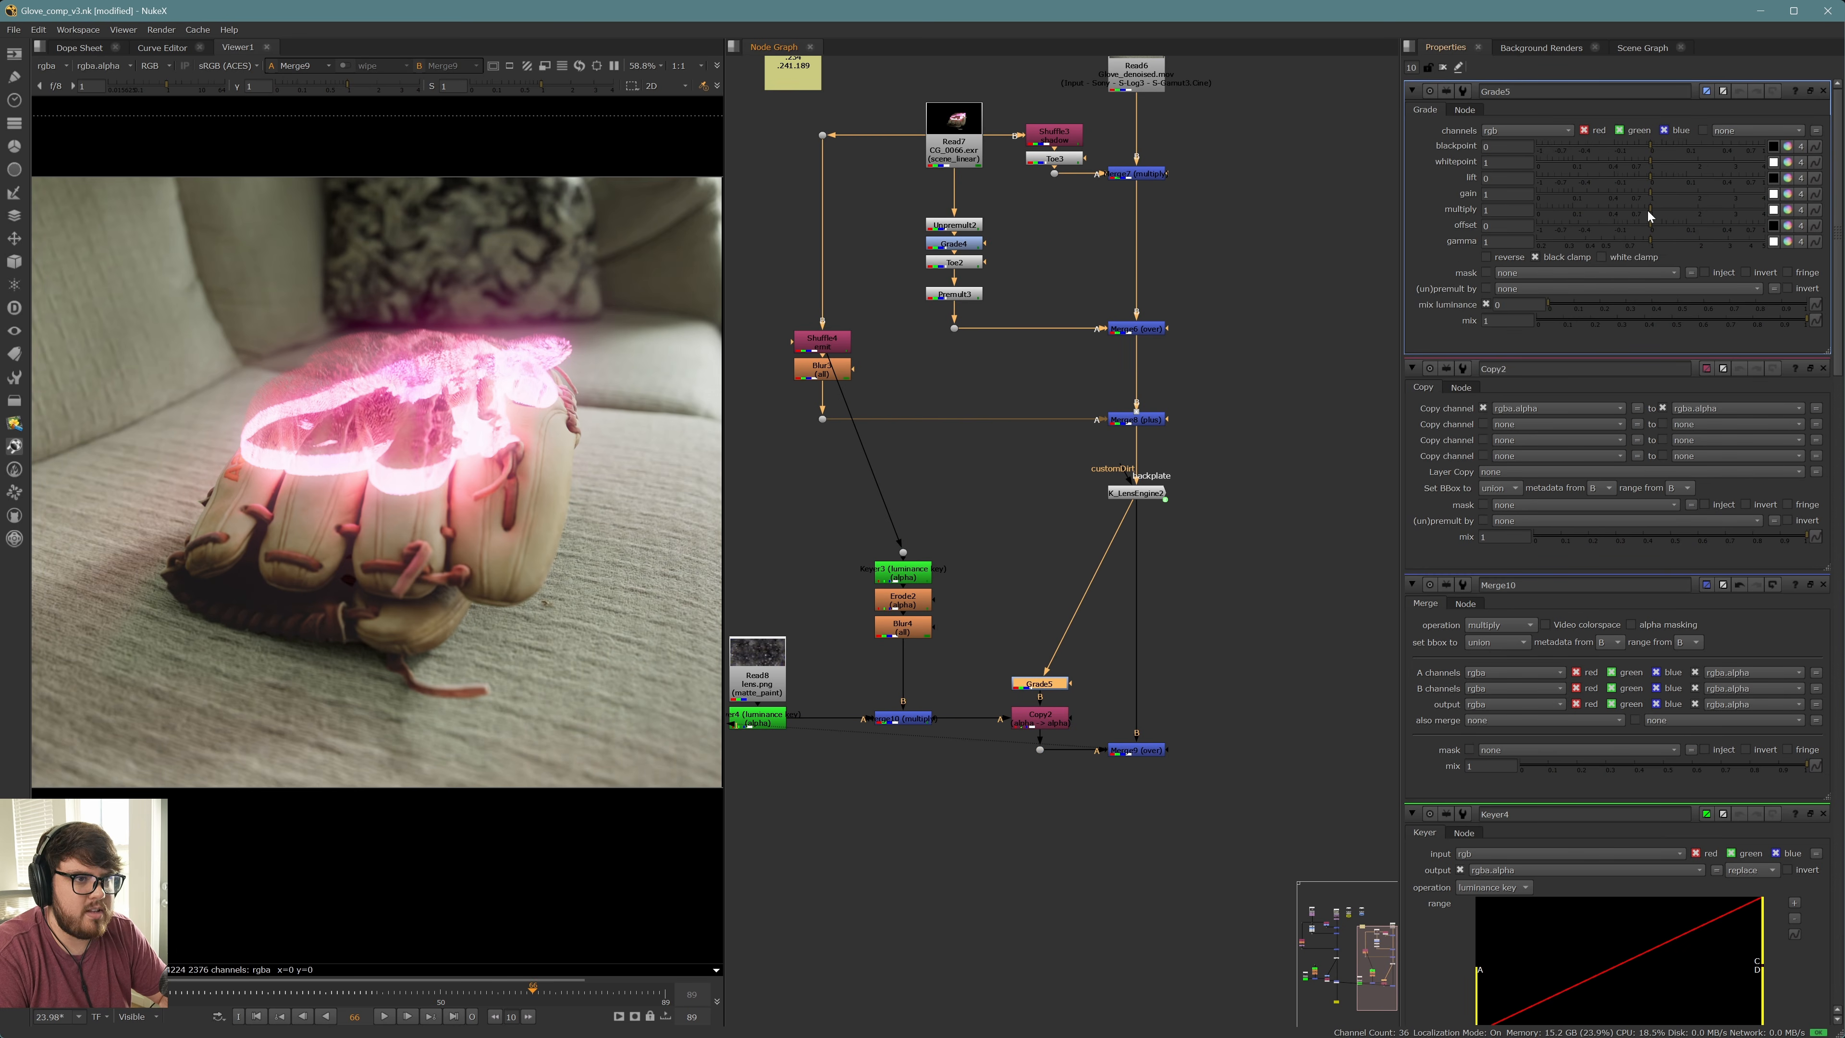
drag(1648, 215, 1765, 213)
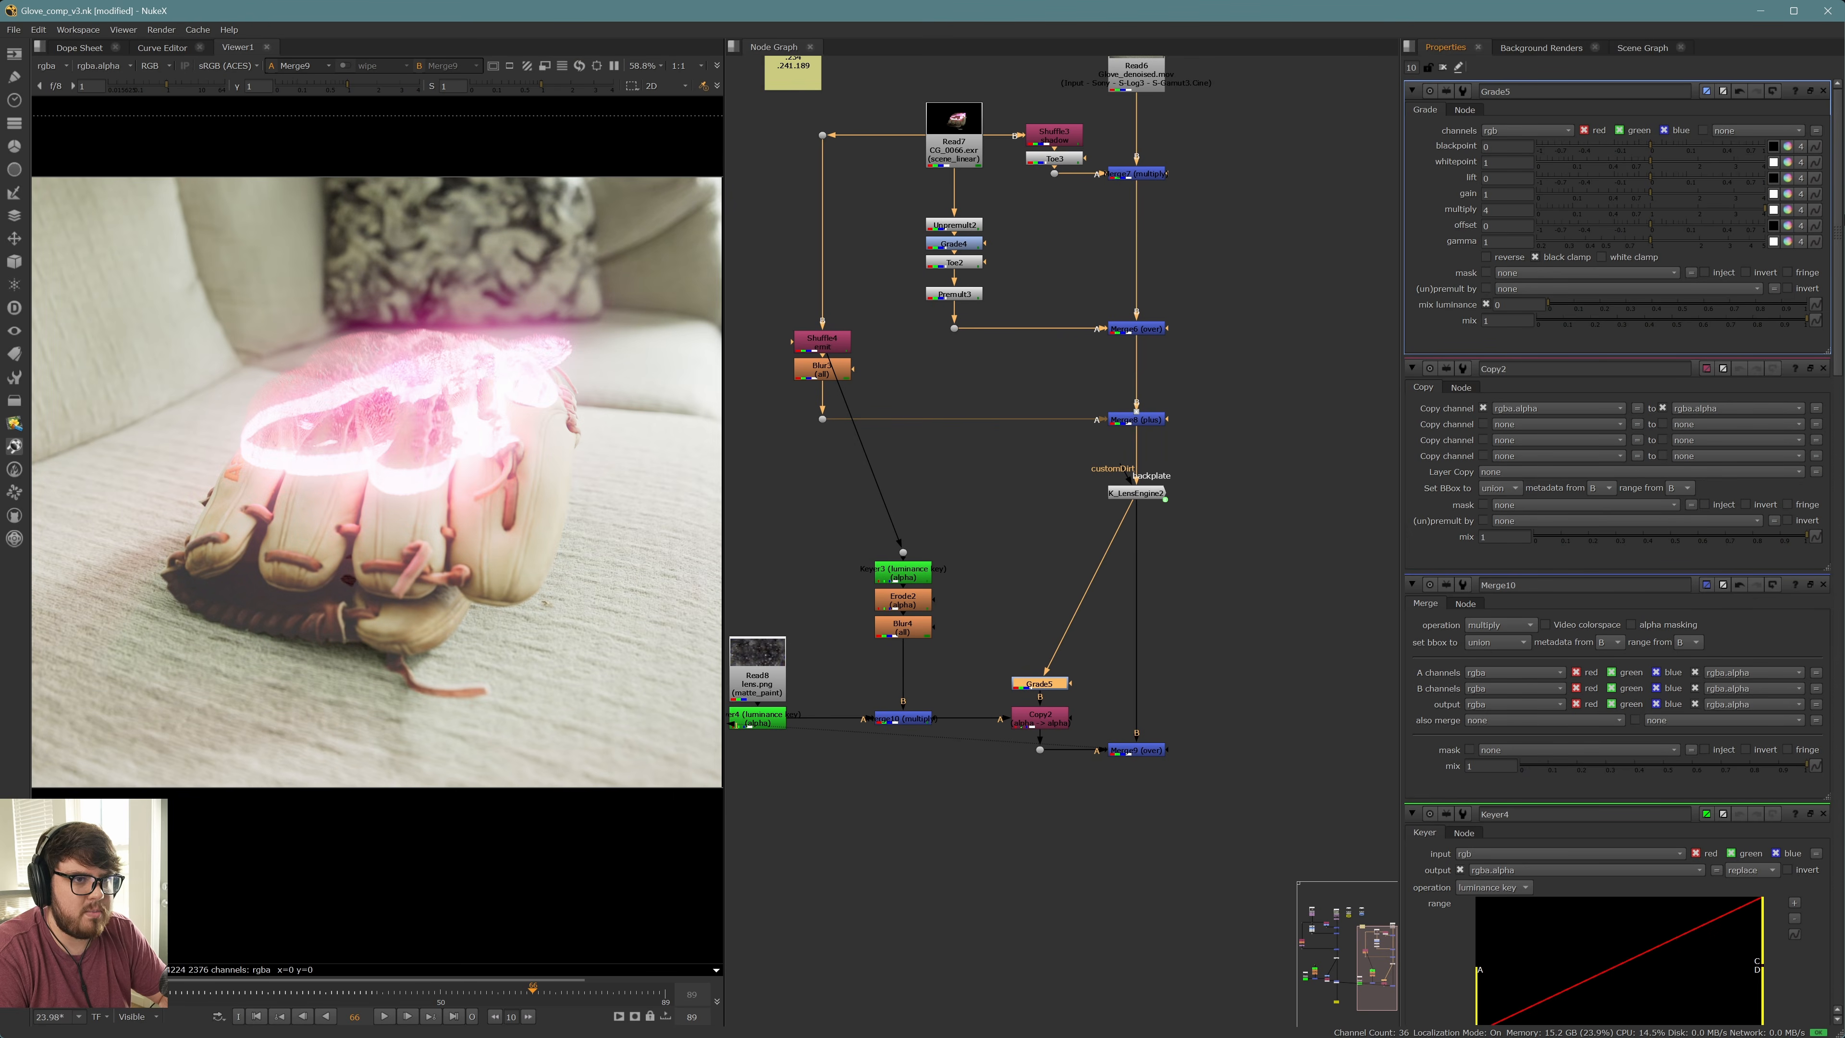
click(1049, 724)
key(Tab)
text(prem)
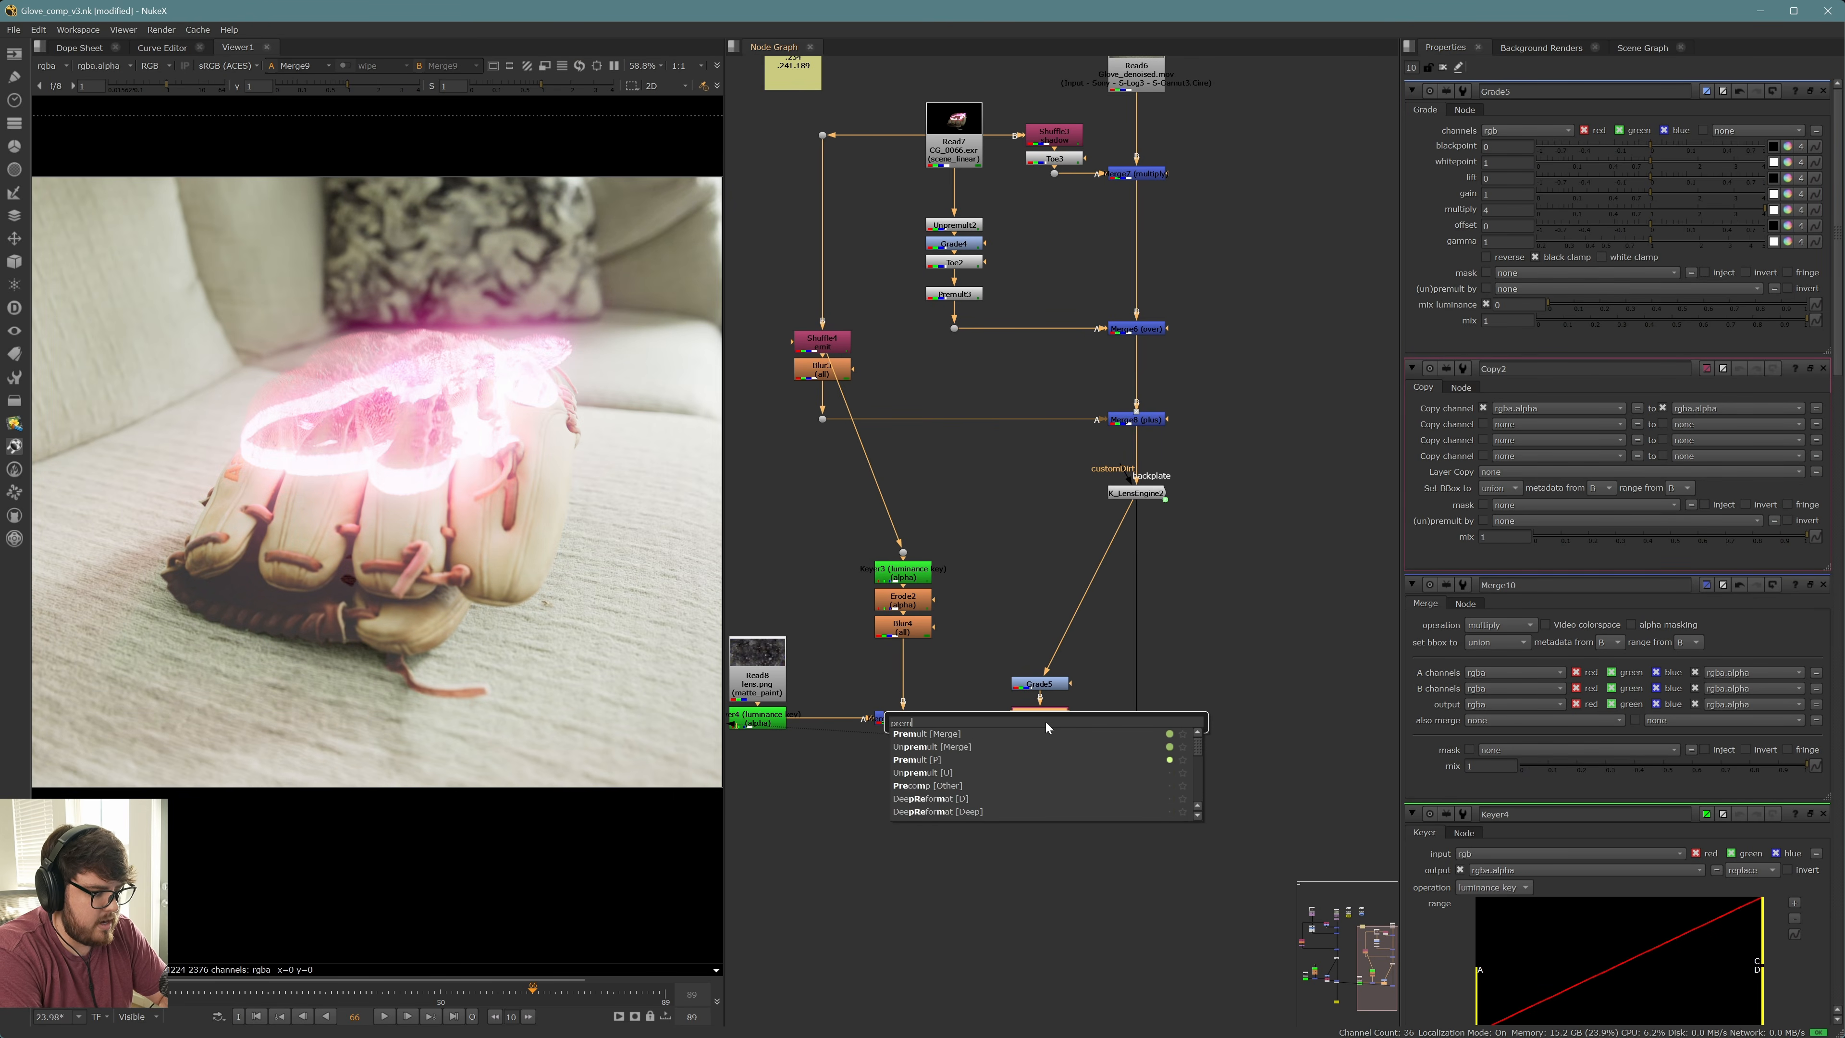
key(Return)
ctrl+drag(1034, 754, 1121, 787)
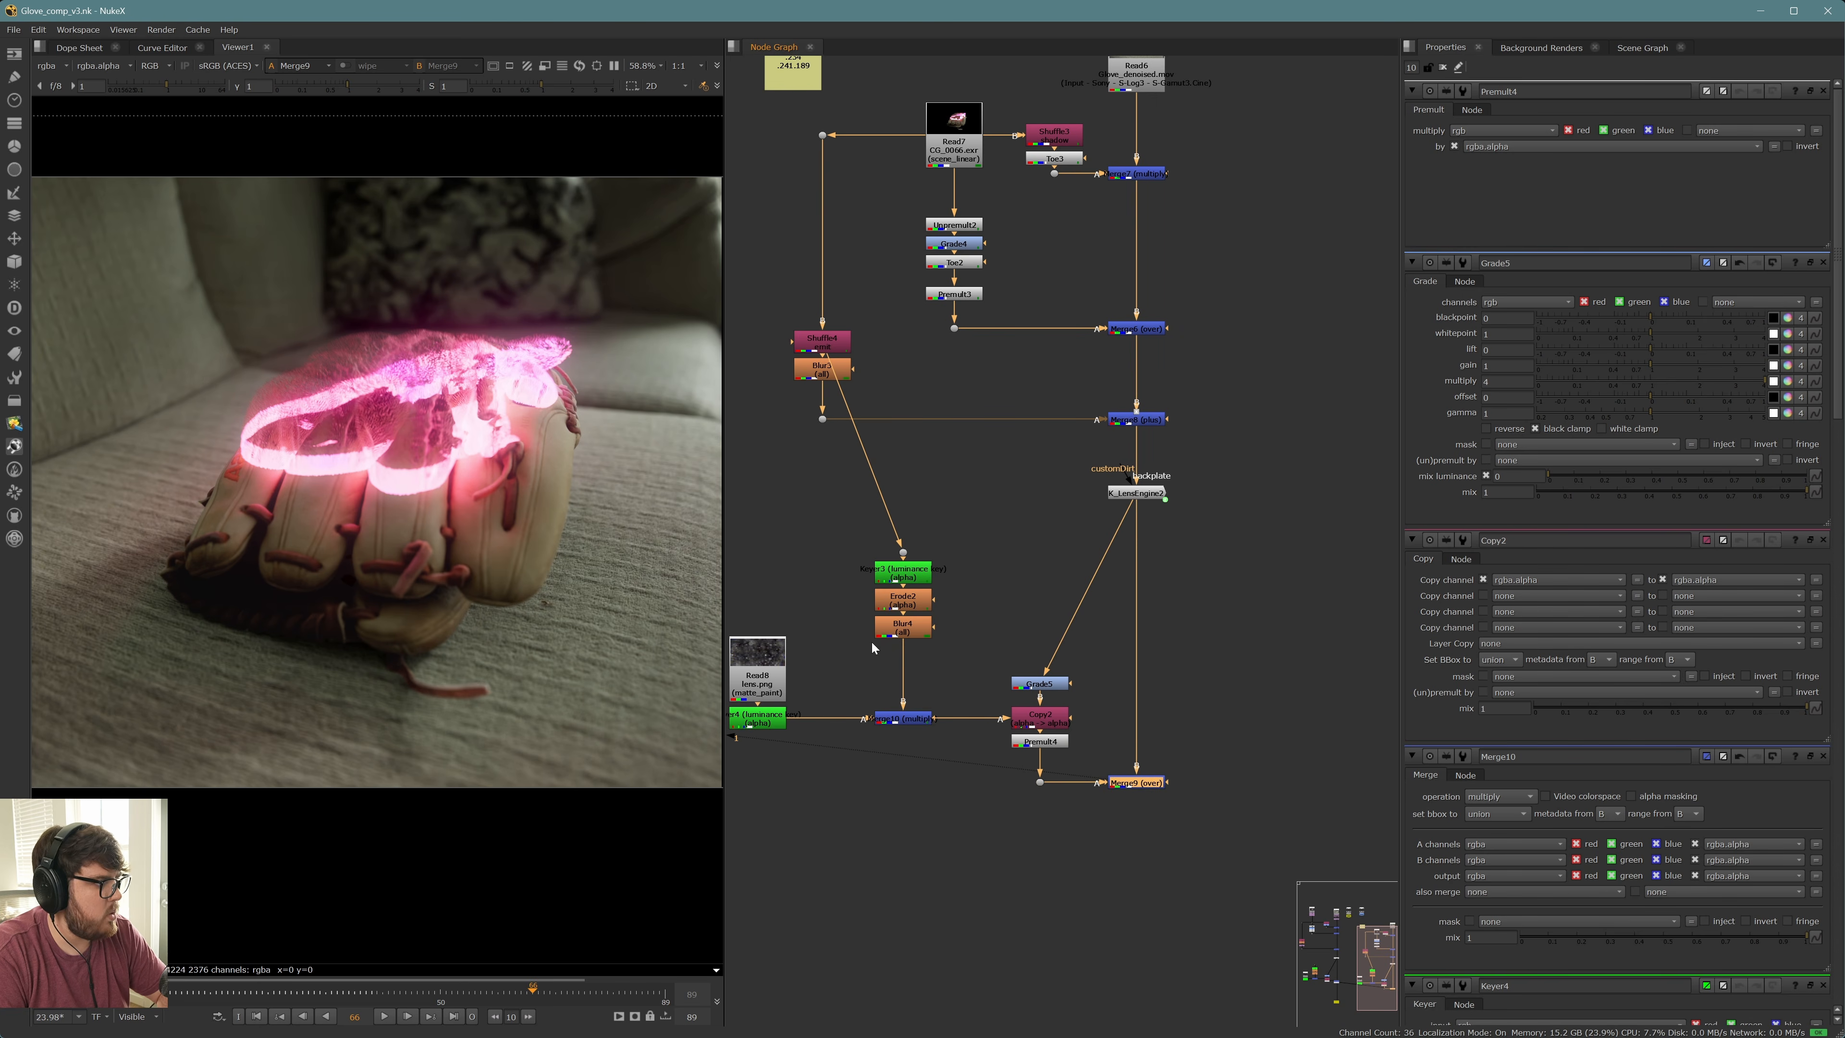
Inspect the outputs of the Premult, lens.png and the multiply Merge, checking the dirt matte's alpha
click(1056, 742)
key(1)
click(777, 721)
click(757, 683)
key(1)
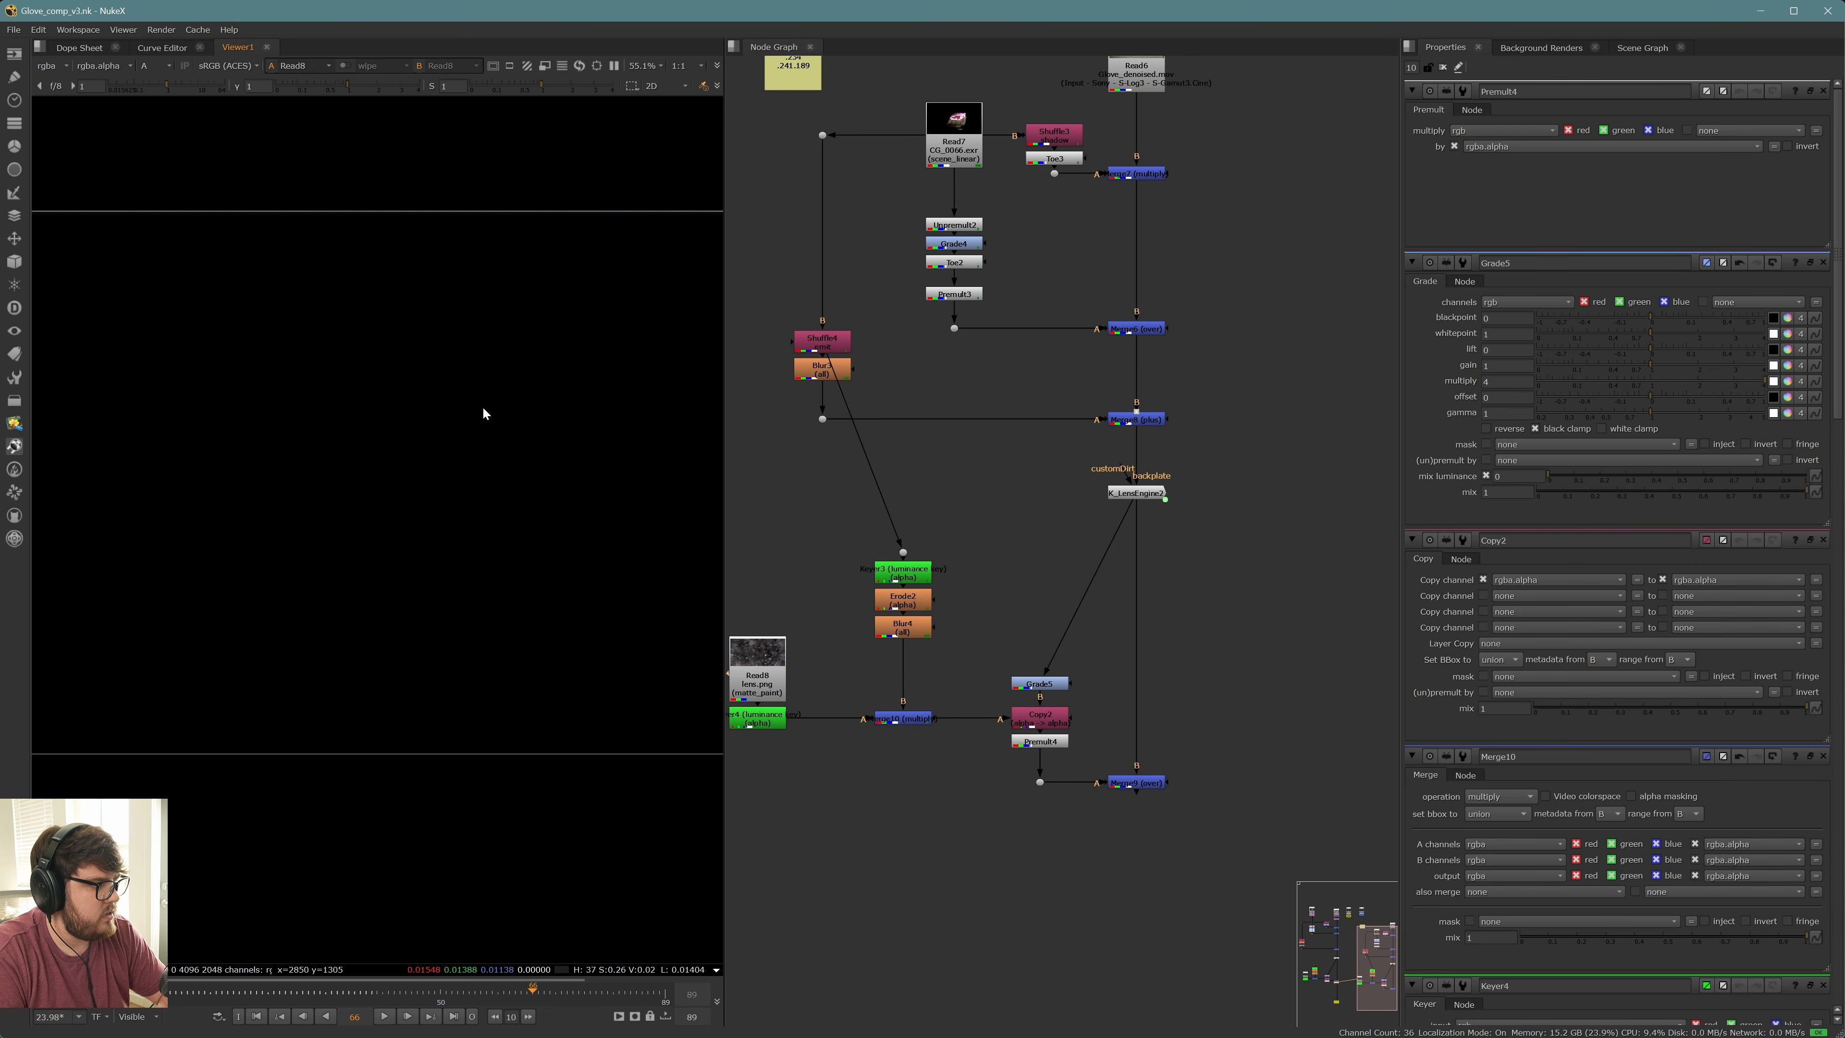
click(916, 718)
key(1)
key(a)
middle_drag(819, 702, 849, 706)
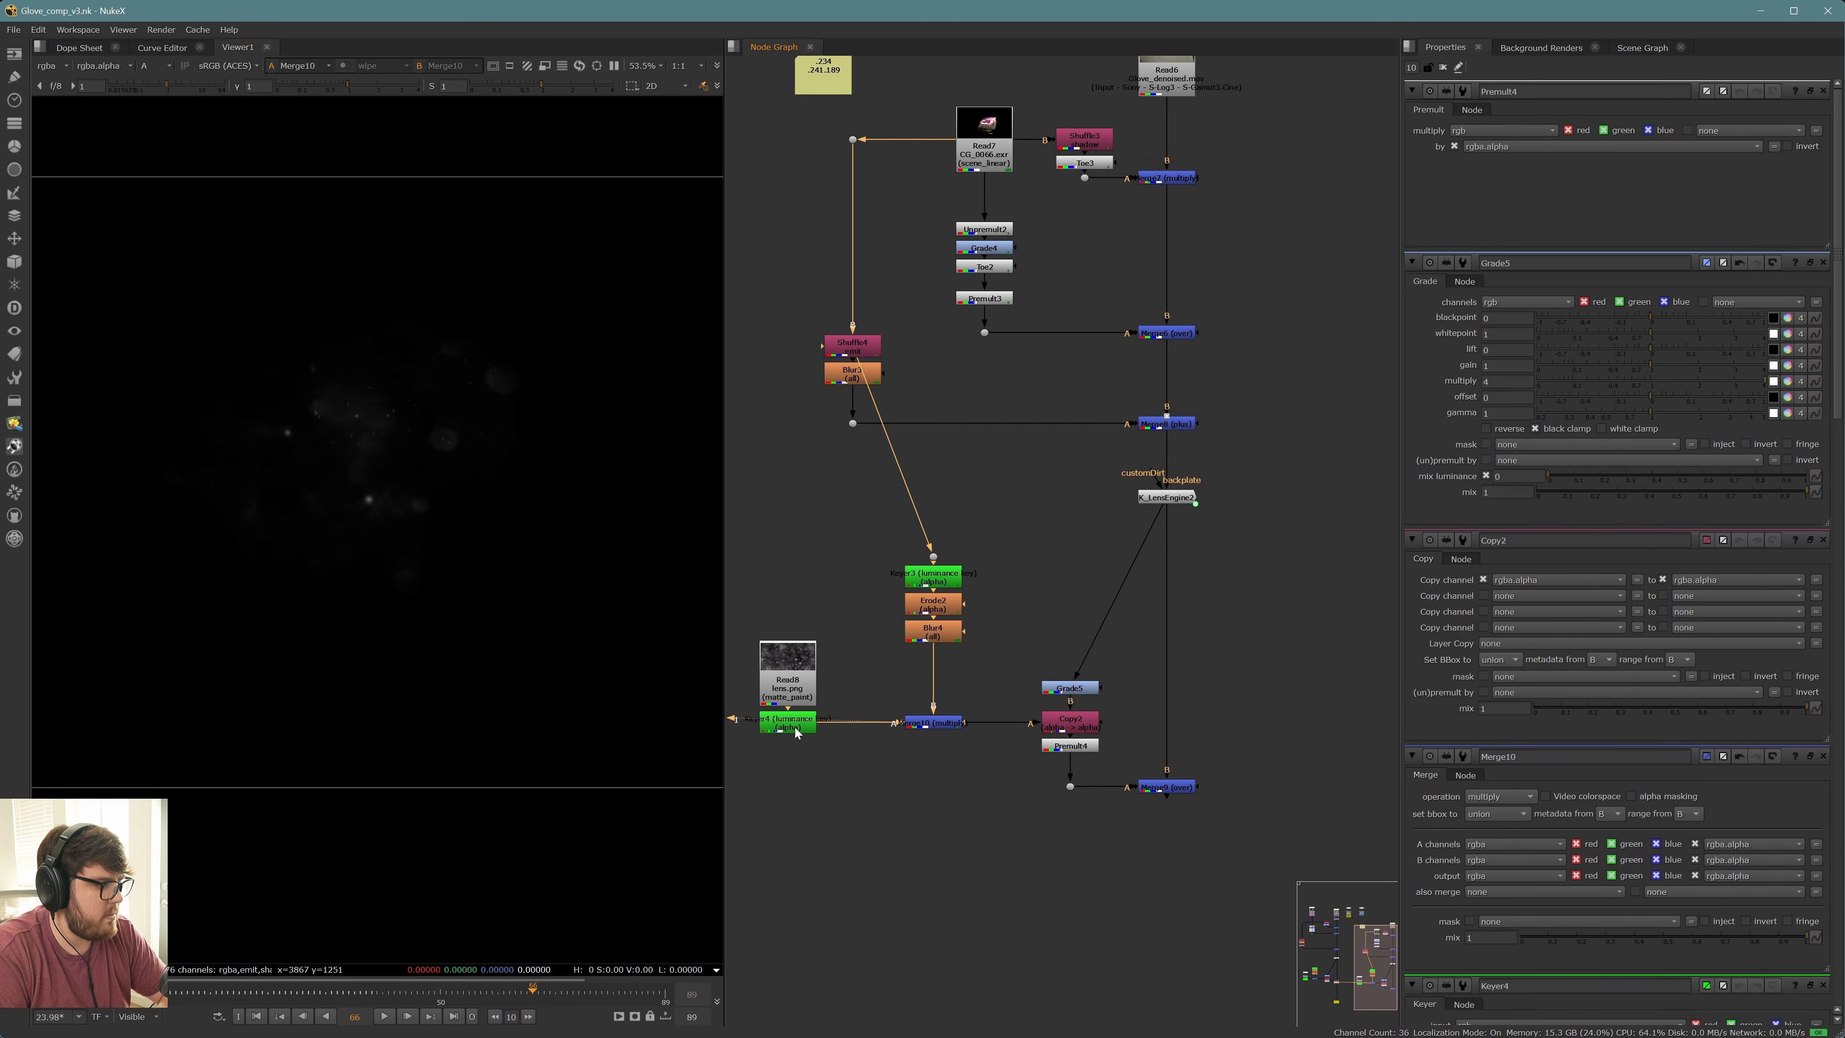
Lower the B range handle of the Keyer below lens.png to about 0.129 to brighten the dirt matte
double_click(796, 728)
mouse_move(1485, 271)
mouse_down()
mouse_move(1532, 270)
mouse_move(1478, 270)
mouse_up()
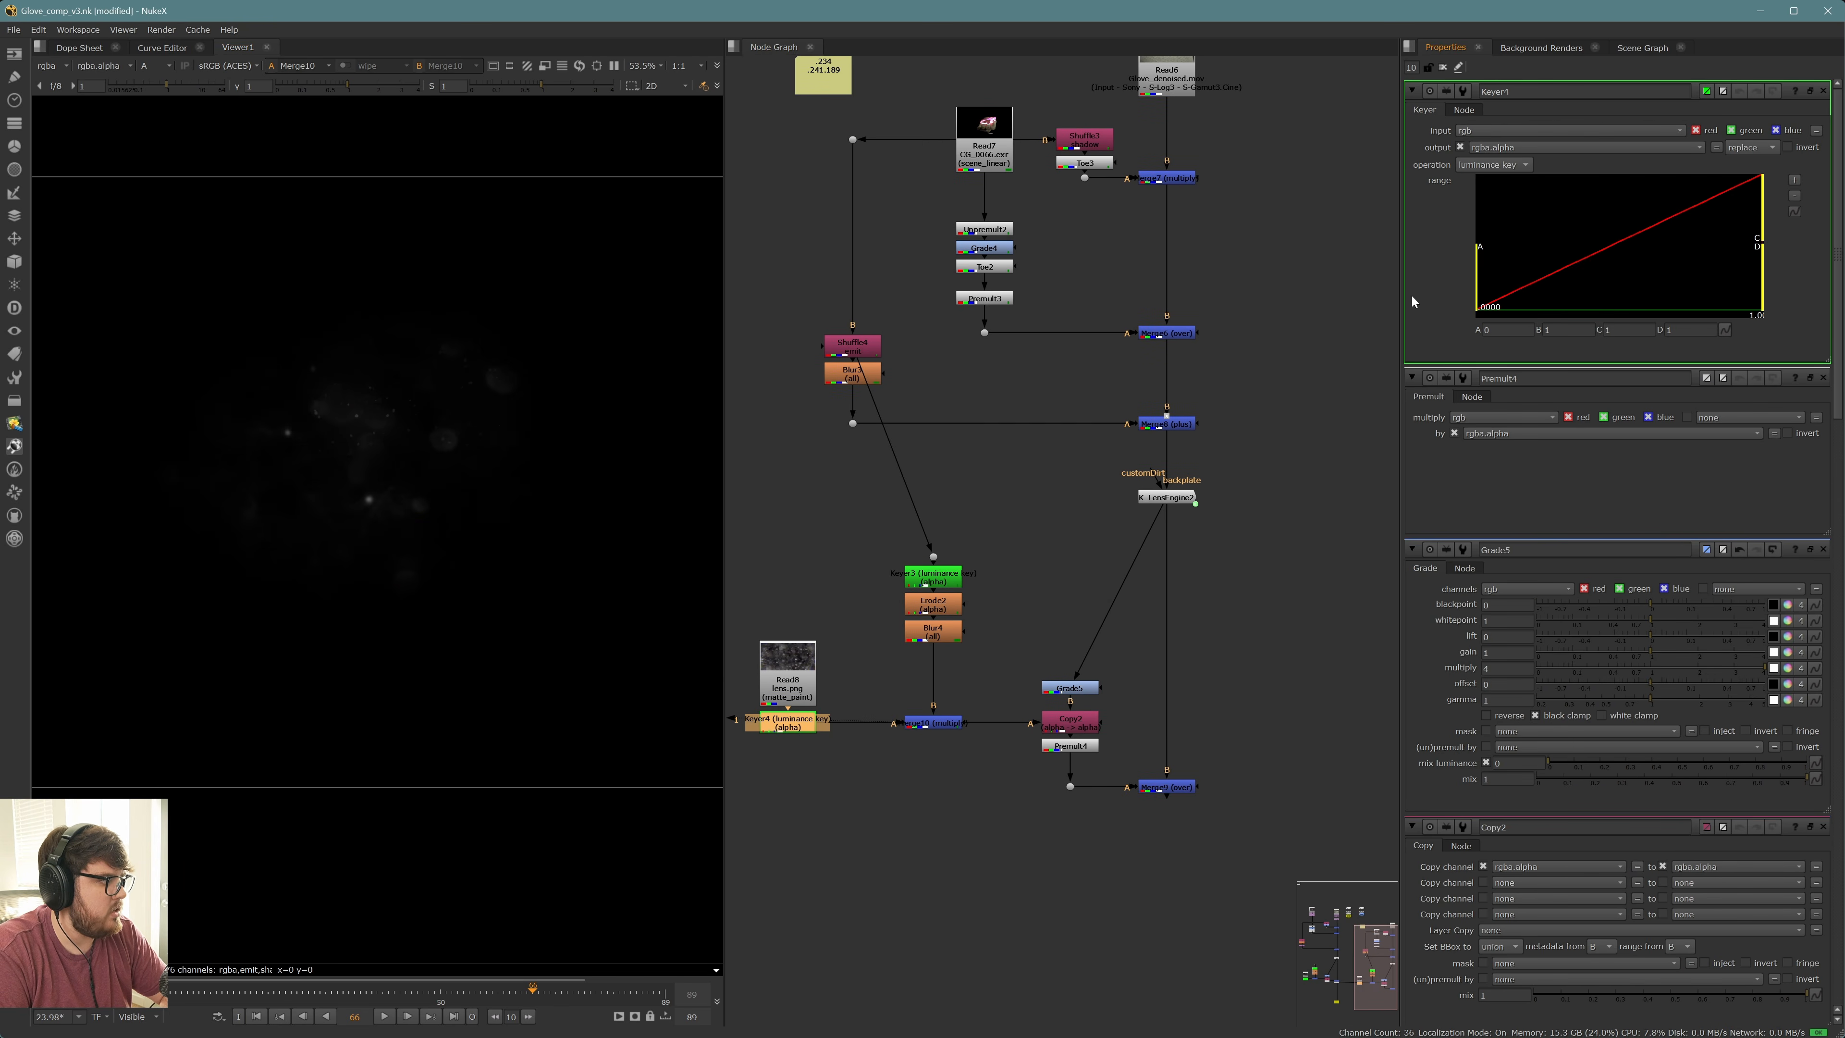
drag(1760, 227, 1579, 245)
scroll(392, 478, up, 2)
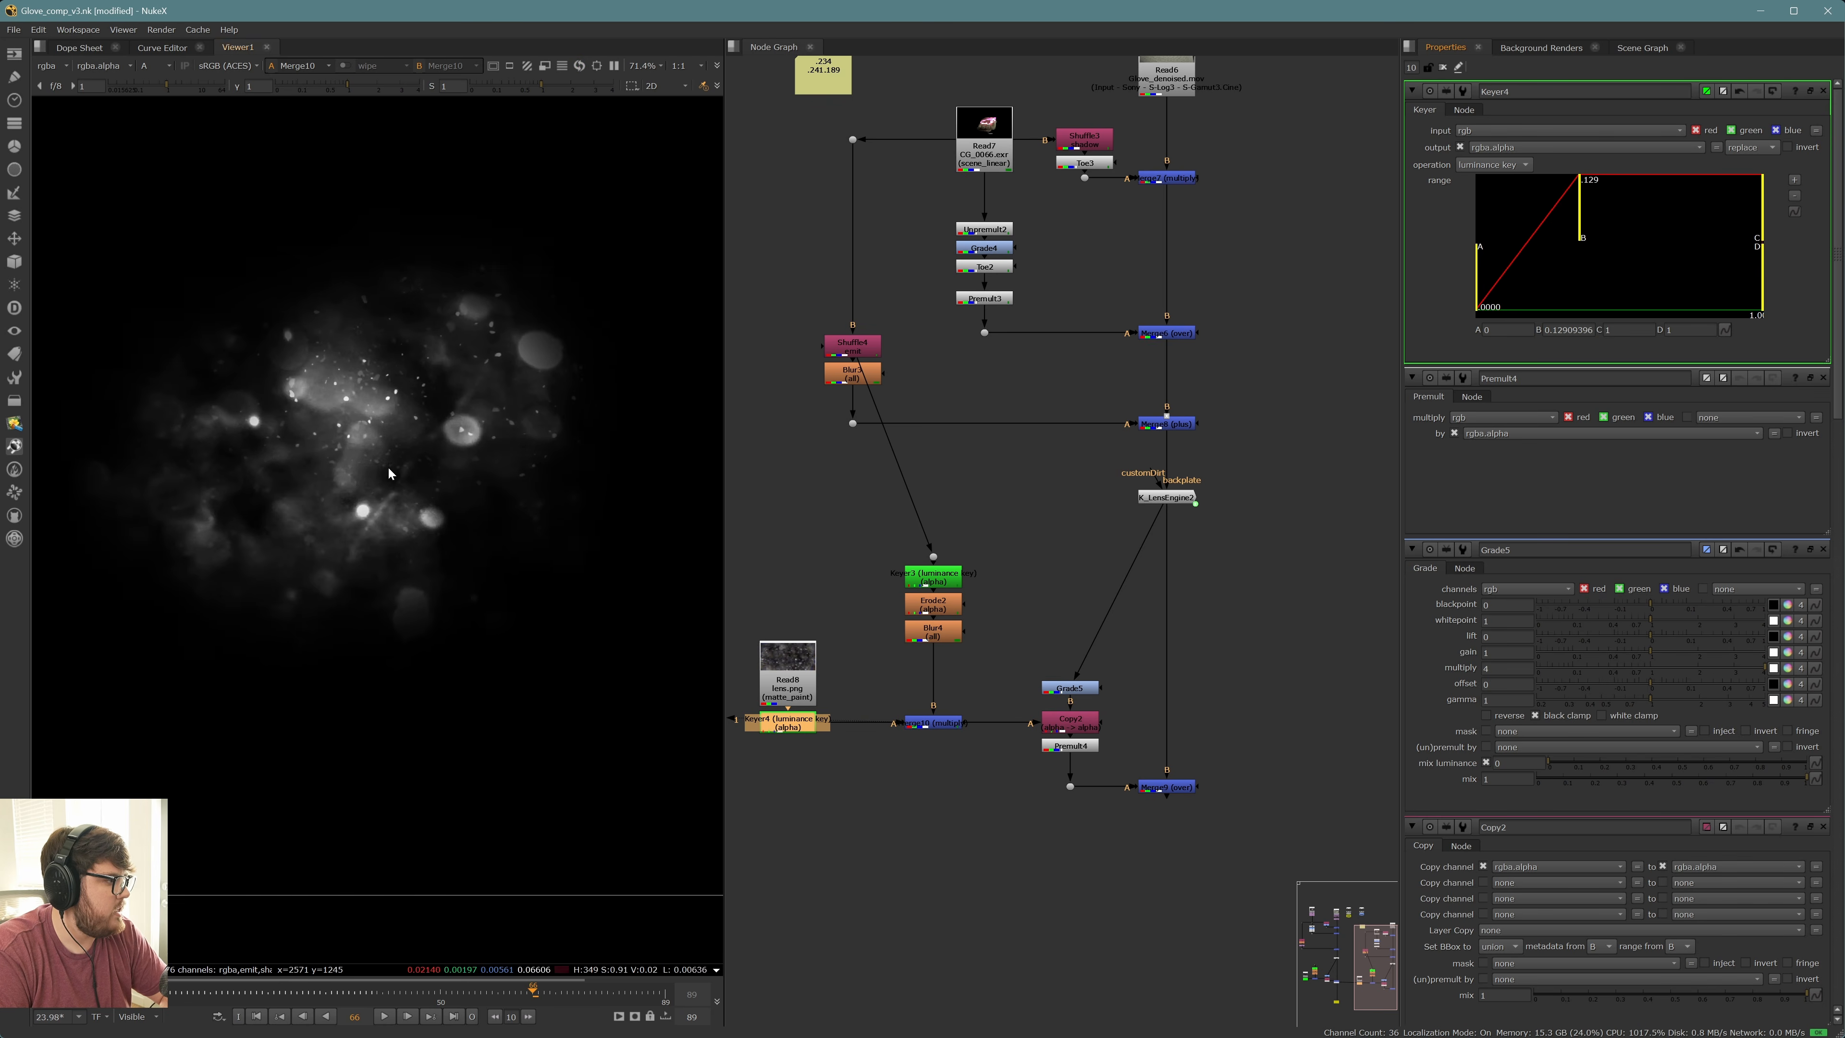
Compare the Copy, Premult and Grade outputs in alpha and colour, and examine the lens dirt in the final Merge
middle_drag(963, 672, 893, 647)
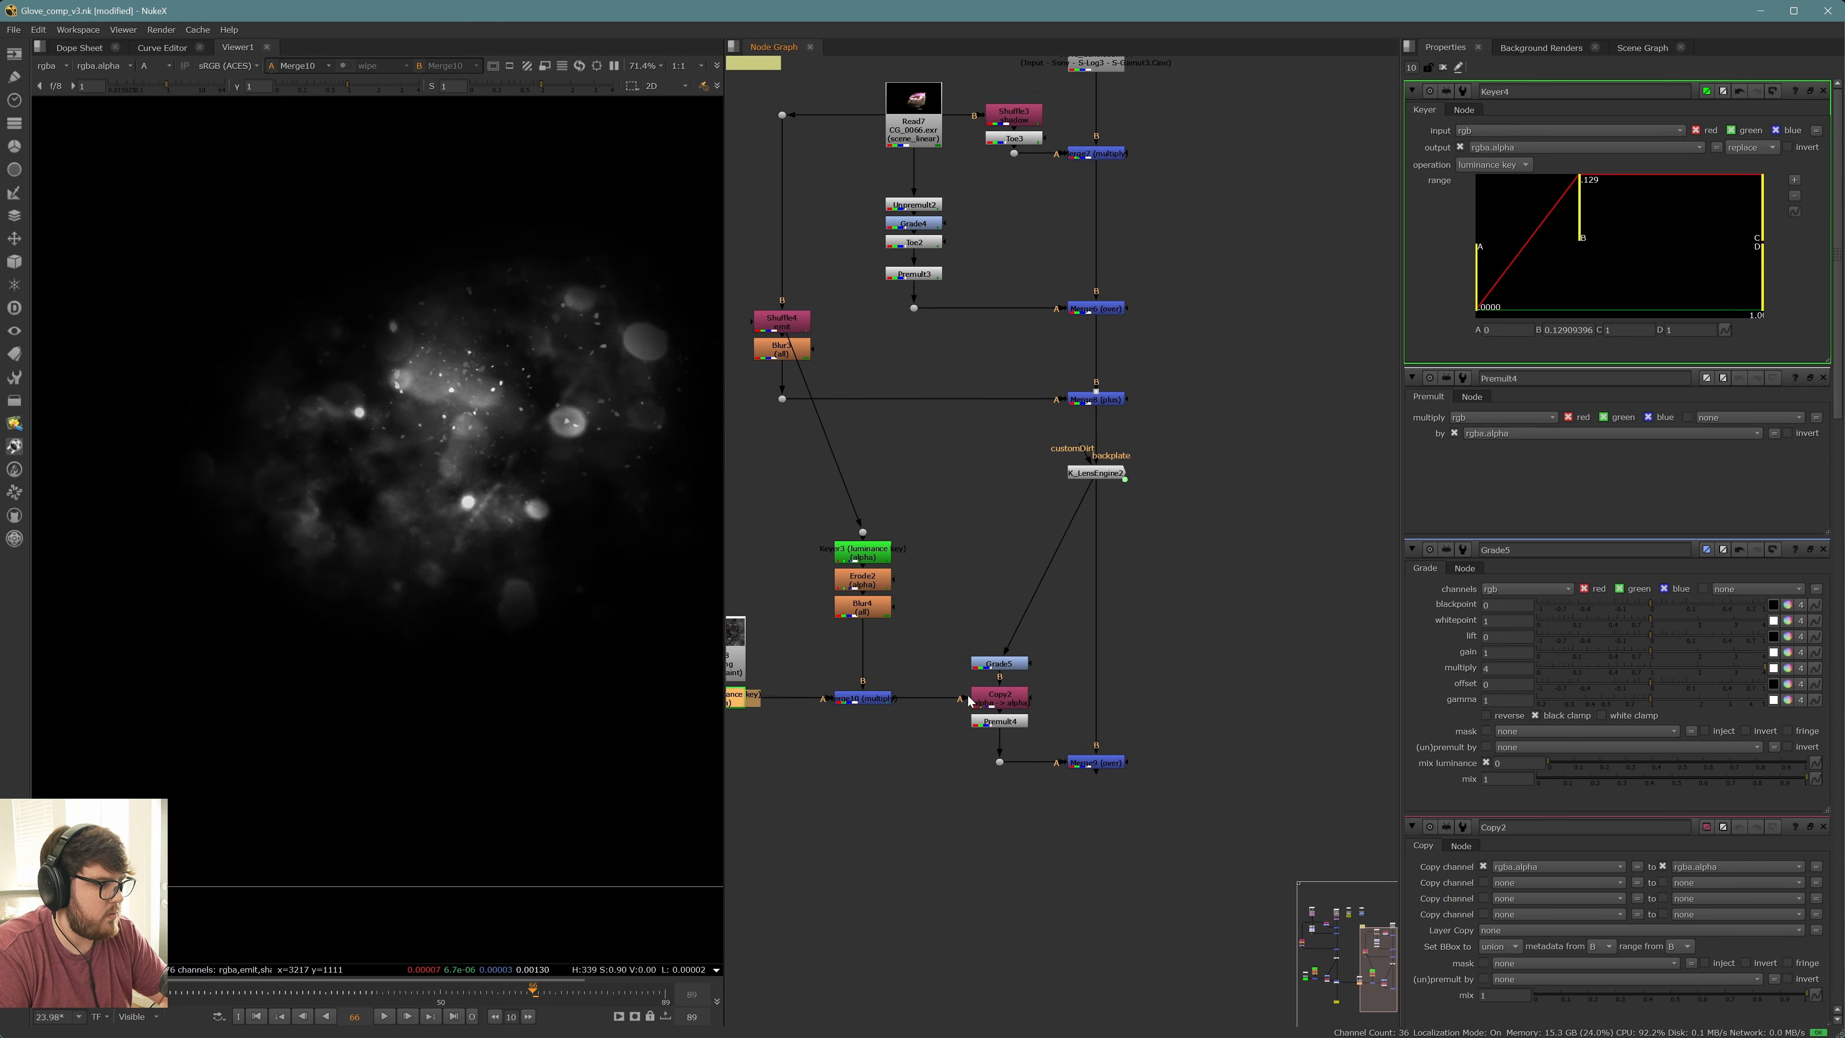
click(996, 696)
key(1)
click(1000, 721)
key(1)
click(1010, 664)
key(1)
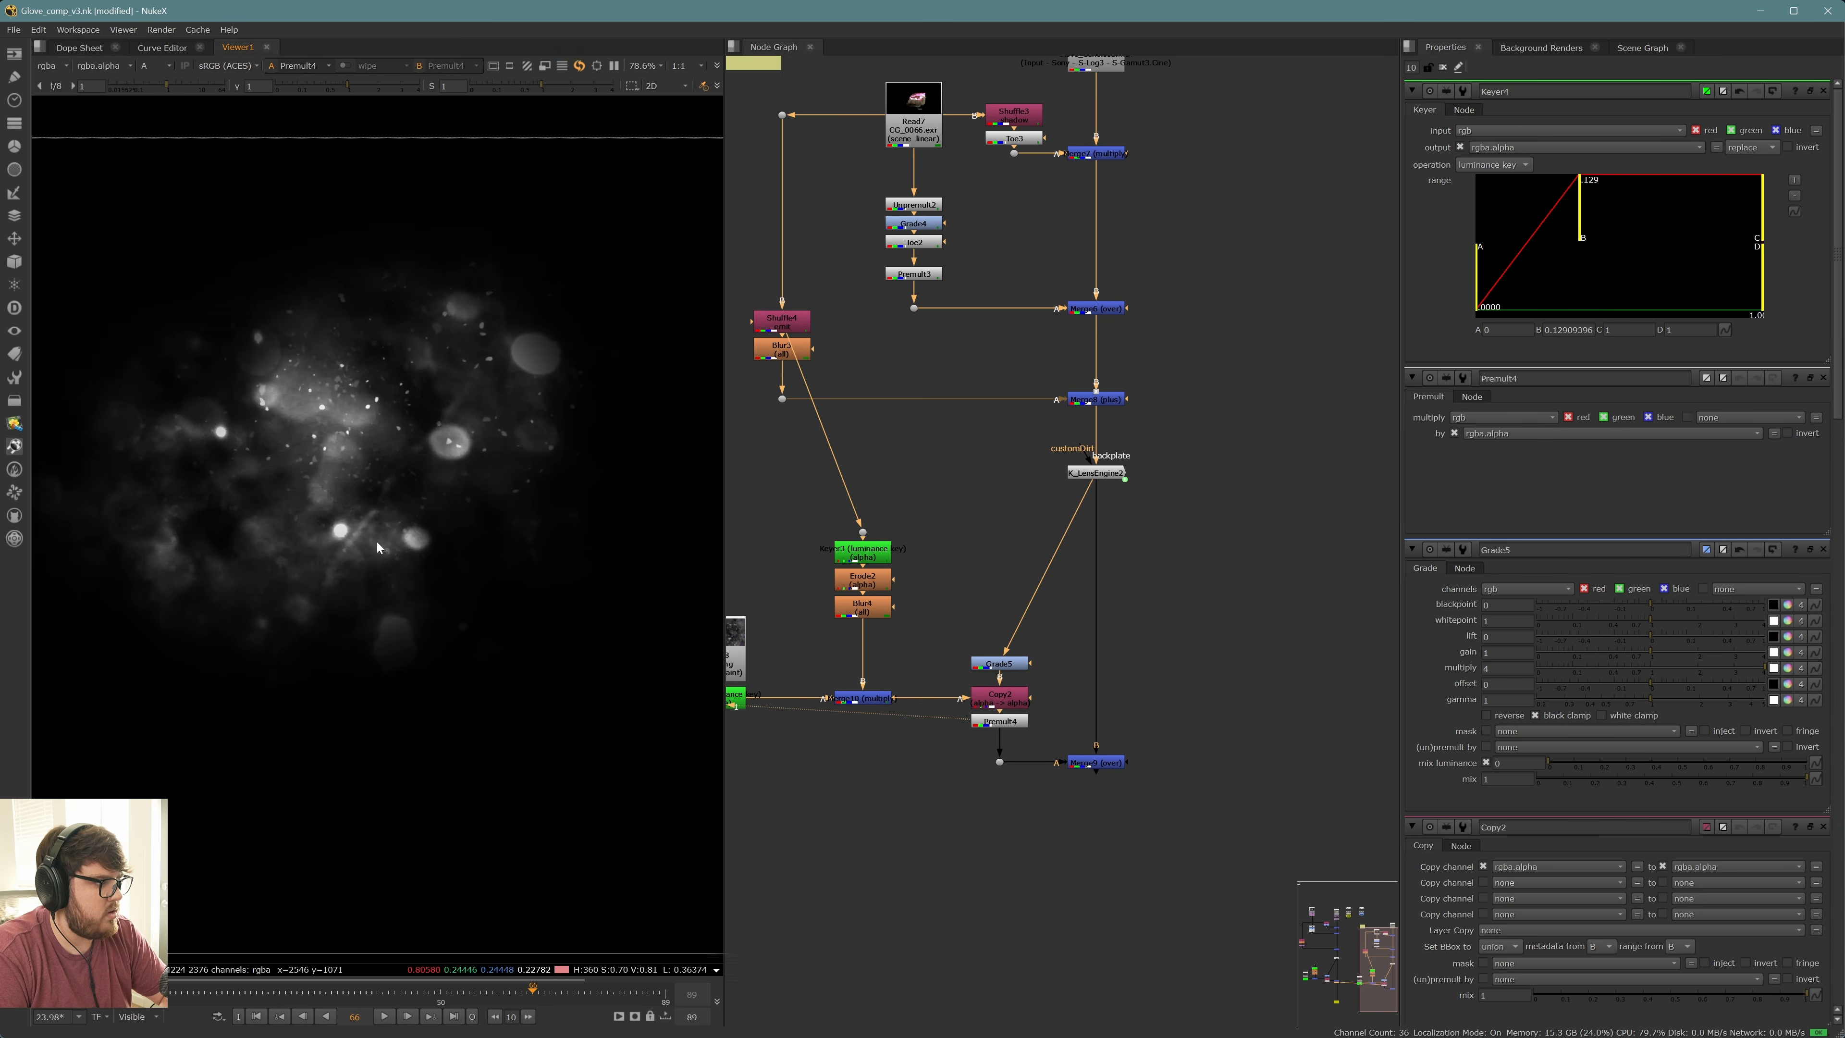
key(a)
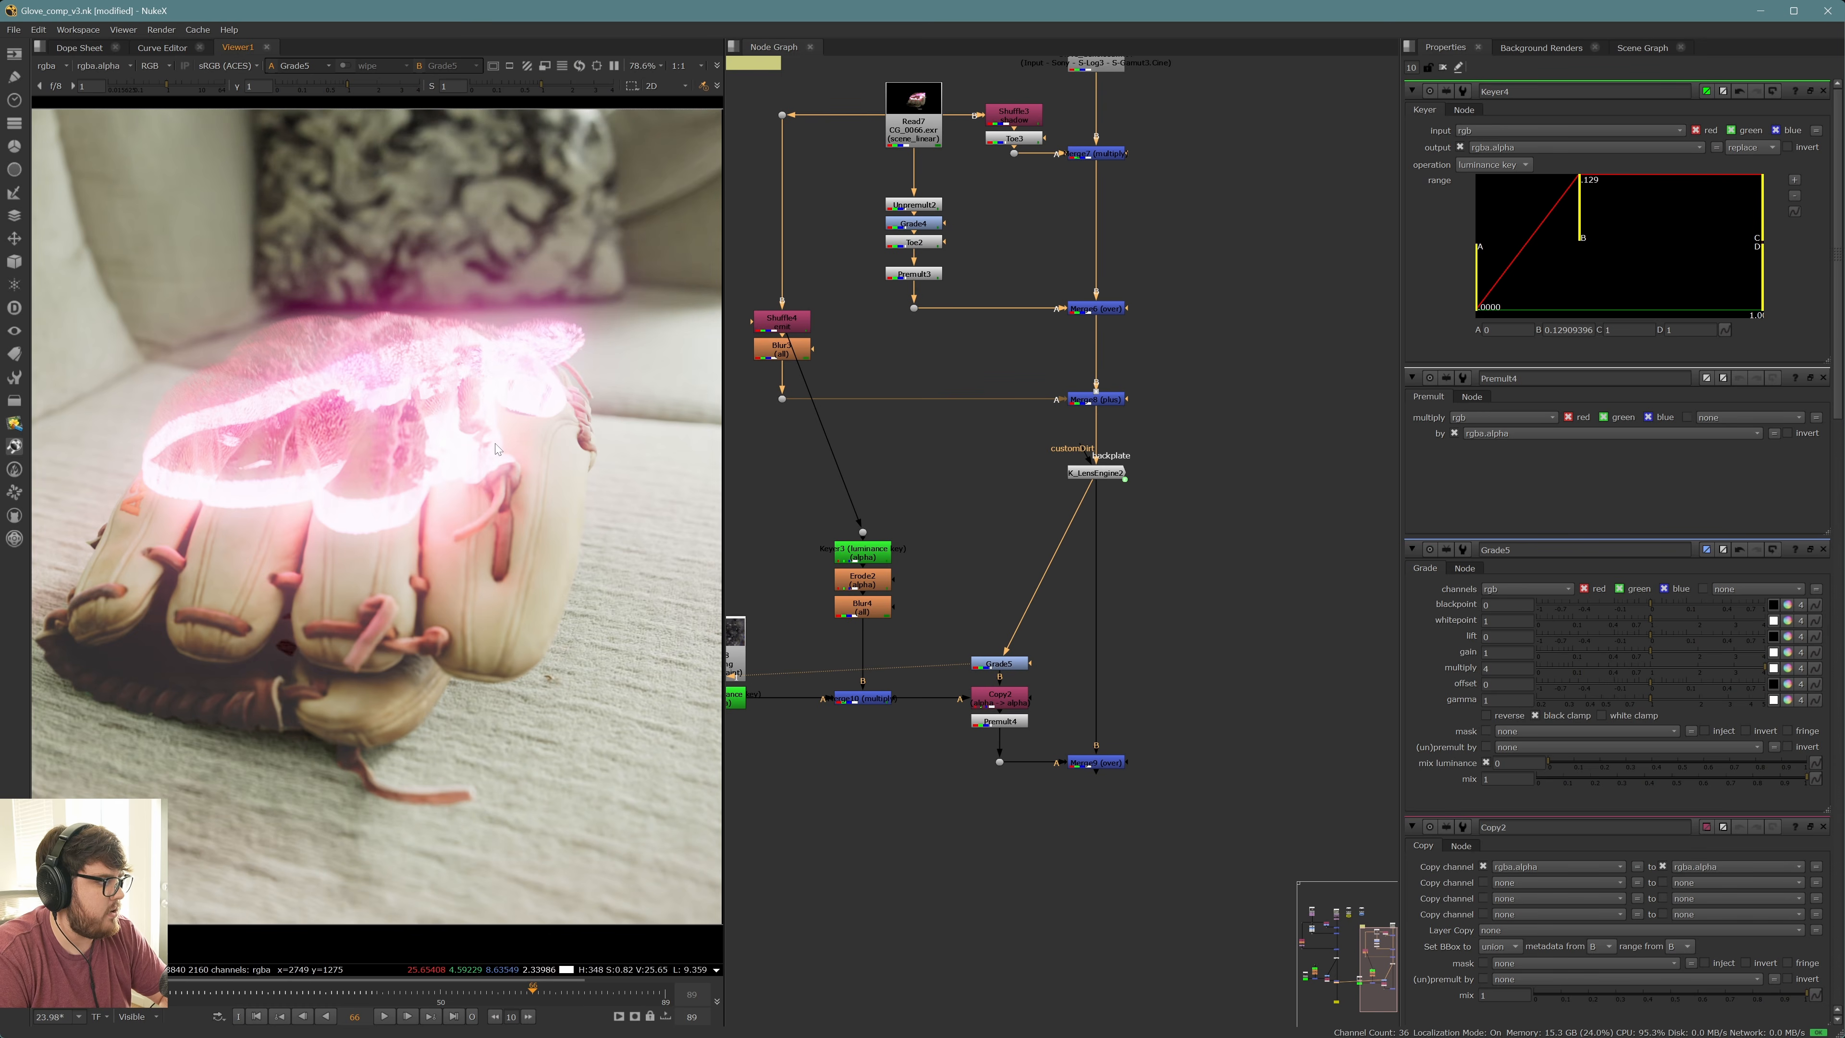
click(1020, 699)
click(1021, 719)
key(1)
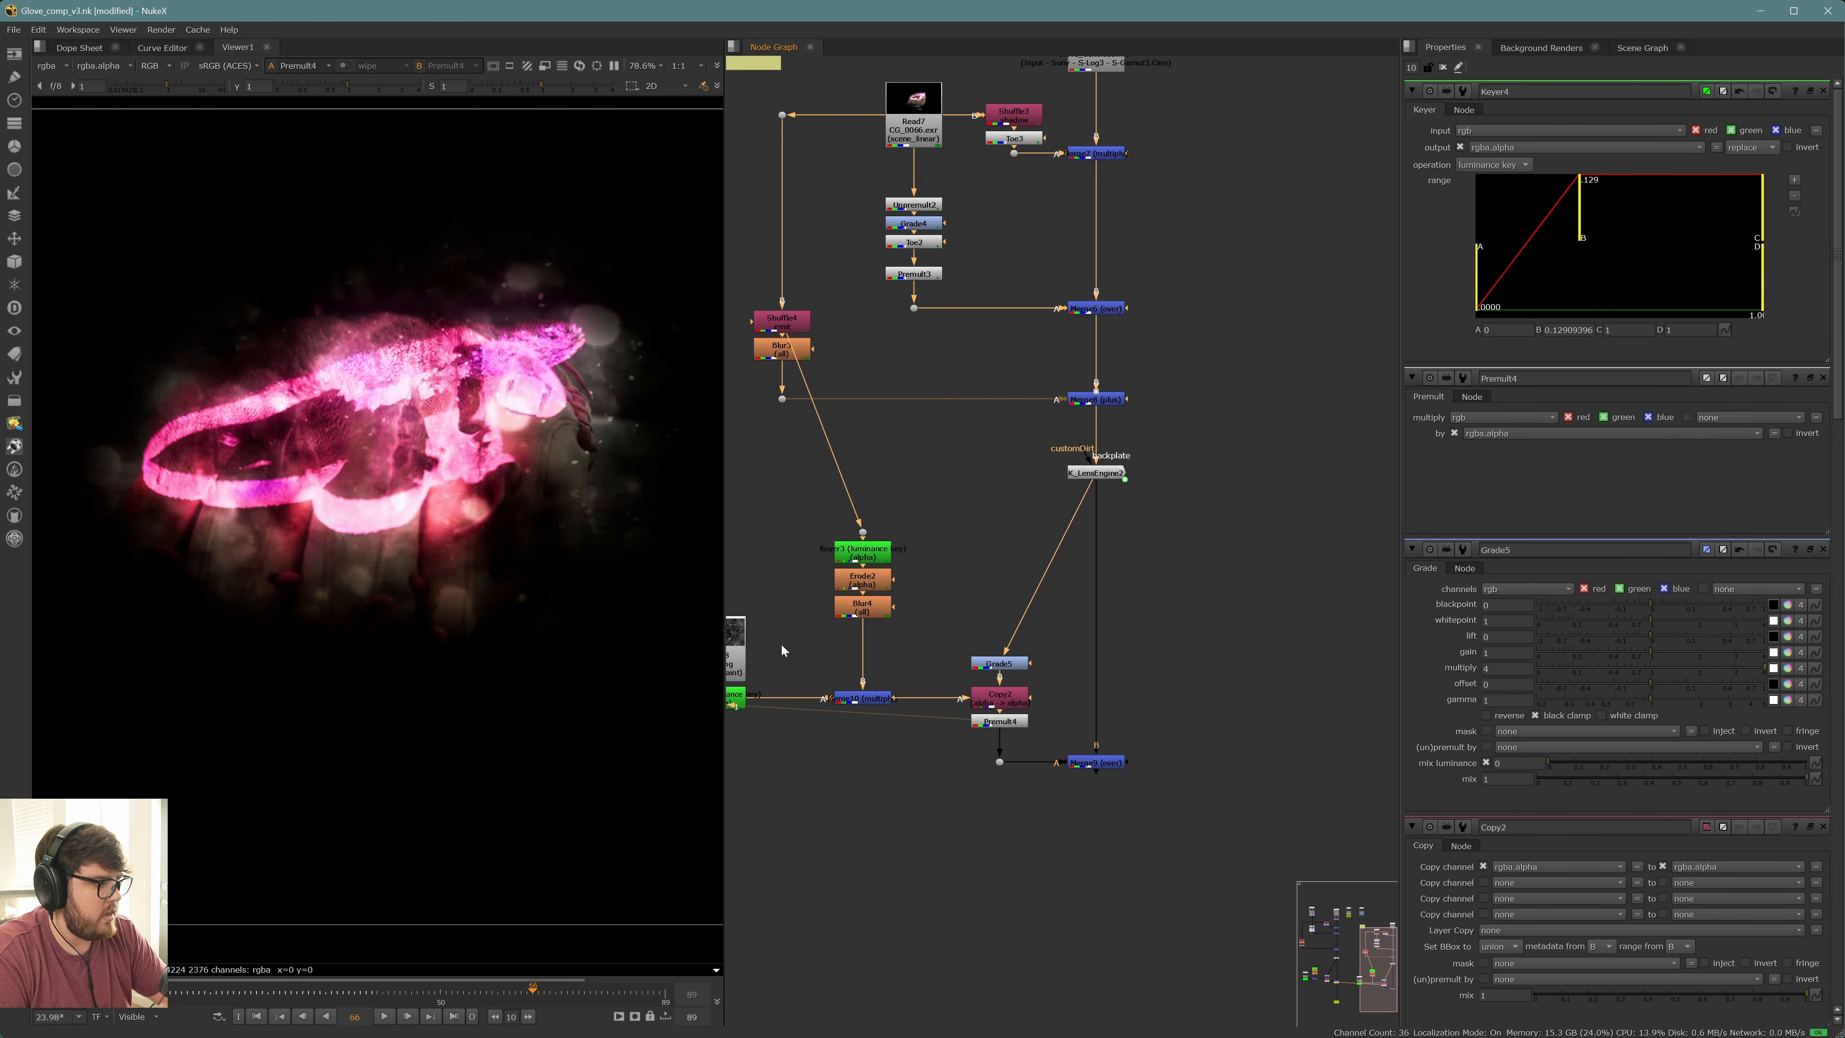
click(1096, 762)
key(1)
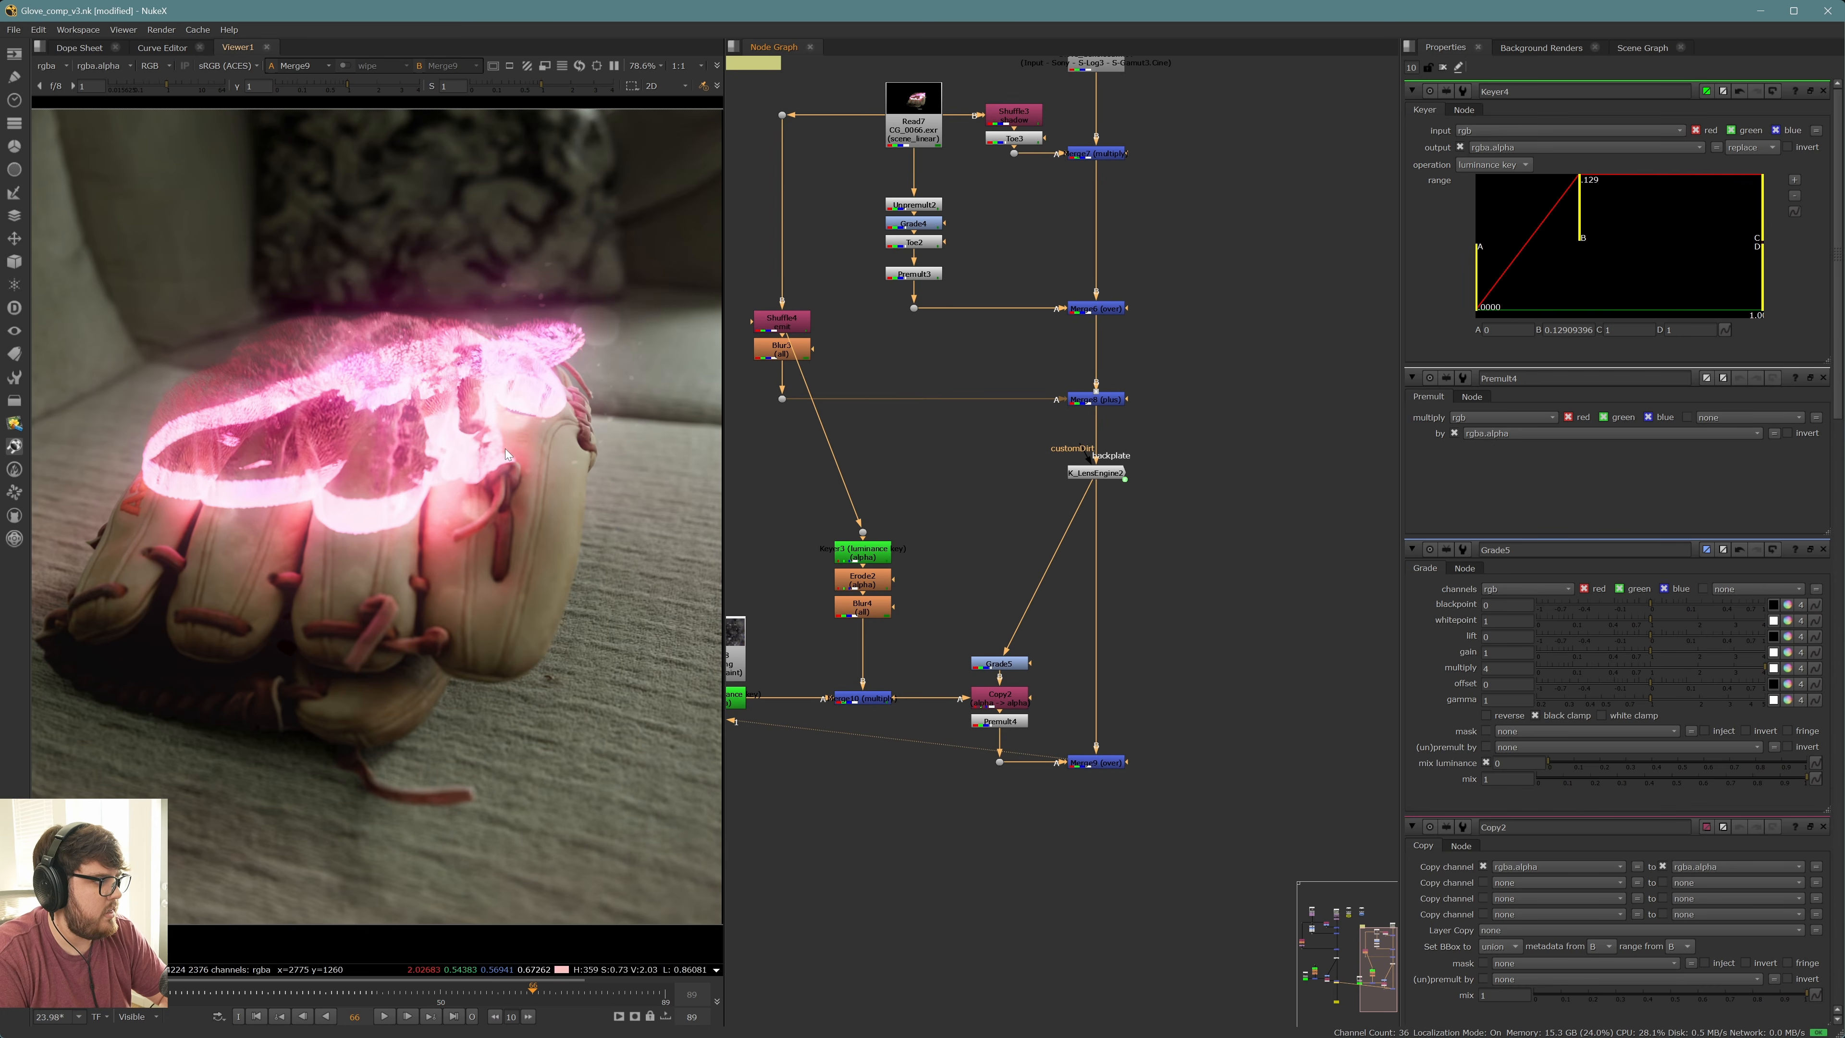
scroll(506, 438, down, 2)
scroll(504, 438, up, 3)
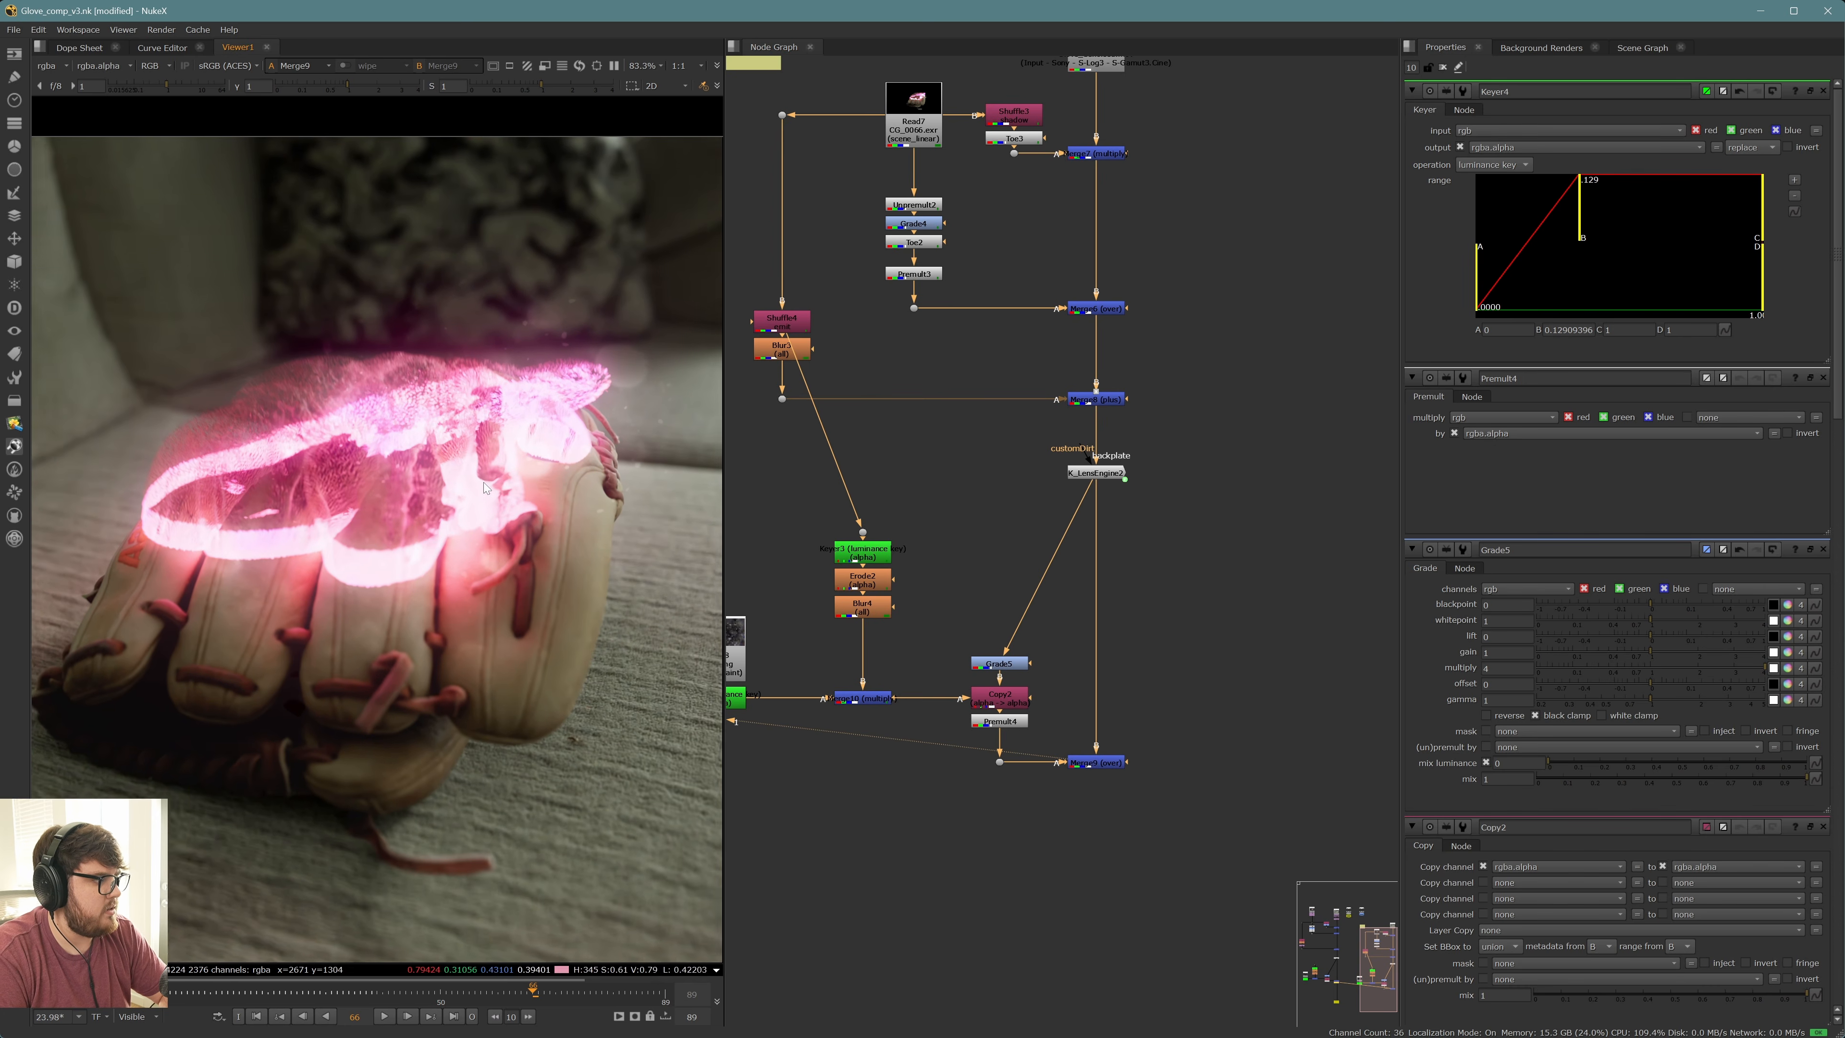
Lower the dirt branch Grade's multiply to 2.26 and tint its gamma pink, with green about 0.831 and blue about 0.970
middle_drag(485, 476, 463, 508)
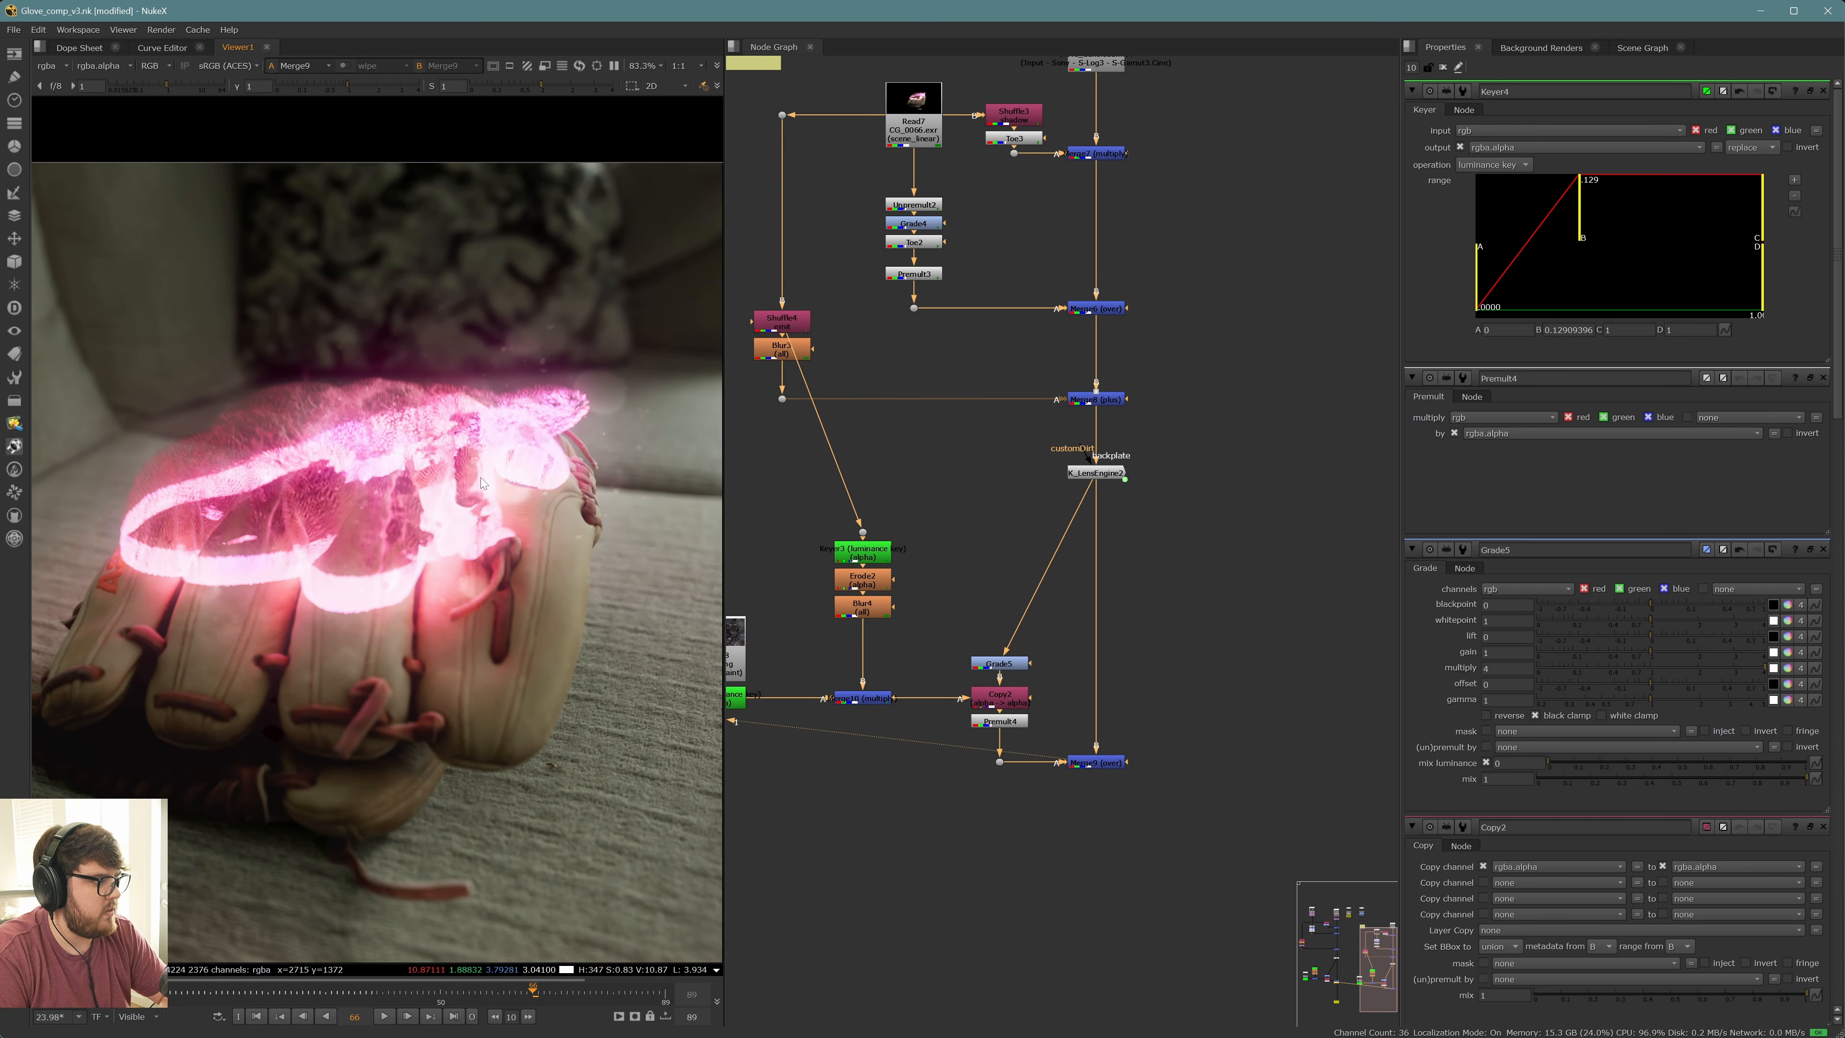
scroll(608, 560, down, 5)
scroll(607, 560, up, 4)
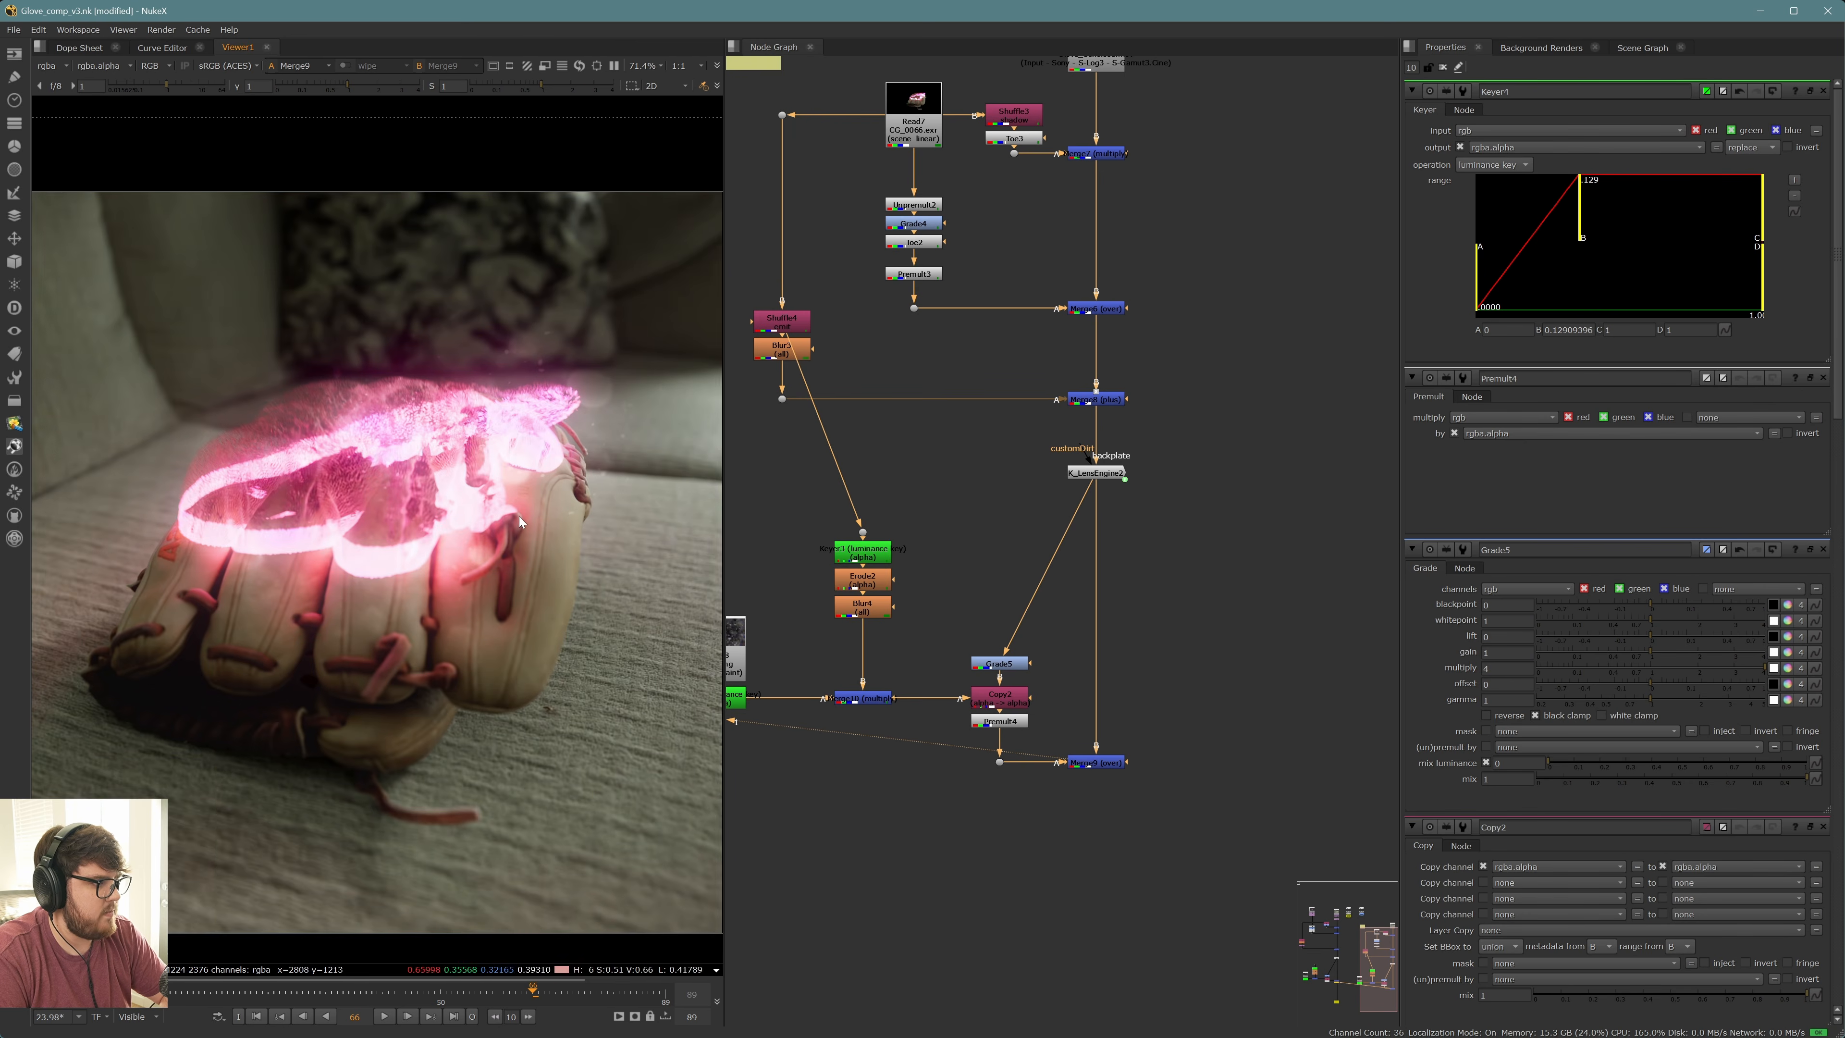
double_click(1095, 763)
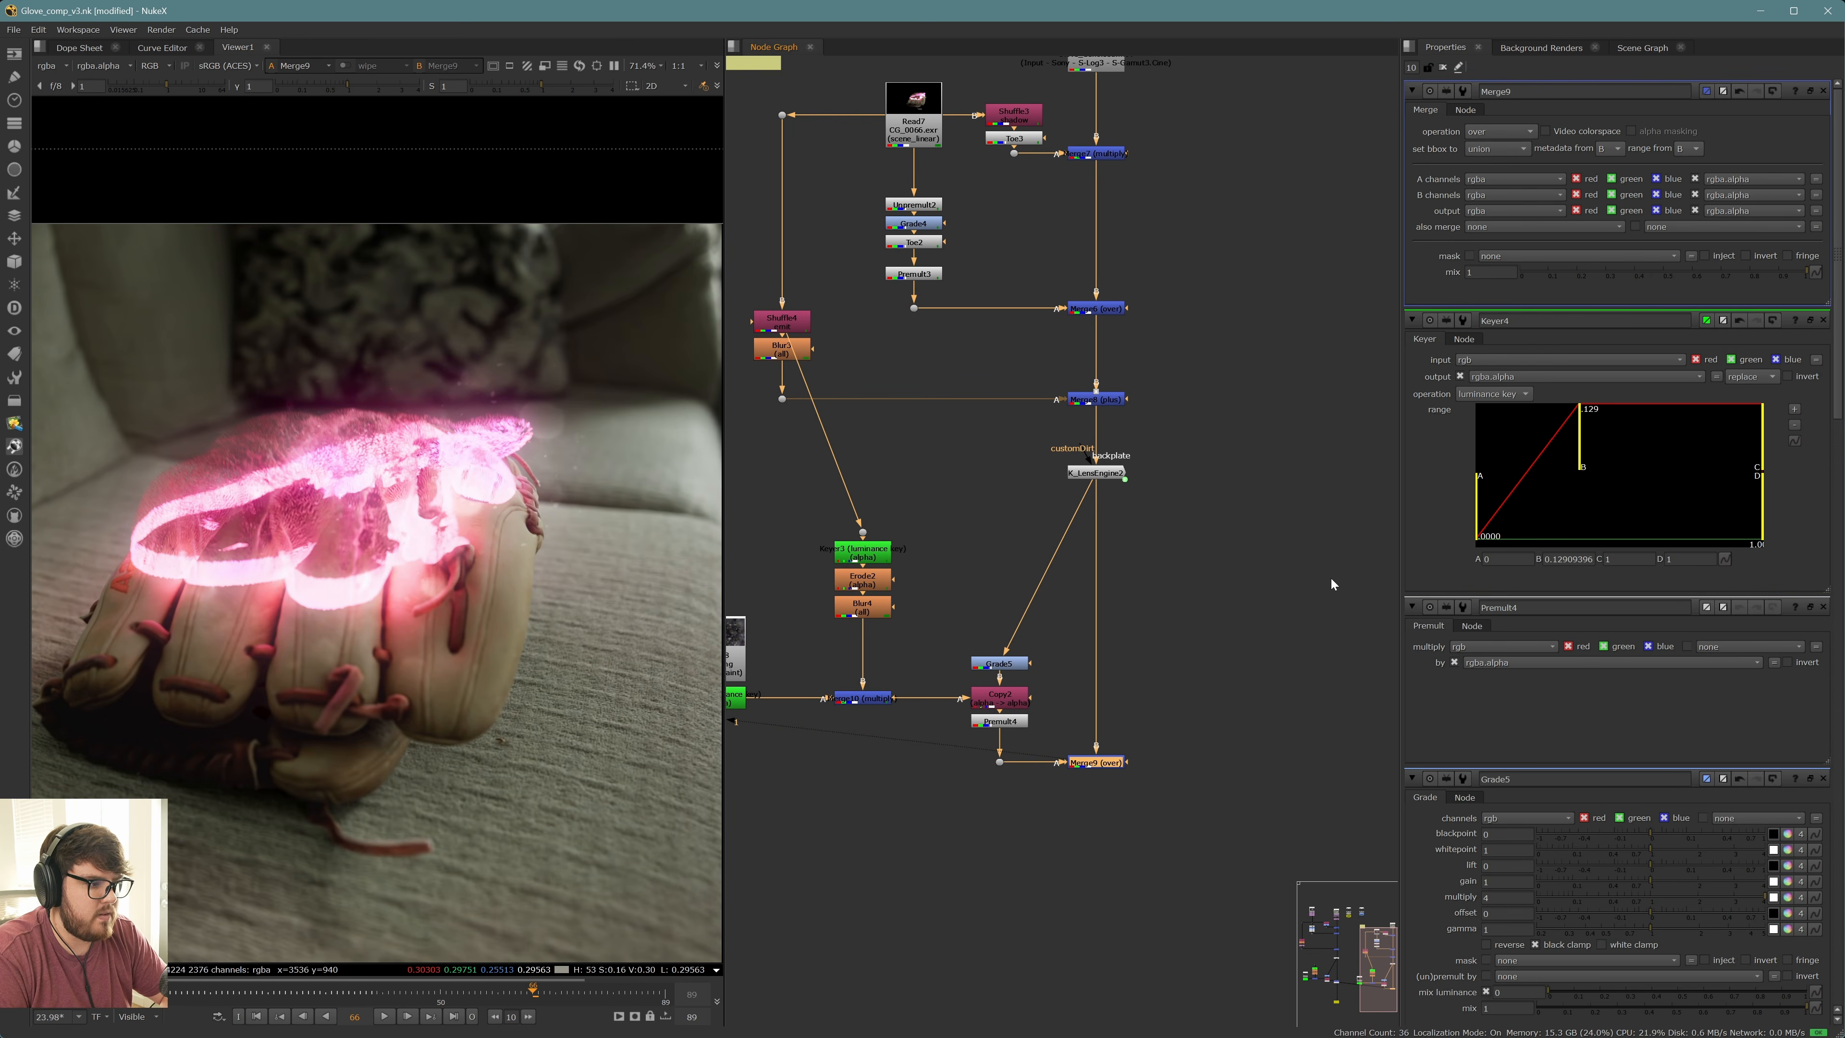
double_click(999, 662)
drag(1665, 211, 1707, 211)
click(1786, 241)
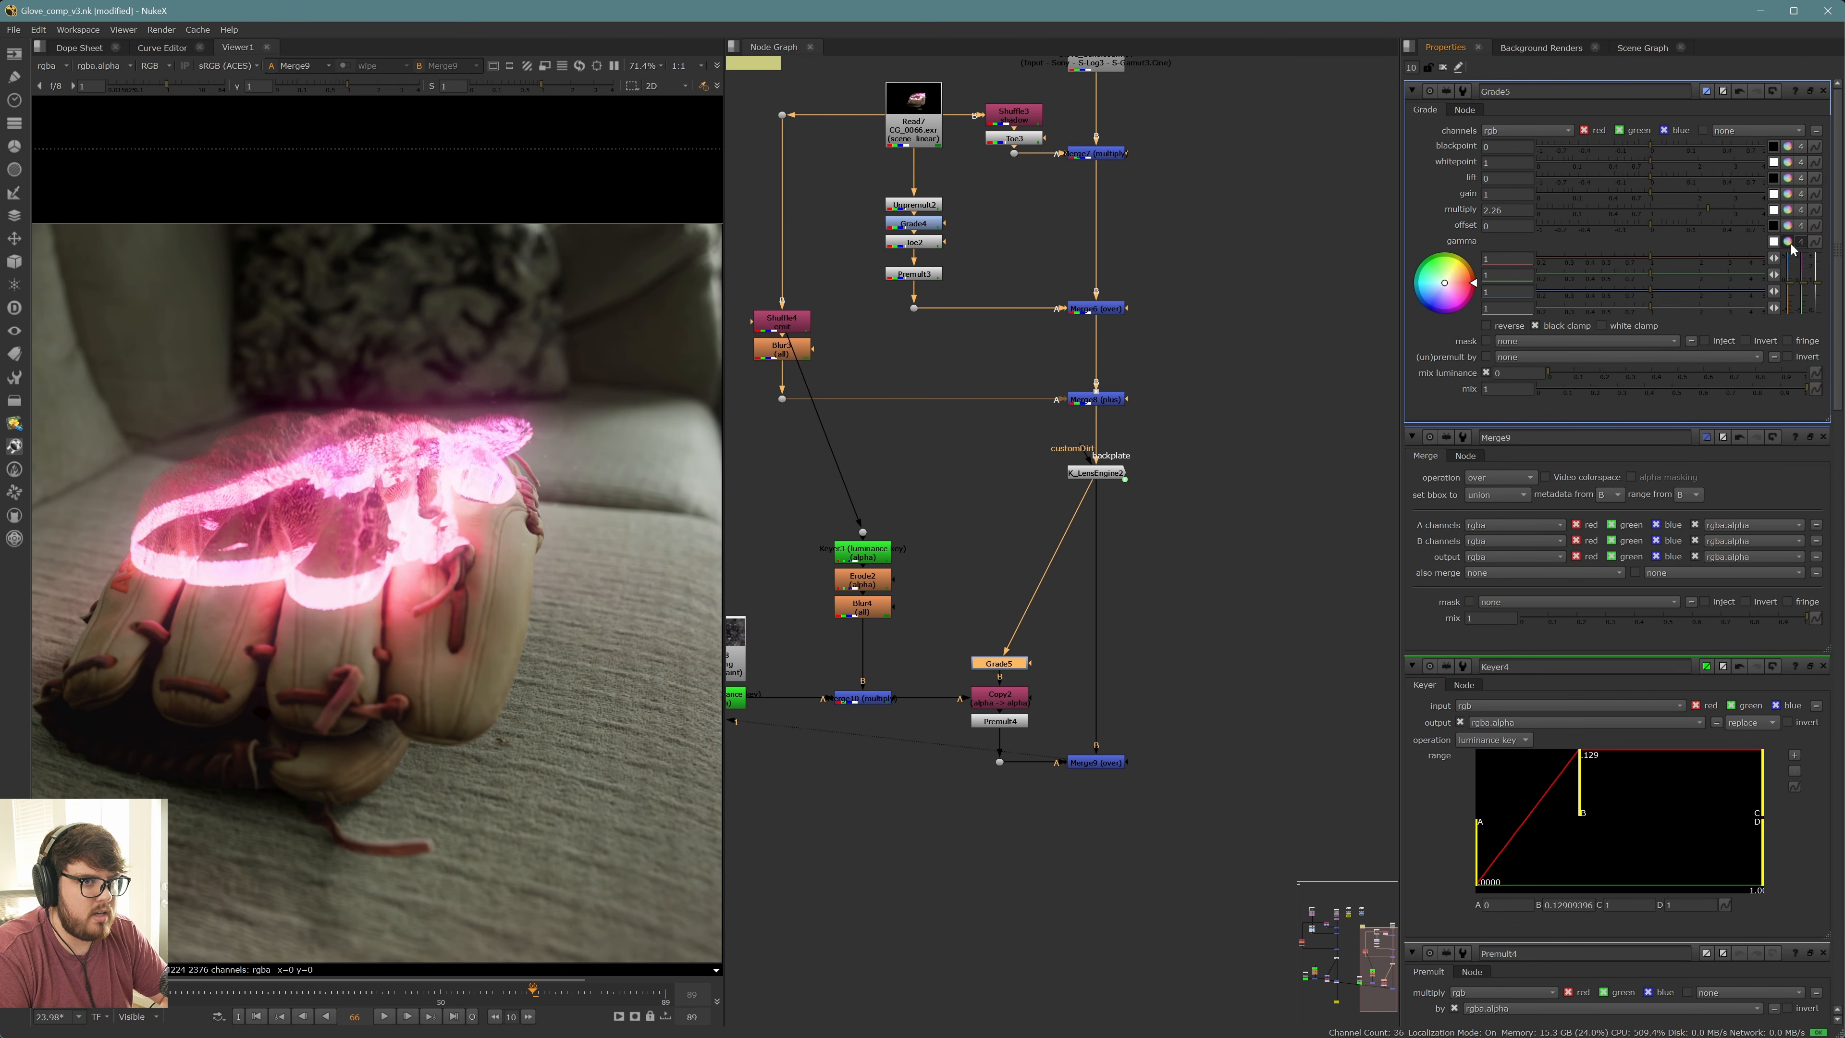
drag(1443, 283, 1458, 309)
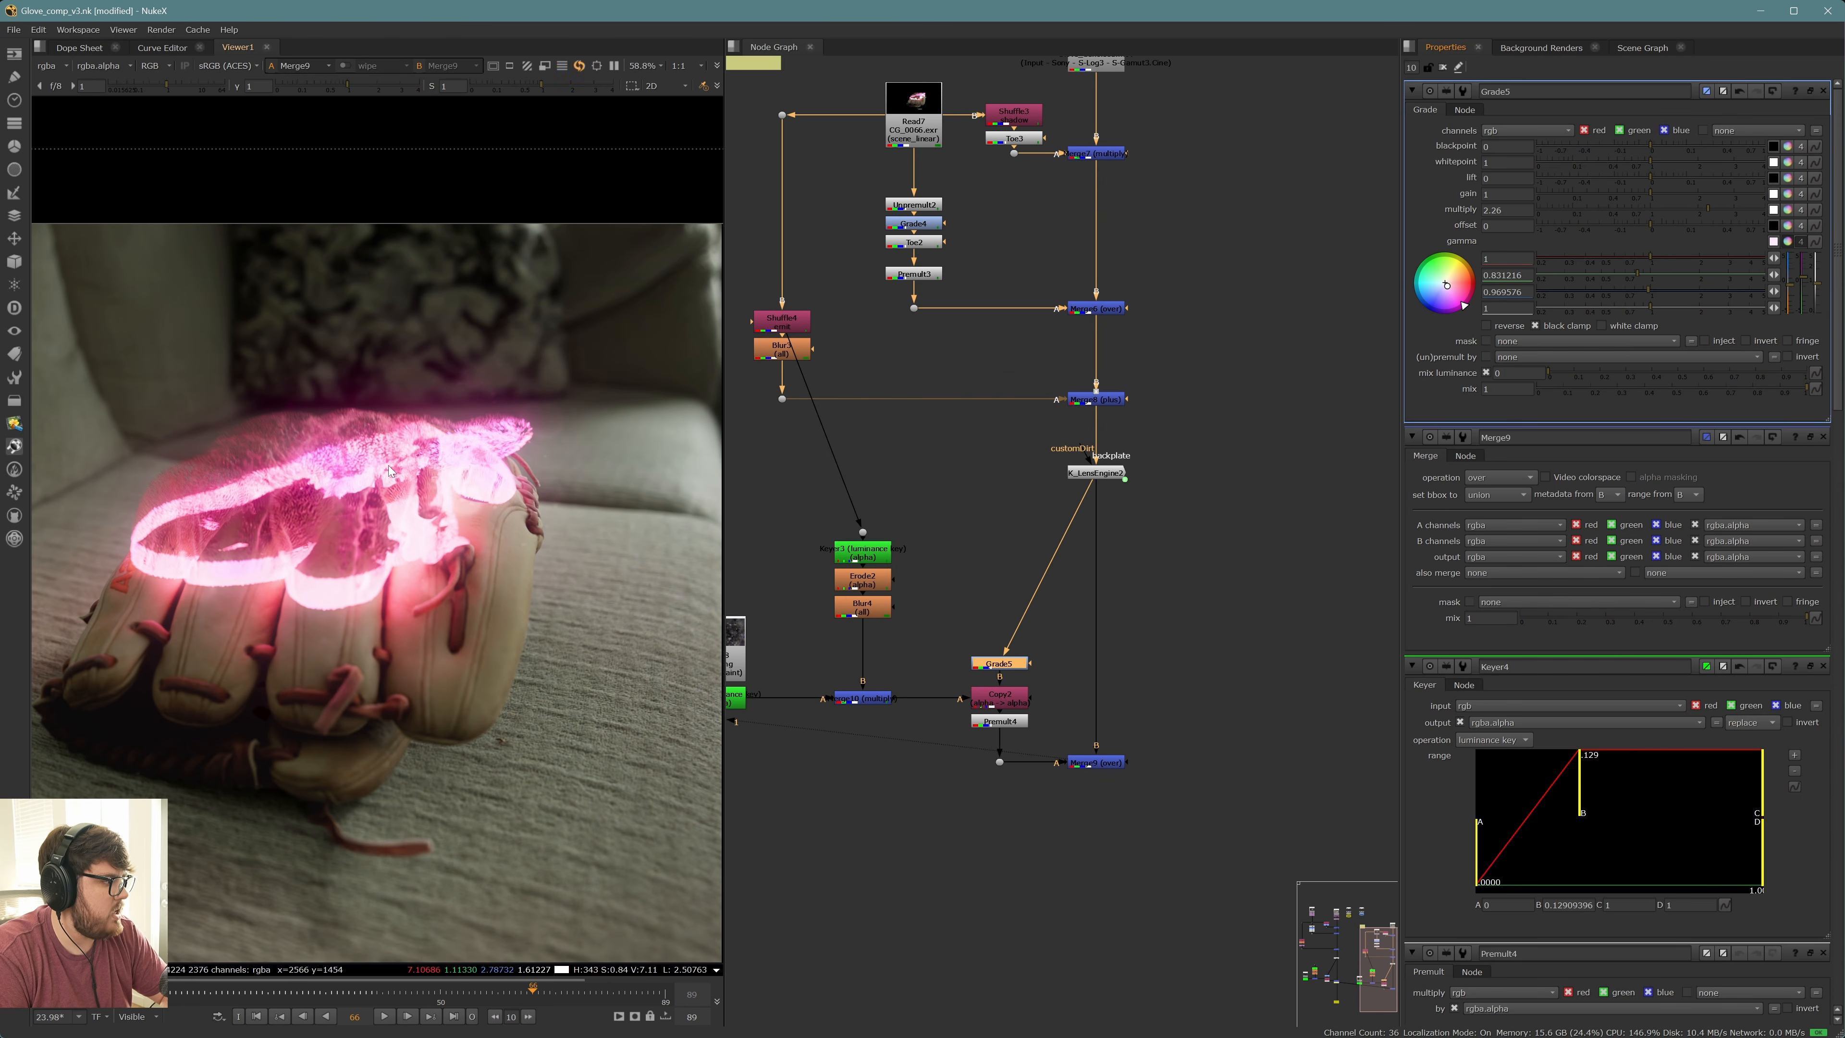
Examine the lens dirt and glow in the final comp up close, including at frame 52, and widen the viewer
scroll(390, 509, down, 2)
scroll(407, 436, up, 4)
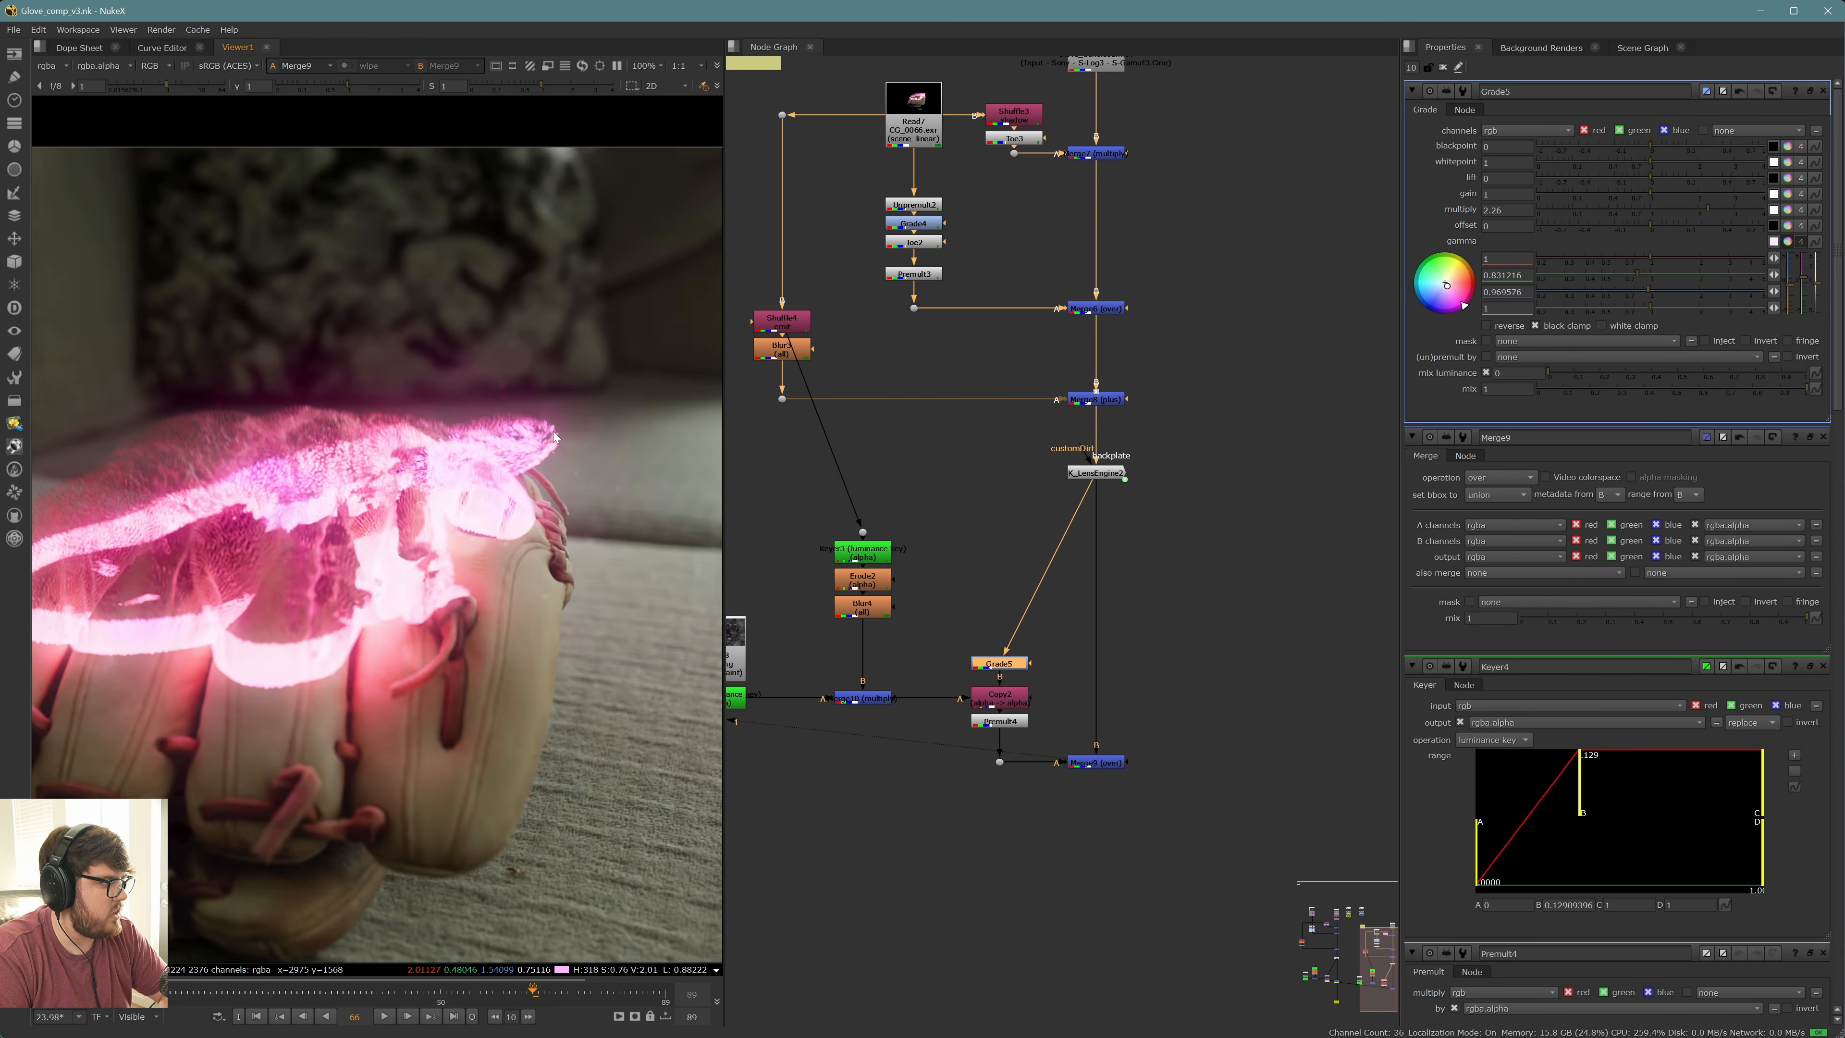
scroll(492, 924, down, 3)
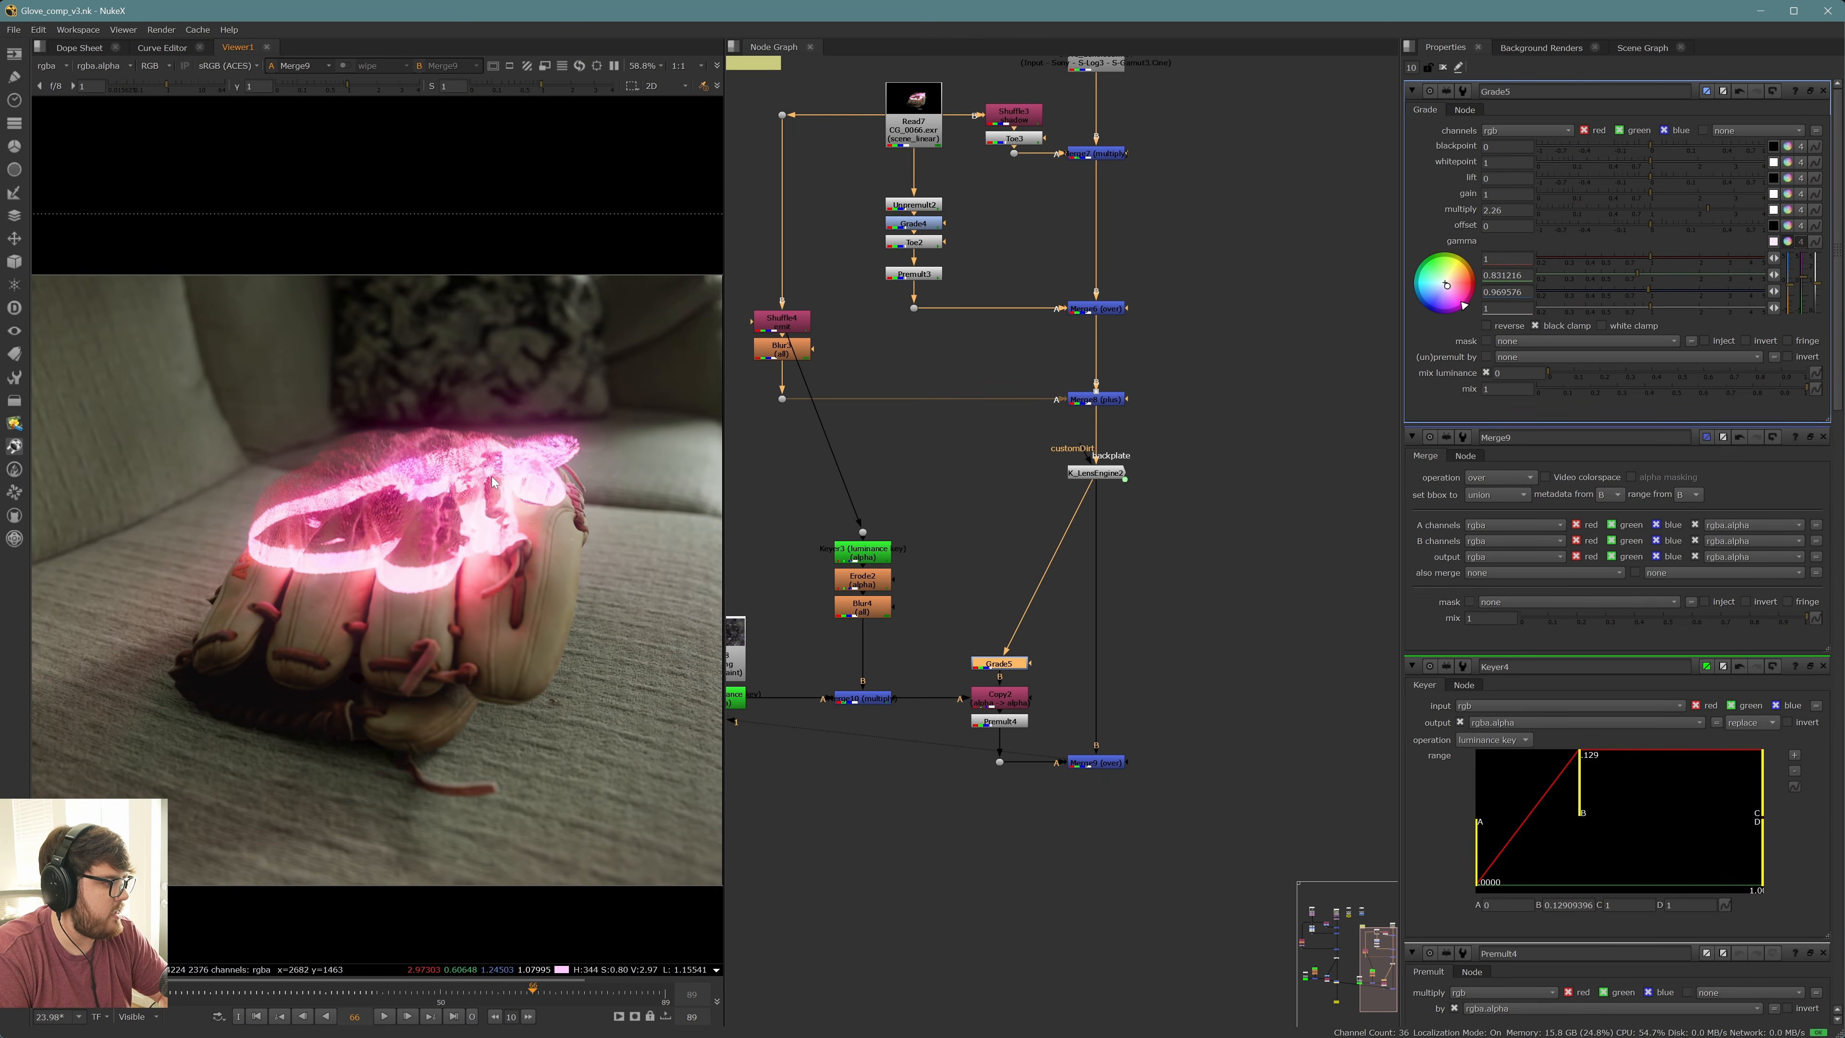
click(452, 991)
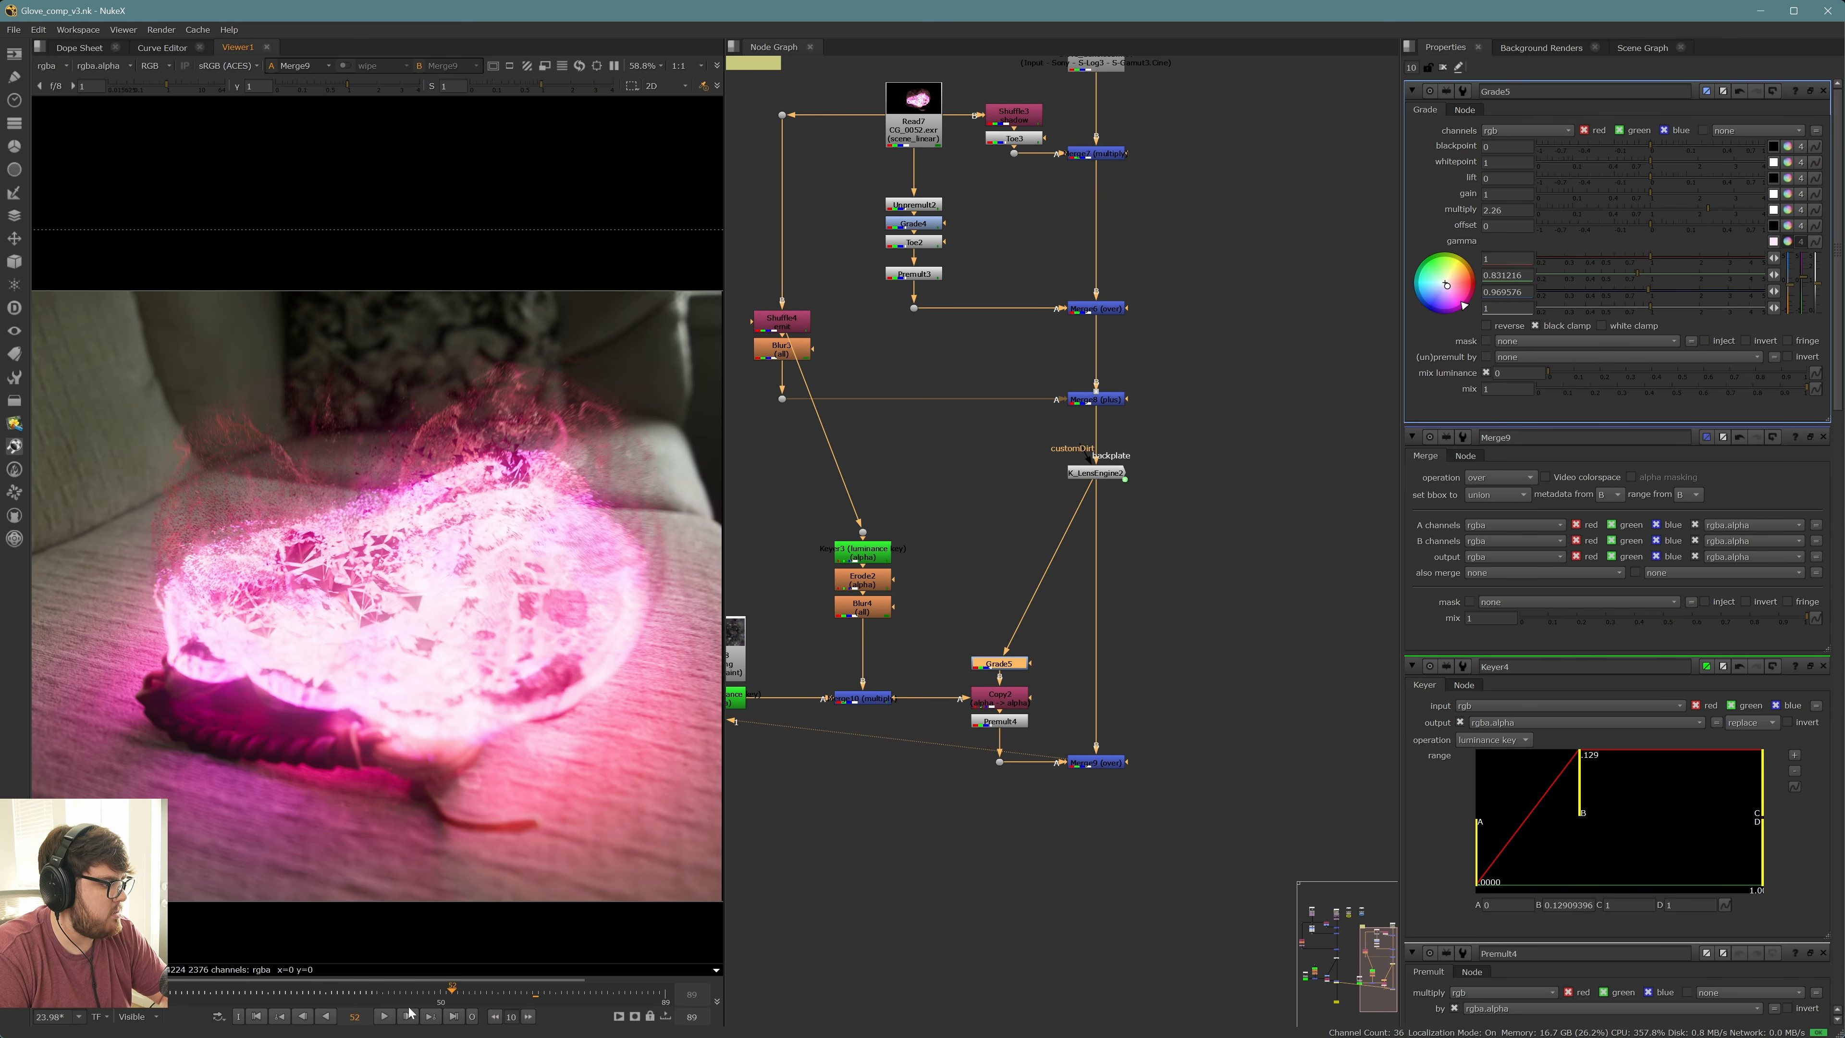
scroll(521, 760, up, 4)
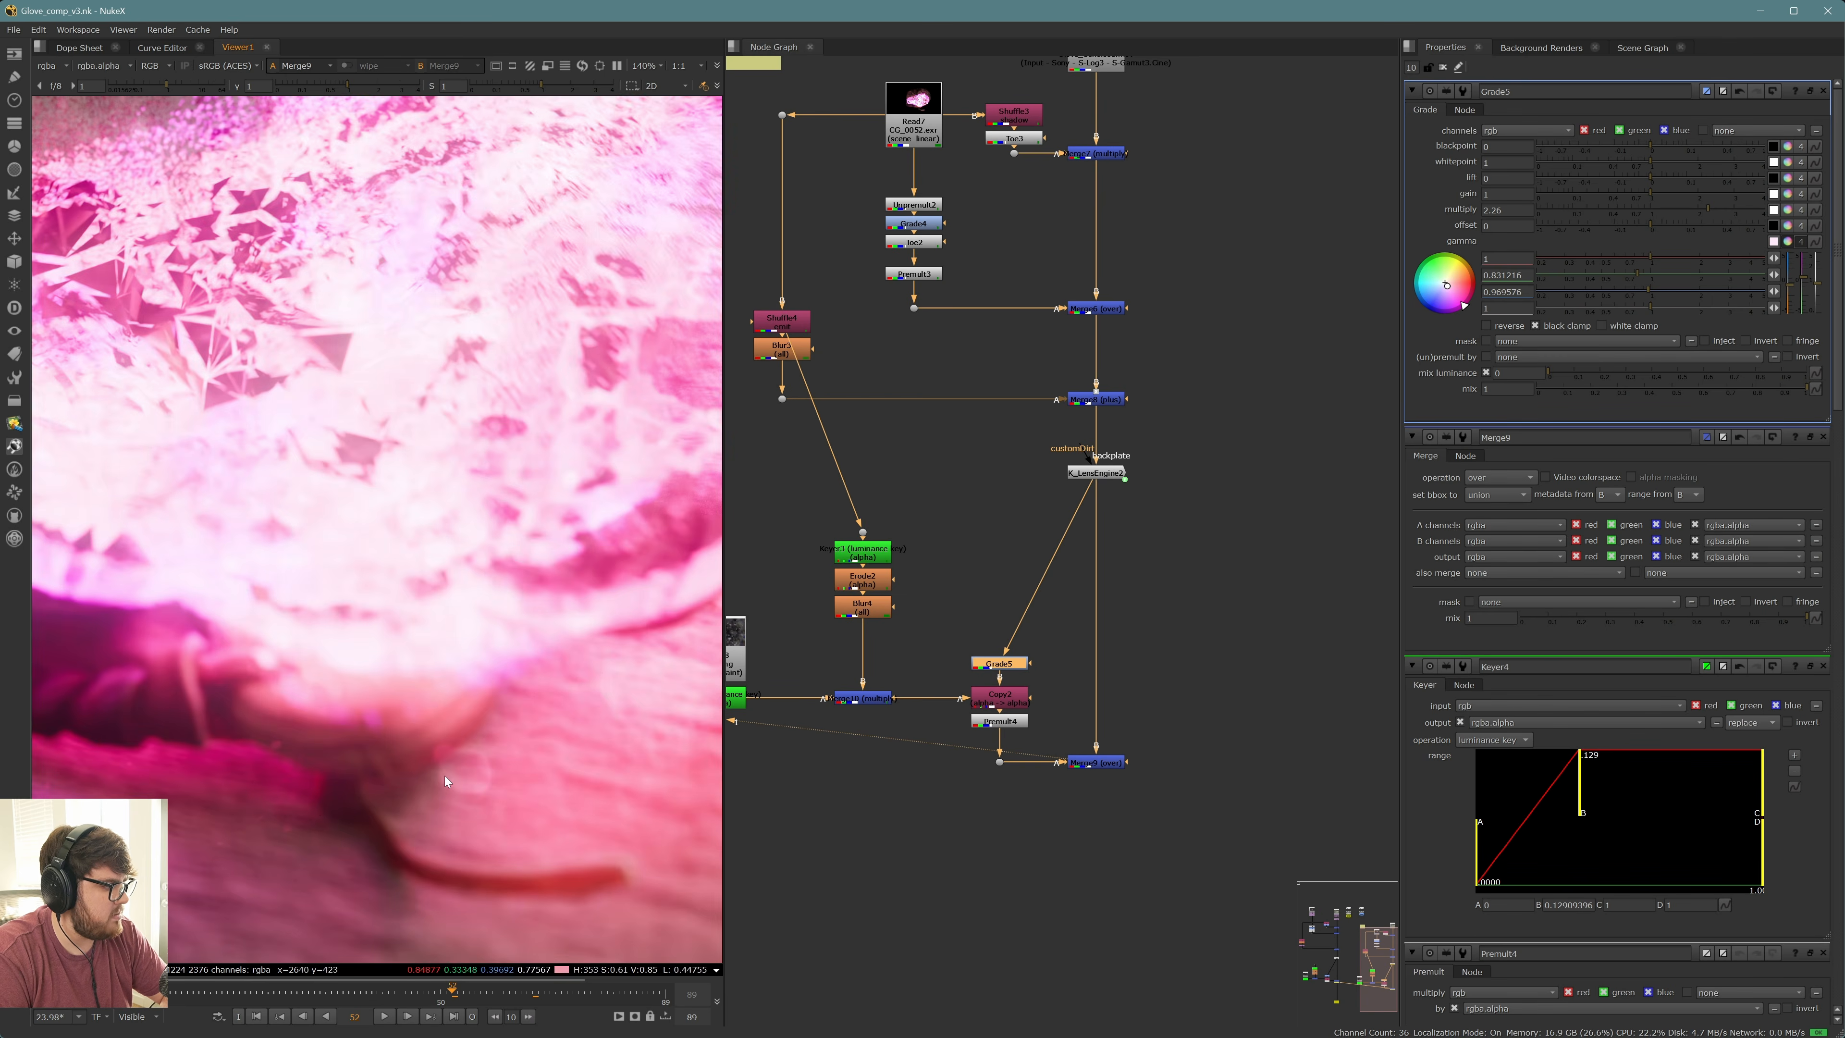
scroll(211, 825, down, 5)
scroll(424, 609, up, 2)
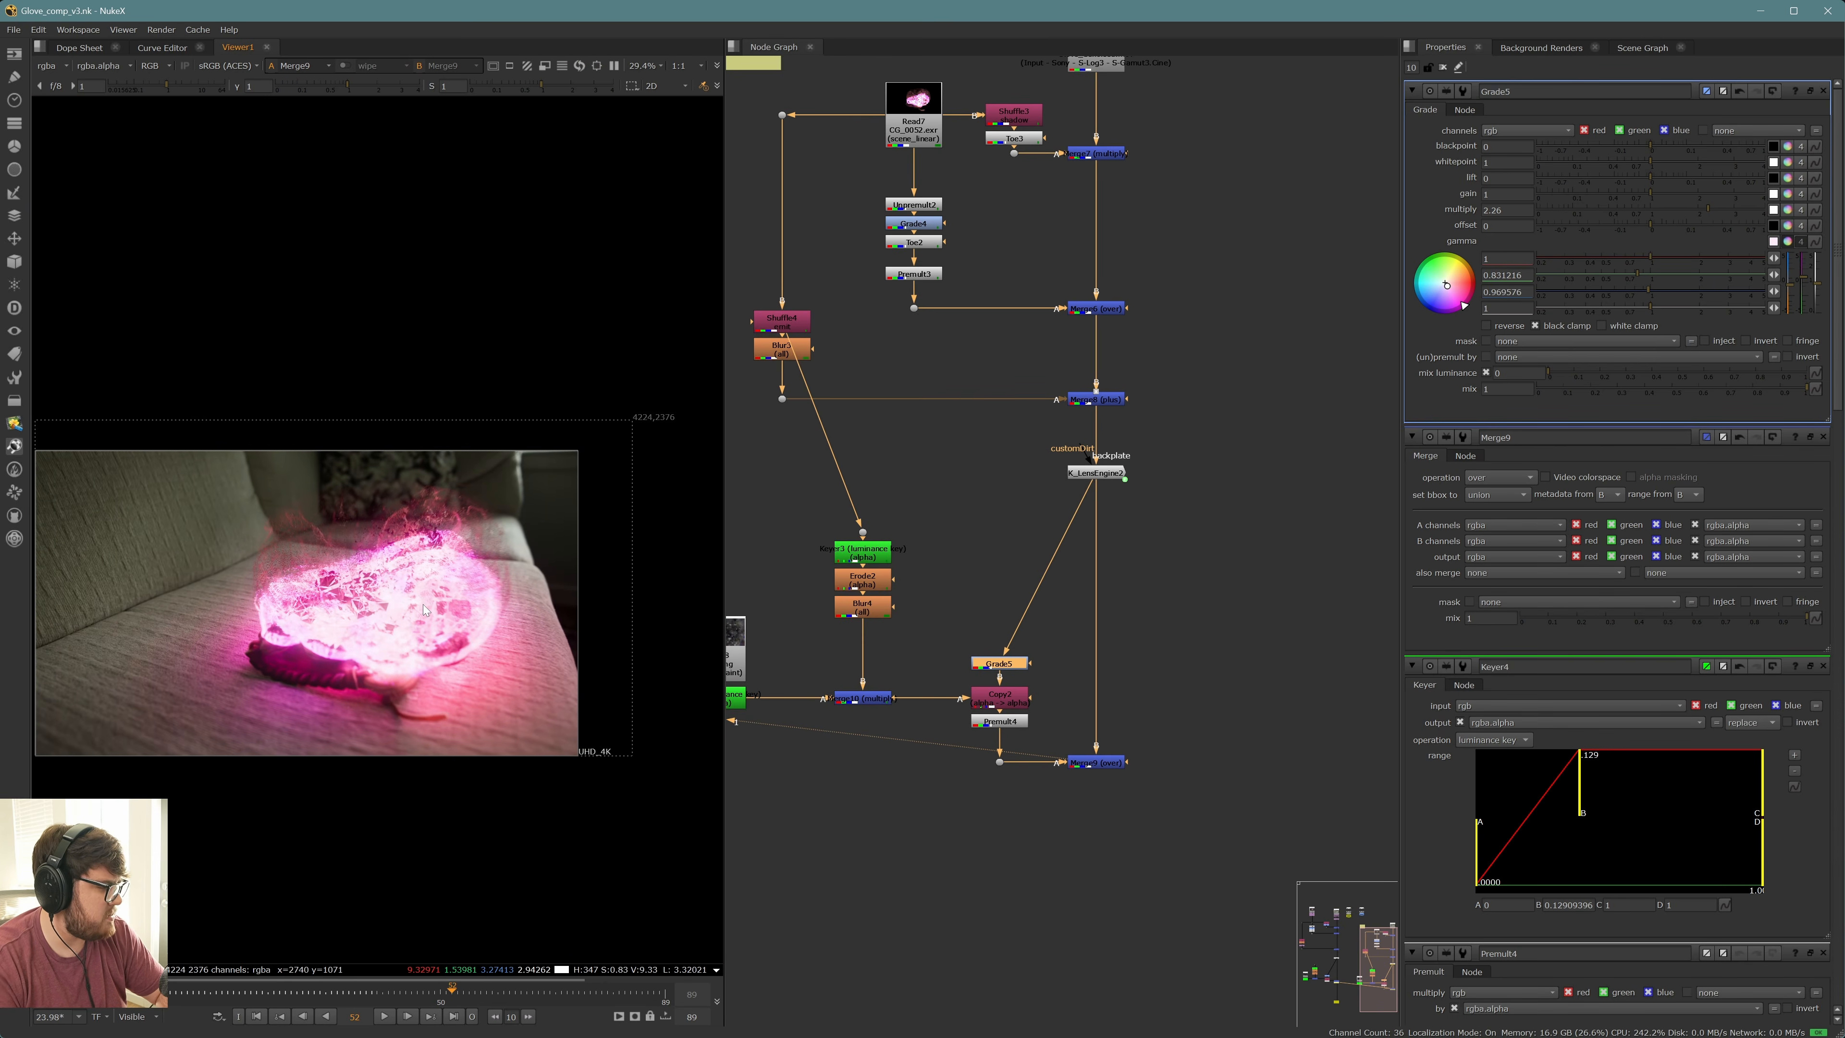
scroll(436, 606, up, 2)
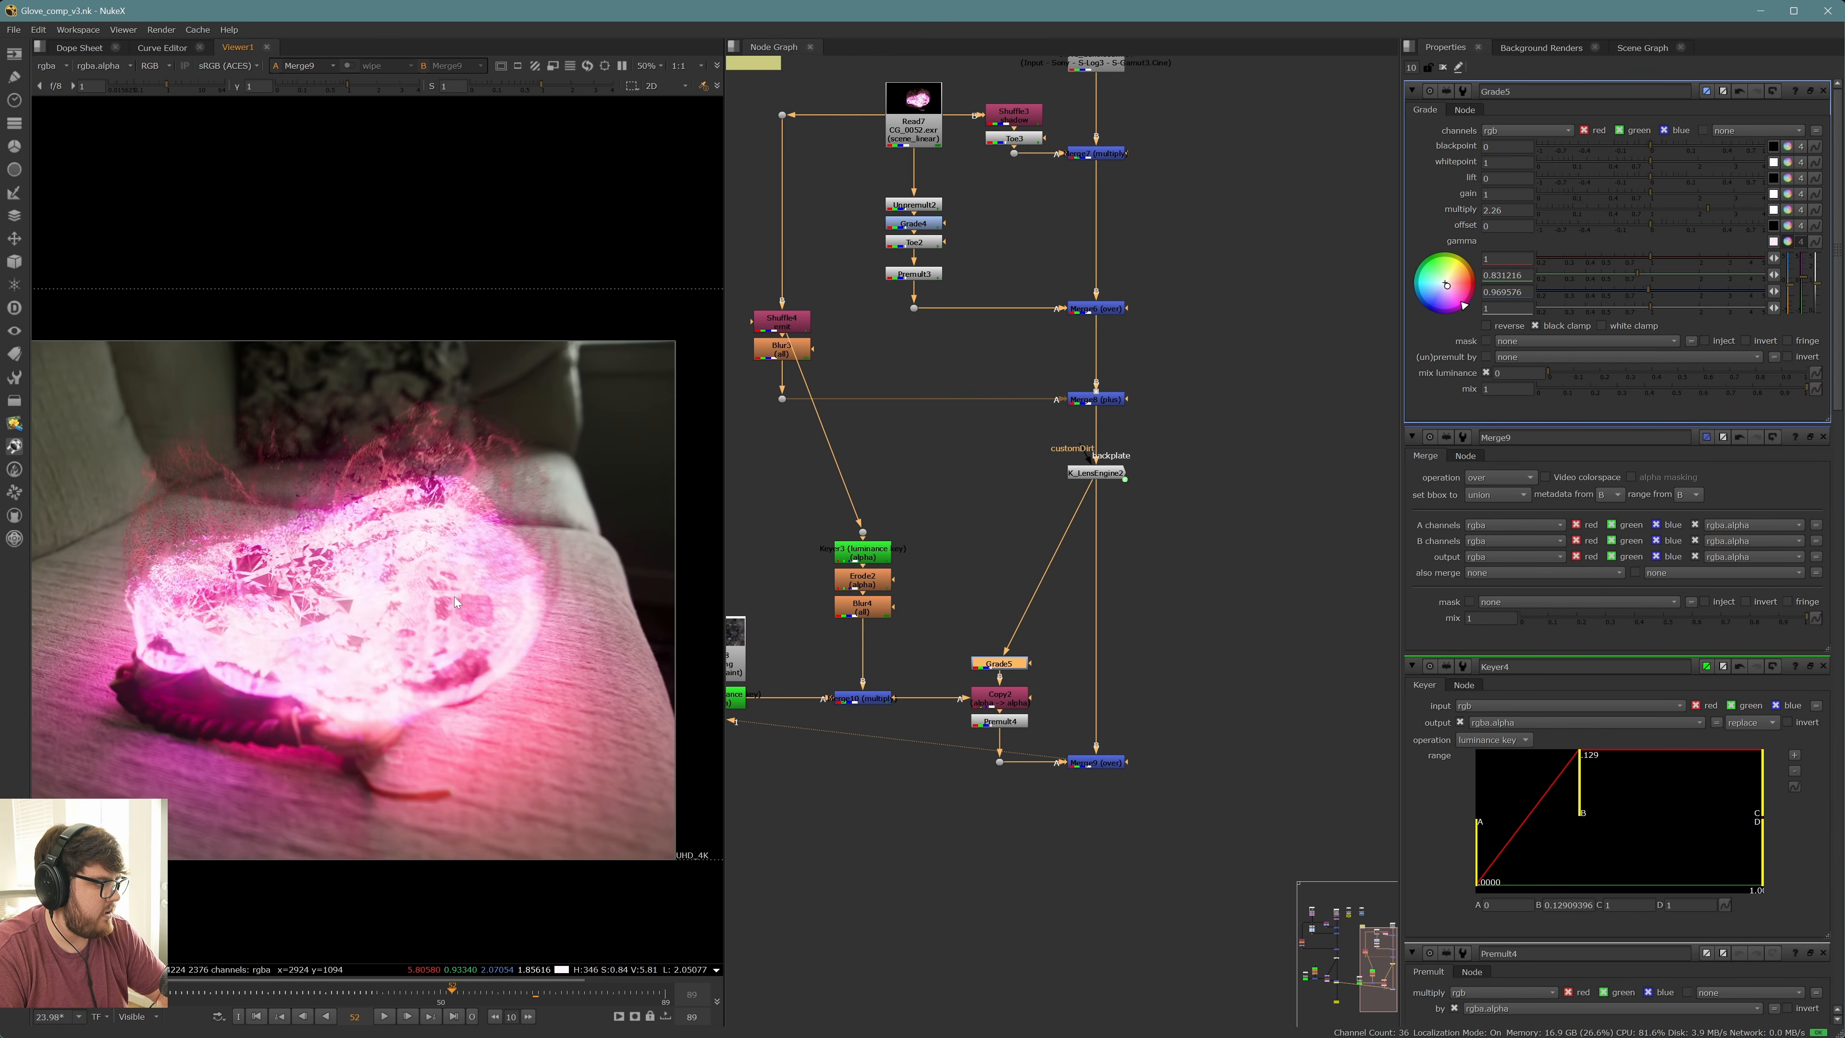
scroll(320, 567, down, 3)
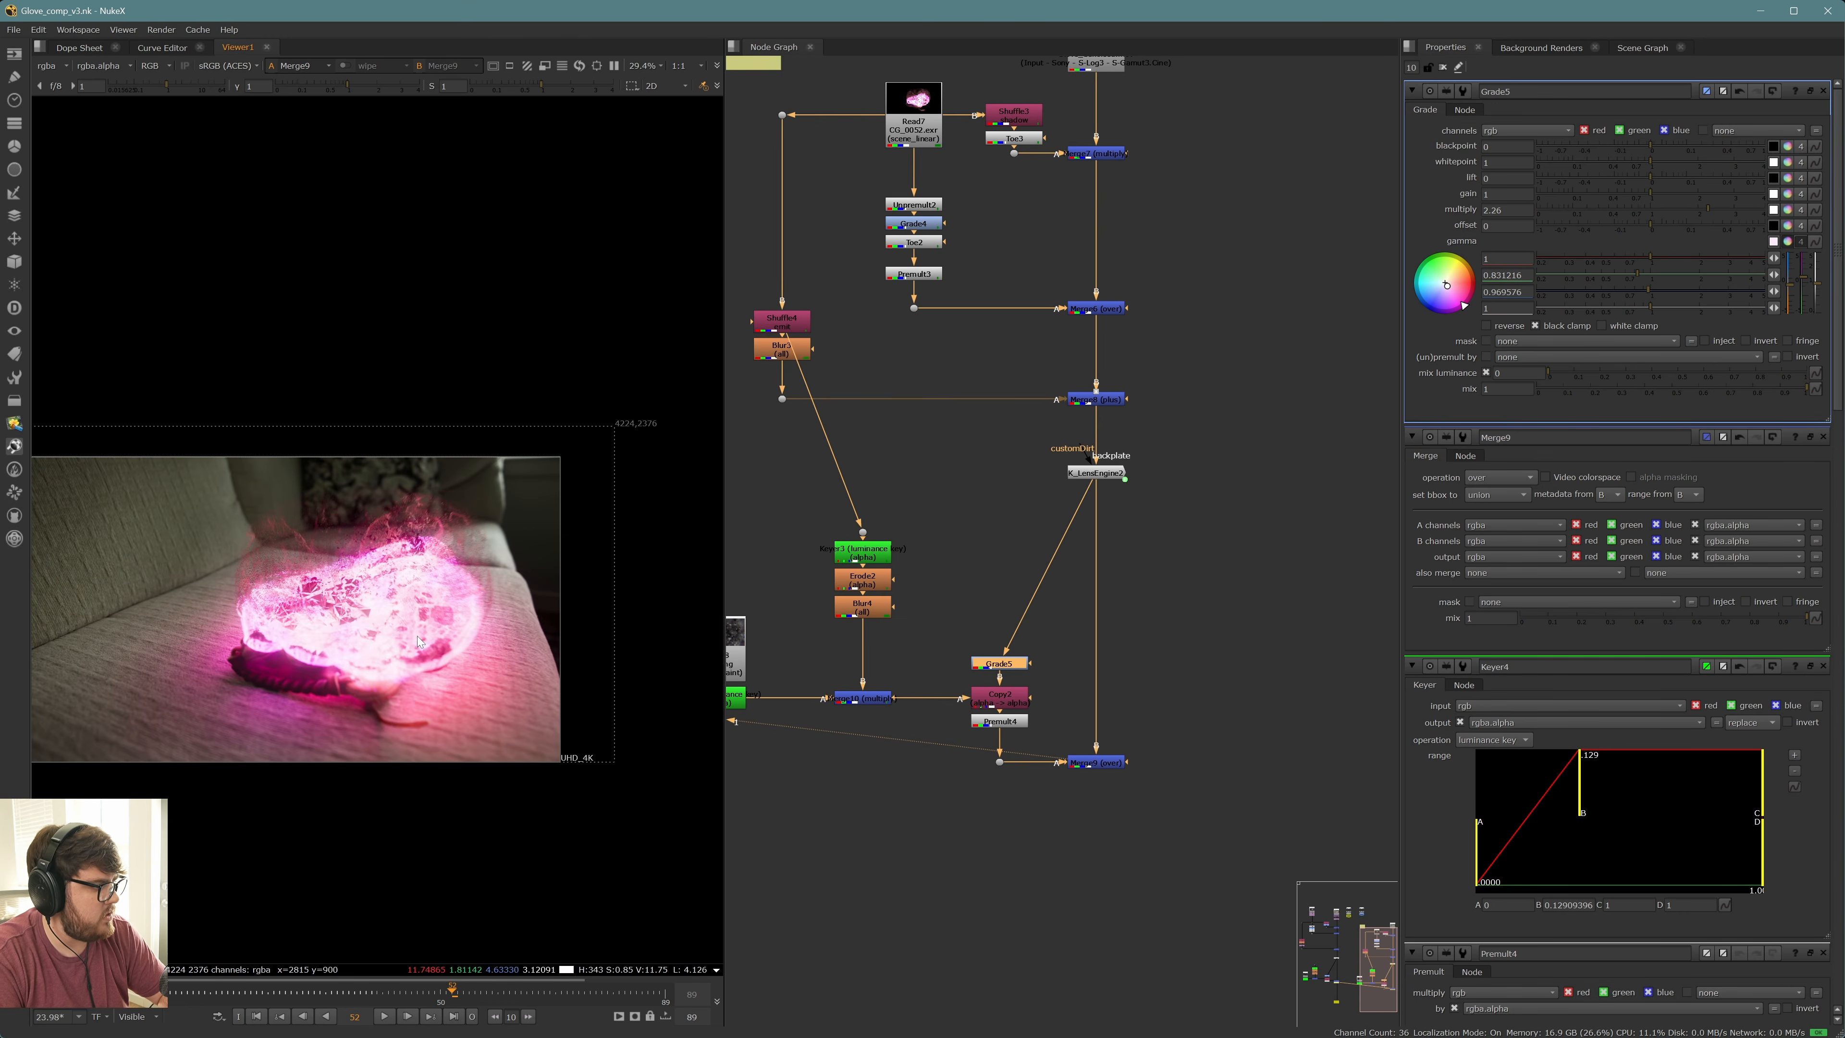
middle_drag(654, 552, 653, 492)
drag(723, 550, 846, 550)
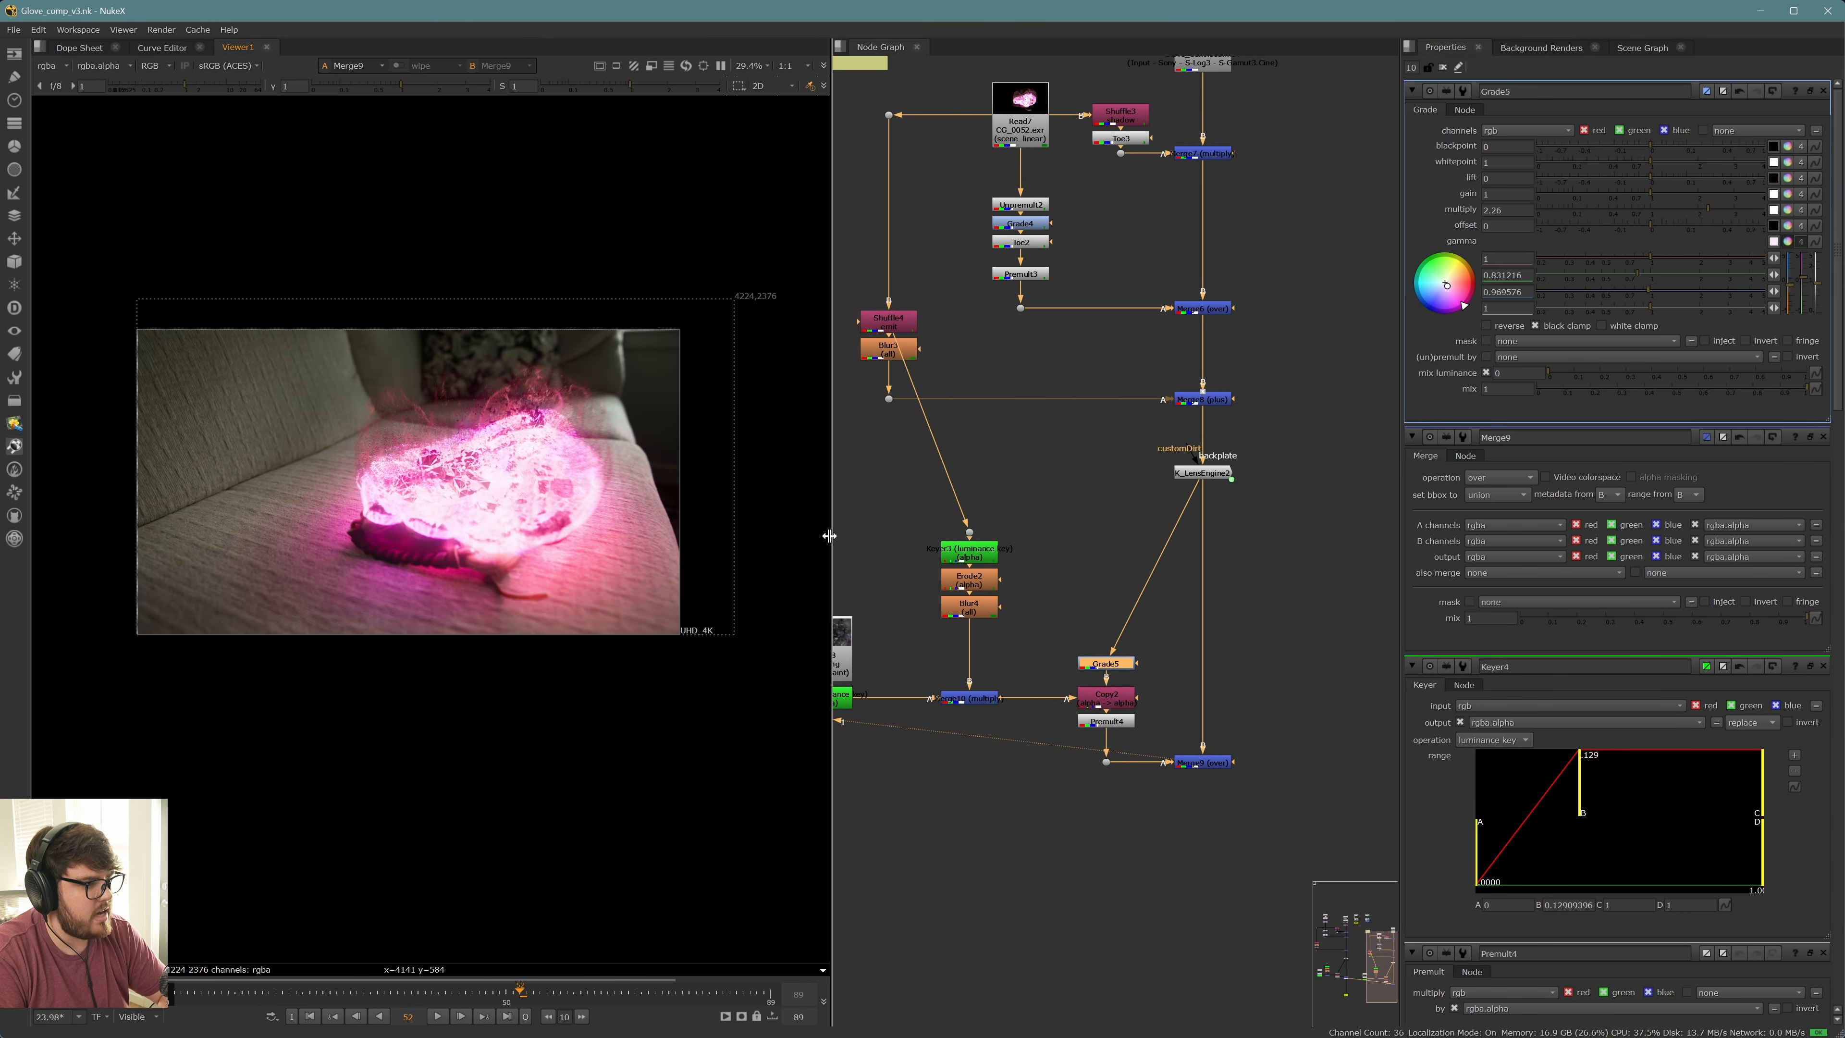
Add a Write node after the final Merge, outputting test.mov to the Renders/comp folder
middle_drag(1213, 781, 1235, 822)
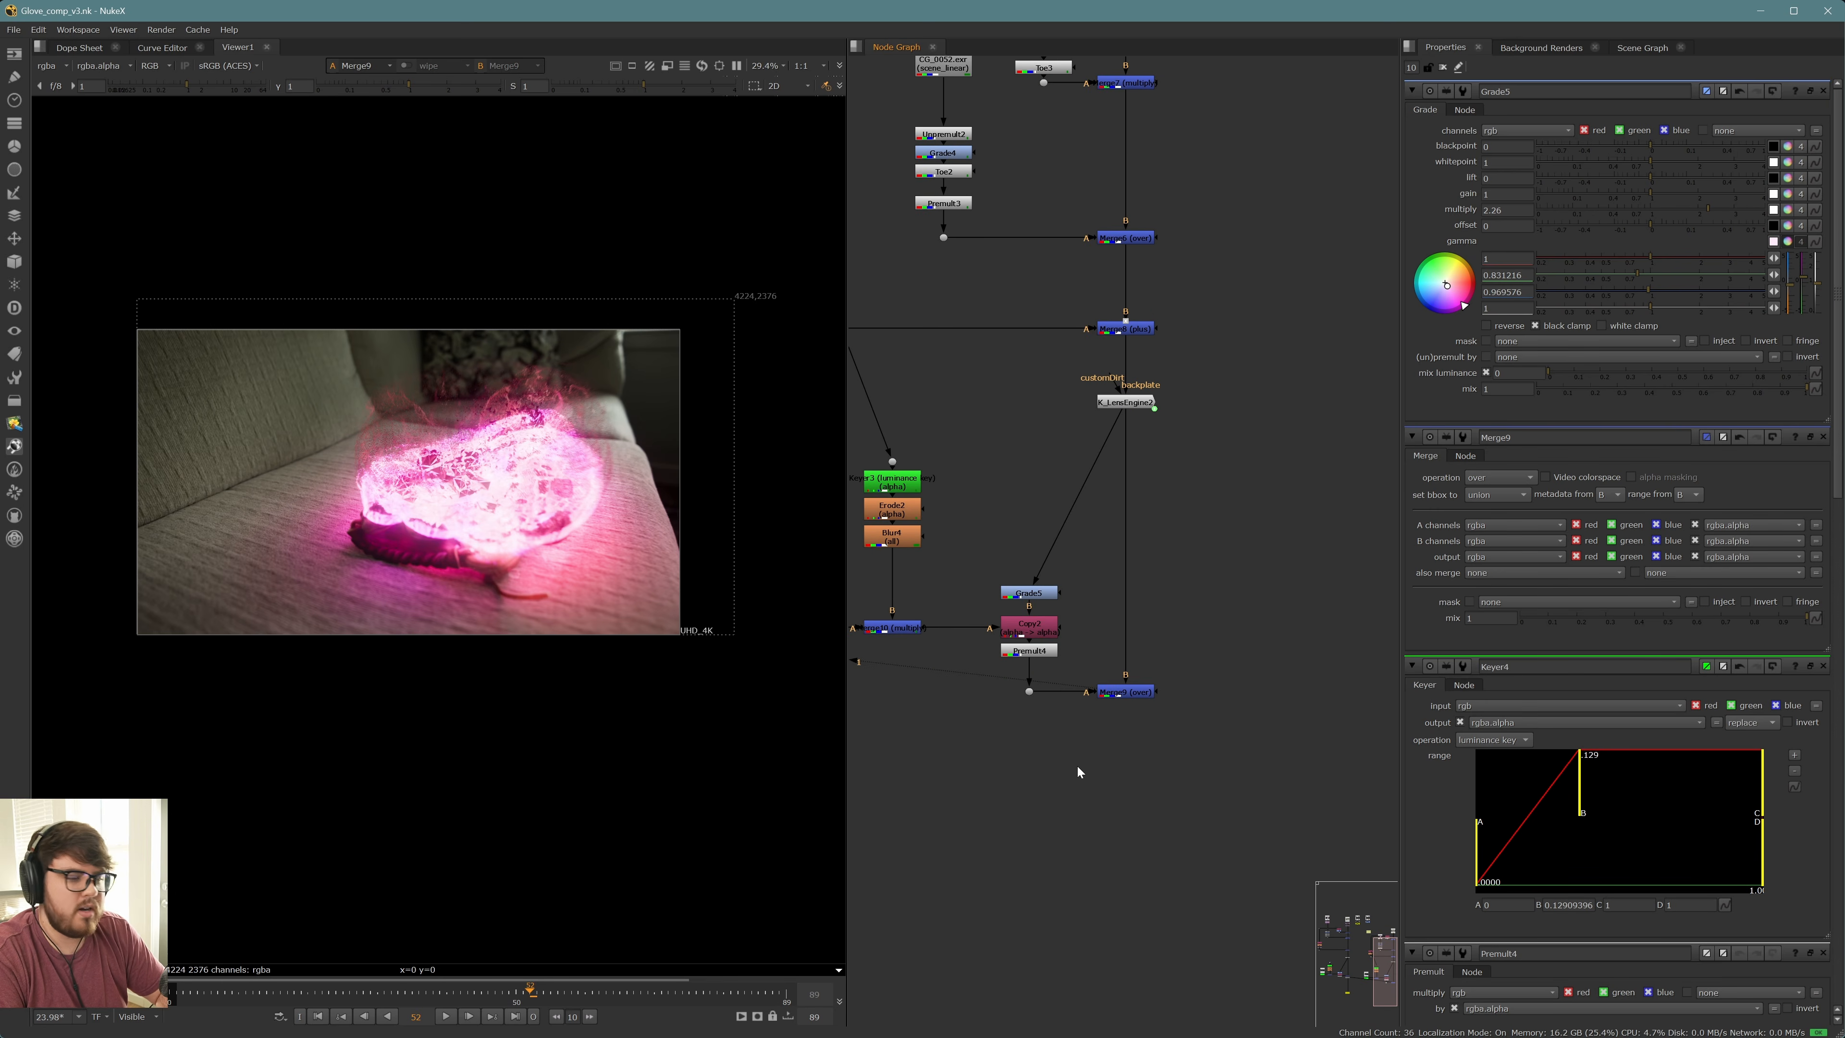
click(1118, 697)
key(w)
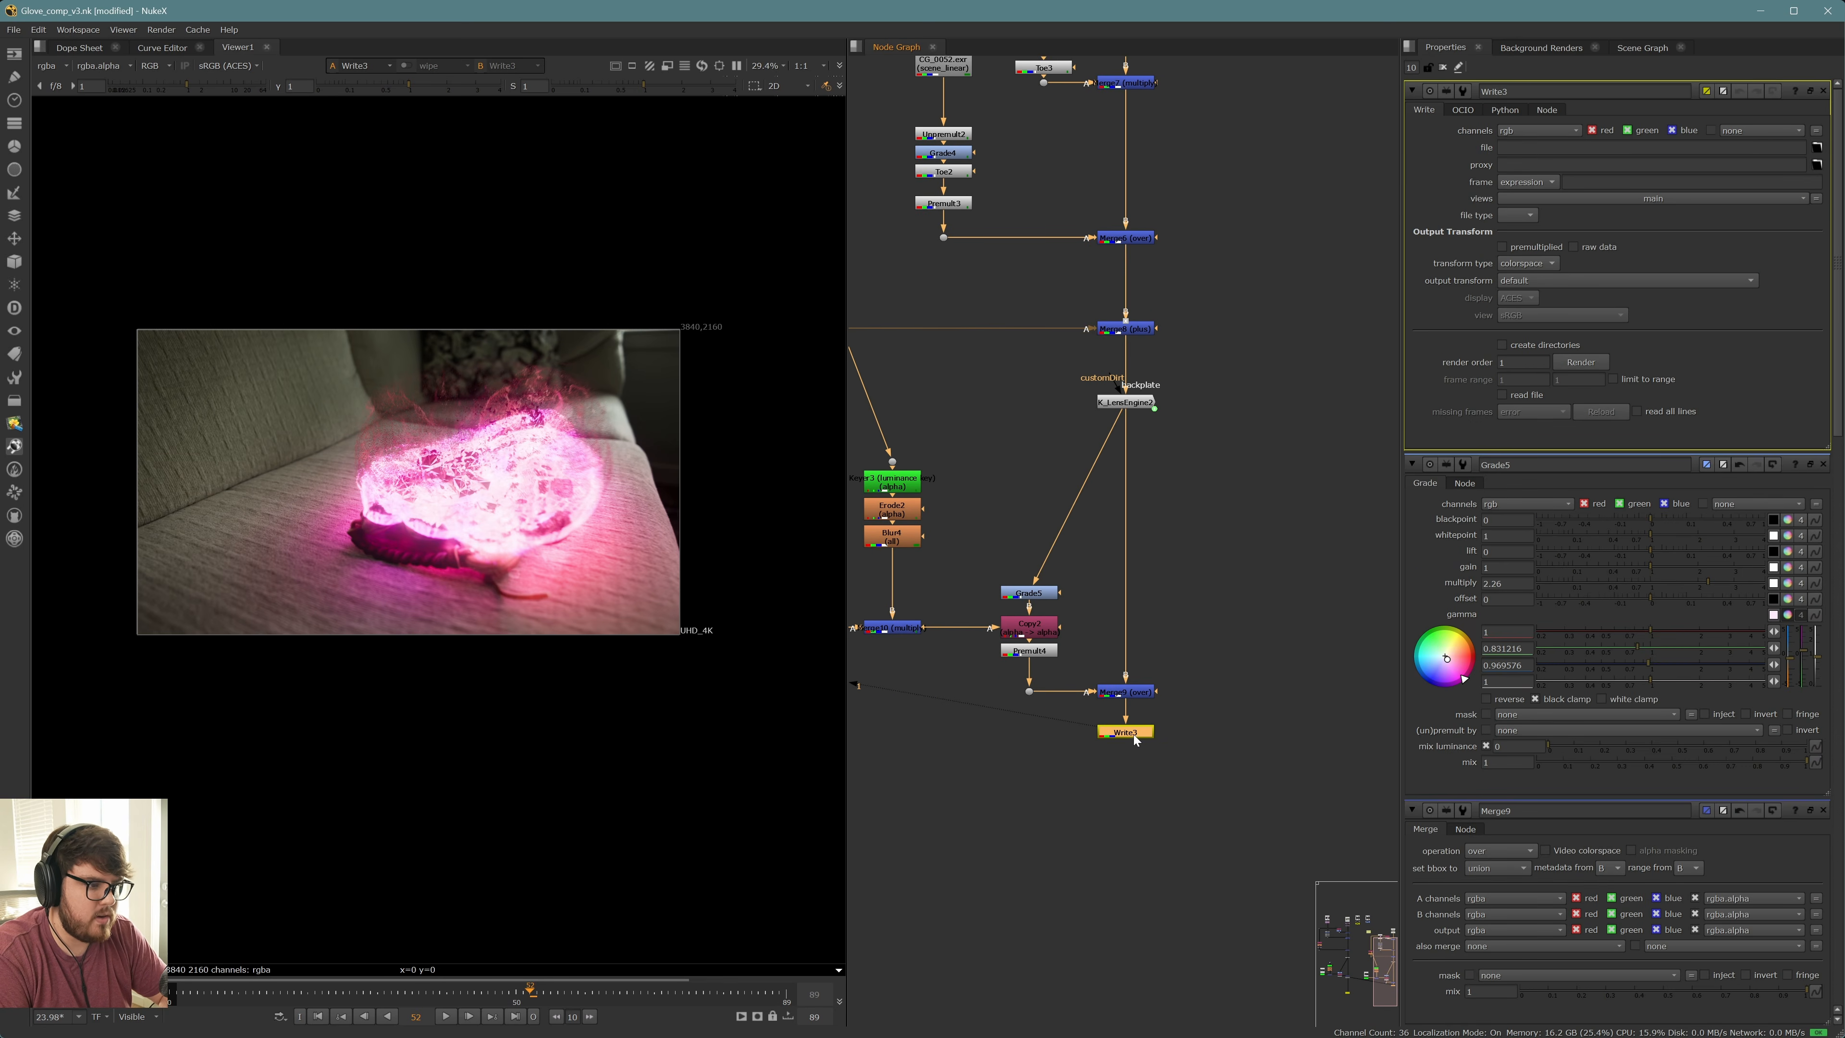
click(1816, 149)
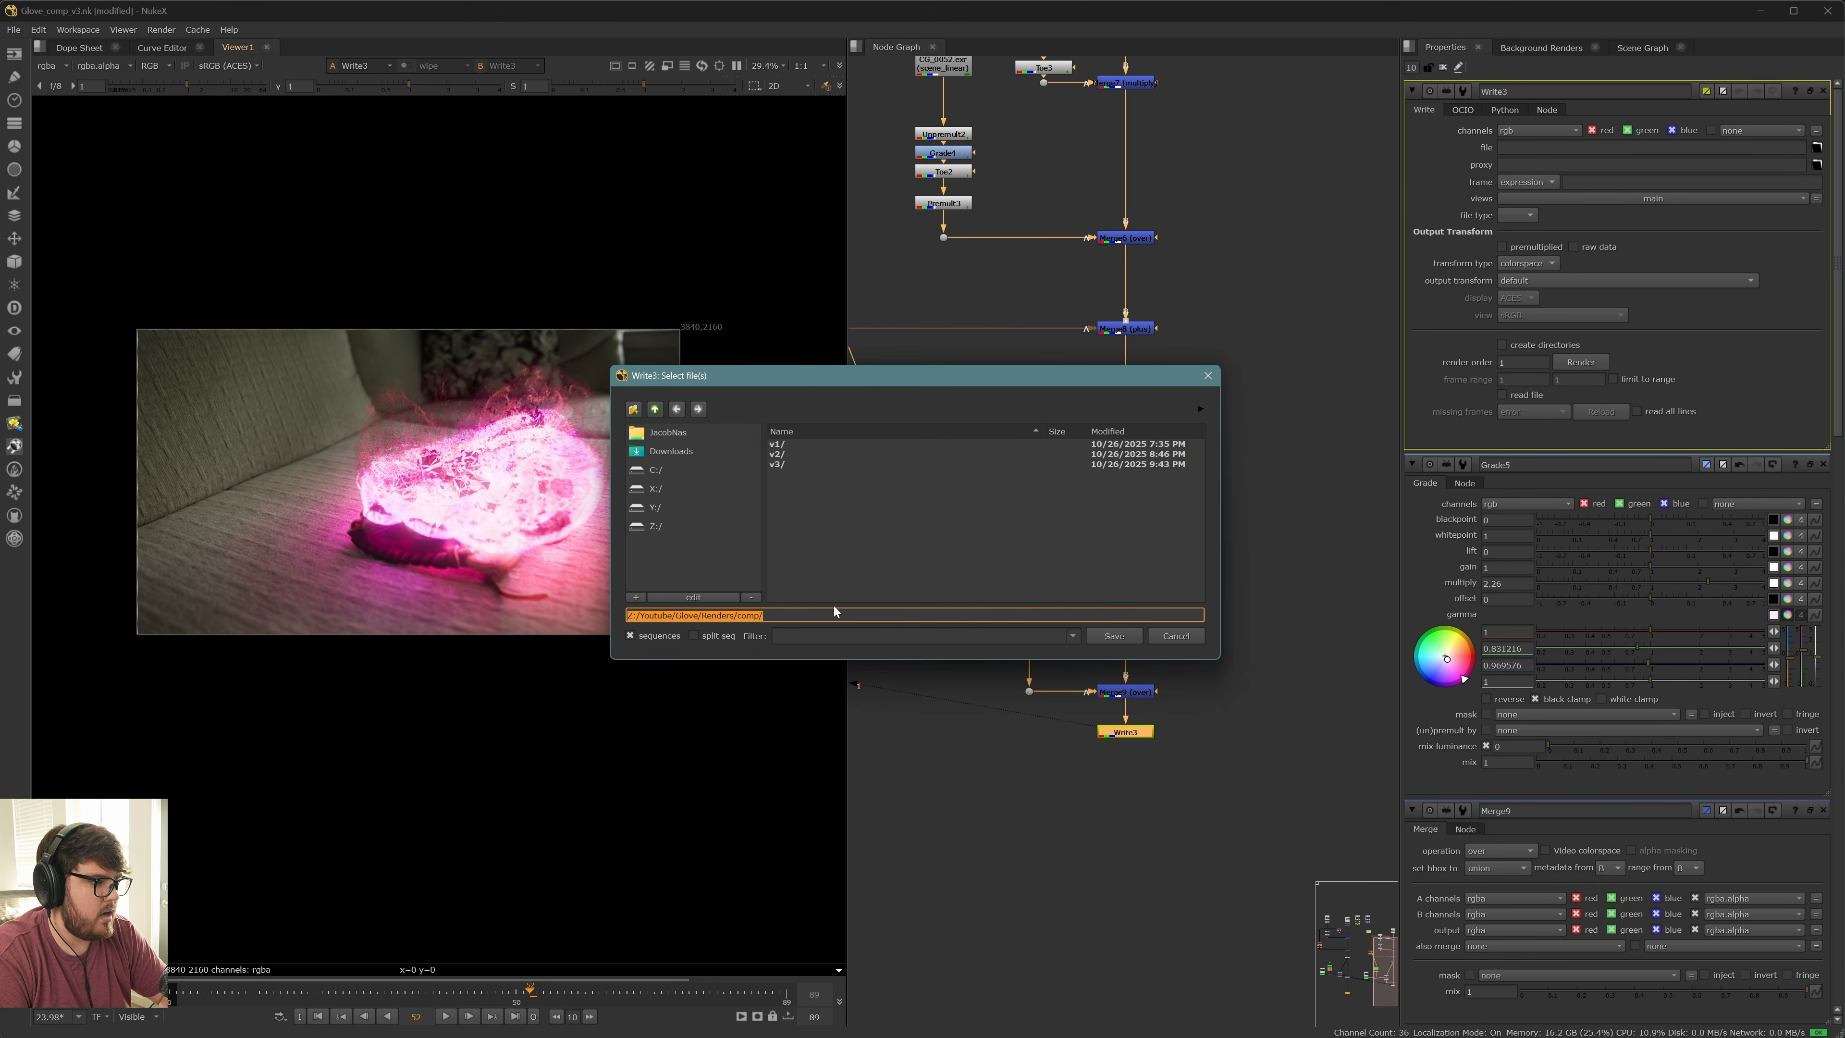
click(835, 611)
text(test.mov)
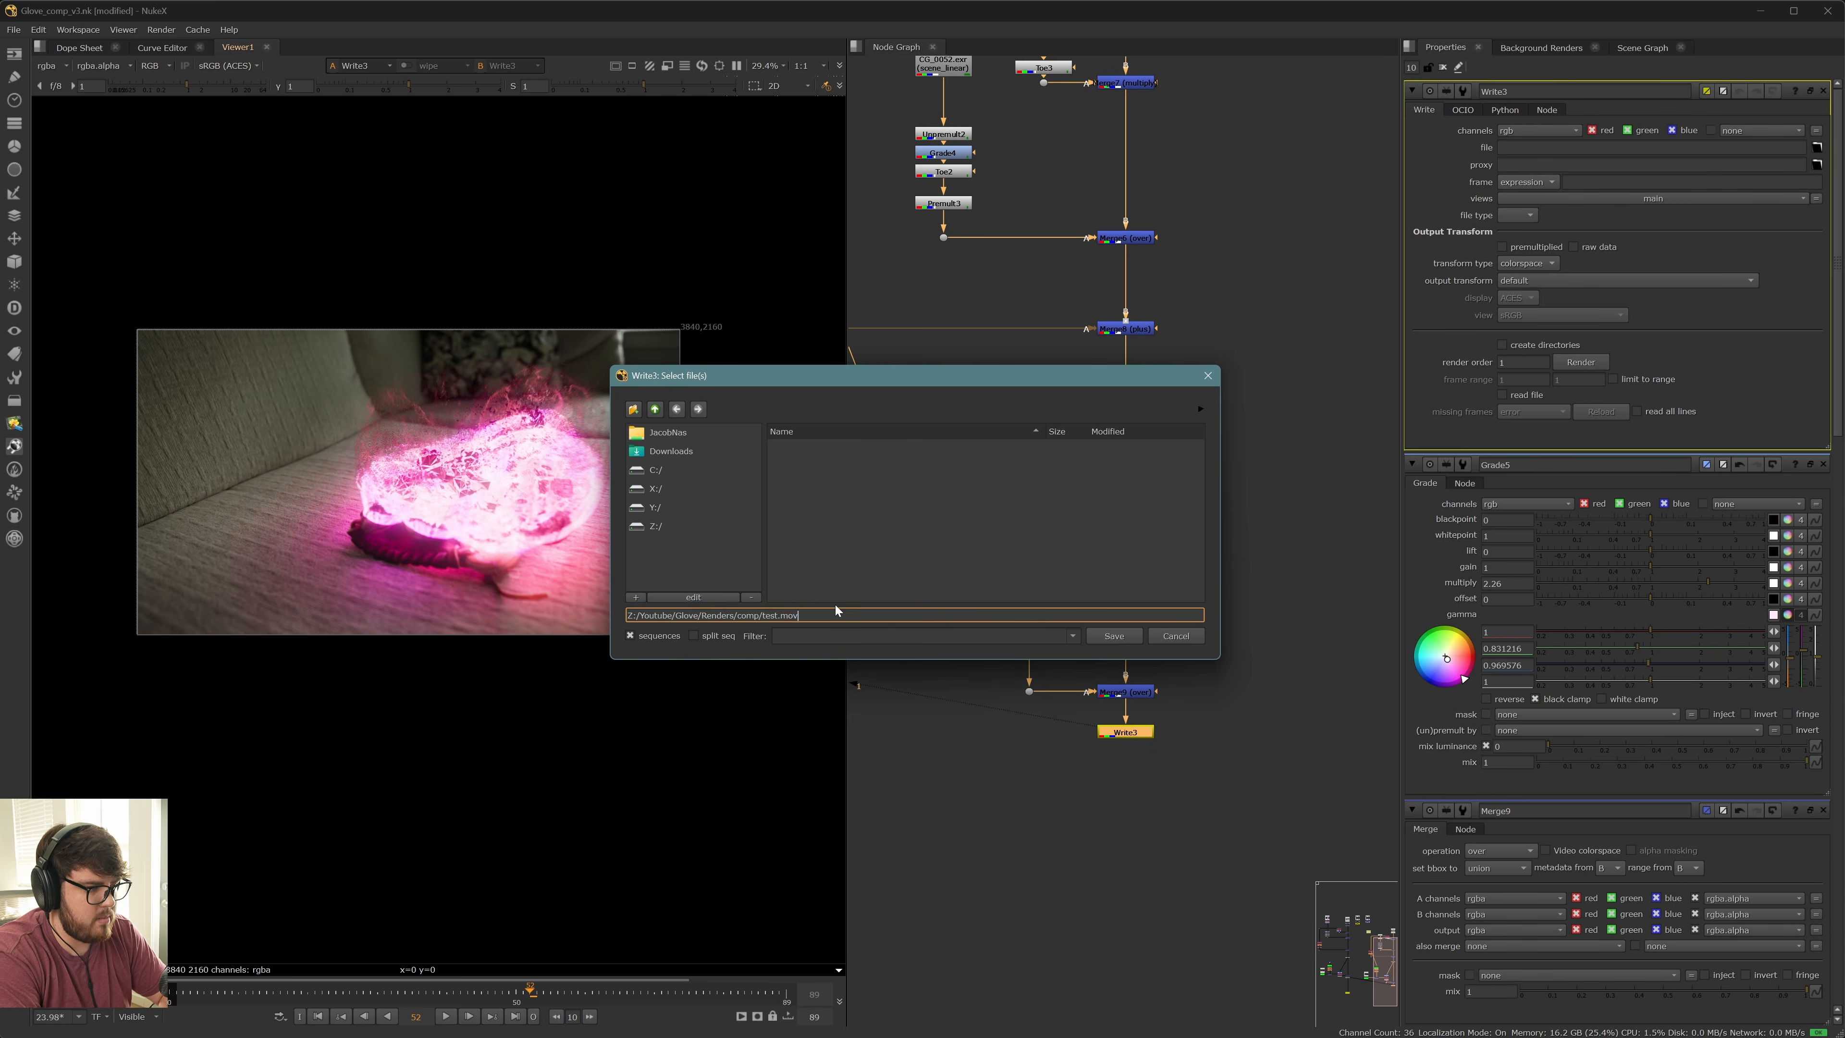
key(Return)
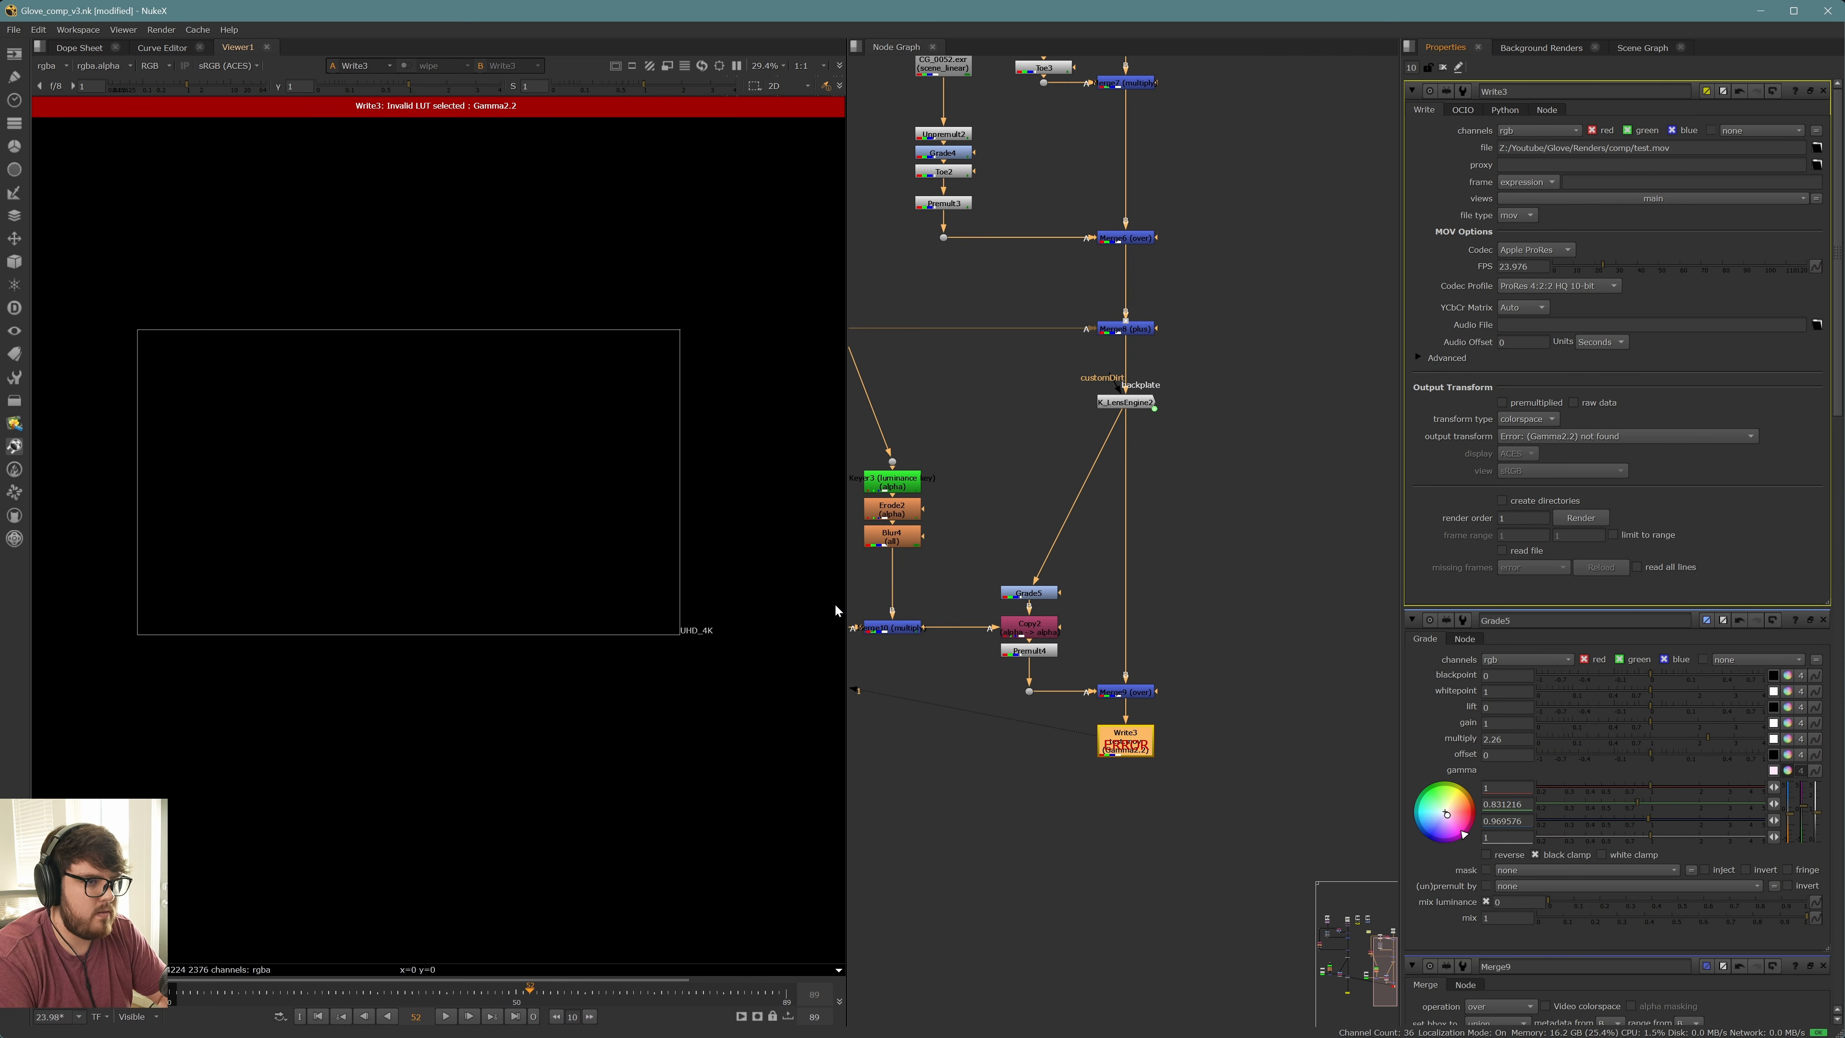
Set the new Write node's output transform to color_picking (Output - sRGB) and its codec to H.264
click(1533, 432)
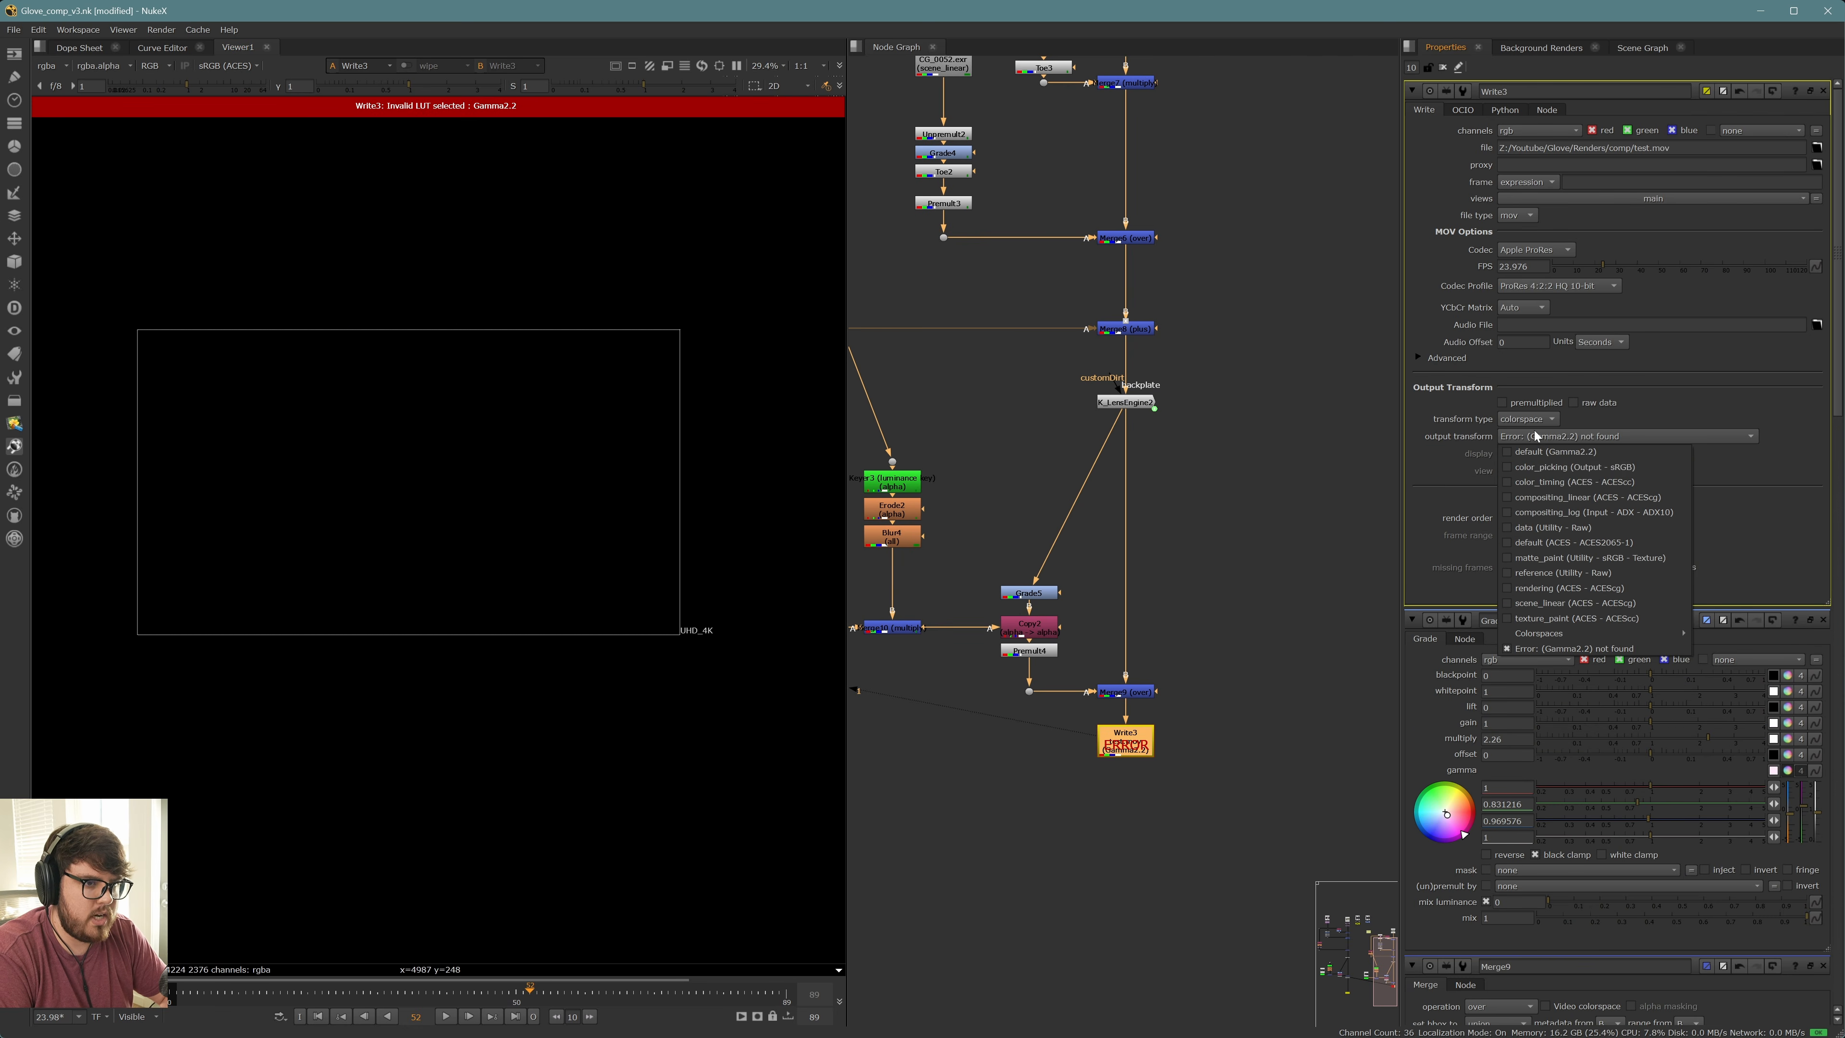
click(1589, 469)
click(1535, 250)
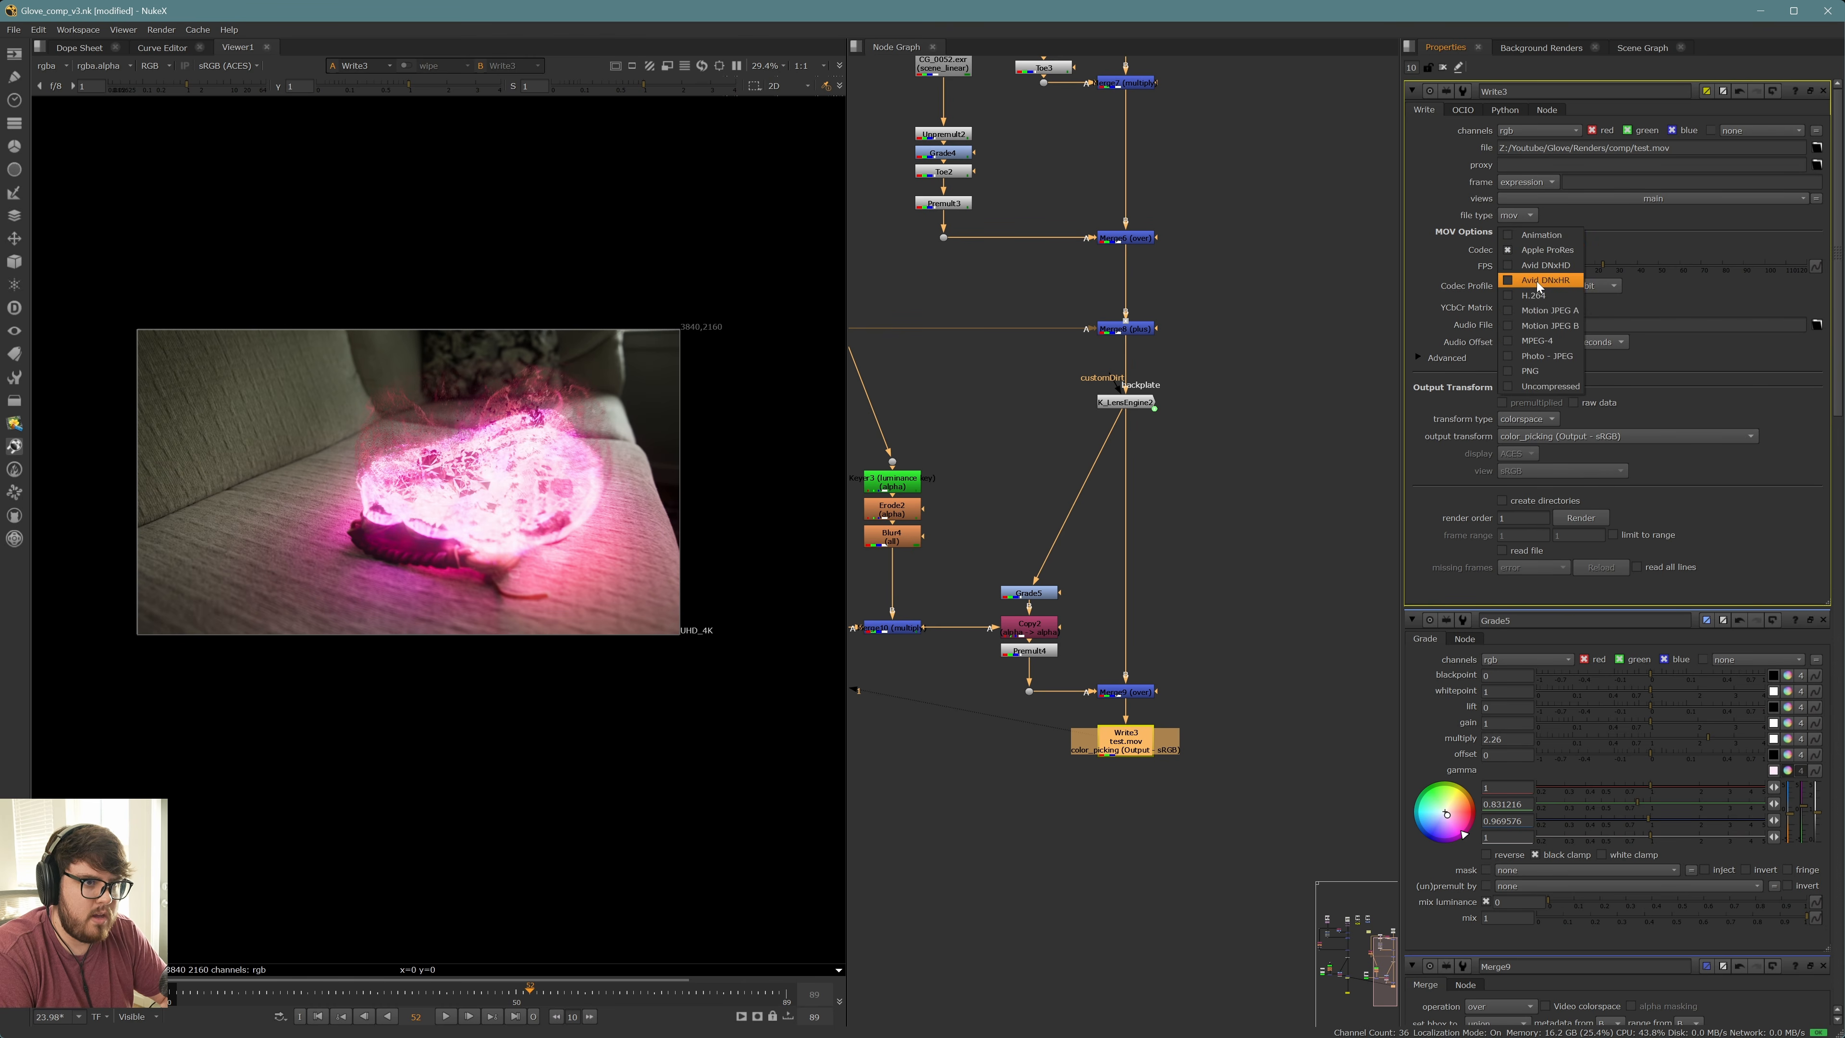
click(1561, 297)
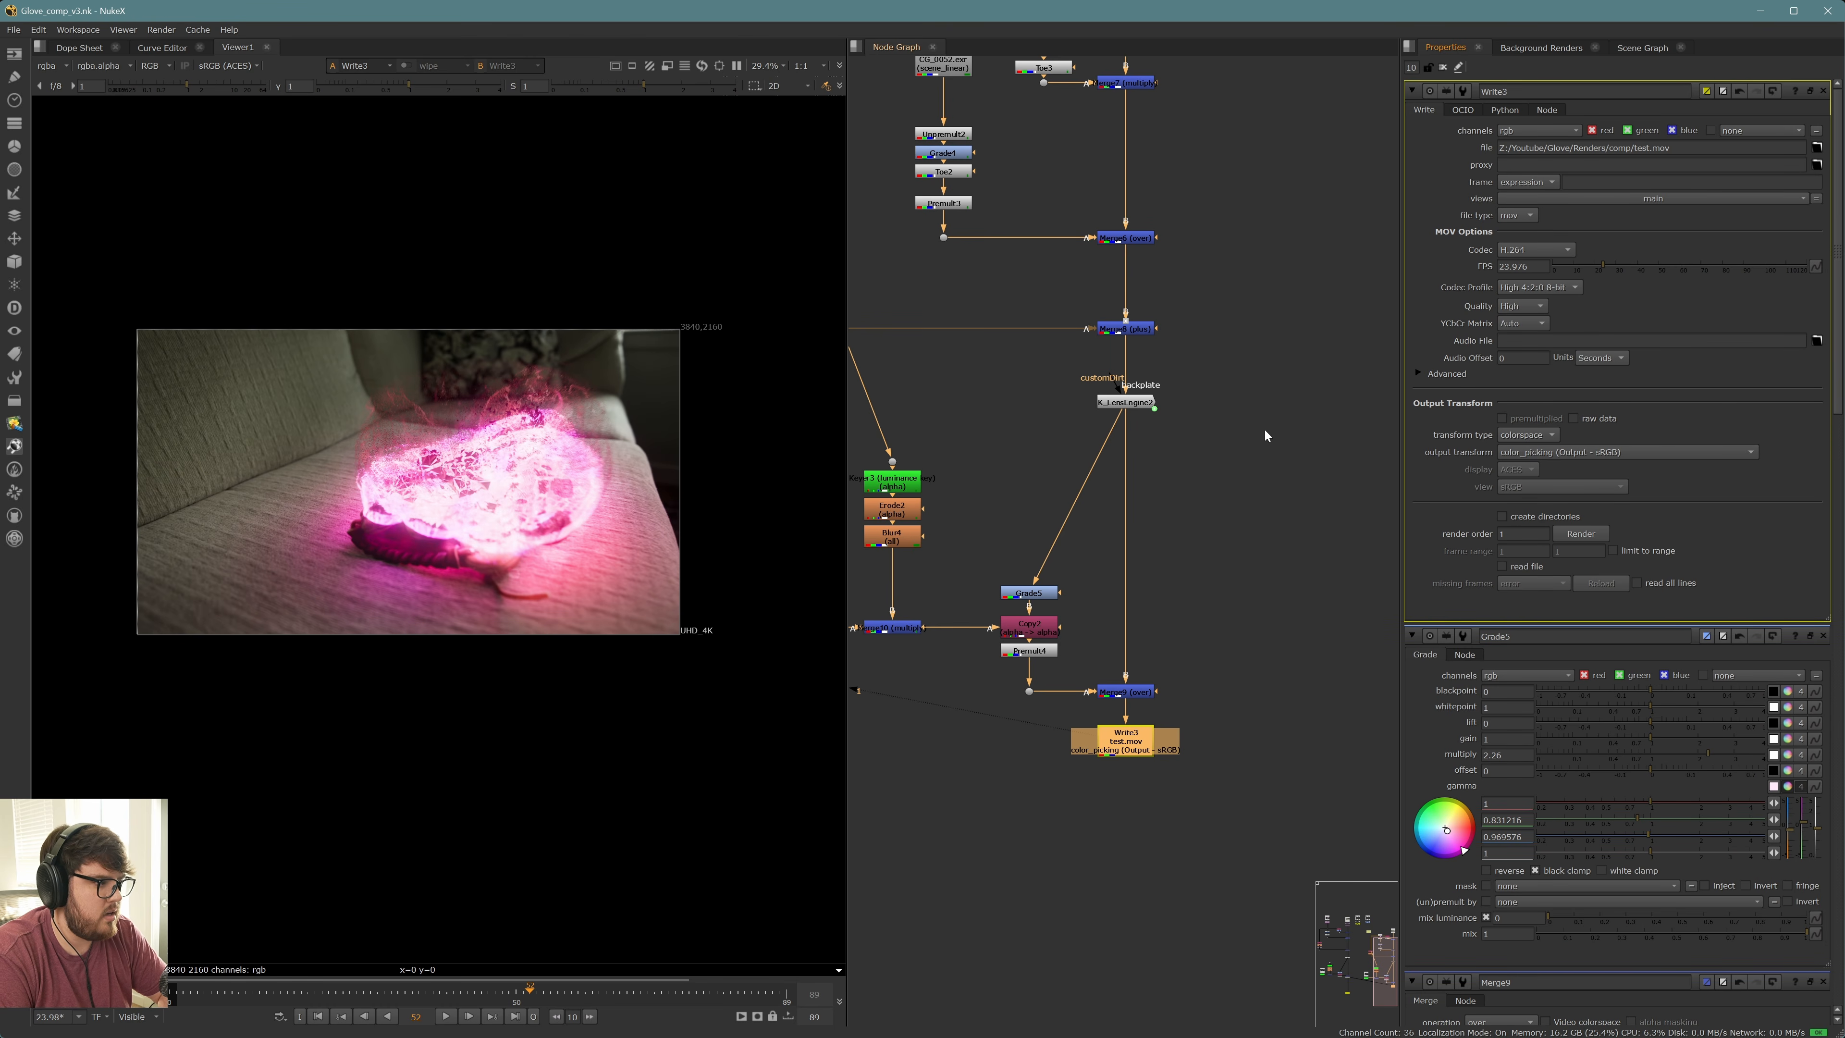
Check the glove at closer range and review the settings of the other script branch's EXR Write node
scroll(501, 513, up, 2)
scroll(501, 513, up, 1)
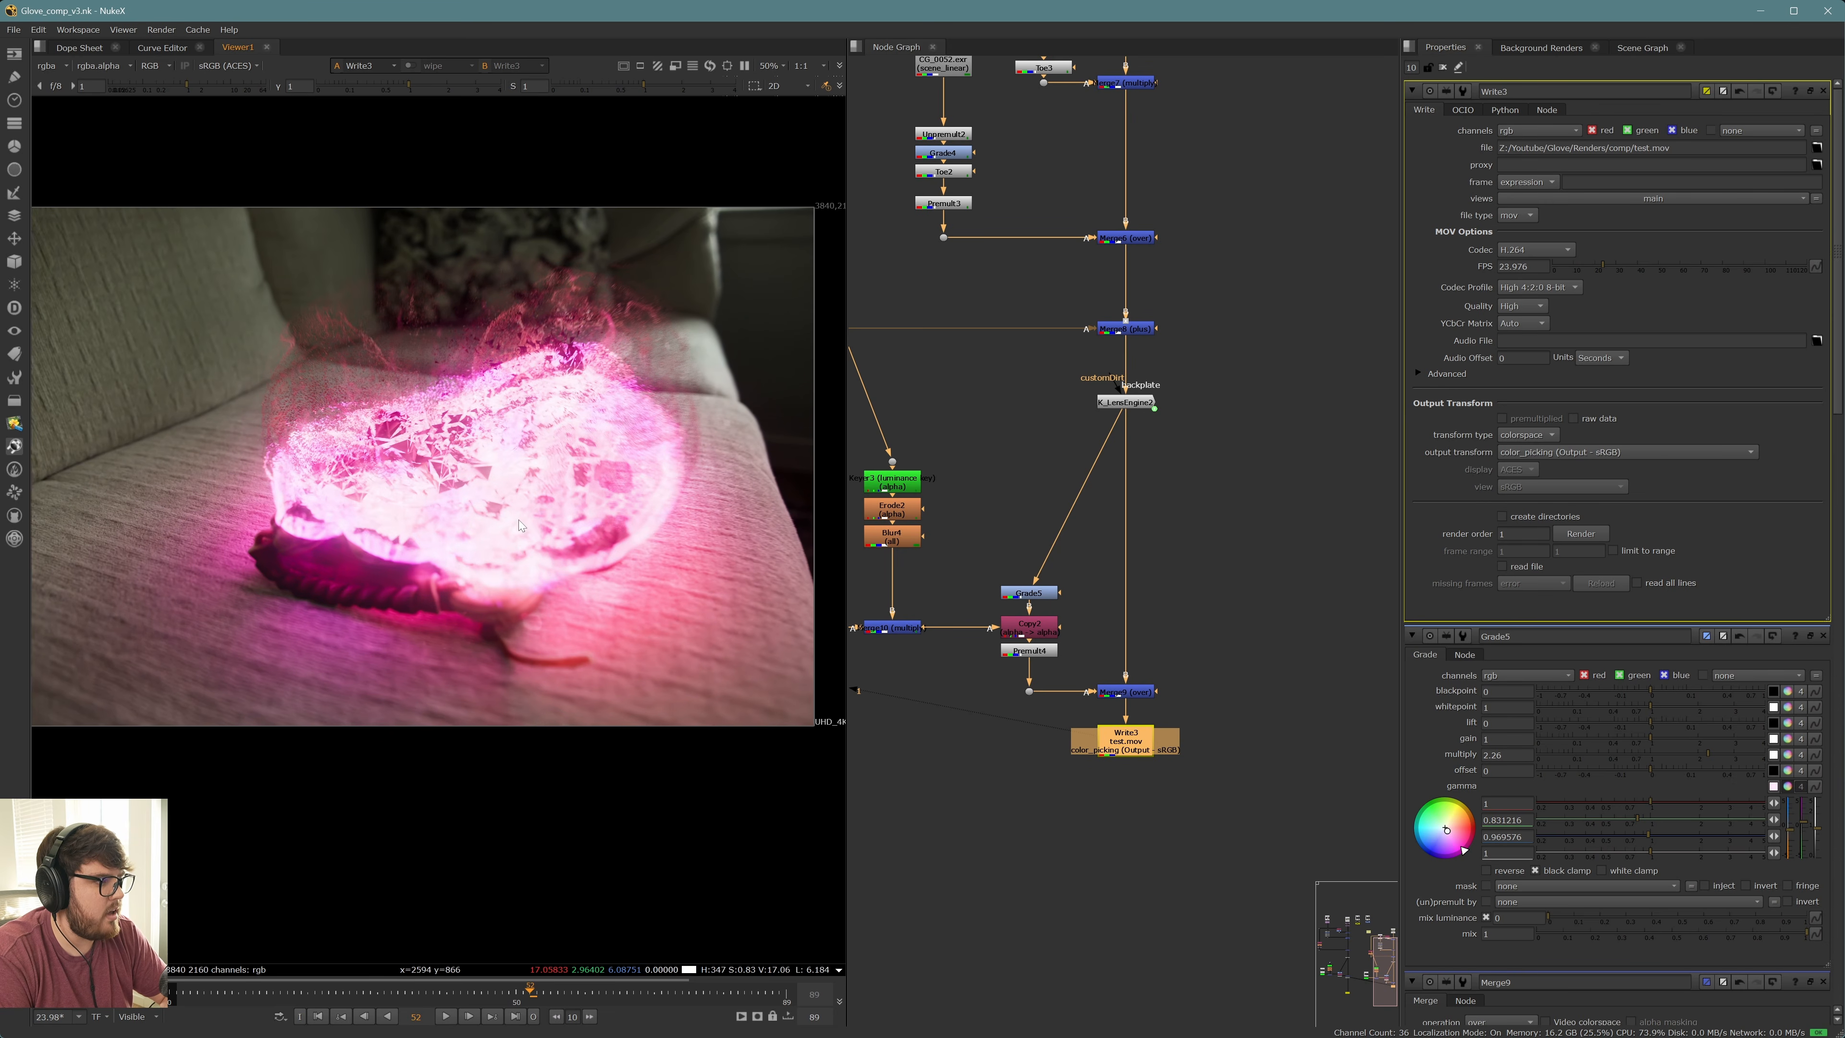
middle_drag(1069, 679, 1118, 668)
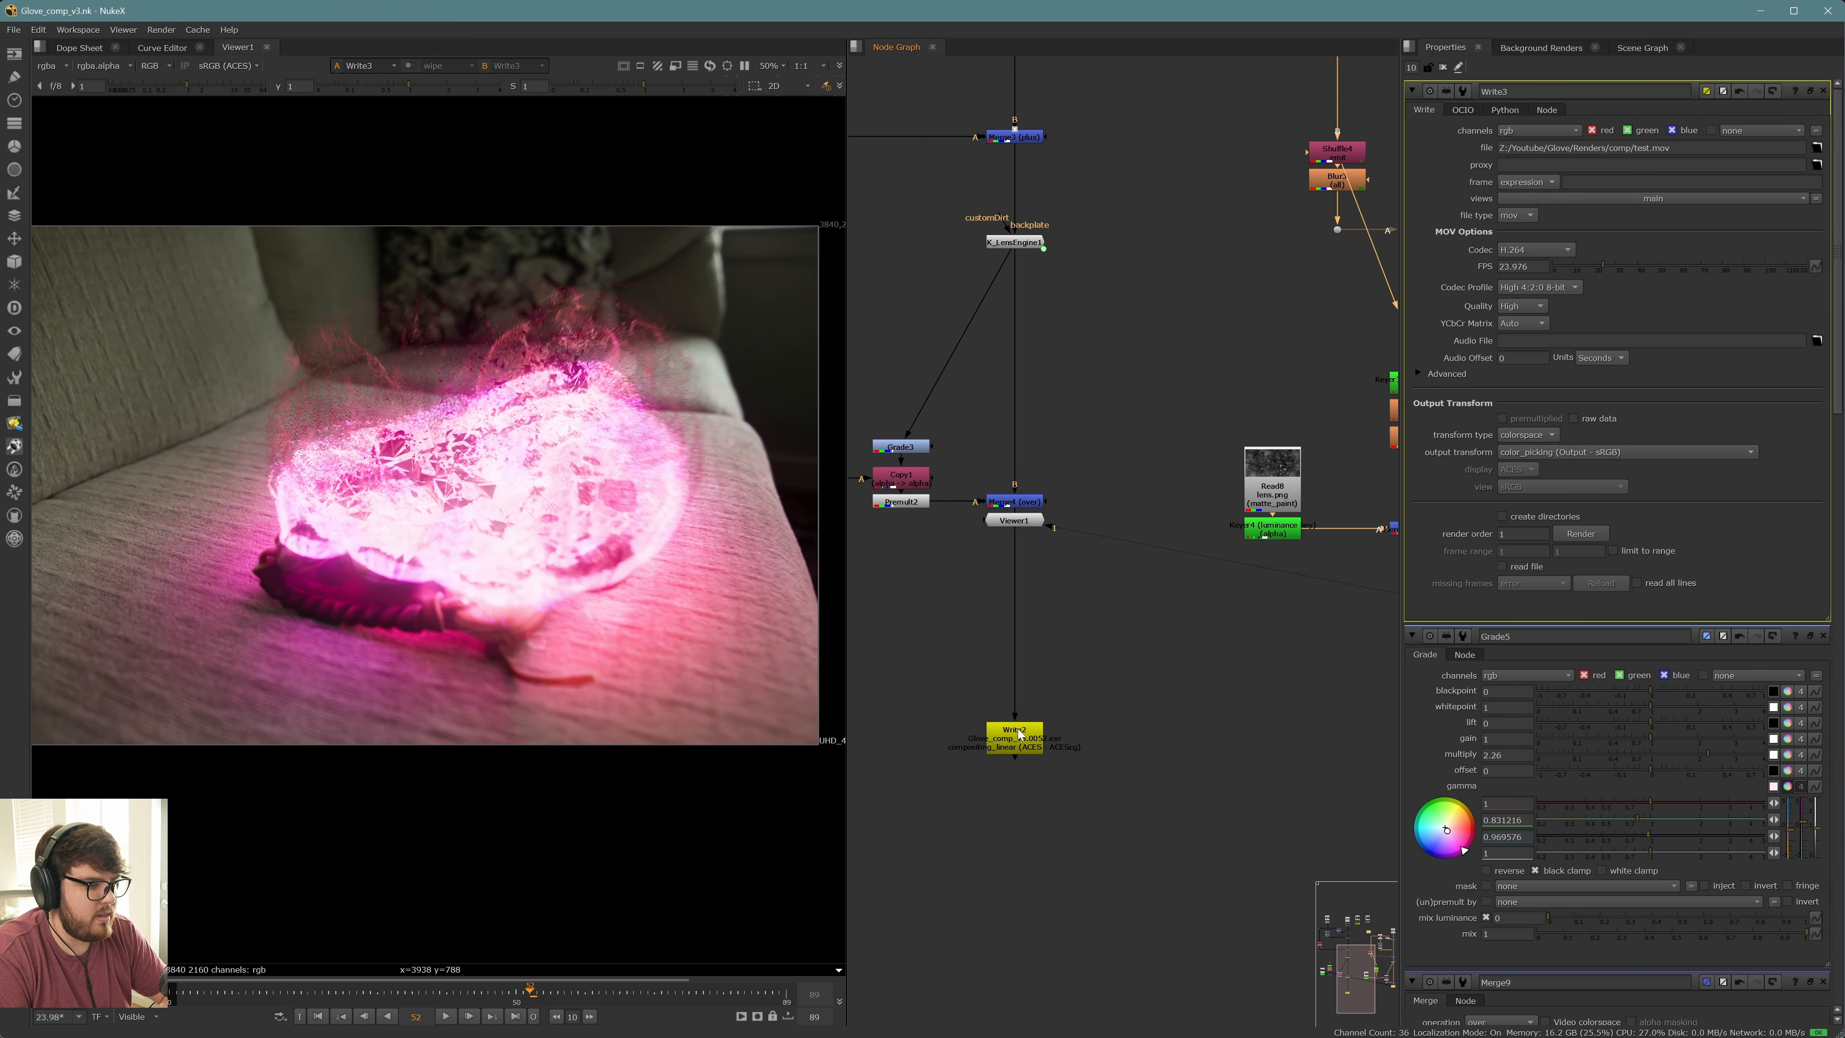
double_click(1020, 734)
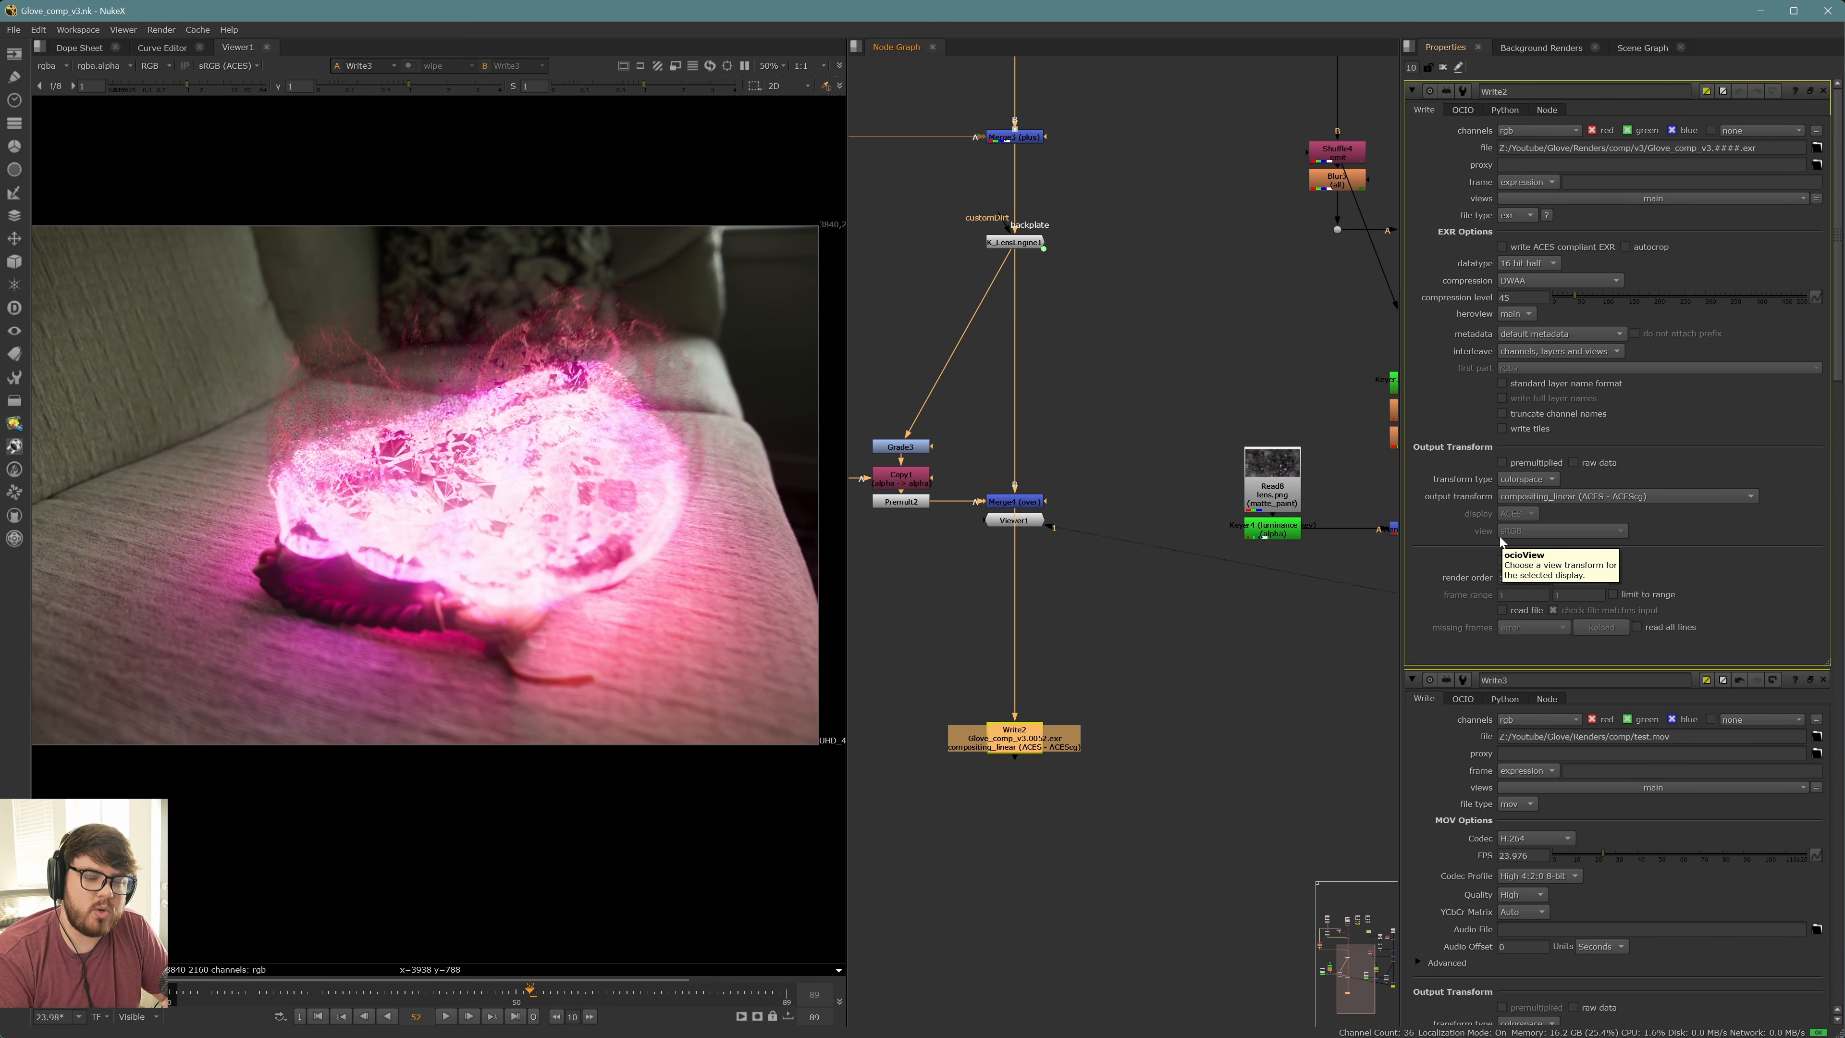
middle_drag(1335, 635, 1088, 665)
Render frames 1-104 from the test.mov Write node
double_click(1169, 643)
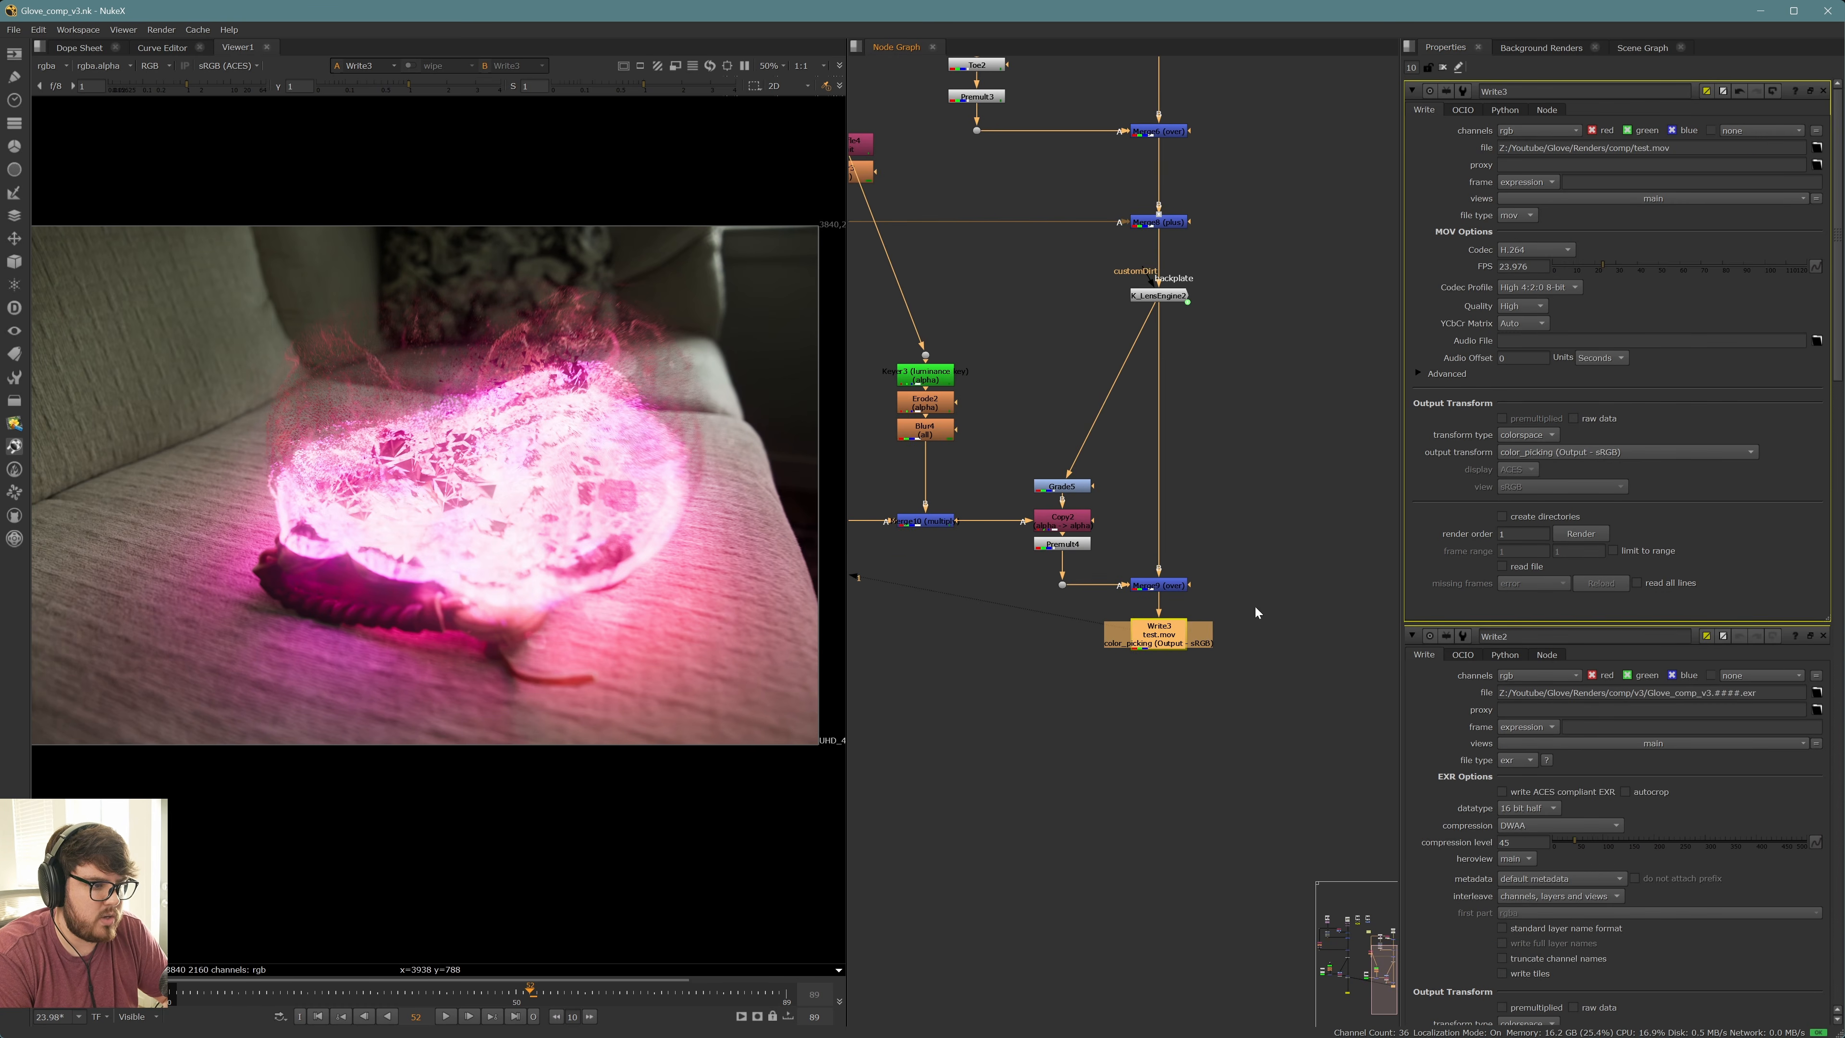
click(1579, 533)
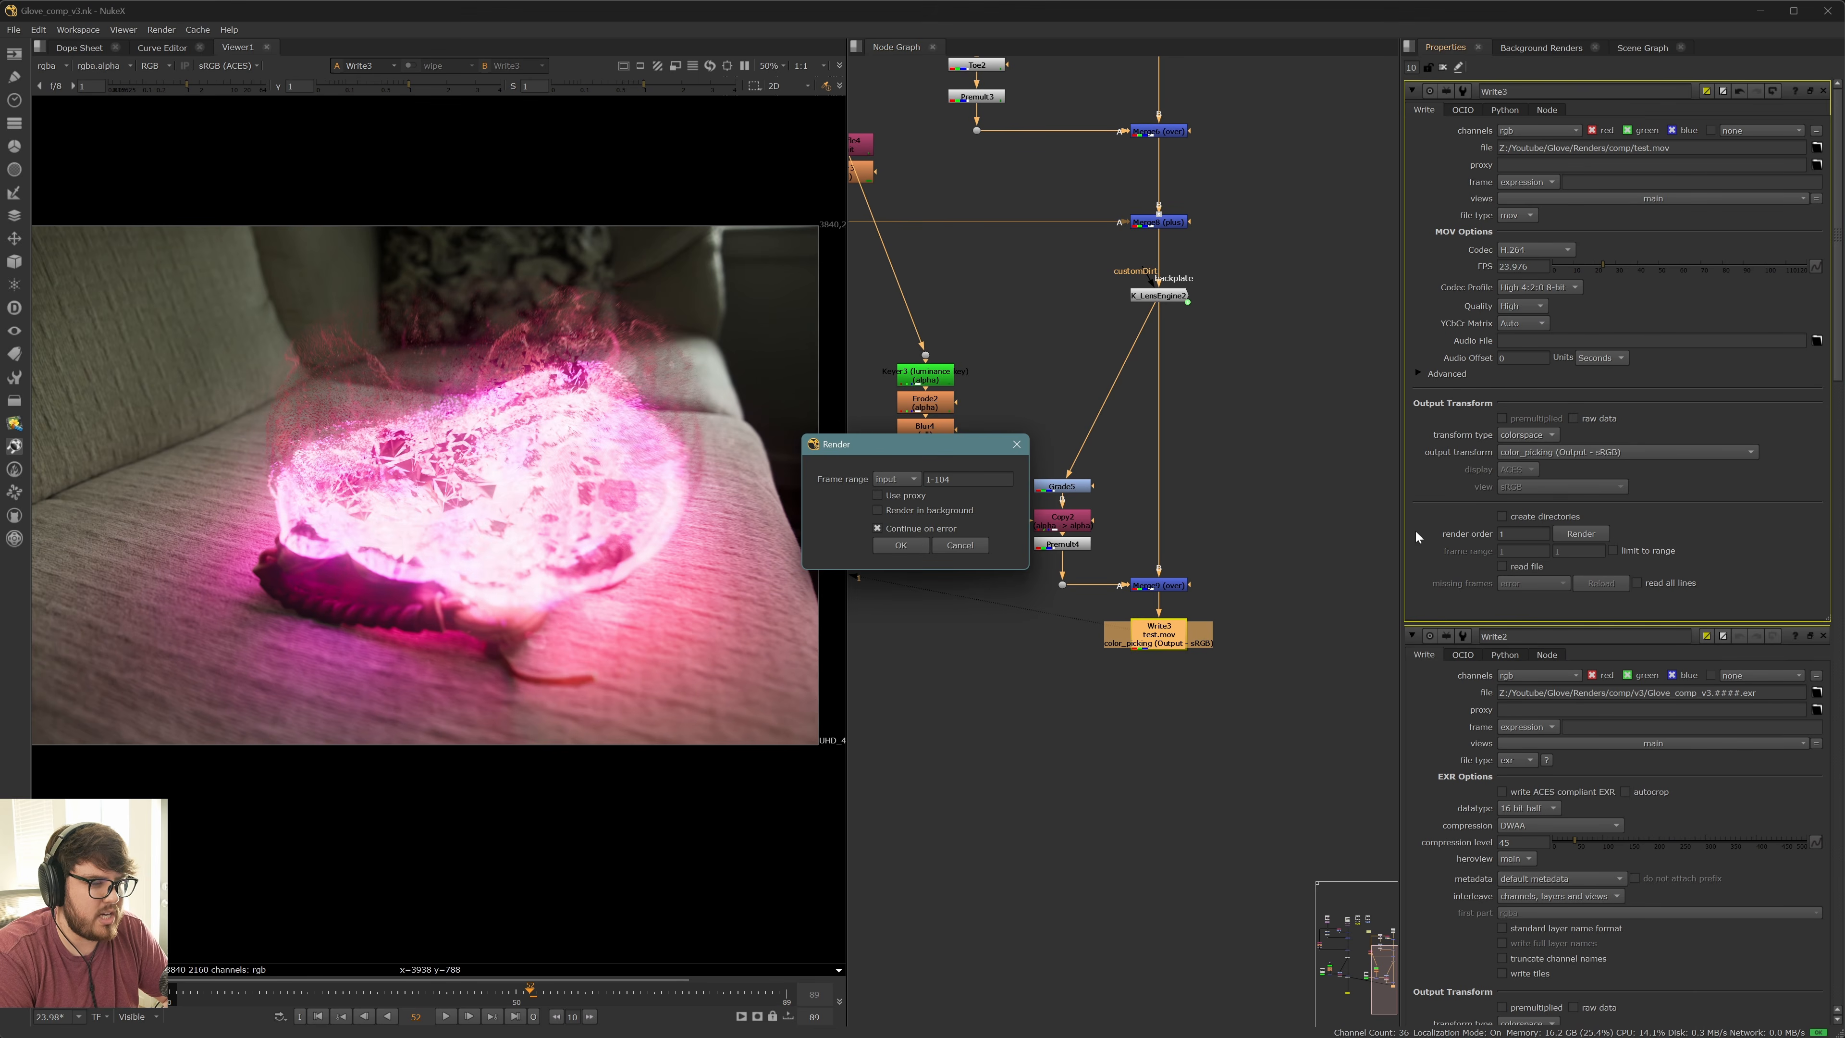
click(913, 542)
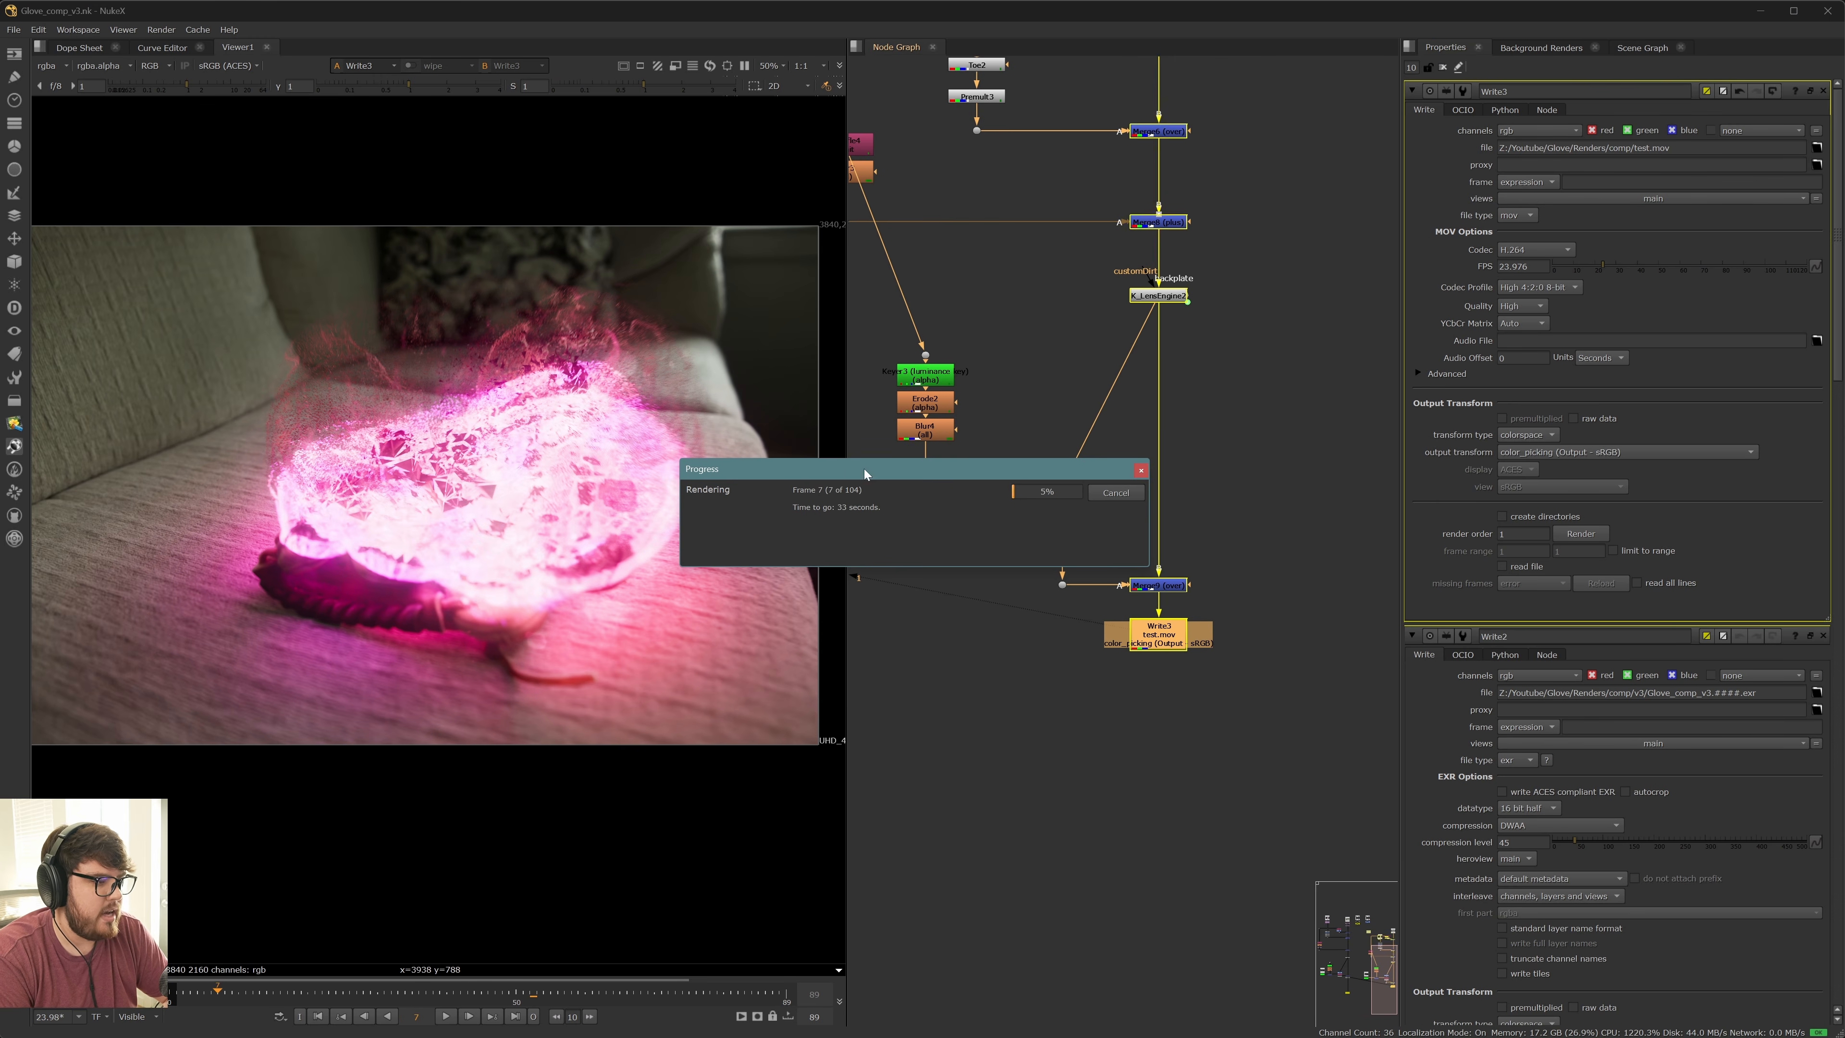